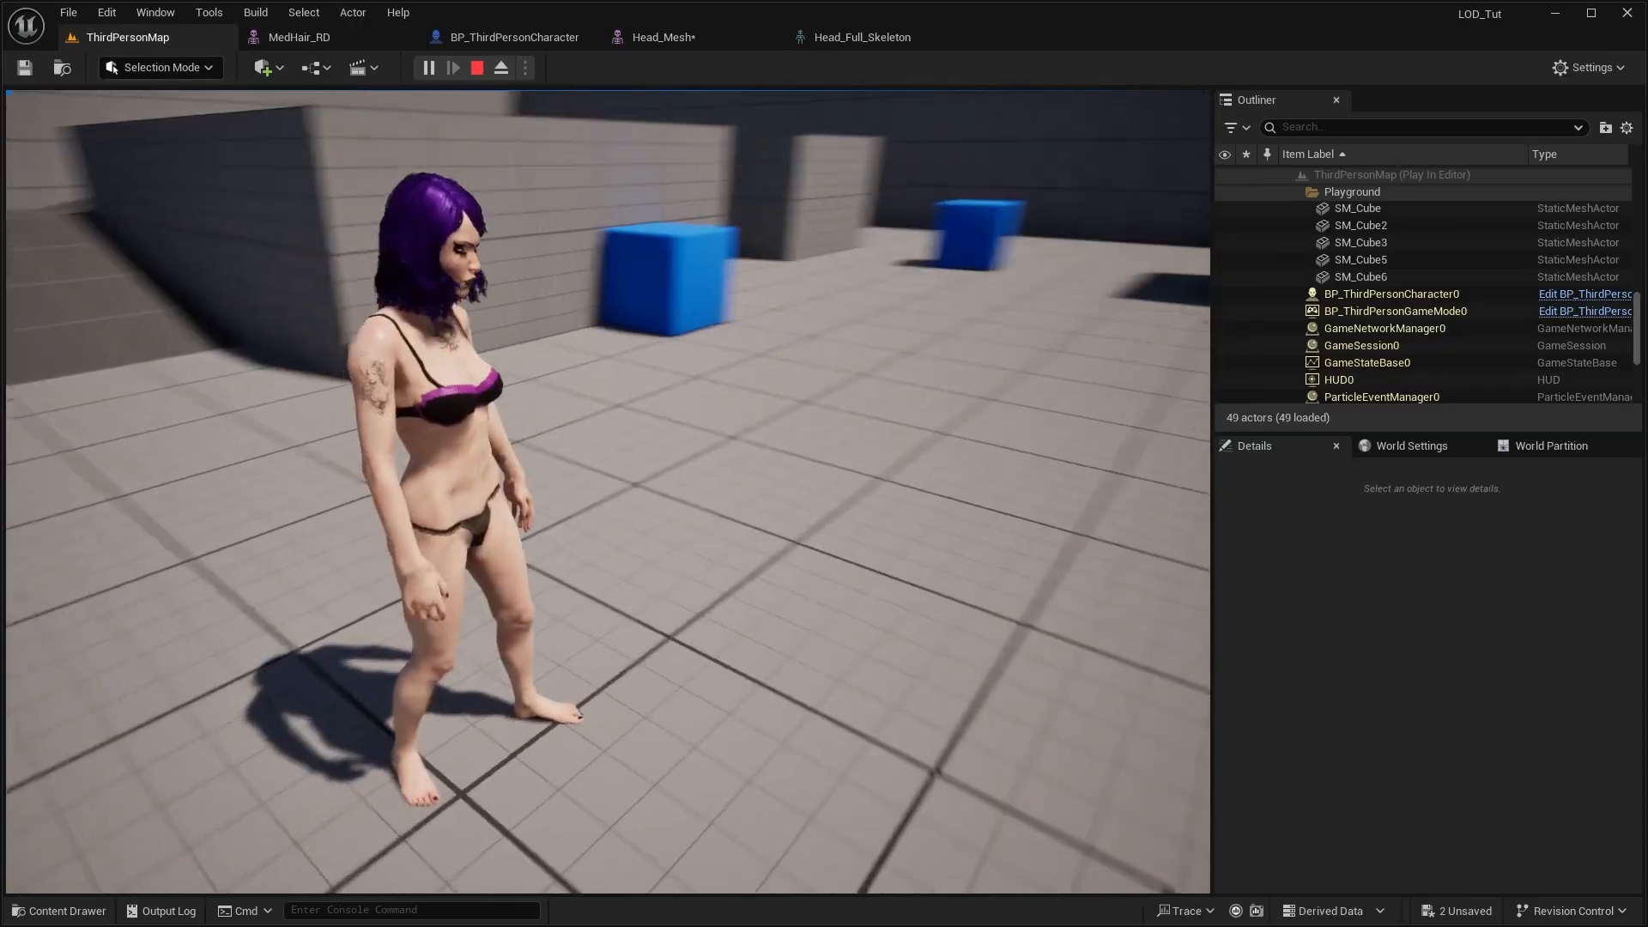
Preview Head_Mesh at LOD 3 (generated) and look through its LOD settings
key(w)
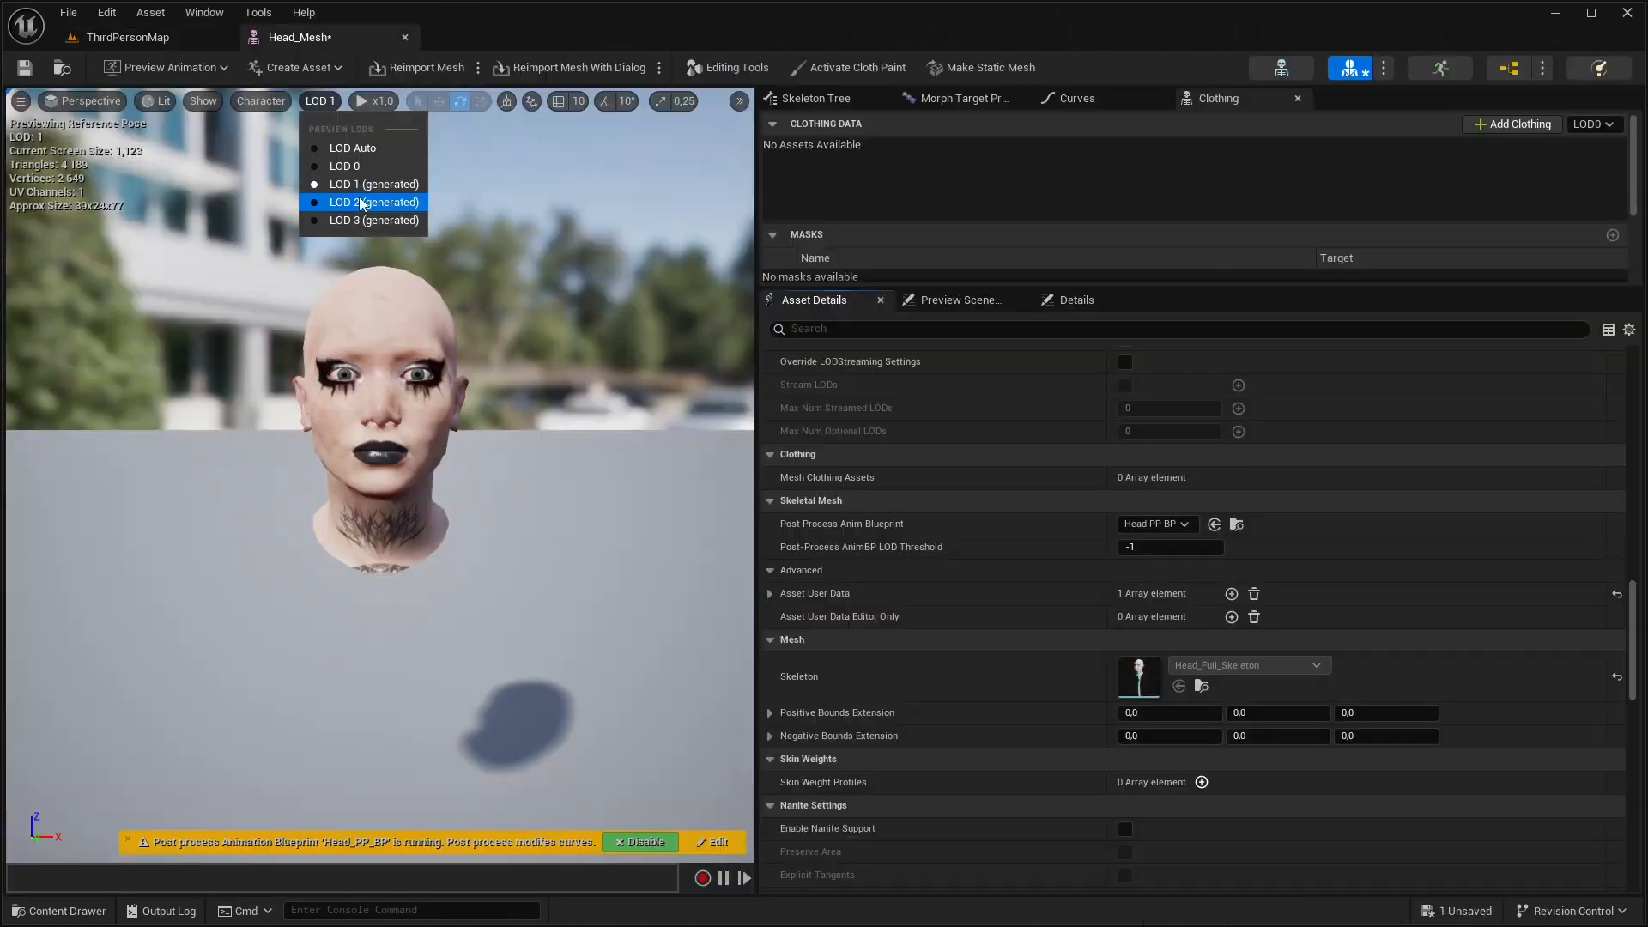
click(360, 221)
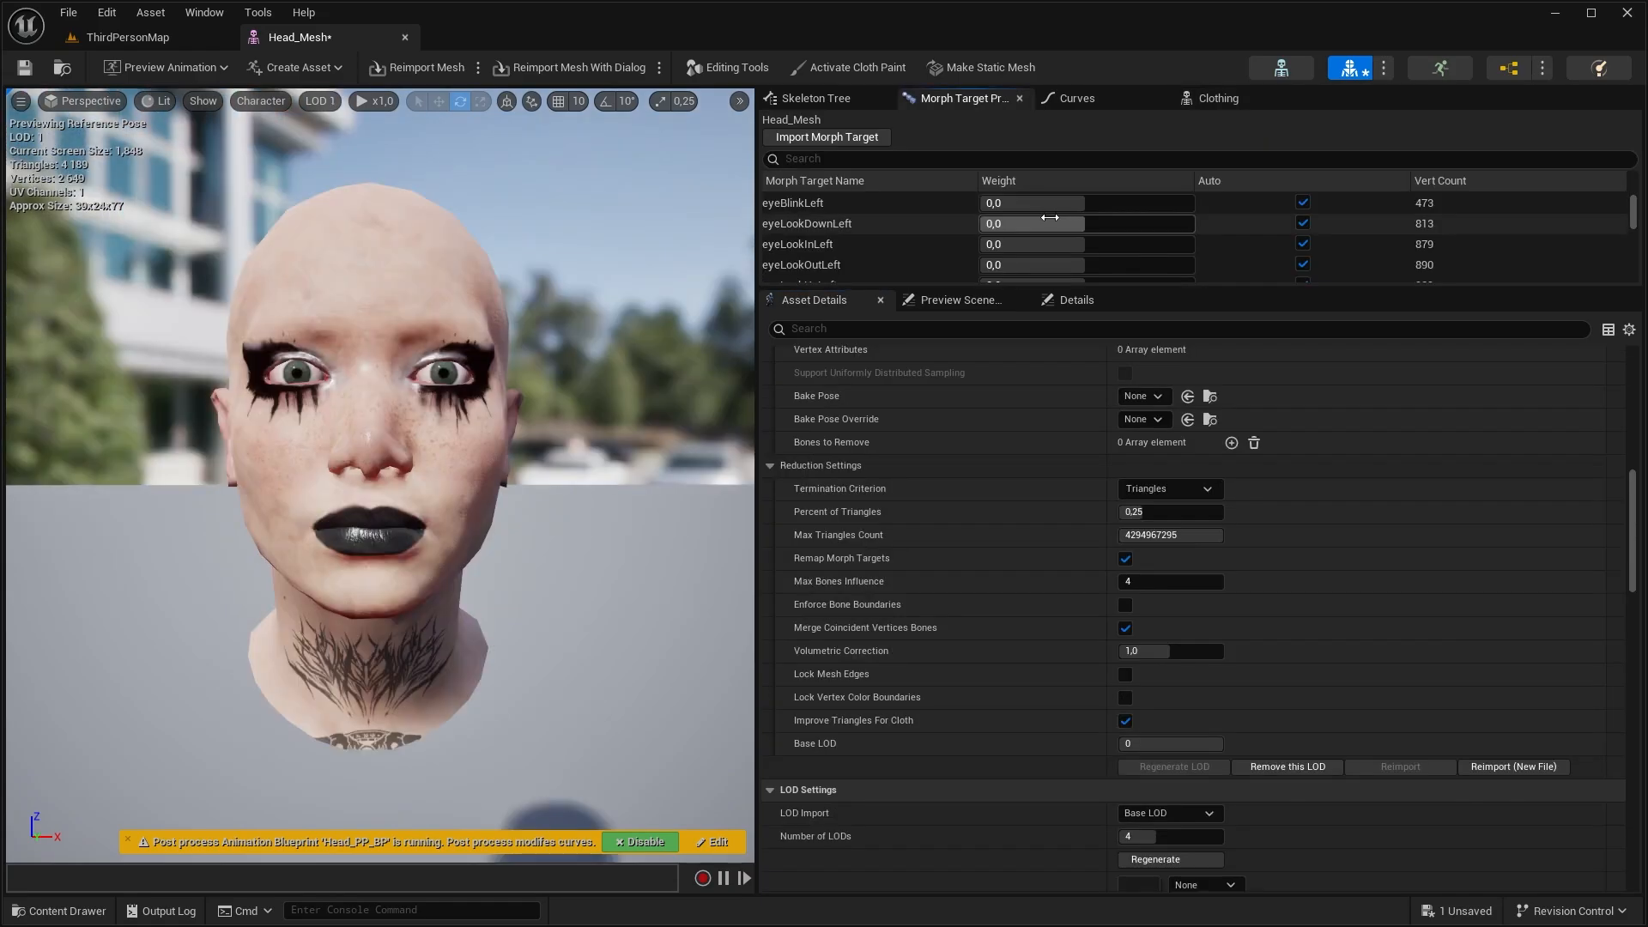
drag(1043, 223, 1110, 224)
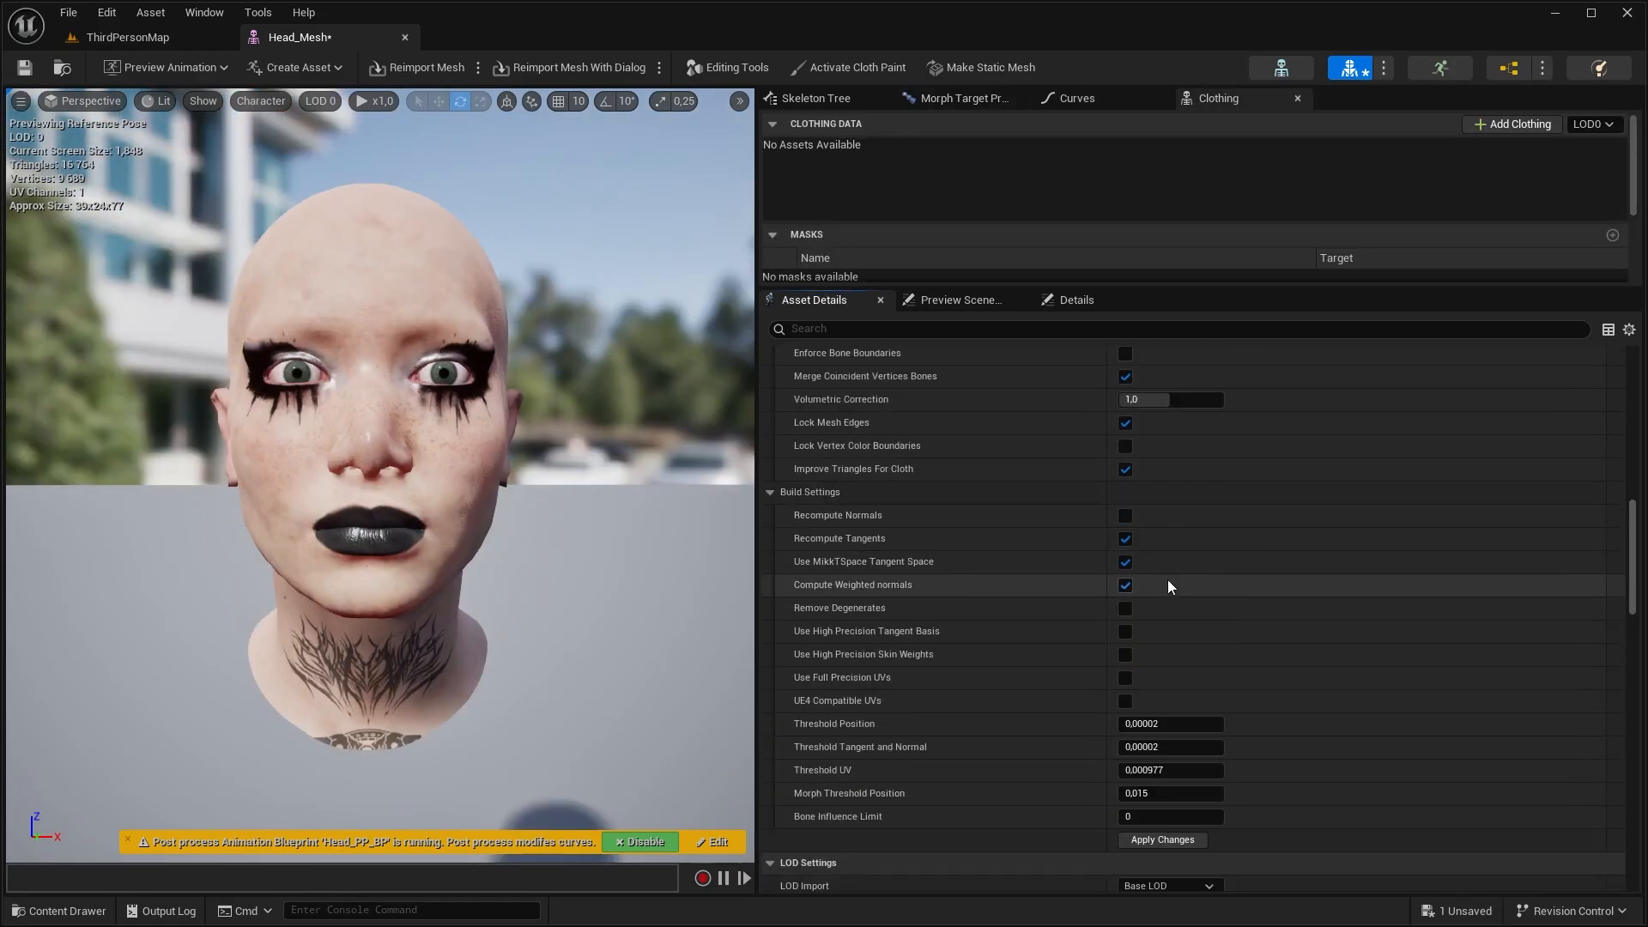
scroll(1167, 579, down, 5)
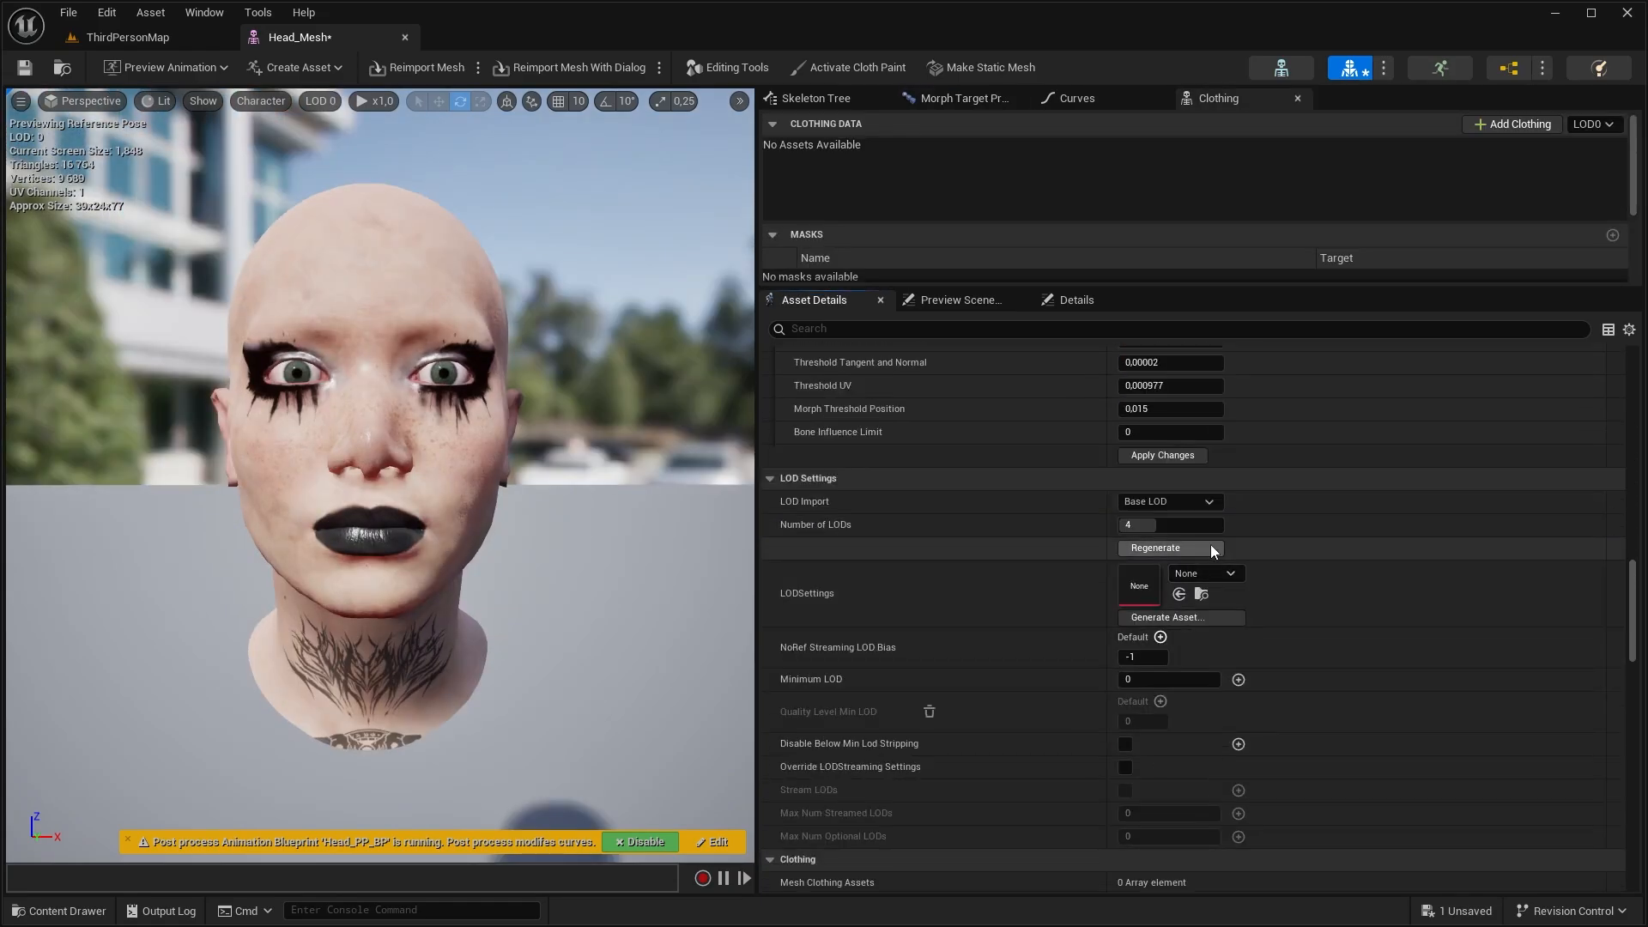
Add an element to Bones to Remove in the LOD 0 info of Head_Mesh
scroll(1268, 523, up, 15)
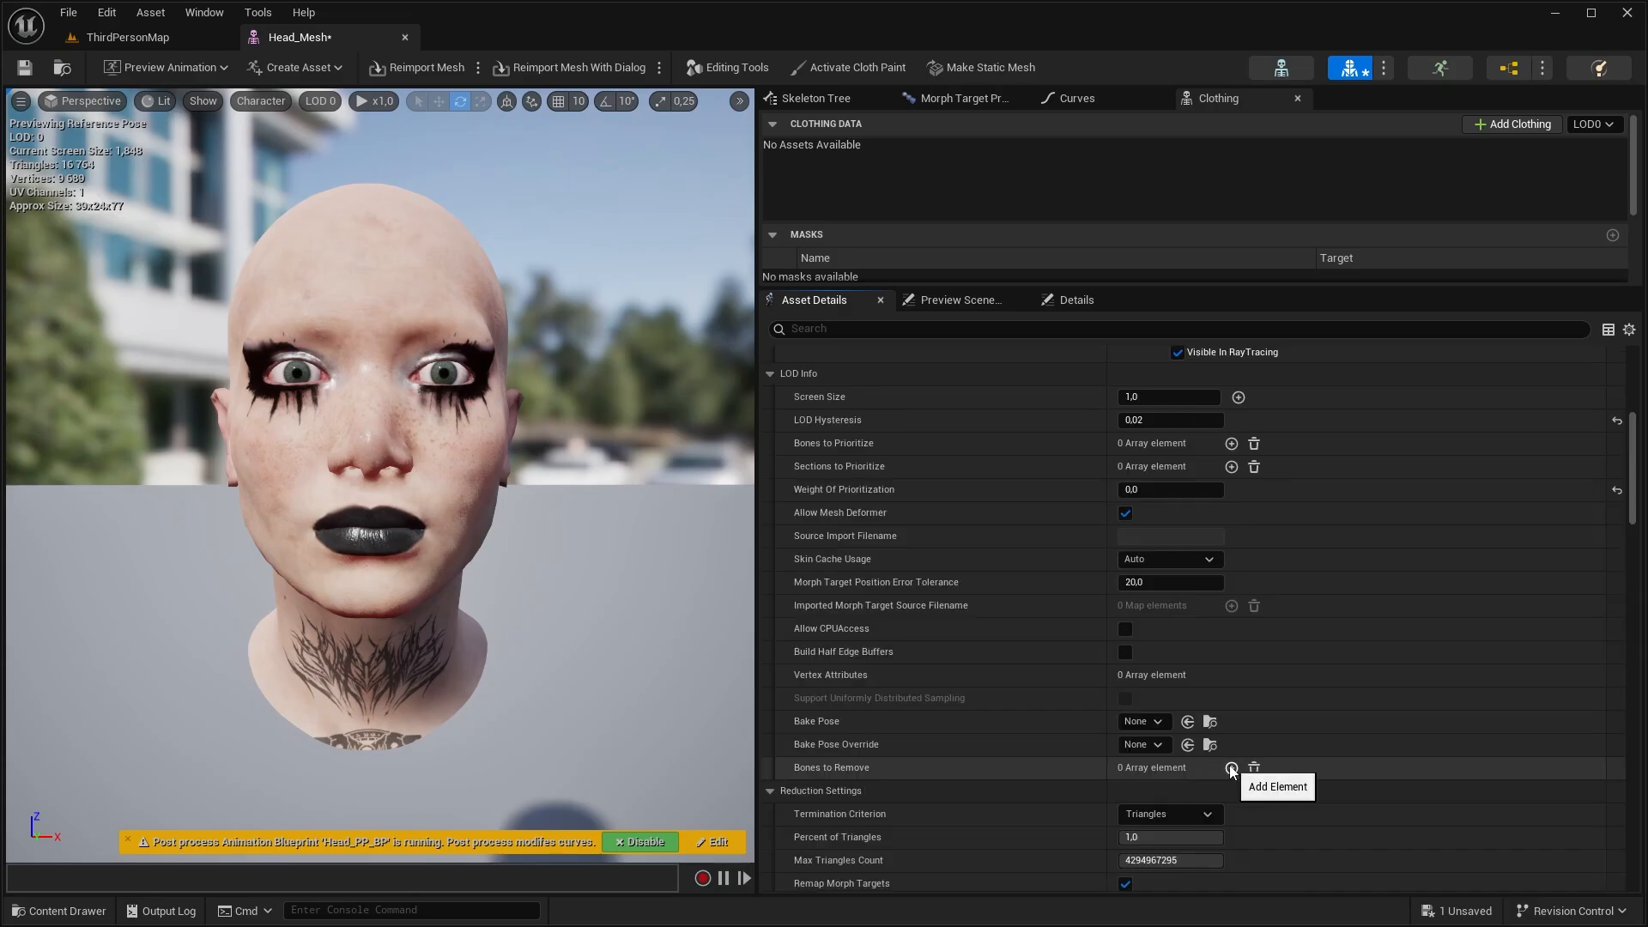
click(1231, 768)
click(1176, 791)
click(1177, 791)
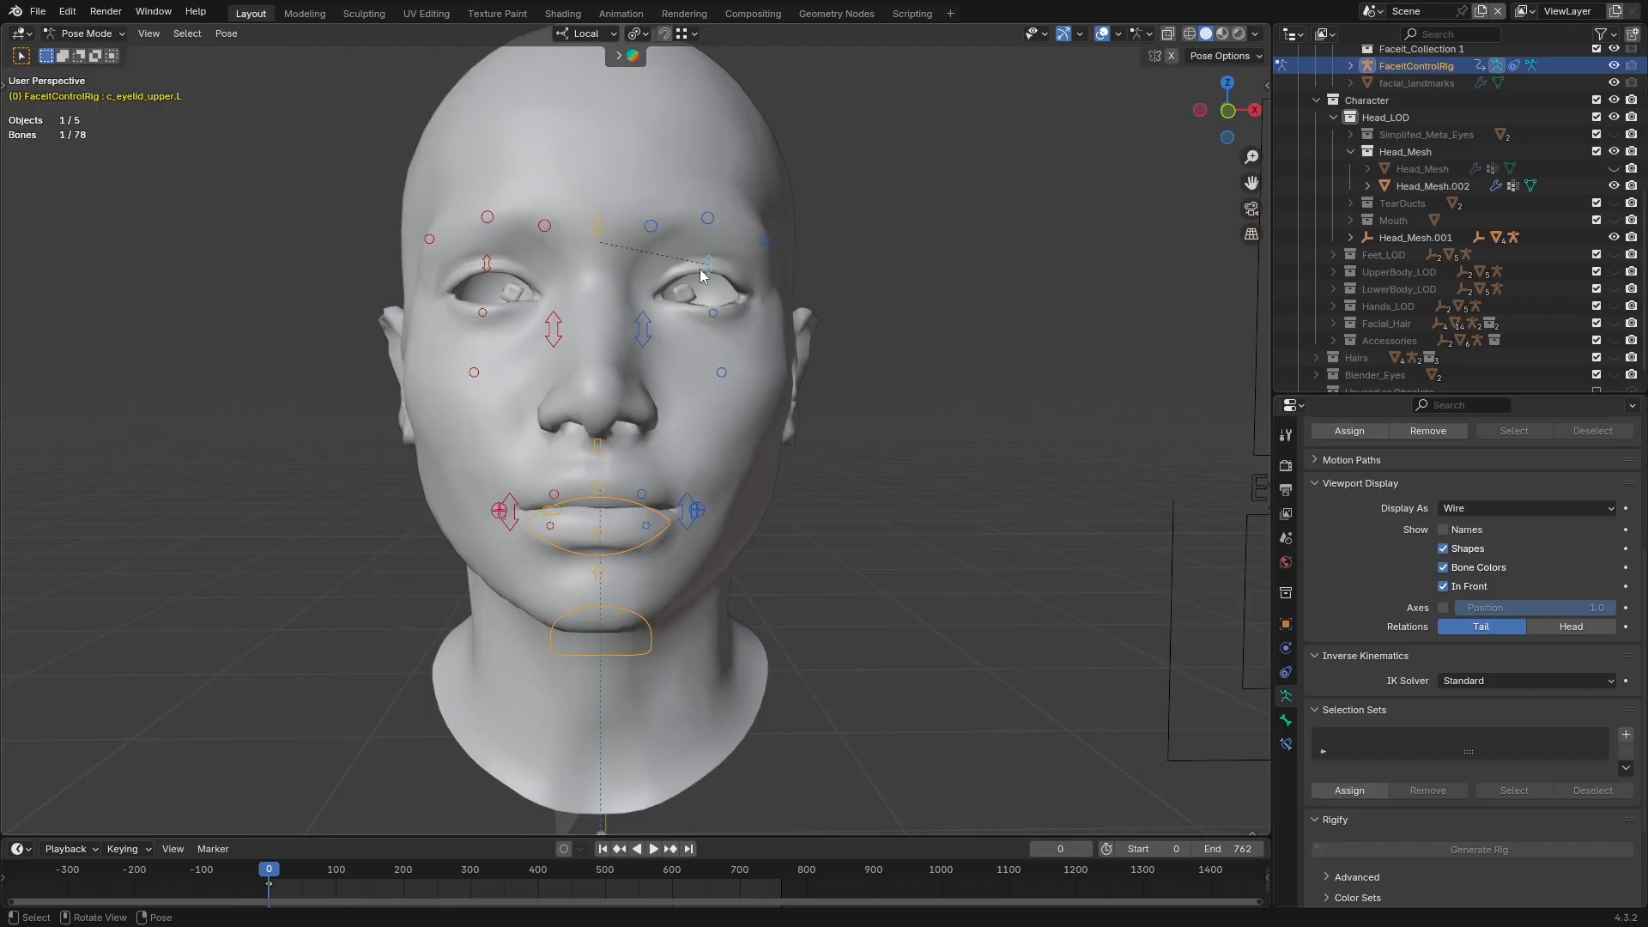
In Blender, try moving the upper eyelid, nose and lip-corner controls of FaceitControlRig to test the facial deformation
key(g)
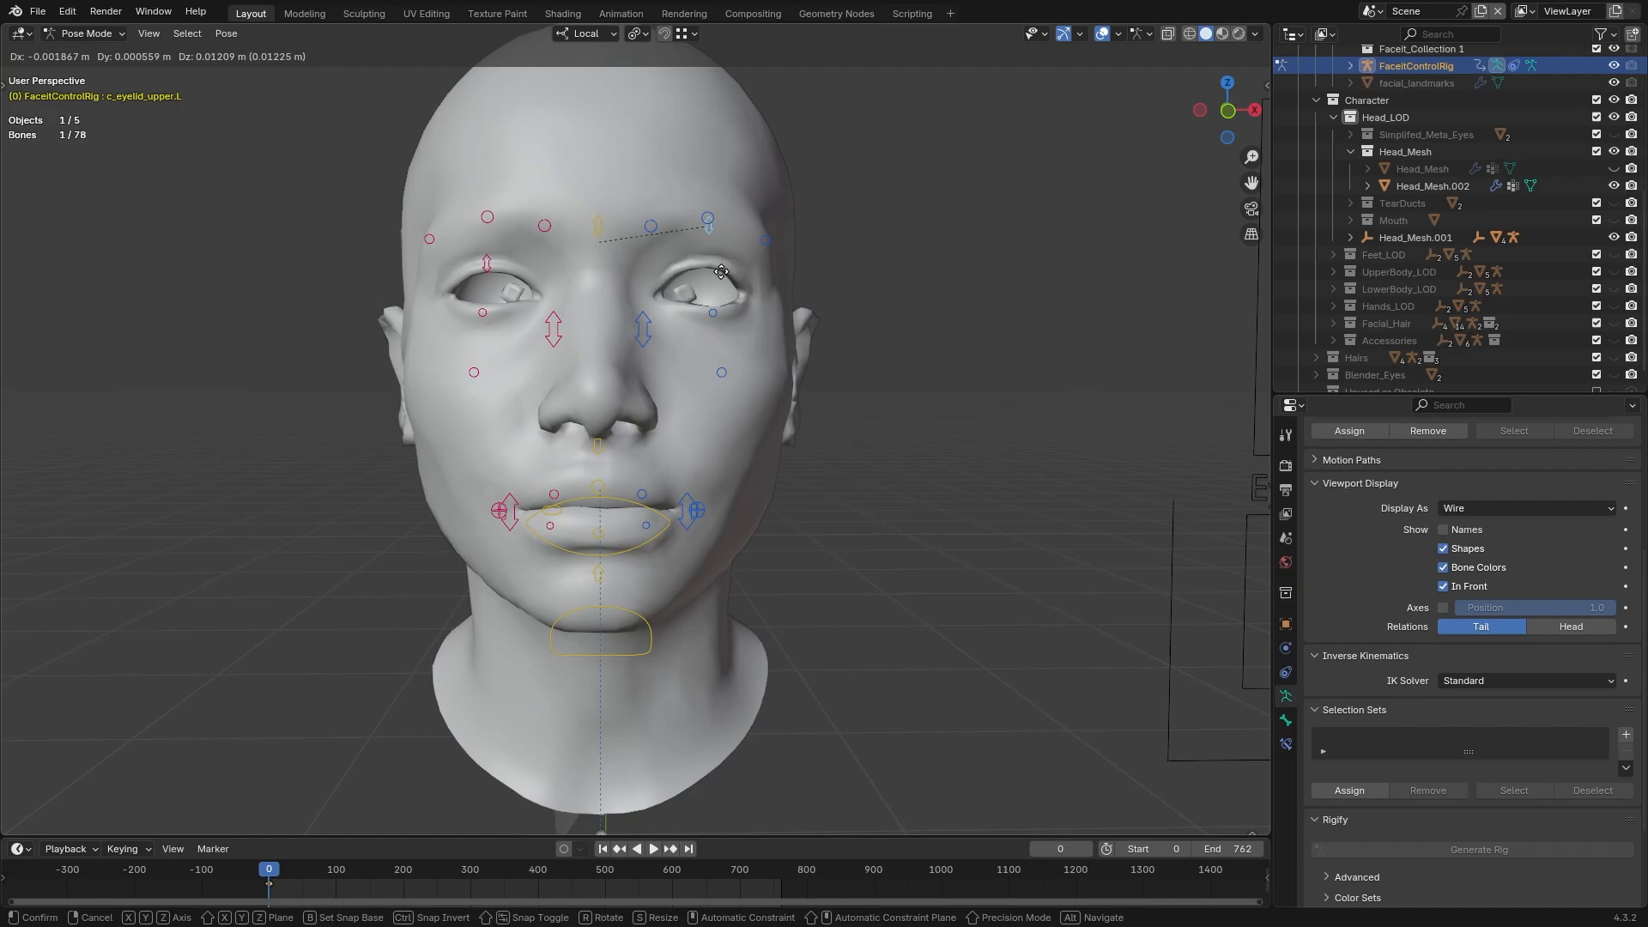
right_click(645, 330)
click(641, 340)
key(g)
right_click(659, 380)
click(688, 510)
key(g)
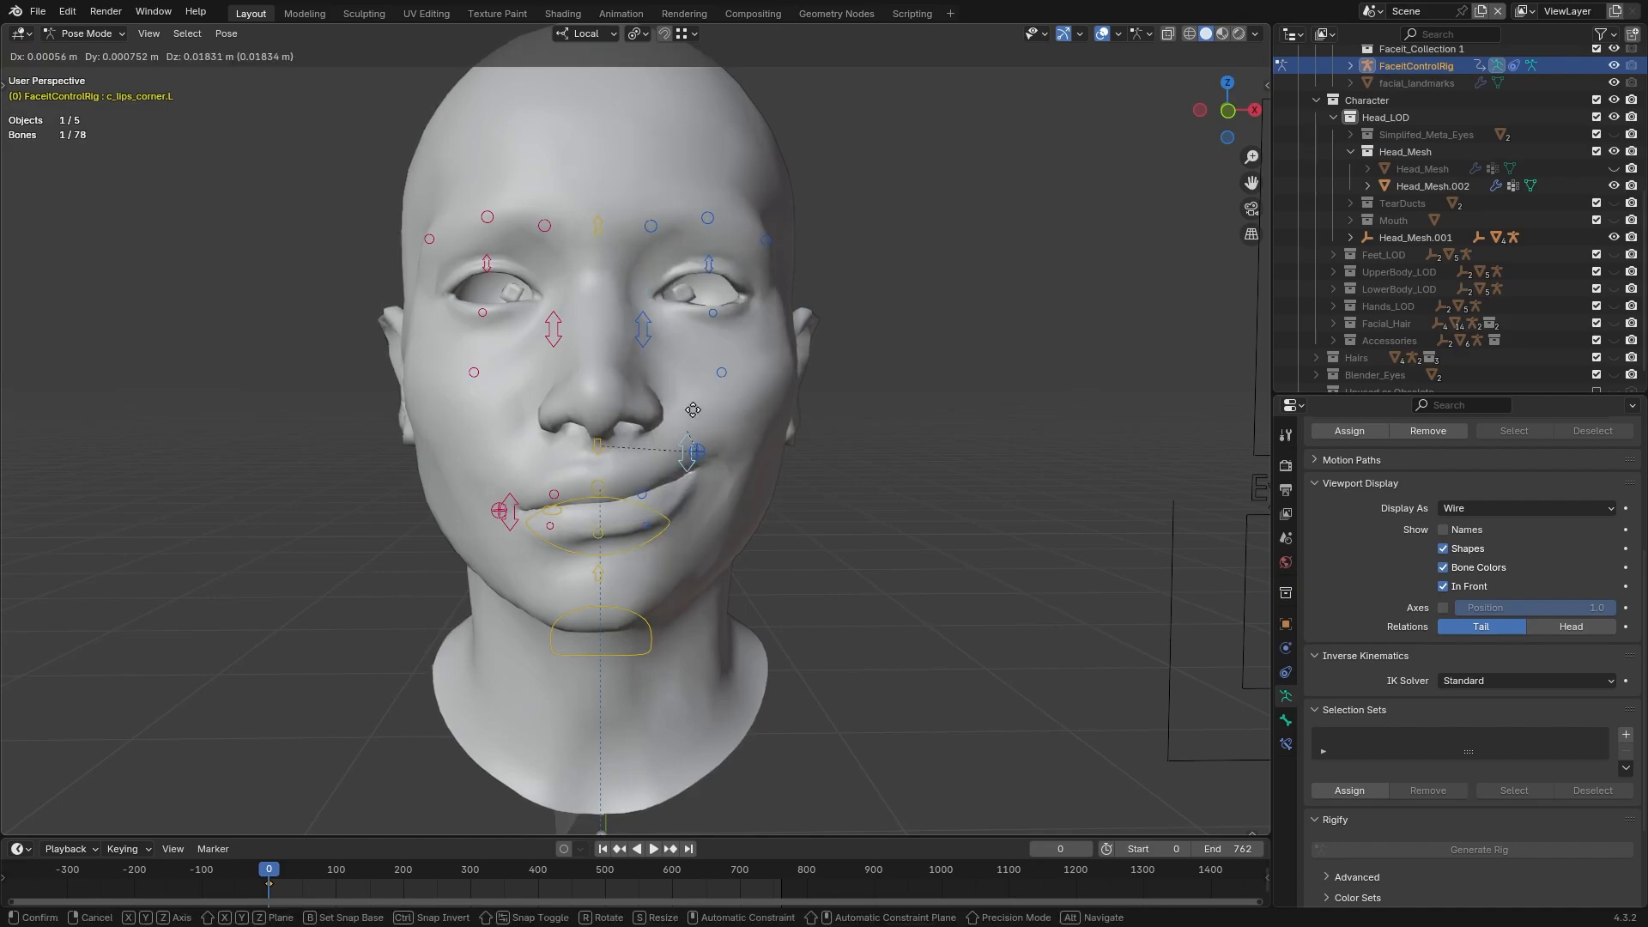
right_click(532, 522)
key(g)
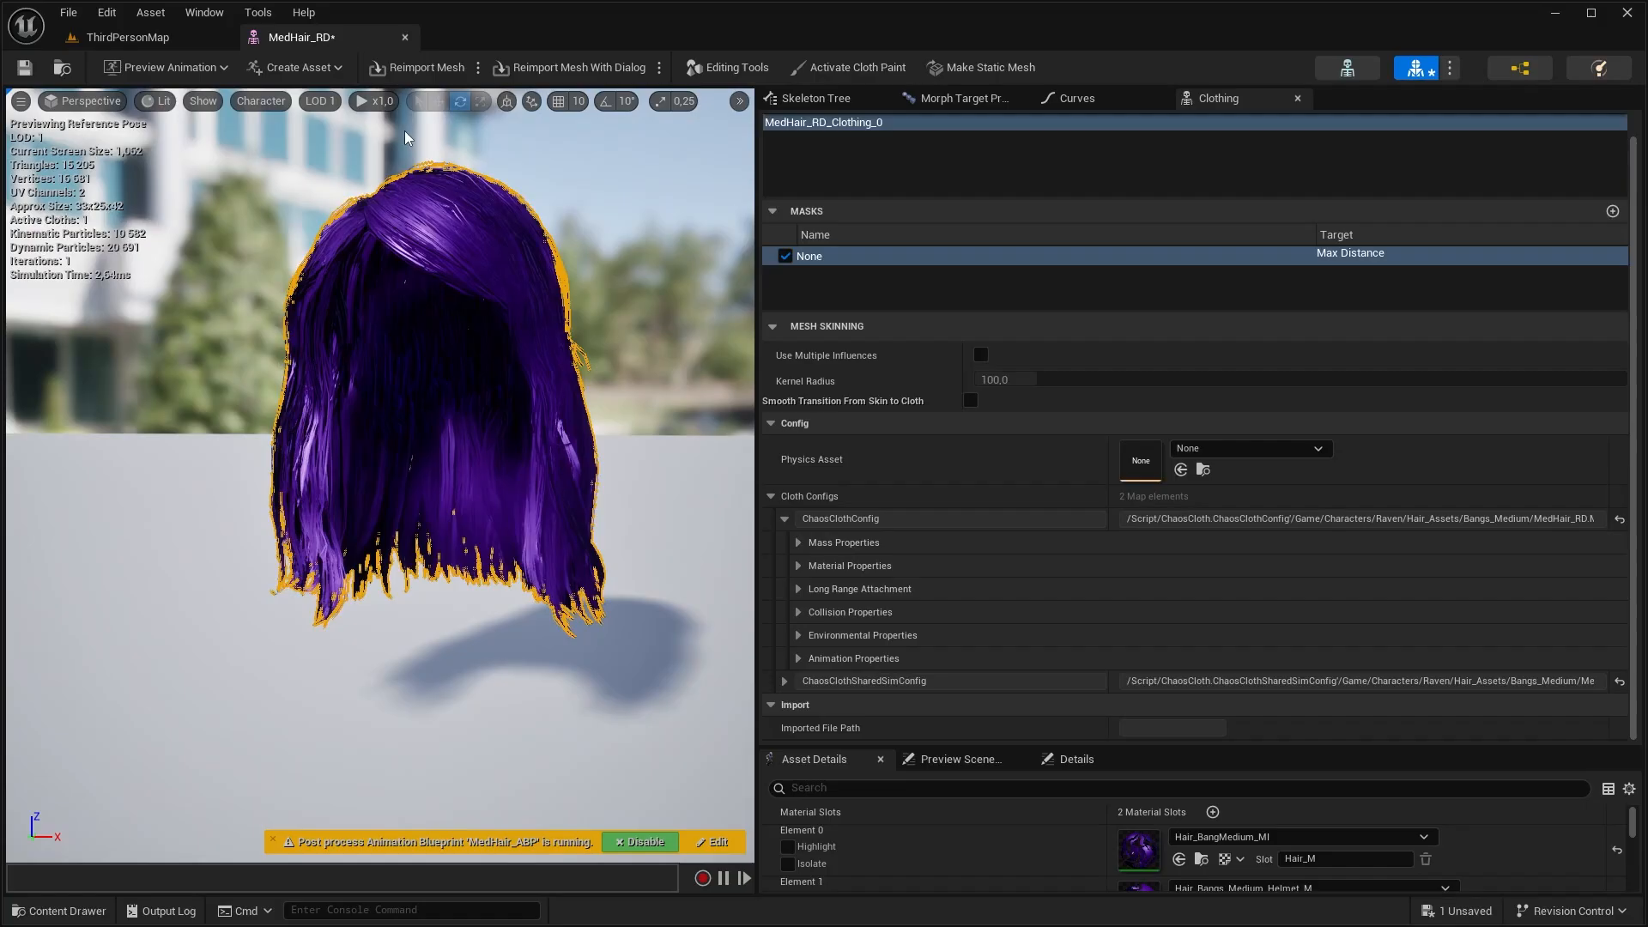
In Unreal Engine's Face_M material, connect Color_Main's RGB output to the False input of the Animated_Diffuse switch
click(319, 101)
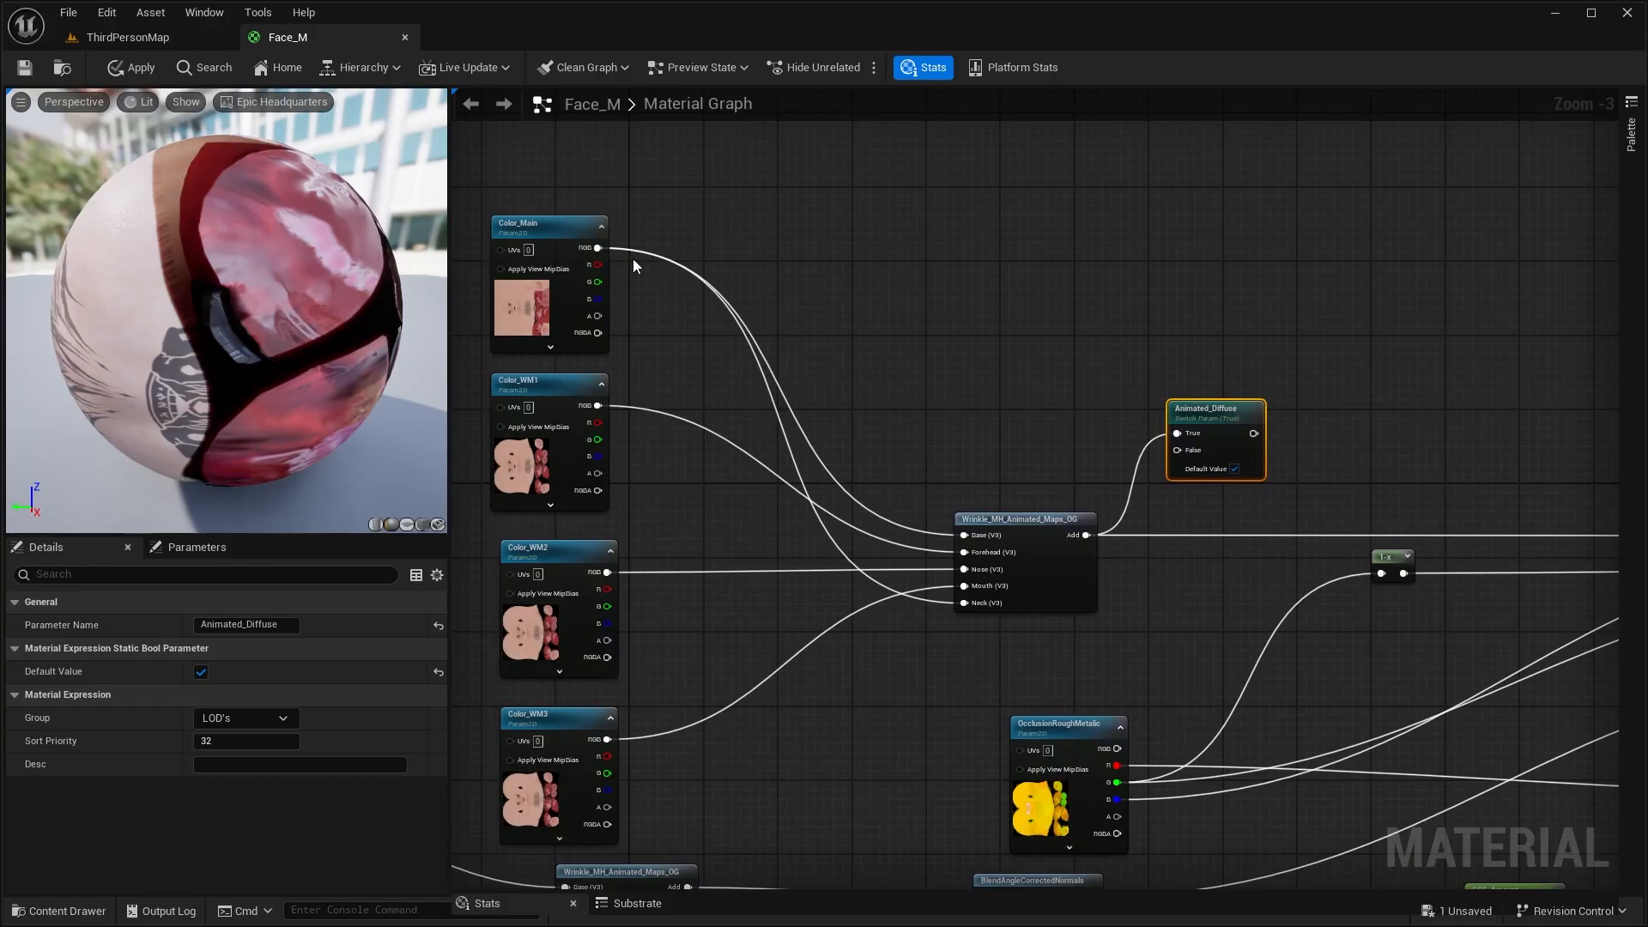
drag(598, 248, 1177, 450)
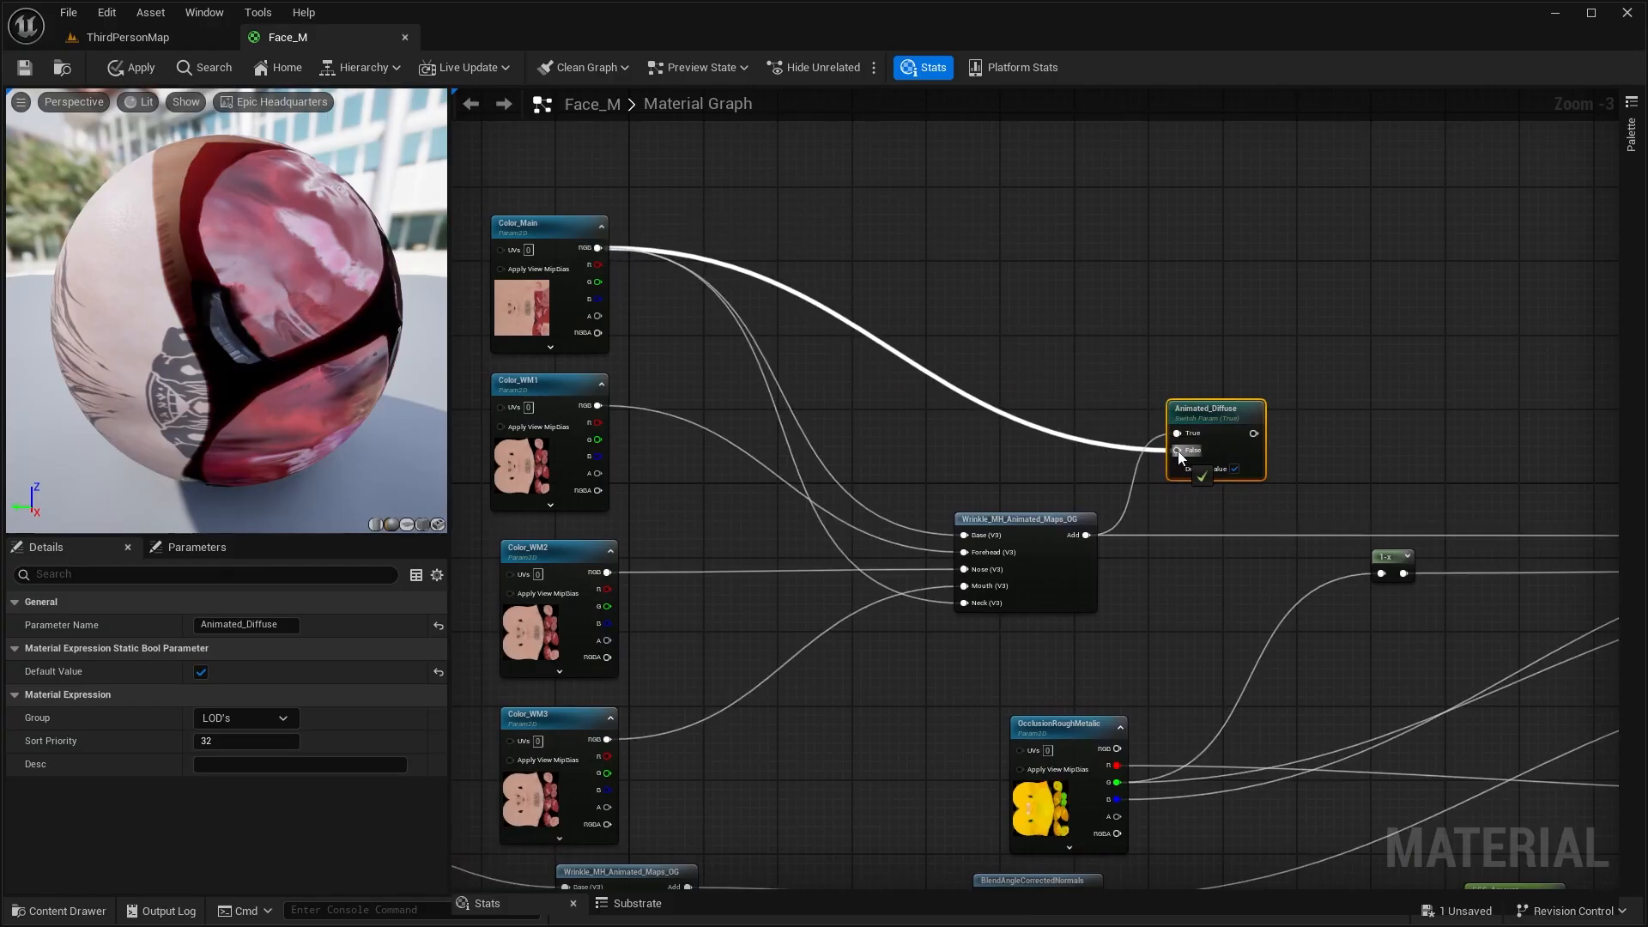
right_drag(1310, 329, 1051, 262)
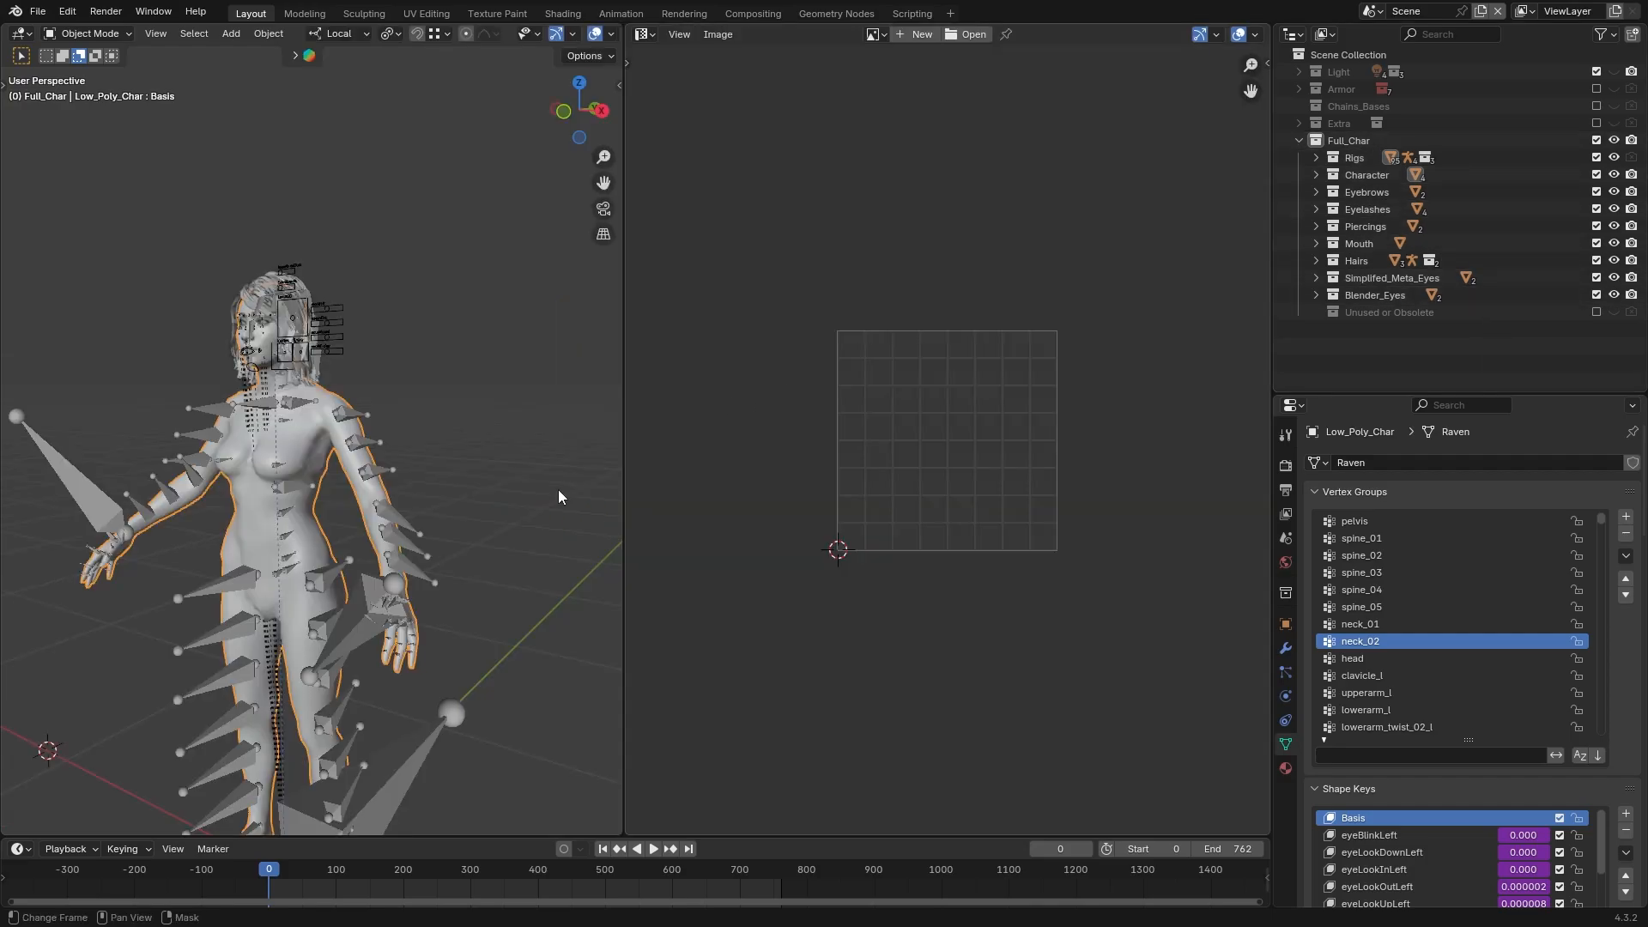
In Blender, examine the character's separate facial meshes, including the piercings, mouth and both Blender eyes
key(a)
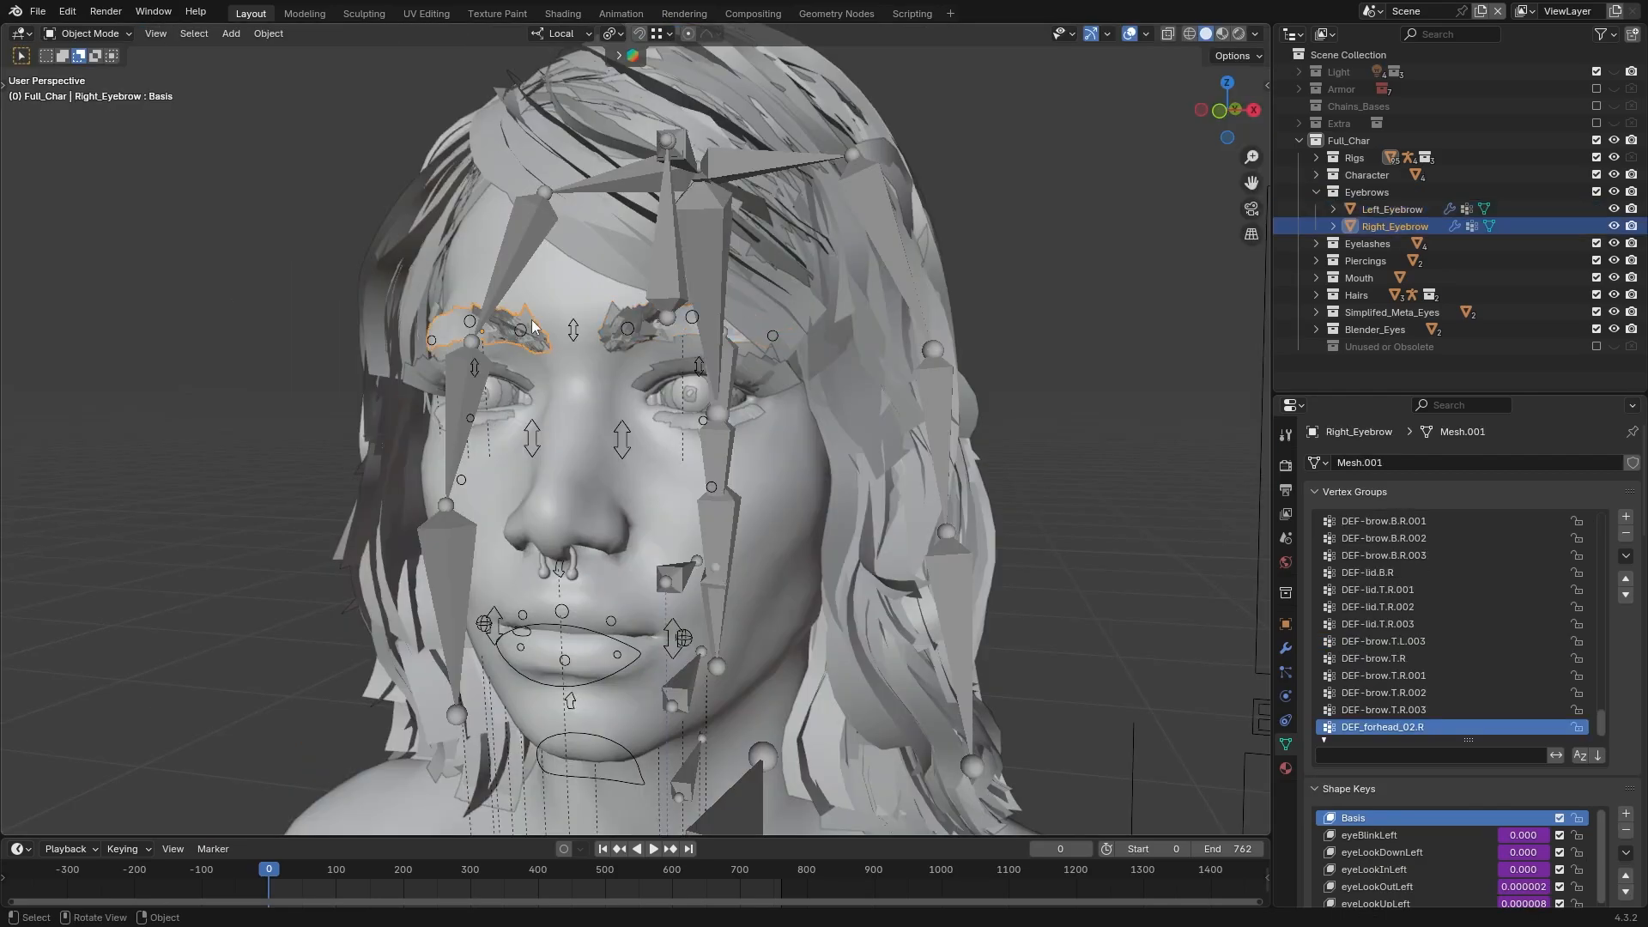
click(666, 399)
click(1382, 315)
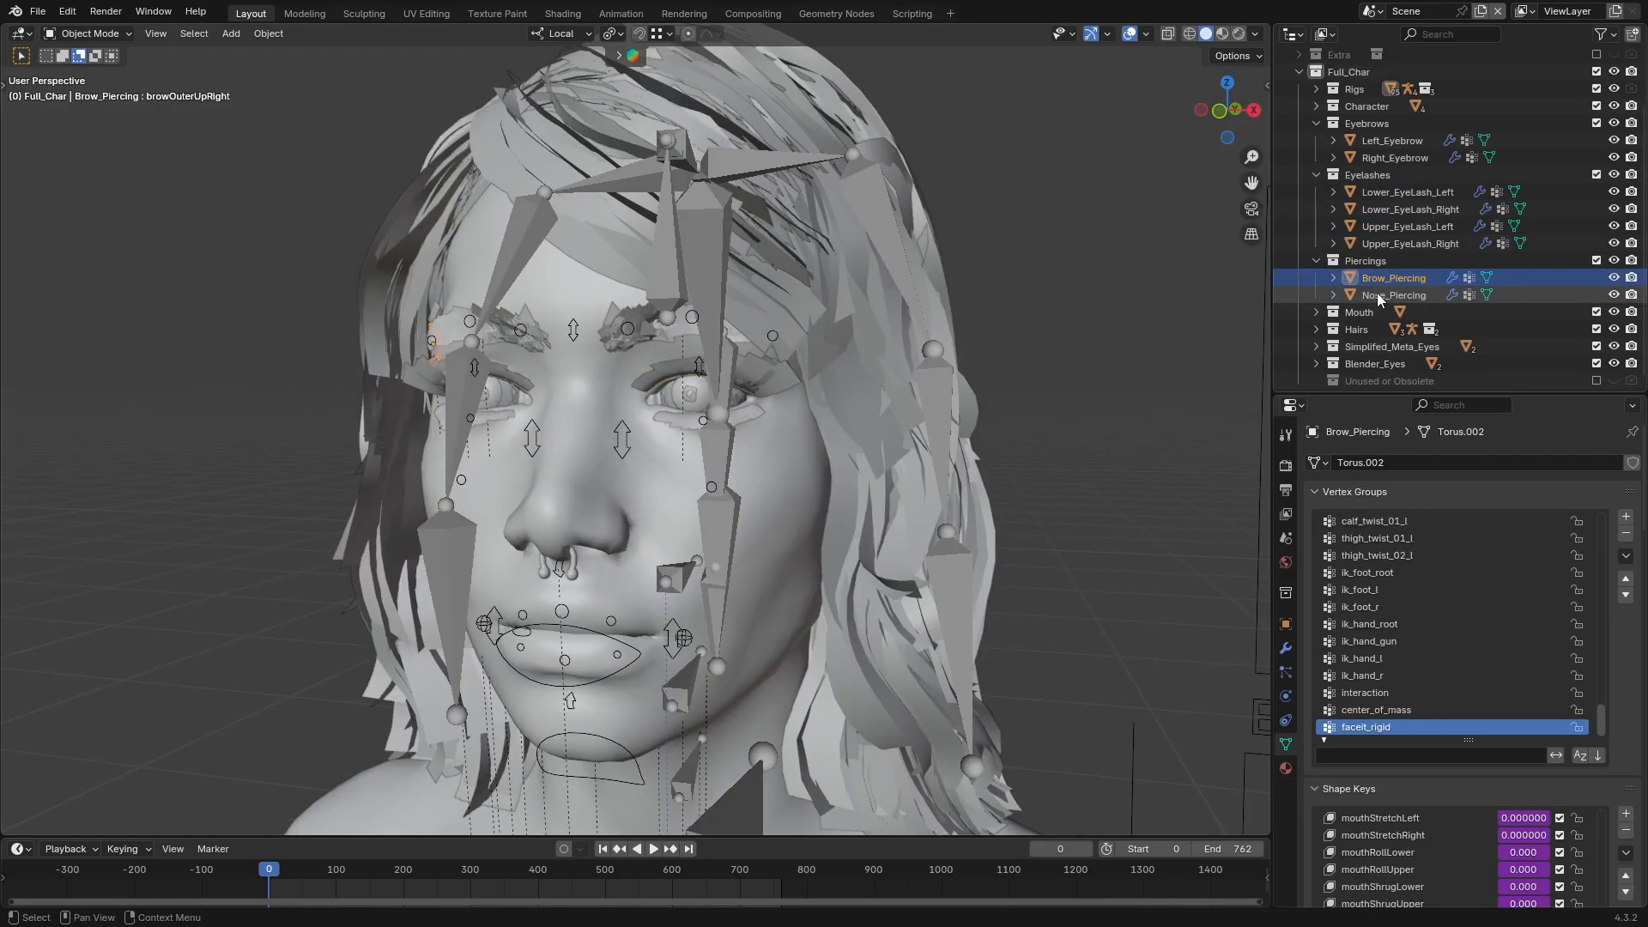
click(1377, 289)
click(1400, 312)
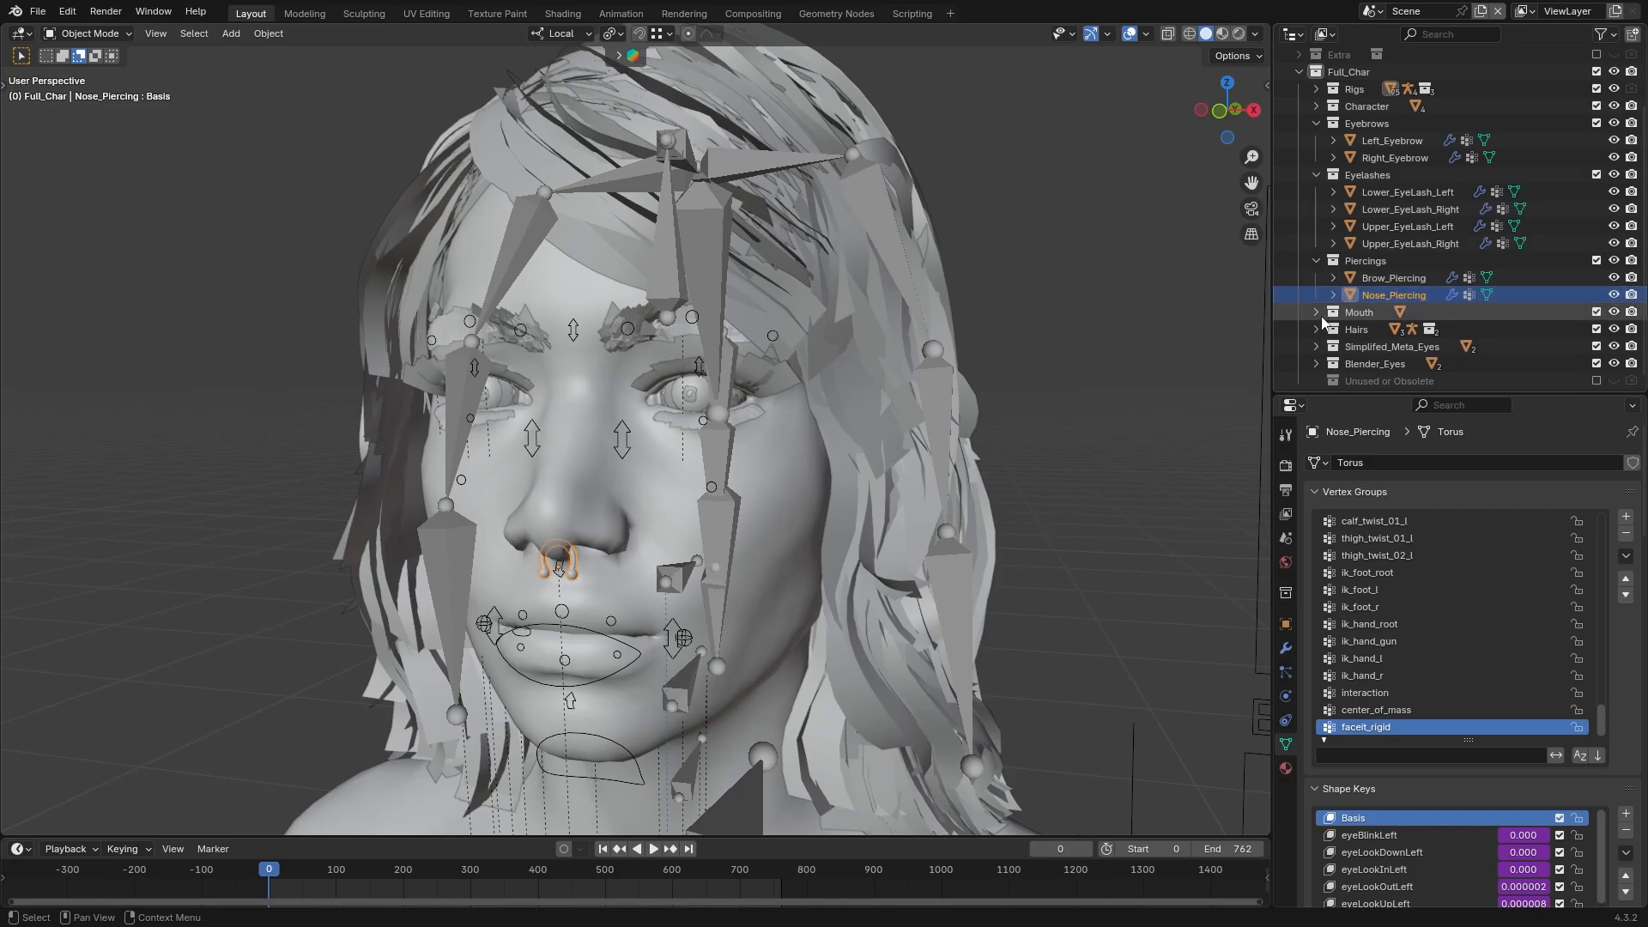
middle_drag(953, 379, 955, 376)
click(1316, 358)
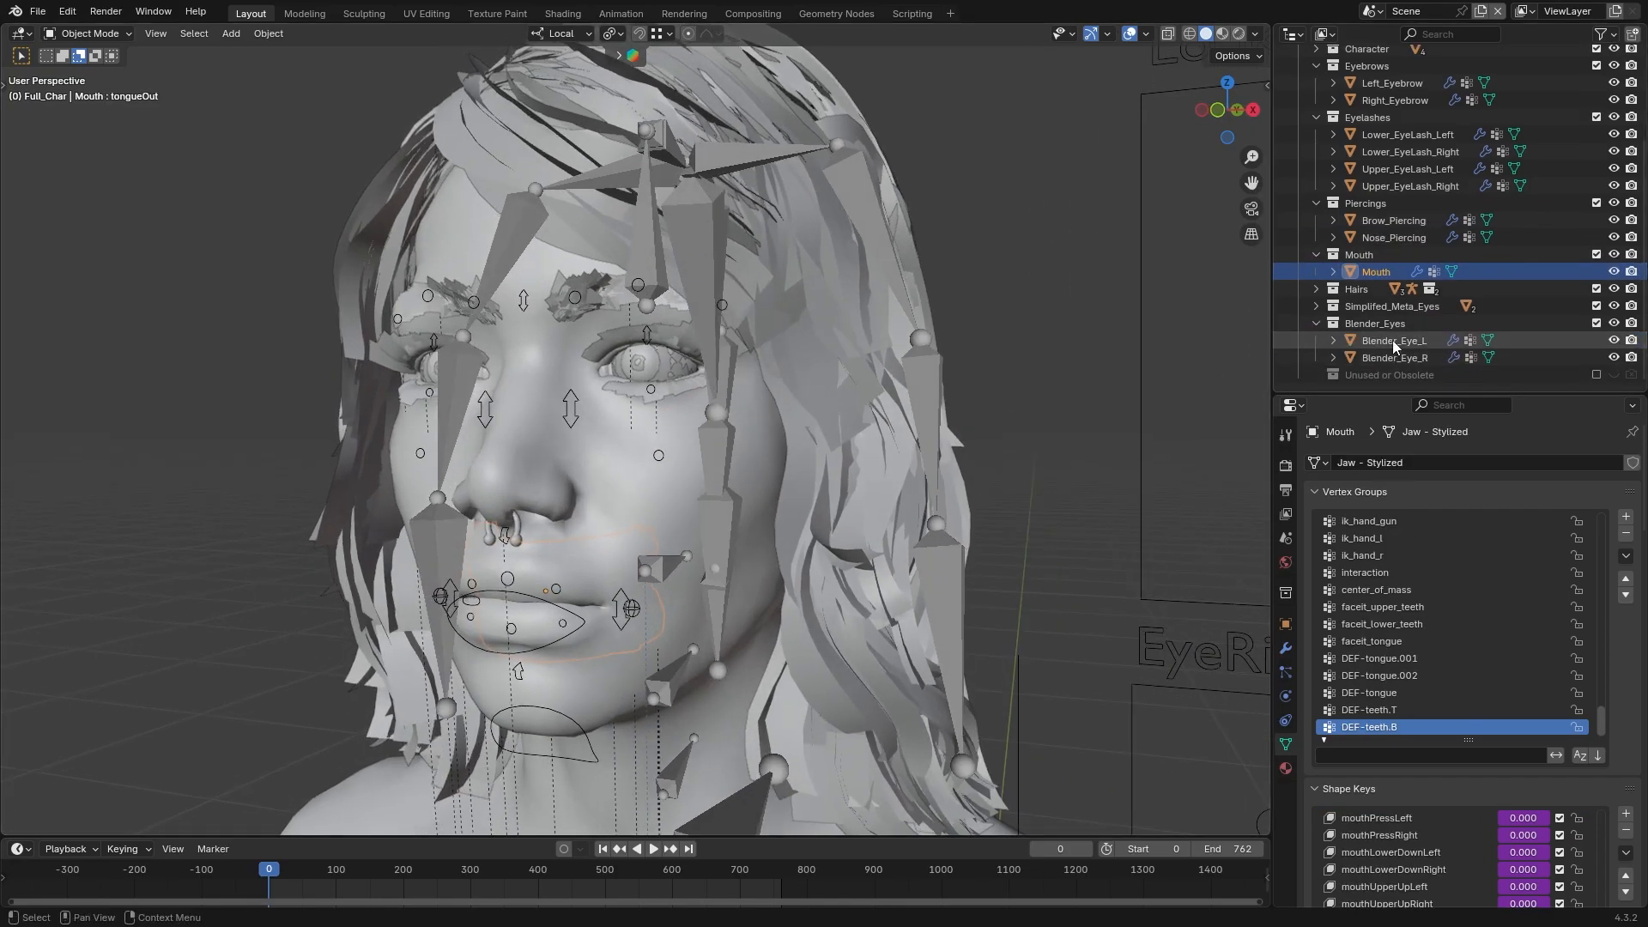
click(1392, 340)
click(1389, 354)
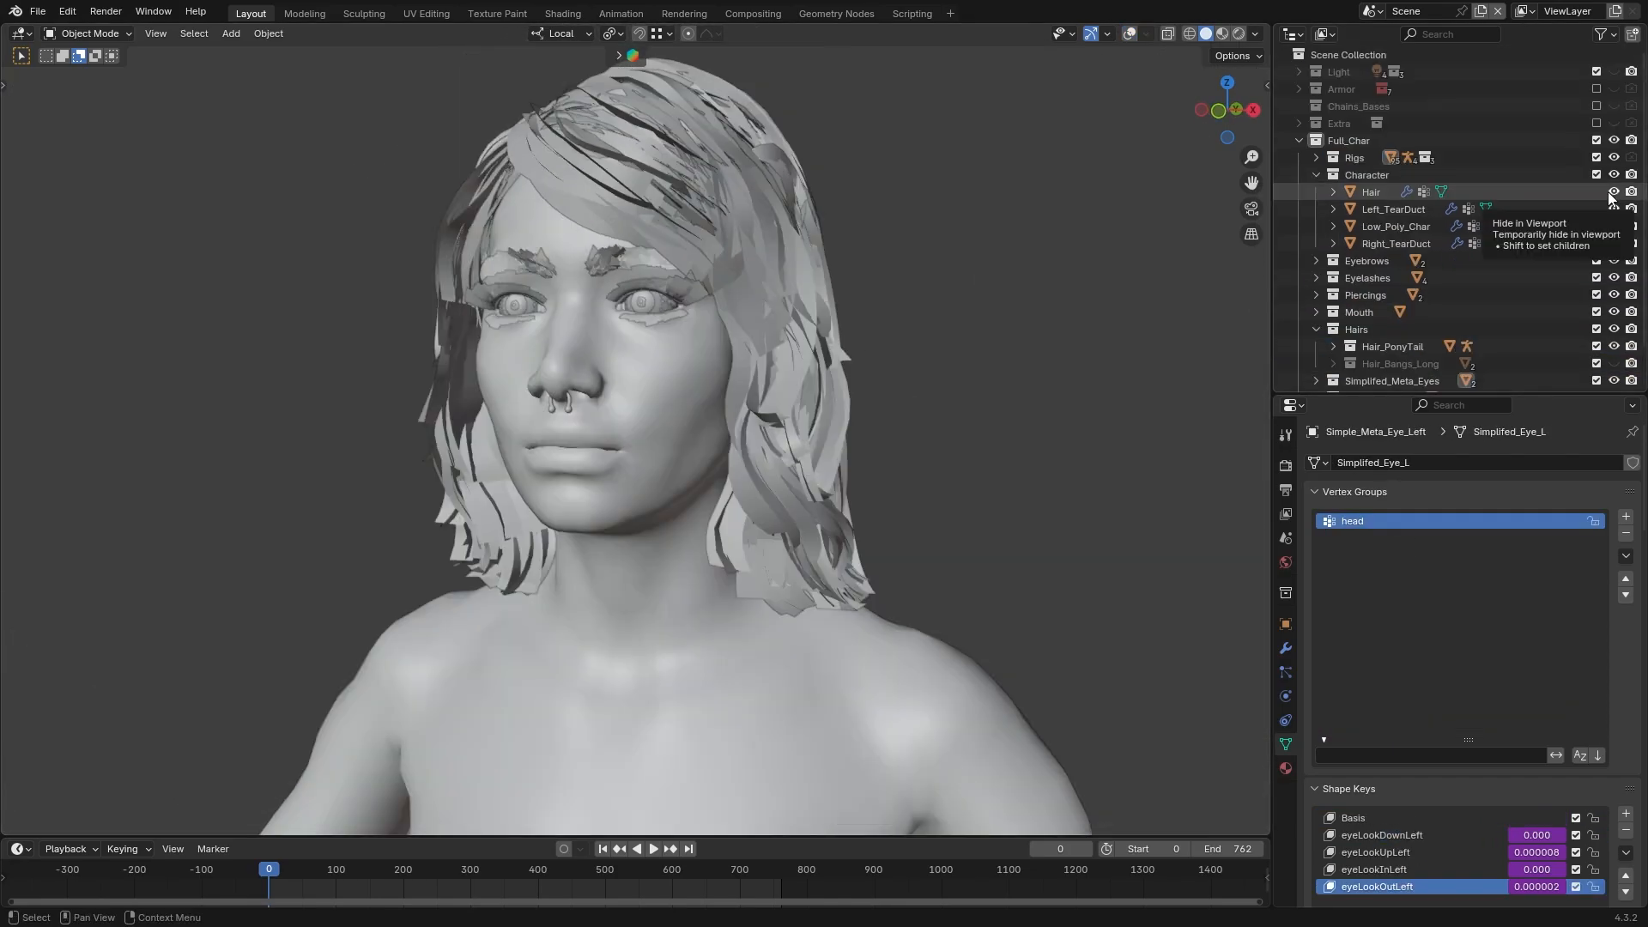
Hide Hair and Hair_PonyTail and show the Hair_Bangs_Long collection to view that hairstyle
click(1613, 192)
click(1614, 346)
click(1613, 364)
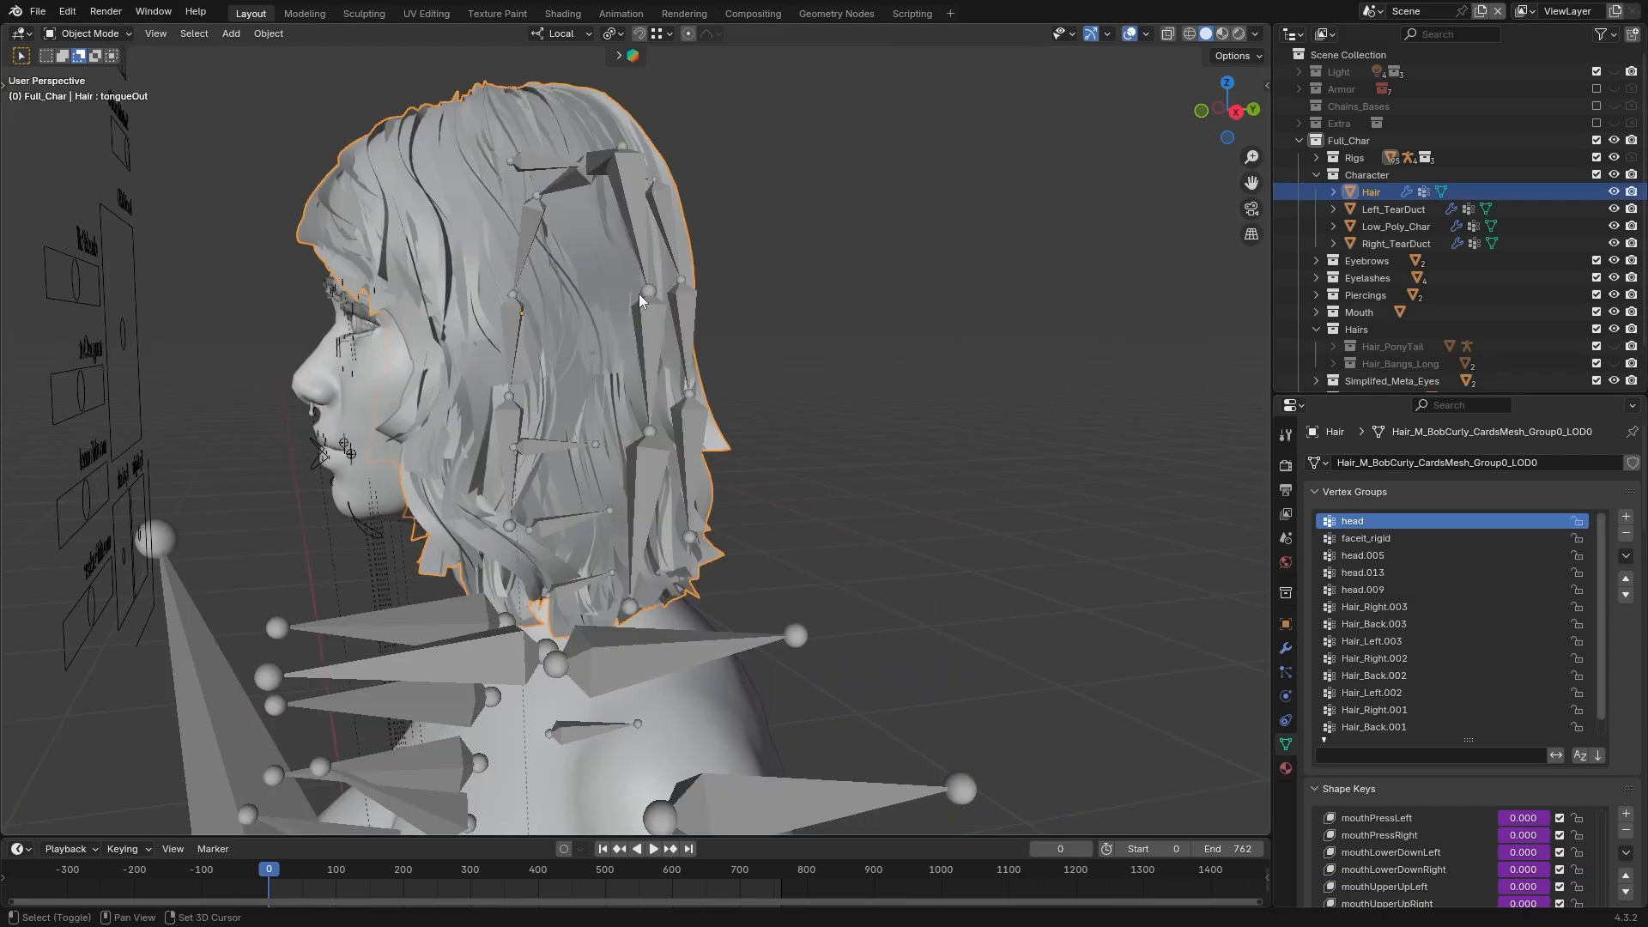
Try rotating the root armature's head bone in Pose Mode, and return to Object Mode
middle_drag(639, 294, 668, 206)
click(668, 210)
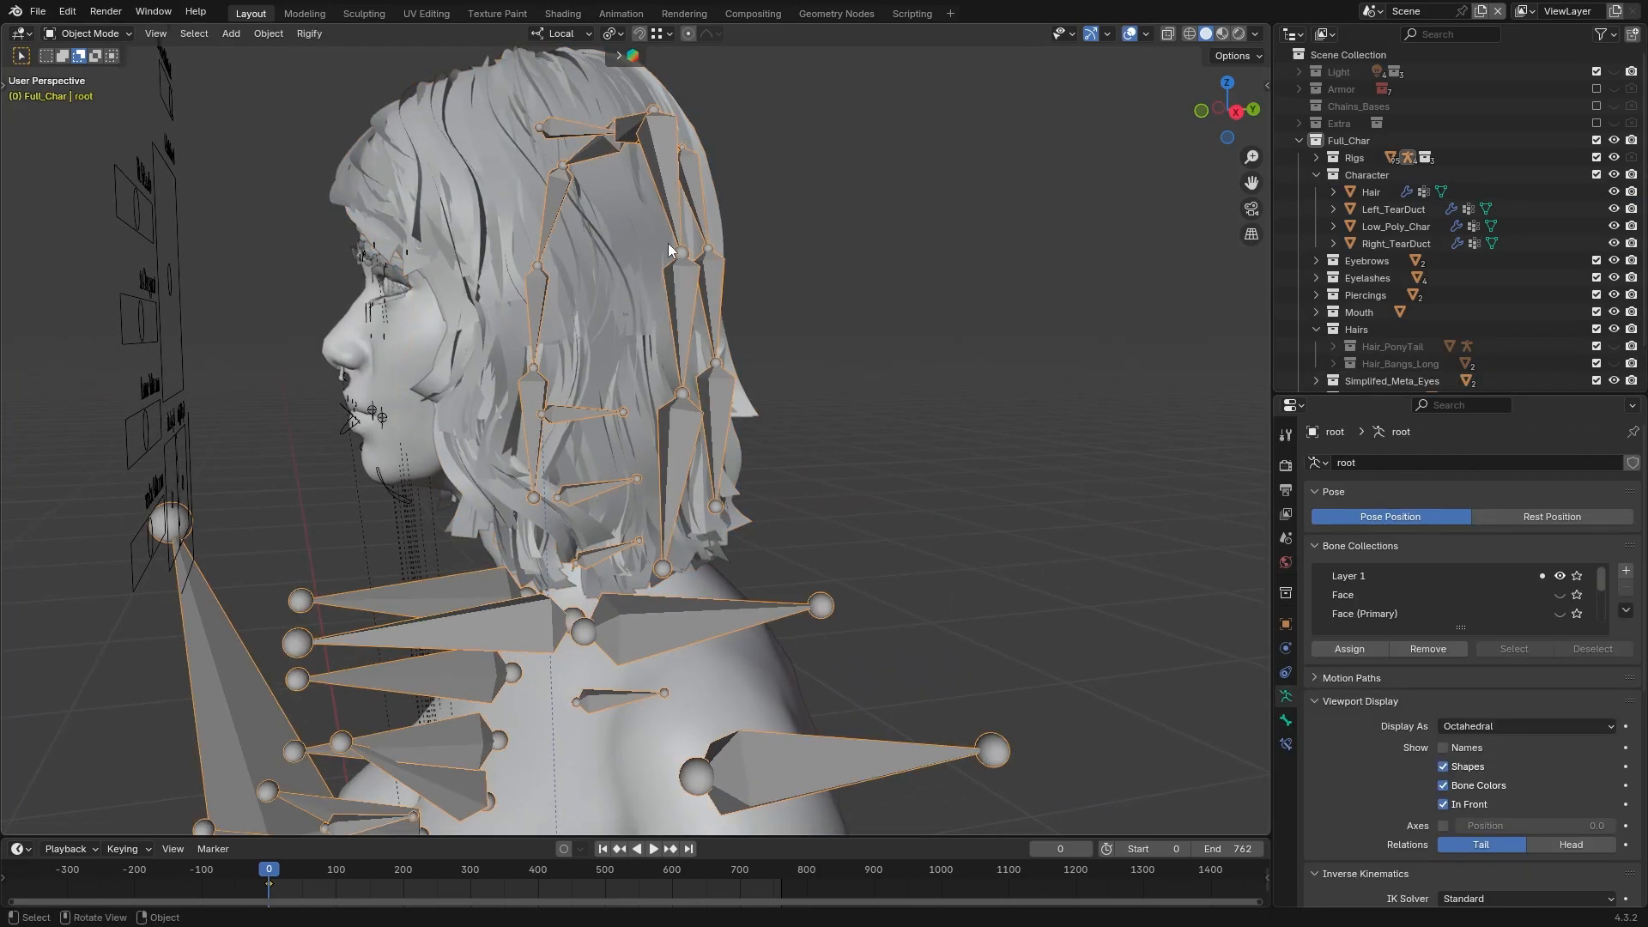
key(ctrl+Tab)
key(r)
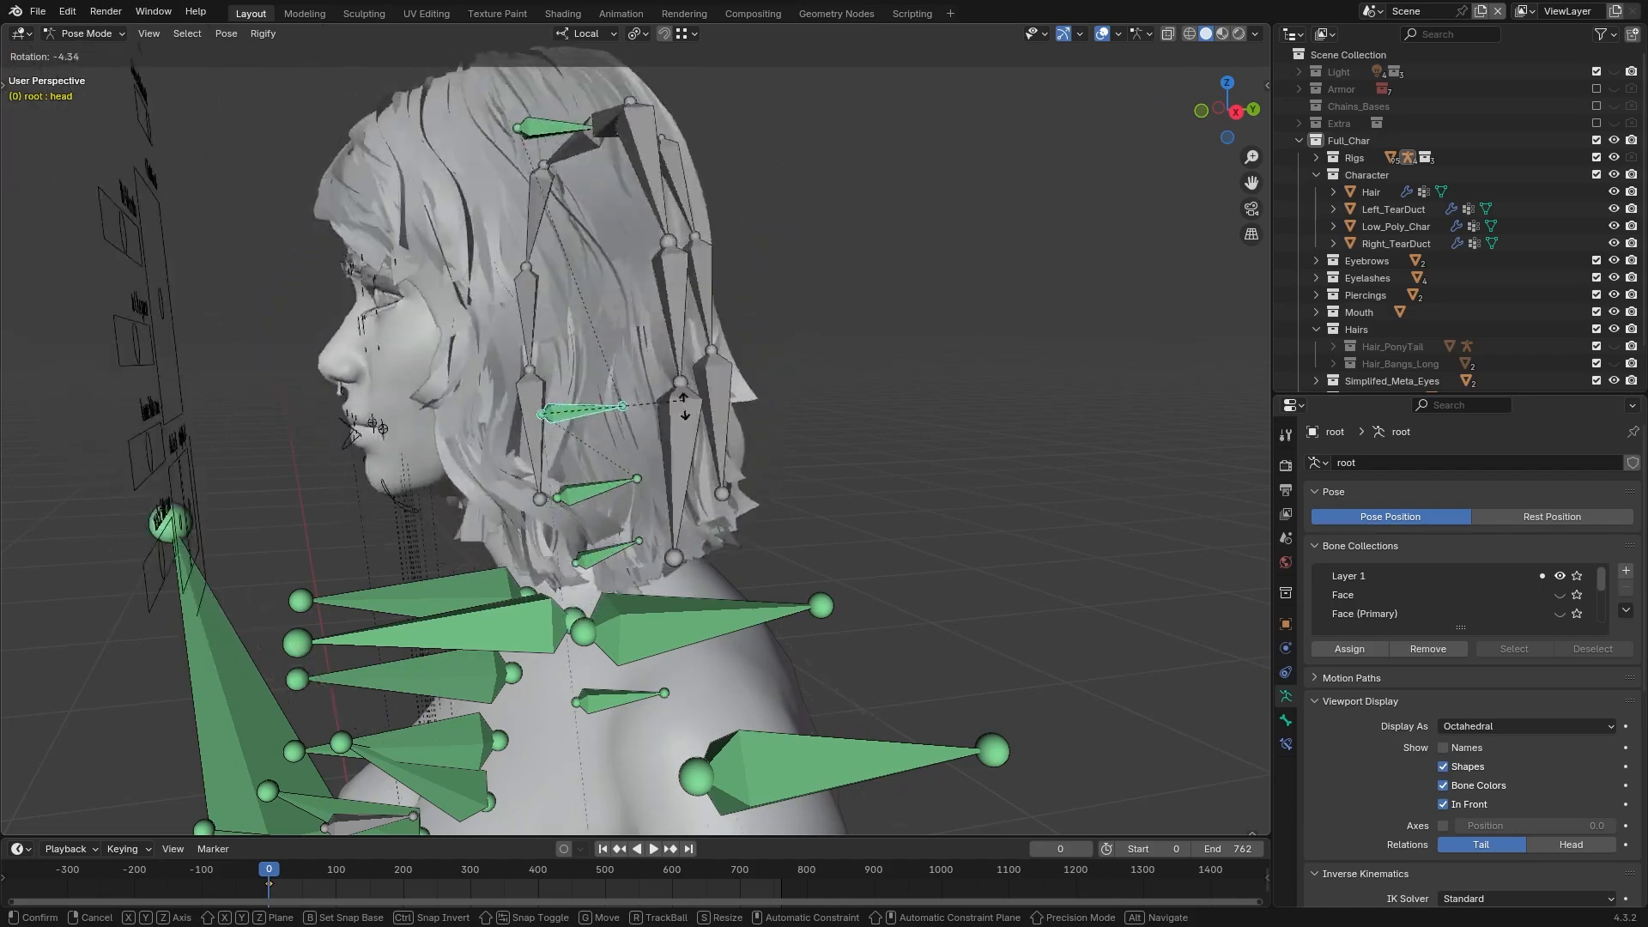
key(Return)
click(86, 34)
click(95, 53)
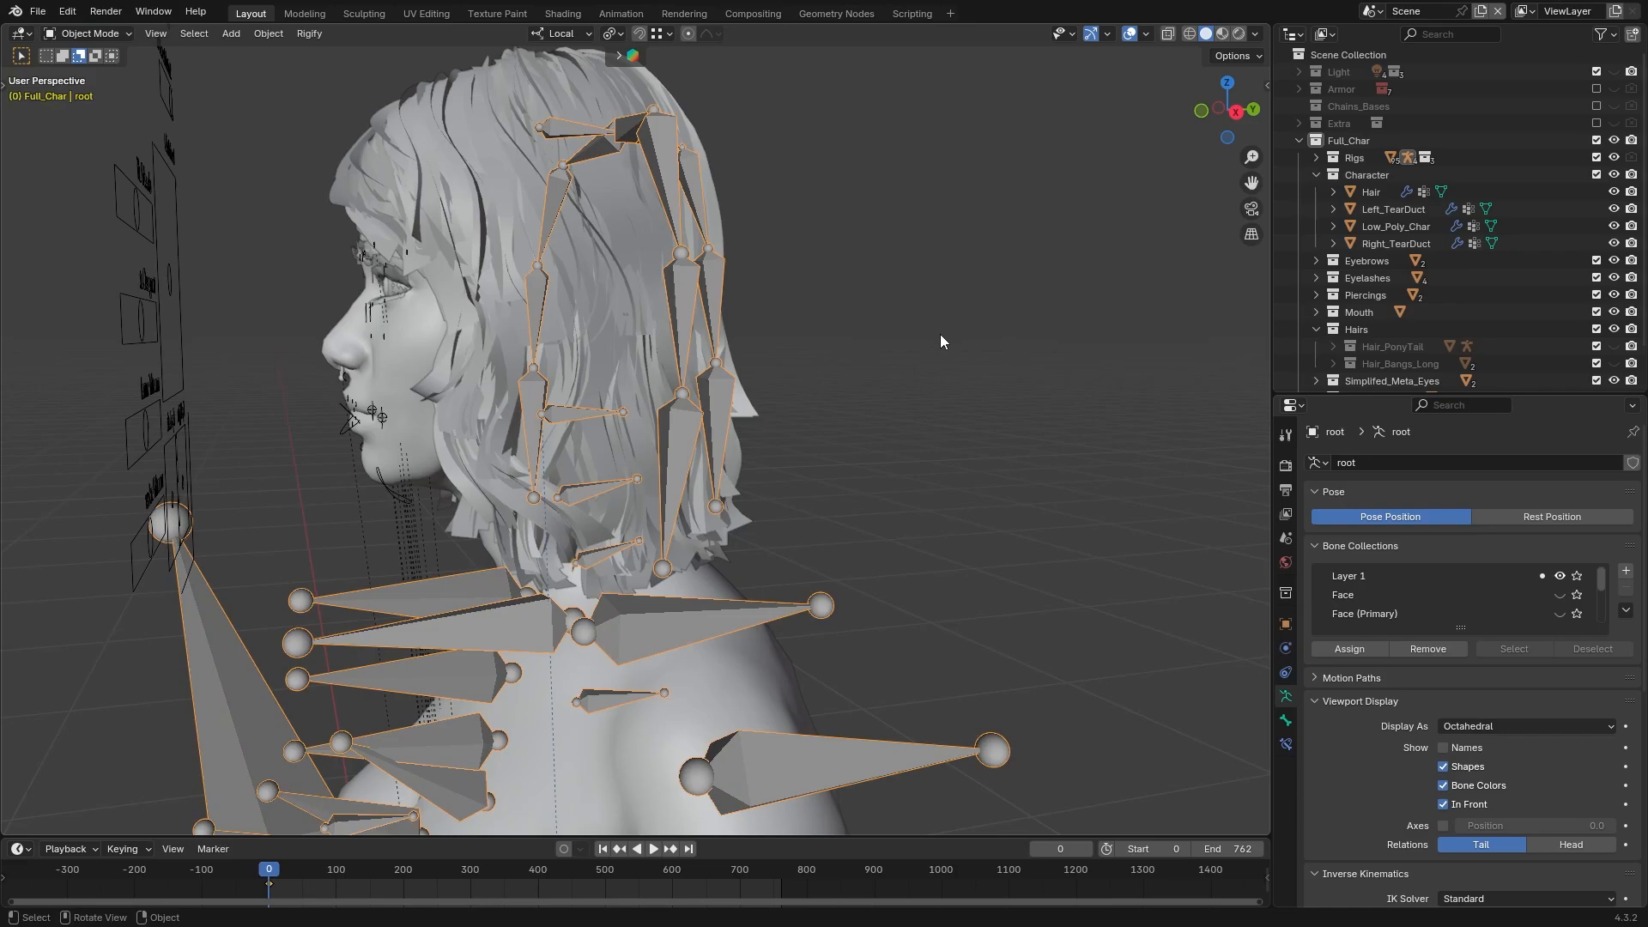
Separate the linked medium-hair bones from the root armature into an armature of their own in Edit Mode
click(82, 36)
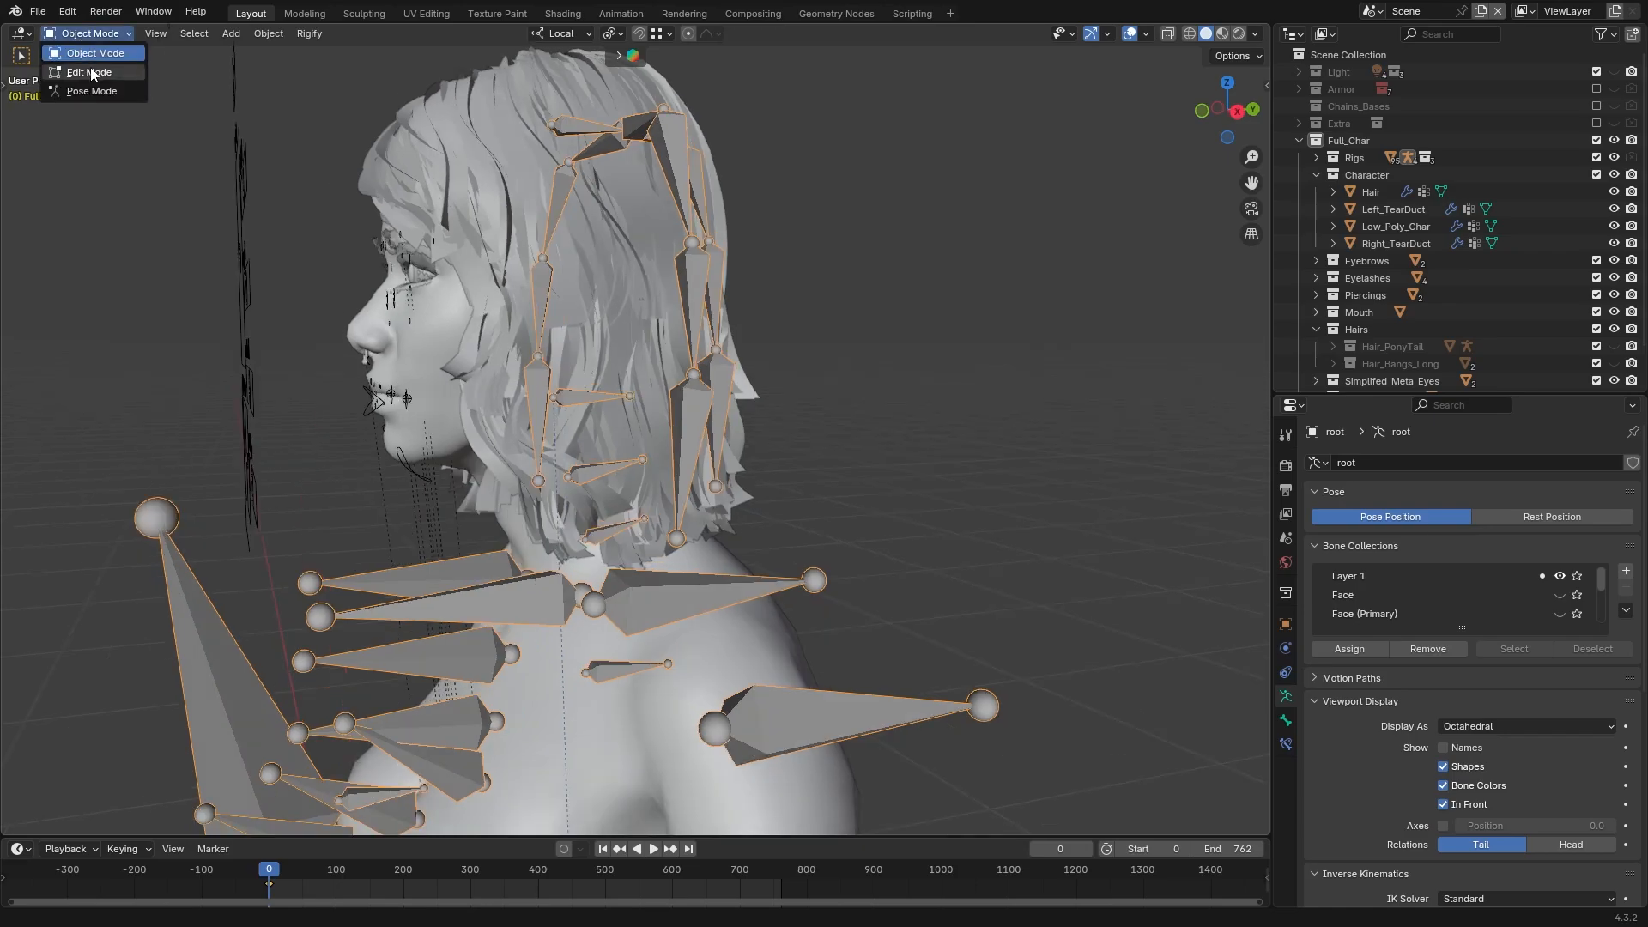
click(88, 68)
middle_drag(889, 288, 828, 290)
click(668, 309)
key(l)
key(l)
middle_drag(592, 343, 604, 407)
scroll(604, 408, down, 4)
scroll(726, 379, up, 2)
key(p)
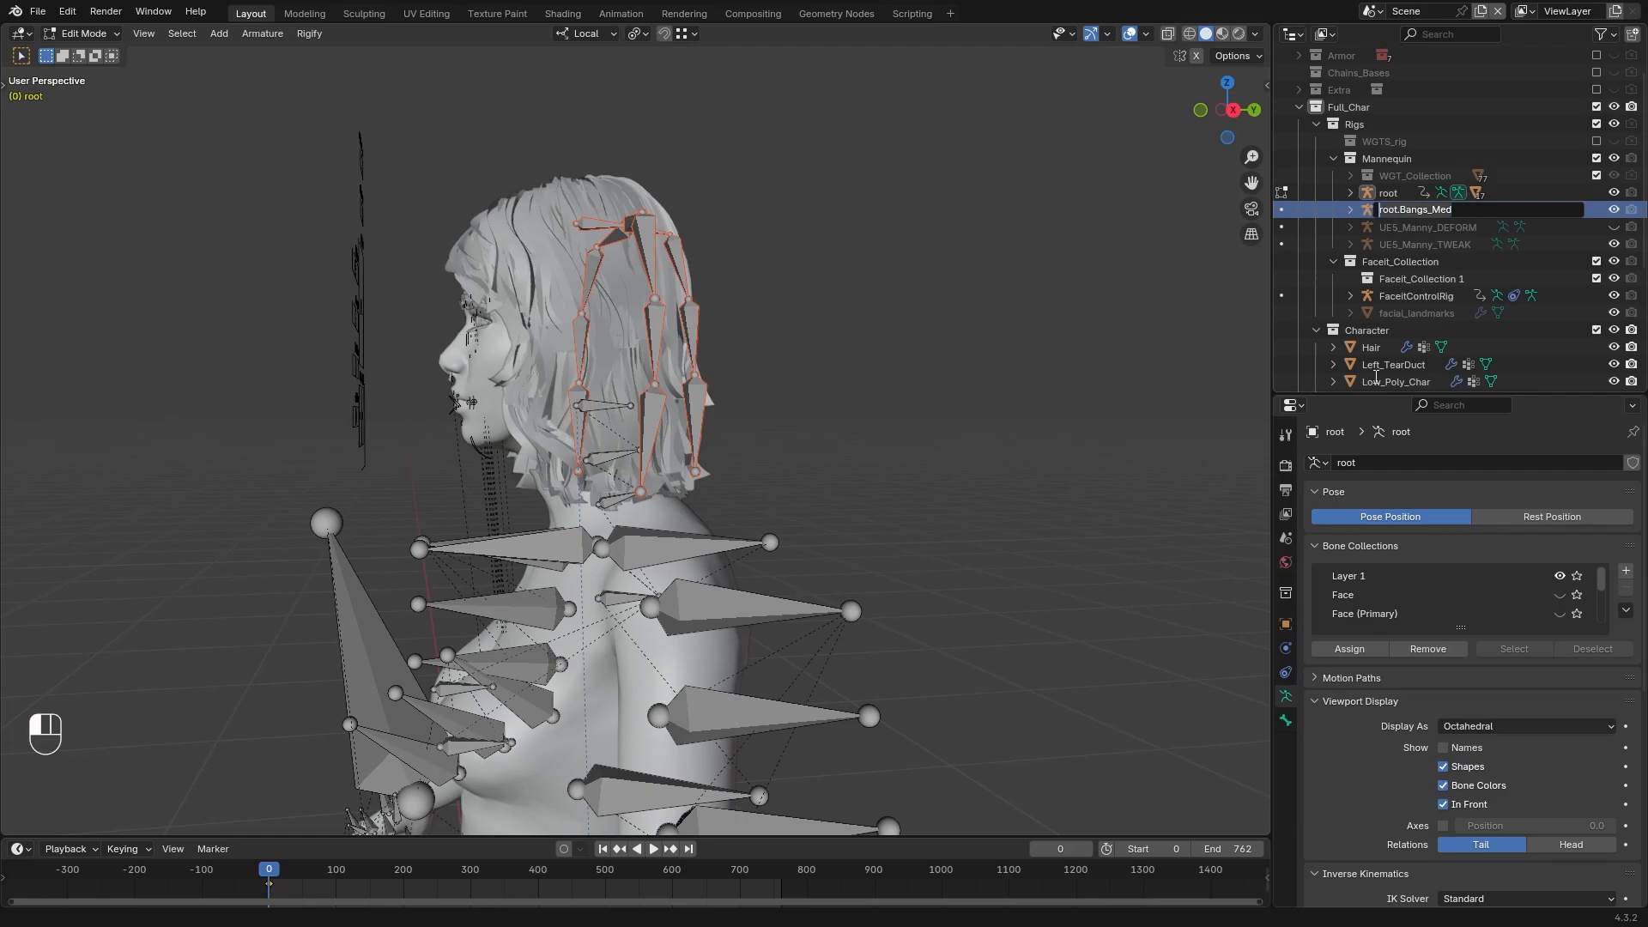
Leave Edit Mode and rename the separated hair armature's data to root.Bangs_Med, matching its object name
key(Tab)
click(1396, 468)
text(root.Bangs_Med)
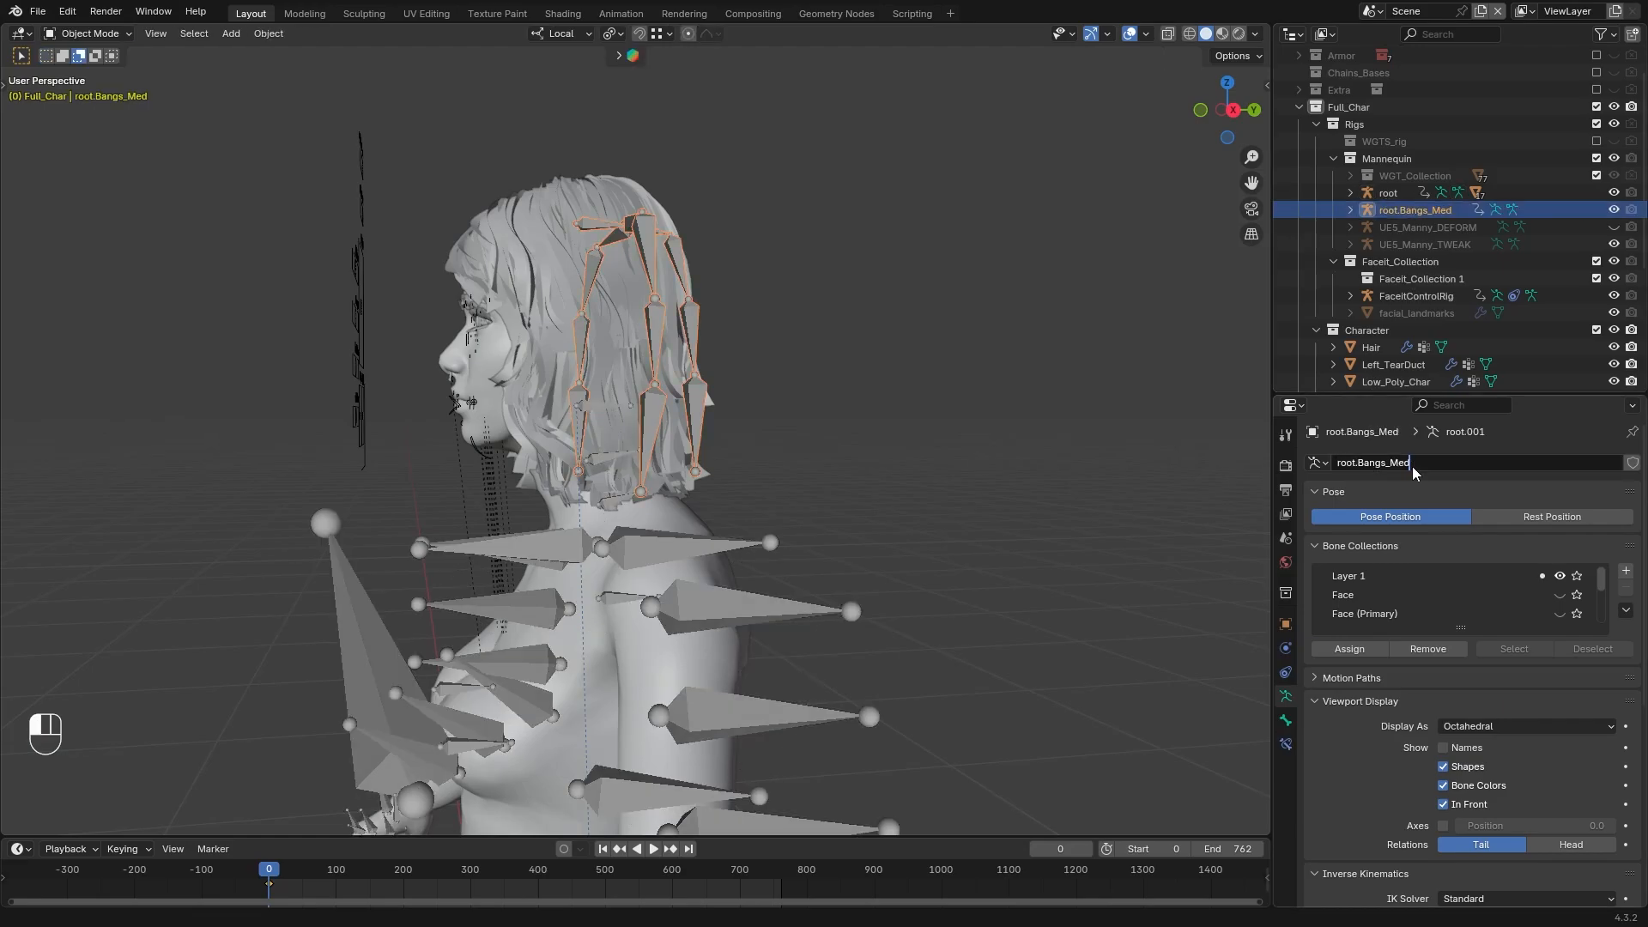
key(Return)
Clear the Hair mesh's parent while keeping its transformation, and remove all of its modifiers
click(535, 207)
click(269, 33)
mouse_move(365, 342)
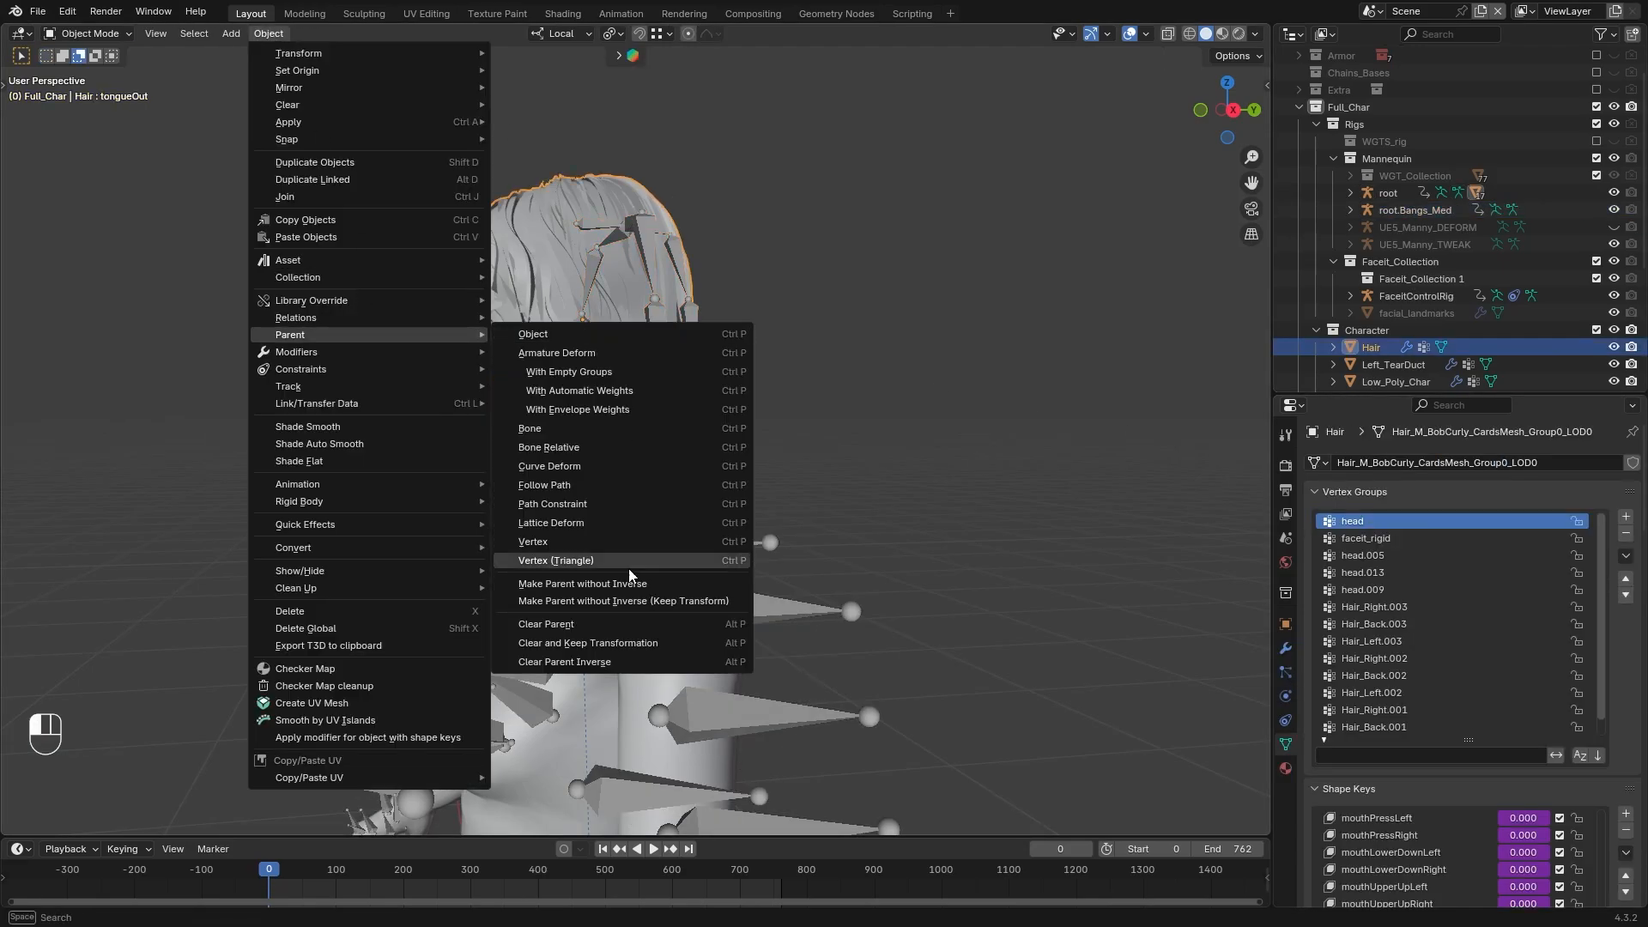
click(589, 646)
click(268, 34)
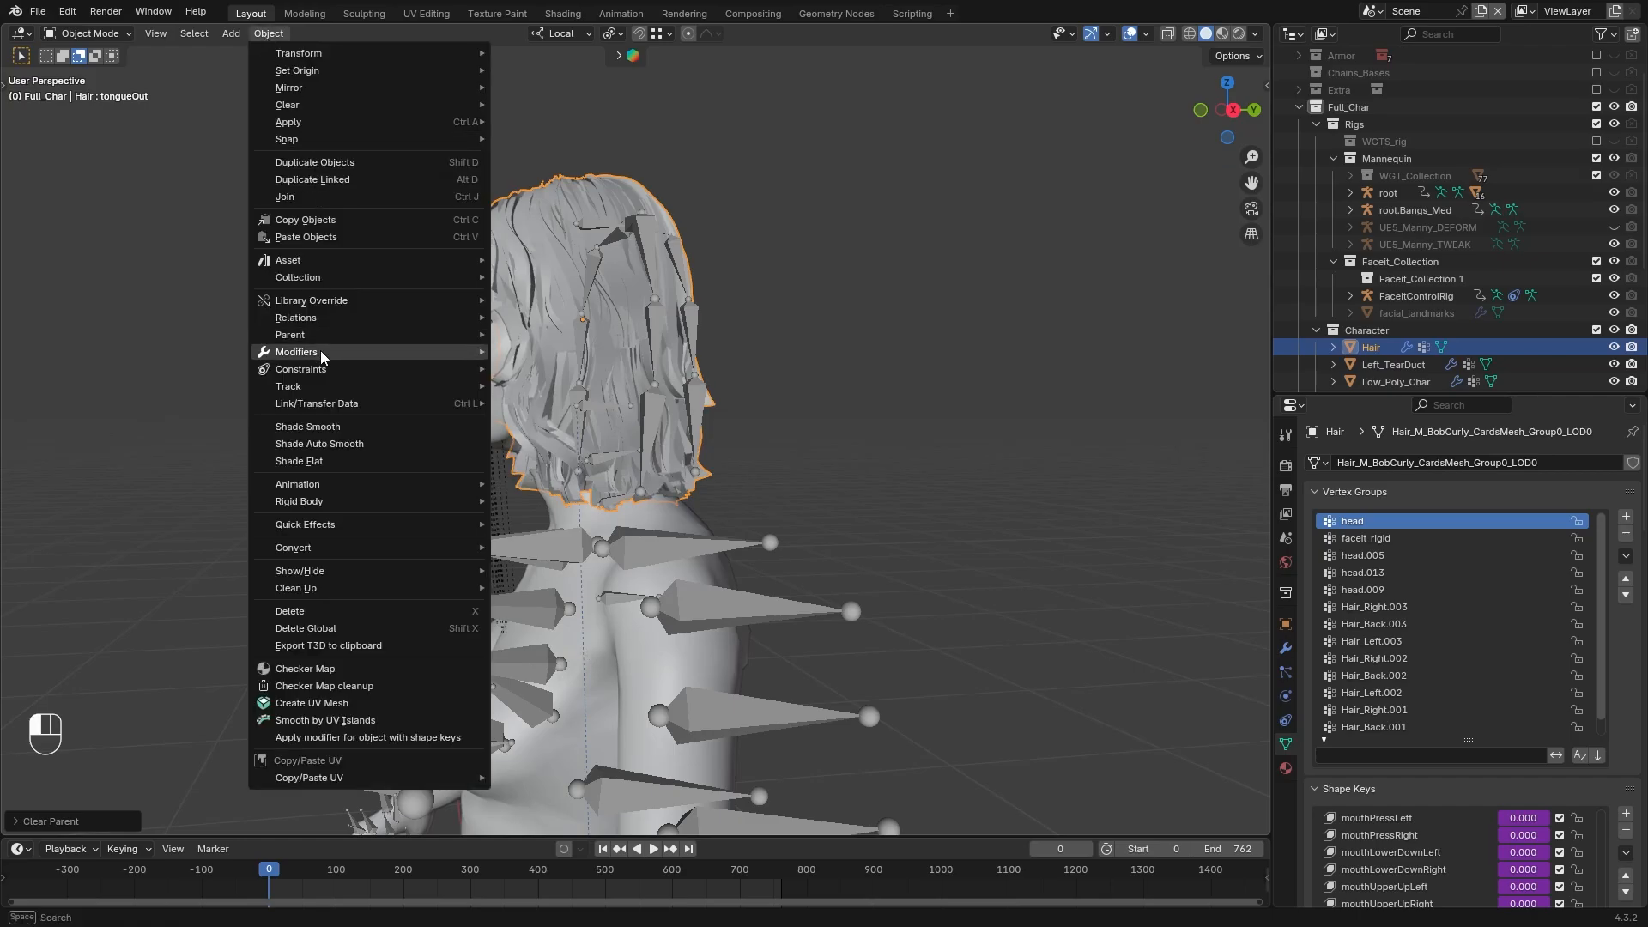
click(568, 391)
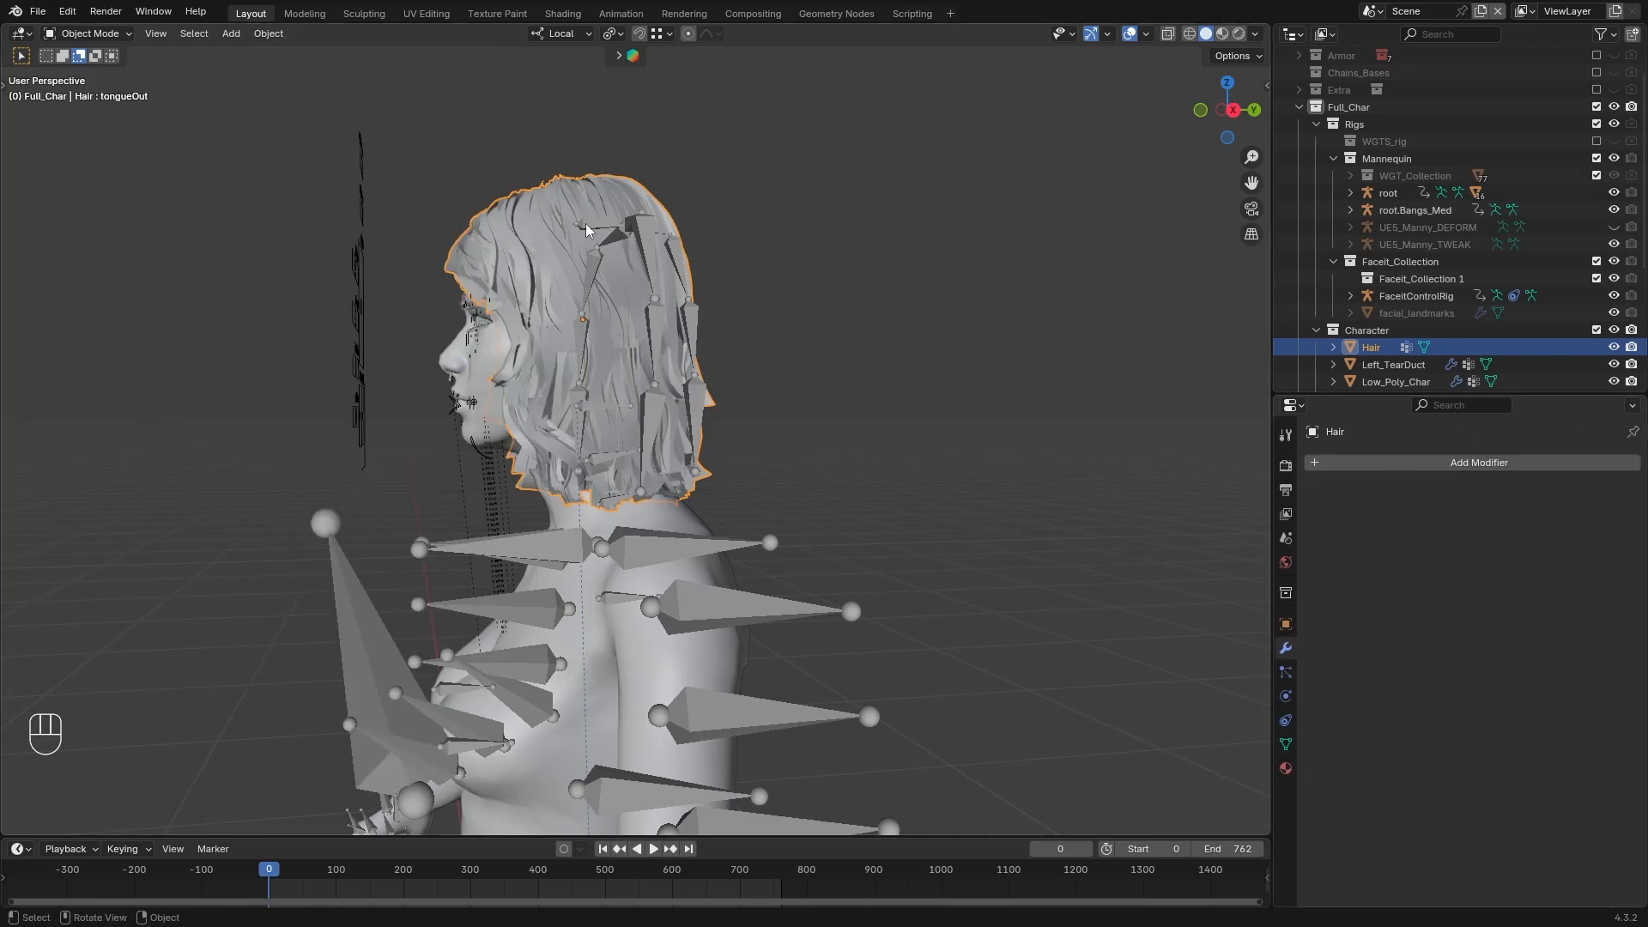
Parent the Hair mesh to the root.Bangs_Med armature with Armature Deform
shift+click(646, 249)
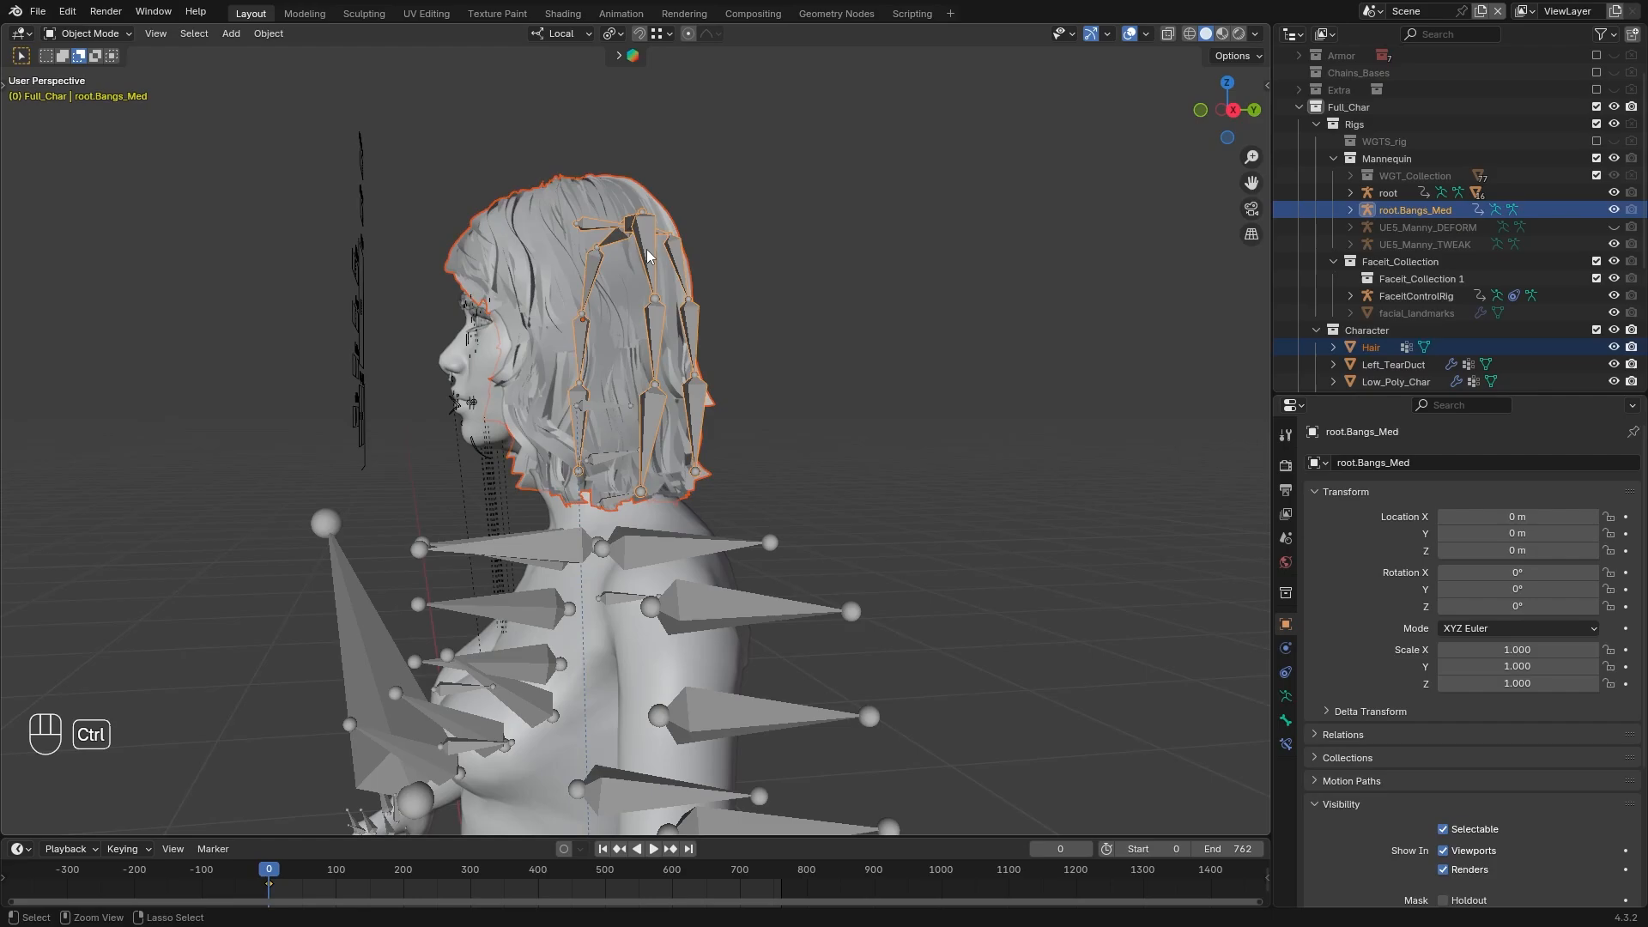
key(ctrl+p)
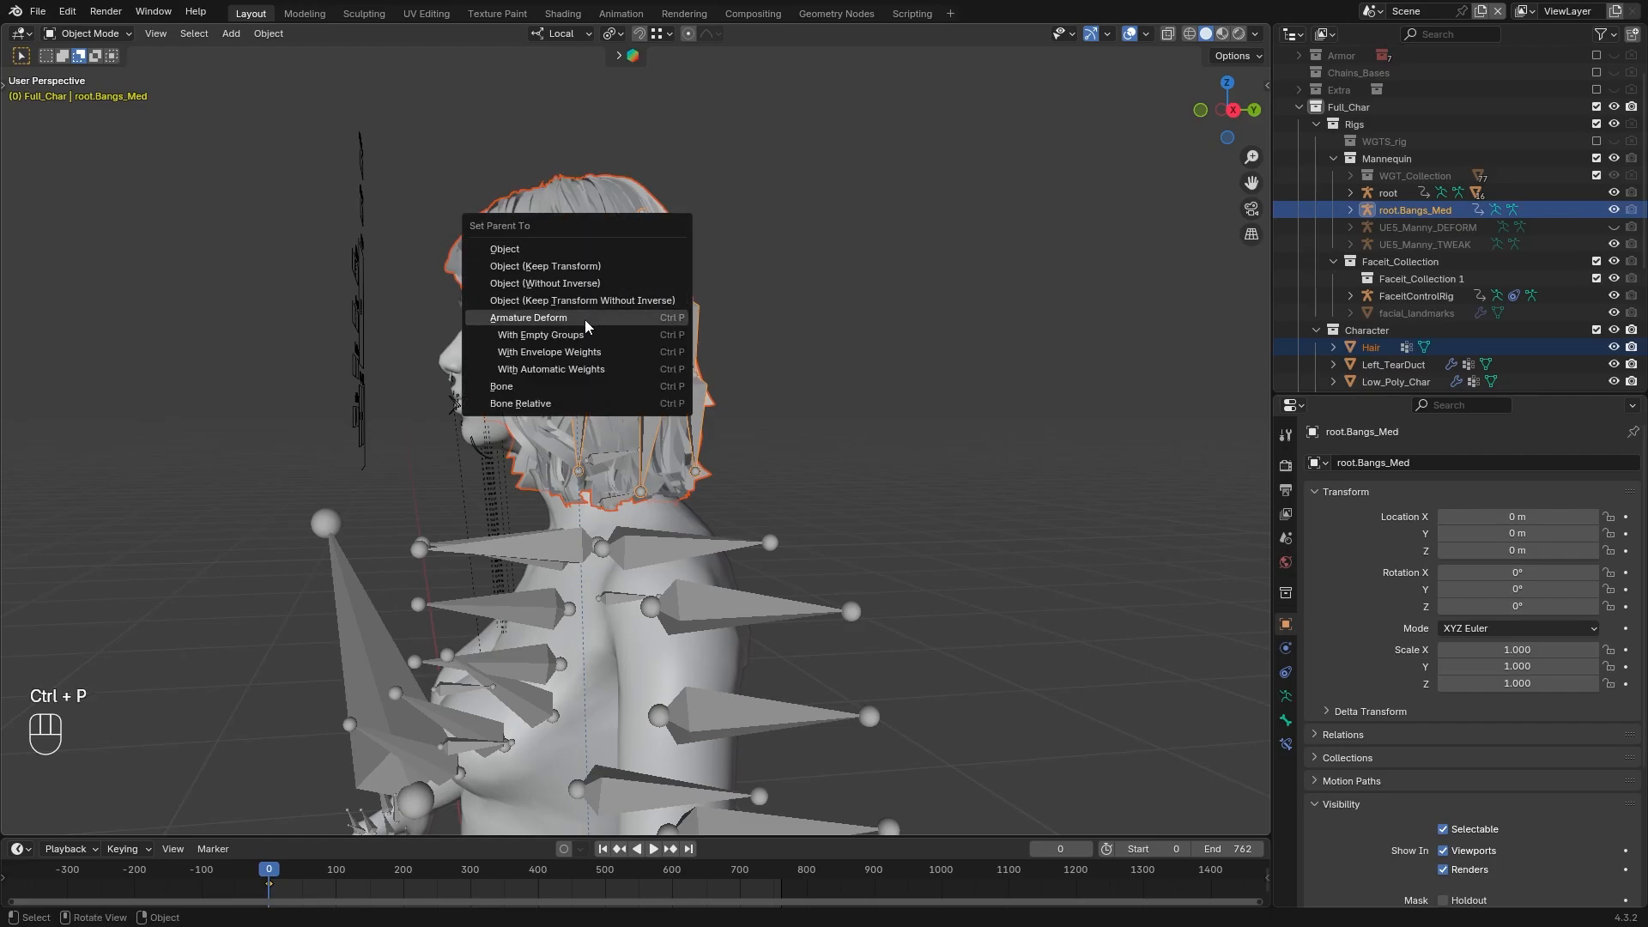
click(609, 319)
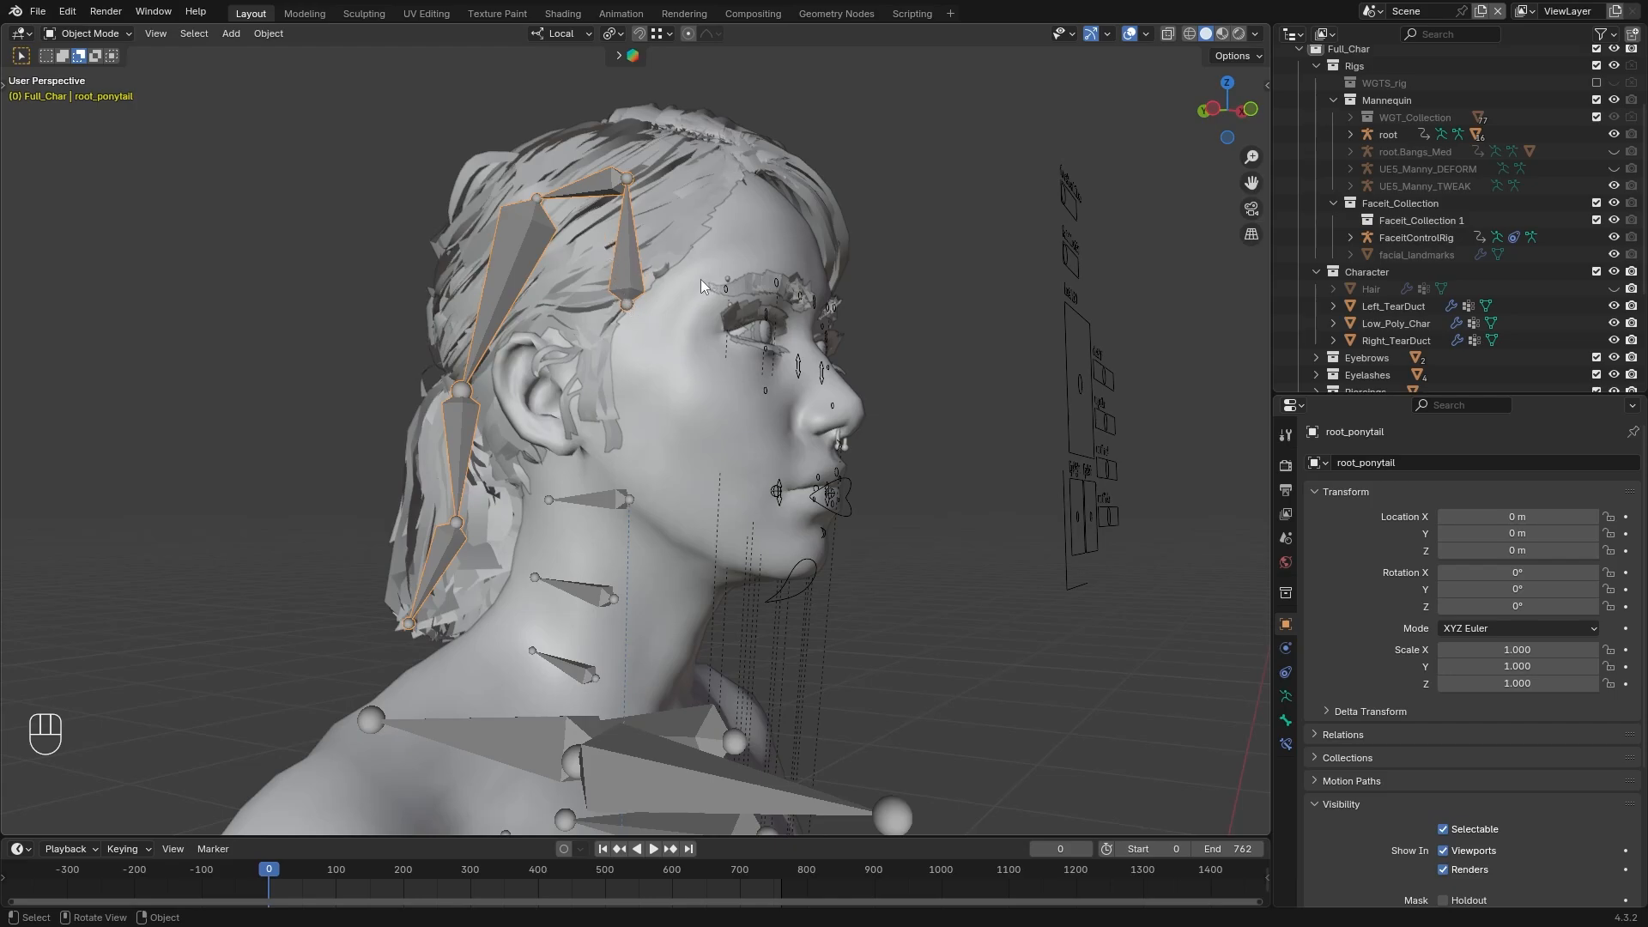
Disable the Child Of constraint on the root_hair_ponytail bone and examine where the ponytail rig sits
middle_drag(701, 280, 600, 291)
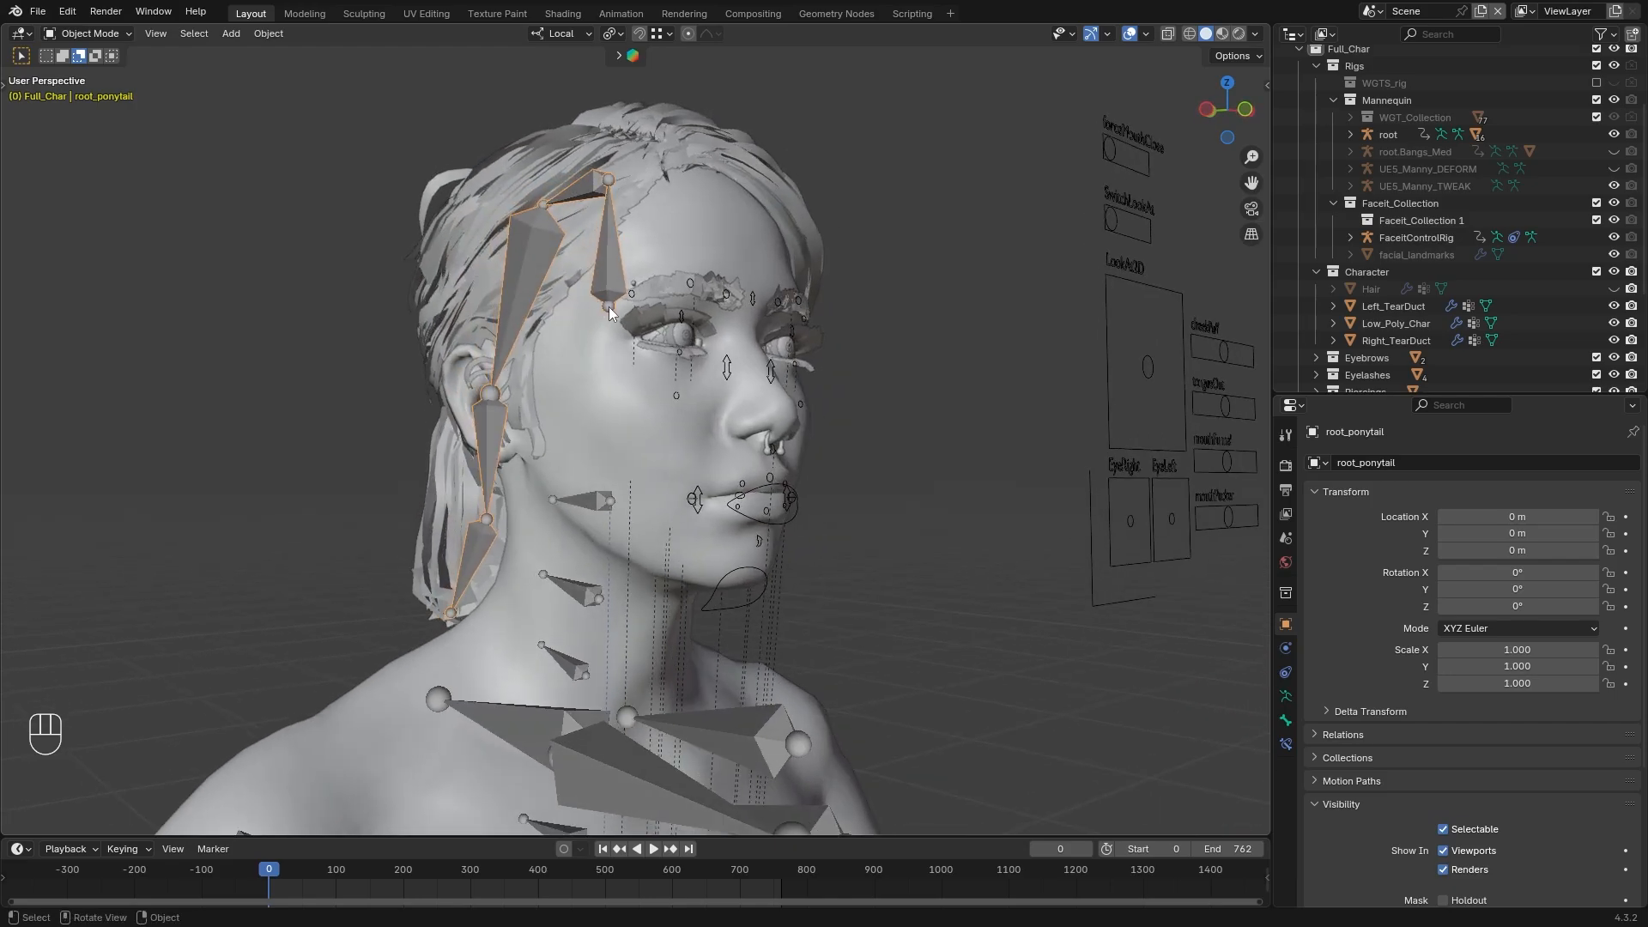
middle_drag(610, 306, 598, 311)
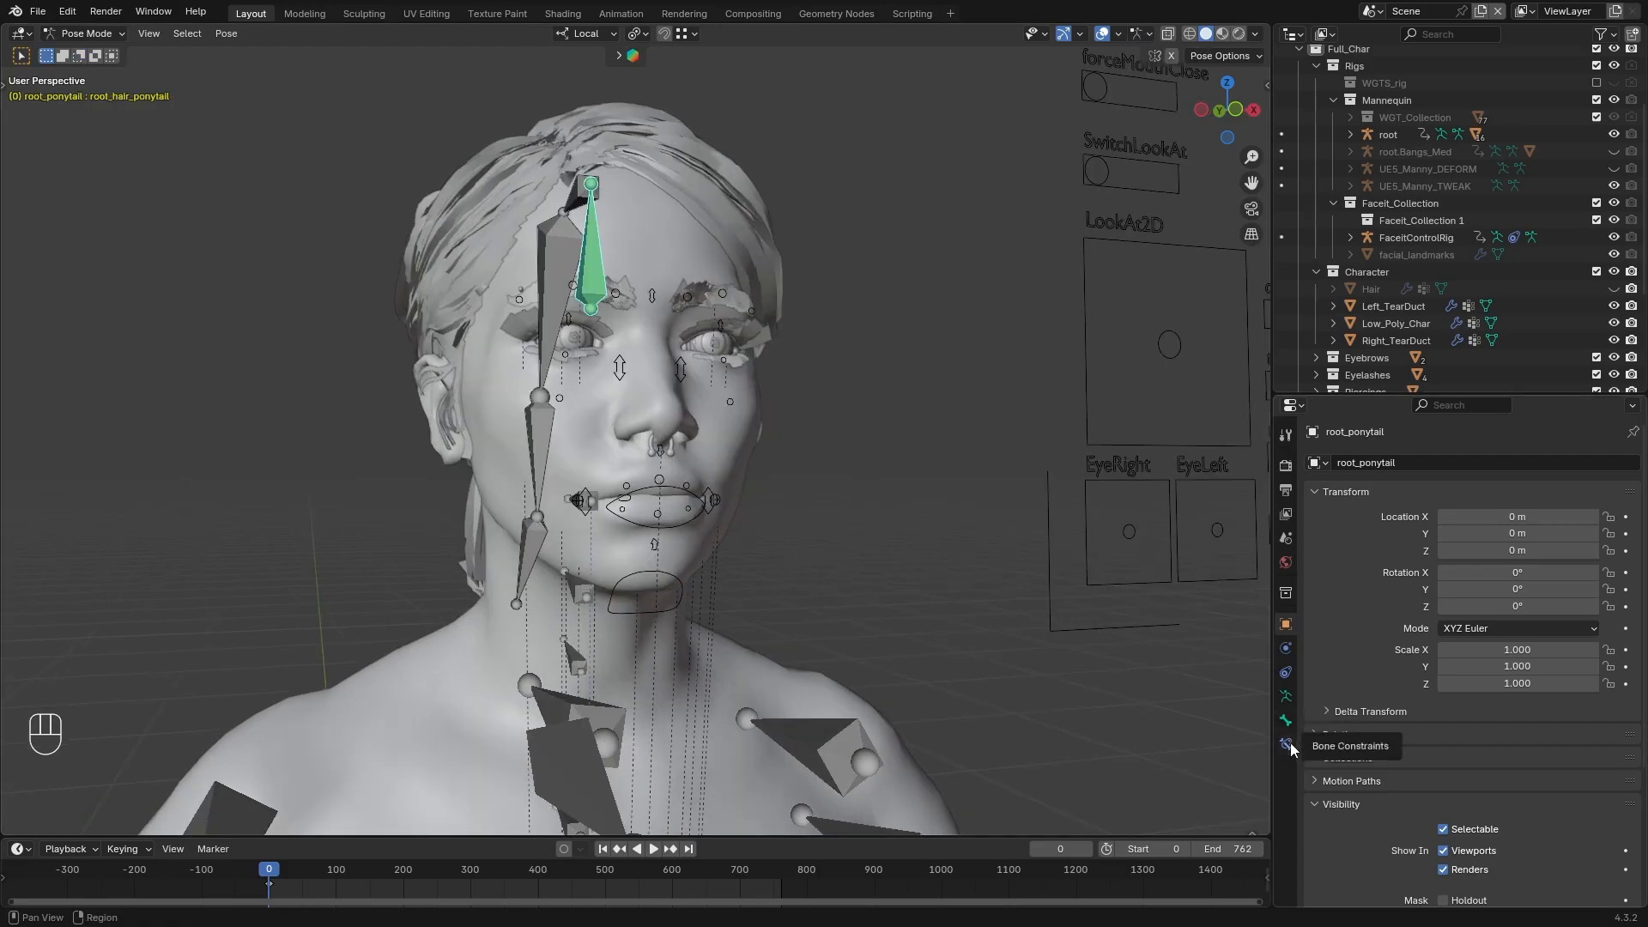
click(1287, 744)
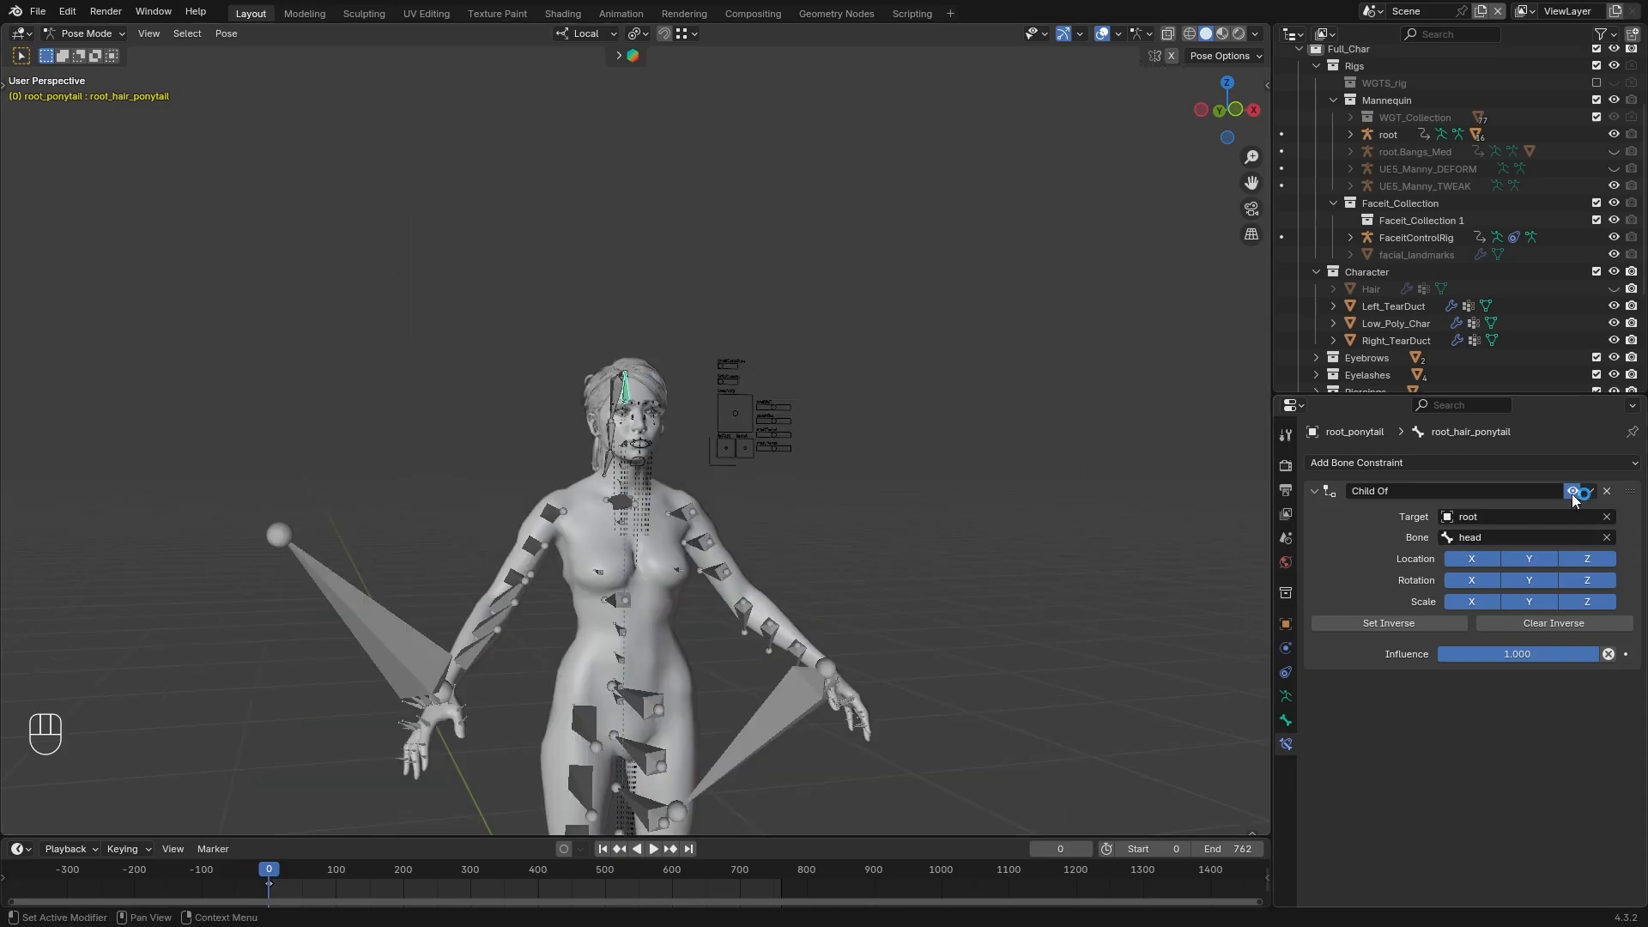
click(1573, 492)
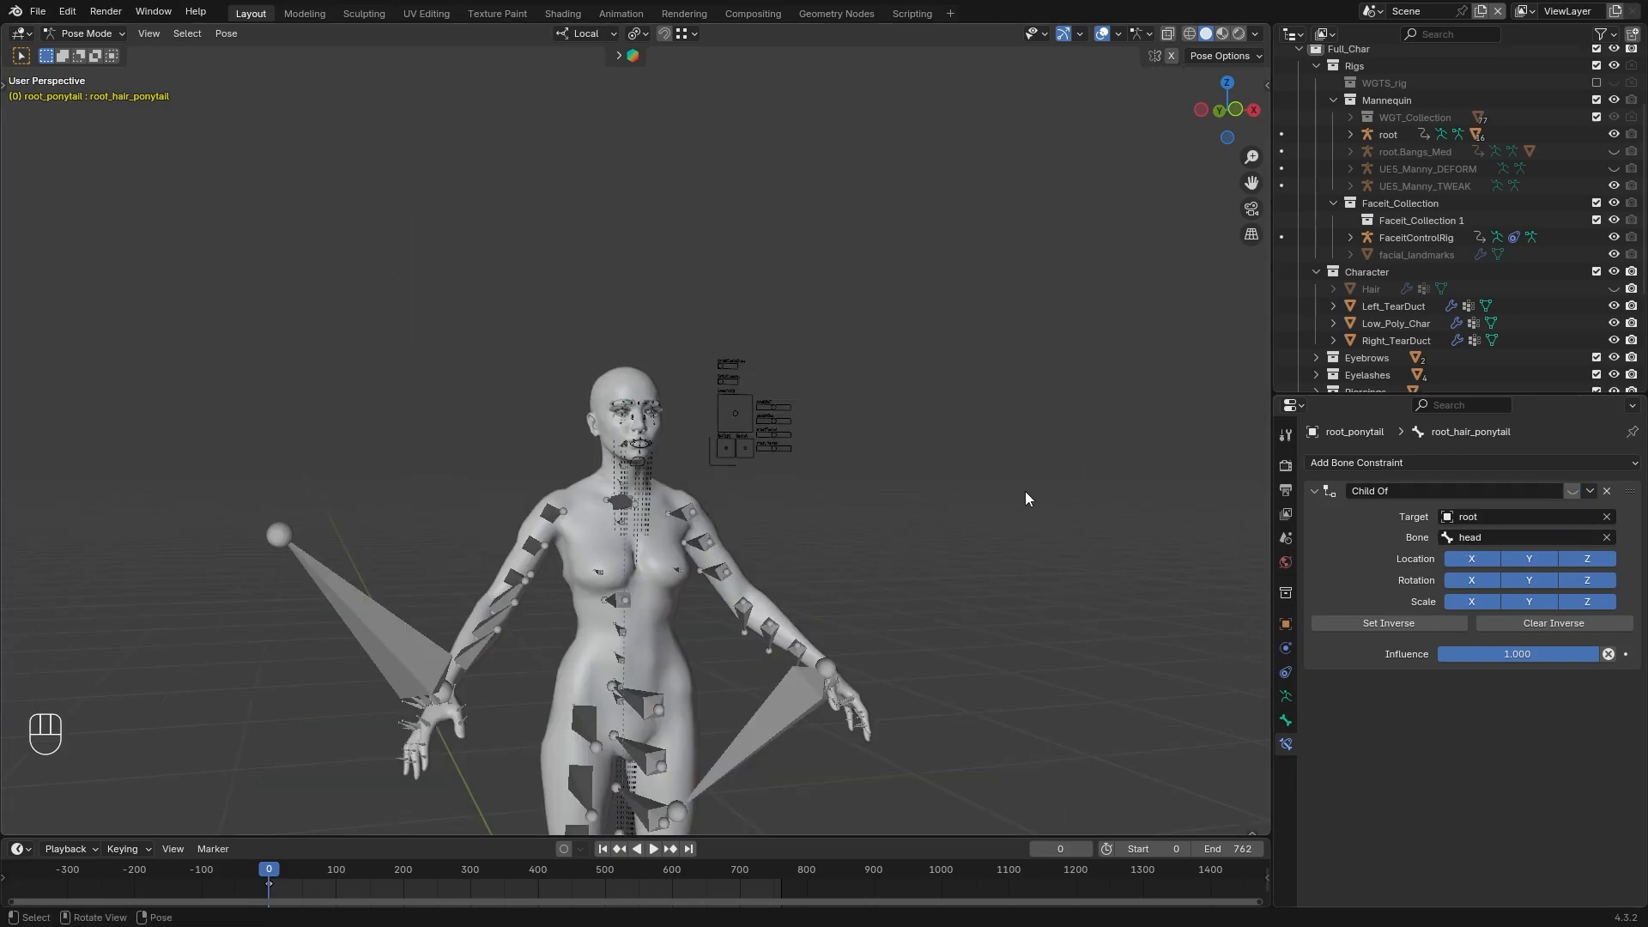
middle_drag(1025, 492, 1004, 586)
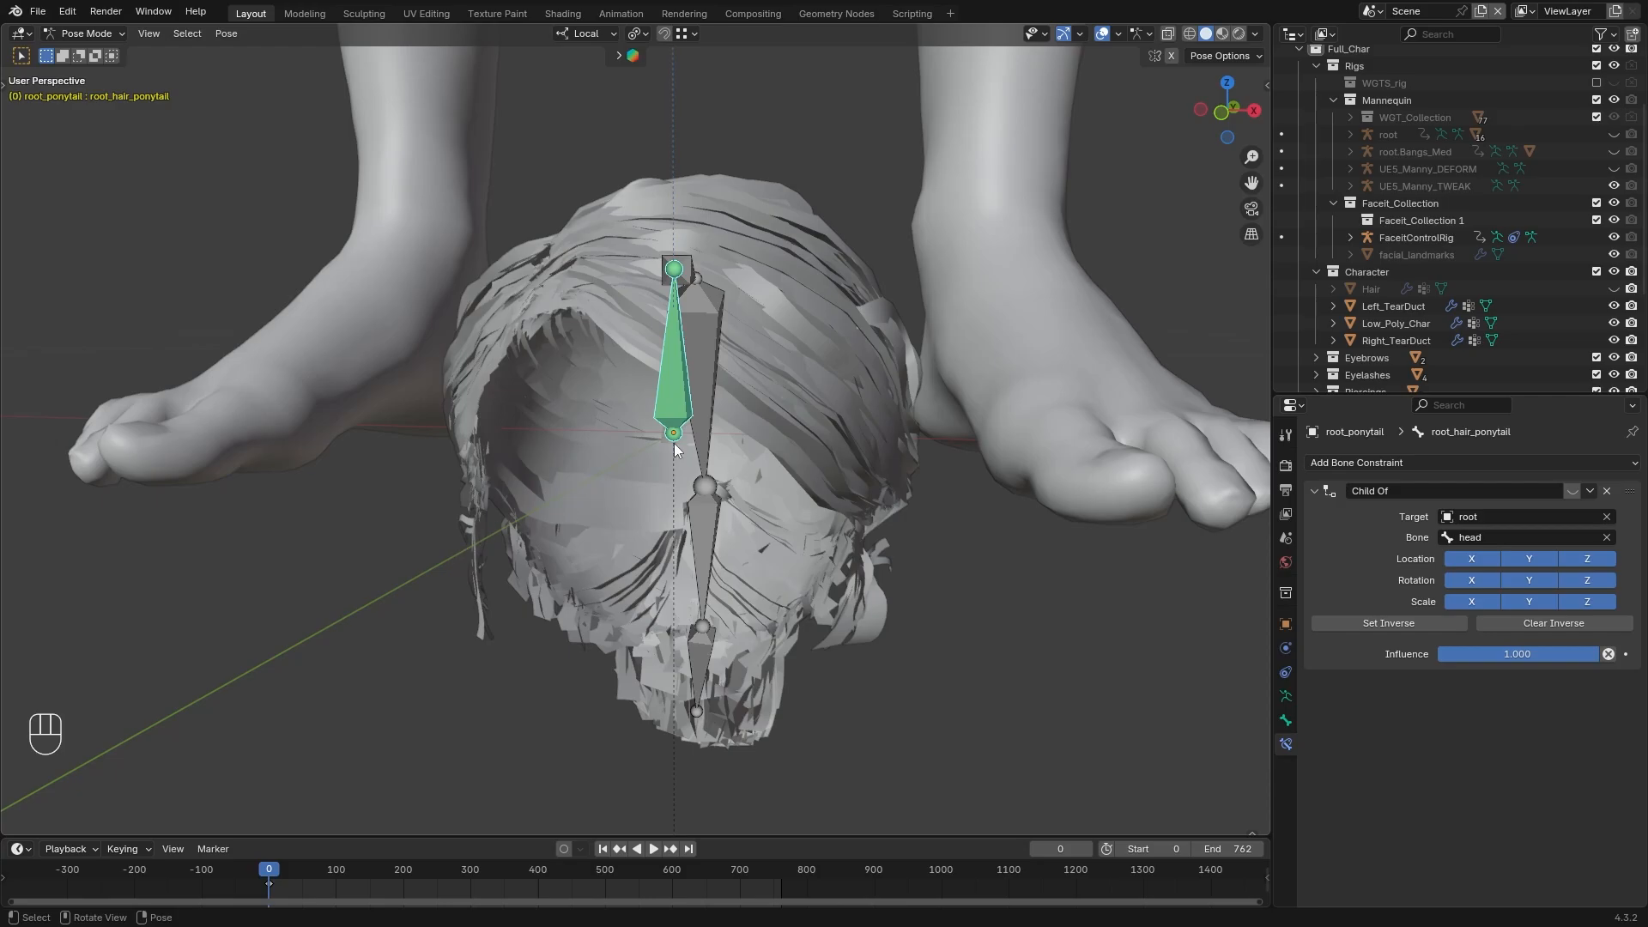
scroll(674, 448, down, 2)
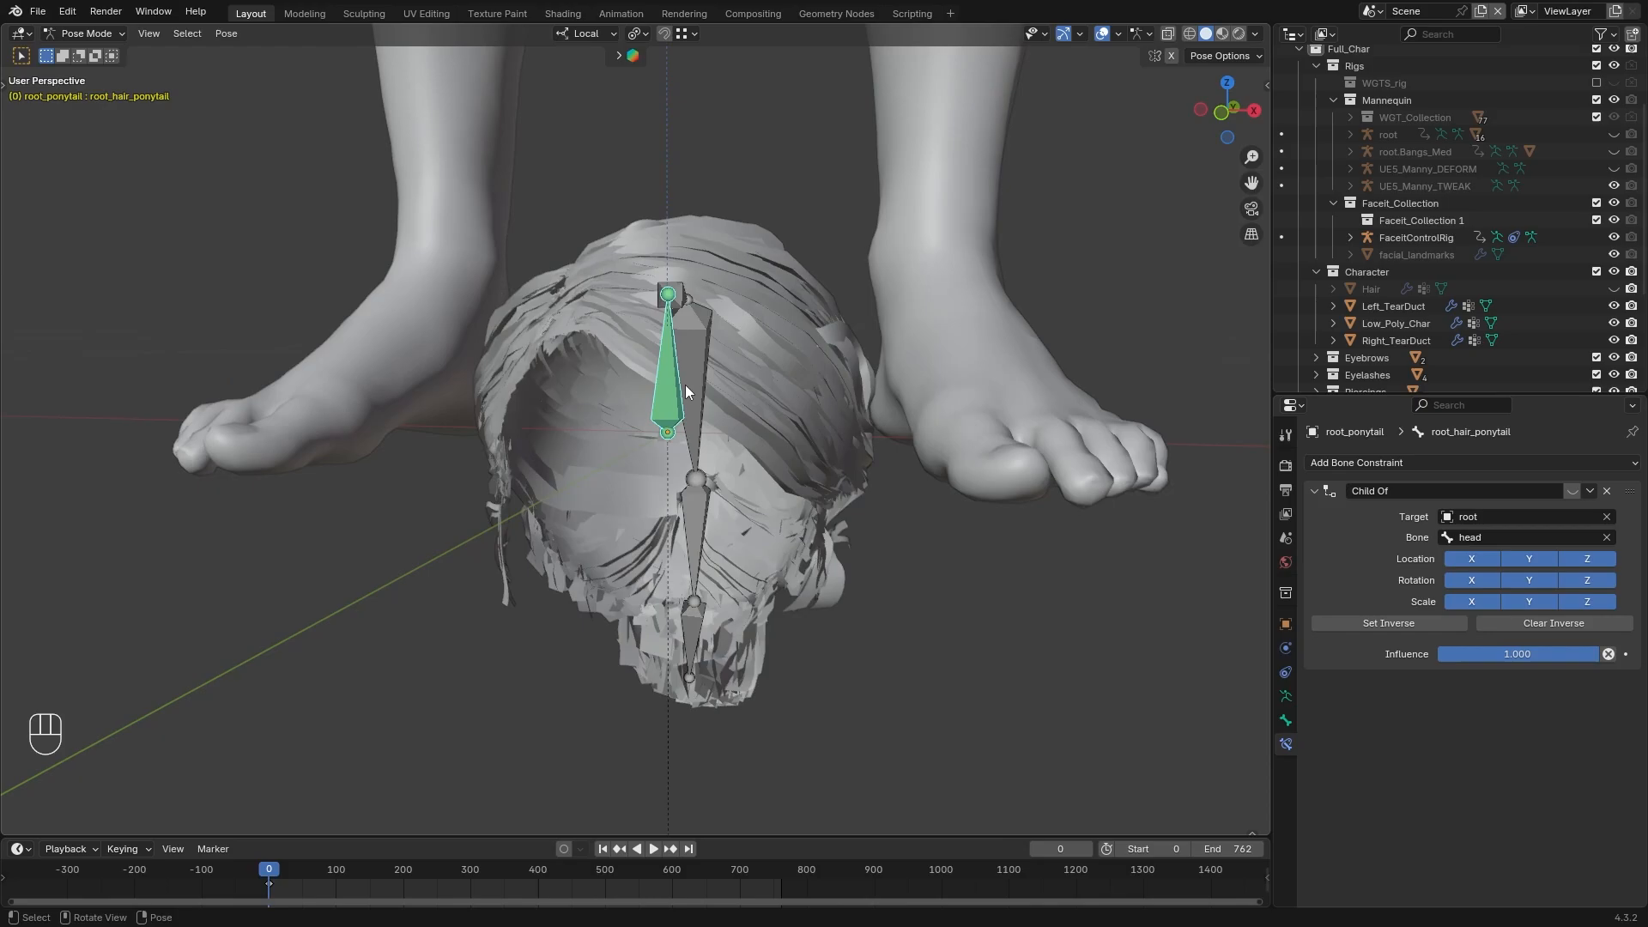
Test-rotate the root_hair_ponytail bone to check how the ponytail hair follows it
scroll(738, 441, down, 2)
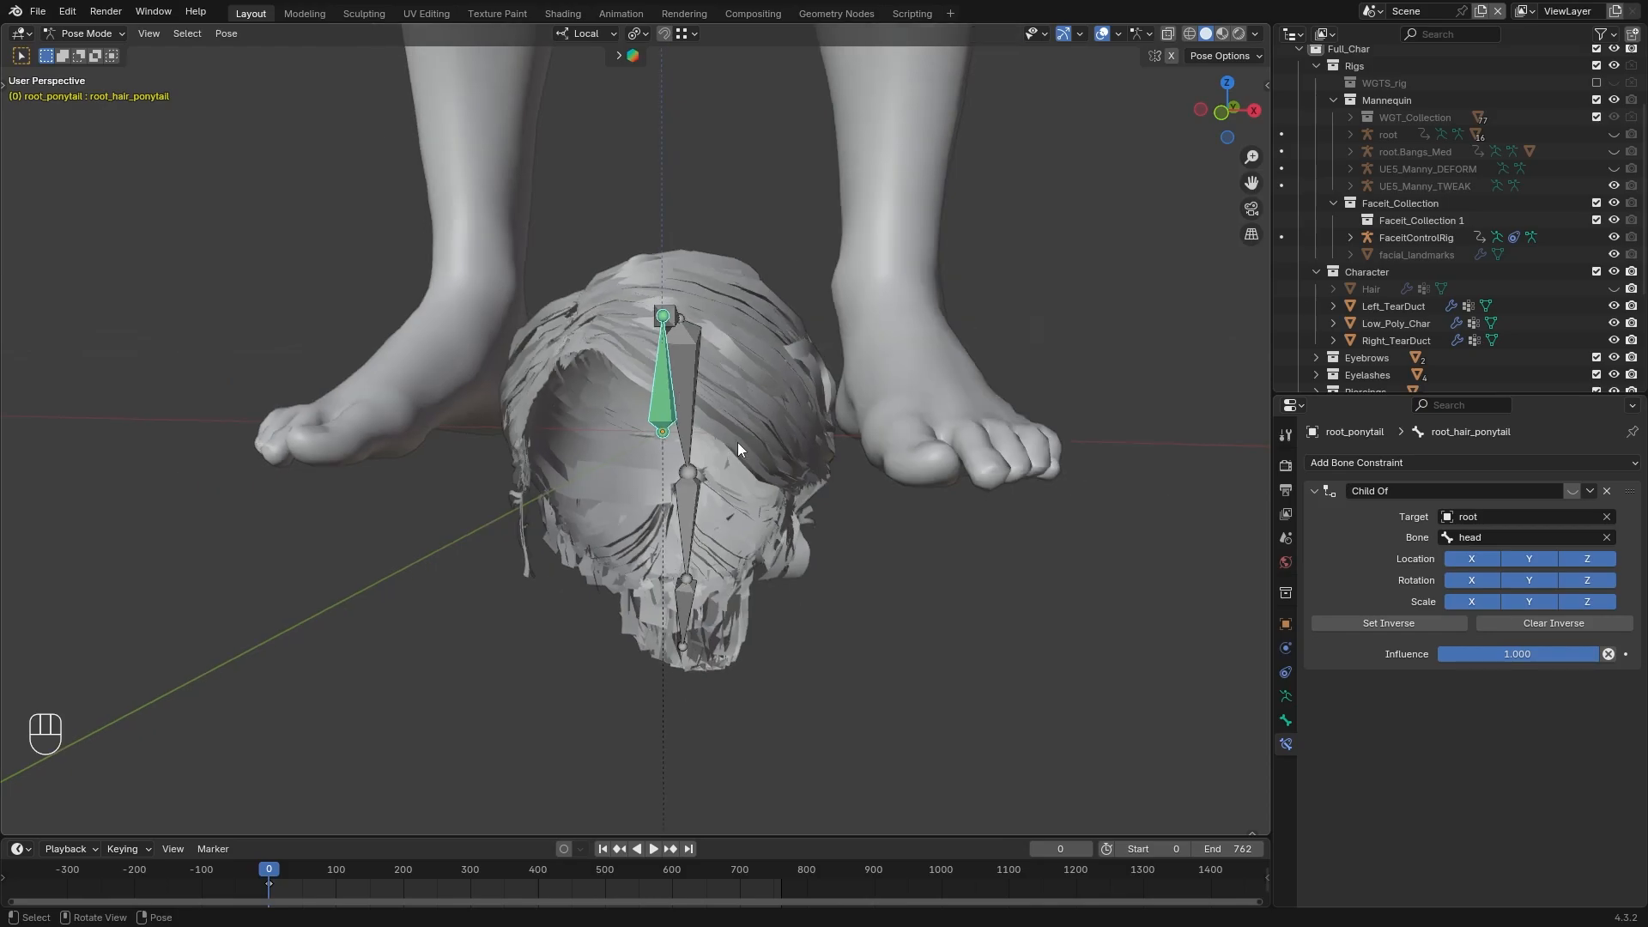
key(r)
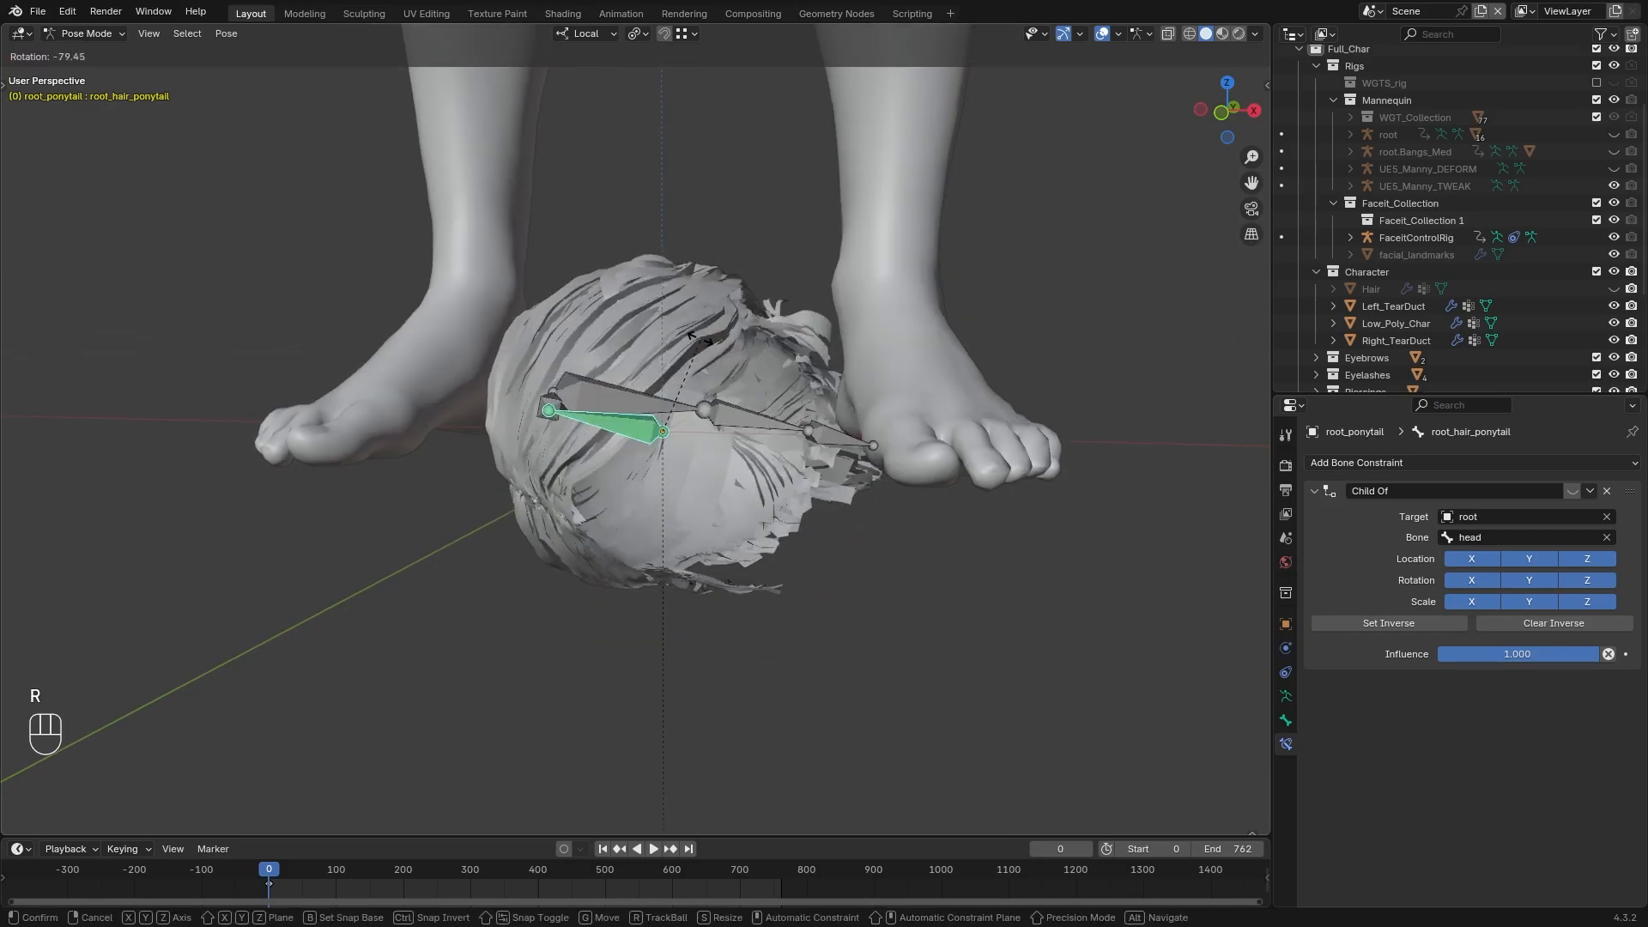
click(713, 487)
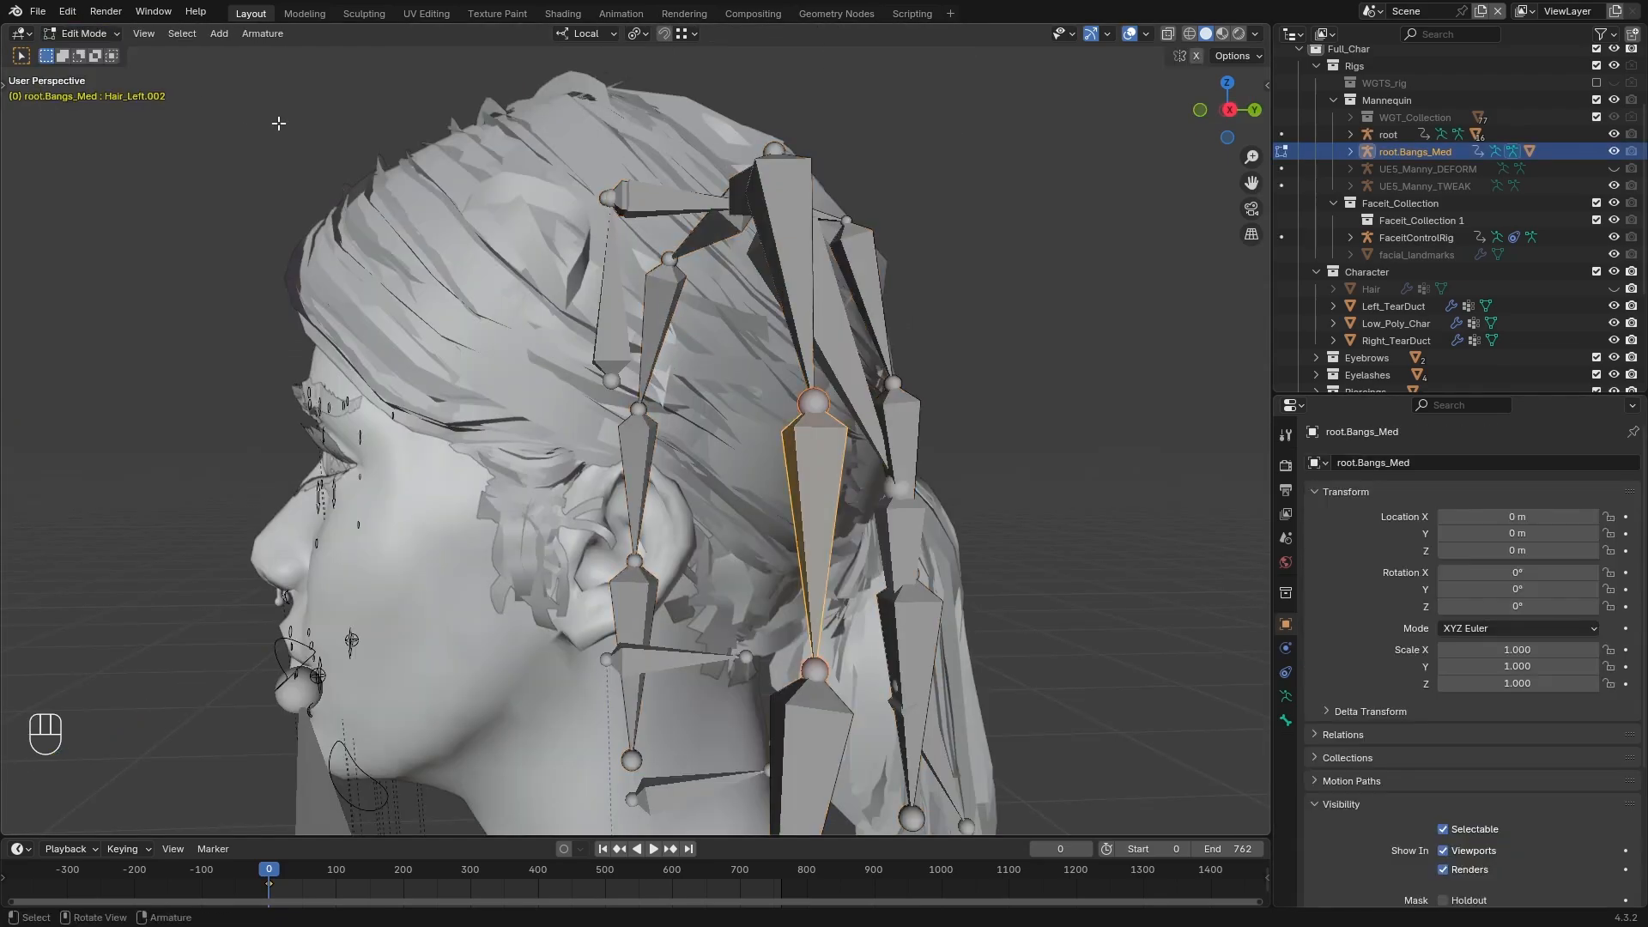
With snapping enabled, extrude a new bone about 0.066 m straight down from the head joint of Hair_Base in root.Bangs_Med
click(610, 199)
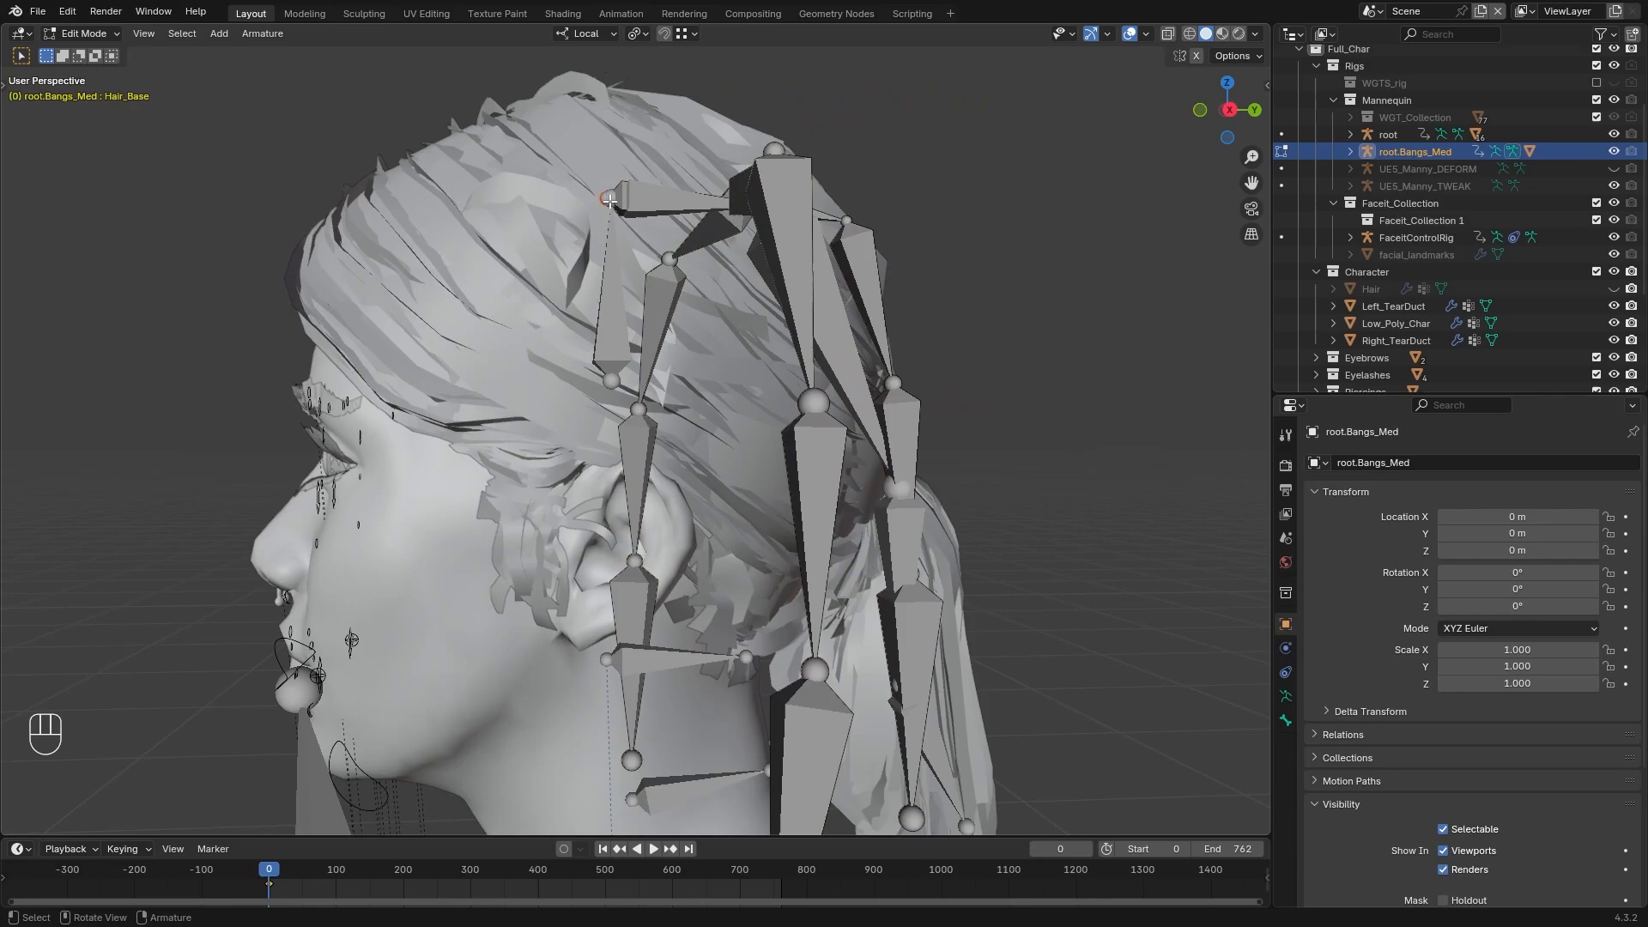
click(664, 34)
shift+middle_drag(615, 192, 642, 299)
scroll(642, 299, up, 1)
key(g)
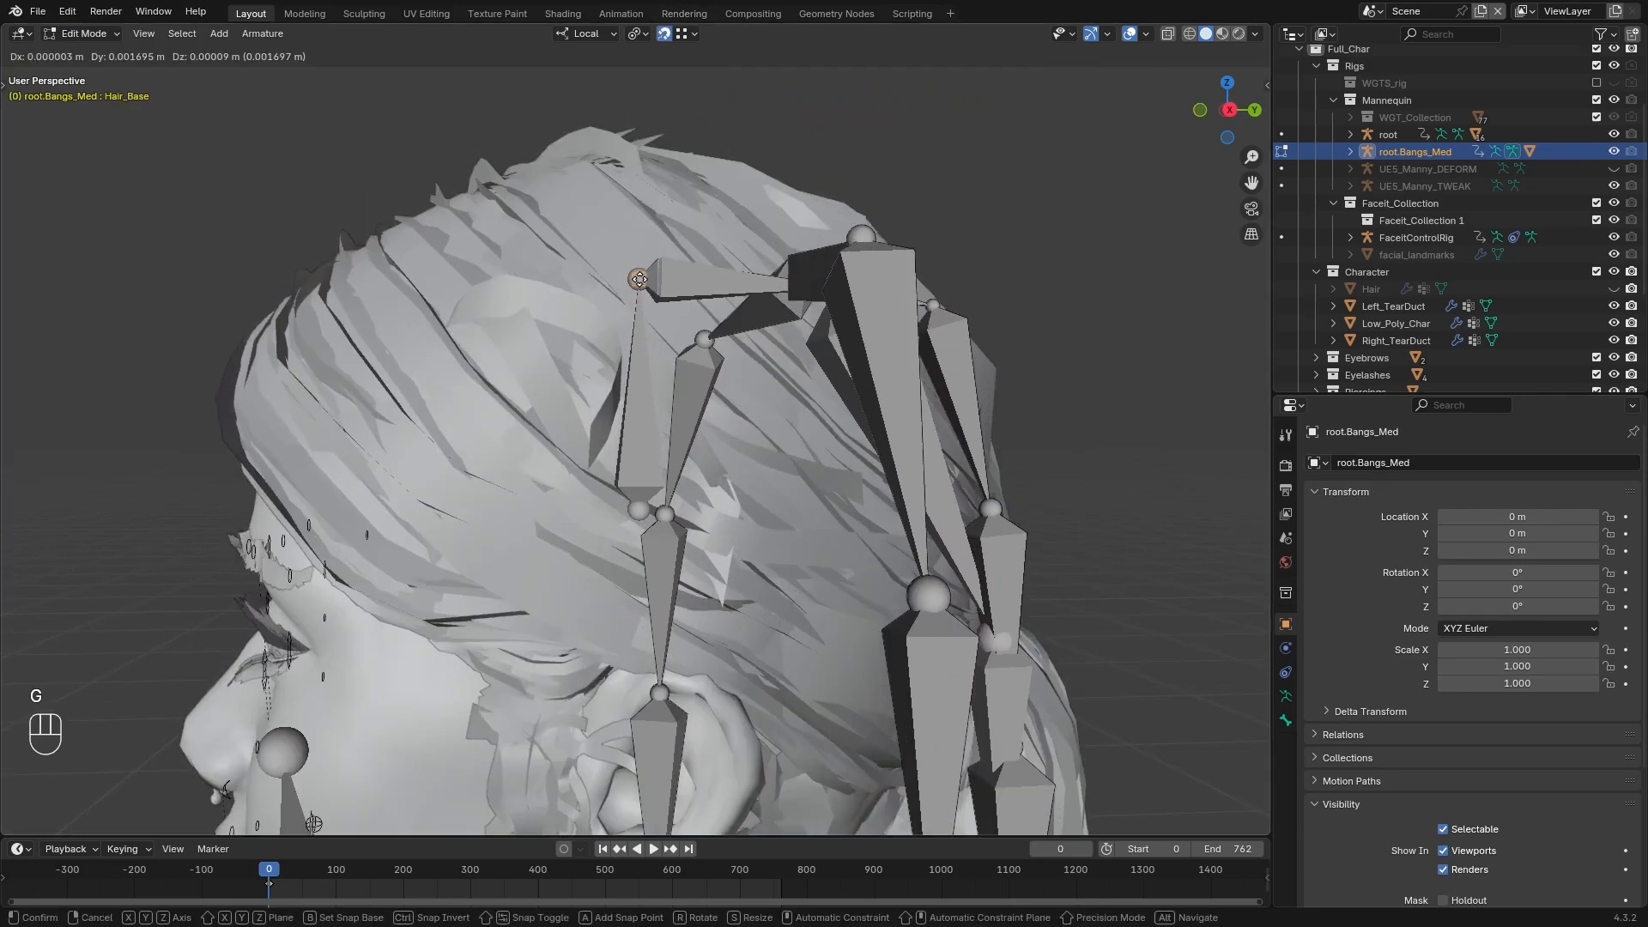
click(640, 279)
key(e)
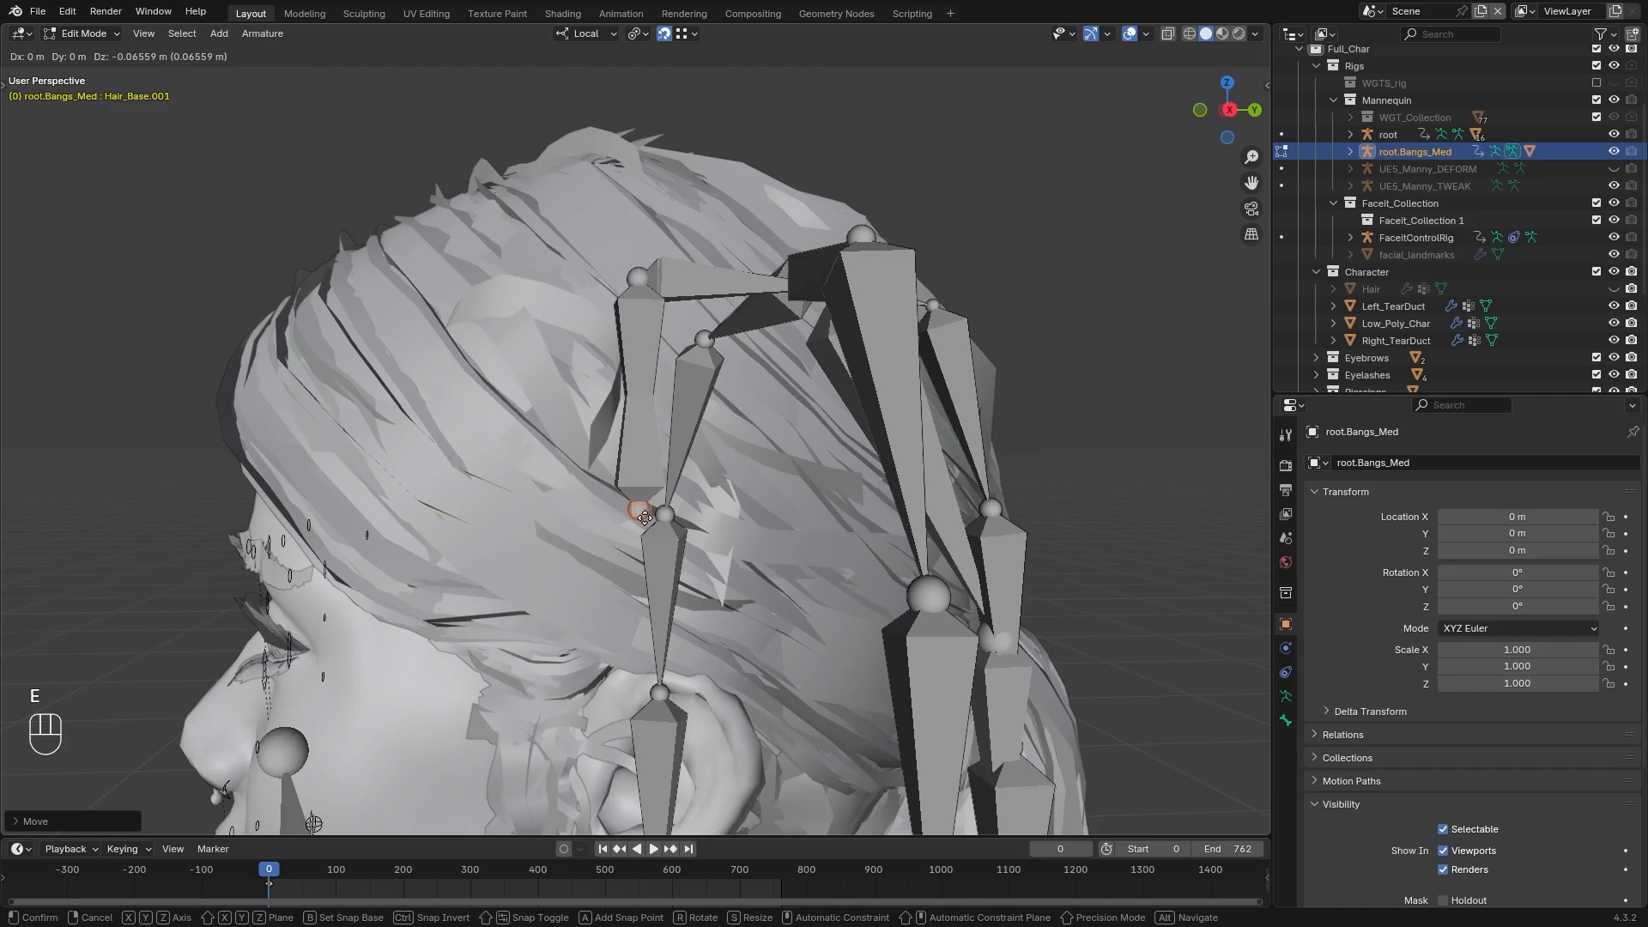
click(645, 517)
Rename the extruded bone root_Hair_BangsMed and switch its direction
click(1285, 721)
click(1401, 463)
text(root_Hair)
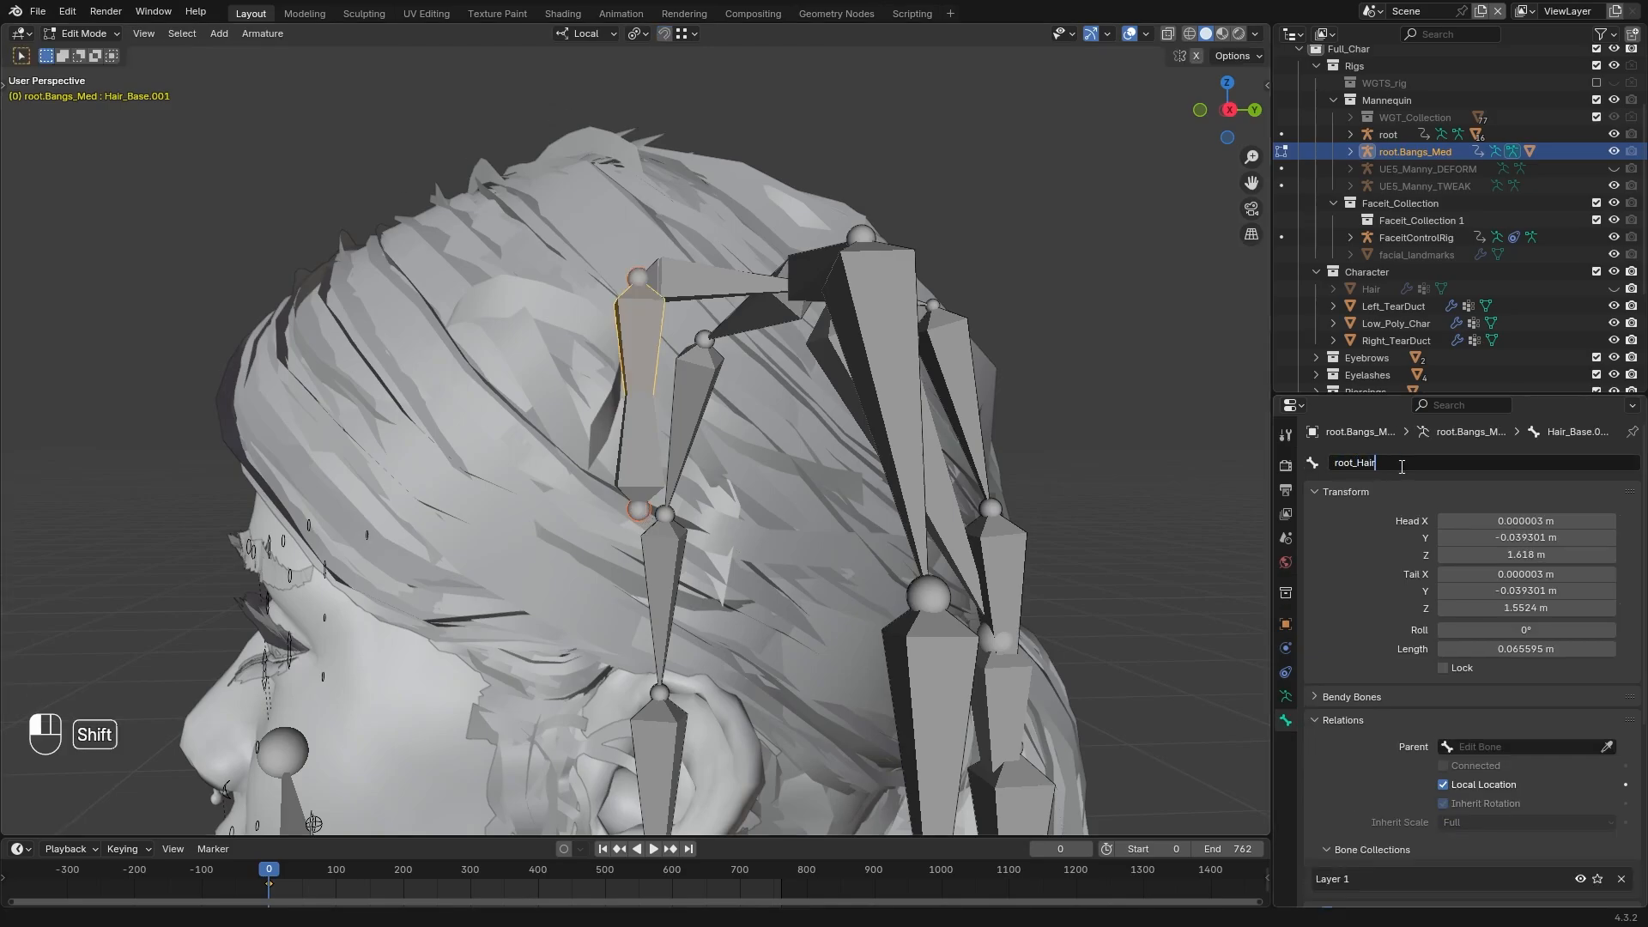
text(_BangsMed)
key(Return)
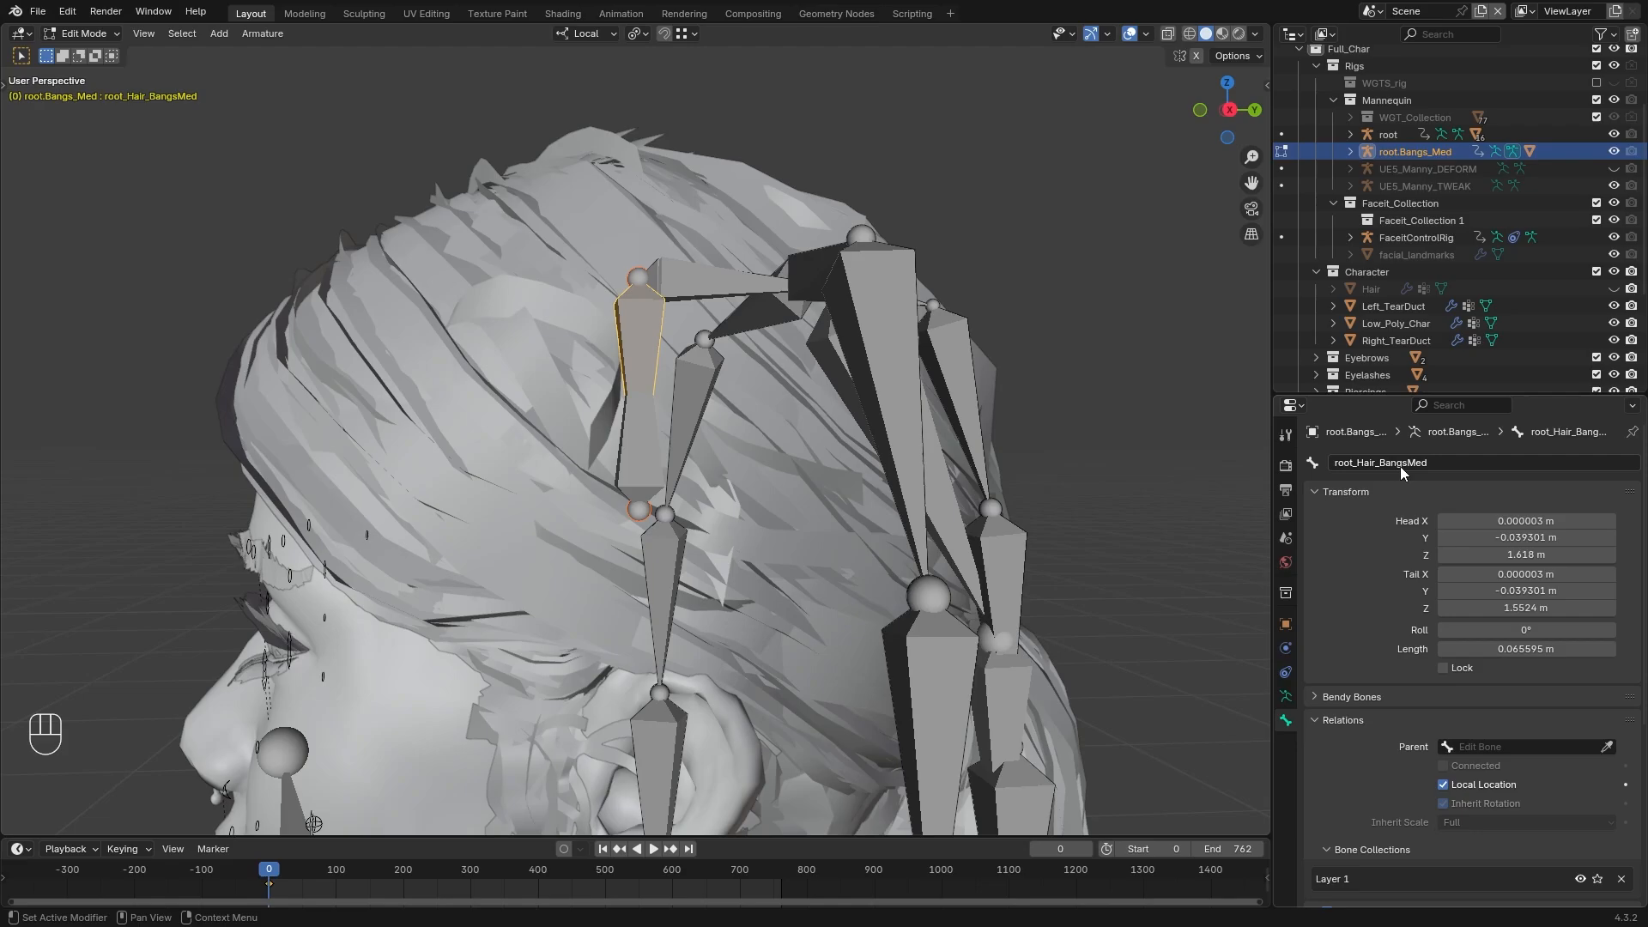
click(261, 35)
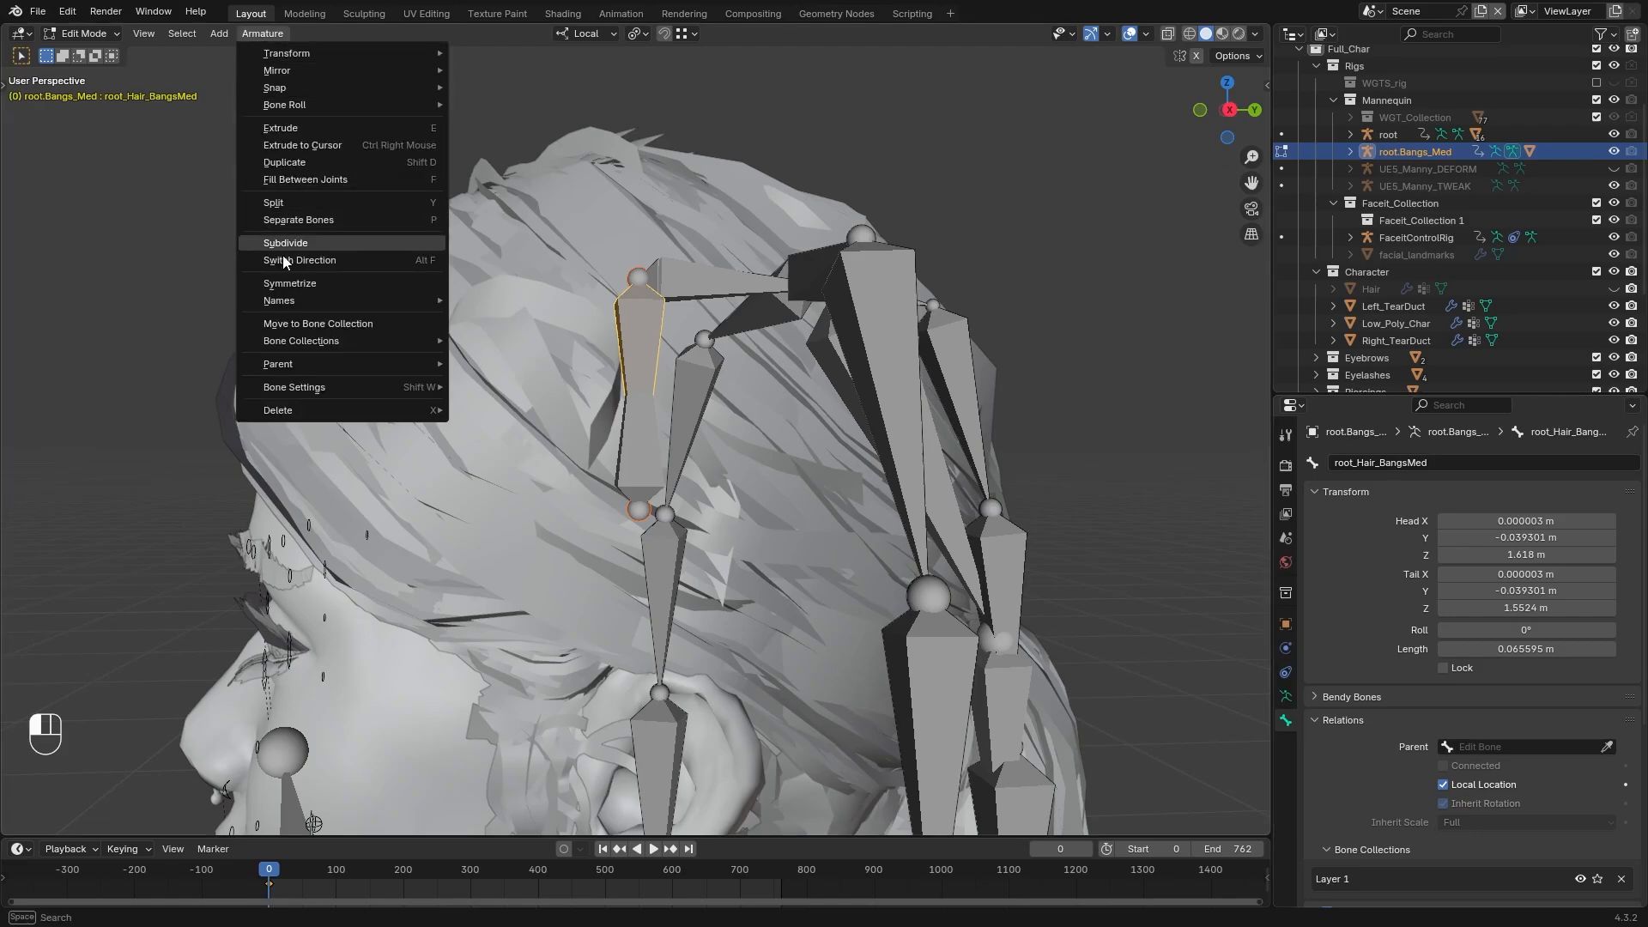
click(378, 260)
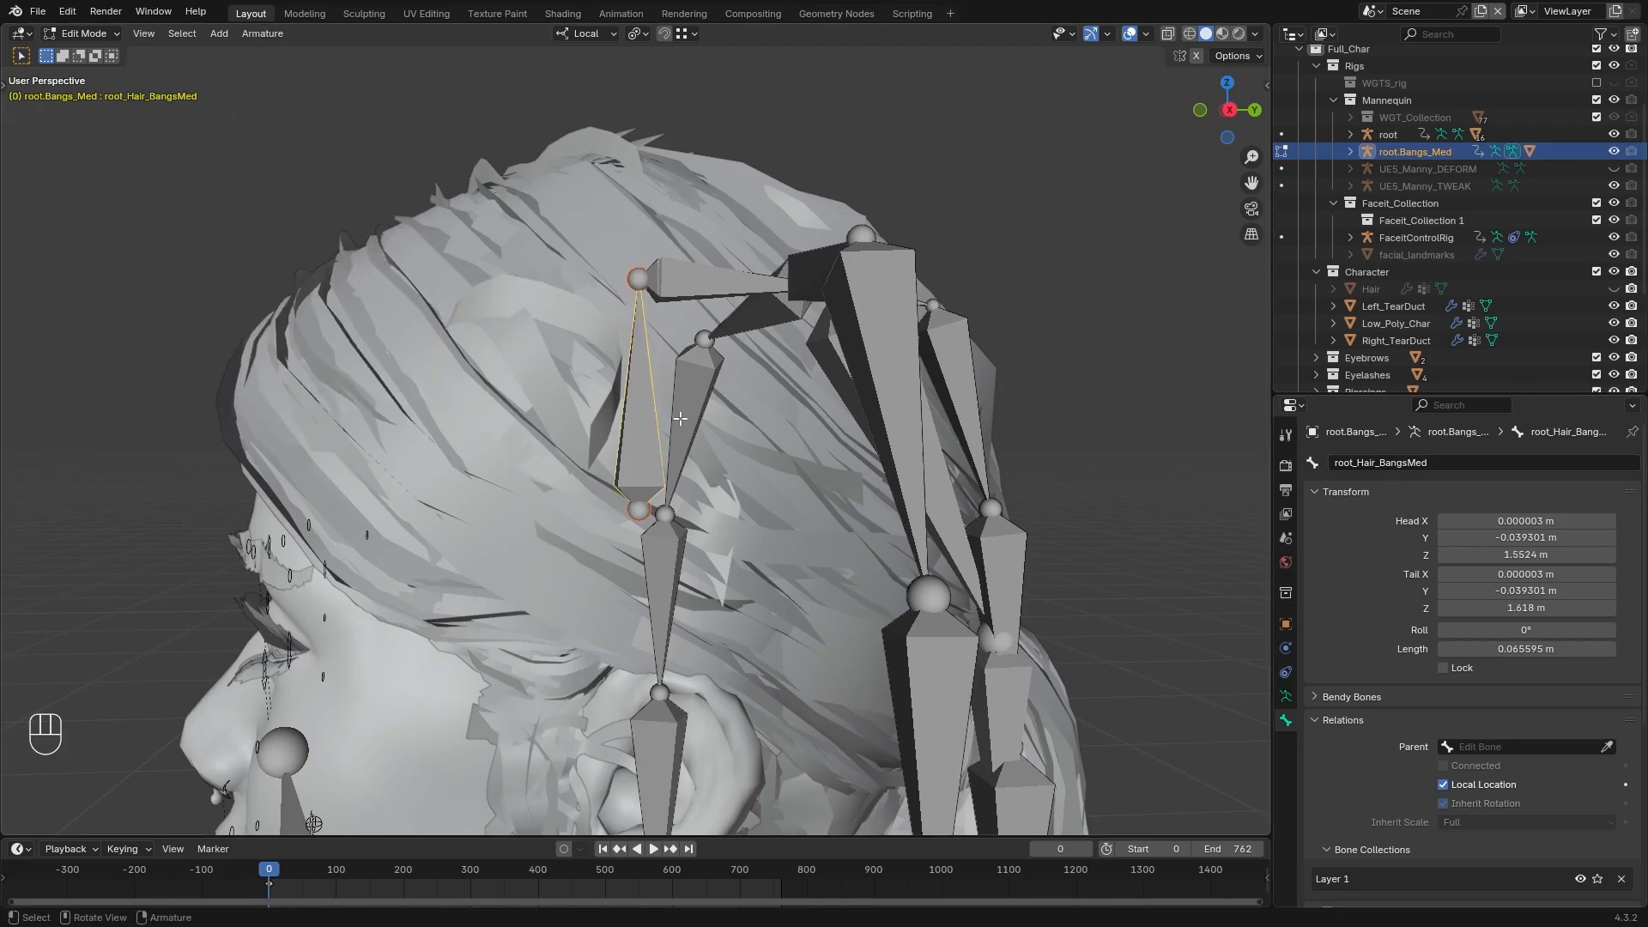
Set root_Hair_BangsMed as the parent of the Hair_Base bone
click(718, 281)
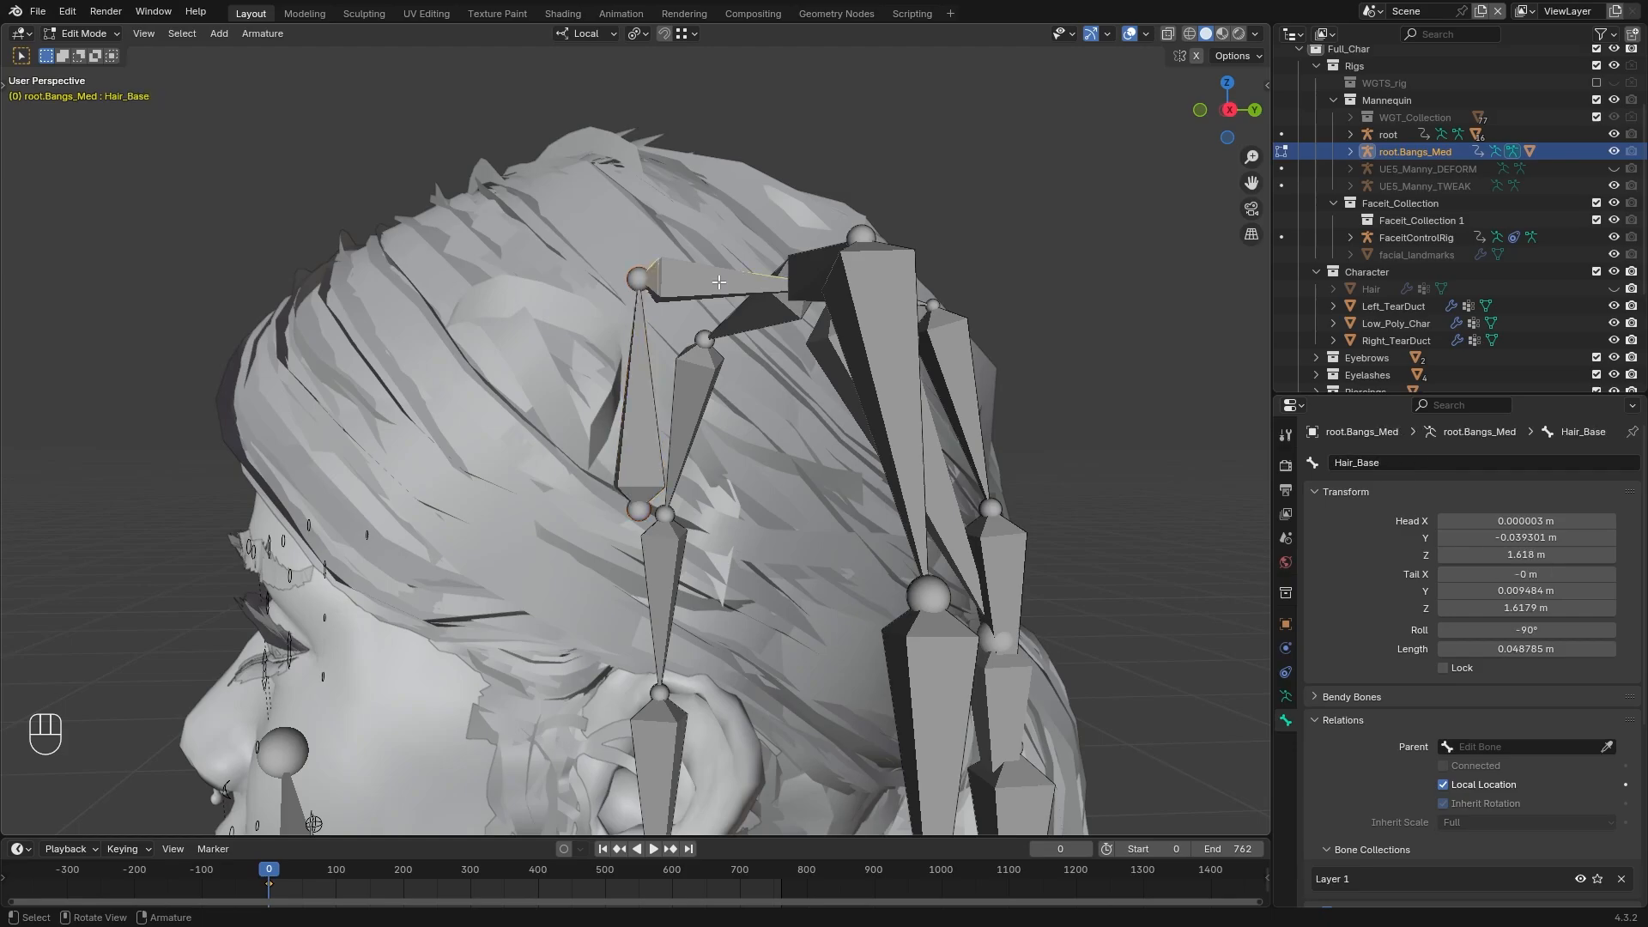
click(1606, 746)
click(635, 431)
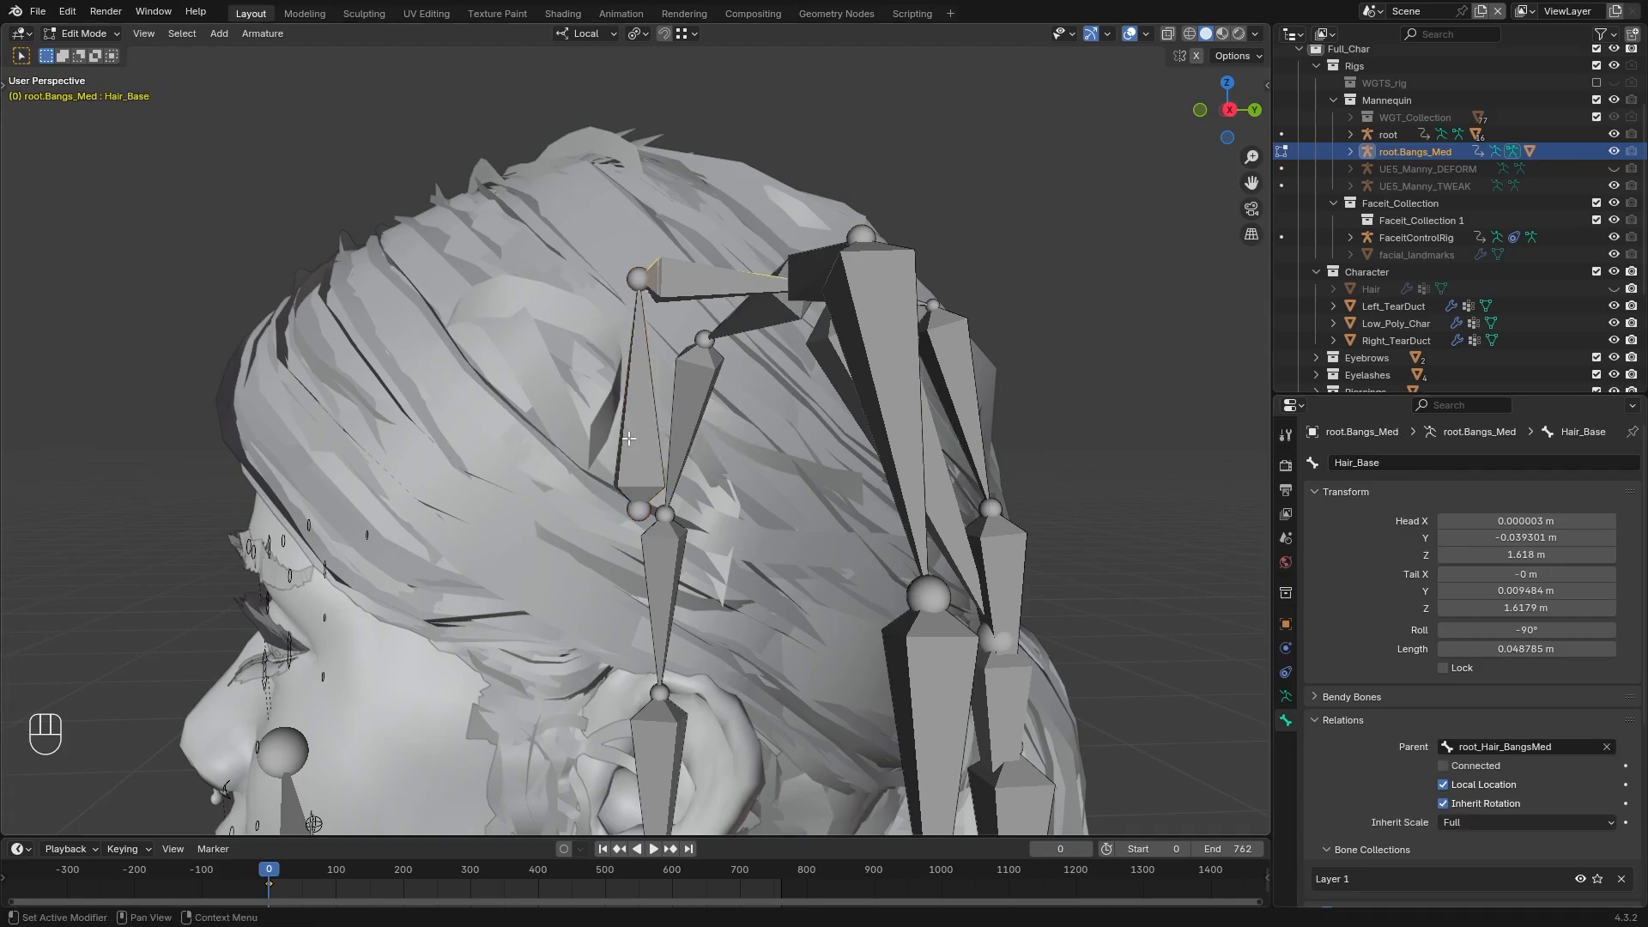
middle_drag(634, 431, 746, 491)
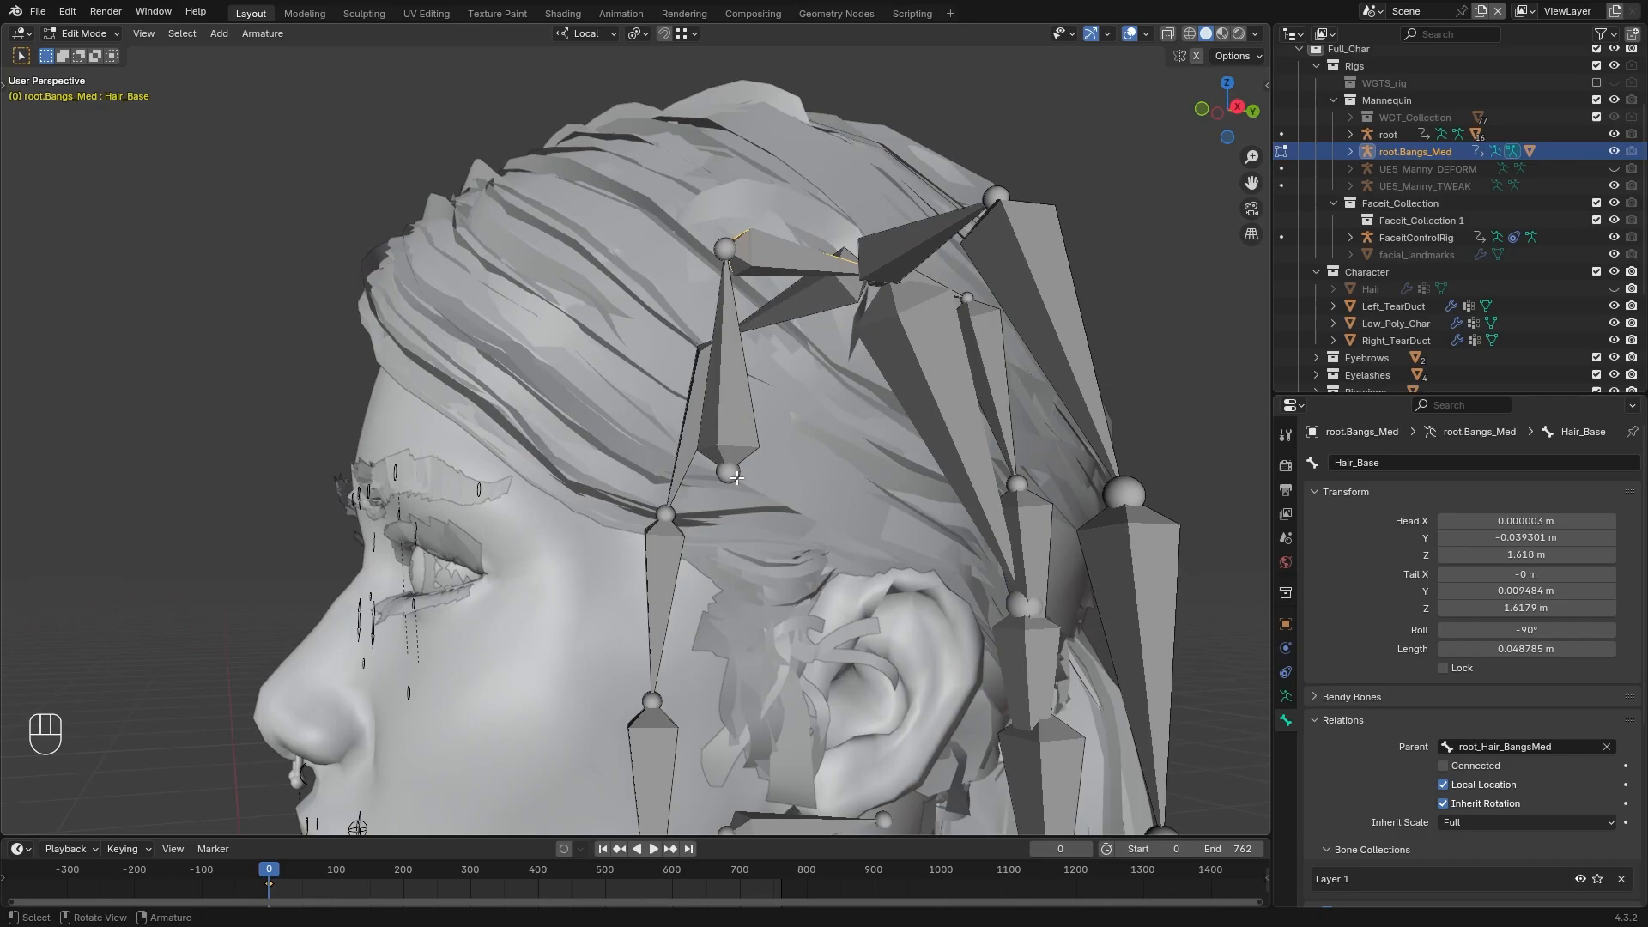
shift+middle_drag(683, 601, 678, 477)
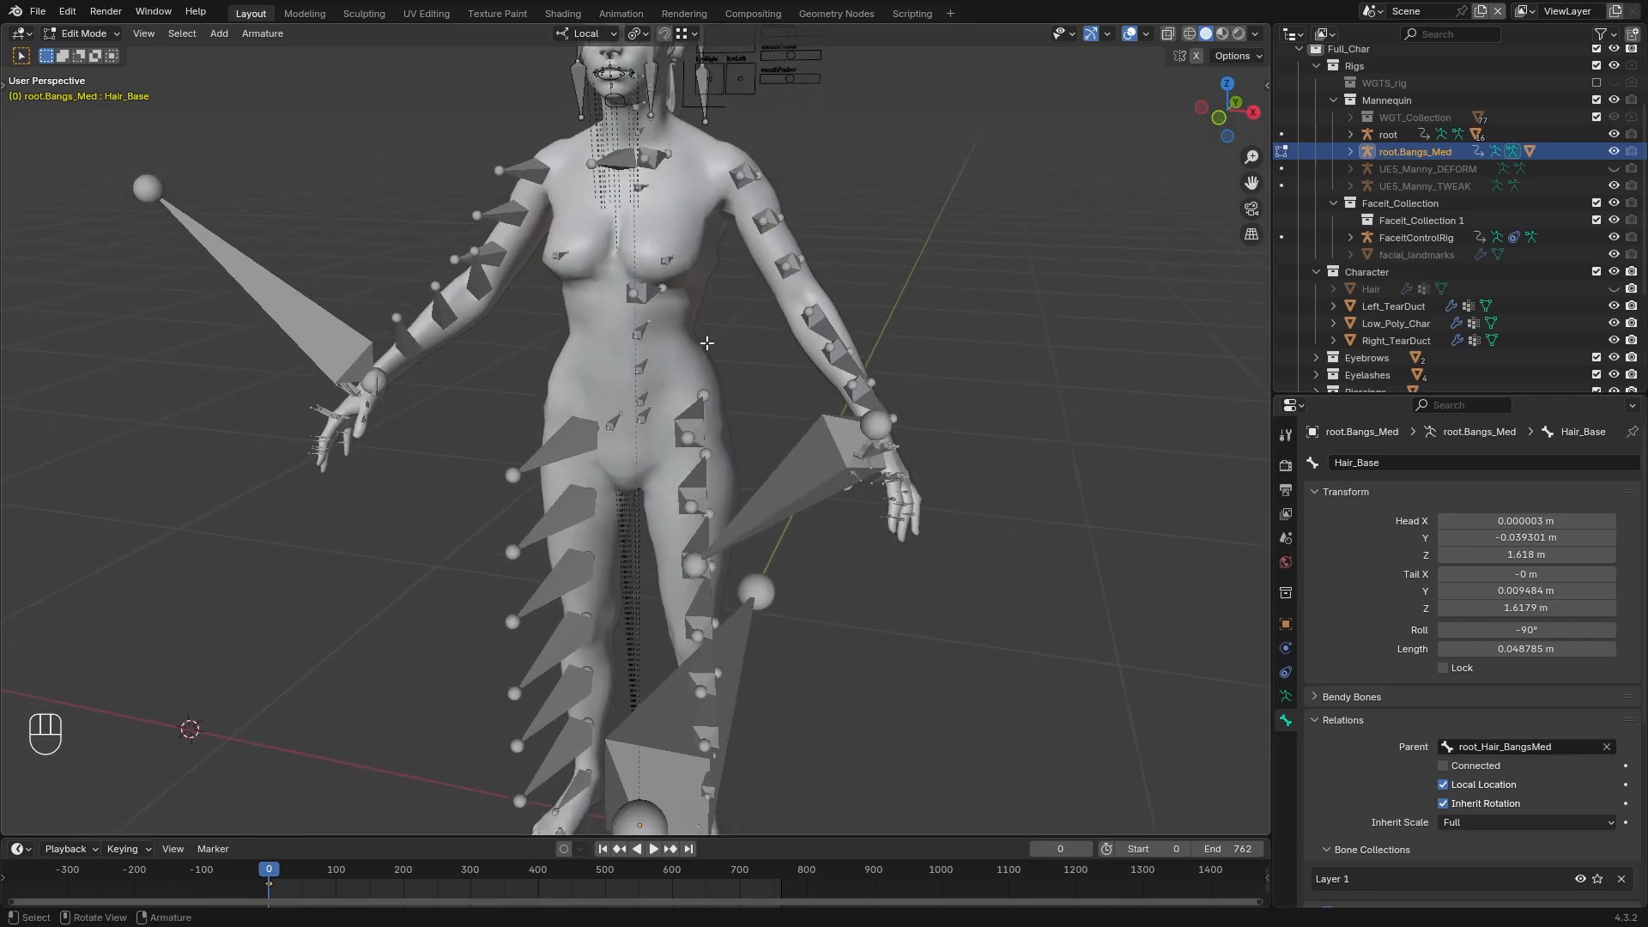
scroll(676, 479, down, 2)
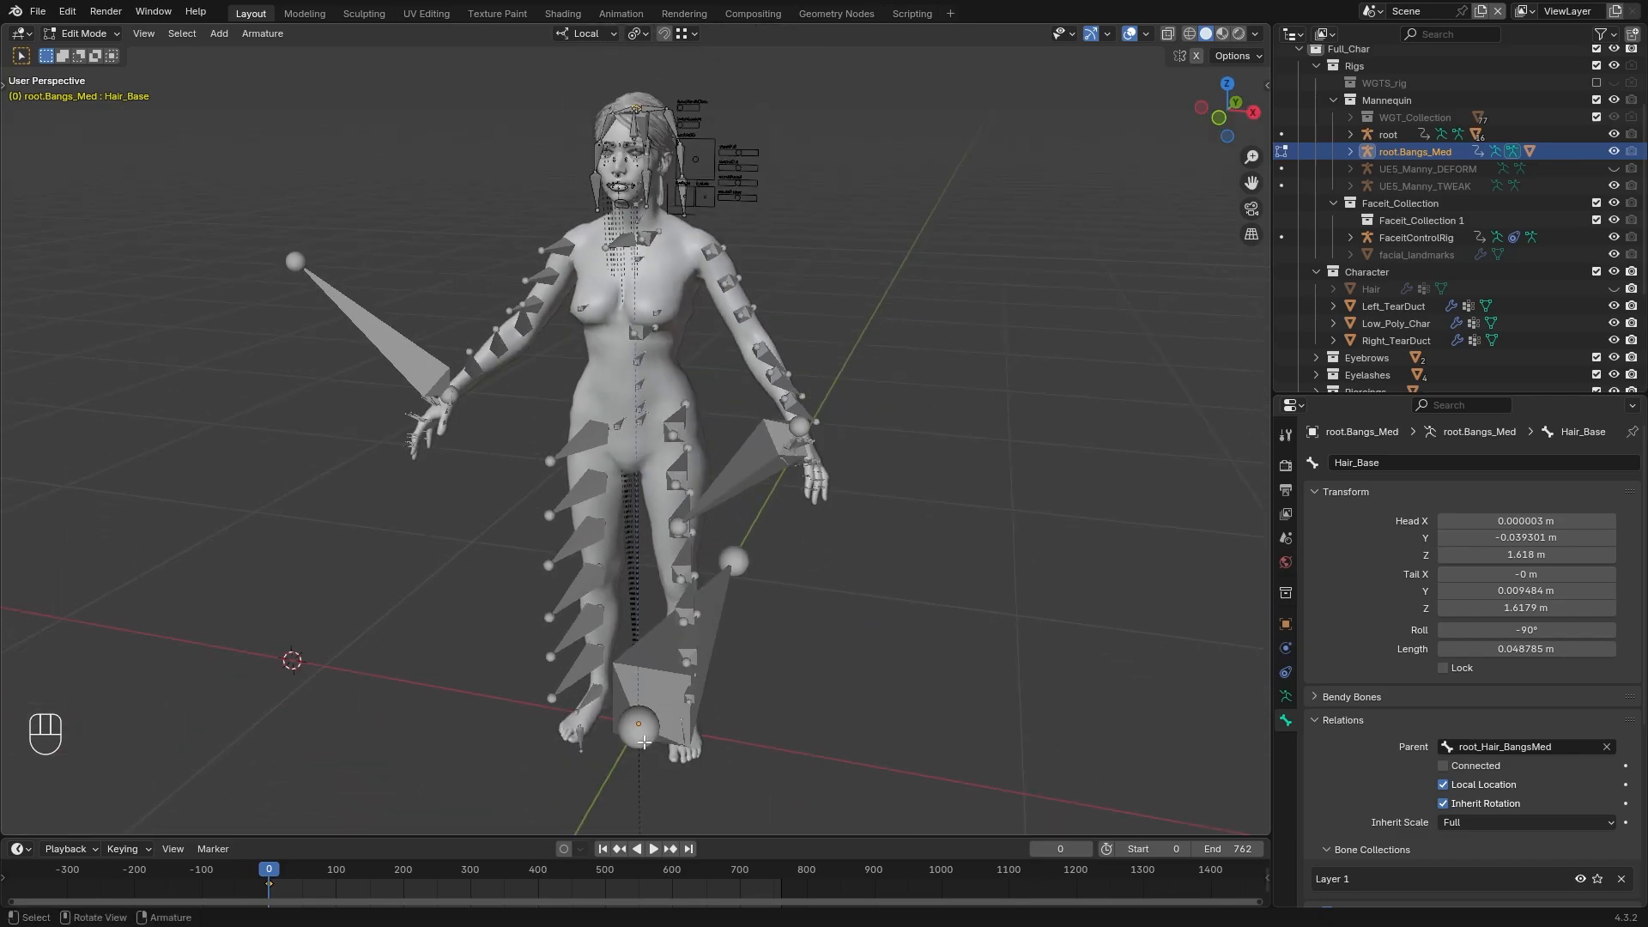
shift+middle_drag(689, 347, 700, 578)
middle_drag(755, 512, 720, 482)
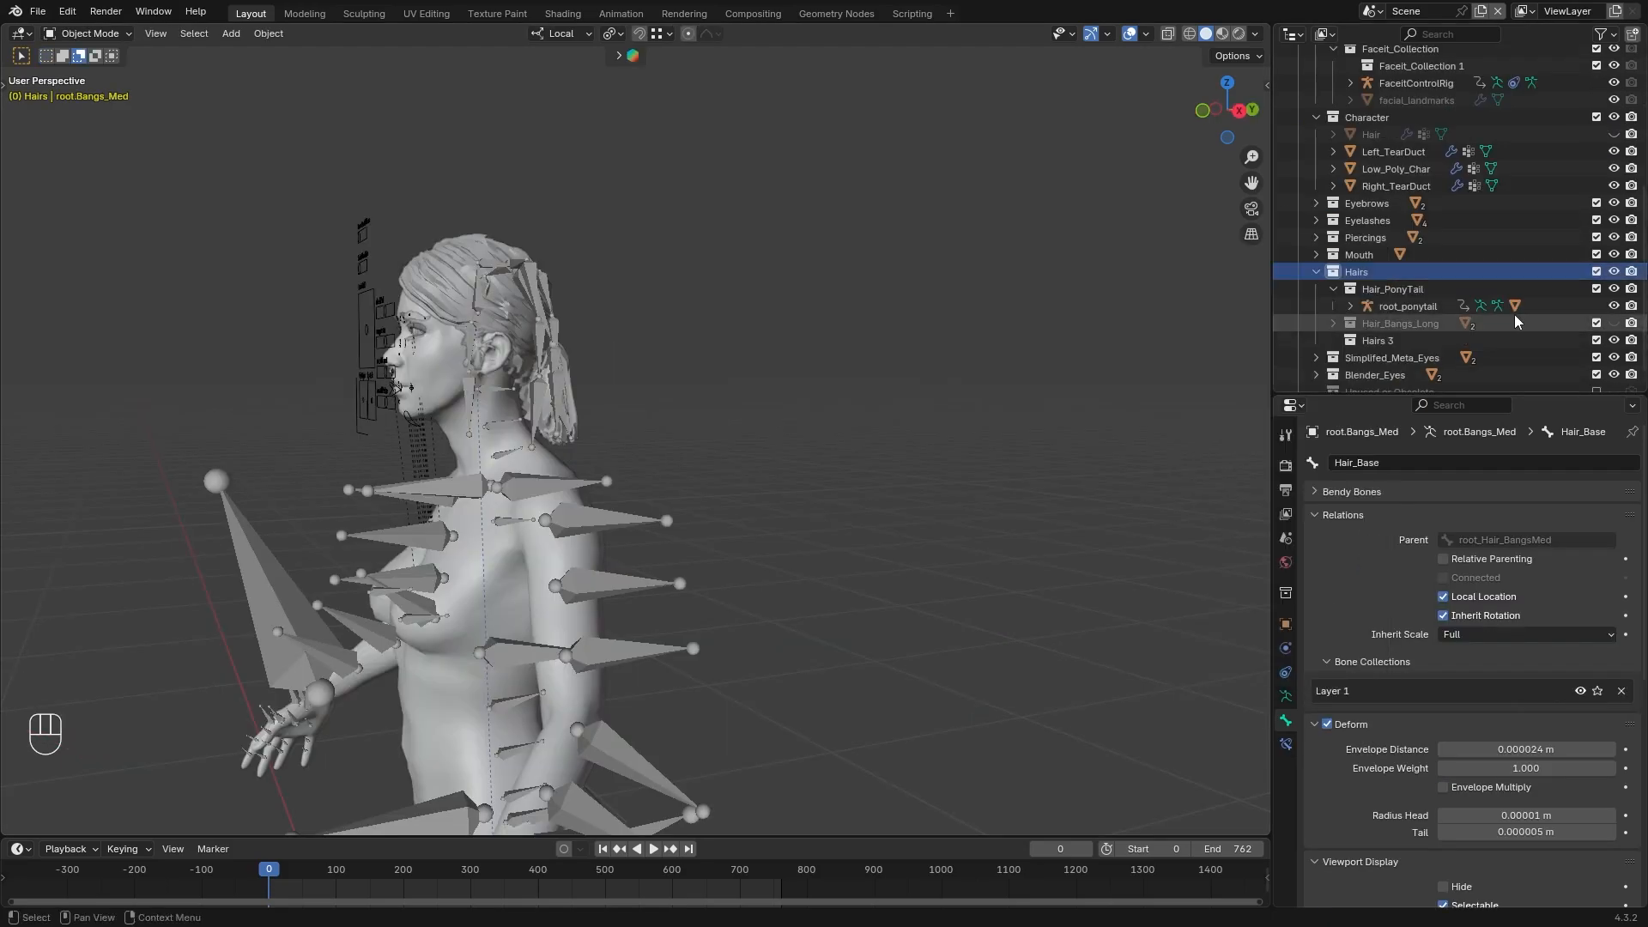
Rename the new collection under Hairs as Hair_BangsMedium
click(1439, 344)
text(r_BangsMedium)
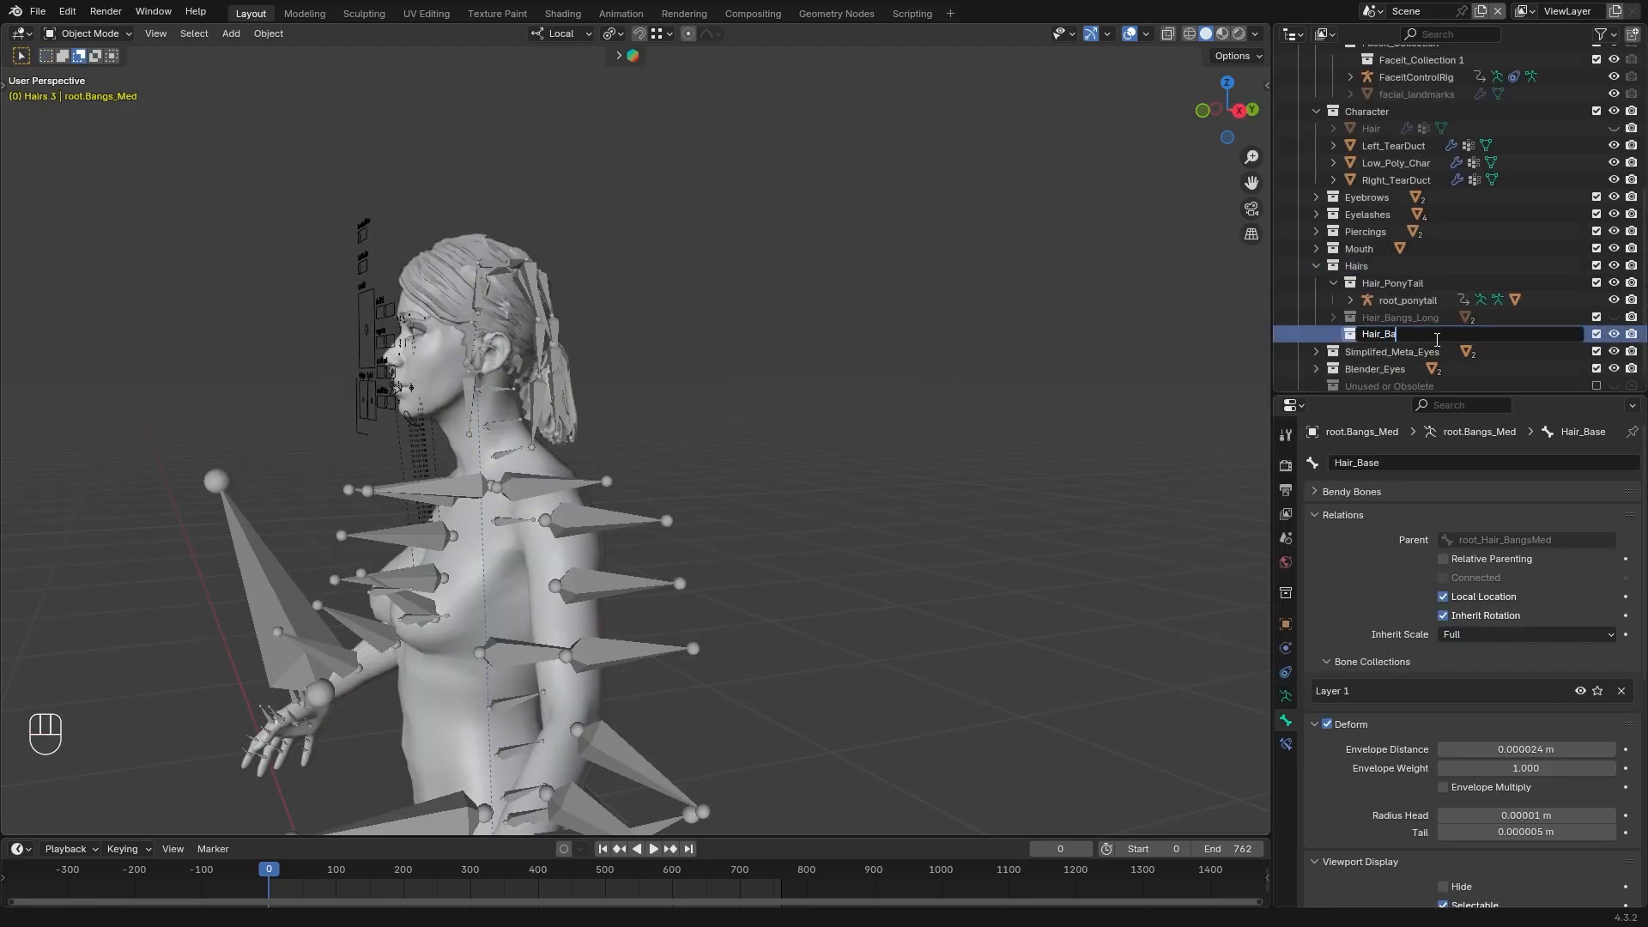
key(Return)
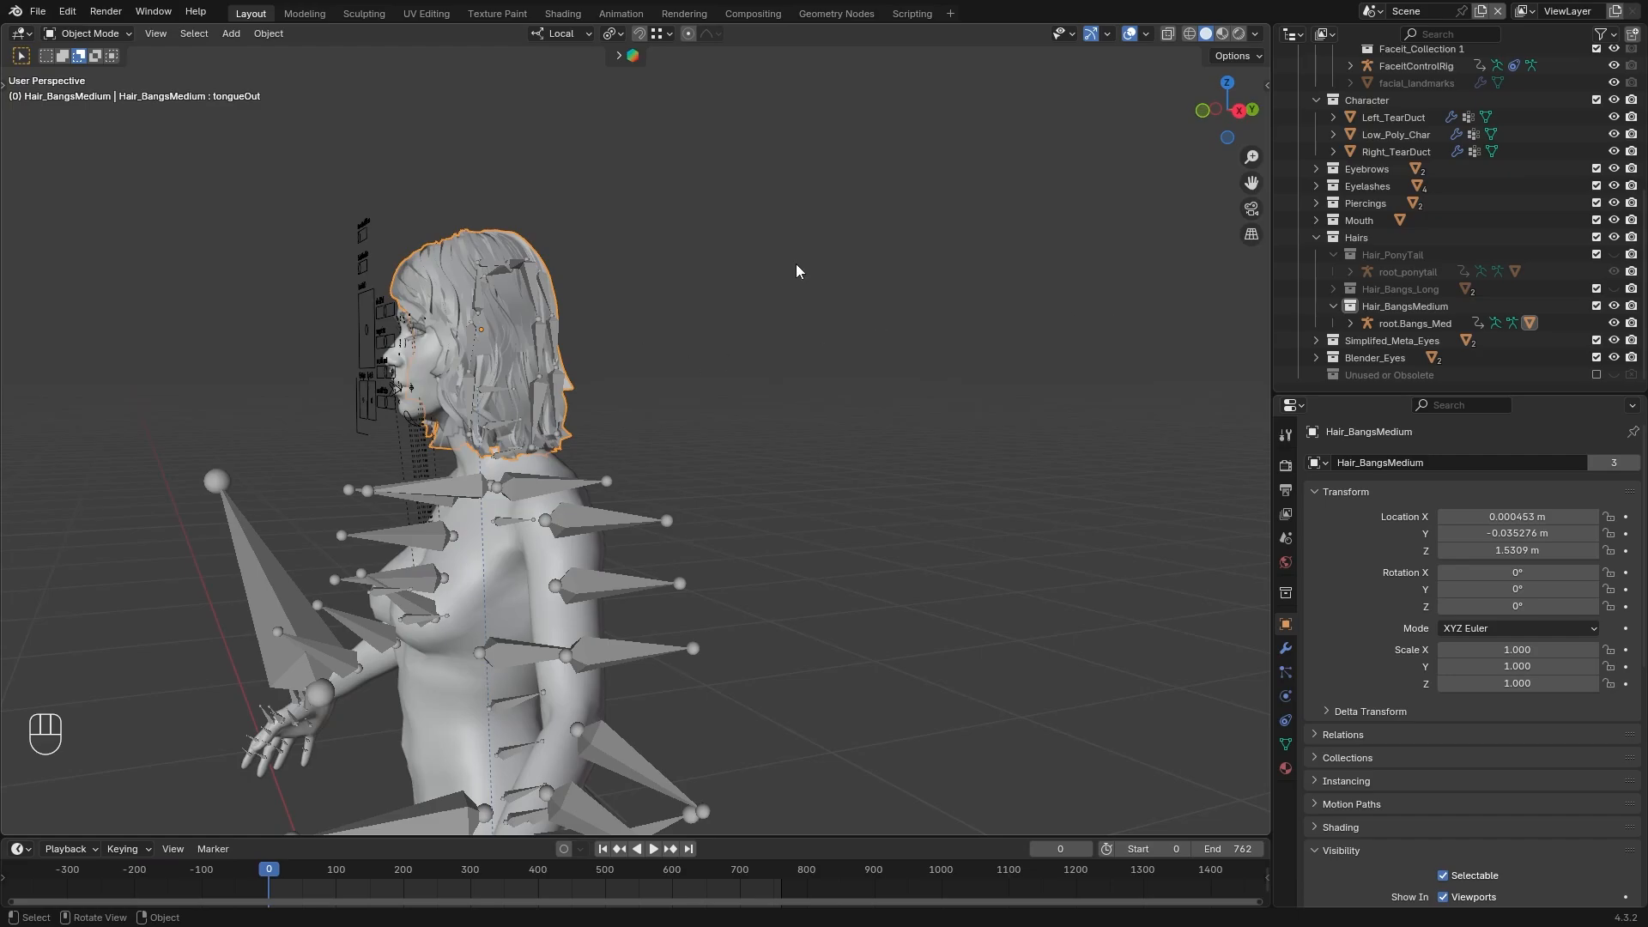
Hide the Hair_BangsMedium mesh and duplicate the Low_Poly_Char mesh in place
key(h)
key(shift+d)
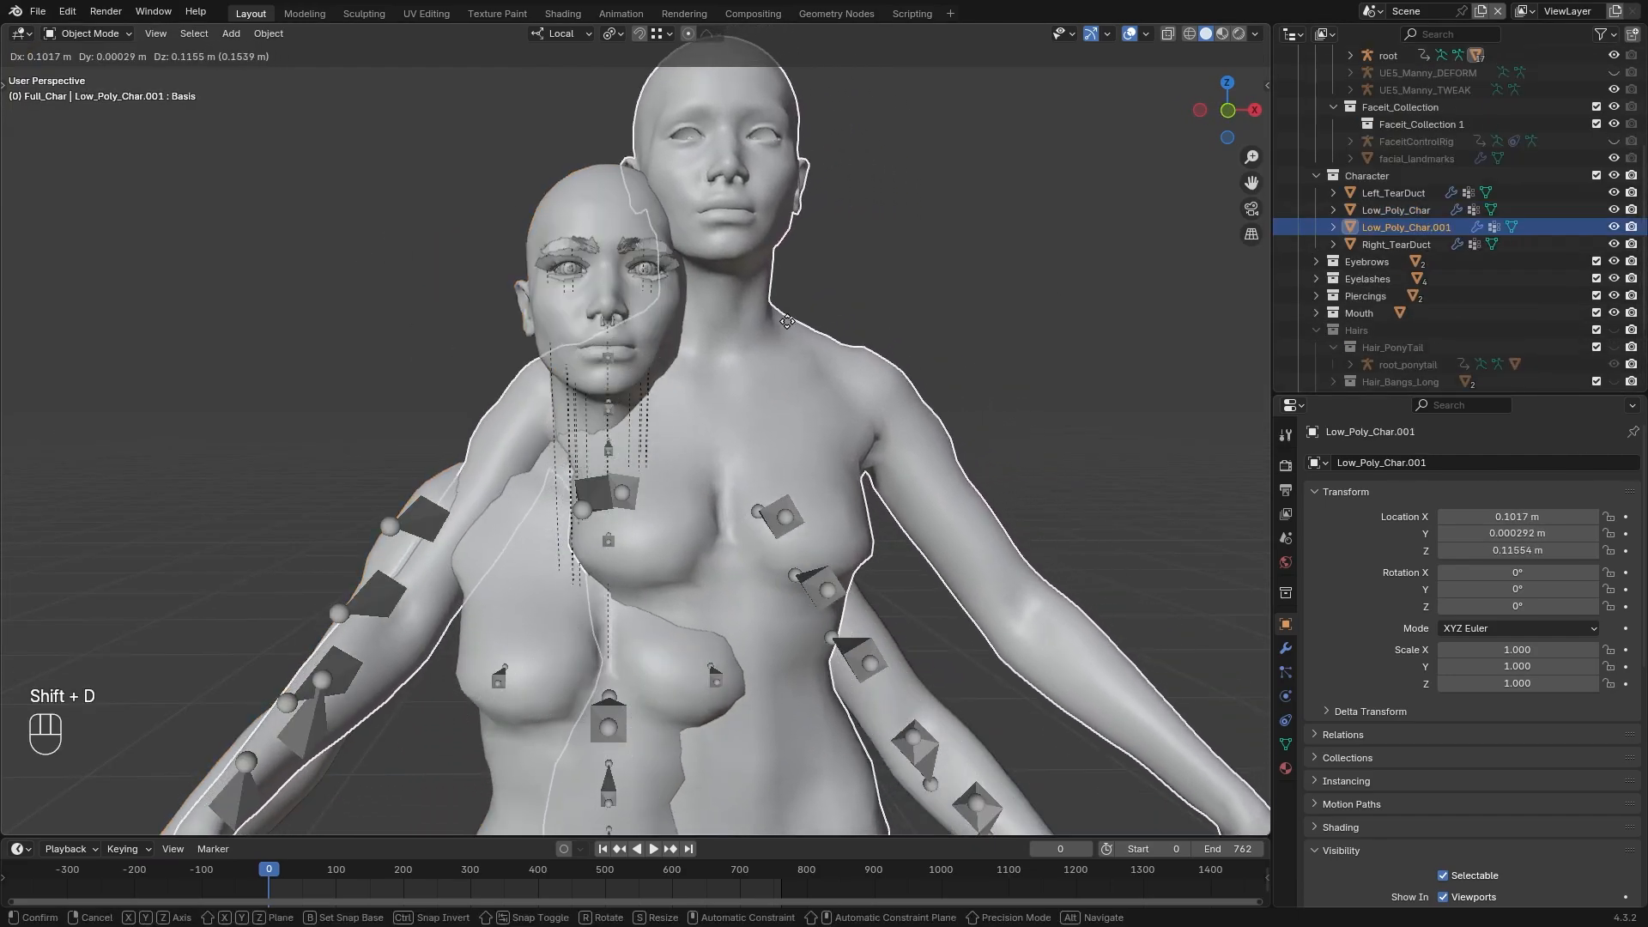
right_click(790, 337)
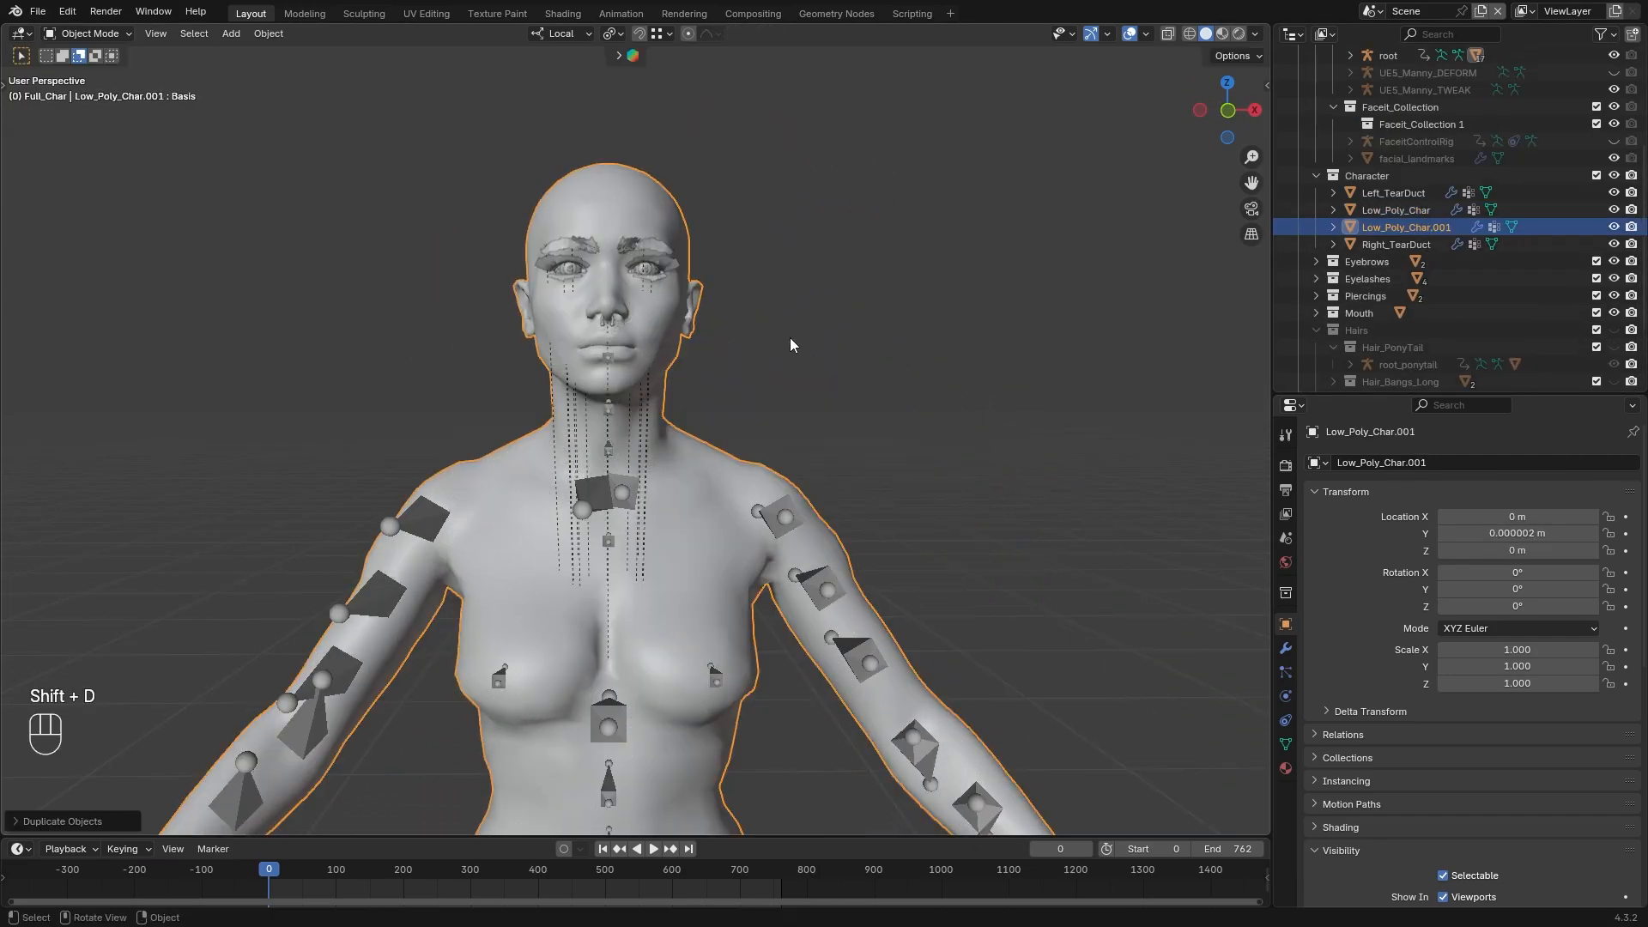
Rename the original Low_Poly_Char mesh as UDIM_Character_Mesh and its duplicate as Single
click(1420, 211)
double_click(1420, 211)
text(UDIM_Character_Mesh)
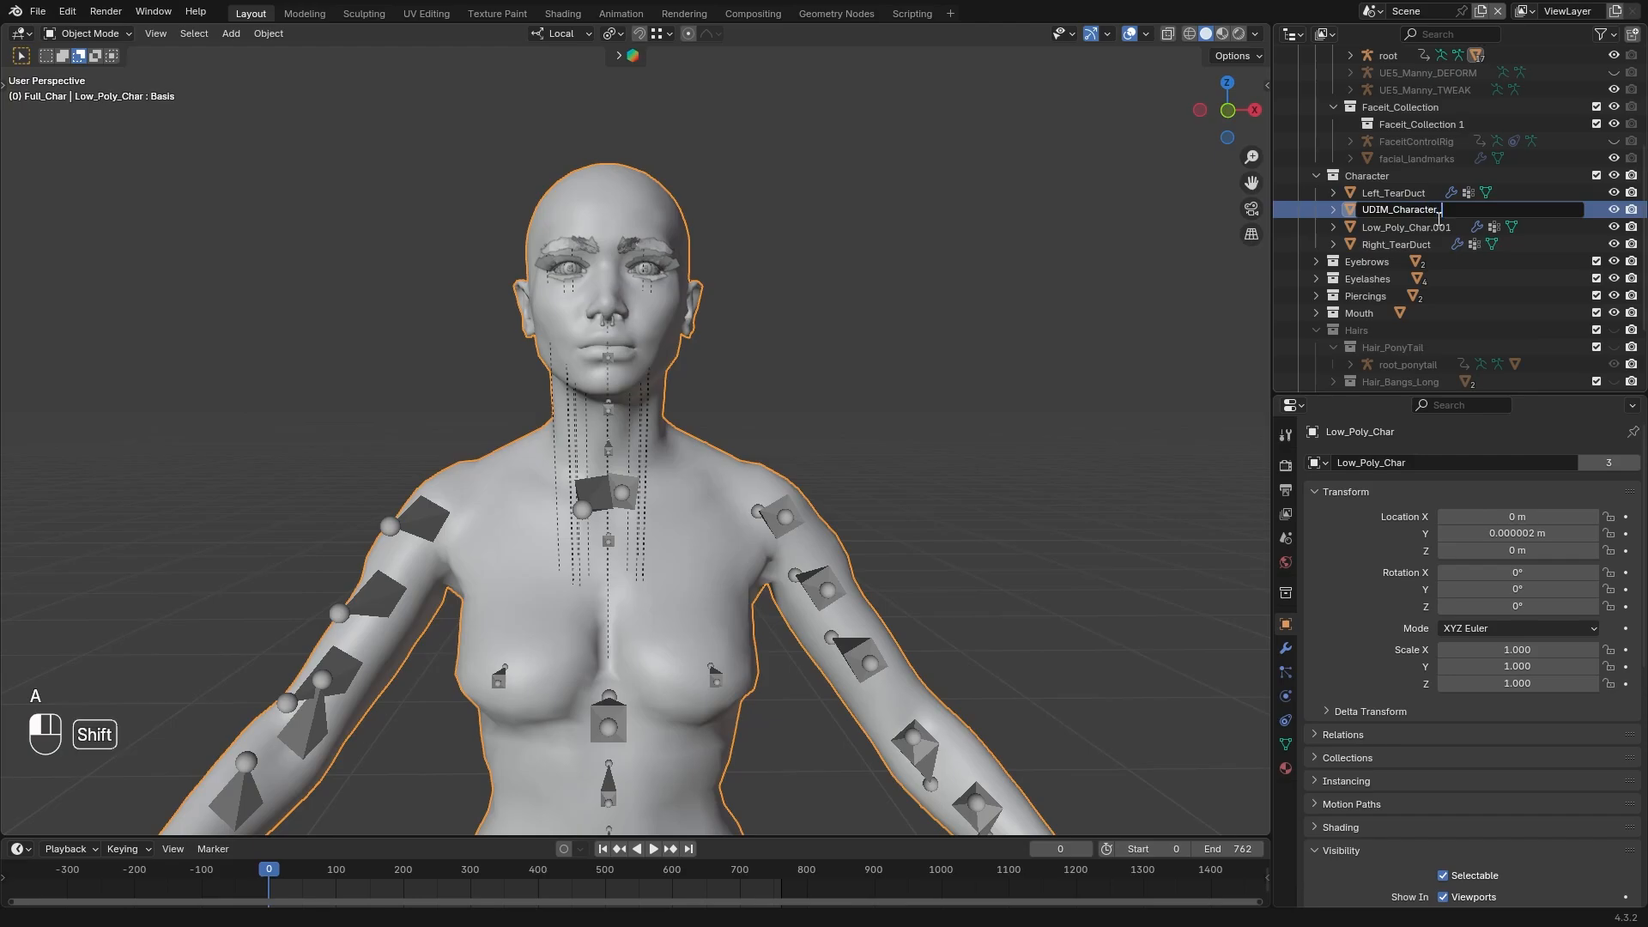
key(Return)
click(1425, 210)
double_click(1425, 211)
text(Single)
key(Return)
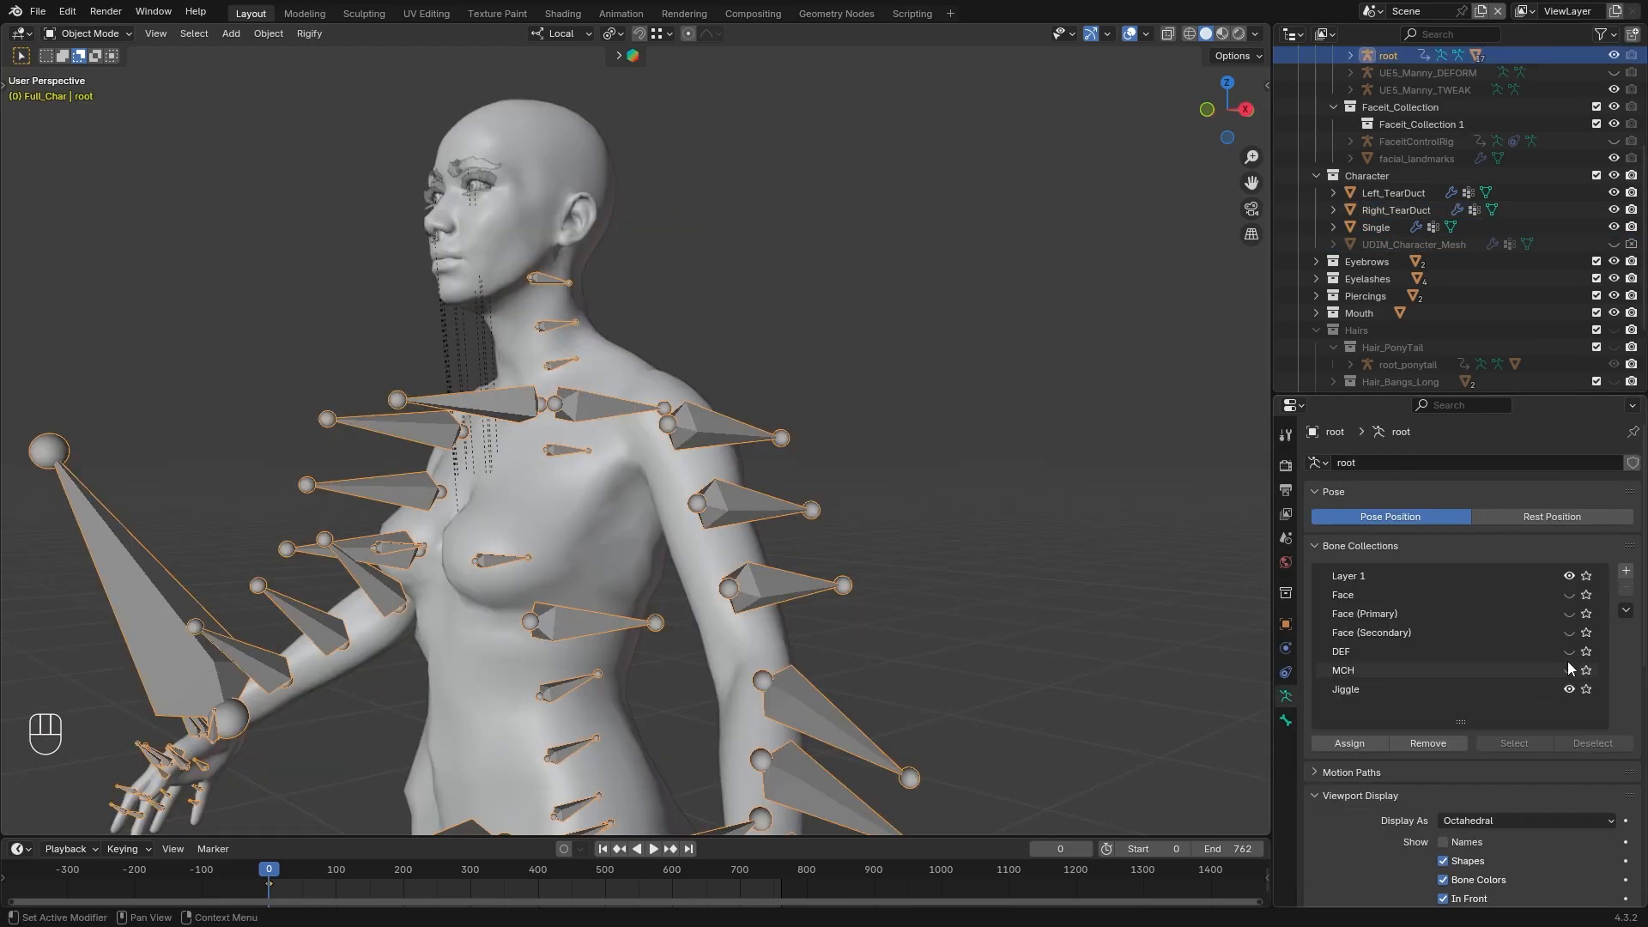
Show the Face, Face (Primary), Face (Secondary), DEF and MCH bone collections of the root armature
drag(1569, 595, 1572, 667)
click(1570, 669)
mouse_move(730, 410)
middle_down()
mouse_move(860, 488)
mouse_move(713, 420)
middle_up()
scroll(858, 486, up, 2)
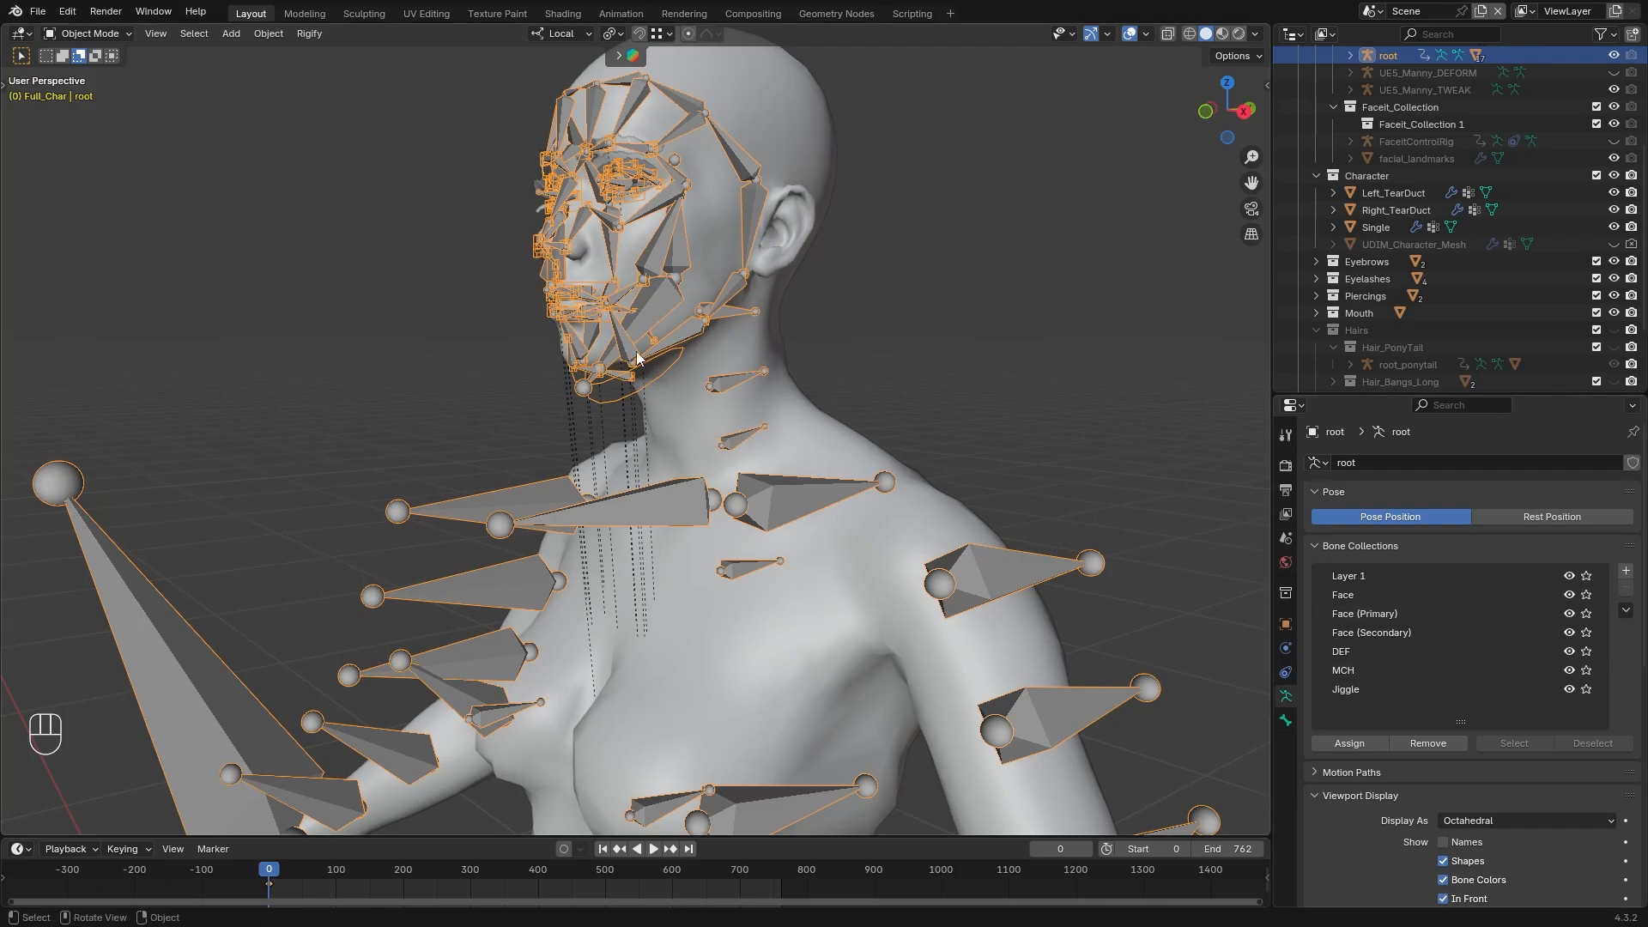
Hide the root armature's MCH, Face (Secondary), Face (Primary) and Face bone collections in Edit Mode
middle_drag(637, 351, 676, 353)
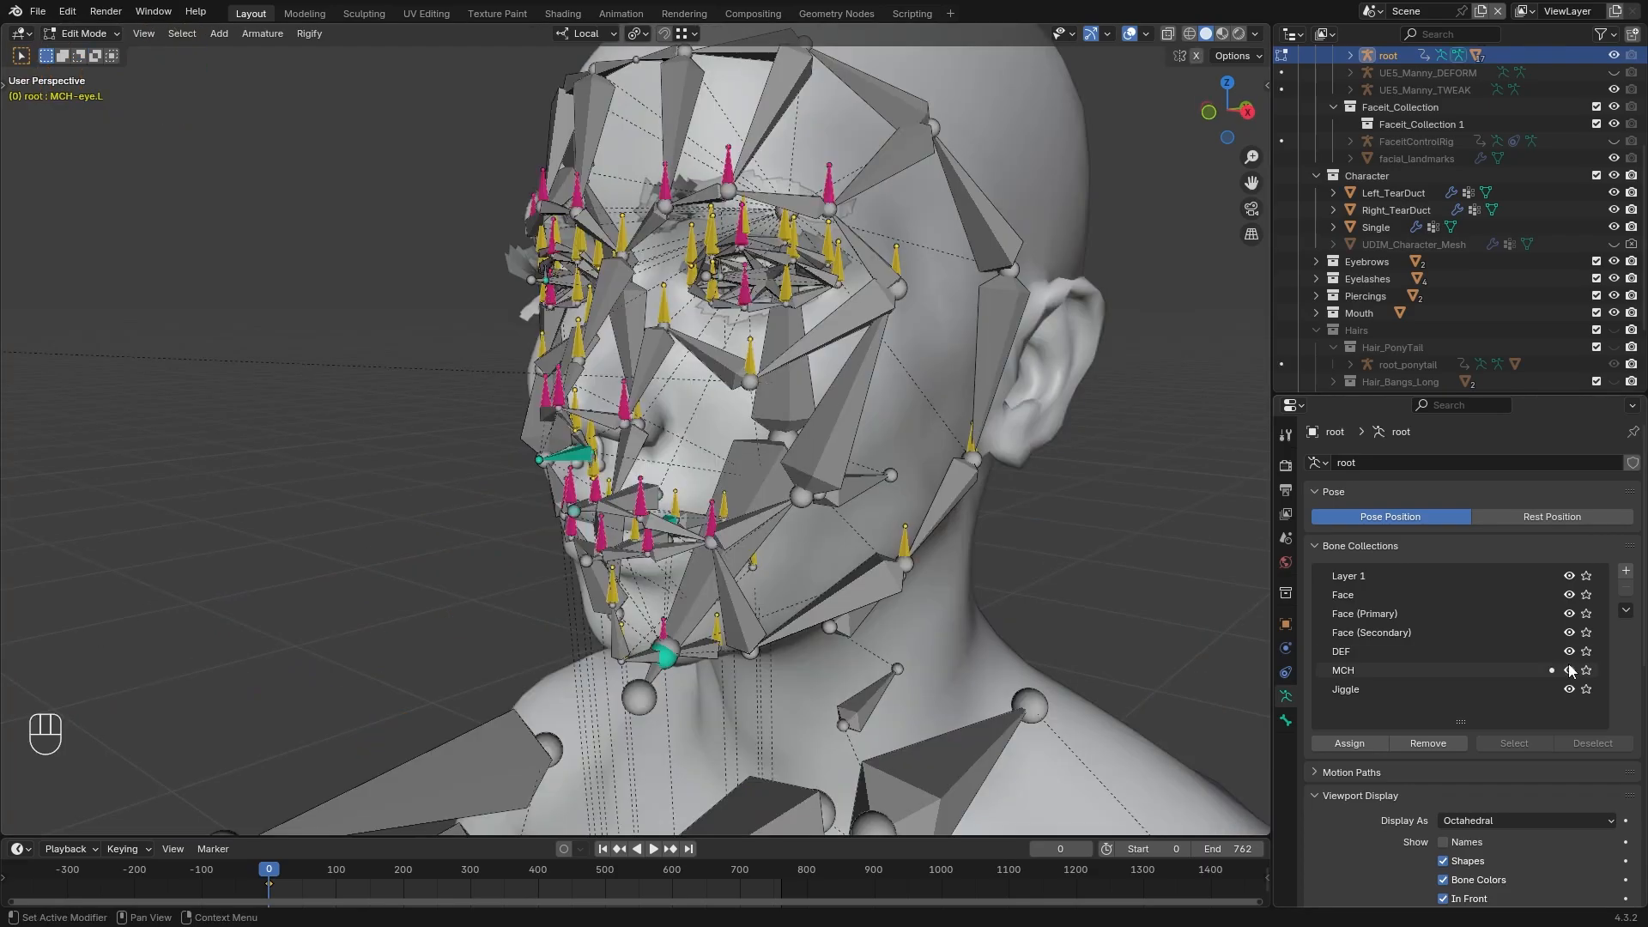
click(1569, 671)
click(1569, 632)
click(1569, 614)
click(1569, 594)
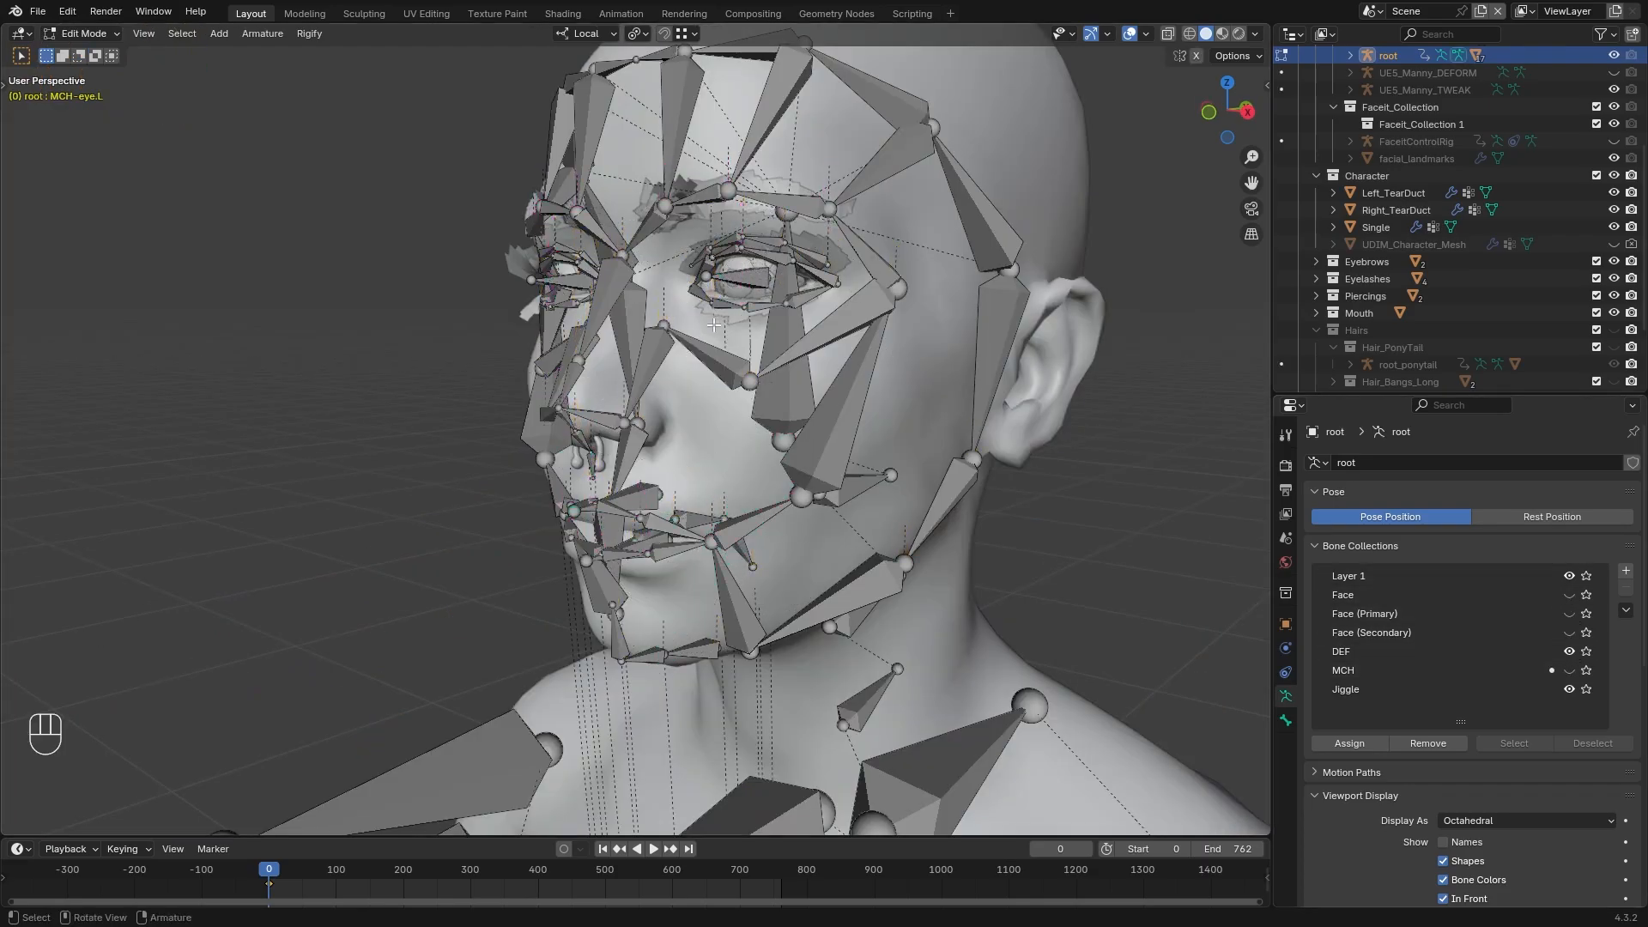
Examine the deform bones of both eyes, the face and the jaw, and turn the MCH collection back on
click(731, 284)
middle_drag(731, 284, 650, 238)
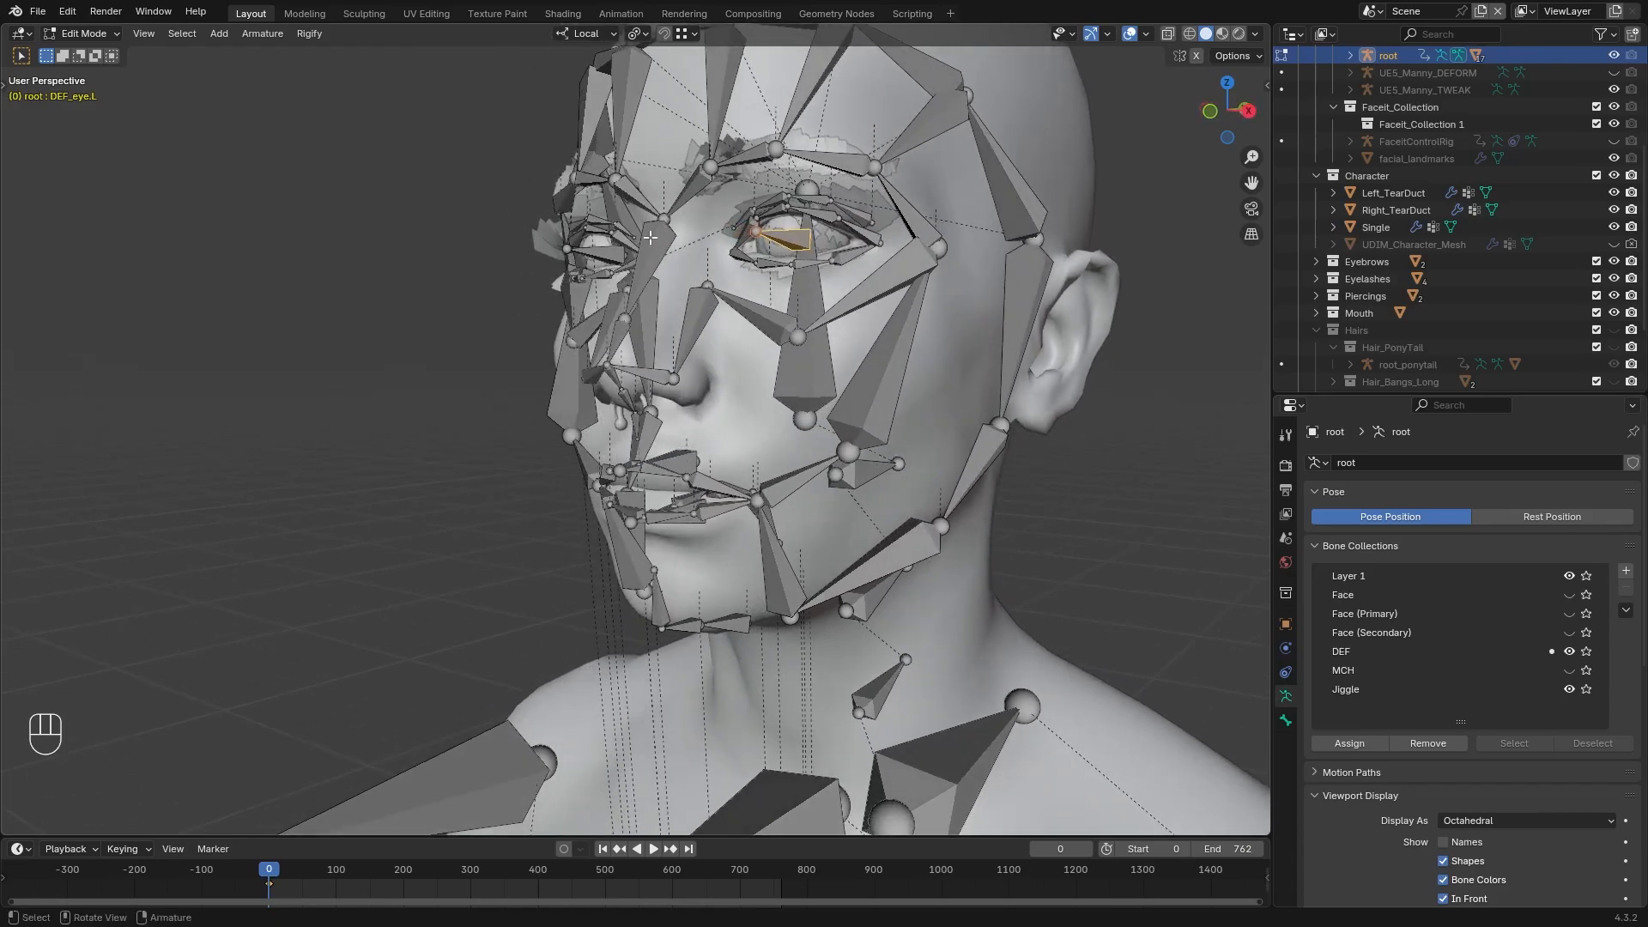
click(584, 256)
mouse_move(690, 507)
middle_down()
mouse_move(639, 489)
mouse_move(670, 506)
middle_up()
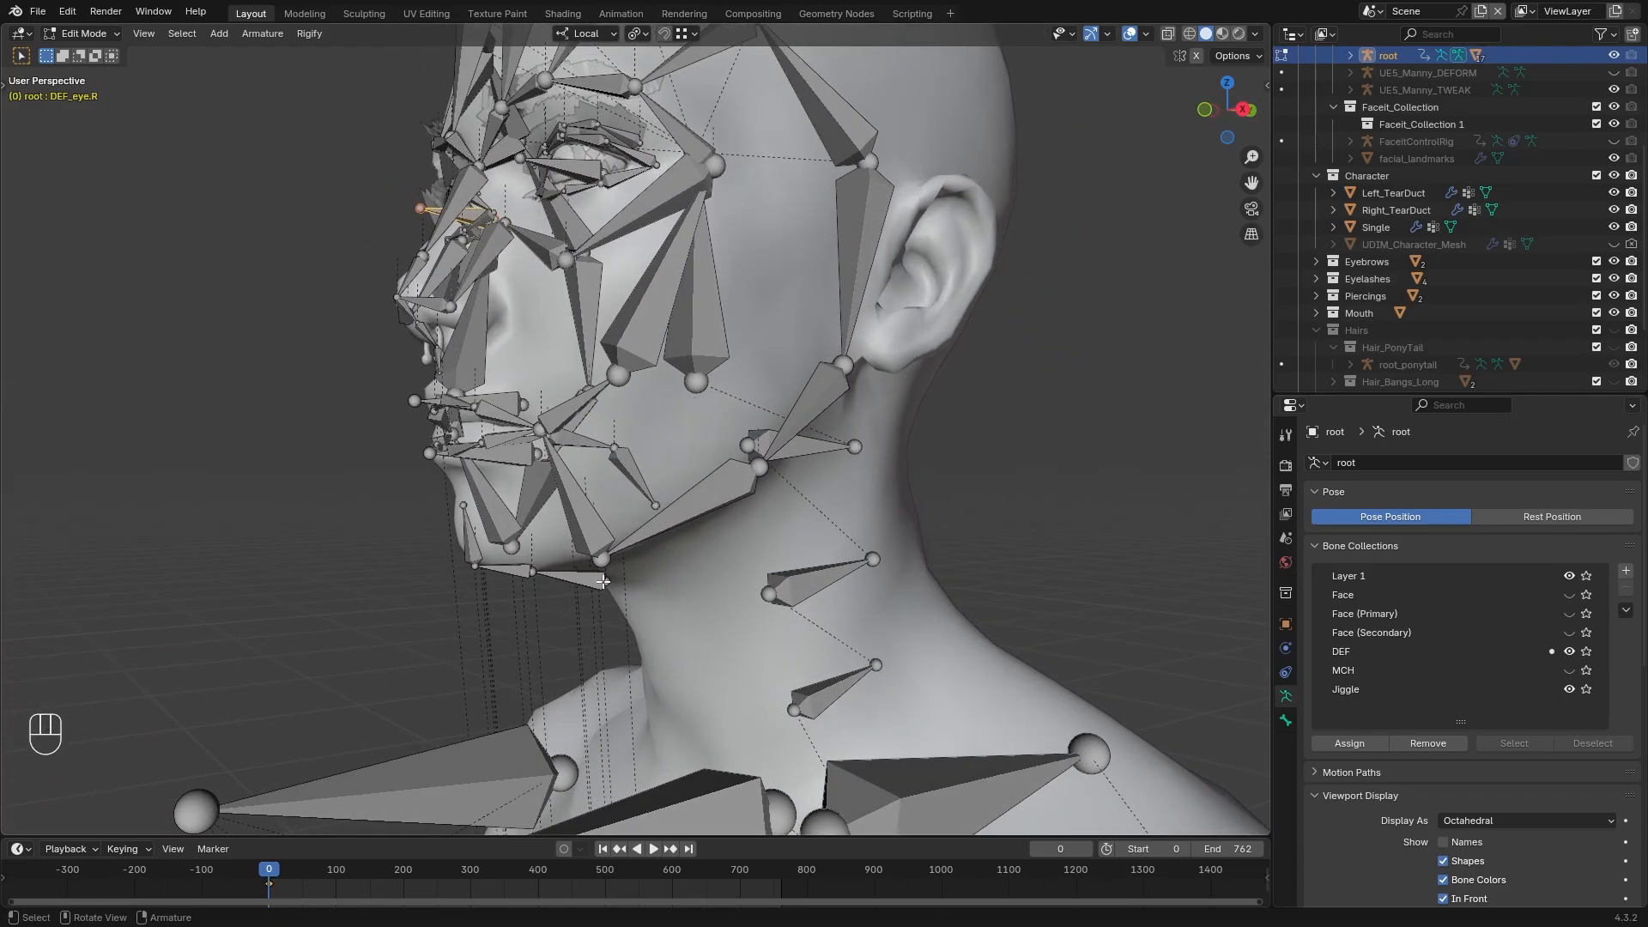
middle_drag(662, 475, 626, 472)
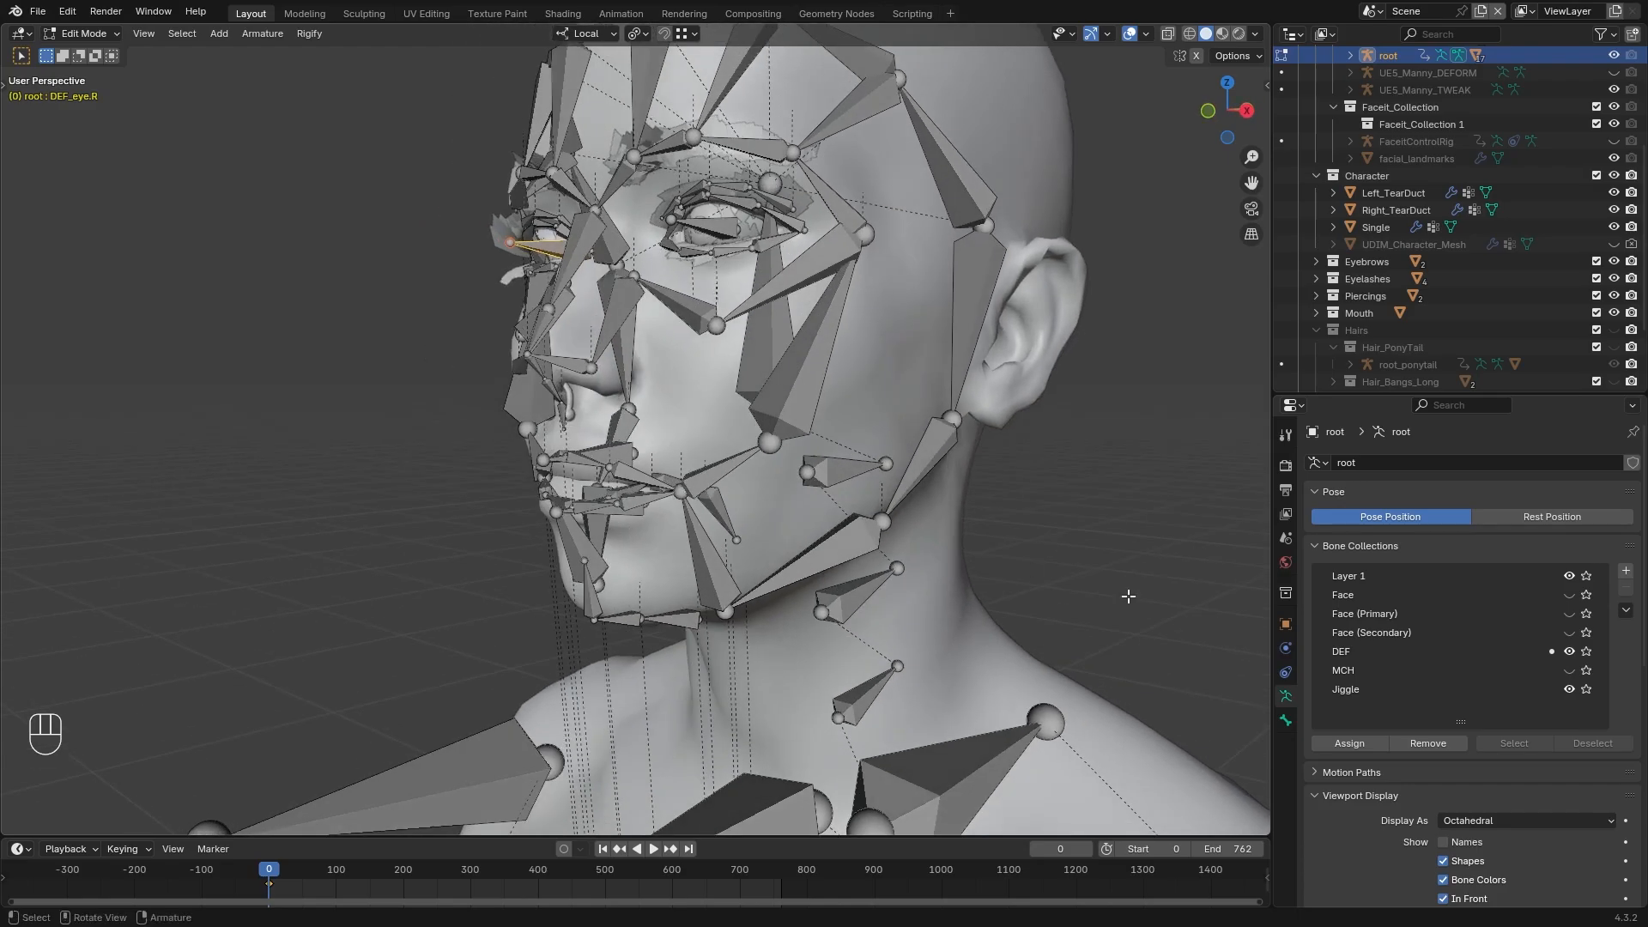
click(1569, 671)
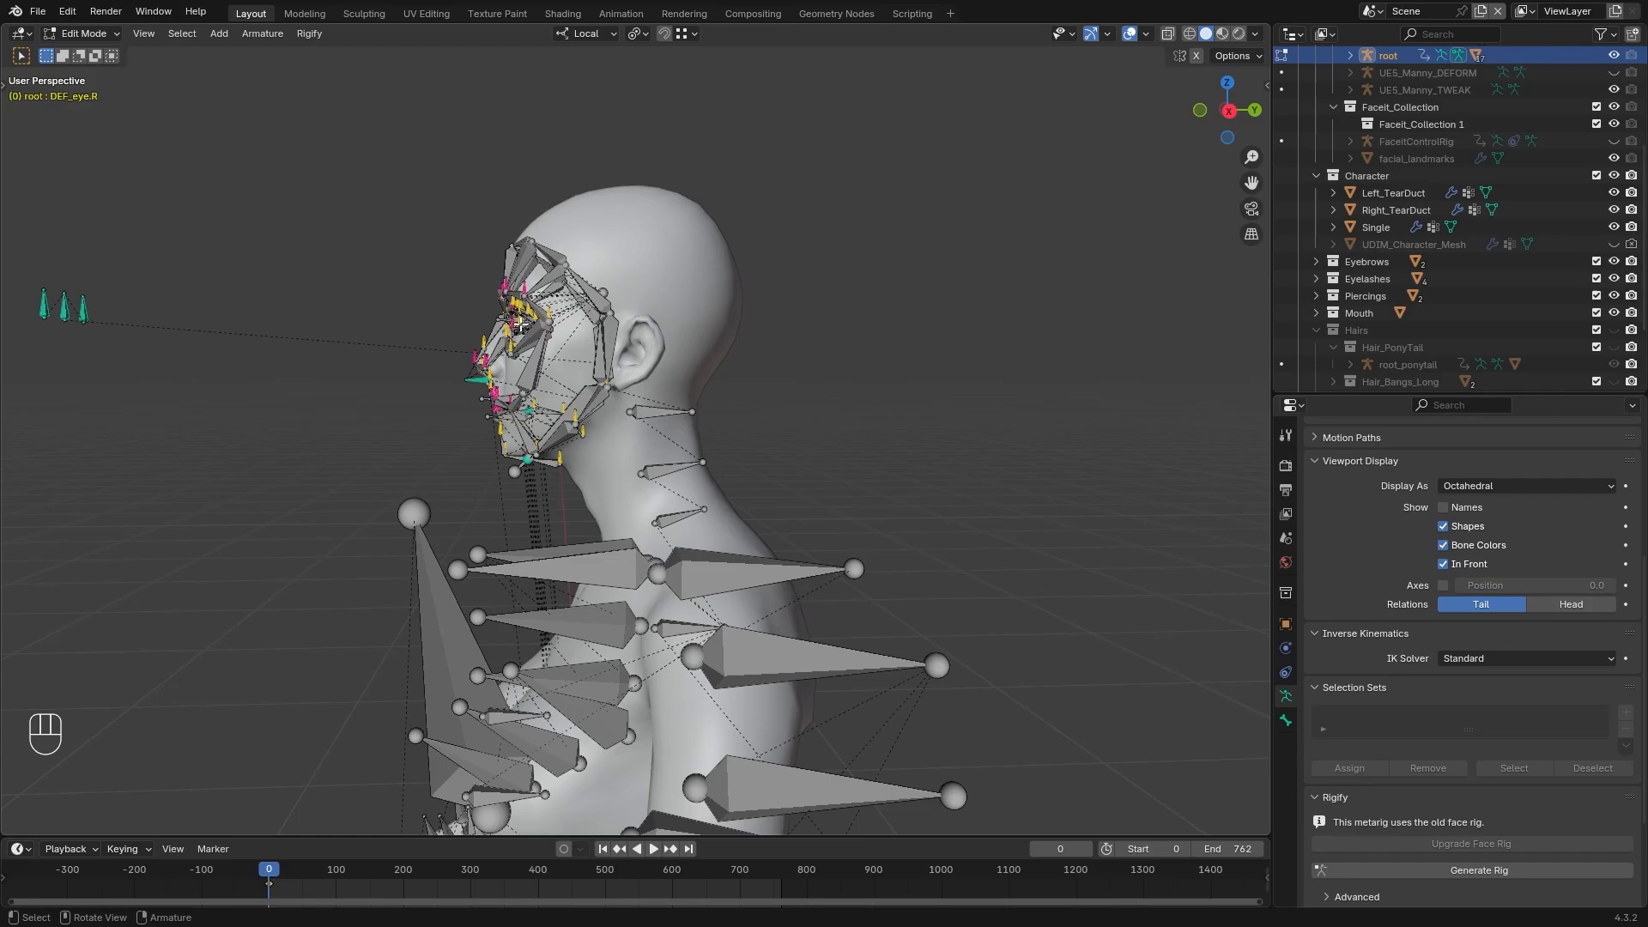
In wireframe view, select the eye target bones and all facial bones of the root armature and delete them
middle_drag(515, 353, 639, 354)
scroll(639, 353, down, 1)
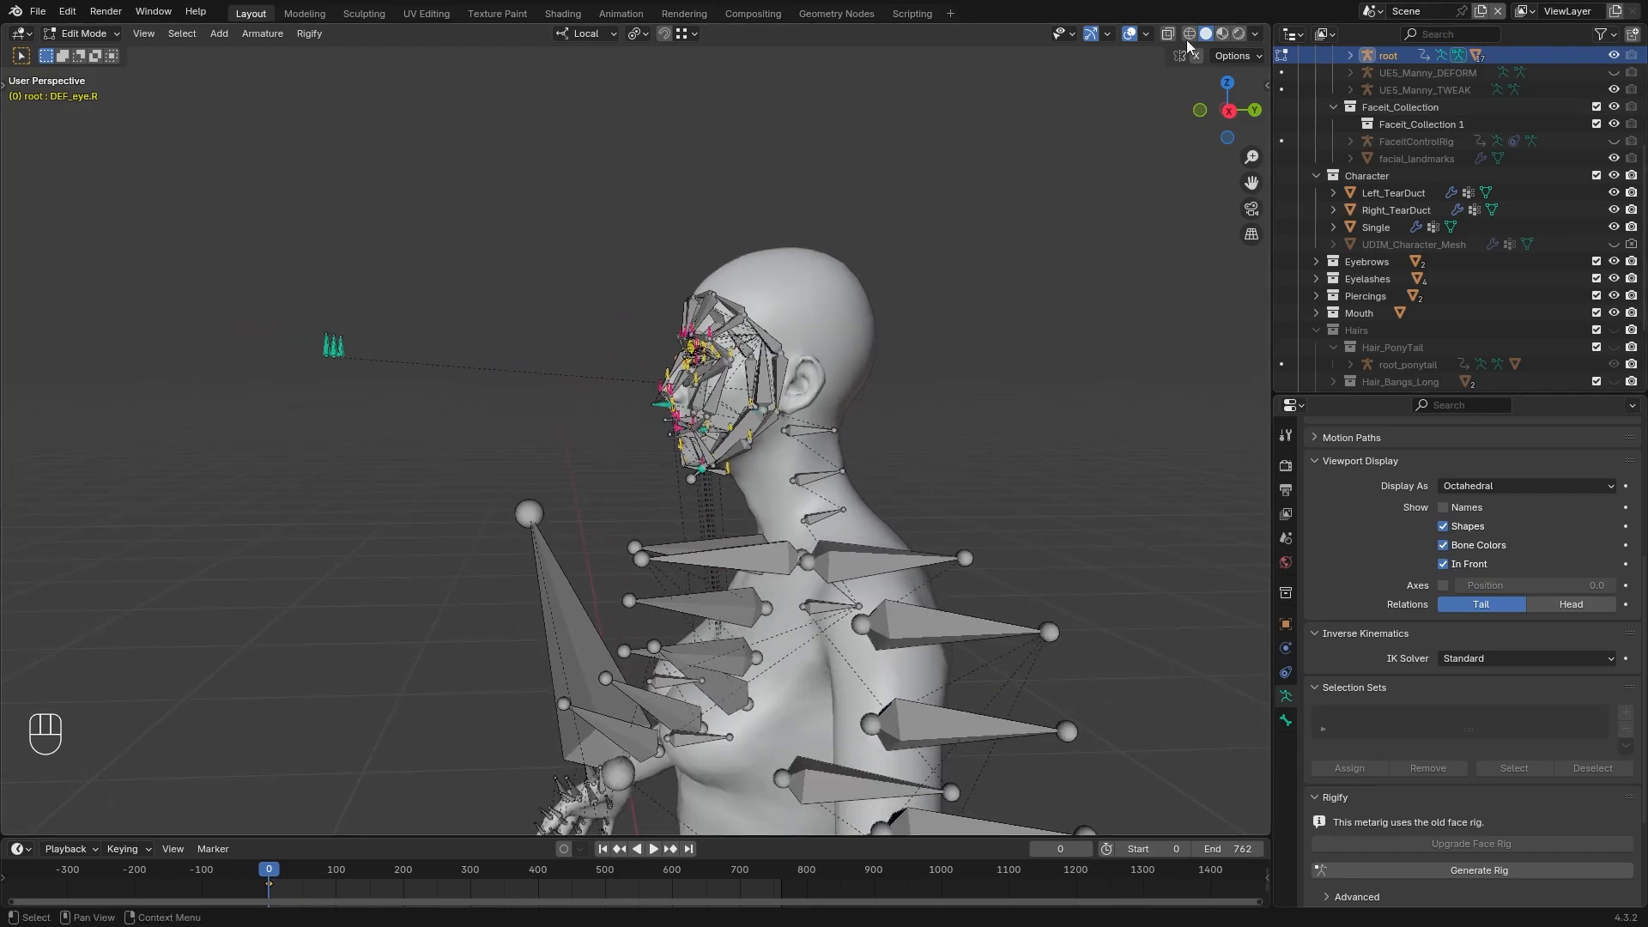
key(shift+z)
key(c)
click(316, 334)
right_click(490, 325)
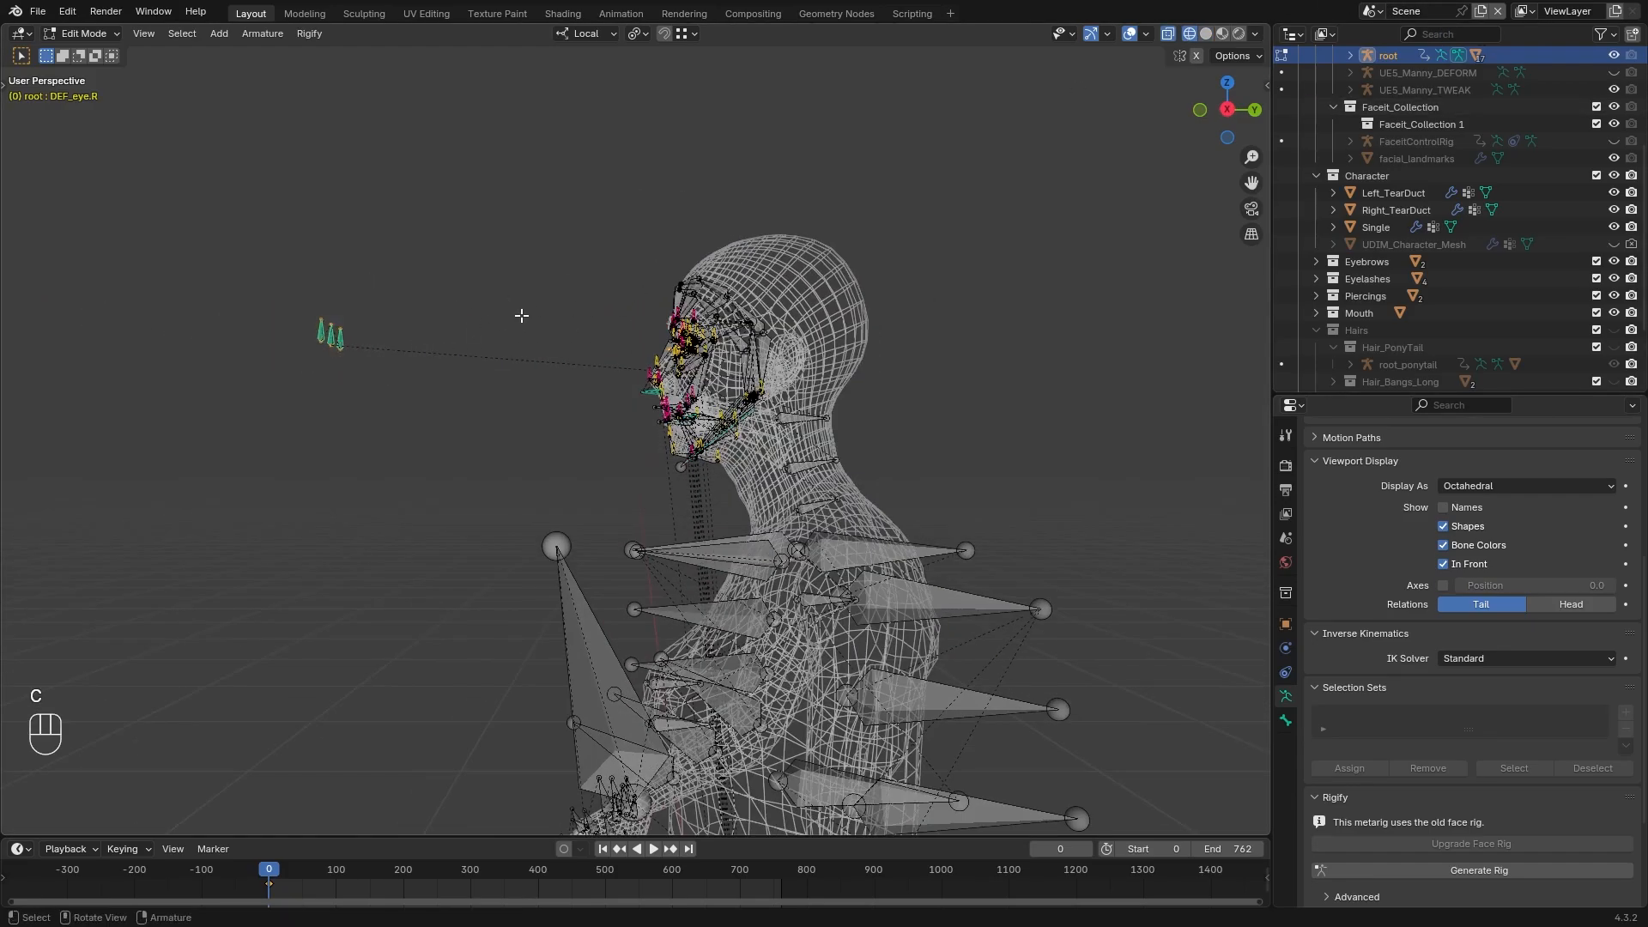
scroll(648, 299, up, 2)
middle_drag(655, 294, 632, 307)
key(c)
mouse_move(655, 306)
mouse_down()
mouse_move(635, 461)
mouse_move(713, 296)
mouse_move(705, 447)
mouse_move(585, 377)
mouse_up()
right_click(611, 362)
scroll(748, 315, up, 2)
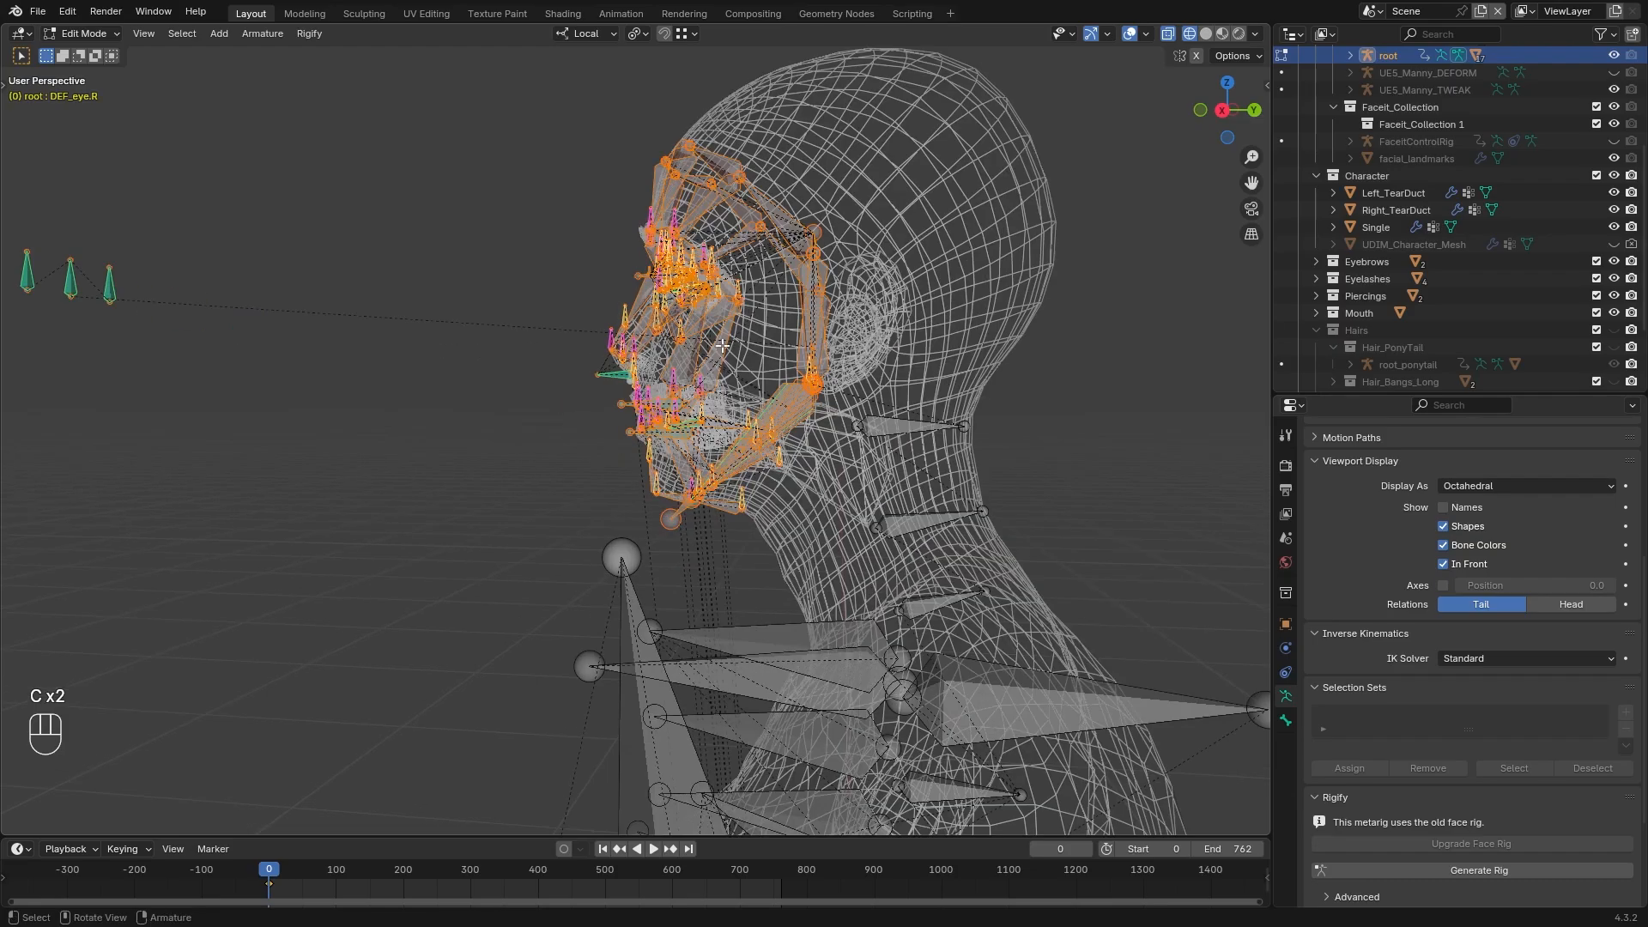
scroll(730, 352, down, 1)
key(g)
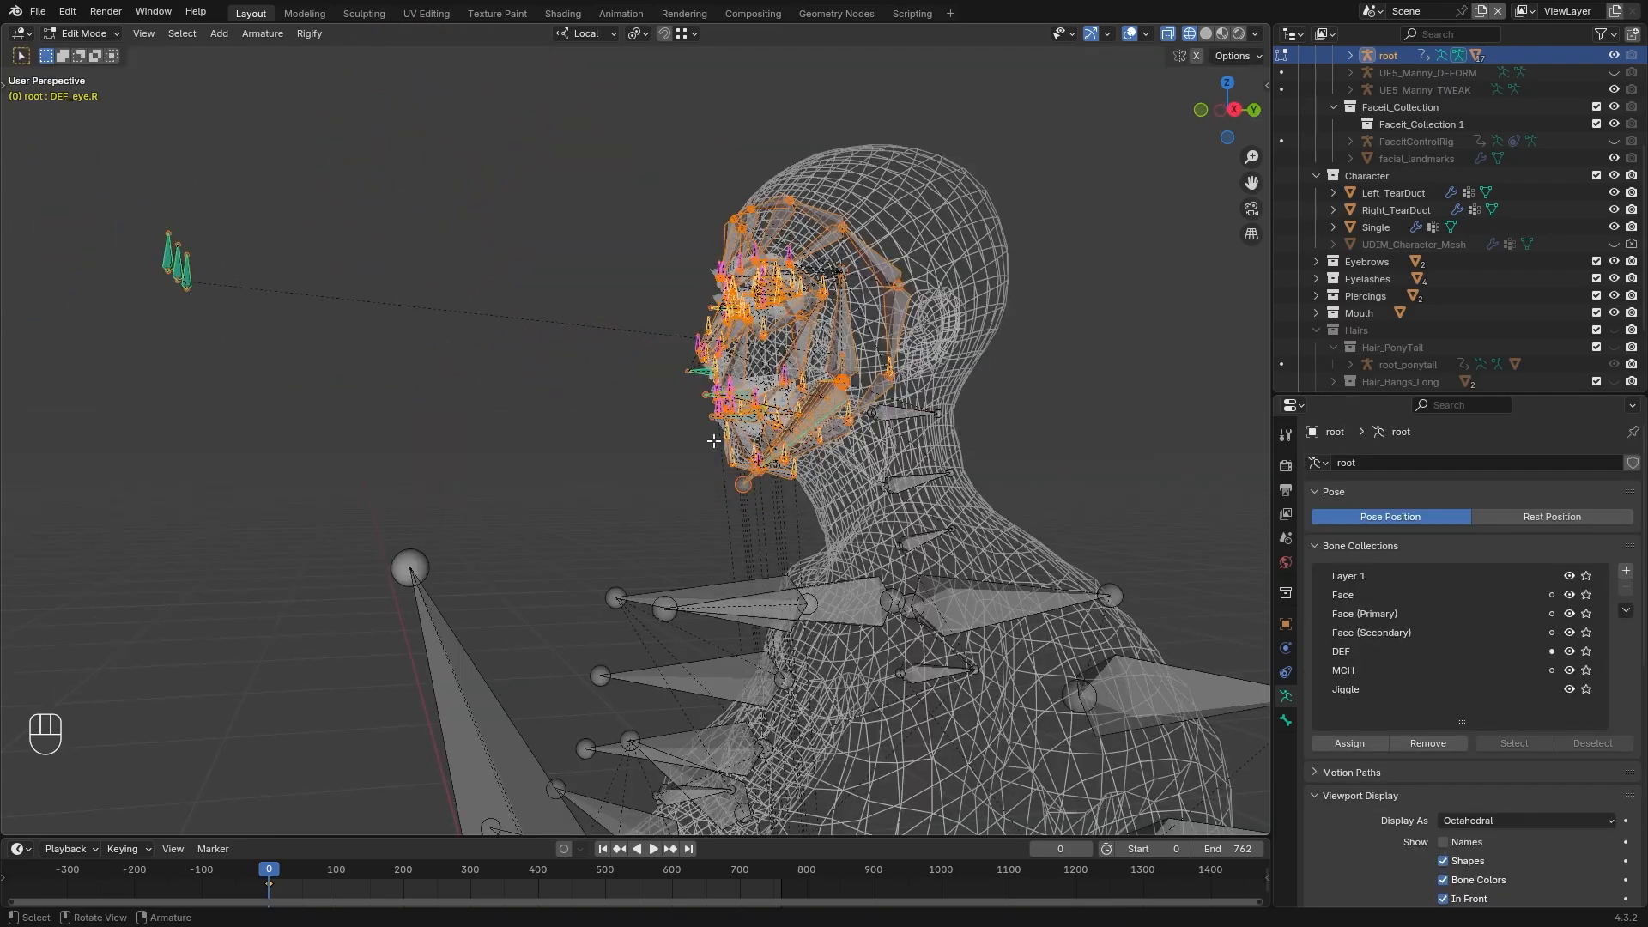
key(x)
click(673, 376)
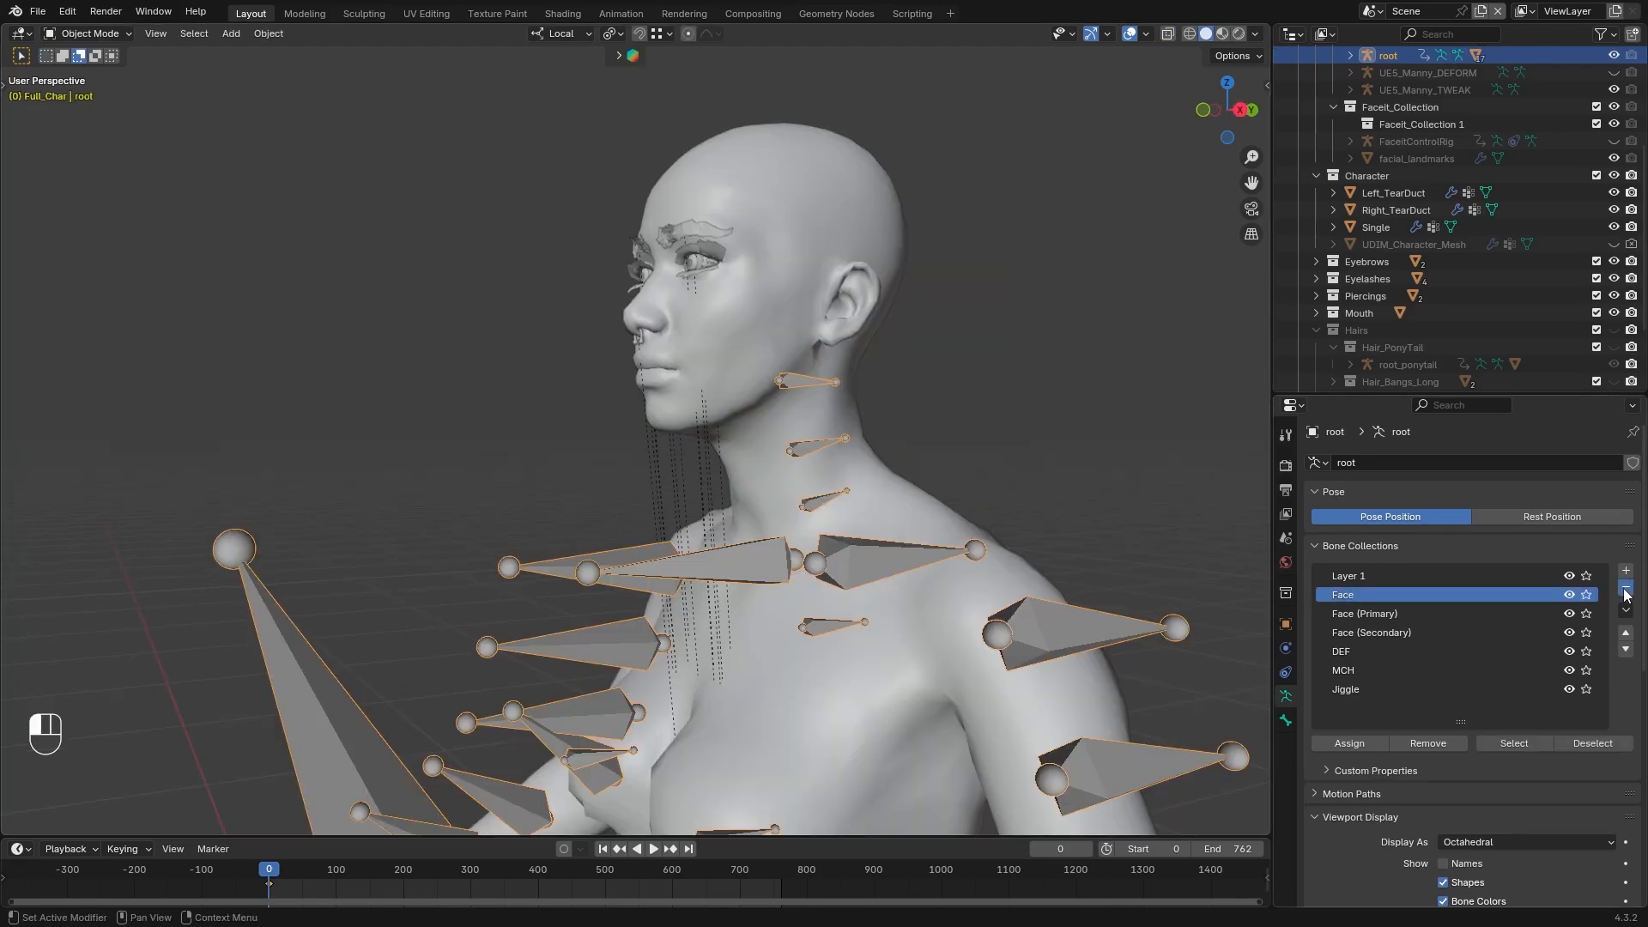
Remove the Face, Face (Primary), Face (Secondary), DEF and MCH bone collections from the root armature
click(1625, 590)
click(1625, 589)
click(1625, 590)
click(1625, 590)
click(1625, 590)
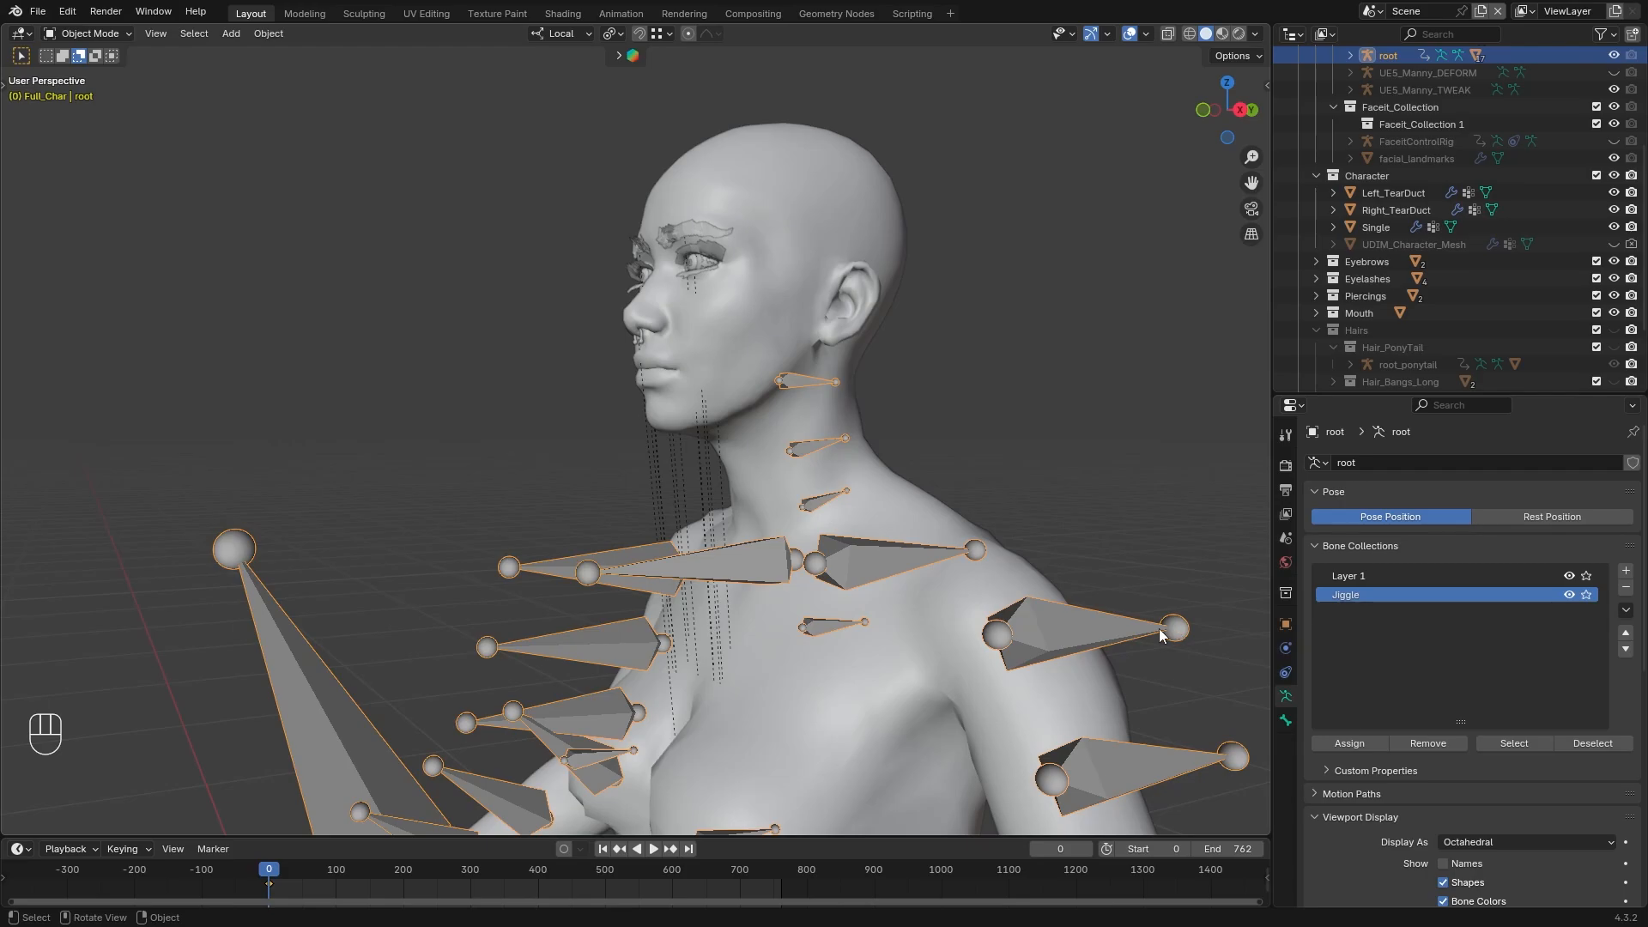
Put the Single mesh into Edit Mode with face selection and examine its full UV layout spread across the tiles
scroll(1107, 599, down, 3)
shift+middle_drag(1013, 584, 1025, 453)
key(Tab)
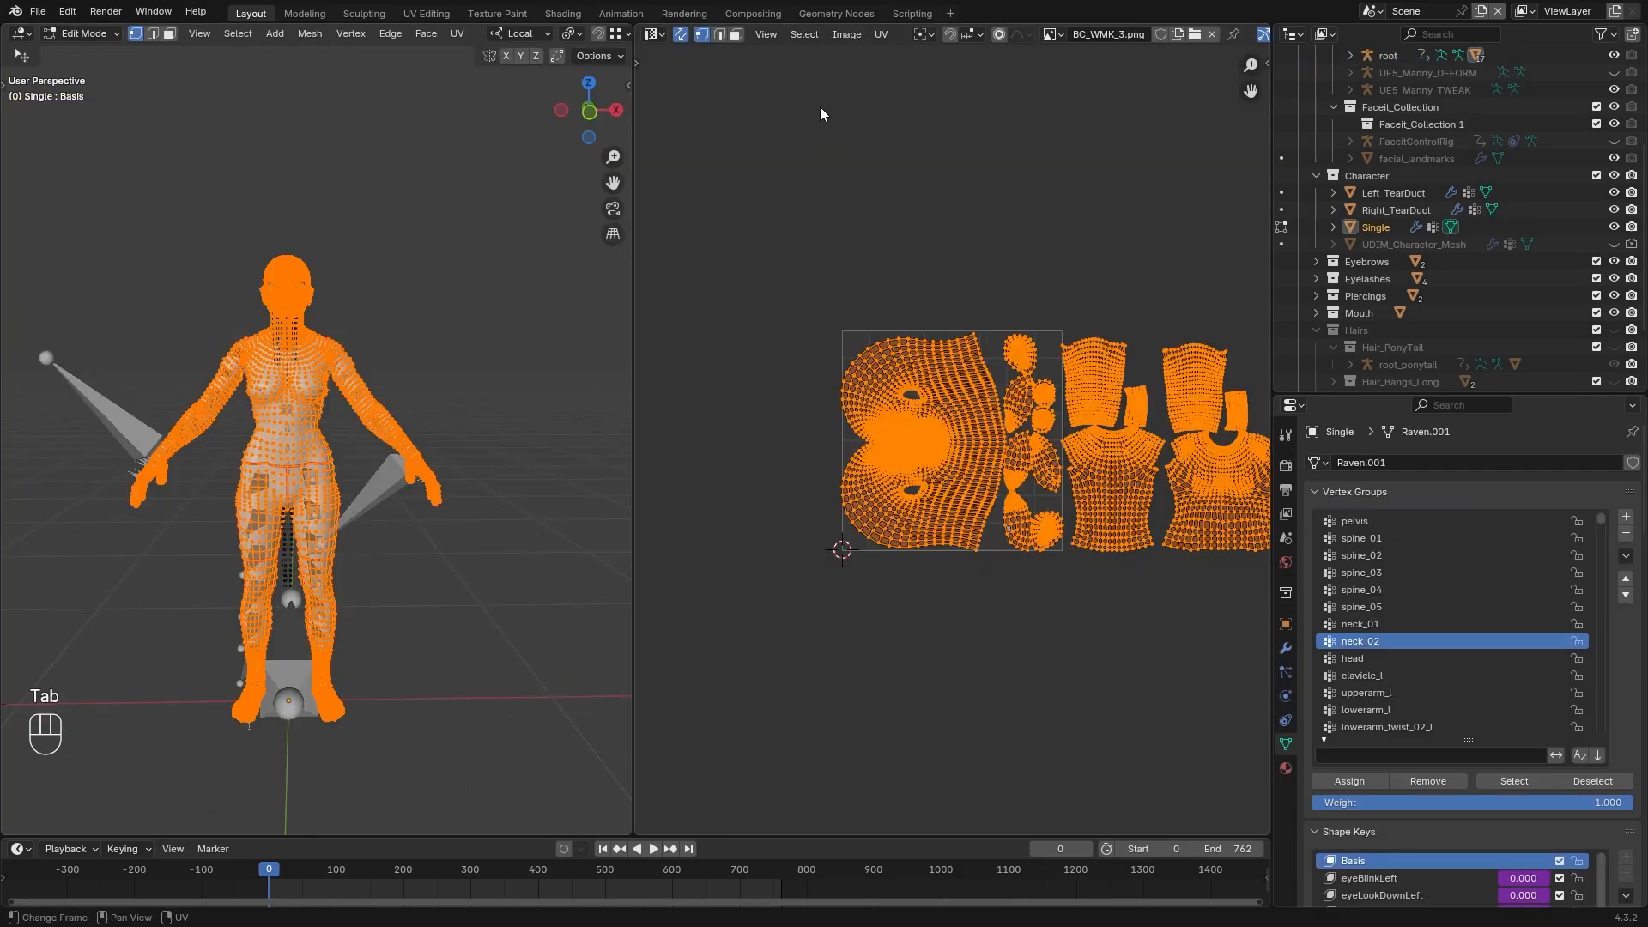
click(735, 34)
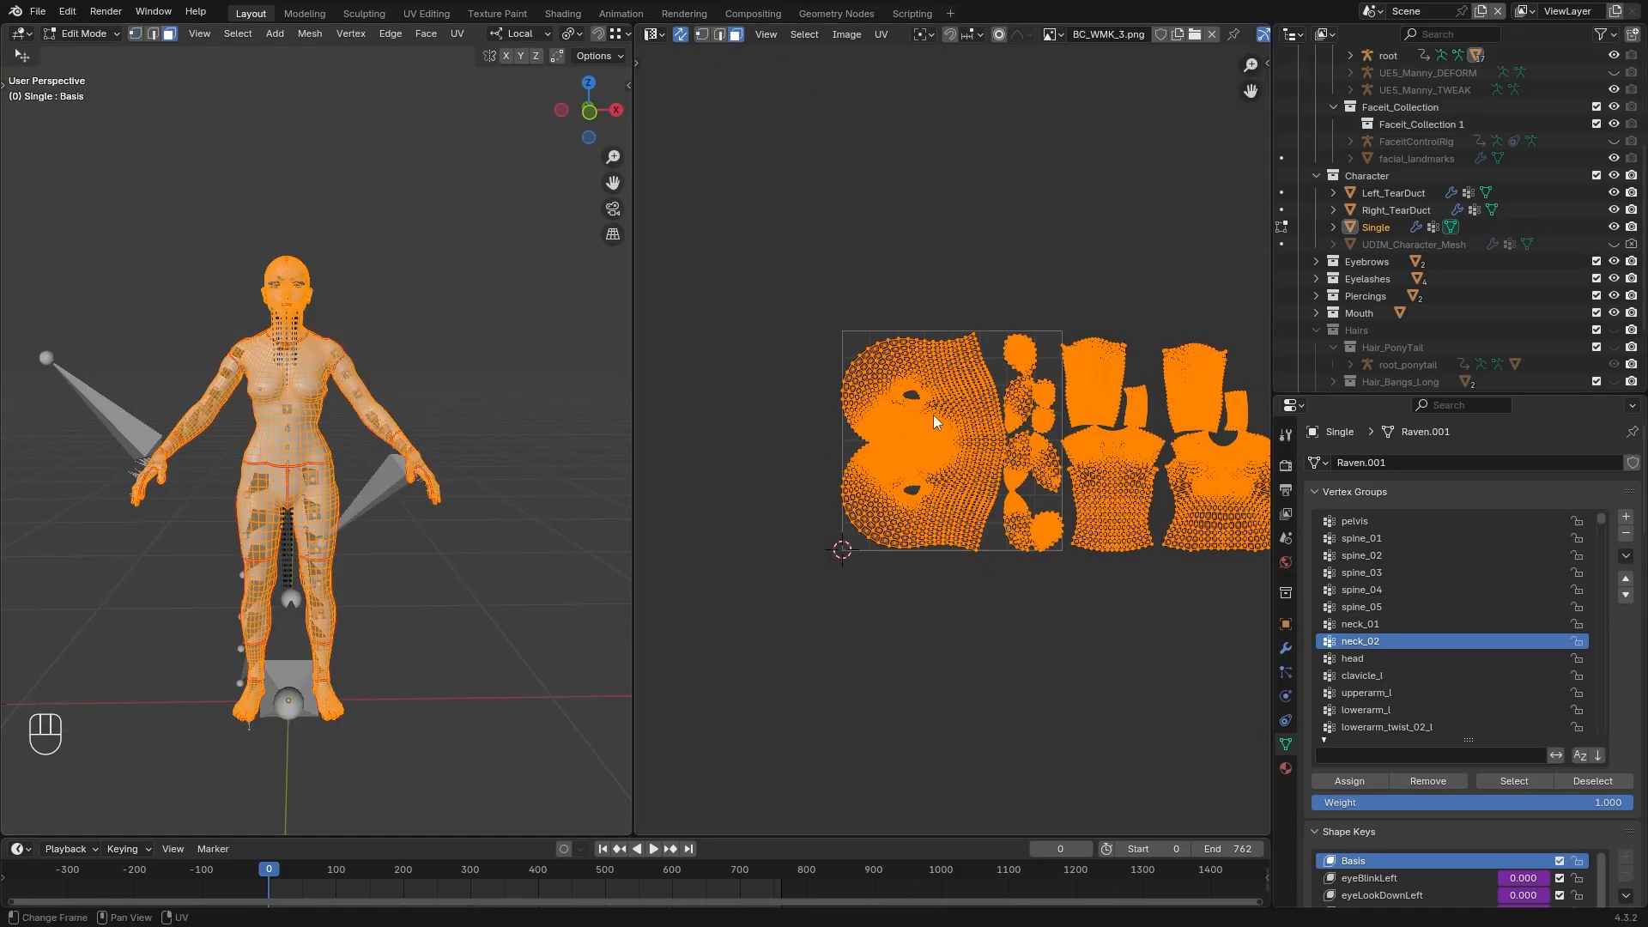
scroll(948, 446, down, 3)
scroll(949, 447, up, 4)
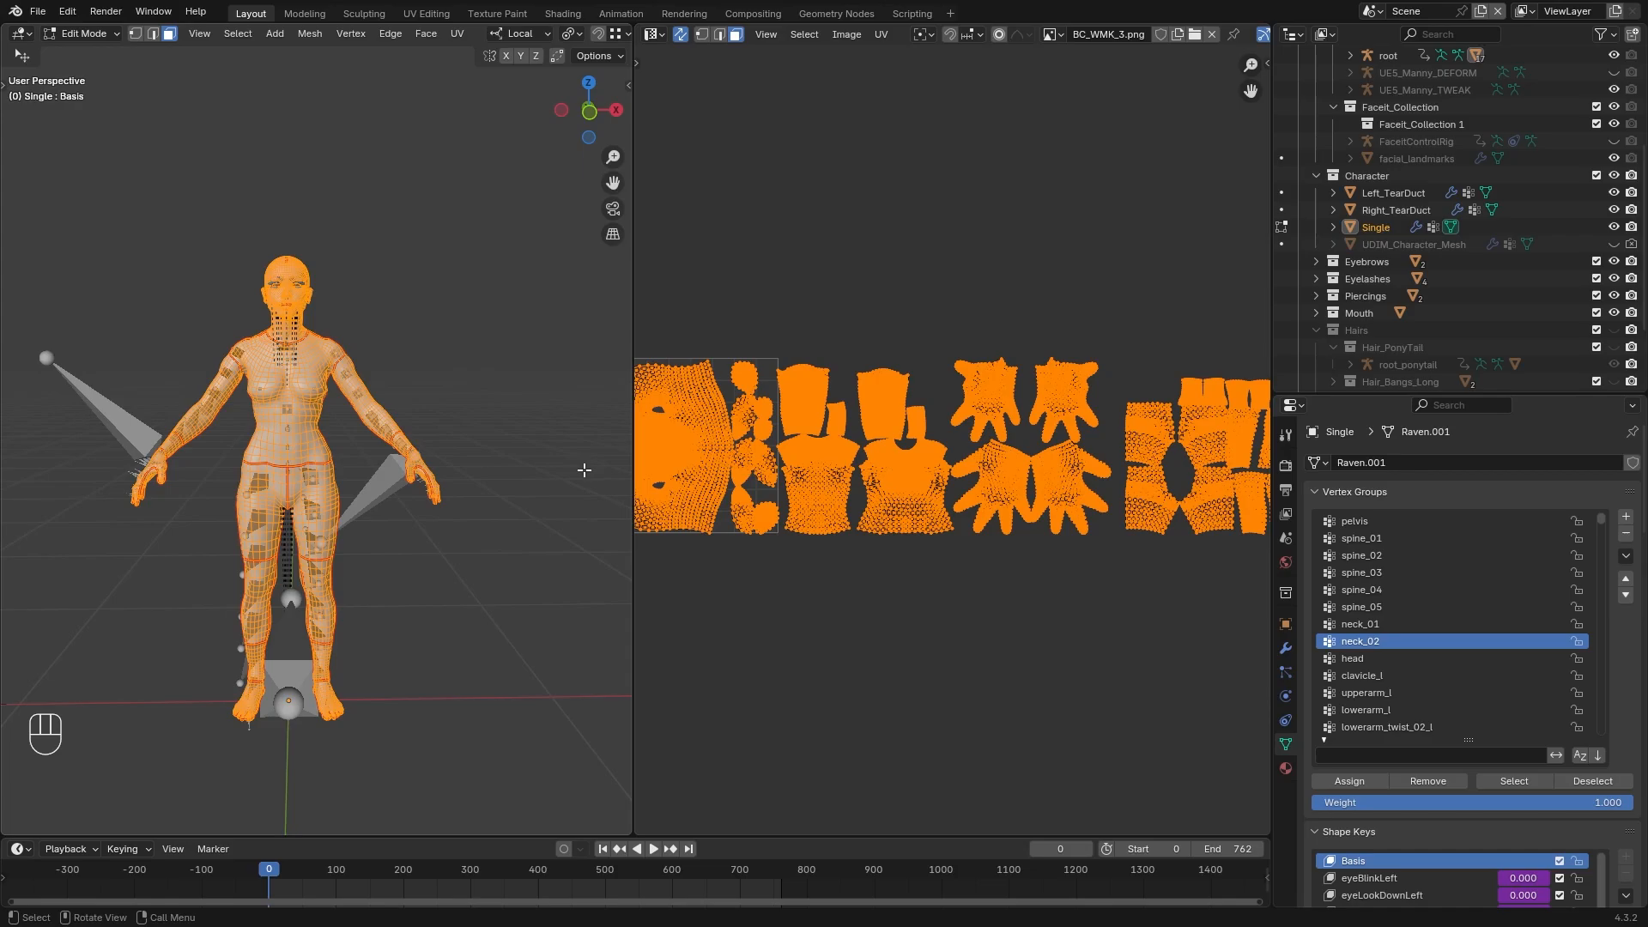
drag(631, 466, 429, 465)
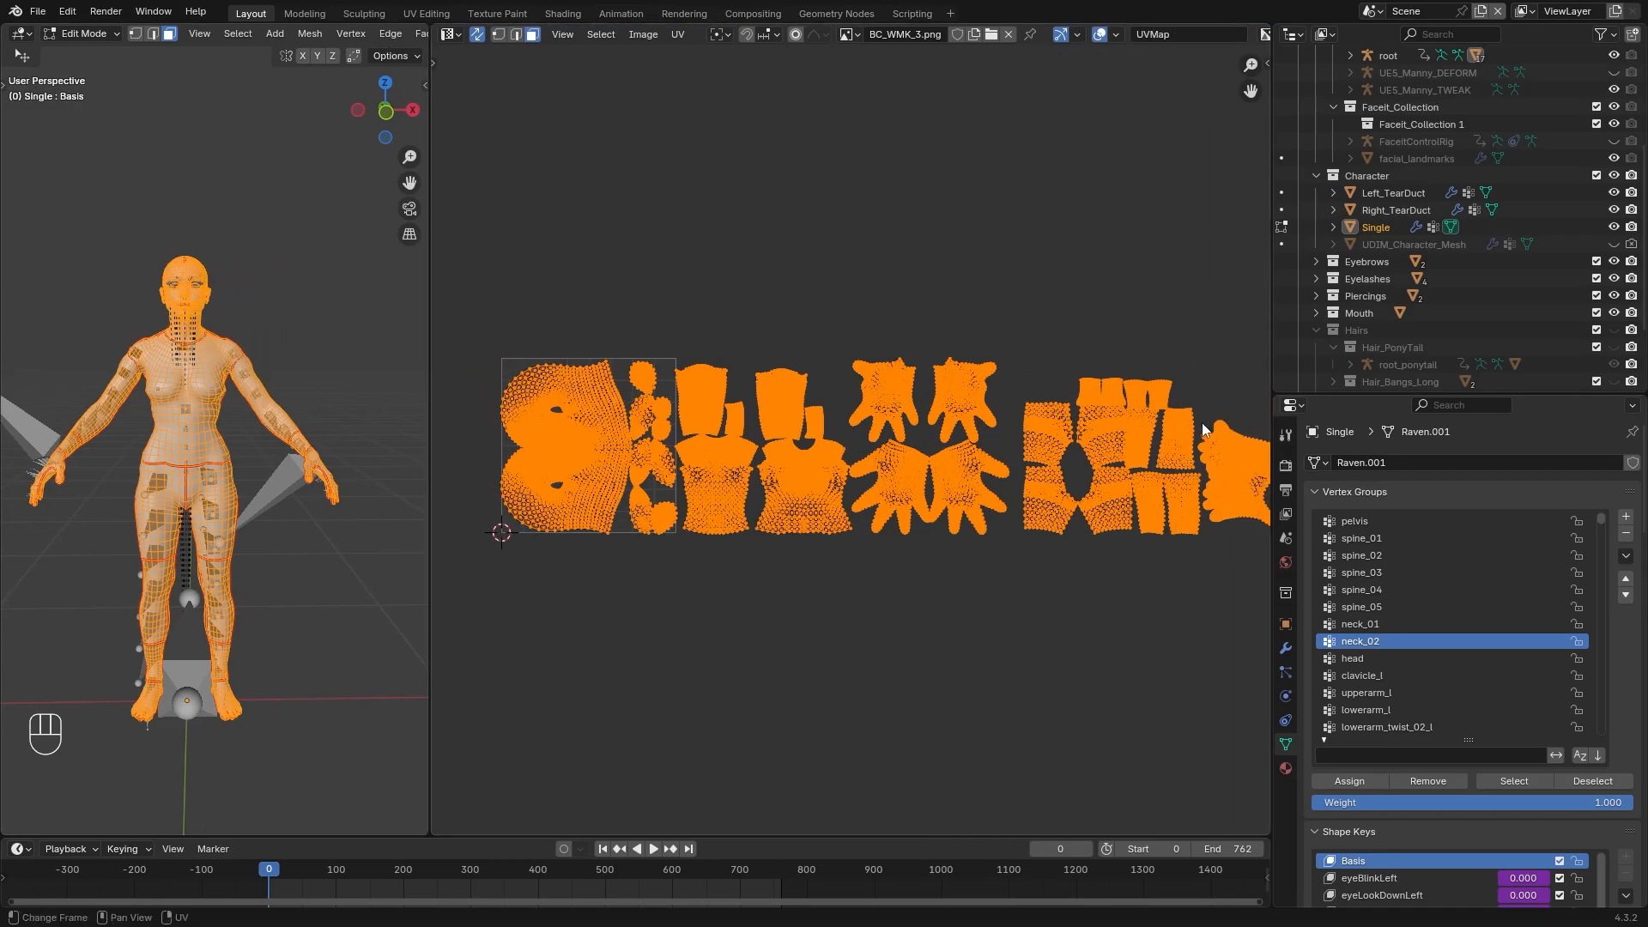
scroll(1425, 654, down, 10)
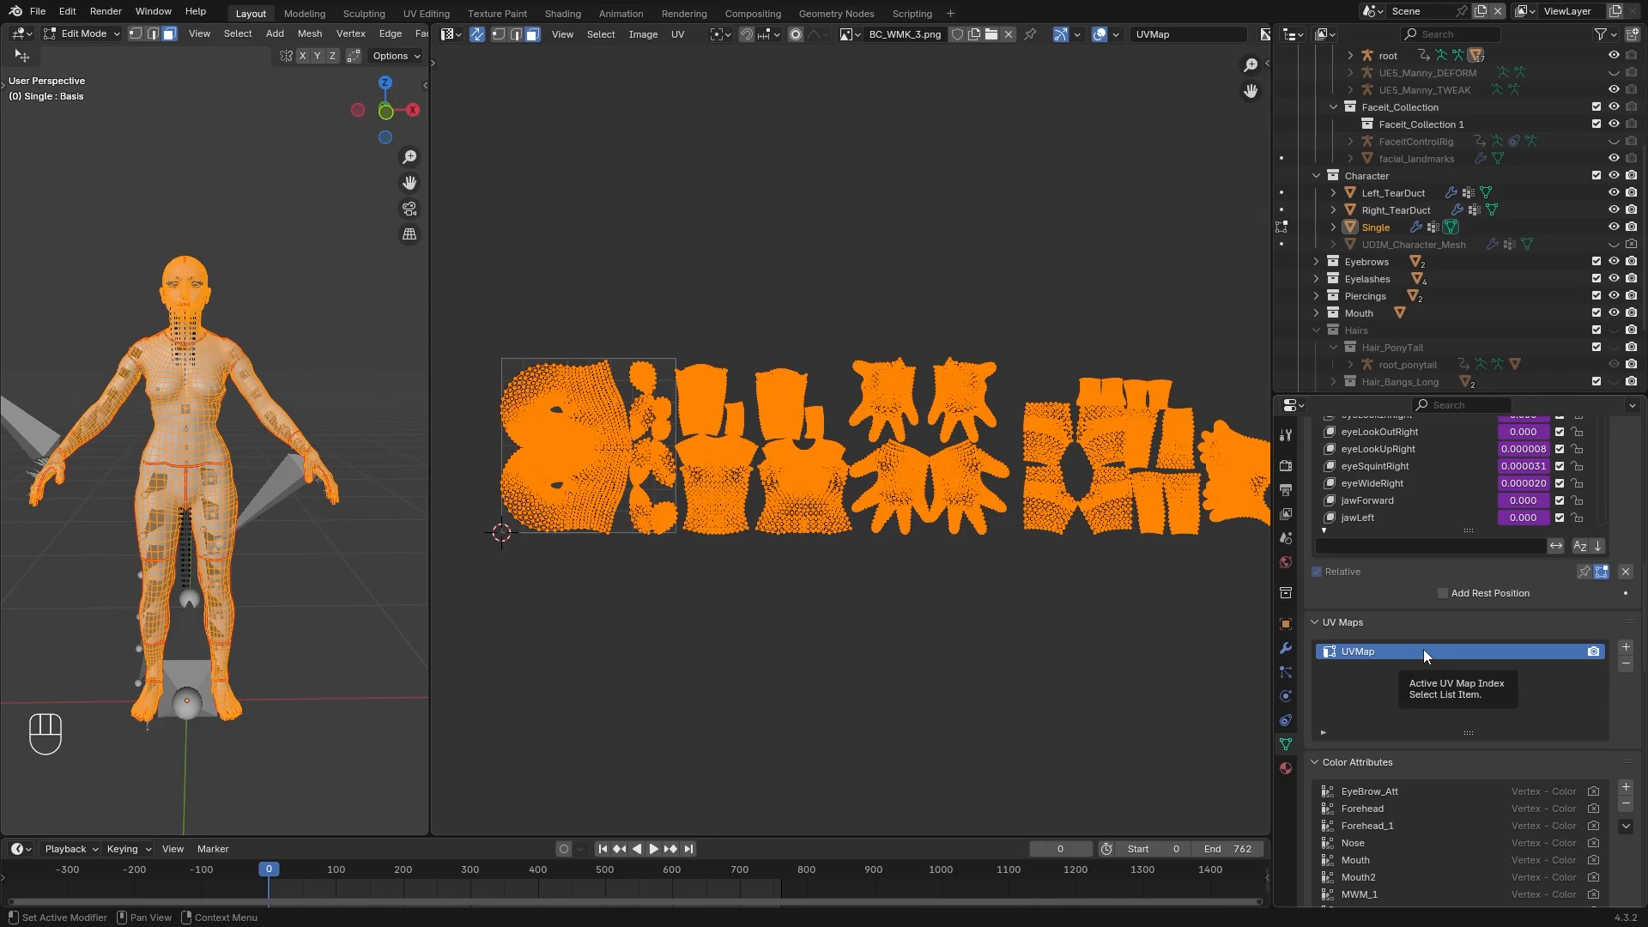
Add a second UV map to the Single mesh, check how UV maps are referenced in materials, and remove it again
click(1625, 649)
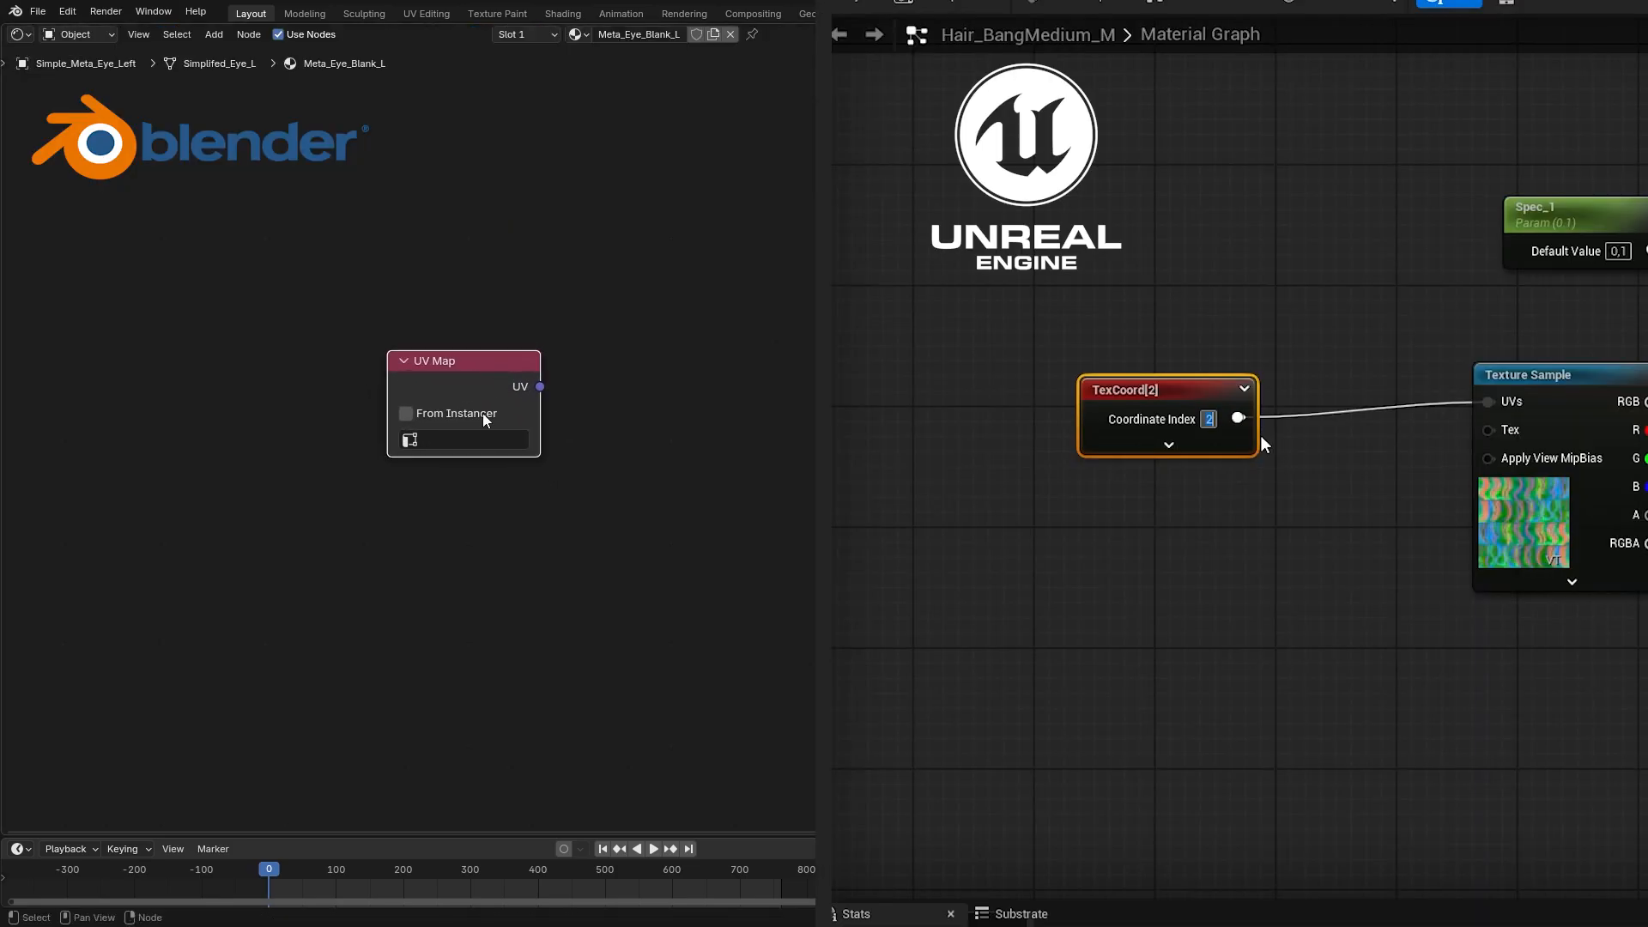
click(452, 439)
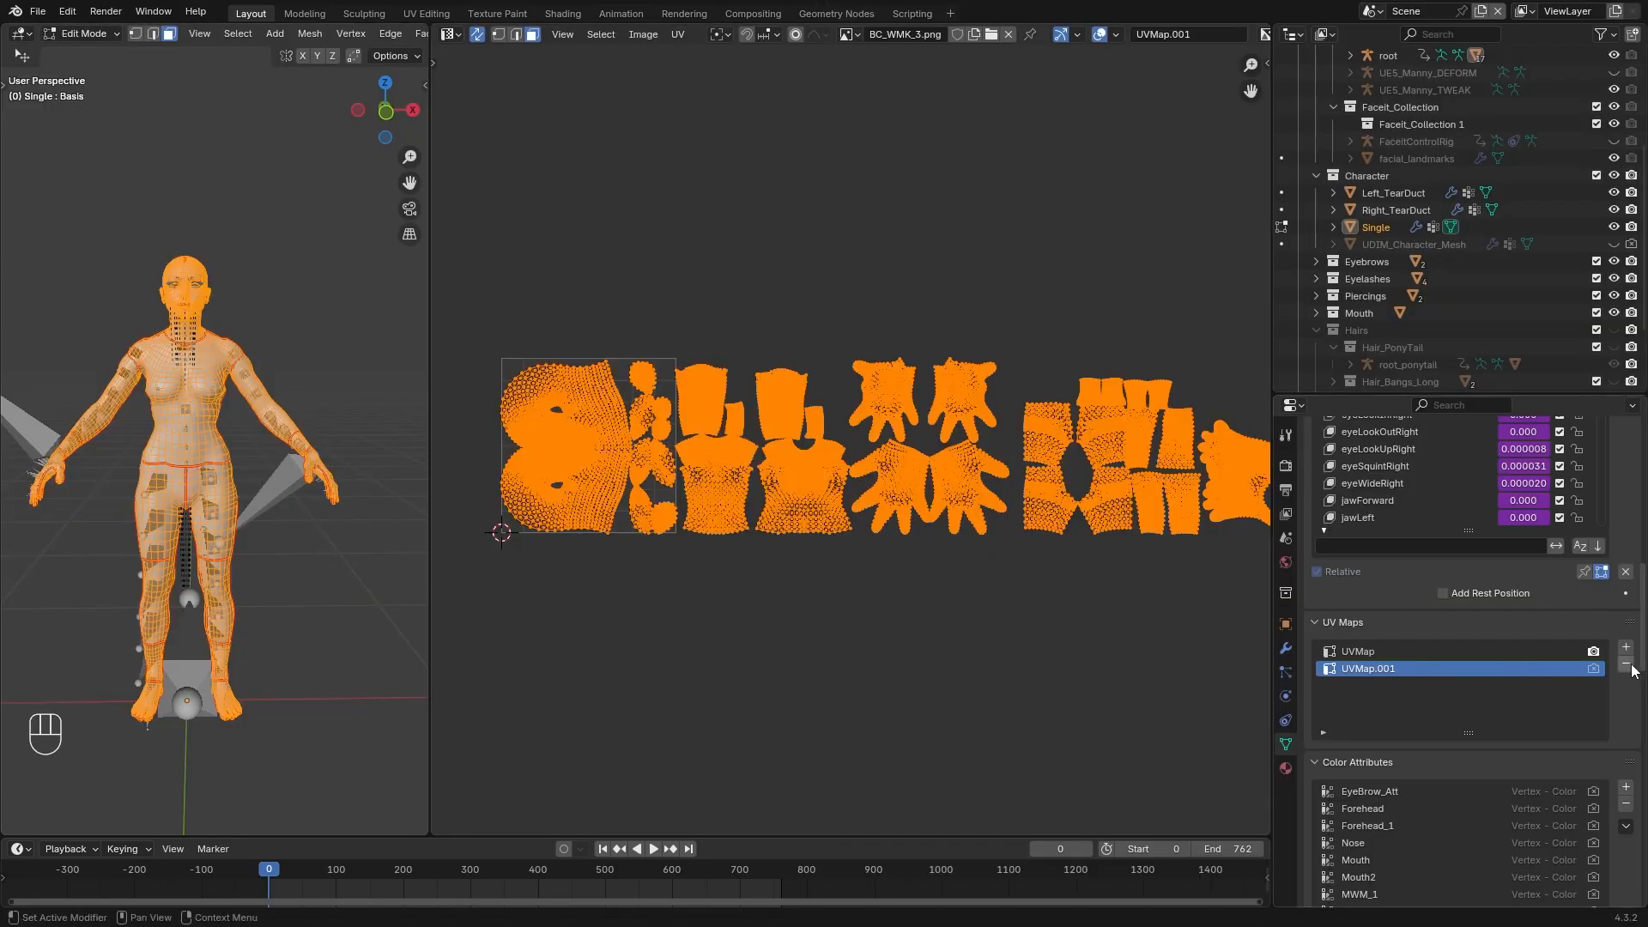
click(1626, 664)
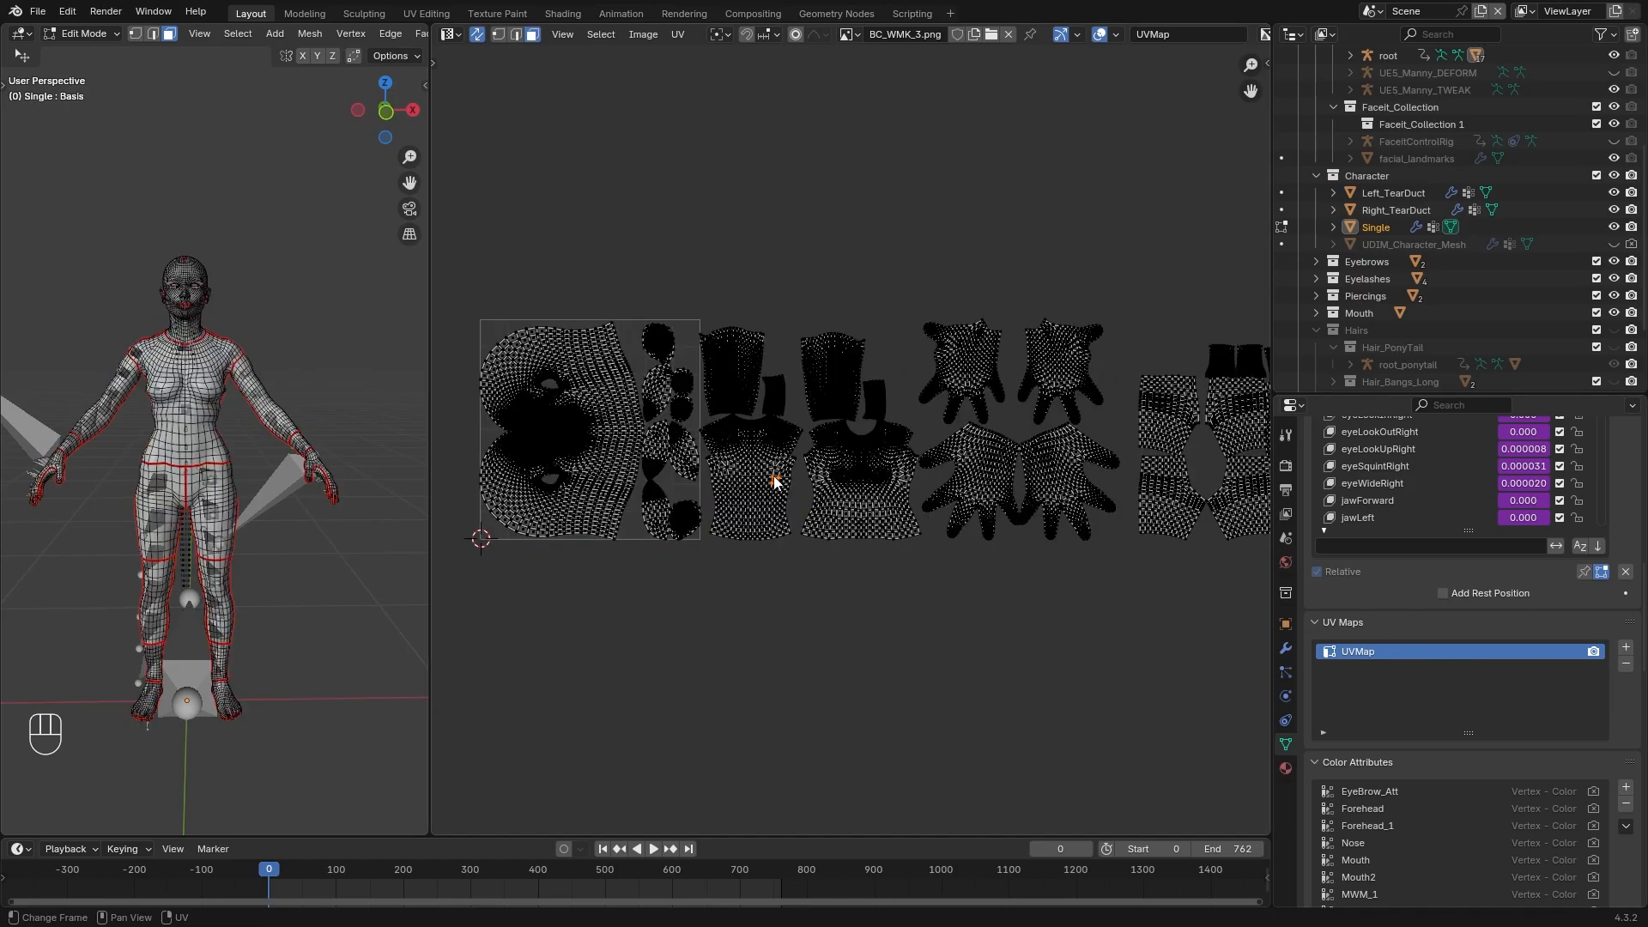
Select the linked torso and arm UV islands and move them -1 along X into the first tile
key(l)
key(l)
key(l)
key(l)
key(l)
key(l)
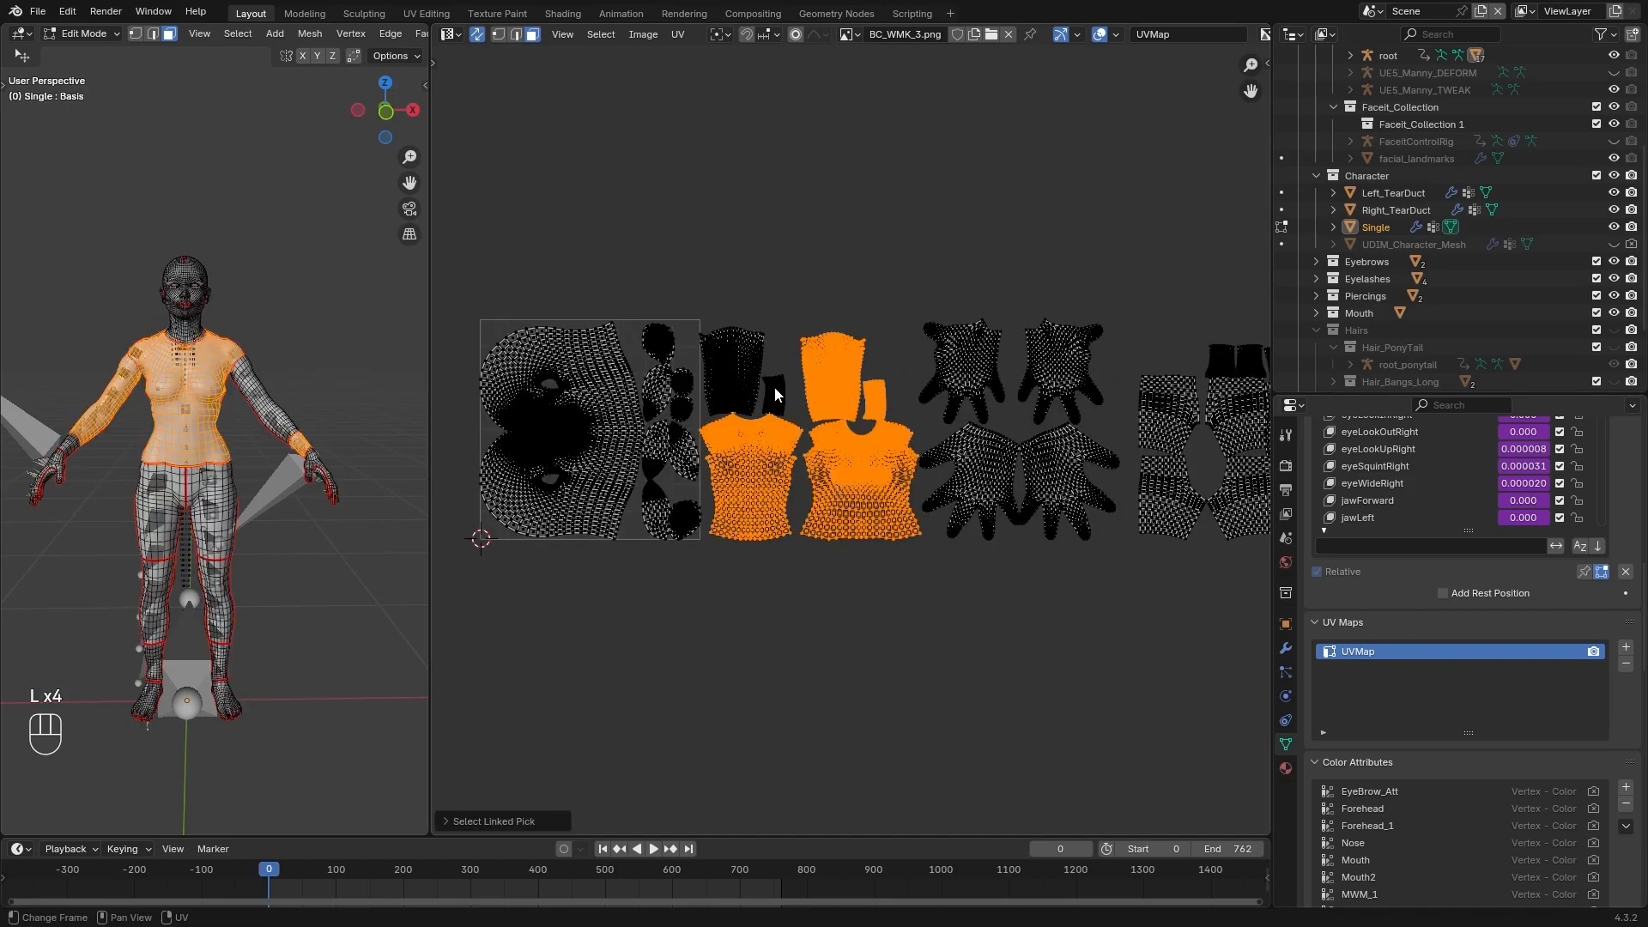
key(g)
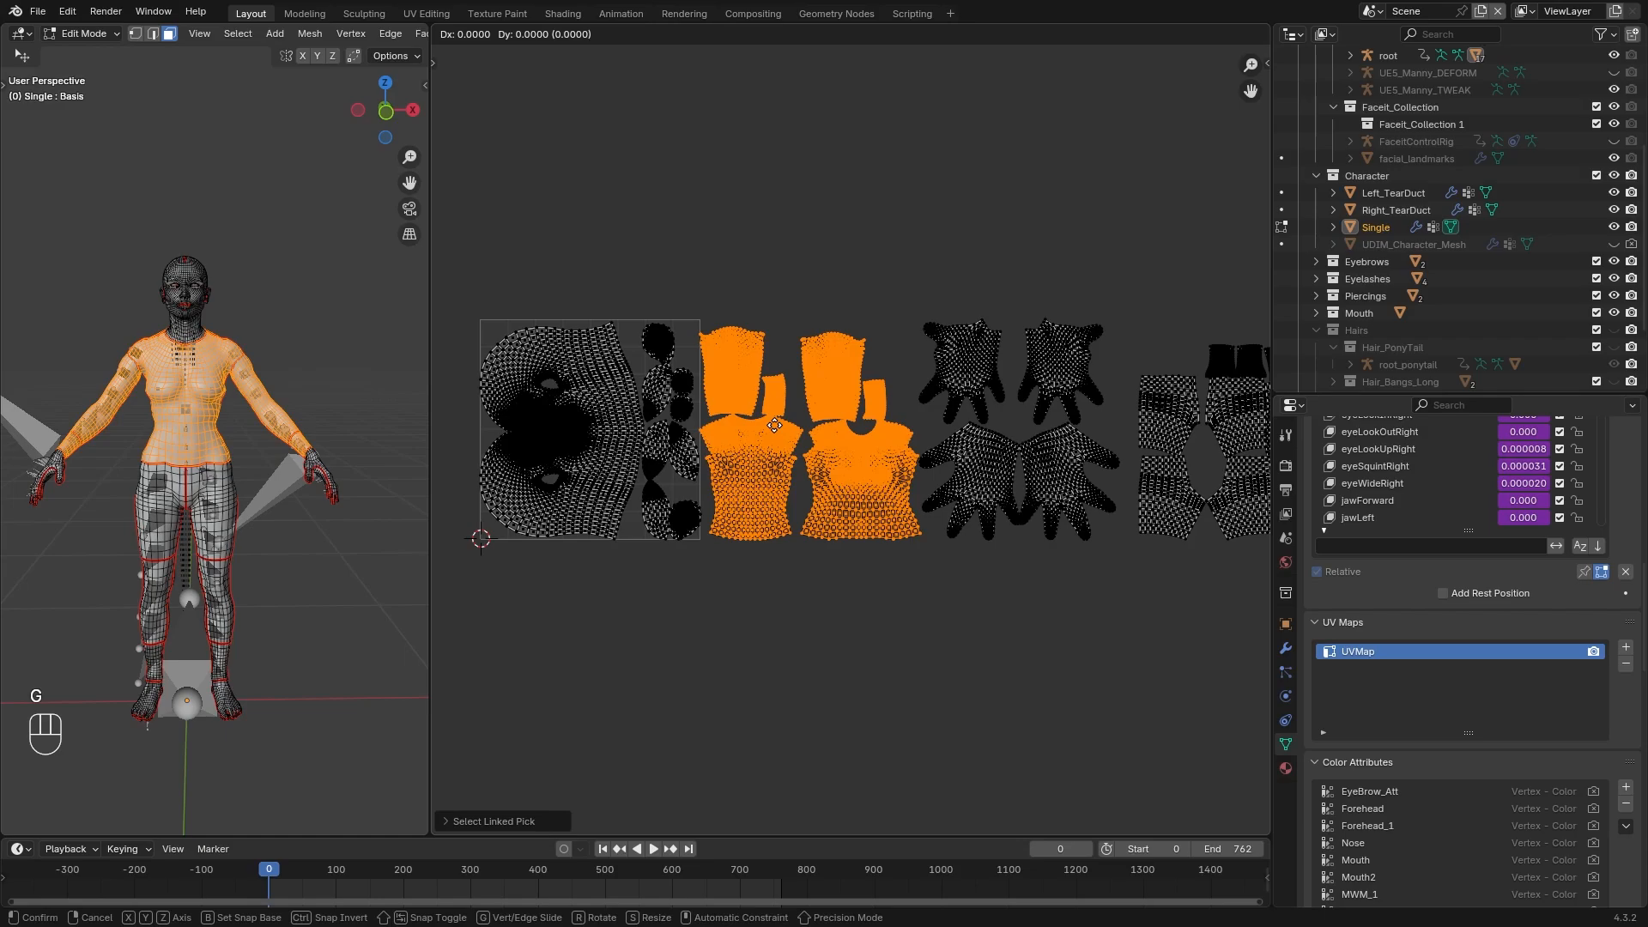
key(x)
key(KP_Subtract)
key(KP_1)
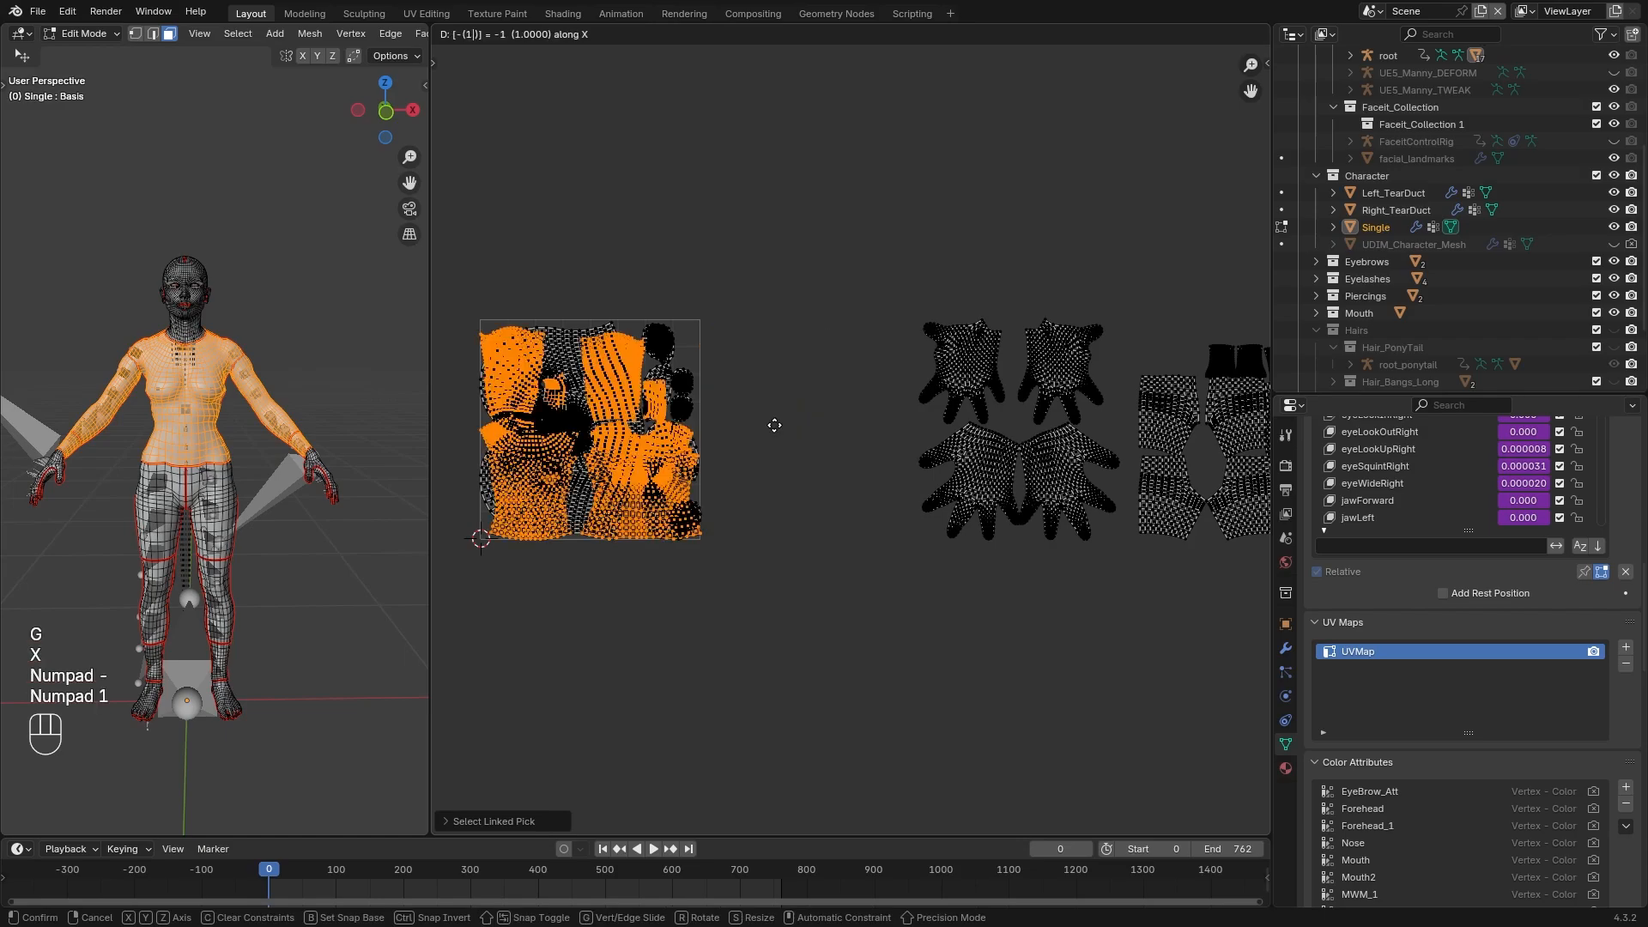
key(KP_Enter)
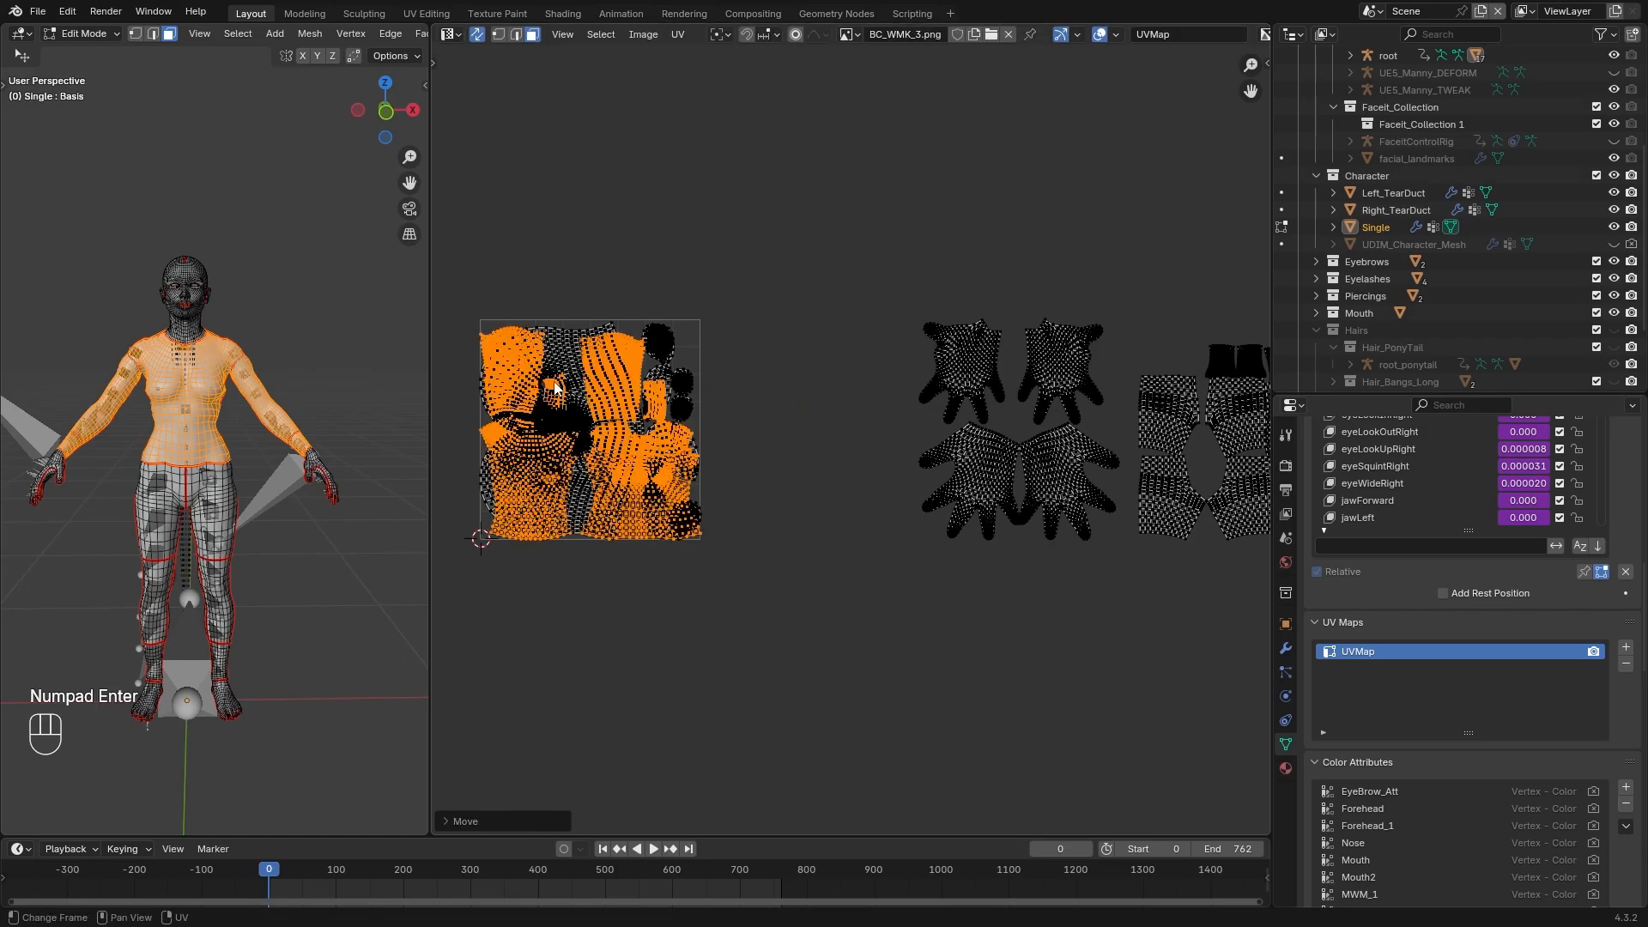
Select the linked hand UV islands and move them -2 along X into the first tile
key(l)
key(l)
key(l)
key(l)
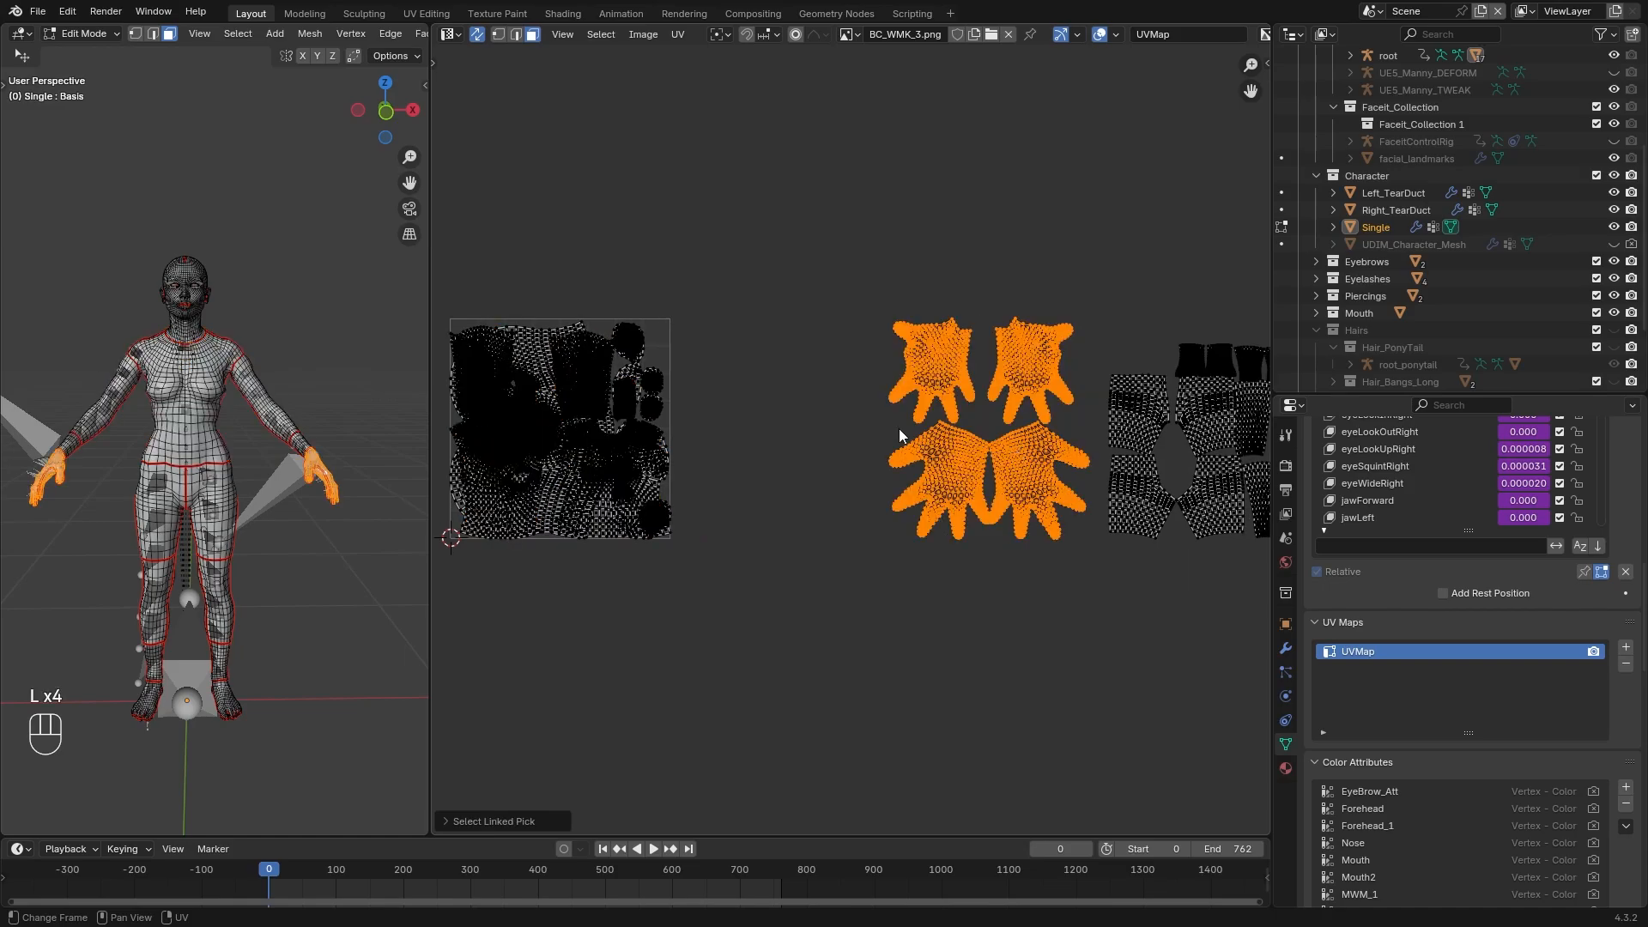
key(g)
key(x)
key(KP_Subtract)
key(KP_2)
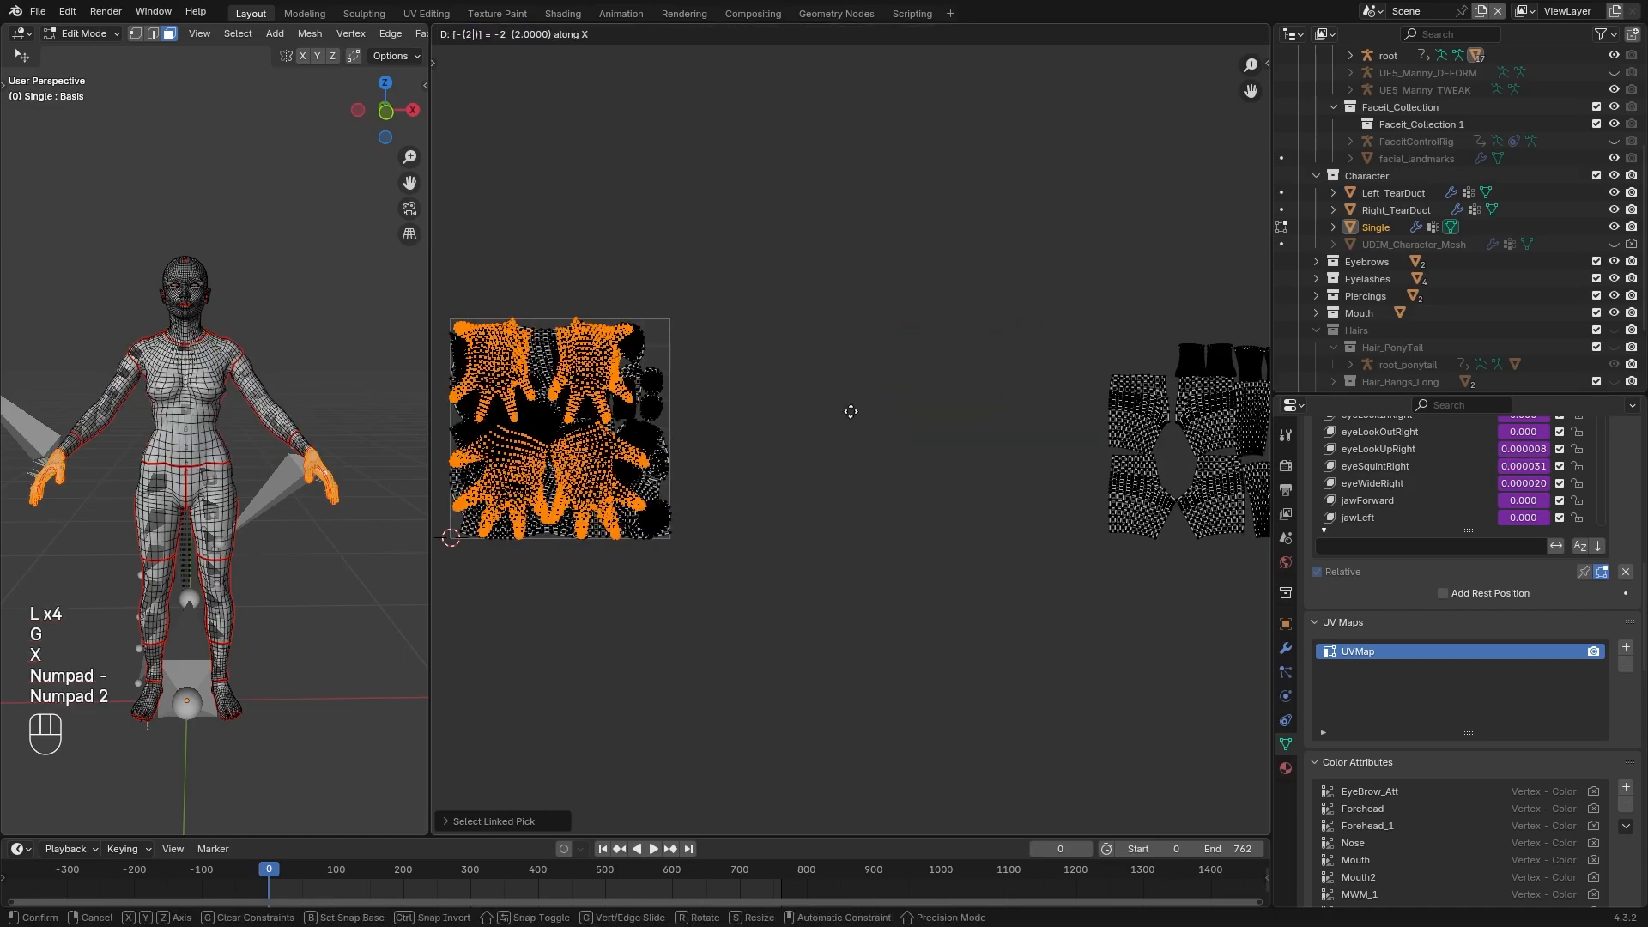
key(KP_Enter)
Move the selected lower-body UV islands -3 along X into the first tile
key(g)
key(x)
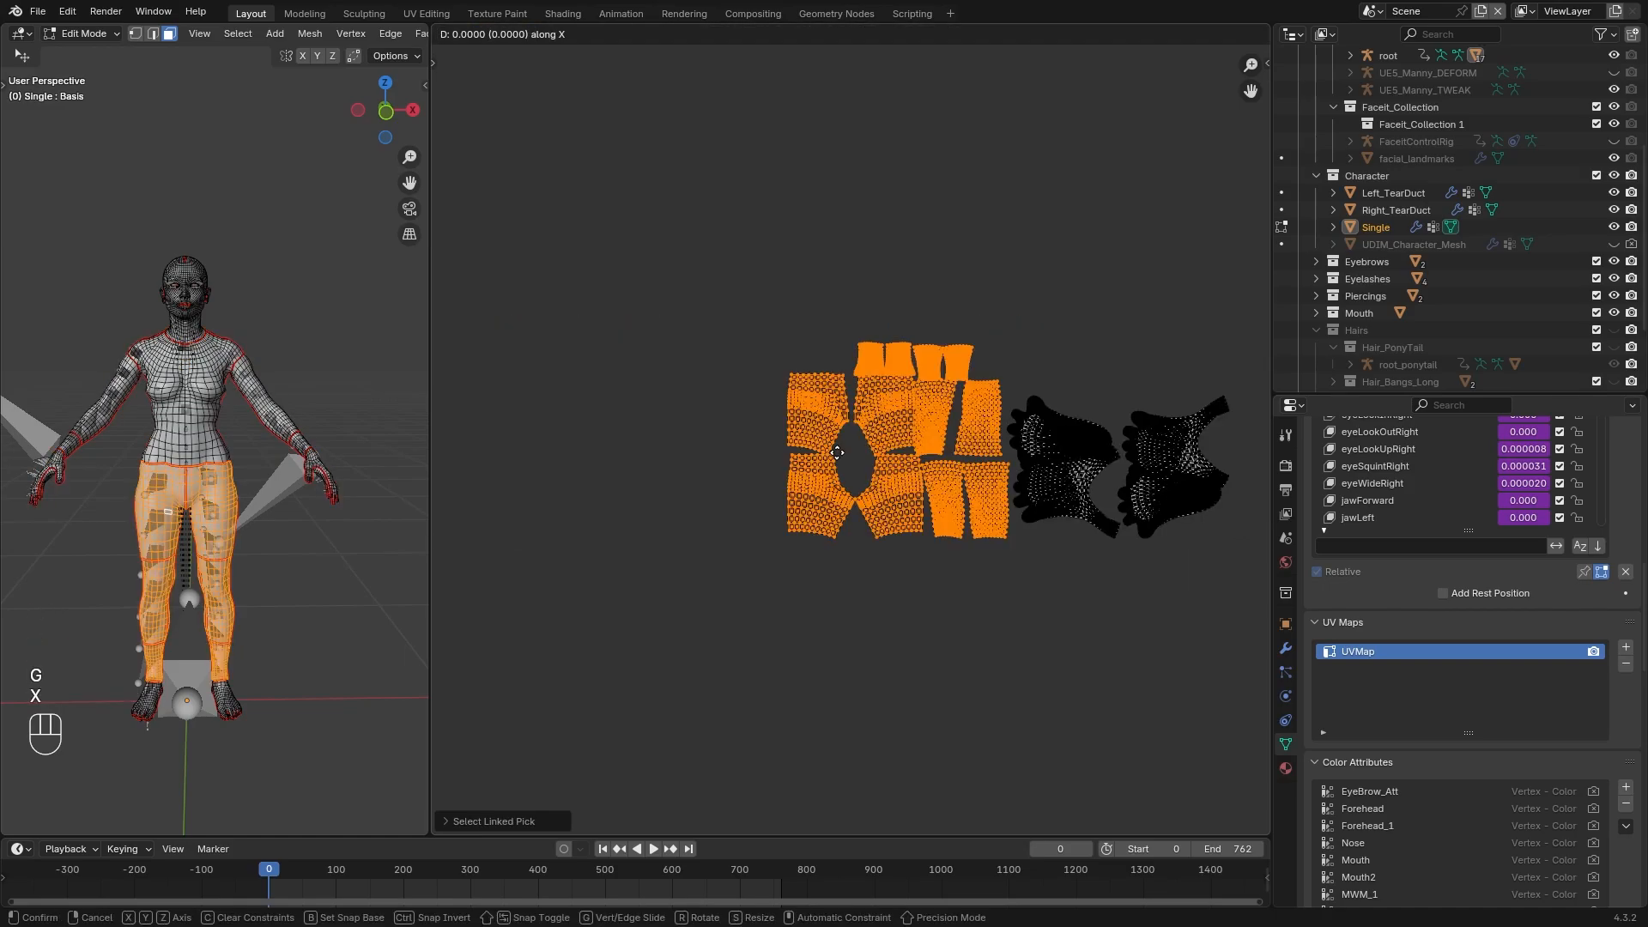
key(KP_Subtract)
key(KP_3)
key(KP_Enter)
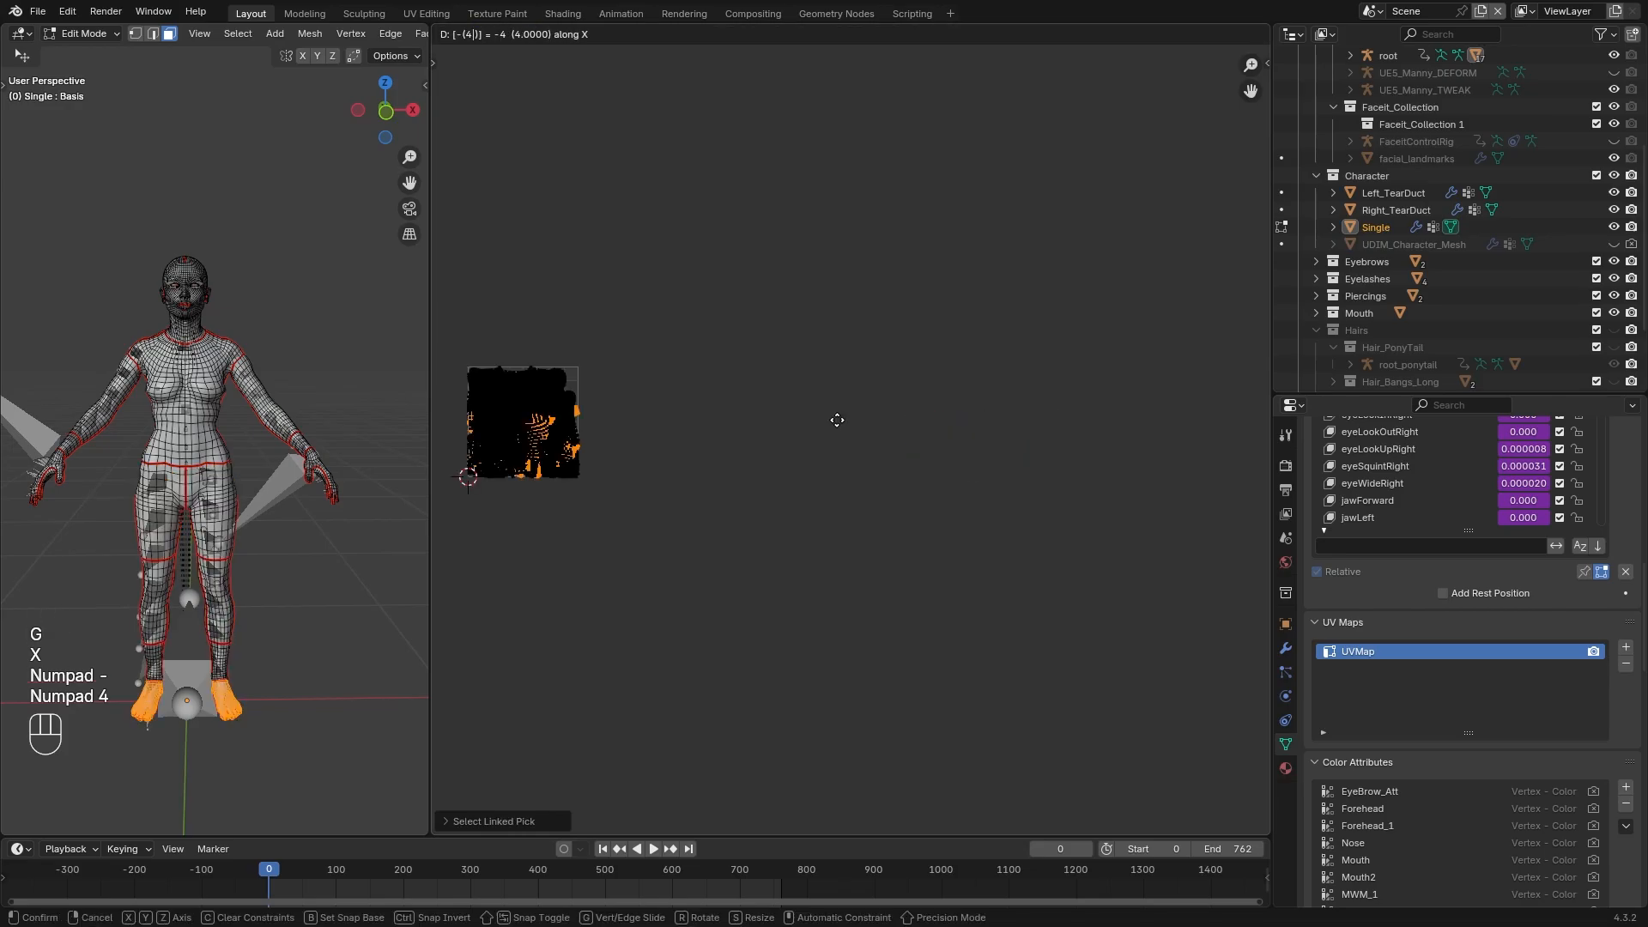
key(KP_Enter)
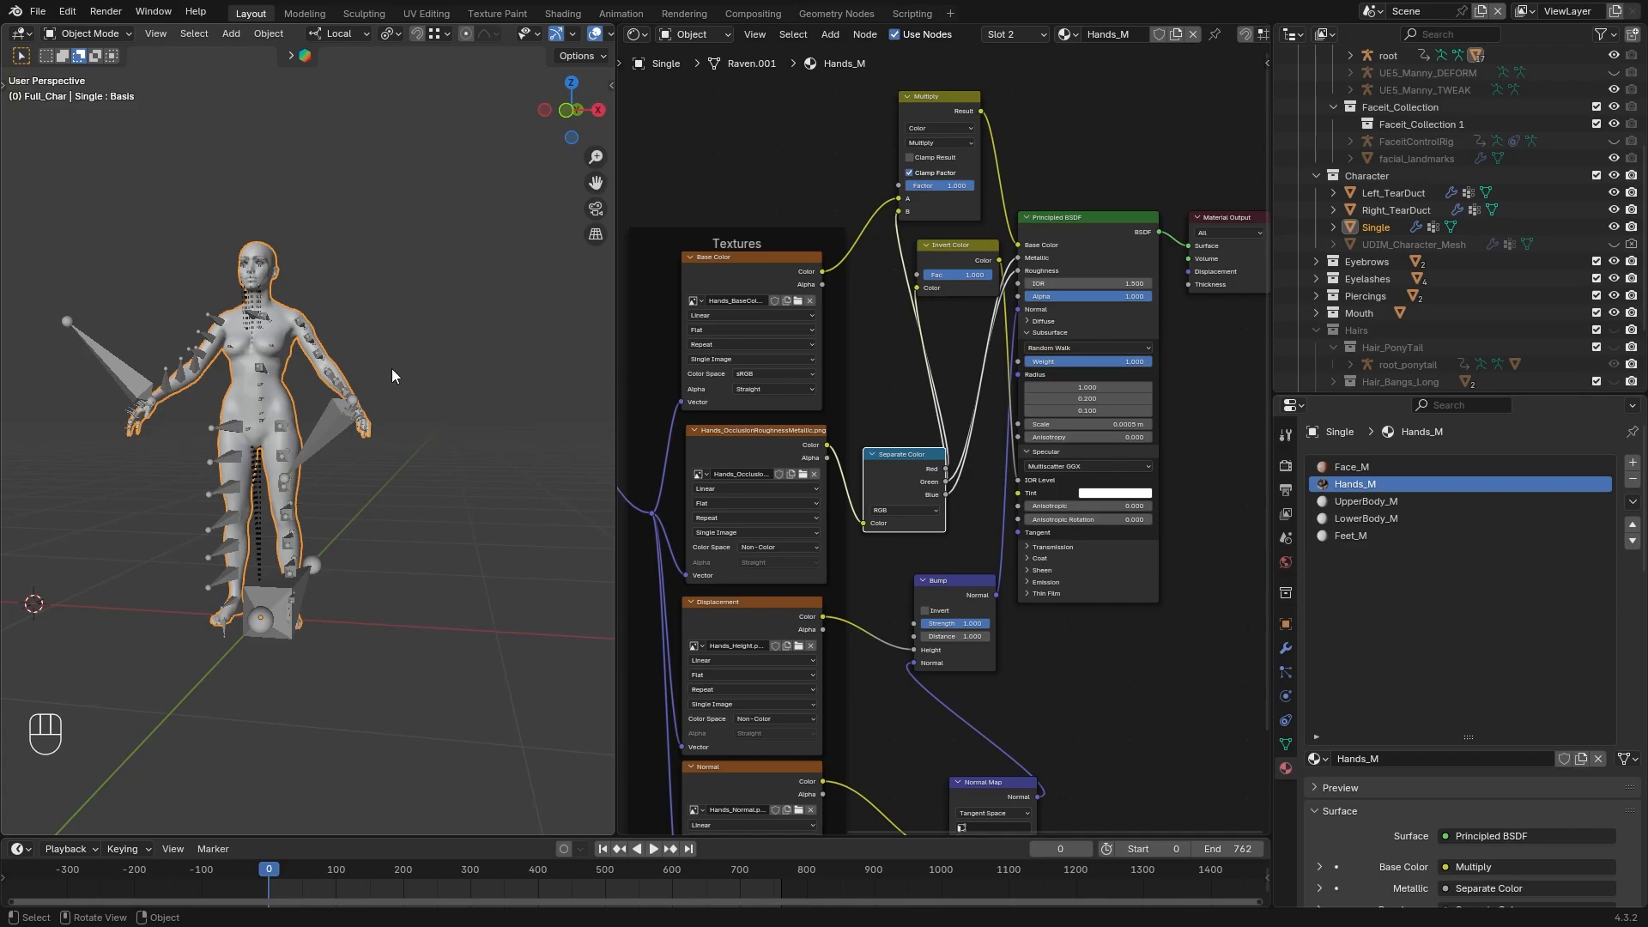
Select the faces of both hands in Edit Mode and assign the Hands_M material to them
key(Tab)
key(l)
key(l)
key(l)
key(l)
key(l)
key(l)
key(l)
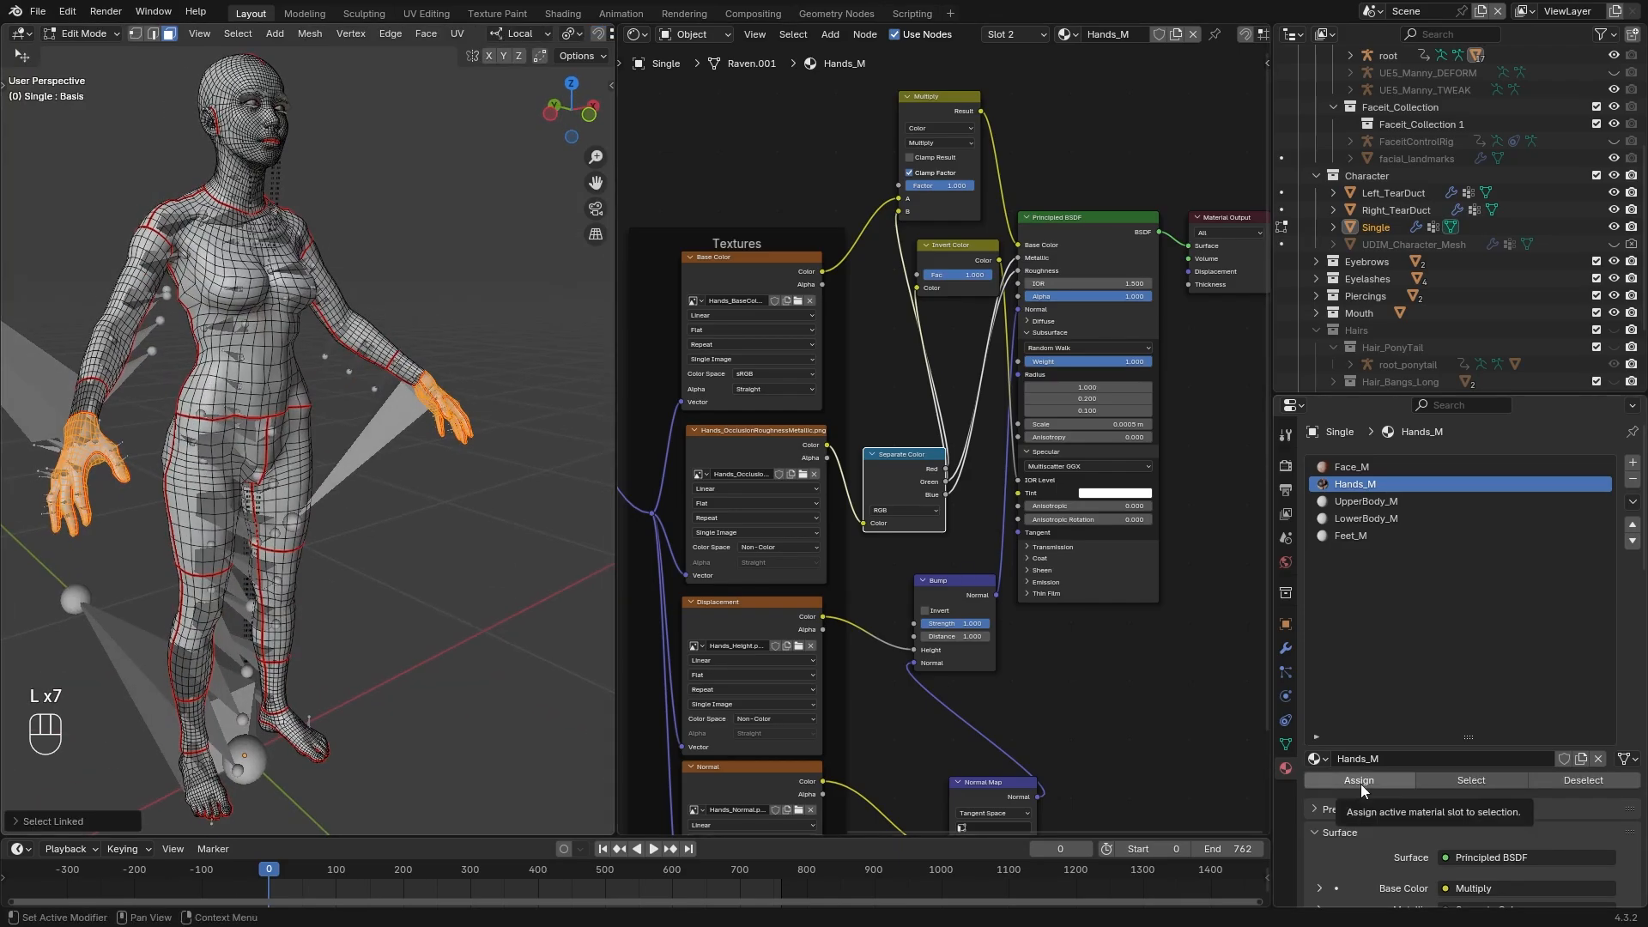
click(1360, 781)
Separate the head and the remaining body regions of the Single mesh into their own objects by selection
key(p)
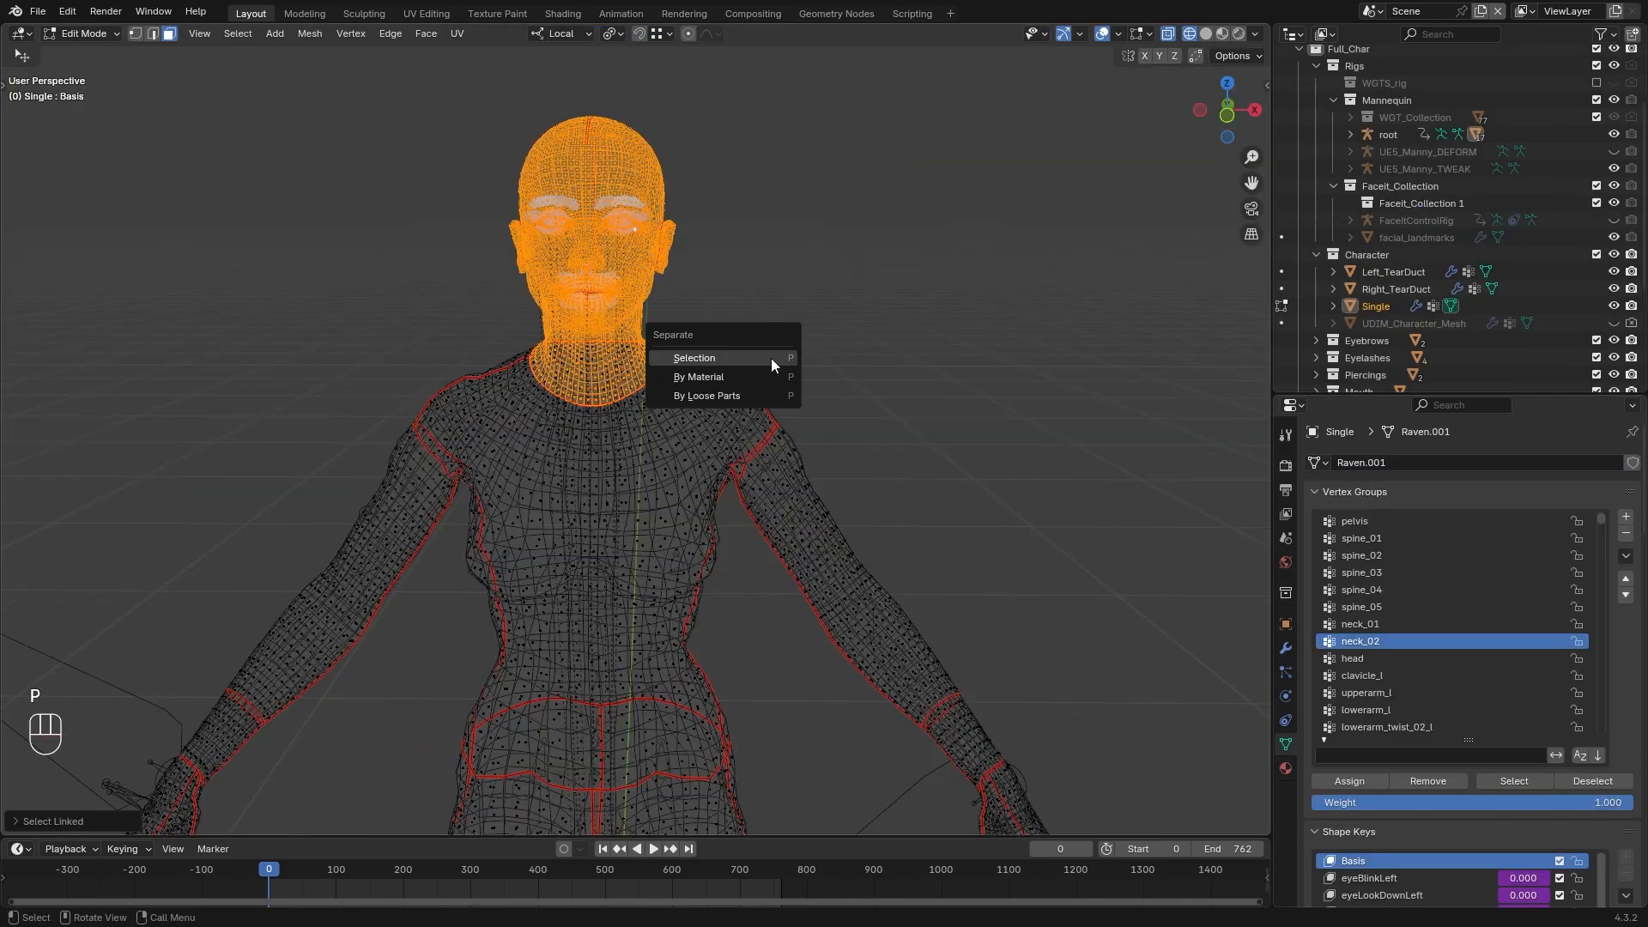
click(771, 358)
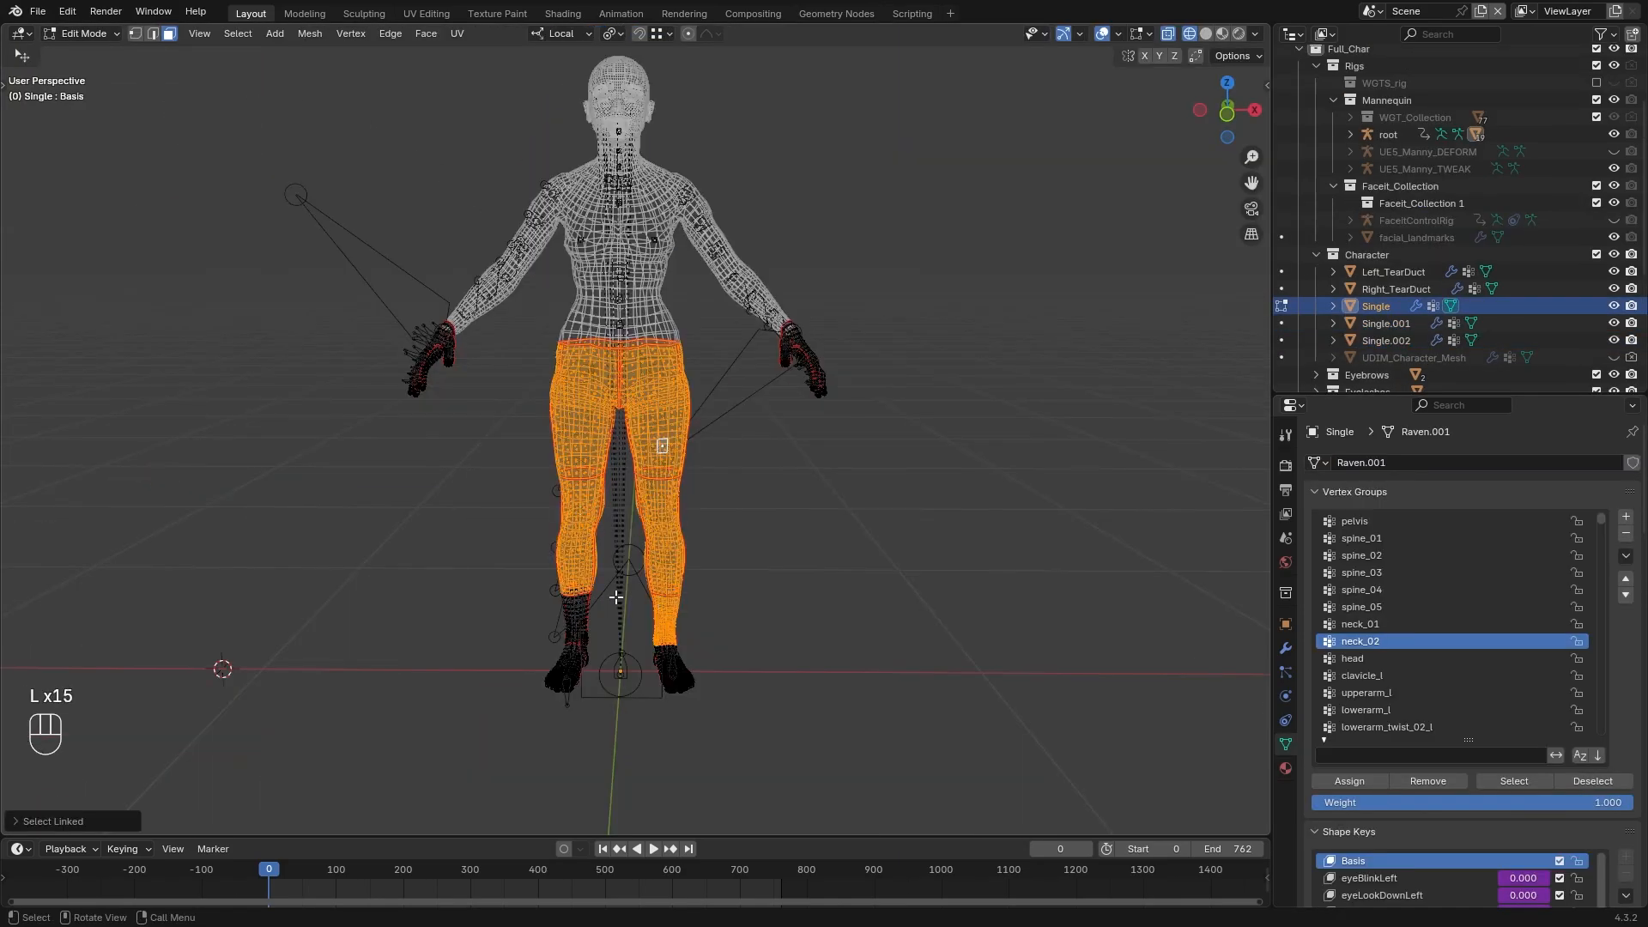
key(l)
key(l)
key(l)
key(p)
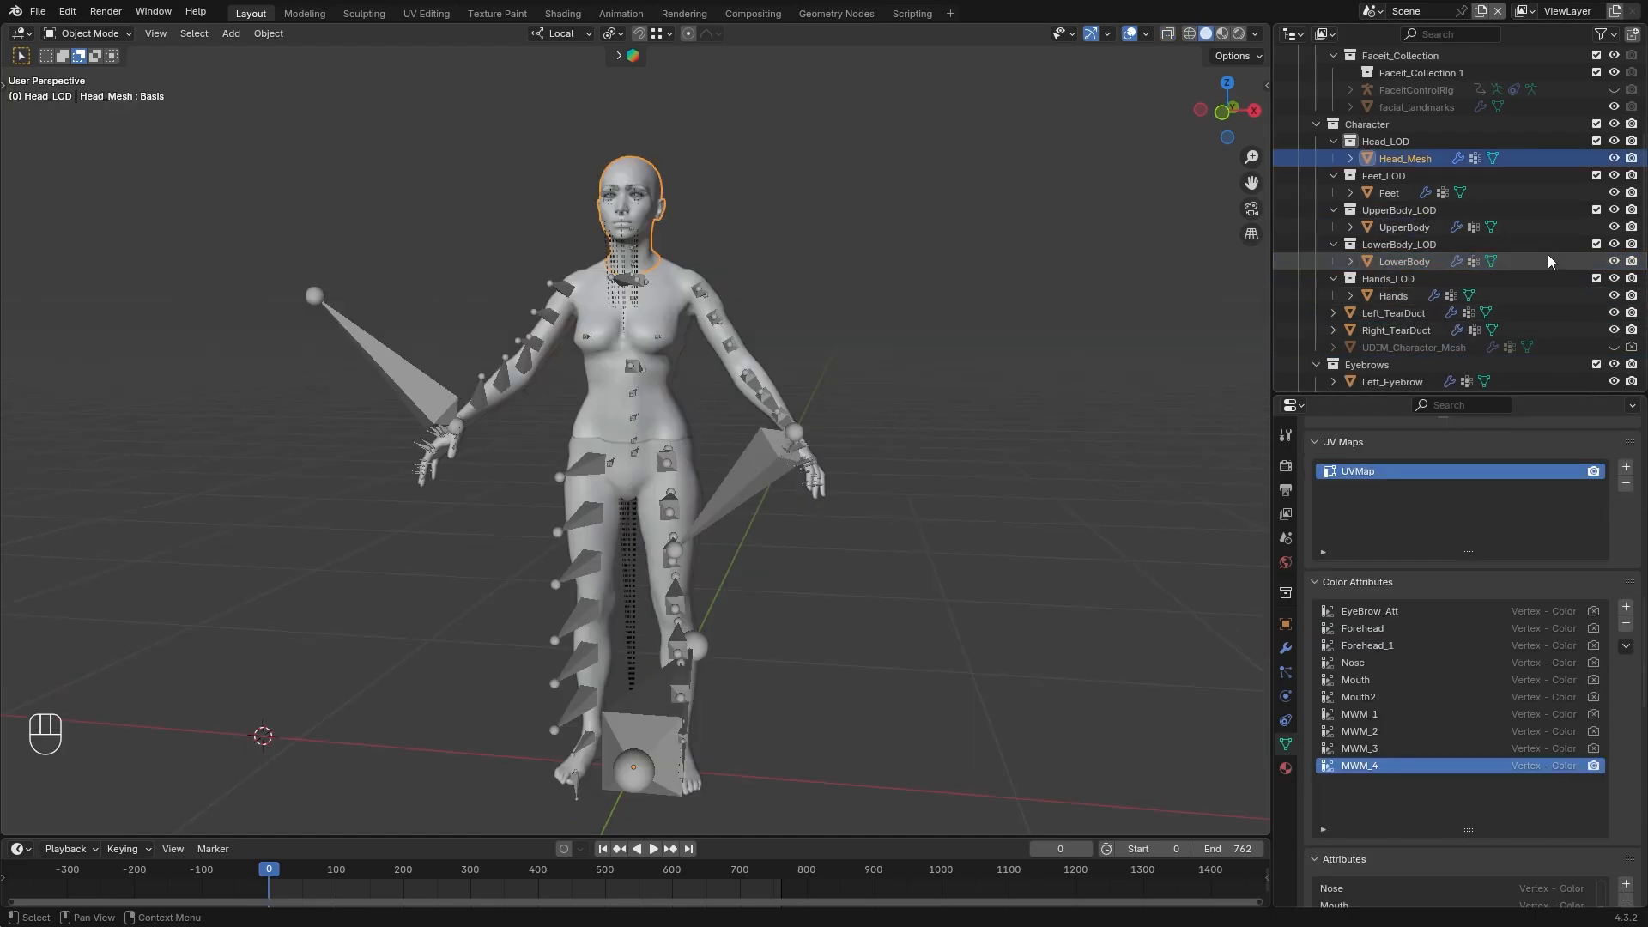
Remove the MWM_4 and MWM_3 color attributes from Head_Mesh
click(1626, 624)
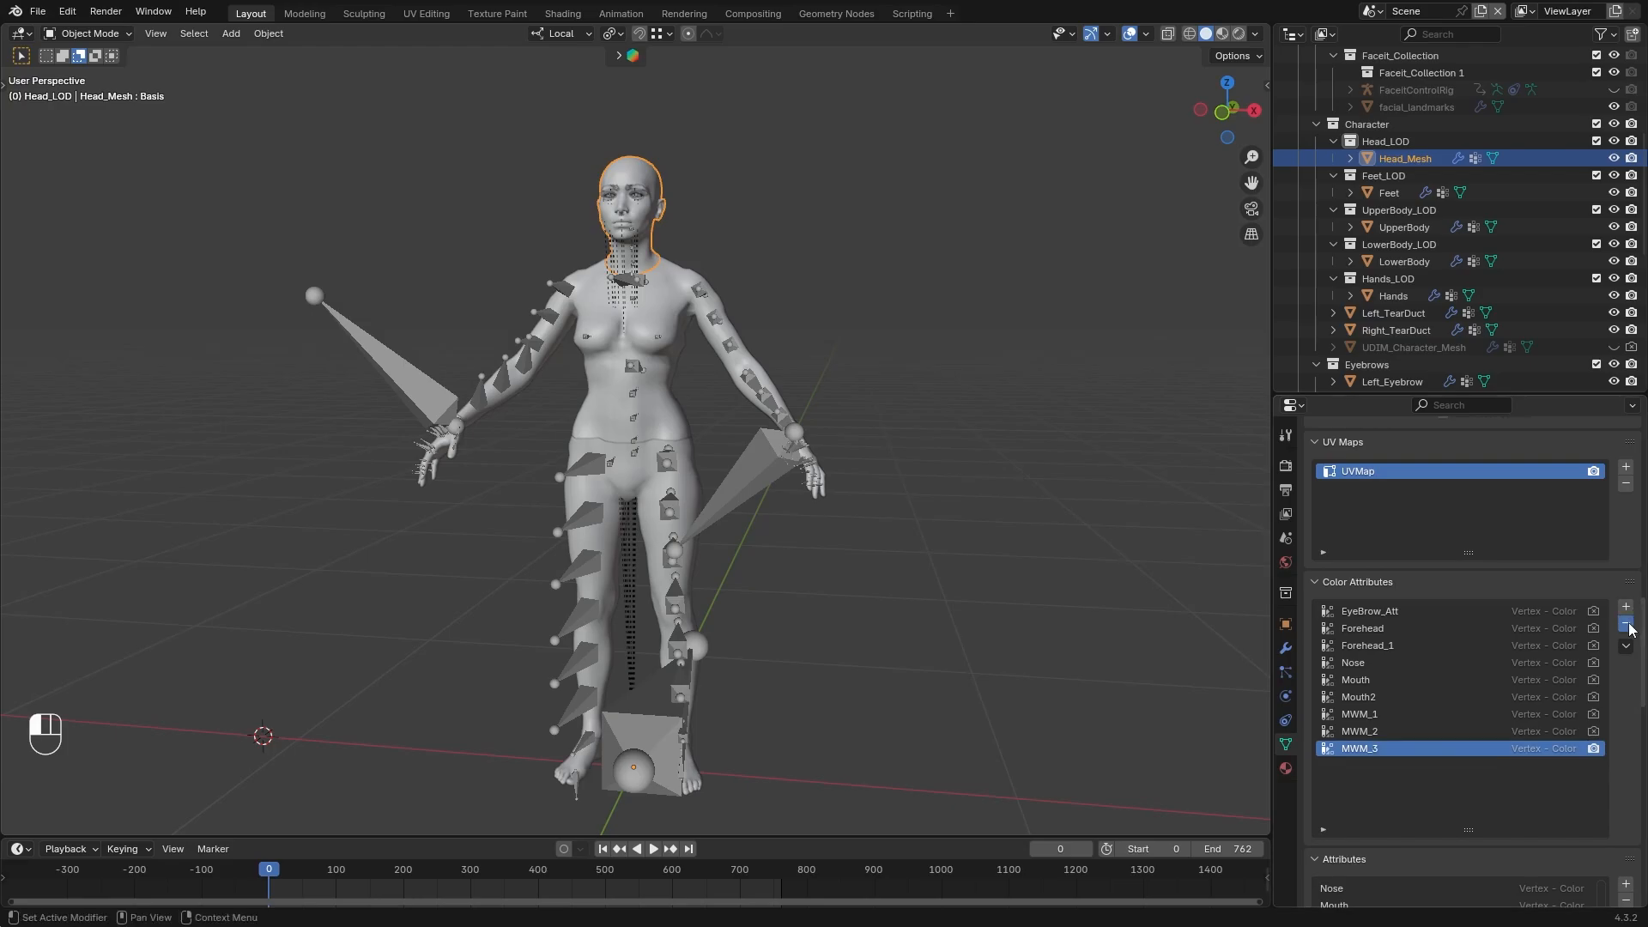
click(1626, 624)
click(1626, 624)
click(1626, 624)
click(1626, 624)
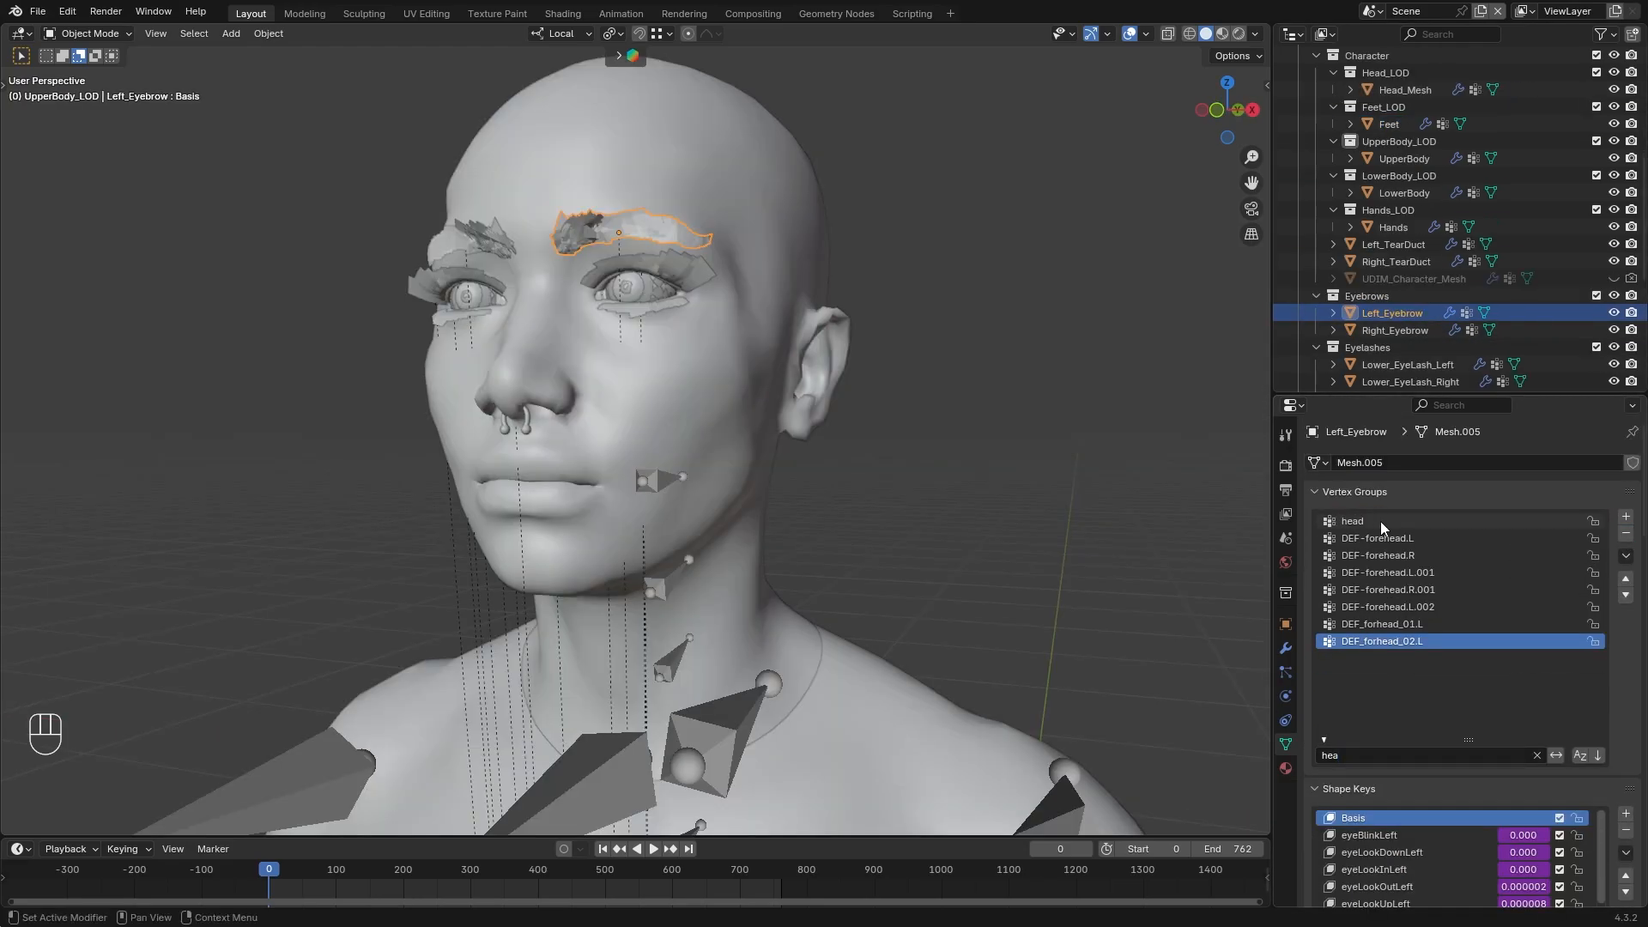
In Weight Paint mode, fill the head vertex group of Left_Eyebrow and Right_Eyebrow with a weight of 1.000
click(1382, 521)
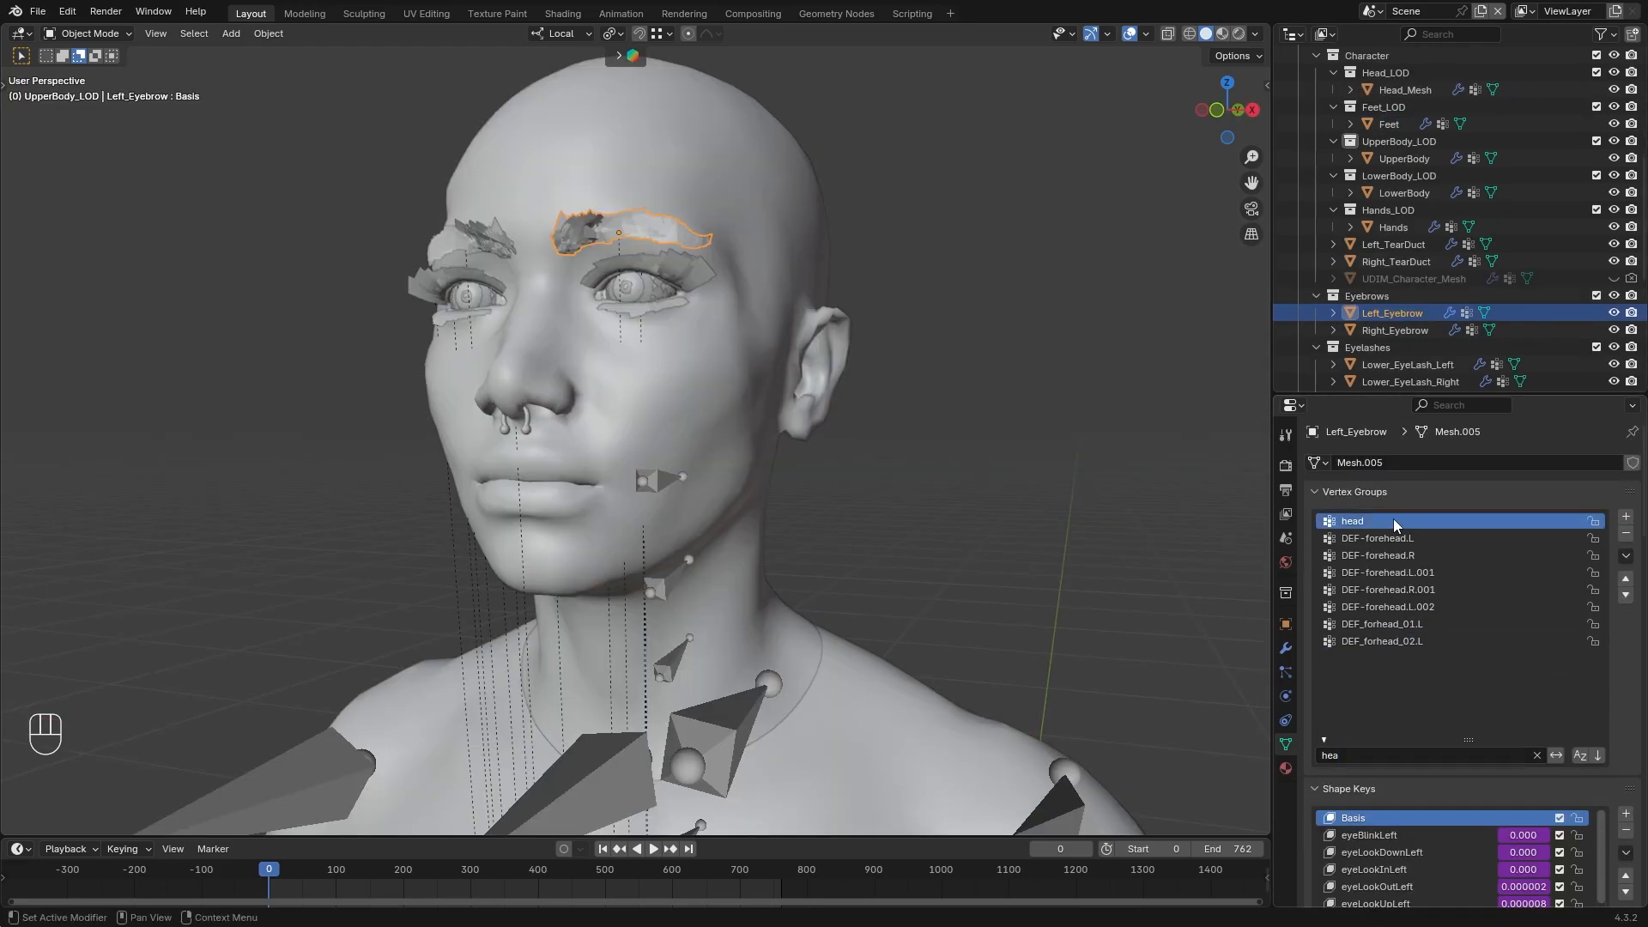
click(113, 36)
click(94, 129)
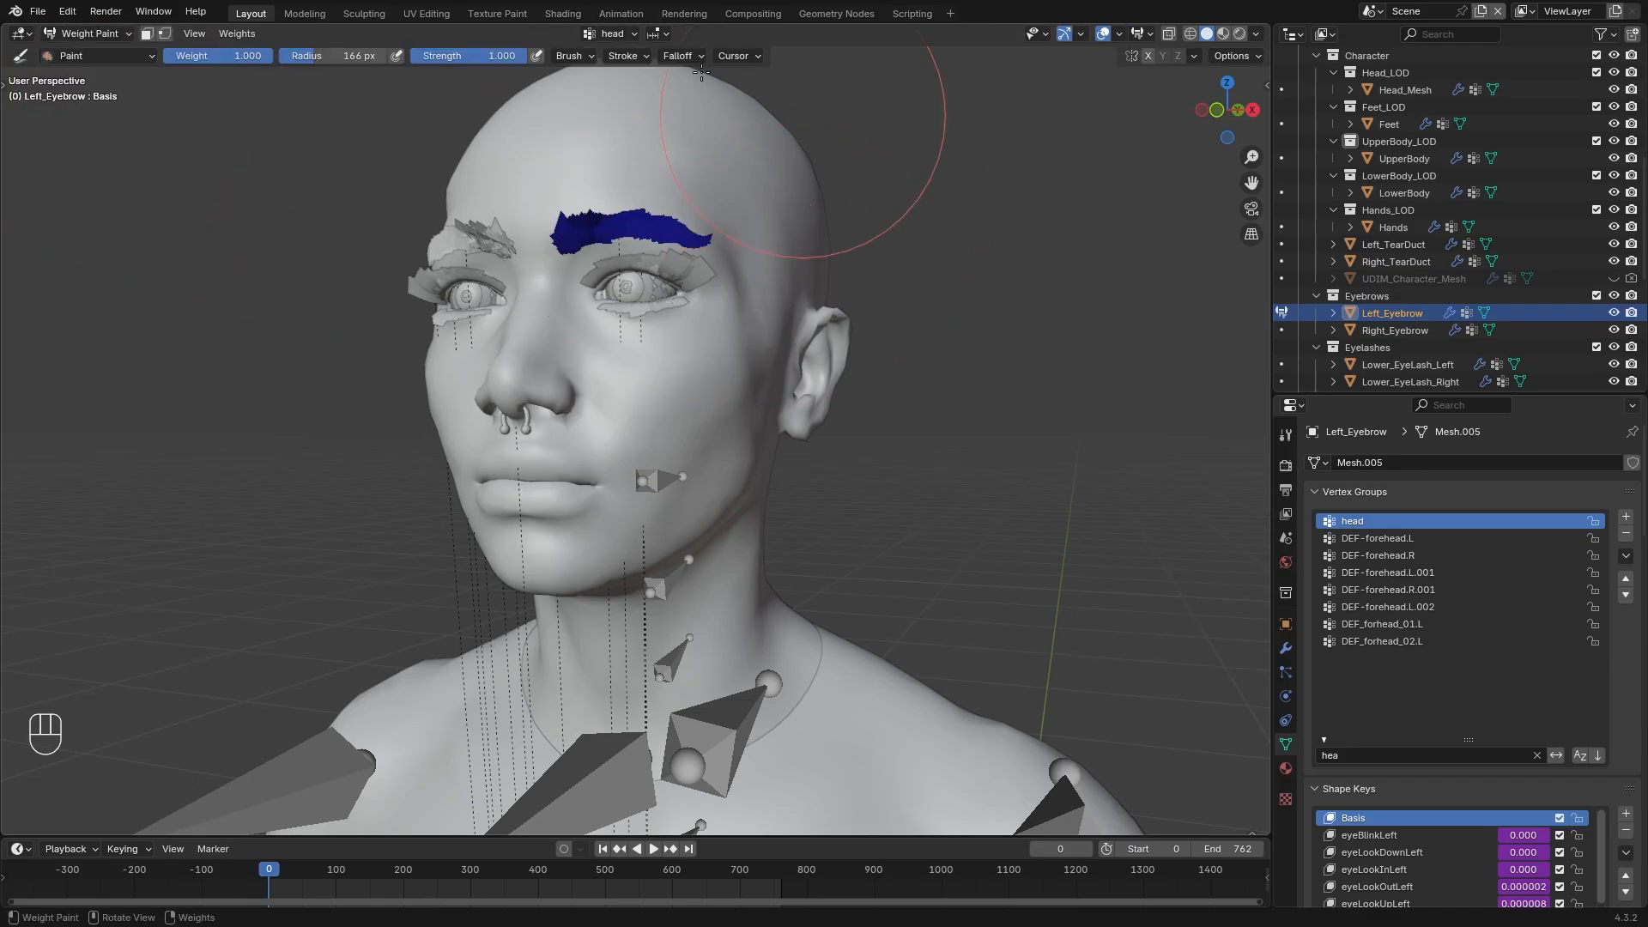
click(234, 35)
click(264, 285)
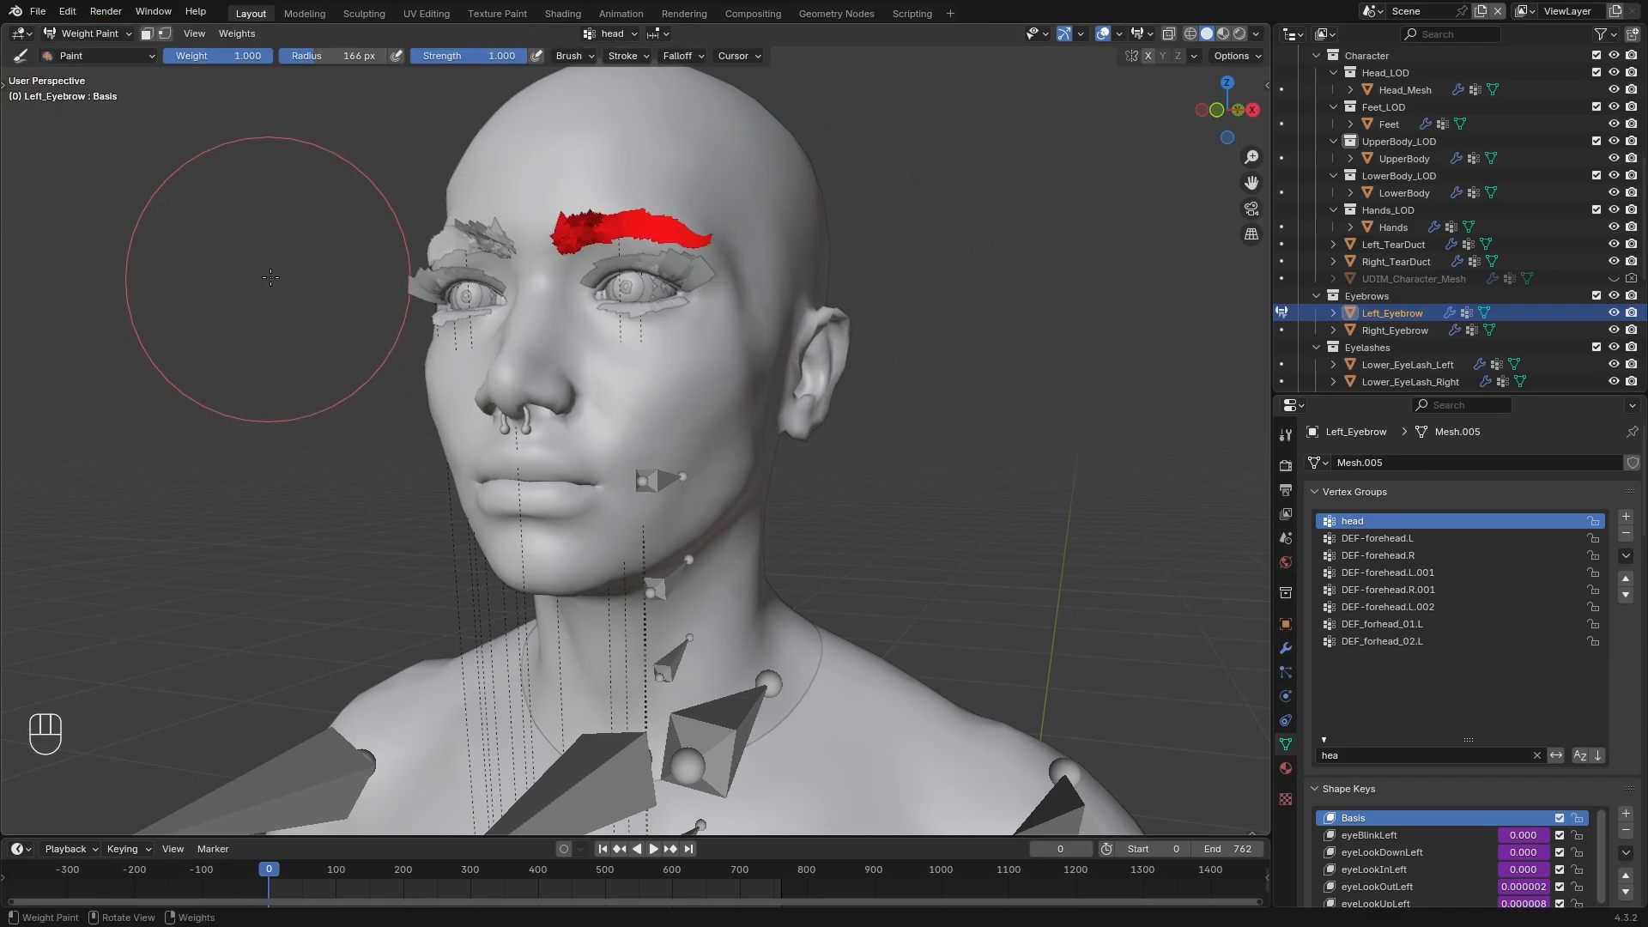
click(237, 34)
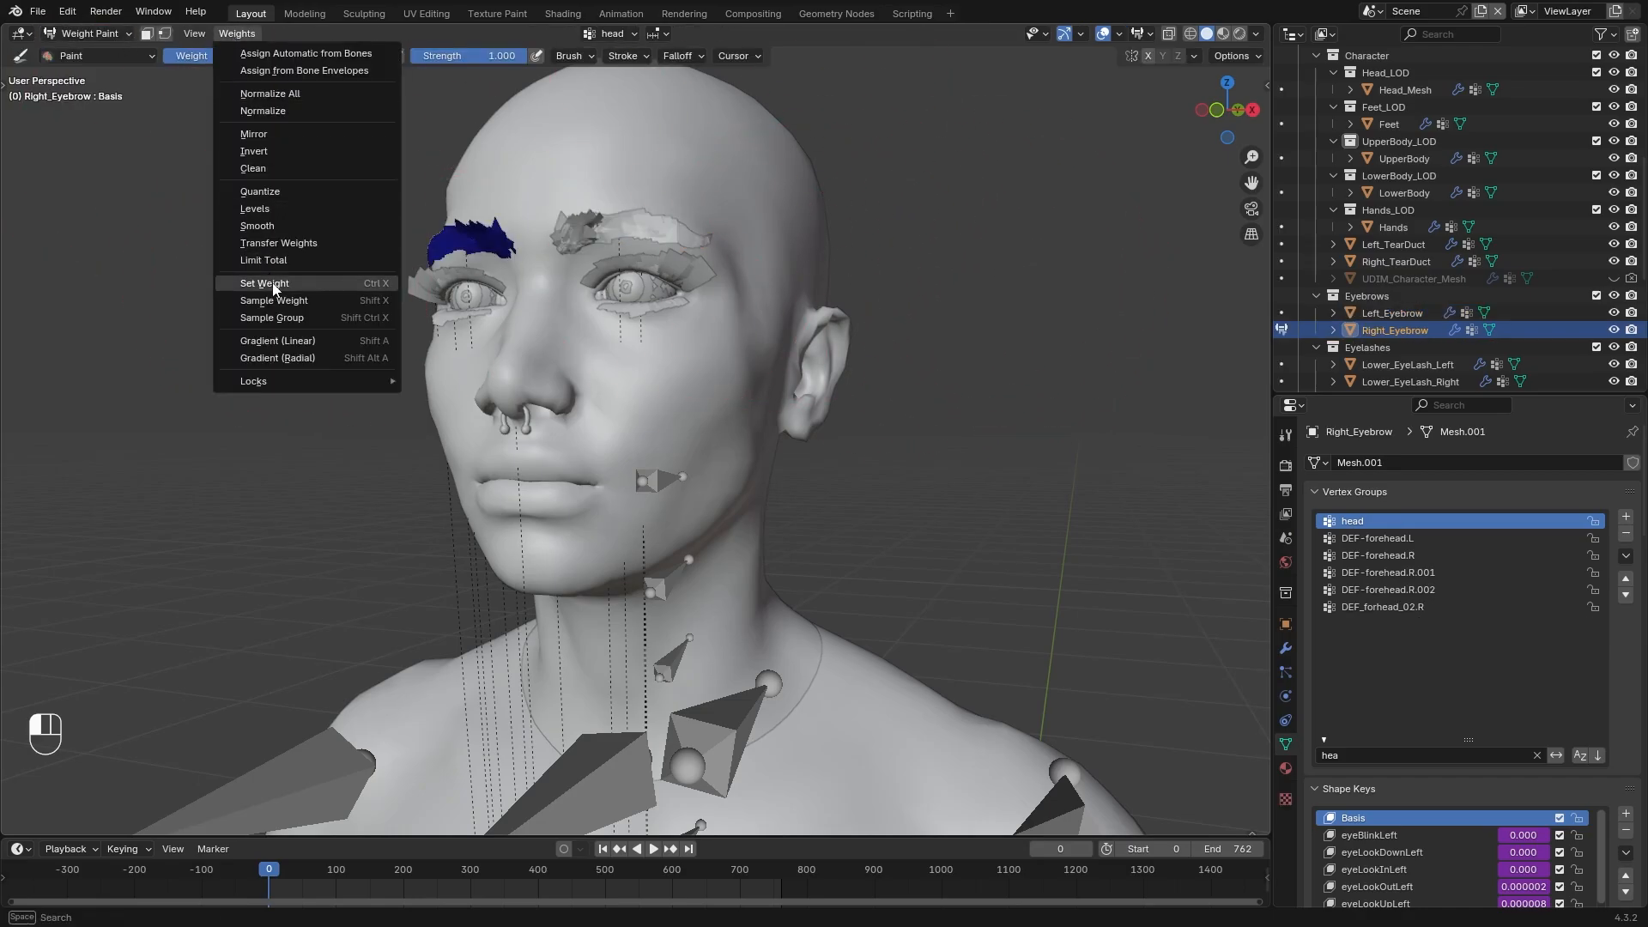
click(265, 284)
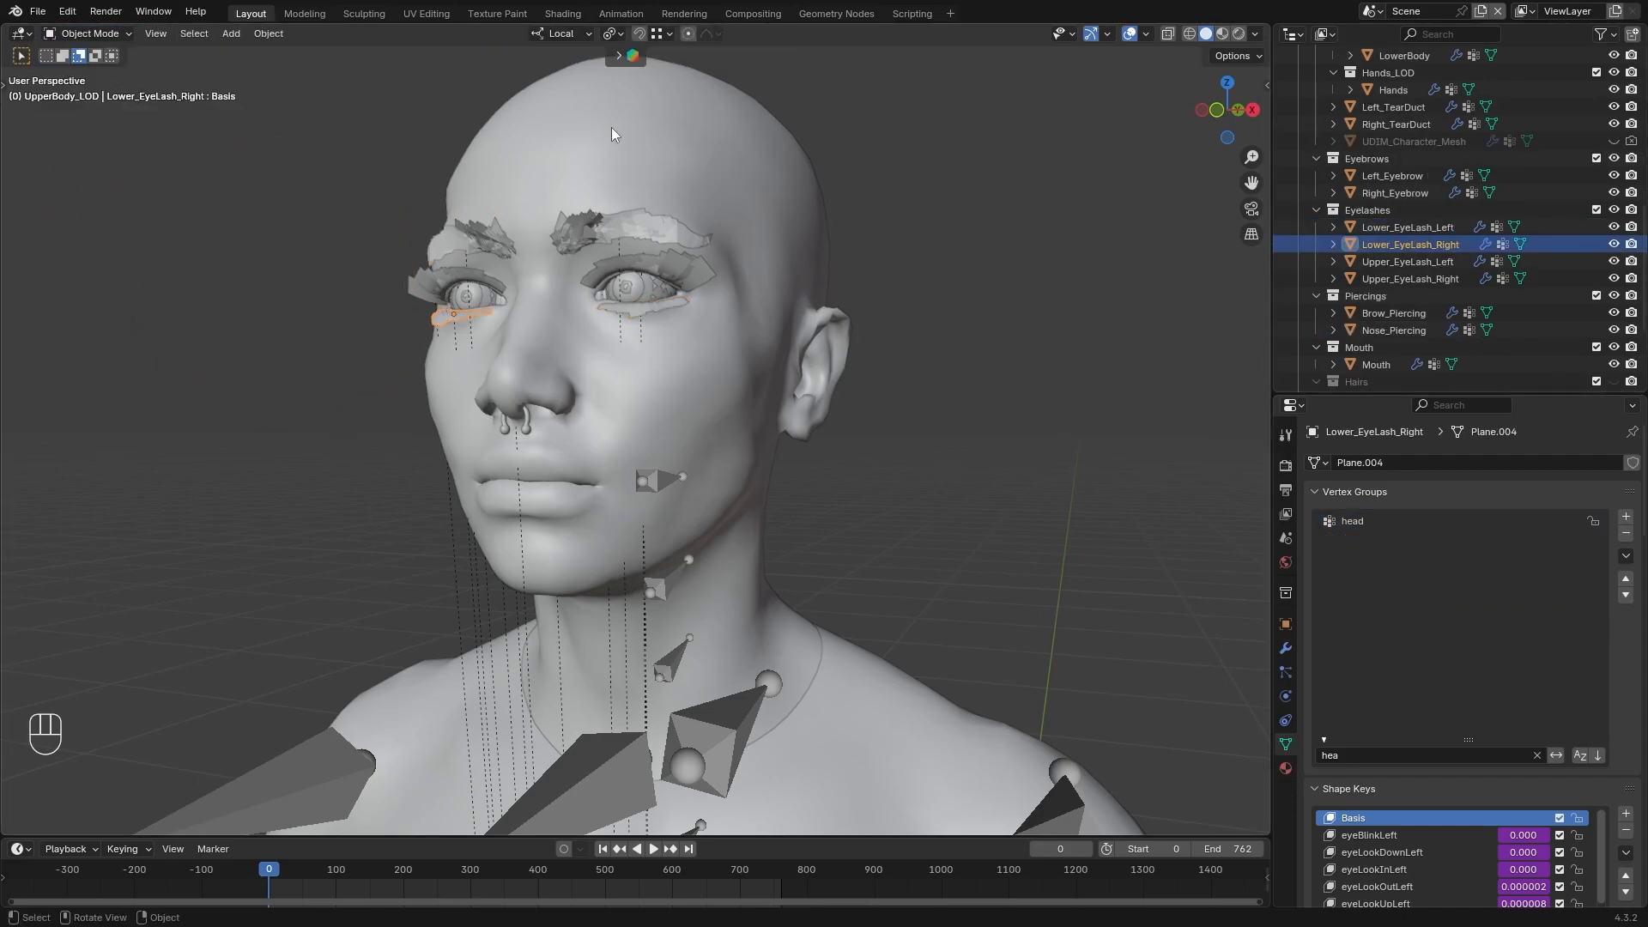
Fill the head vertex group of Lower_EyeLash_Right and Lower_EyeLash_Left with a weight of 1.000 in Weight Paint mode
click(93, 34)
click(103, 128)
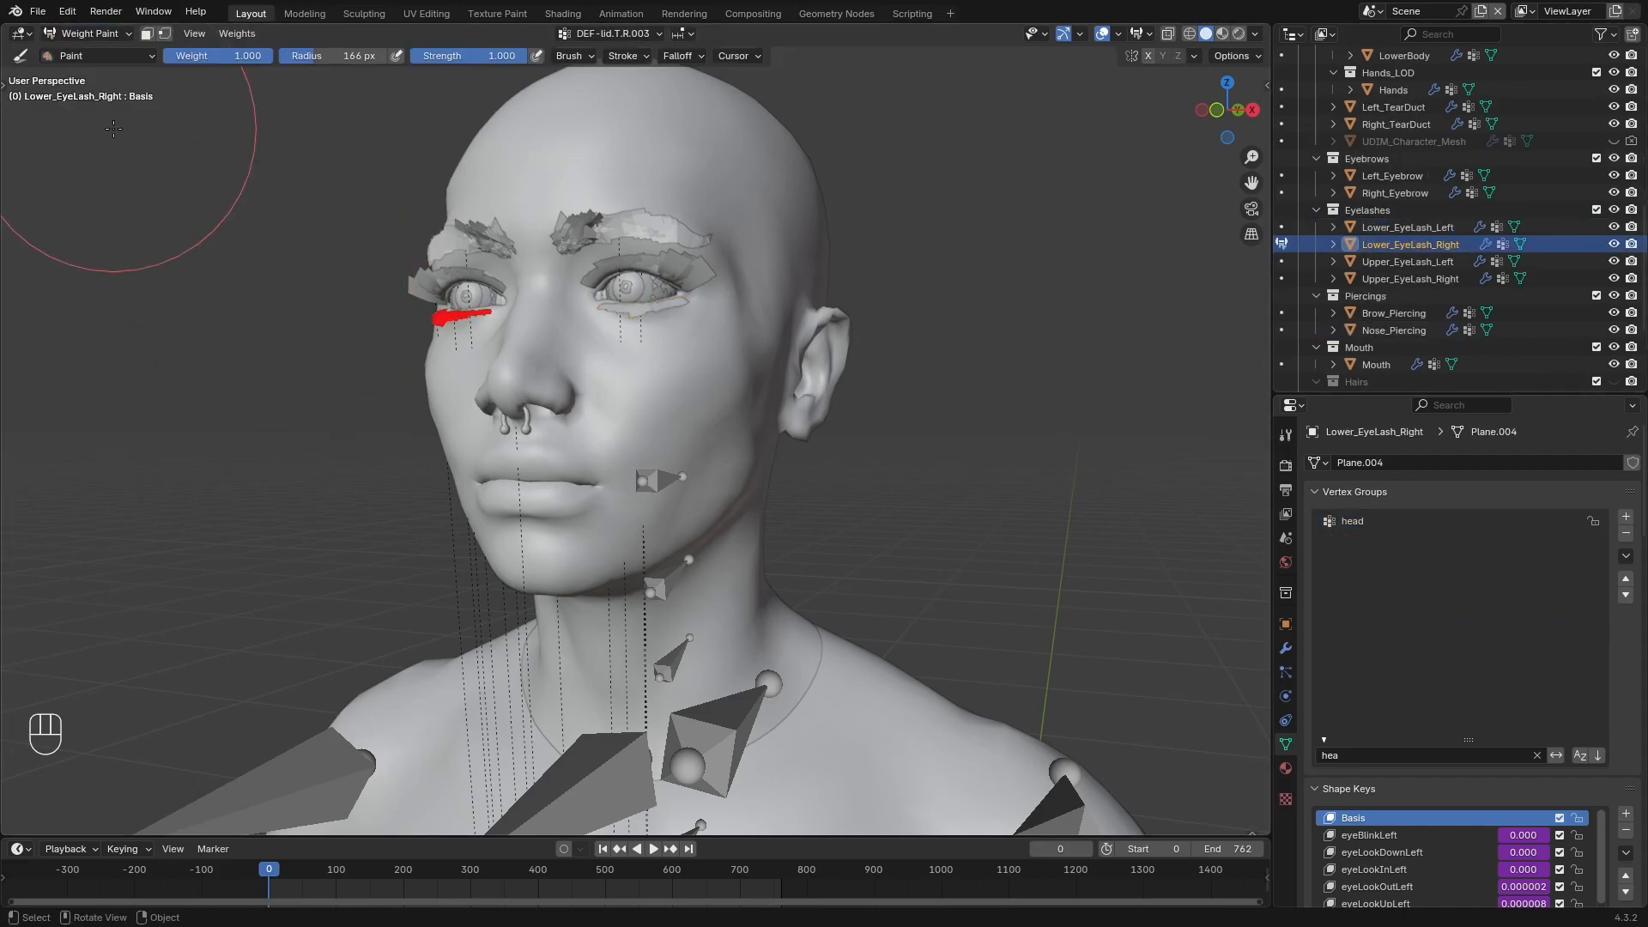
click(1373, 521)
click(95, 34)
click(237, 34)
click(270, 281)
click(1408, 227)
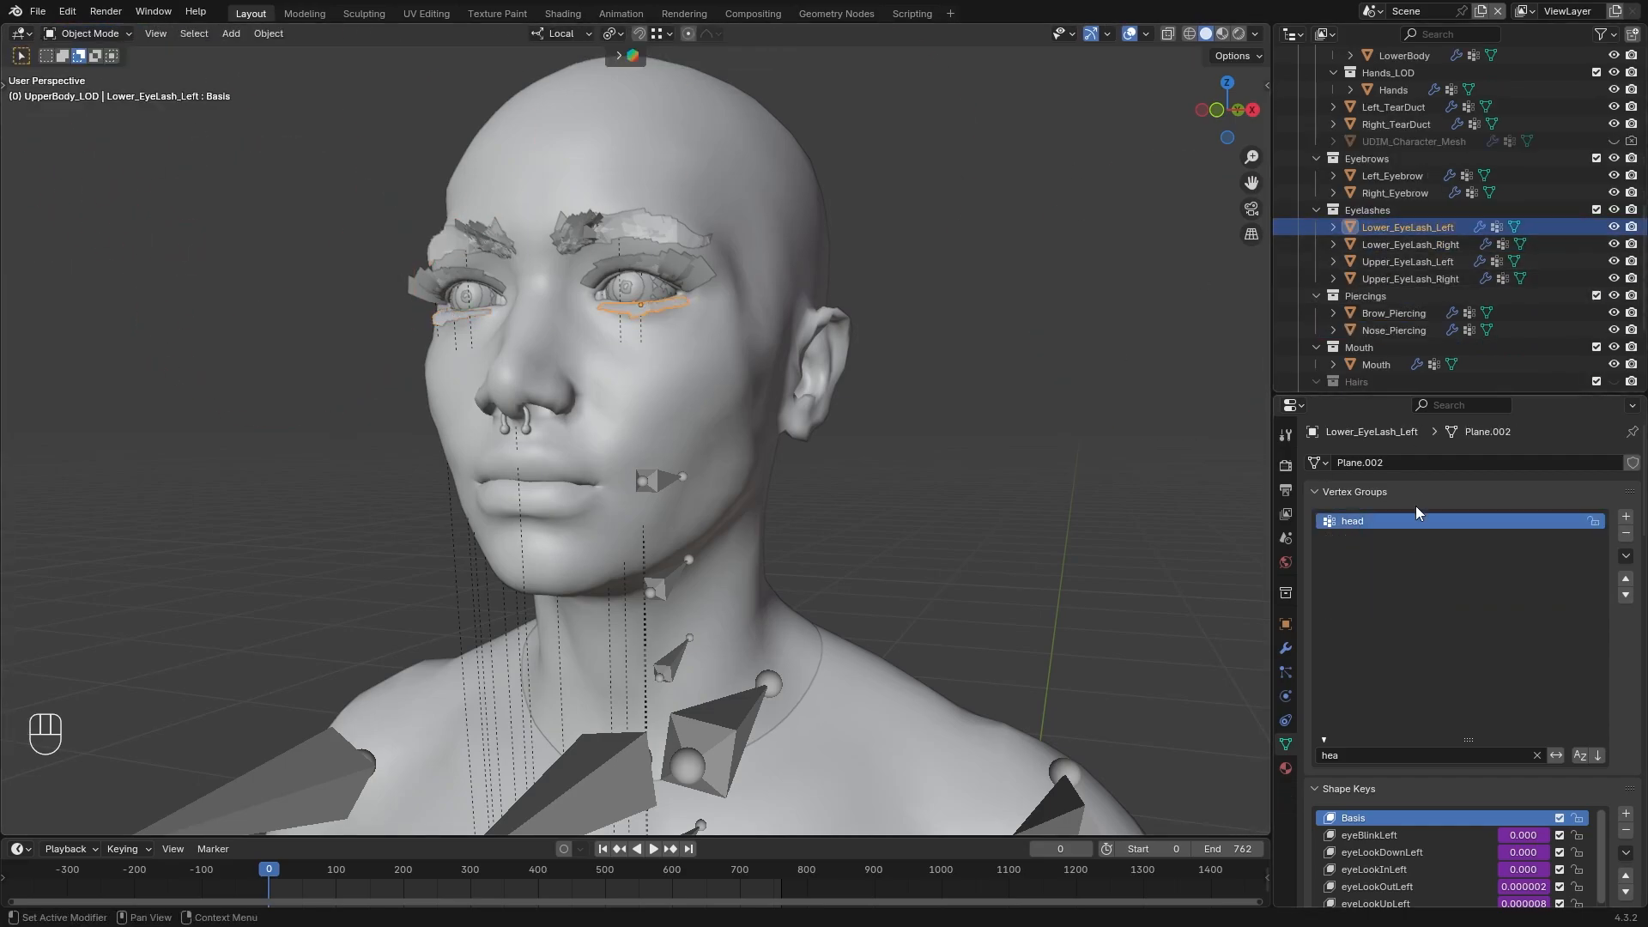
click(93, 33)
click(98, 125)
click(83, 33)
Fill the head vertex group of Upper_EyeLash_Left and Upper_EyeLash_Right with a weight of 1.000 in Weight Paint mode
click(1408, 261)
click(93, 34)
click(98, 125)
click(237, 33)
click(267, 283)
click(93, 34)
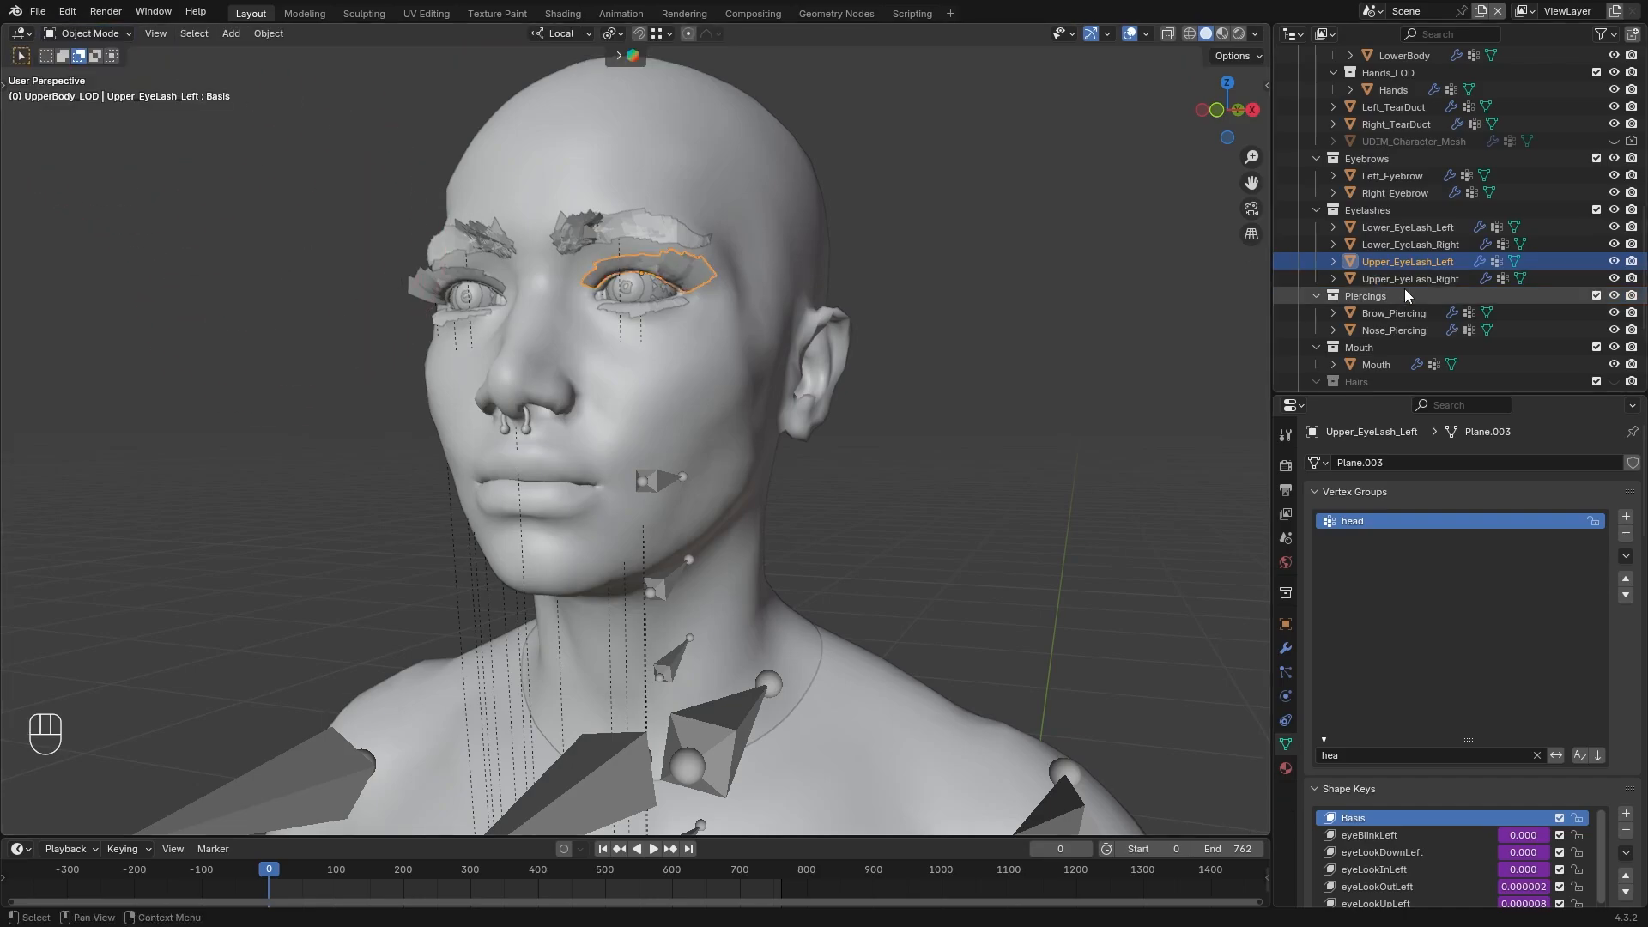
click(1408, 279)
click(93, 34)
click(93, 127)
click(237, 34)
click(268, 283)
Weight Brow_Piercing to the head vertex group in Weight Paint mode, return to Object Mode and select Nose_Piercing
click(1395, 313)
click(92, 34)
click(94, 56)
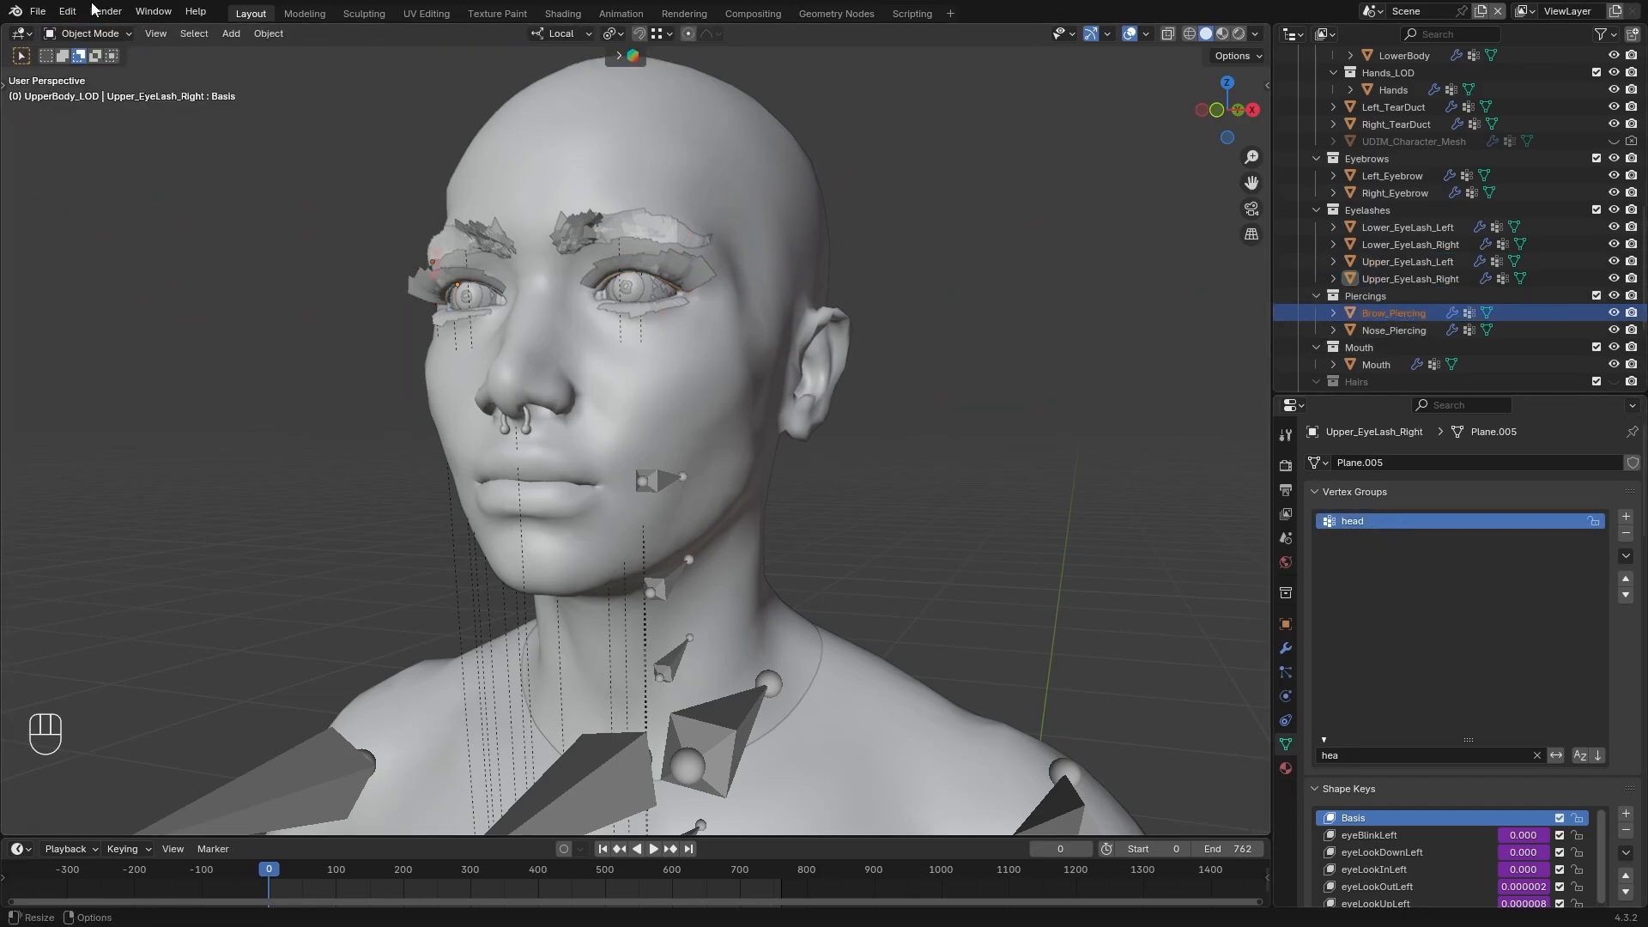
click(93, 34)
click(98, 126)
mouse_move(833, 245)
middle_down()
mouse_move(884, 240)
mouse_move(852, 239)
middle_up()
click(93, 33)
click(1395, 314)
click(93, 33)
click(97, 125)
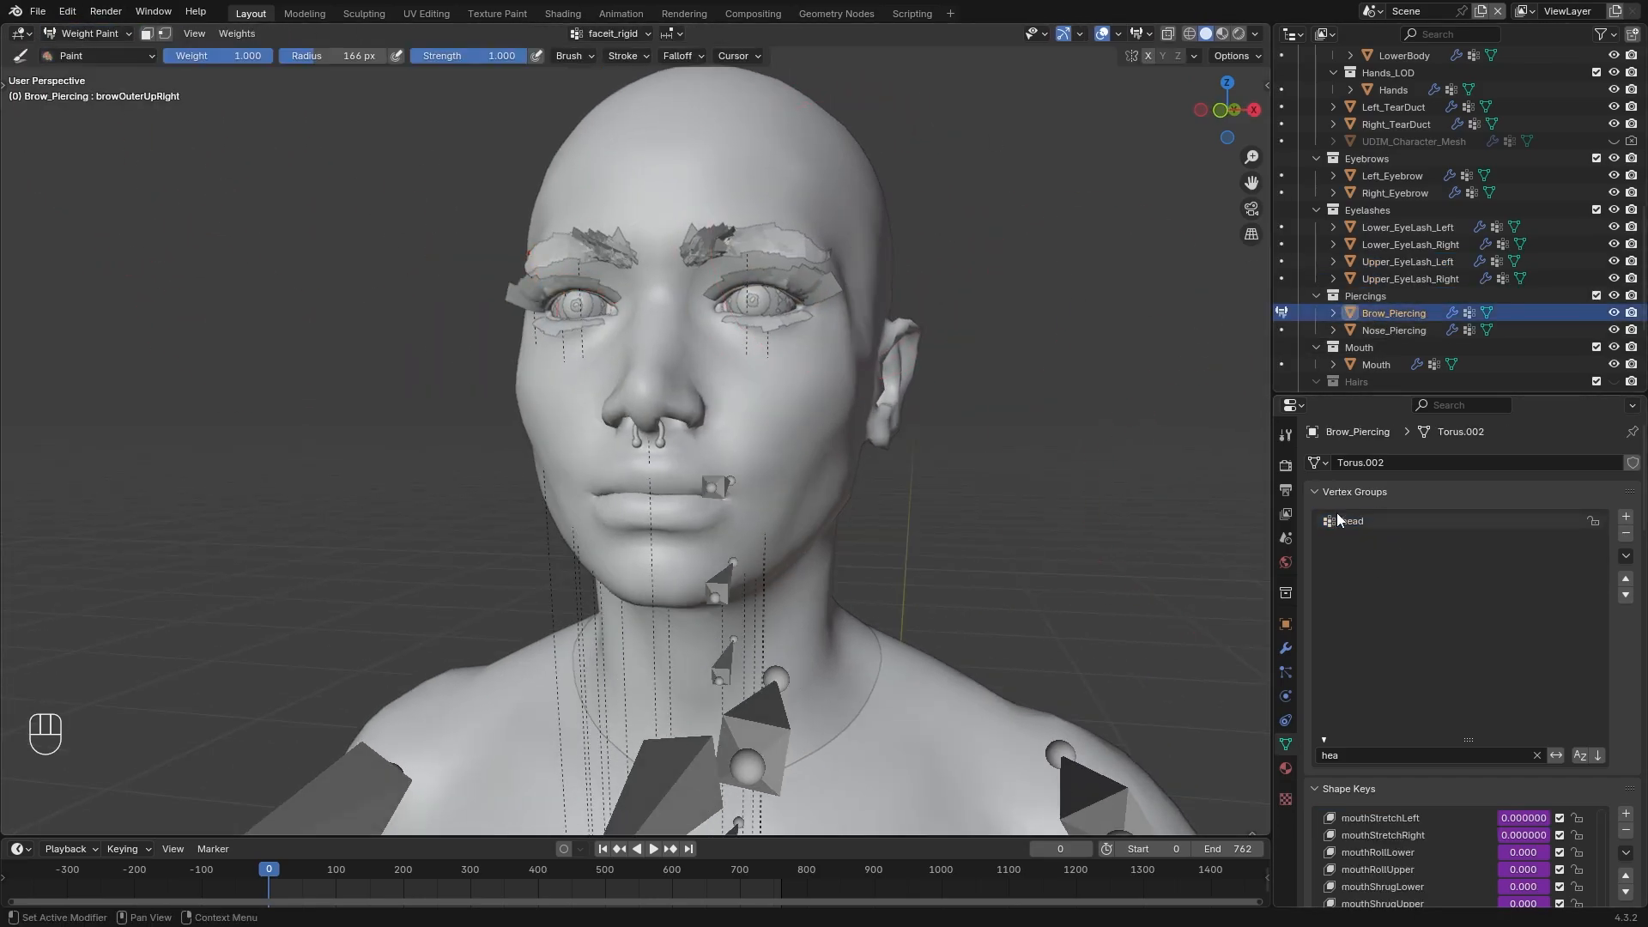
click(1339, 520)
mouse_move(669, 257)
middle_down()
mouse_move(807, 266)
mouse_move(746, 262)
middle_up()
click(93, 34)
click(95, 56)
click(1394, 331)
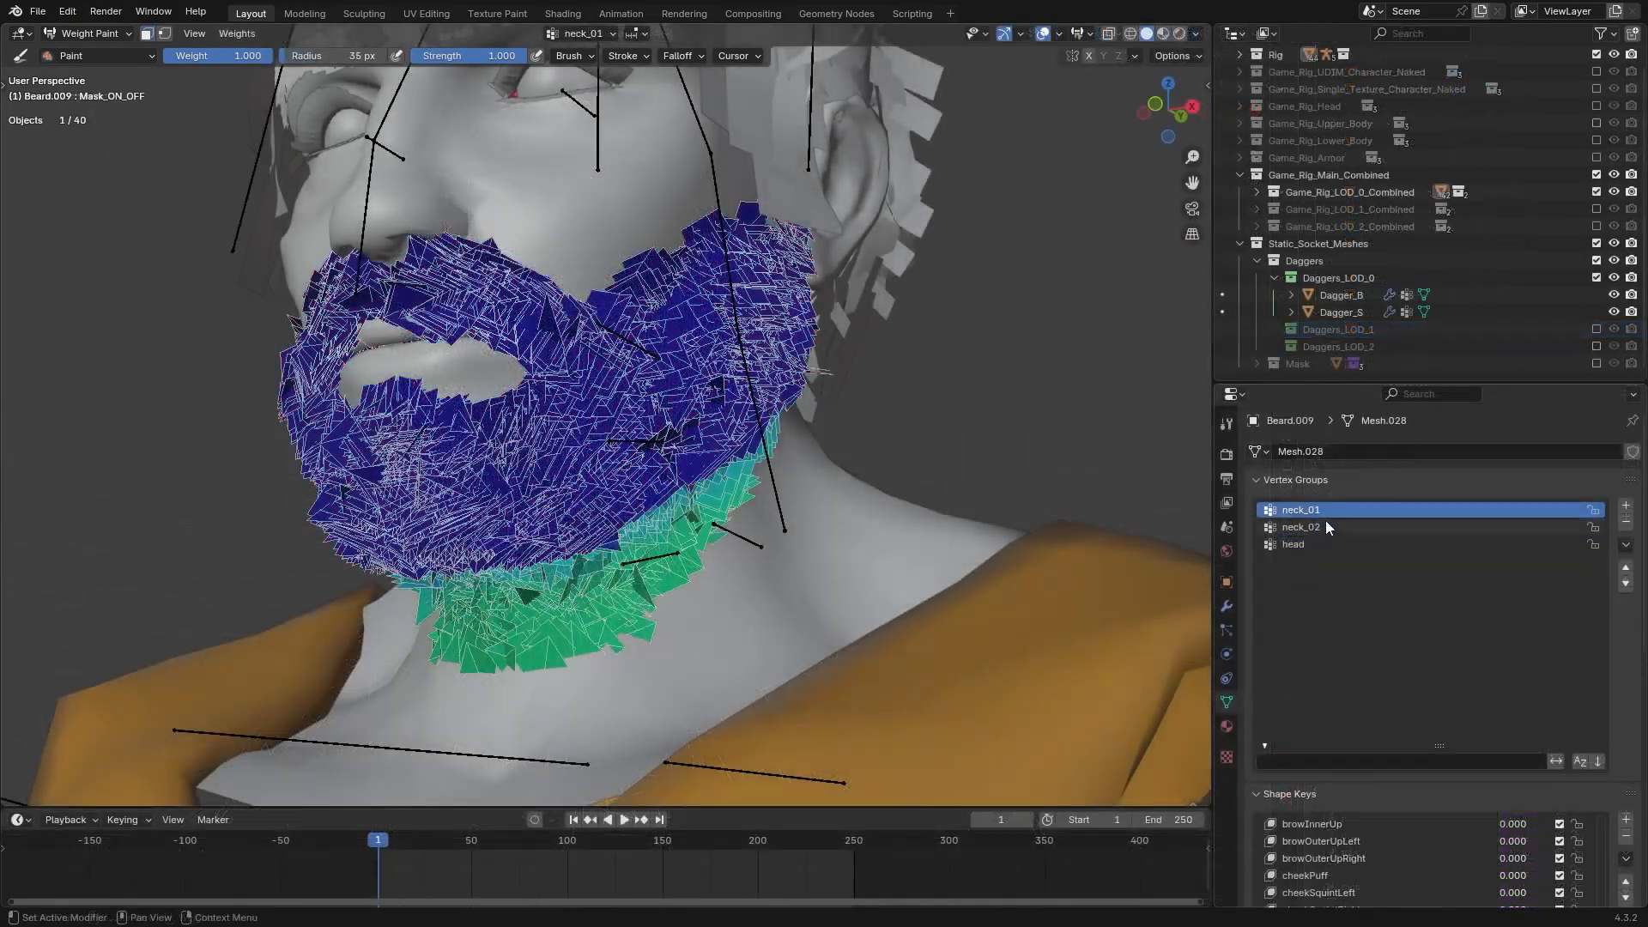
Examine the neck_02 vertex group weights on the beard mesh
click(1325, 525)
middle_drag(985, 482, 639, 451)
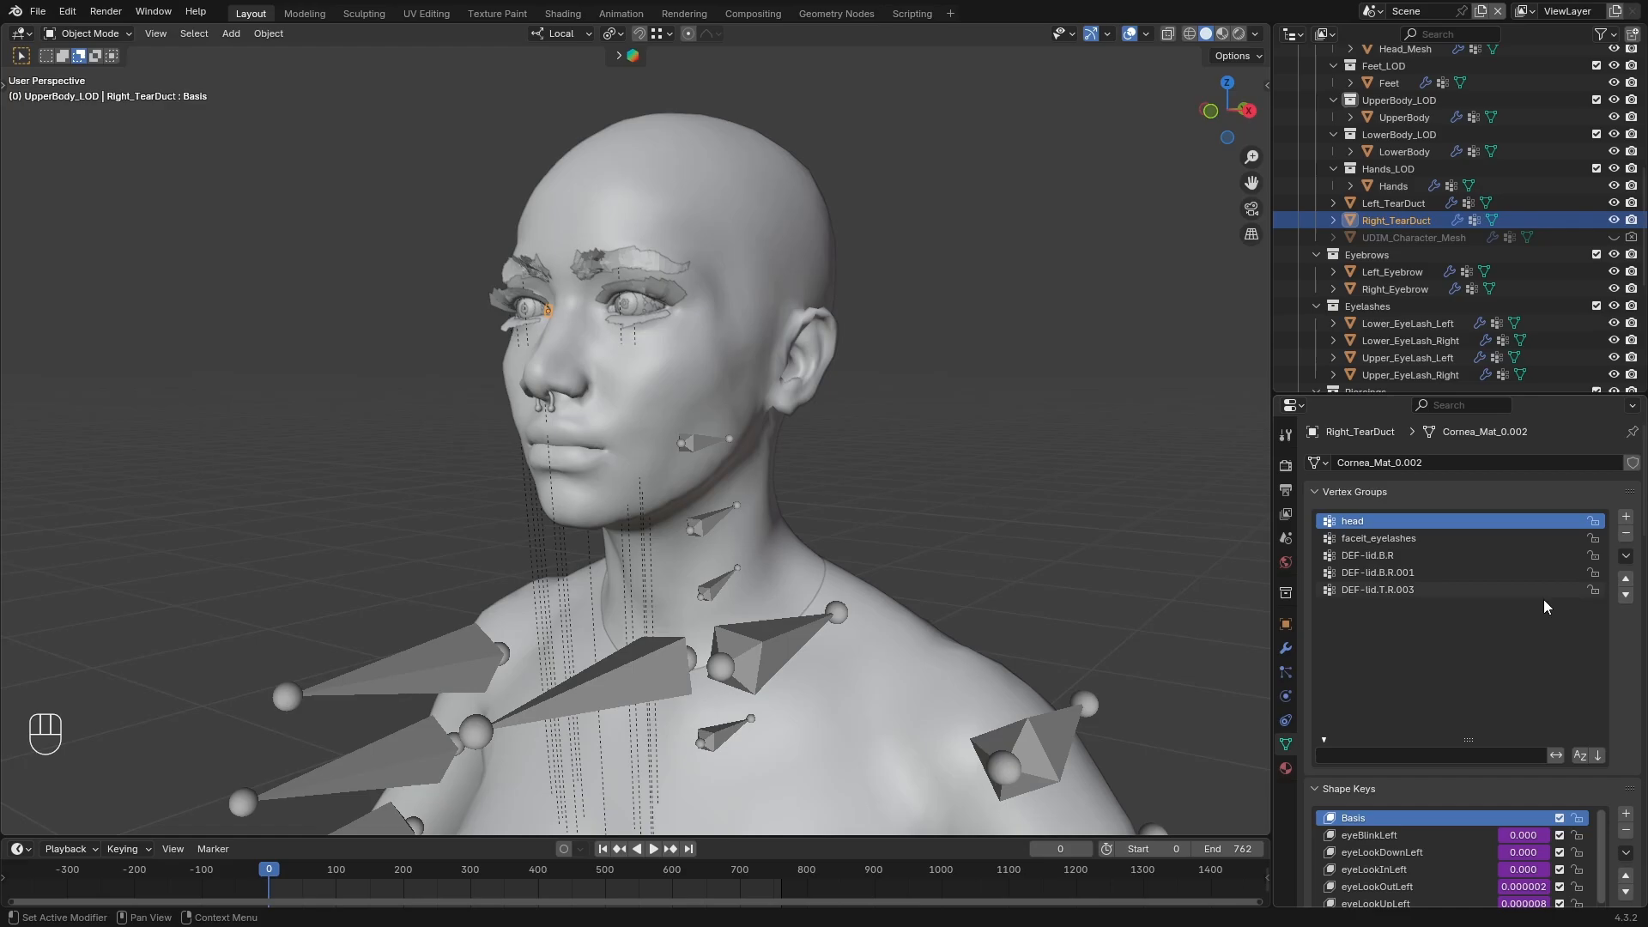
Lock the head vertex group of Right_TearDuct and delete all its unlocked vertex groups
click(1594, 521)
click(1626, 556)
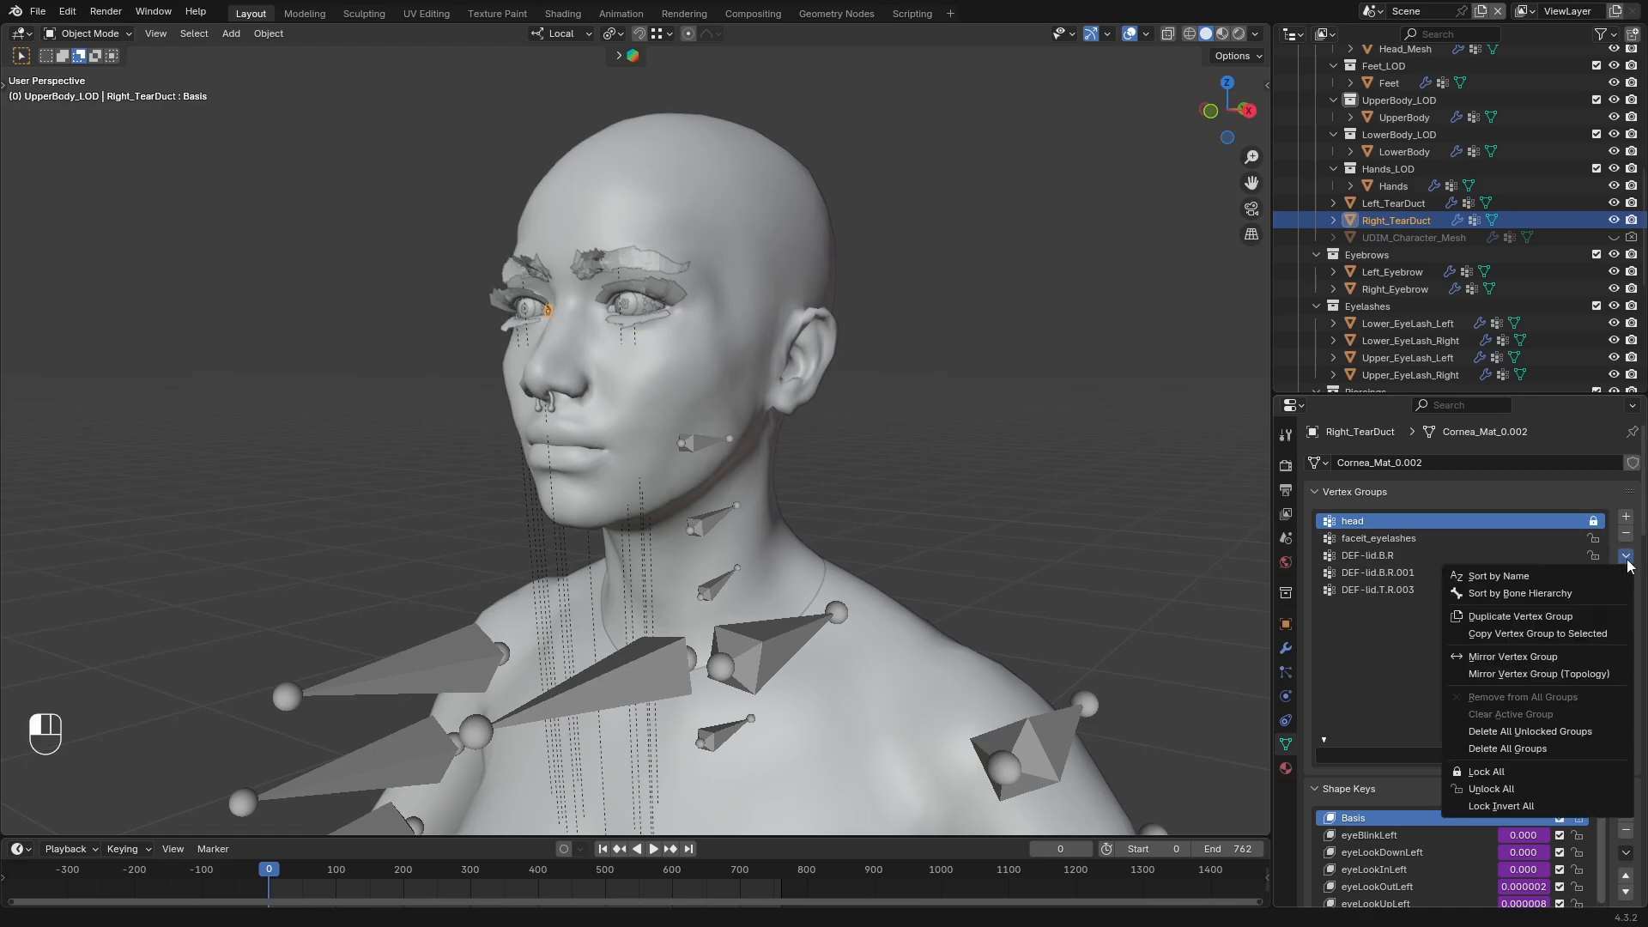
click(1584, 731)
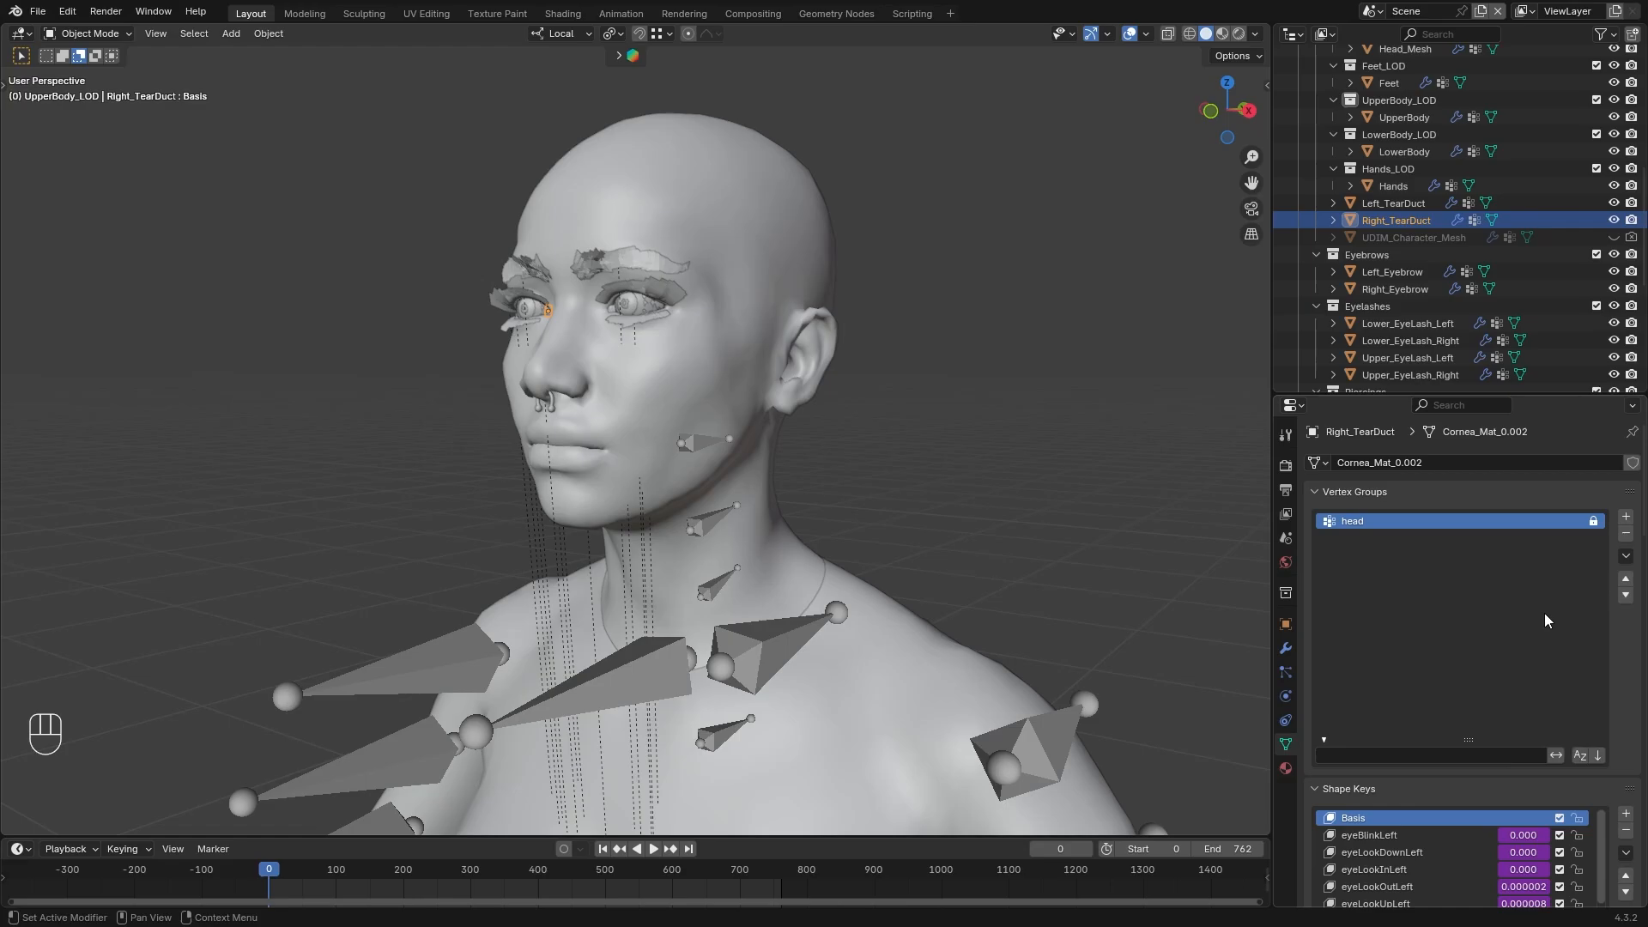
Filter the vertex groups by "head" and lock the head group of both eyebrow meshes and all four eyelash meshes
click(1392, 272)
click(1397, 755)
text(head)
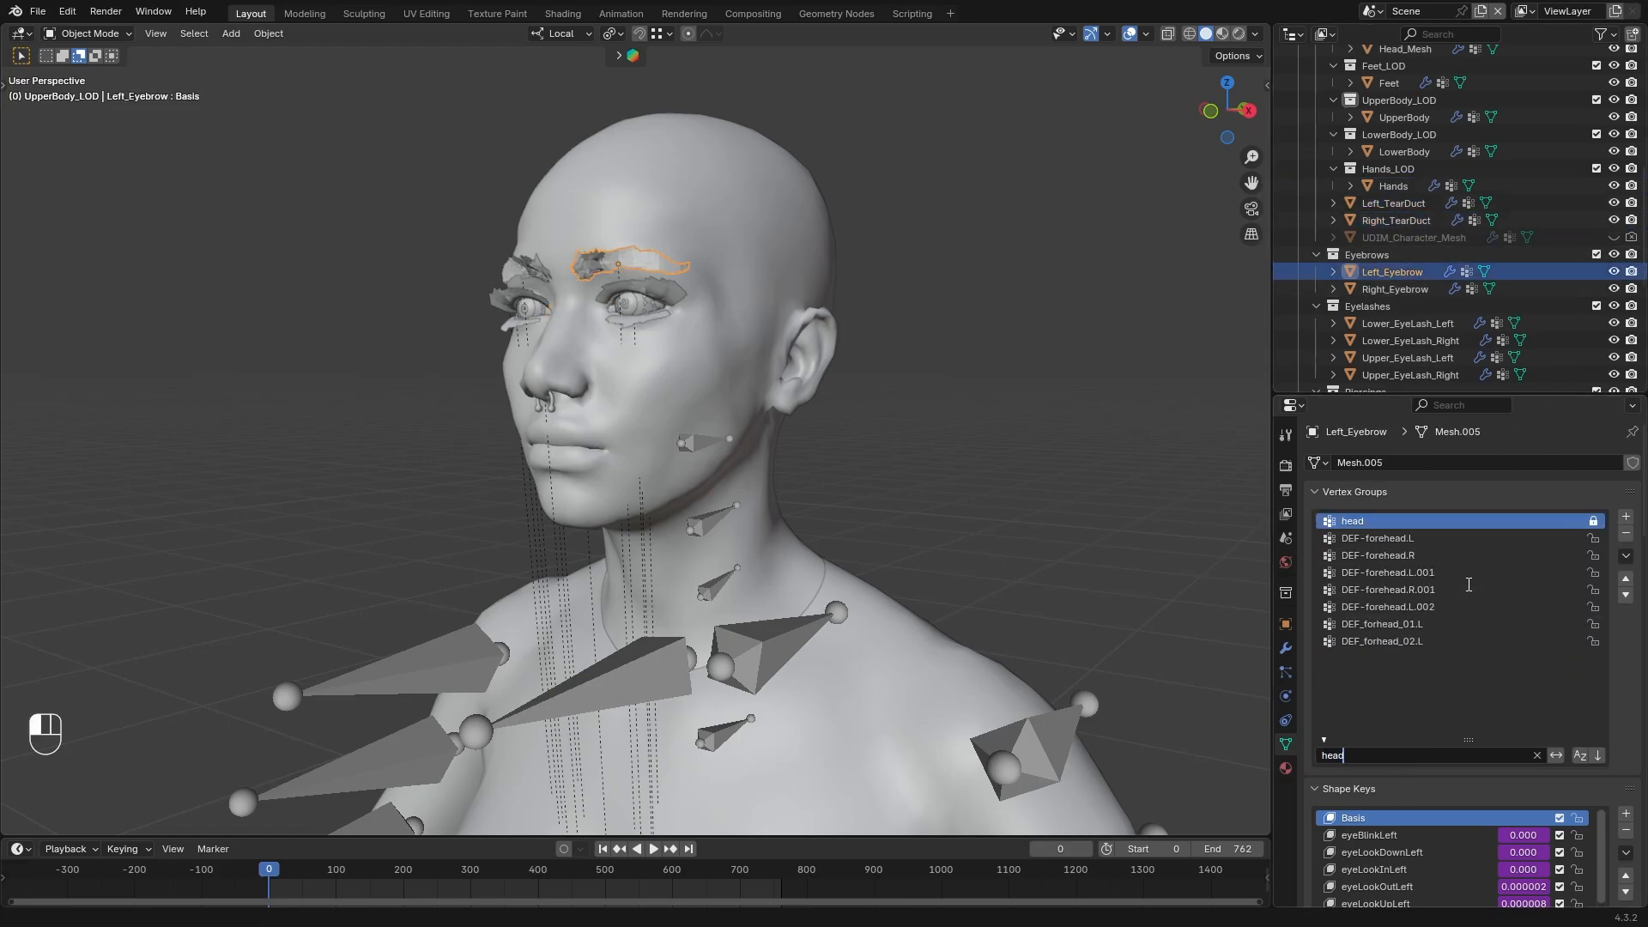
click(1398, 289)
click(1408, 324)
click(1411, 341)
click(1593, 521)
click(1412, 358)
drag(1459, 376, 1478, 394)
click(1442, 375)
scroll(1442, 335, down, 4)
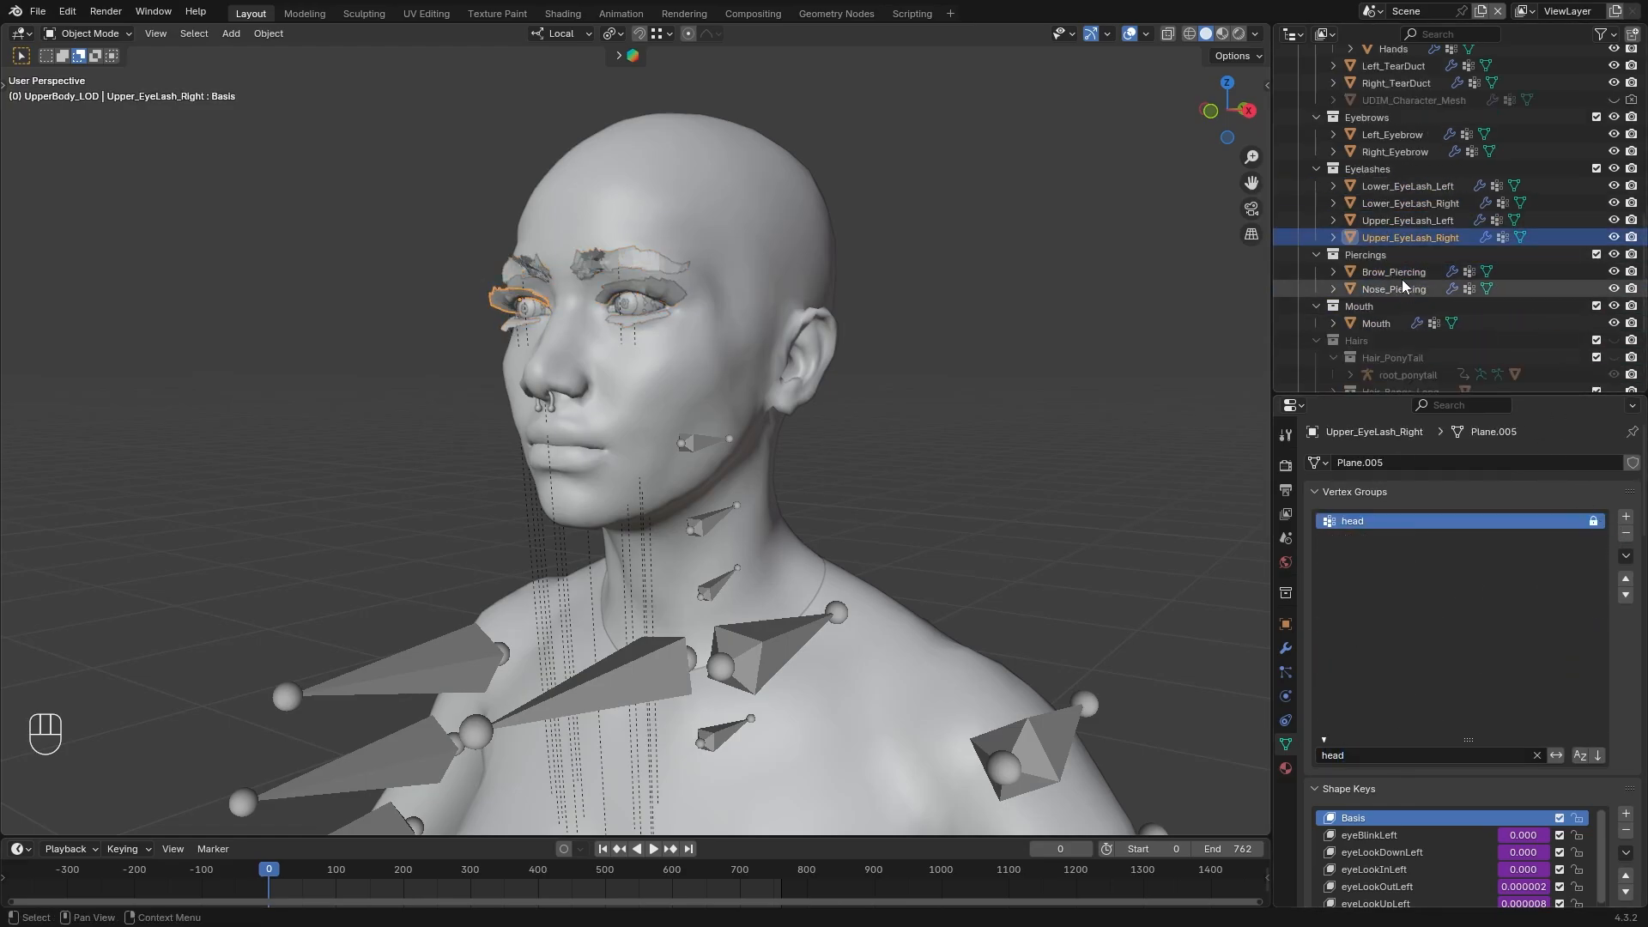
Lock the head vertex group of Brow_Piercing and Nose_Piercing
click(1396, 272)
click(1397, 290)
click(1594, 521)
Delete all unlocked vertex groups of Mouth, Nose_Piercing and Brow_Piercing
click(1378, 324)
click(1594, 521)
click(1626, 558)
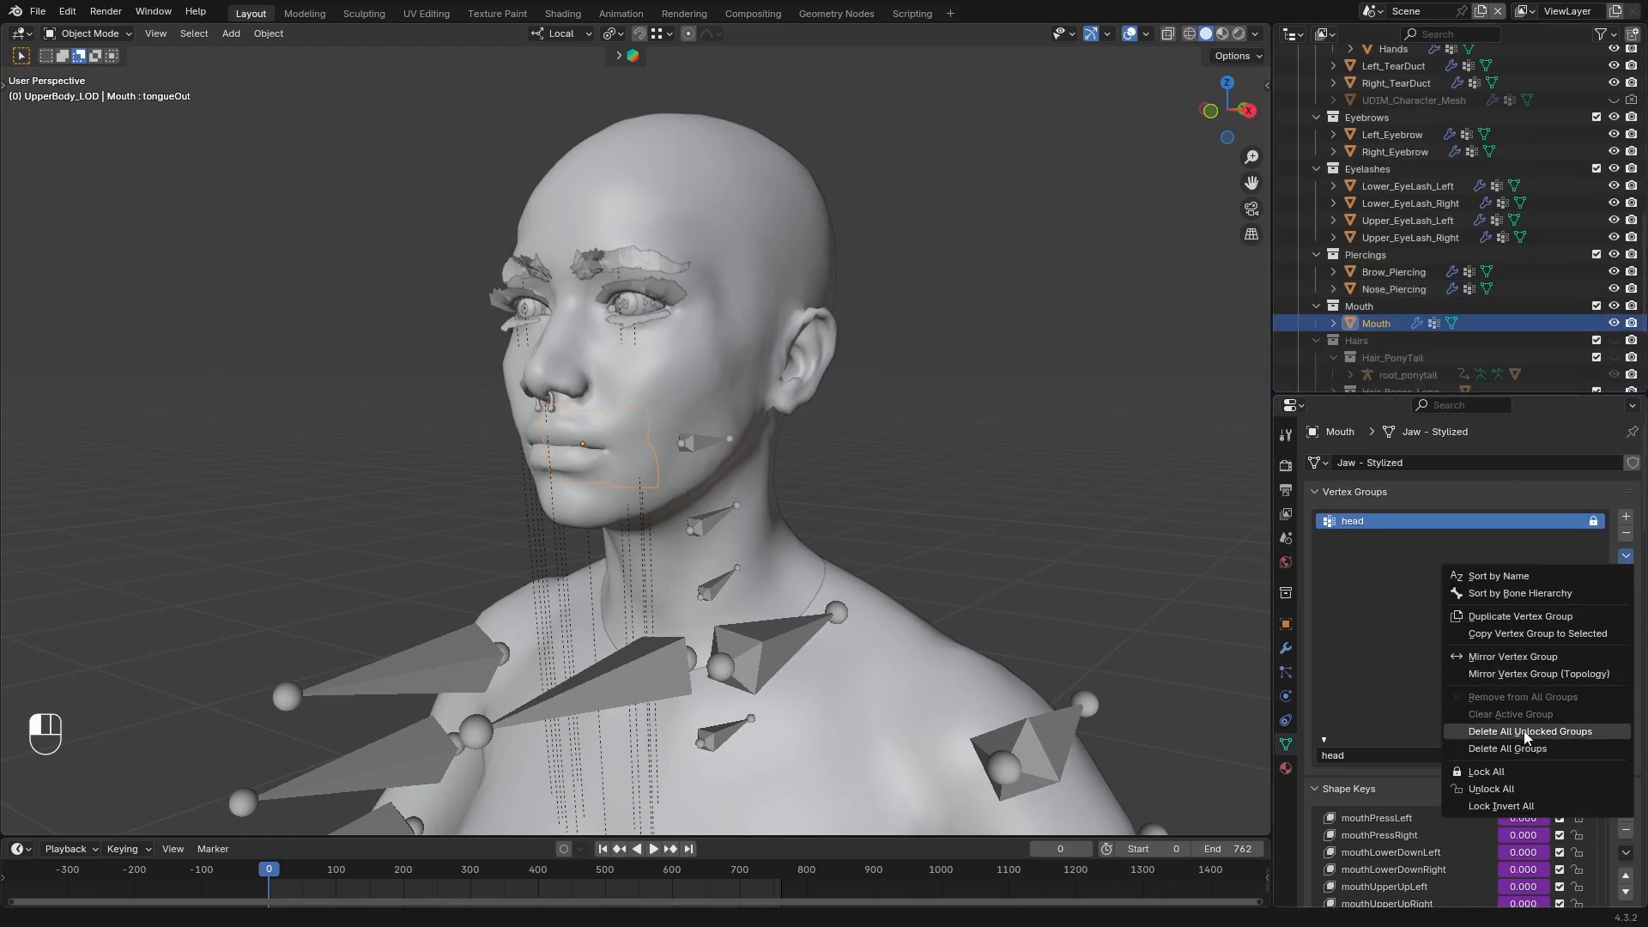
click(1526, 733)
click(1394, 290)
click(1626, 557)
click(1528, 733)
click(1394, 272)
click(1626, 557)
click(1524, 733)
Delete all unlocked vertex groups of Upper_EyeLash_Right, Upper_EyeLash_Left and Lower_EyeLash_Right
click(1411, 238)
click(1526, 732)
click(1407, 221)
click(1625, 557)
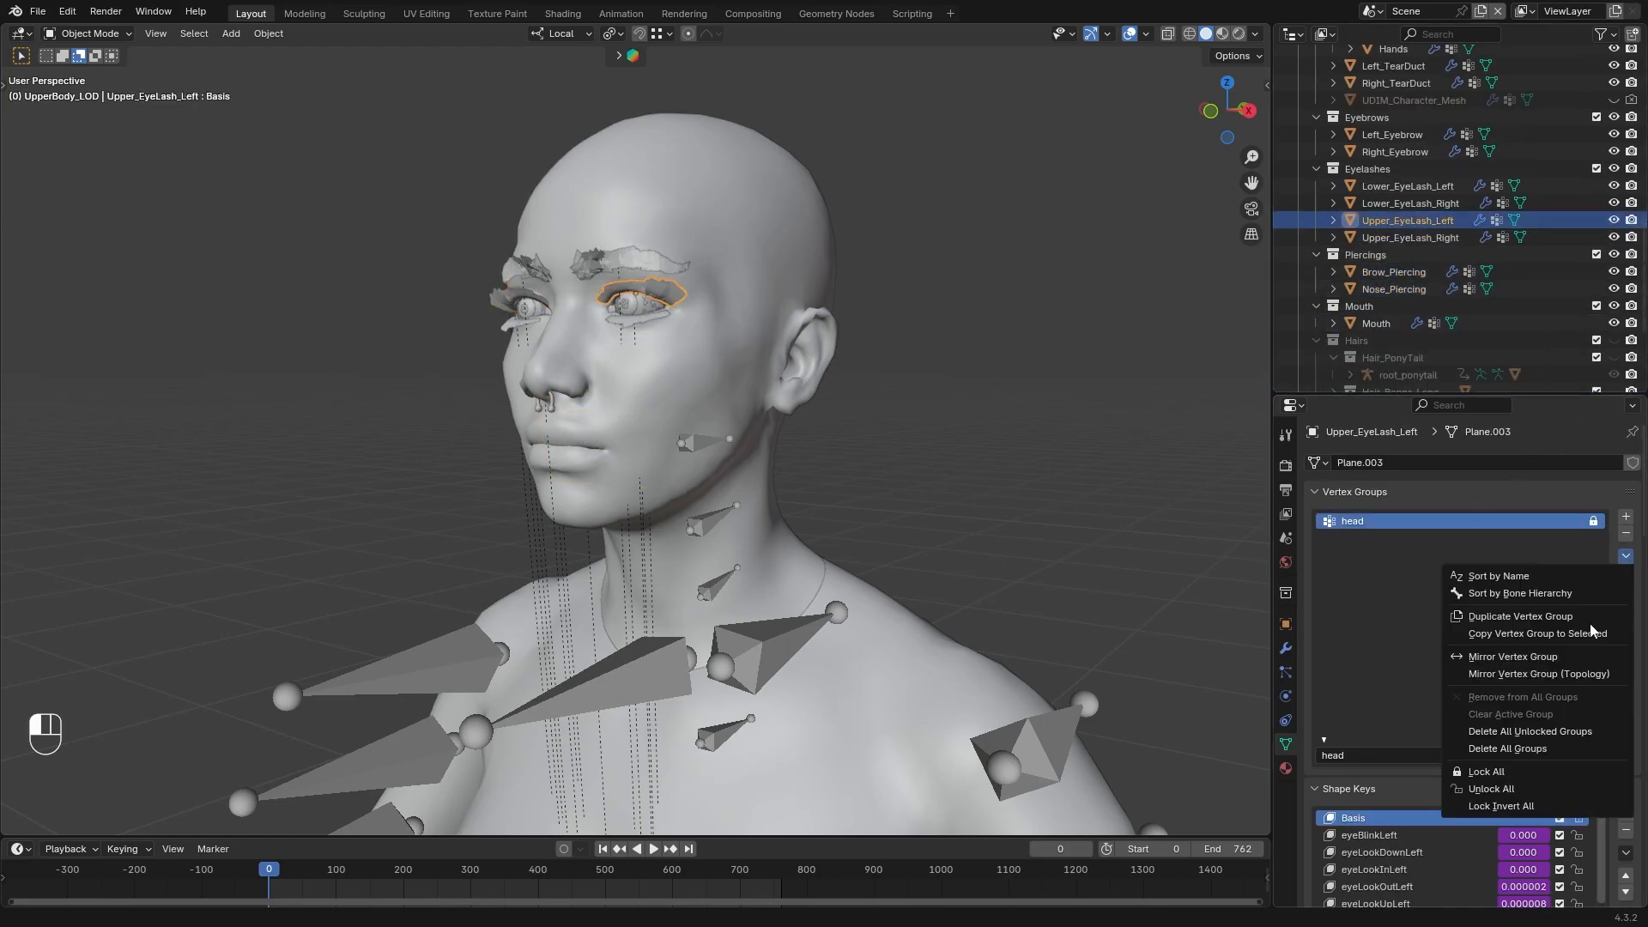
click(1526, 733)
click(1411, 203)
click(1626, 557)
click(1526, 732)
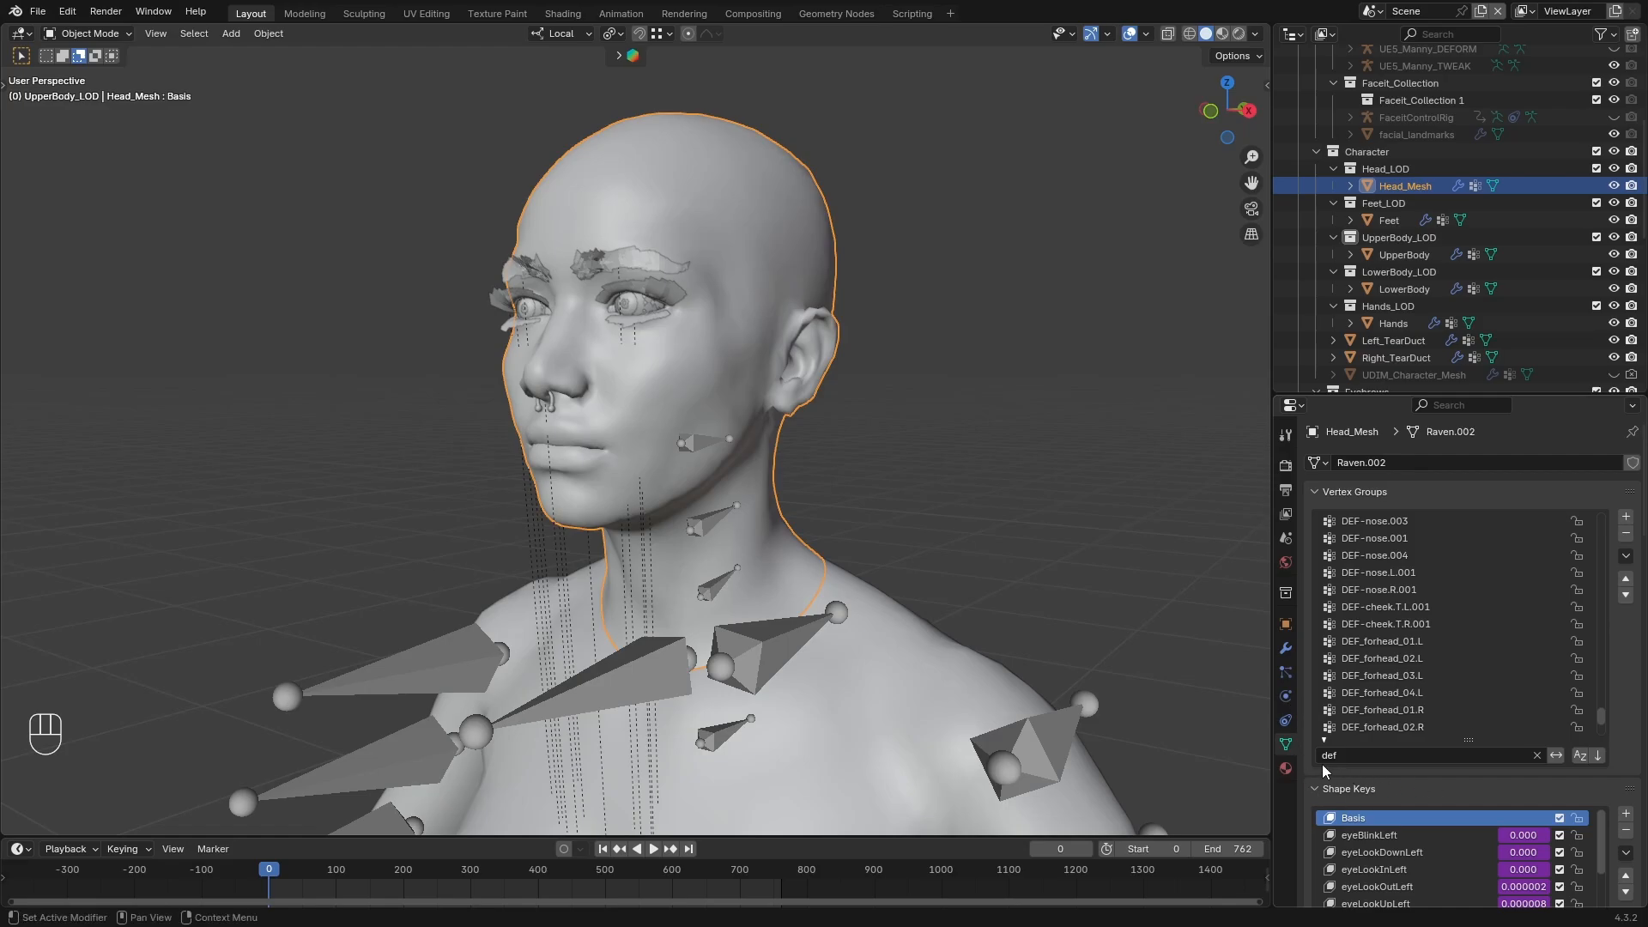
Remove several forehead and nose DEF vertex groups from Head_Mesh one at a time
click(1625, 533)
click(1626, 533)
click(1626, 533)
click(1626, 533)
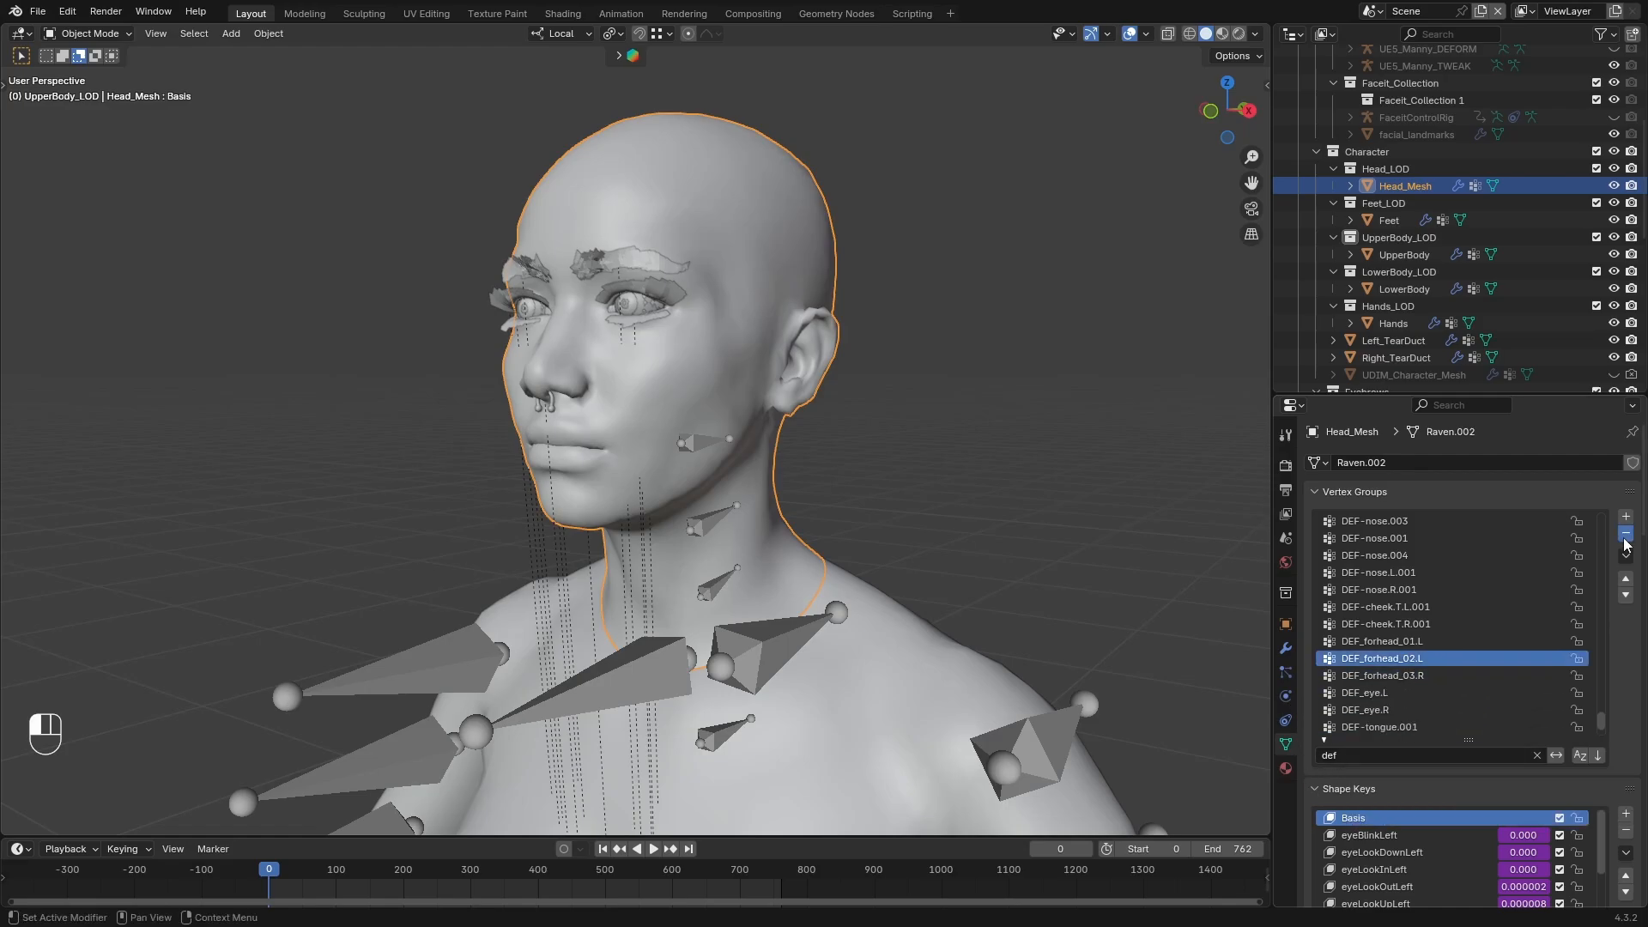
click(1626, 533)
click(1626, 534)
click(1626, 533)
click(1626, 533)
click(1626, 534)
click(1626, 533)
click(1625, 533)
click(1625, 533)
click(1626, 533)
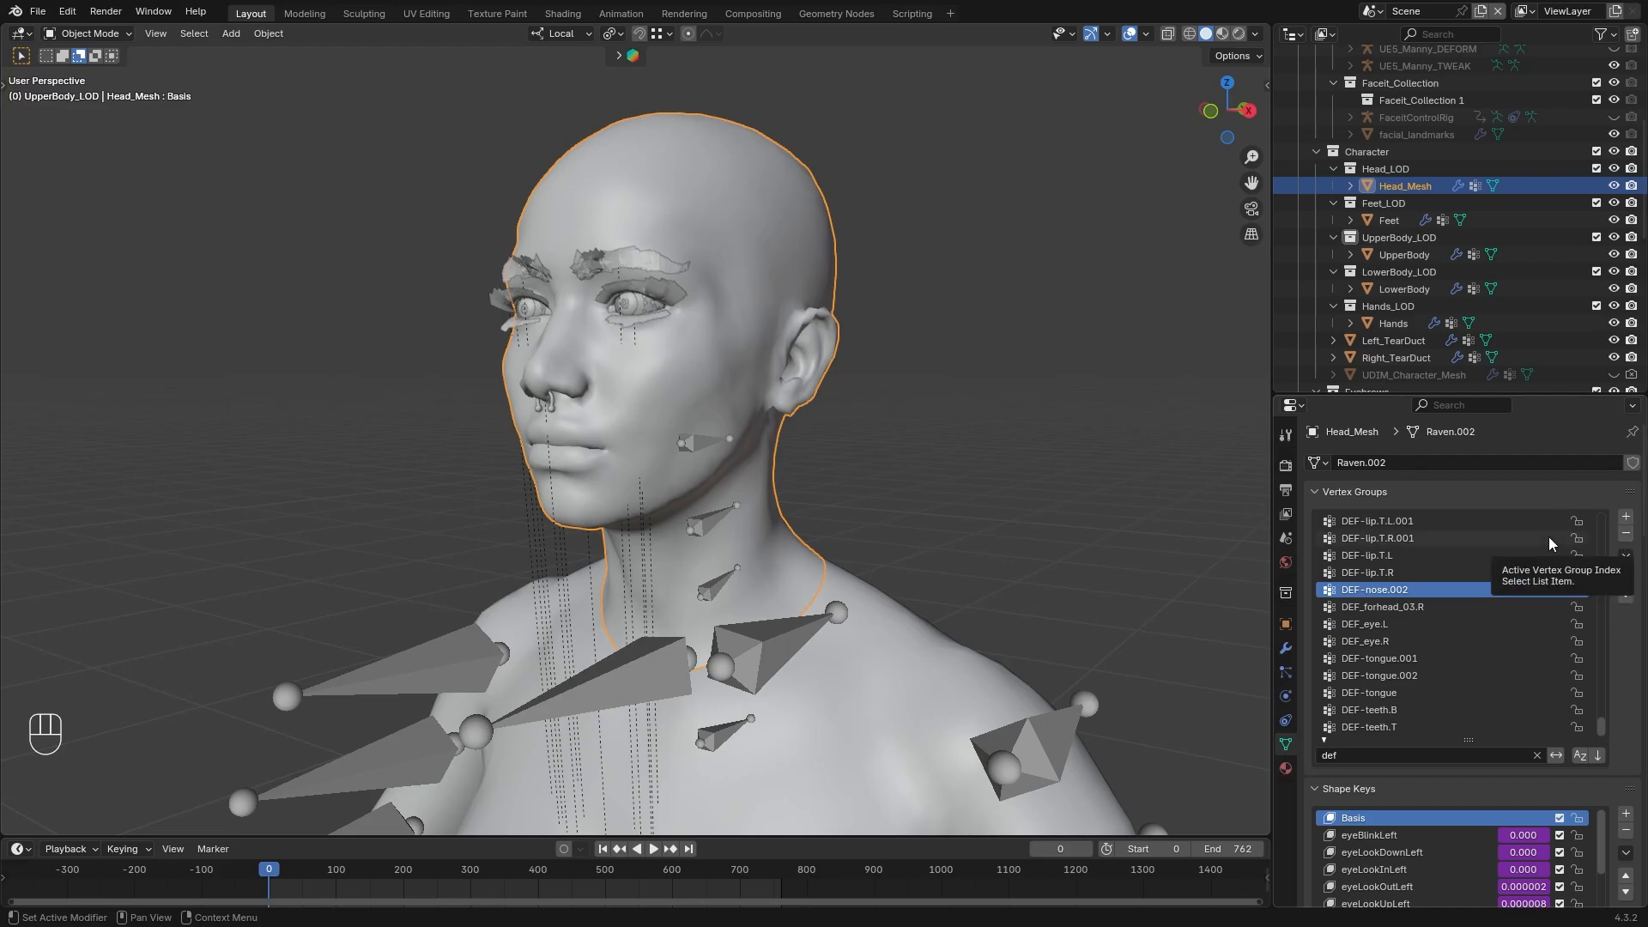
In the Scripting workspace, paste a script that removes DEF vertex groups, name it Remove_DefGrp and show Head_Mesh's vertex groups
click(911, 13)
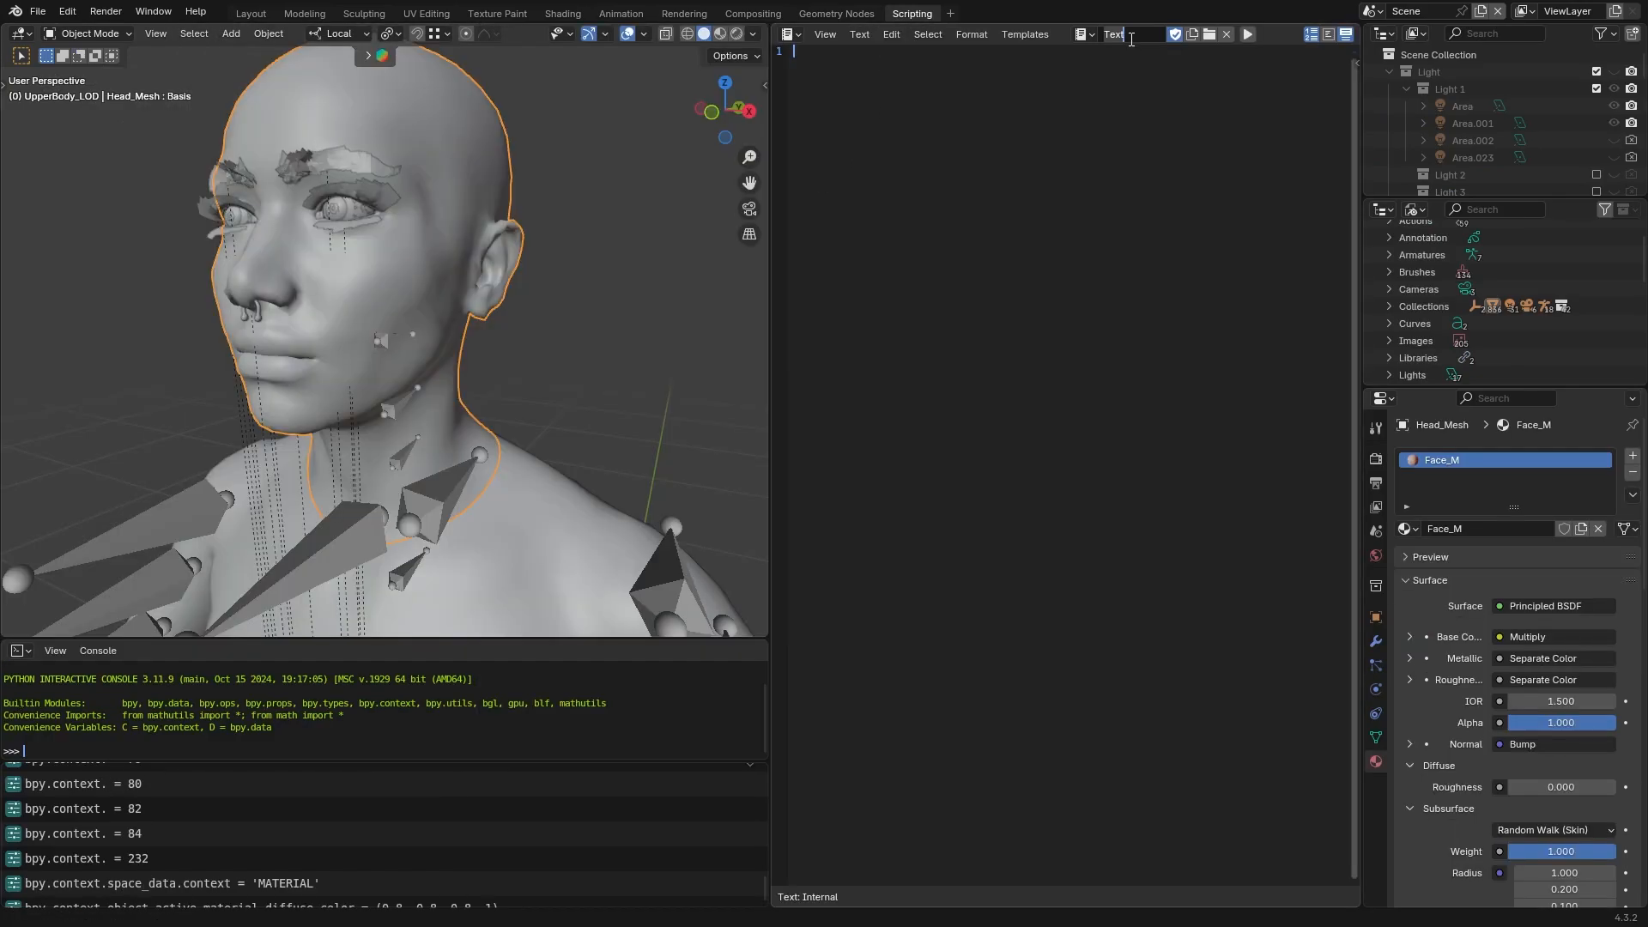
click(1168, 67)
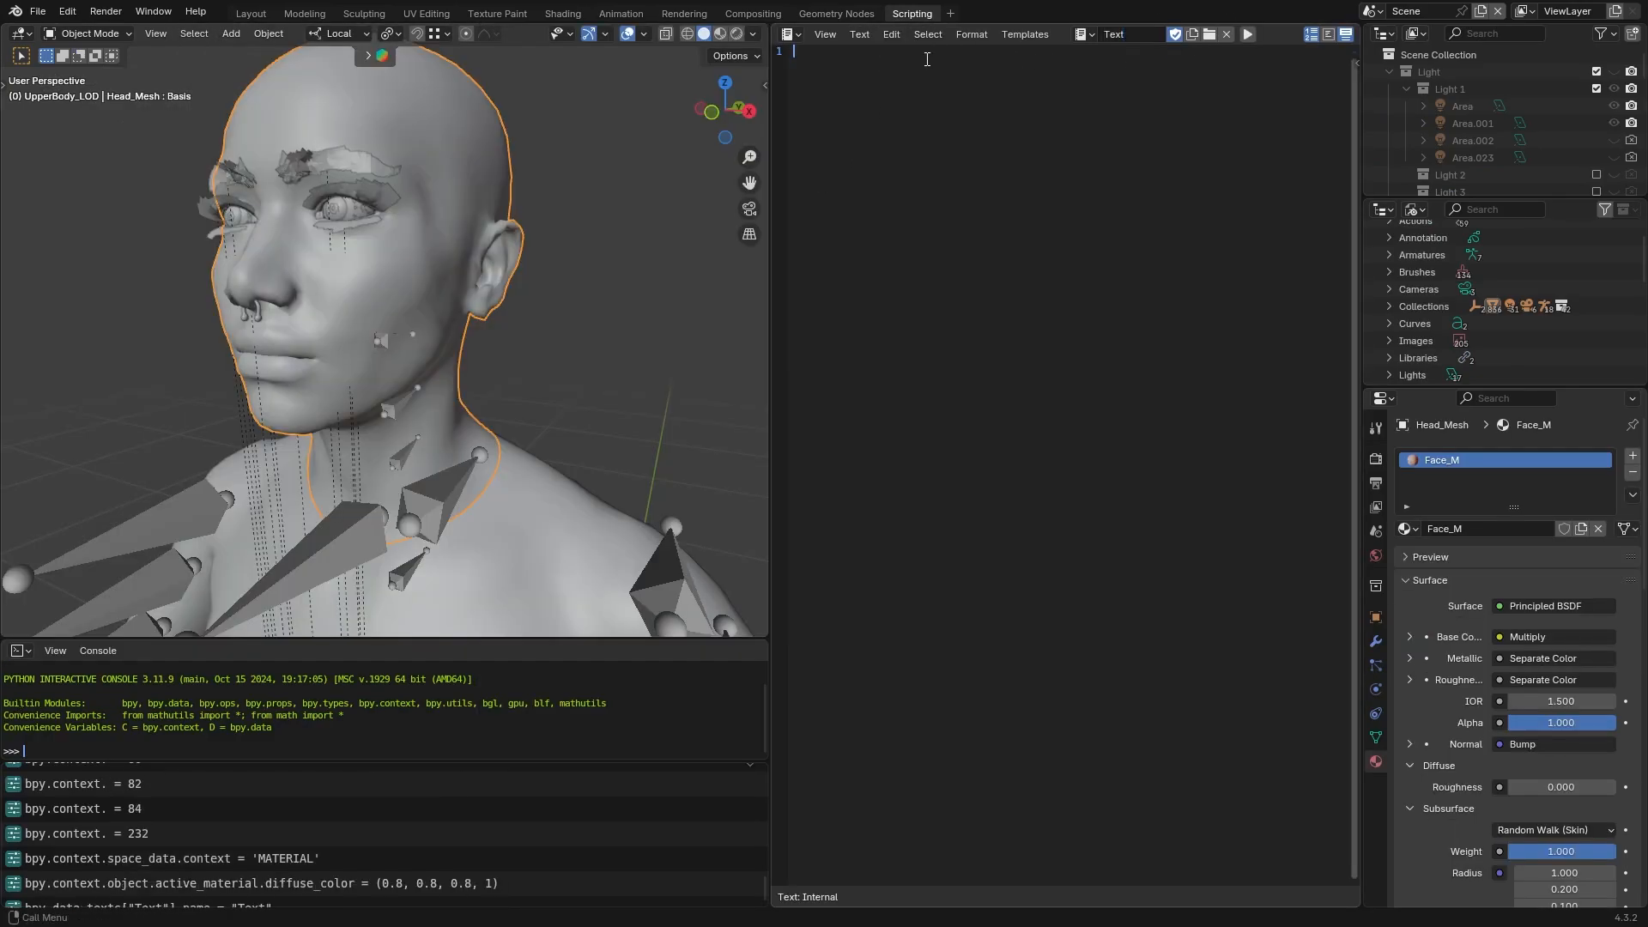
text(import bpy  # Get the active object obj = bpy.context.active_object  # Ensure the object is of type MESH and is selected if obj and obj.type == 'MESH' and obj.select_get():     # List of vertex groups to remove     to_remove = [vg.name for vg in obj.vertex_groups if vg.name.startswith("DEF")]      # Remove the vertex groups     for name in to_remove:         obj.vertex_groups.remove(obj.vertex_groups[name])      print(f"Removed {len(to_remove)} 'DEF' vertex groups from {obj.name}.") else:     print("No valid mesh object selected."))
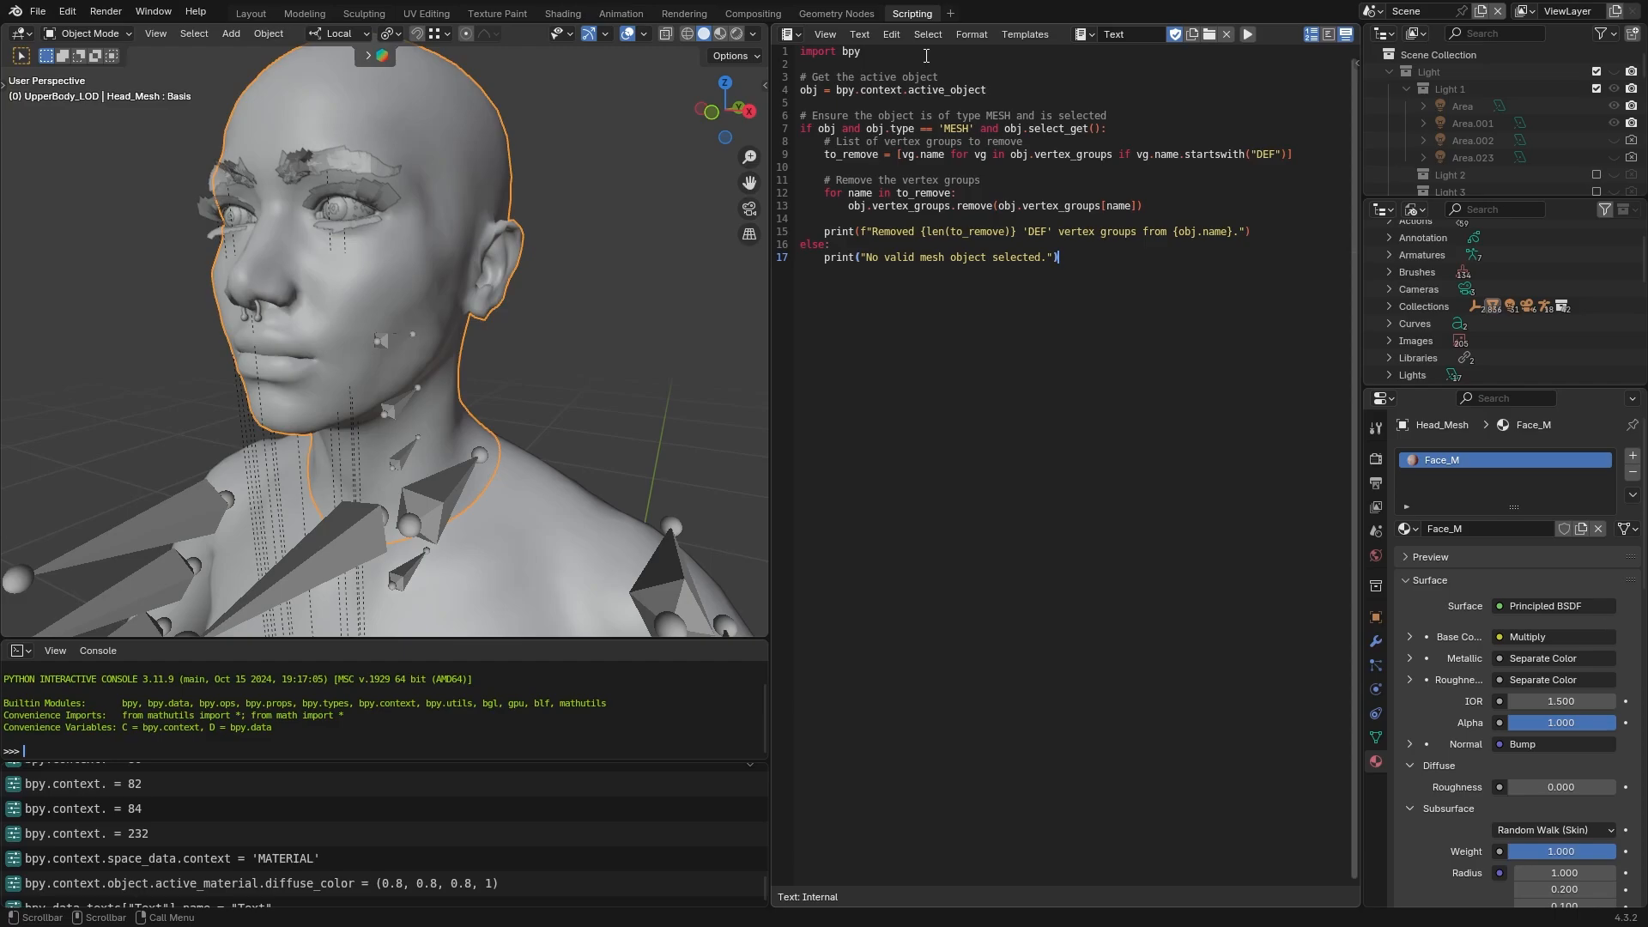
click(1124, 33)
text(Remove_DefGrp)
key(Return)
click(1376, 738)
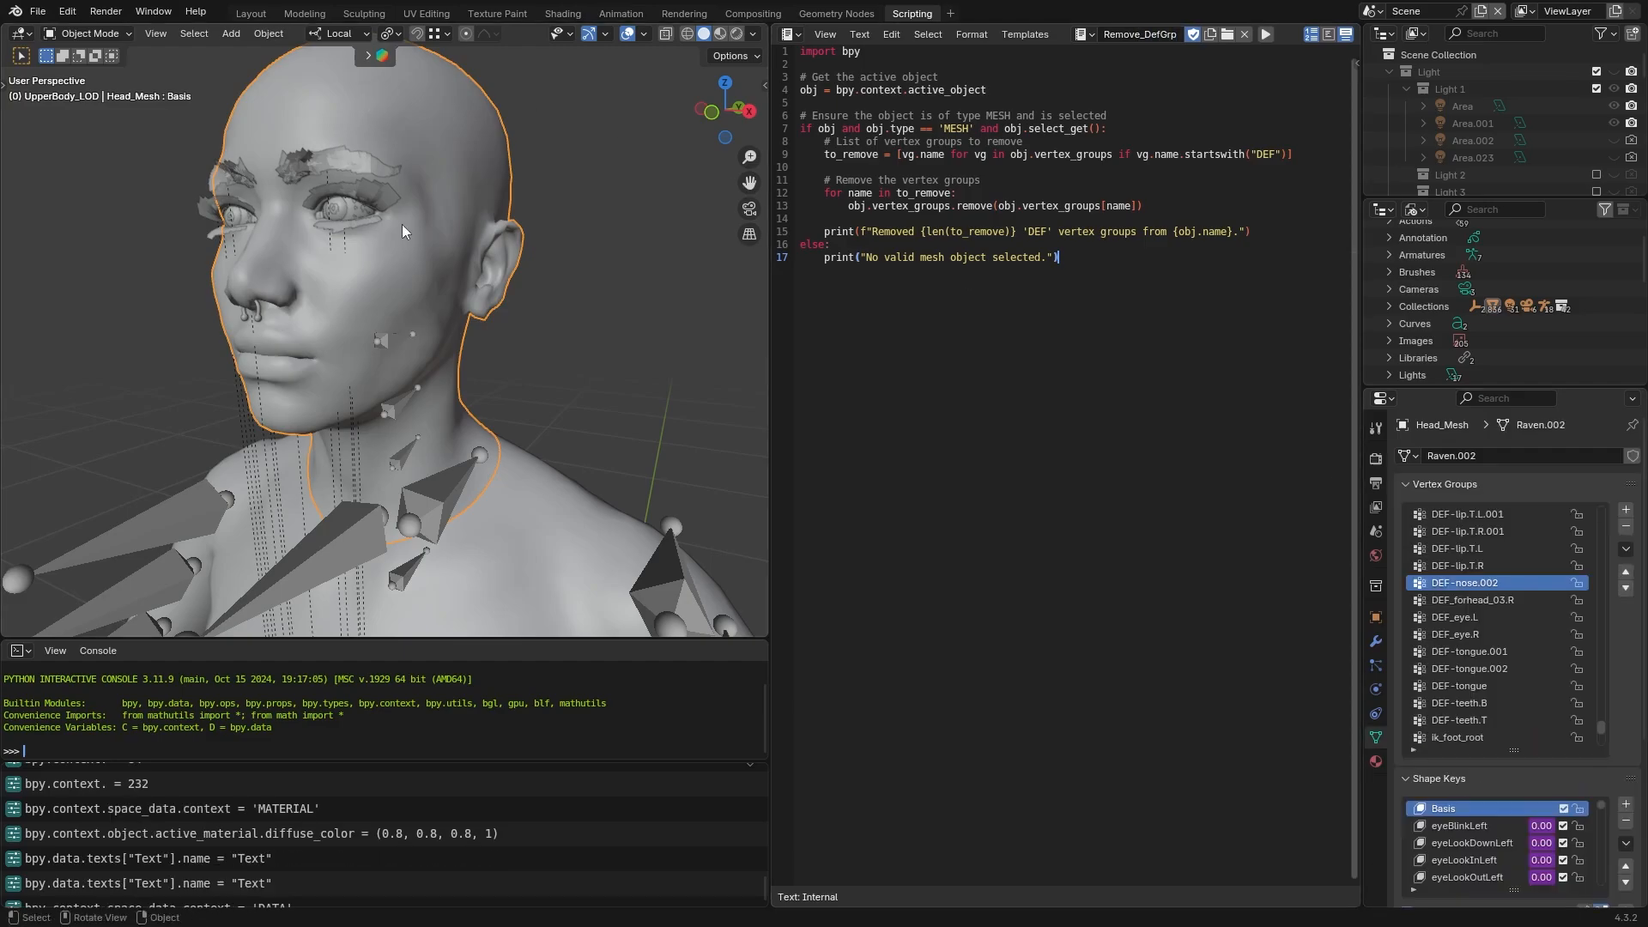
Run the Remove_DefGrp script on Head_Mesh and the other separated body meshes, including Hands
click(1266, 34)
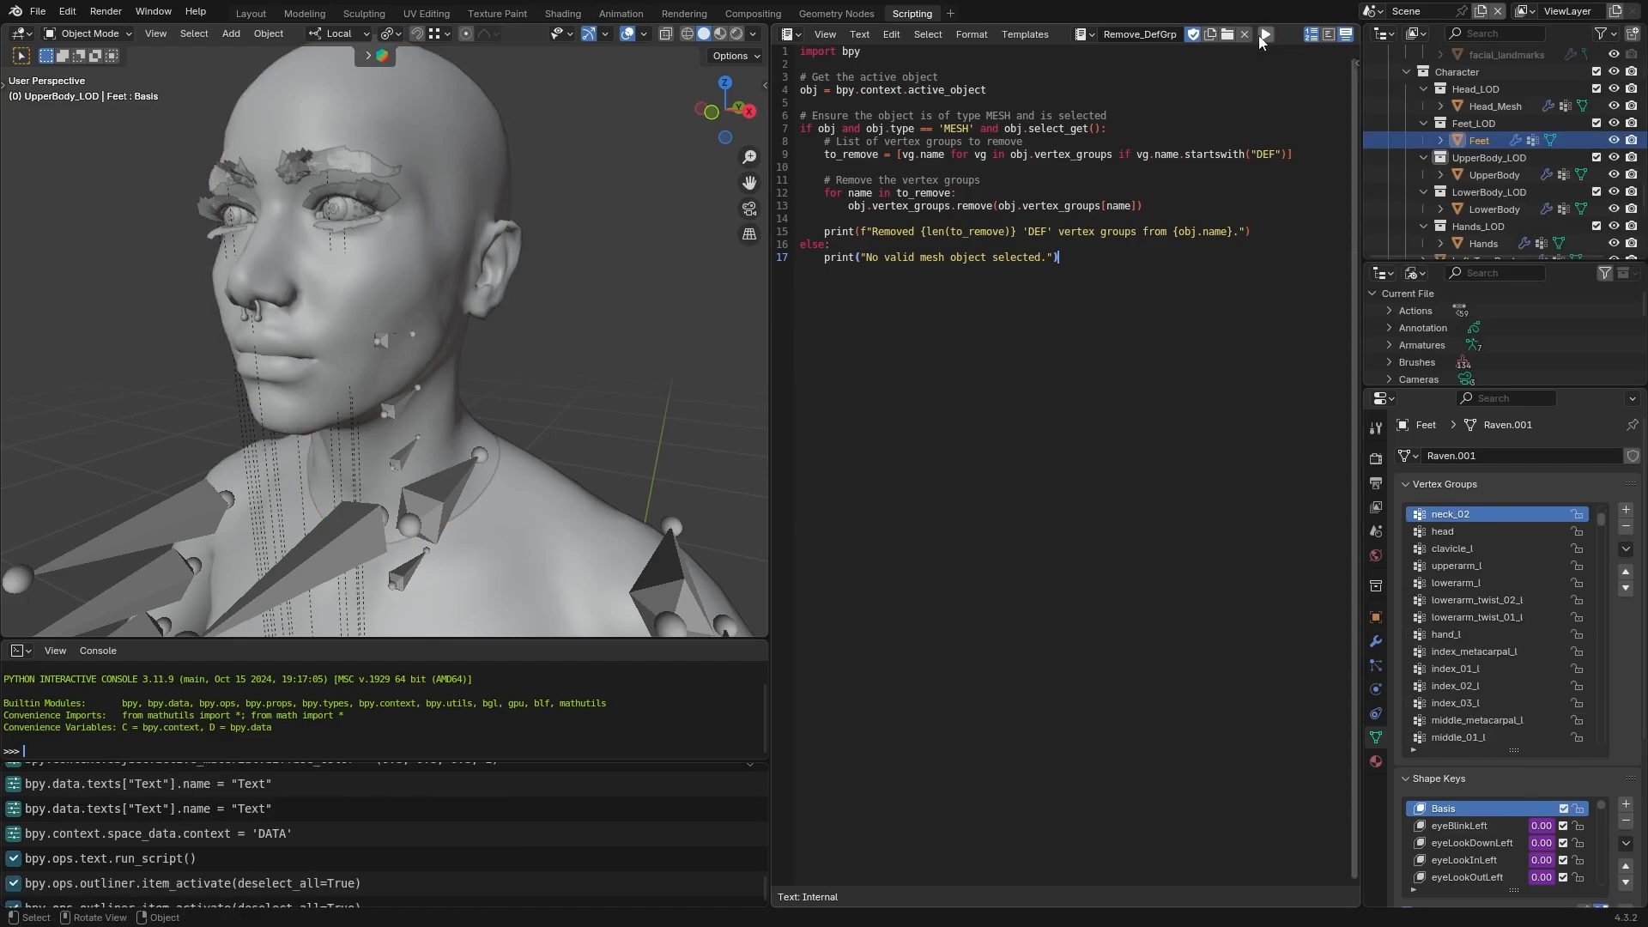
click(1266, 36)
click(1492, 175)
click(1266, 35)
click(1492, 209)
click(1266, 36)
click(1481, 244)
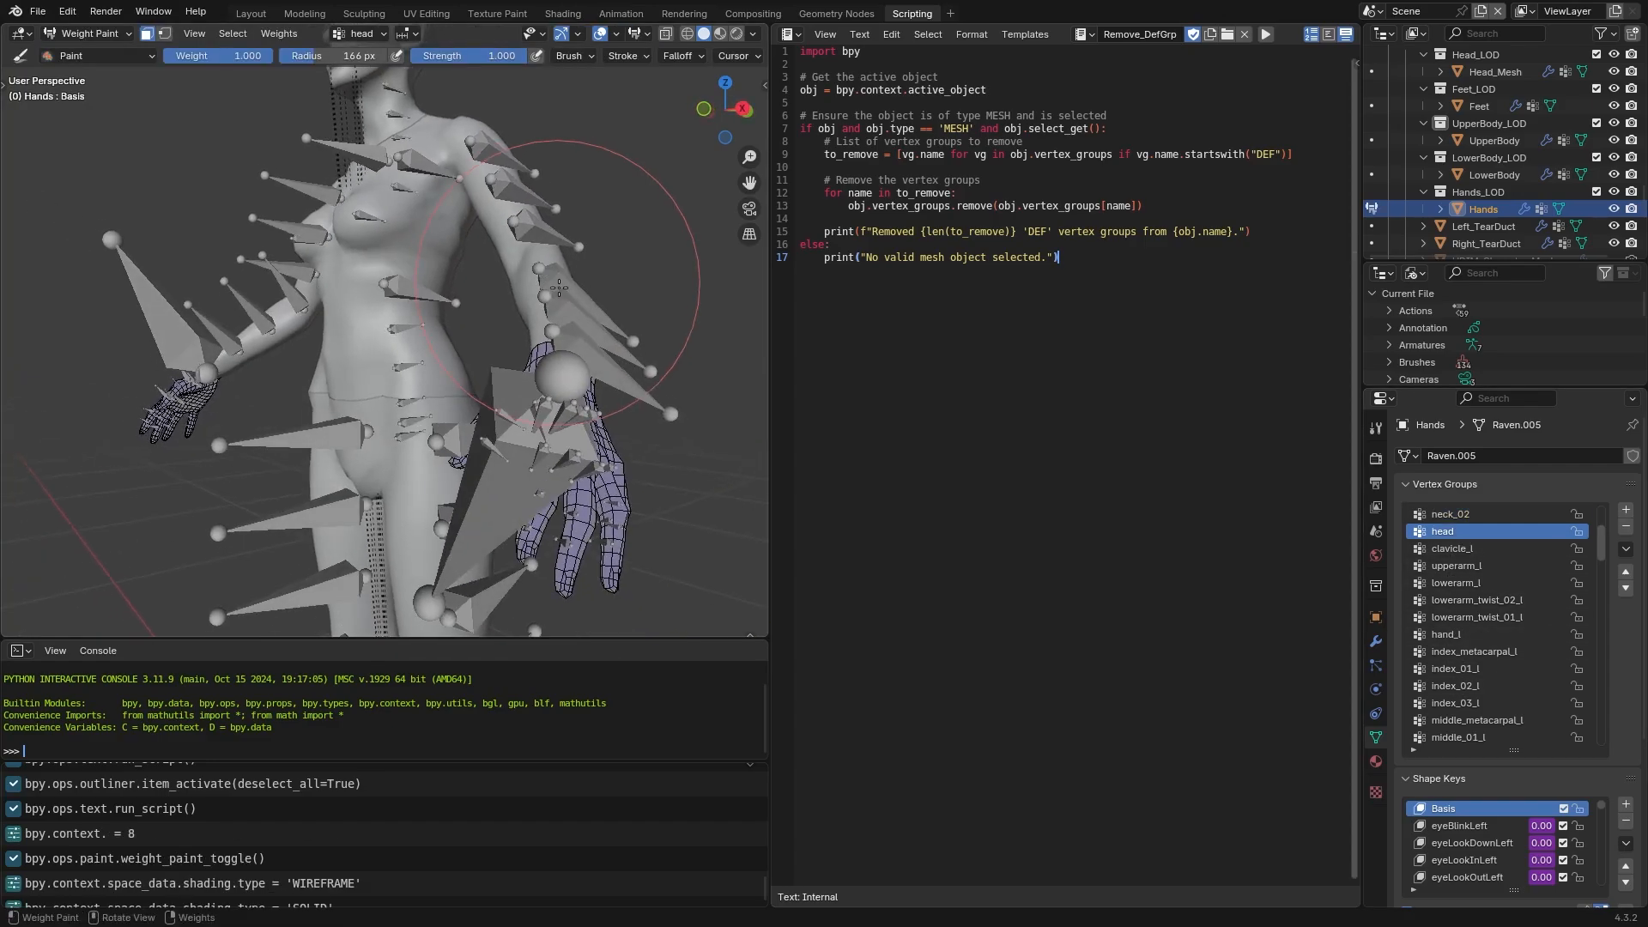
Return Hands to Object Mode and paste a script that removes unlocked zero-weight vertex groups into a new text named RemoveZeroWeight
scroll(559, 287, down, 6)
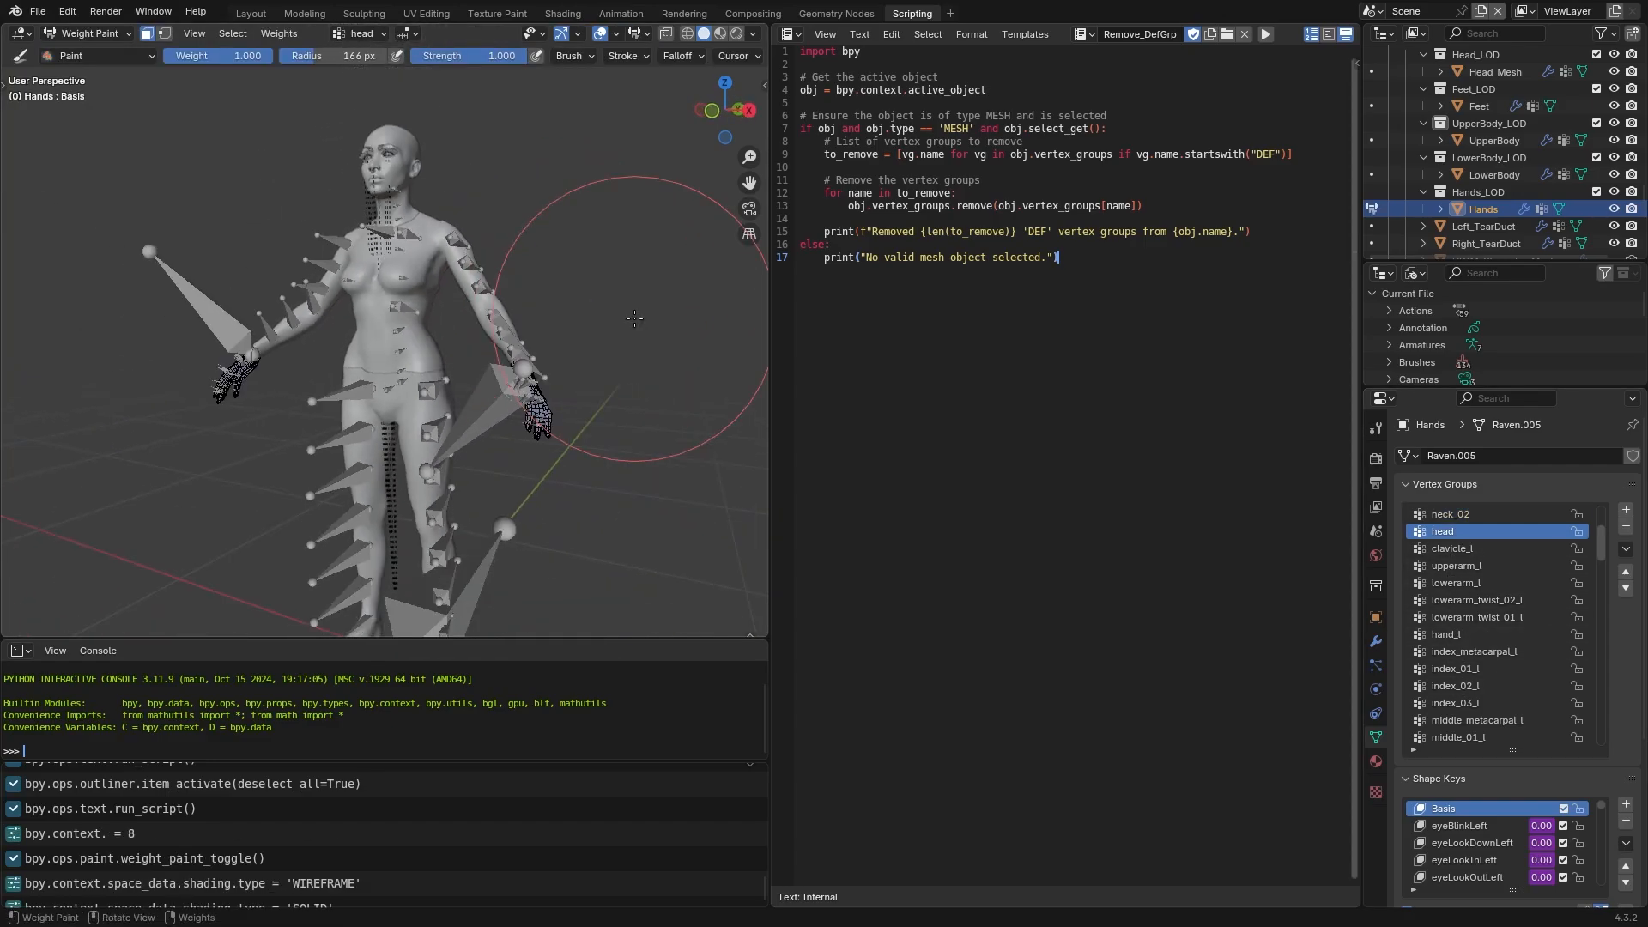
key(ctrl+Tab)
click(859, 35)
click(884, 53)
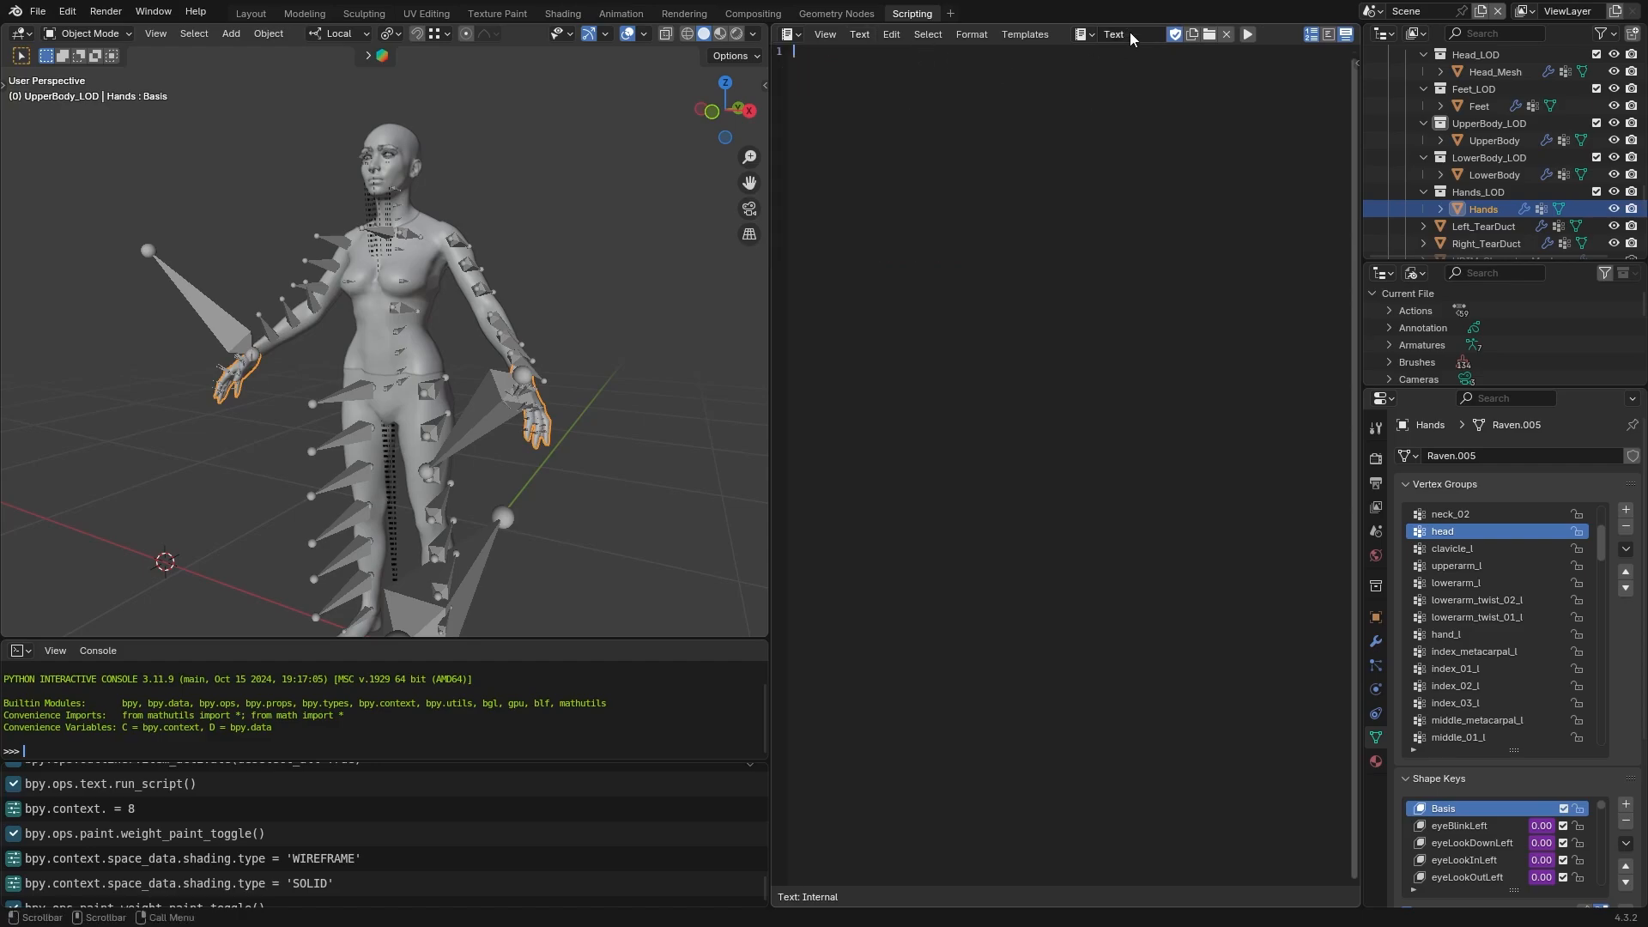
text(import bpy from bpy.types import Operator  ob = bpy.context.object ob.update_from_editmode()  vgroup_used = {i: False for i, k in enumerate(ob.vertex_groups)}  for v in ob.data.vertices:     for g in v.groups:         if g.weight > 0.0 and not ob.vertex_groups[g.group].lock_weight:             vgroup_used[g.group] = True  for i, used in sorted(vgroup_used.items(), reverse=True):     if not used and not ob.vertex_groups[i].lock_weight:         ob.vertex_groups.remove(ob.vertex_groups[i]))
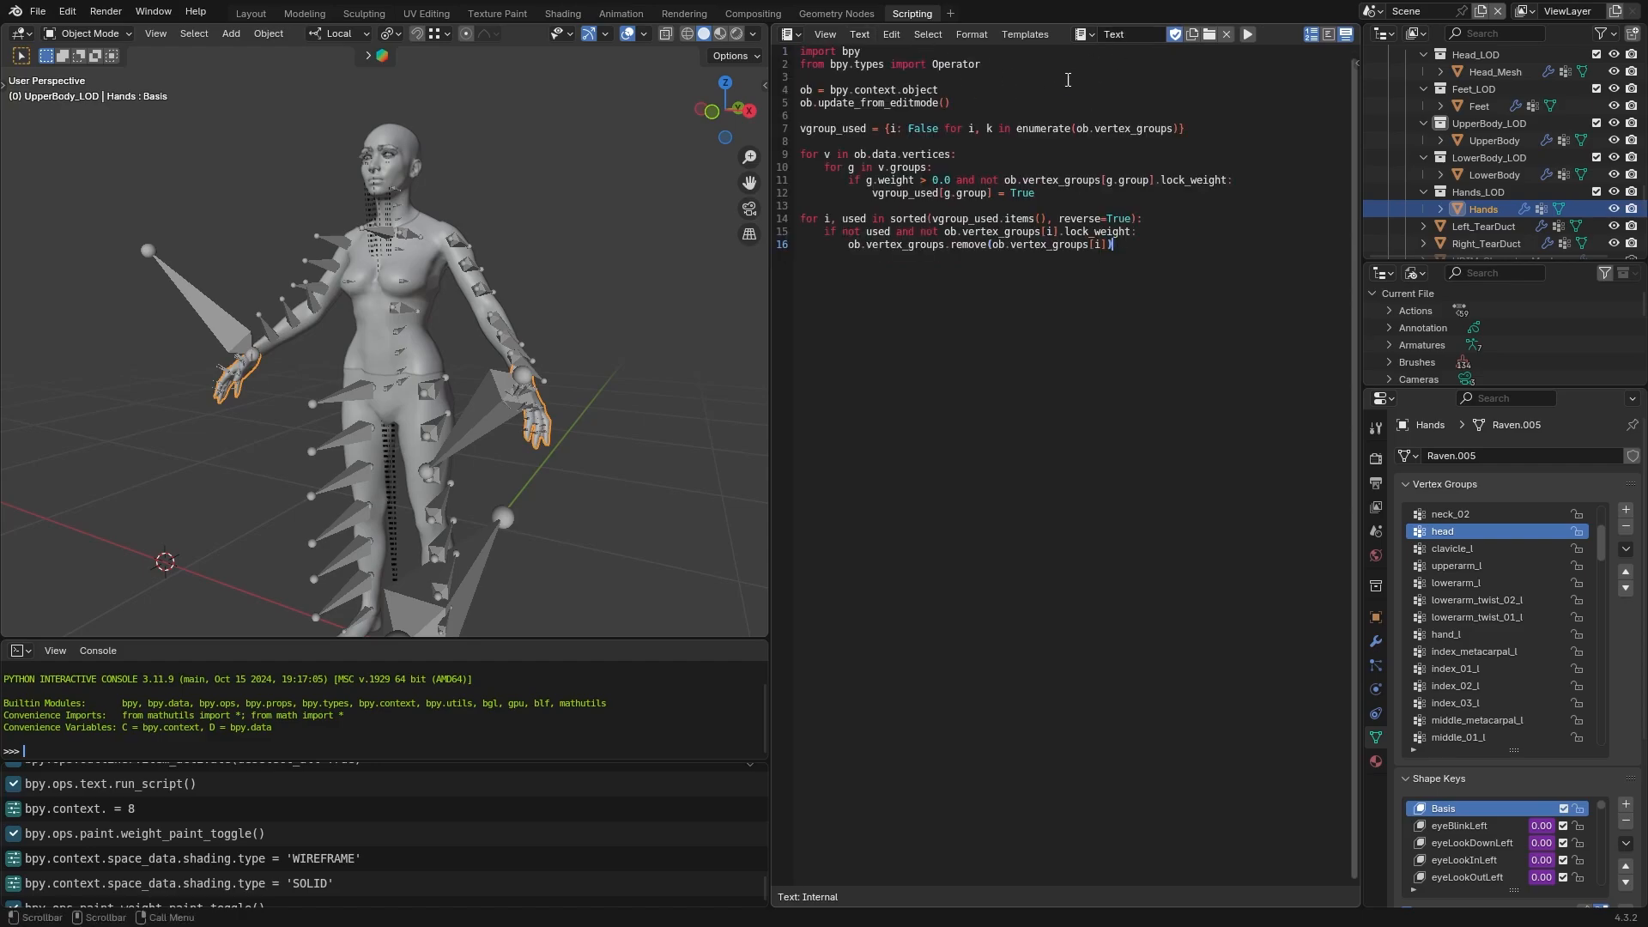
click(1133, 39)
text(RemoveZeroWeight)
key(Return)
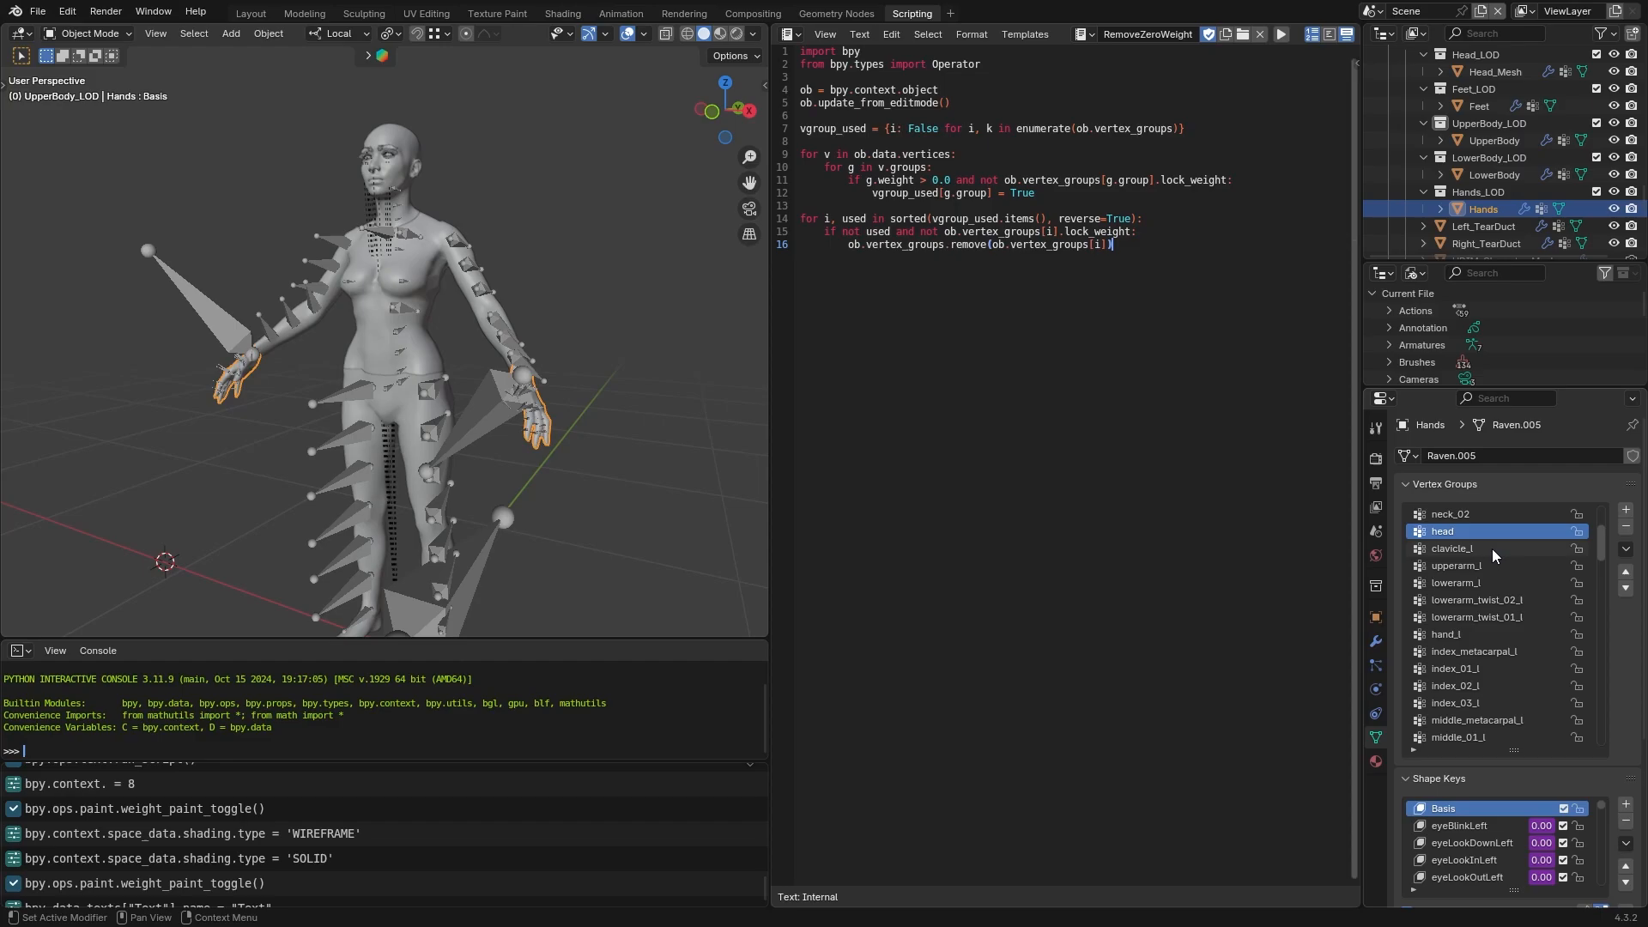
Leave the head group of Hands unlocked and run RemoveZeroWeight on Hands, LowerBody, UpperBody and Head_Mesh
click(1578, 532)
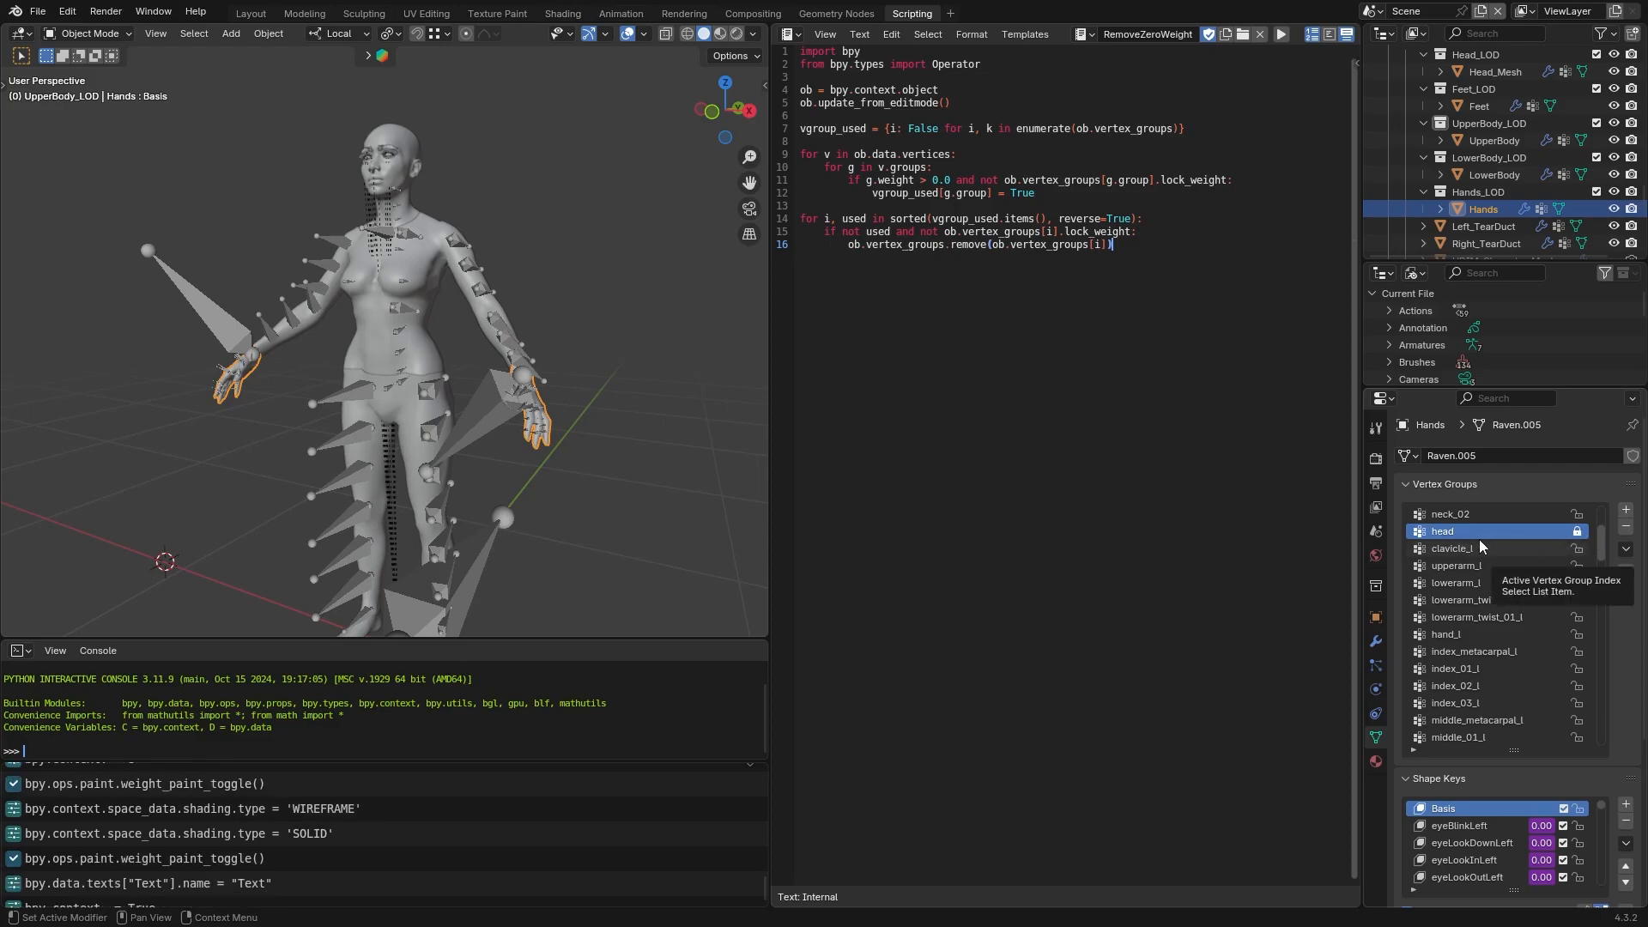
click(1578, 531)
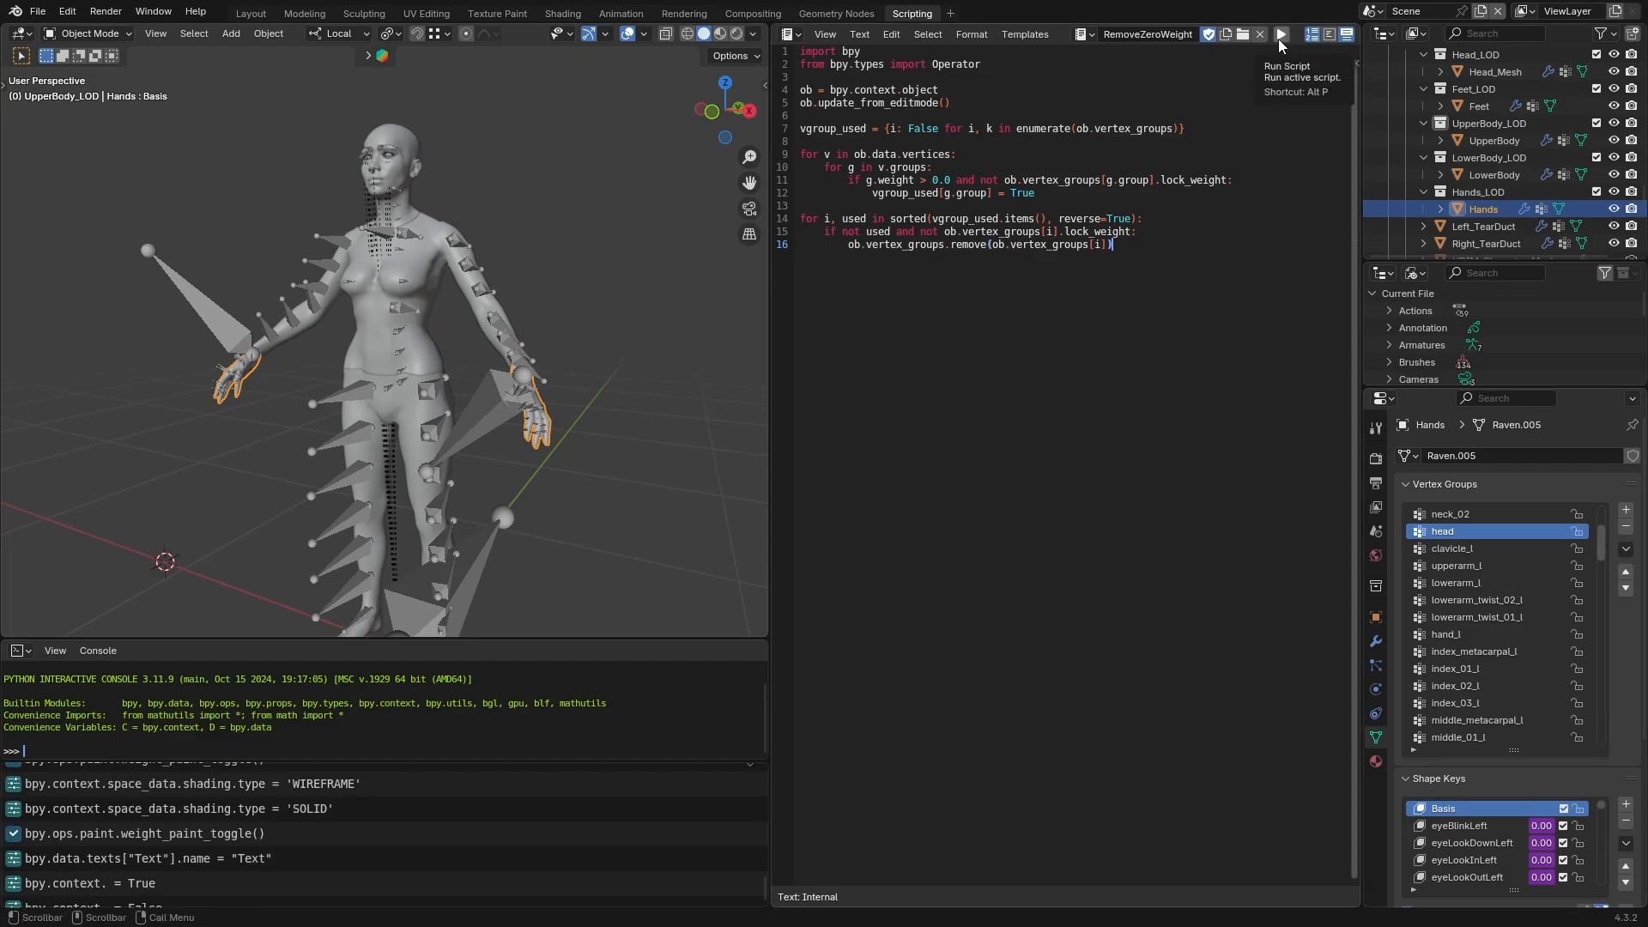
click(1280, 40)
click(1479, 176)
click(1281, 38)
click(1508, 142)
click(1280, 38)
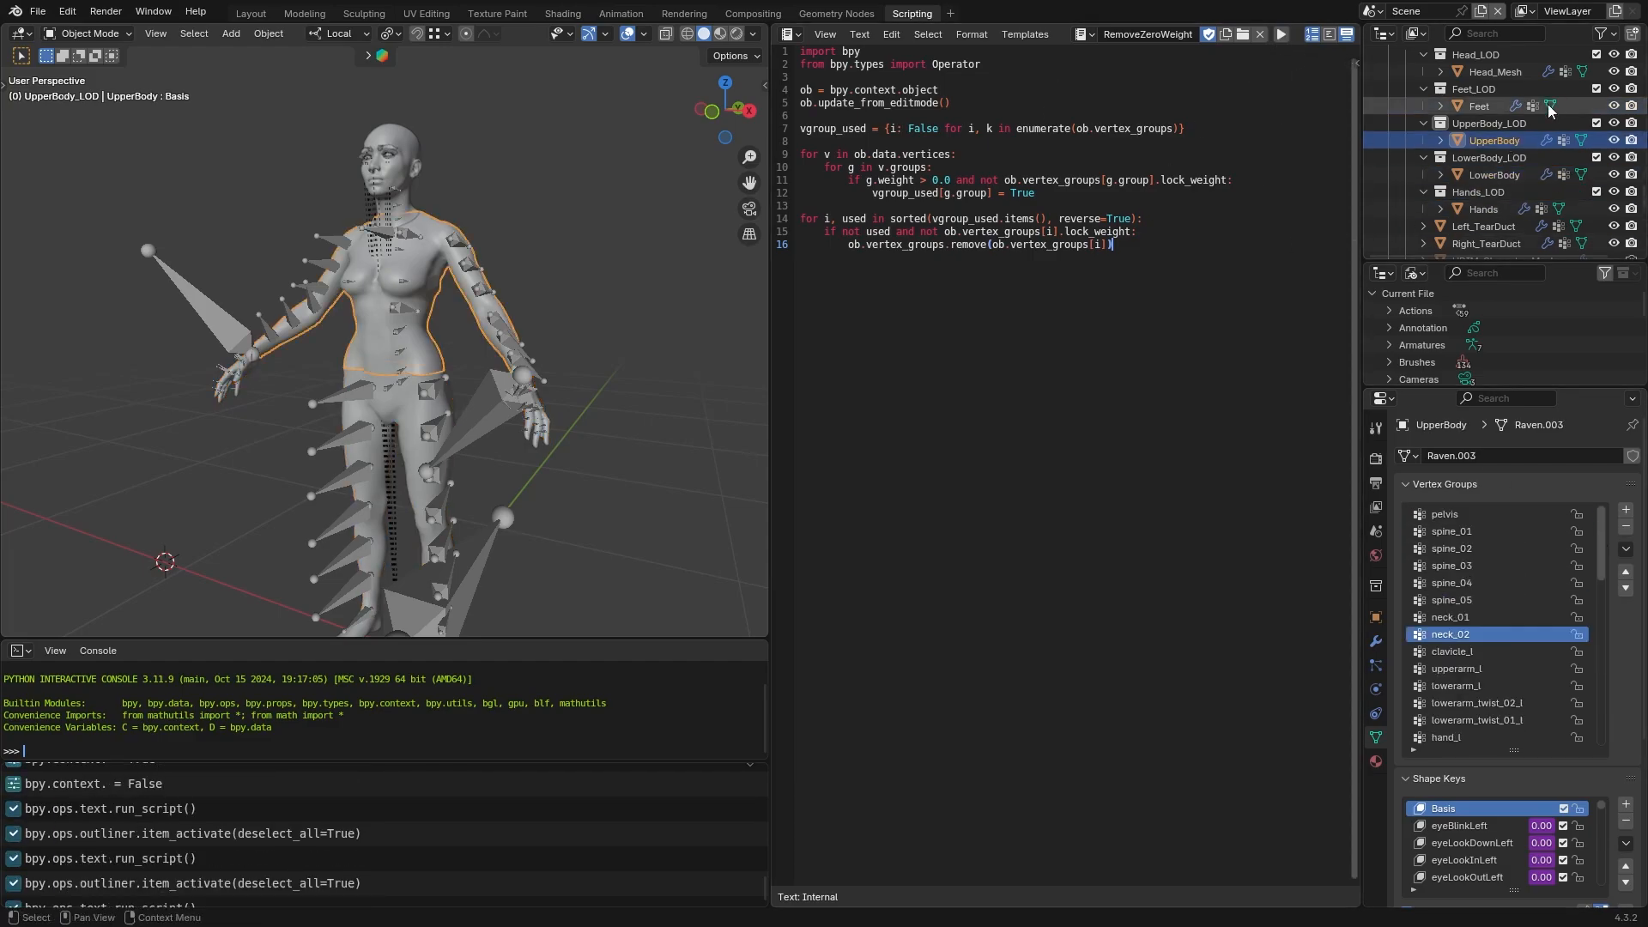
click(1494, 71)
click(1281, 34)
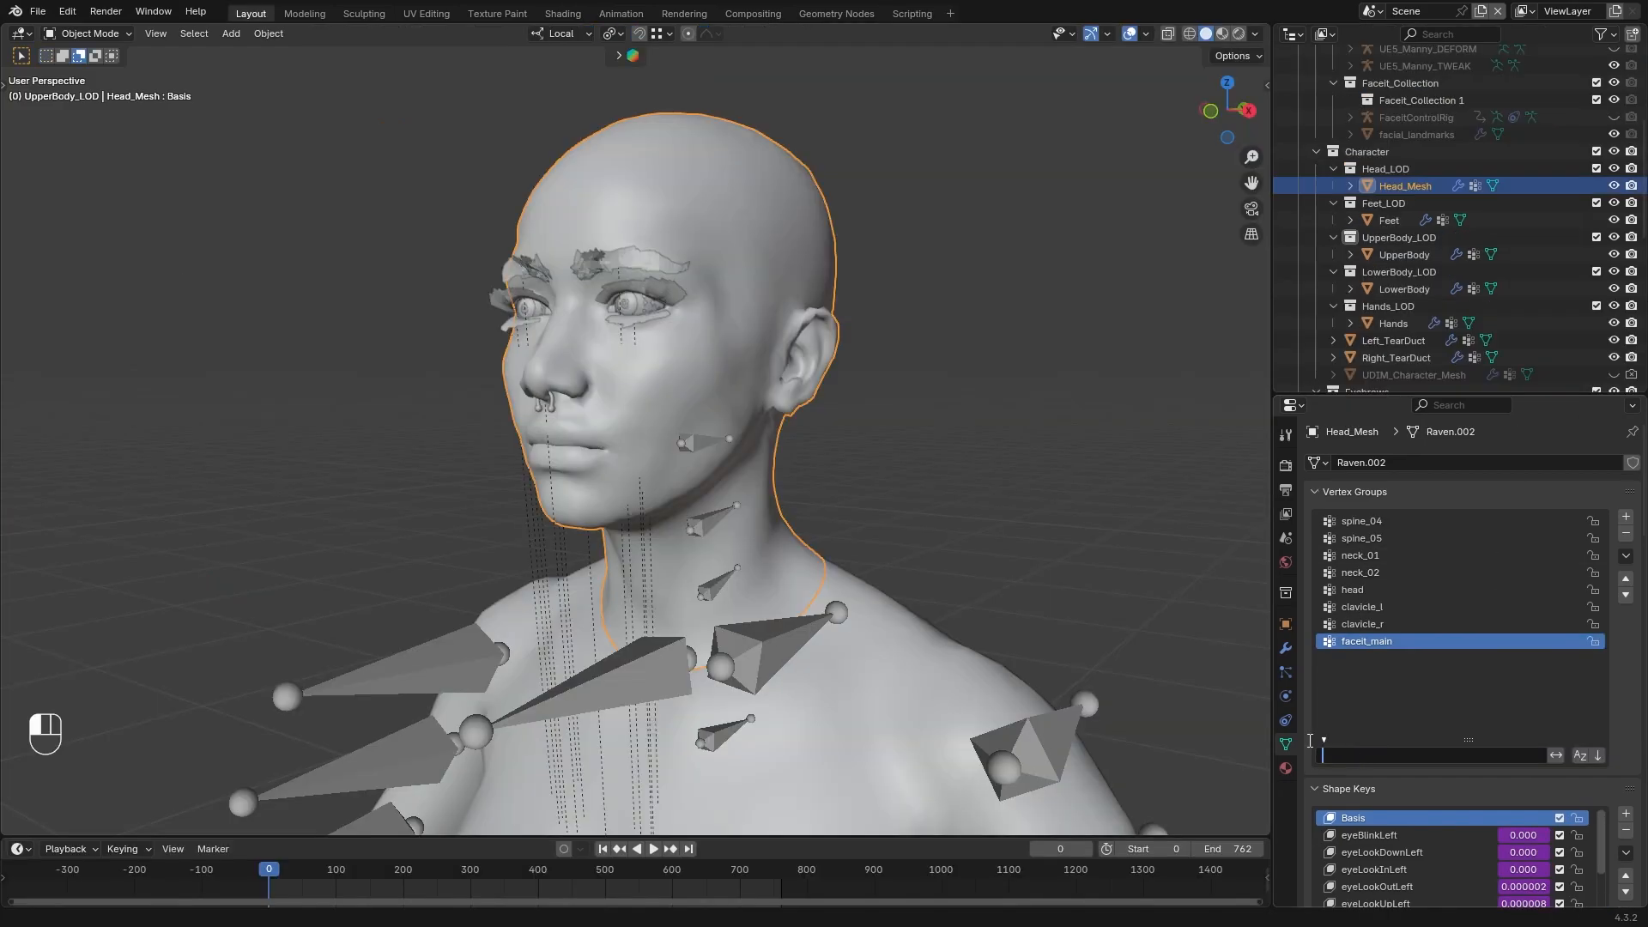
Check the faceit_main weights of Head_Mesh in Weight Paint mode, return to Object Mode and delete that vertex group
click(1413, 722)
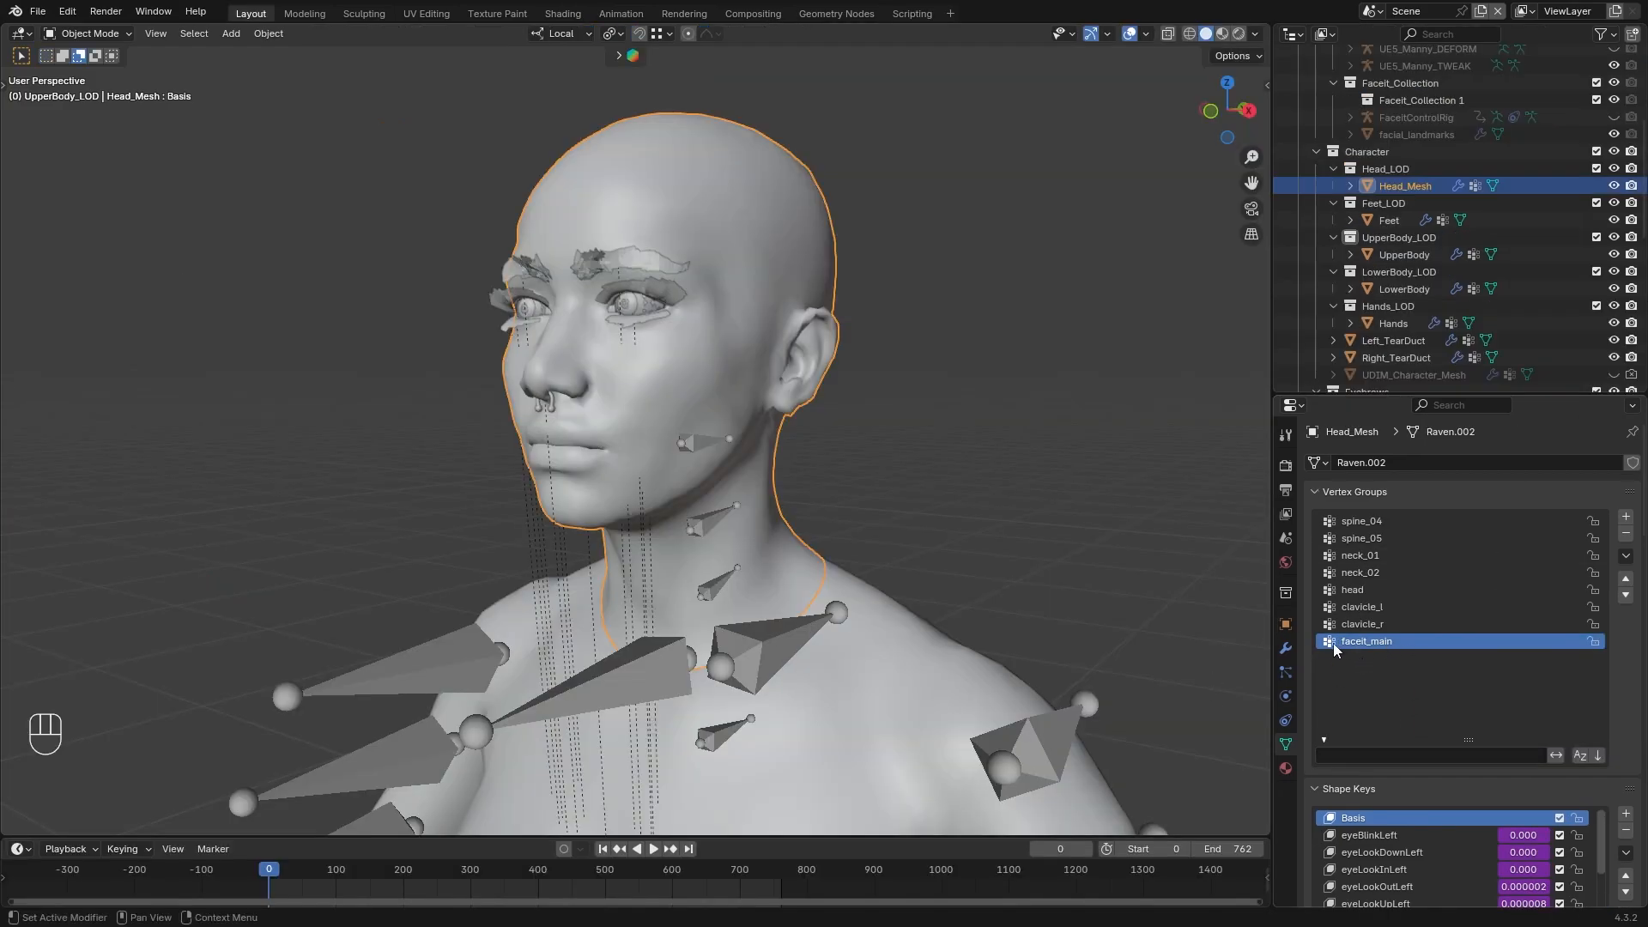
click(89, 33)
click(101, 130)
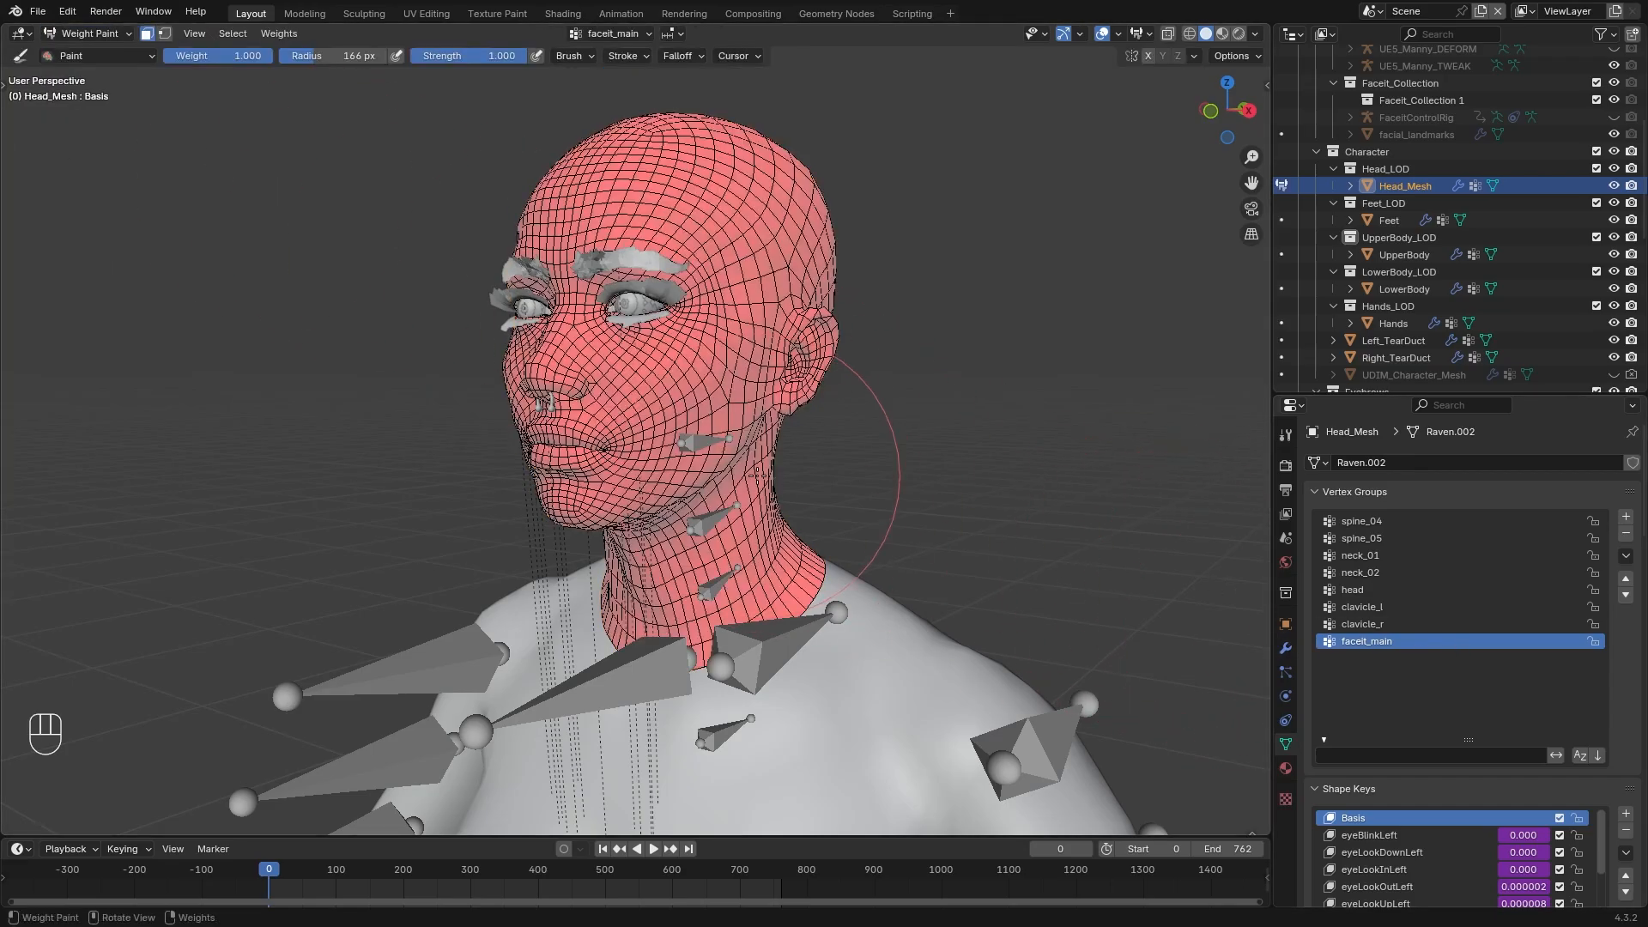
key(ctrl+Tab)
click(1373, 624)
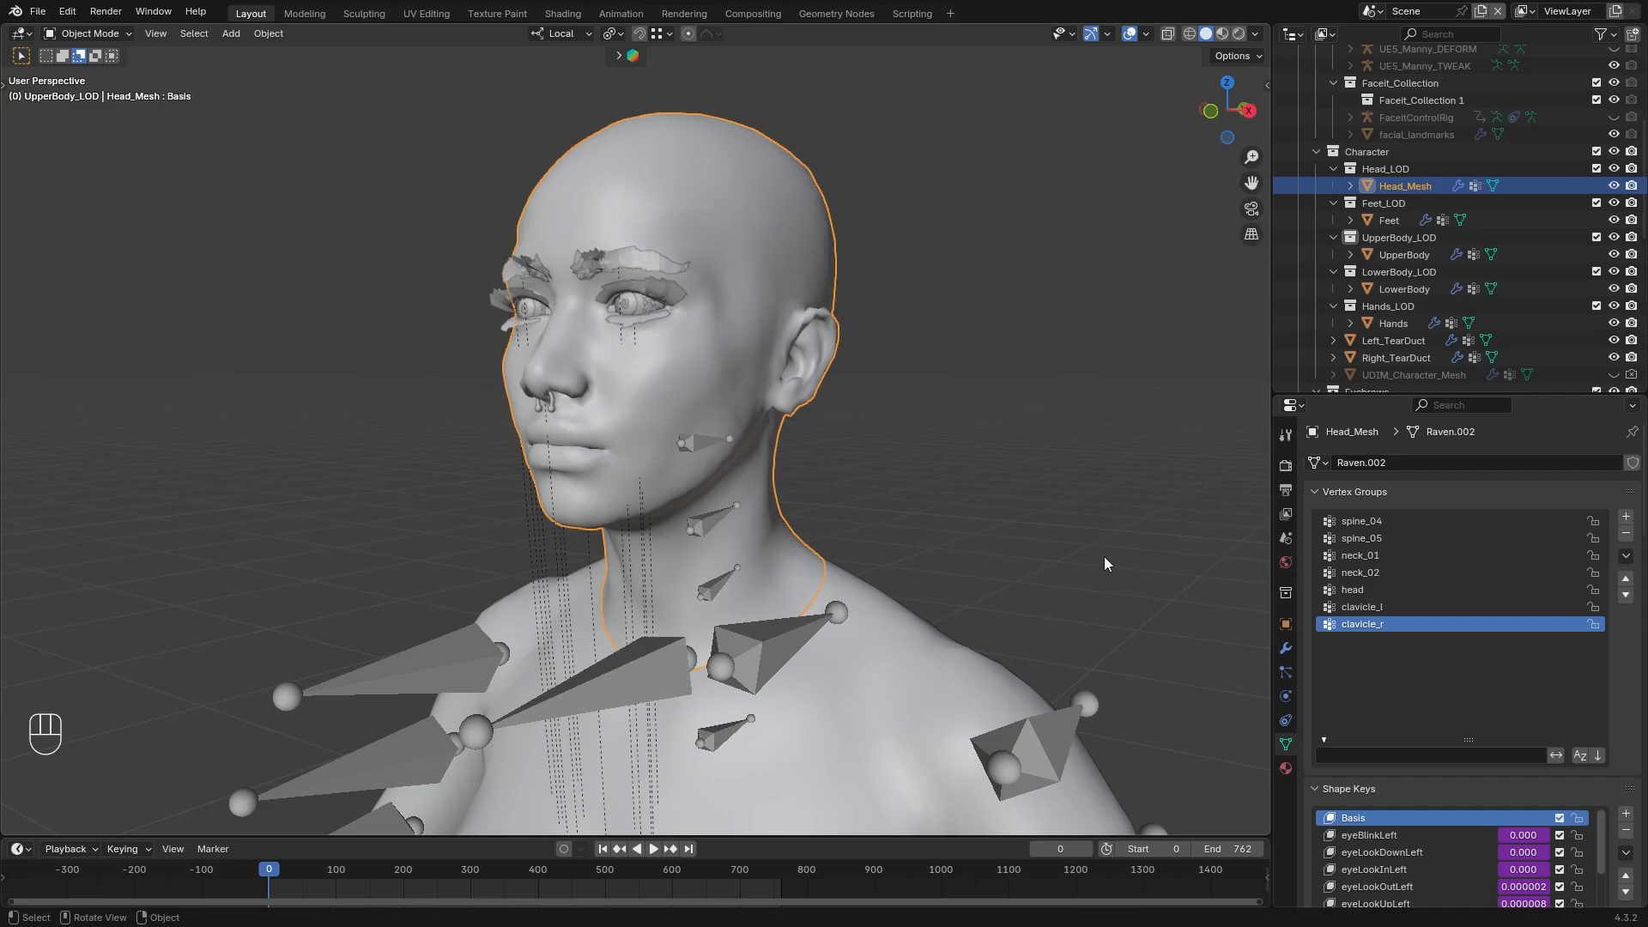
click(1626, 516)
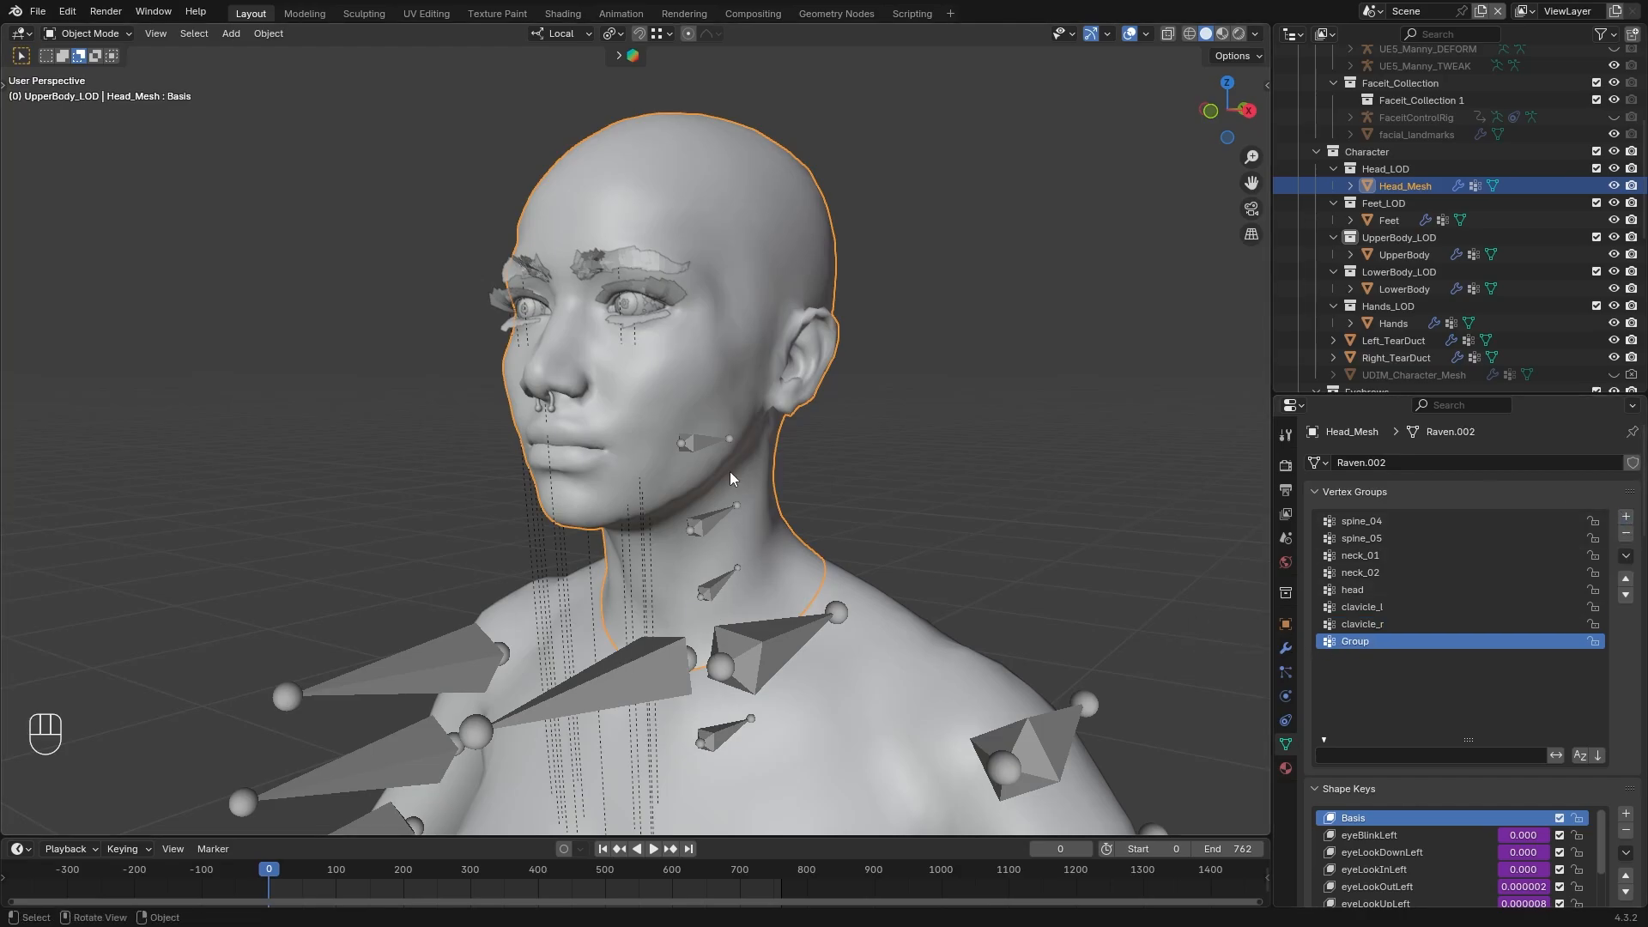
click(1626, 533)
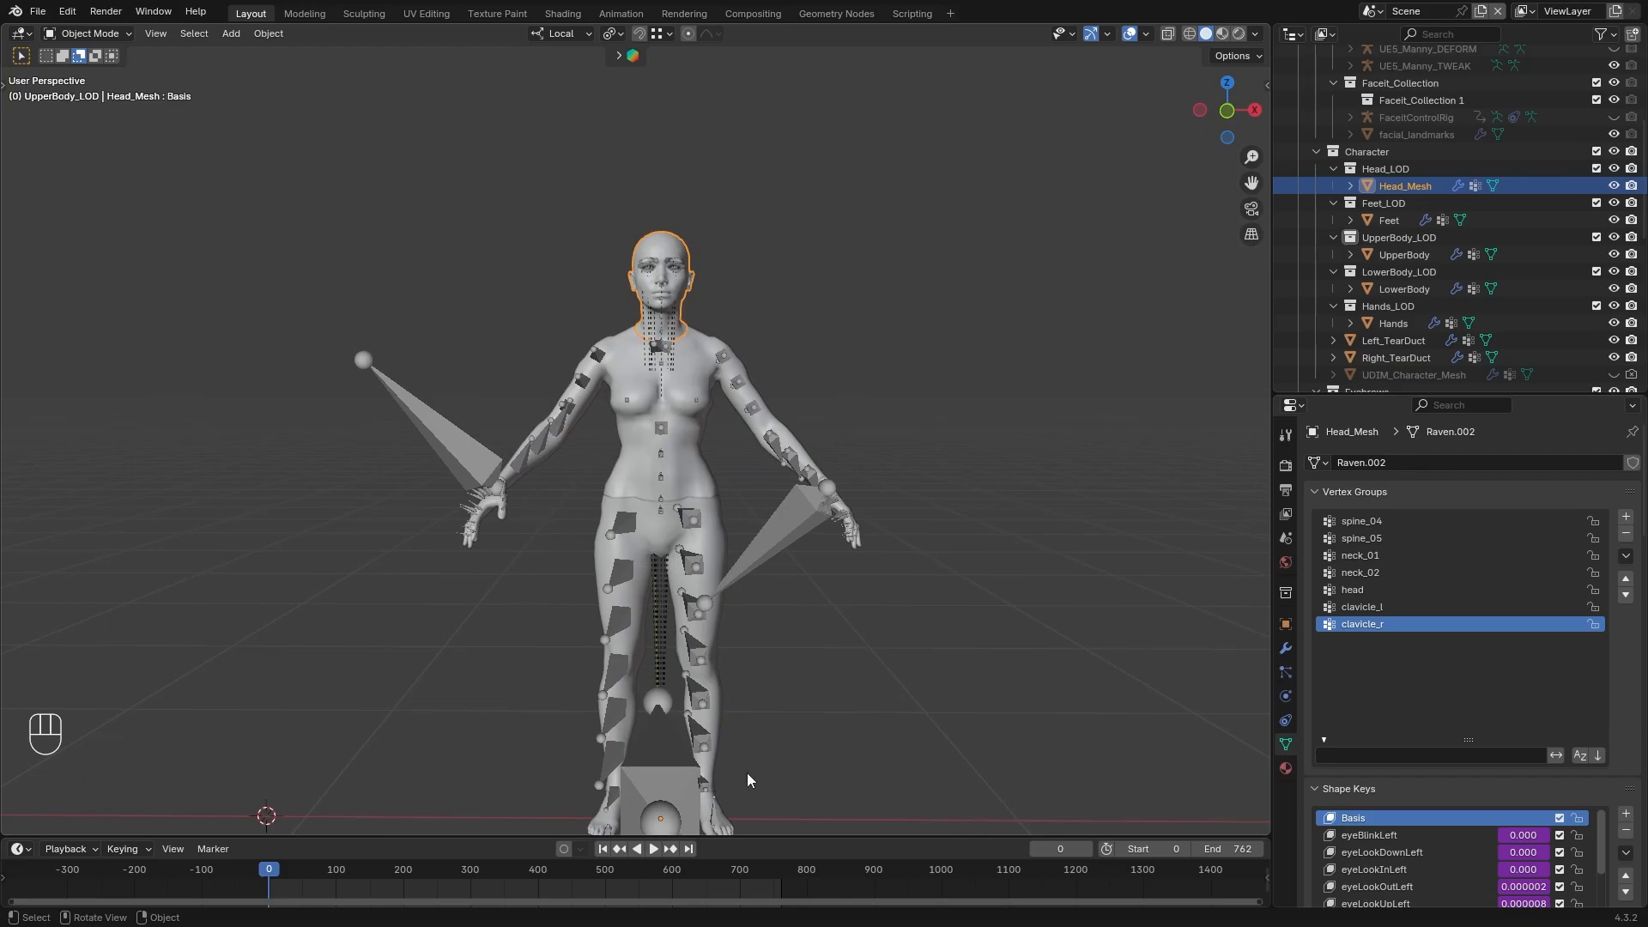
middle_drag(740, 768, 726, 713)
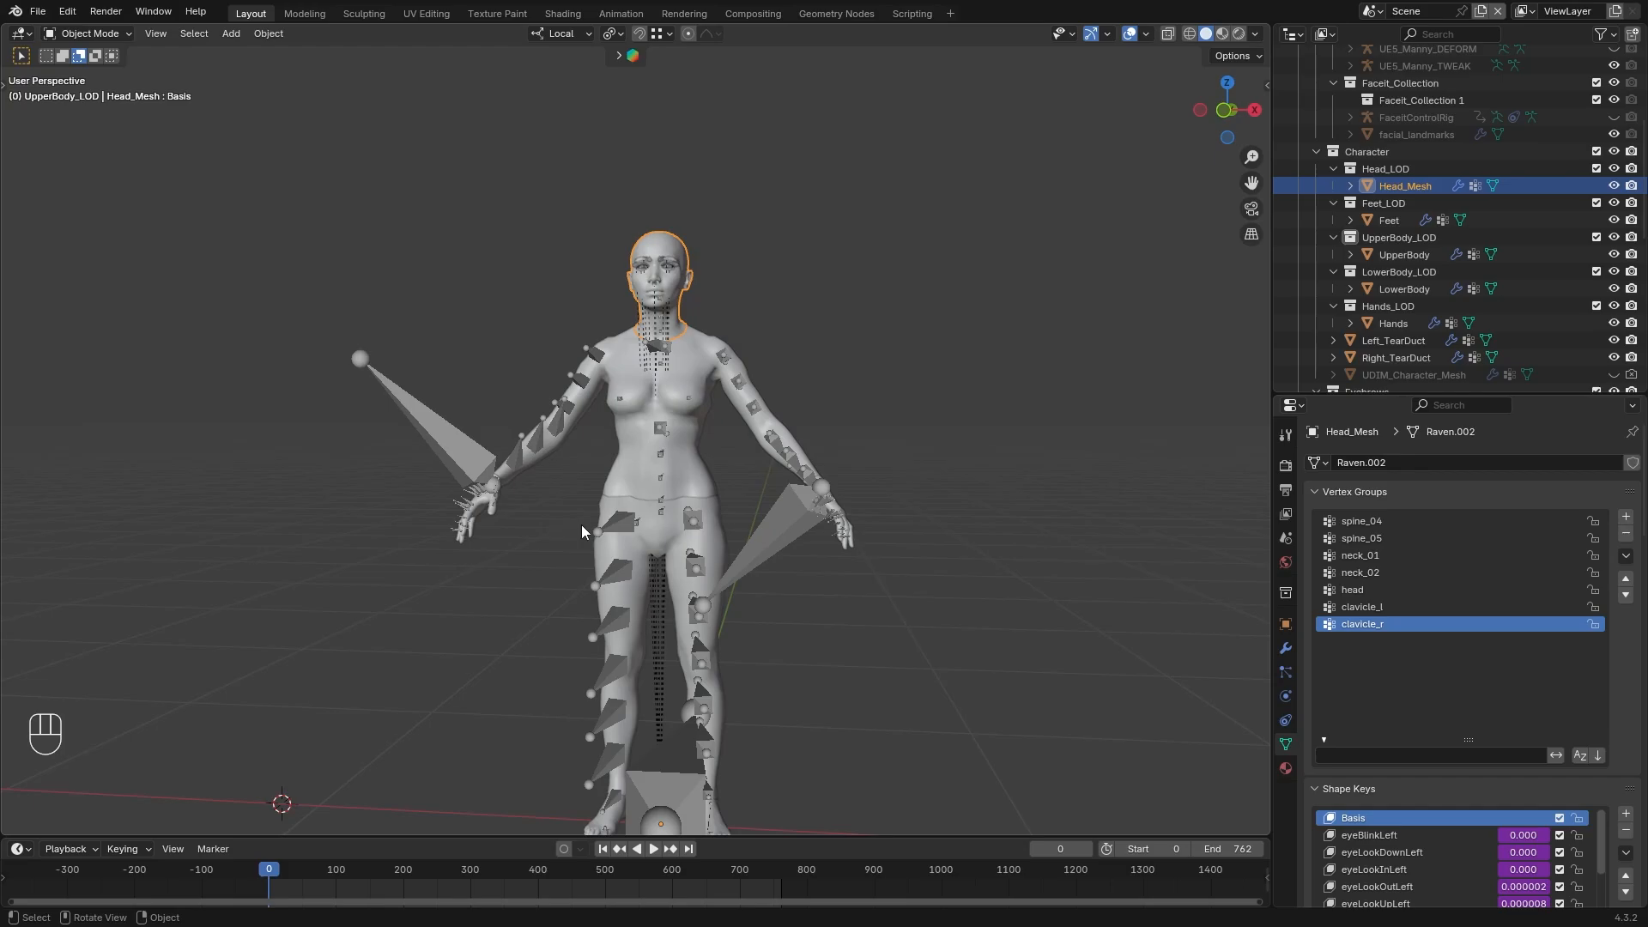
middle_drag(580, 524, 596, 498)
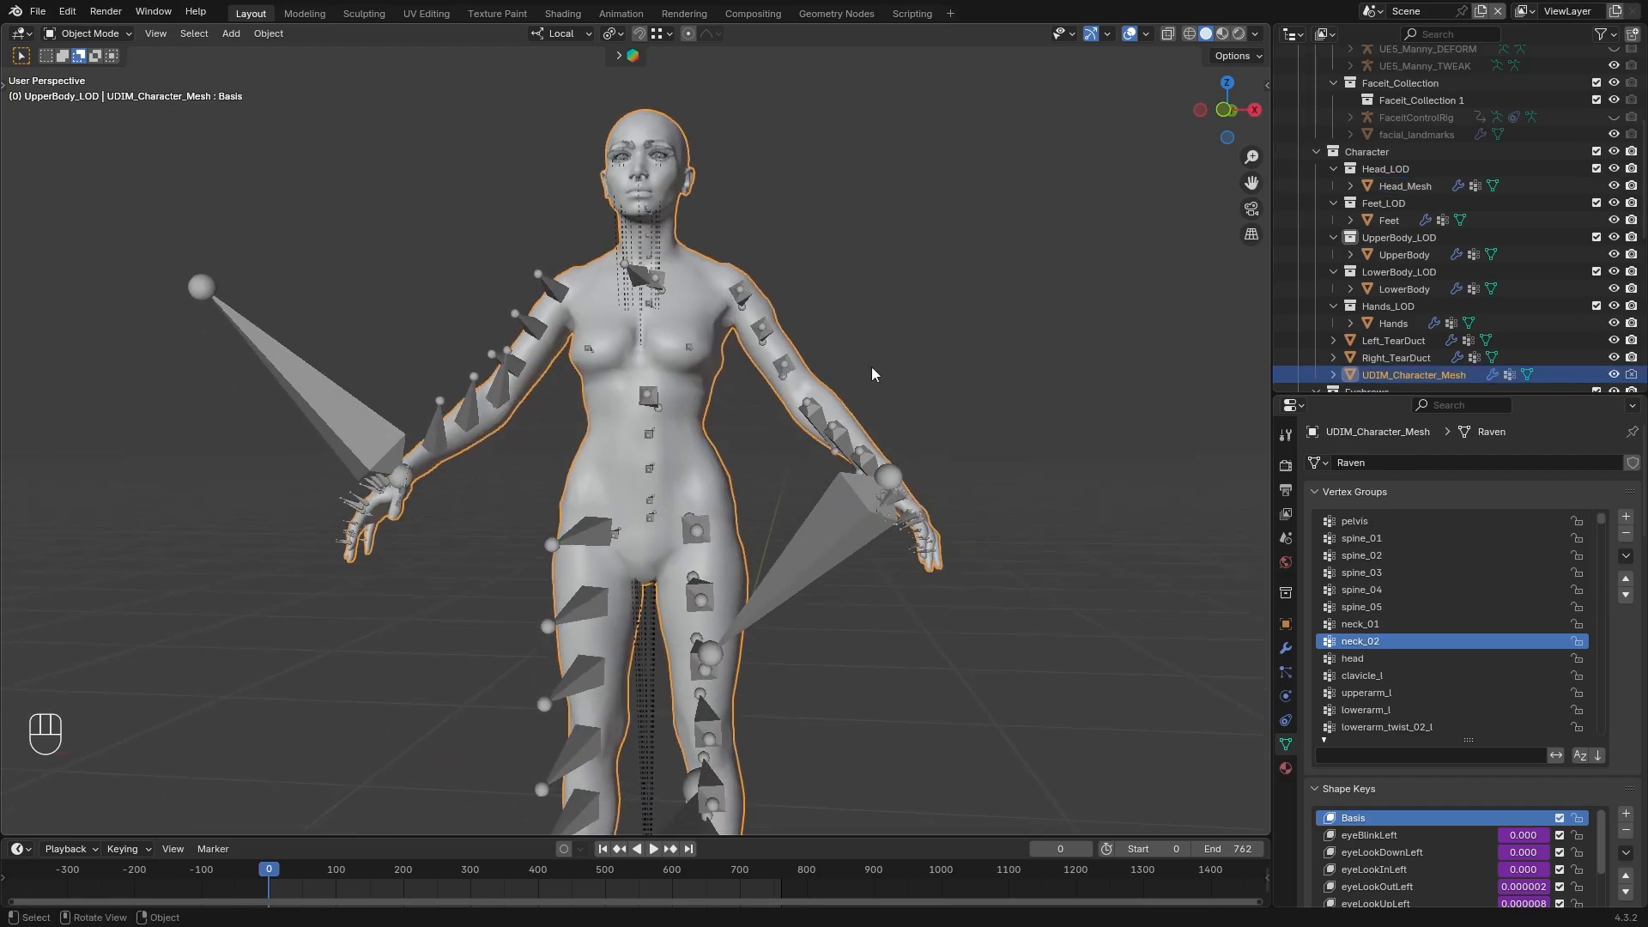
key(Tab)
middle_drag(745, 262, 732, 353)
scroll(733, 247, up, 2)
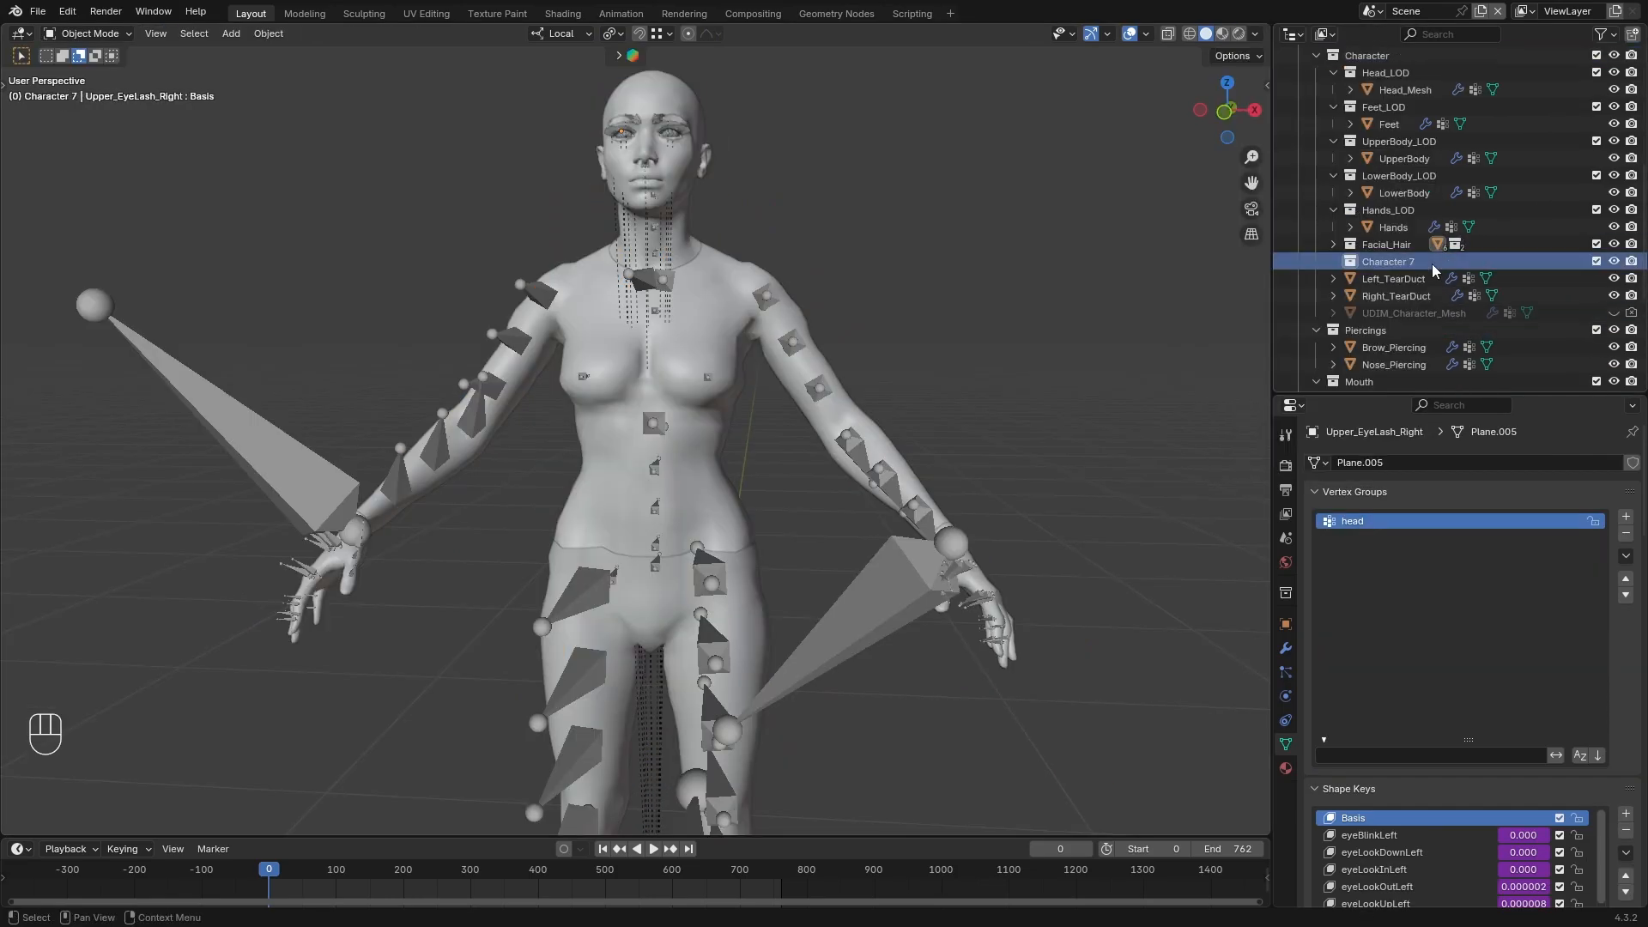
Turn the new Character 7 collection into Accessories and move the Piercings collection into its Face_Accessories sub-collection
double_click(1408, 209)
key(BackSpace)
drag(1365, 279, 1403, 211)
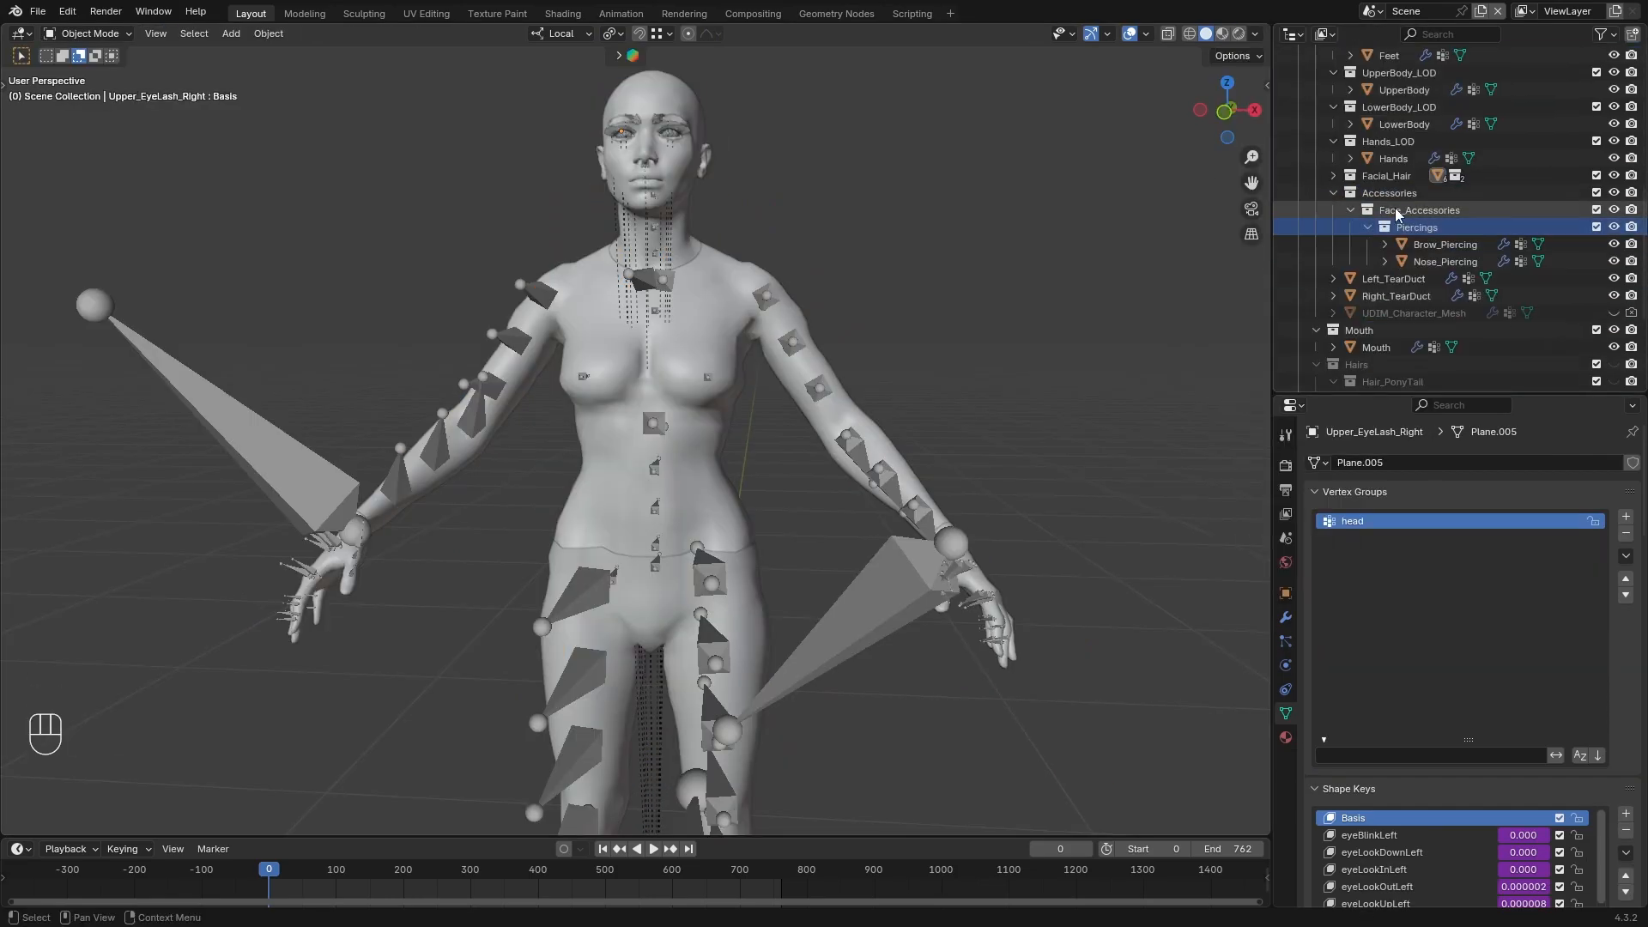
click(1333, 194)
scroll(1482, 249, up, 3)
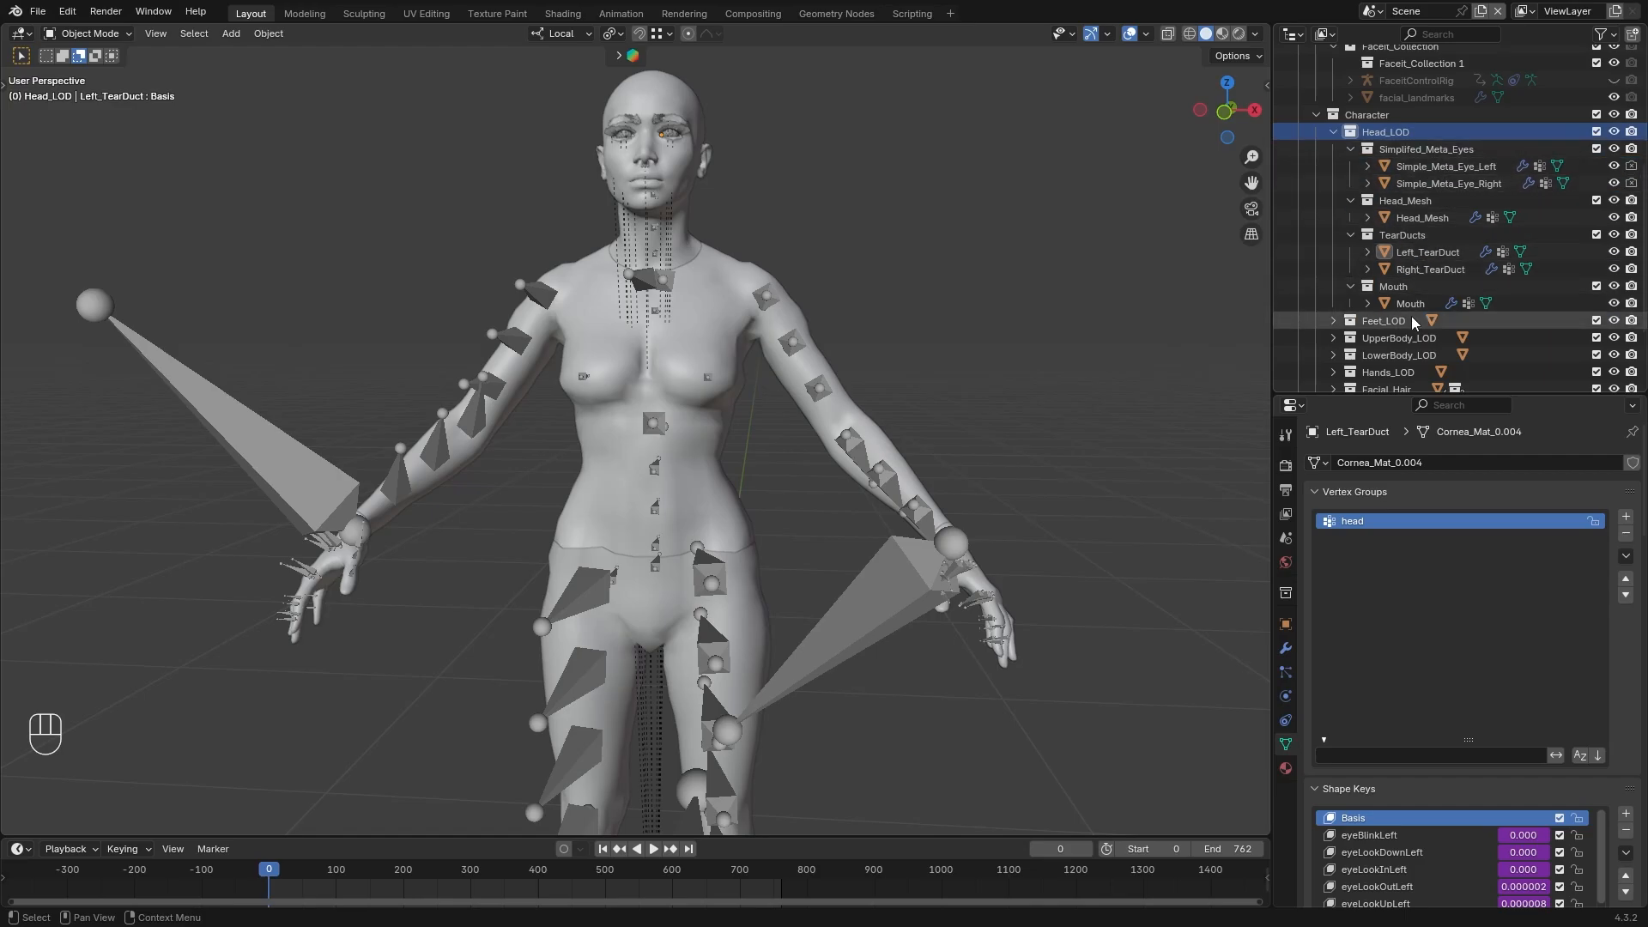
Select both Simple_Meta_Eye meshes, Head_Mesh, both tear ducts and Mouth together in the Head_LOD collection
click(1333, 131)
click(1334, 204)
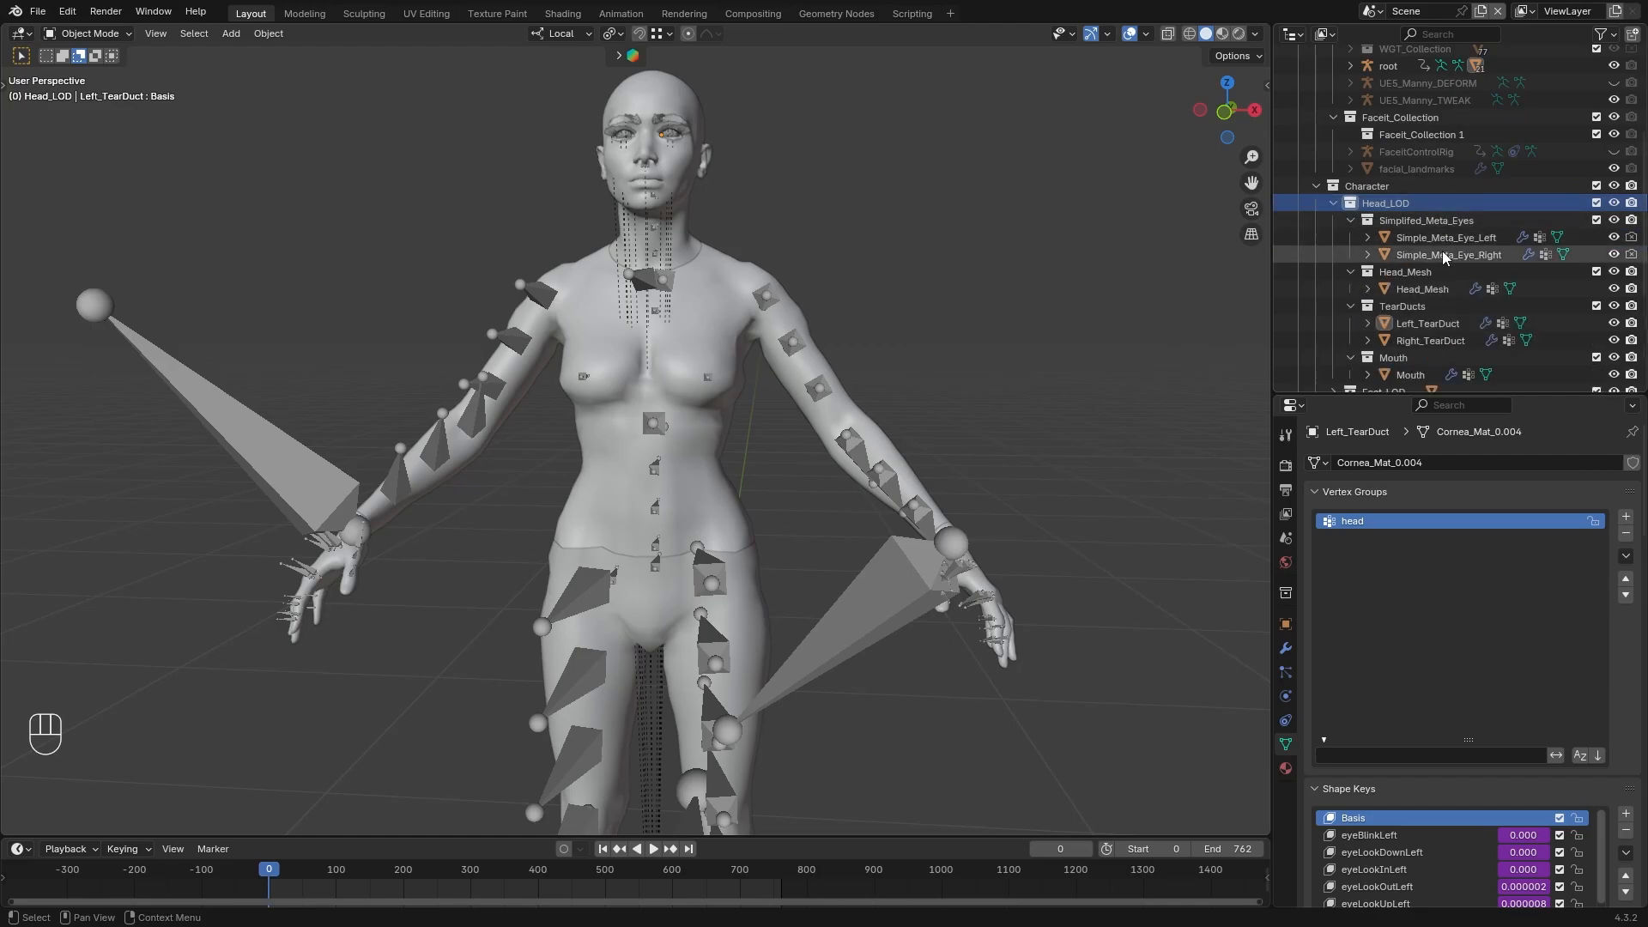
click(1443, 240)
ctrl+click(1443, 253)
ctrl+click(1422, 289)
ctrl+click(1423, 328)
ctrl+click(1430, 340)
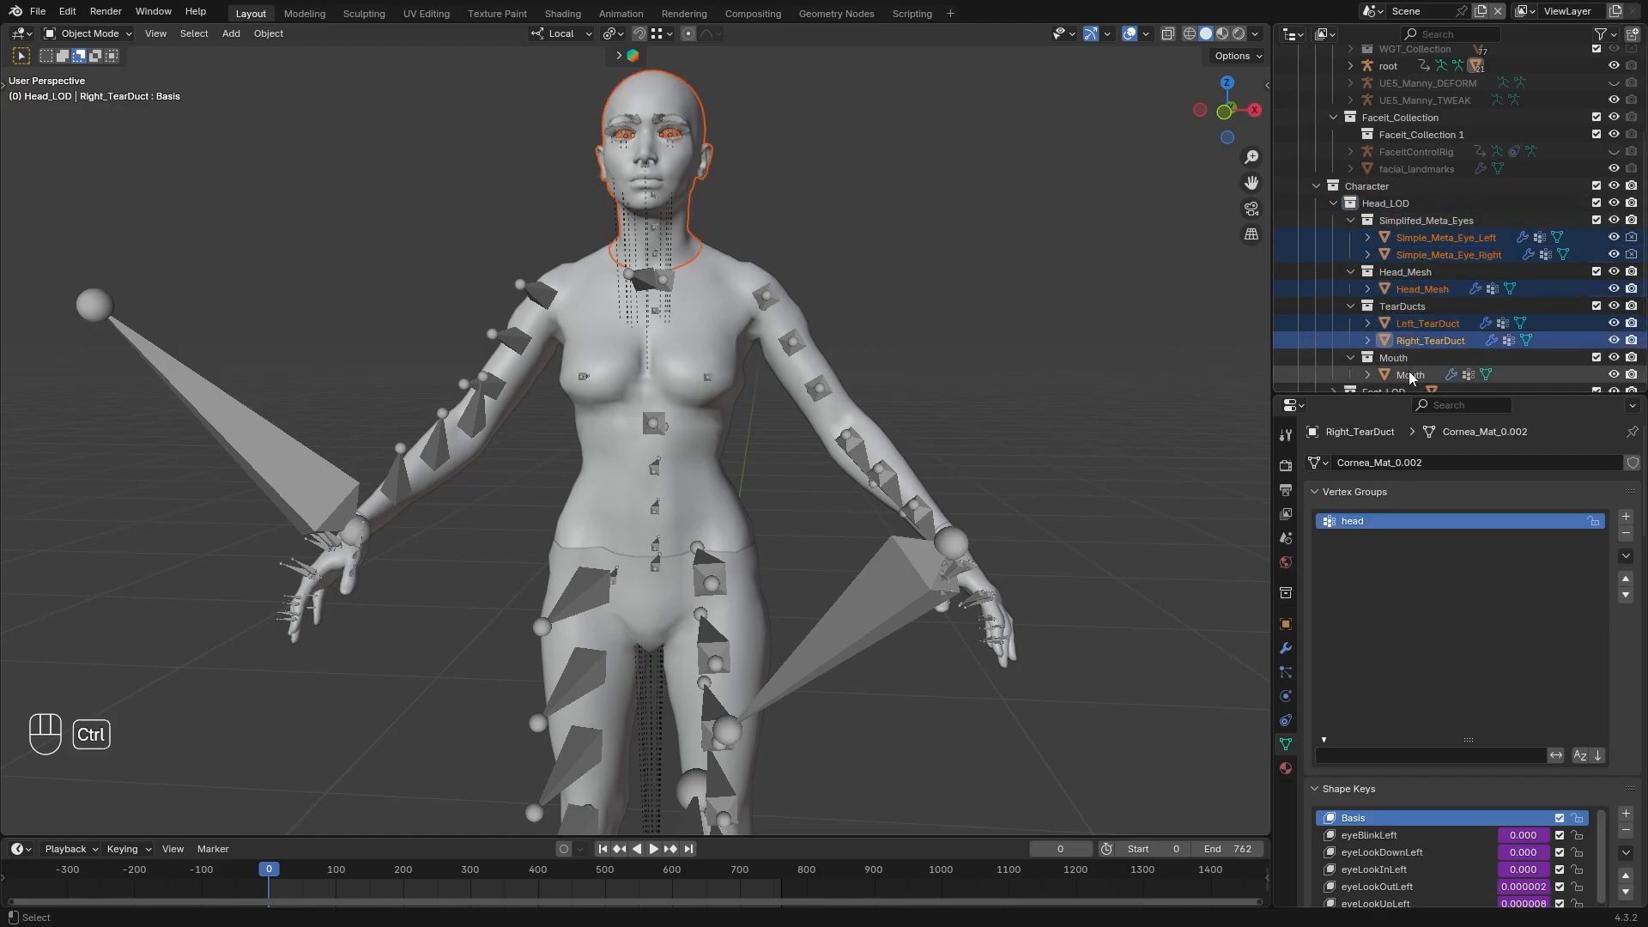
ctrl+click(1411, 375)
Try moving the selected head parts away from the body
middle_drag(816, 189, 704, 176)
scroll(704, 176, up, 5)
key(g)
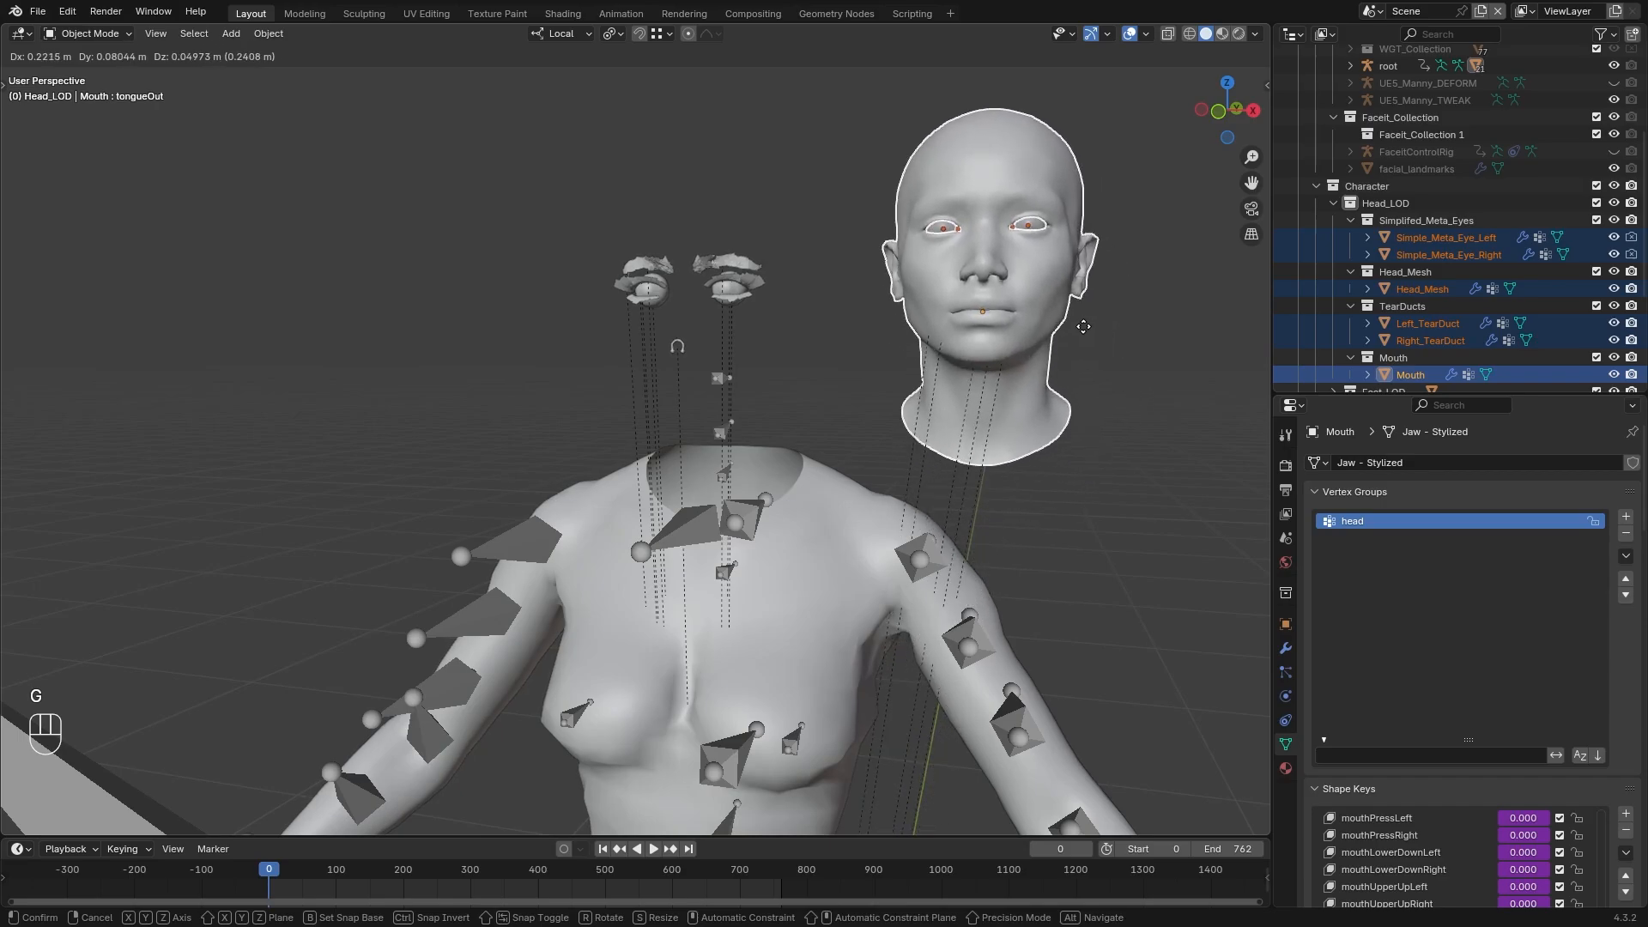
key(Escape)
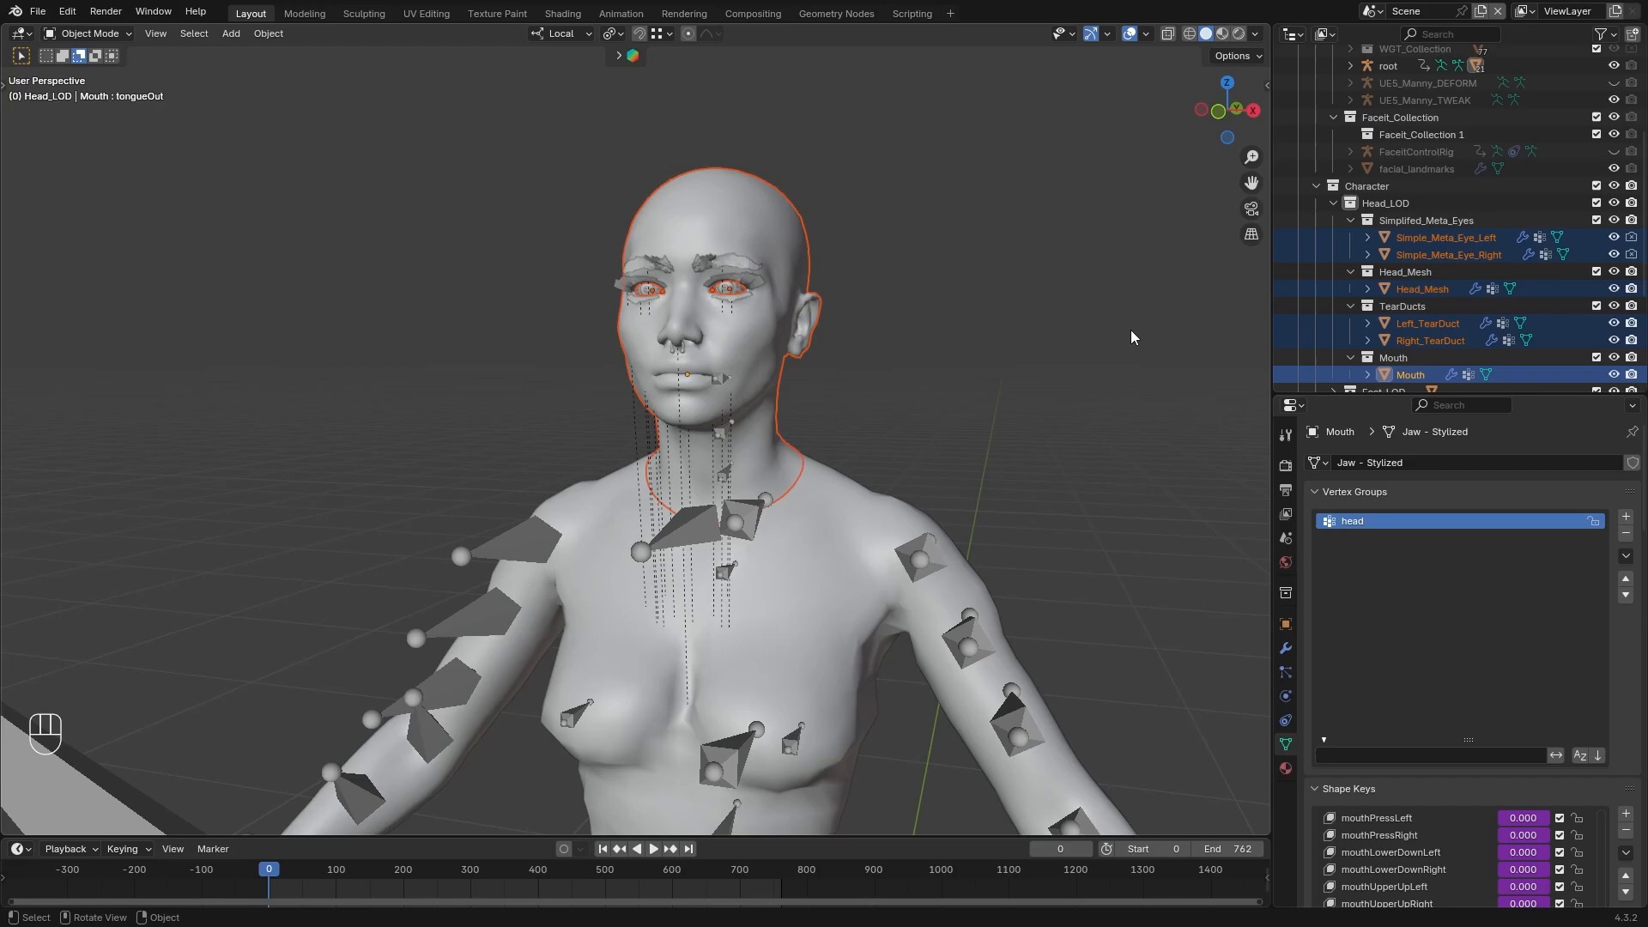
Deselect the head parts and duplicate the root armature in place
click(1131, 337)
middle_drag(902, 560, 814, 460)
scroll(852, 513, down, 2)
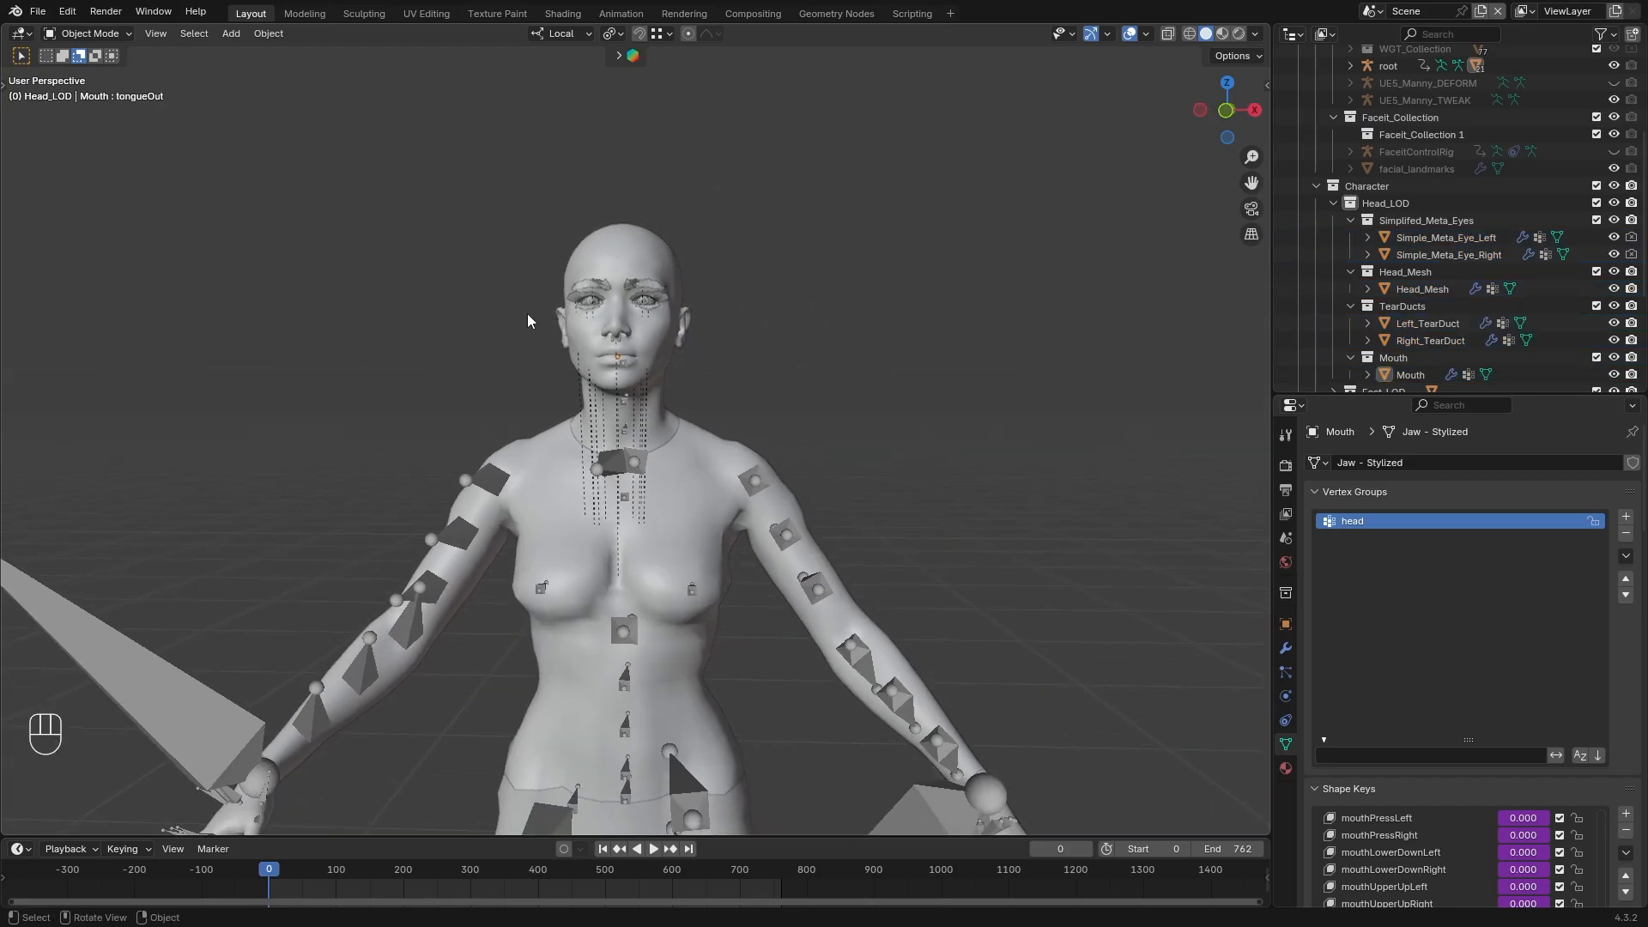
middle_drag(717, 380, 633, 538)
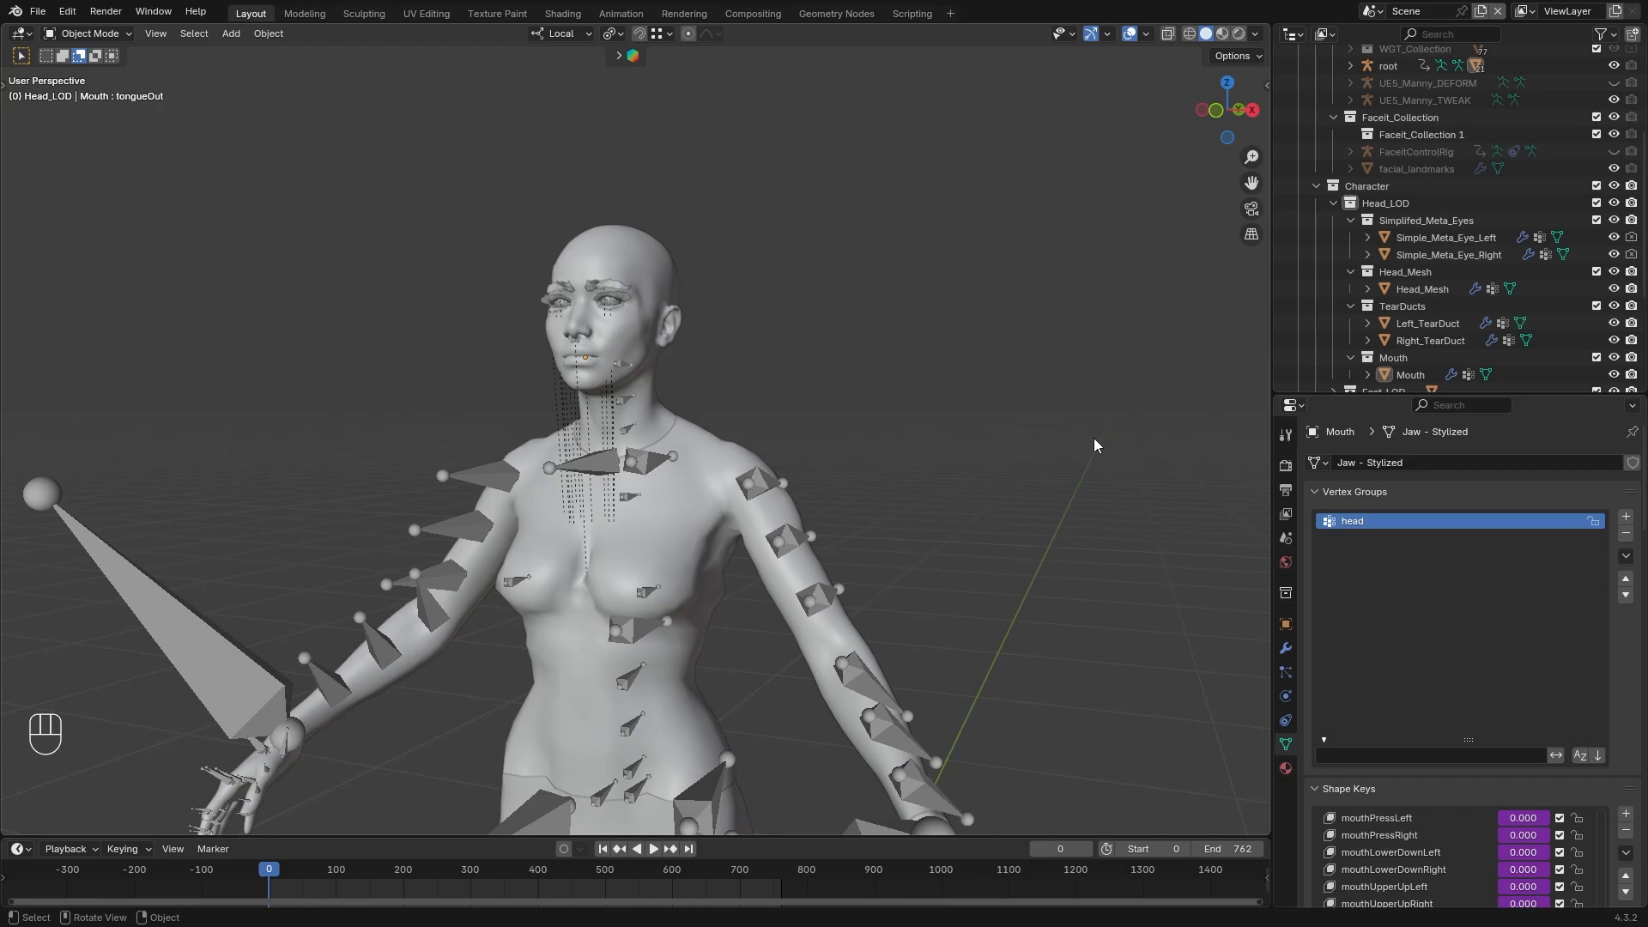
click(669, 591)
key(shift+d)
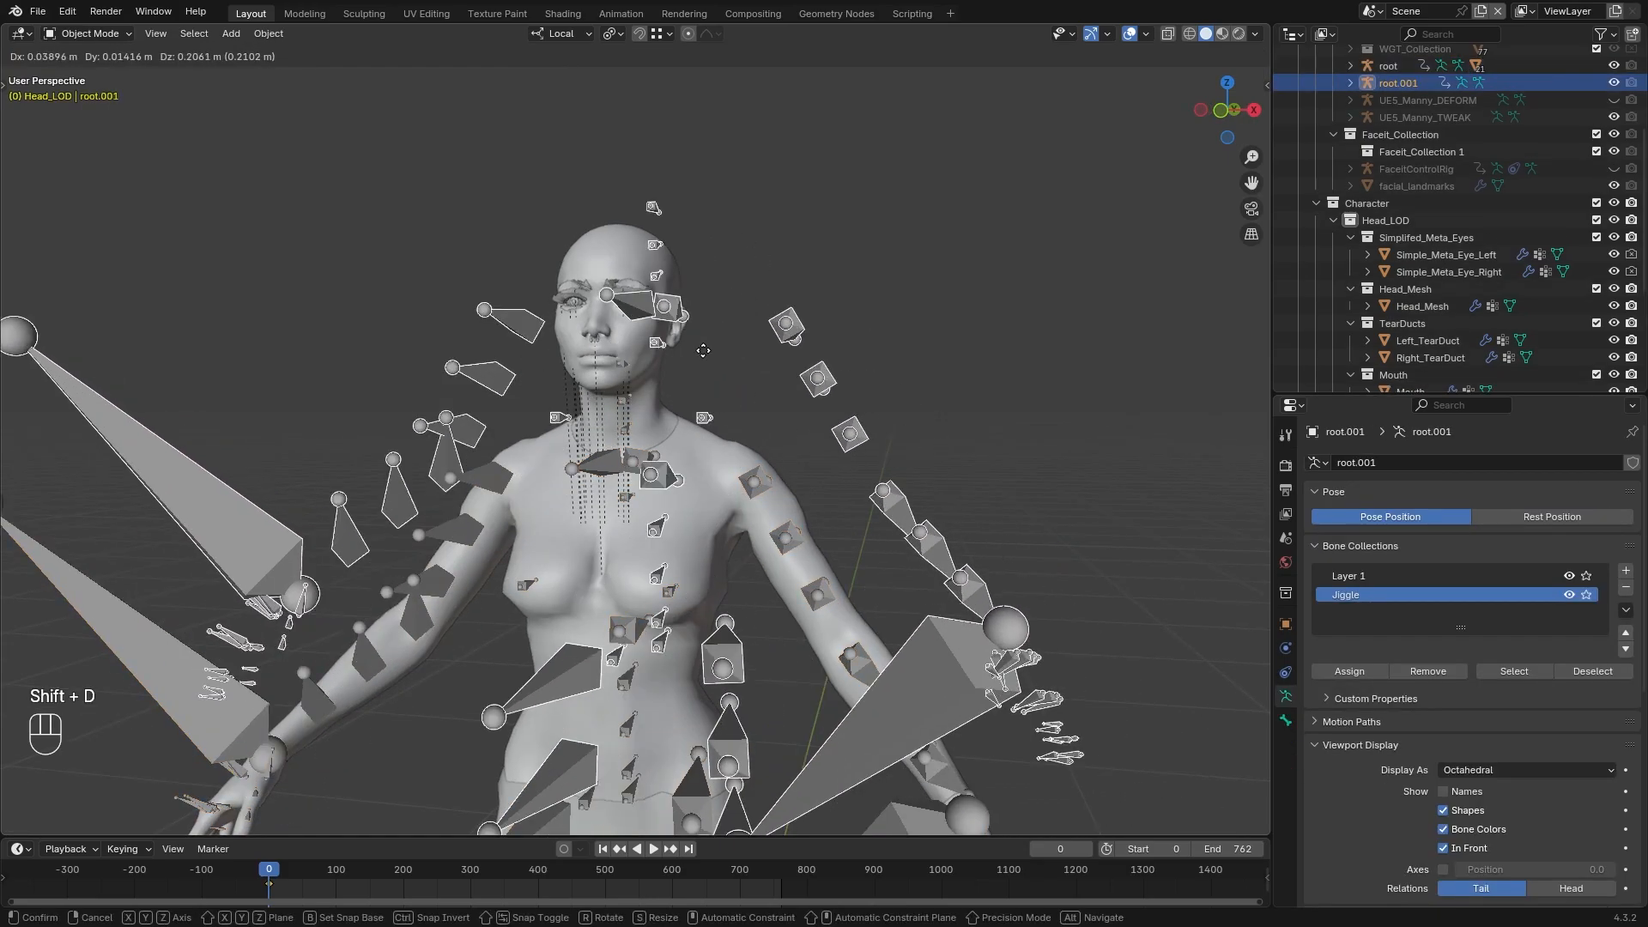
right_click(744, 399)
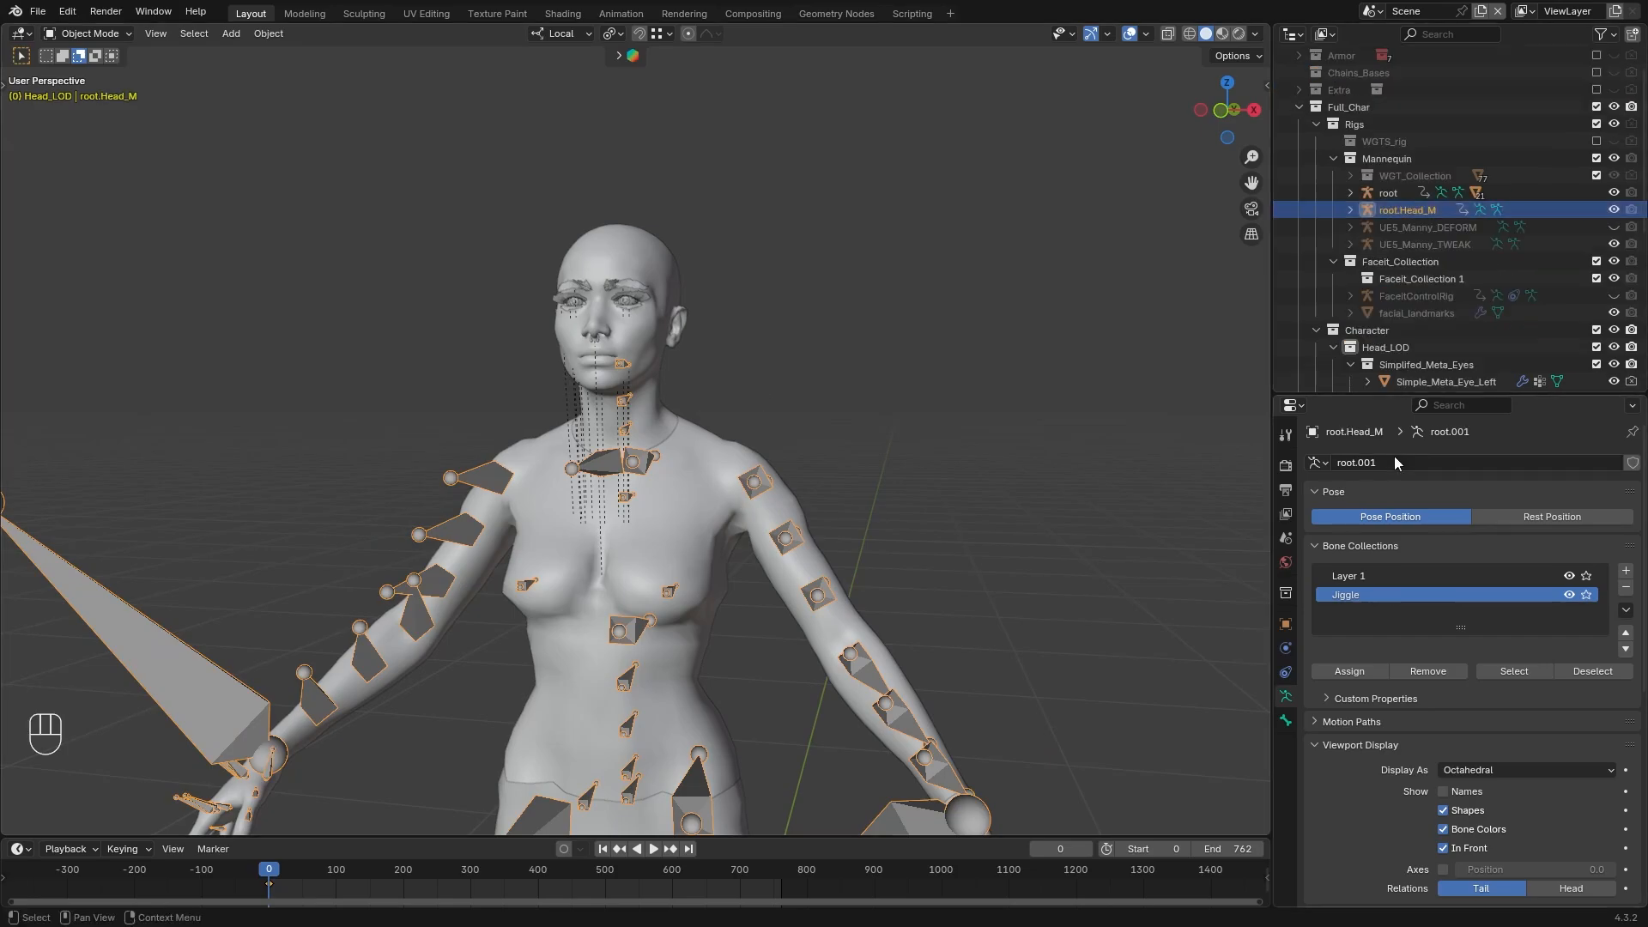
Name the duplicated armature and its data root.Head_M, and hide the original root armature
double_click(1451, 463)
text(root.Head_M)
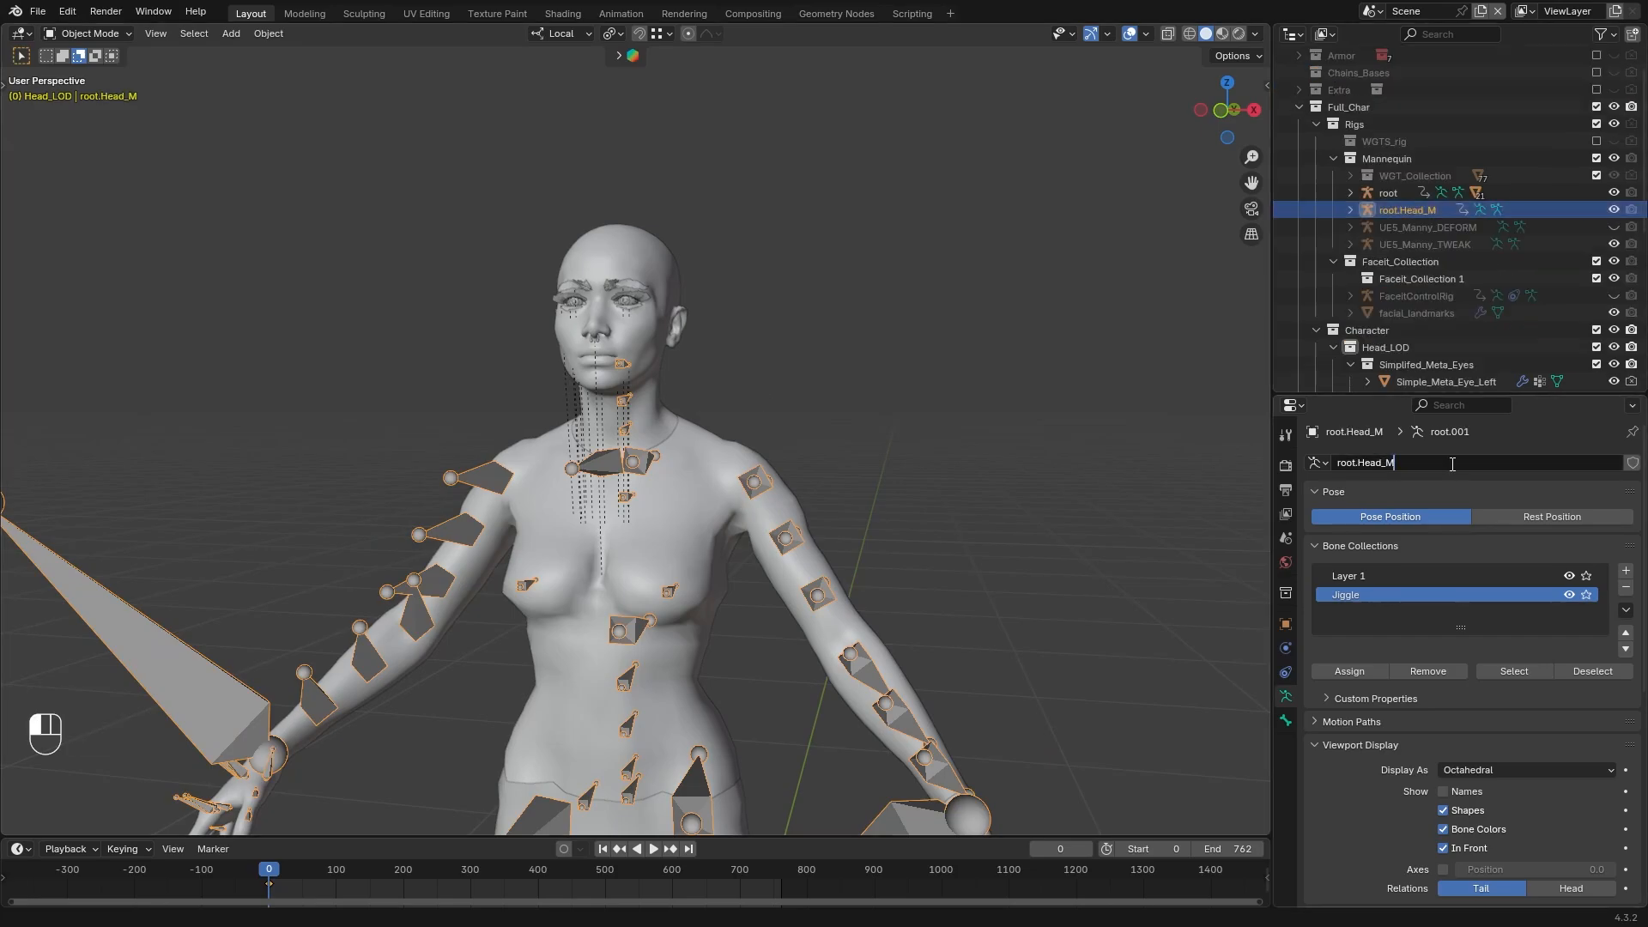
key(Return)
click(1614, 192)
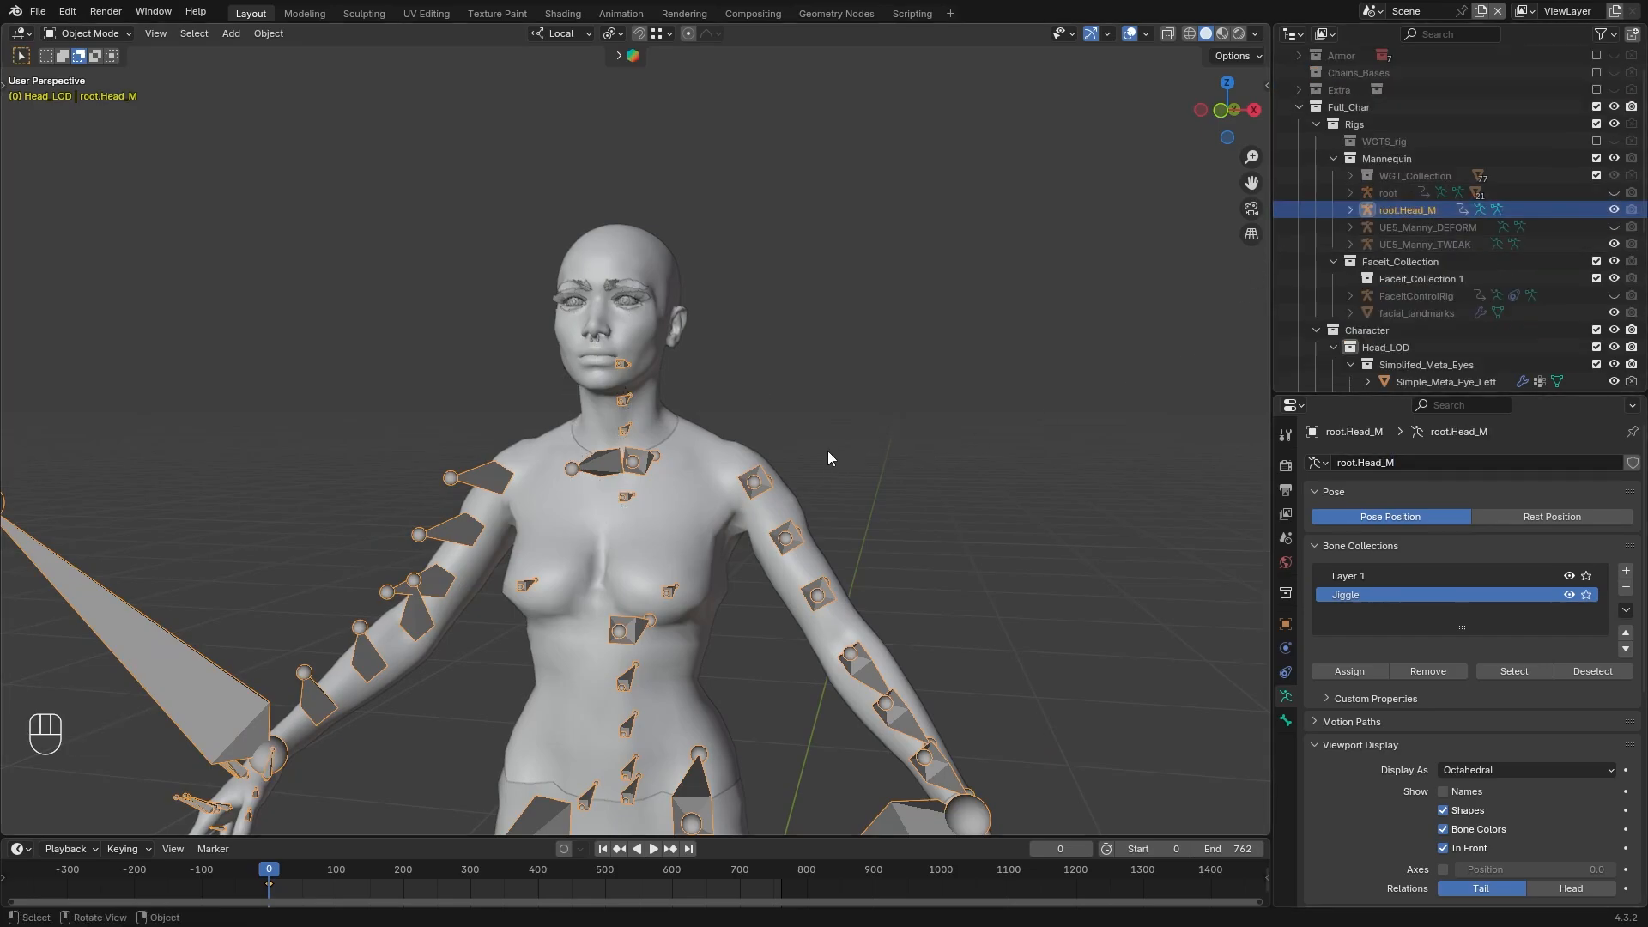
Delete the arm, hand, leg and breast bones from root.Head_M in Edit Mode, keeping the spine, clavicle, neck and head bones
key(Tab)
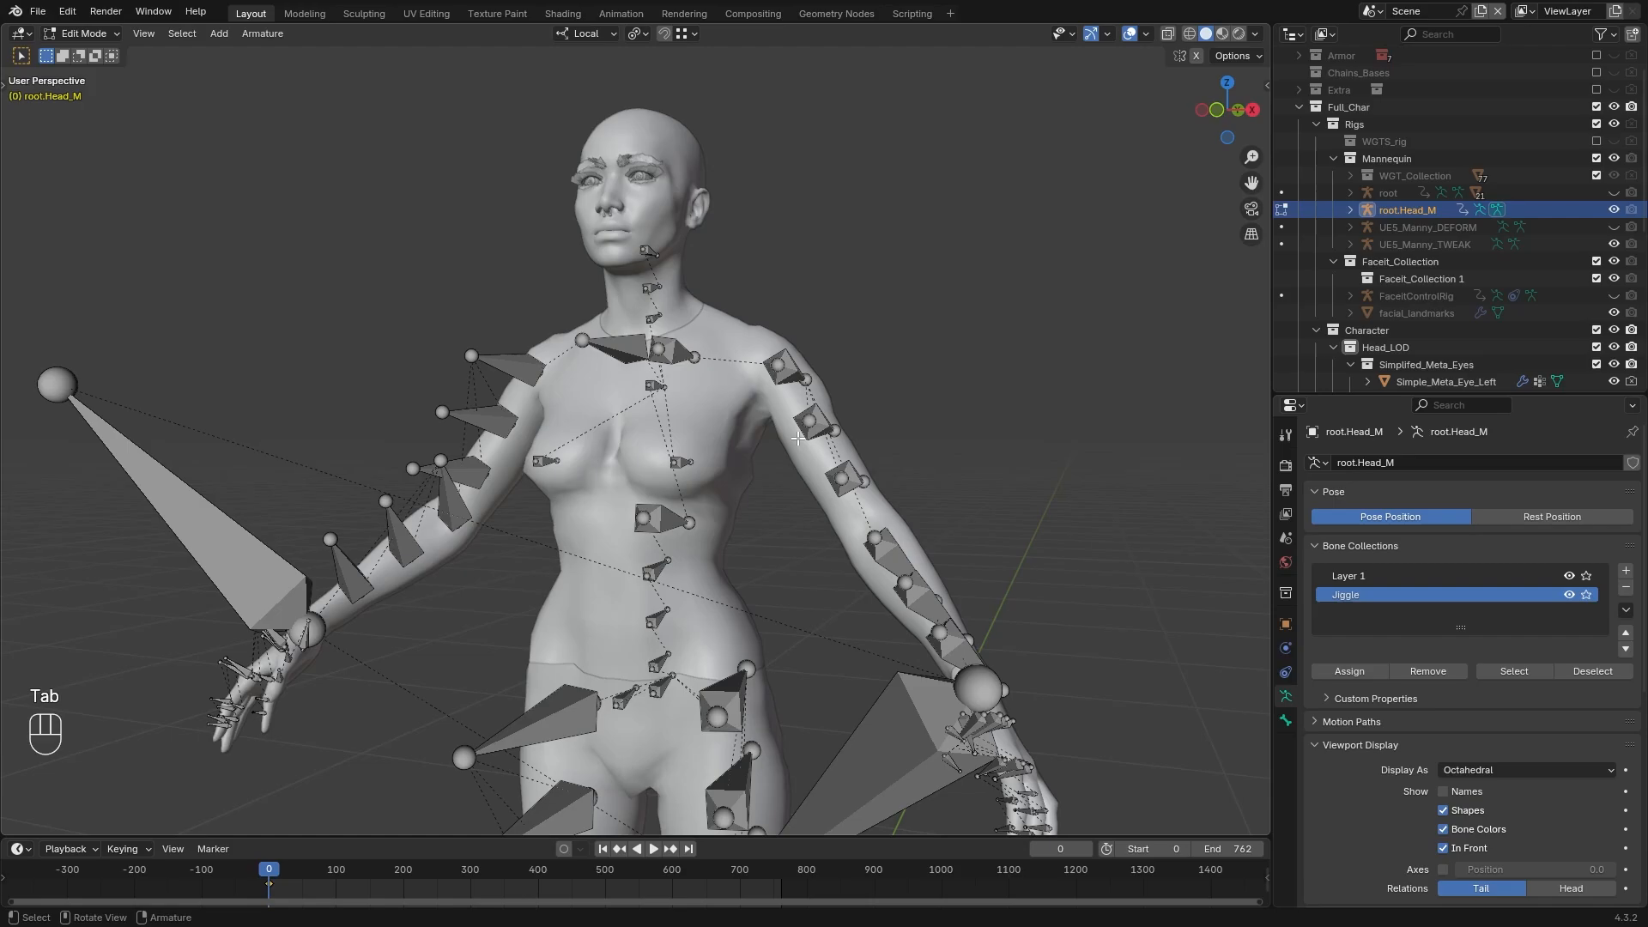
mouse_move(767, 553)
mouse_down()
mouse_move(387, 541)
mouse_move(626, 772)
mouse_up()
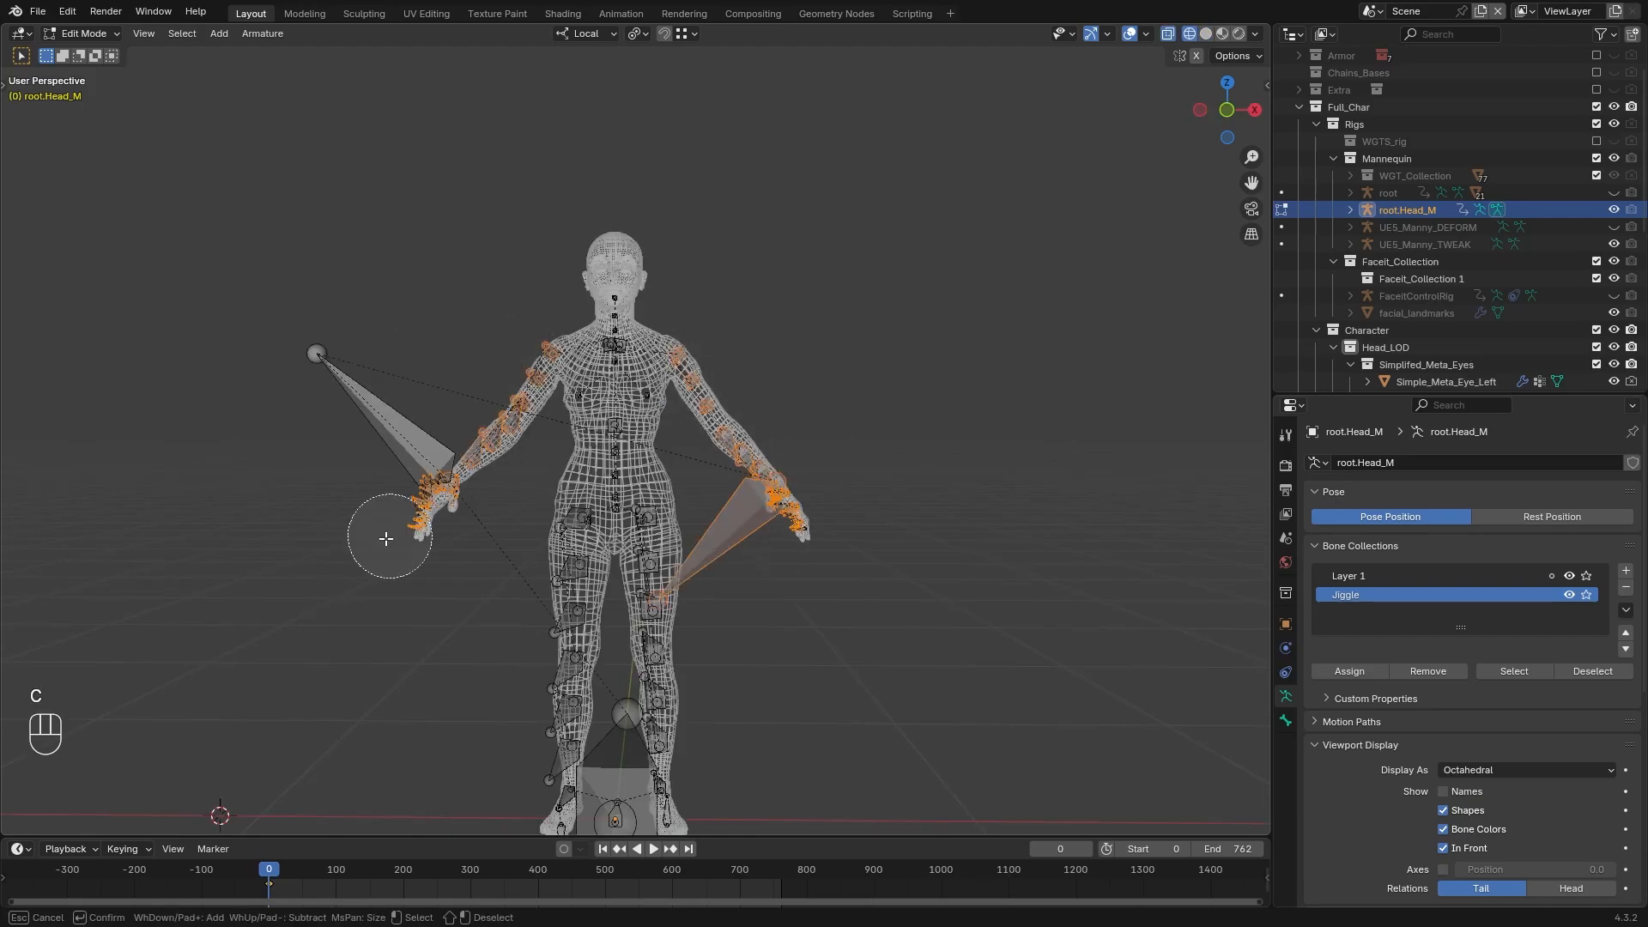
right_click(784, 739)
middle_drag(784, 740, 772, 687)
key(c)
mouse_move(678, 554)
mouse_down()
mouse_move(637, 523)
mouse_move(670, 611)
mouse_up()
right_click(694, 667)
key(g)
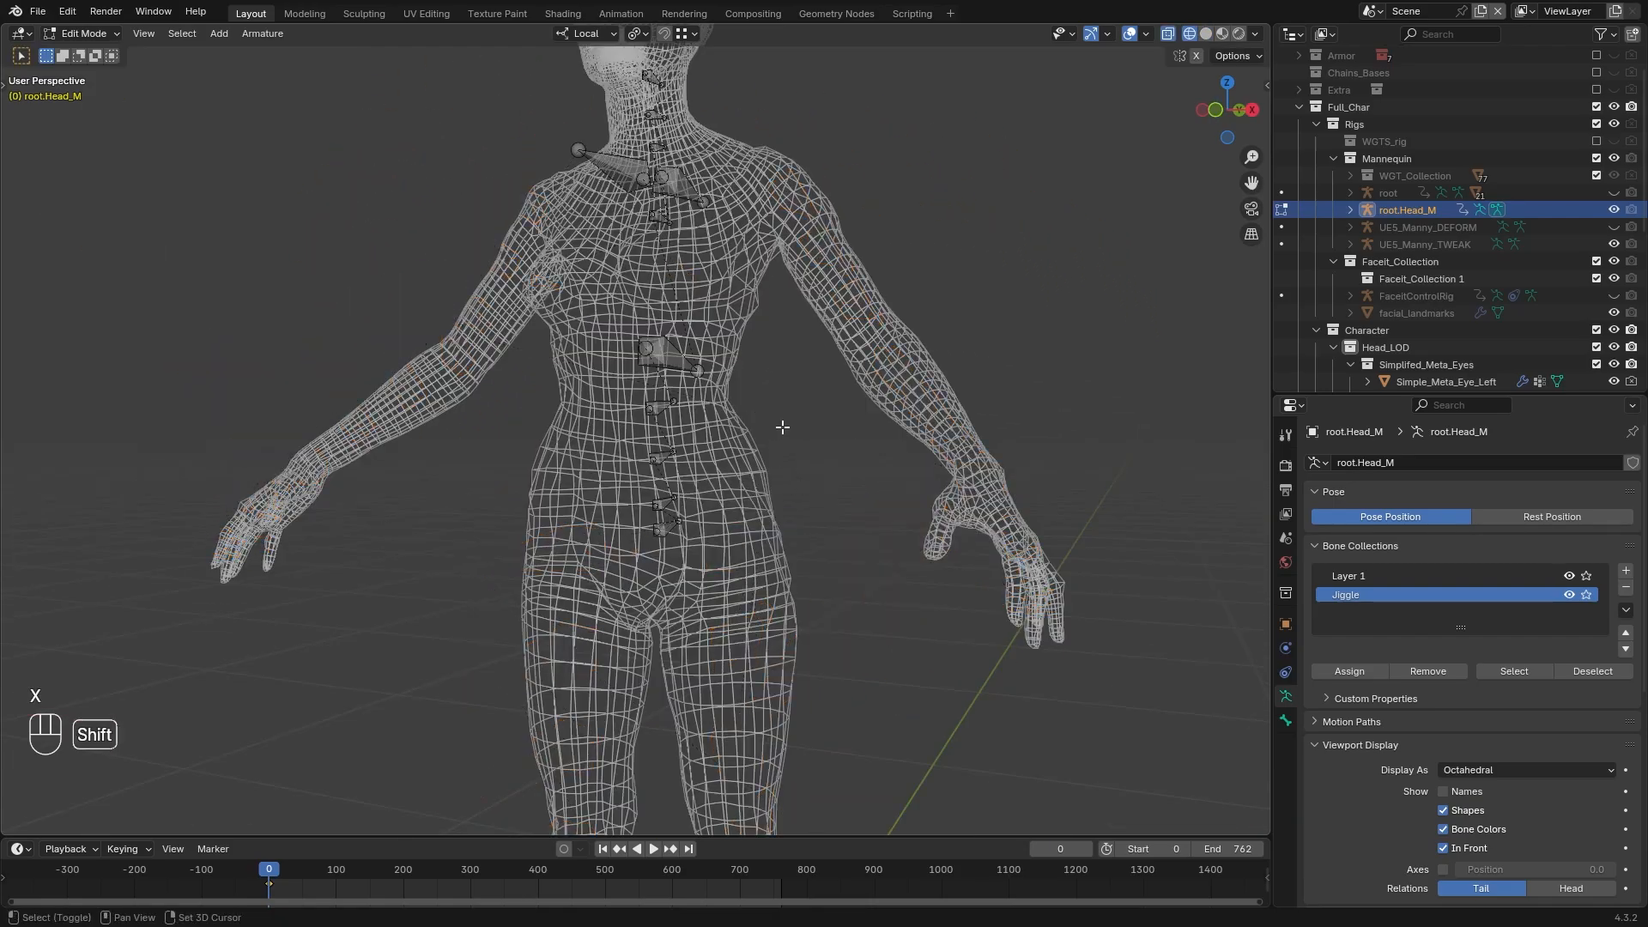
shift+middle_drag(780, 427, 721, 610)
key(a)
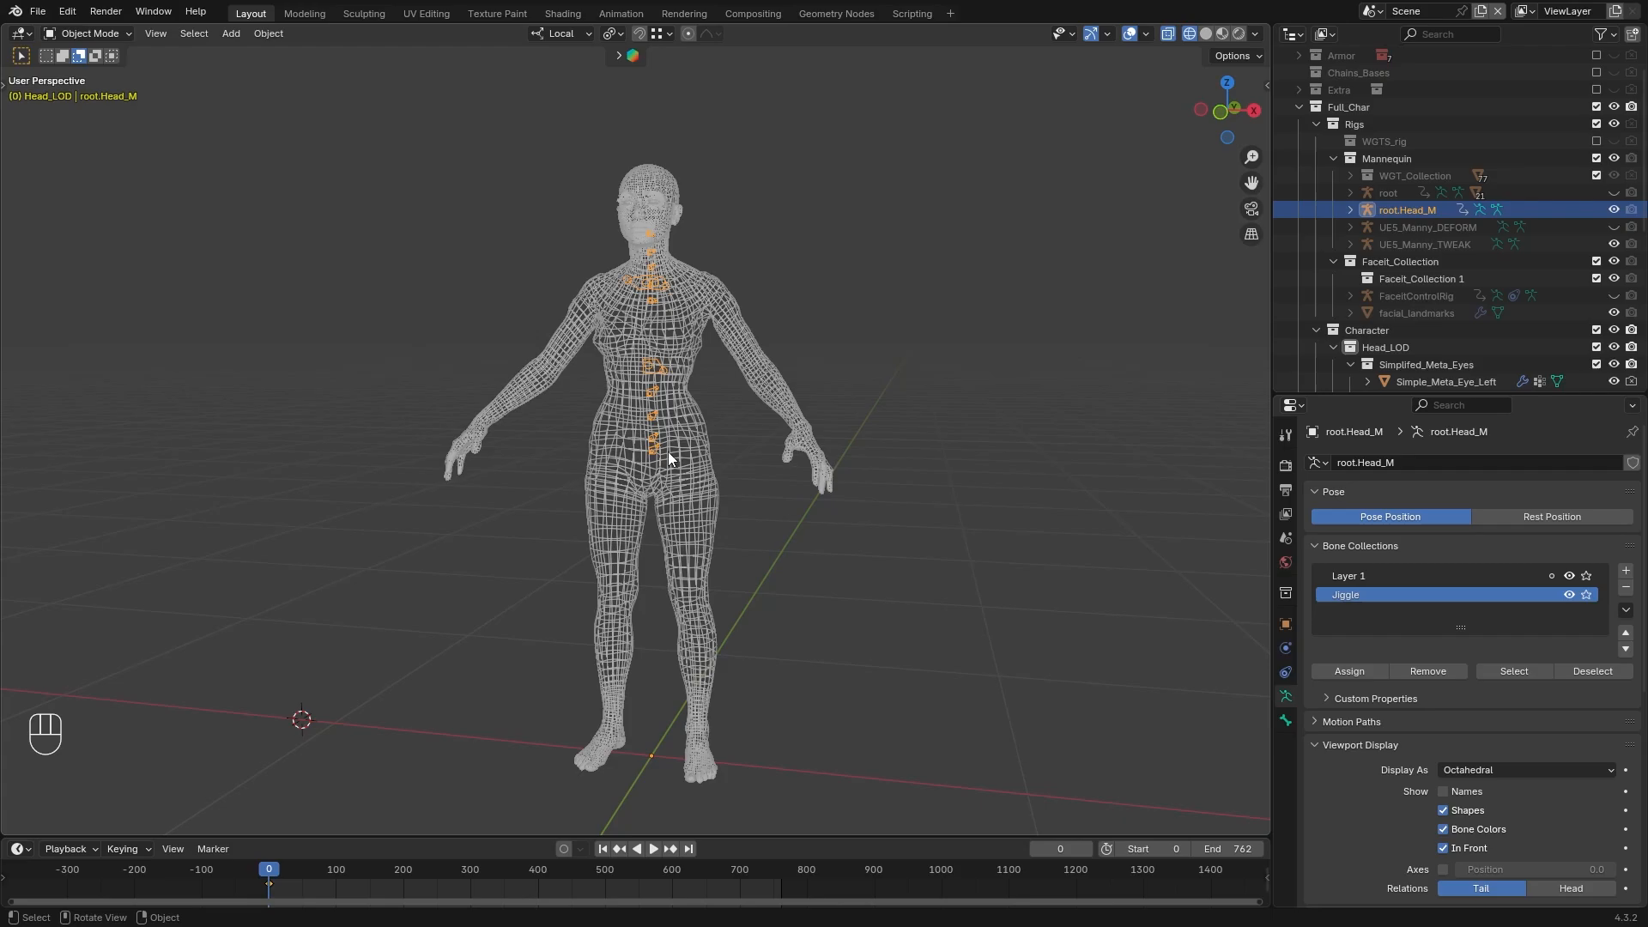
Select Head_Mesh, the eyes, tear ducts, Mouth, eyebrows, eyelashes and both piercings together
shift+click(674, 215)
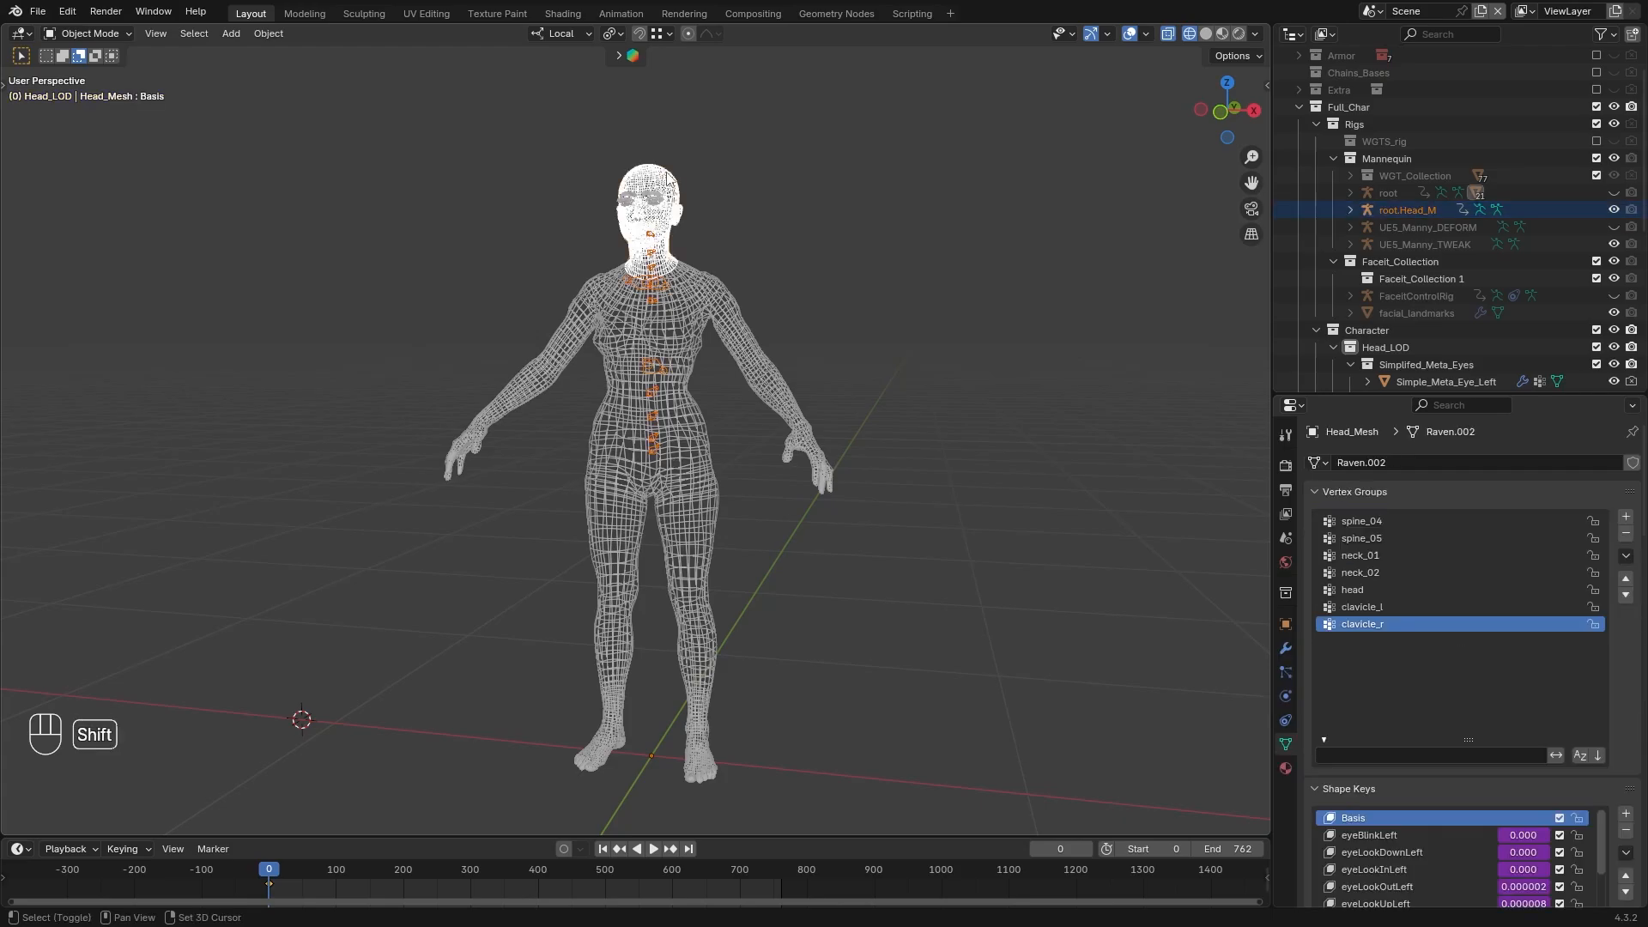
scroll(1485, 258, down, 4)
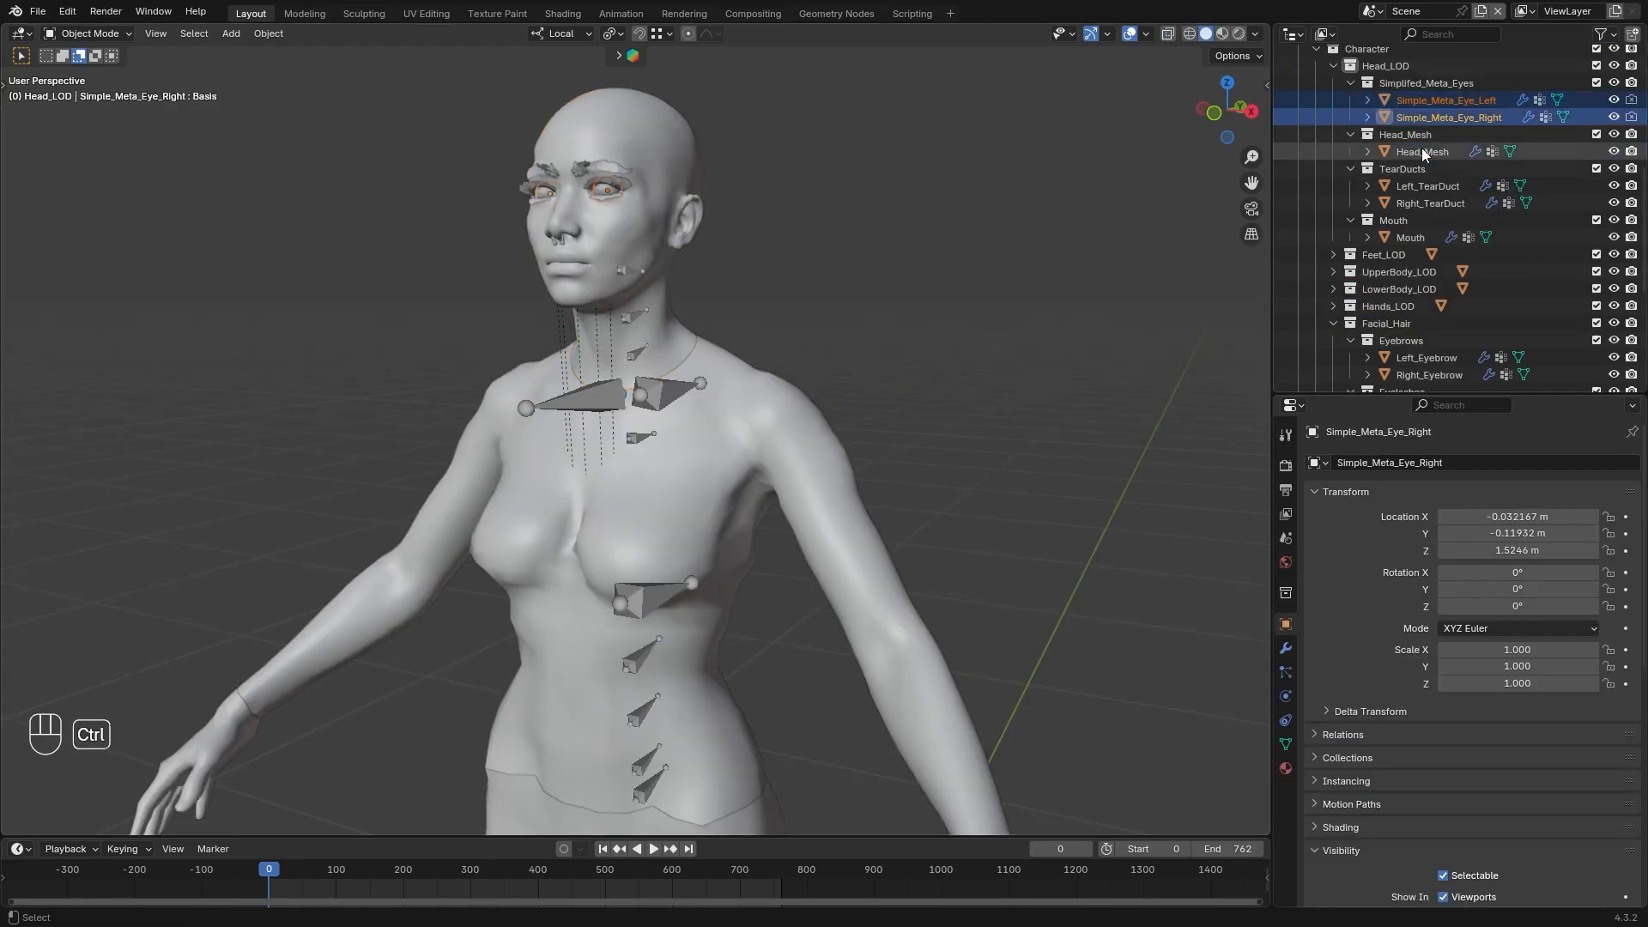
ctrl+click(1423, 184)
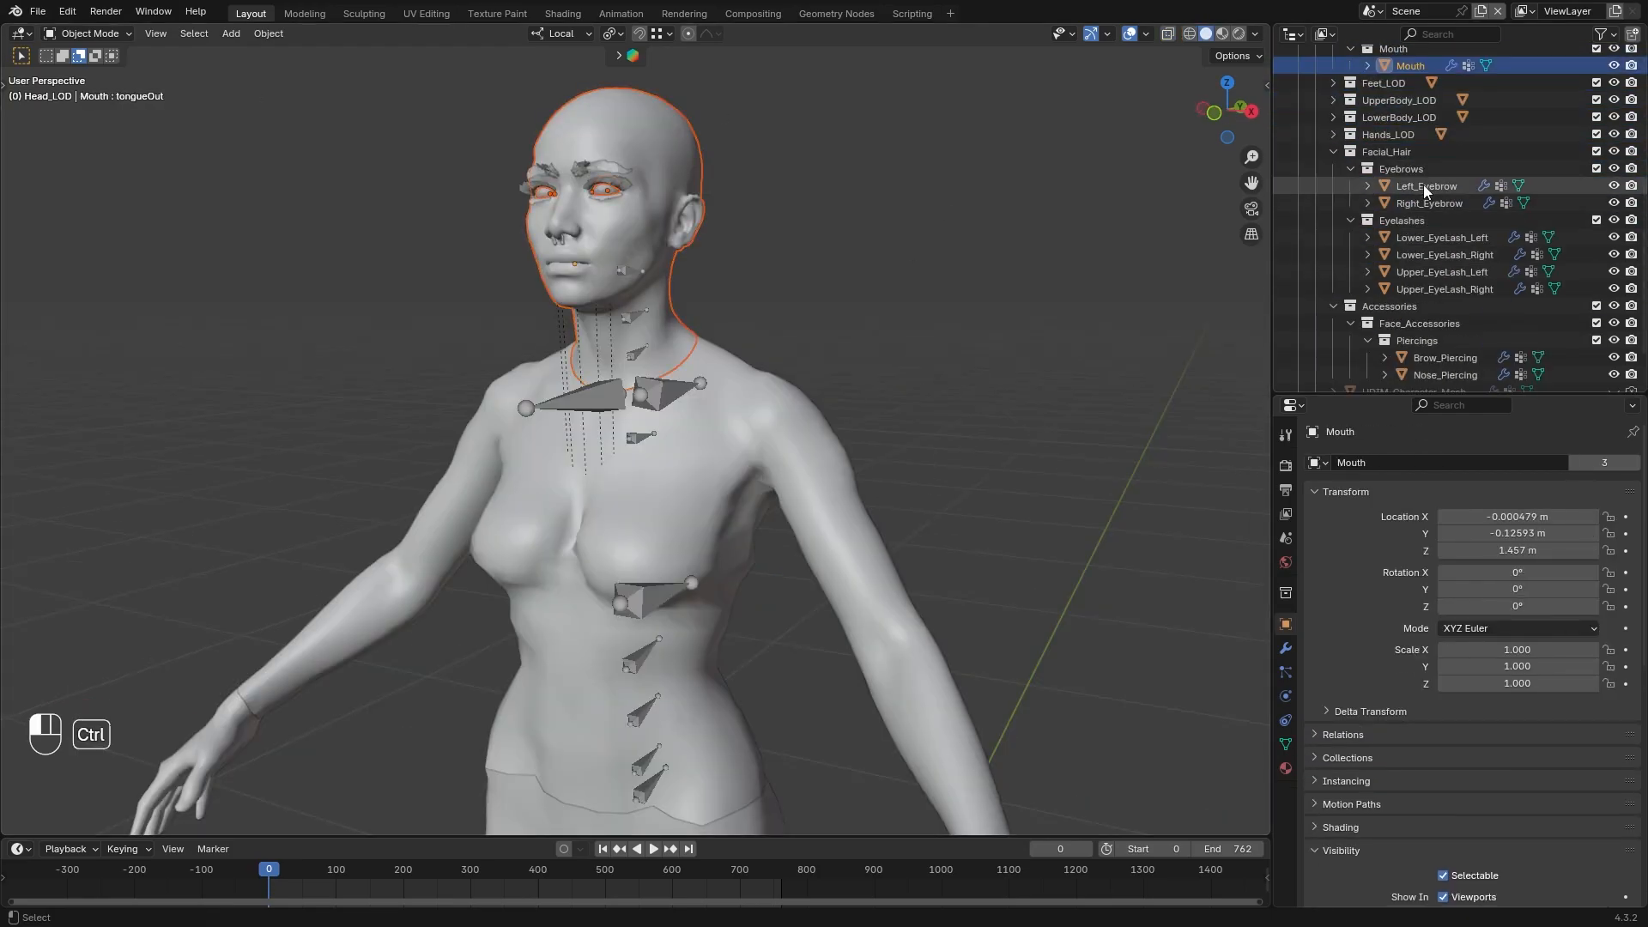
ctrl+click(1419, 361)
ctrl+click(1425, 375)
scroll(858, 257, down, 1)
Clear the parent and all object modifiers of the selected head parts
click(268, 34)
click(575, 626)
click(268, 34)
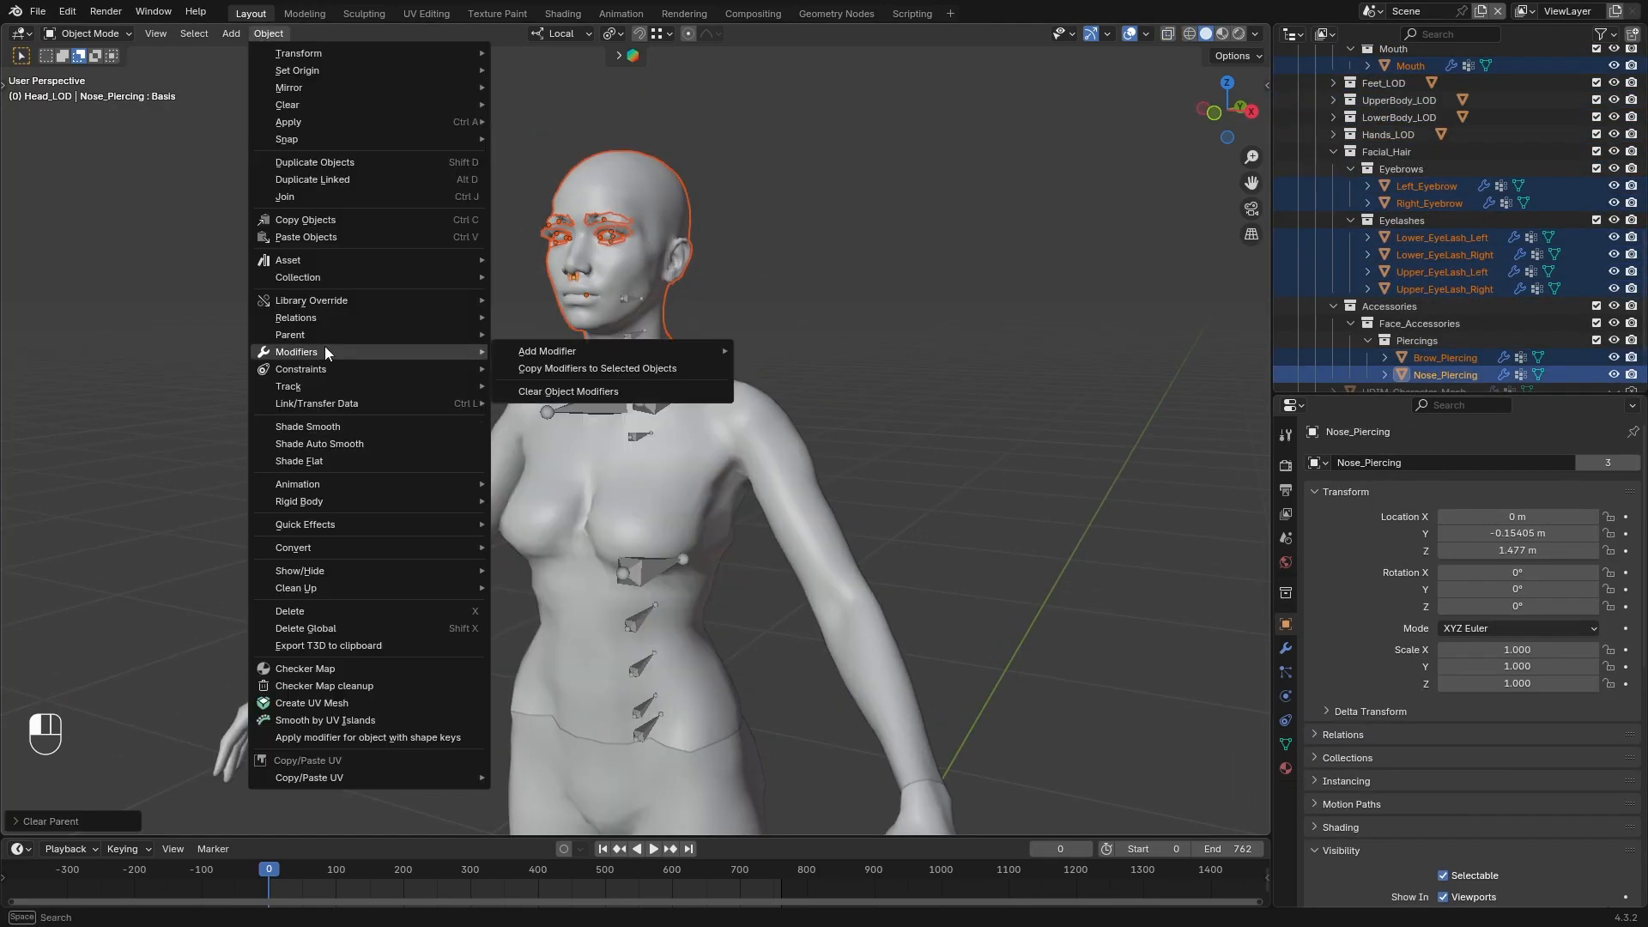
click(570, 391)
Parent the selected head parts to root.Head_M with Armature Deform
shift+click(660, 397)
key(ctrl+p)
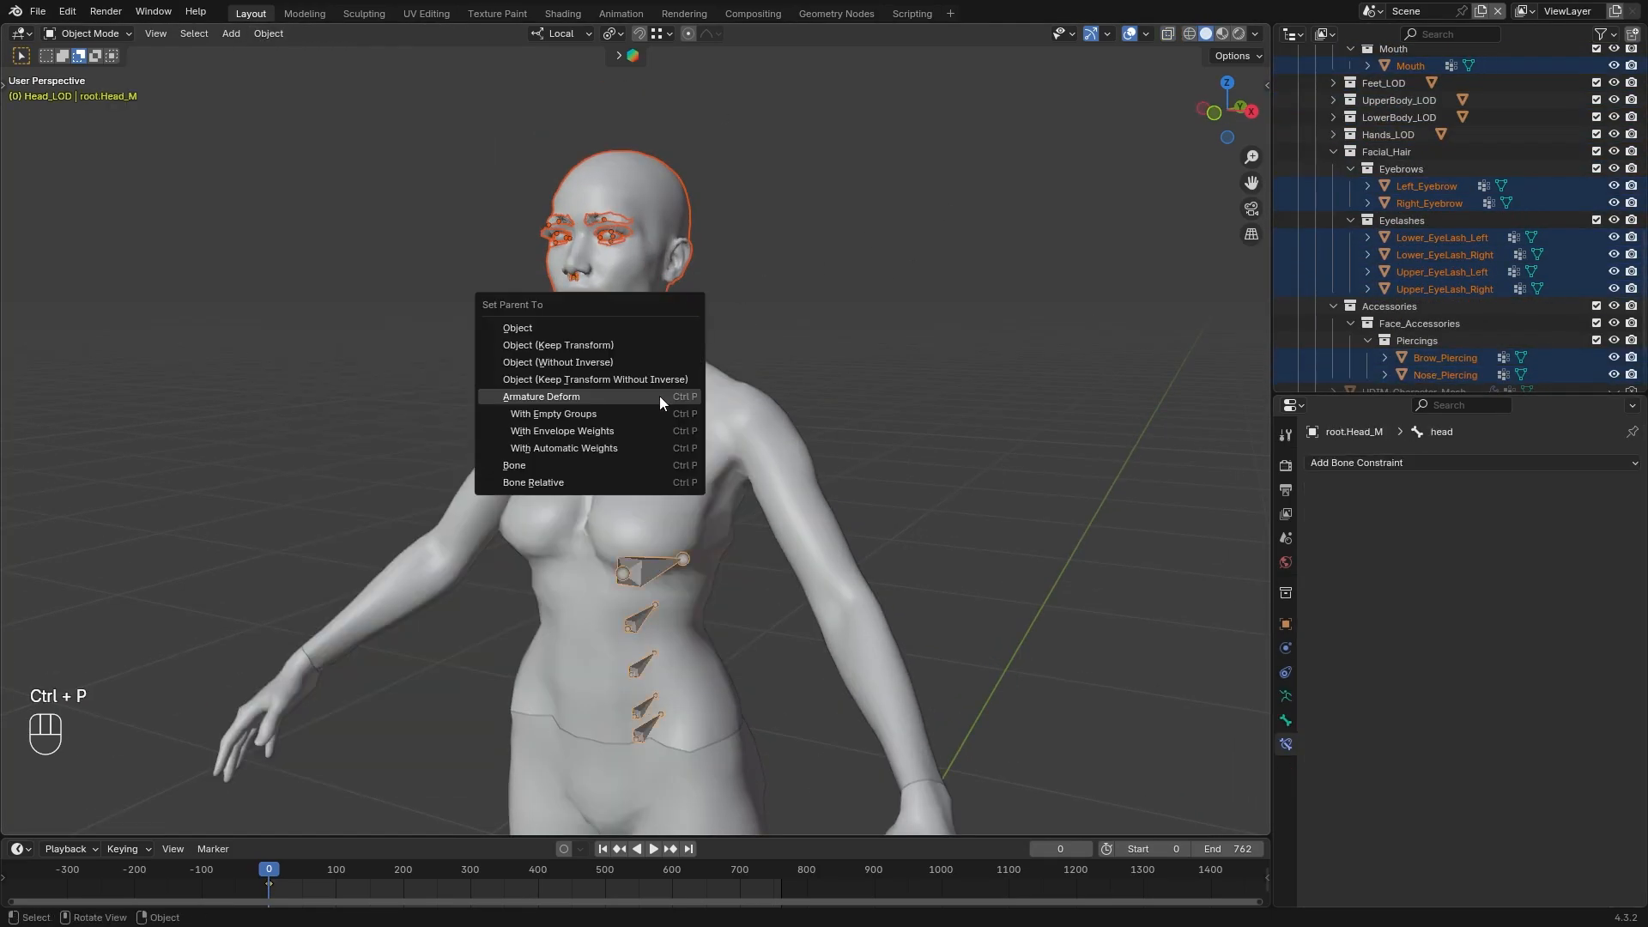
click(661, 396)
click(848, 326)
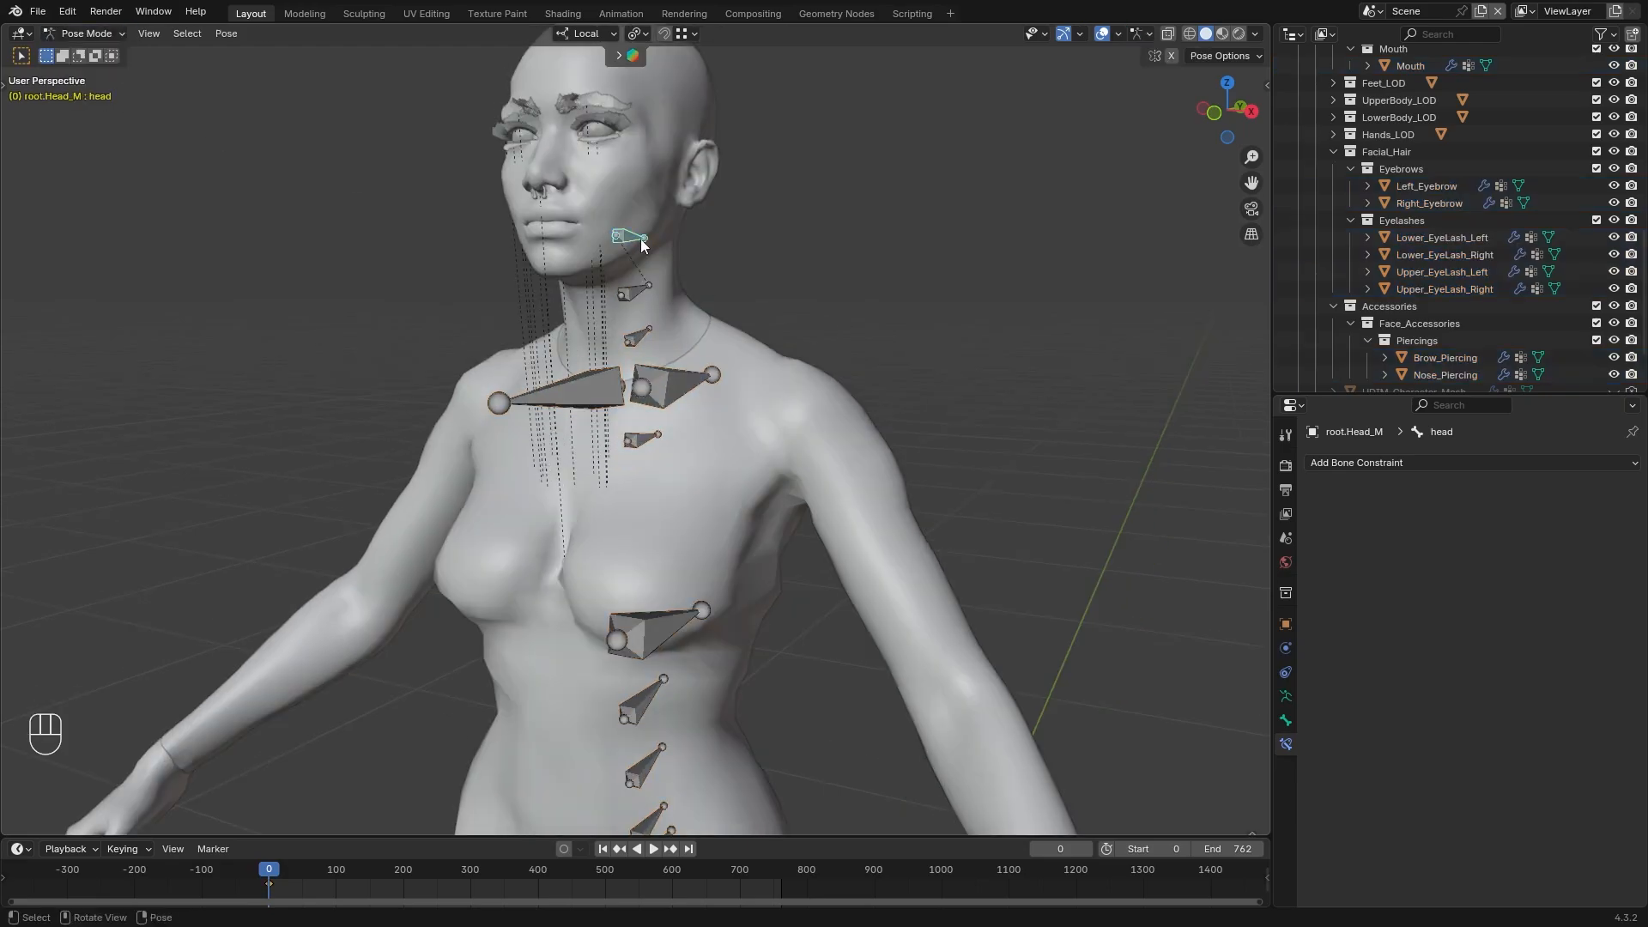
Test the head deformation by rotating root.Head_M's head bone in Pose Mode, and cancel the rotation
key(r)
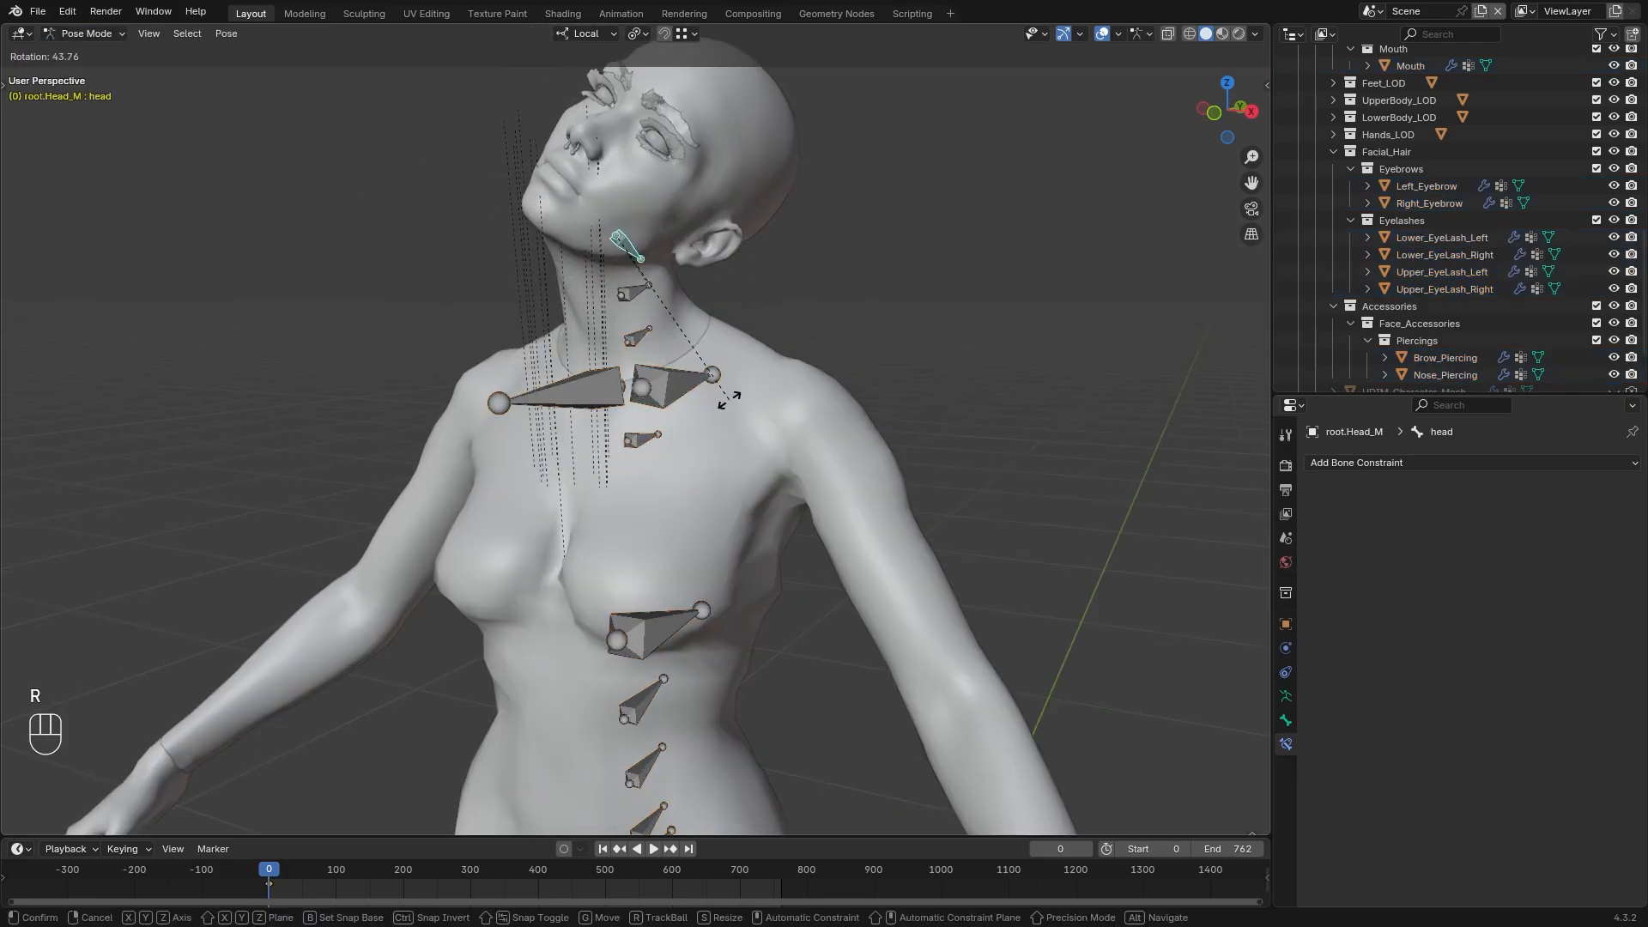
right_click(700, 218)
middle_drag(777, 223, 679, 244)
key(r)
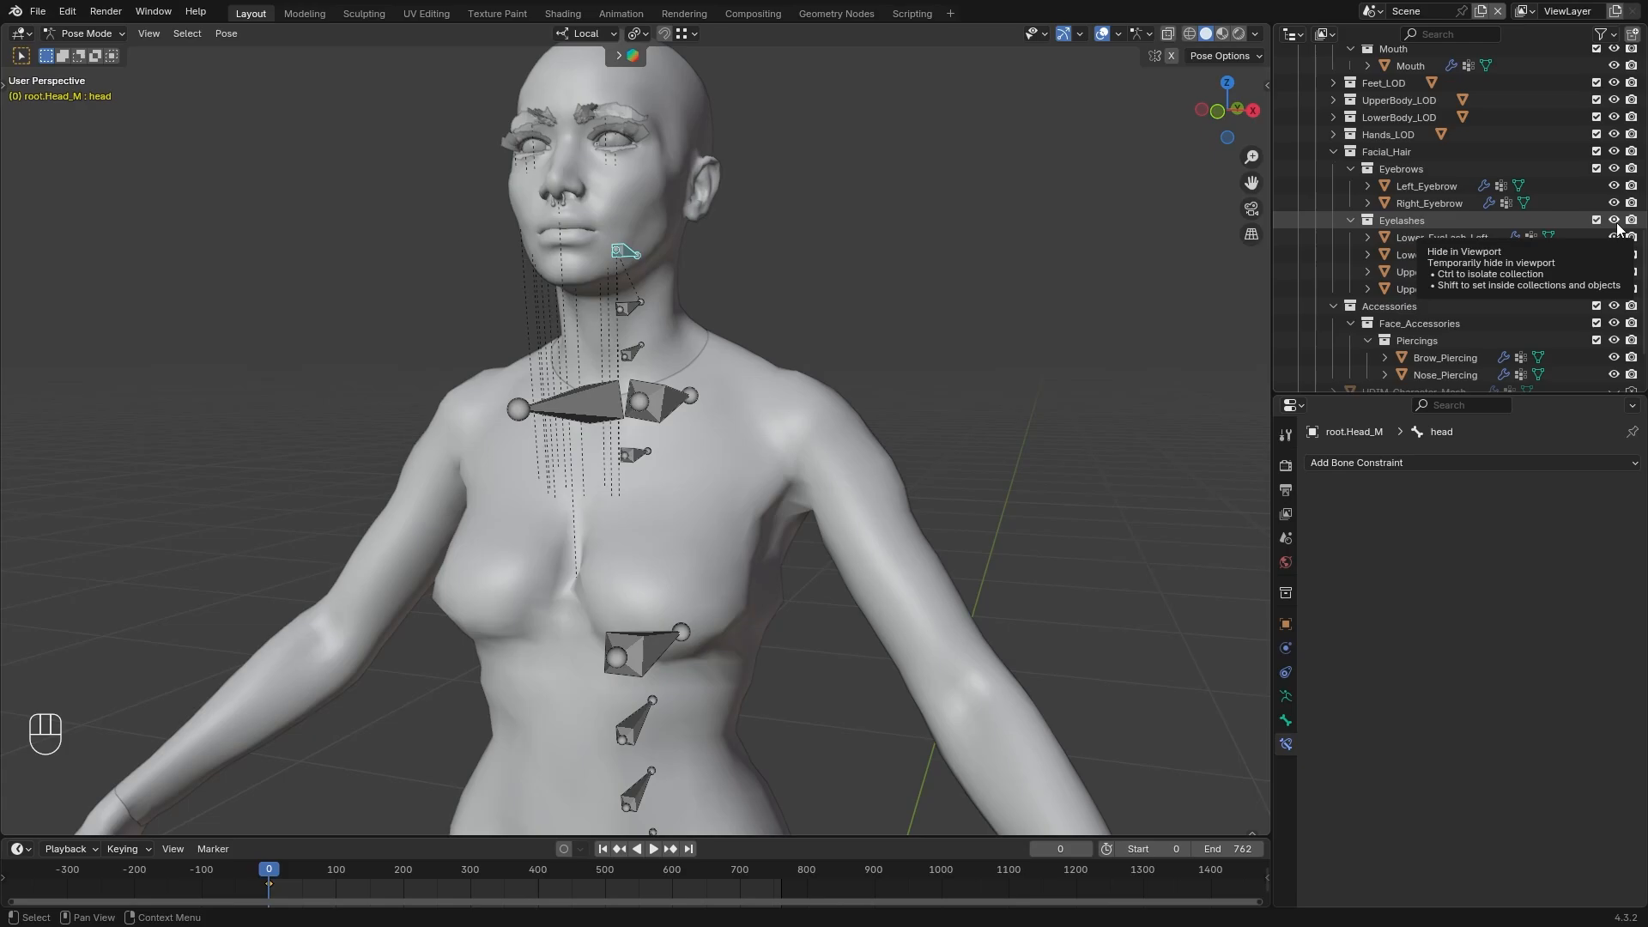
Add a Copy Transforms constraint to root.Head_M's head bone, targeting the head bone of the root armature
click(1435, 463)
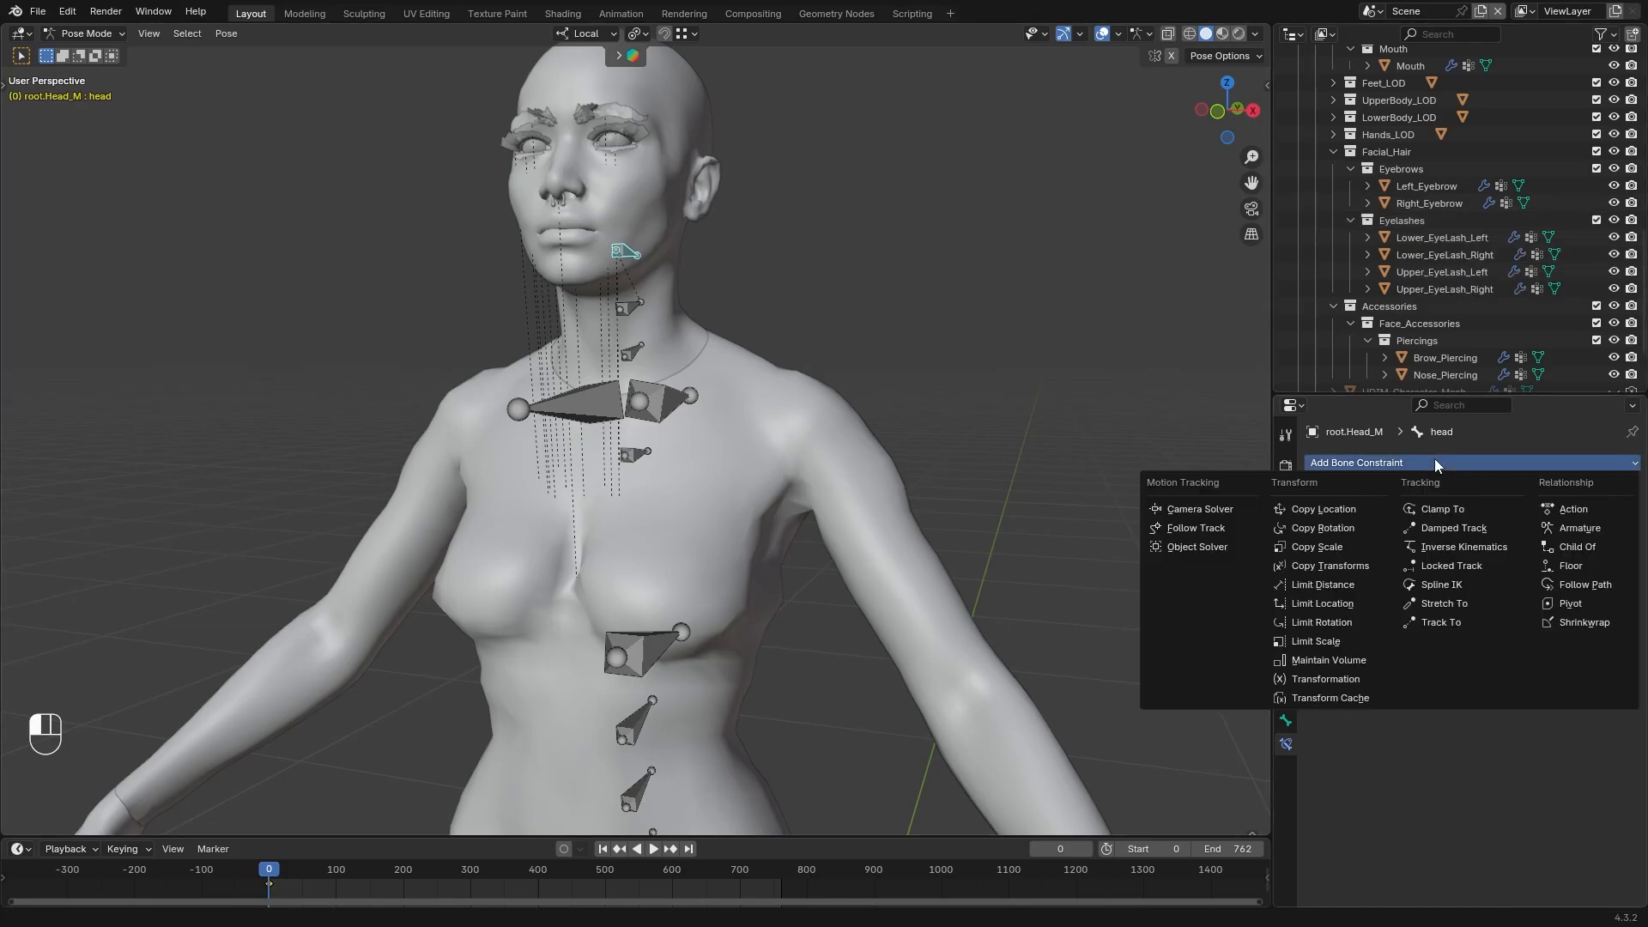
click(1362, 564)
scroll(1533, 198, up, 10)
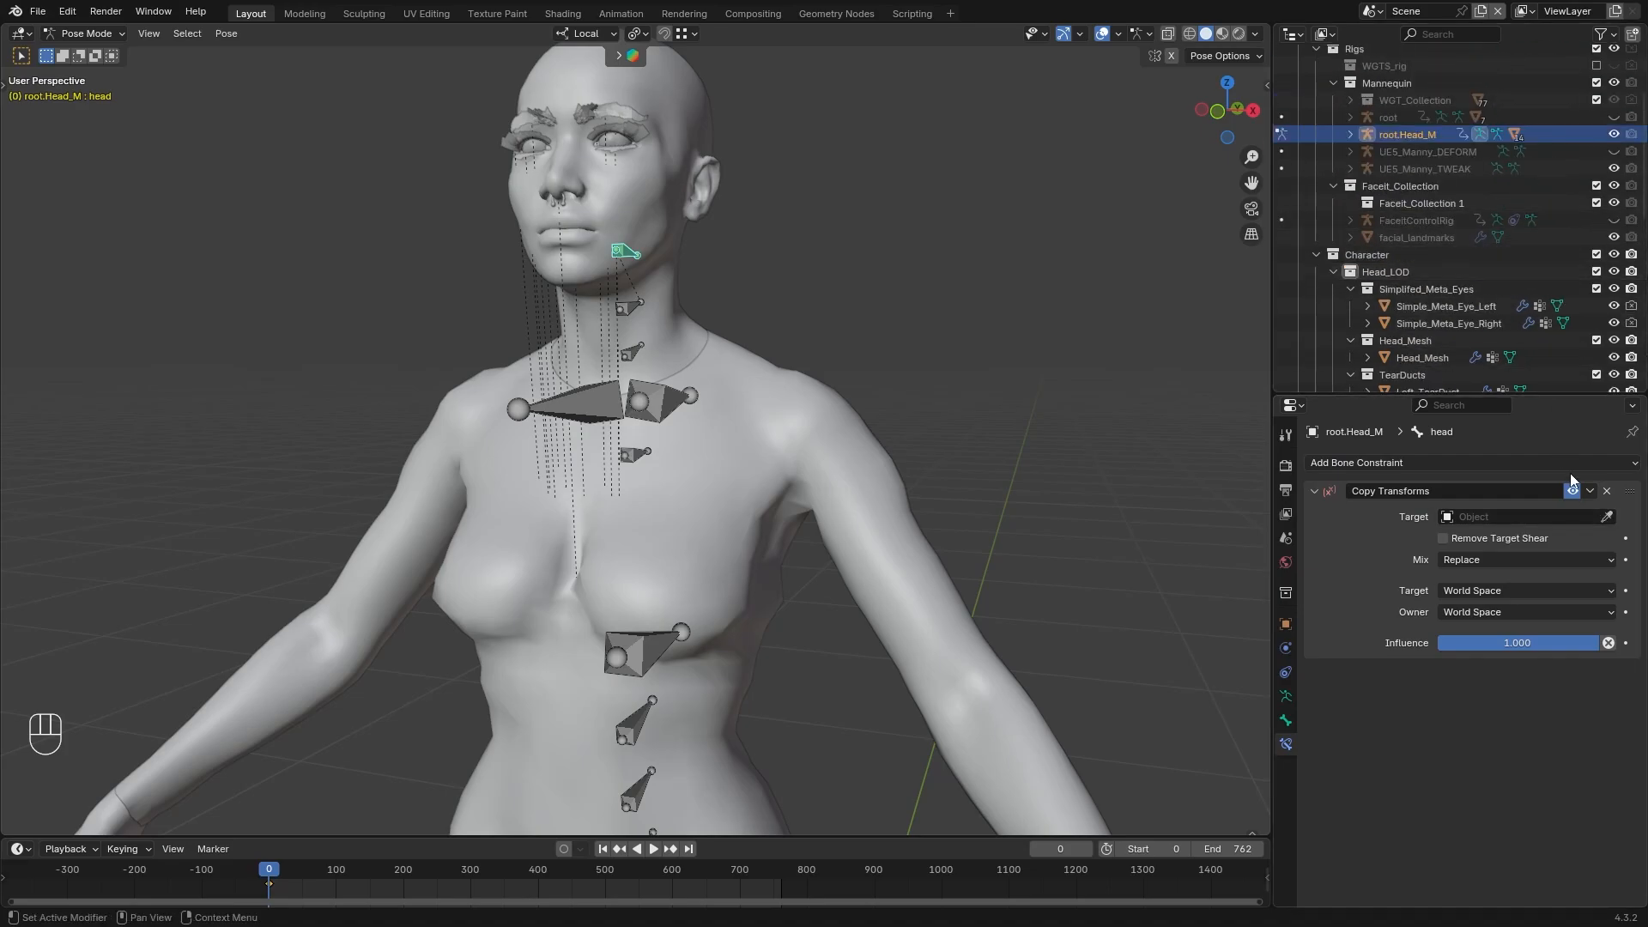
click(1607, 516)
click(1399, 118)
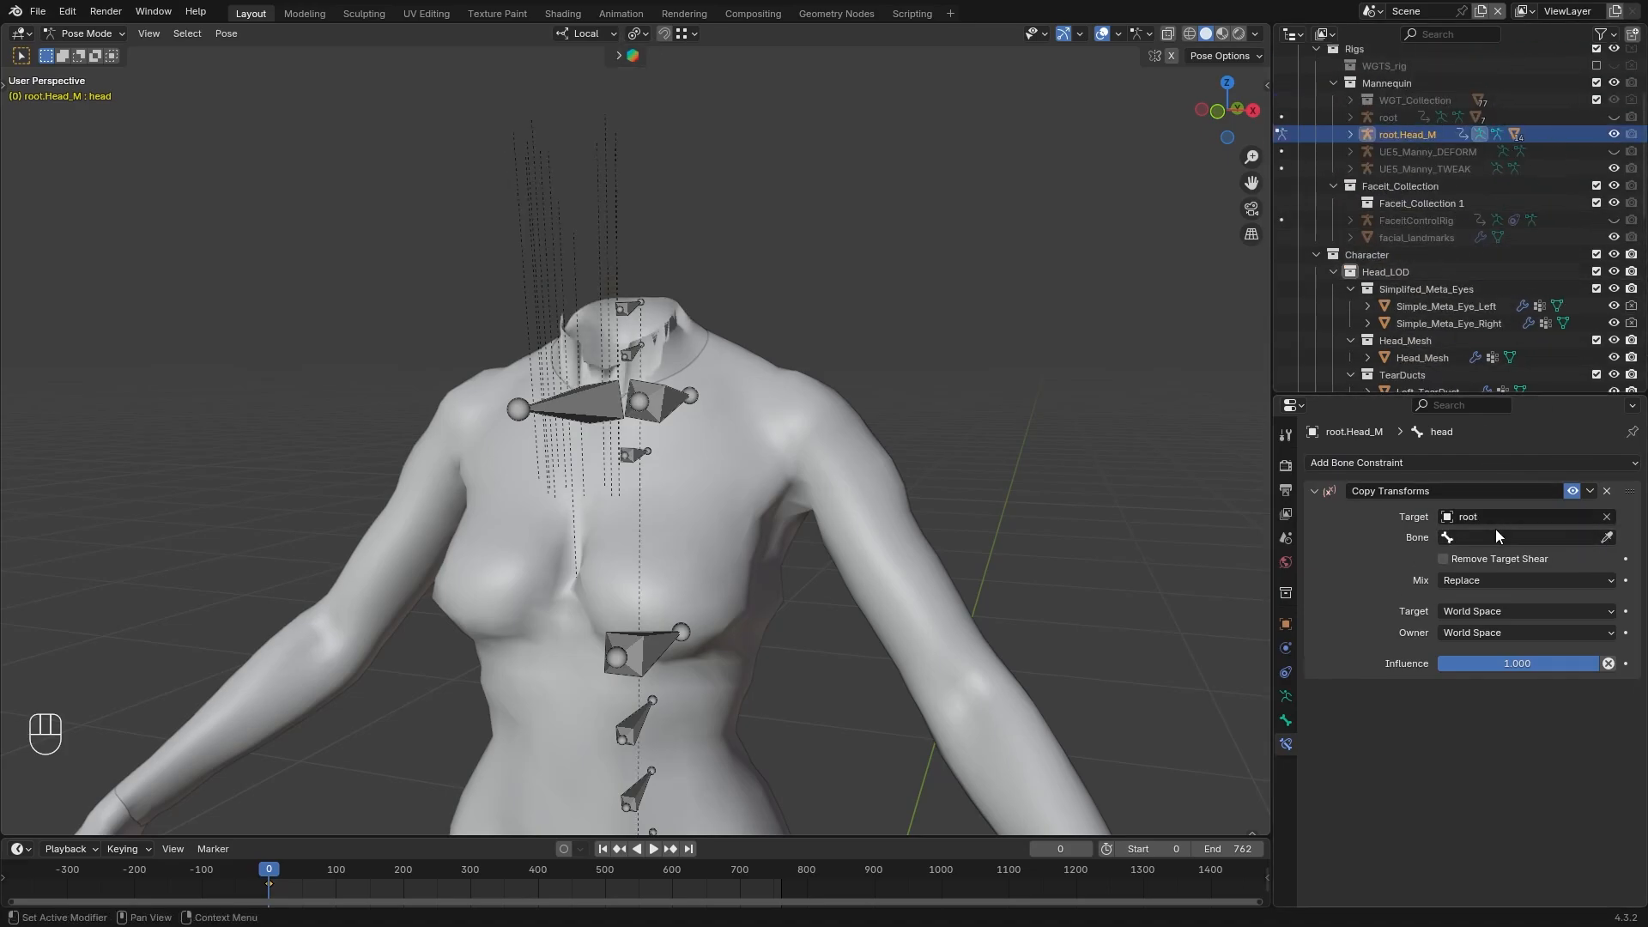
click(1459, 537)
text(he)
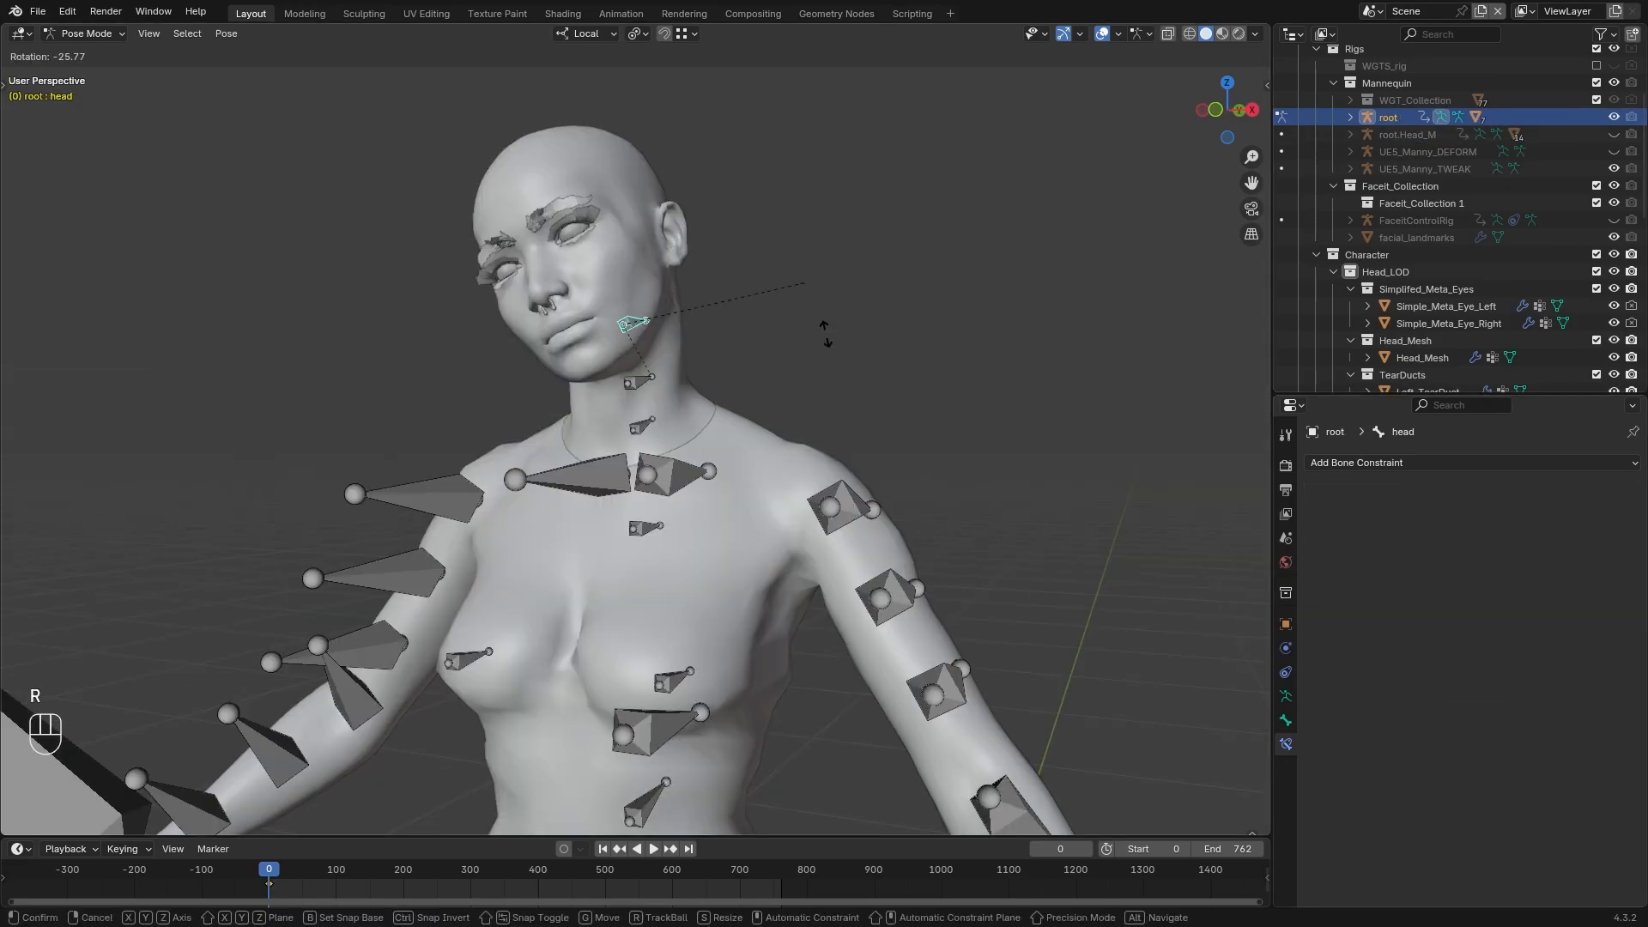
Test the constraint by rotating the head and neck bones of the root armature in Pose Mode, cancelling the rotations
key(r)
key(Escape)
middle_drag(968, 350, 864, 377)
key(r)
right_click(772, 412)
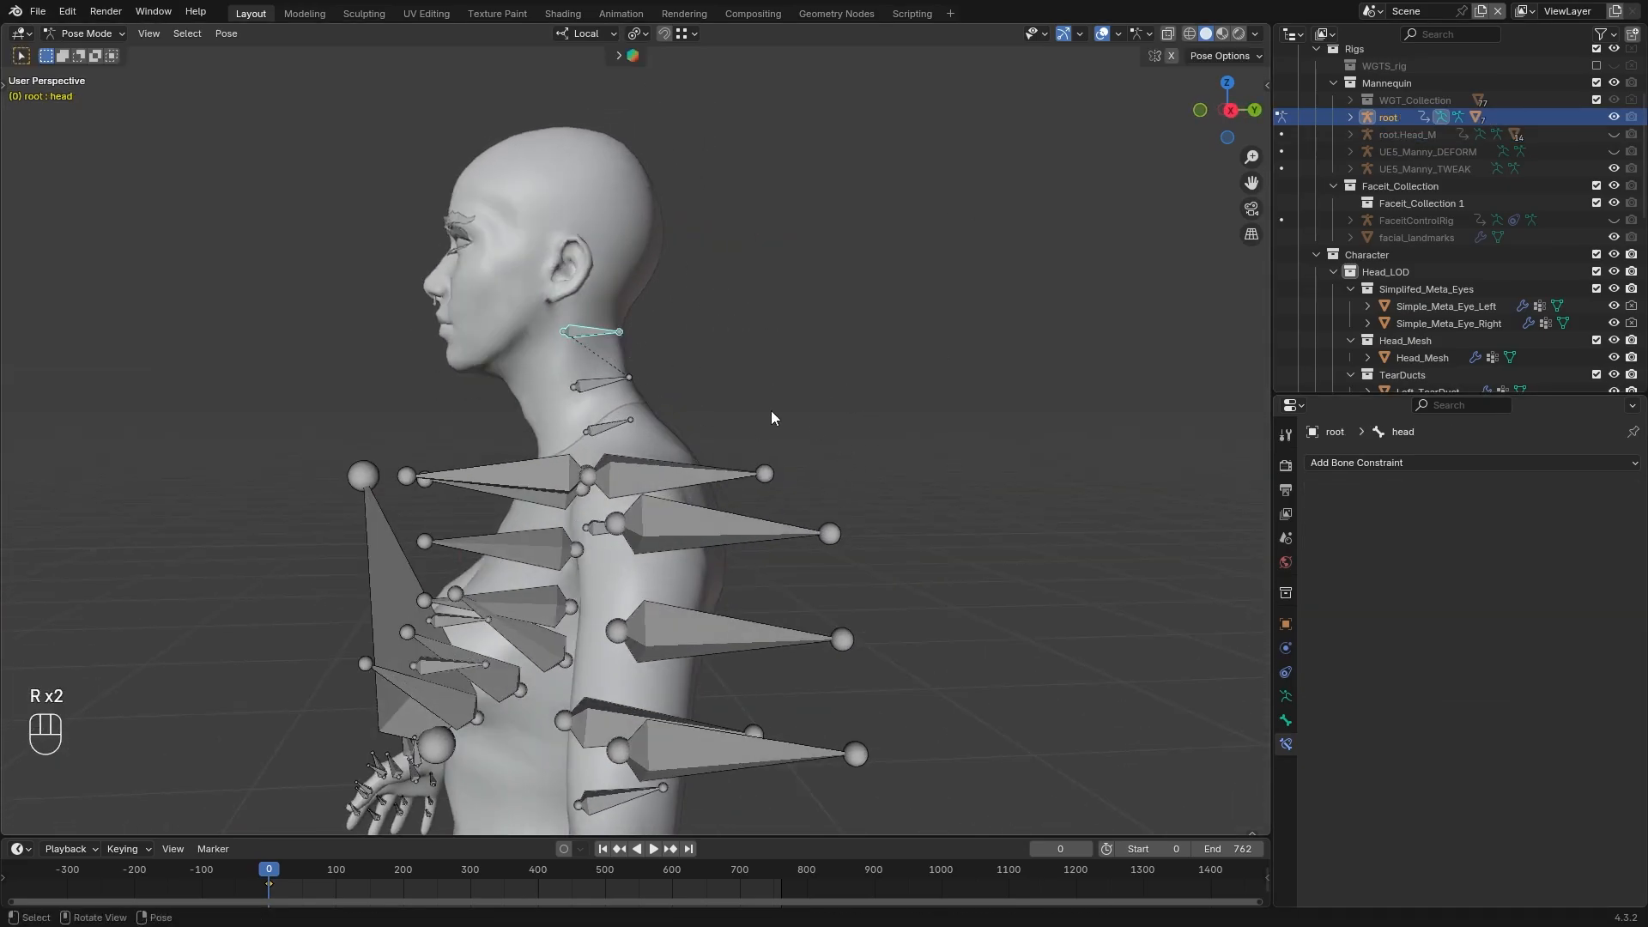
click(604, 383)
key(r)
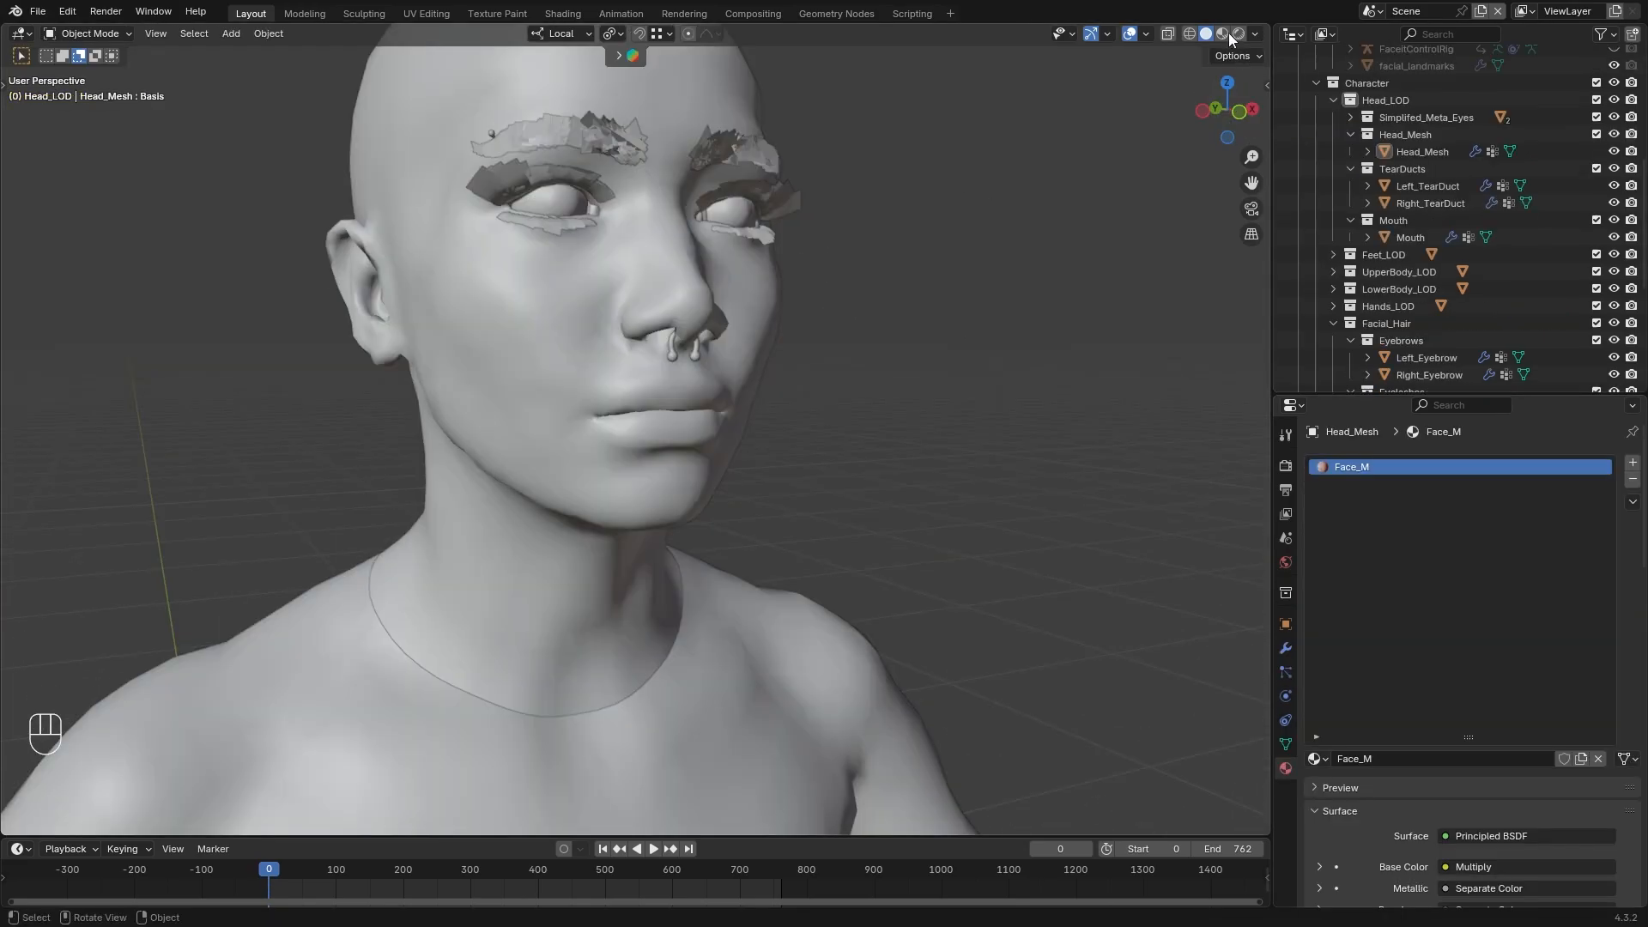
Switch to Material Preview shading and examine the seam between the head and upper body around the neck
click(1222, 33)
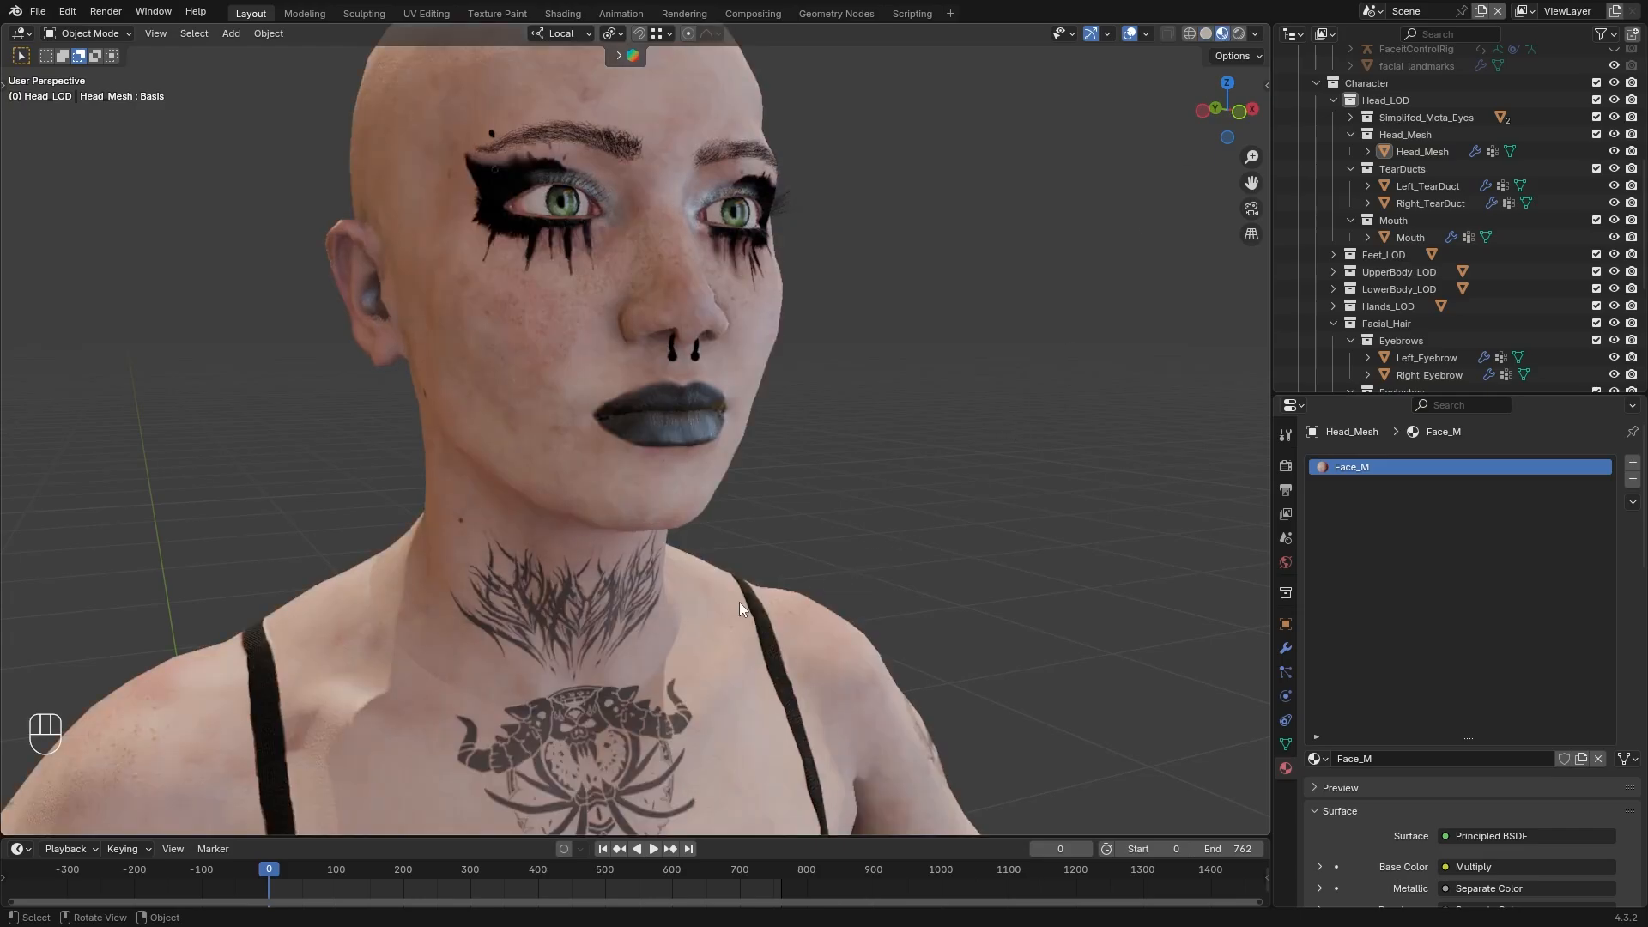
scroll(739, 600, up, 1)
shift+middle_drag(744, 553, 858, 283)
scroll(639, 480, up, 3)
middle_drag(606, 471, 631, 496)
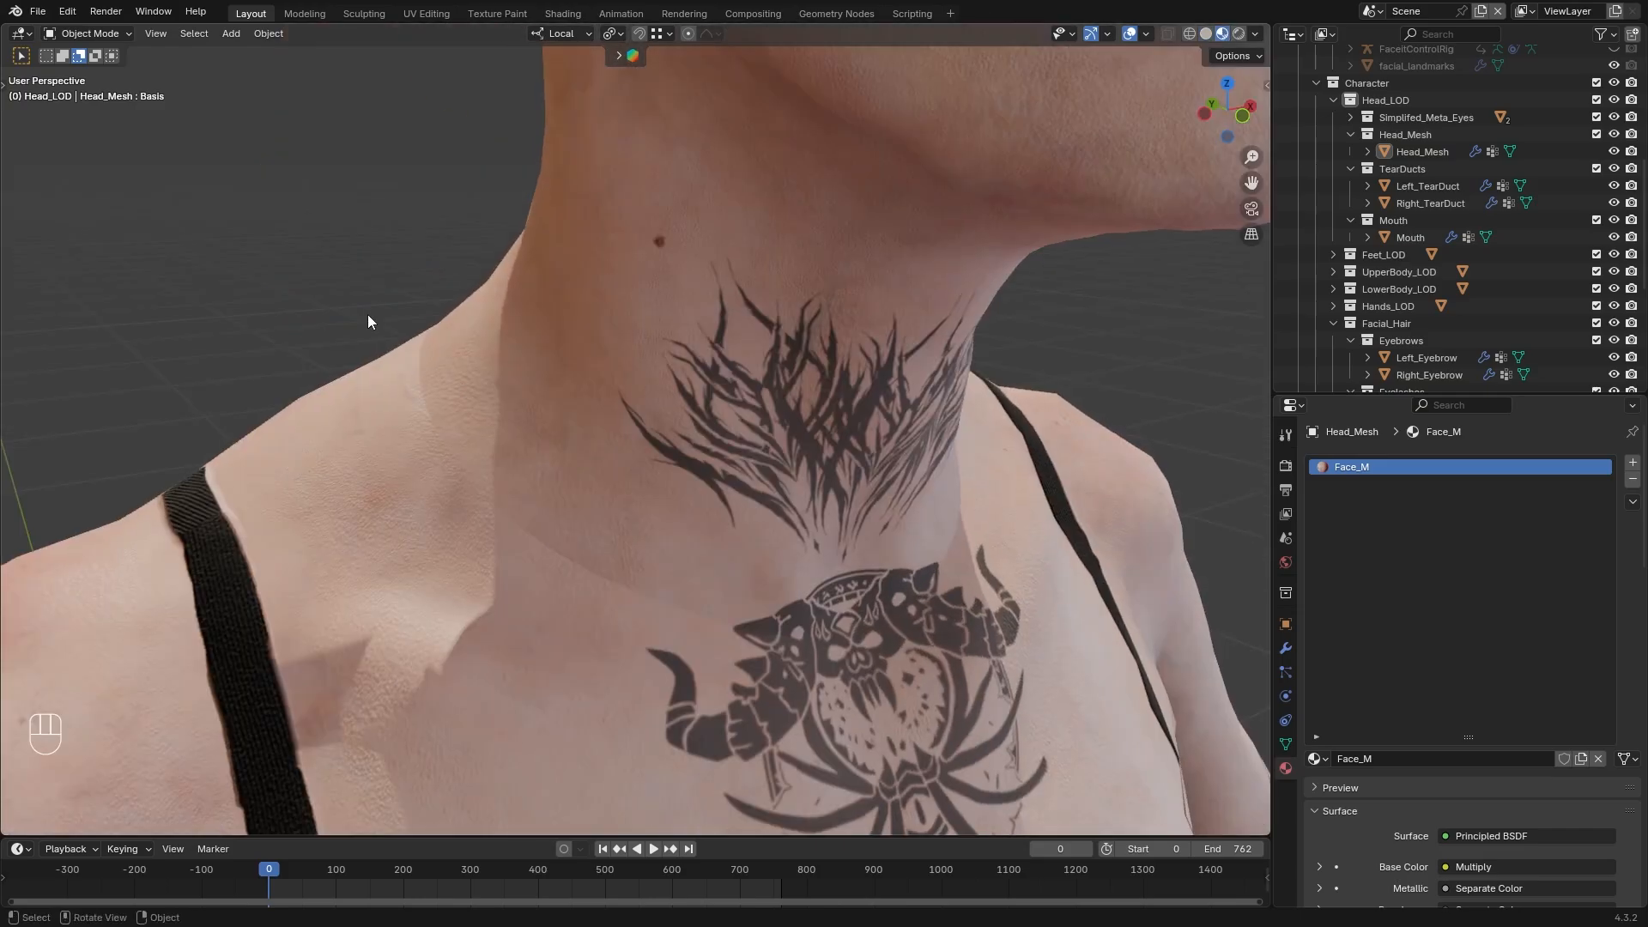
mouse_move(863, 676)
middle_down()
mouse_move(796, 637)
mouse_move(865, 656)
middle_up()
scroll(847, 645, down, 2)
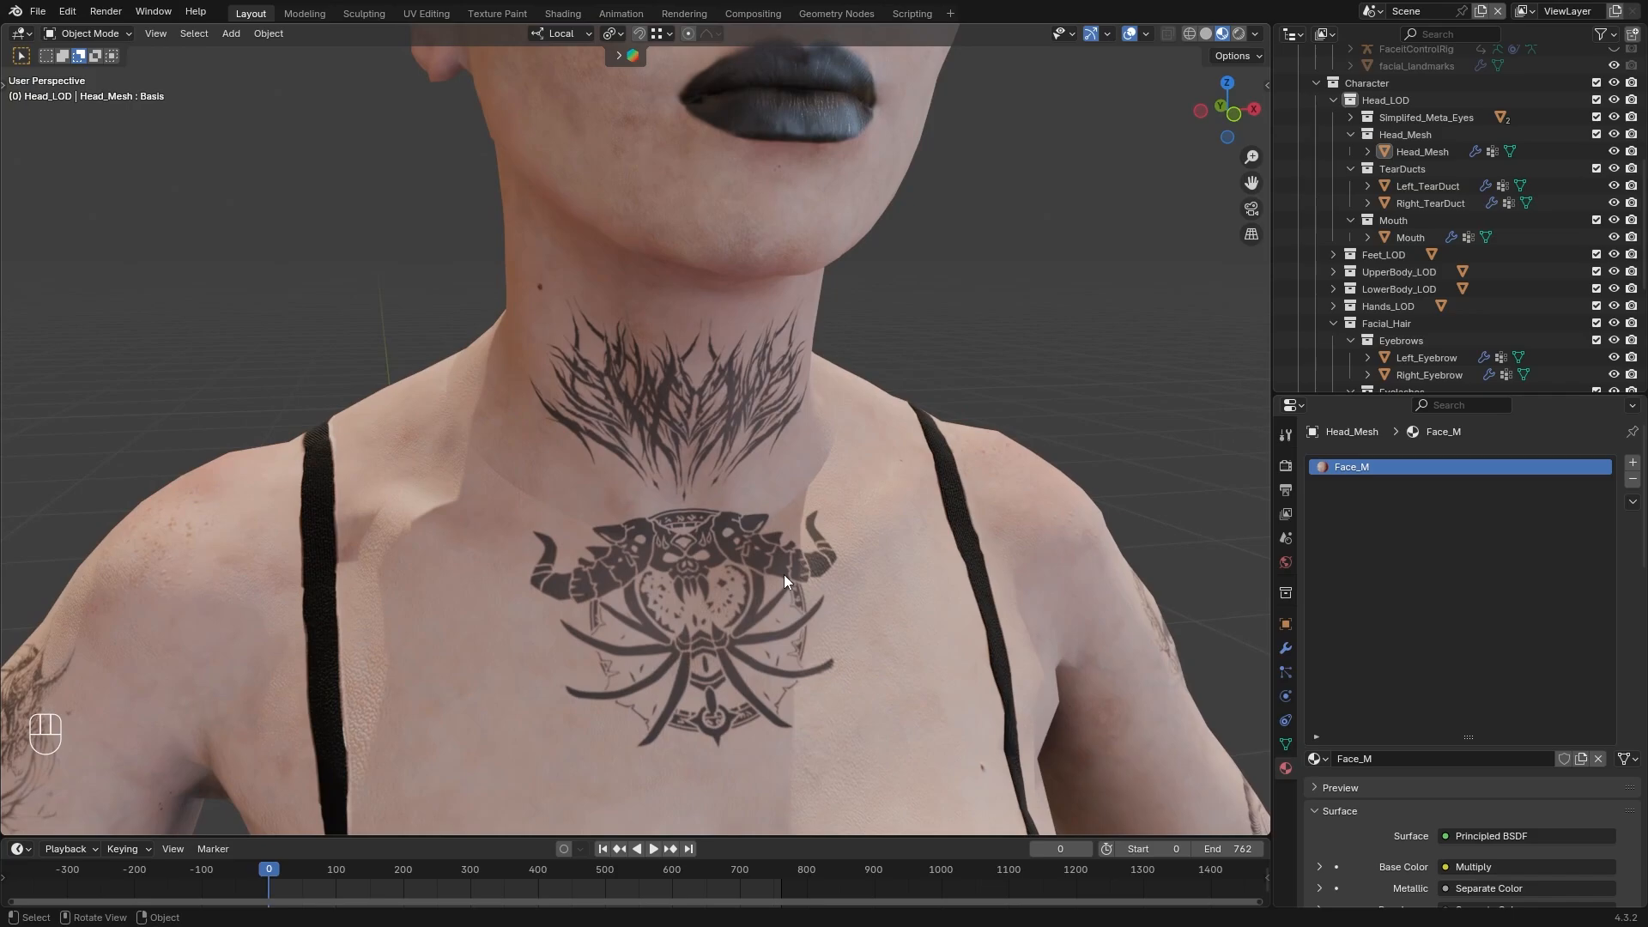
middle_drag(784, 574, 827, 590)
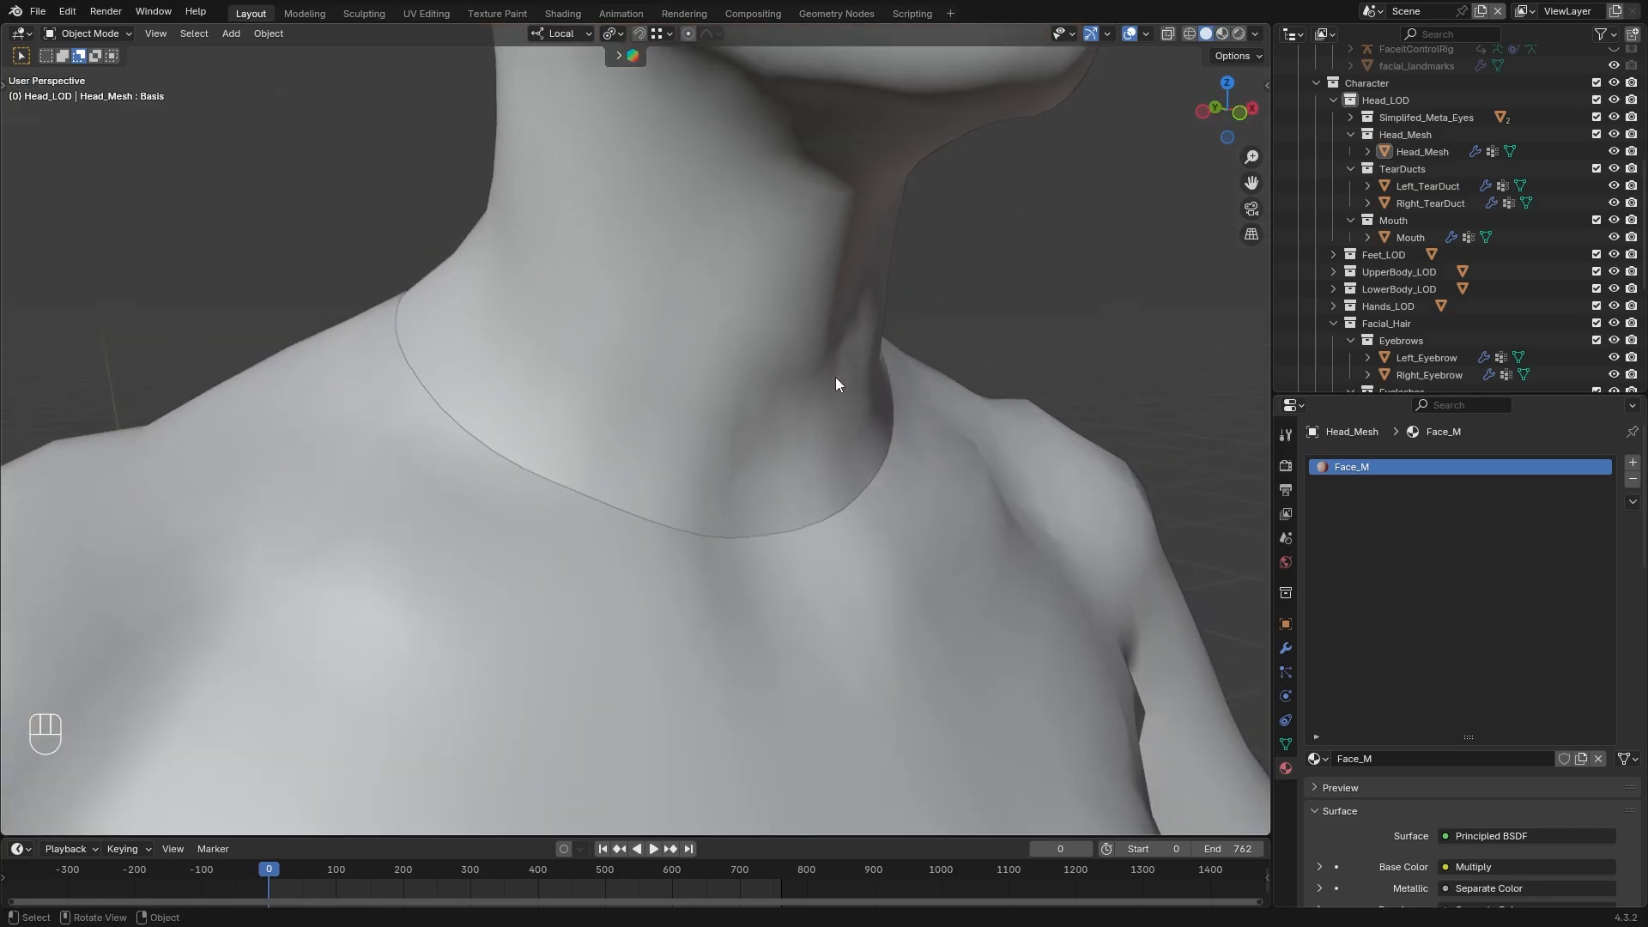
Open Head_Mesh and UpperBody together in Edit Mode and display their vertex normals at a larger size
click(836, 378)
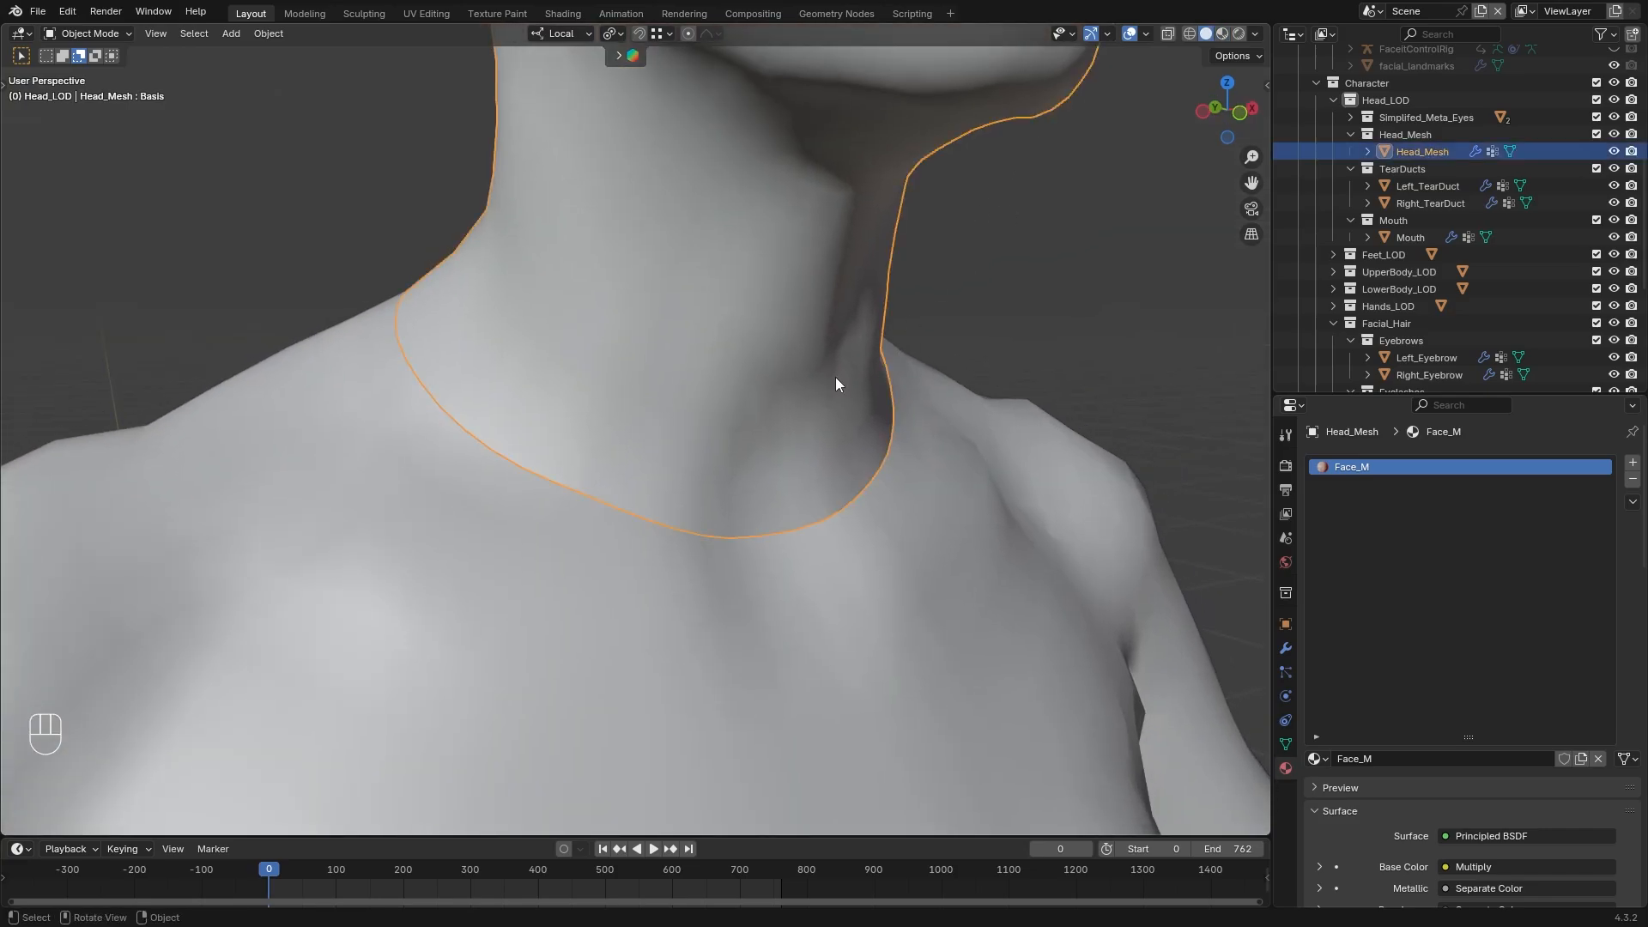
shift+click(829, 625)
click(105, 37)
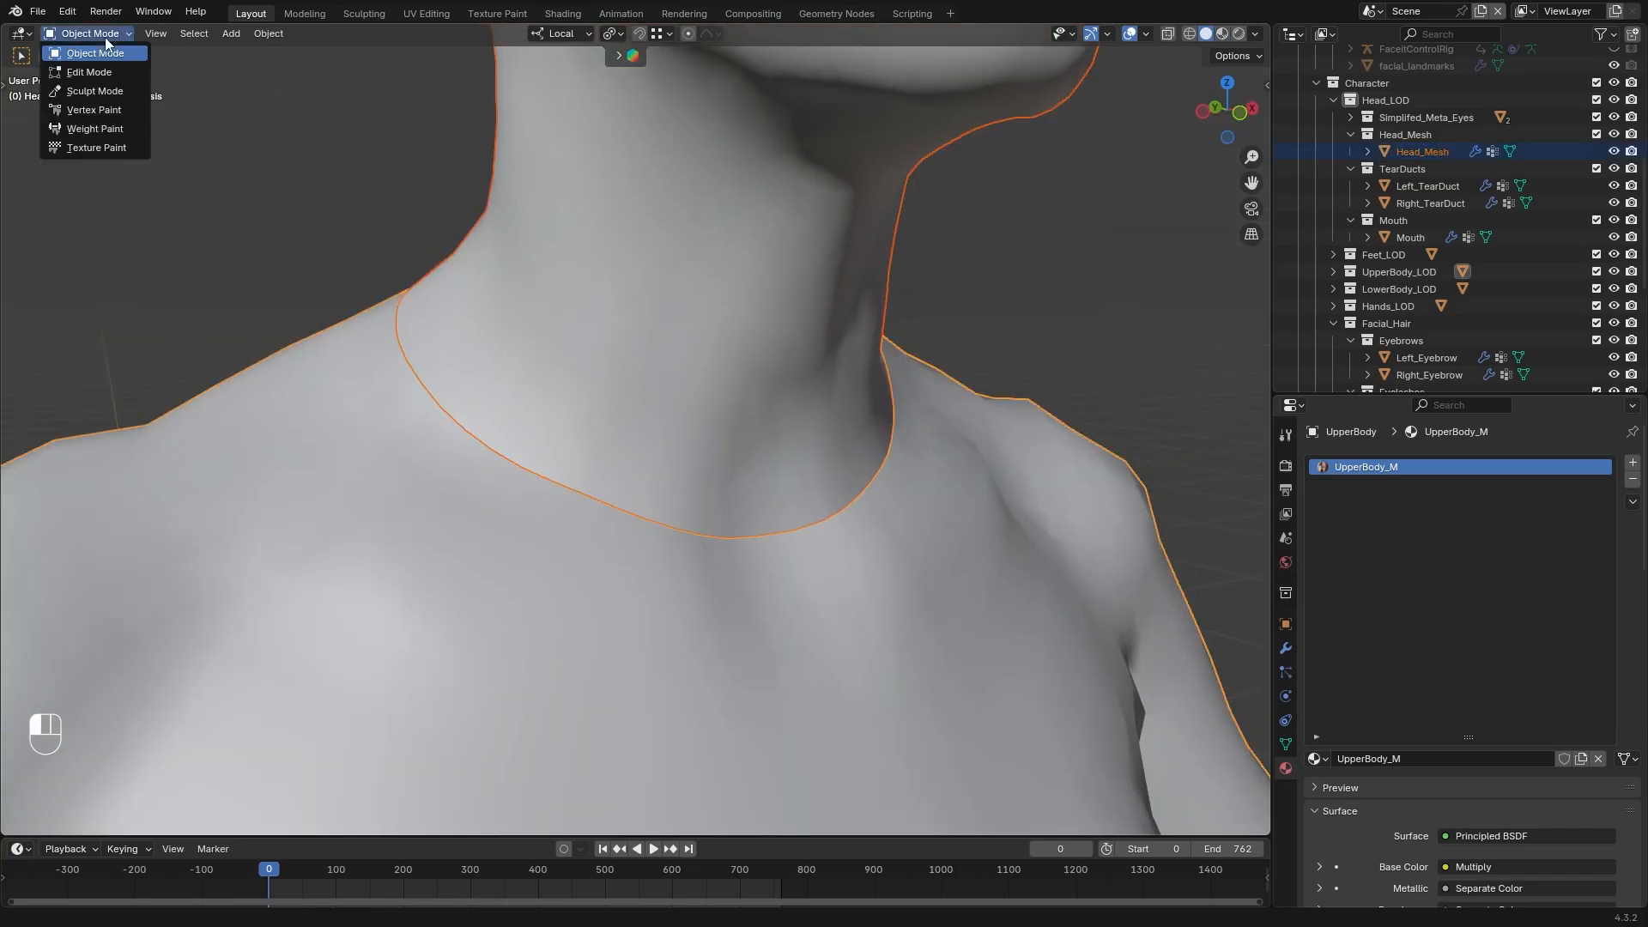
click(103, 72)
click(1149, 35)
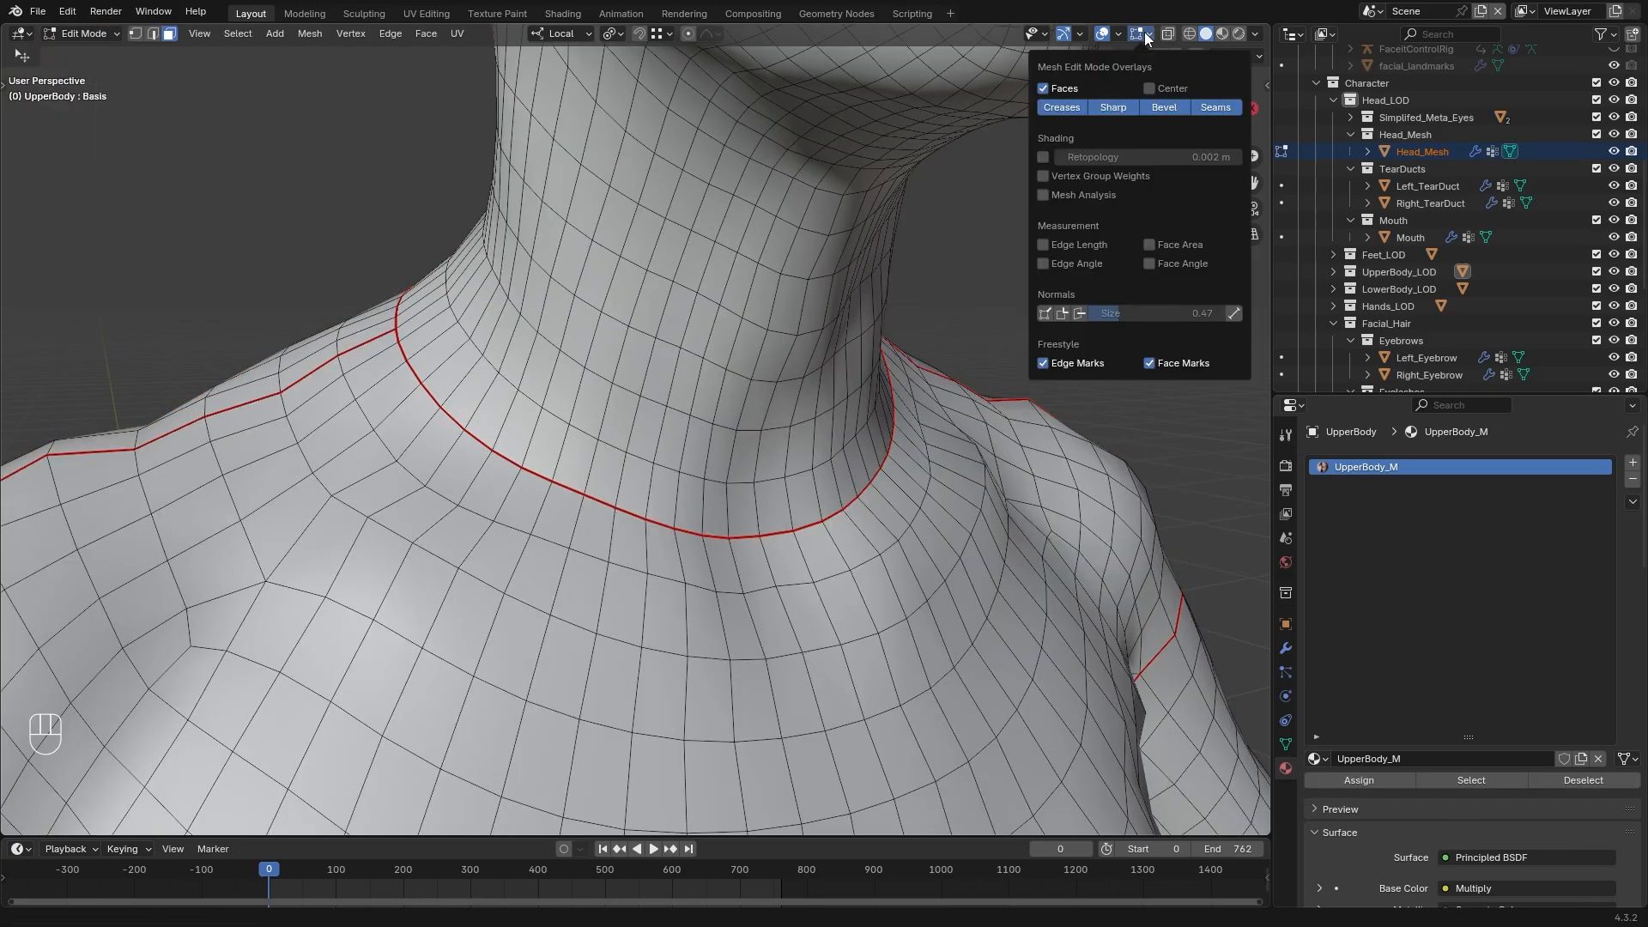
click(1045, 314)
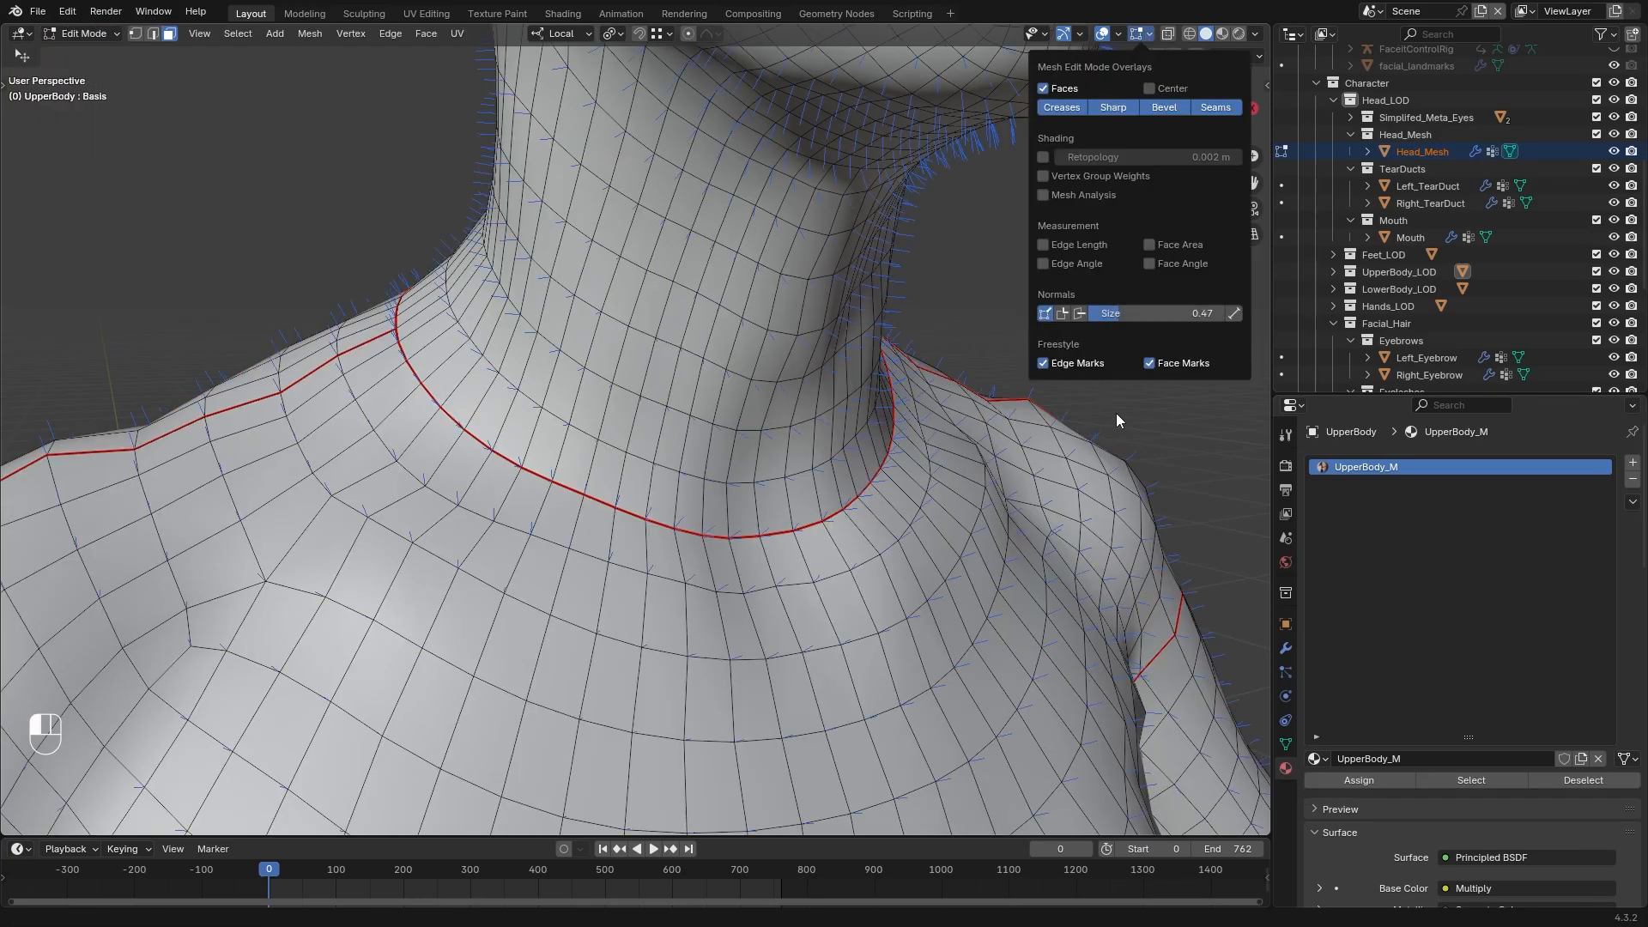
drag(1124, 312, 1154, 313)
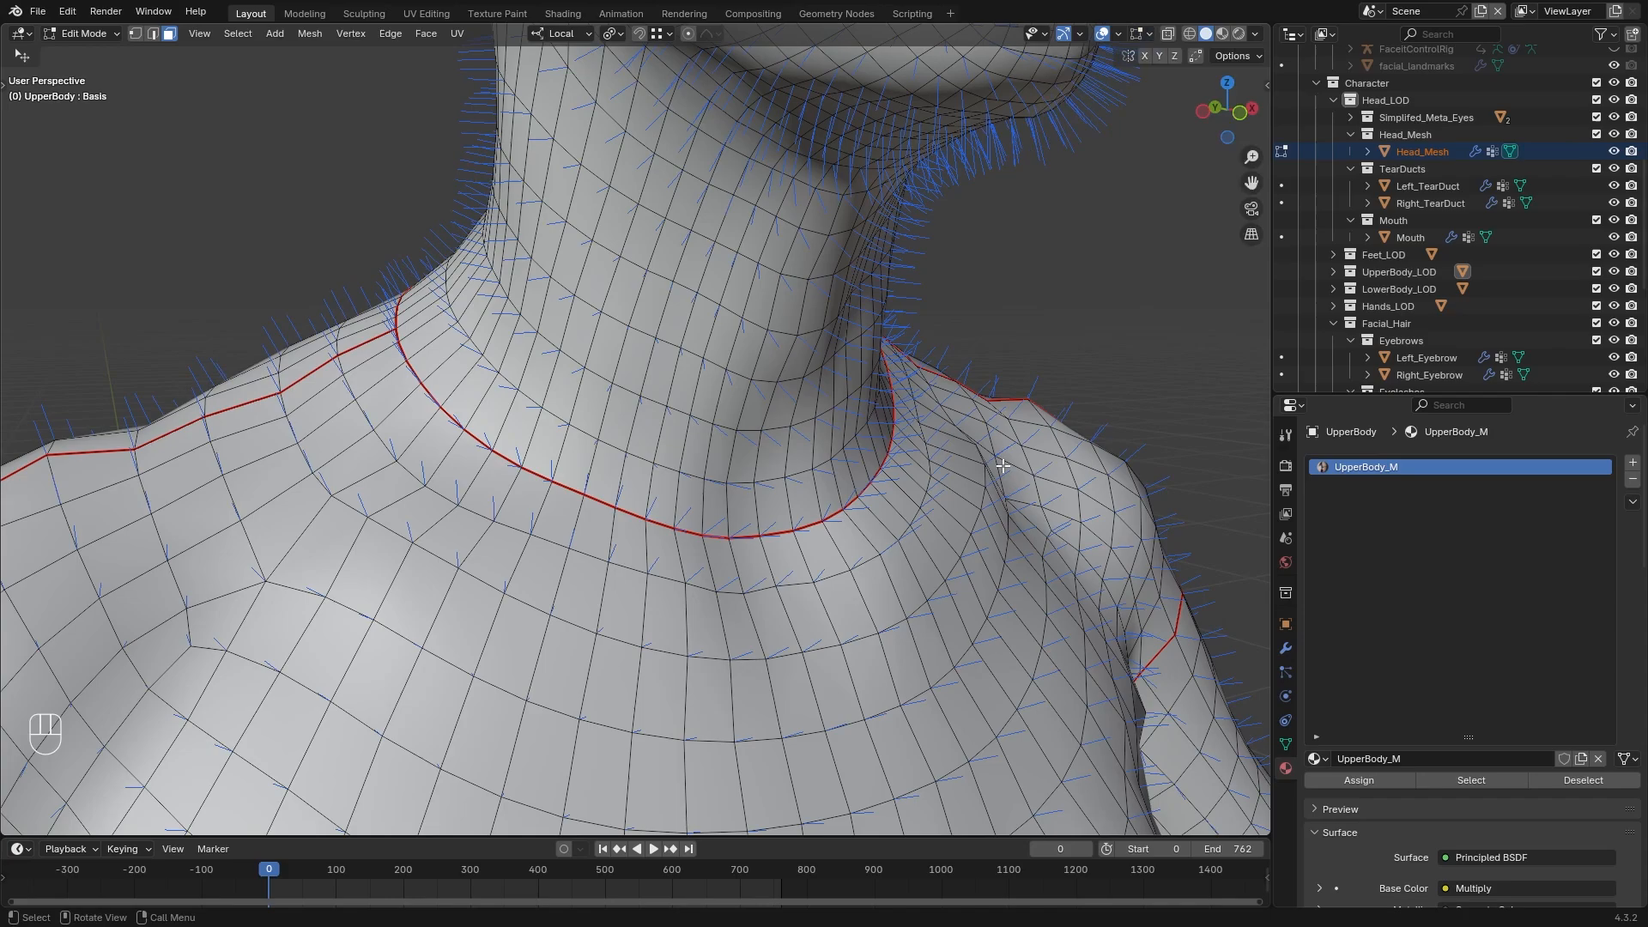
scroll(849, 544, up, 5)
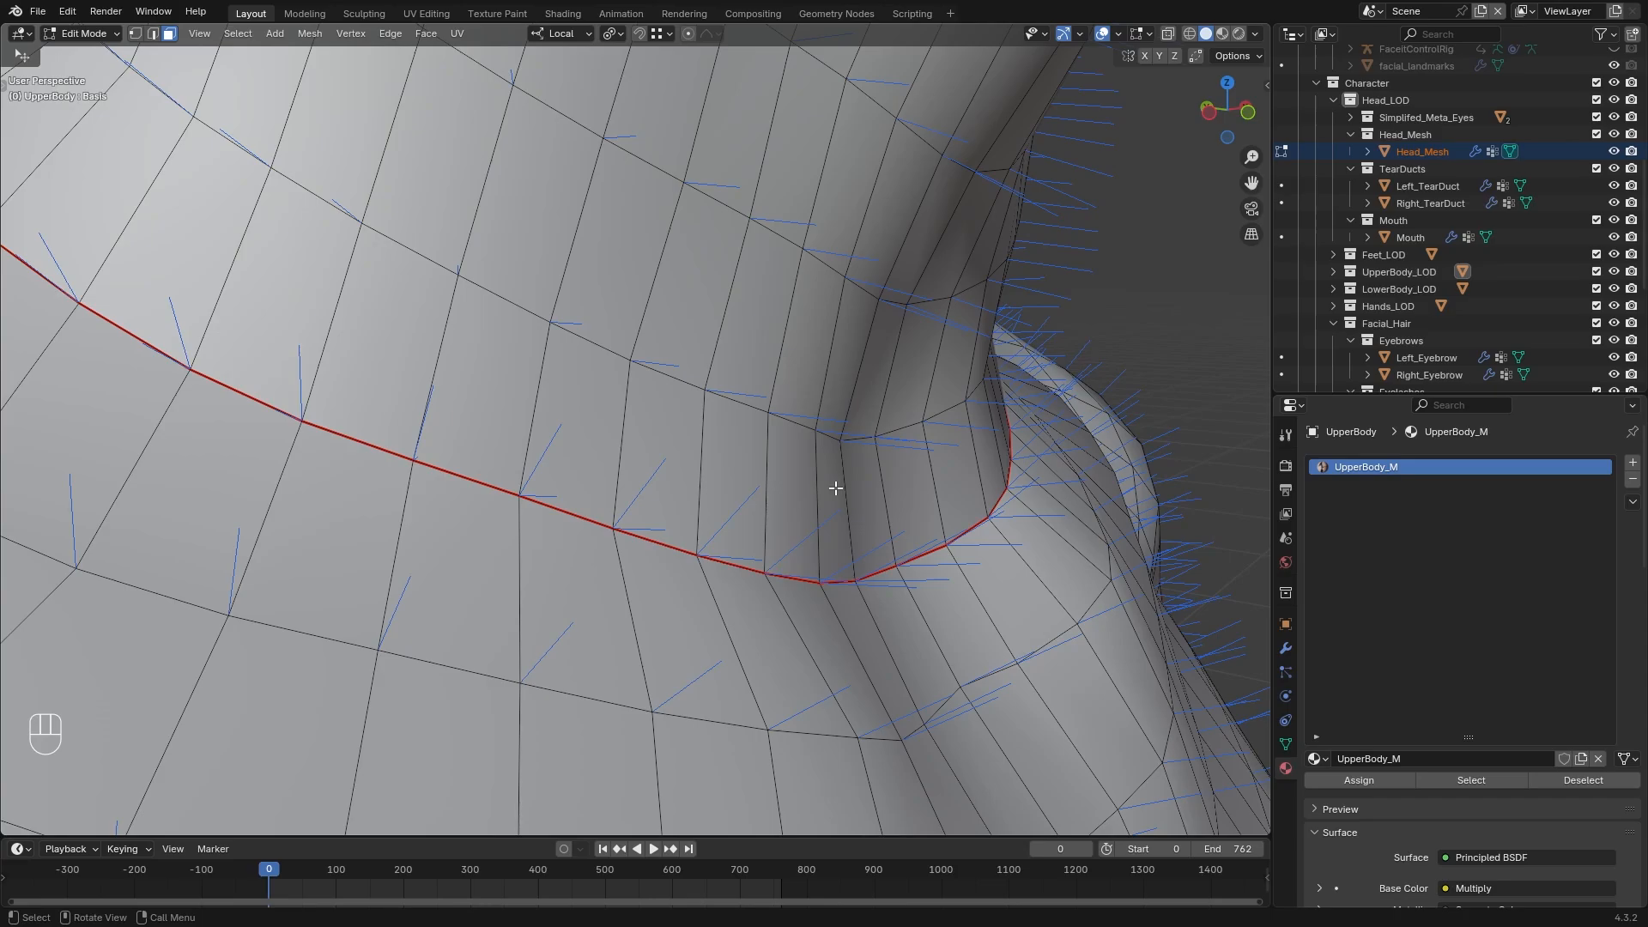
Leave Edit Mode and reopen UpperBody in it to compare the vertex normals along the neck seam
key(Tab)
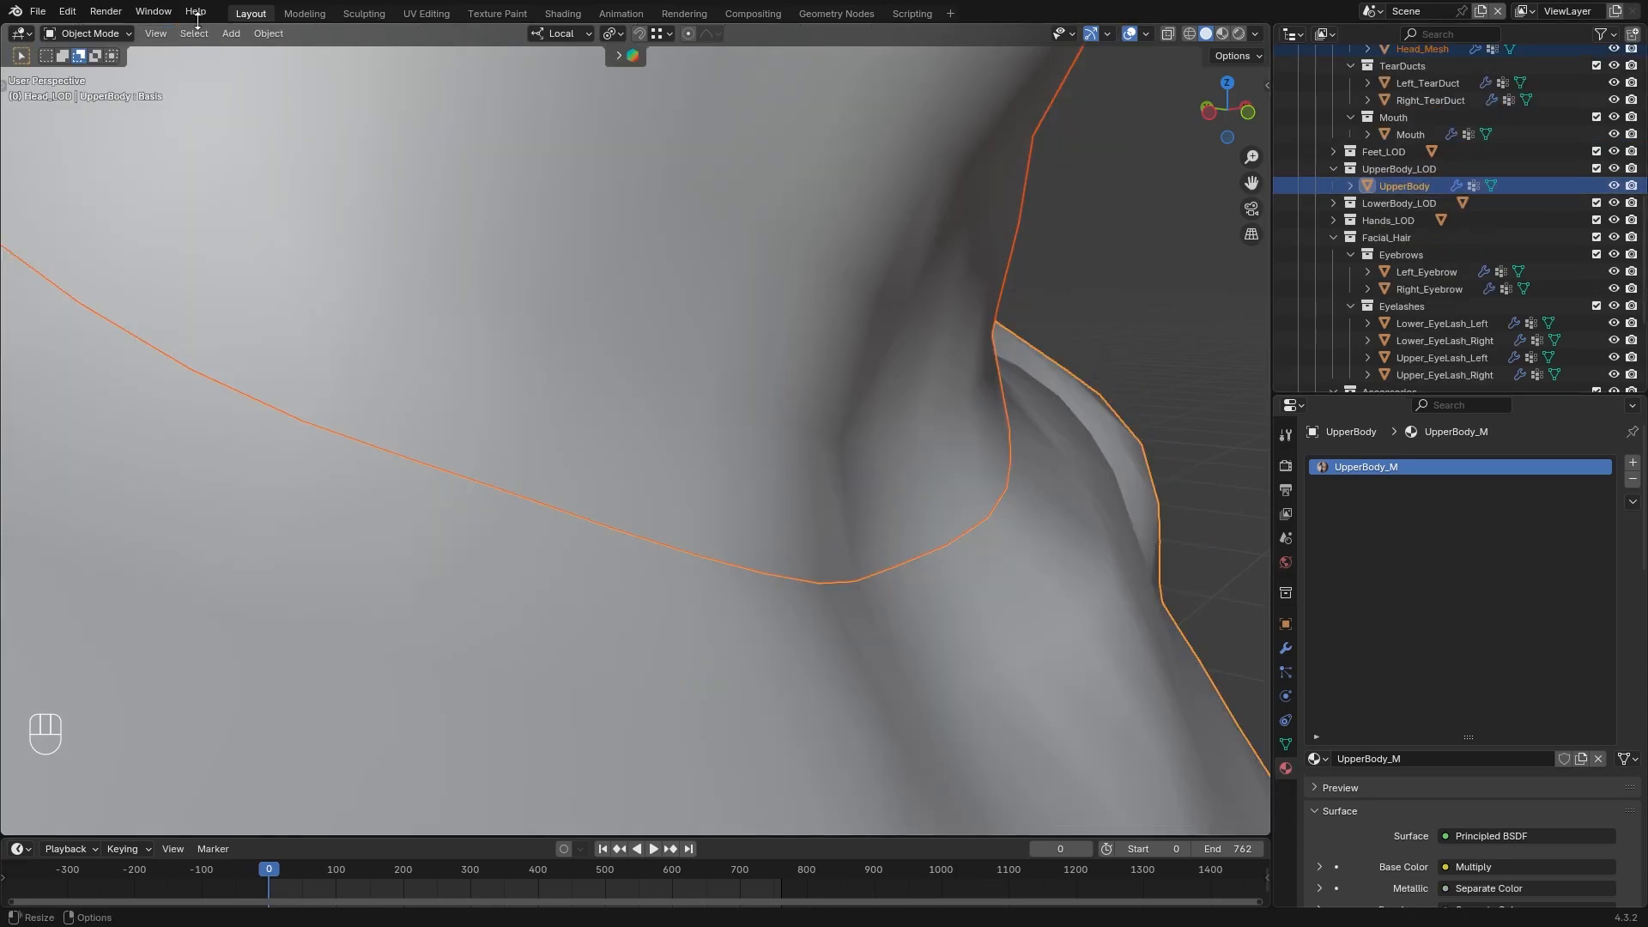
click(88, 32)
click(89, 72)
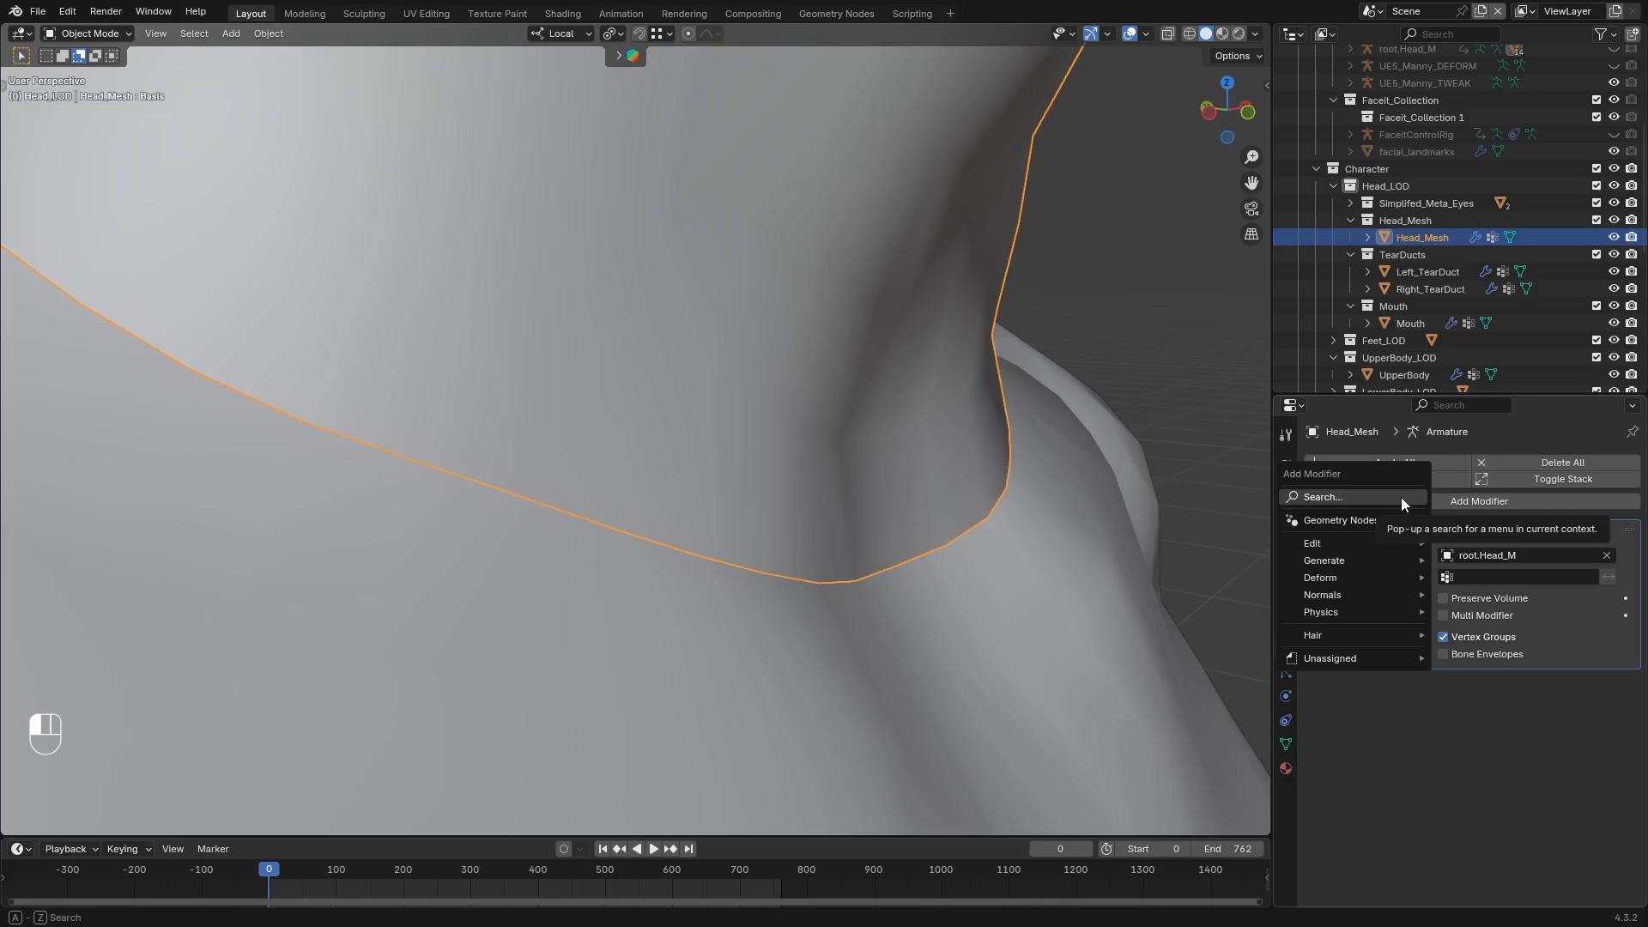
Add a Data Transfer modifier to Head_Mesh and set UDIM_Character_Mesh as its source object
click(1401, 497)
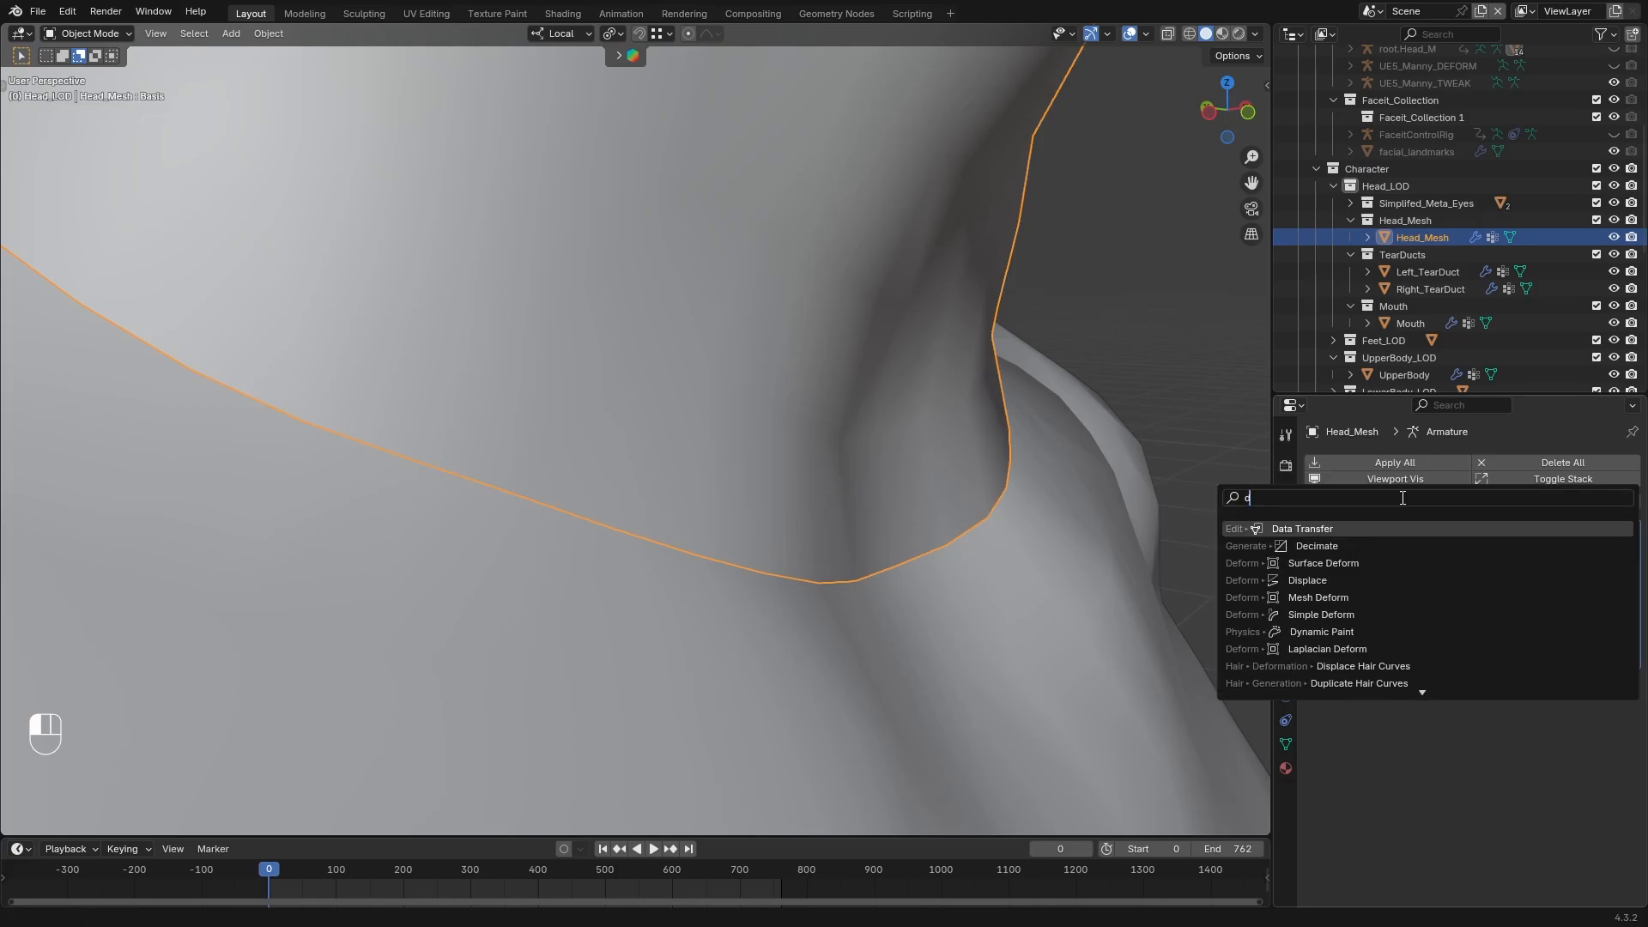
text(dat)
click(1311, 525)
click(1590, 681)
click(1532, 759)
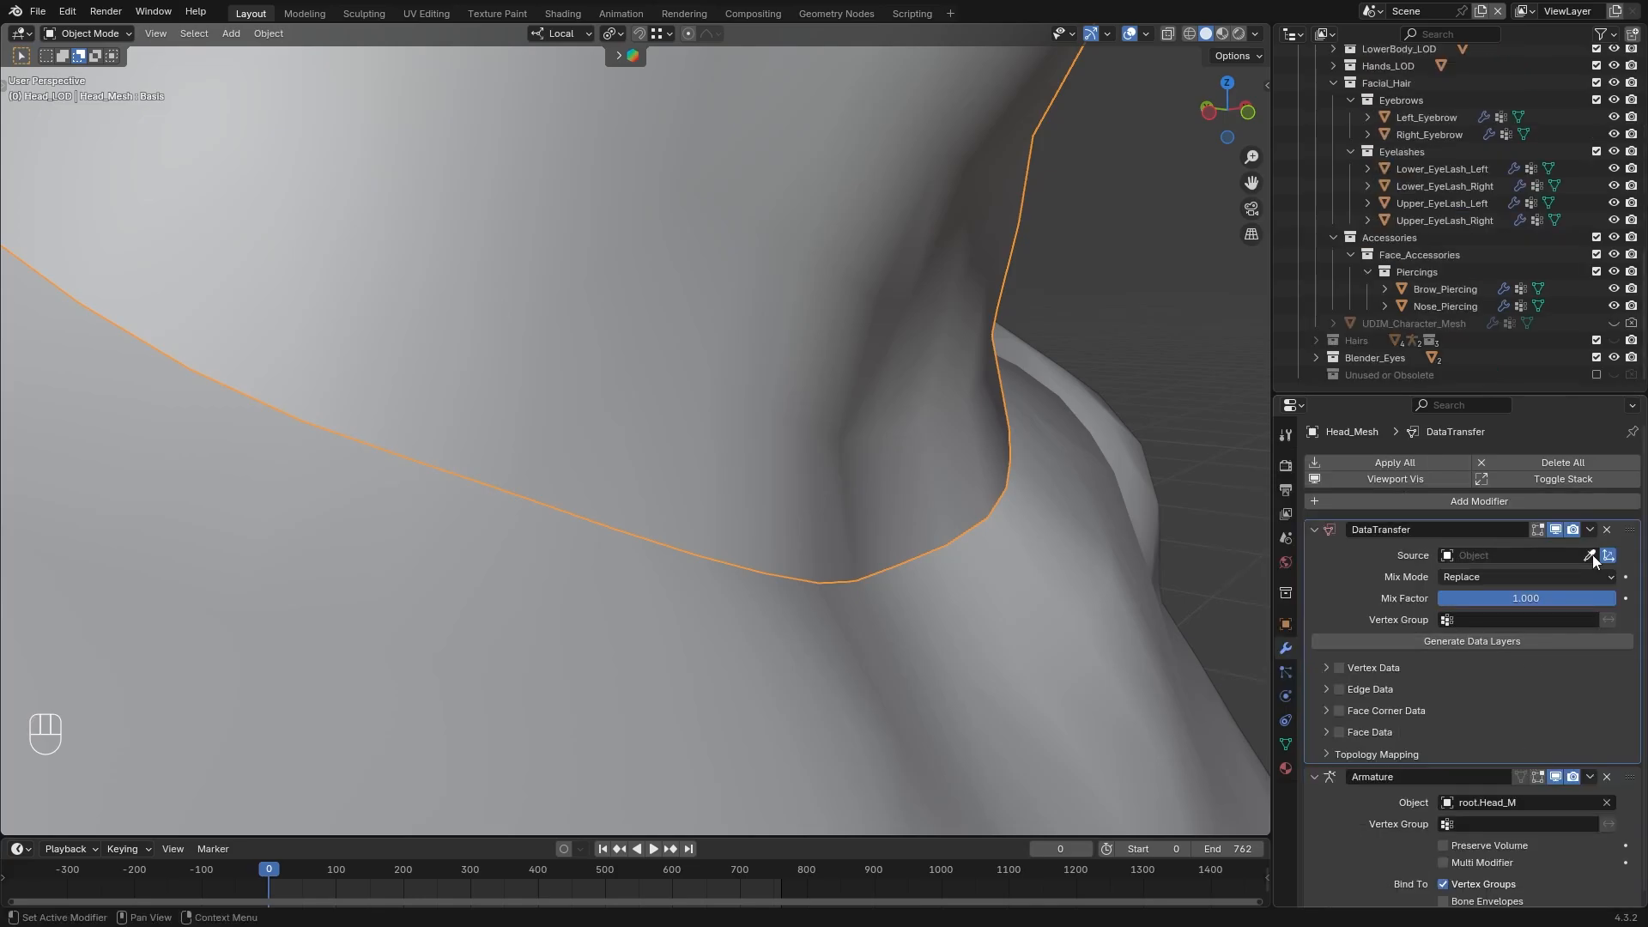
click(1592, 556)
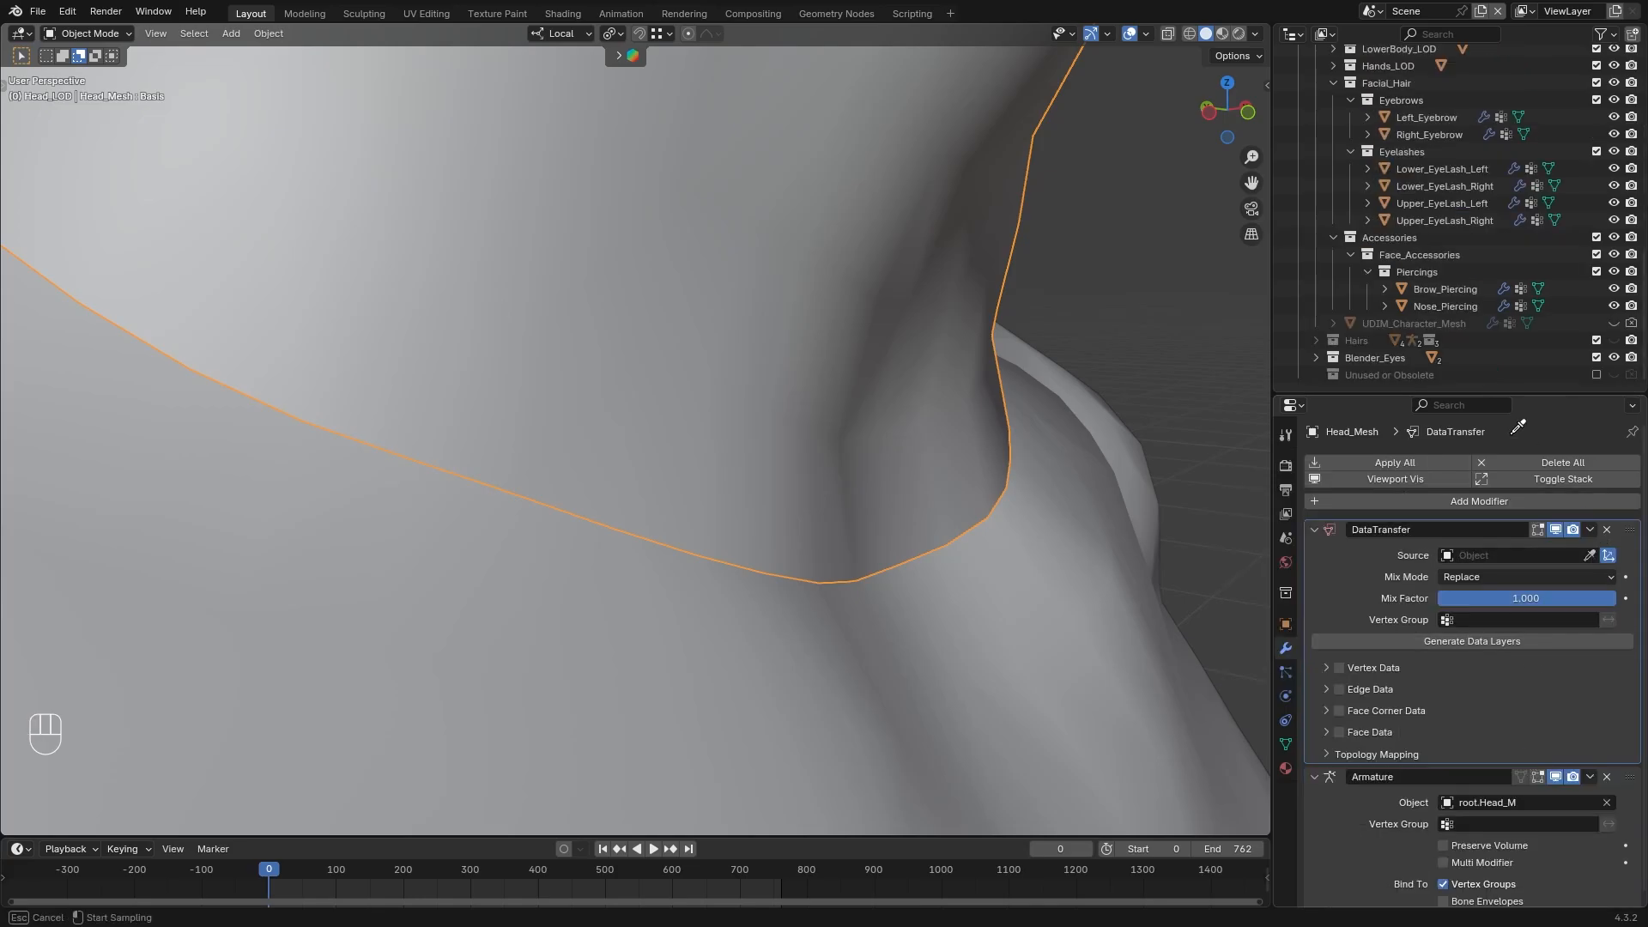
click(1448, 323)
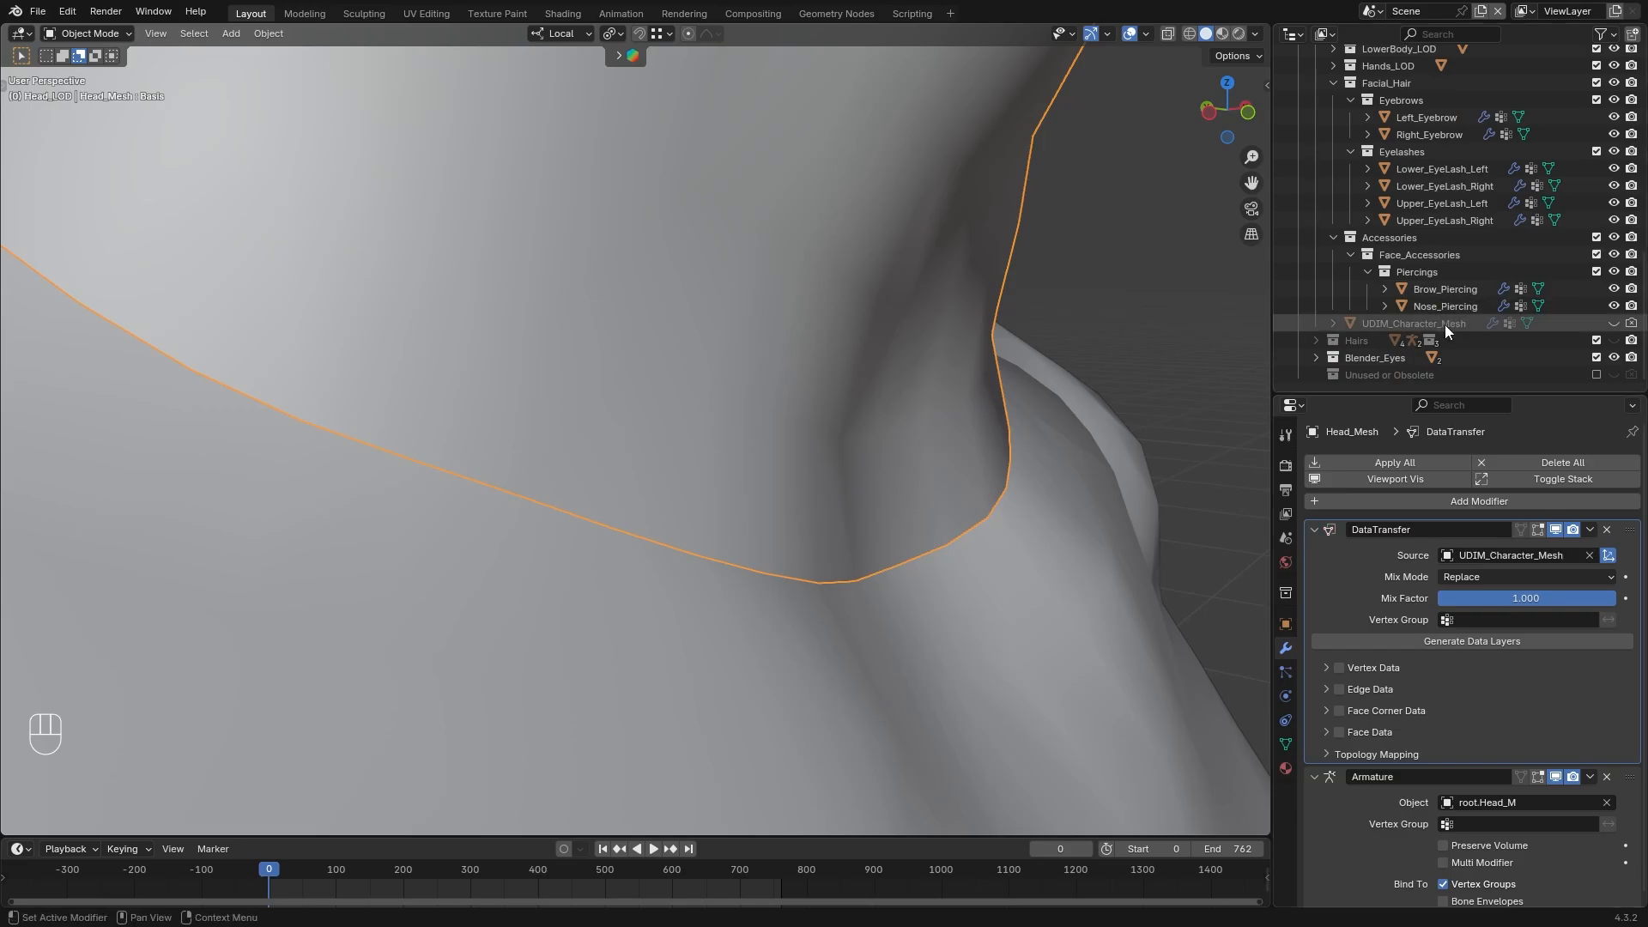
Enable Face Corner Data with Custom Normals on Head_Mesh's Data Transfer, mapped by Nearest Corner and Best Matching Normal
click(1416, 713)
click(1326, 712)
scroll(1351, 708, down, 1)
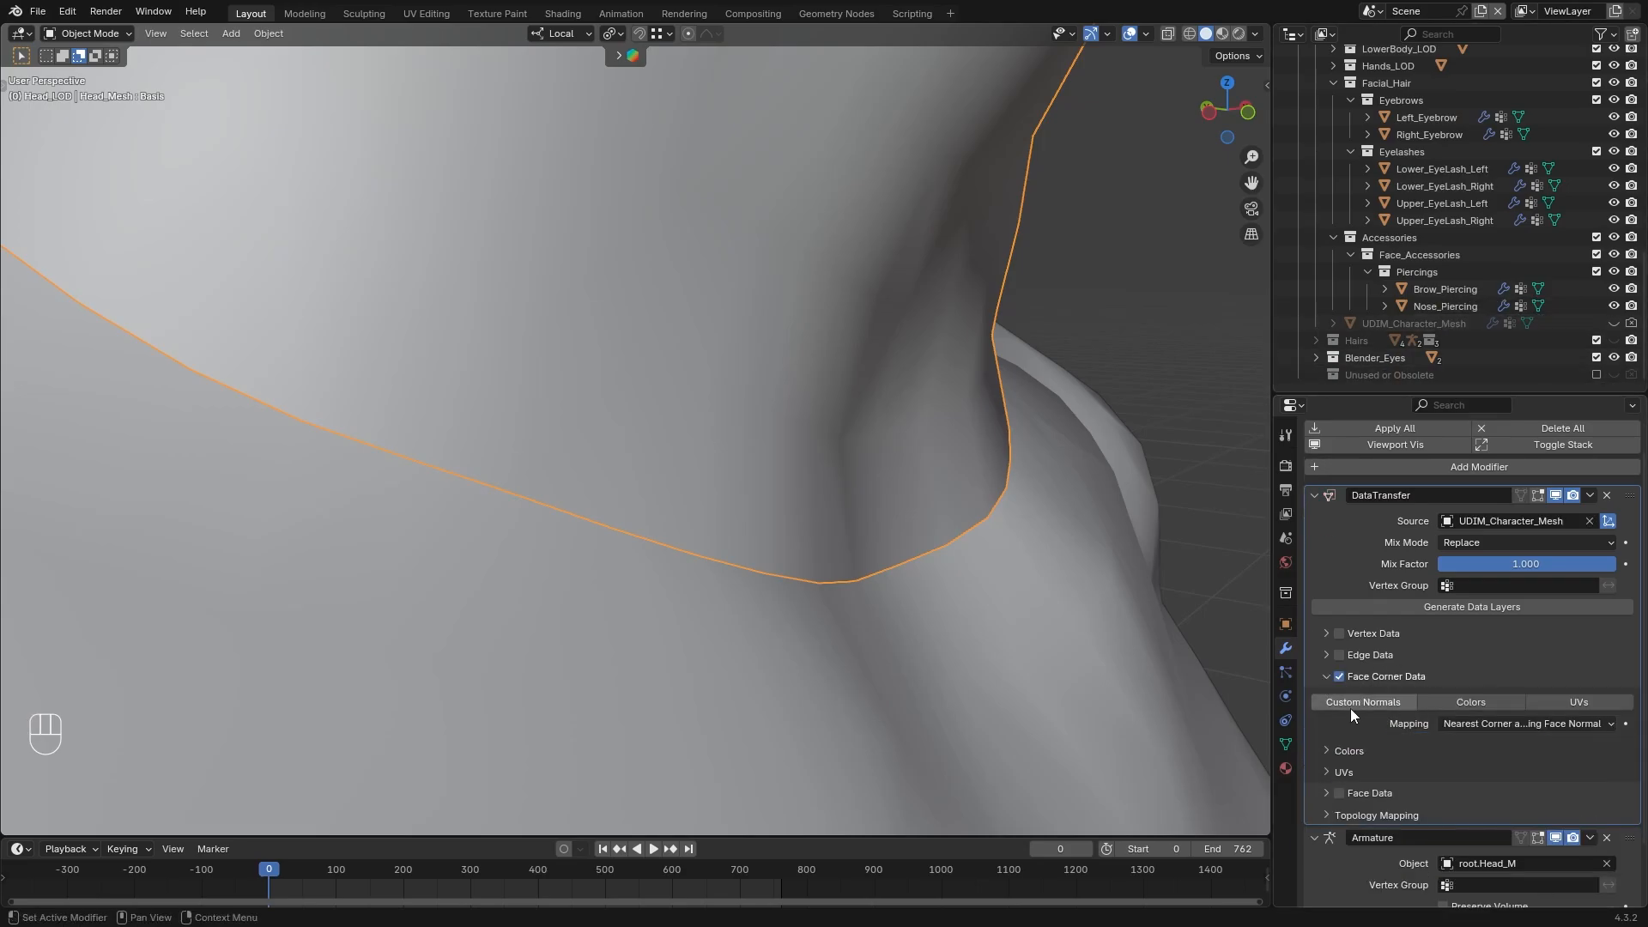
click(1526, 723)
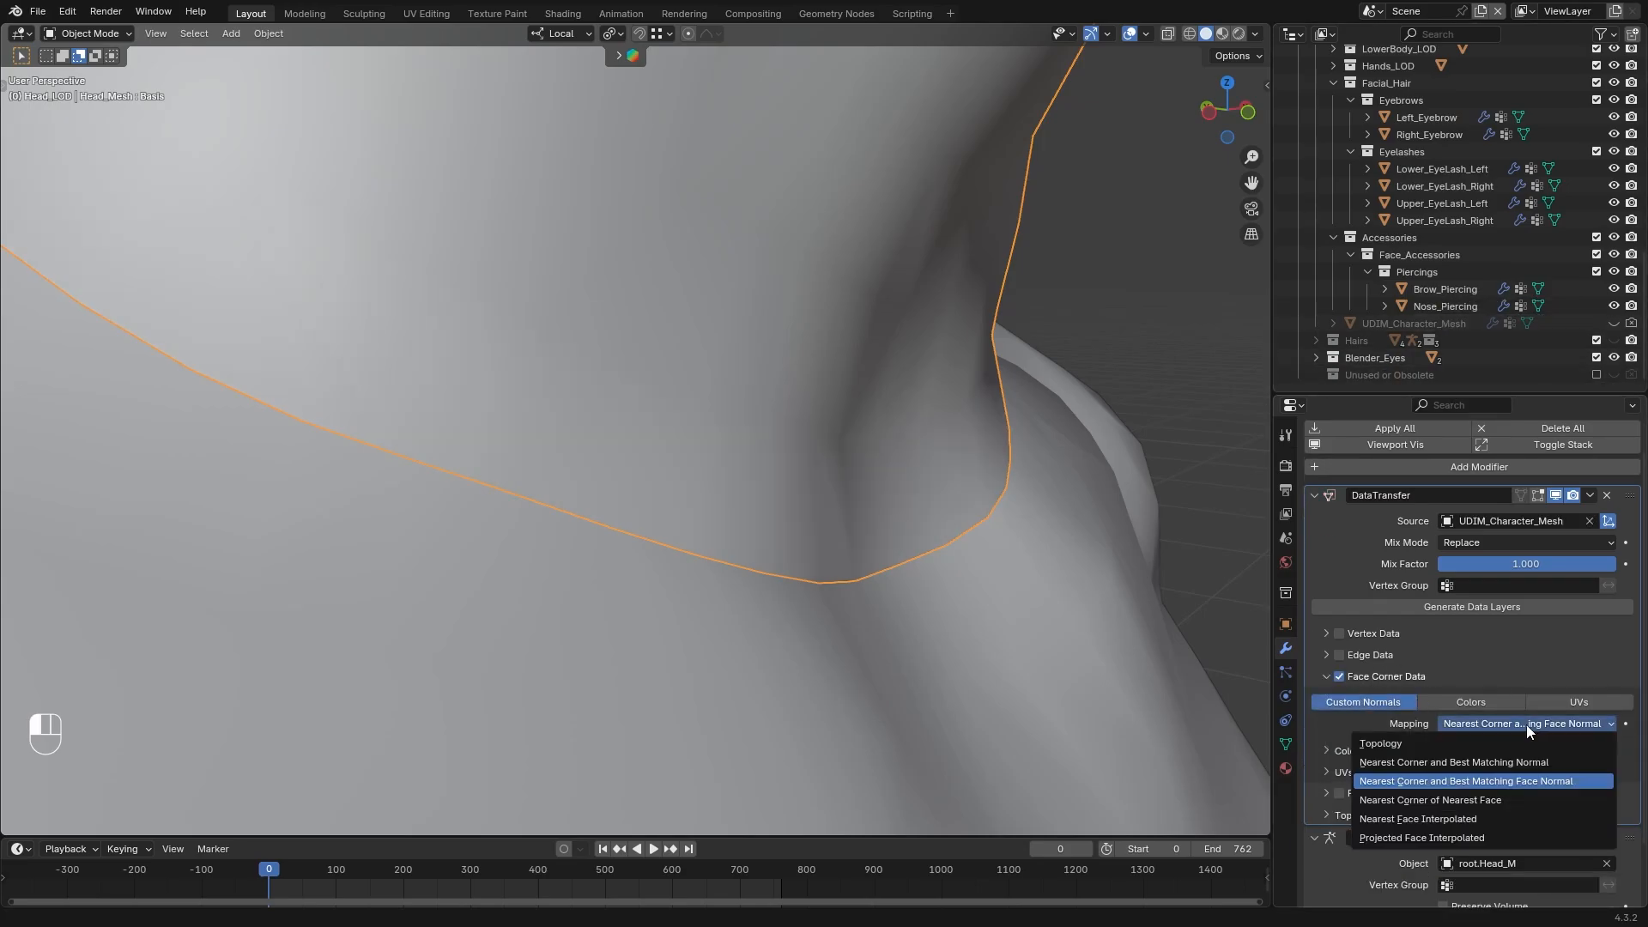
click(1501, 765)
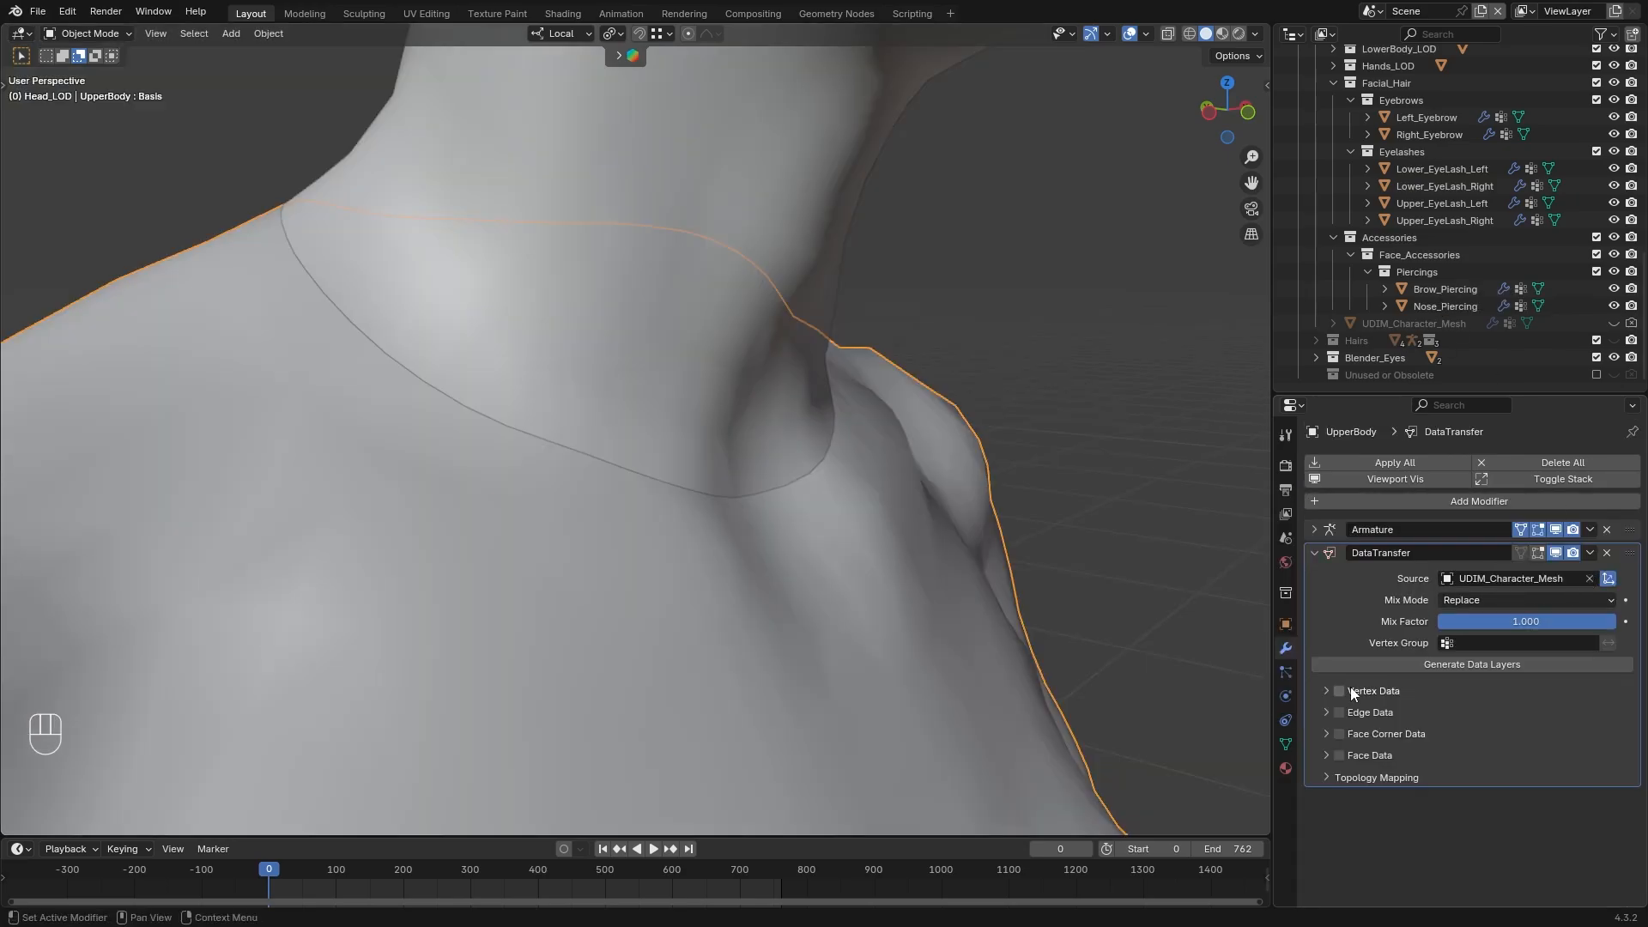
Enable Face Corner Data in UpperBody's Data Transfer modifier and check the neck seam in Material Preview
click(1339, 734)
click(1326, 733)
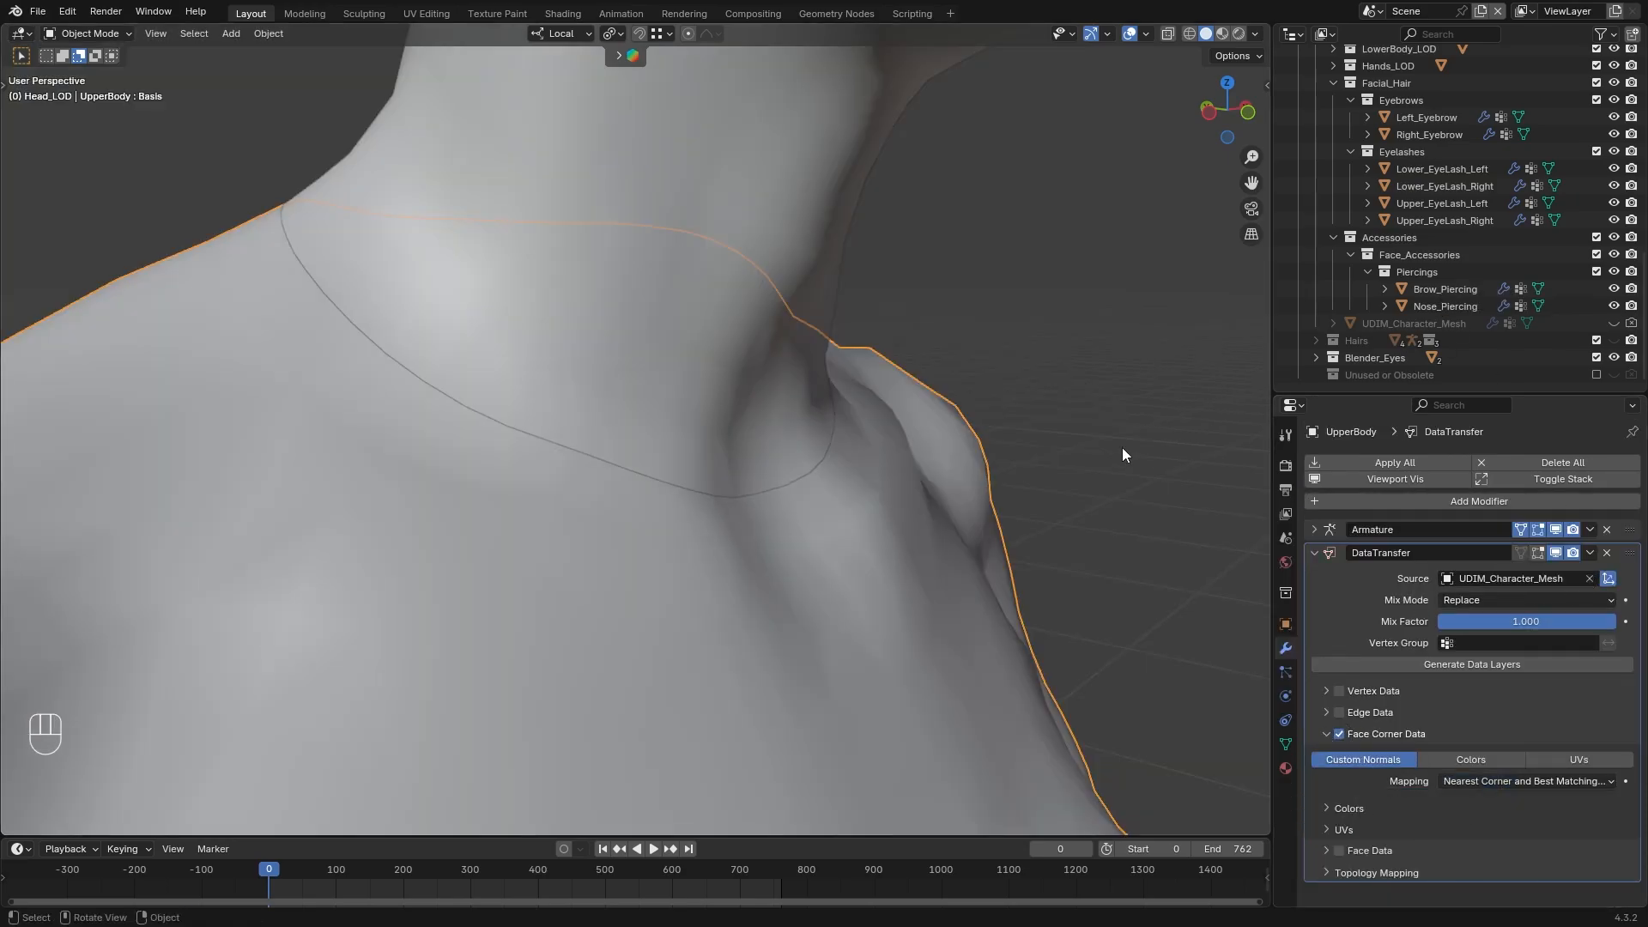
click(1222, 35)
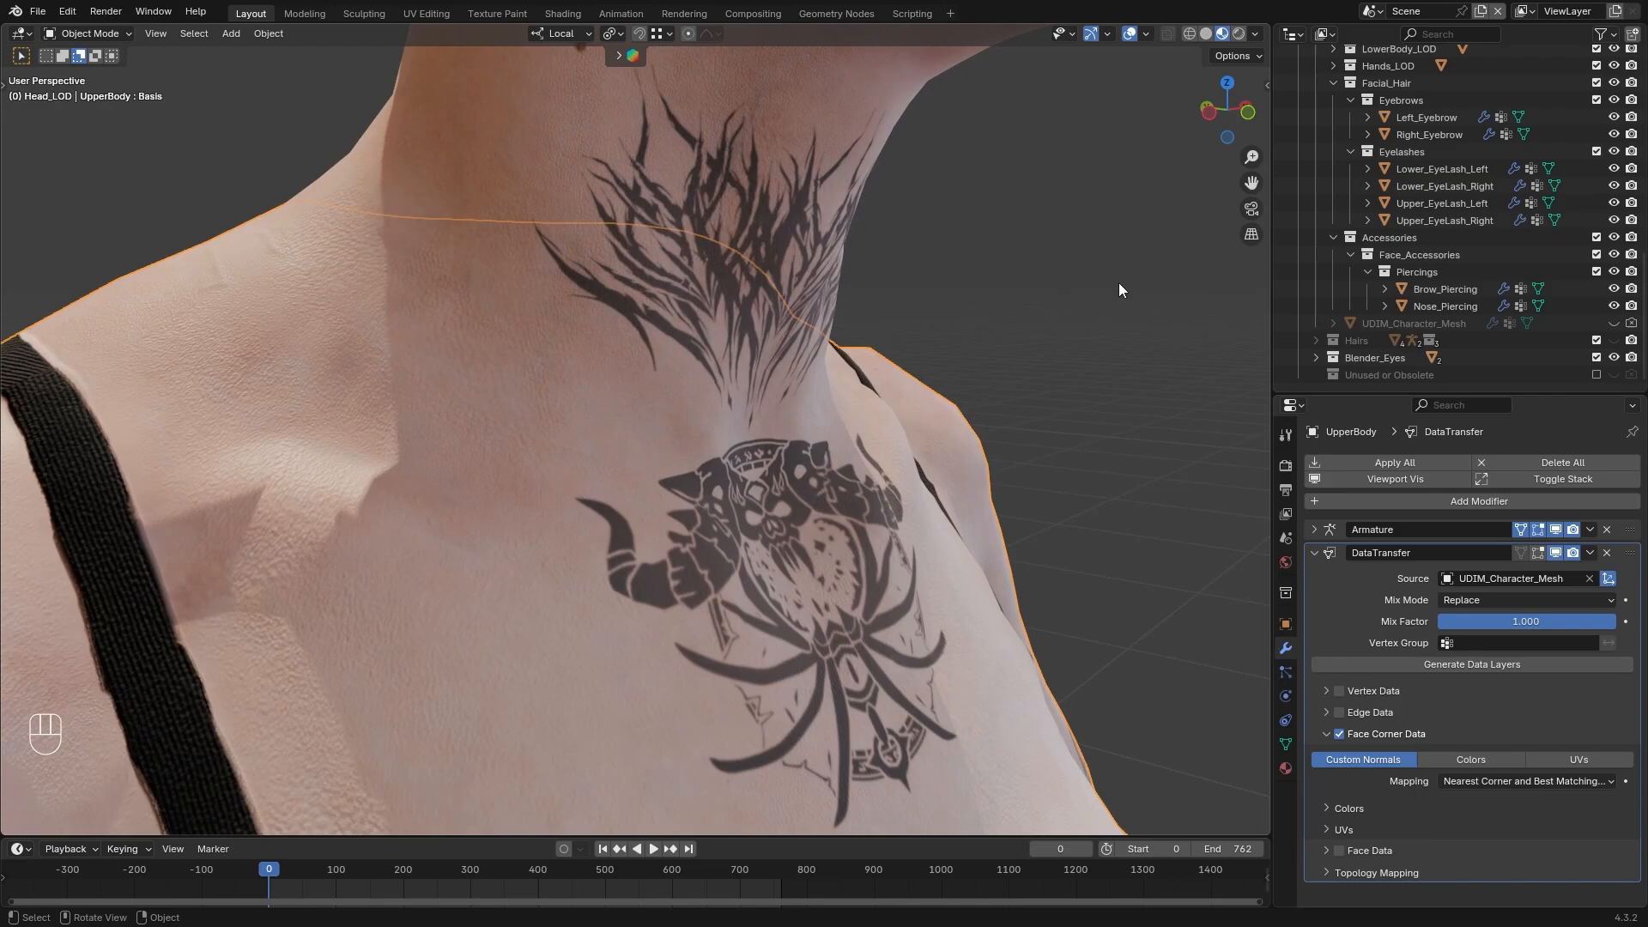
click(1119, 284)
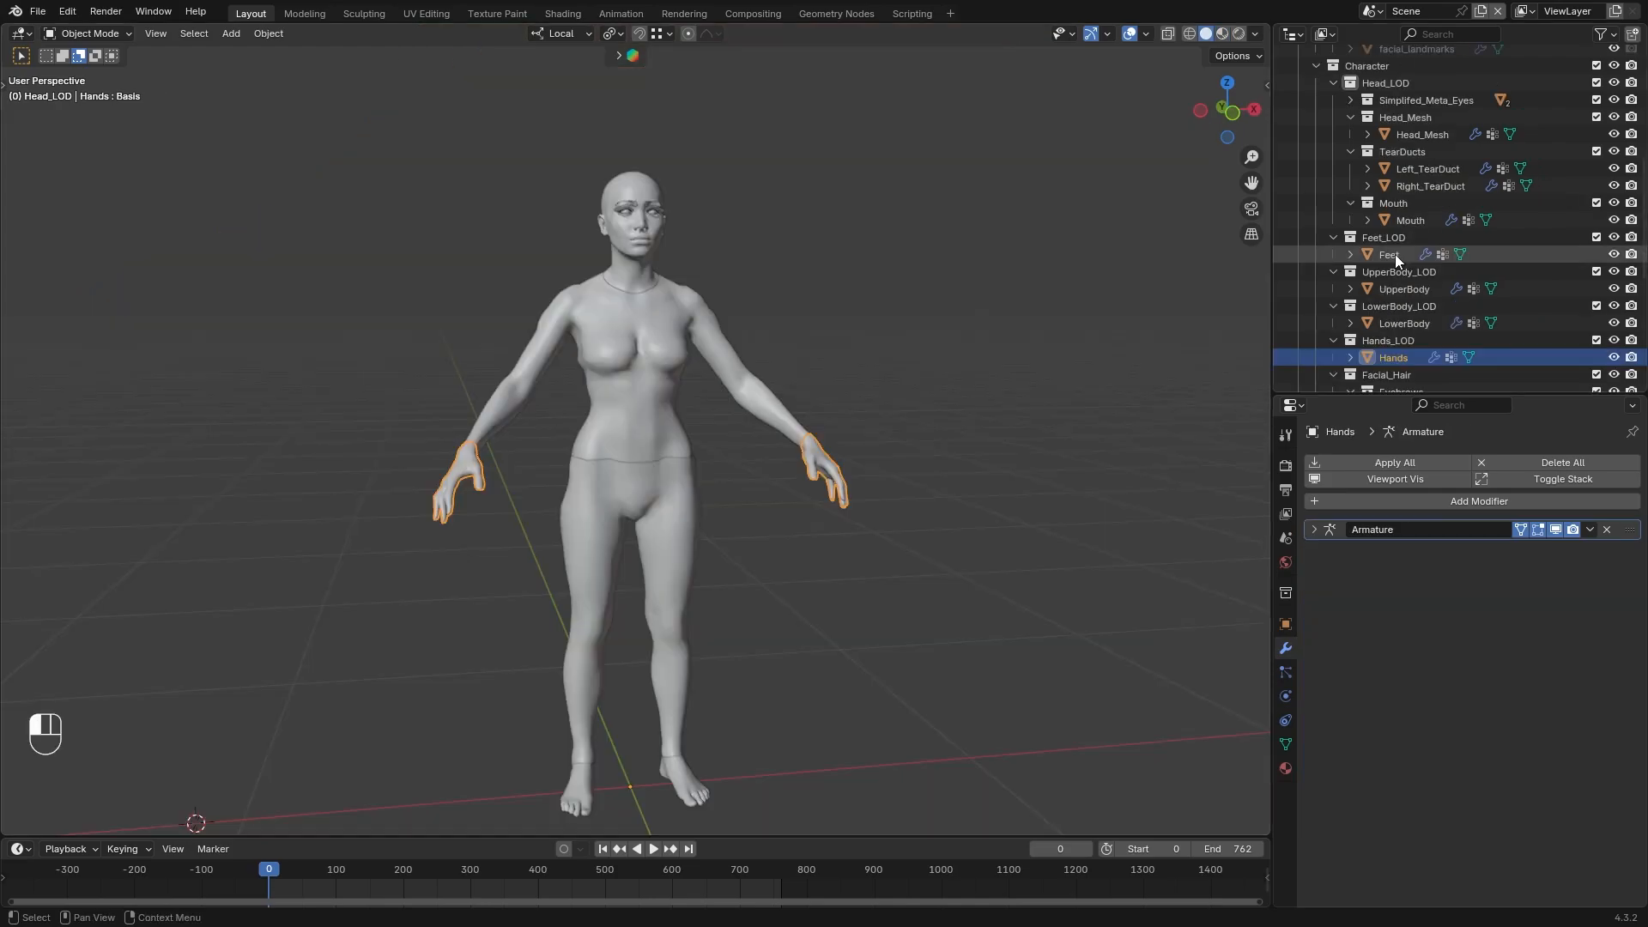
Select Feet, Hands and LowerBody with Head_Mesh active and copy Head_Mesh's modifiers to them
click(1394, 254)
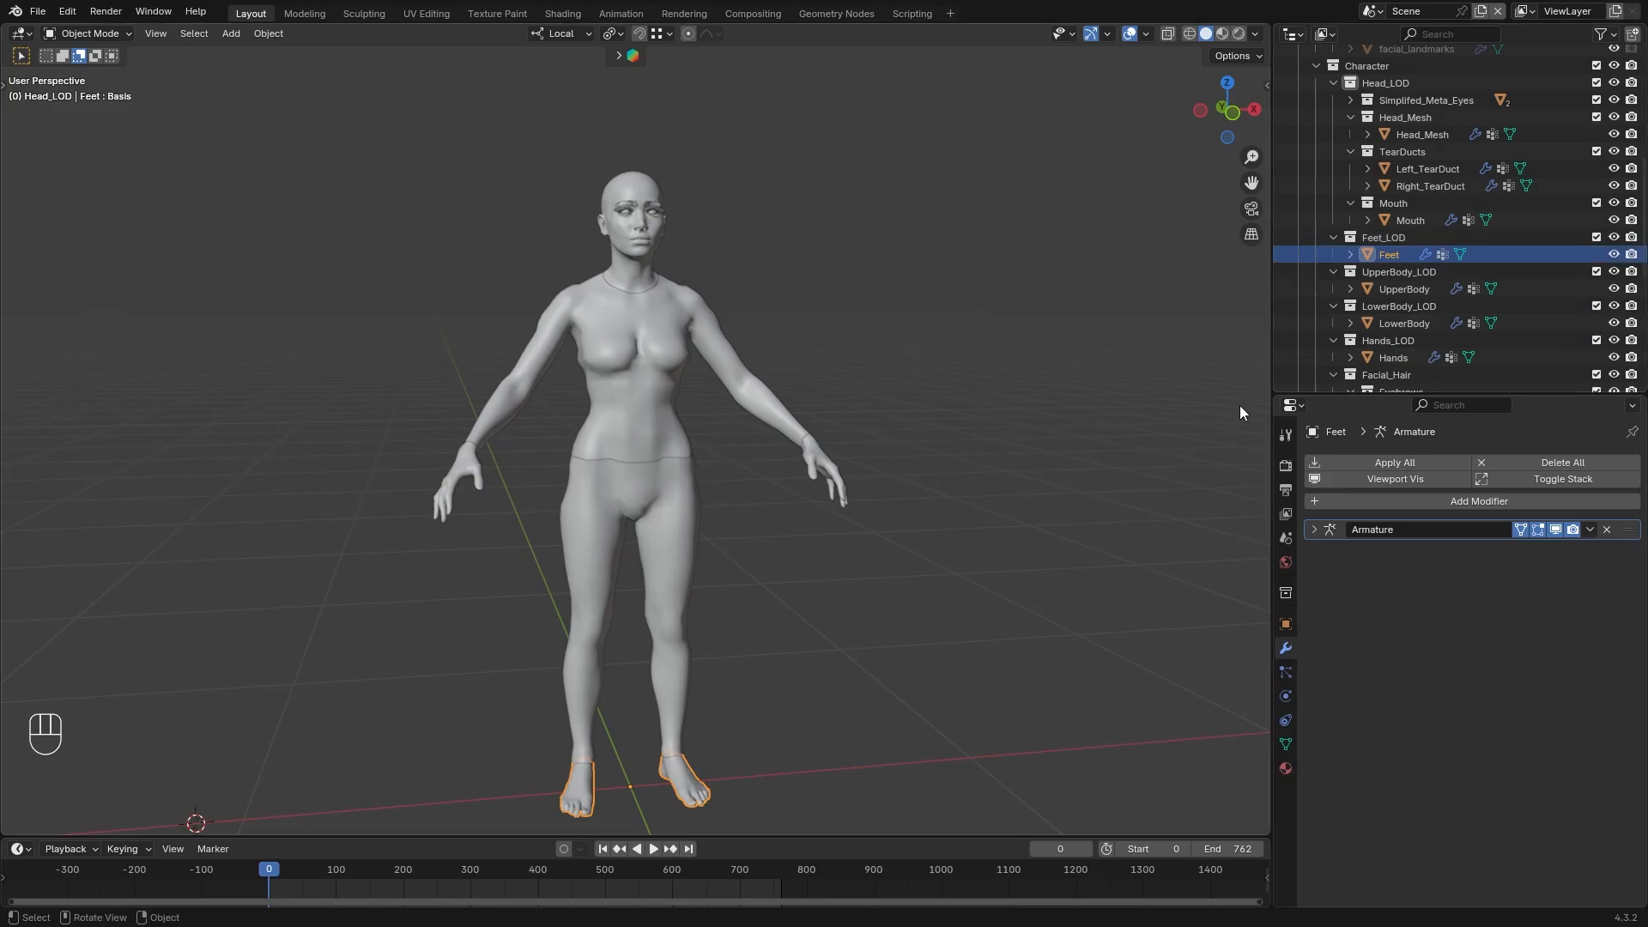
ctrl+click(1399, 356)
ctrl+click(1412, 323)
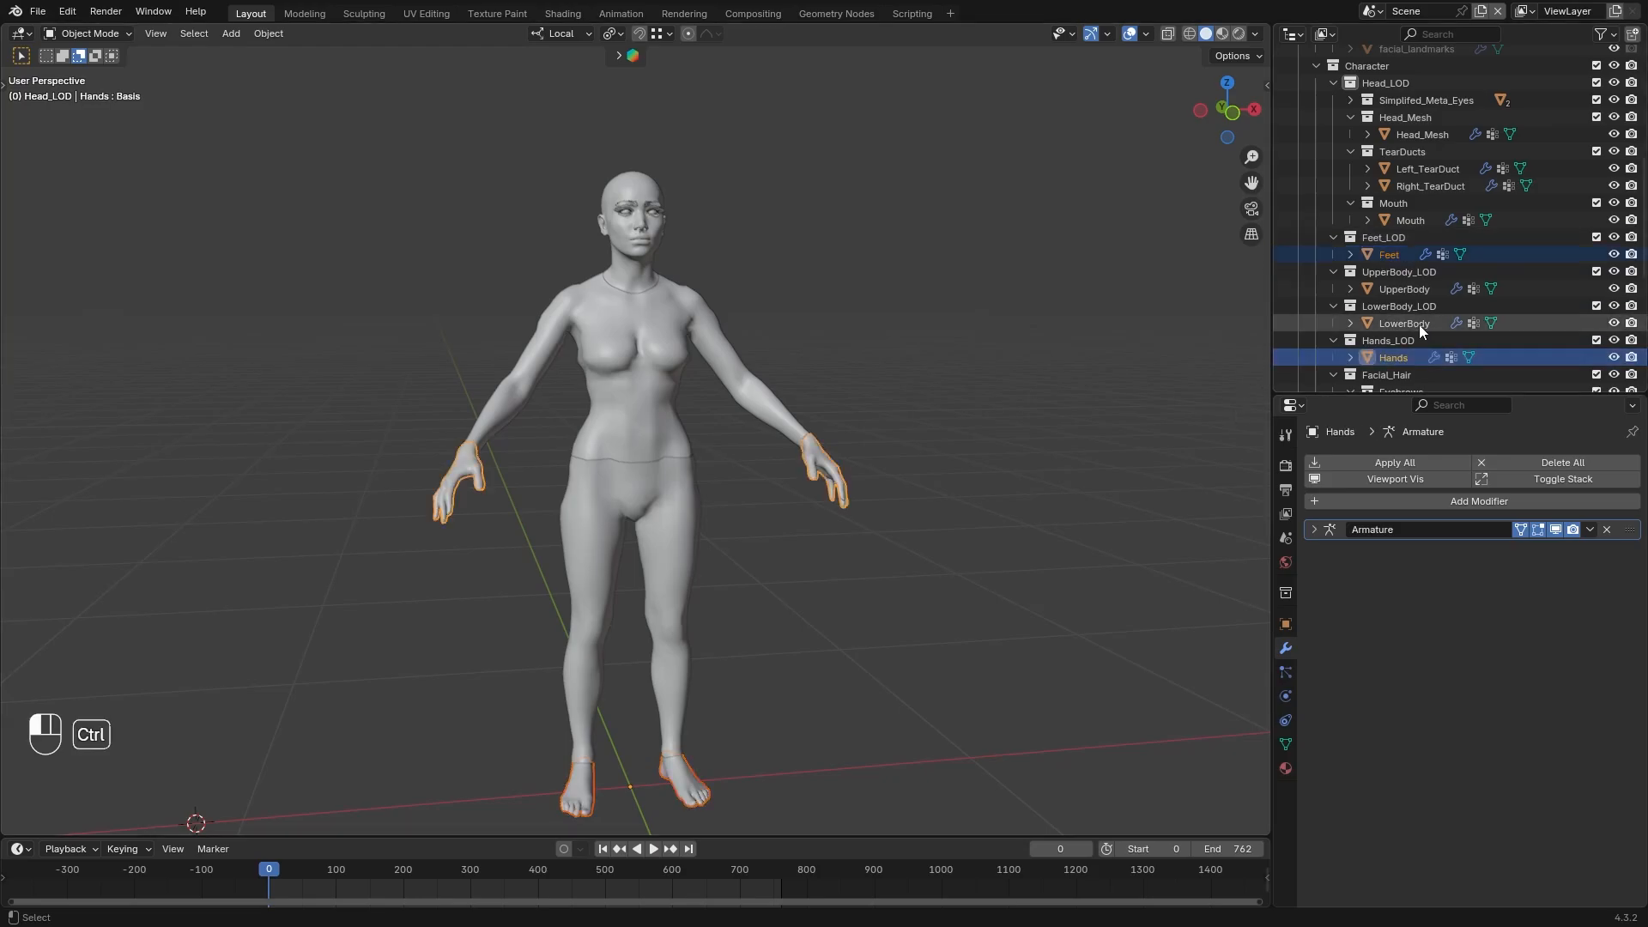
ctrl+click(1425, 134)
key(F3)
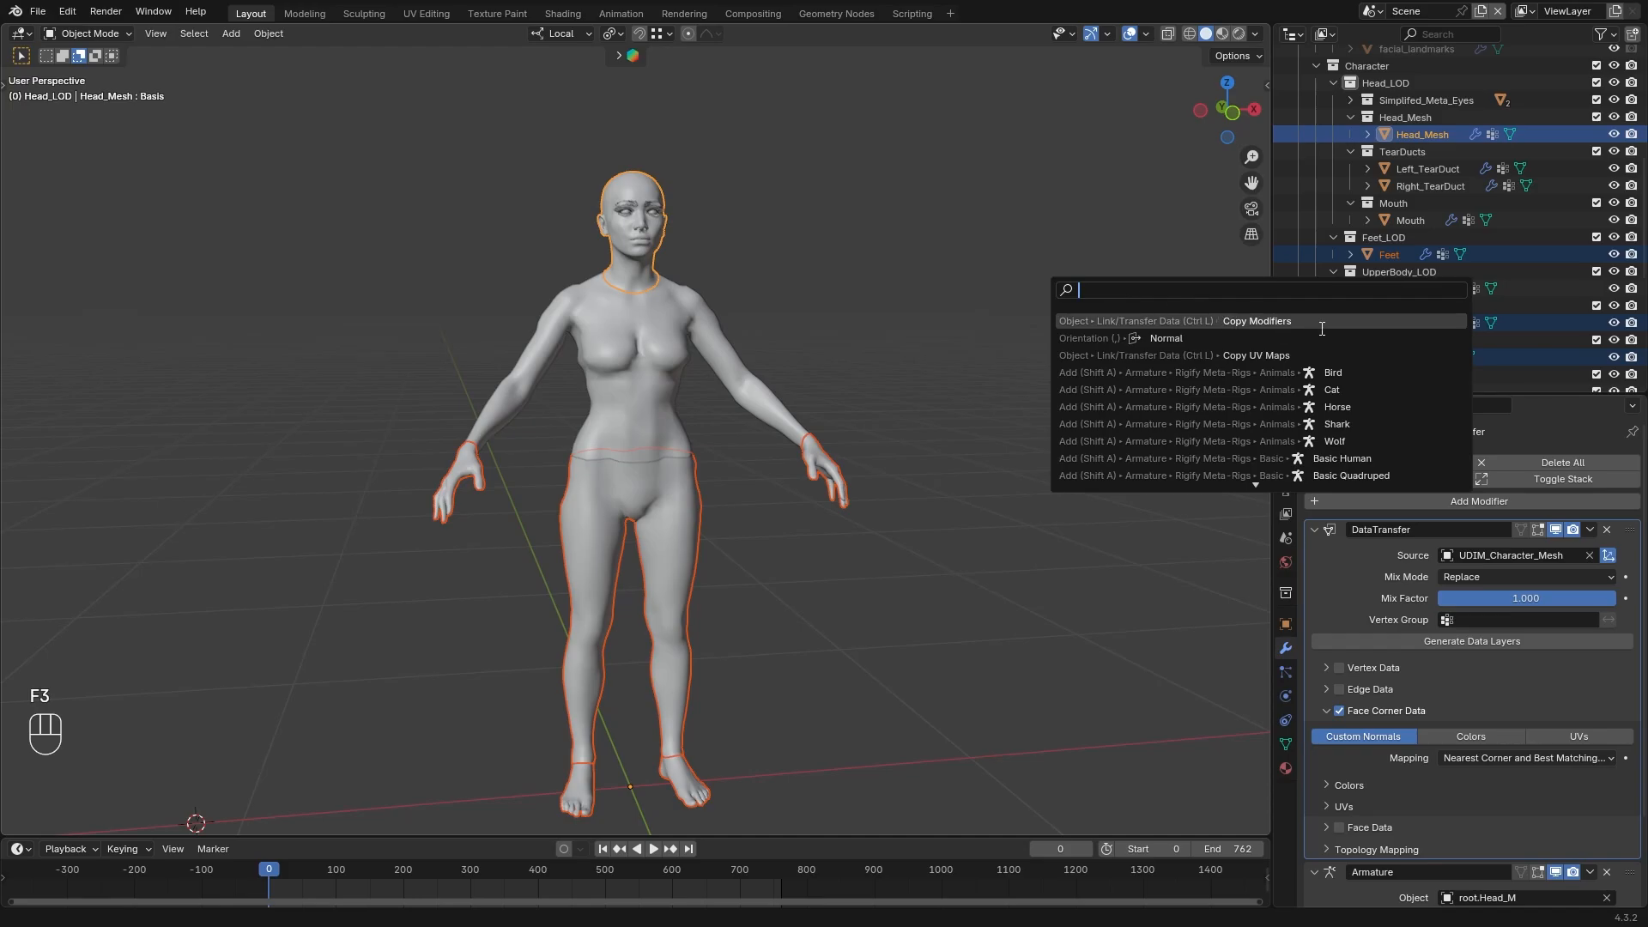
click(1320, 326)
Inspect the copied Data Transfer settings on Feet, LowerBody and Hands
click(1391, 255)
click(1387, 325)
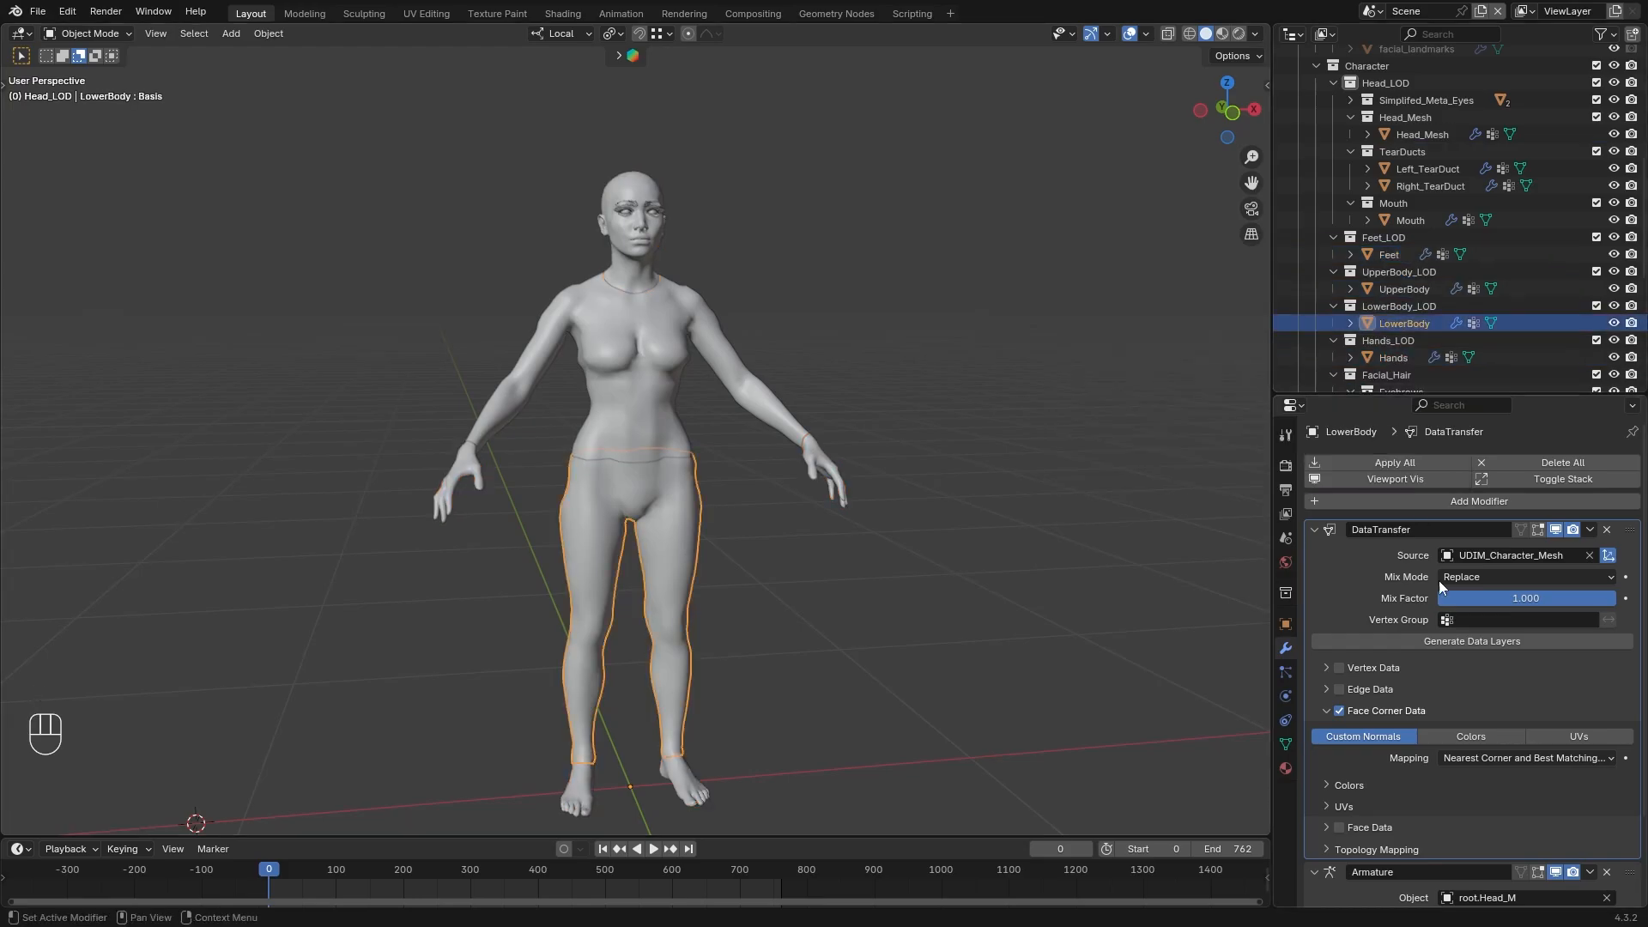
click(1388, 357)
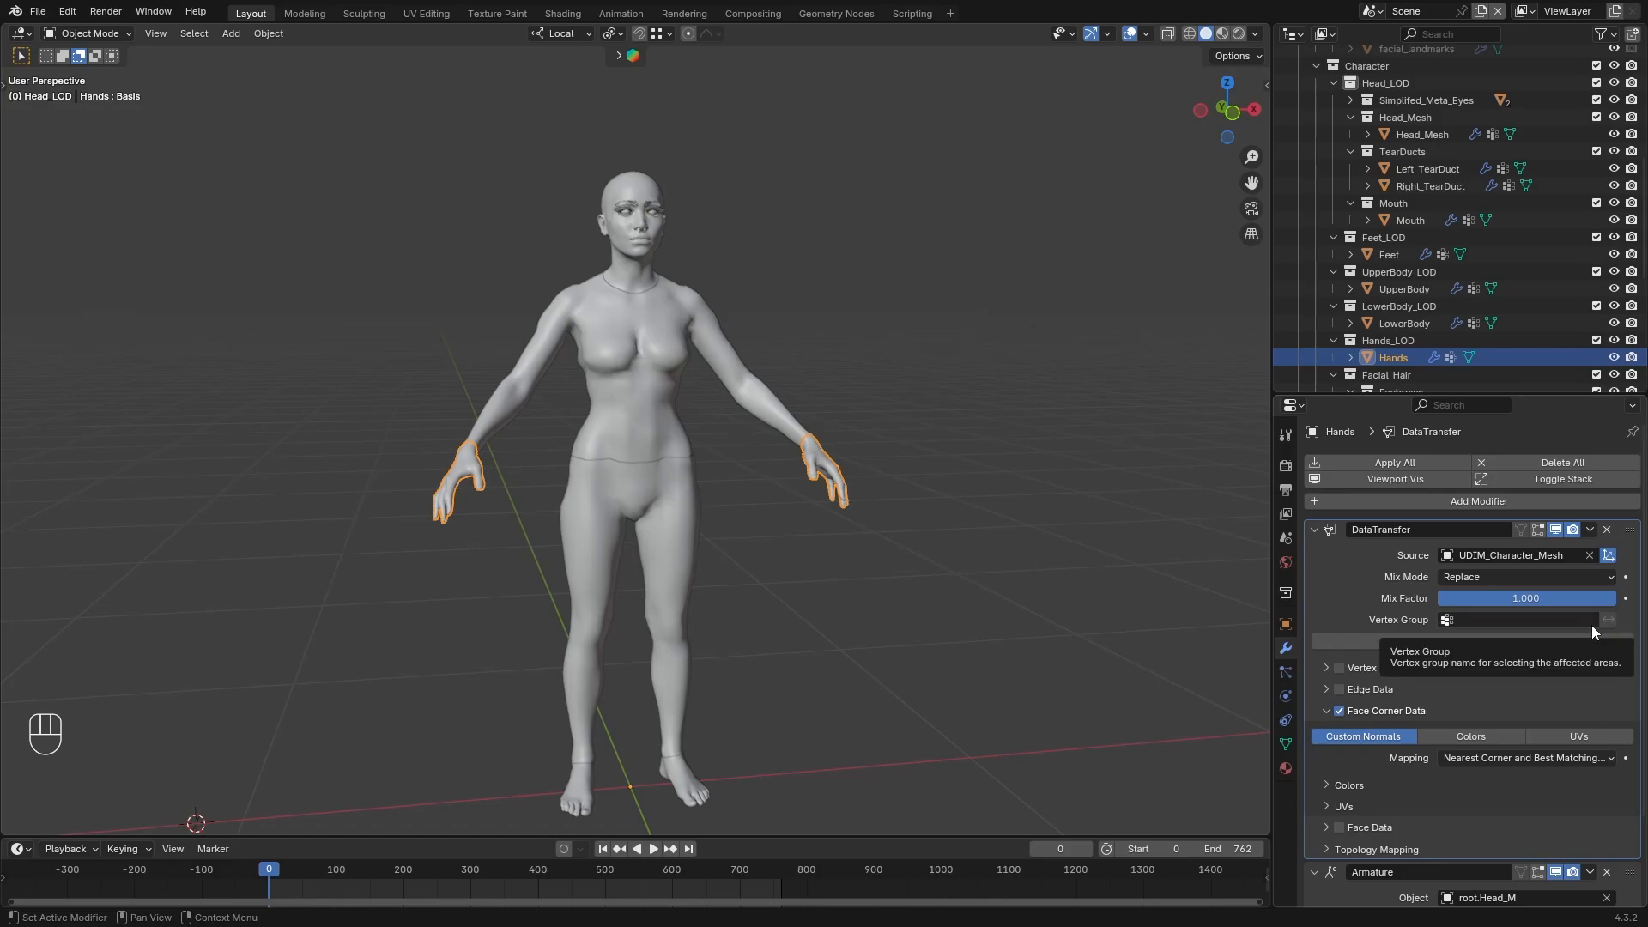
click(38, 11)
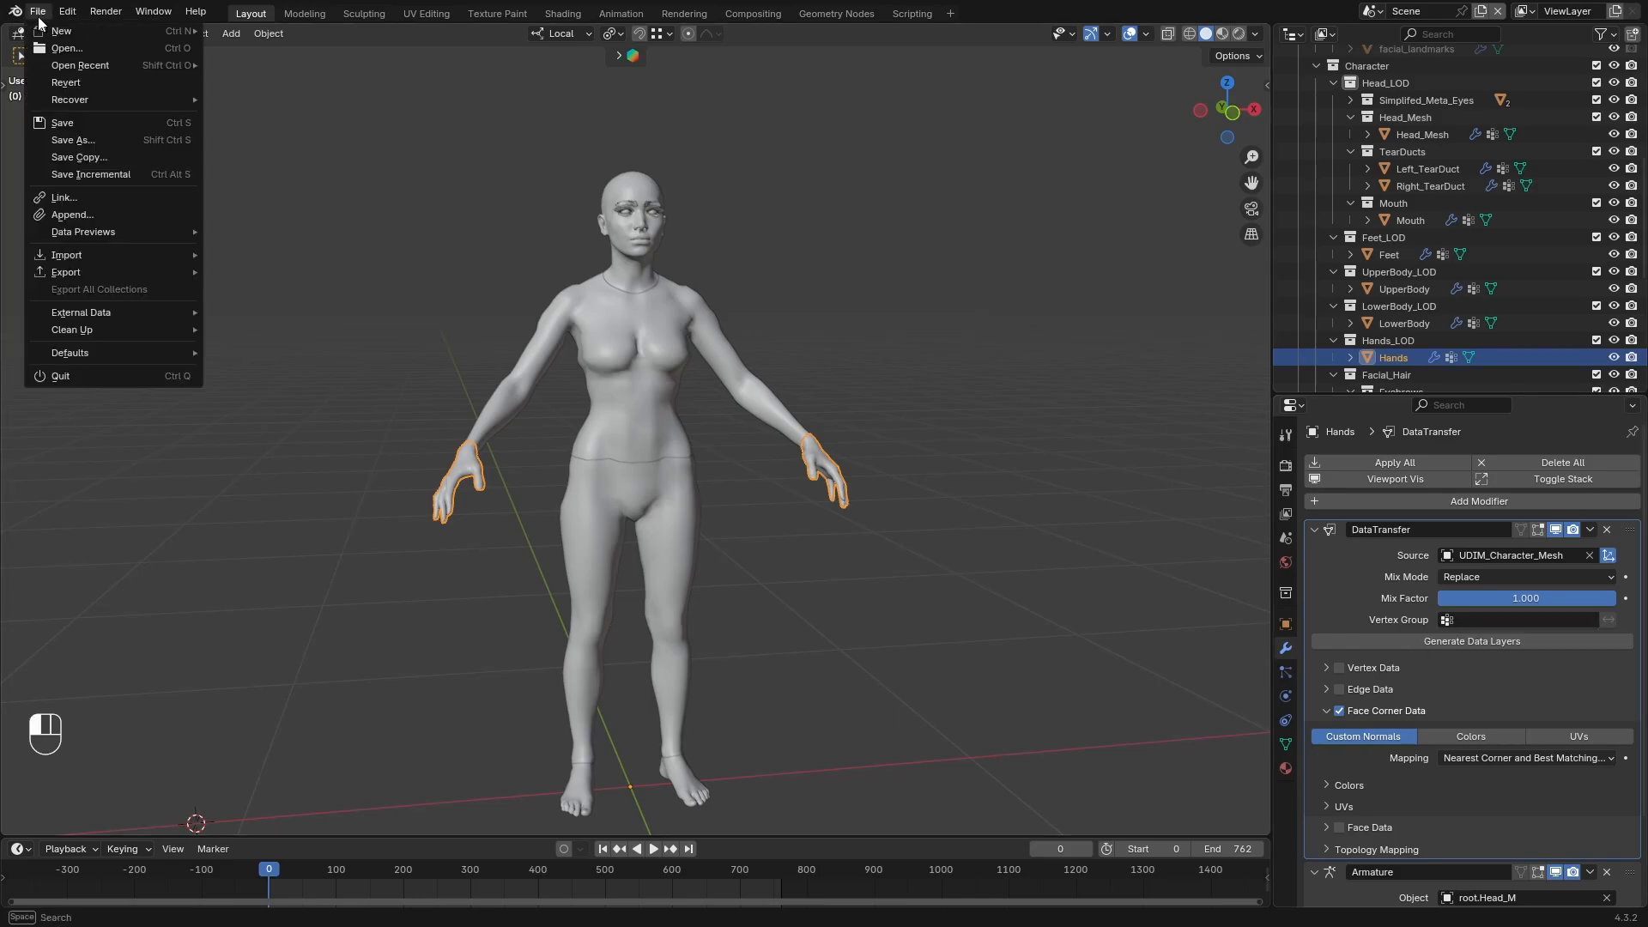
Move UpperBody's Data Transfer modifier to first in its stack and apply the Data Transfer modifiers on the body parts
click(1404, 322)
click(1404, 288)
click(1589, 530)
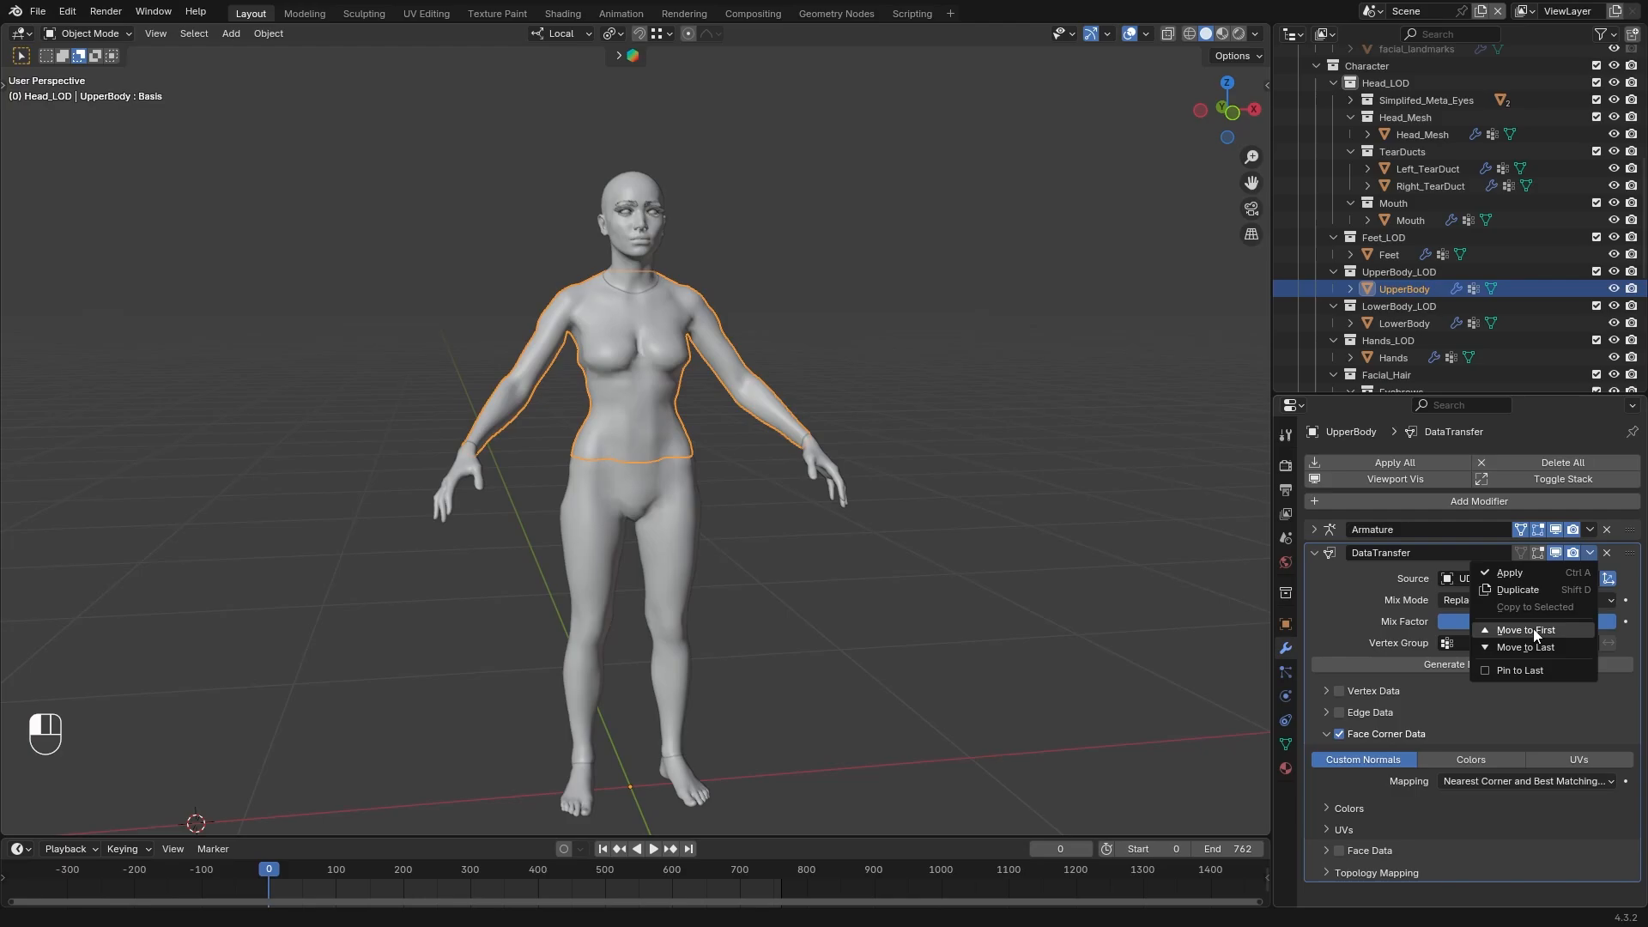
click(1528, 554)
click(1389, 255)
click(1590, 529)
click(1524, 550)
click(1409, 135)
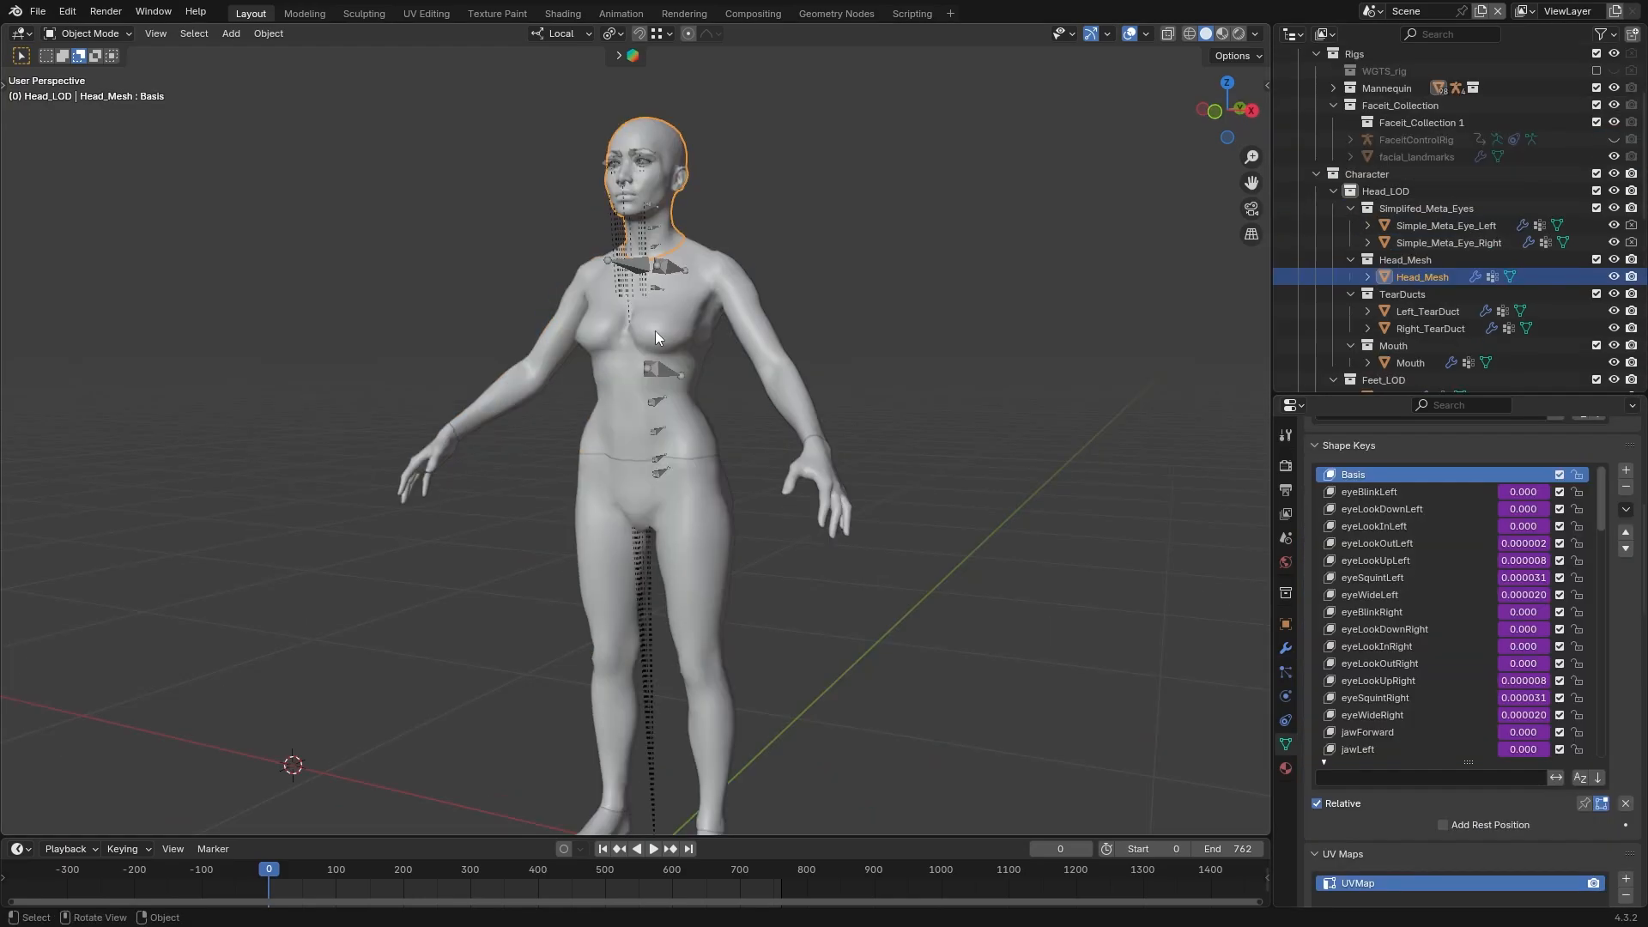
click(656, 331)
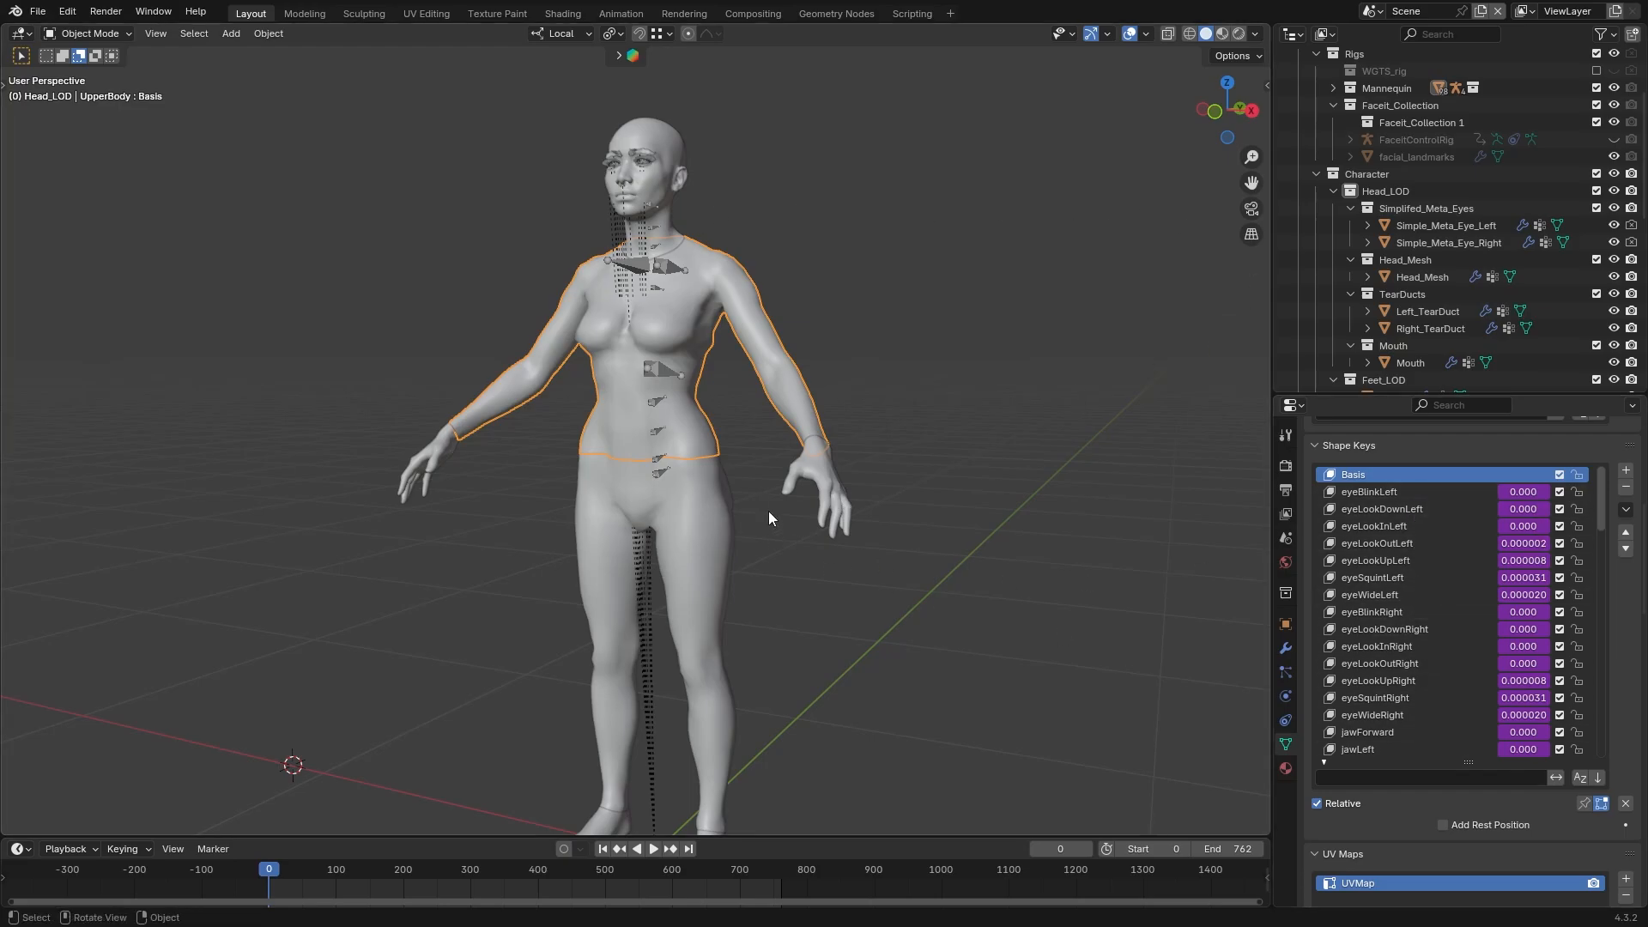
click(840, 496)
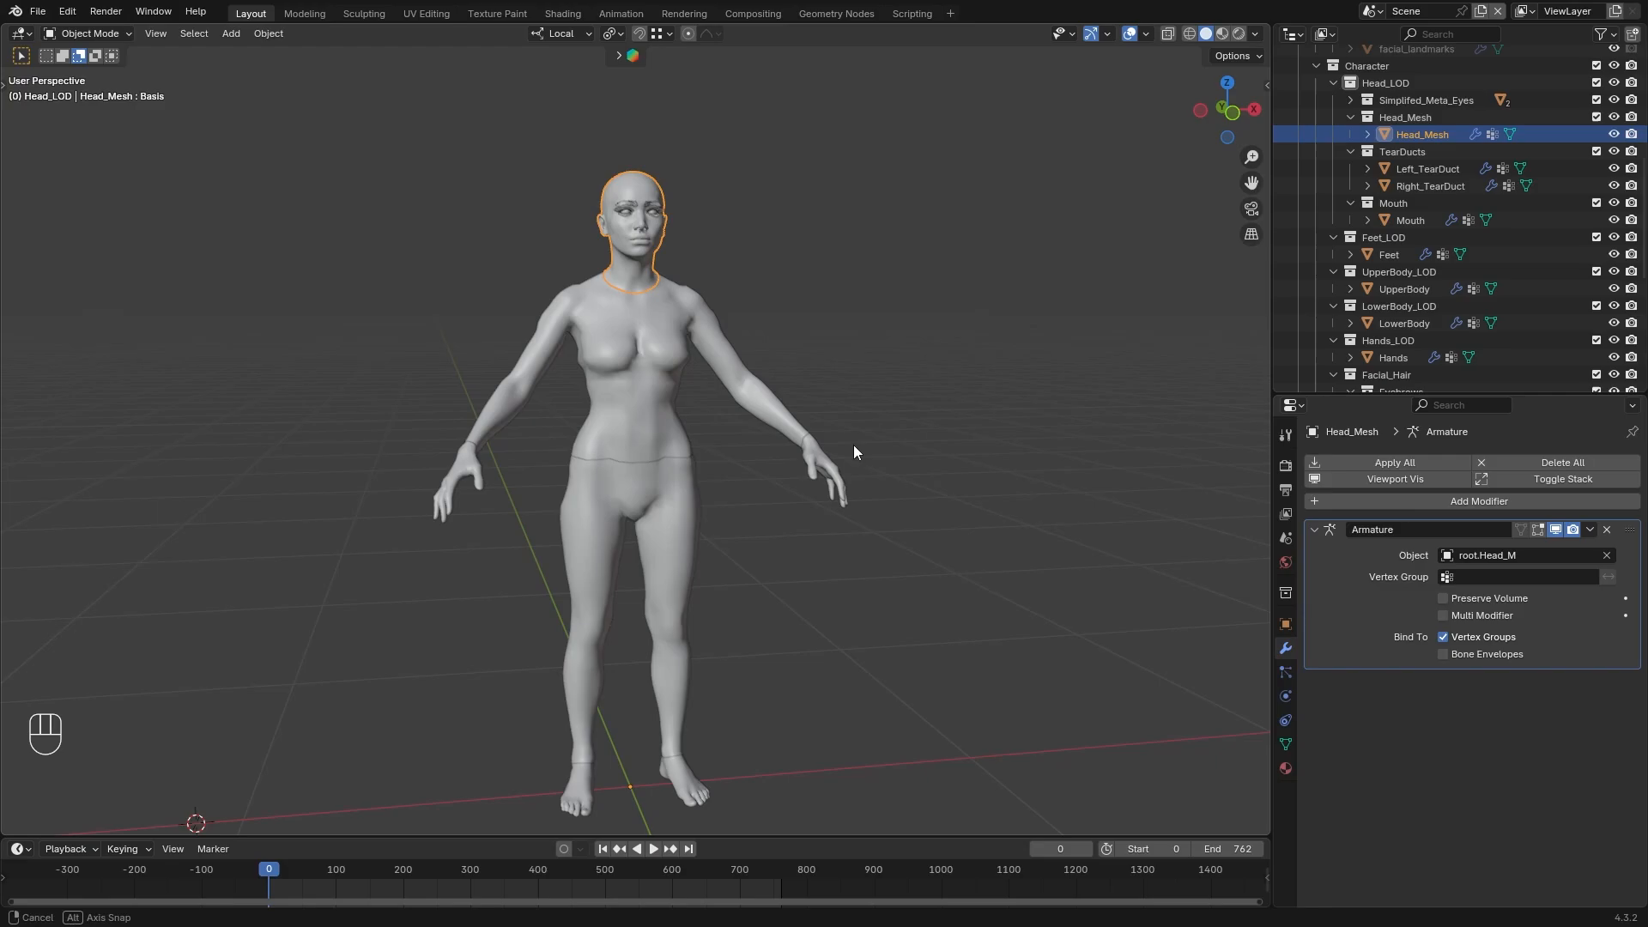
middle_drag(853, 445, 836, 436)
click(844, 372)
middle_drag(858, 371, 850, 368)
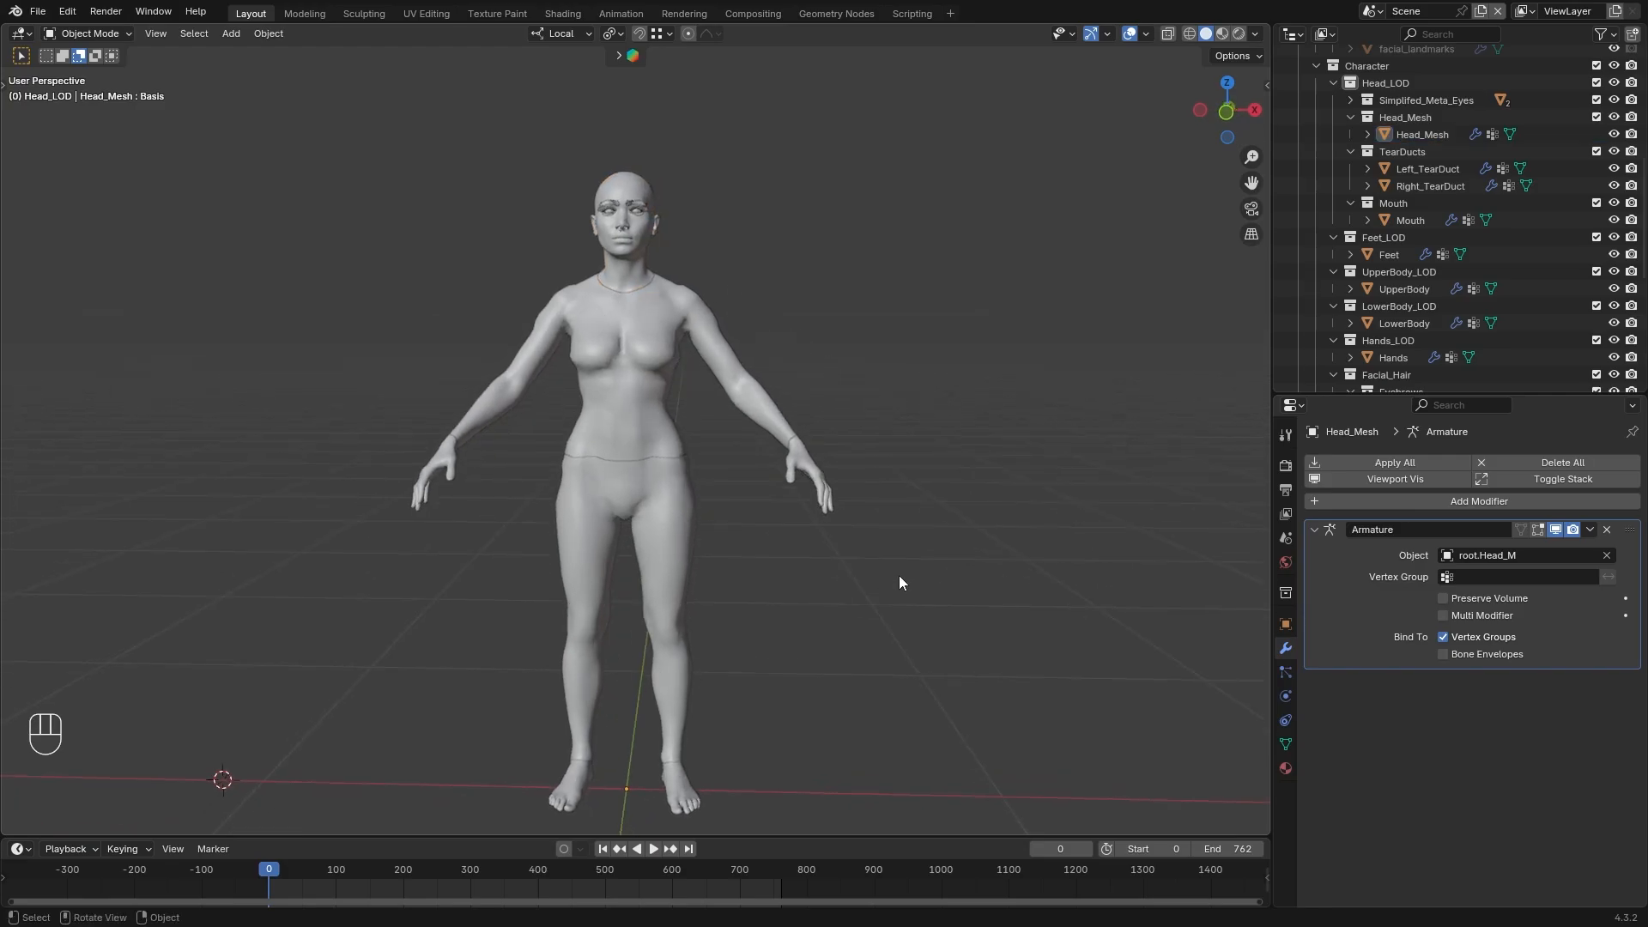
Unhide the root armature, select it together with the UpperBody mesh and open the export formats
key(alt+h)
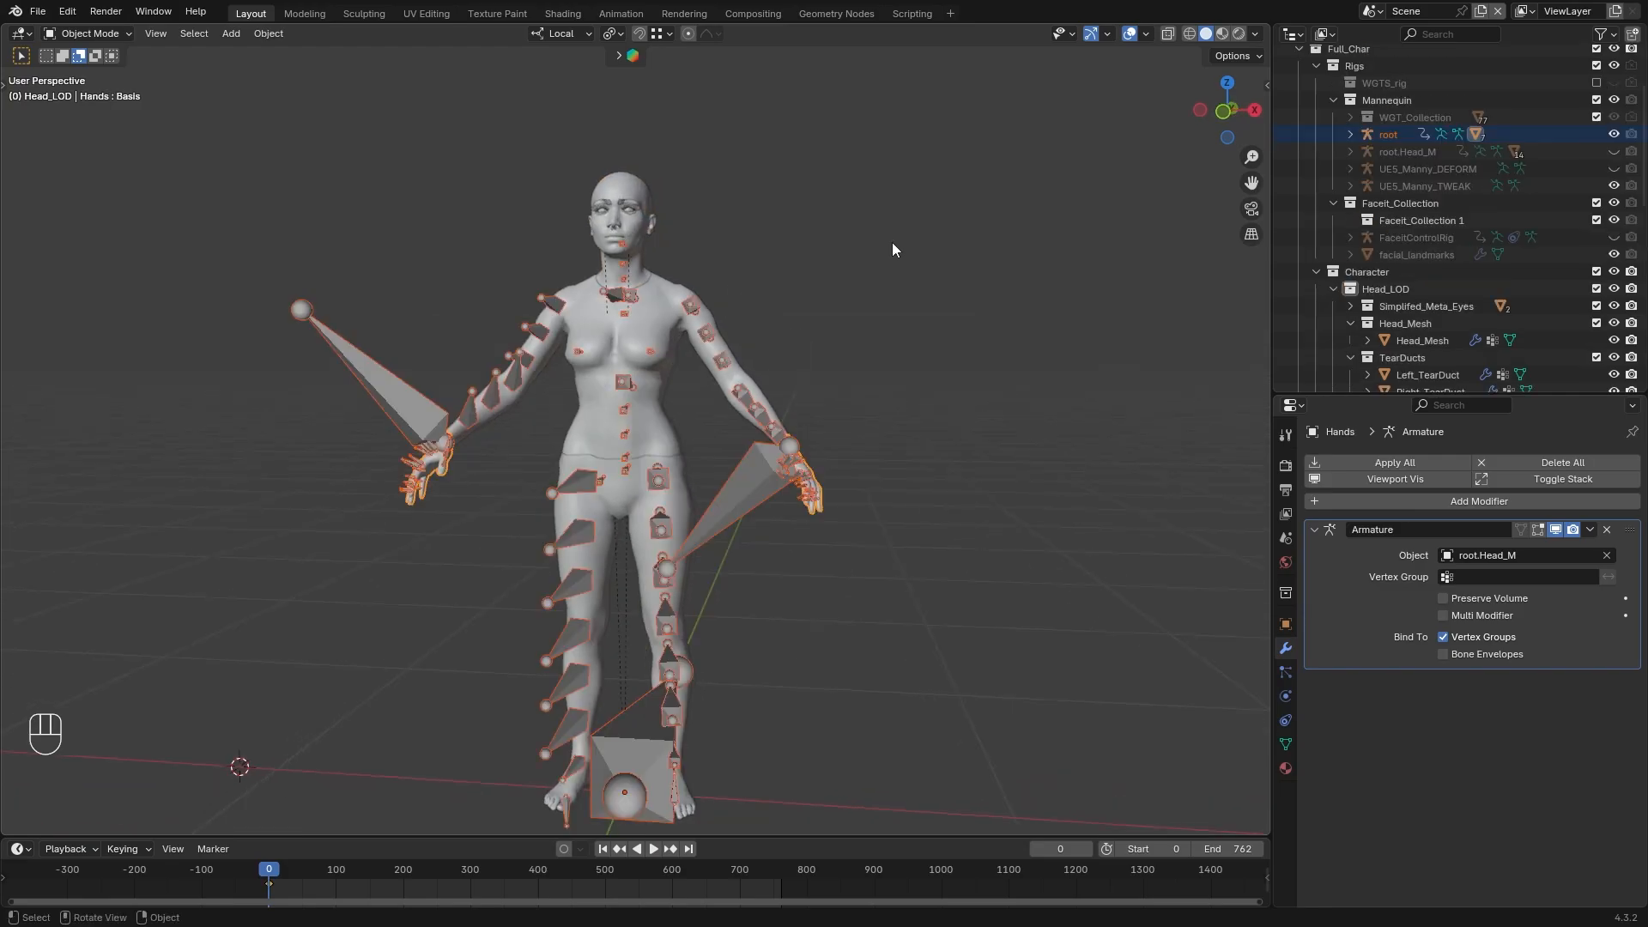
click(38, 12)
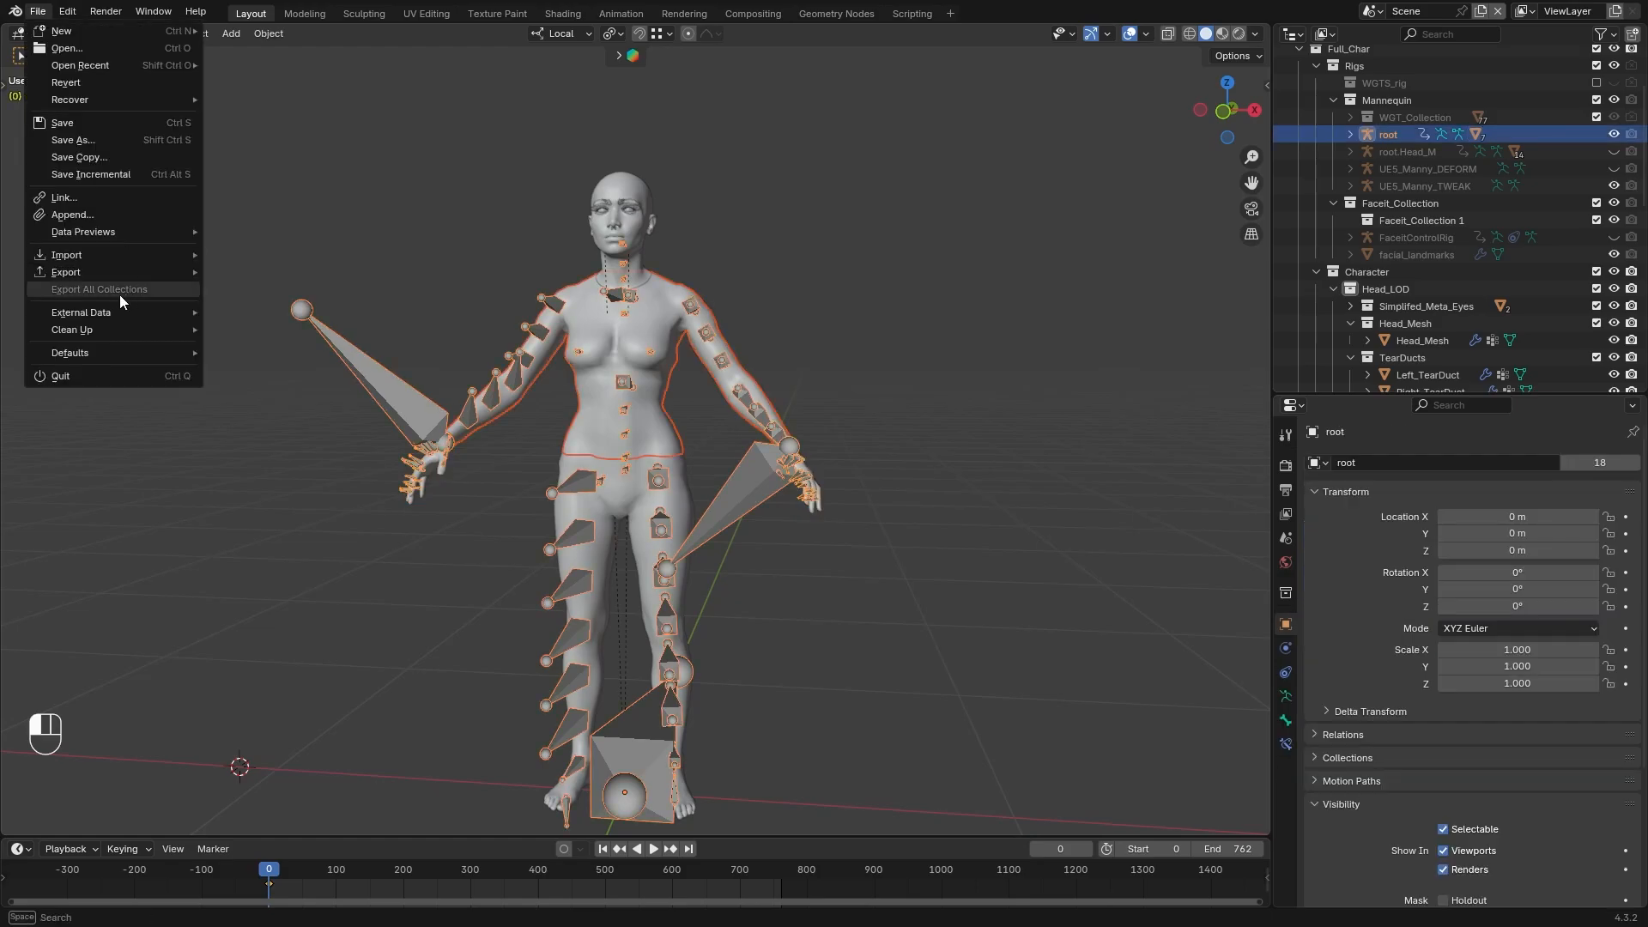
mouse_move(82, 272)
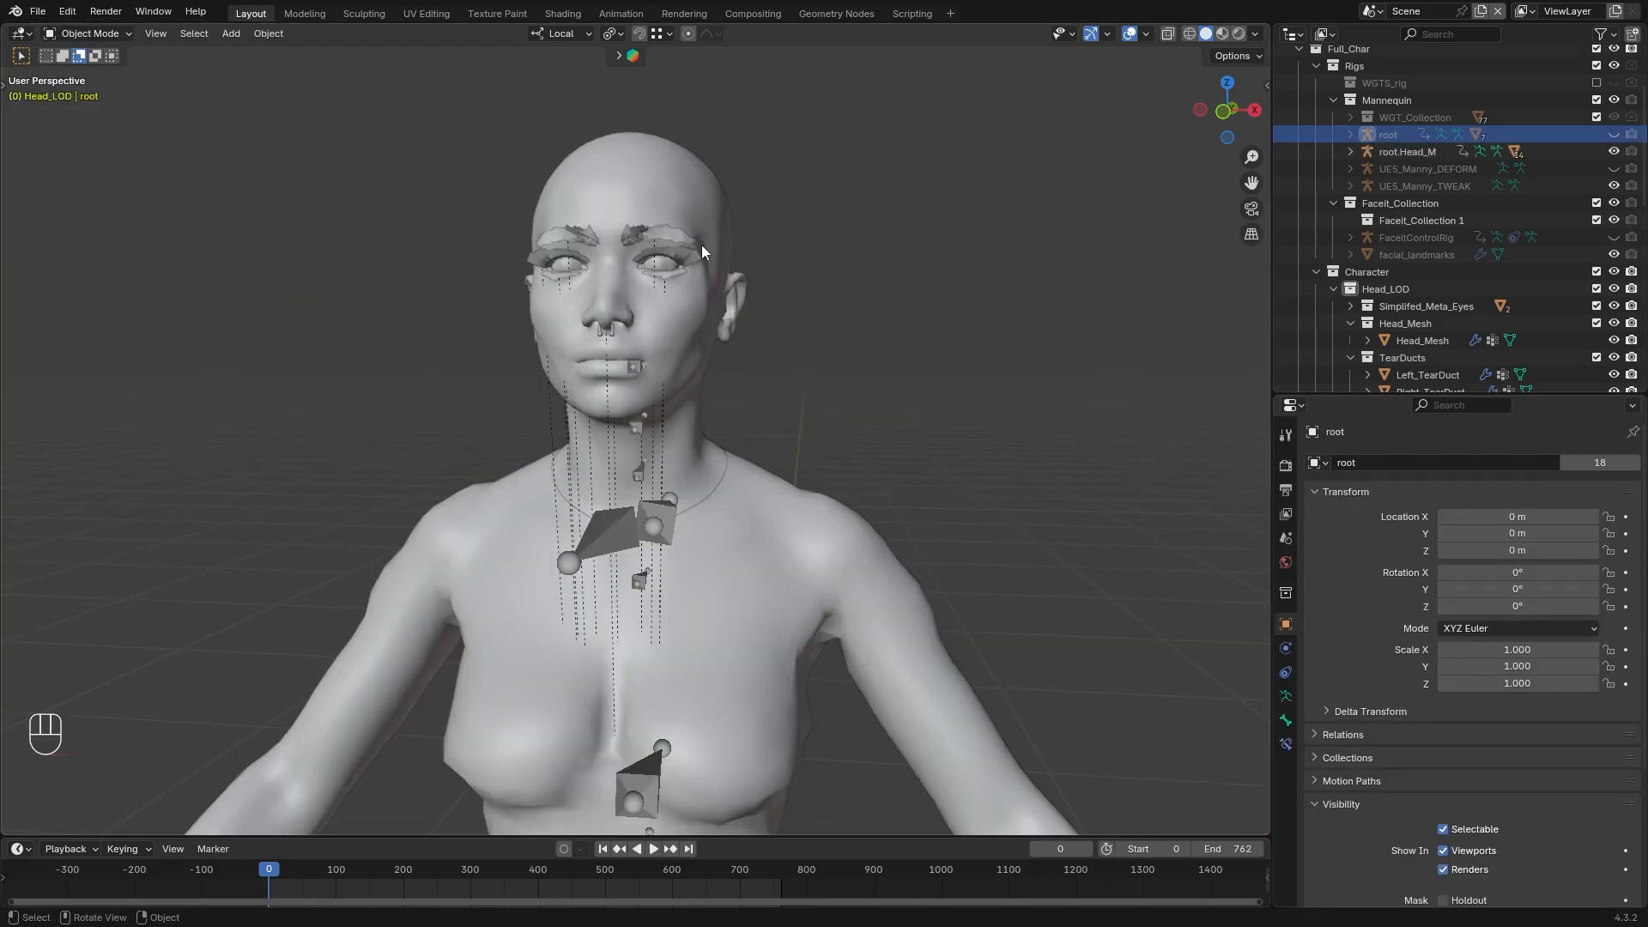
Select root.Head_M with the eyebrows, the piercings, and the head, eyes, tear ducts and mouth in turn, opening the export options
shift+click(548, 237)
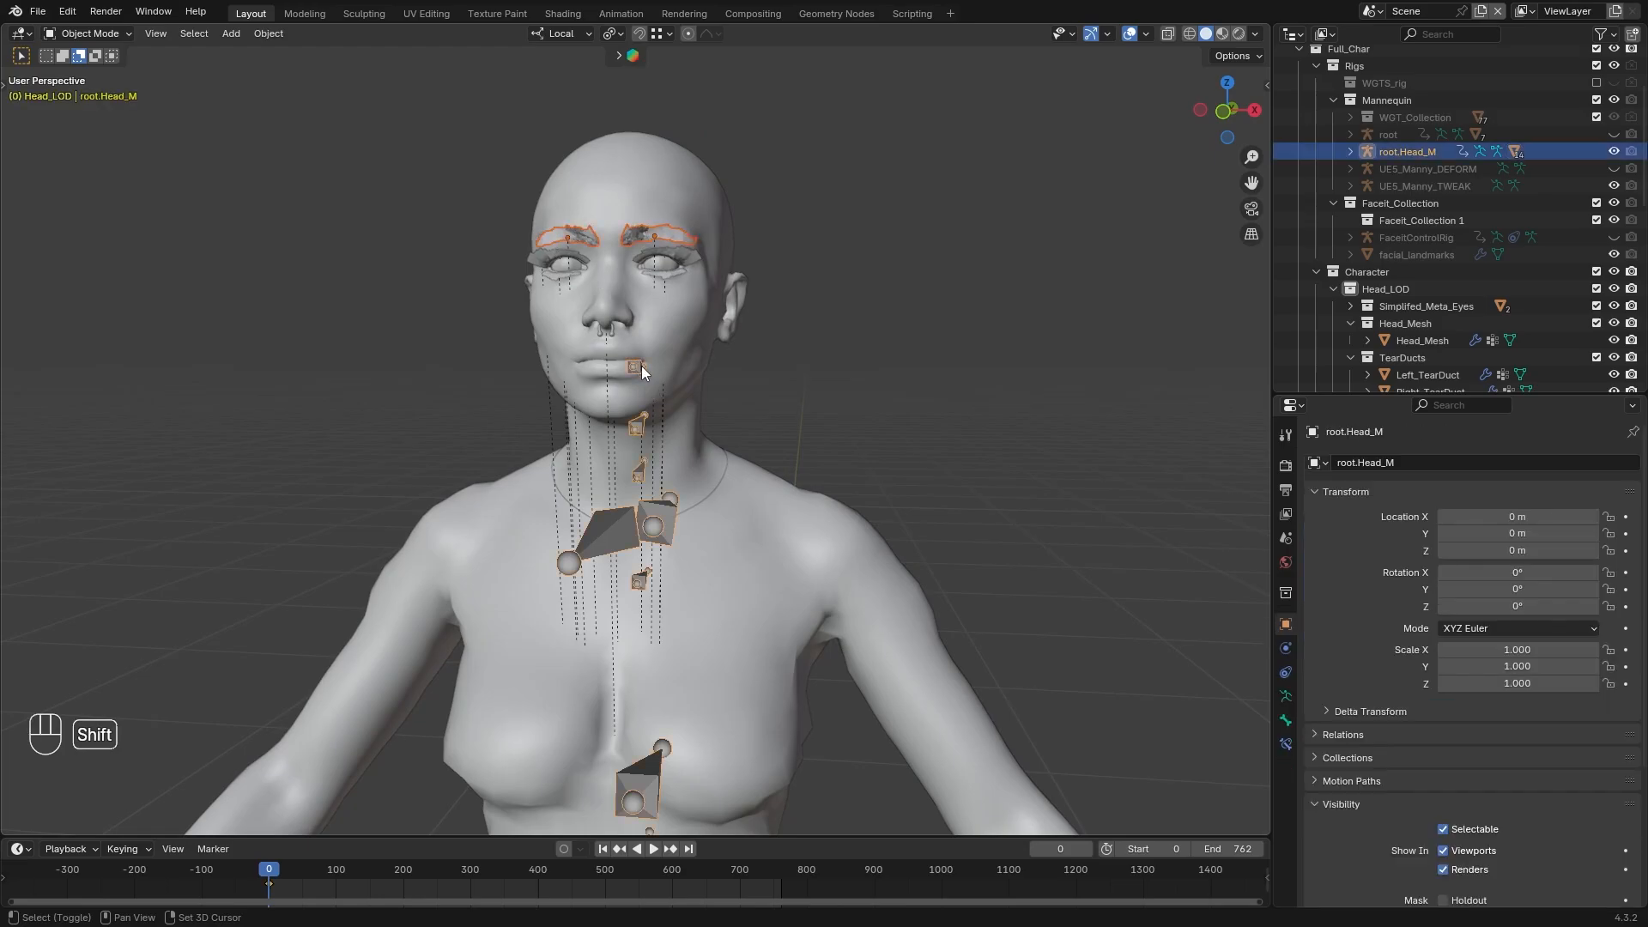
click(38, 12)
mouse_move(132, 271)
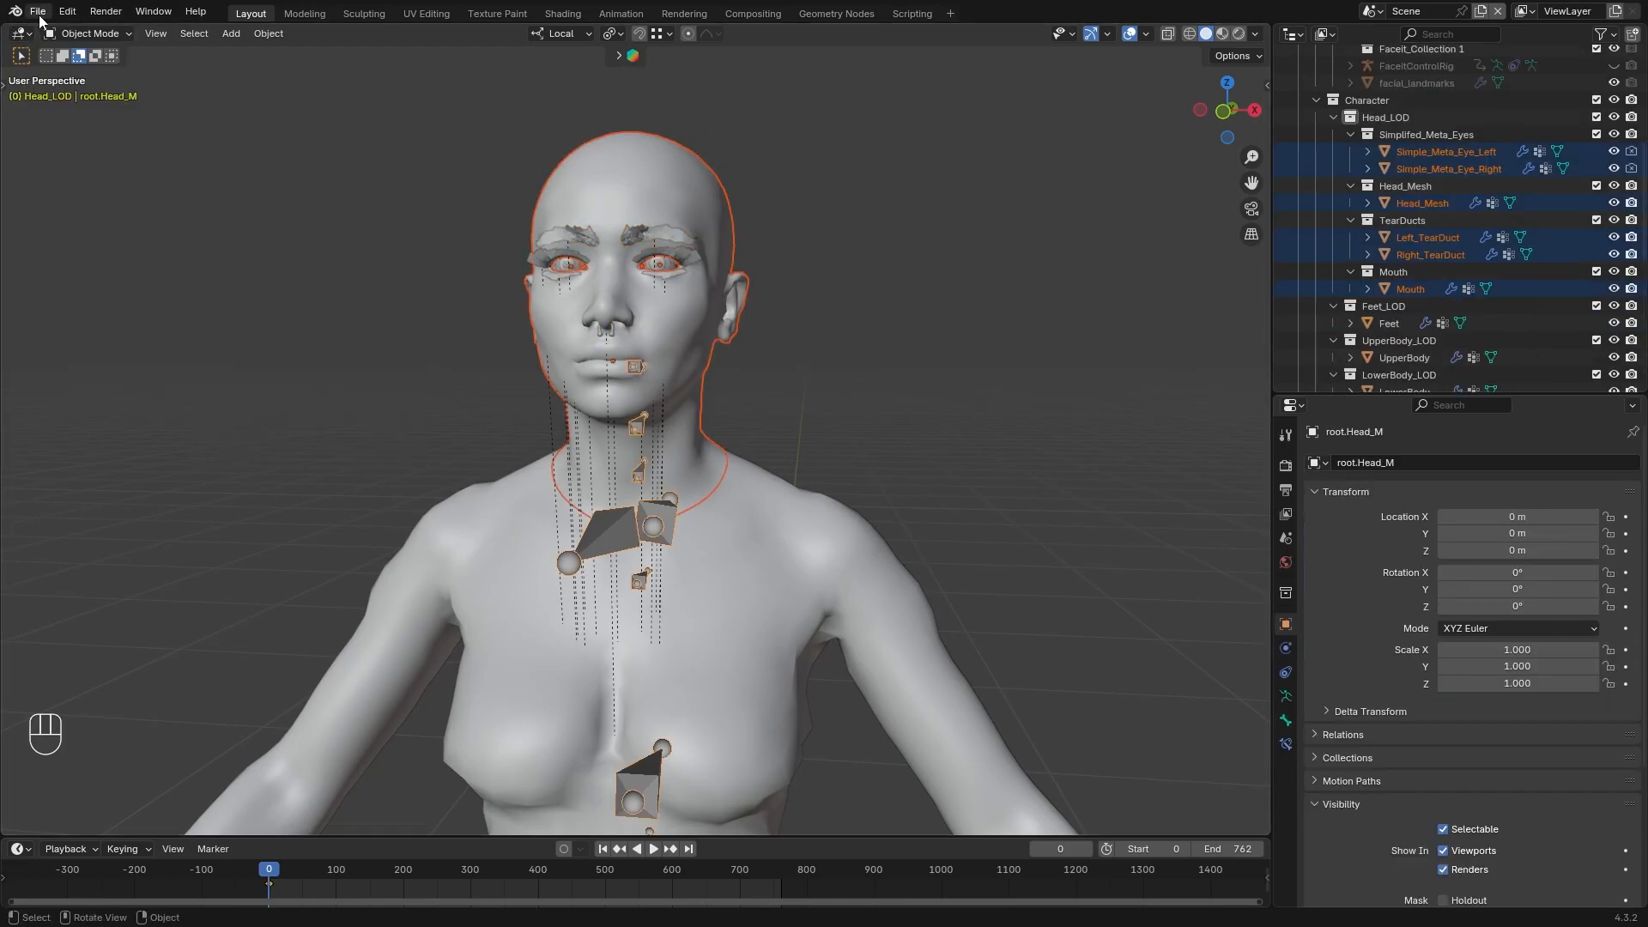
click(38, 11)
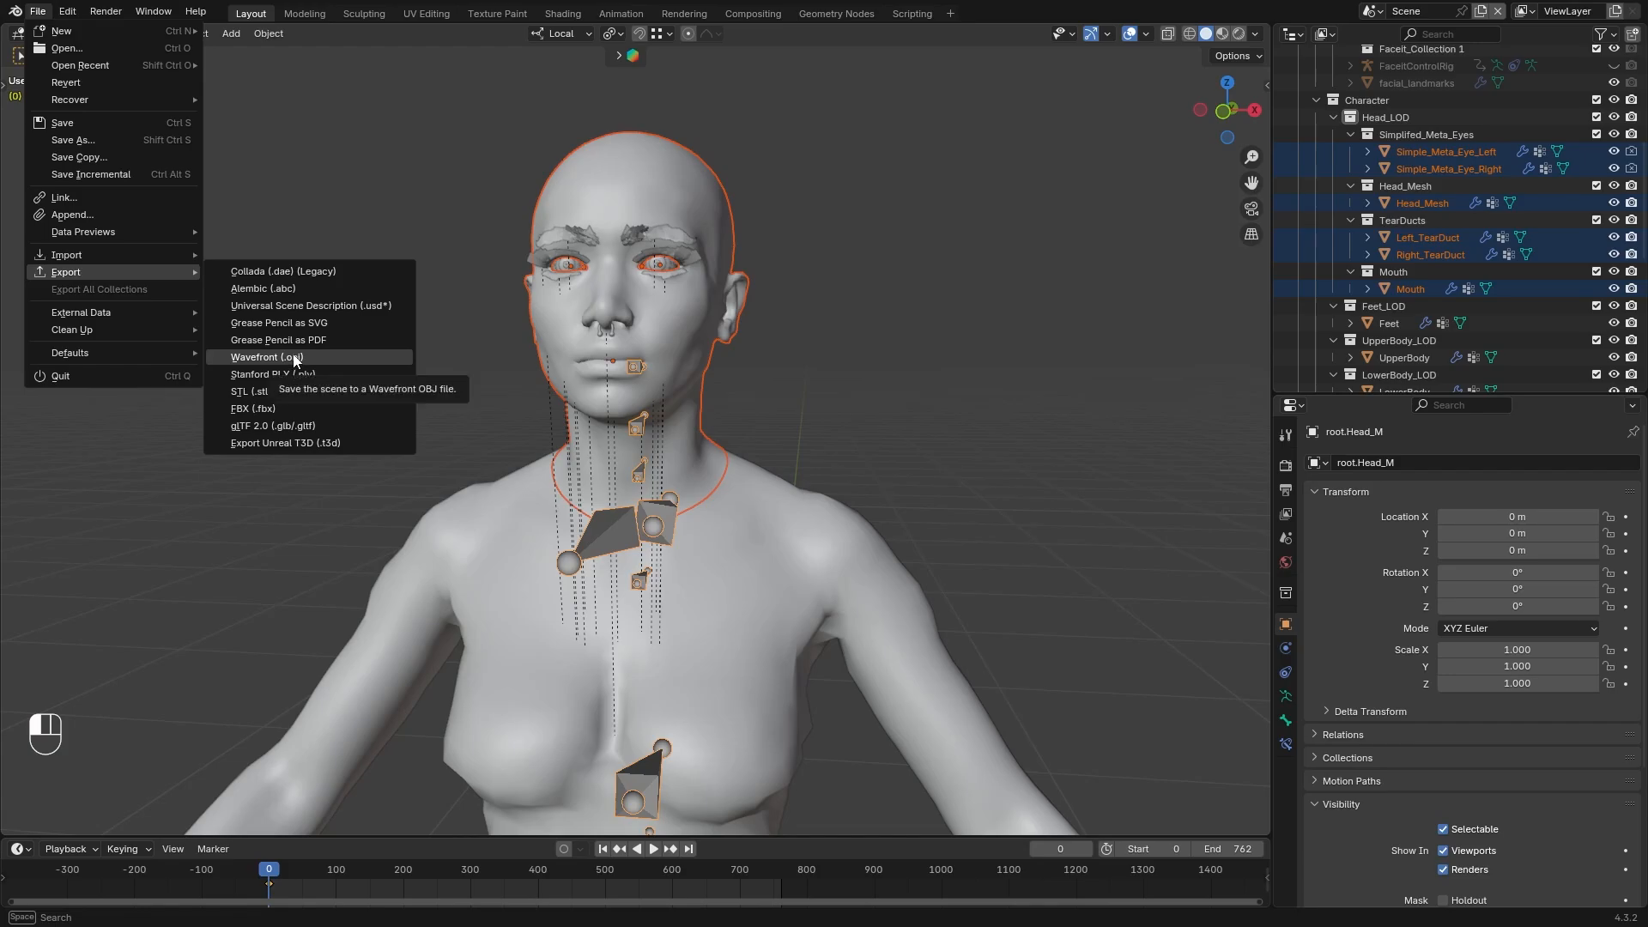
scroll(1446, 189, up, 4)
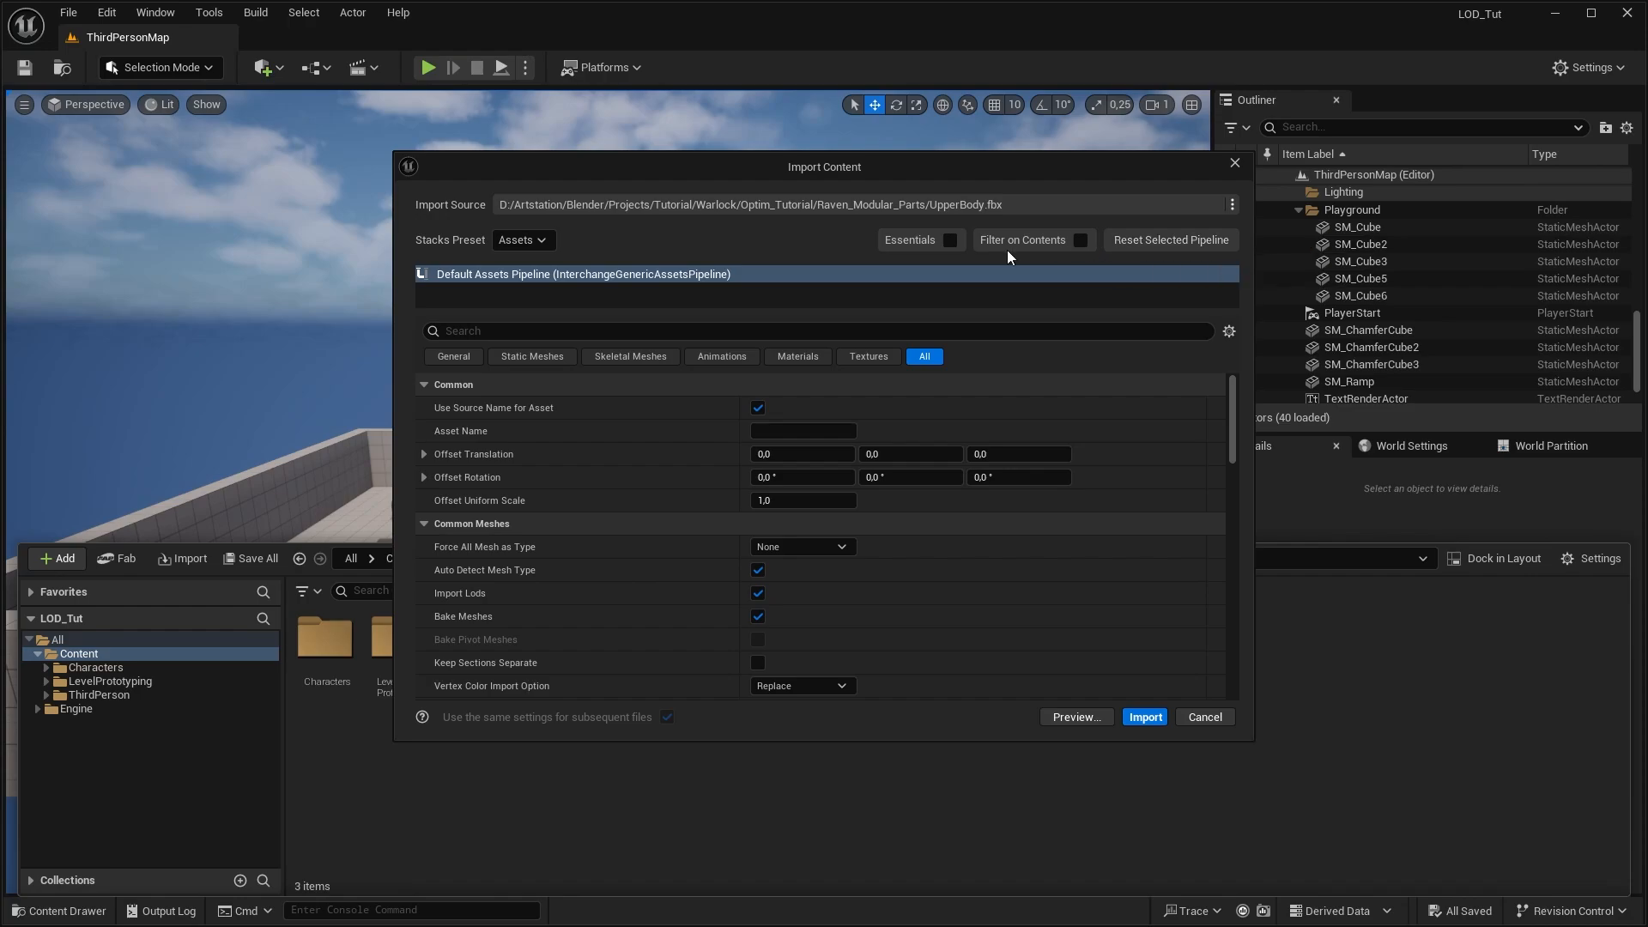
In Unreal Engine, filter the UpperBody.fbx import settings for "norm" and turn off Recompute Normals
click(597, 331)
text(norm)
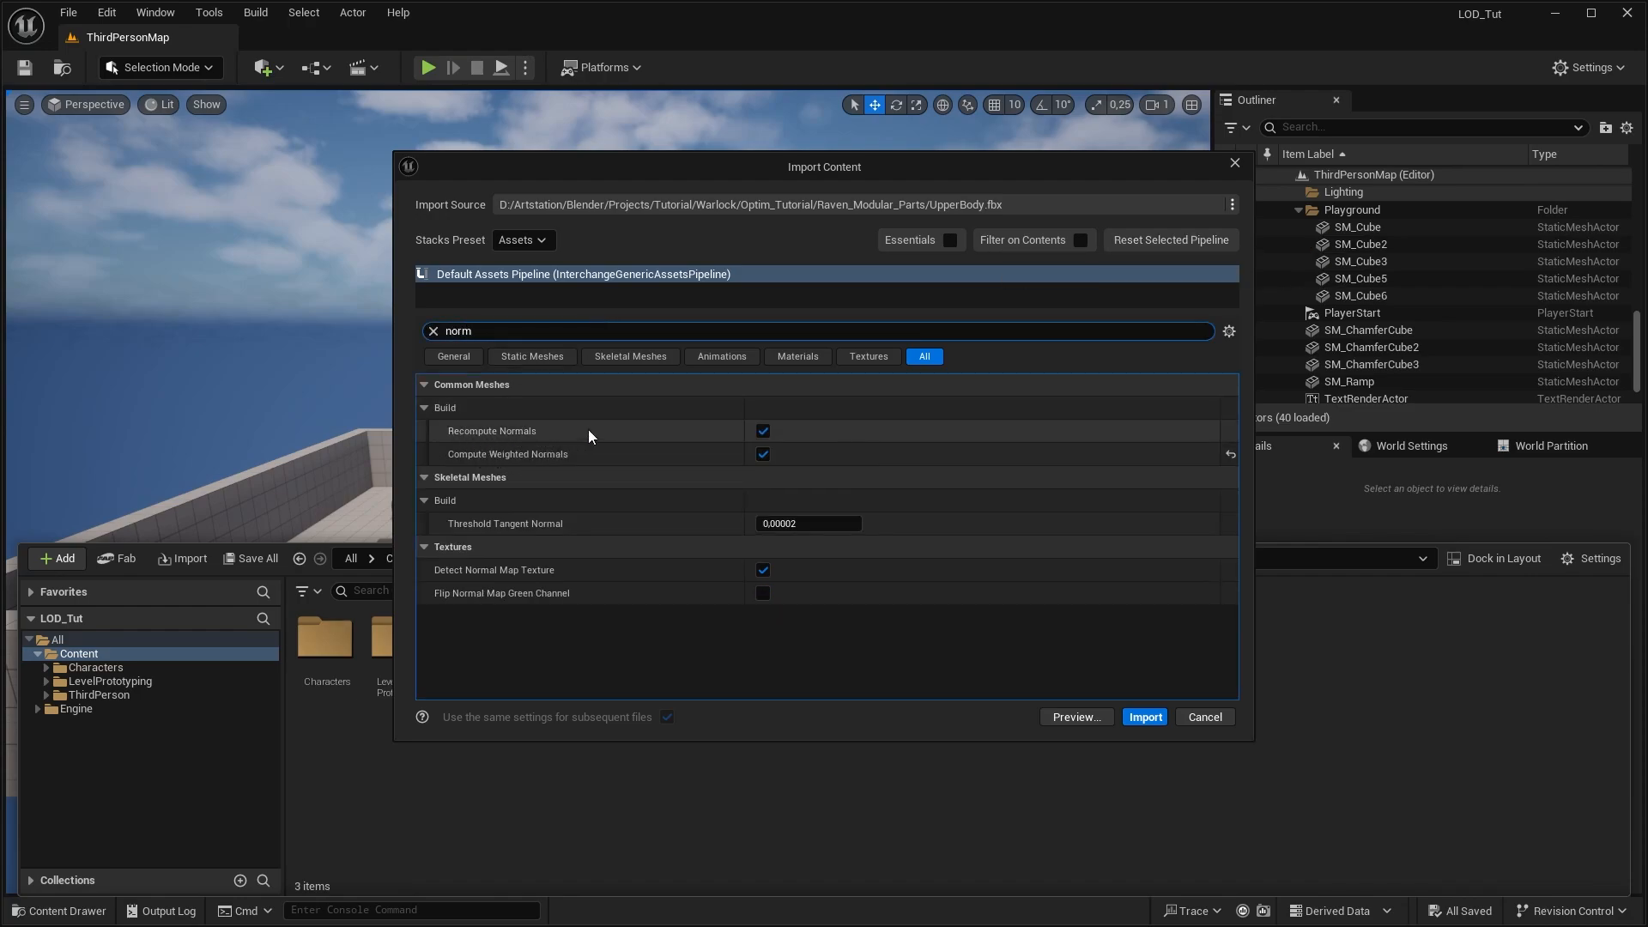
click(763, 431)
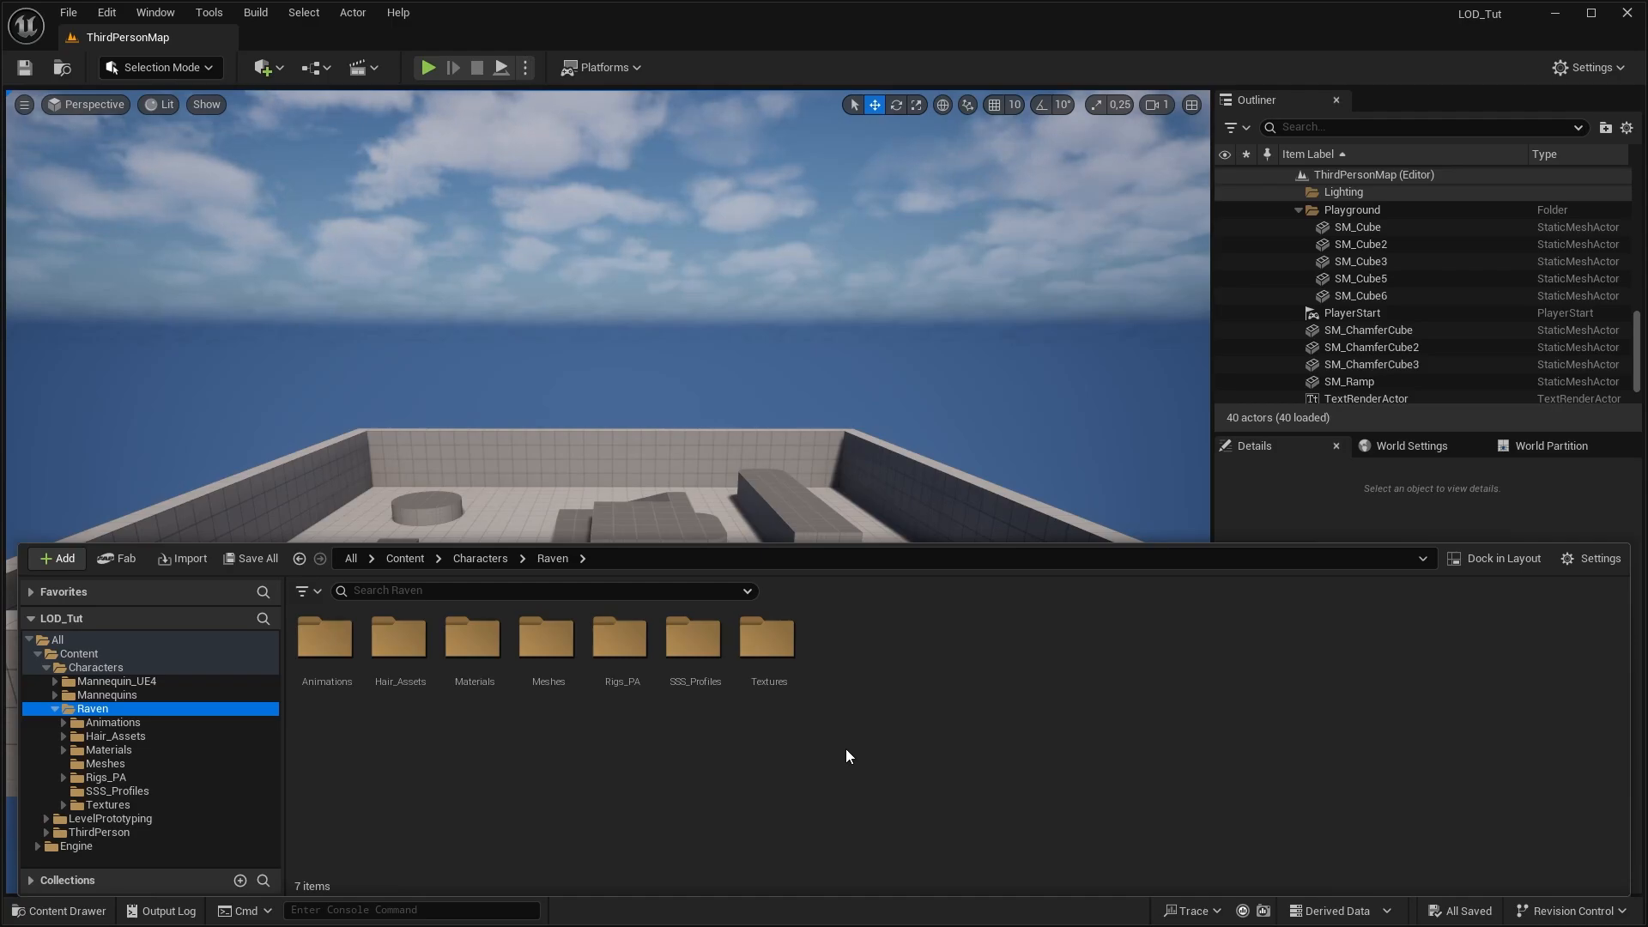
View the imported parts in Raven's Meshes folder and open BP_ThirdPersonCharacter from the ThirdPerson Blueprints folder
double_click(546, 639)
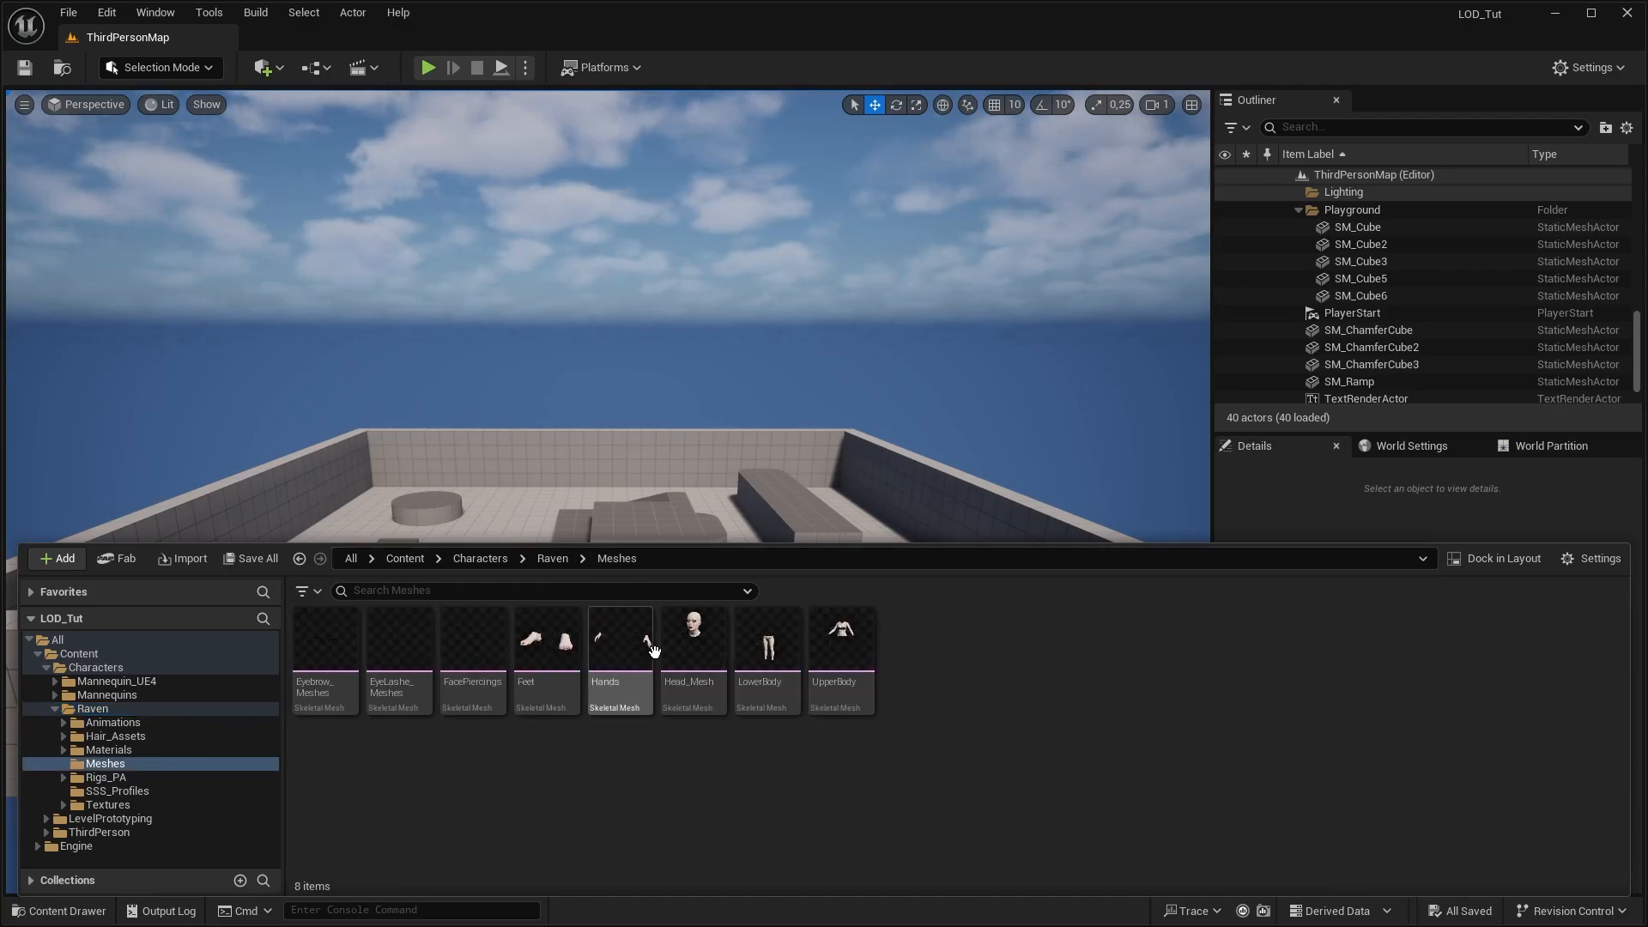
click(100, 833)
double_click(338, 654)
click(340, 643)
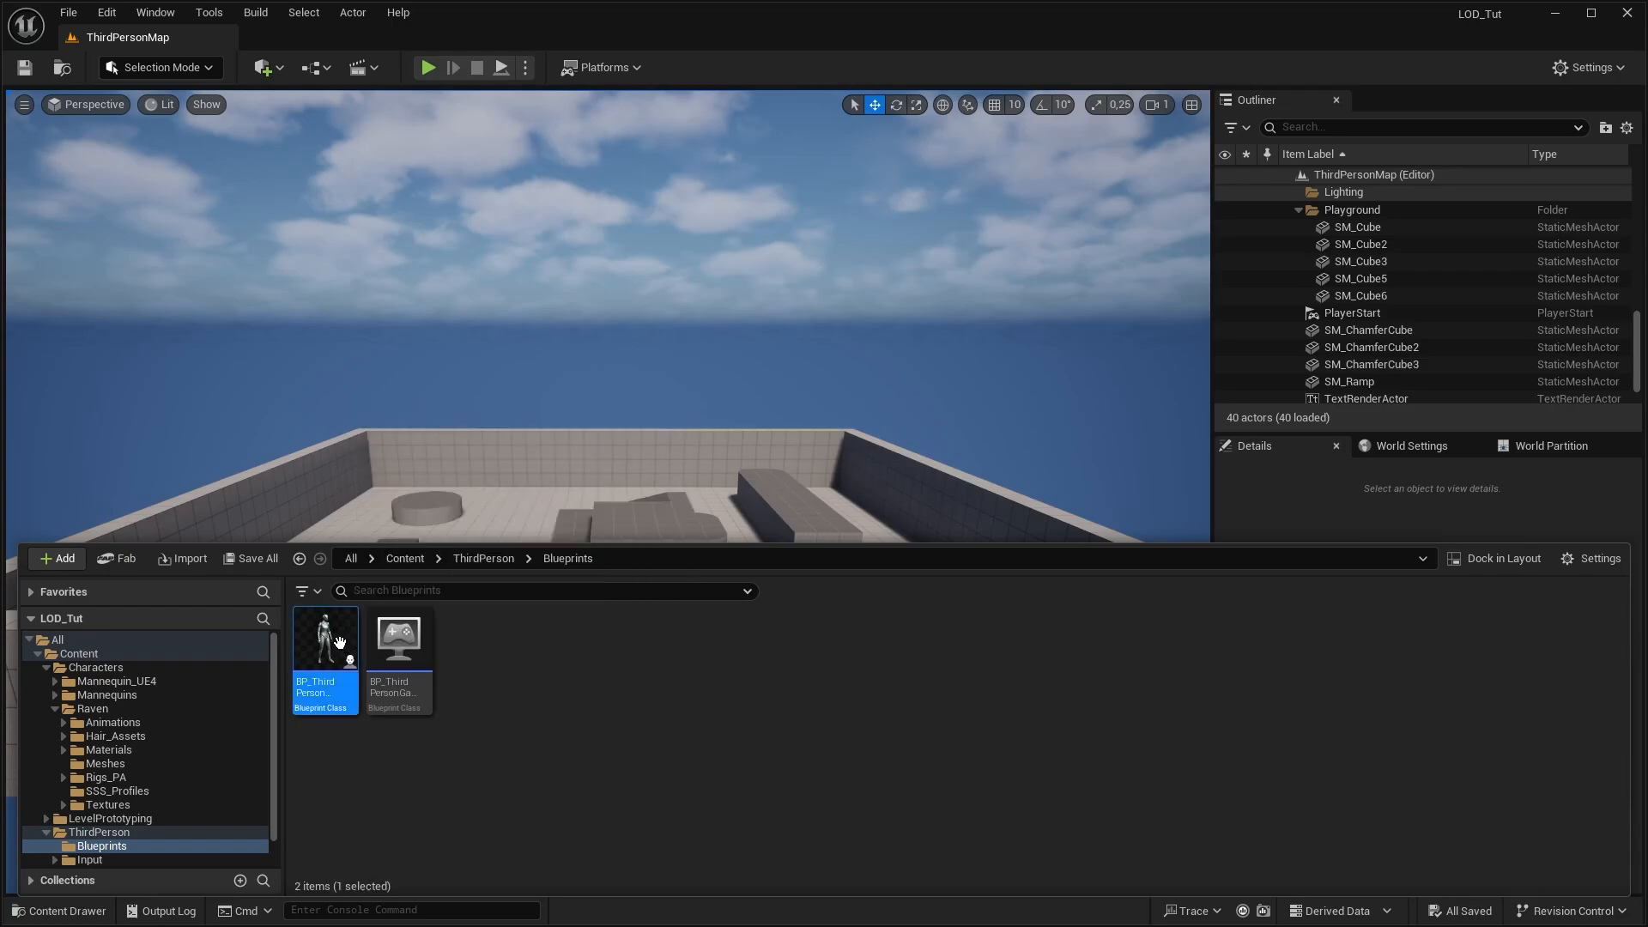
double_click(340, 643)
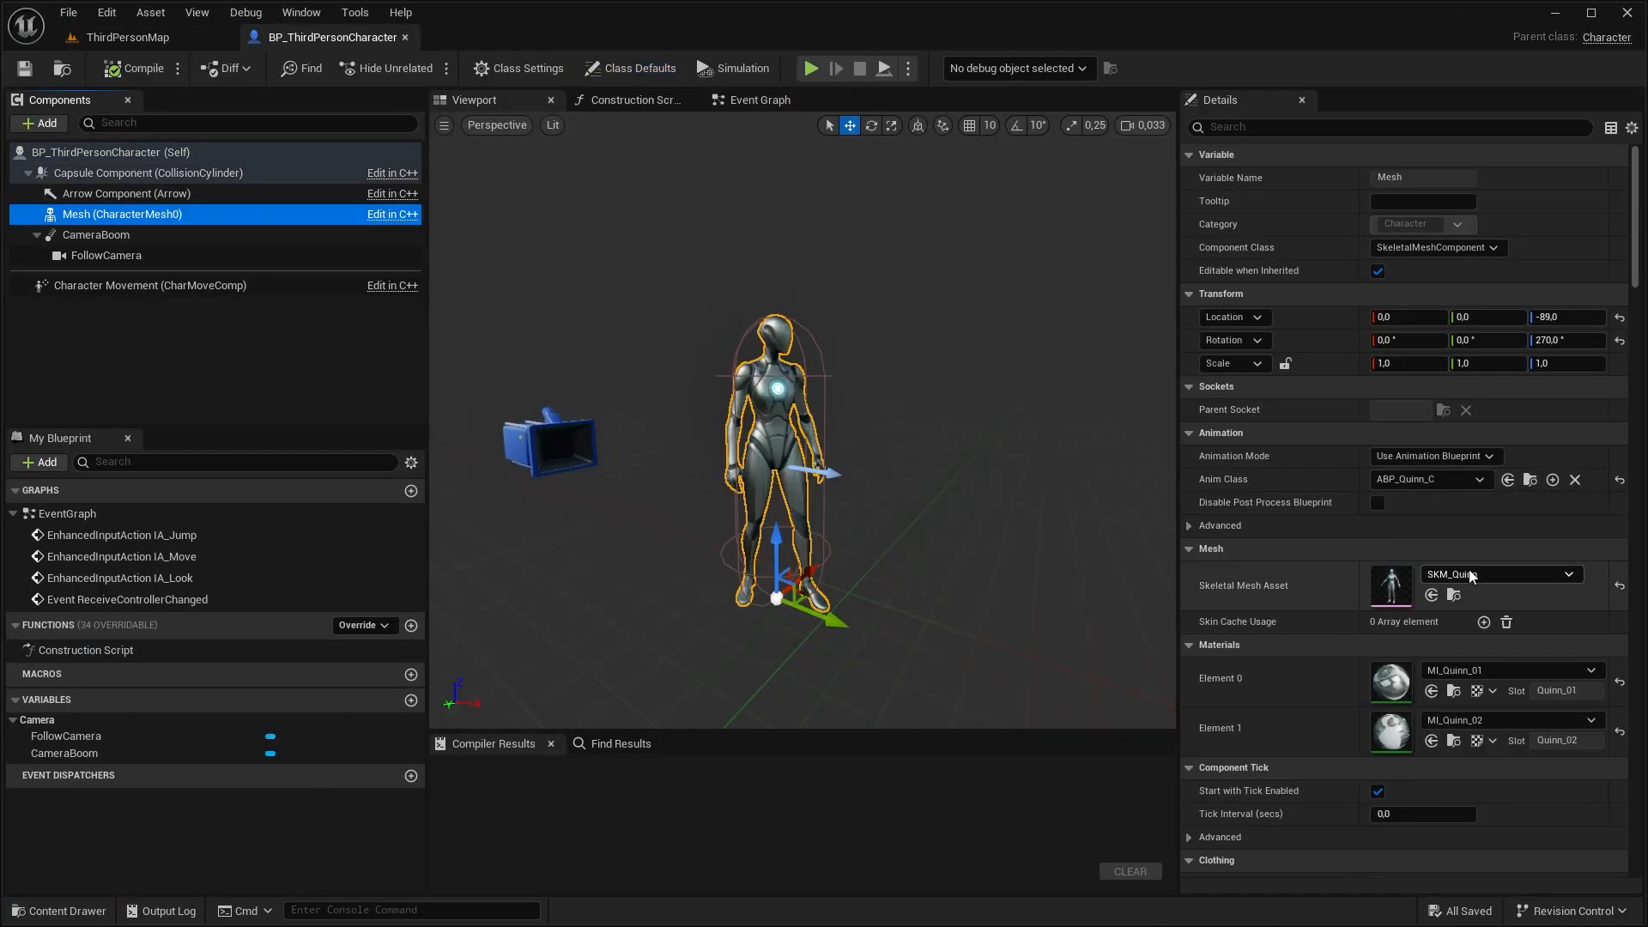
Assign the LowerBody skeletal mesh to the character's Mesh component
click(1470, 575)
text(lowe)
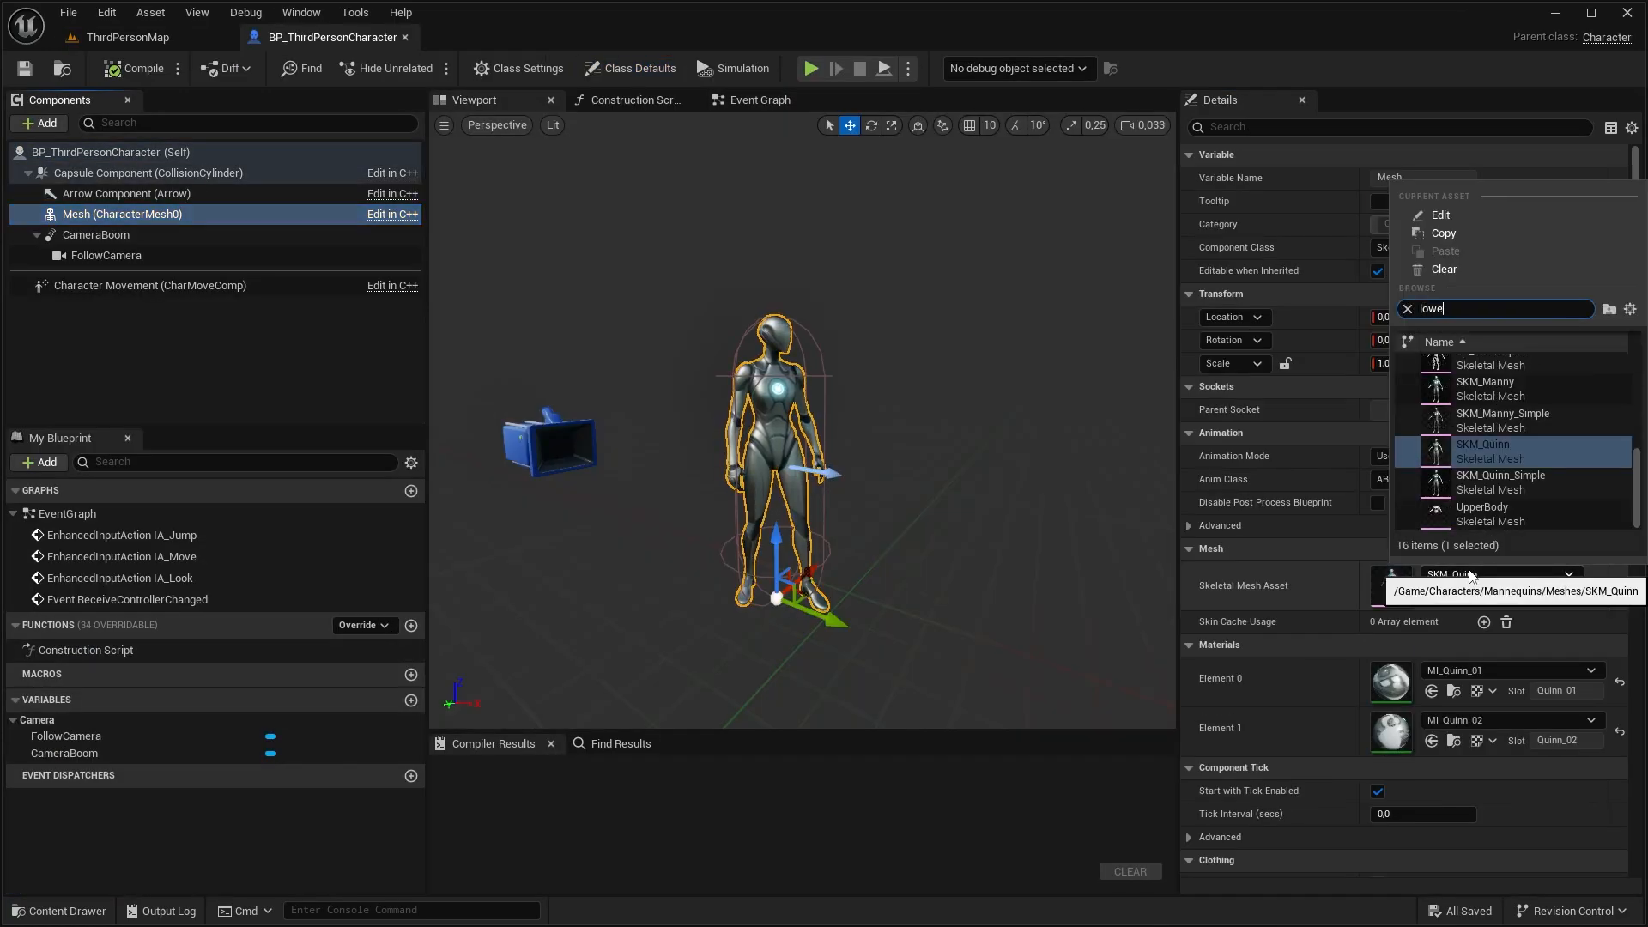
click(1473, 375)
click(1477, 479)
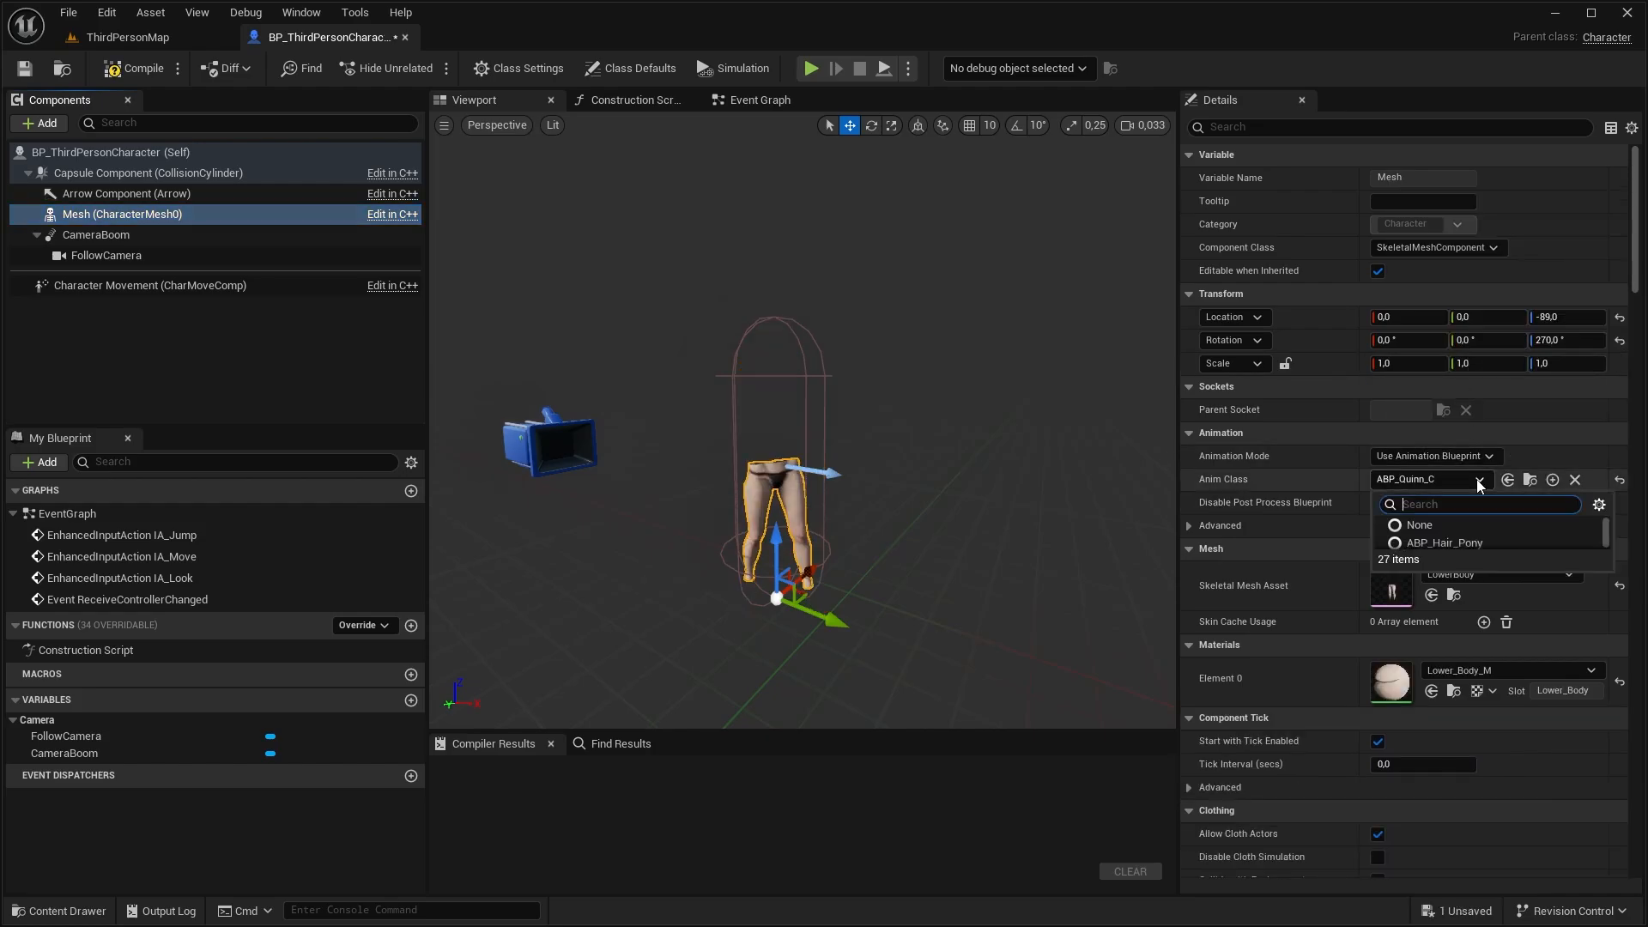
click(1476, 480)
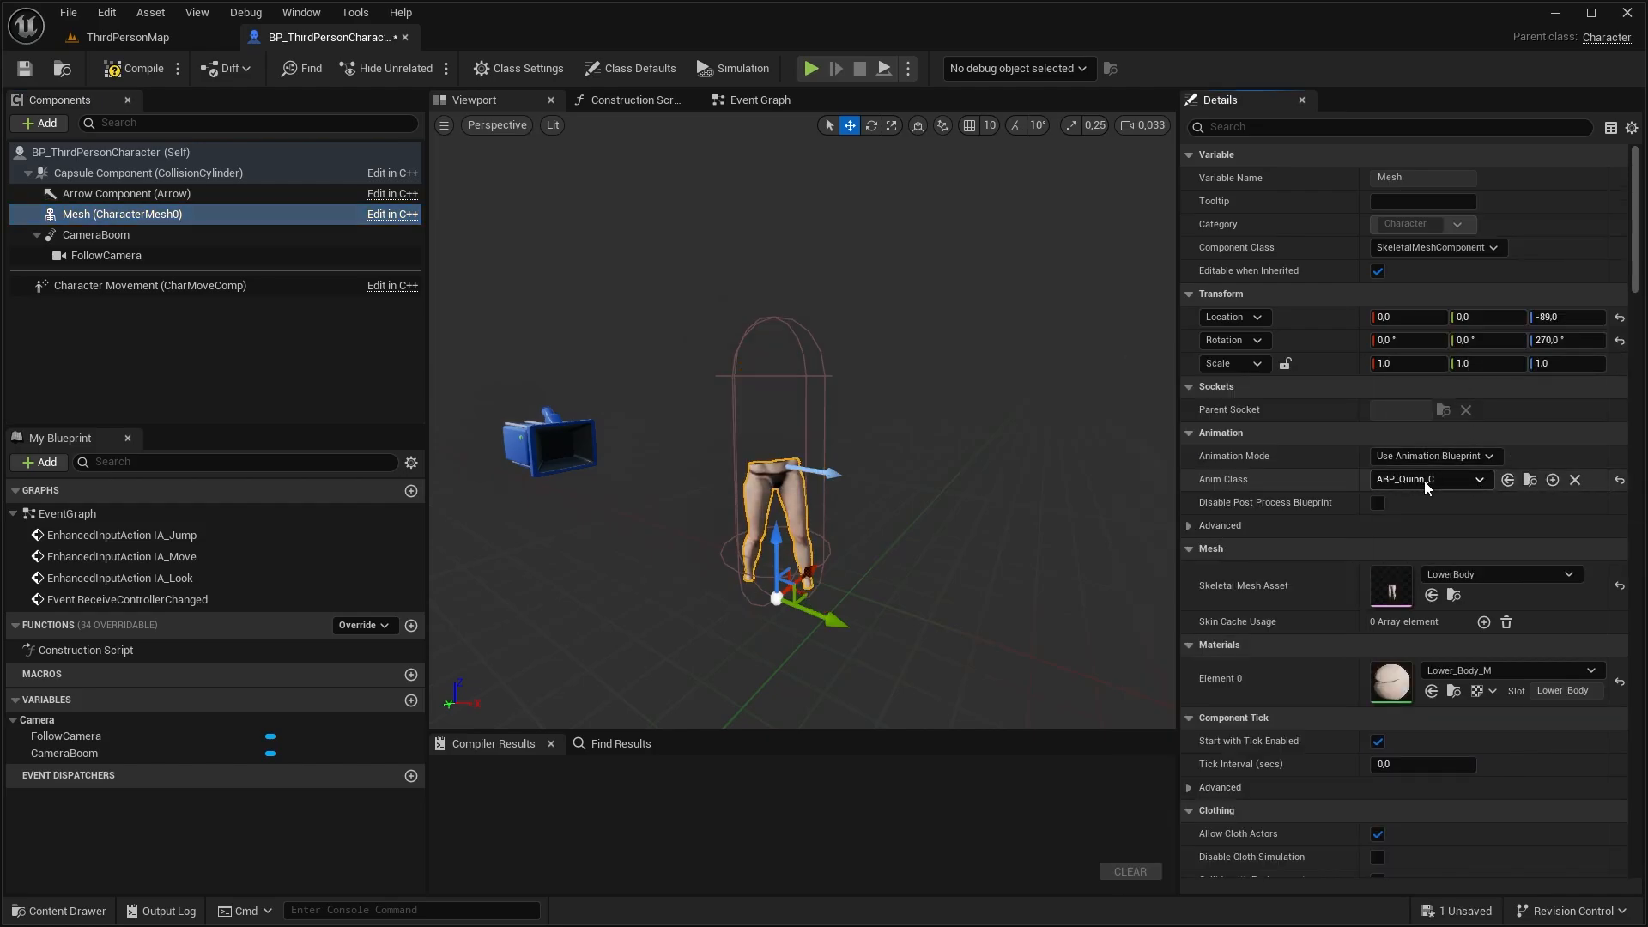
Add a skeletal mesh component named UpperBody under Mesh and assign it the UpperBody skeletal mesh
click(86, 216)
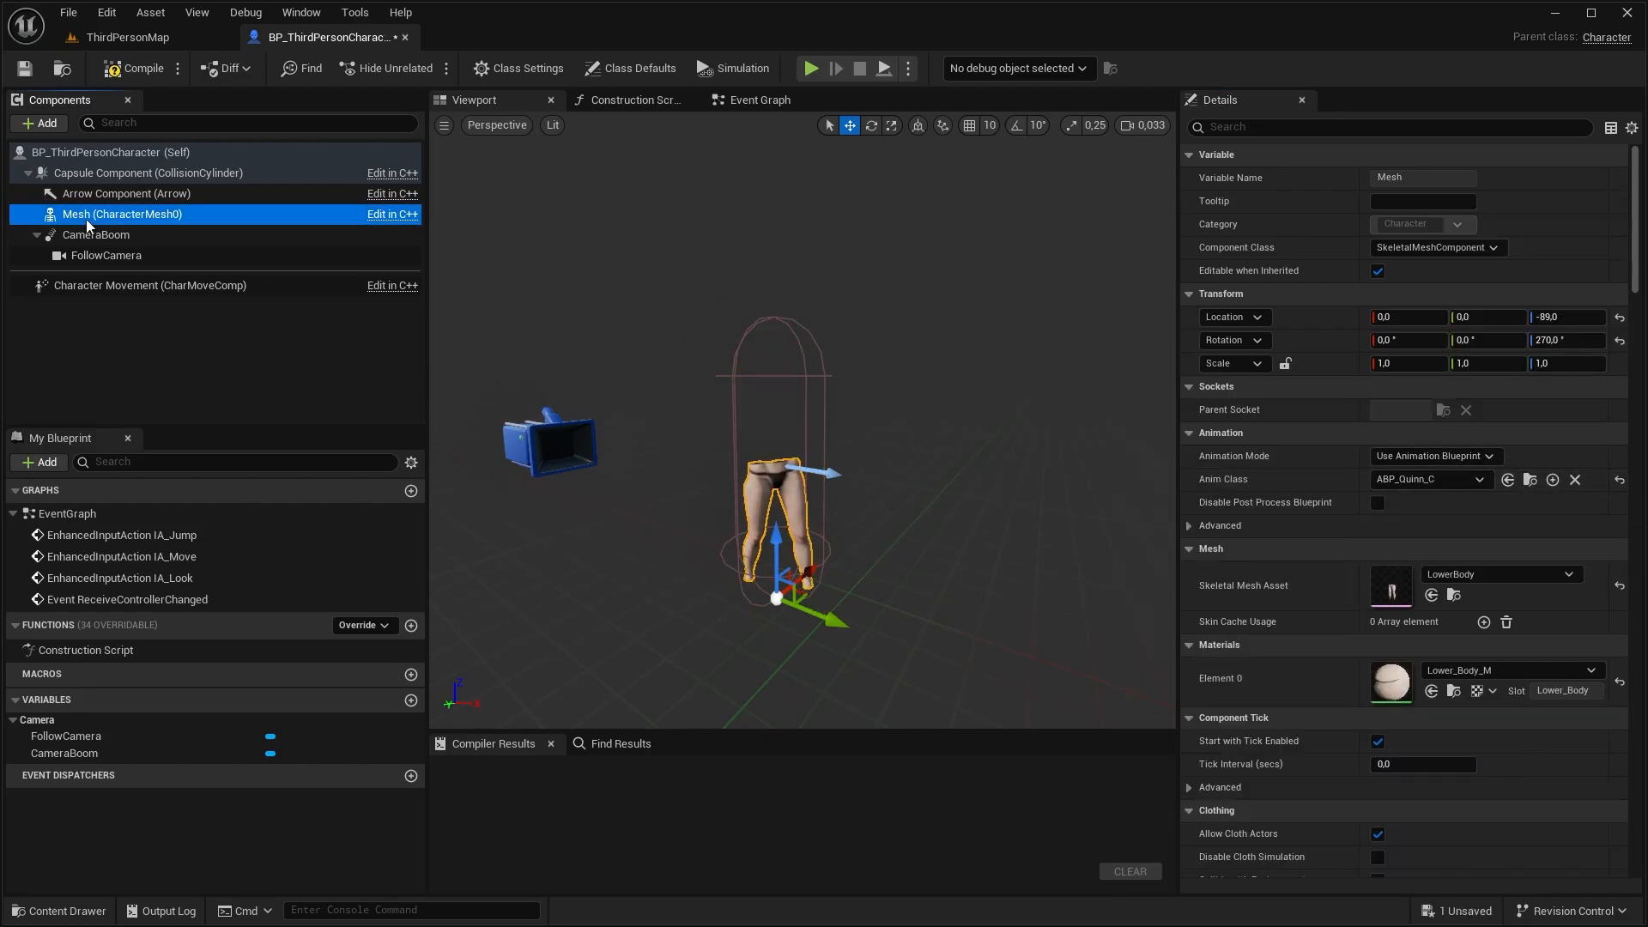
click(43, 124)
text(skel)
key(Return)
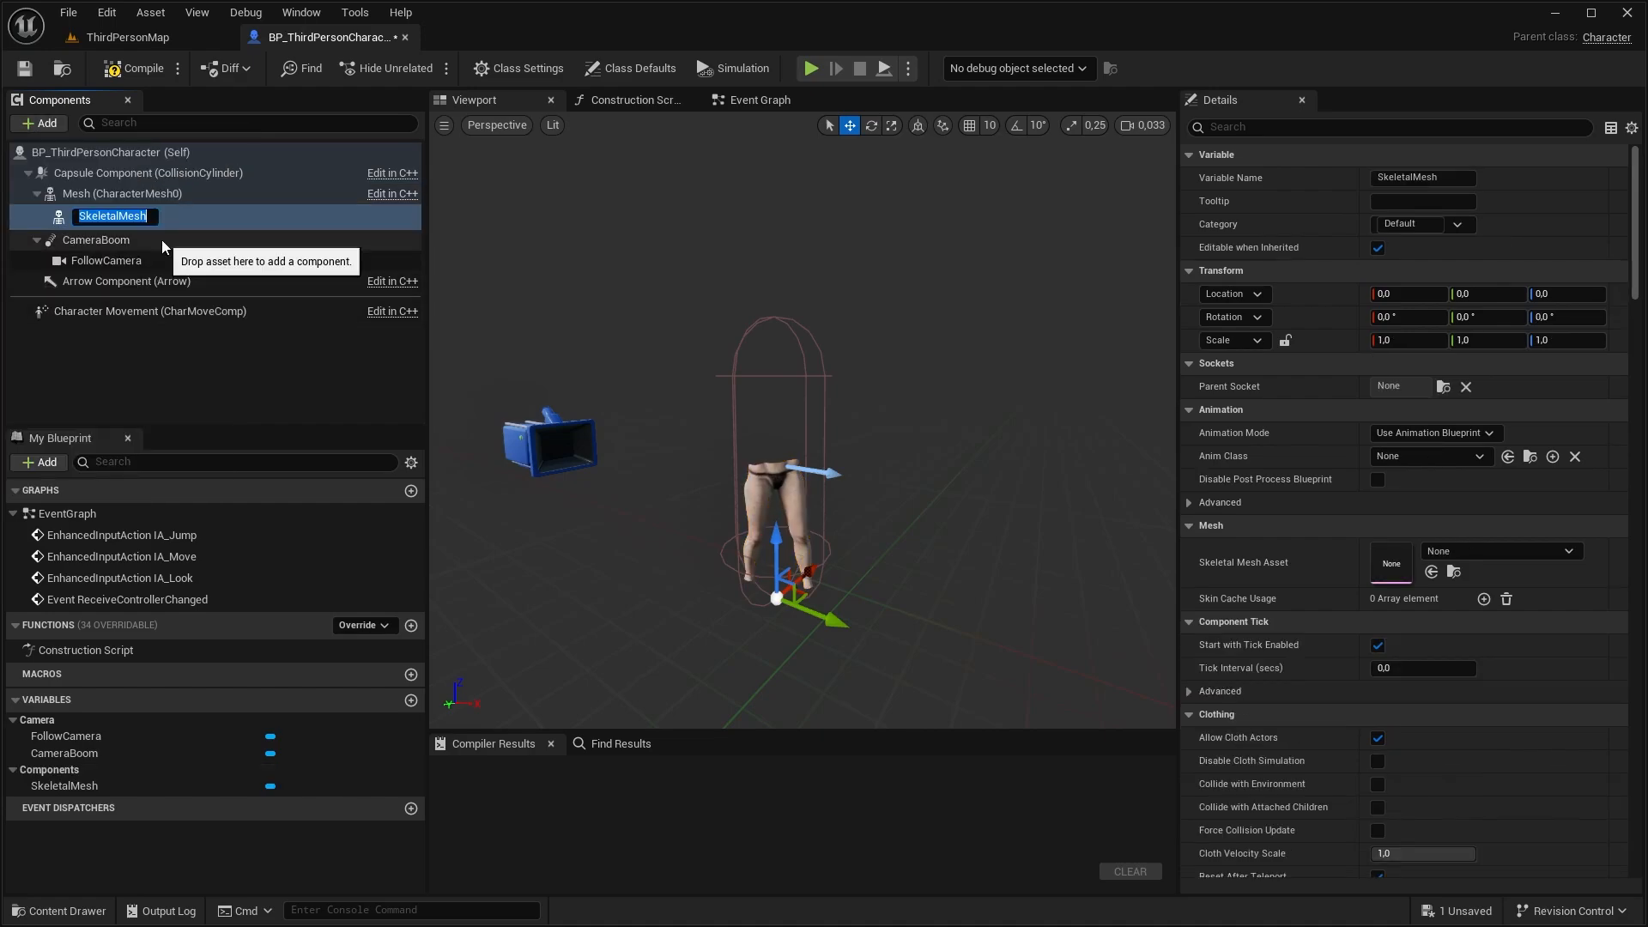
text(UpperBody)
key(Return)
click(1498, 551)
click(1470, 345)
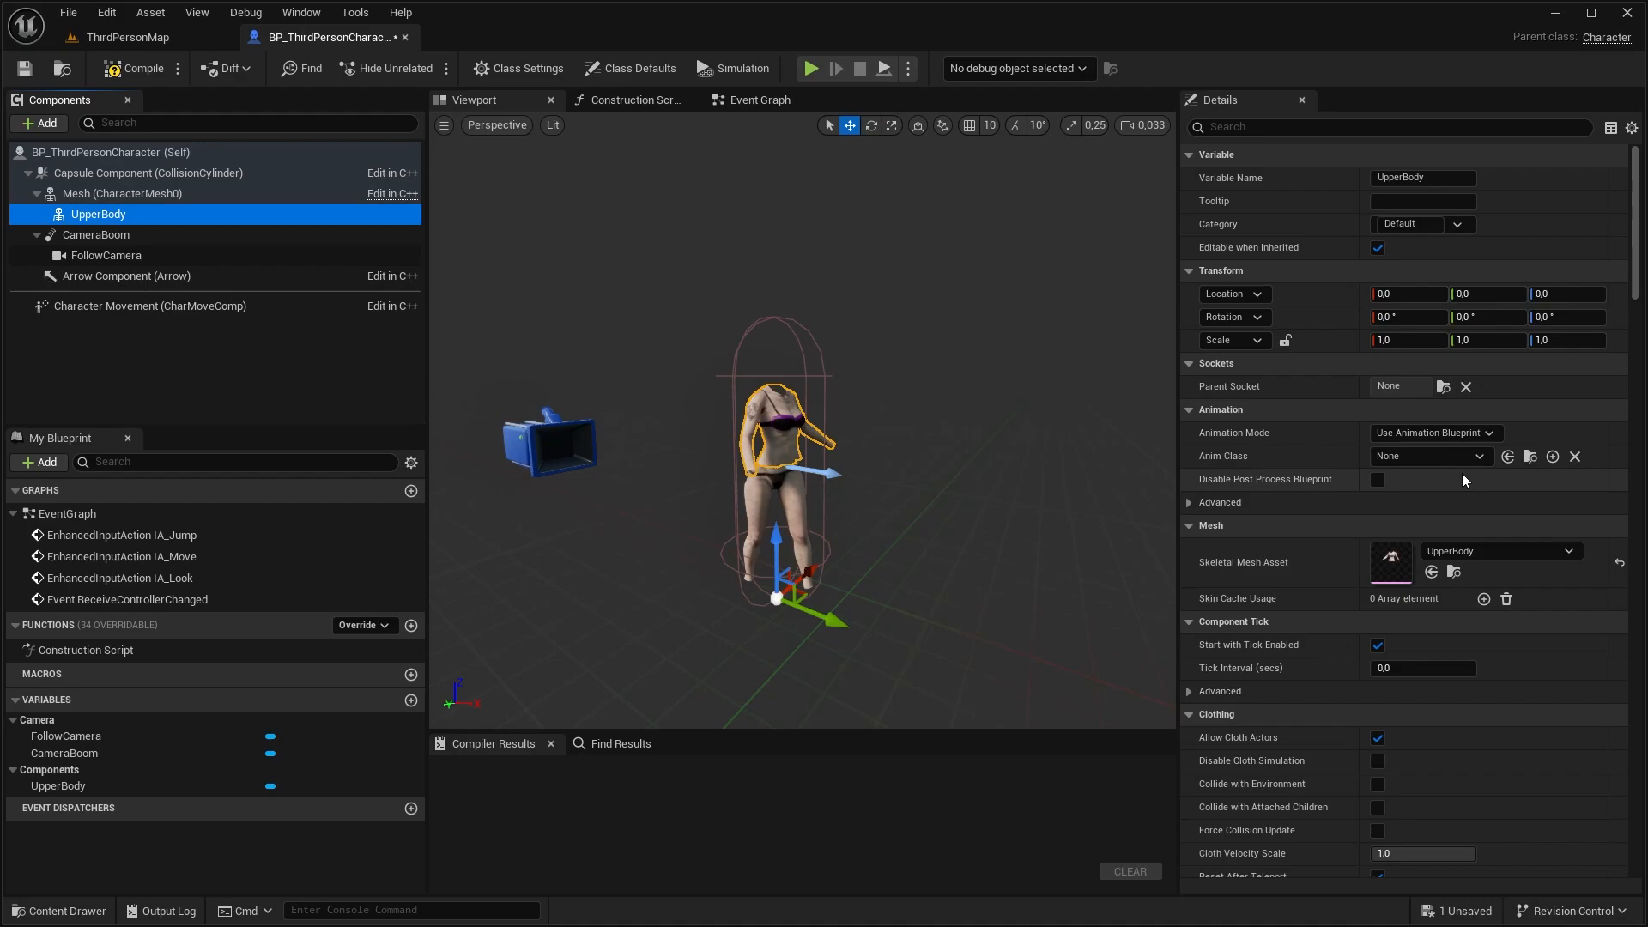
Add two skeletal mesh components under UpperBody and one directly under the Mesh component
click(128, 194)
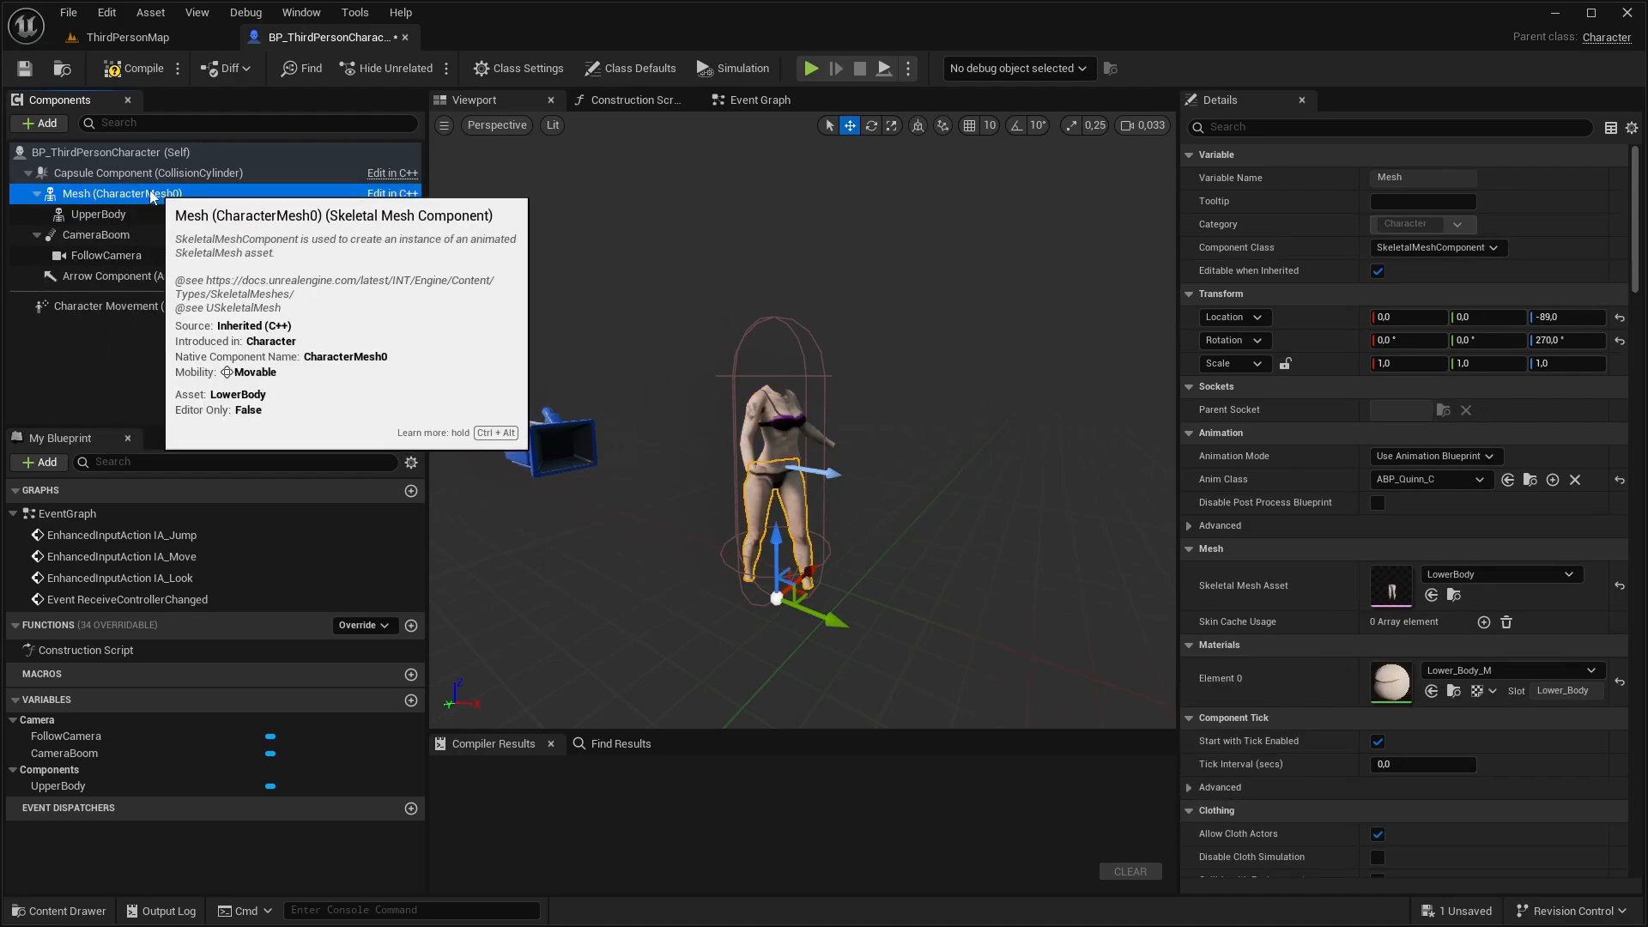
click(124, 213)
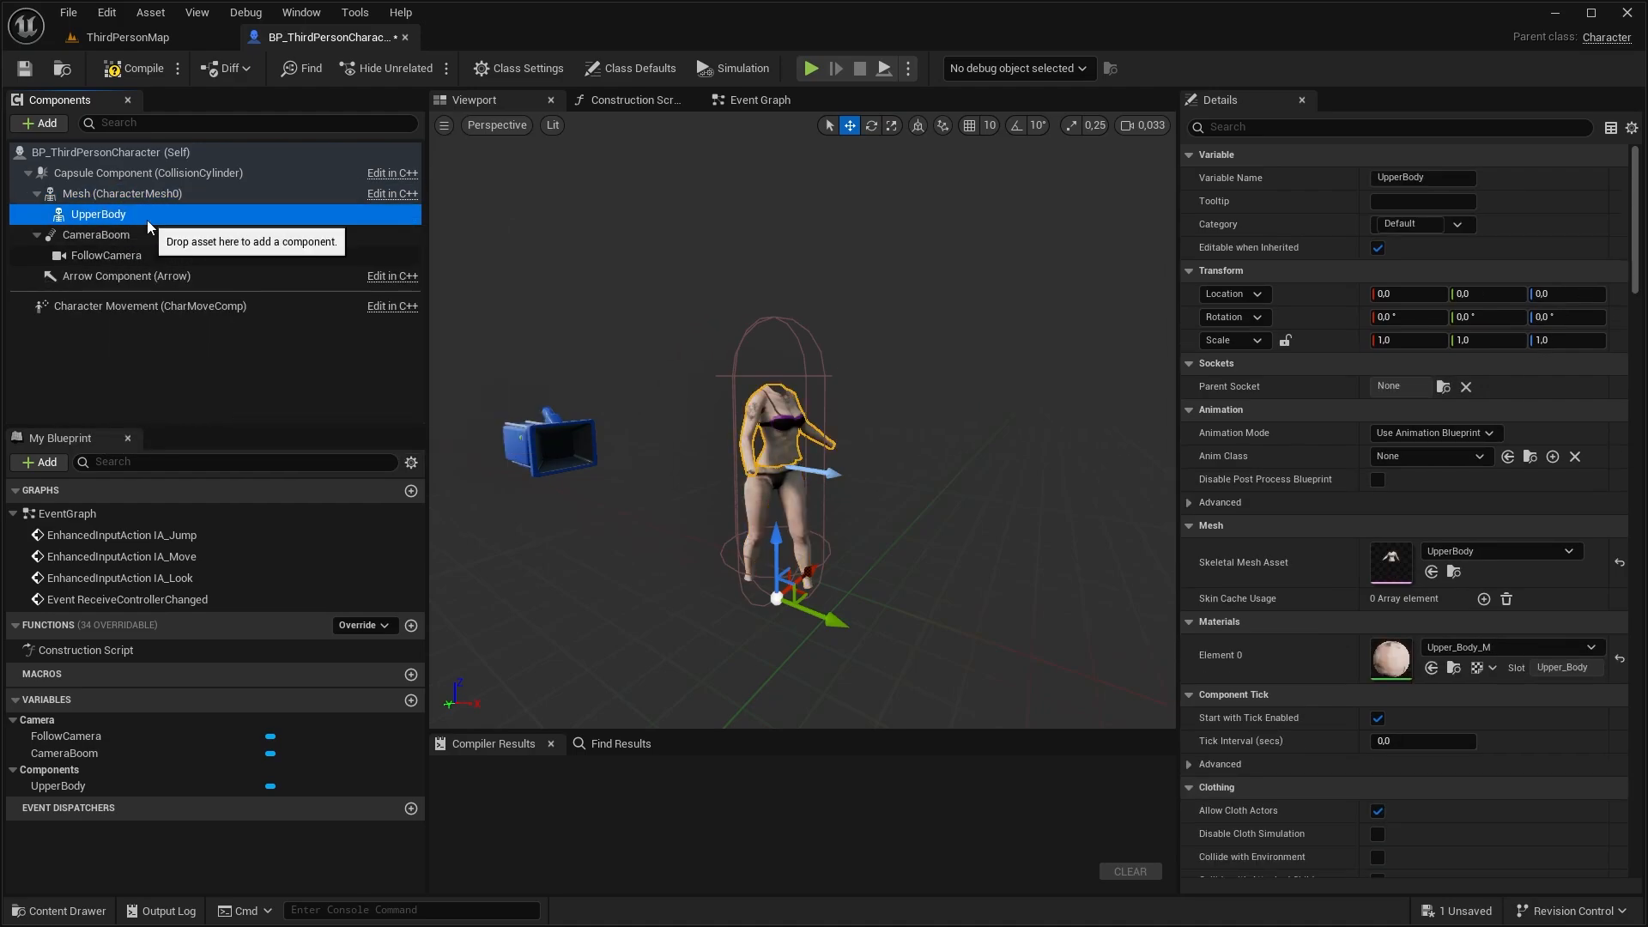
click(54, 126)
text(ske)
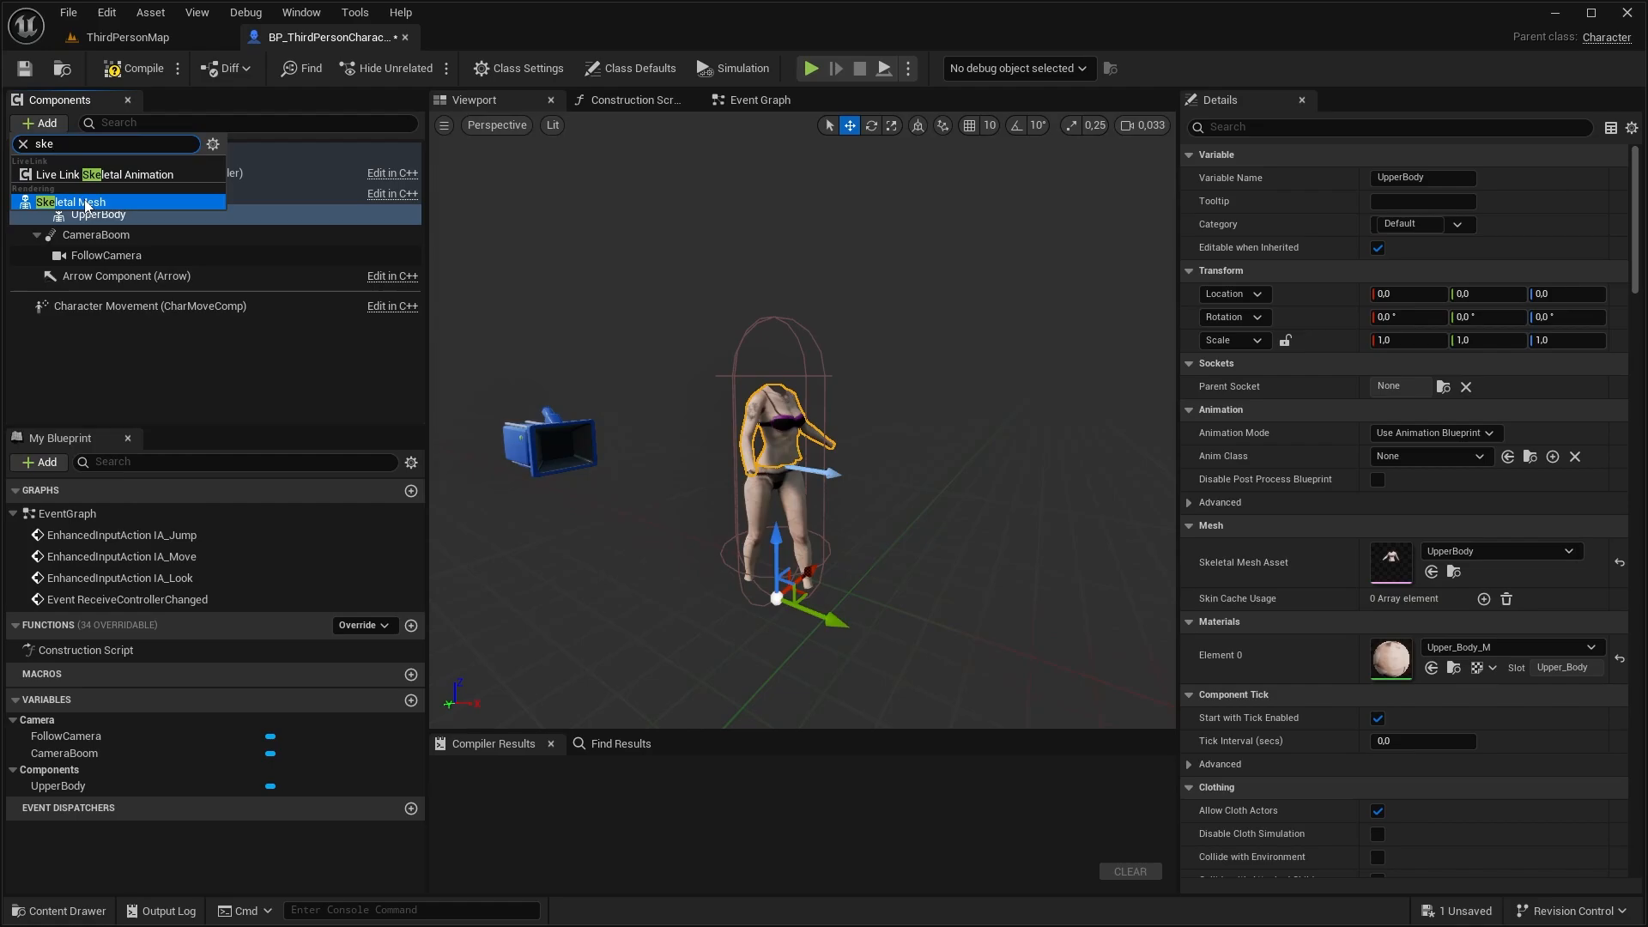
click(85, 203)
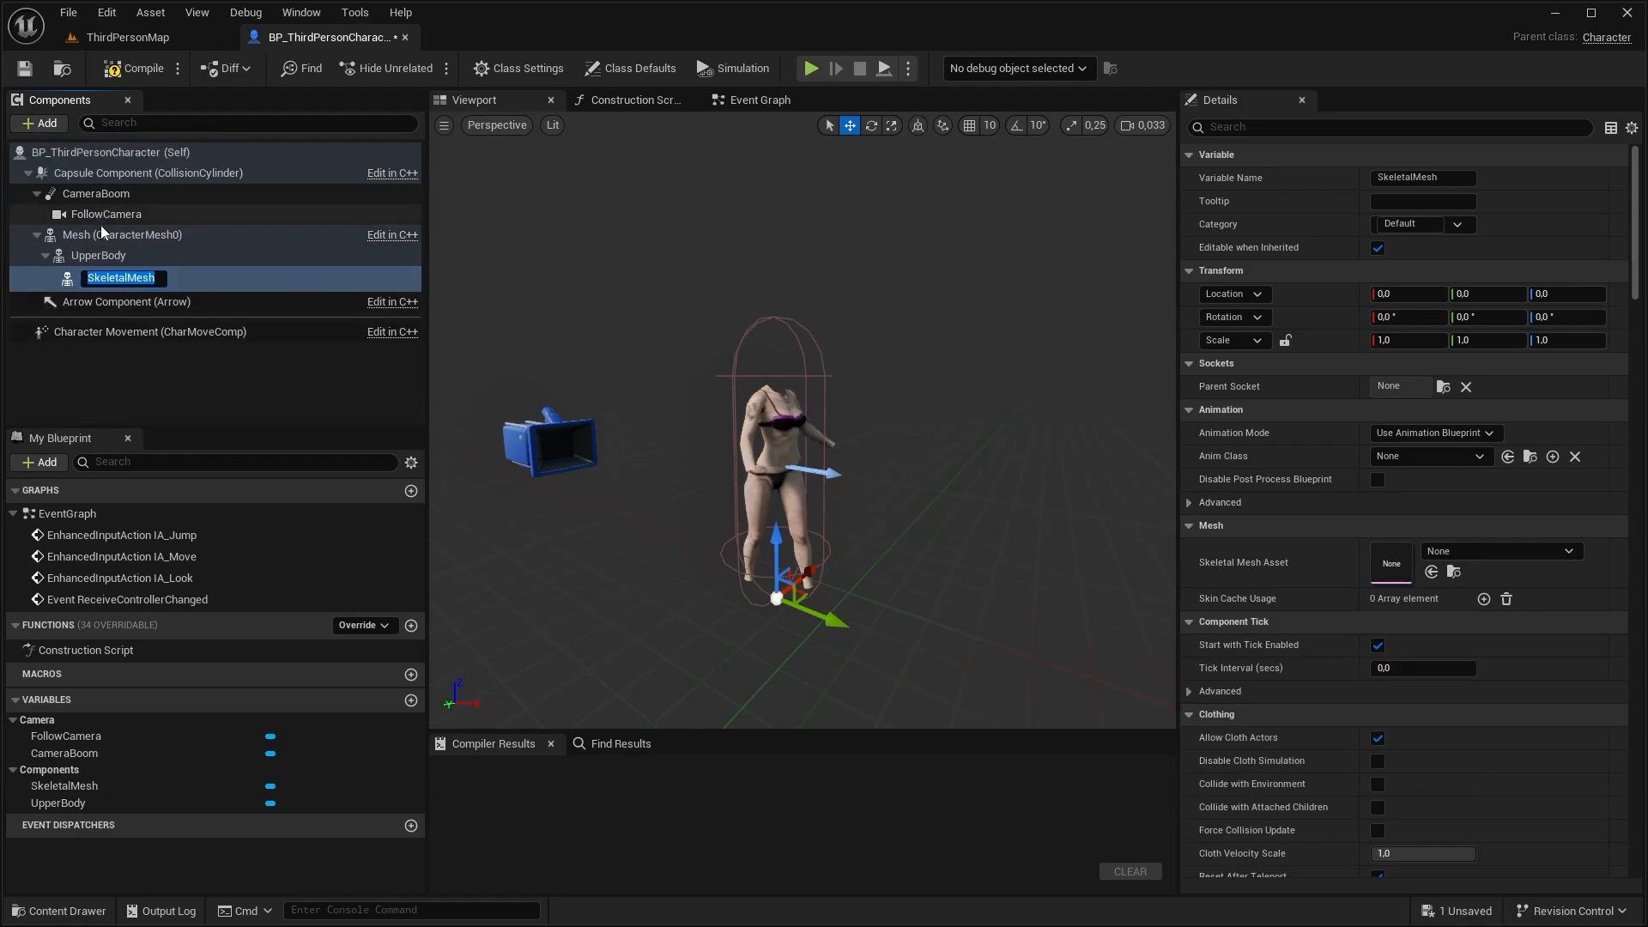
key(ctrl+d)
click(93, 279)
click(101, 239)
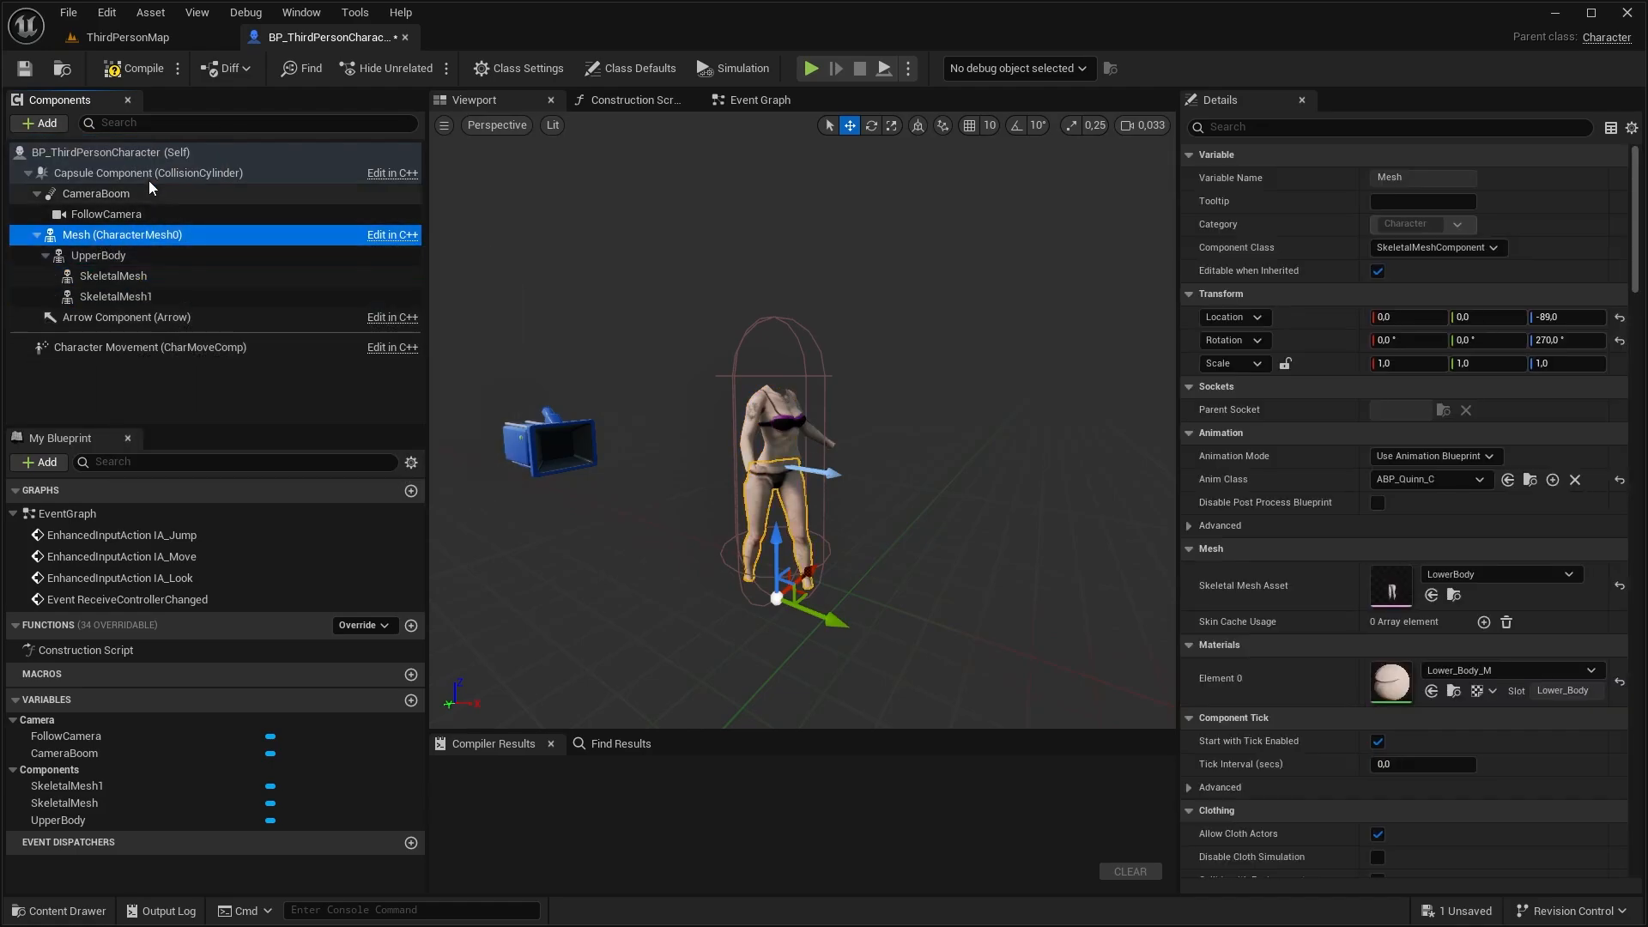
click(58, 124)
click(95, 294)
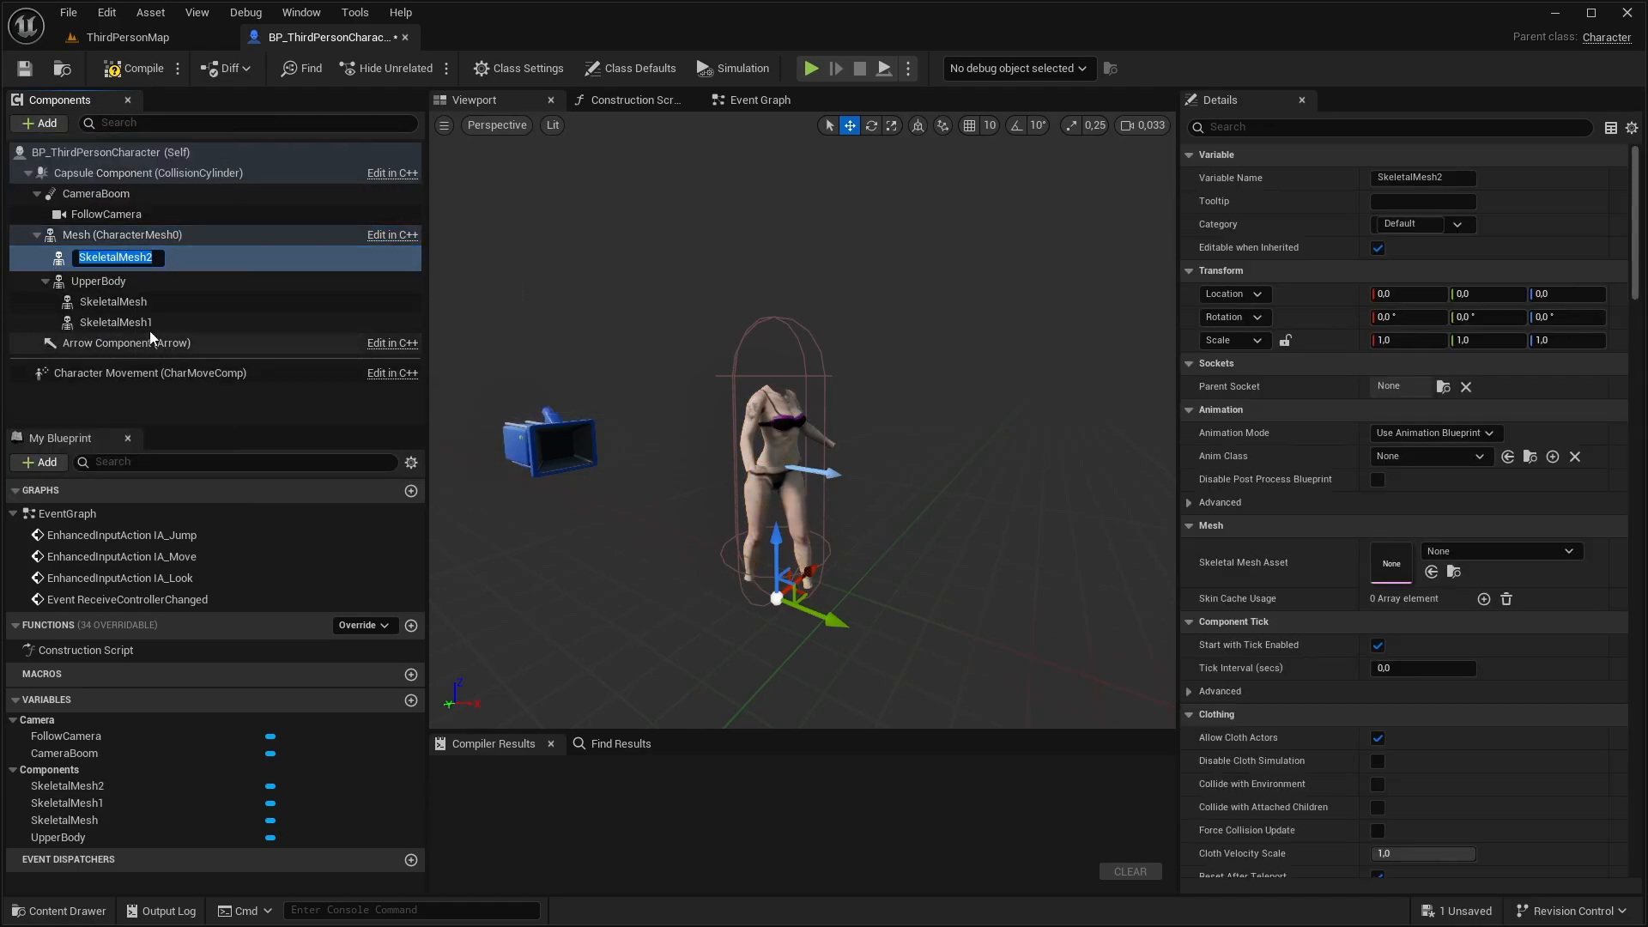
Rename the two components under UpperBody as Hands and Head and the new one under Mesh as Feet
click(147, 301)
key(F2)
text(Hands)
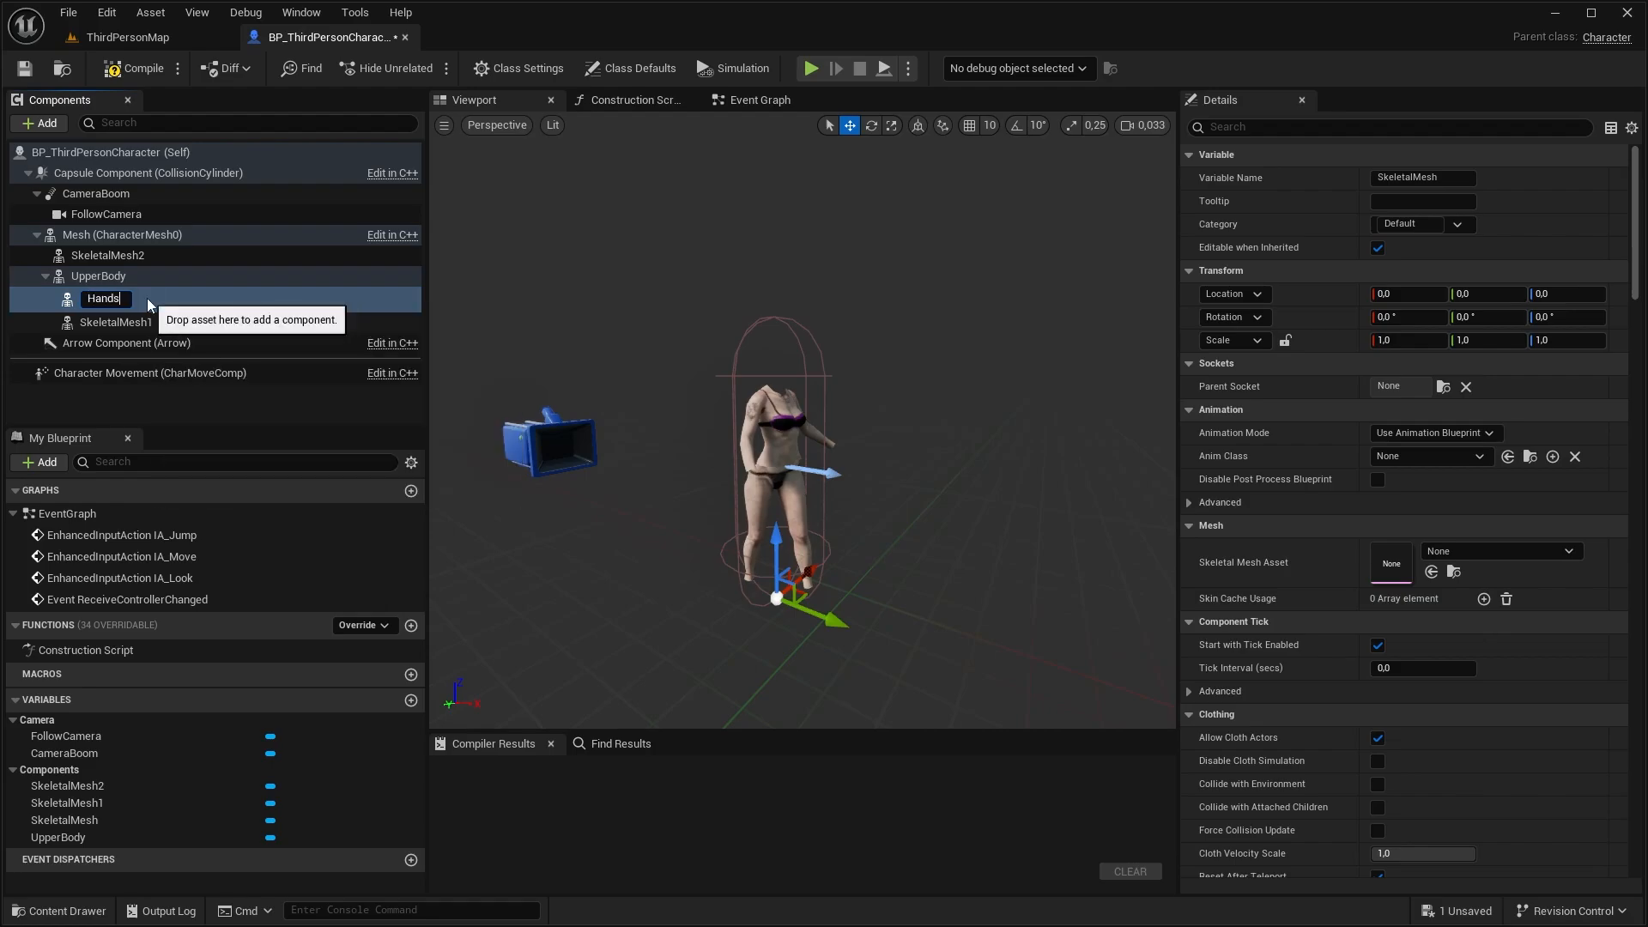
key(Return)
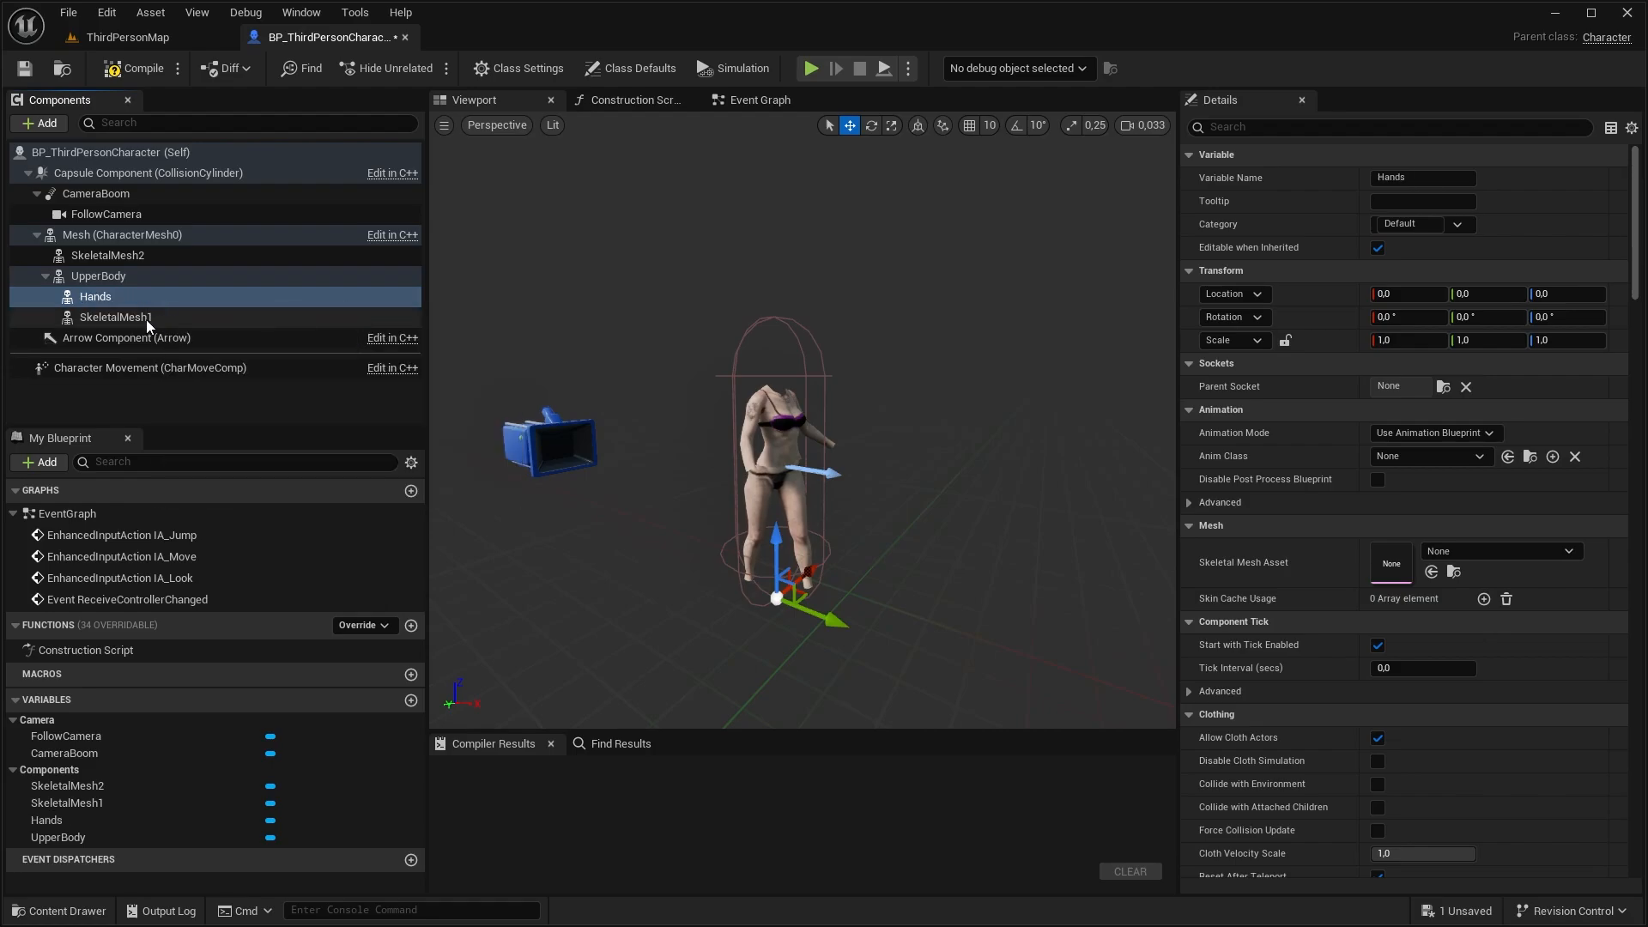
click(146, 319)
key(F2)
text(Hea)
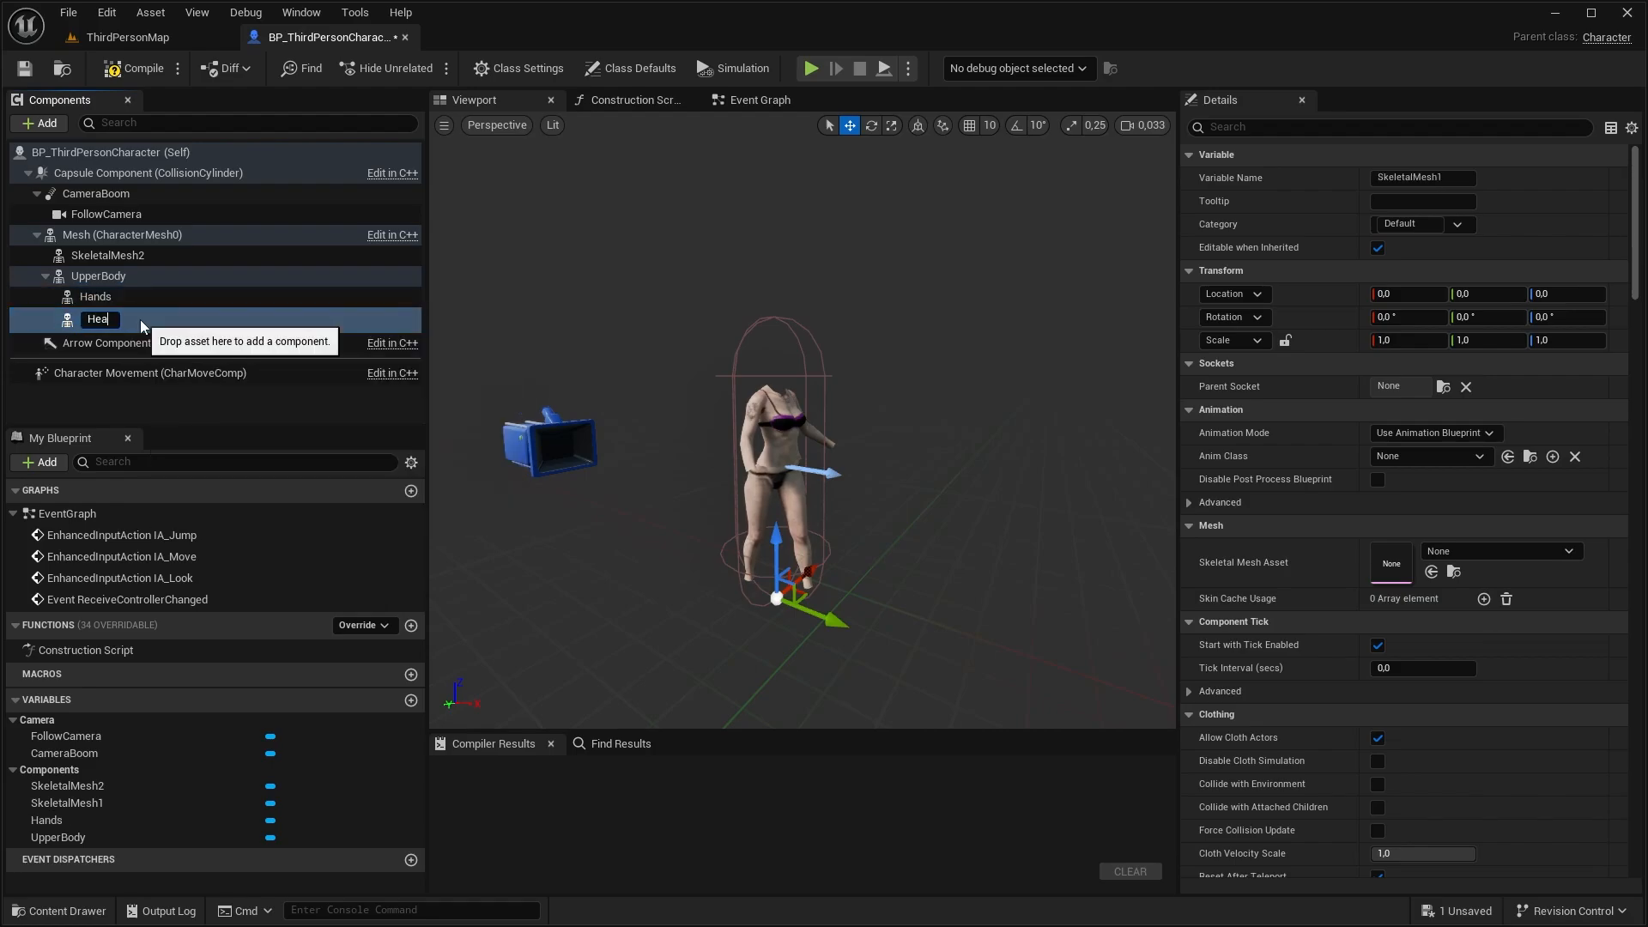
text(d)
key(Return)
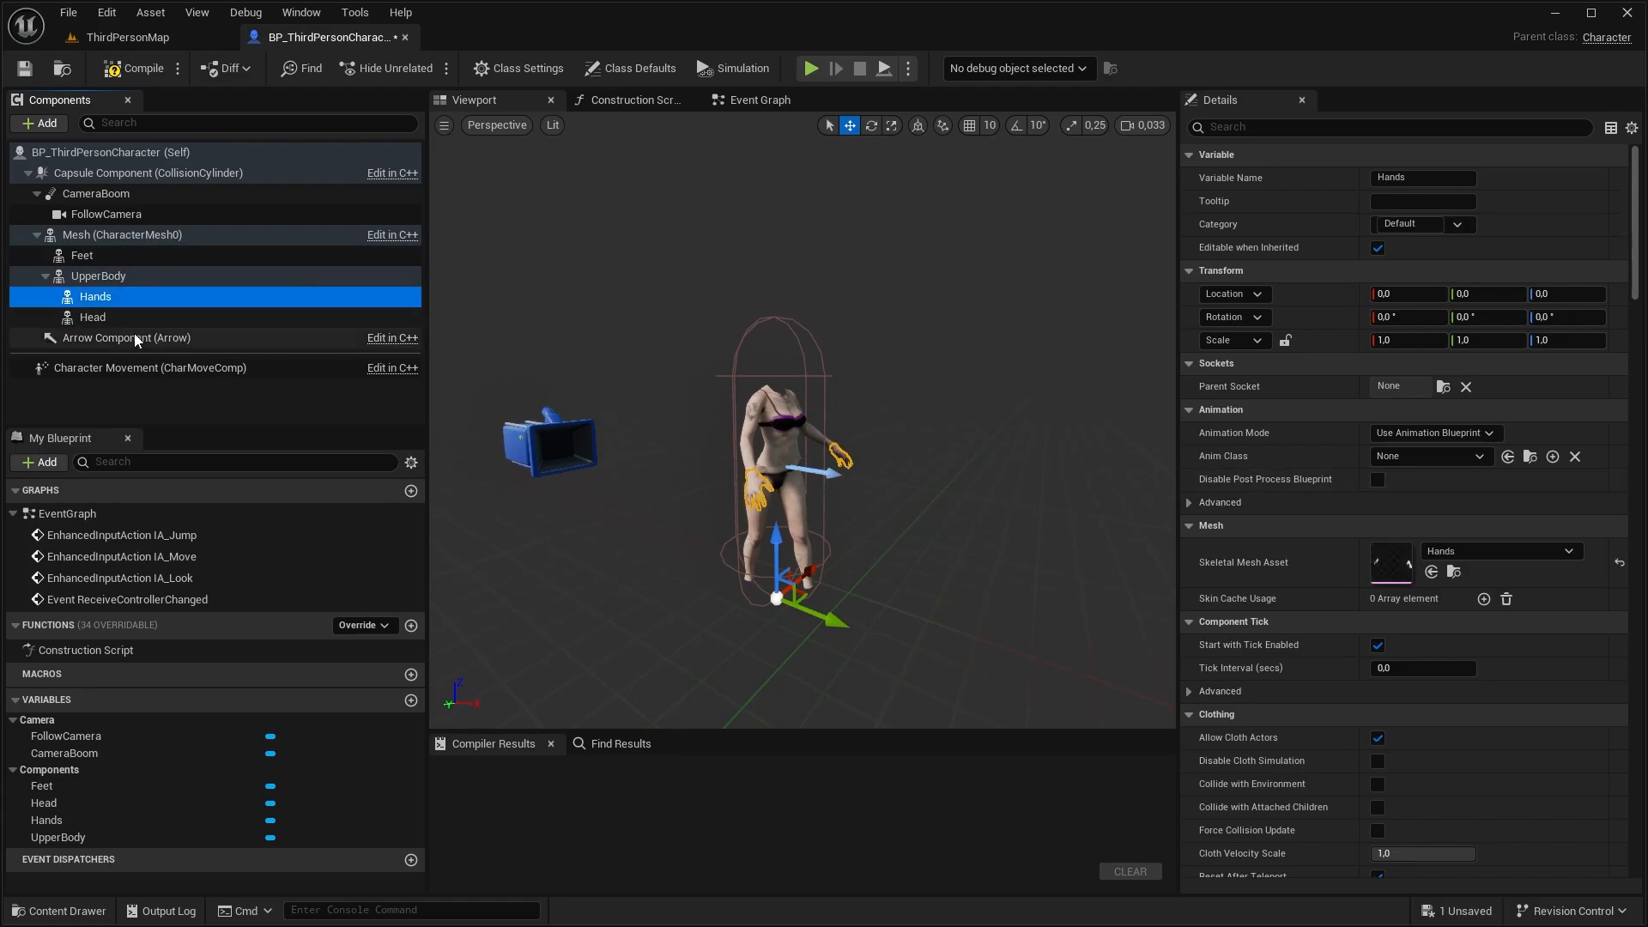
Assign the Hands, Head_Mesh and Feet skeletal meshes to the Hands, Head and Feet components
click(131, 318)
click(1491, 552)
text(head)
click(1494, 353)
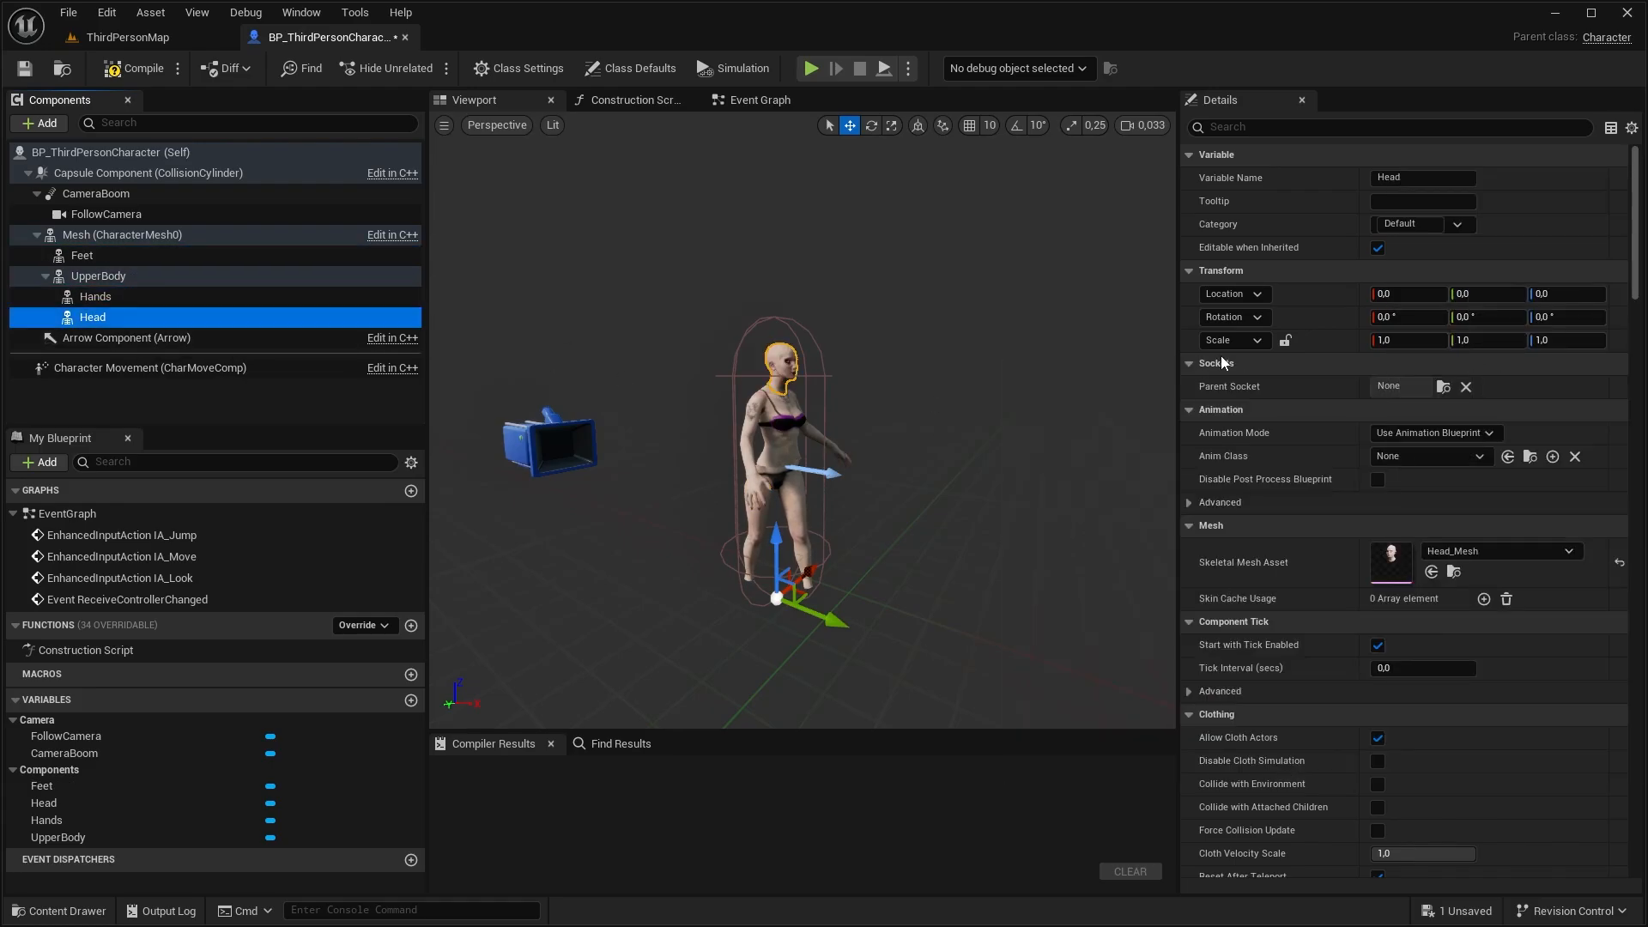
click(105, 258)
click(1456, 552)
text(fee)
click(1480, 347)
Add three skeletal mesh components as children of the Head component
click(94, 318)
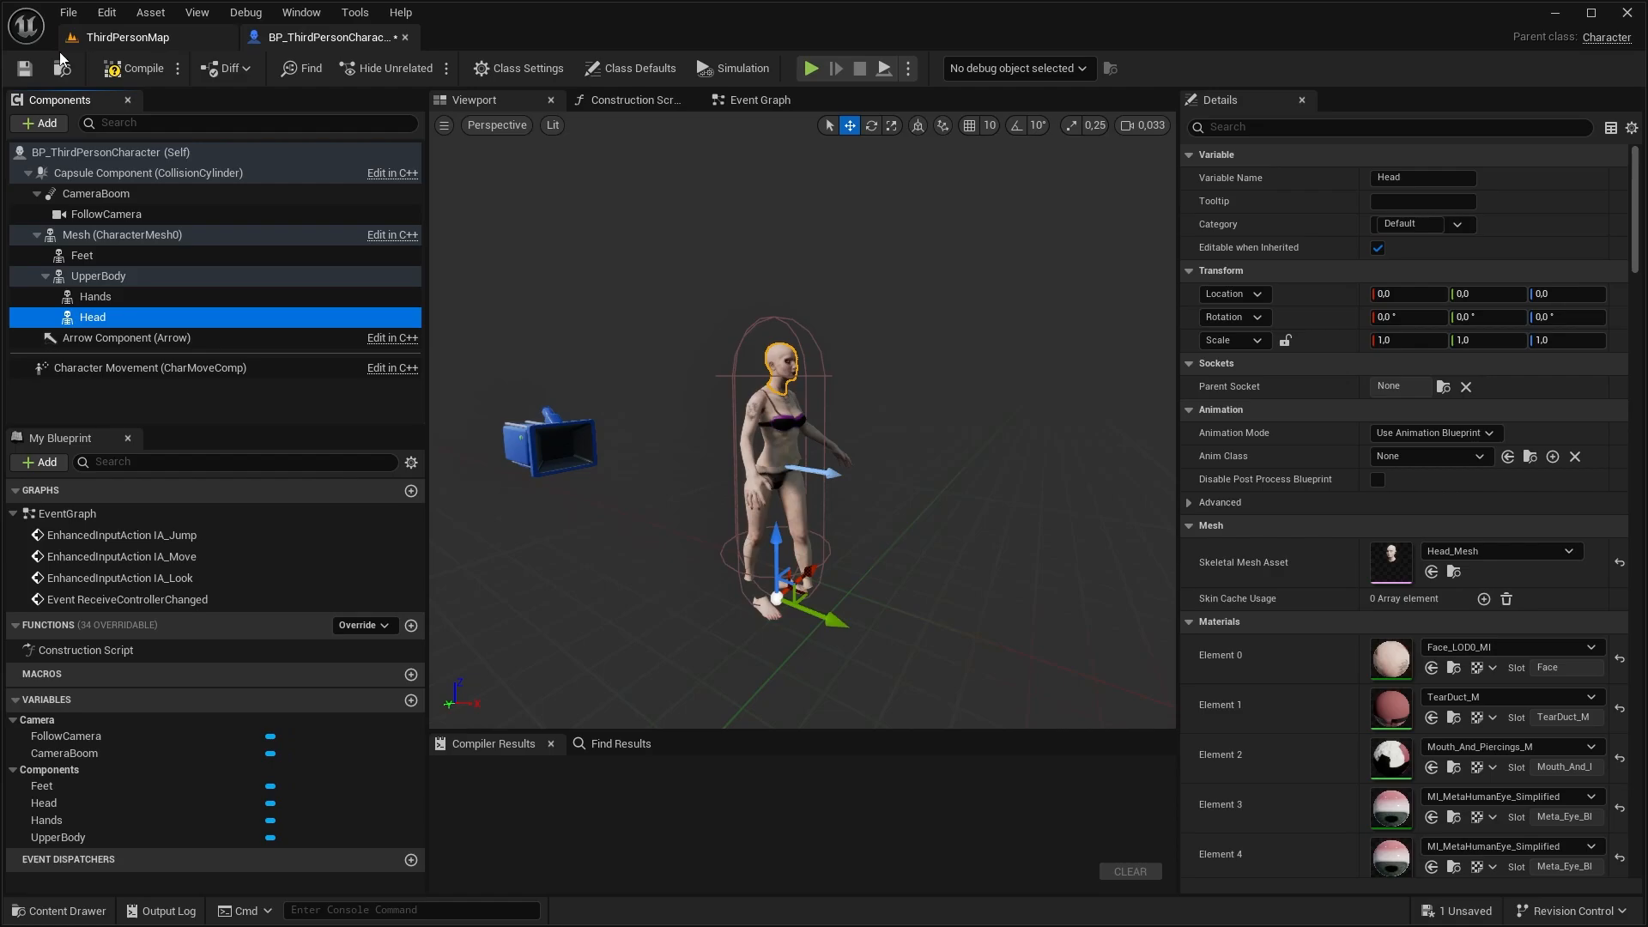
click(60, 130)
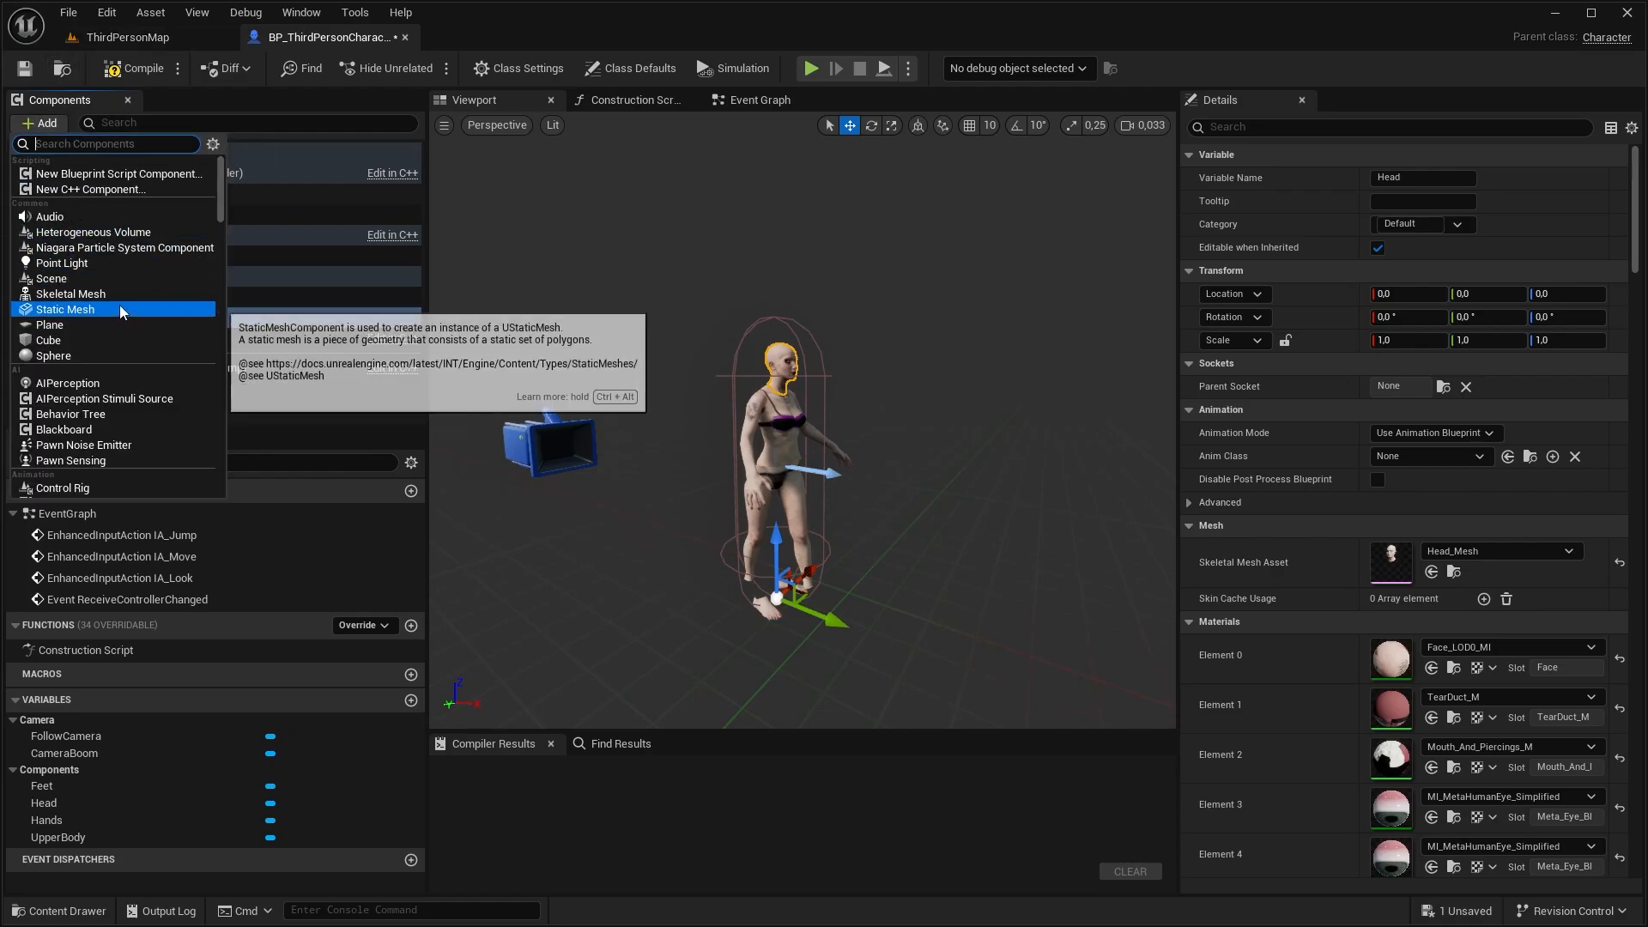
click(103, 289)
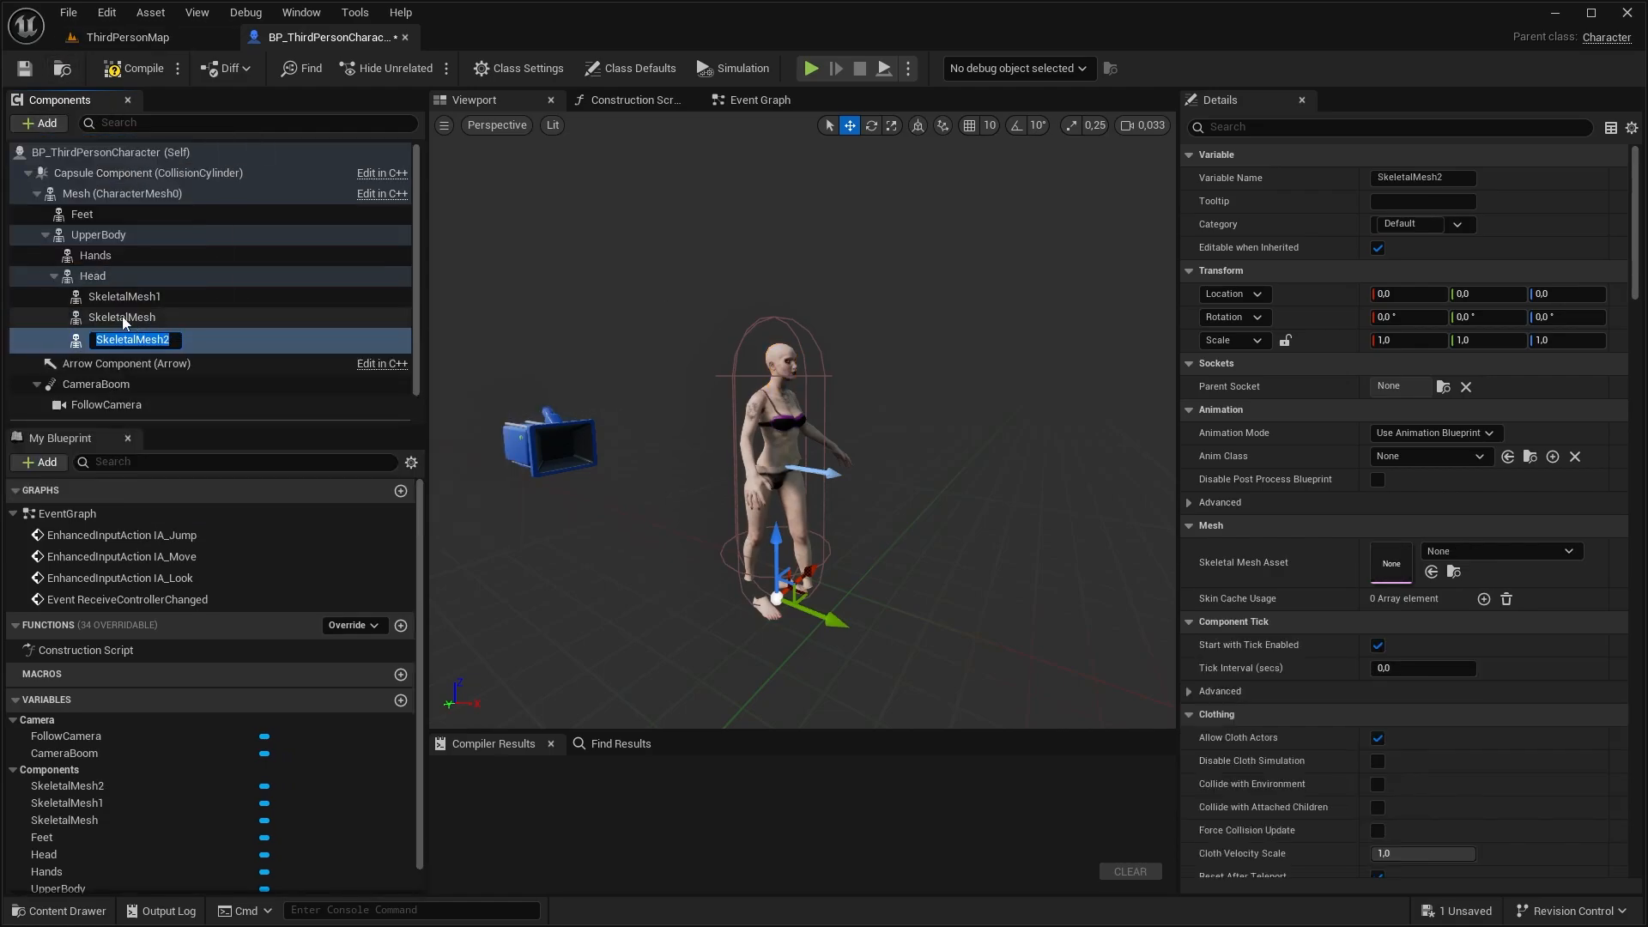
click(101, 277)
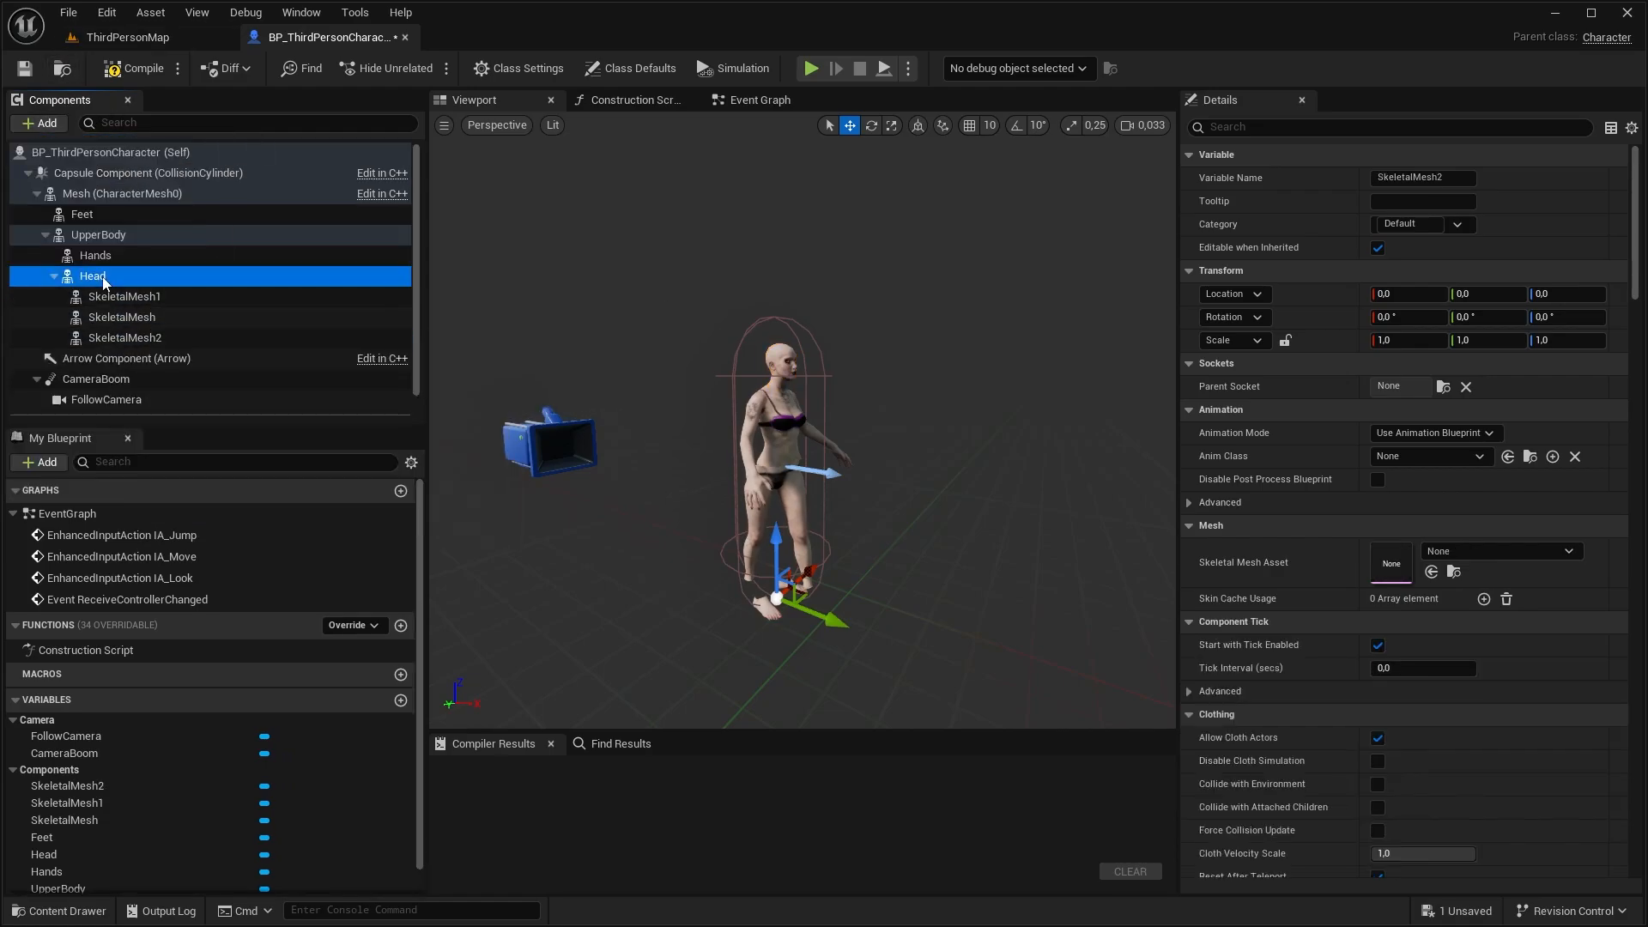
Name the Head's children Face_Accessories, Eyebrows and Eyelashes, and assign them the FacePiercings, Eyebrow_Meshes and EyeLashe_Meshes assets
click(172, 297)
click(1497, 555)
text(eye)
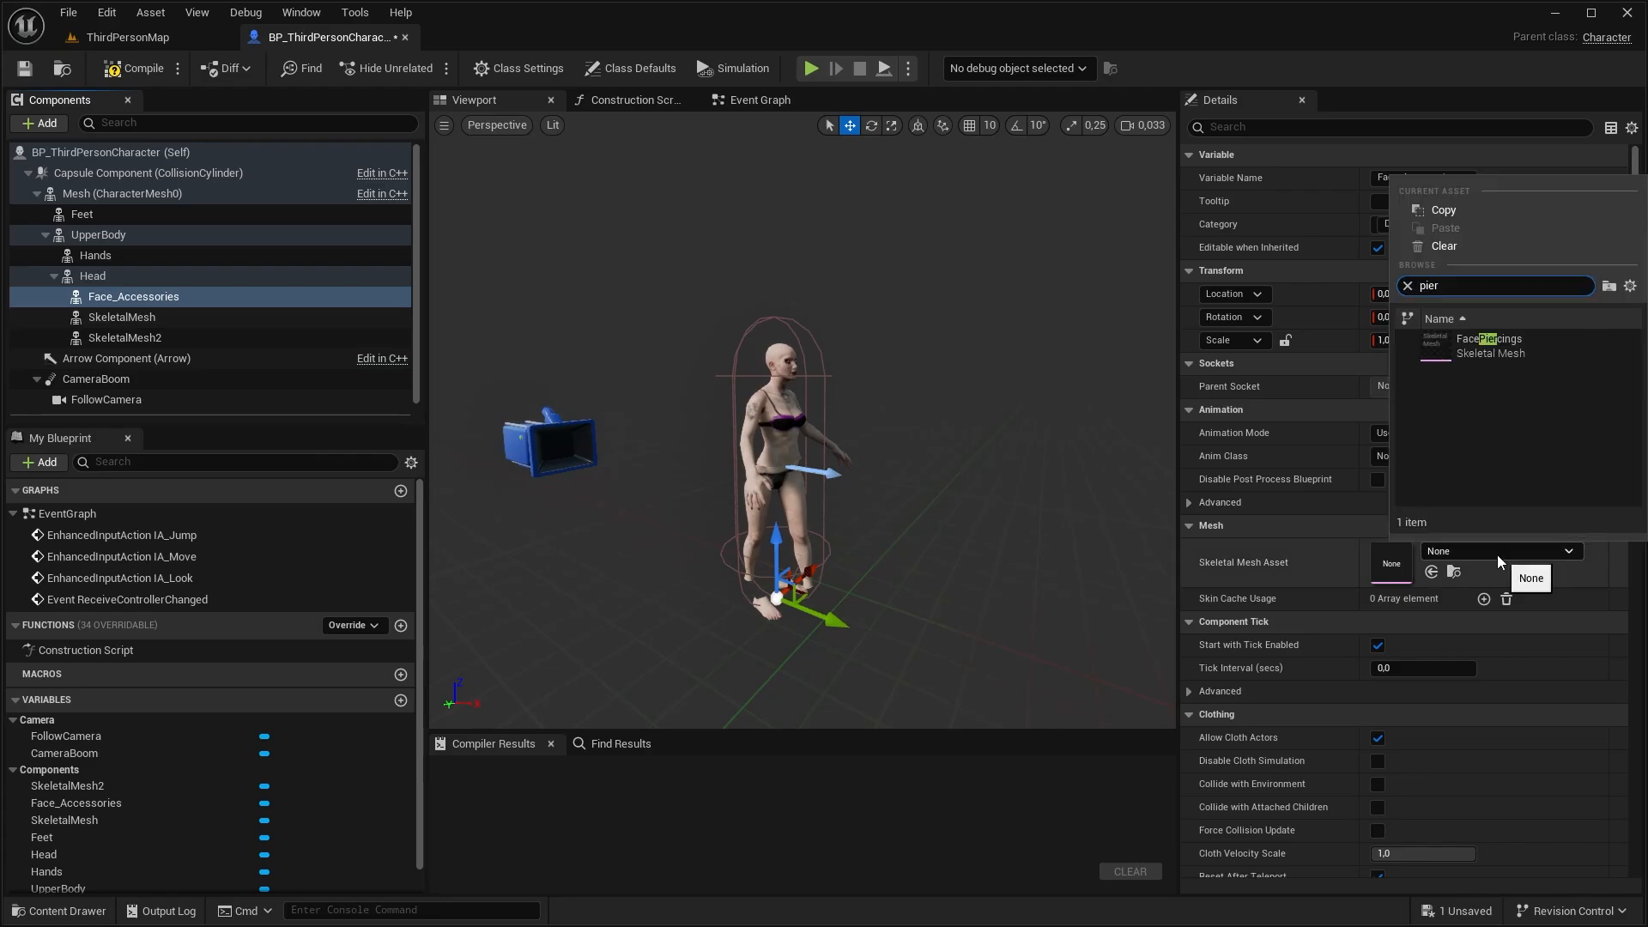
click(1542, 347)
click(122, 319)
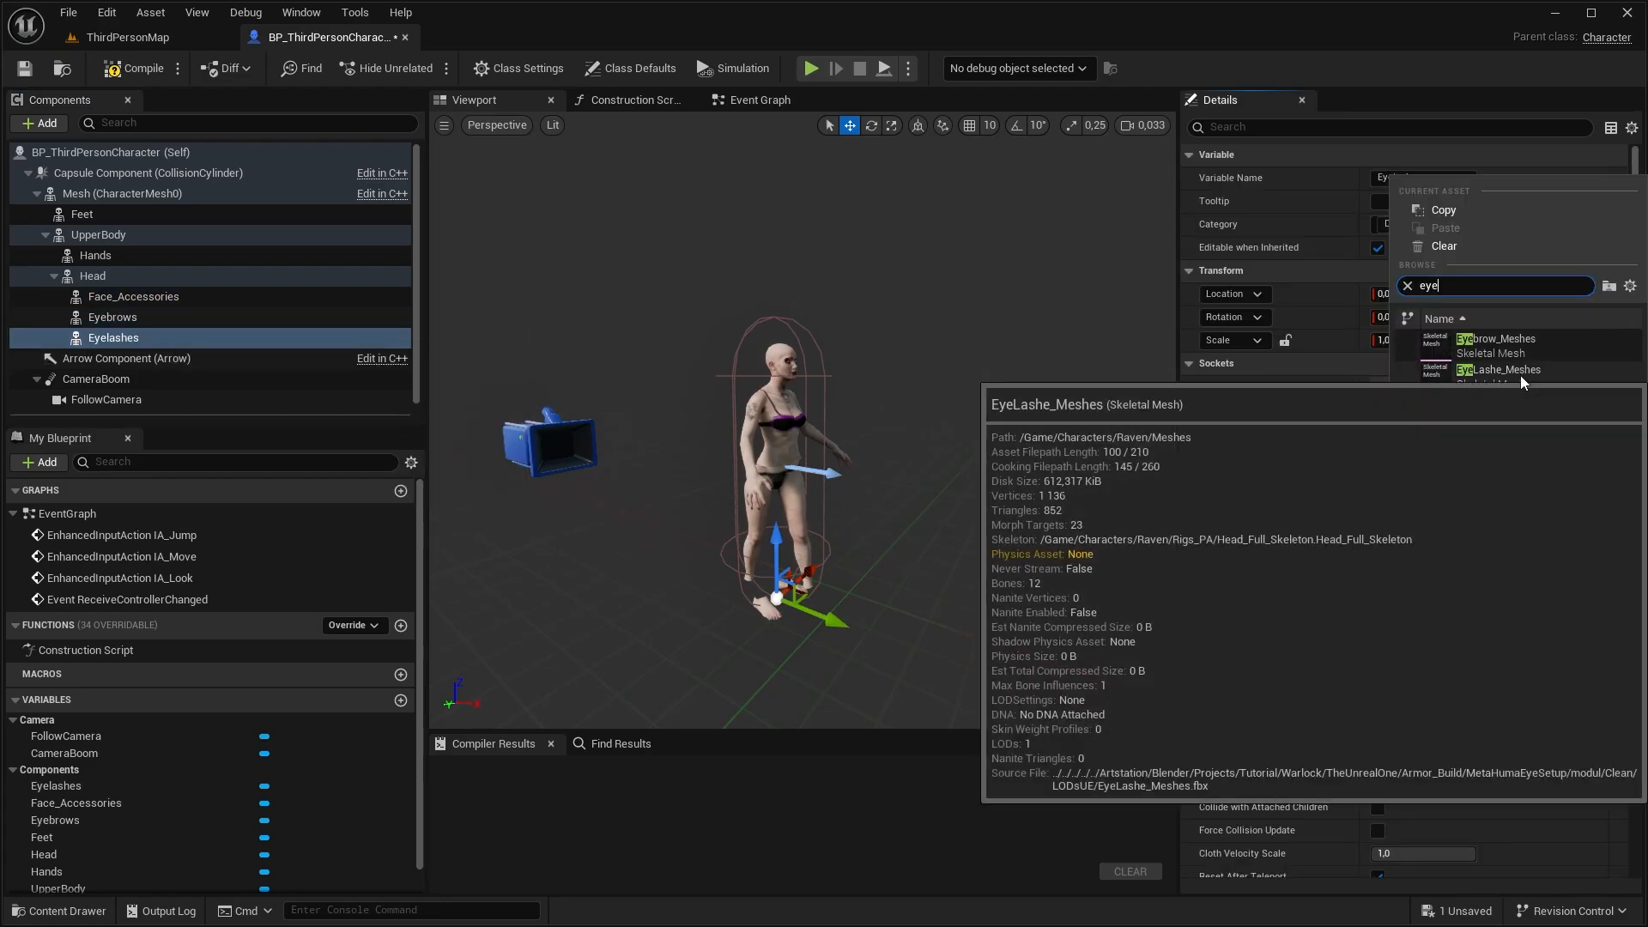
click(1521, 374)
Add a Set Leader Pose Component node to the Construction Script and disconnect the Eyelashes reference from its Target
click(625, 106)
scroll(720, 505, up, 2)
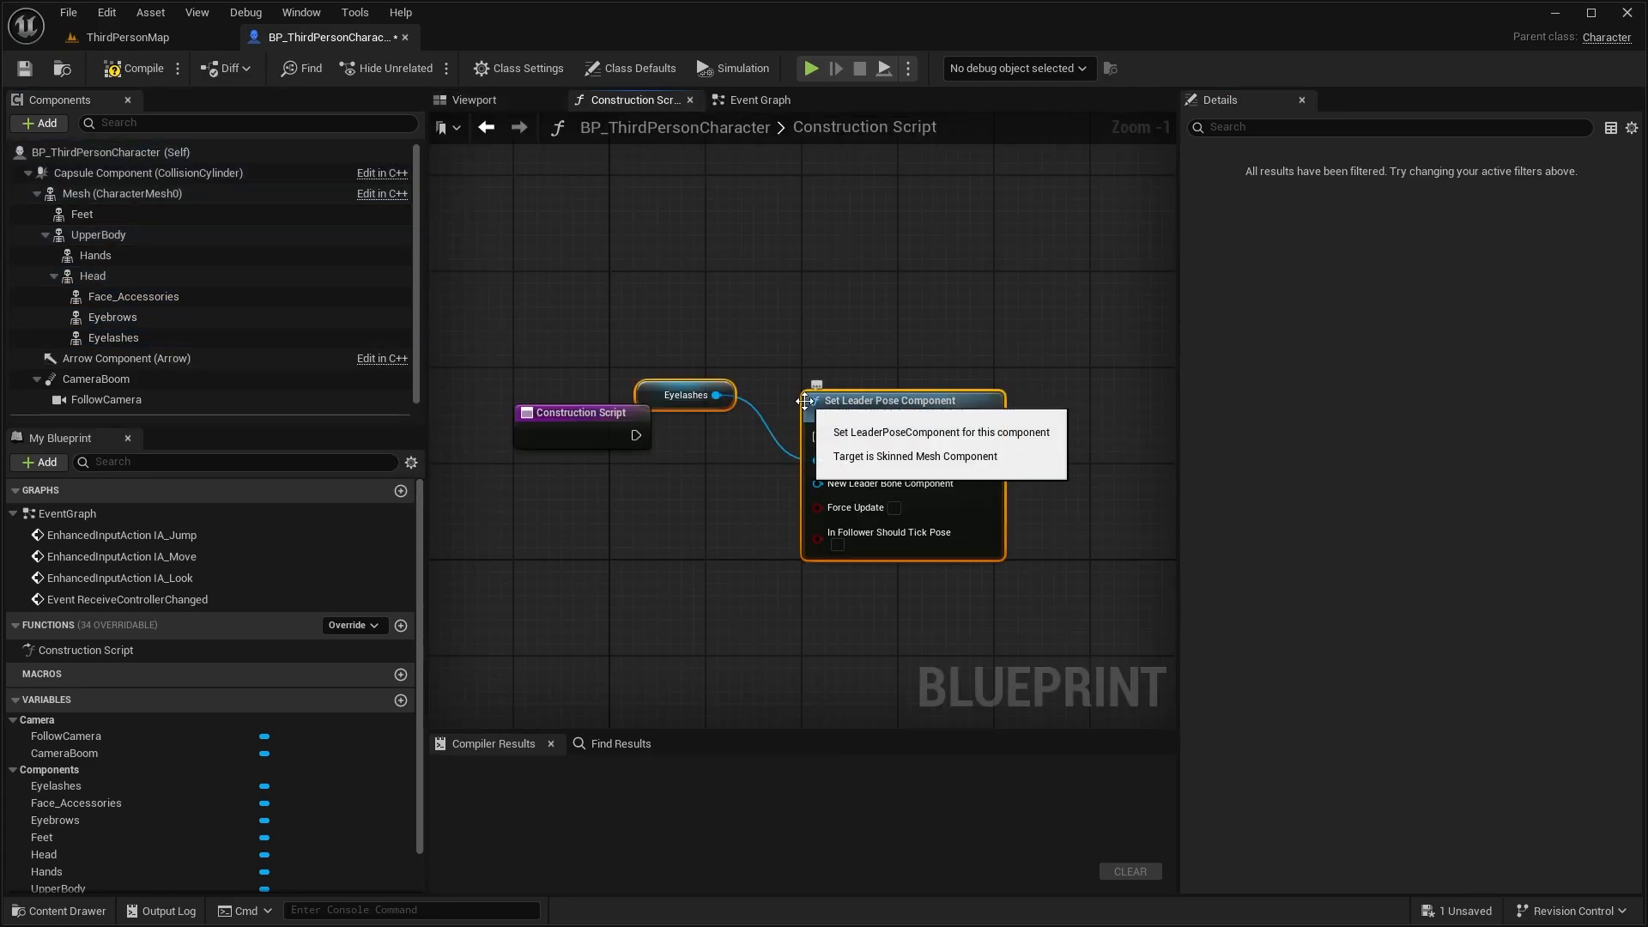
click(901, 397)
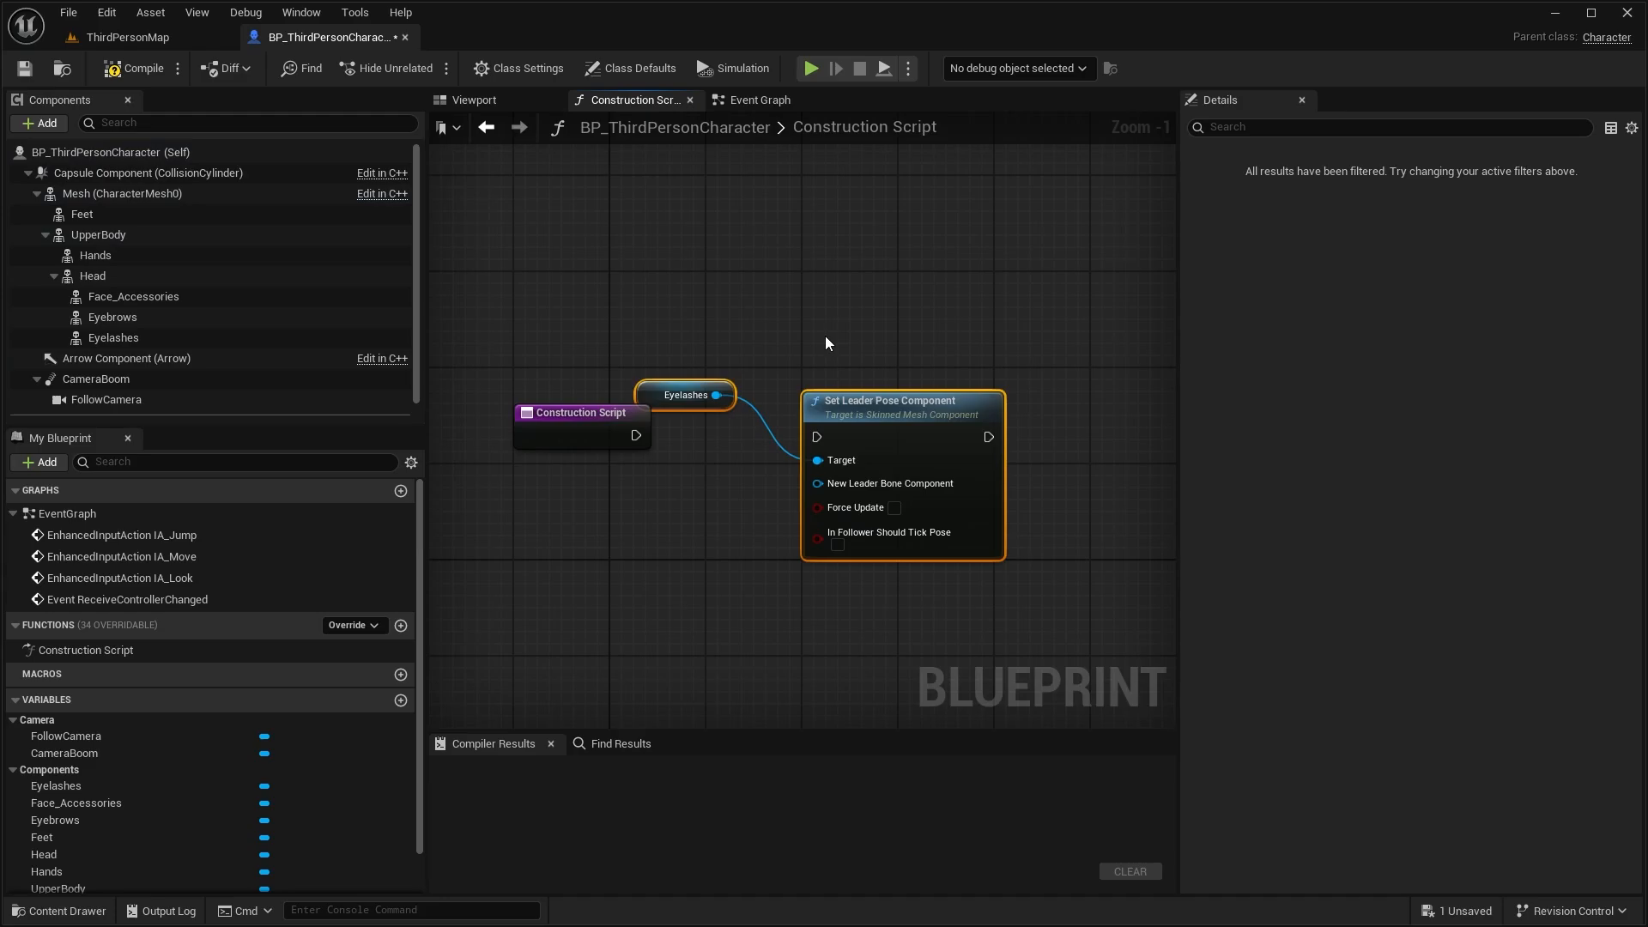
click(687, 395)
ctrl+drag(817, 461, 711, 483)
click(640, 349)
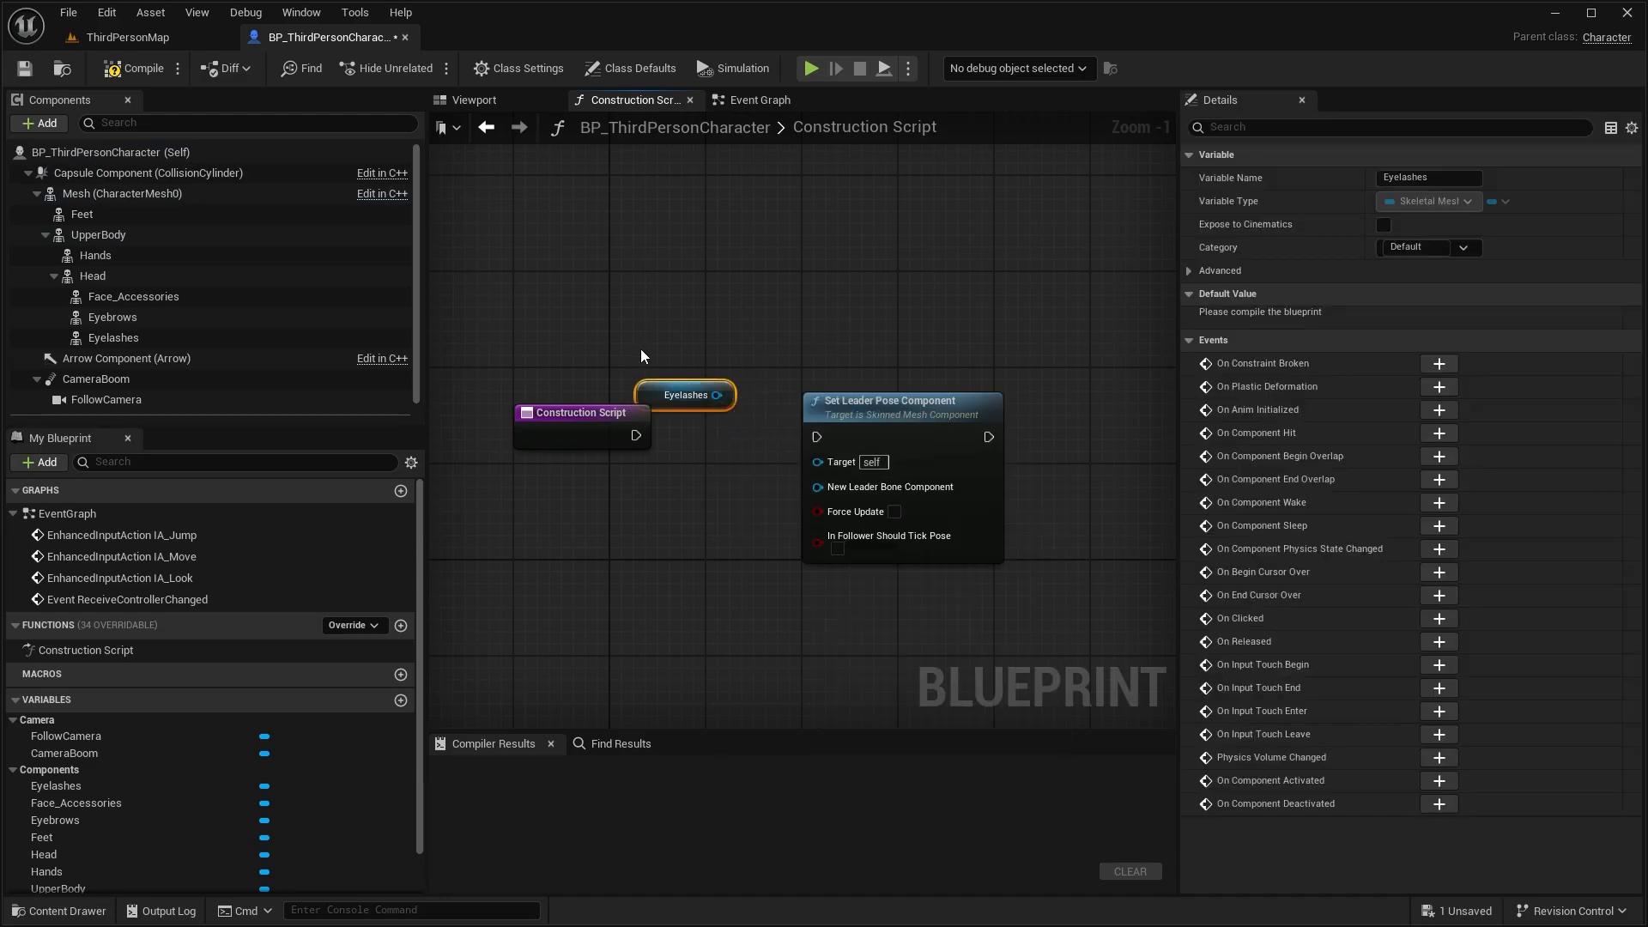
Connect Mesh to the node's New Leader Bone Component and Upper Body, Hands and Feet to its Target
drag(122, 194, 683, 362)
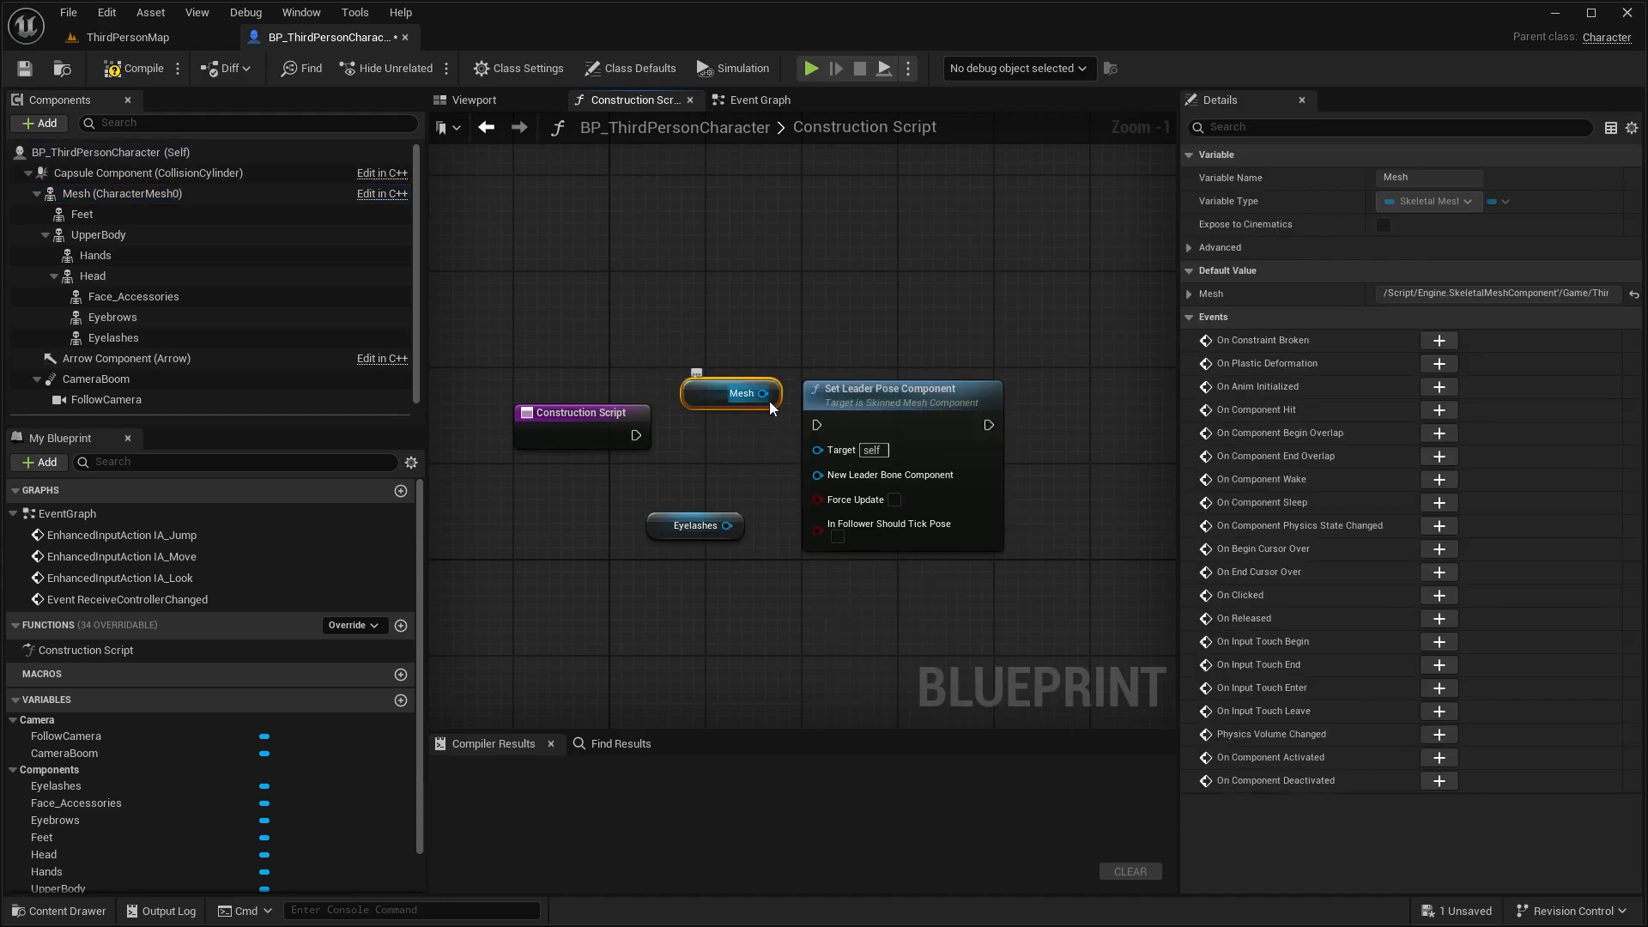
drag(769, 400, 824, 487)
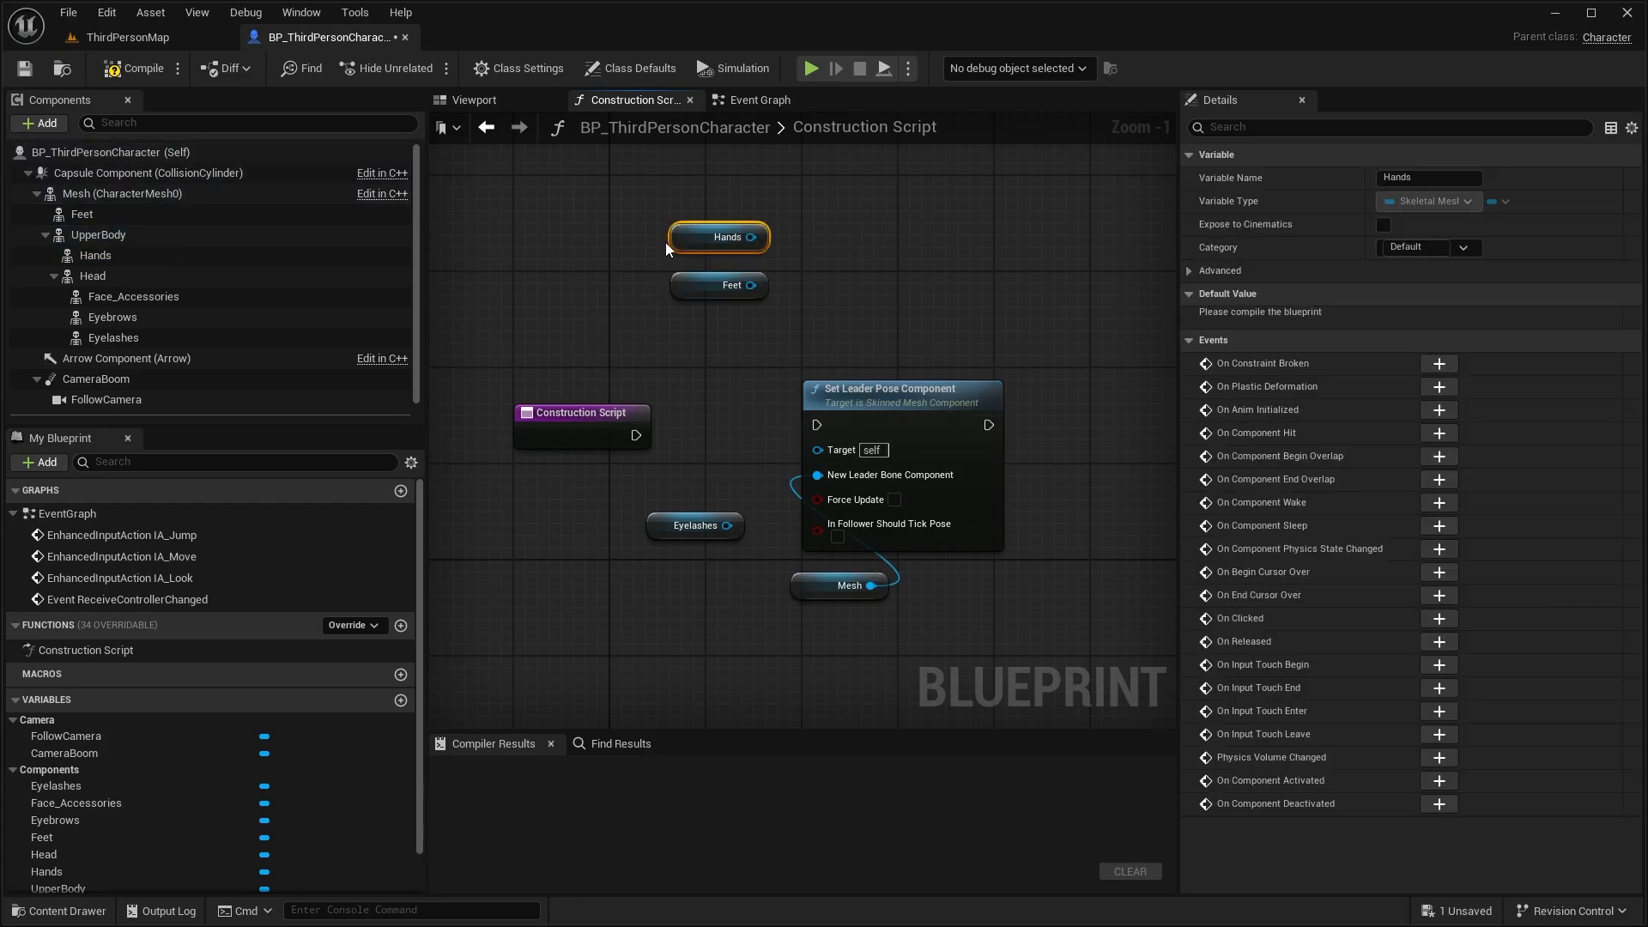
drag(98, 235, 751, 237)
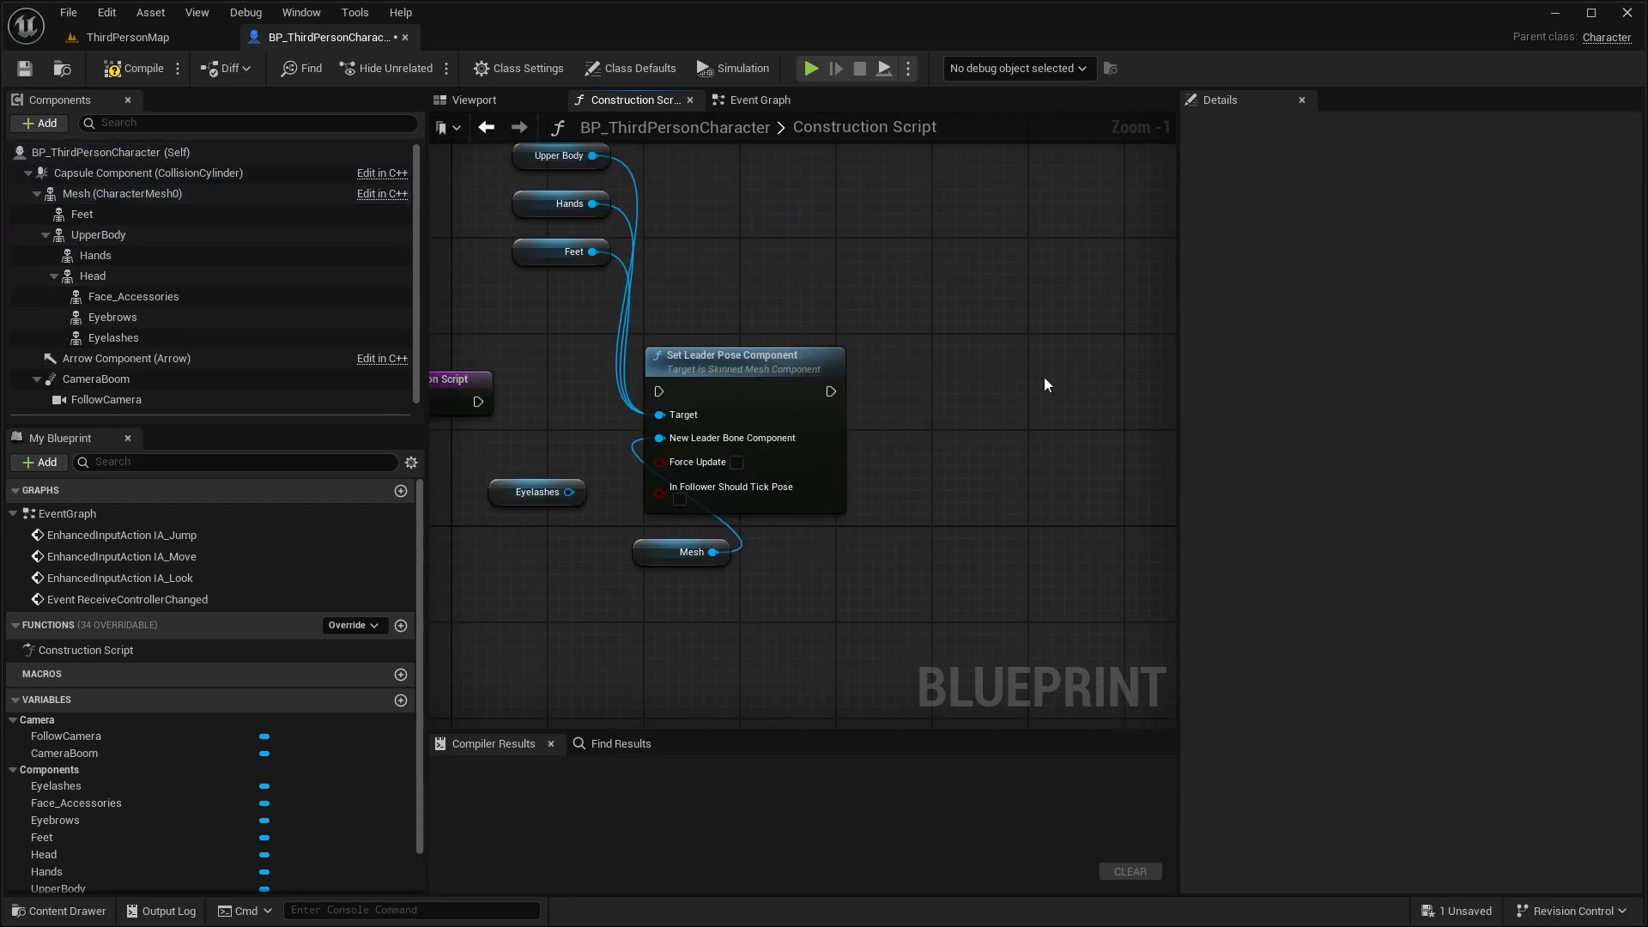
Duplicate the Set Leader Pose Component node beside the first and connect Head as the copy's New Leader Bone Component
key(ctrl+c)
key(ctrl+v)
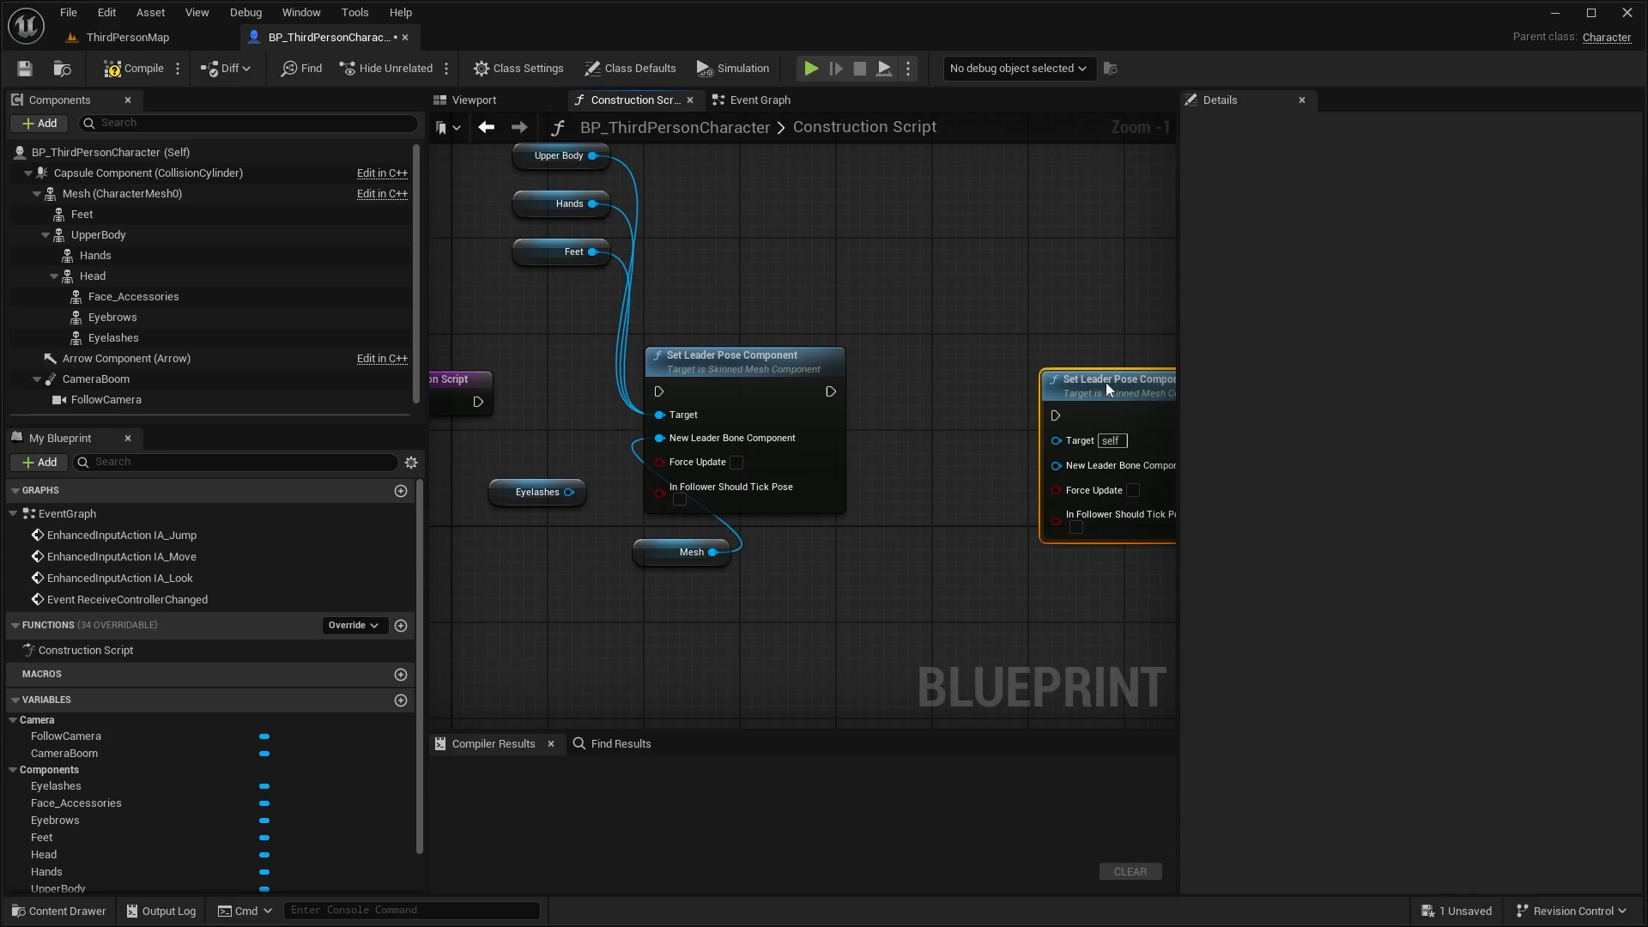
drag(1106, 383, 1030, 364)
drag(93, 275, 968, 455)
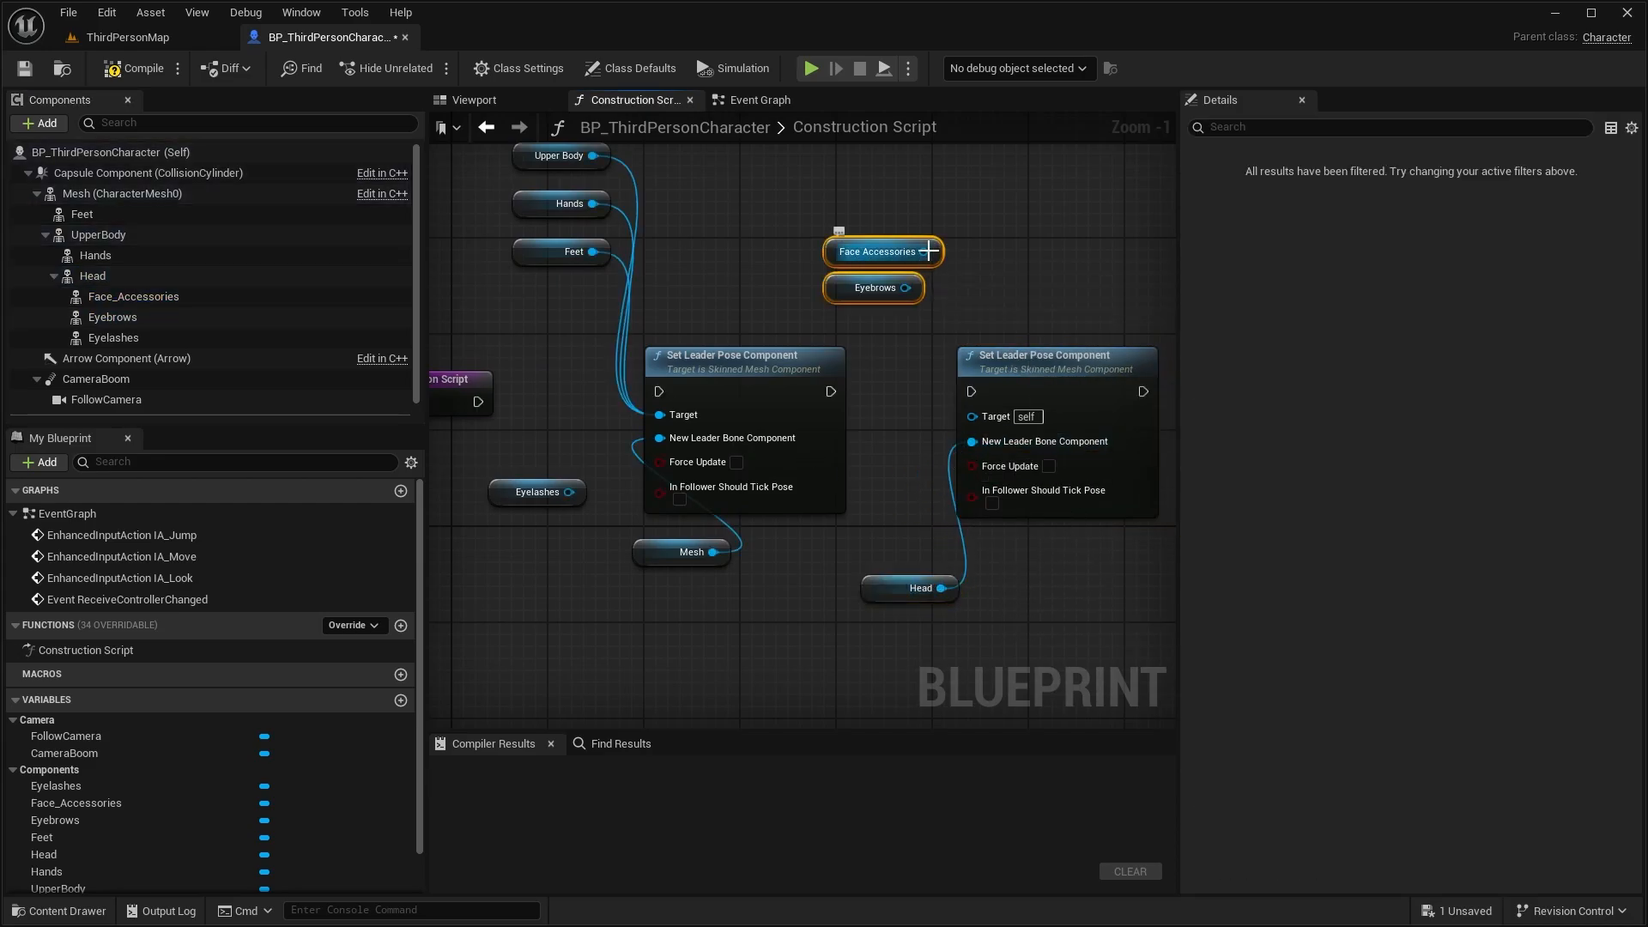
Connect Face Accessories, Eyebrows and Eyelashes to the Target of the second Set Leader Pose Component node
drag(929, 252, 971, 414)
drag(905, 287, 971, 414)
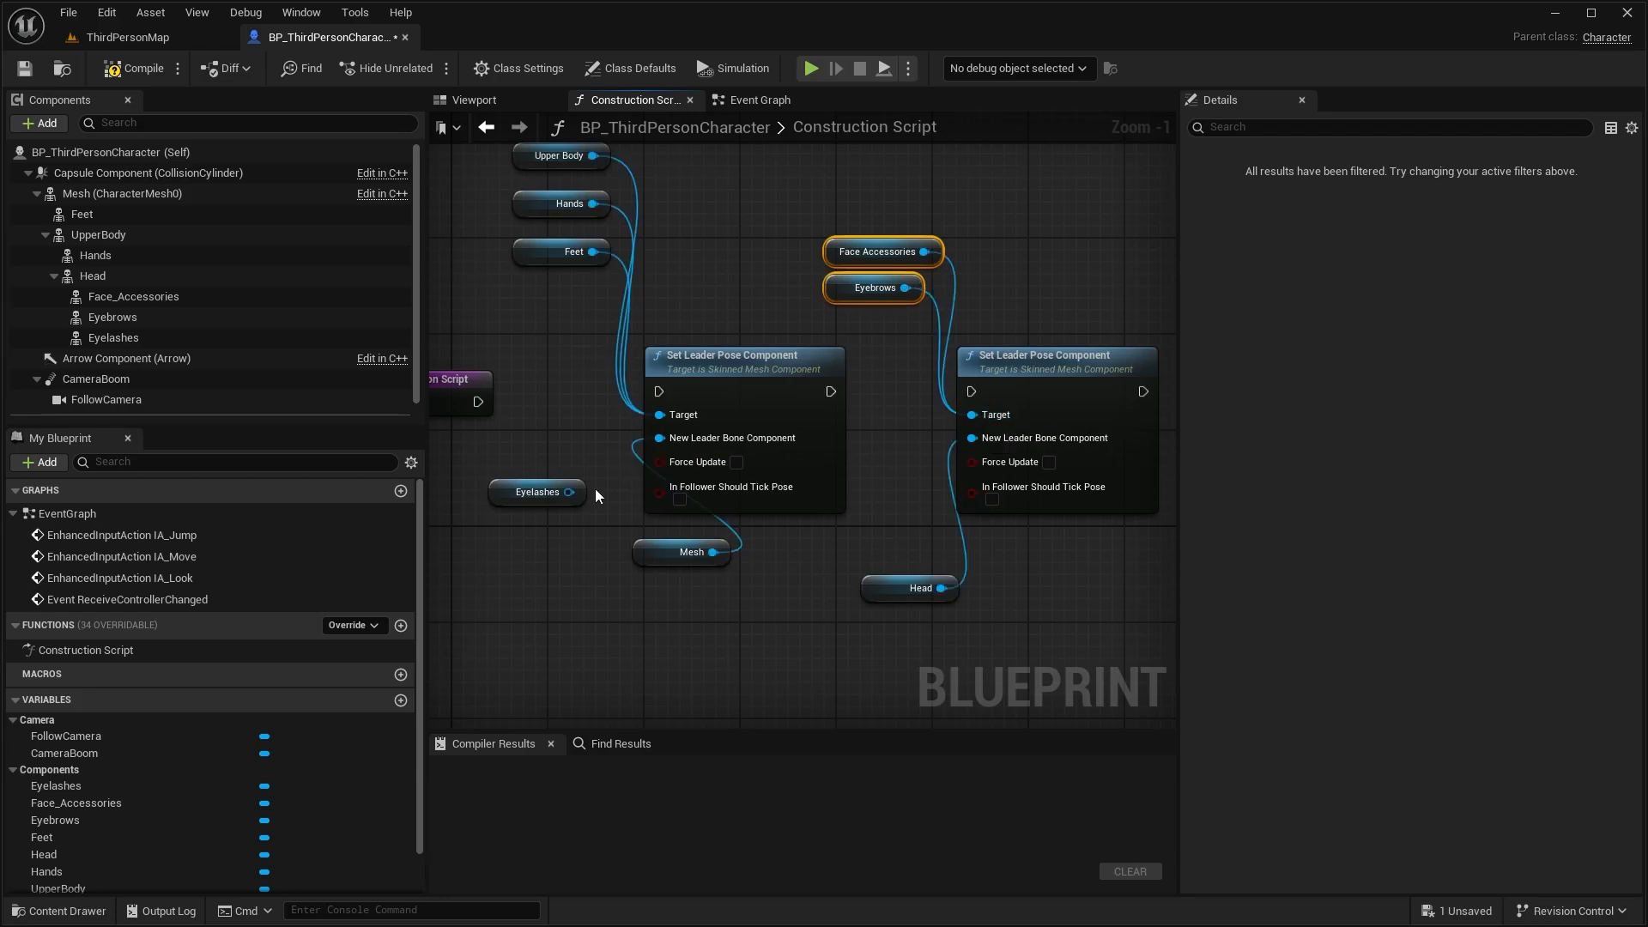
drag(506, 493, 971, 414)
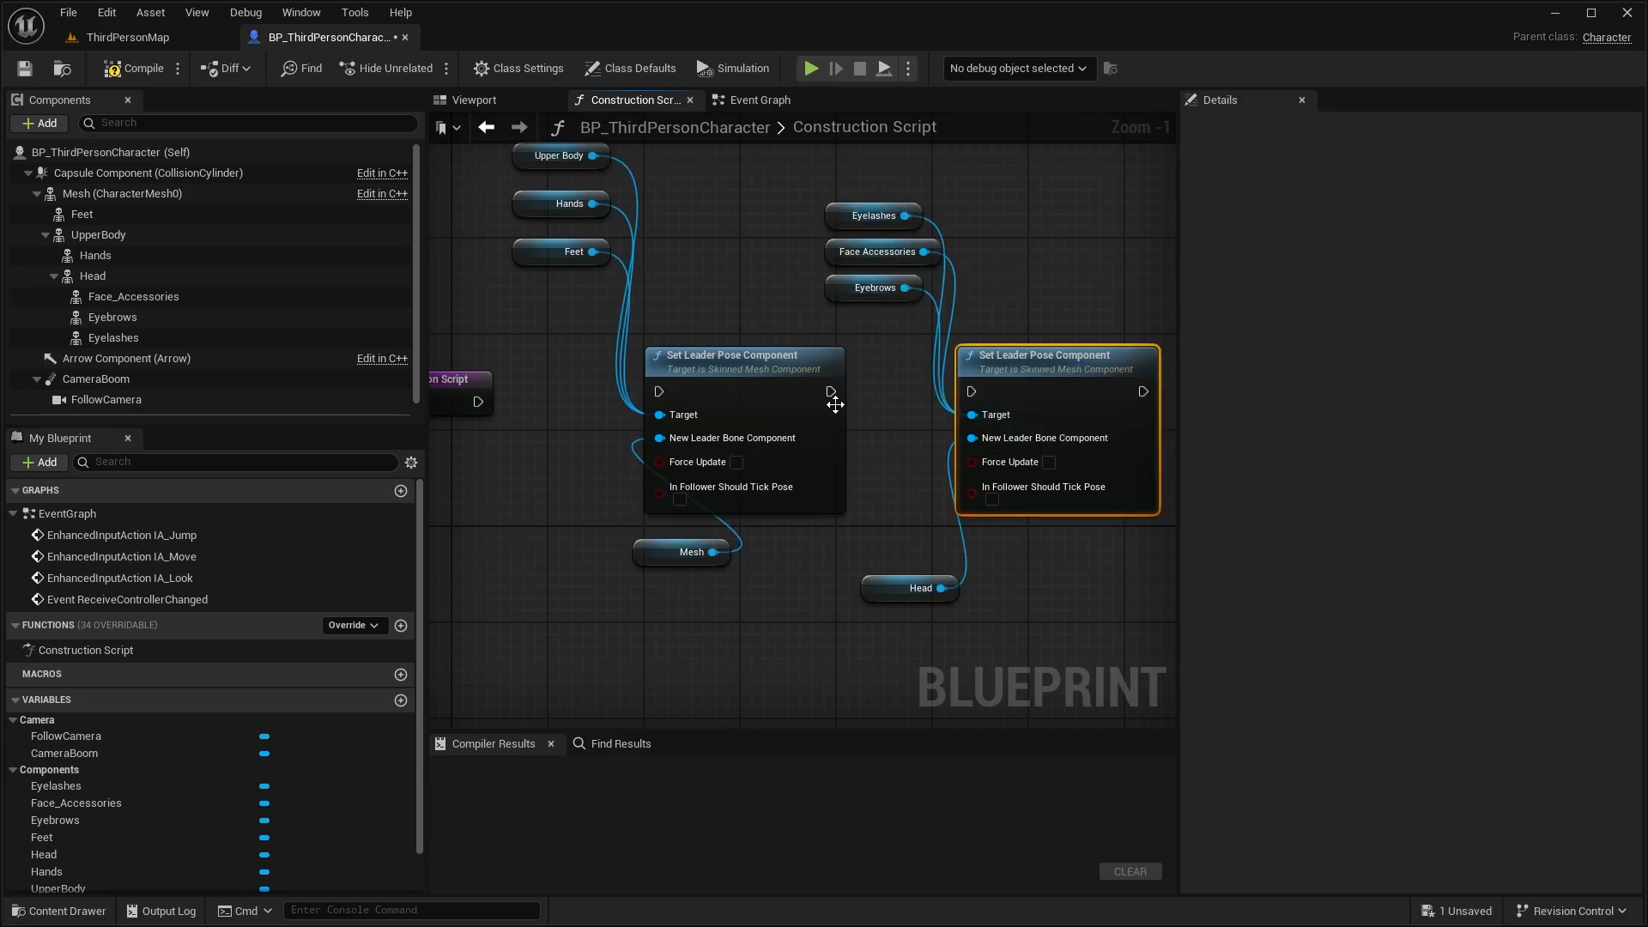
Chain the Construction Script's execution through both Set Leader Pose Component nodes and compile the blueprint
drag(830, 392, 971, 392)
drag(479, 401, 658, 392)
click(134, 67)
click(474, 99)
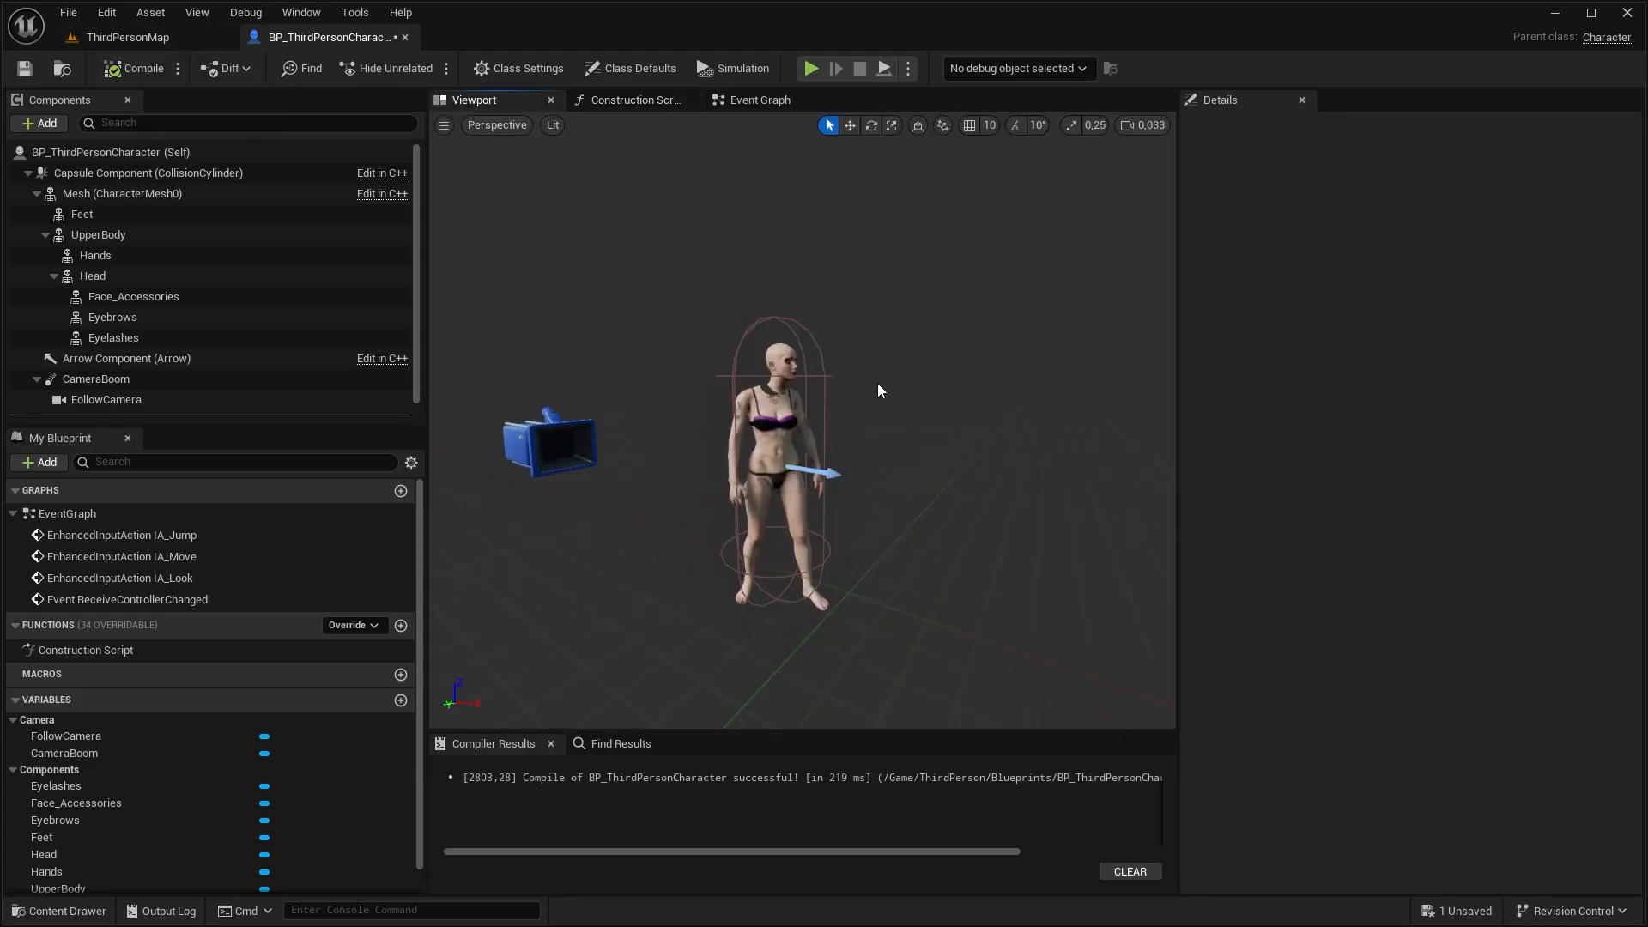
right_drag(900, 419, 749, 446)
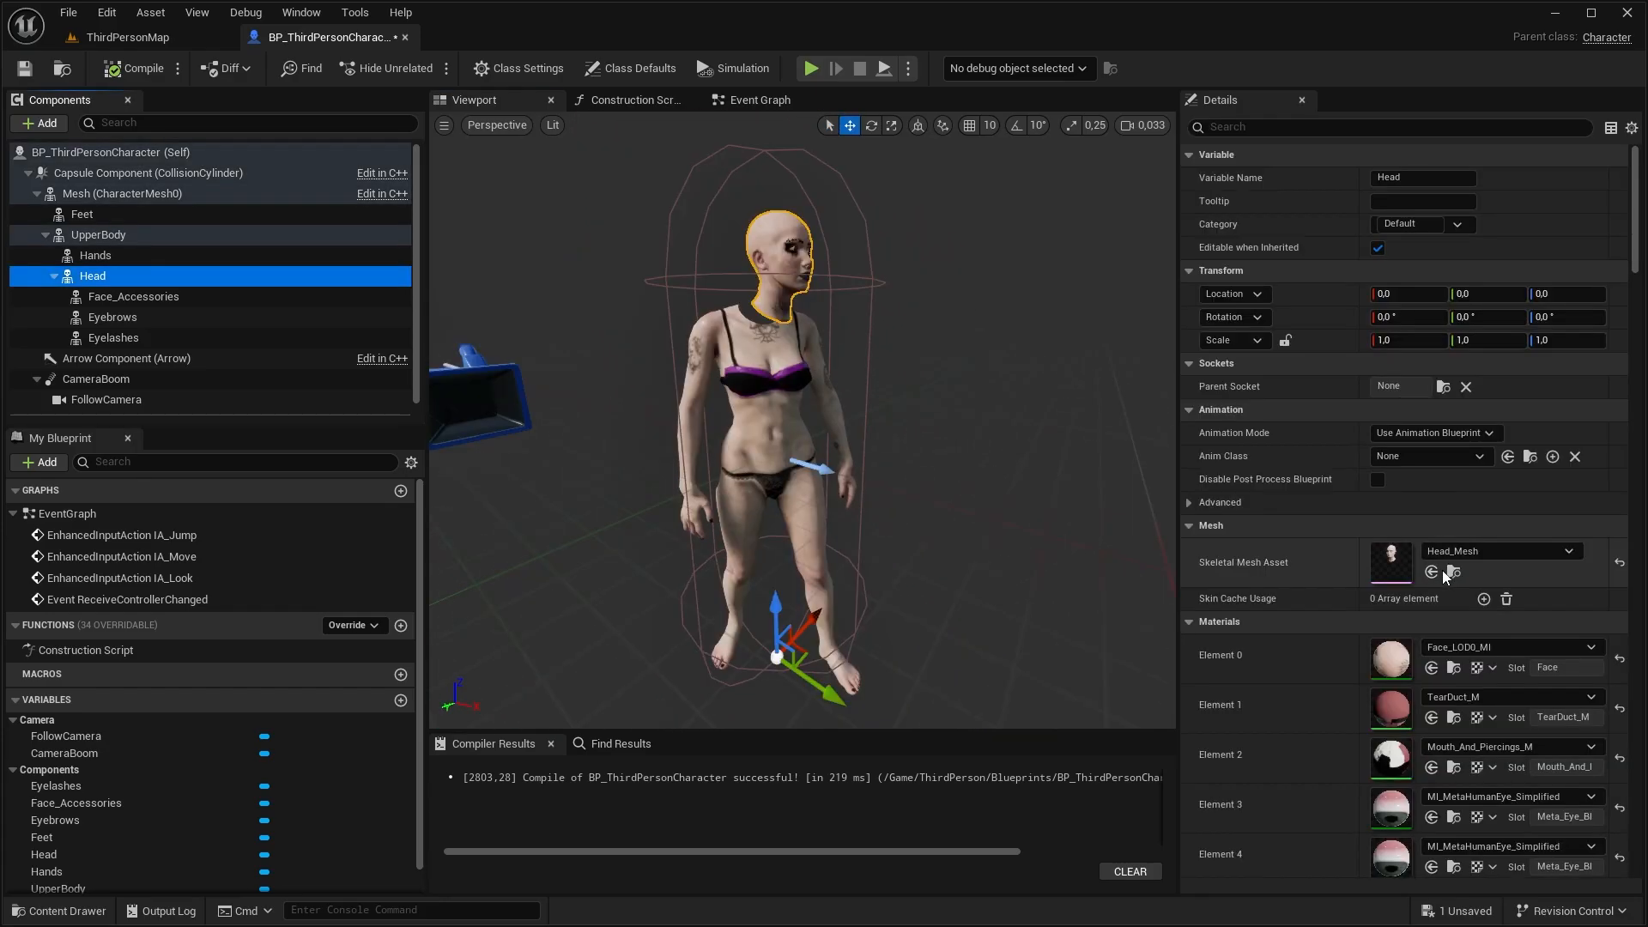
Create the ABP_Head animation blueprint for Head_Mesh in the Rigs_PA folder and add a Copy Pose From Mesh node to its AnimGraph
click(1449, 572)
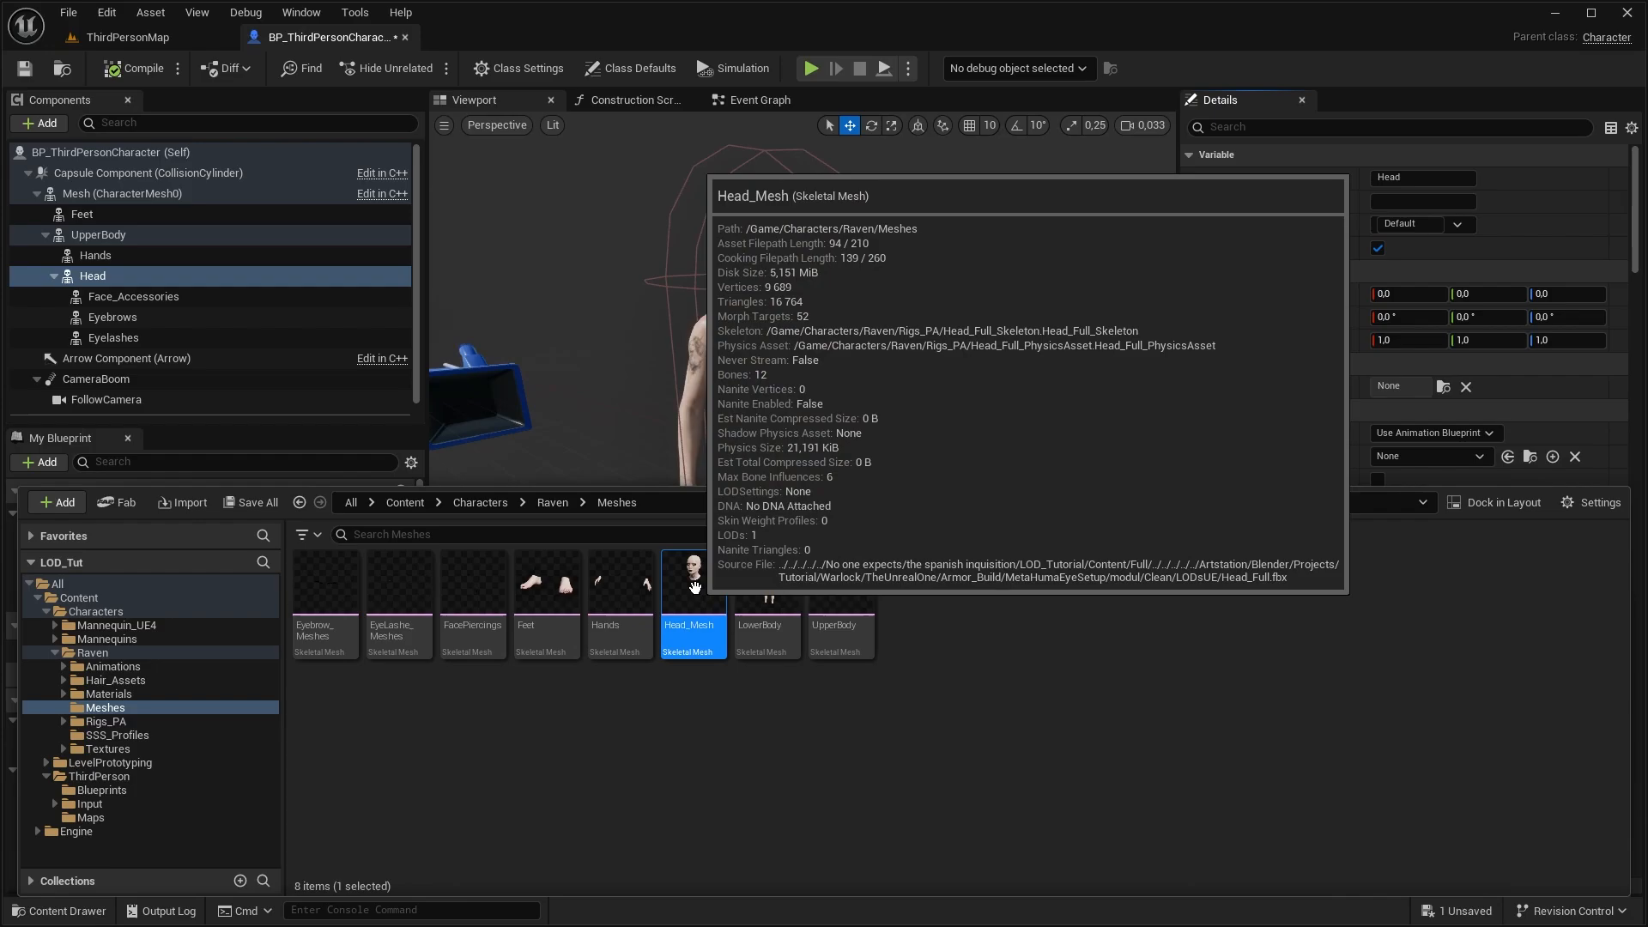
right_click(687, 601)
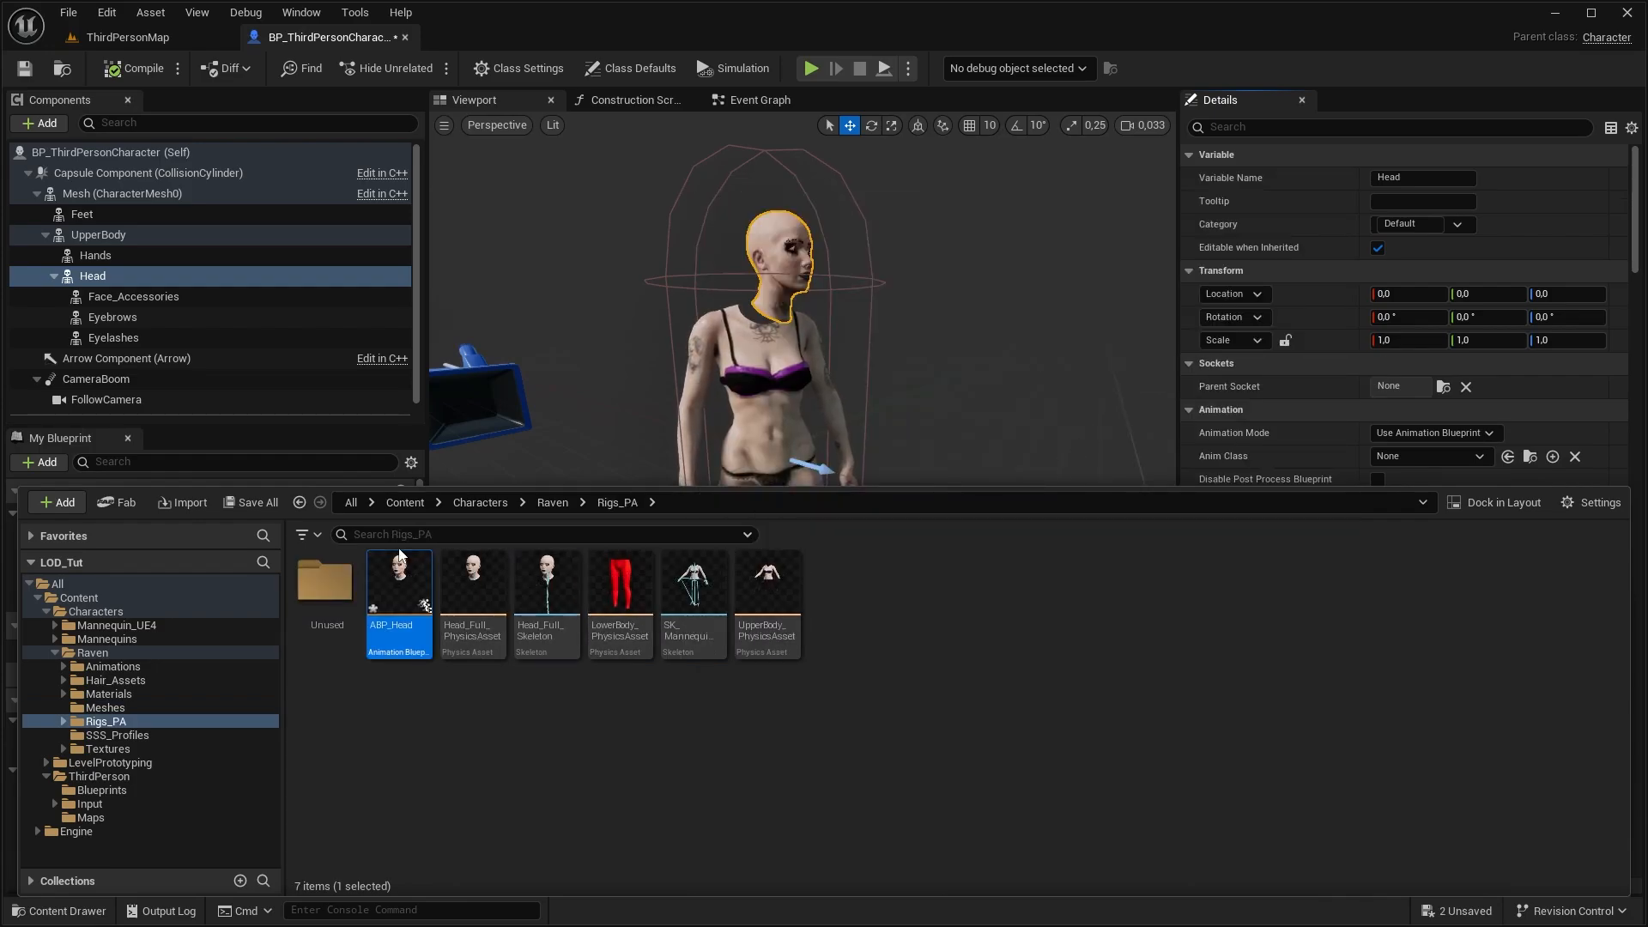
text(c)
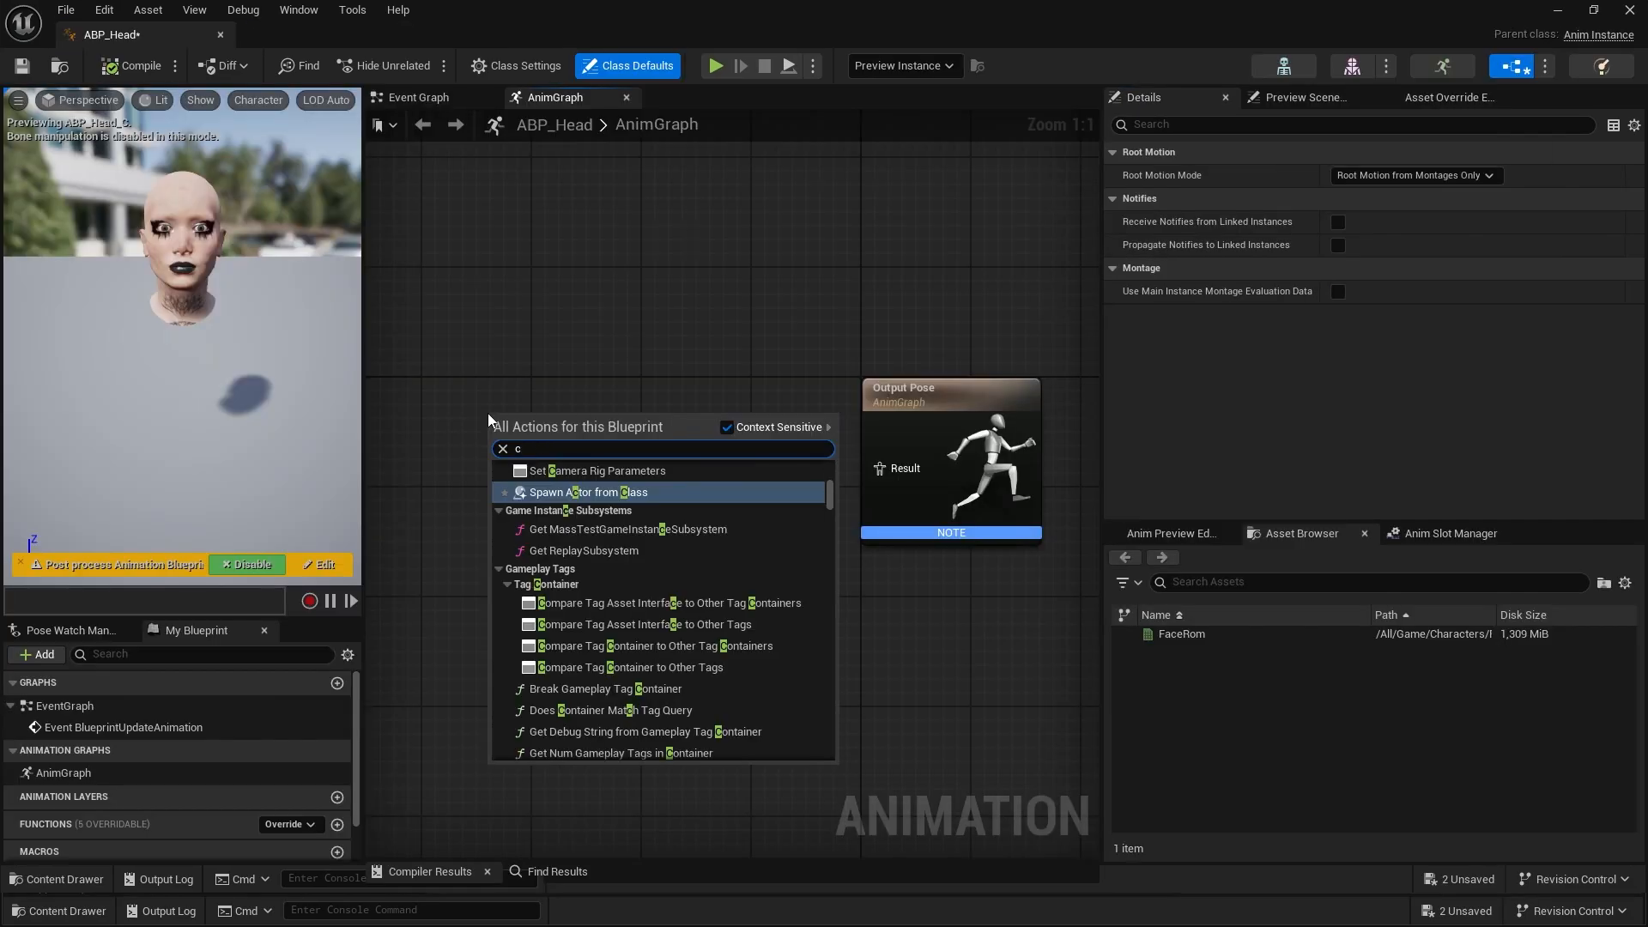
text(opy pose)
key(Return)
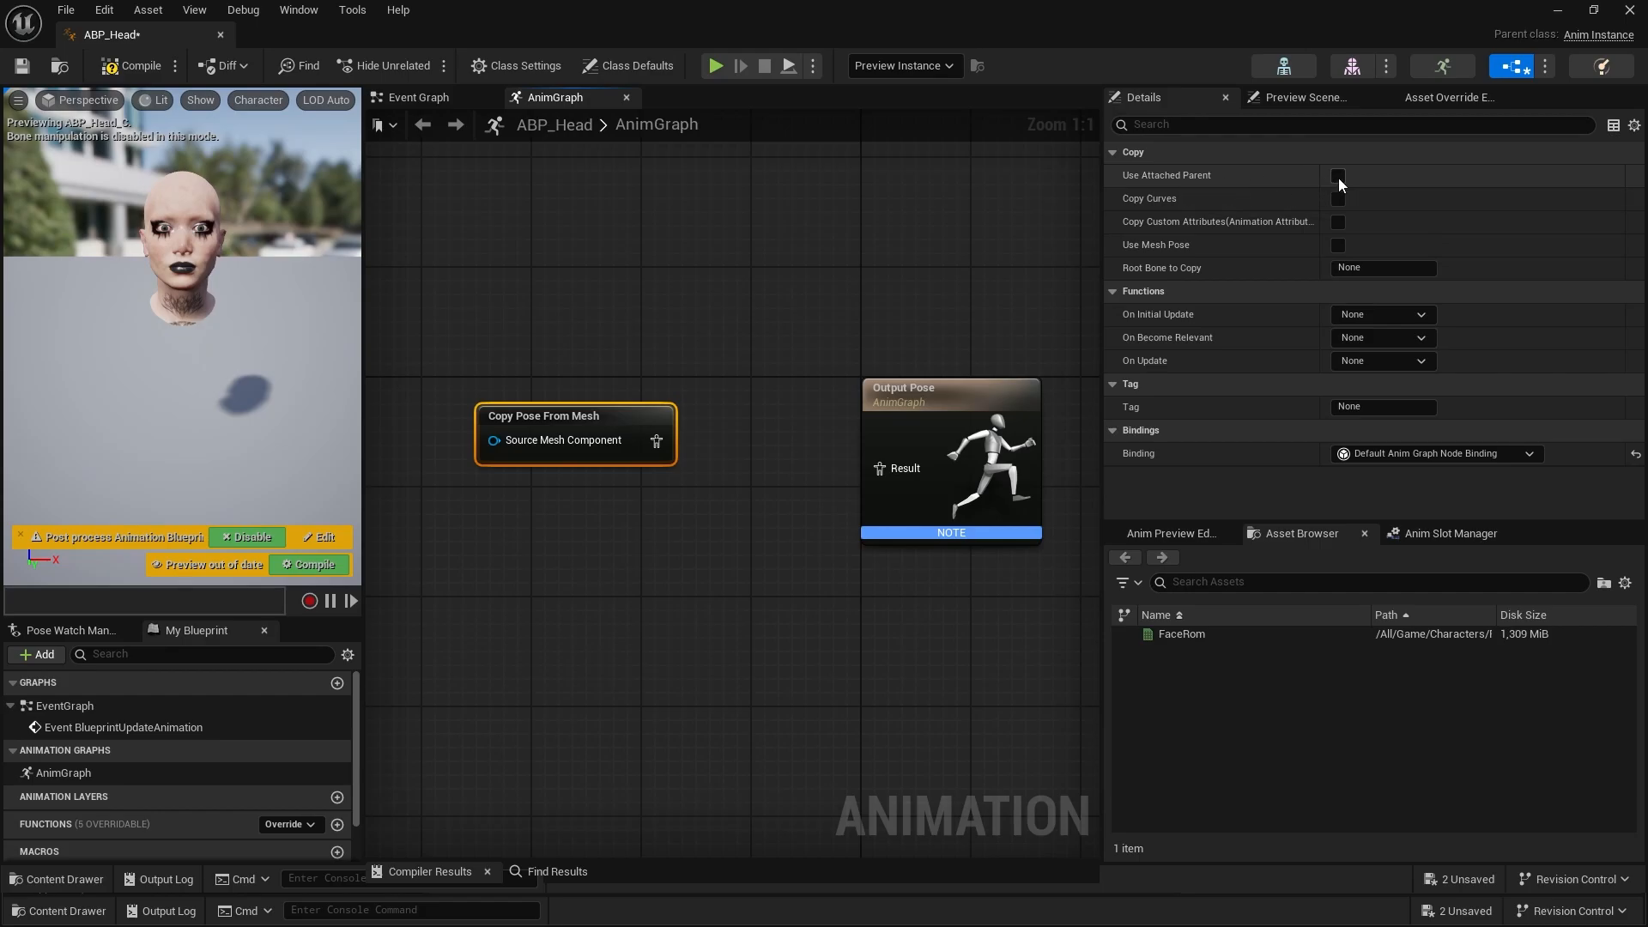
Enable Use Attached Parent, Copy Curves and Copy Custom Attributes on Copy Pose From Mesh, connect it to Output Pose, and compile ABP_Head
click(1338, 176)
click(1337, 224)
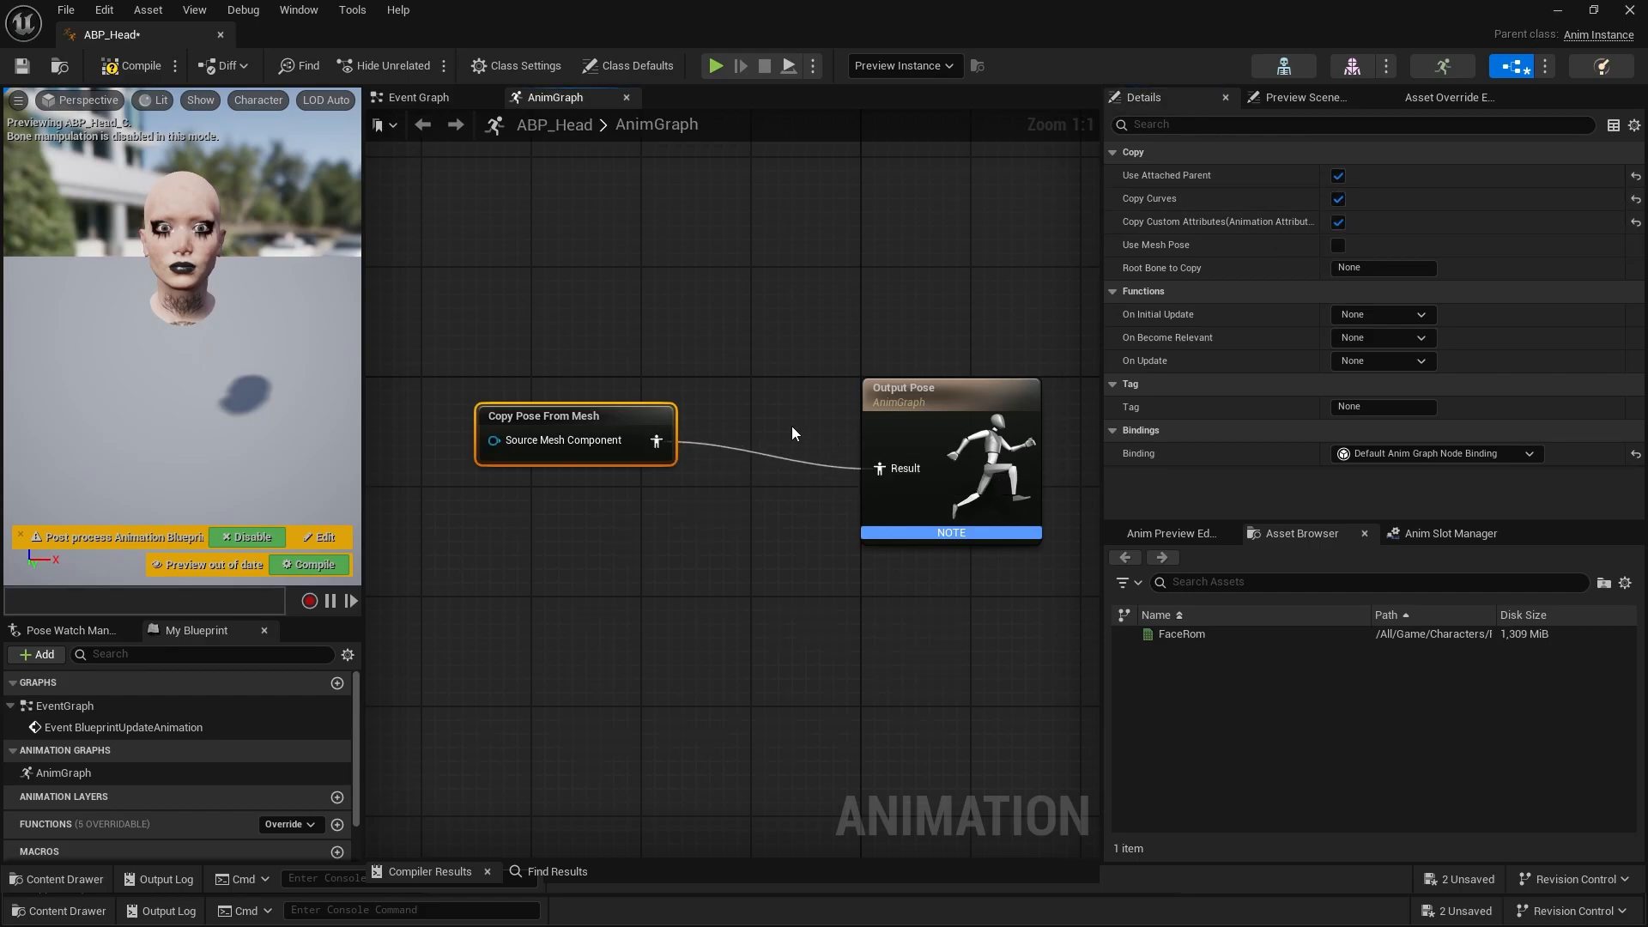
drag(639, 414, 681, 438)
click(130, 66)
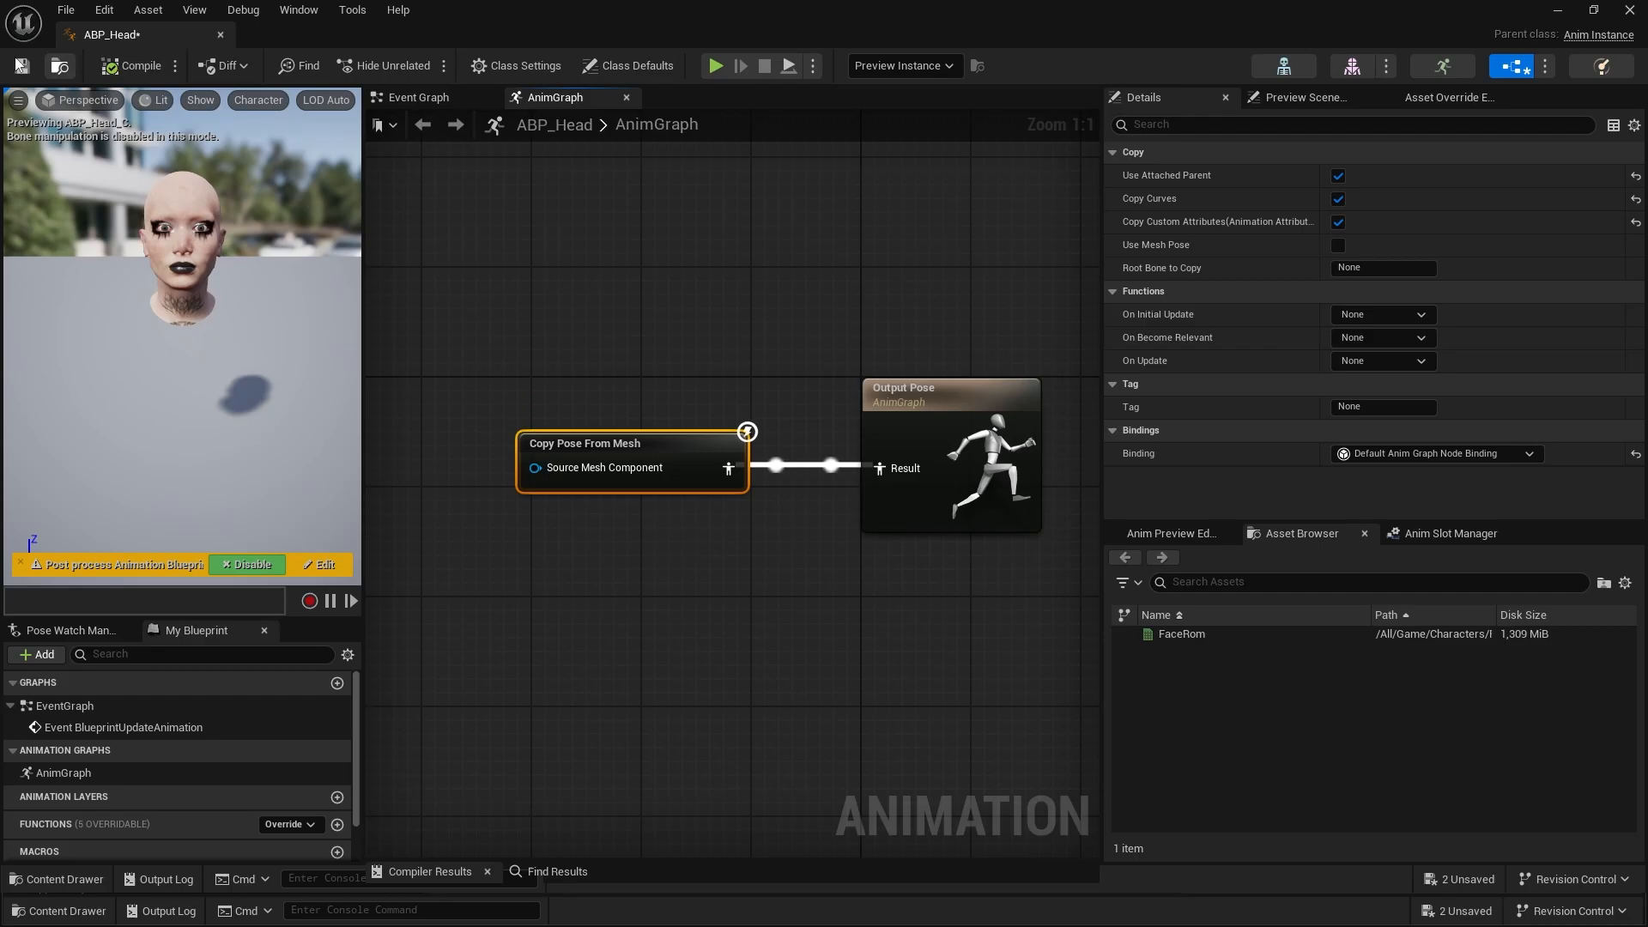
click(221, 34)
Set the Head component's Anim Class to ABP_Head in the third-person character blueprint and compile it
click(1465, 456)
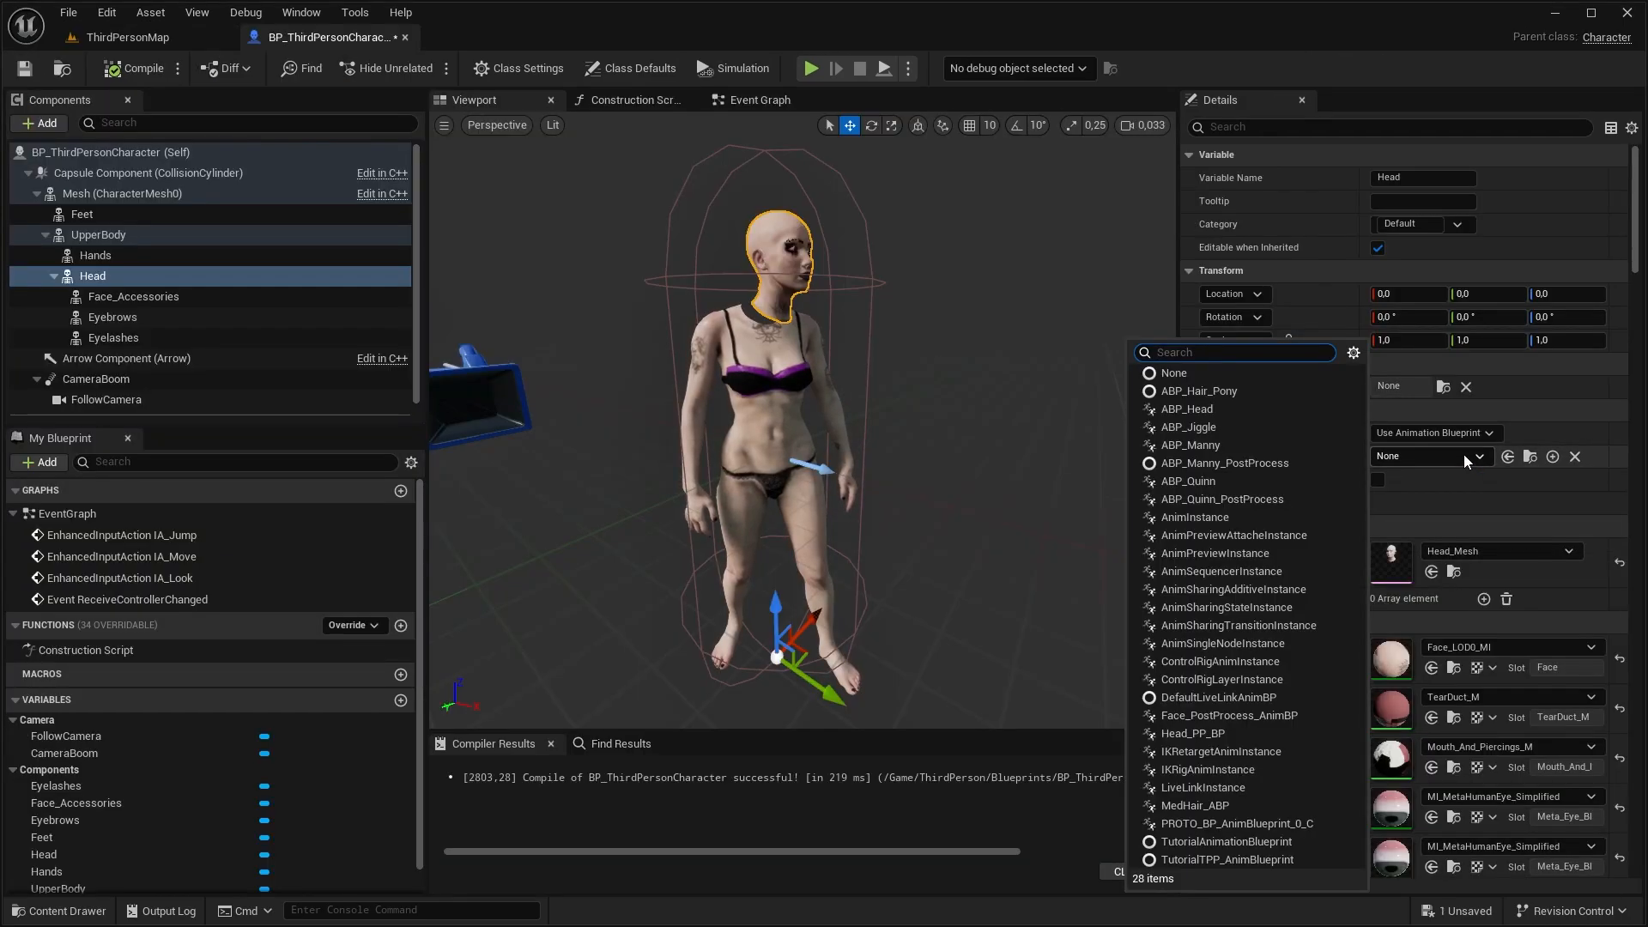
text(head)
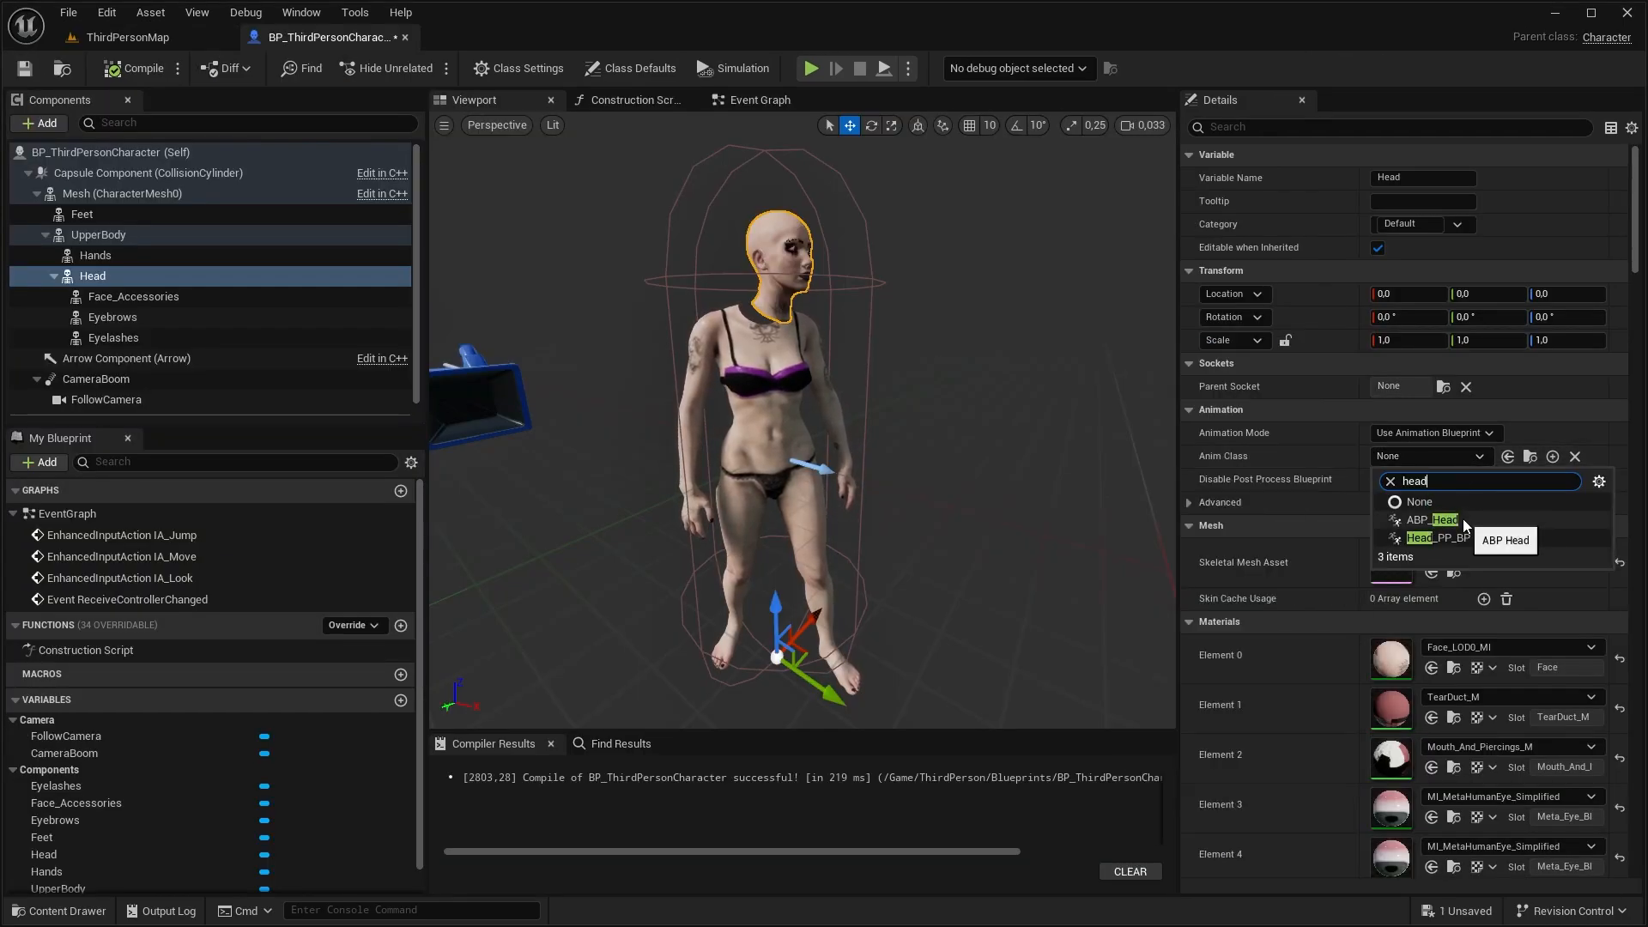
click(1463, 519)
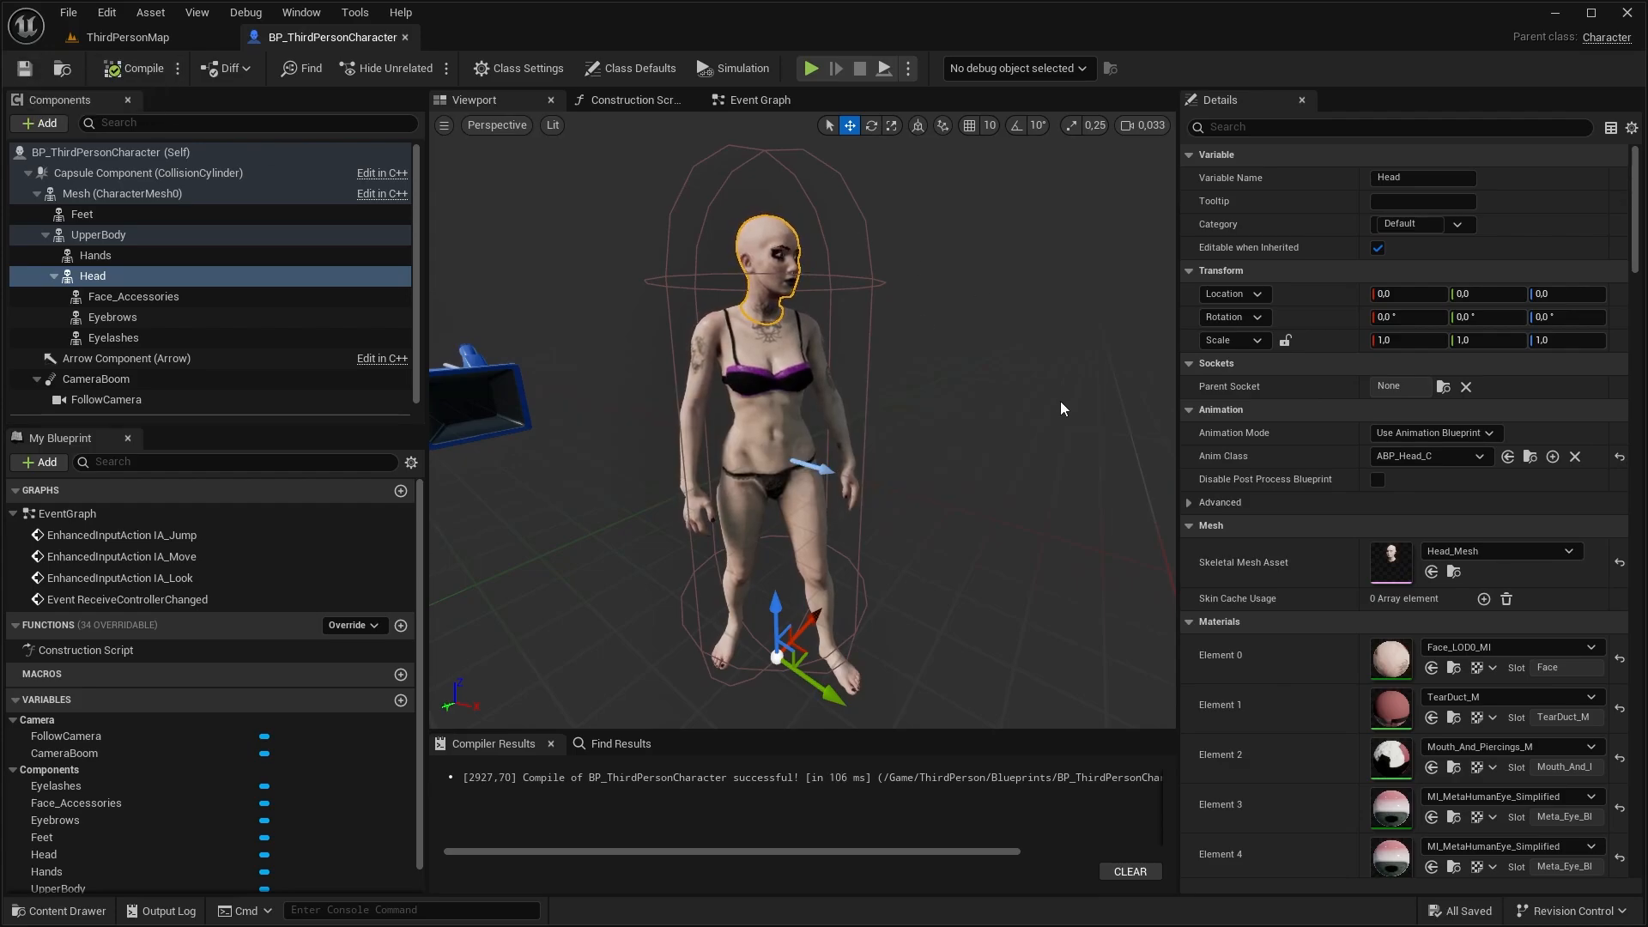
click(828, 581)
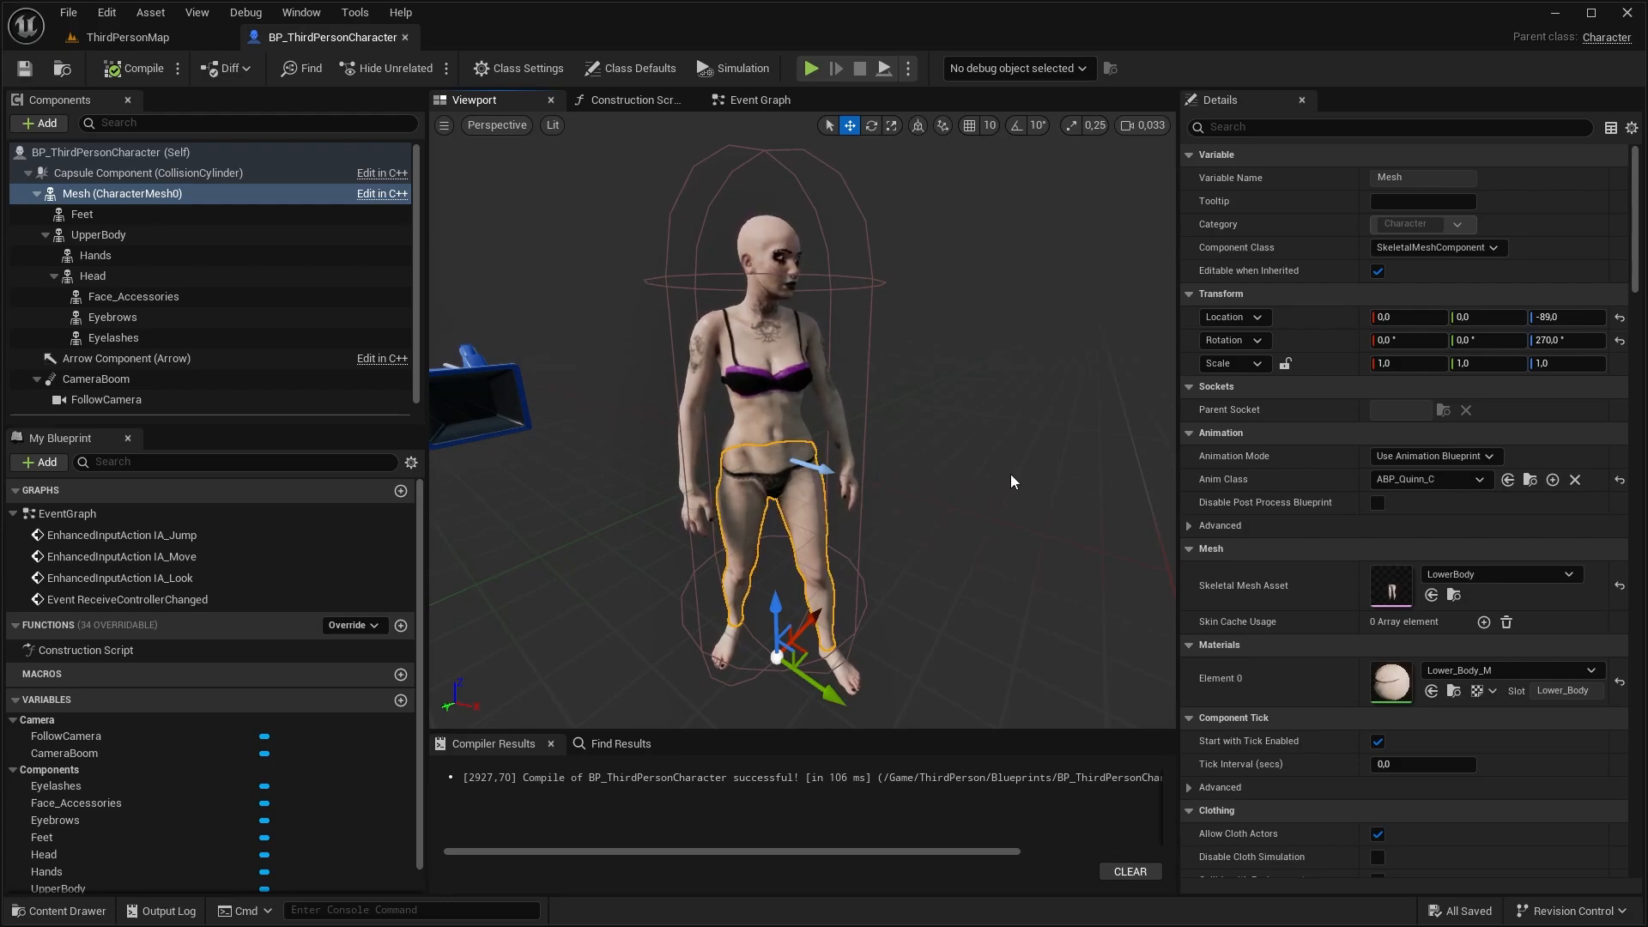
drag(975, 395, 944, 360)
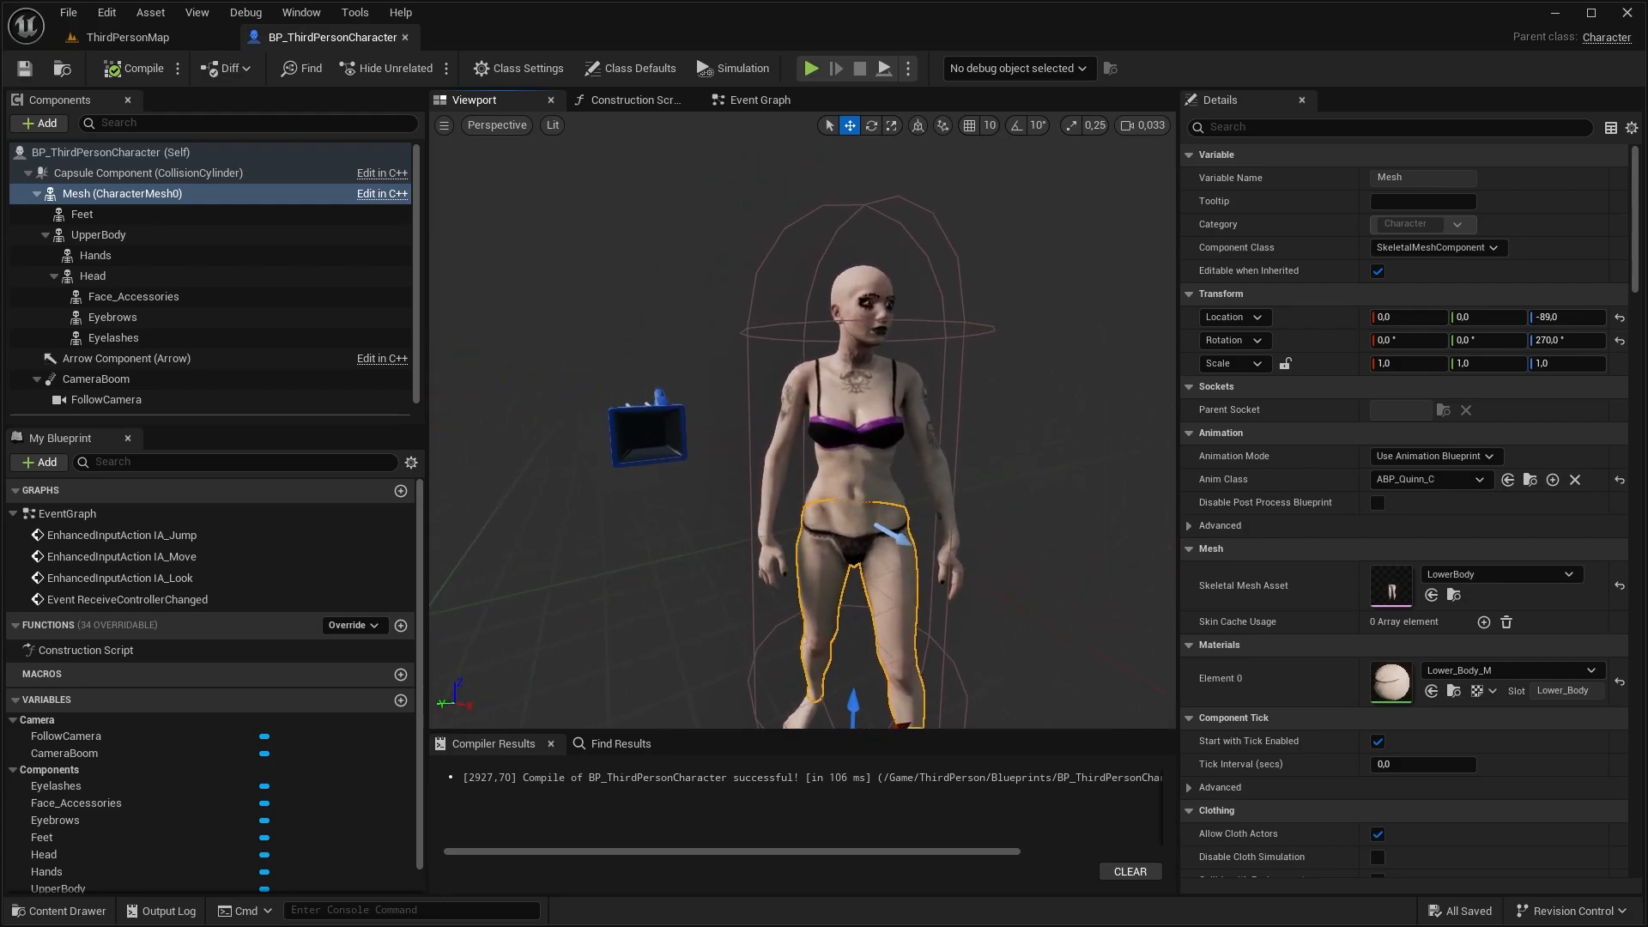
right_drag(944, 361, 977, 398)
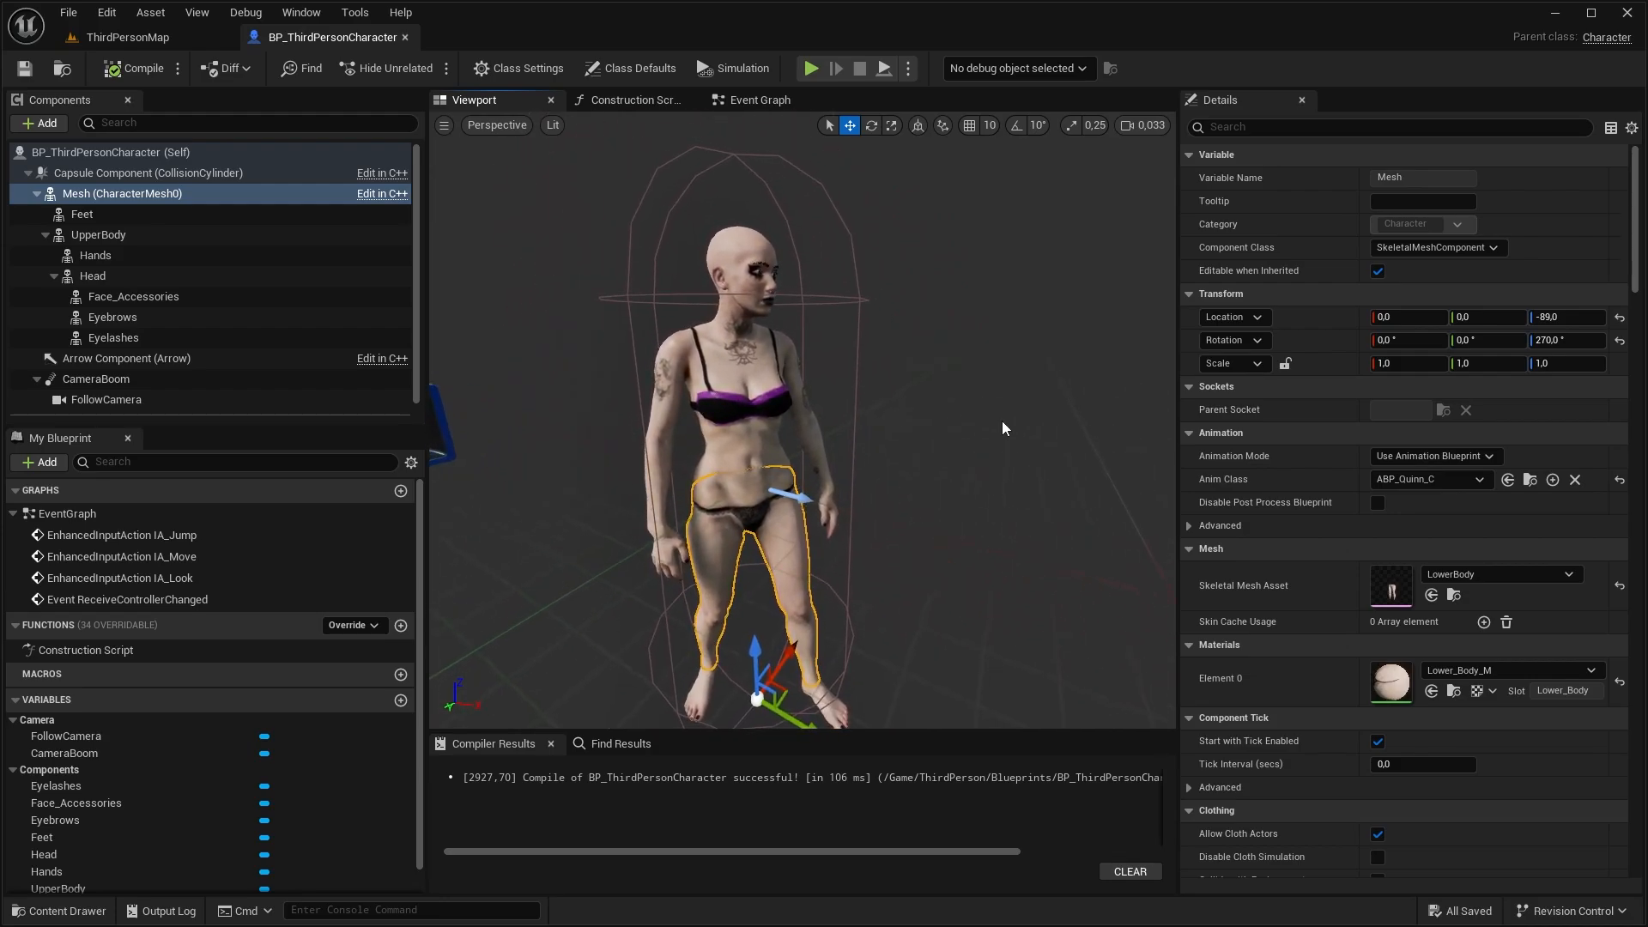
click(719, 230)
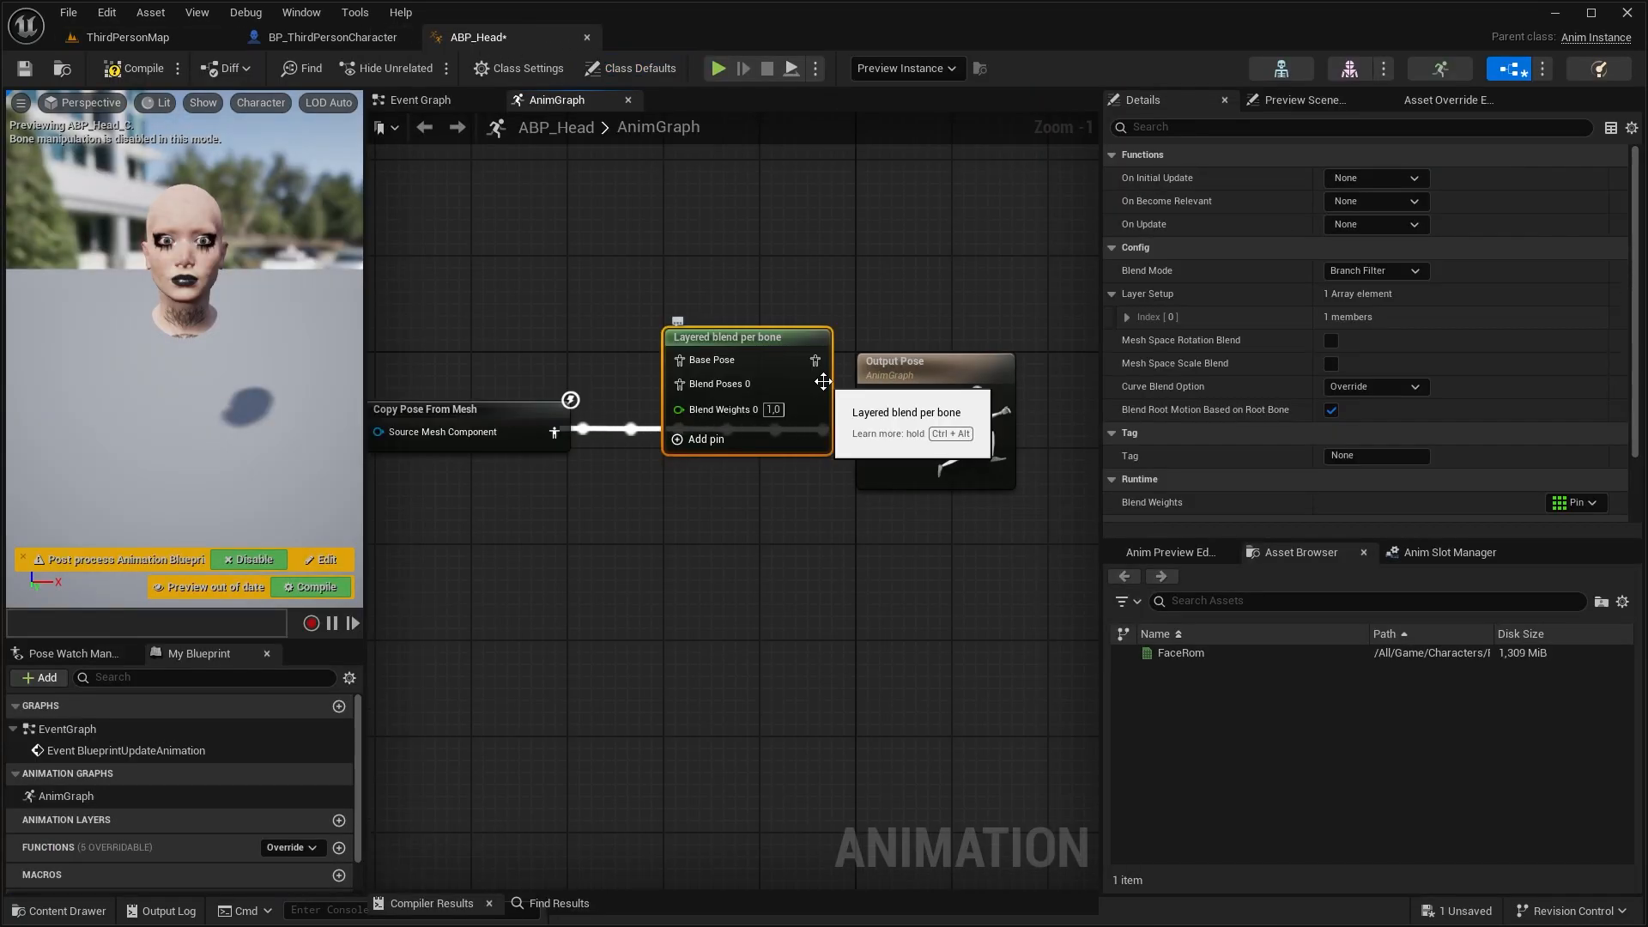
Layer the FaceRom animation over the copied pose through Layered blend per bone in Blend Mask mode, with its result feeding Output Pose
drag(1181, 652, 562, 562)
scroll(1374, 387, down, 2)
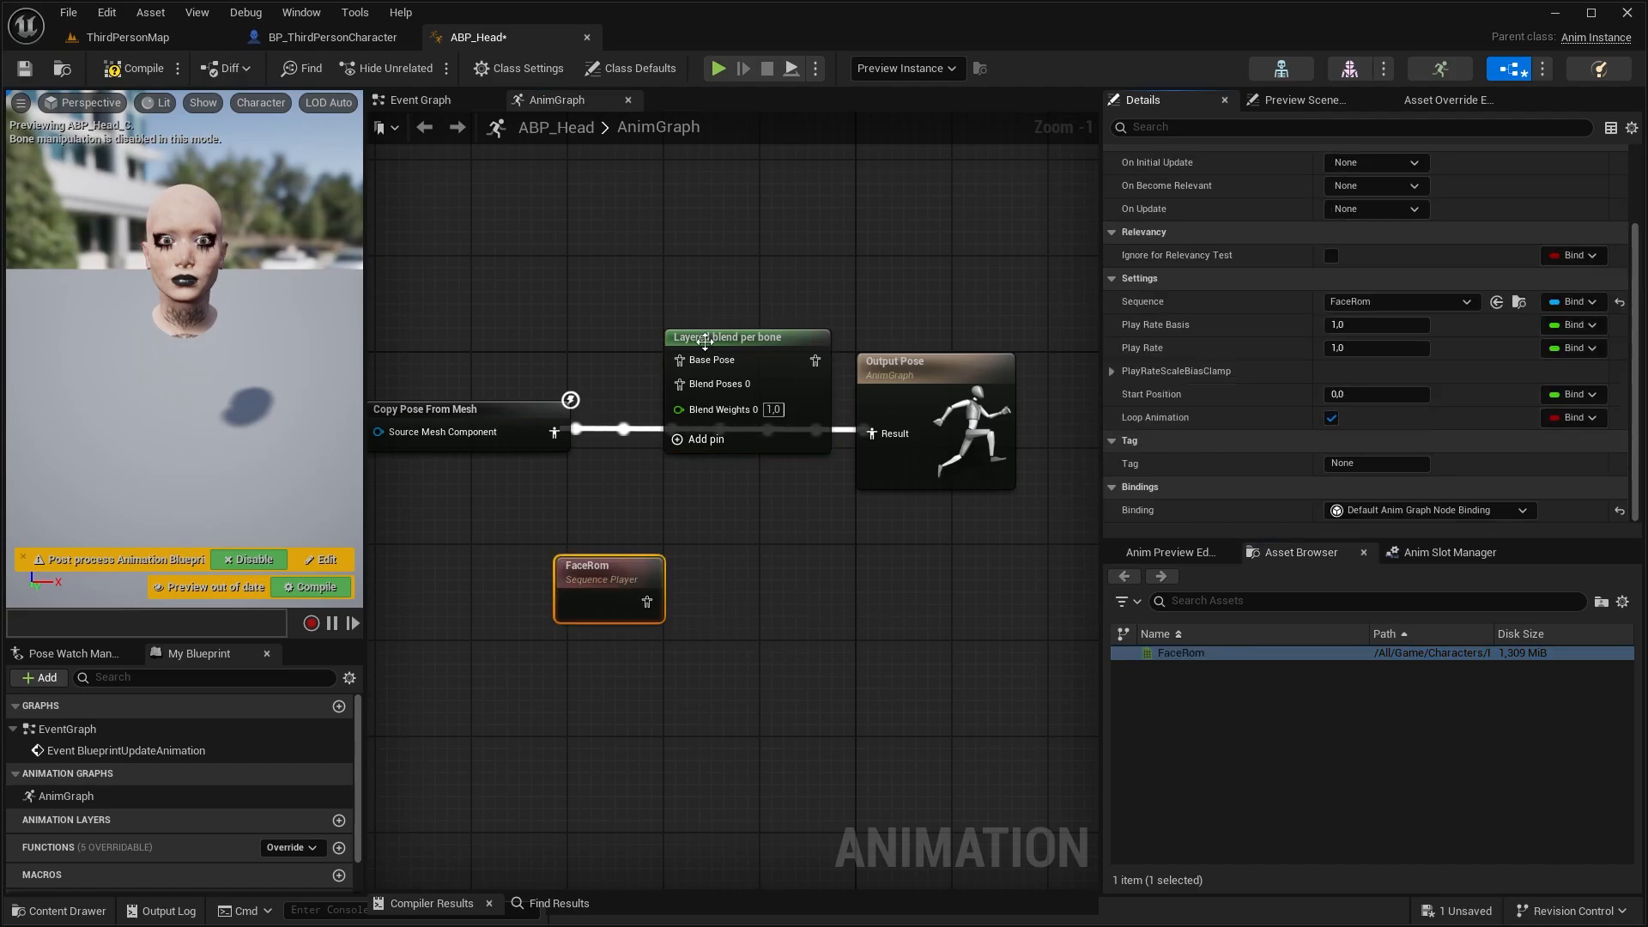
drag(738, 337, 739, 374)
drag(646, 600, 727, 399)
drag(814, 420, 889, 439)
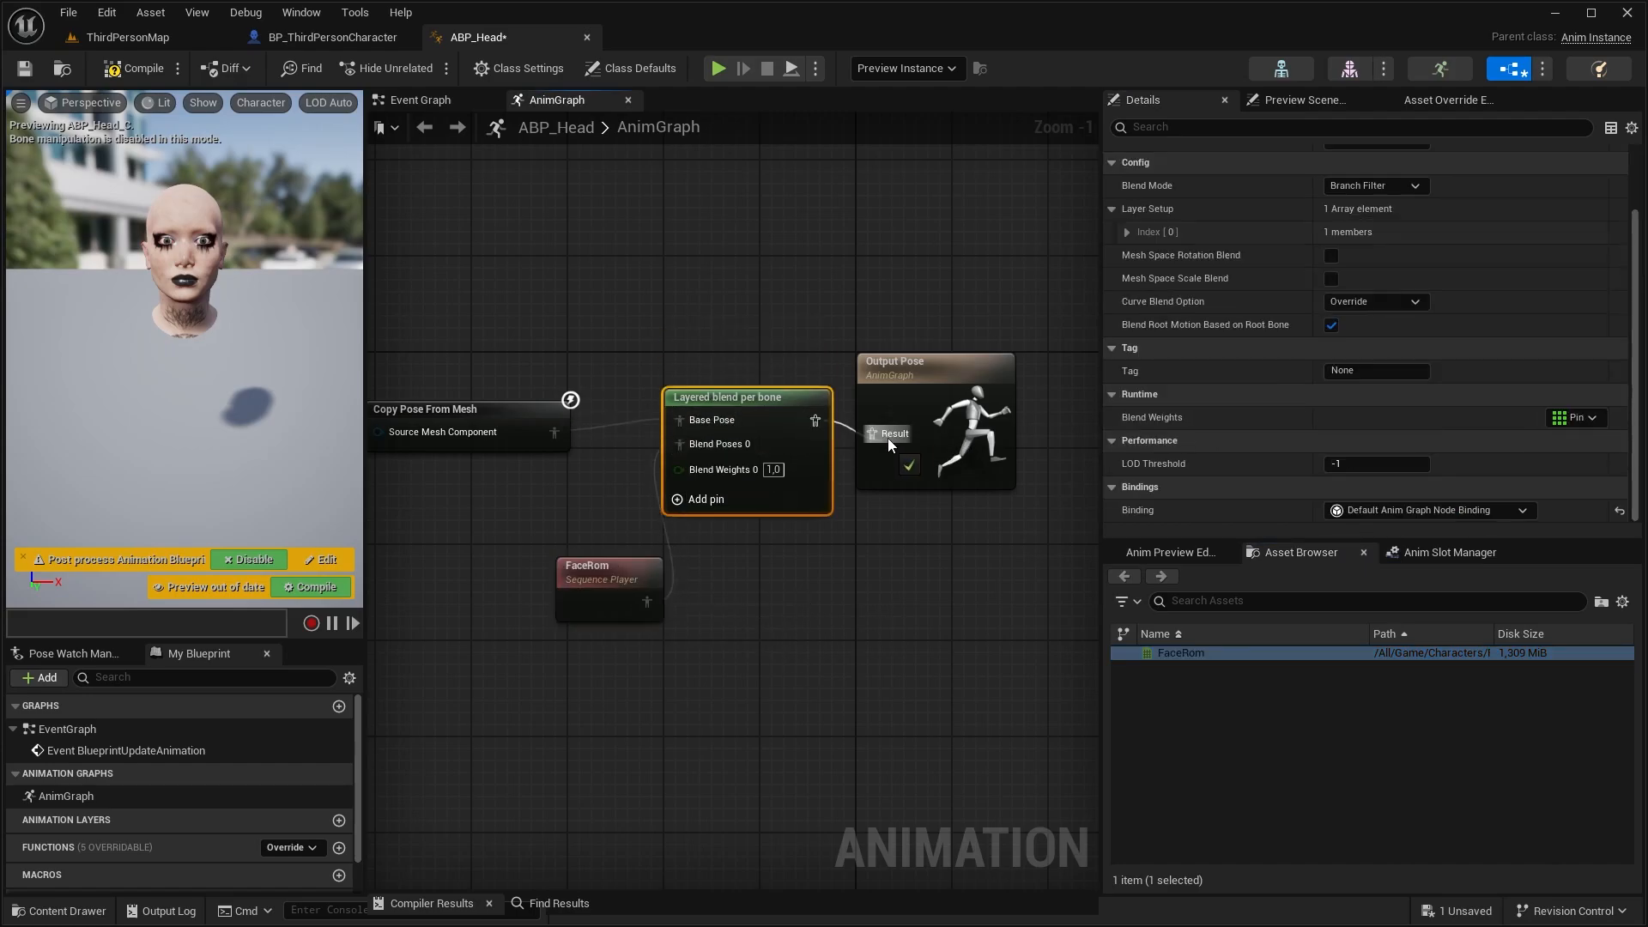
drag(745, 397, 745, 409)
click(1407, 270)
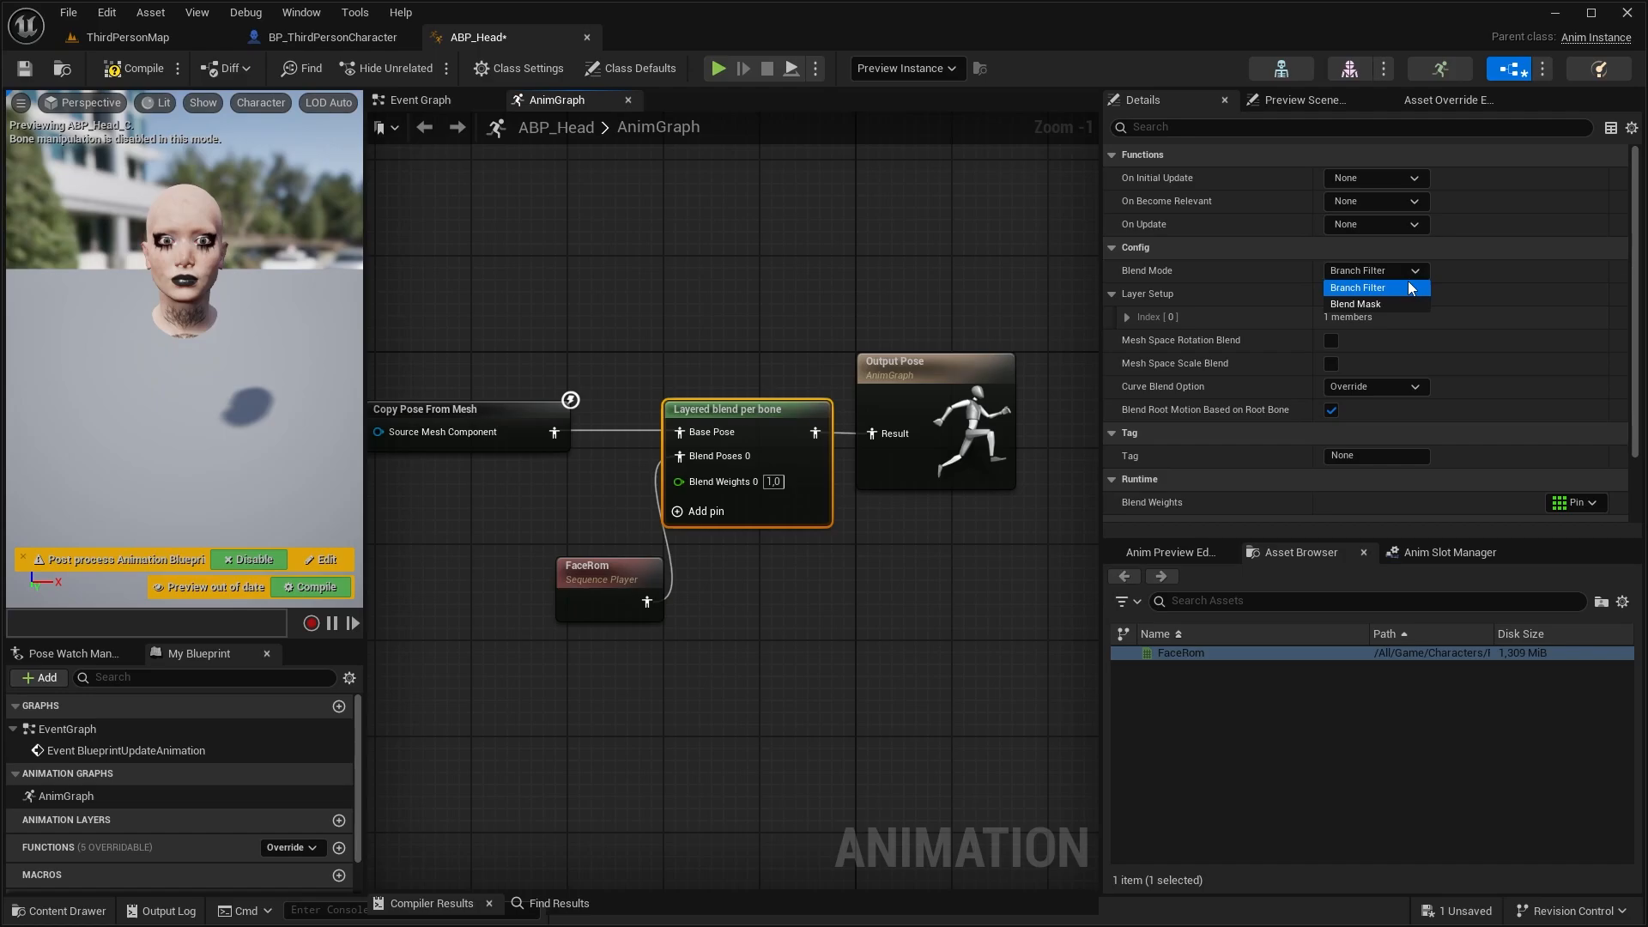
click(1370, 305)
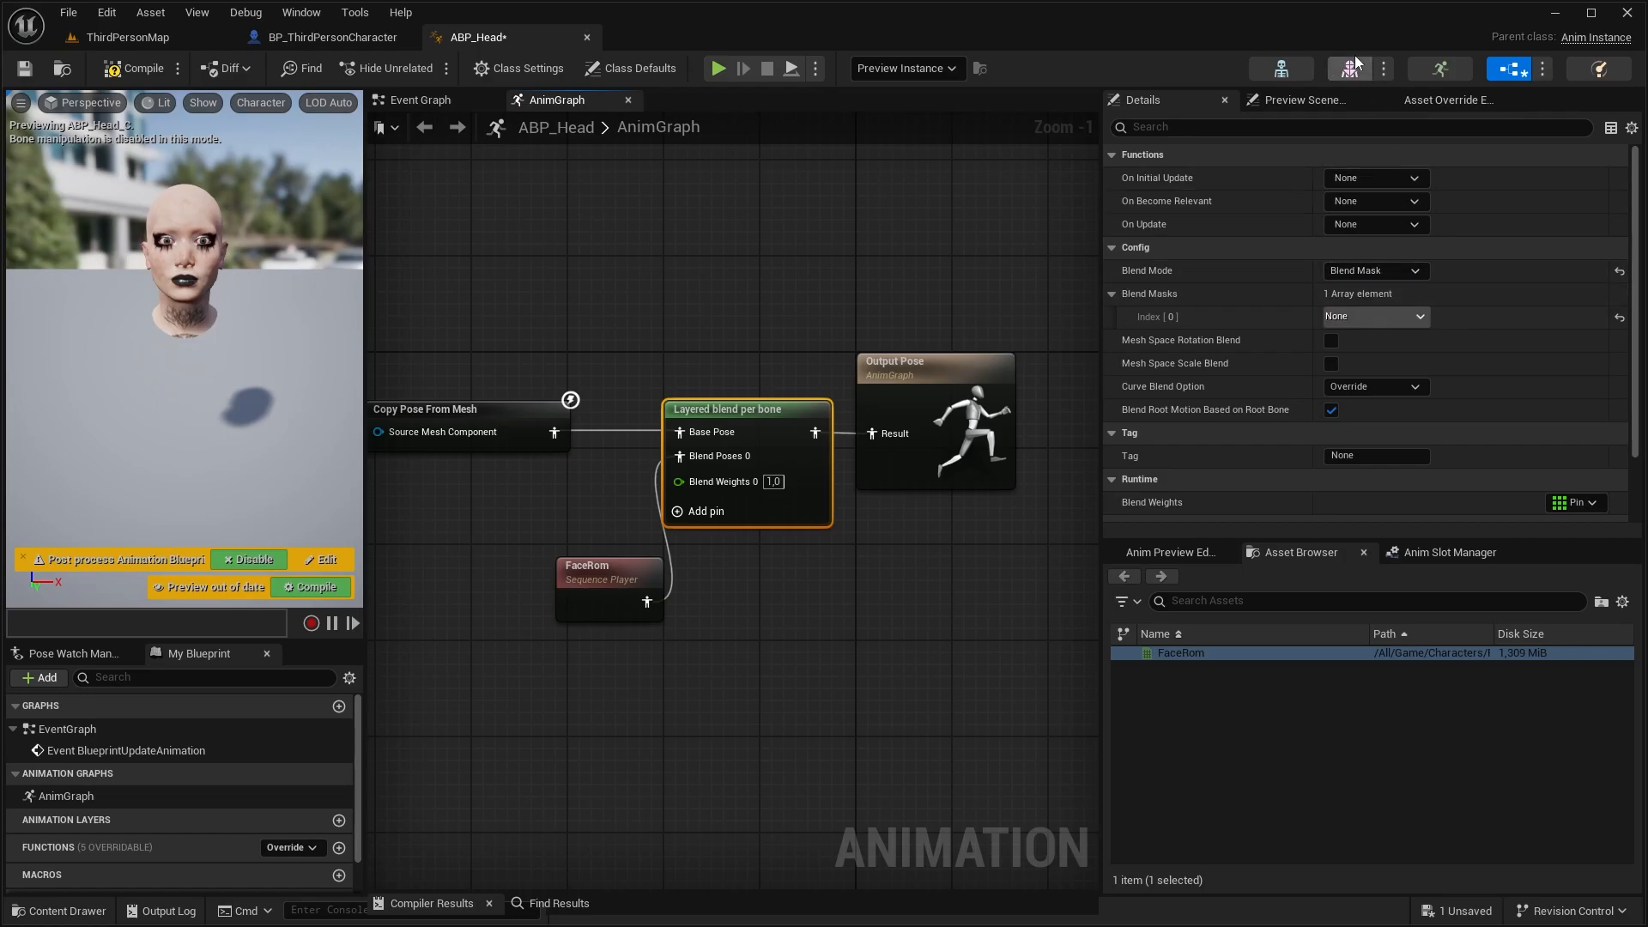
Add a blend mask named Blending to Head_Full_Skeleton and set the head bone's weight to 1.0
click(1292, 75)
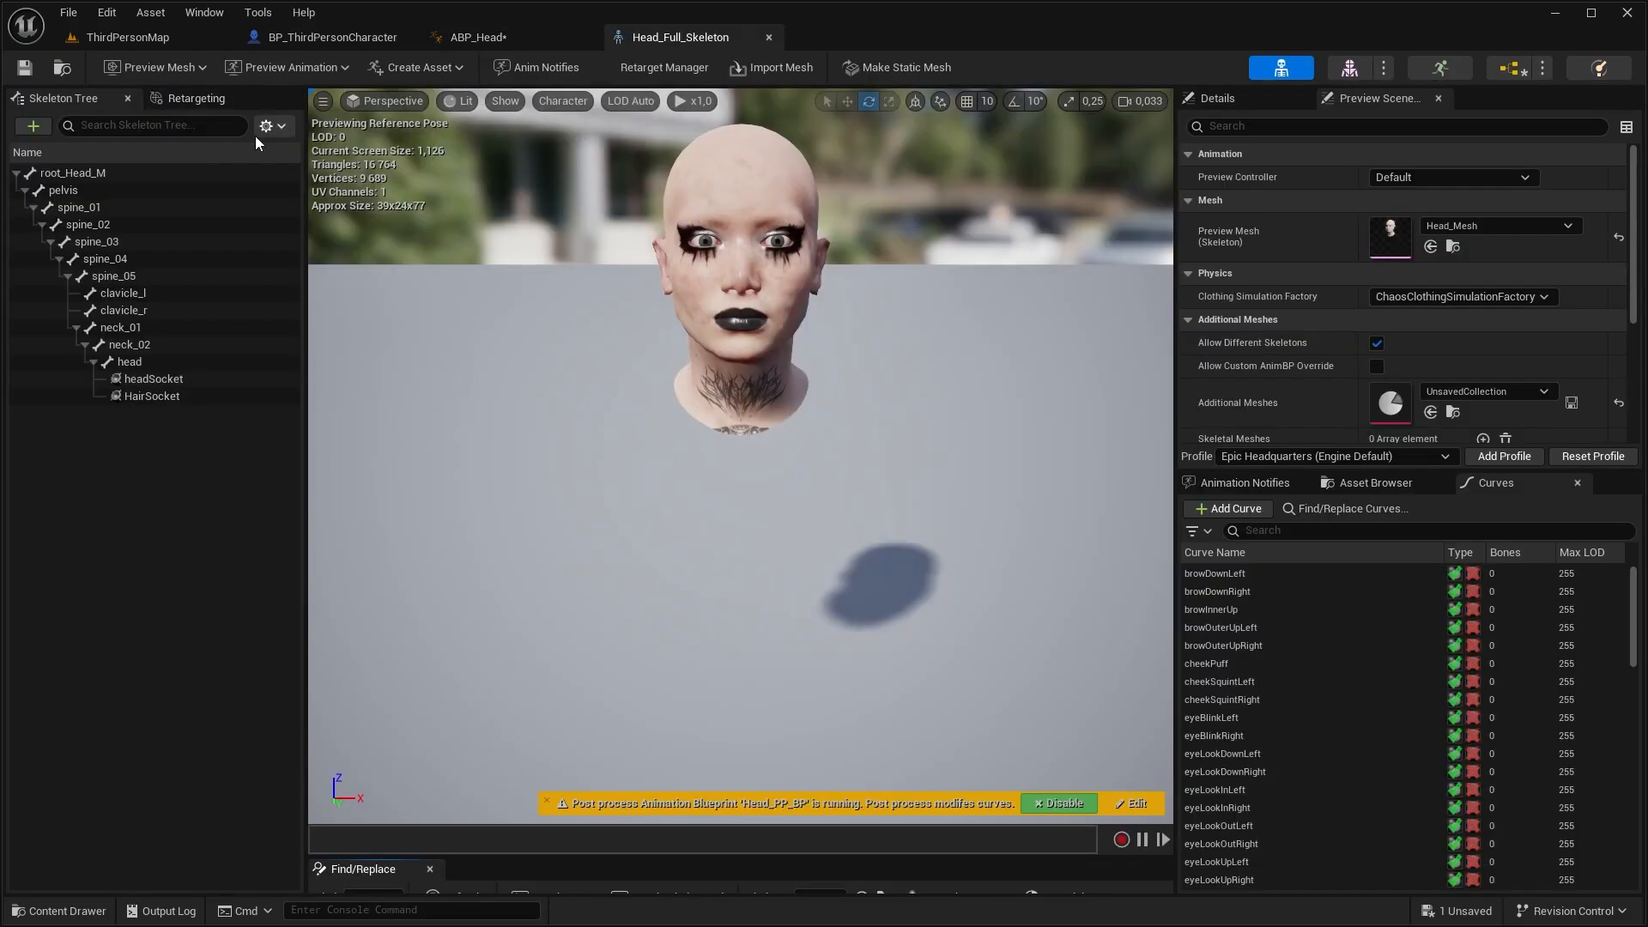
click(280, 126)
mouse_move(361, 194)
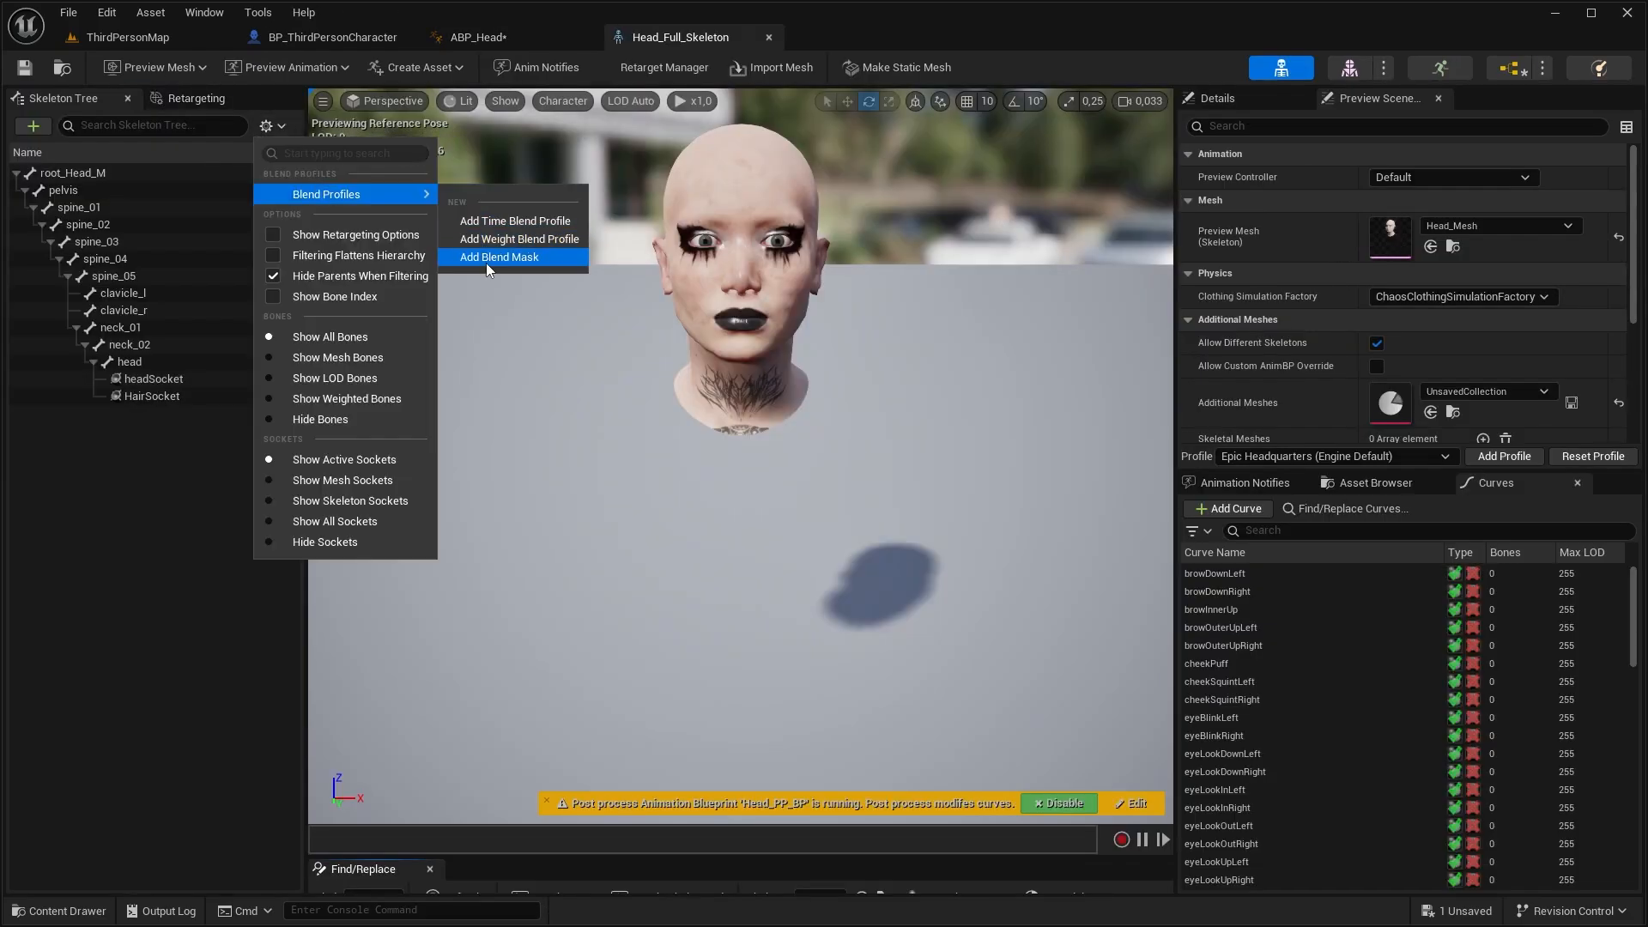
click(486, 263)
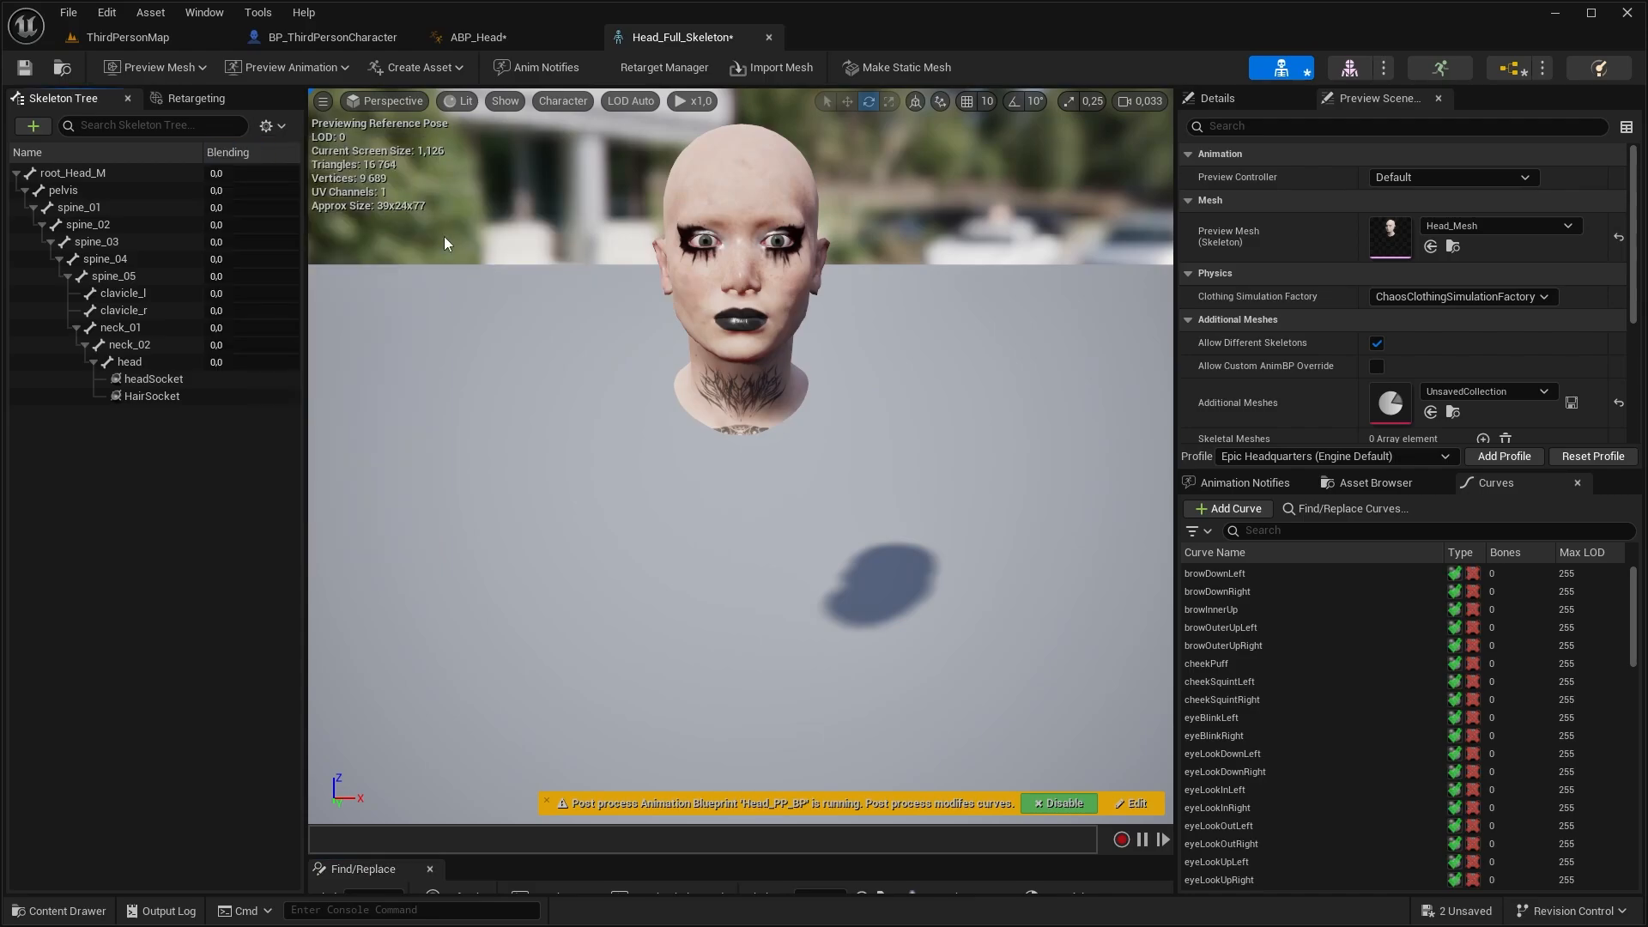
drag(219, 363, 259, 363)
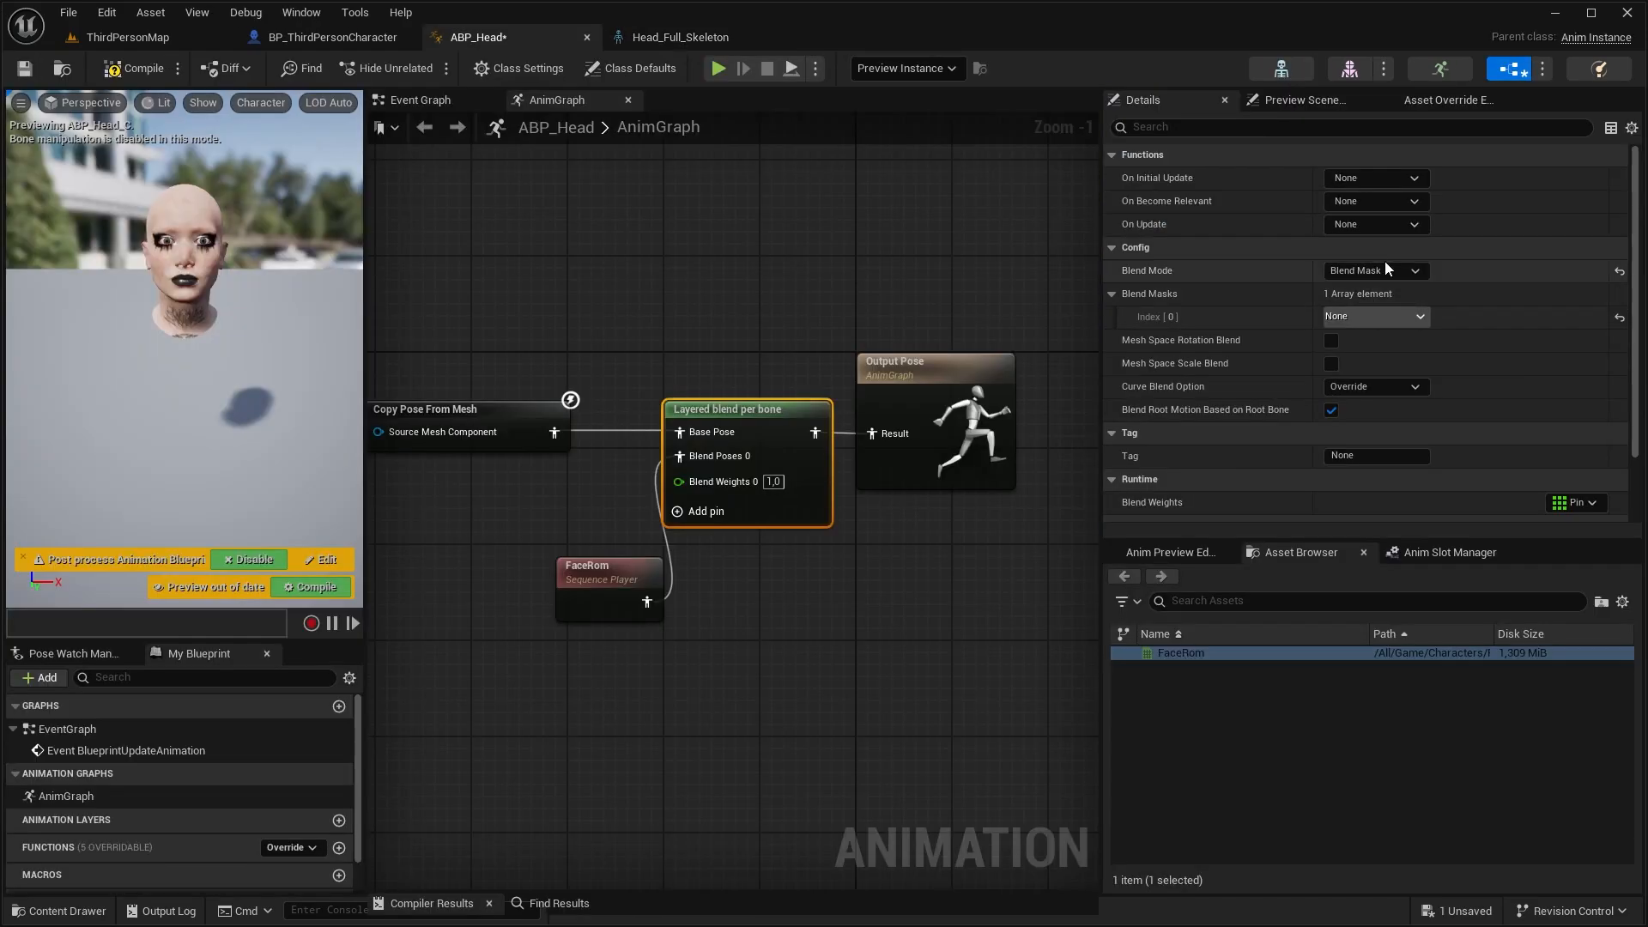
Assign the Blending mask to the Layered blend per bone node in ABP_Head and compile the animation blueprint
click(1387, 316)
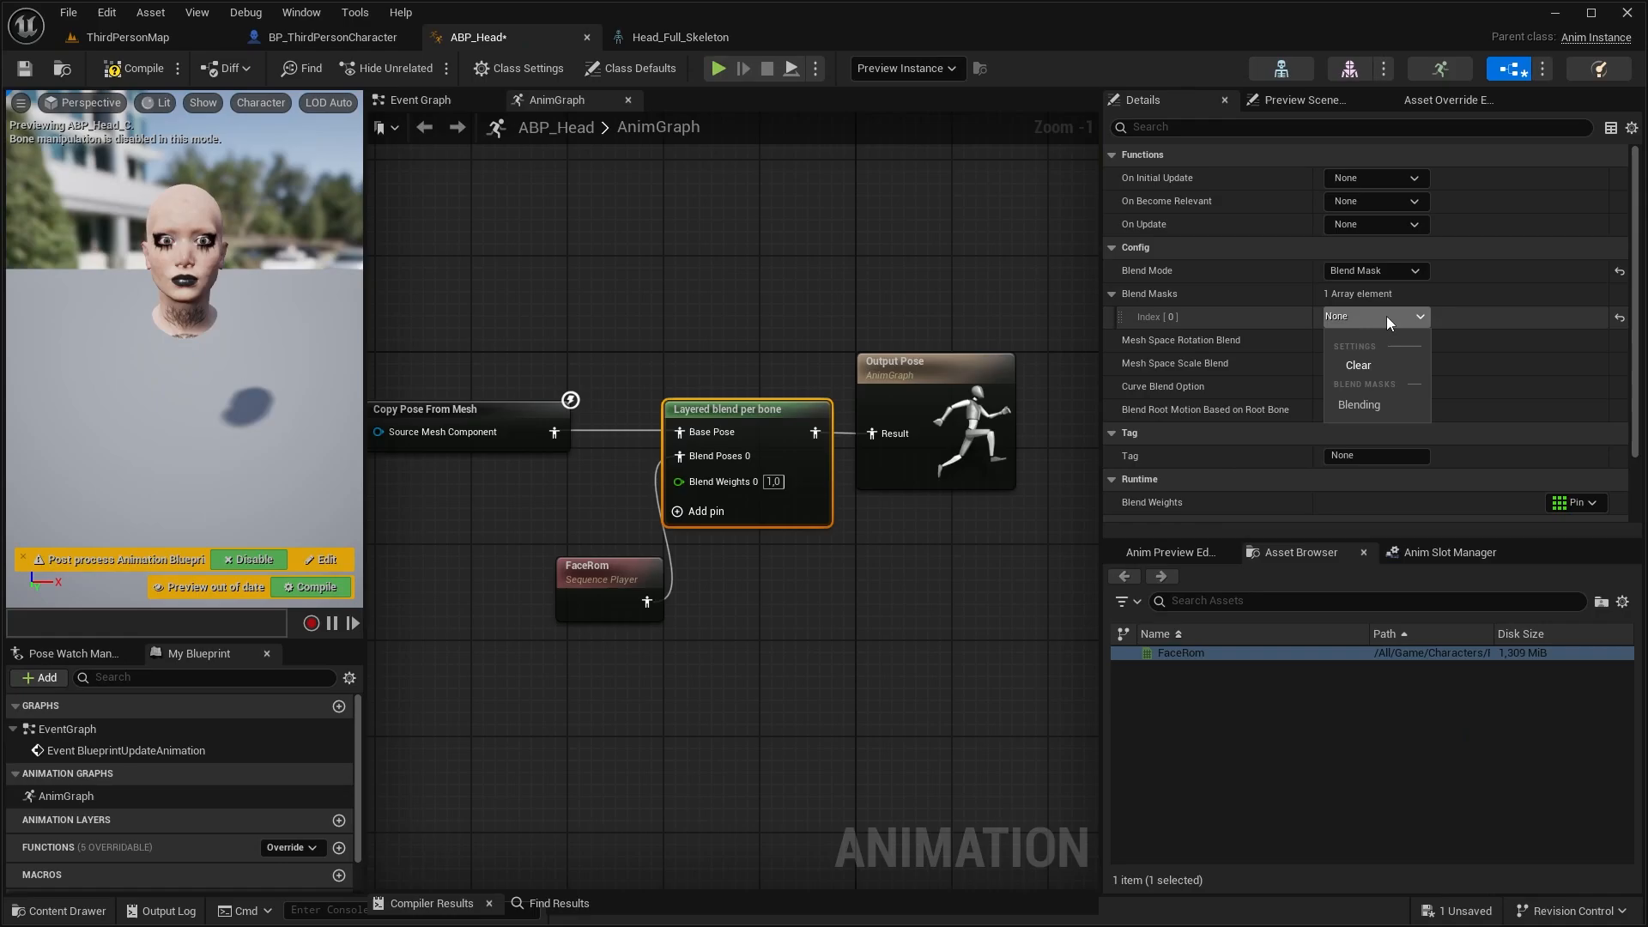
click(1408, 407)
click(116, 75)
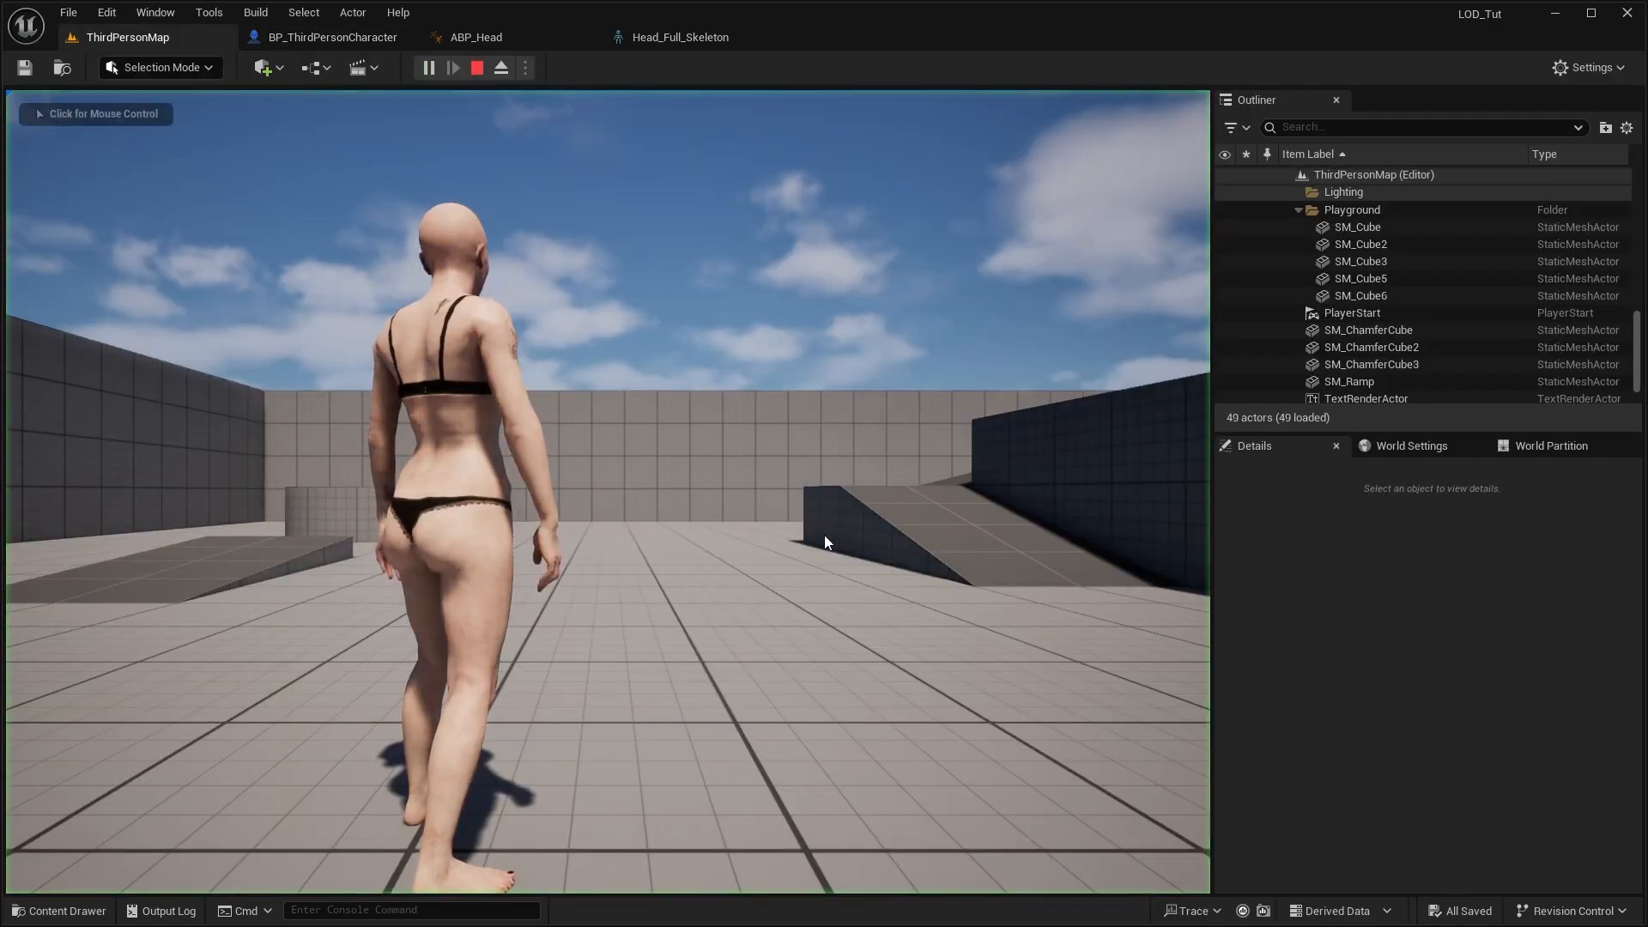
Play ThirdPersonMap and eject from the character to view its face and body animation up close
click(825, 543)
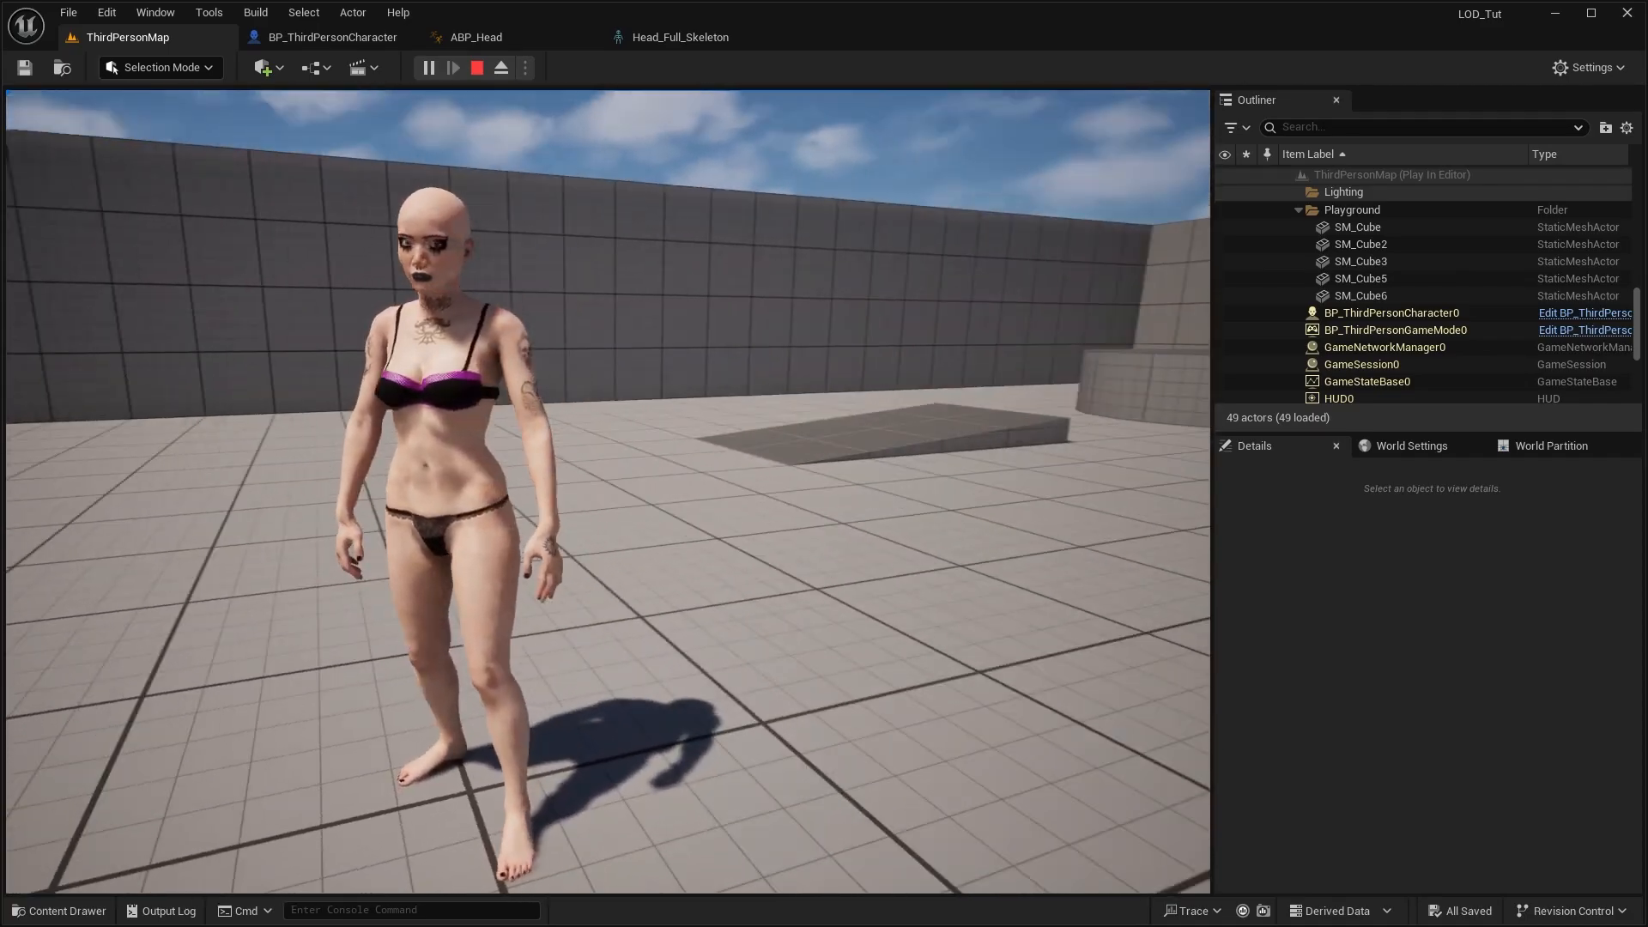
key(F8)
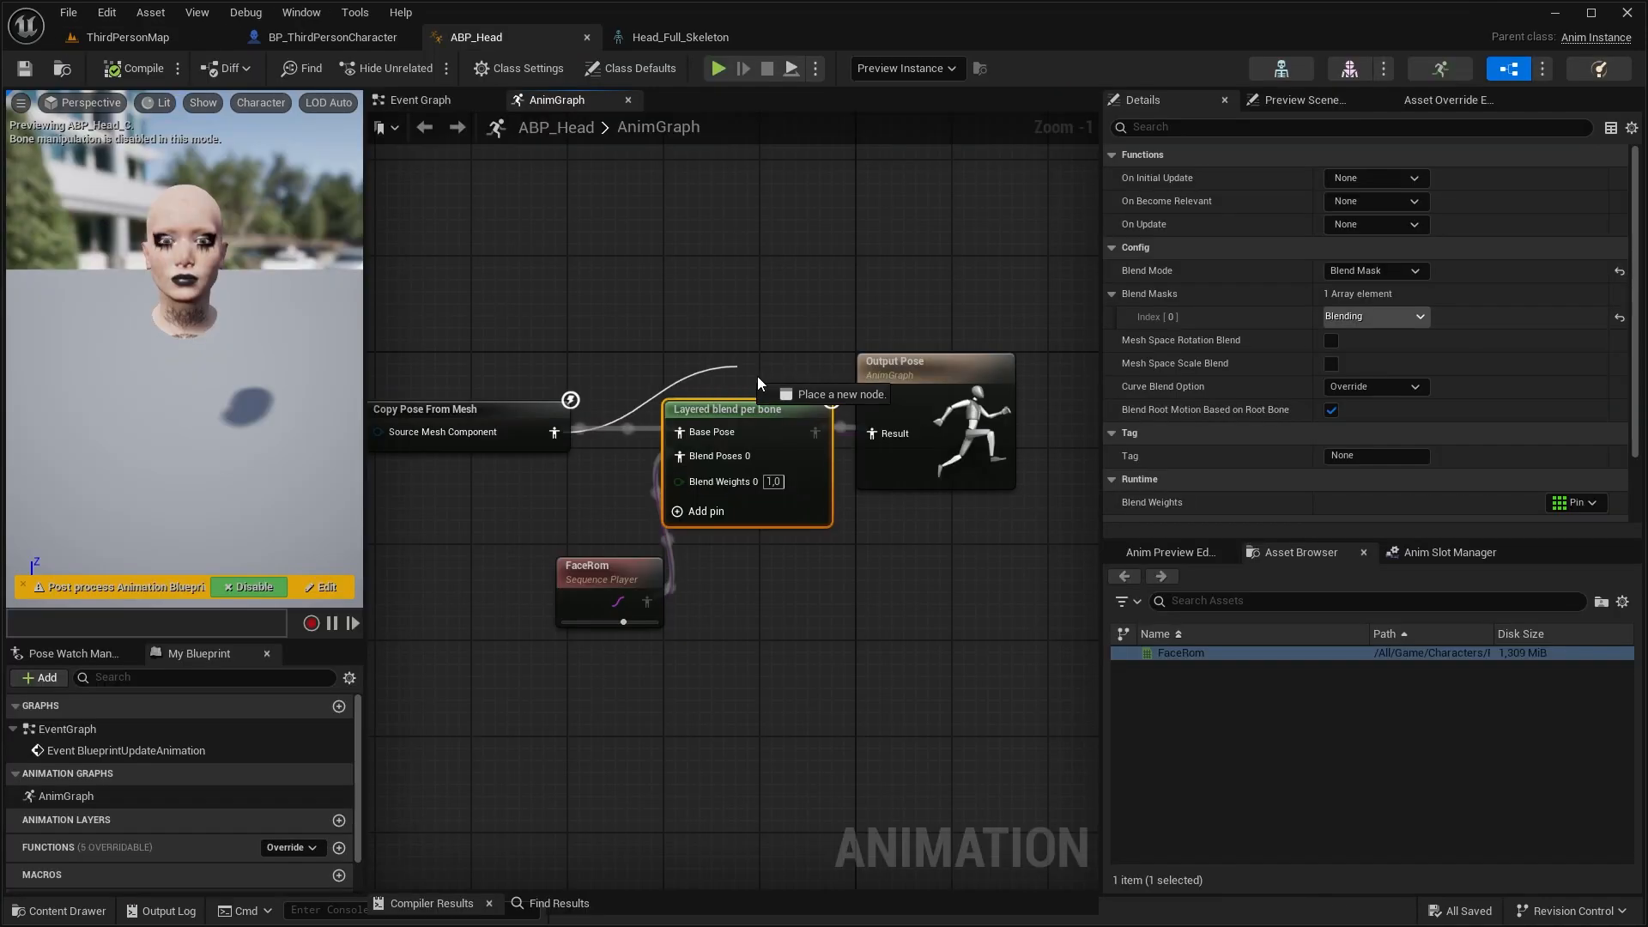
Connect Copy Pose From Mesh directly to Output Pose in ABP_Head, move the Layered blend per bone node aside, and compile
drag(757, 376, 871, 433)
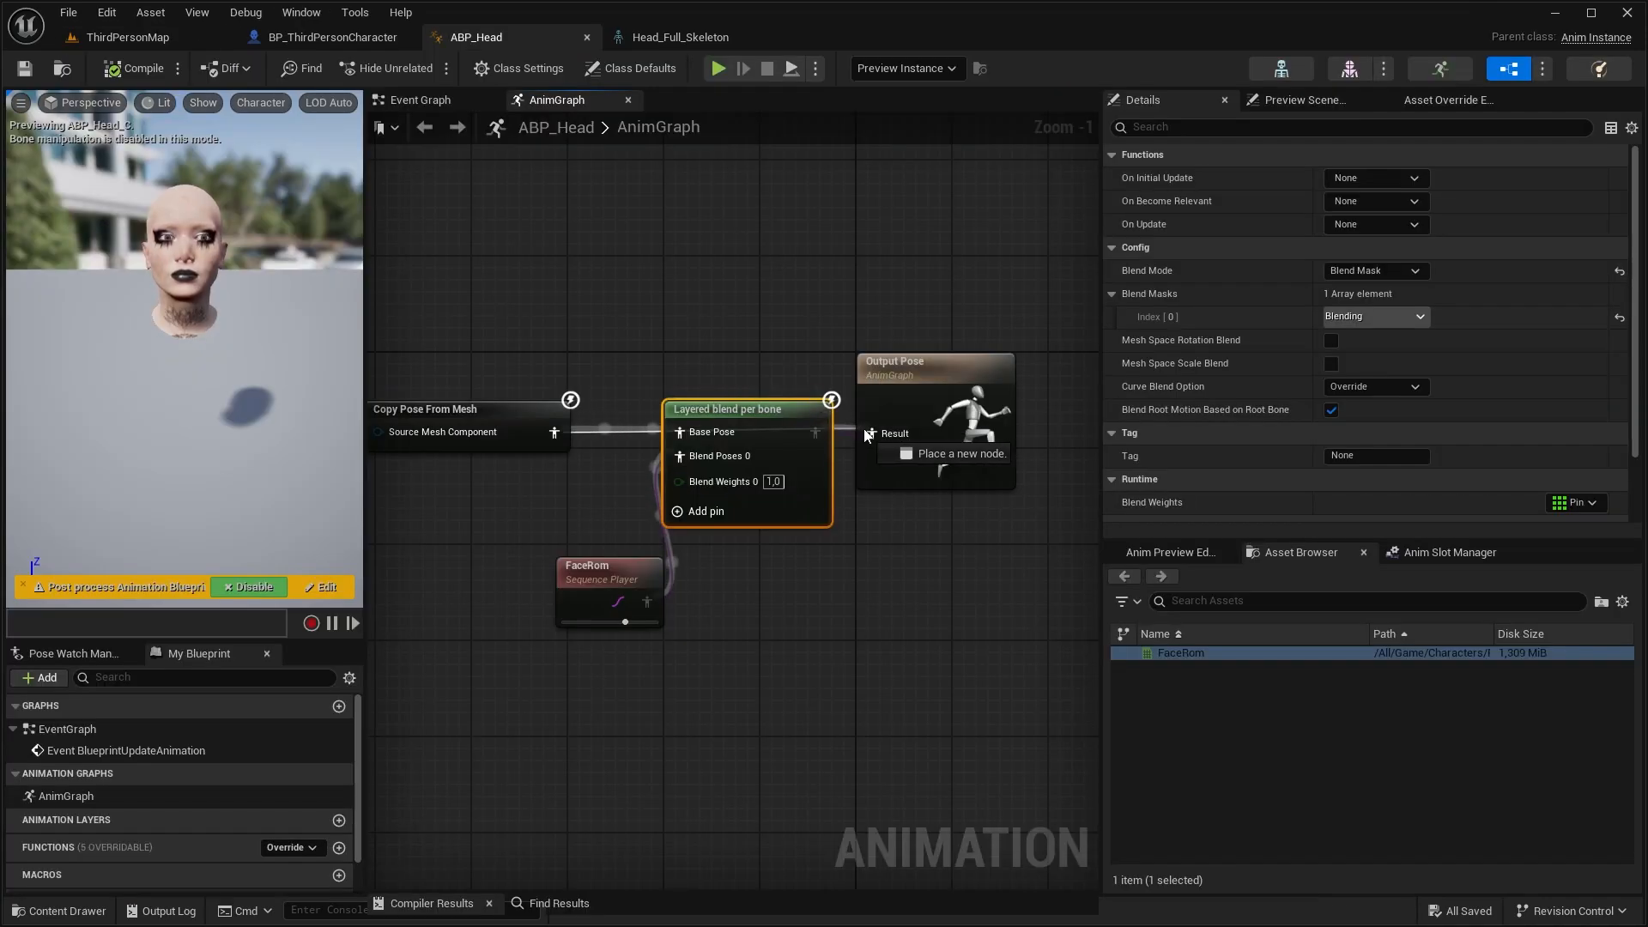
drag(774, 410, 774, 542)
click(137, 68)
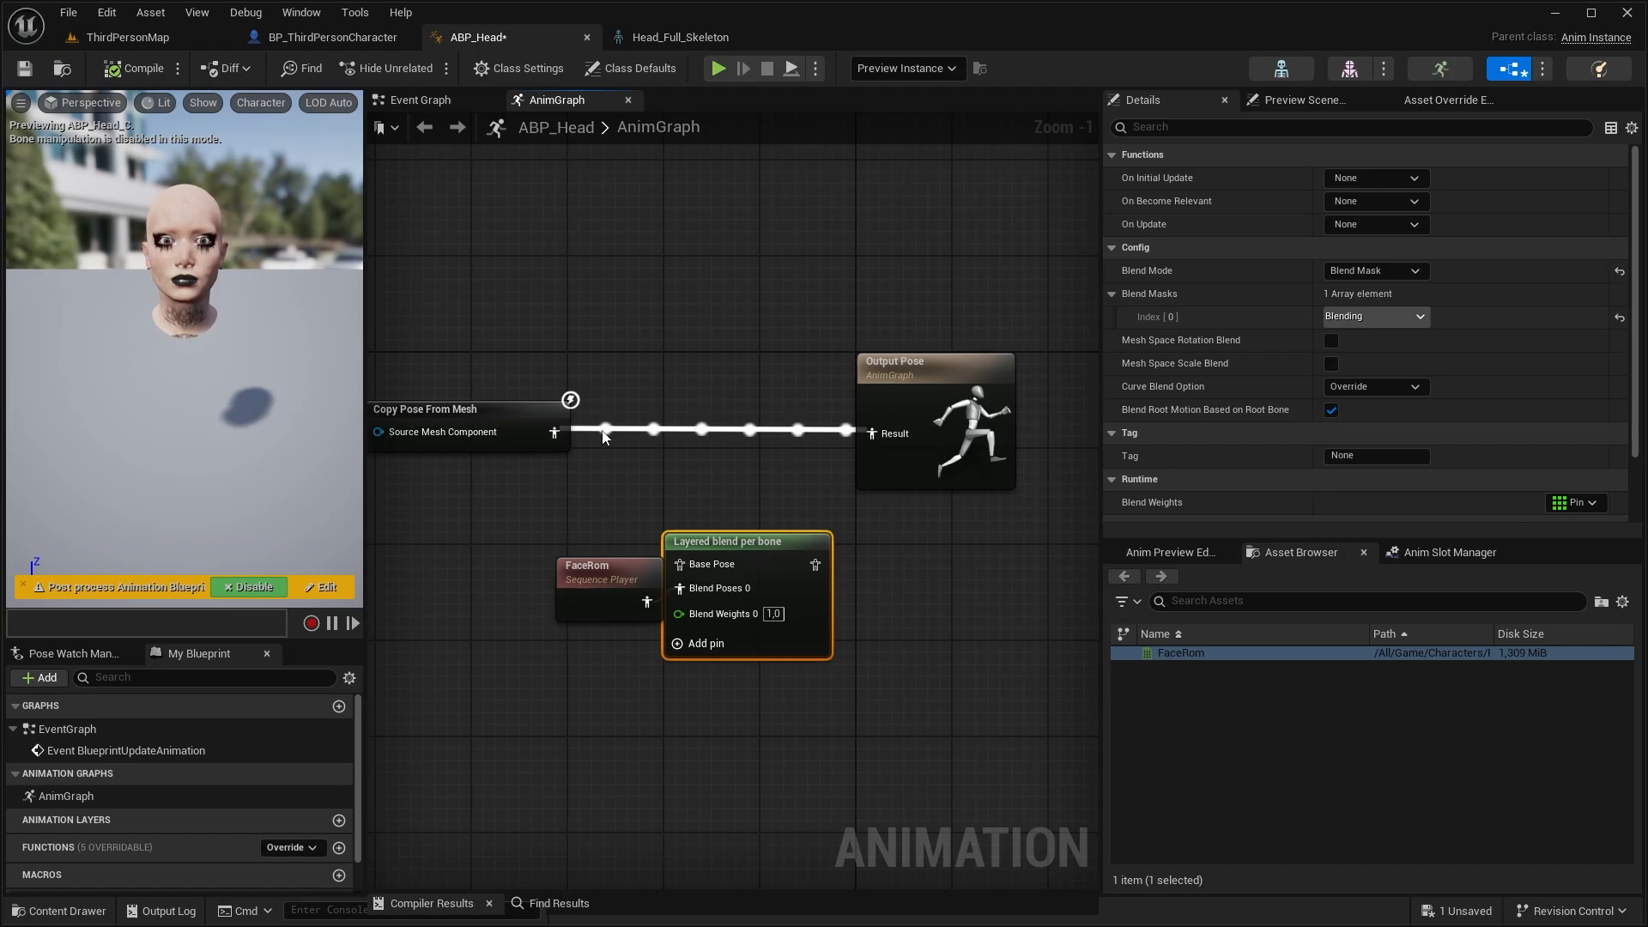
Route the copied pose back through Layered blend per bone into Output Pose and save ABP_Head
drag(721, 540, 710, 456)
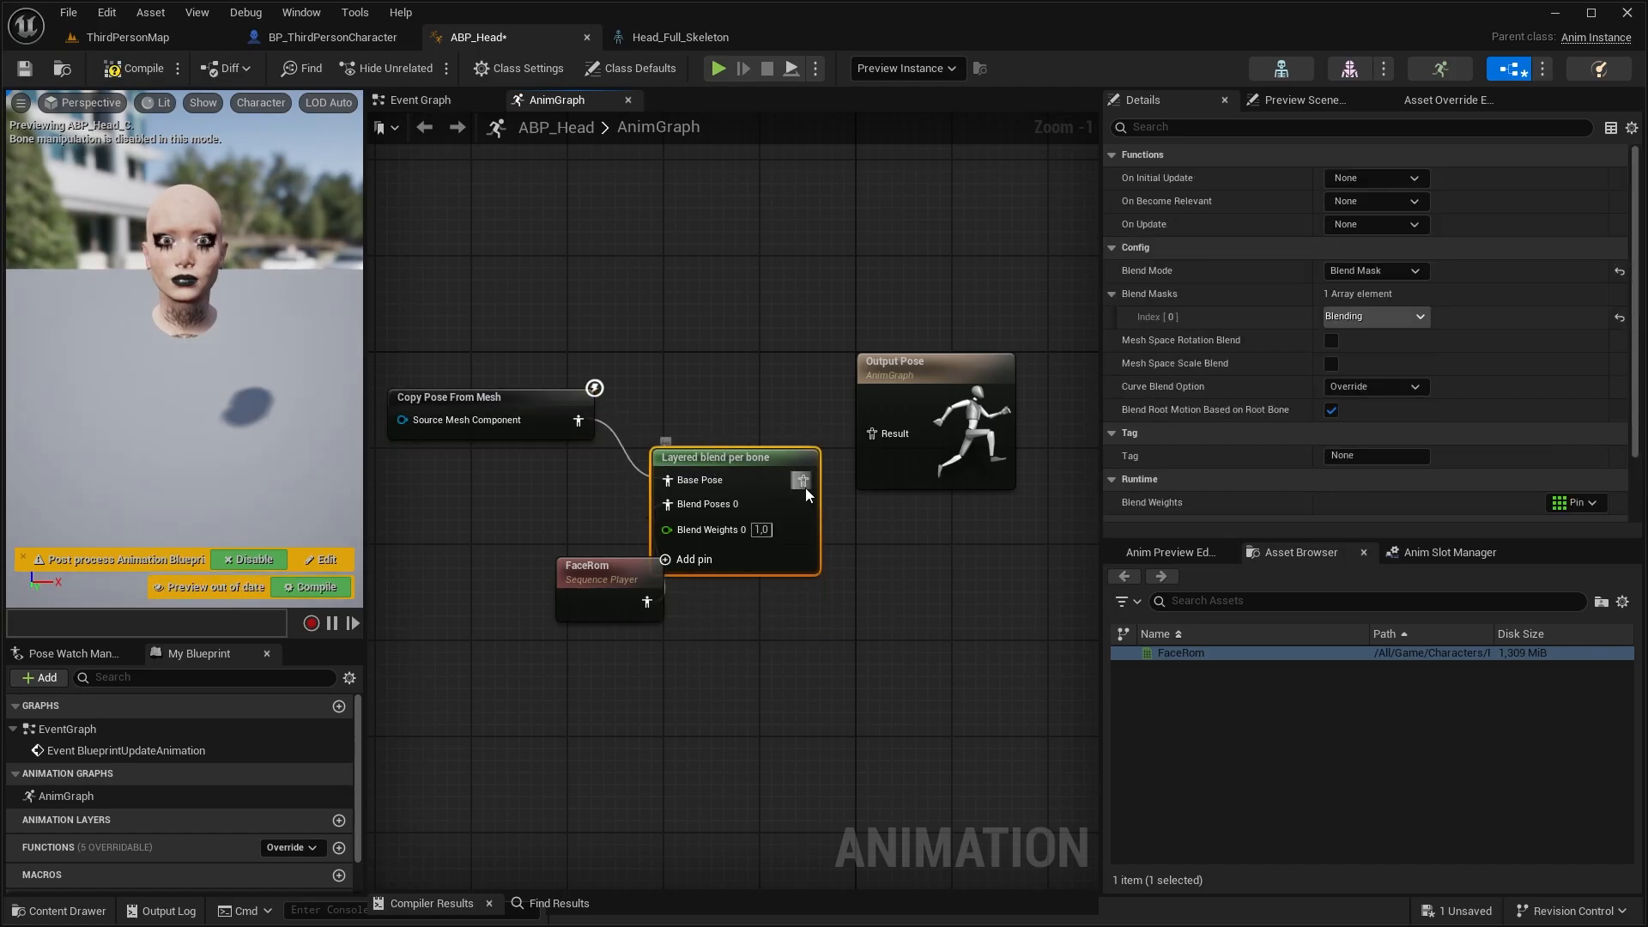
drag(802, 481, 871, 434)
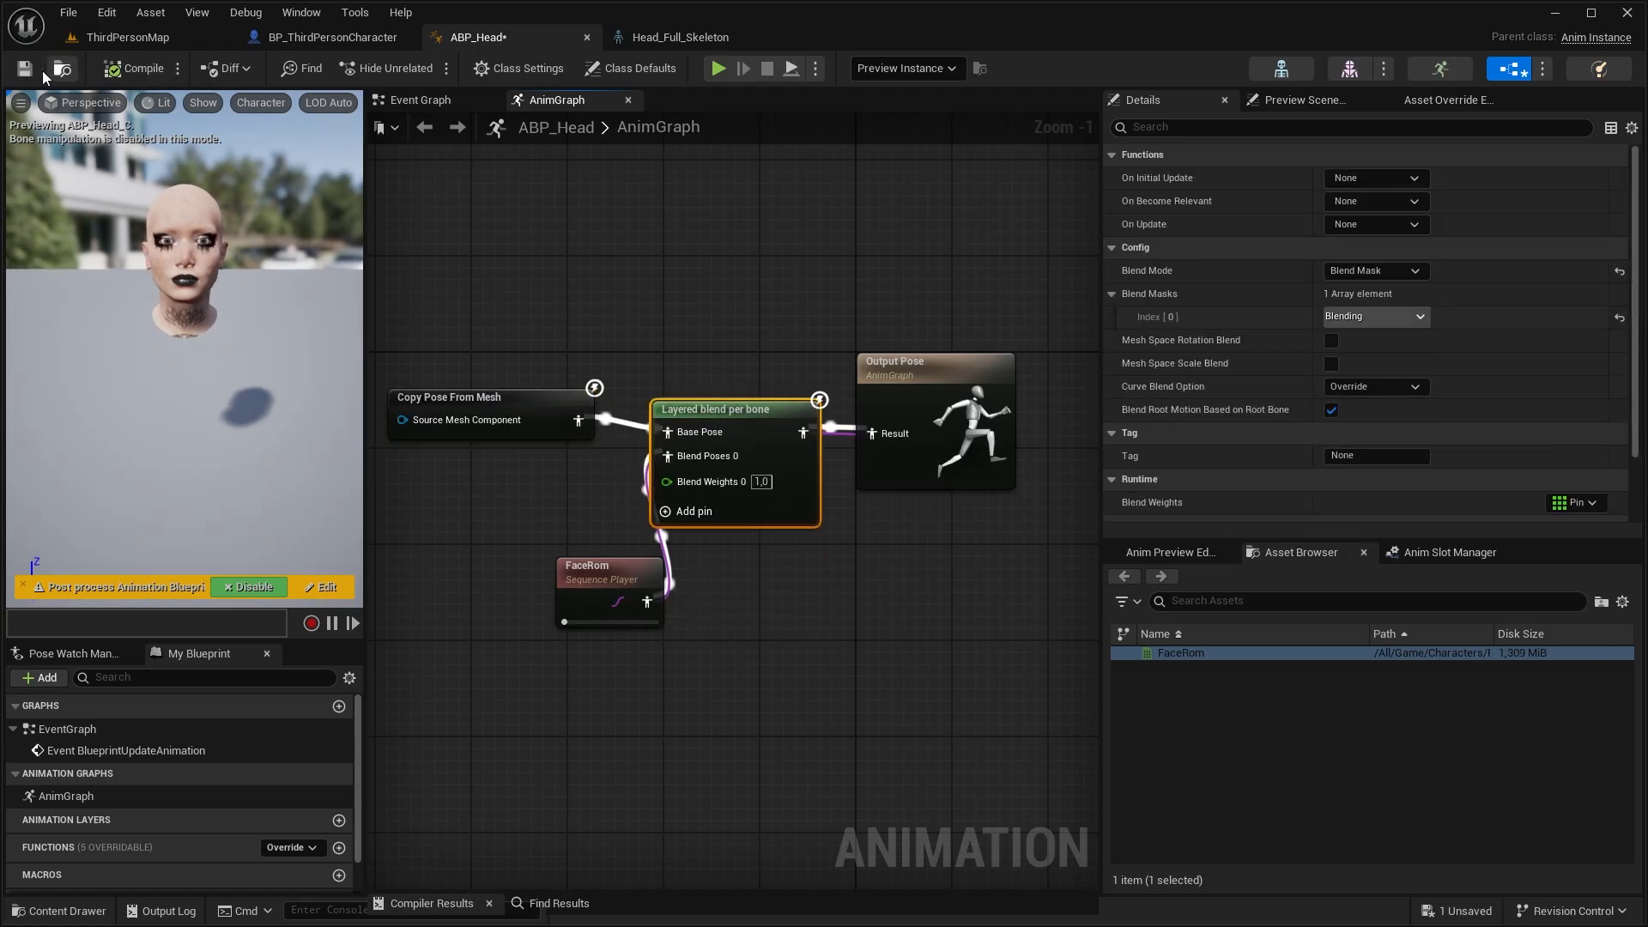
click(24, 67)
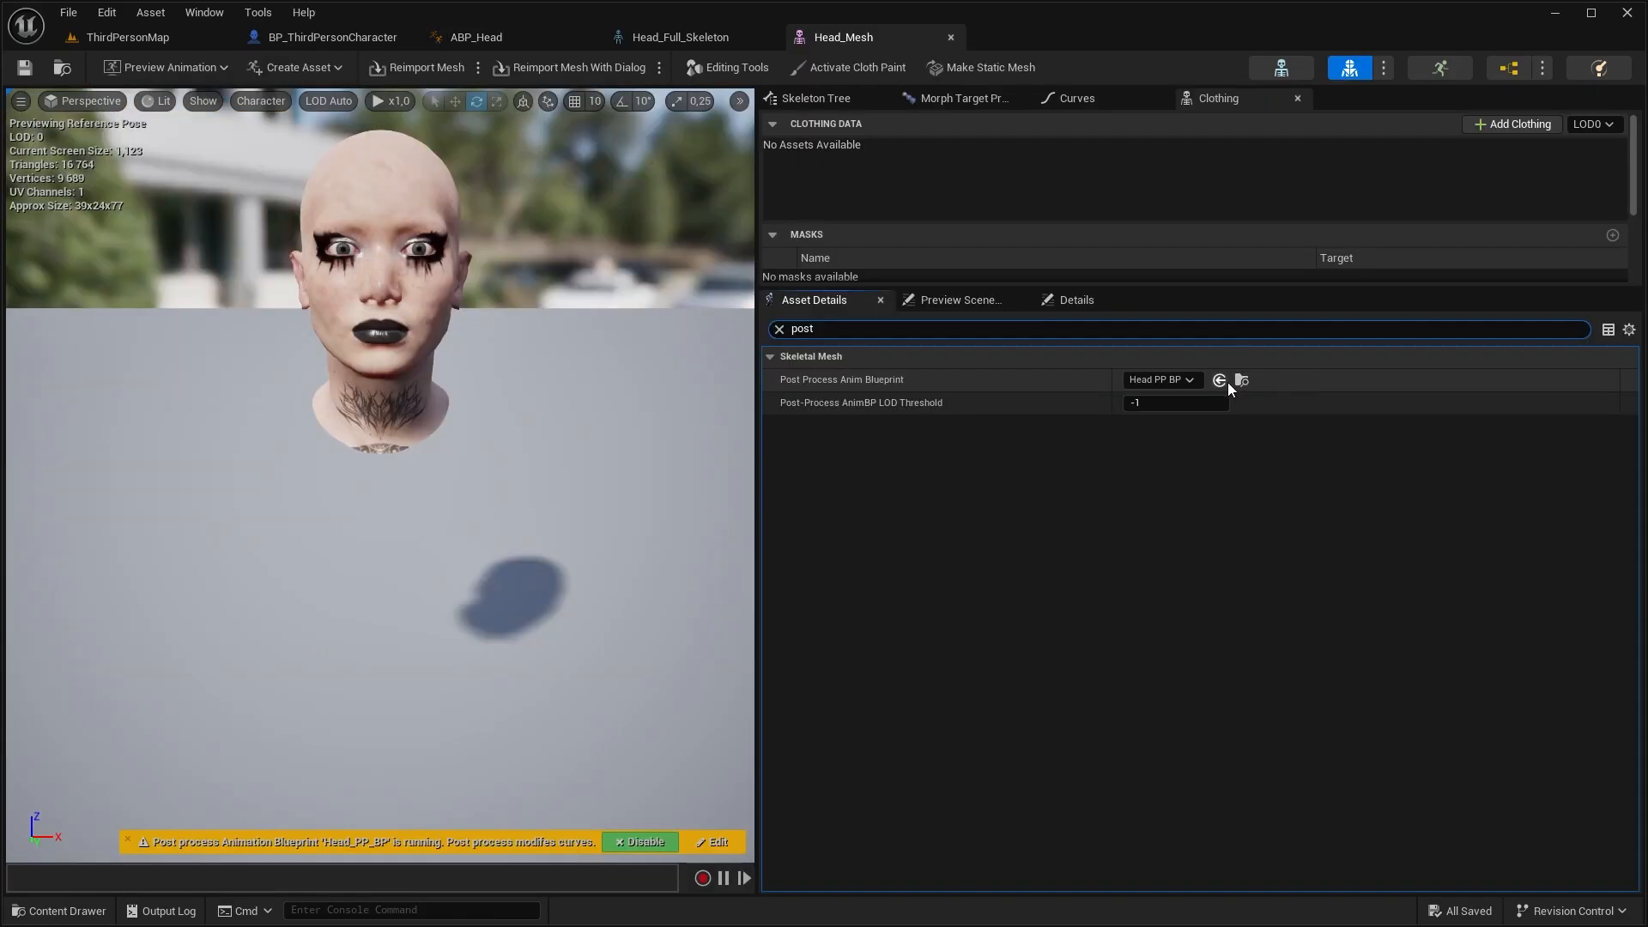
Examine the post process animation blueprints Head_PP_BP and ABP_Jiggle assigned to the Head_Mesh and LowerBody skeletal meshes
click(1239, 379)
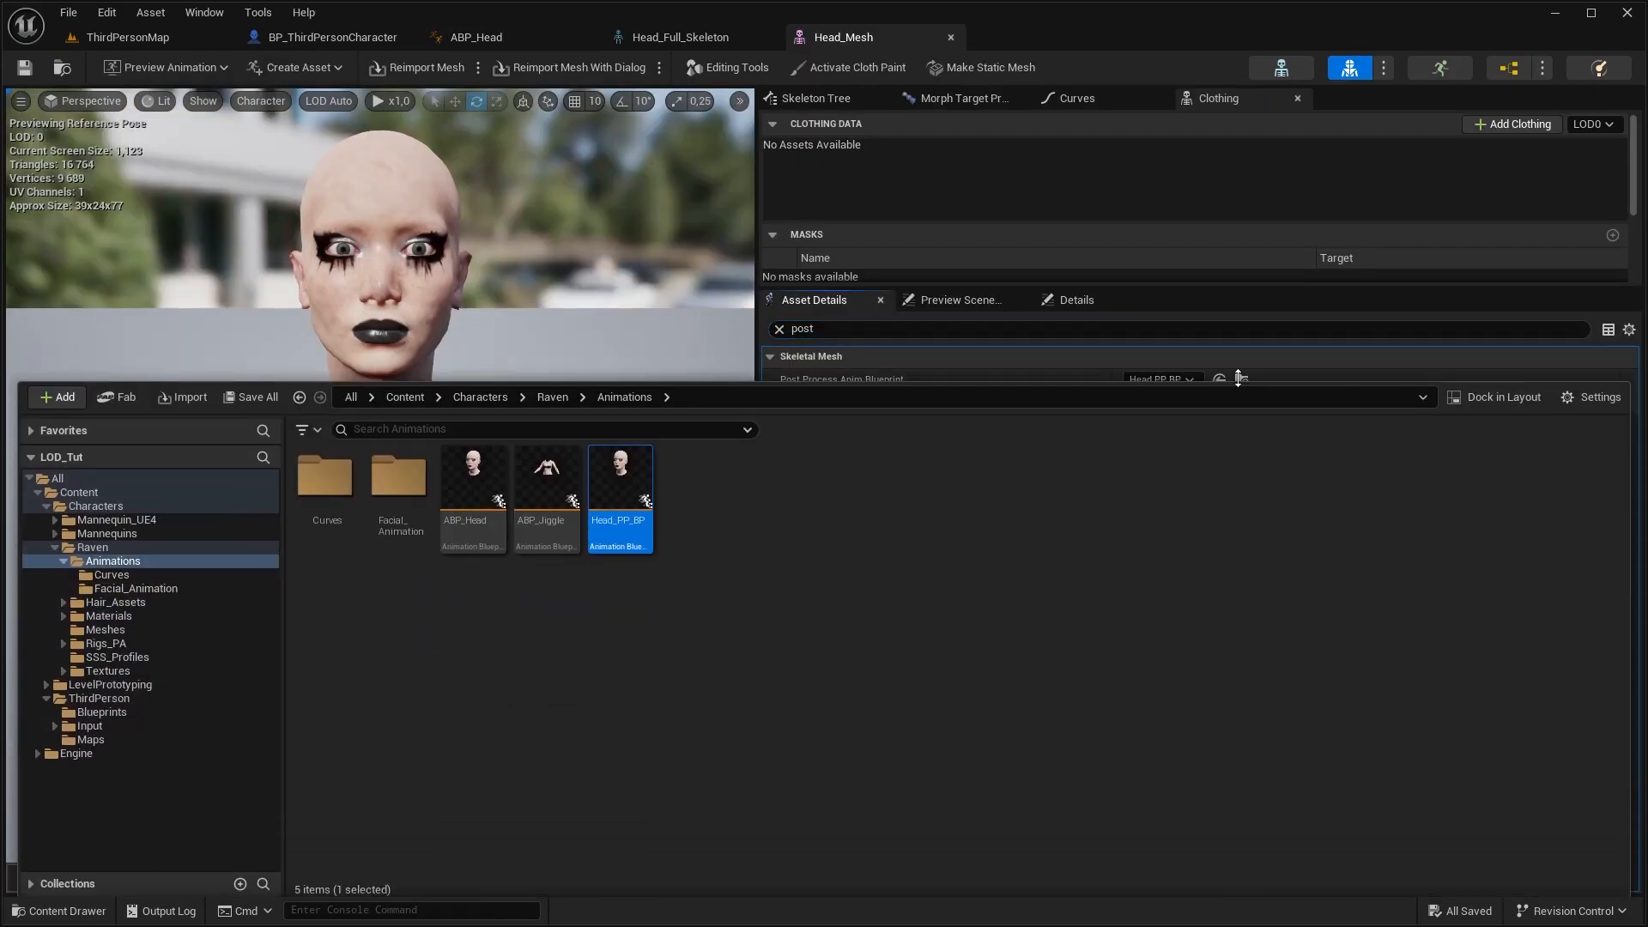
double_click(618, 494)
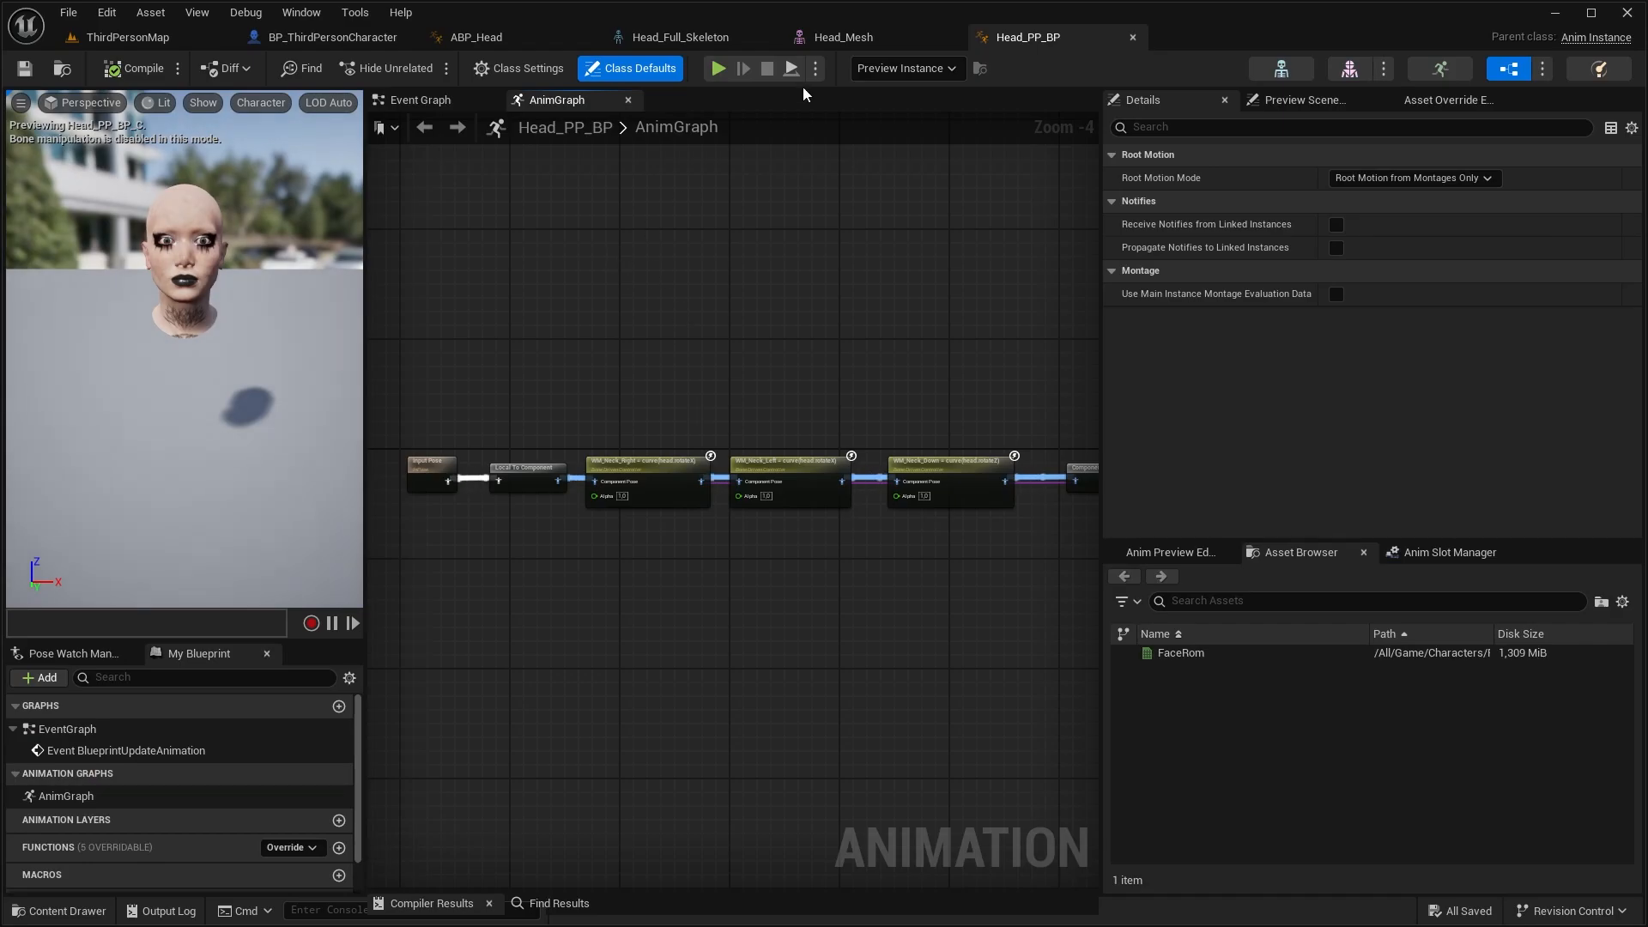
click(837, 37)
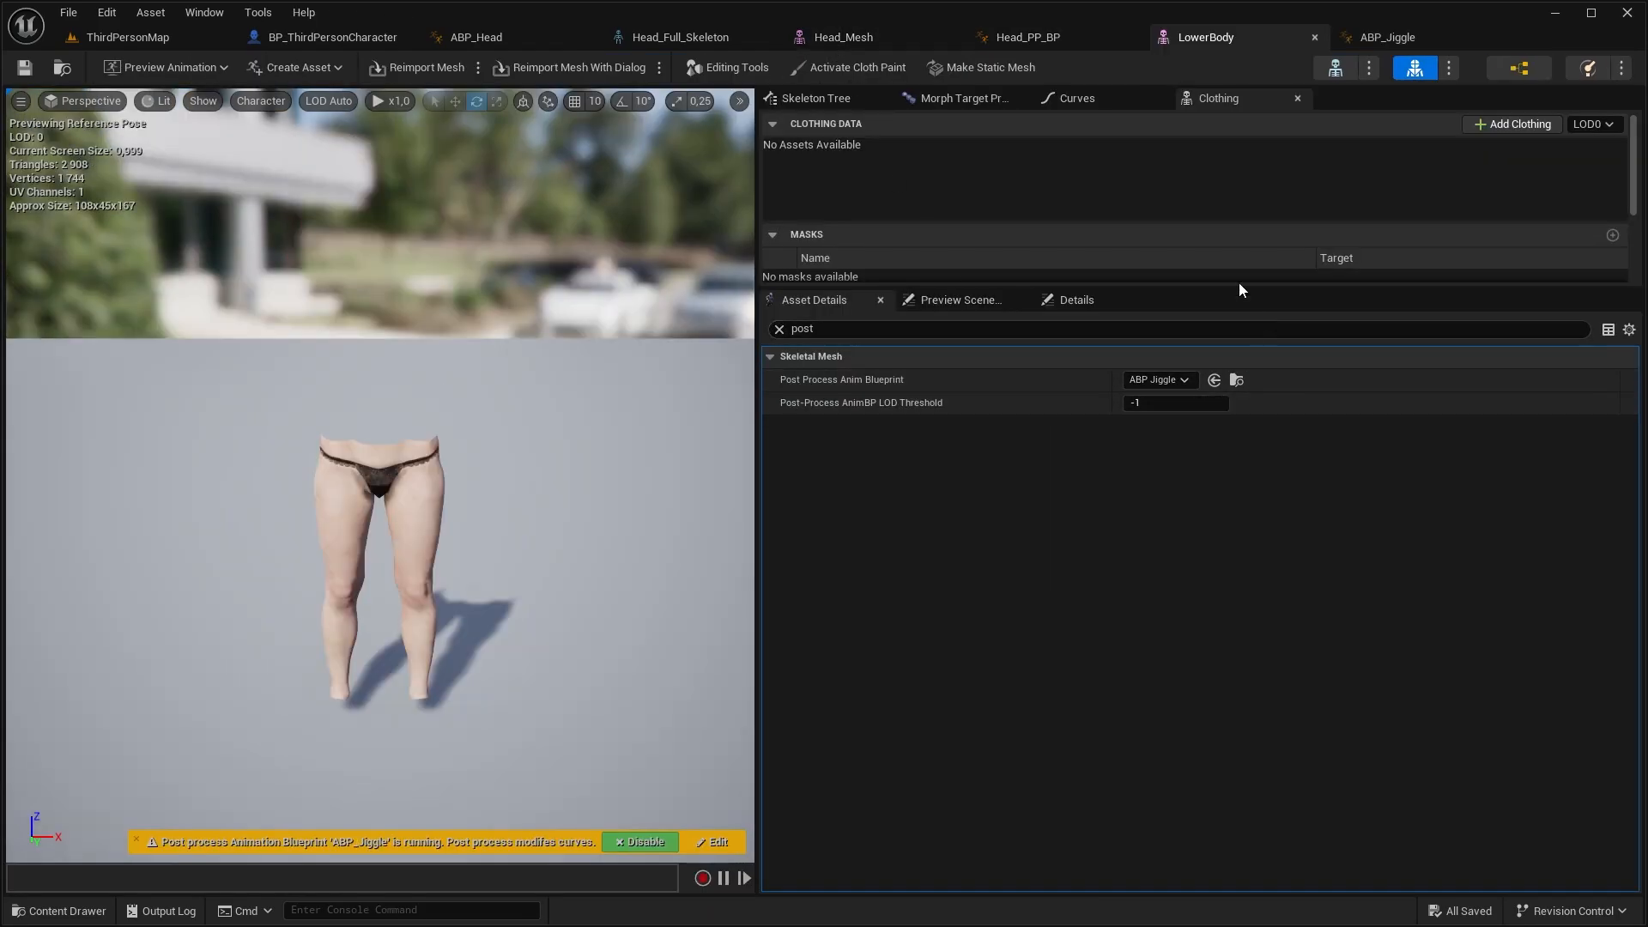
click(1384, 38)
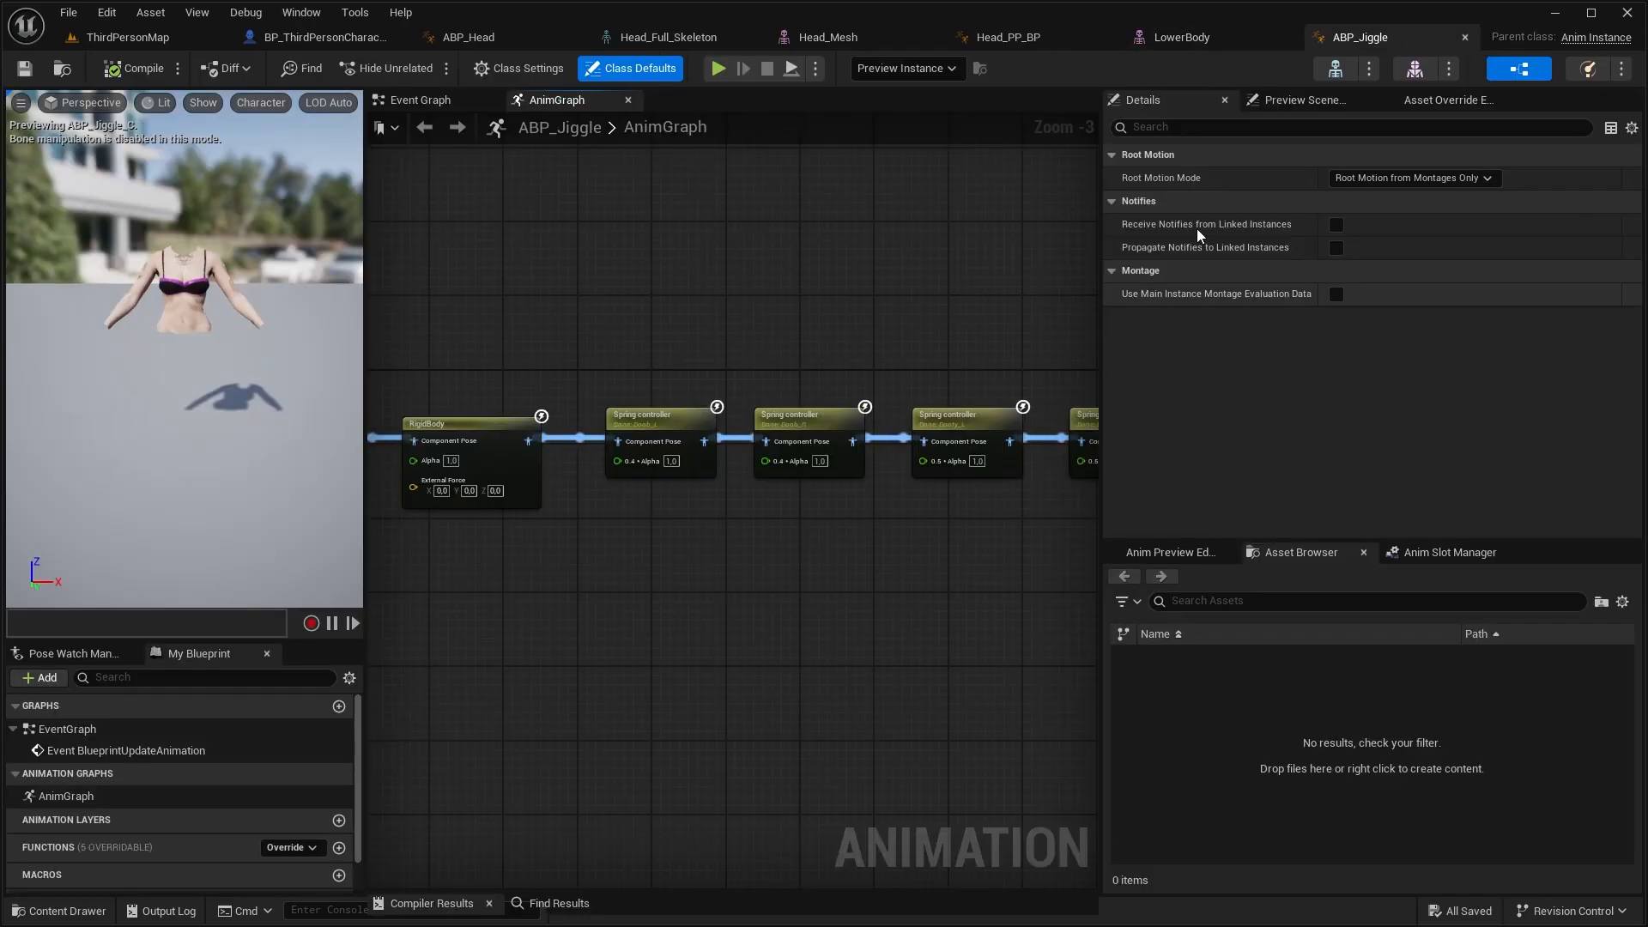
click(1219, 37)
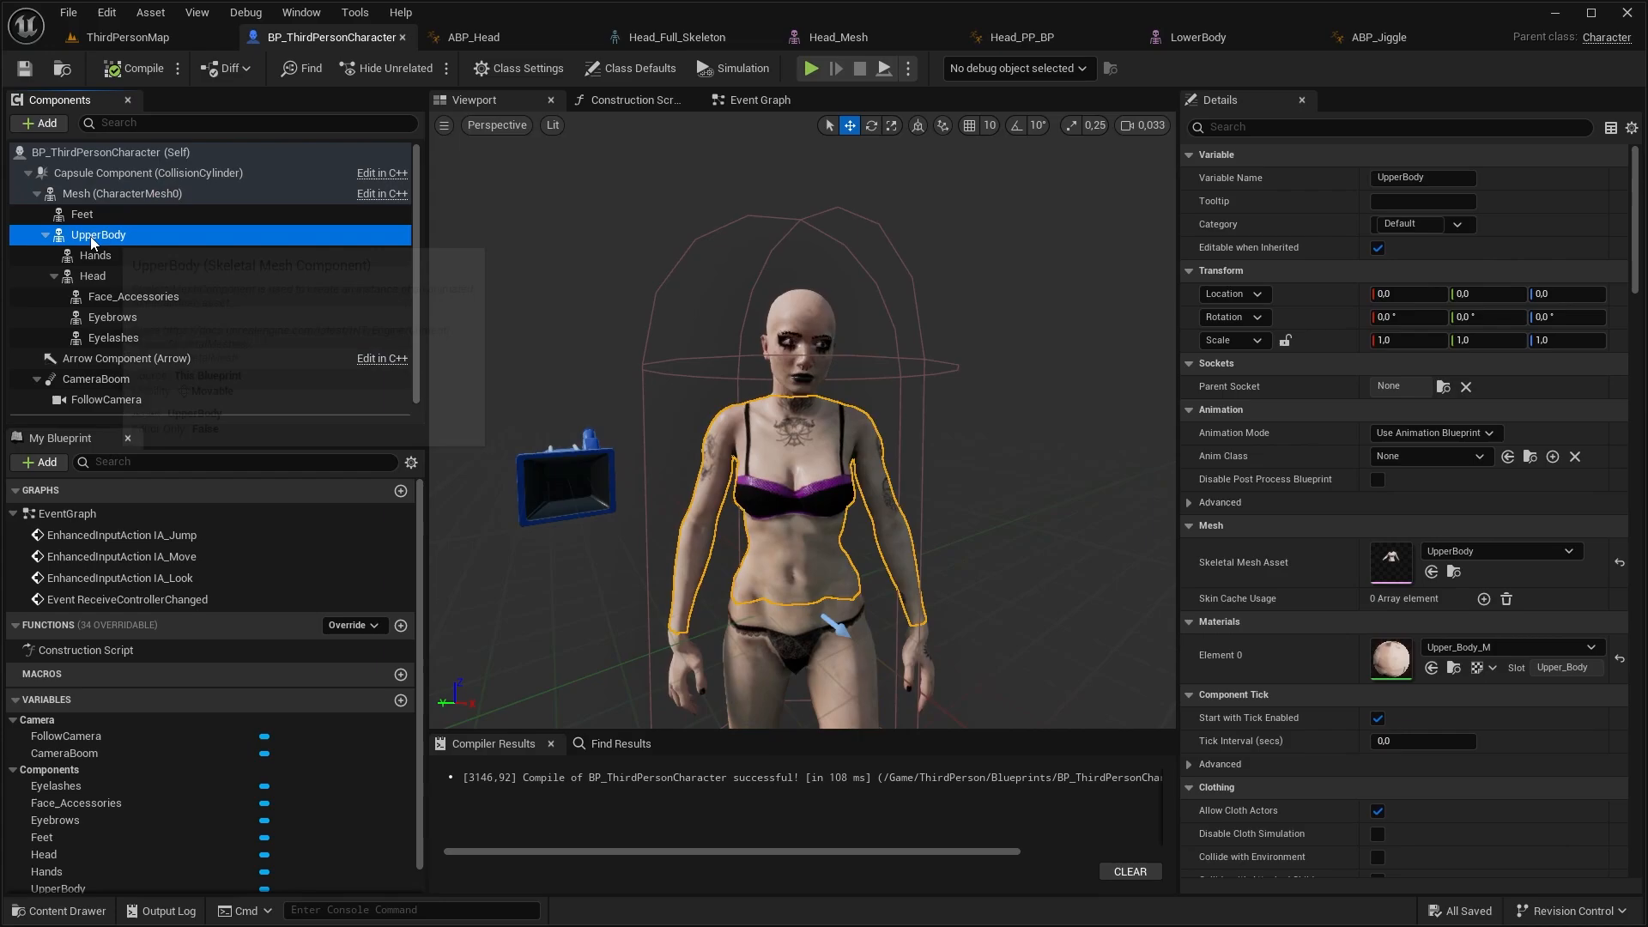
Open the SK_Mannequin_Custom skeleton and save its additional preview meshes as a new collection named Preview_Raven_Skeleton
click(120, 193)
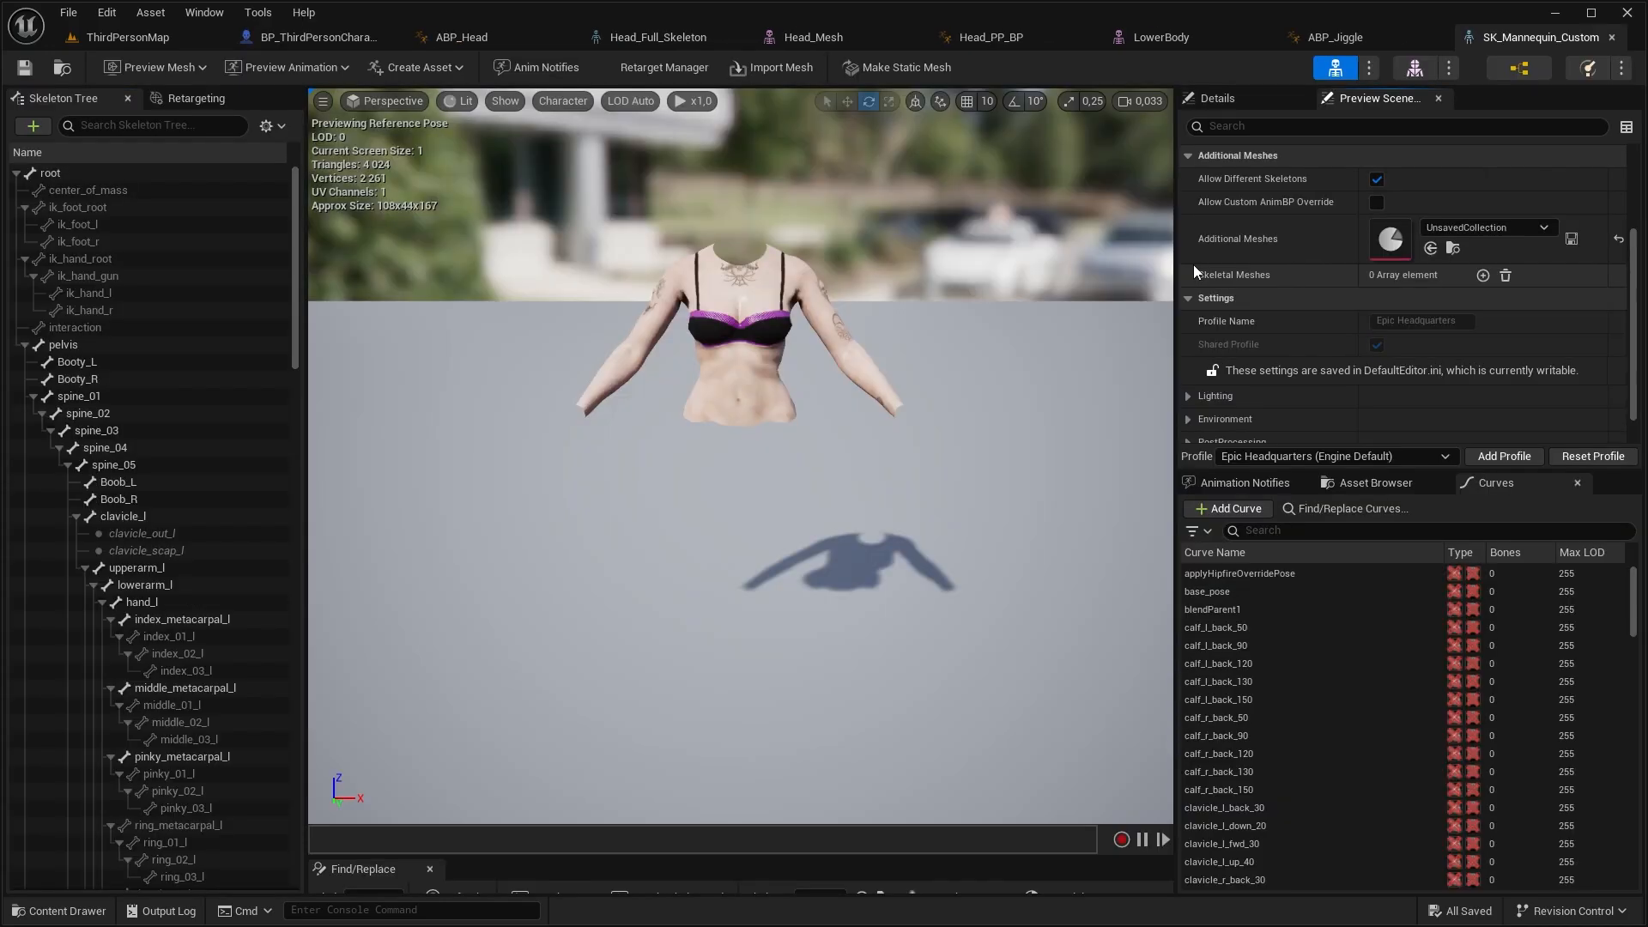
click(1573, 240)
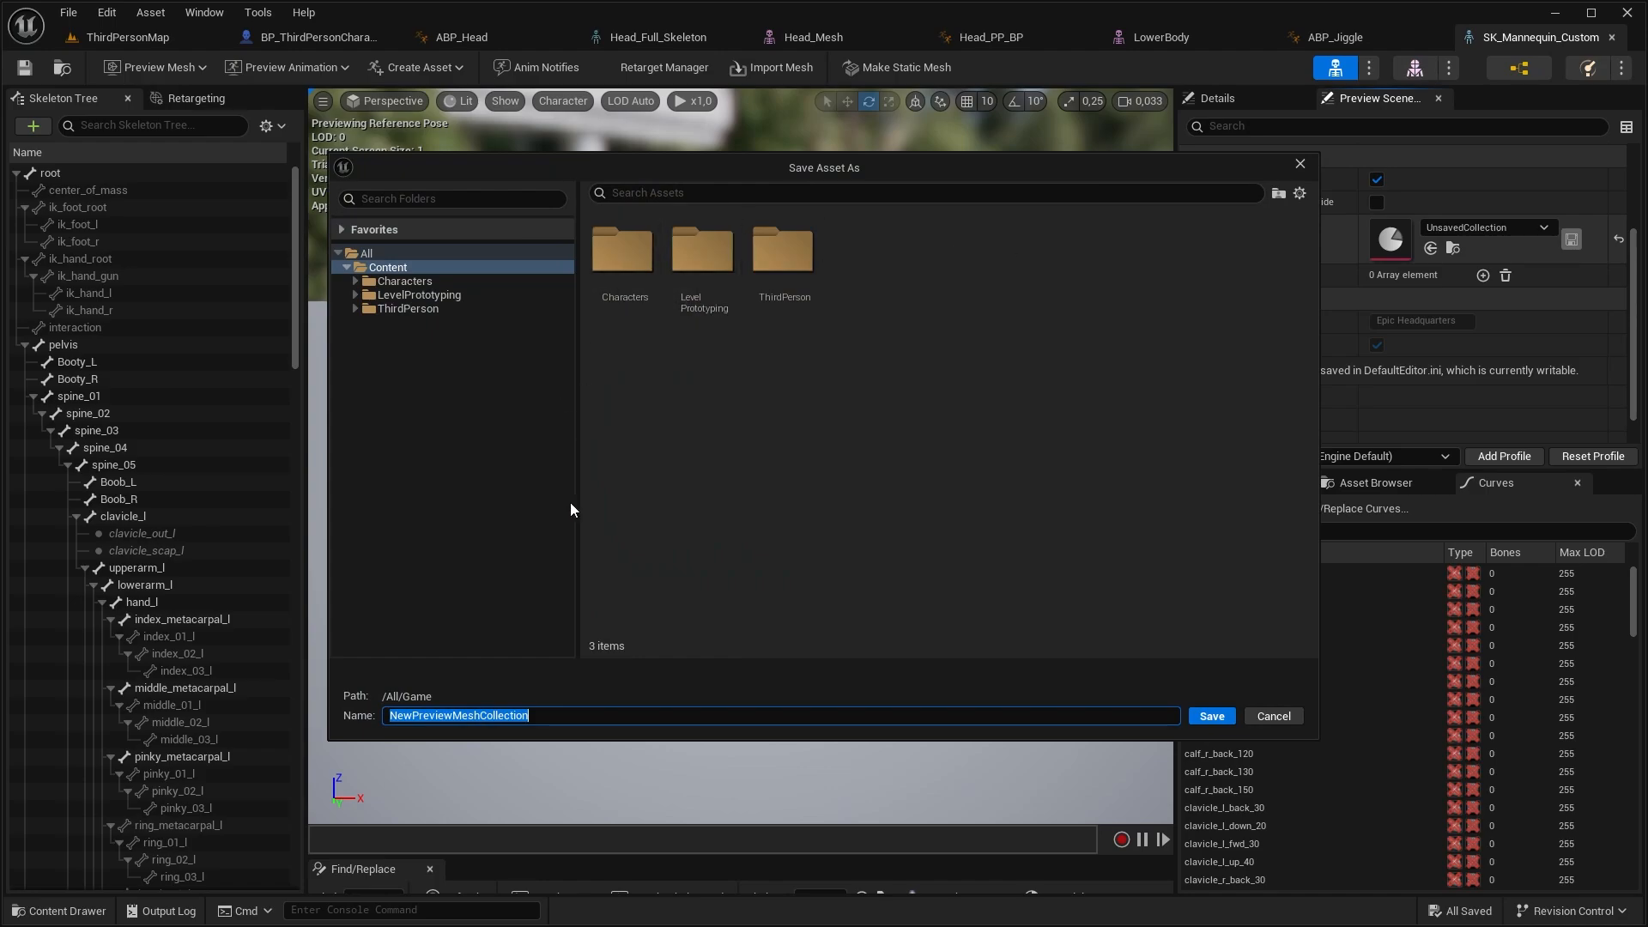
text(Preview_Raven_Skeleton)
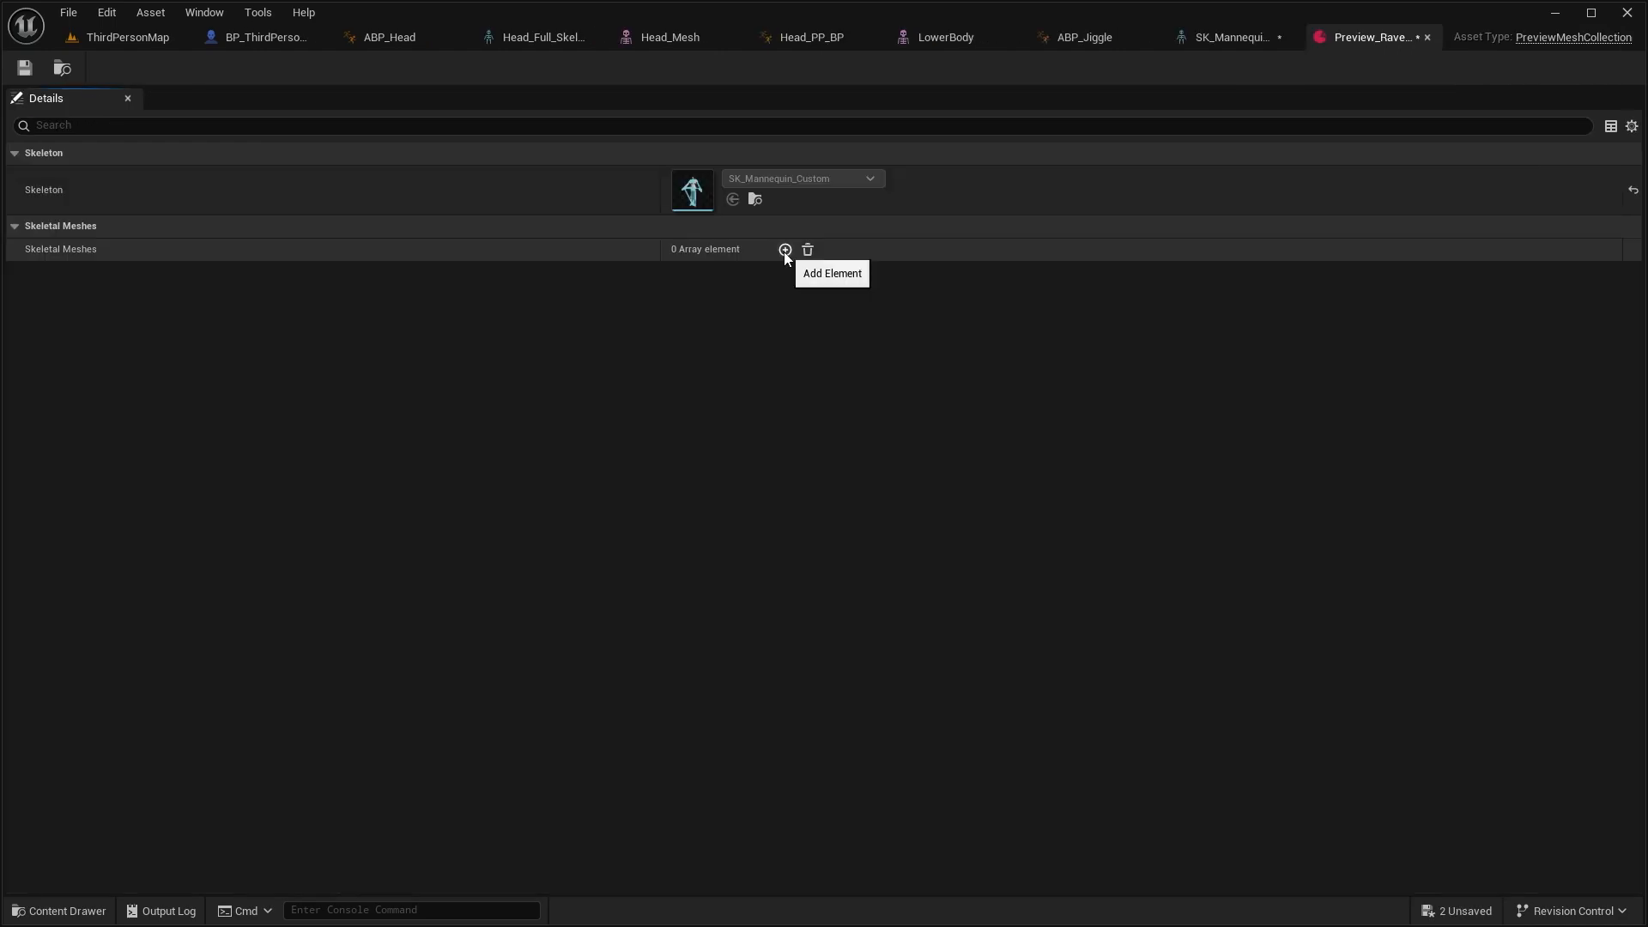
Expand the Preview_Raven_Skeleton collection to five skeletal mesh entries and assign UpperBody and LowerBody to the first two
click(784, 250)
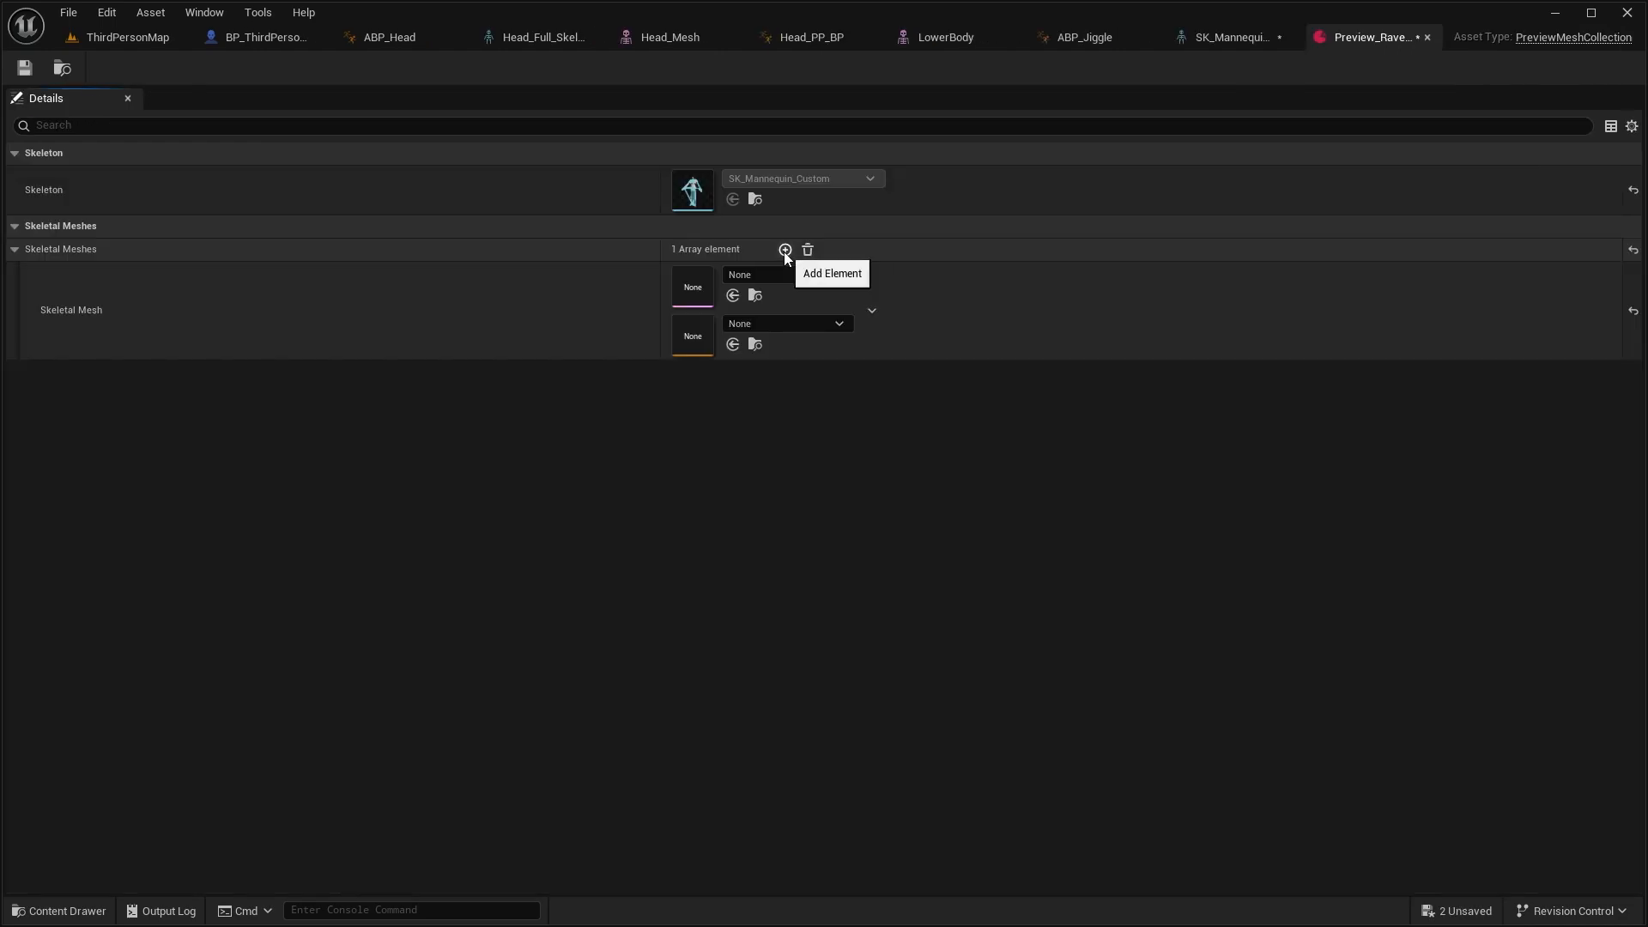
click(784, 249)
click(785, 250)
click(785, 250)
text(lo)
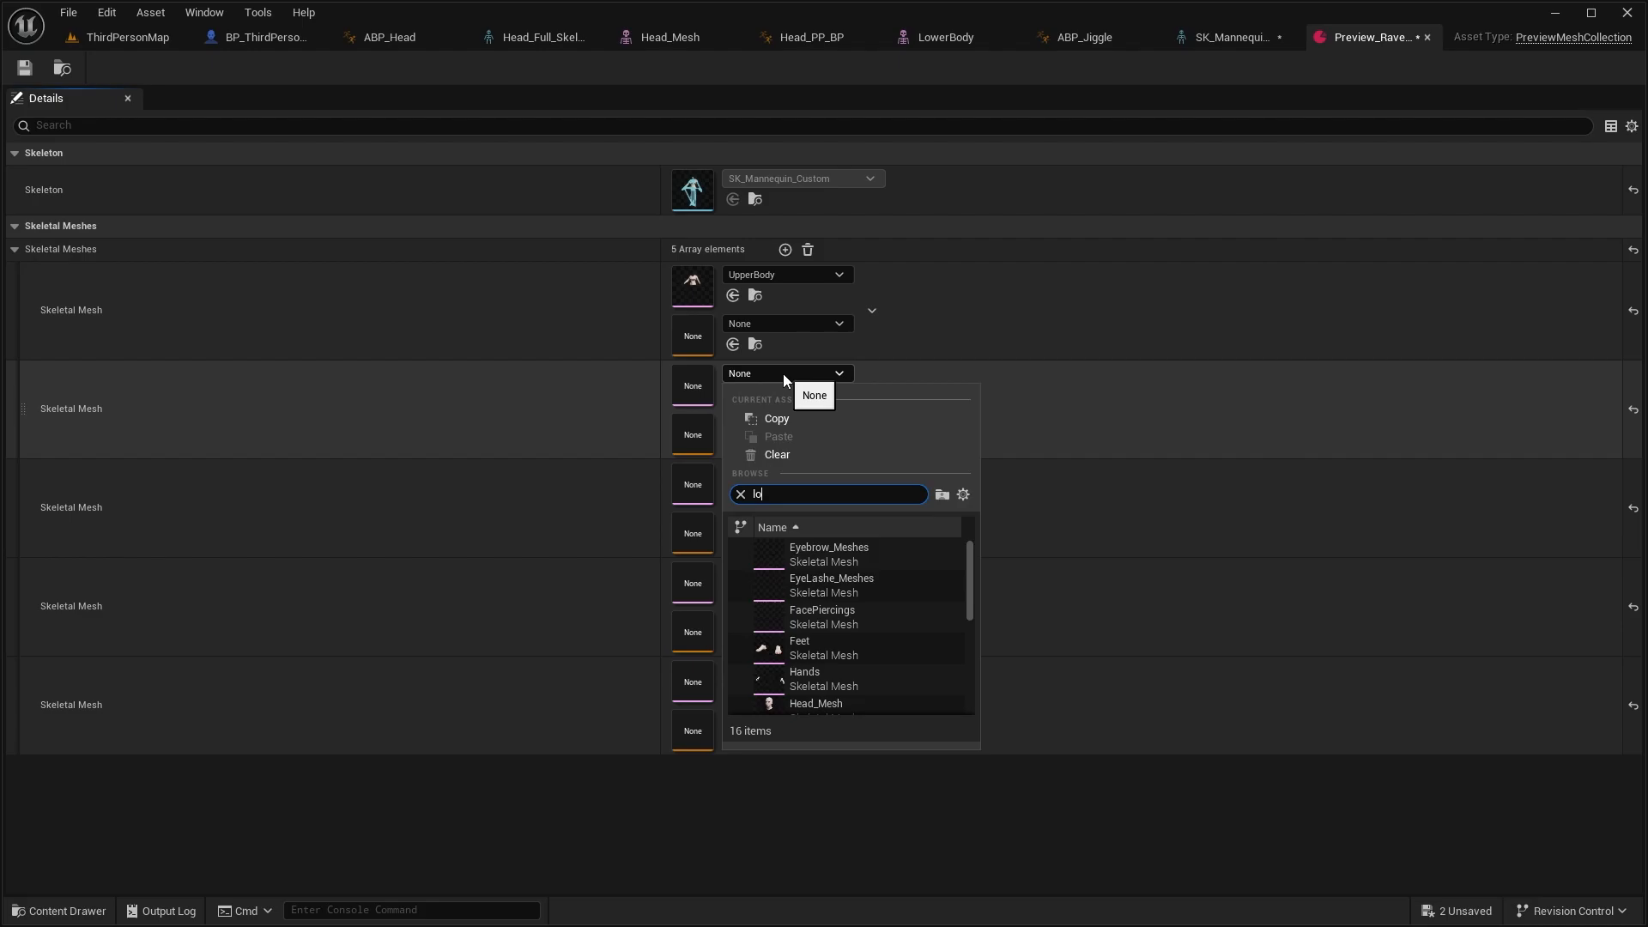
click(806, 555)
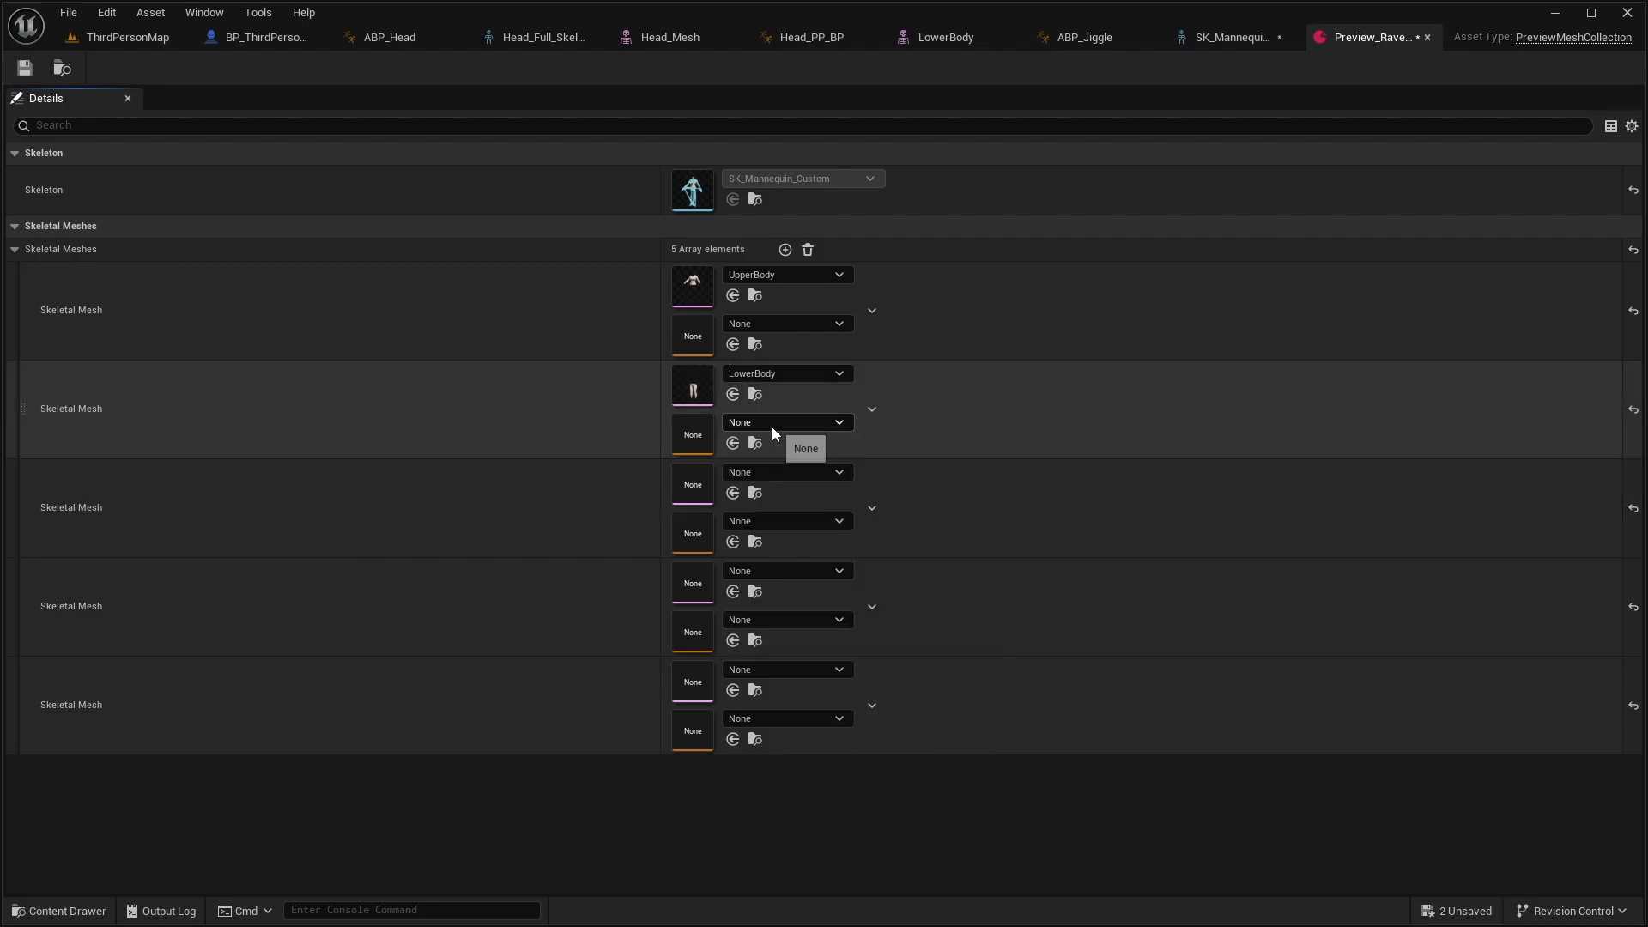
Assign the Hands and Feet meshes to the third and fourth collection entries and save the preview mesh collection
click(780, 477)
text(ha)
click(803, 653)
click(775, 574)
text(fe)
click(802, 364)
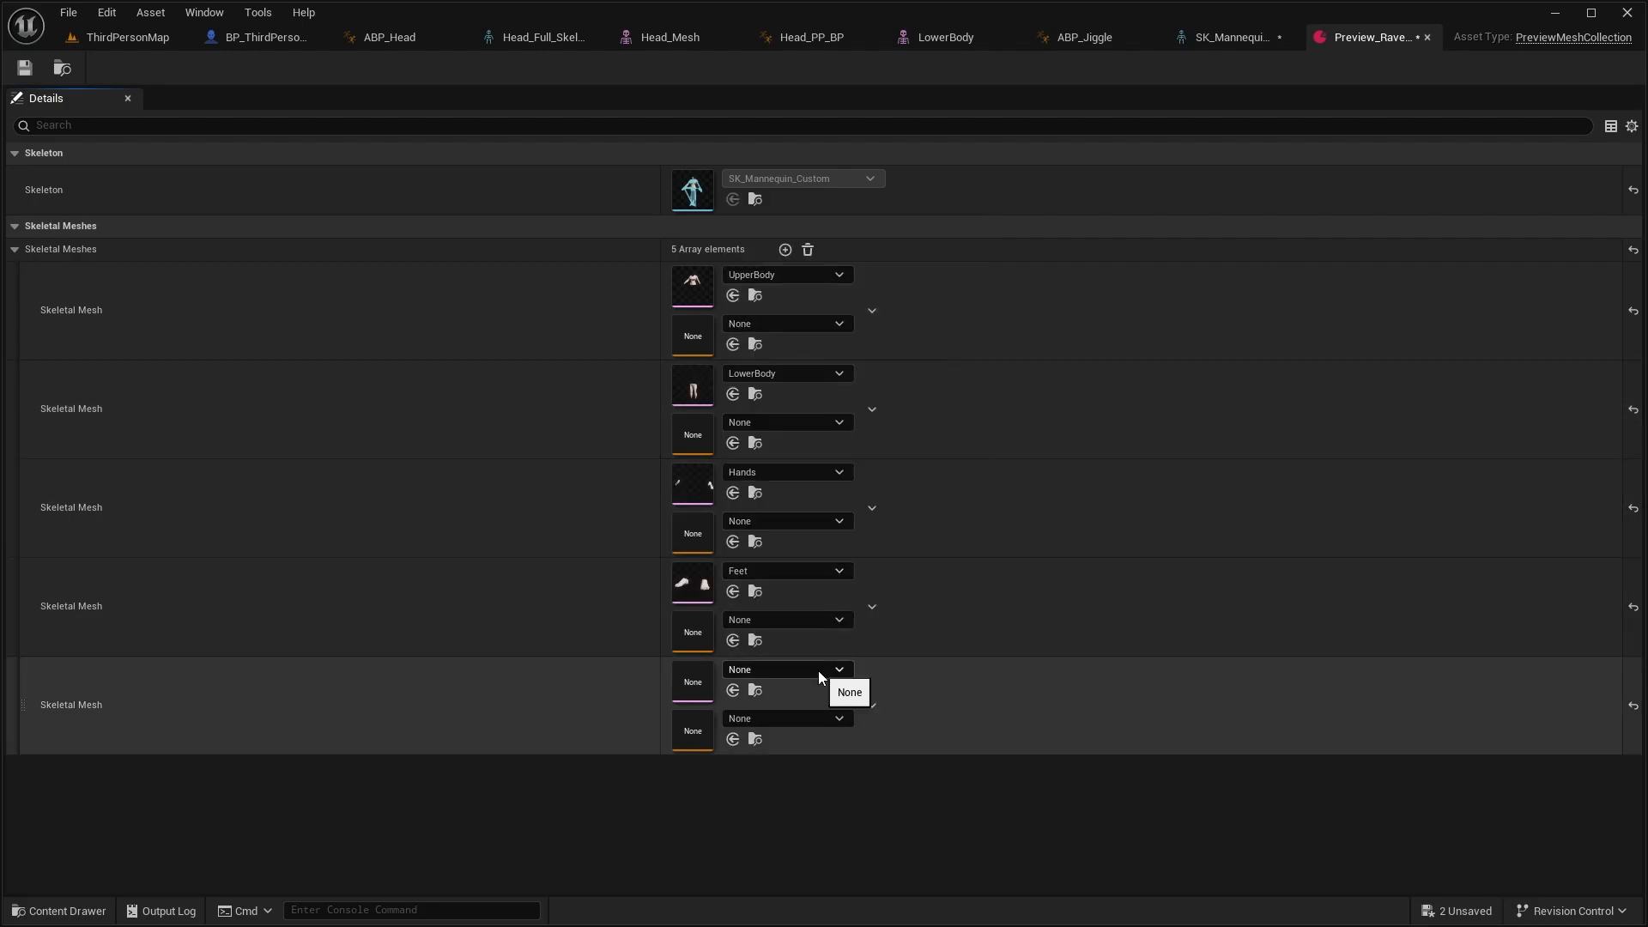
click(25, 68)
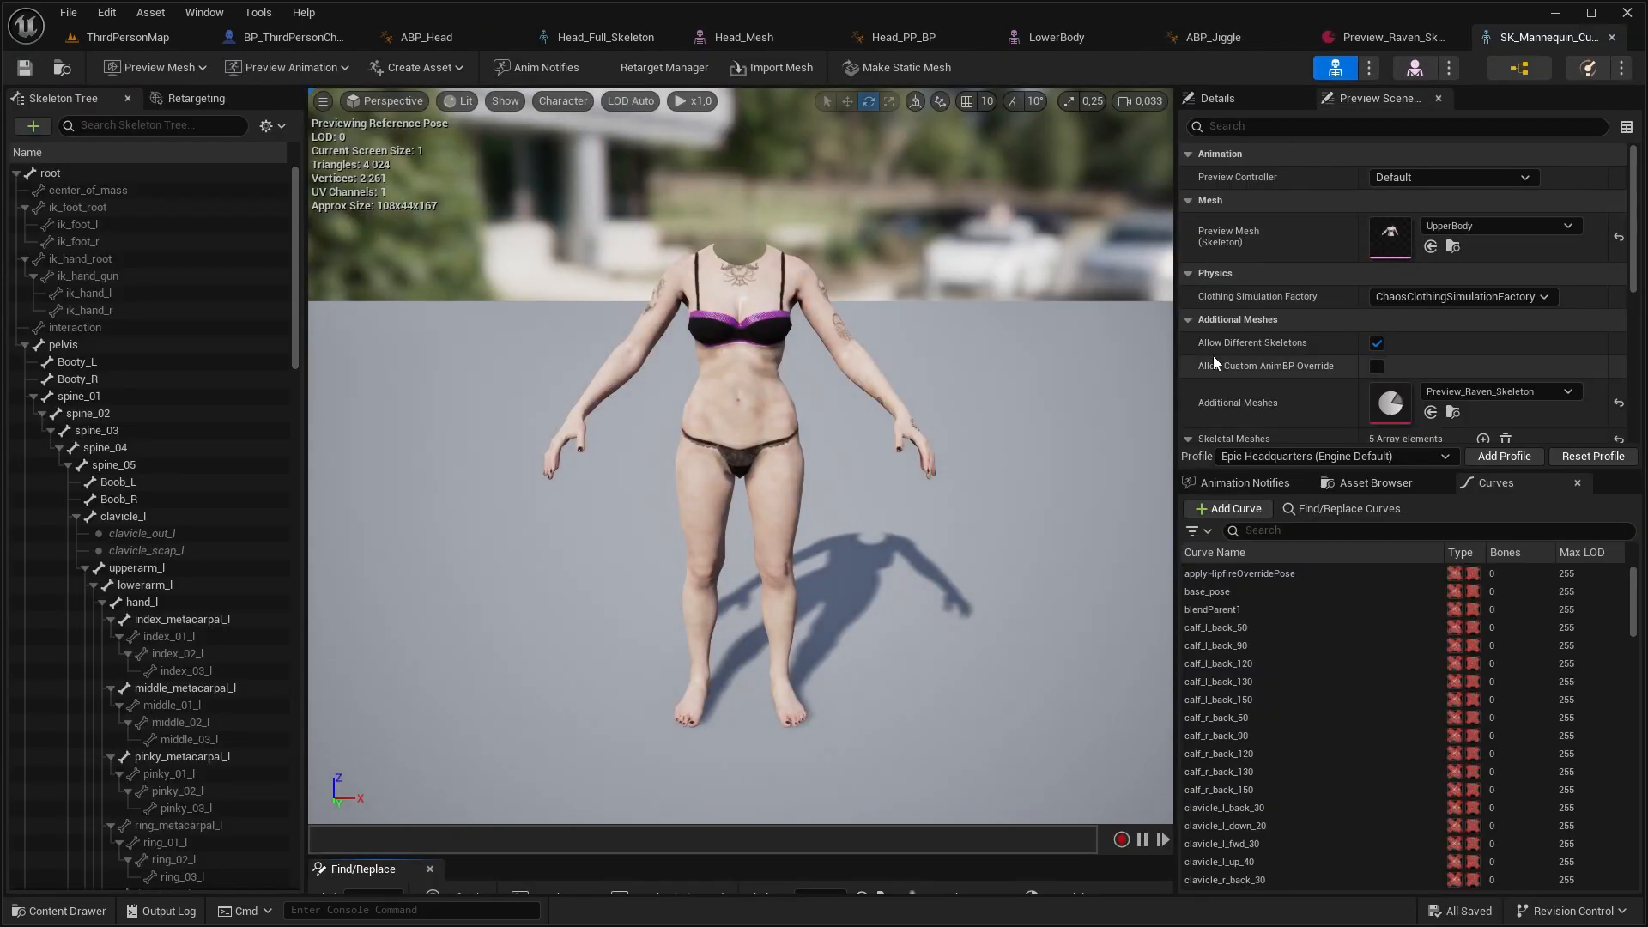
Create animation blueprint ABP_CopyPose for Head_Full_Skeleton, feed Copy Pose From Mesh with Use Attached Parent into Output Pose, and compile
text(anima)
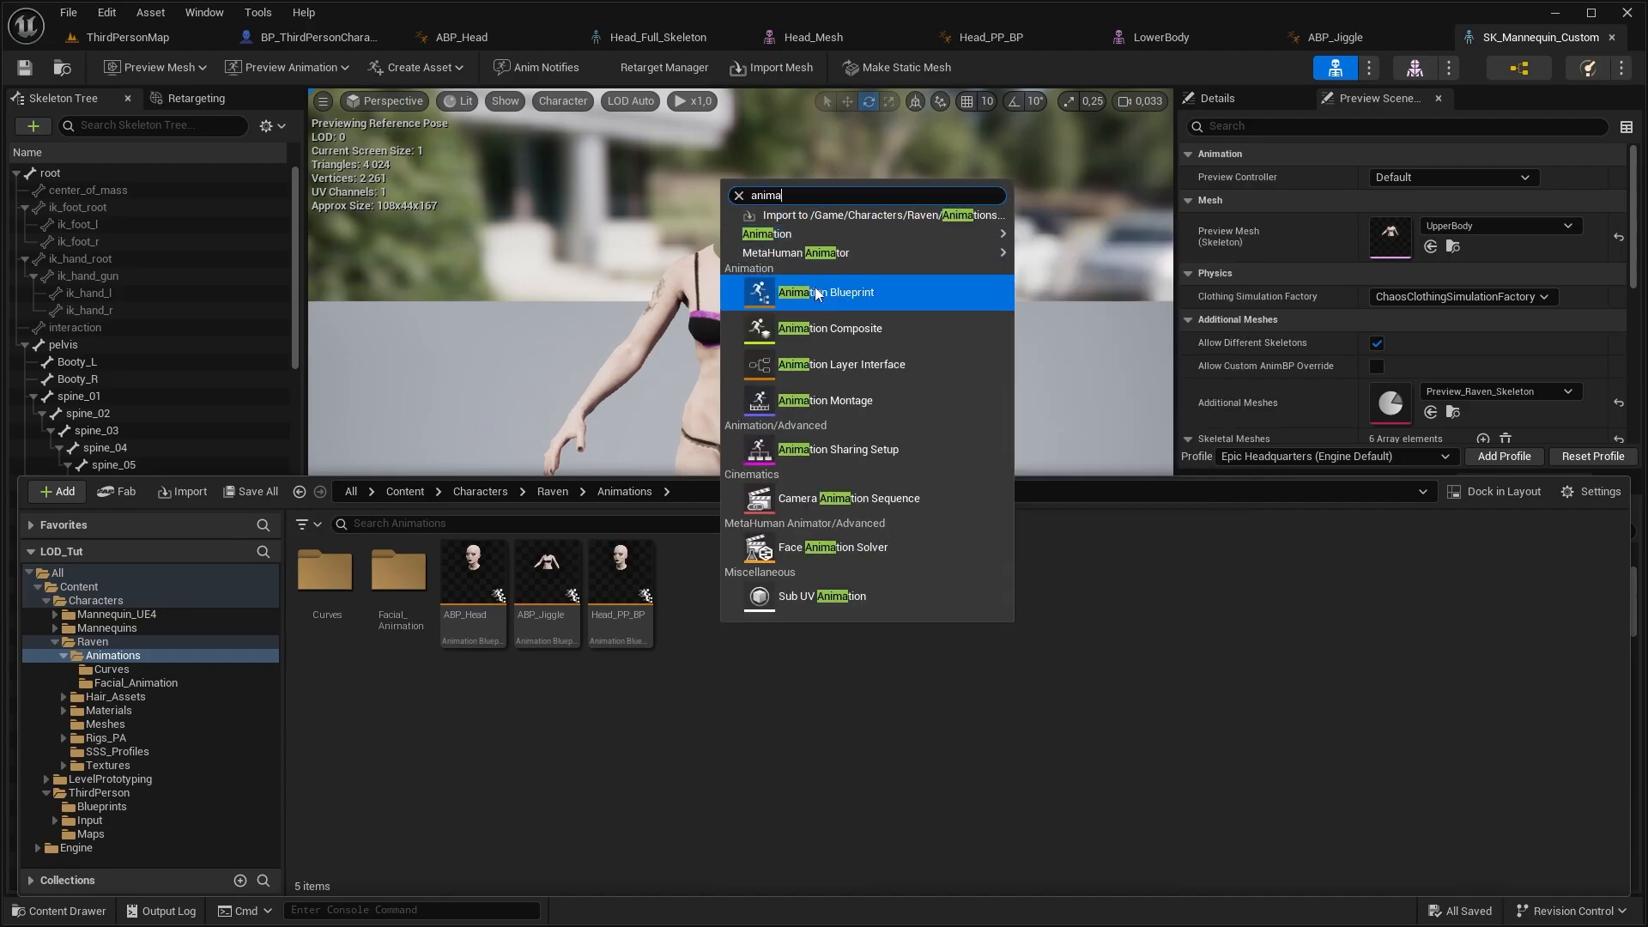
click(815, 289)
click(758, 367)
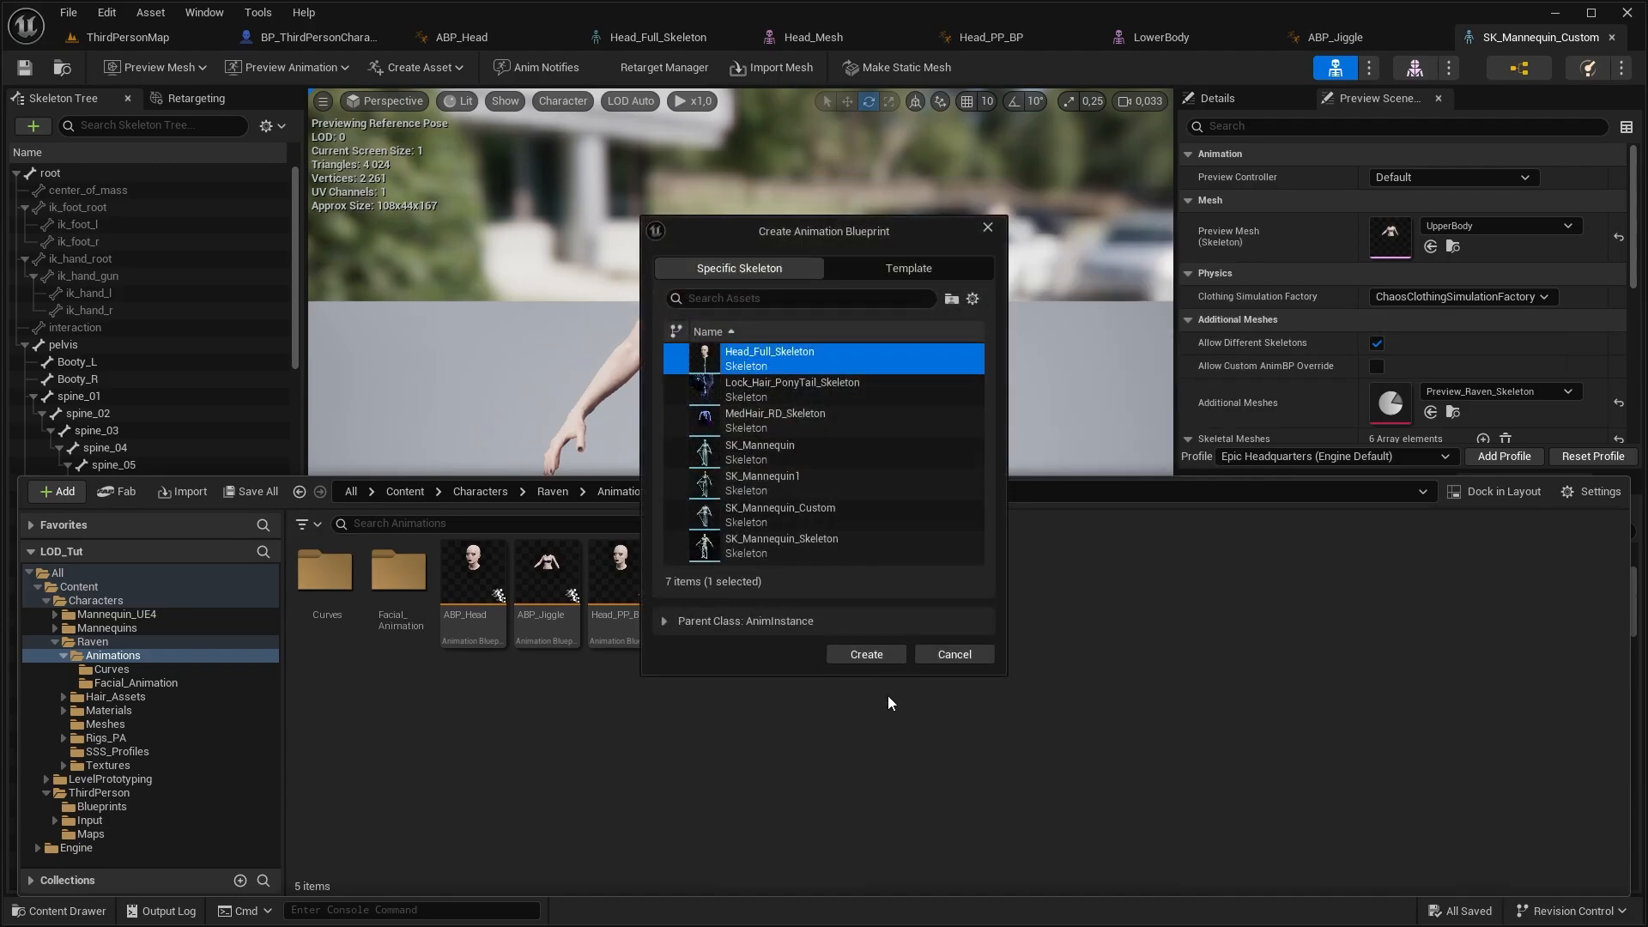
click(866, 654)
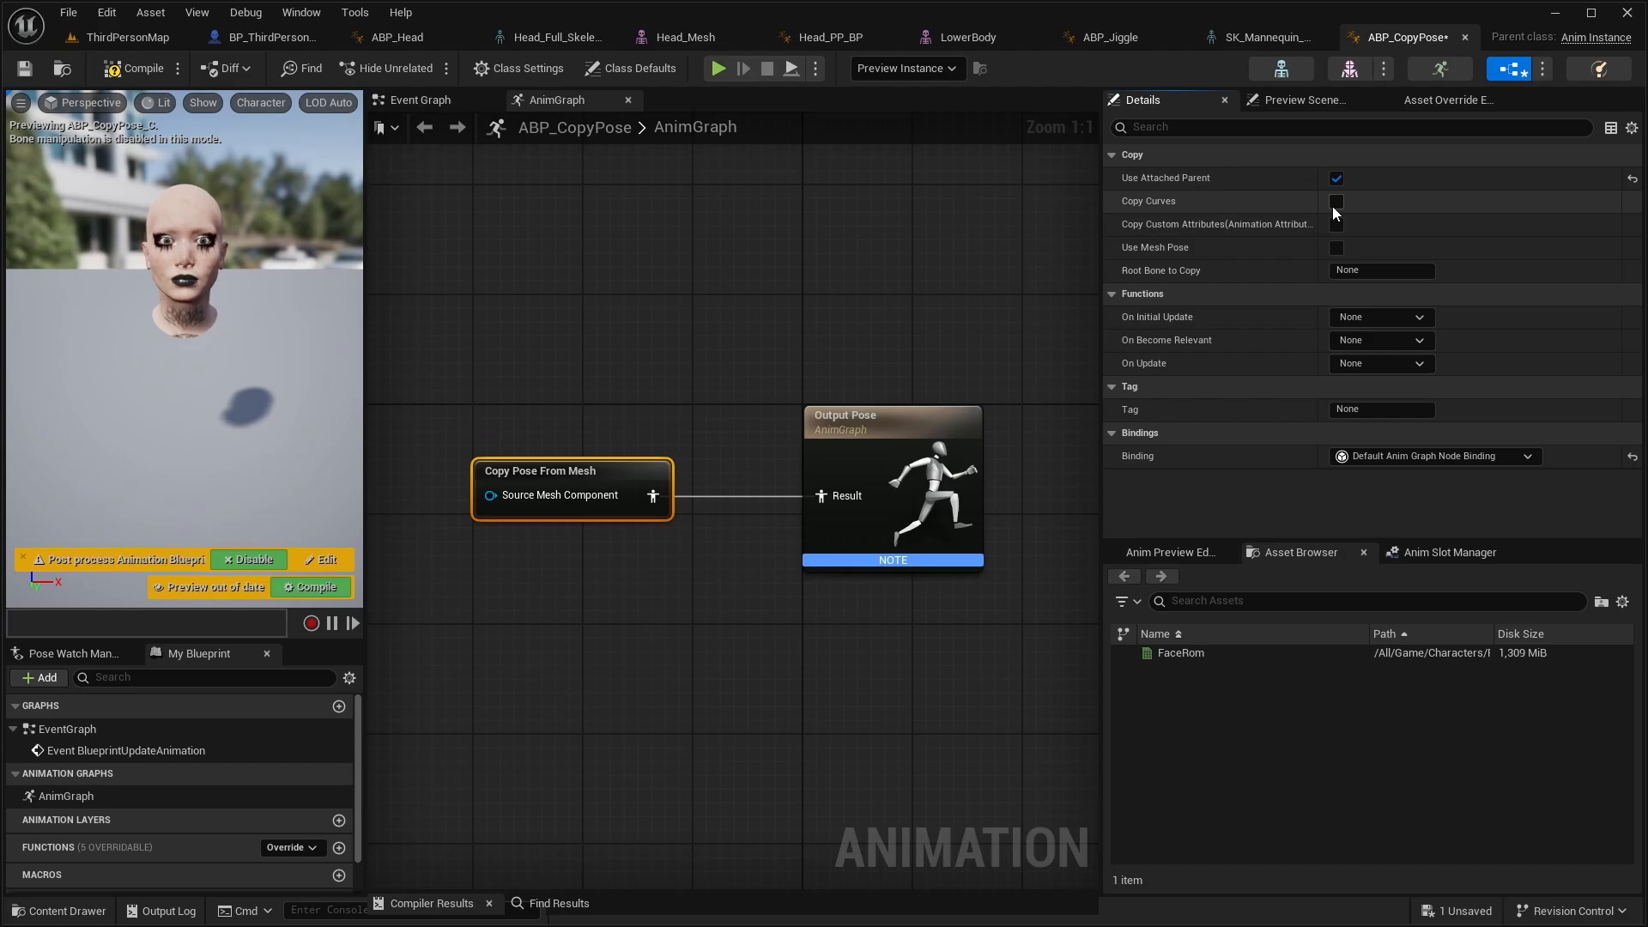
click(133, 68)
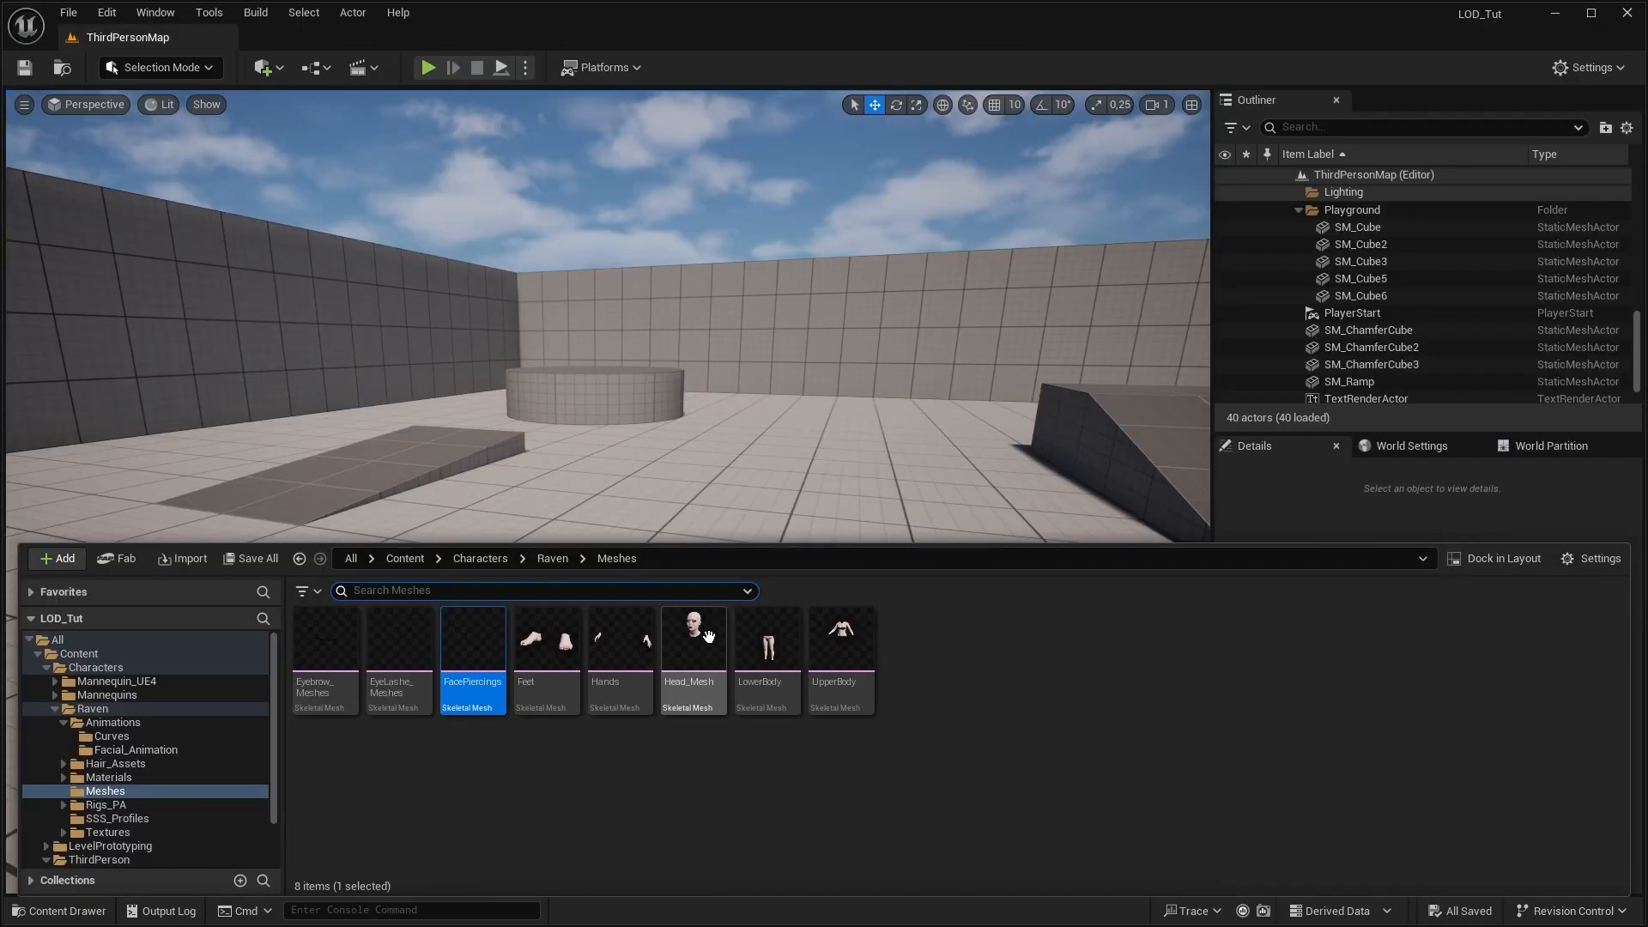
In the Head_Mesh skeletal mesh, set the number of LODs to 4 and apply the change to generate them
click(705, 636)
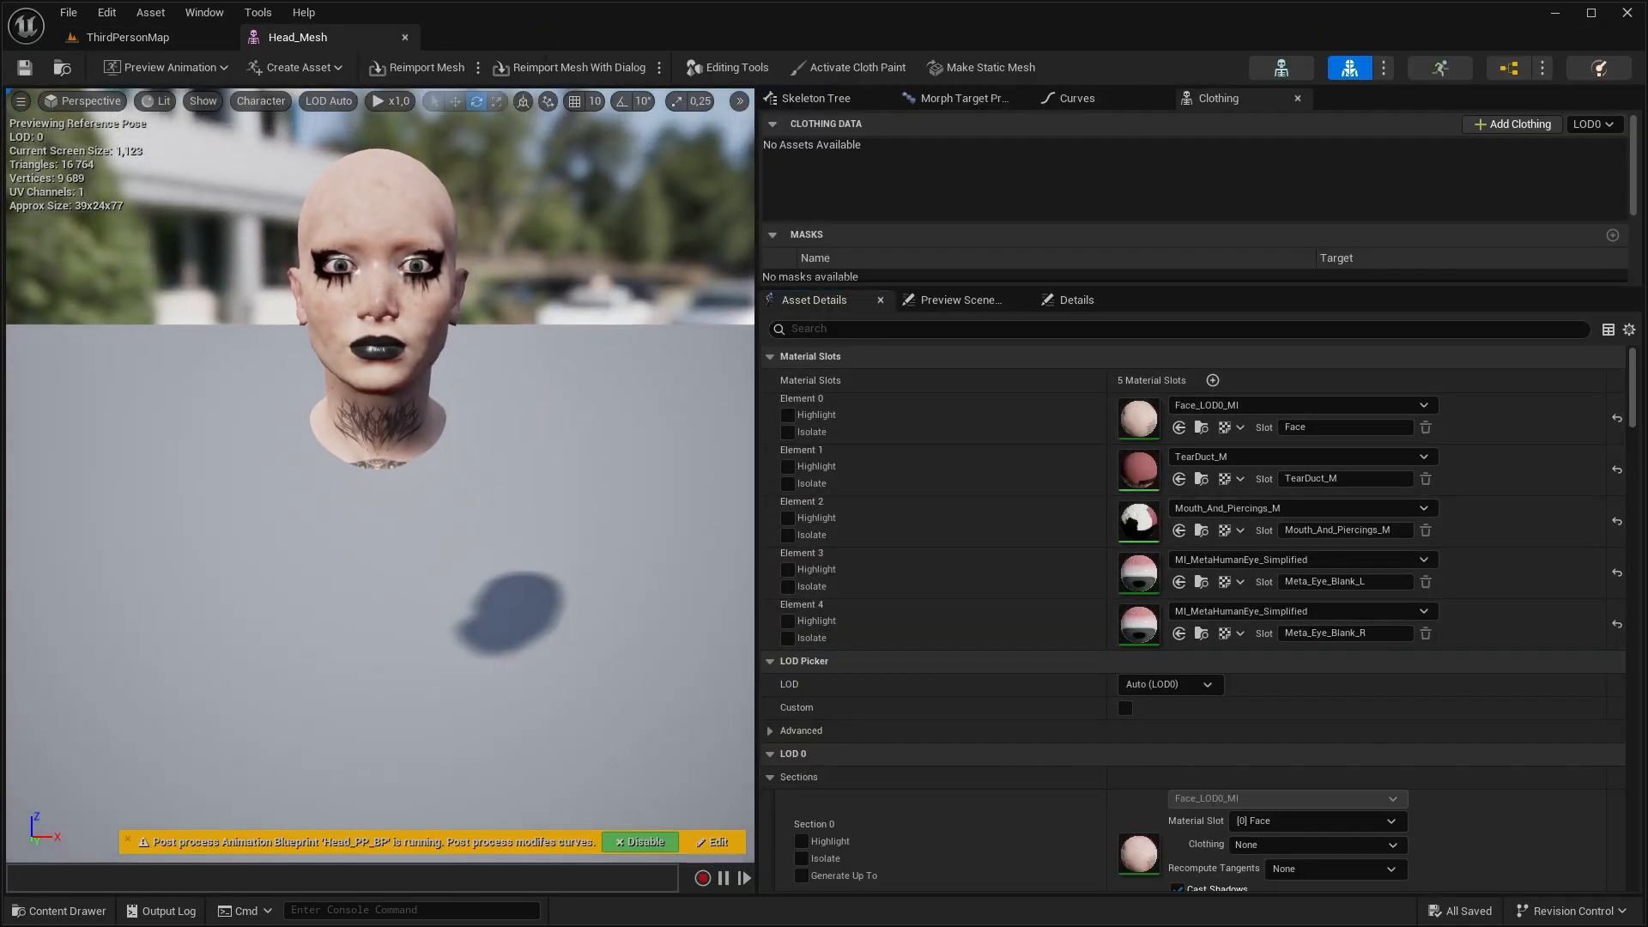
right_drag(639, 328, 637, 293)
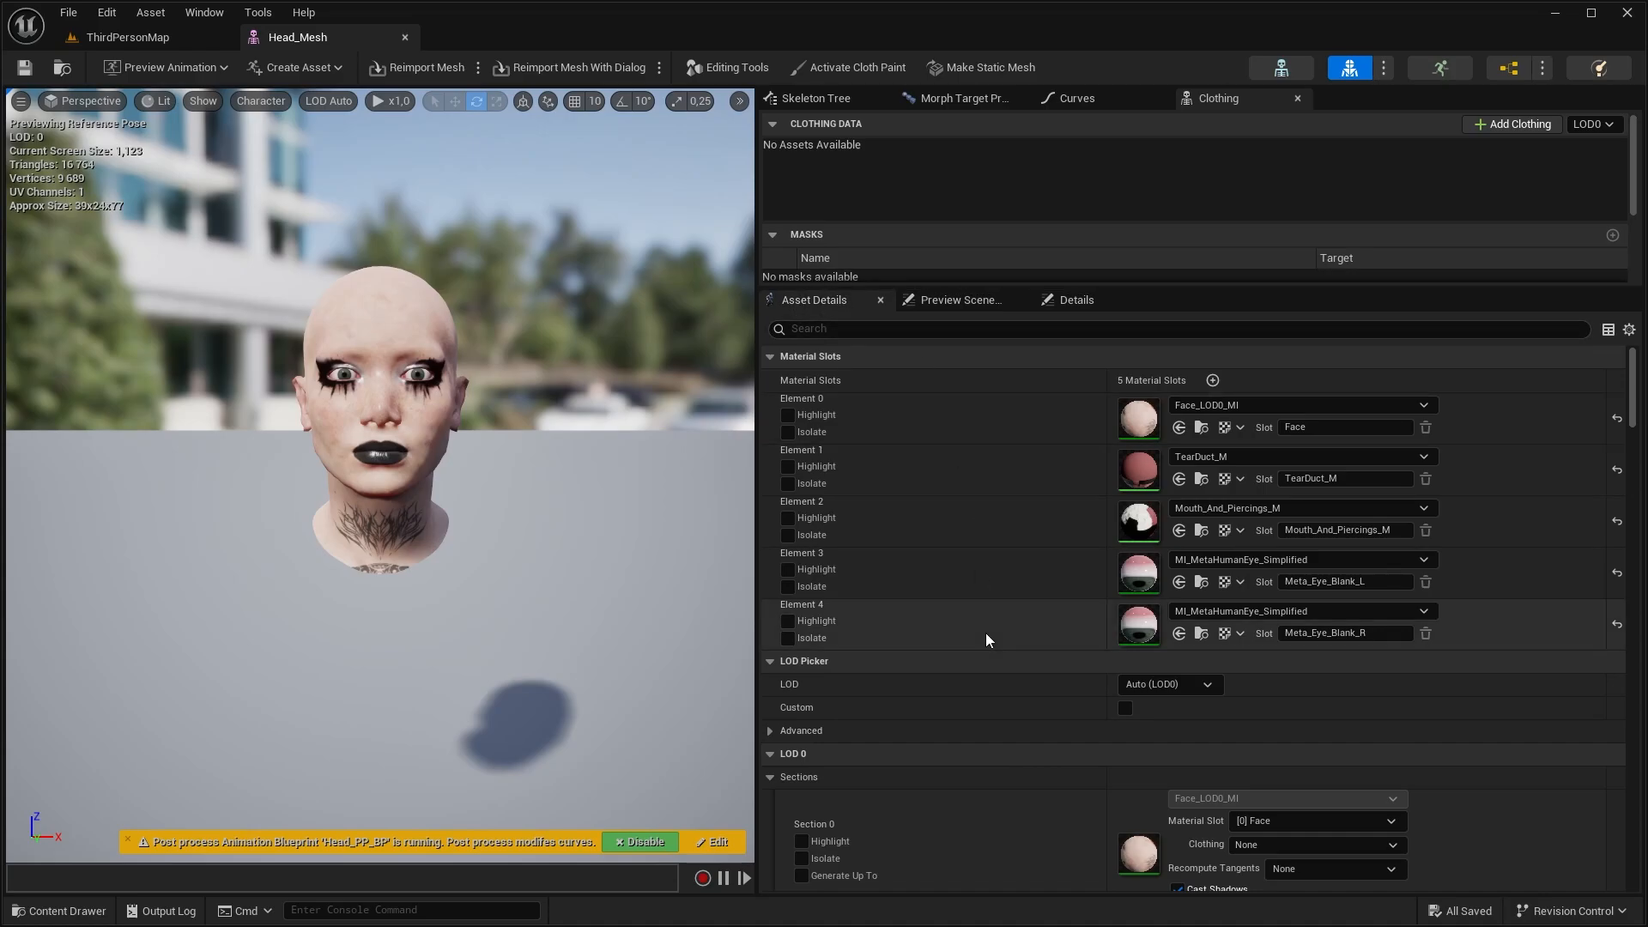
scroll(986, 635, down, 10)
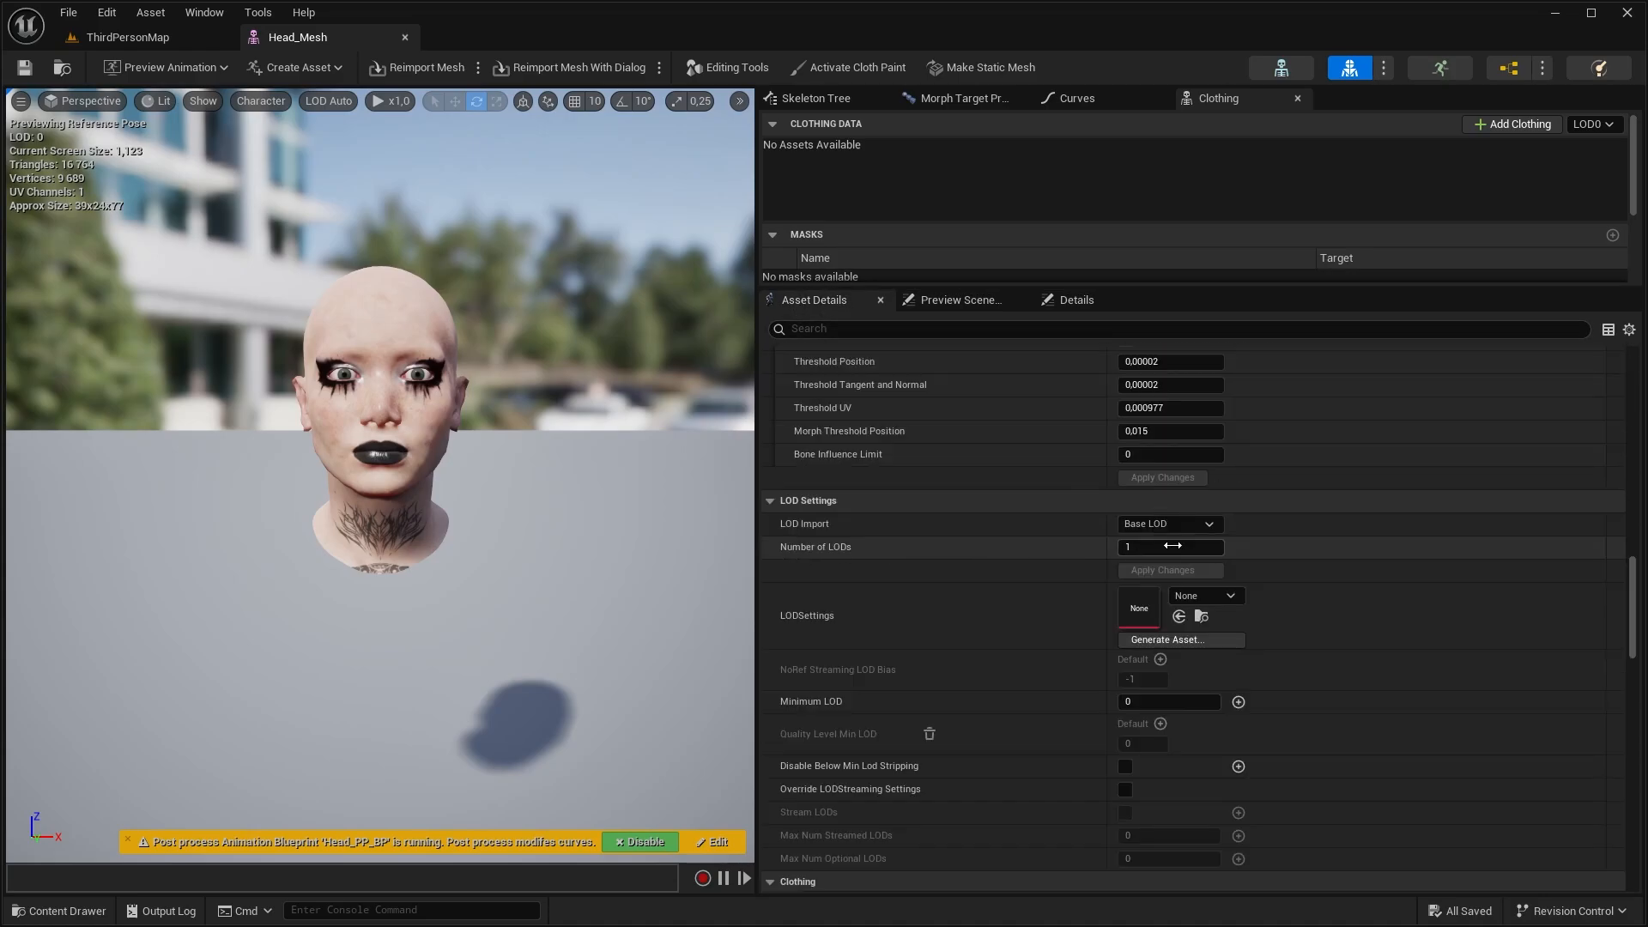
click(1136, 549)
text(4)
key(Return)
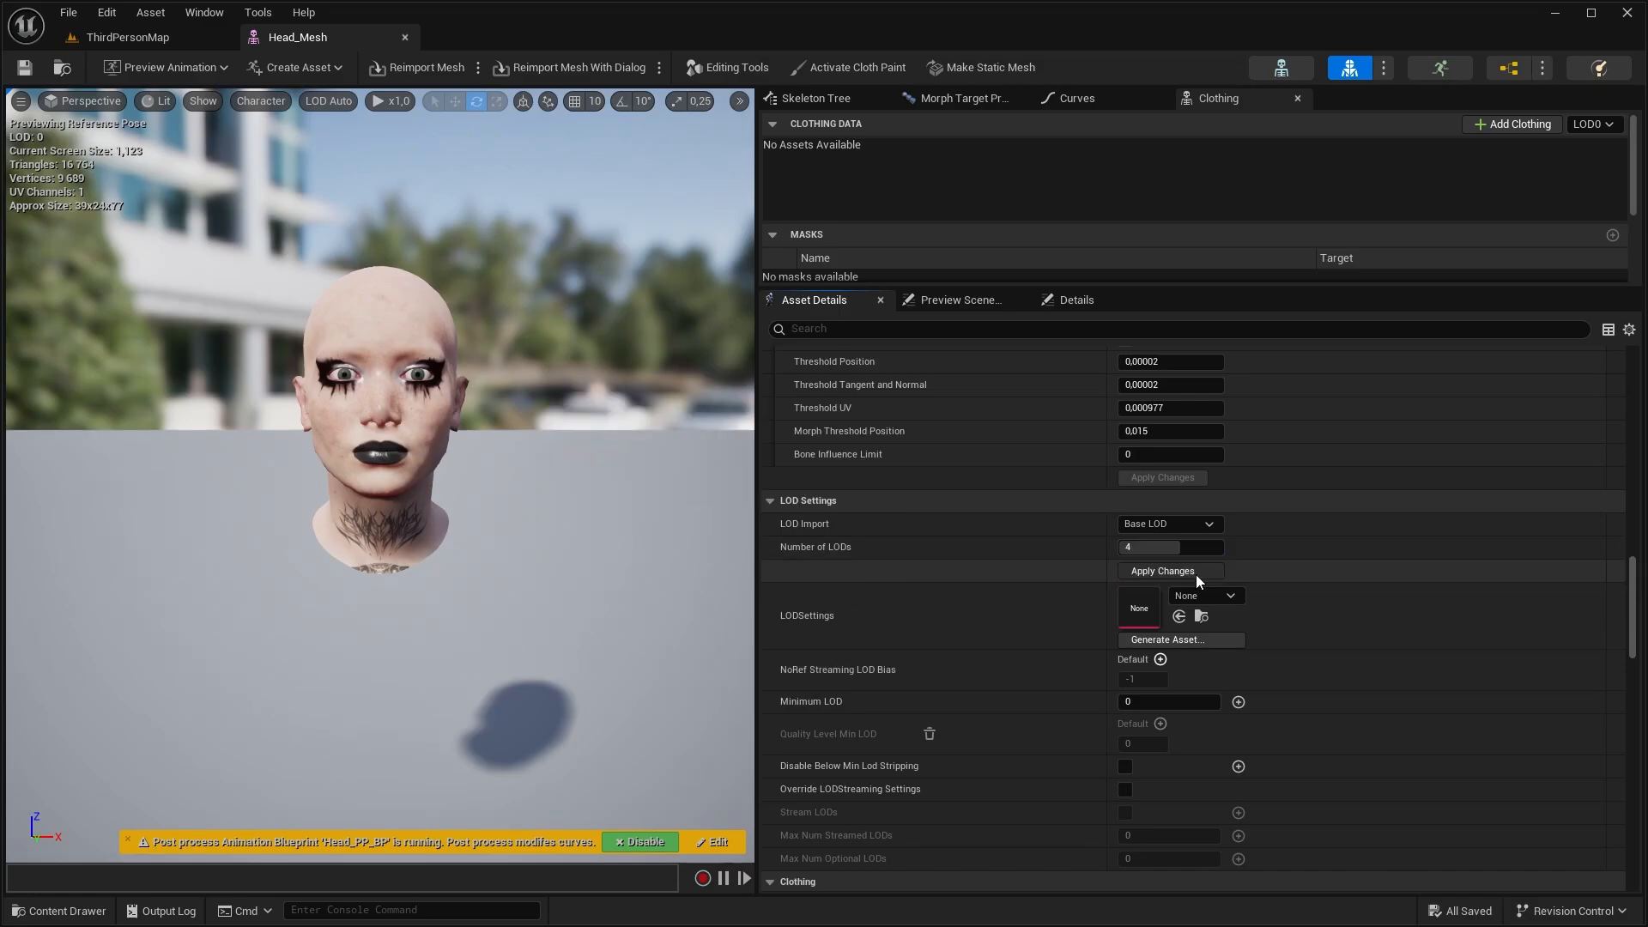
click(1199, 573)
Preview the head mesh at LOD 0, LOD 1, LOD 2 and LOD 3 in turn to compare the detail levels
click(329, 101)
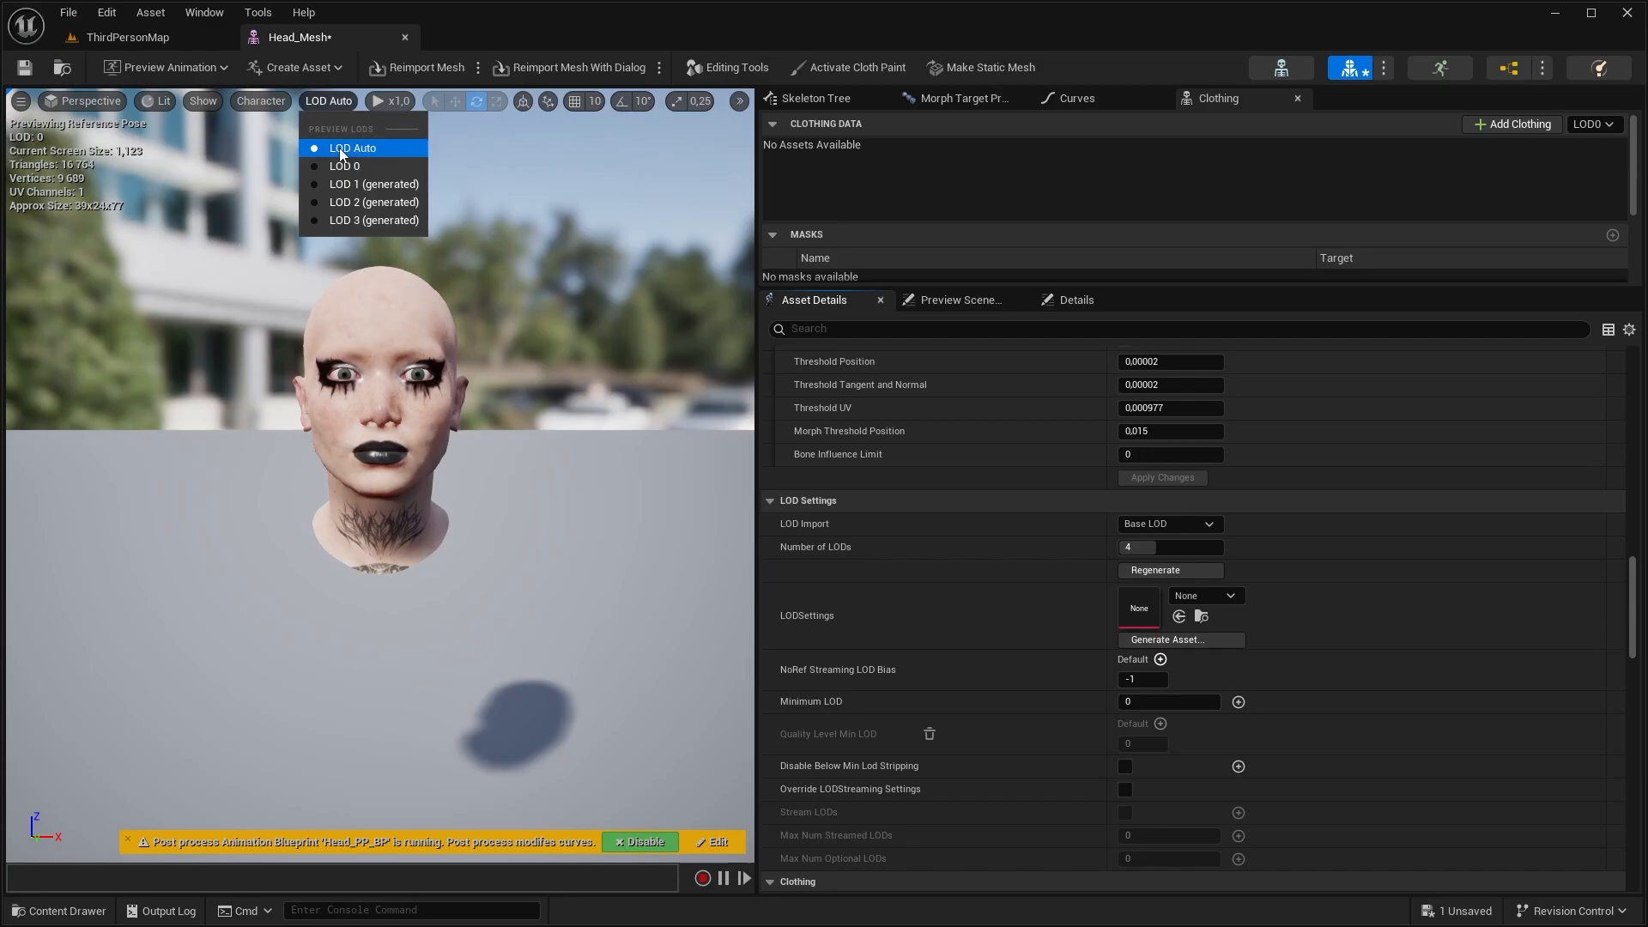
click(341, 163)
click(313, 100)
click(360, 184)
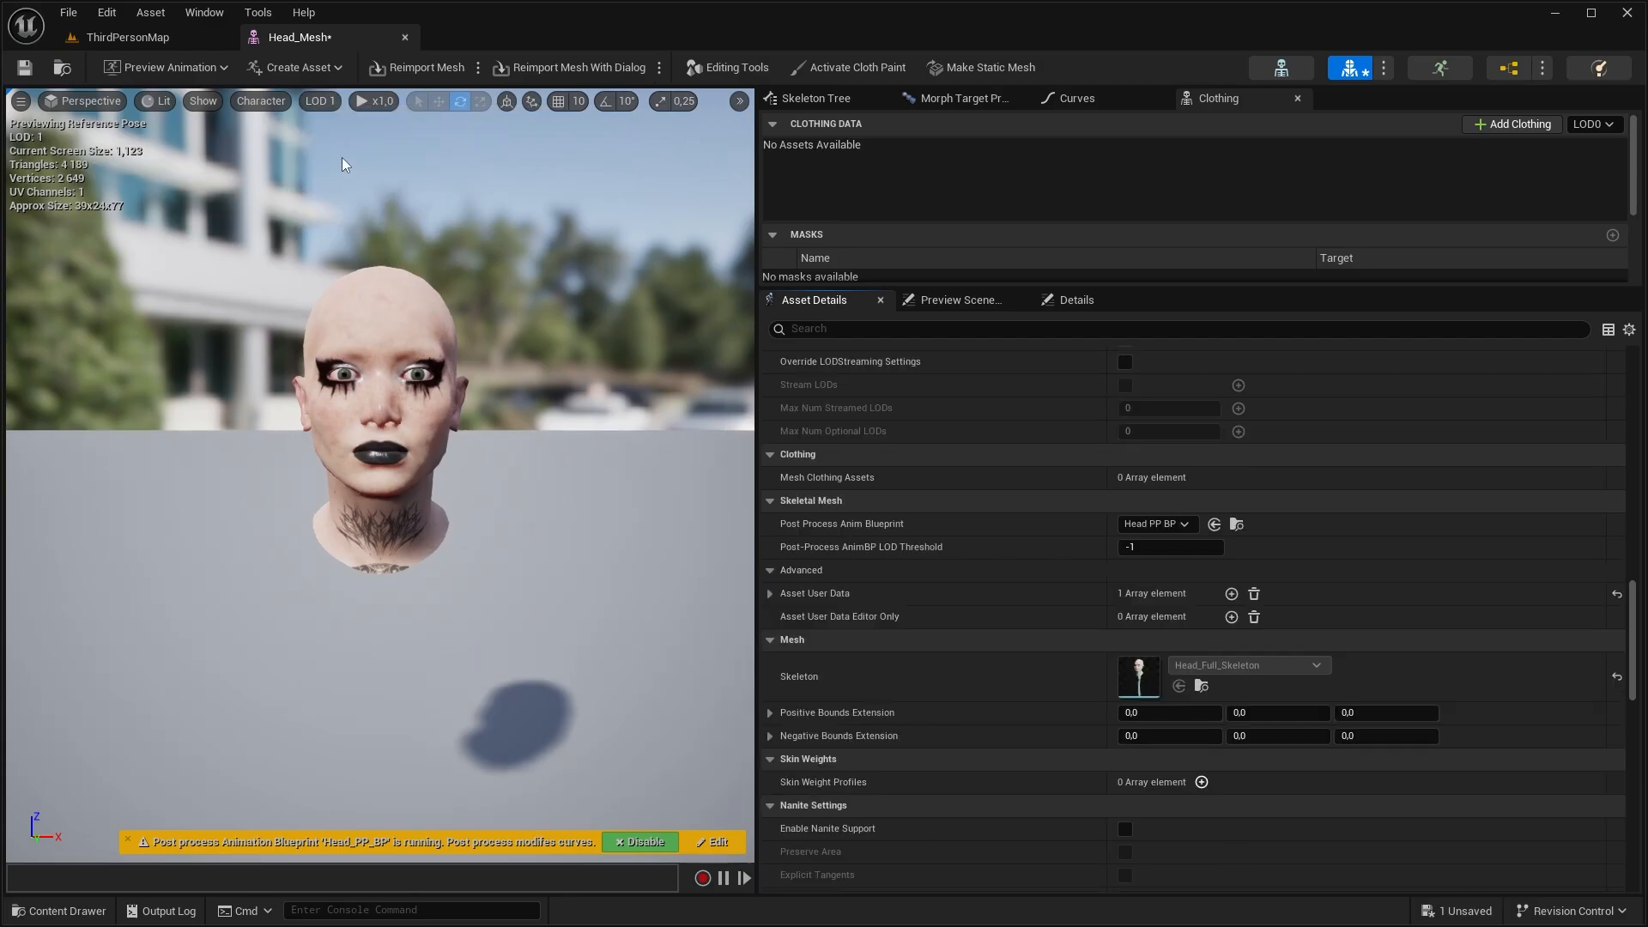
click(323, 100)
click(359, 200)
click(328, 102)
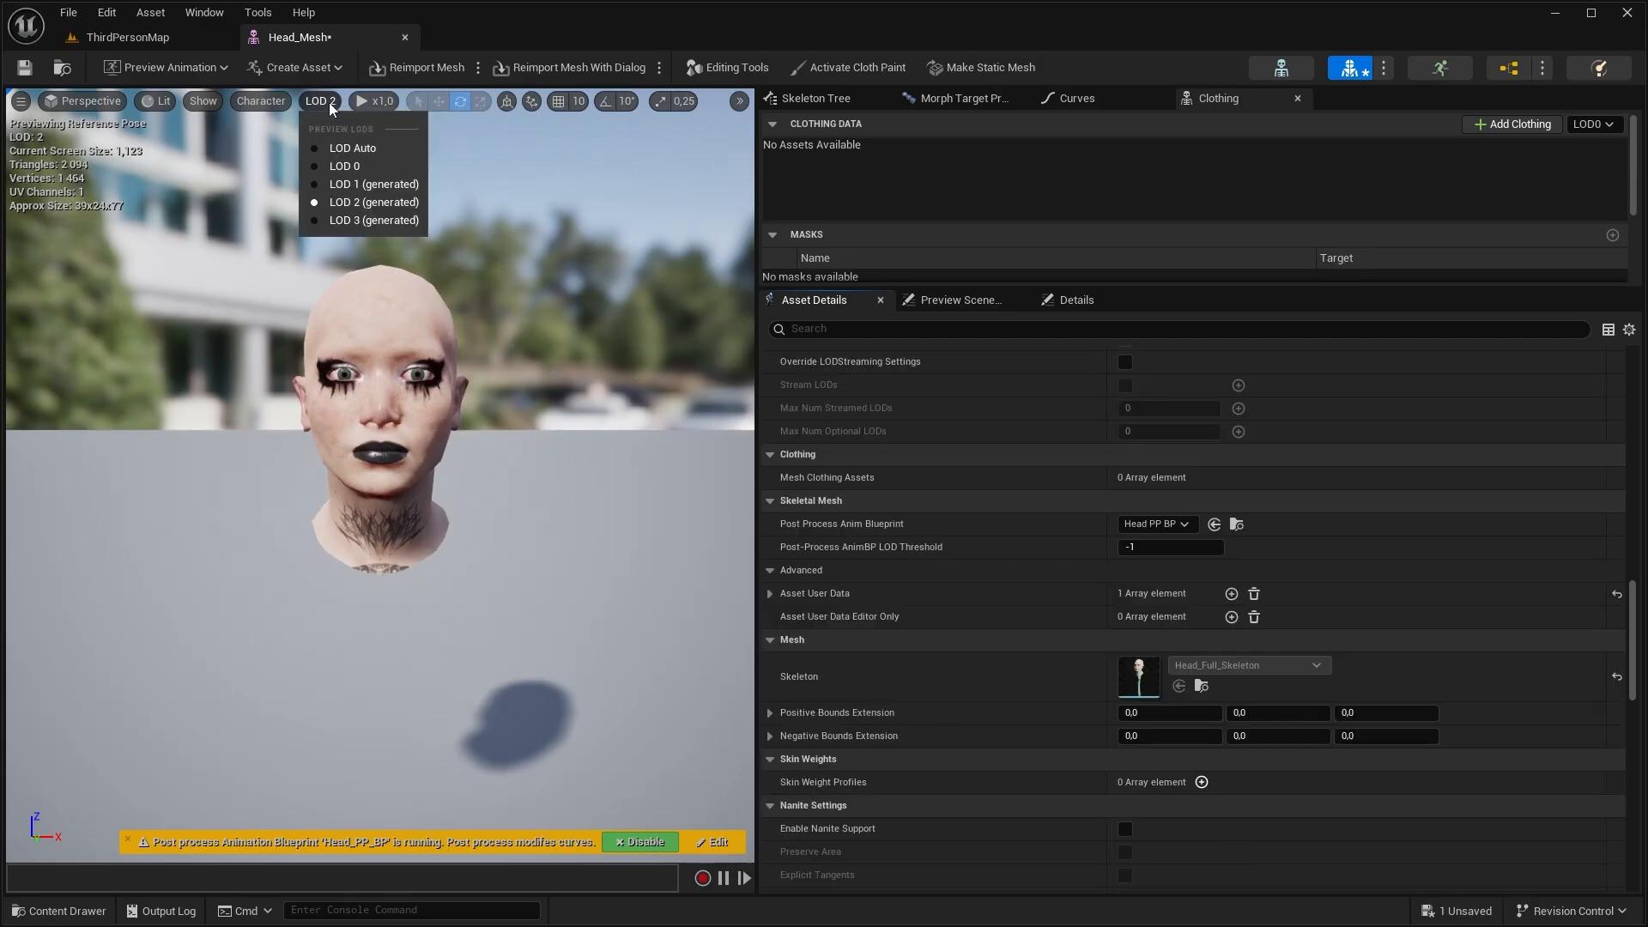
click(347, 221)
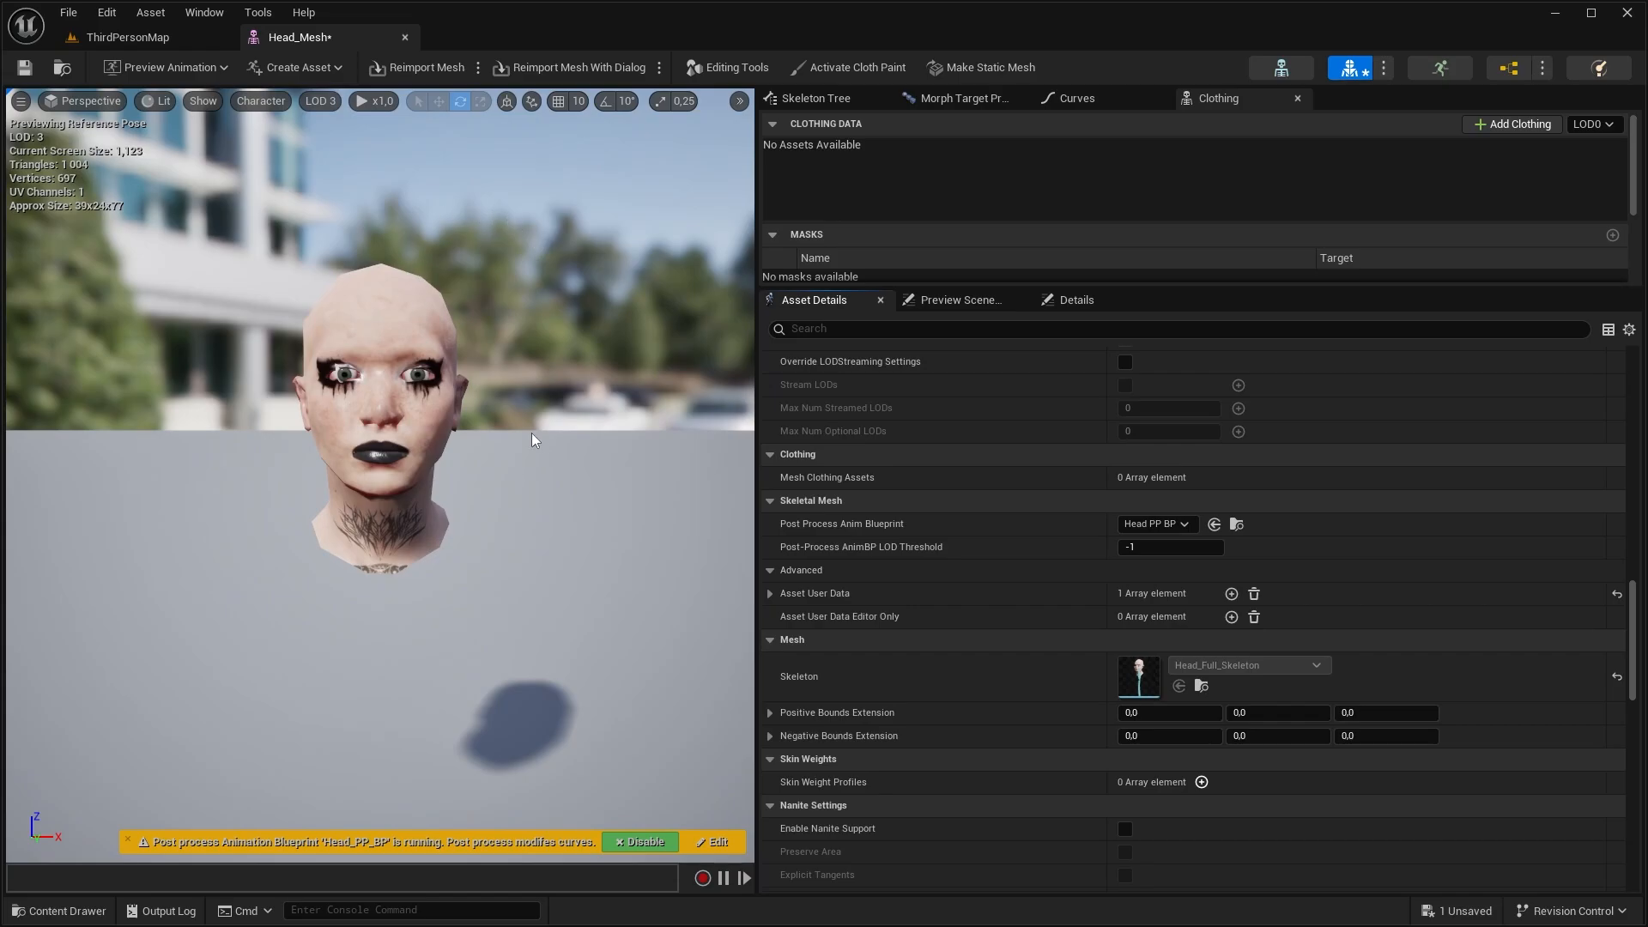
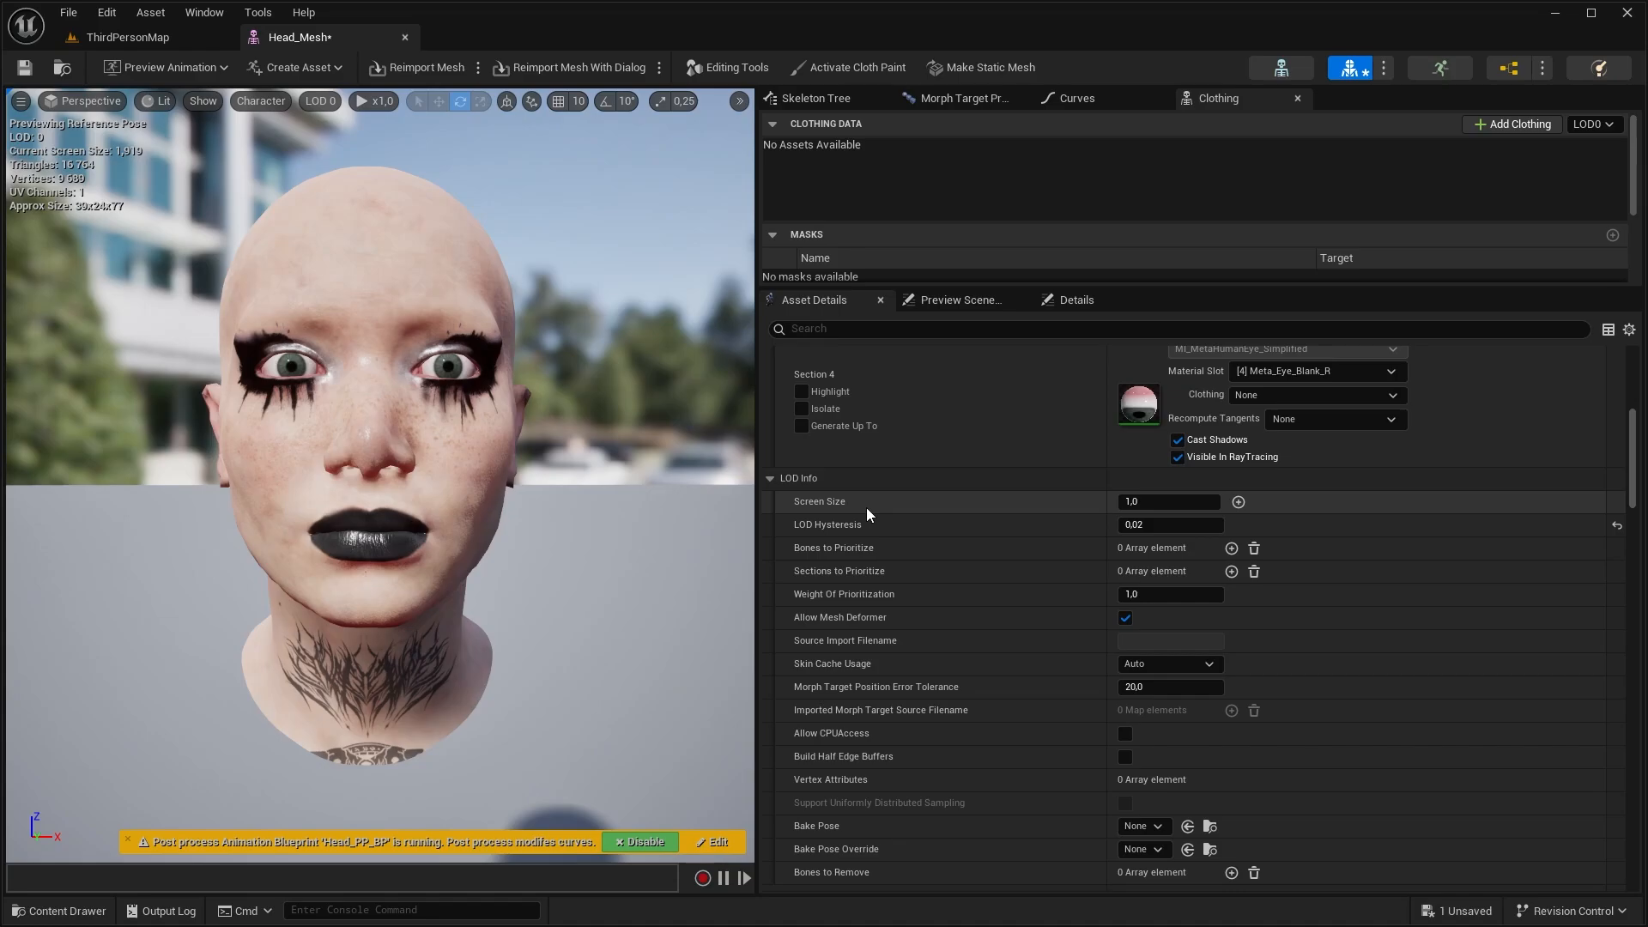
Check the head mesh and its screen size settings at LOD 1 and LOD 2, ending on LOD 0
alt+right_drag(515, 480, 421, 549)
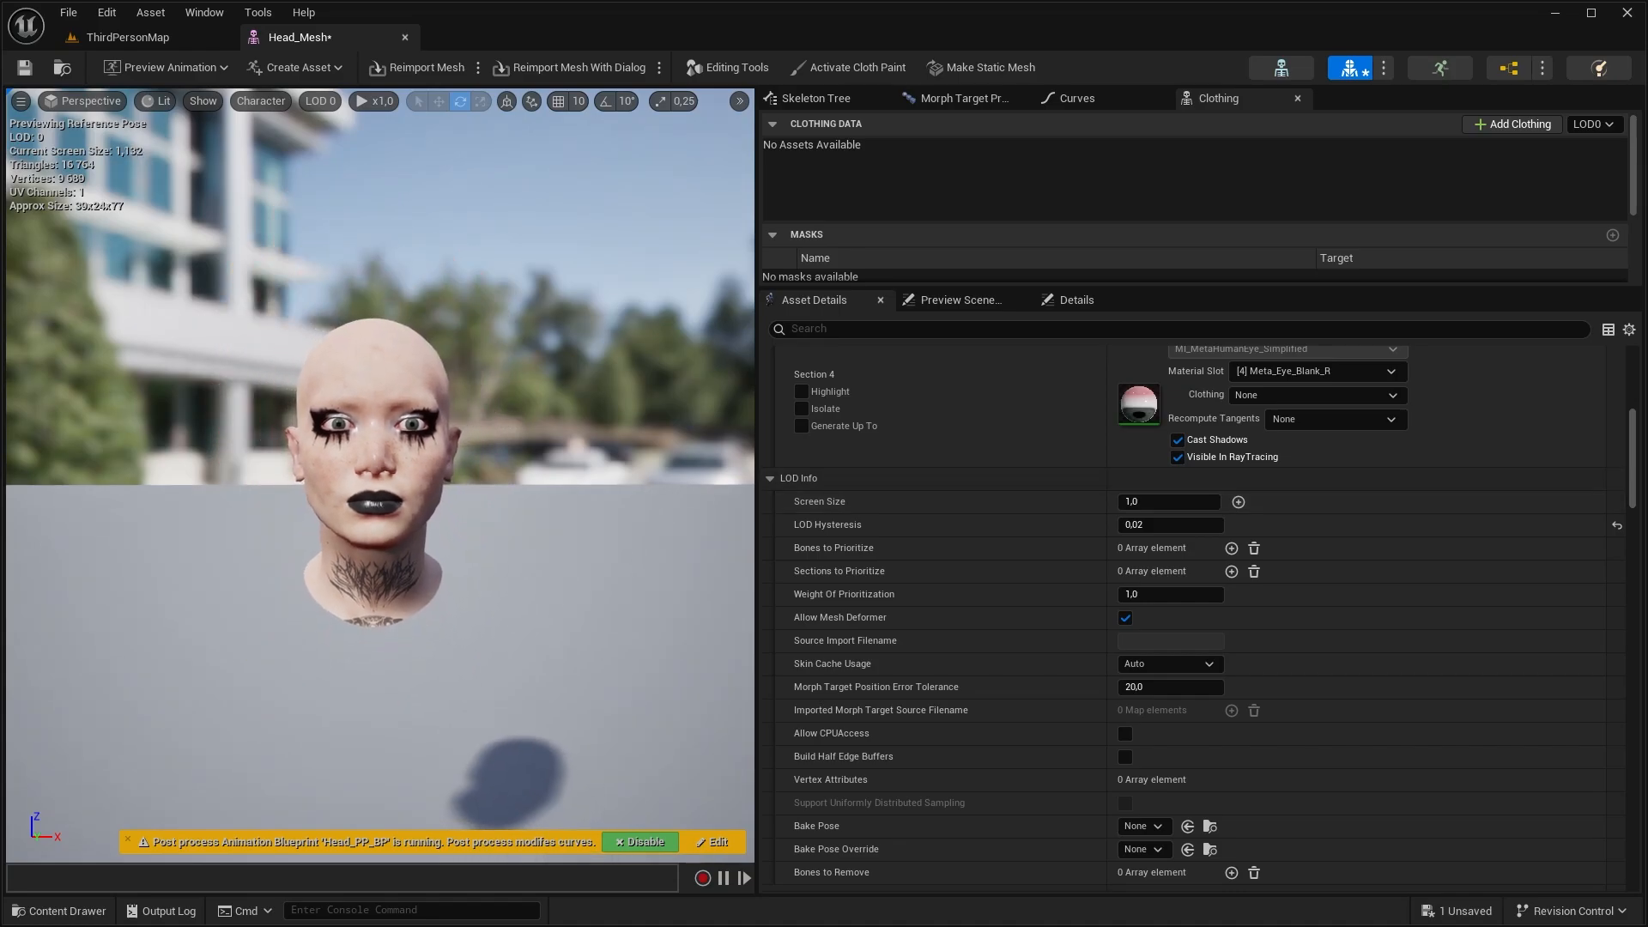
alt+right_drag(533, 549, 605, 481)
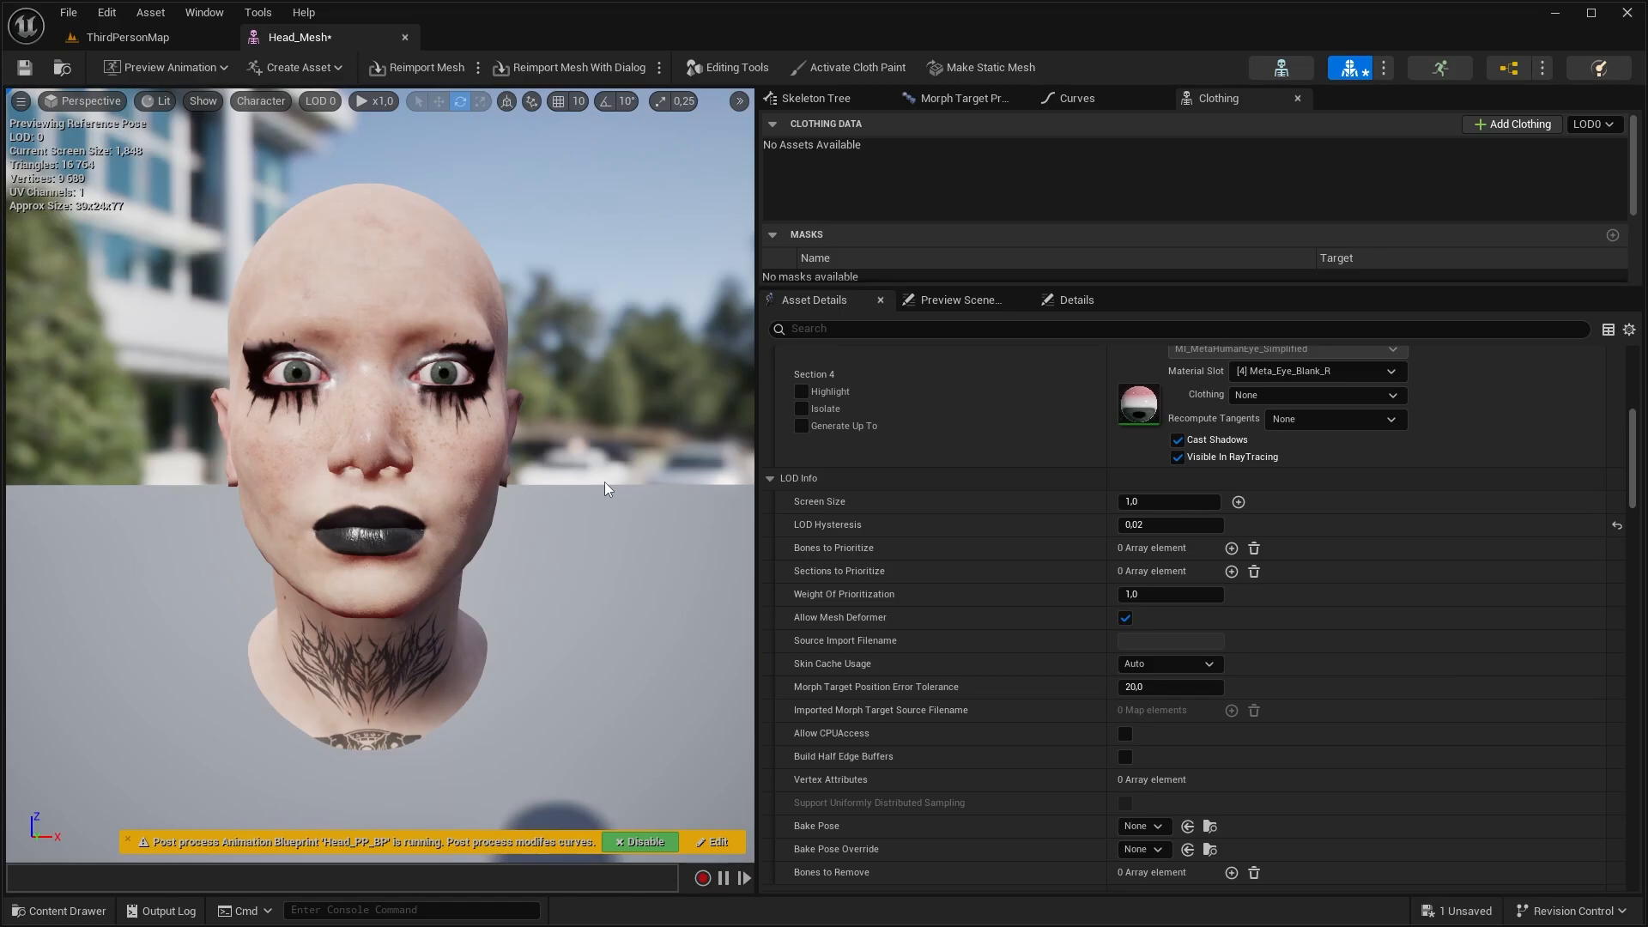
click(331, 100)
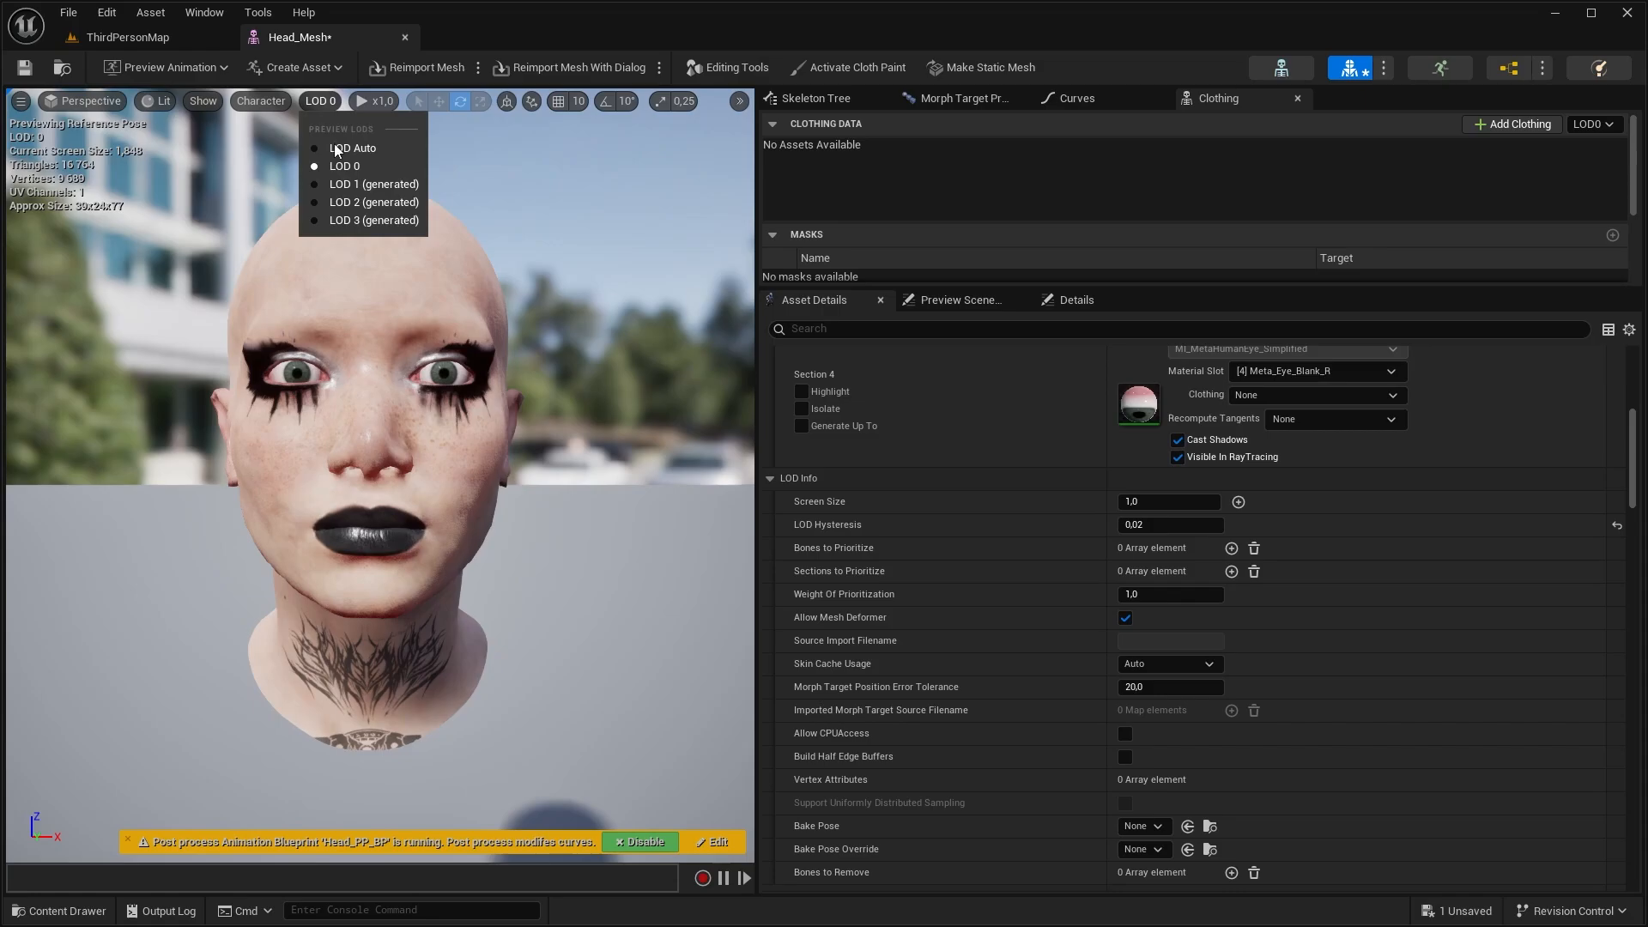
click(360, 183)
scroll(1108, 434, down, 3)
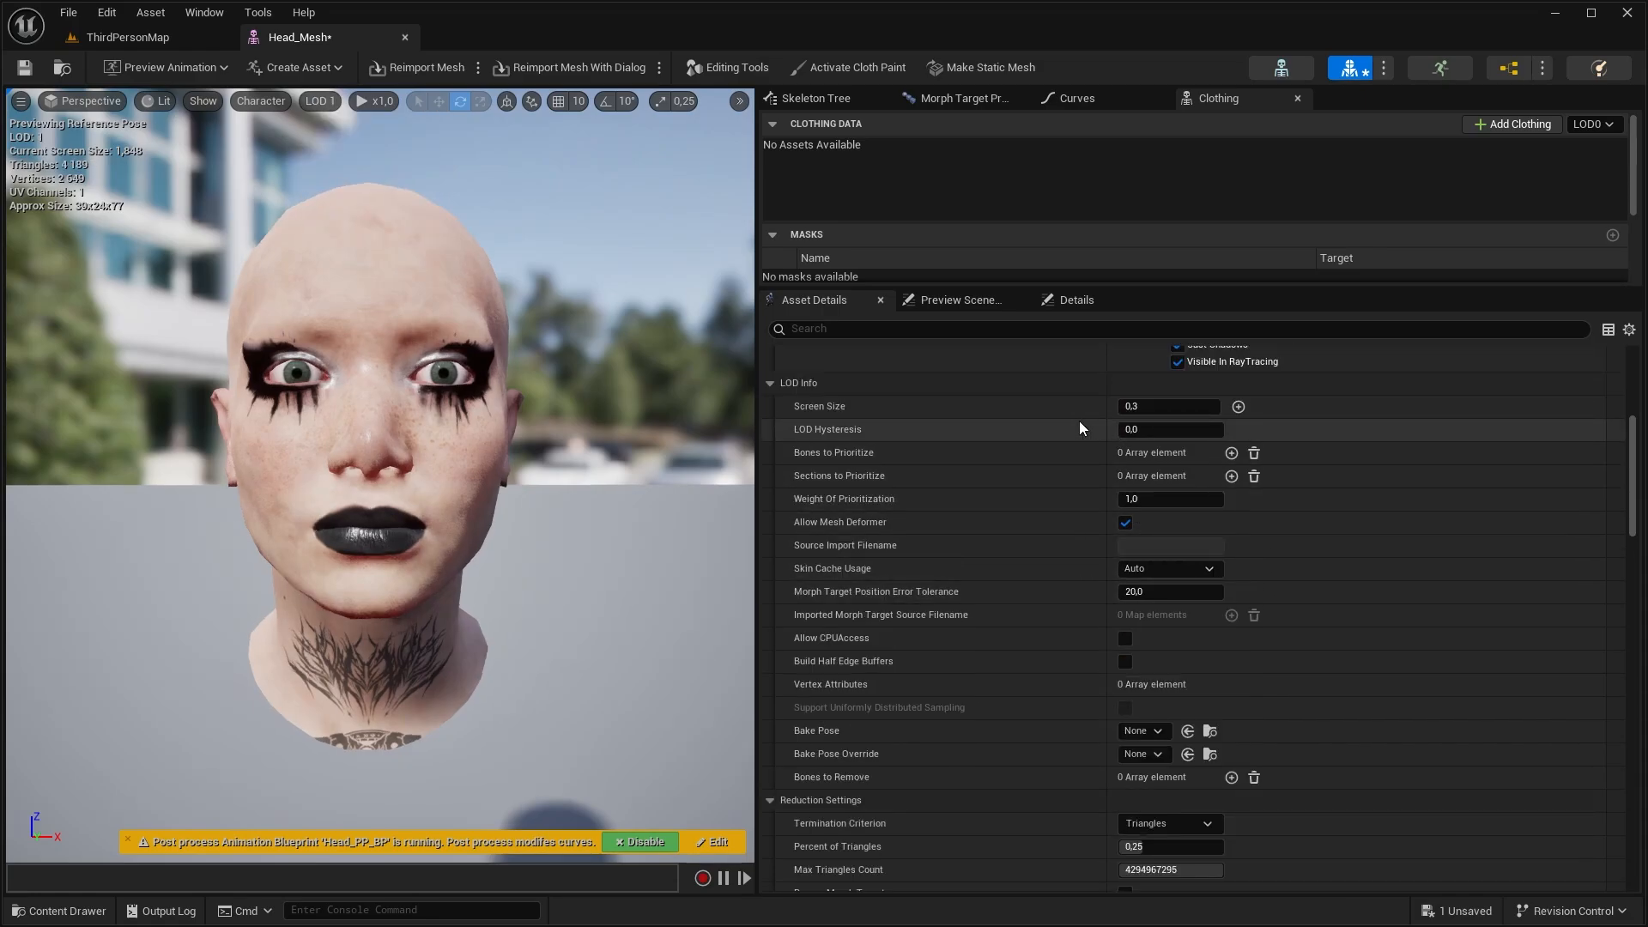
click(319, 101)
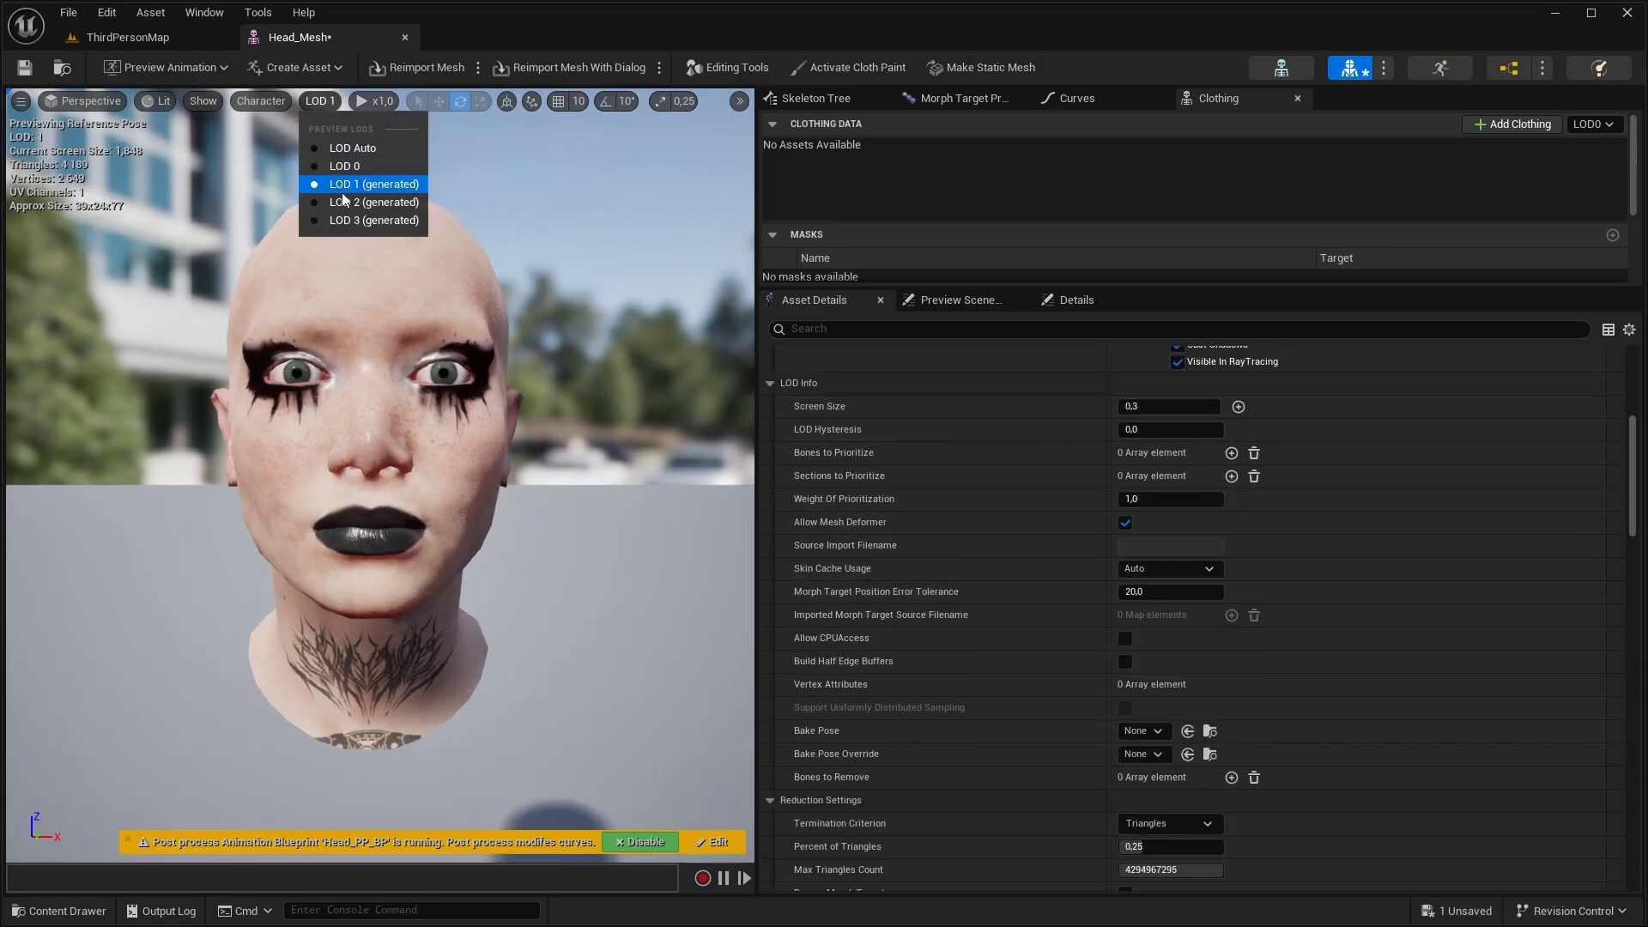
click(344, 202)
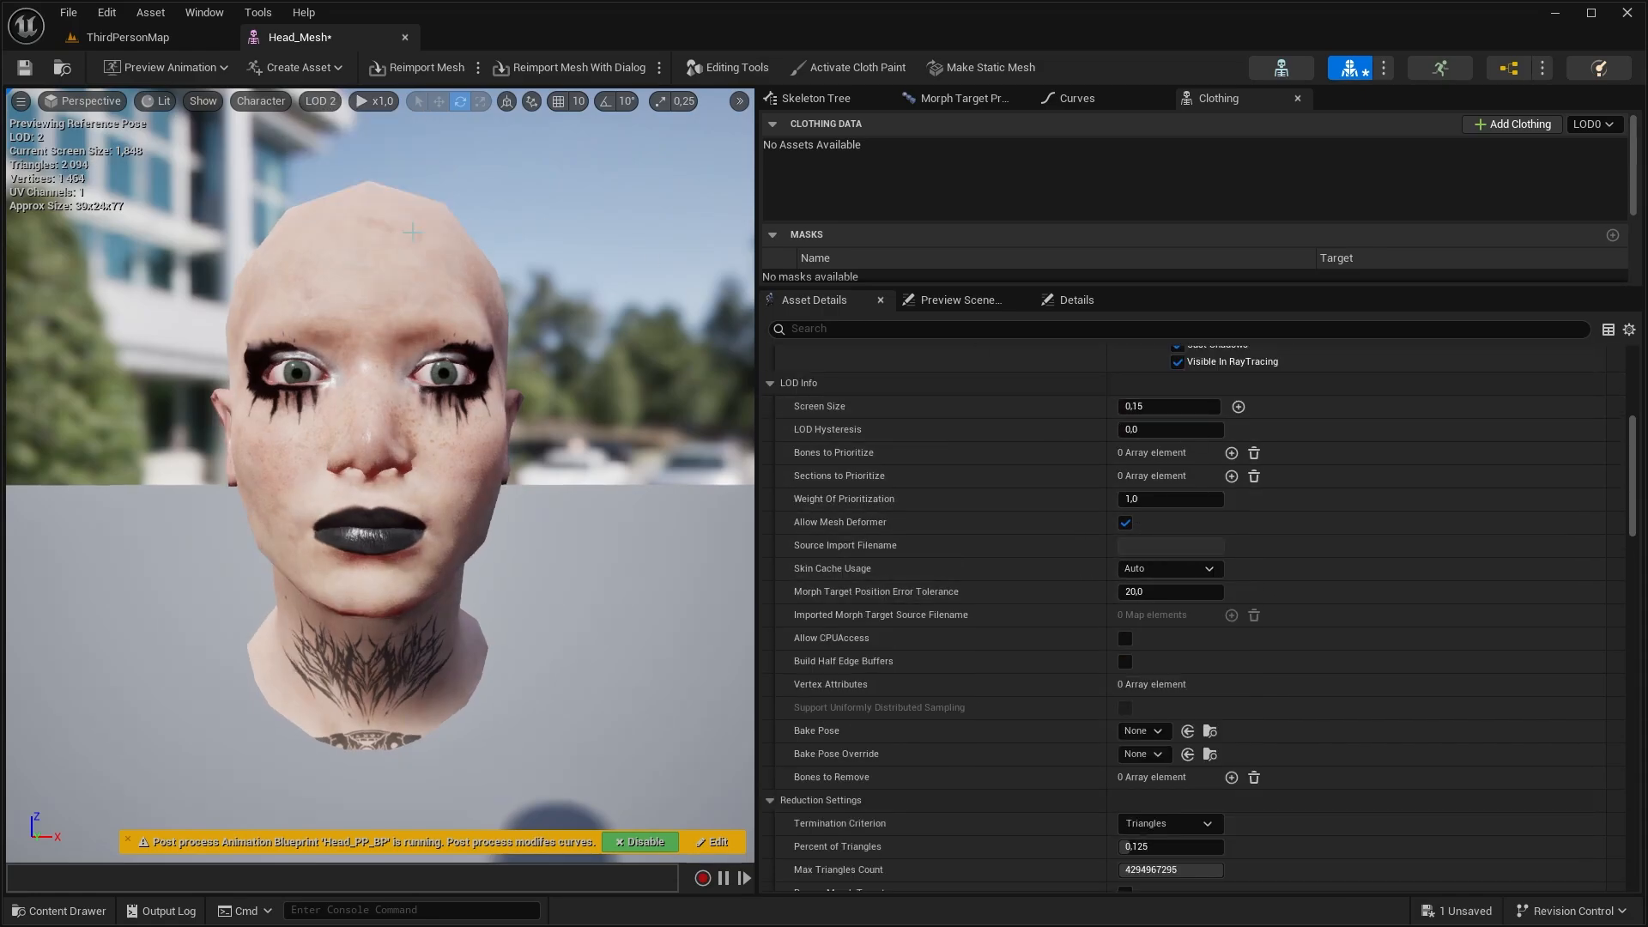
click(319, 100)
click(343, 165)
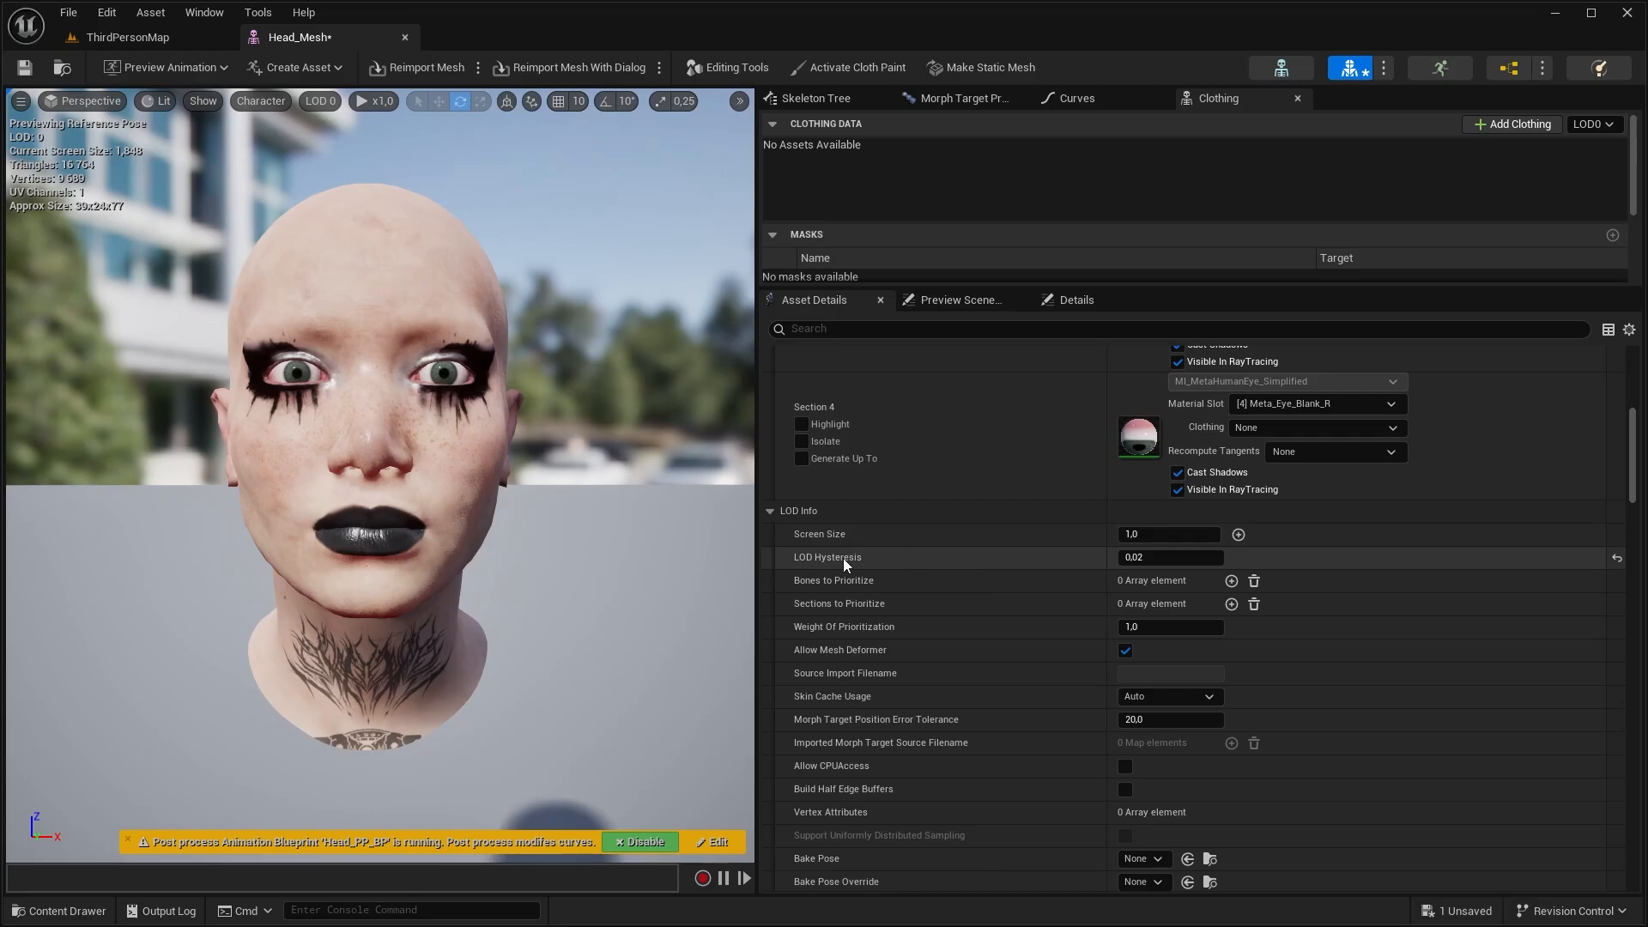
Try adding an entry to Bones to Prioritize in the LOD 0 info
scroll(920, 556, down, 4)
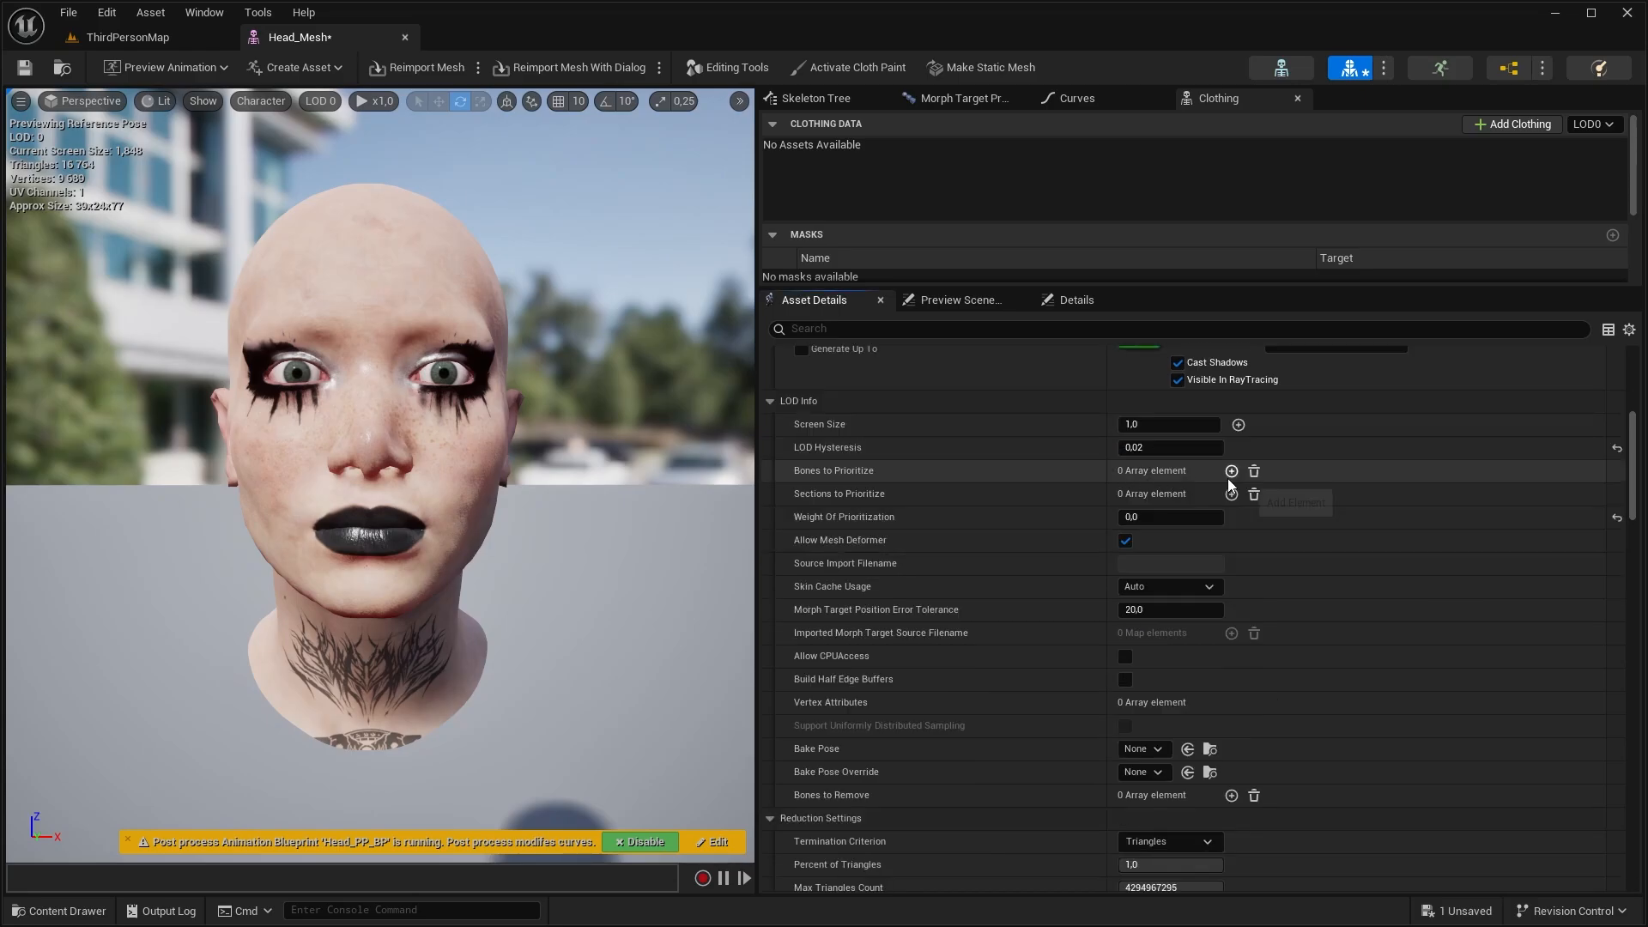
click(1231, 472)
click(1171, 495)
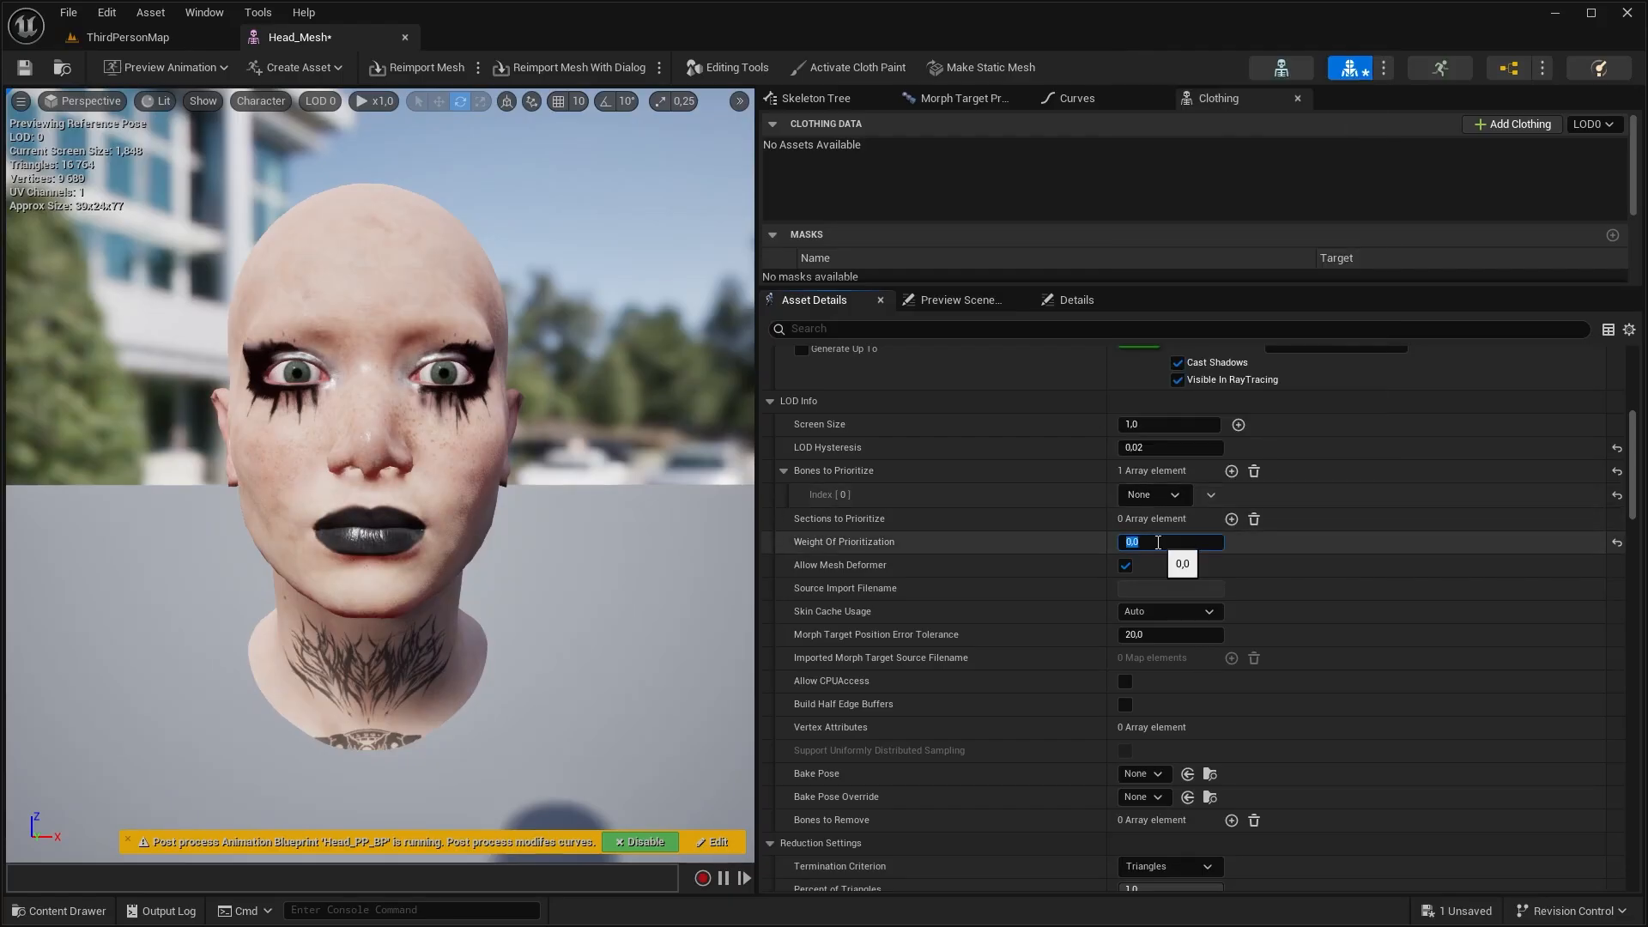
scroll(1178, 580, down, 5)
scroll(1178, 580, down, 15)
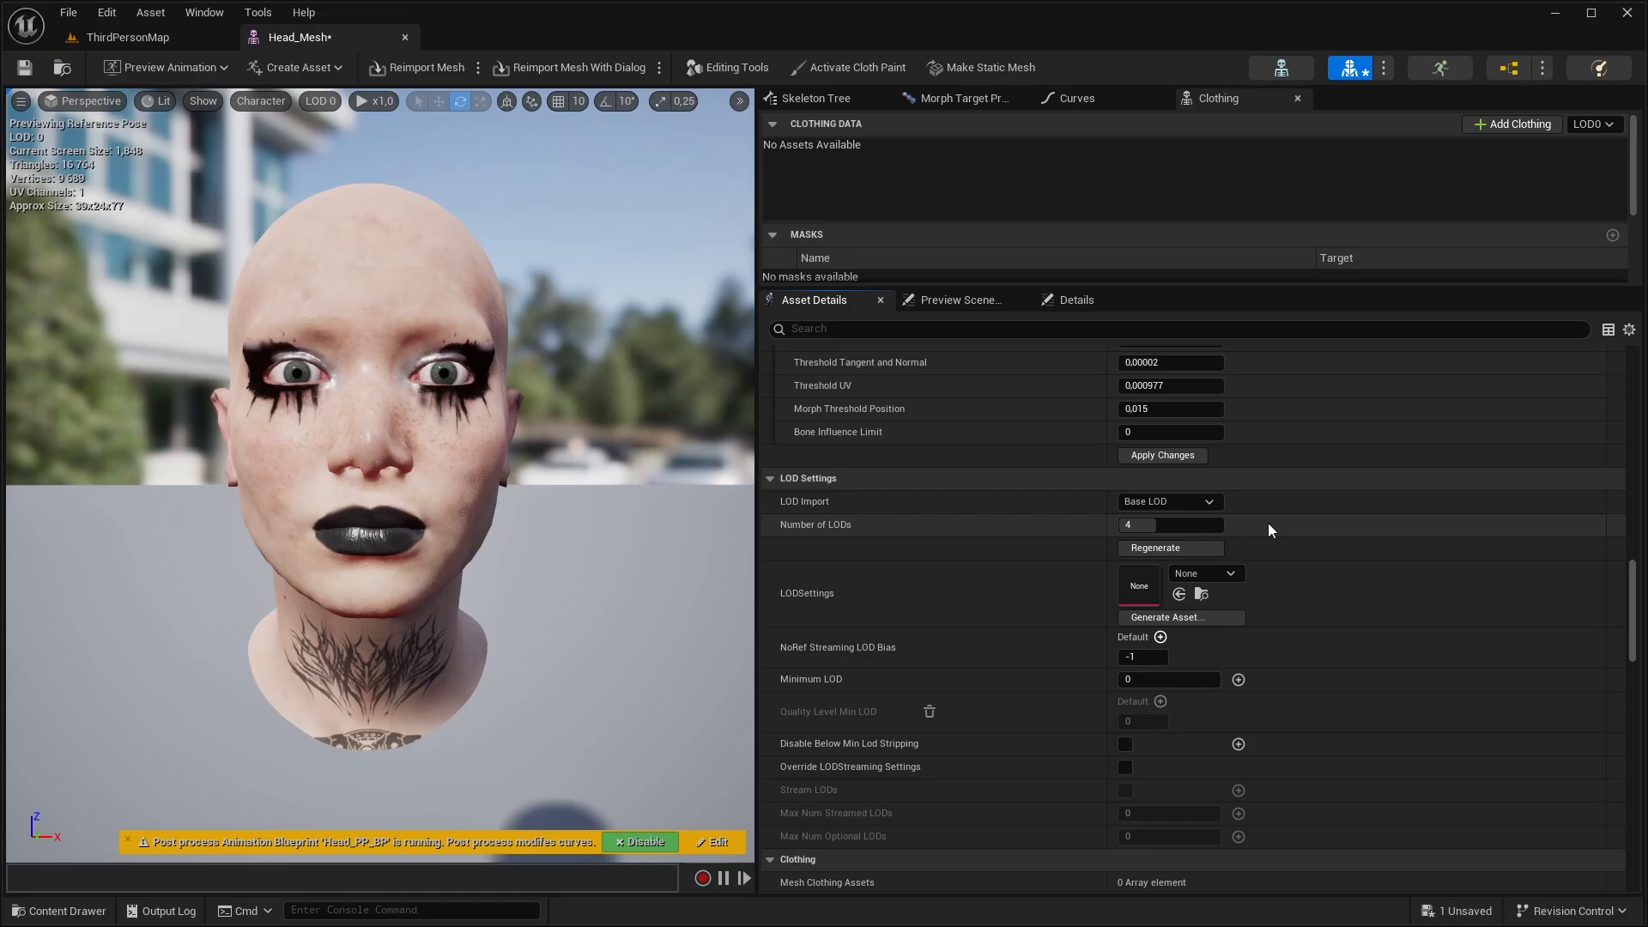
Try adding an entry to LOD 0's Bones to Remove, look through its bone list and undo the addition
scroll(1268, 523, up, 15)
click(1206, 768)
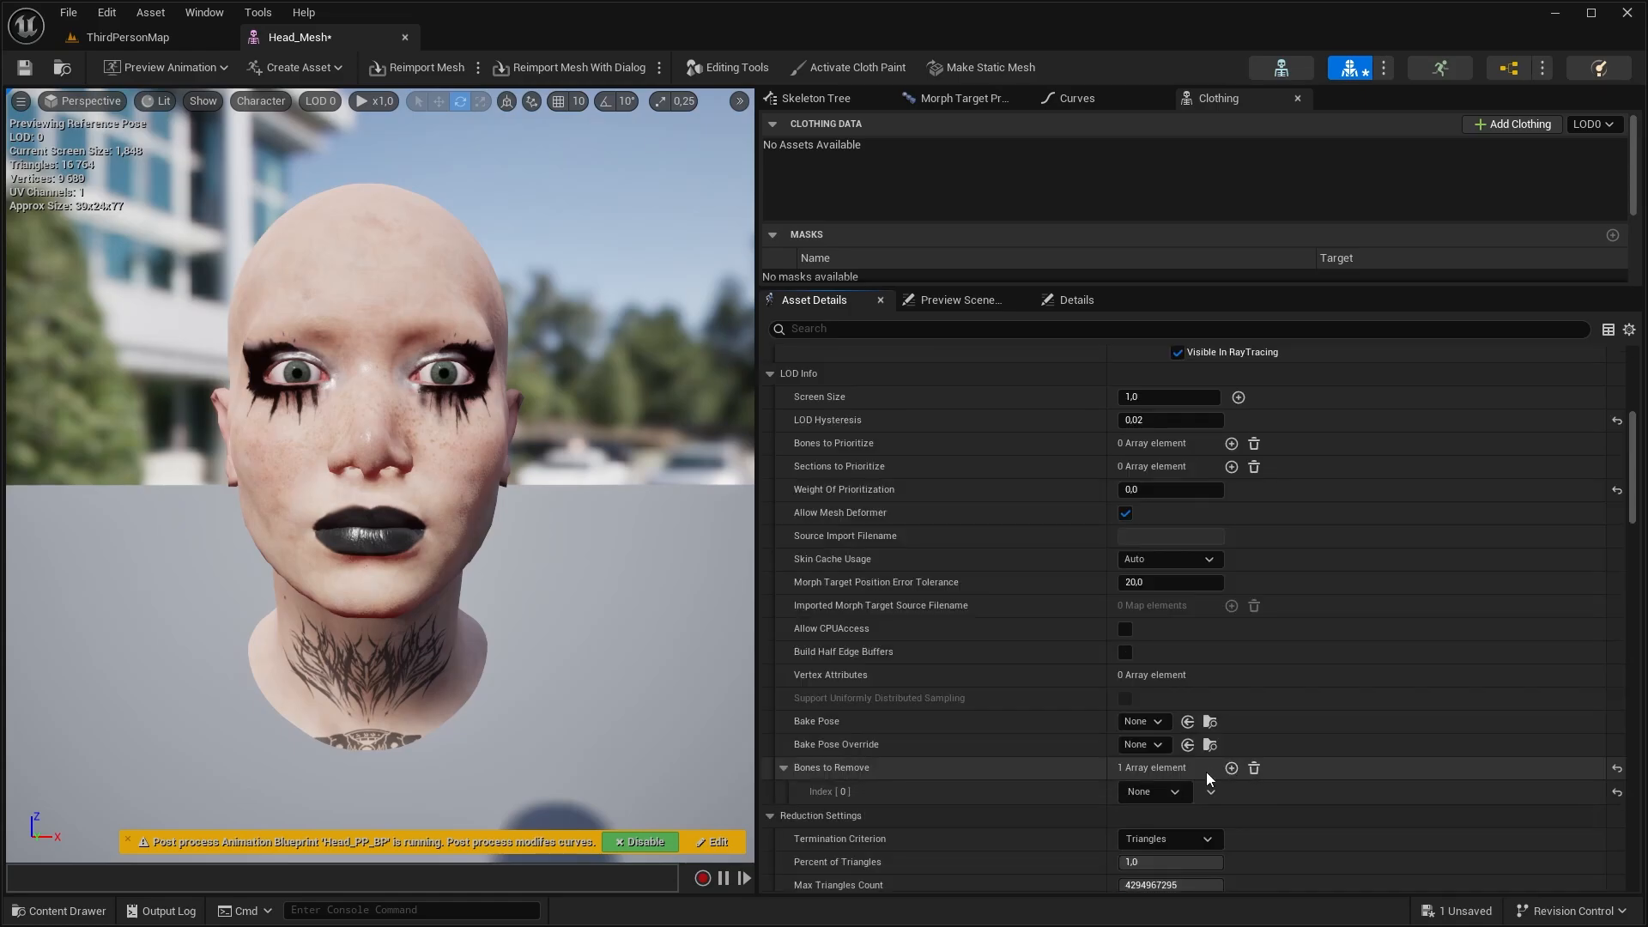
click(1171, 788)
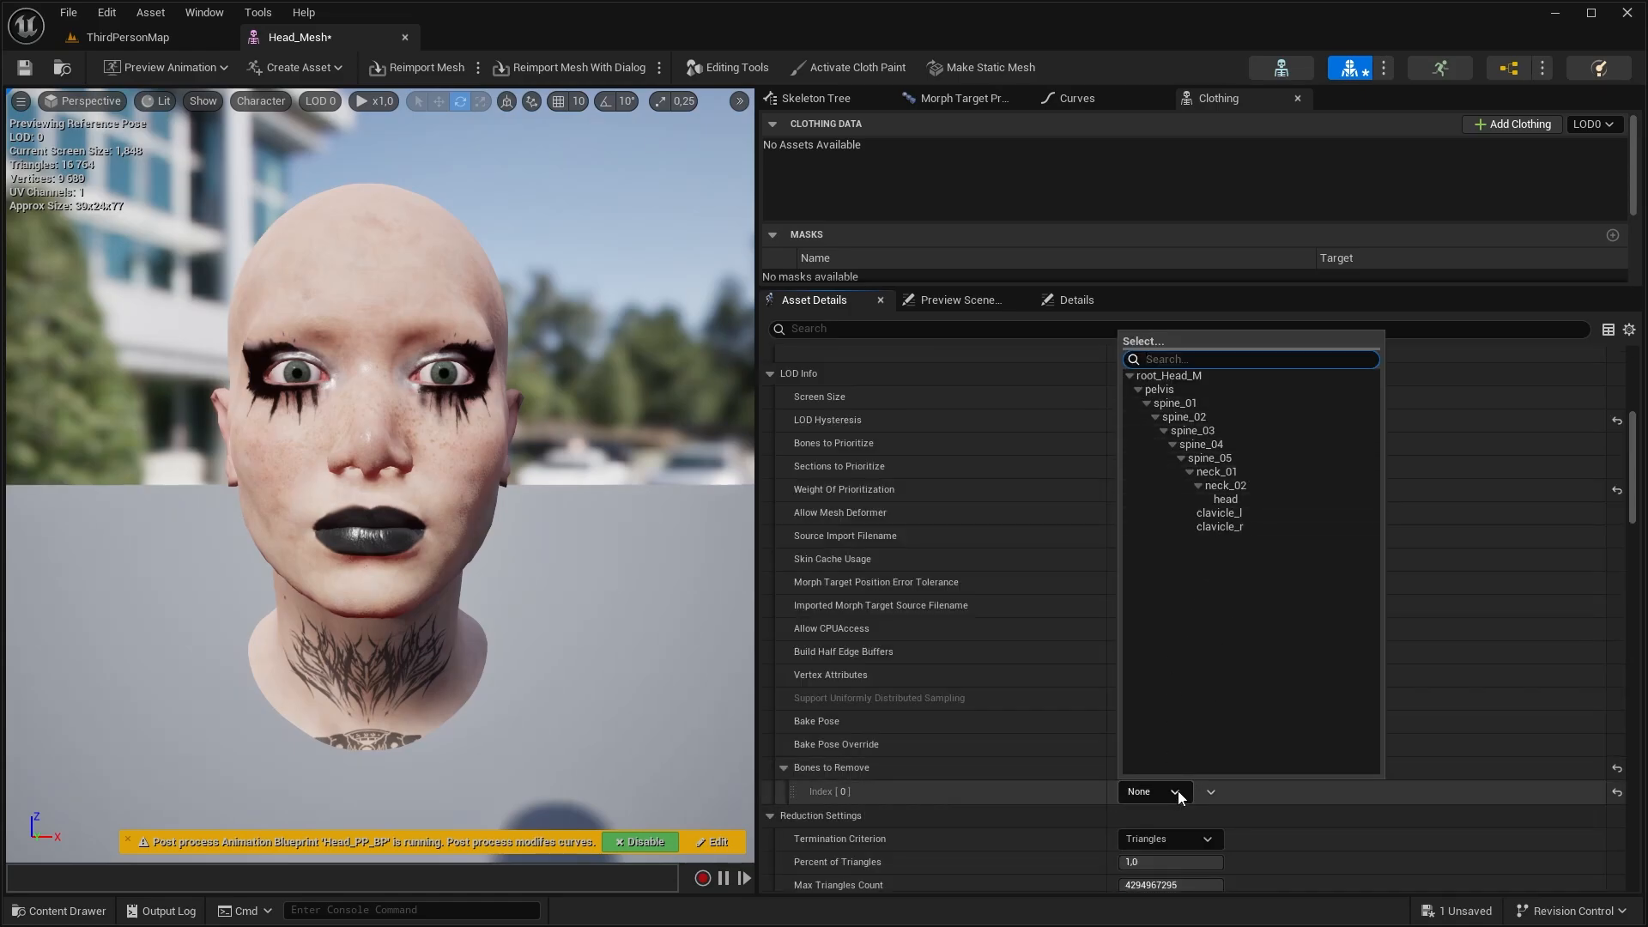
click(1177, 791)
key(ctrl+z)
Try regenerating LOD 2 with Percent of Triangles set to 0.15 and undo the change
click(318, 100)
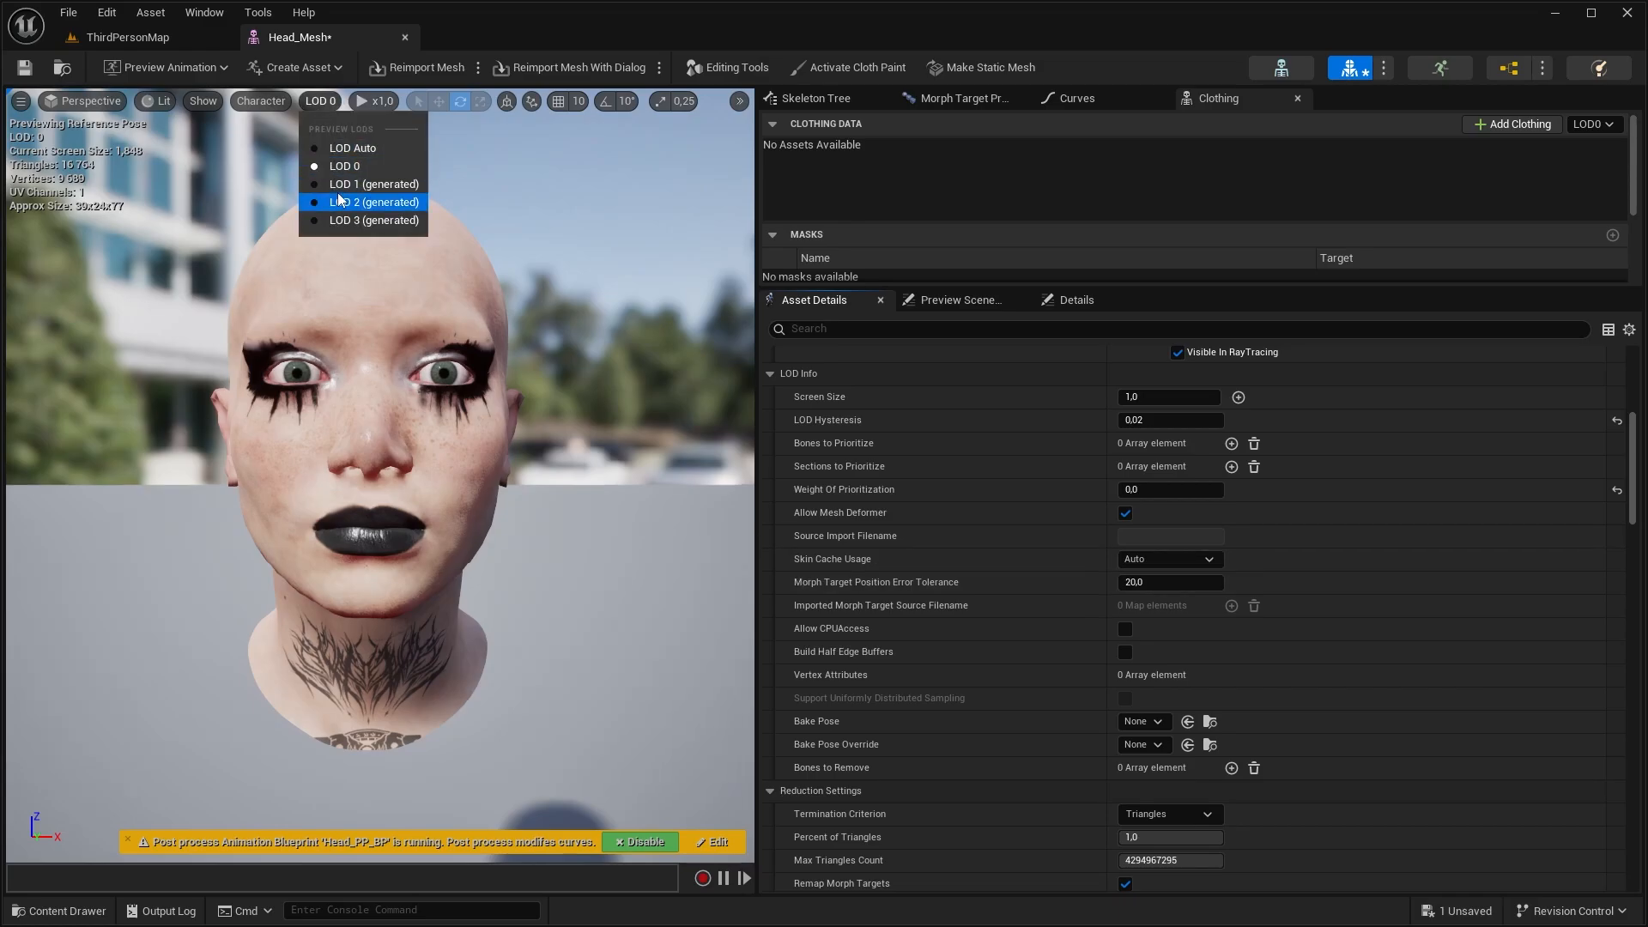
click(348, 182)
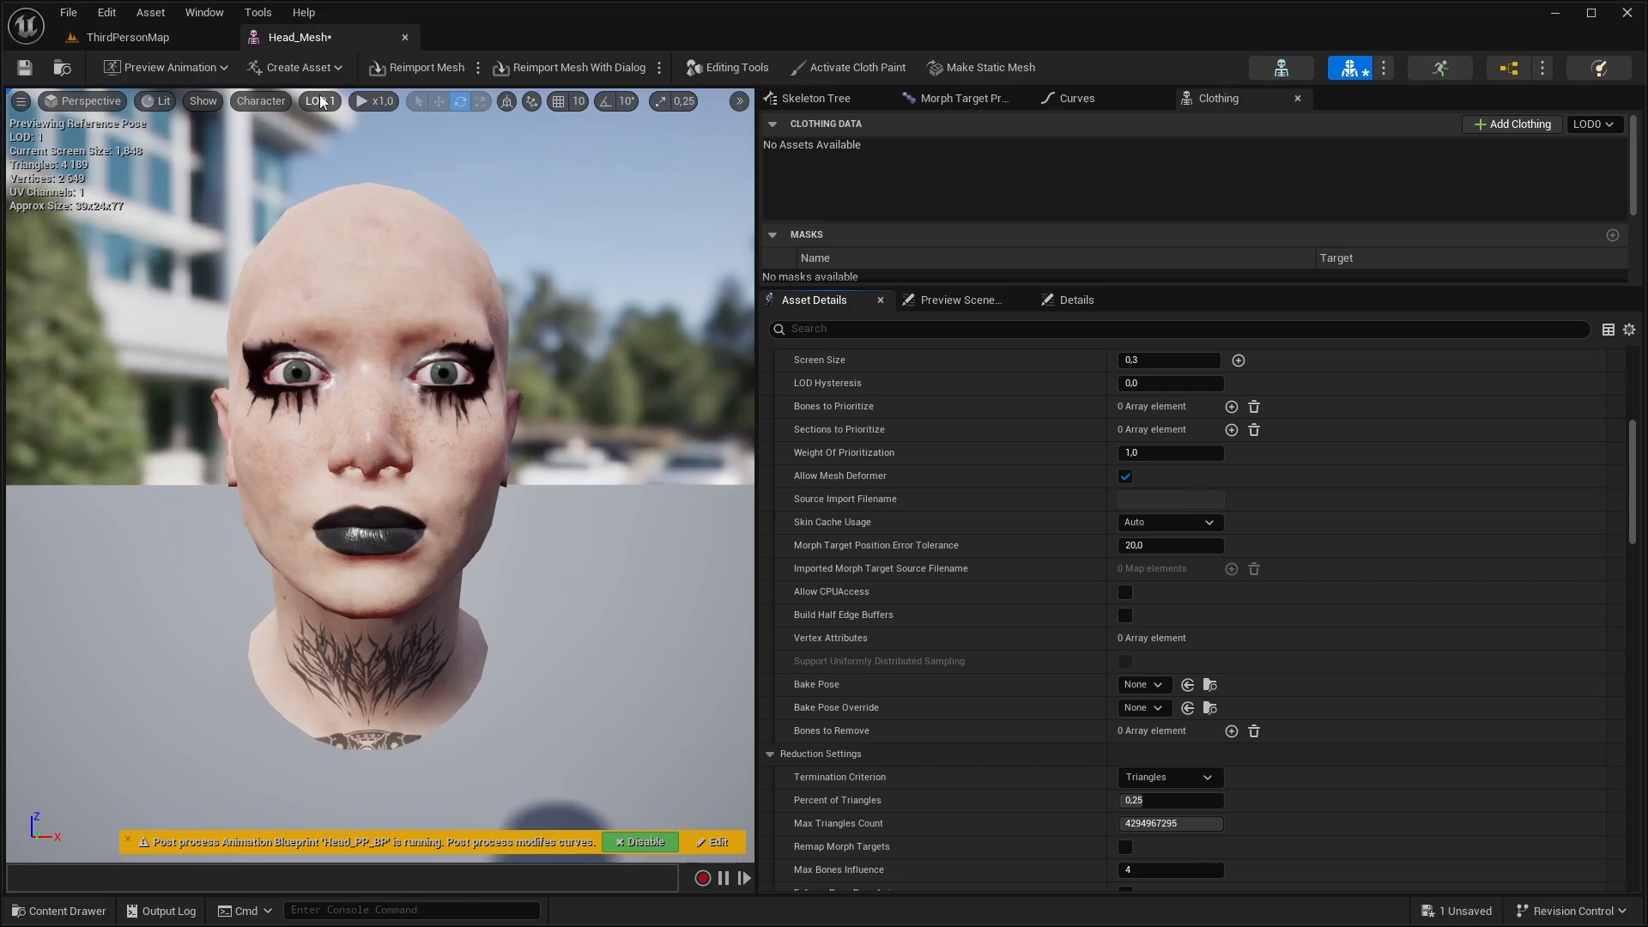
scroll(853, 508, down, 5)
click(1217, 512)
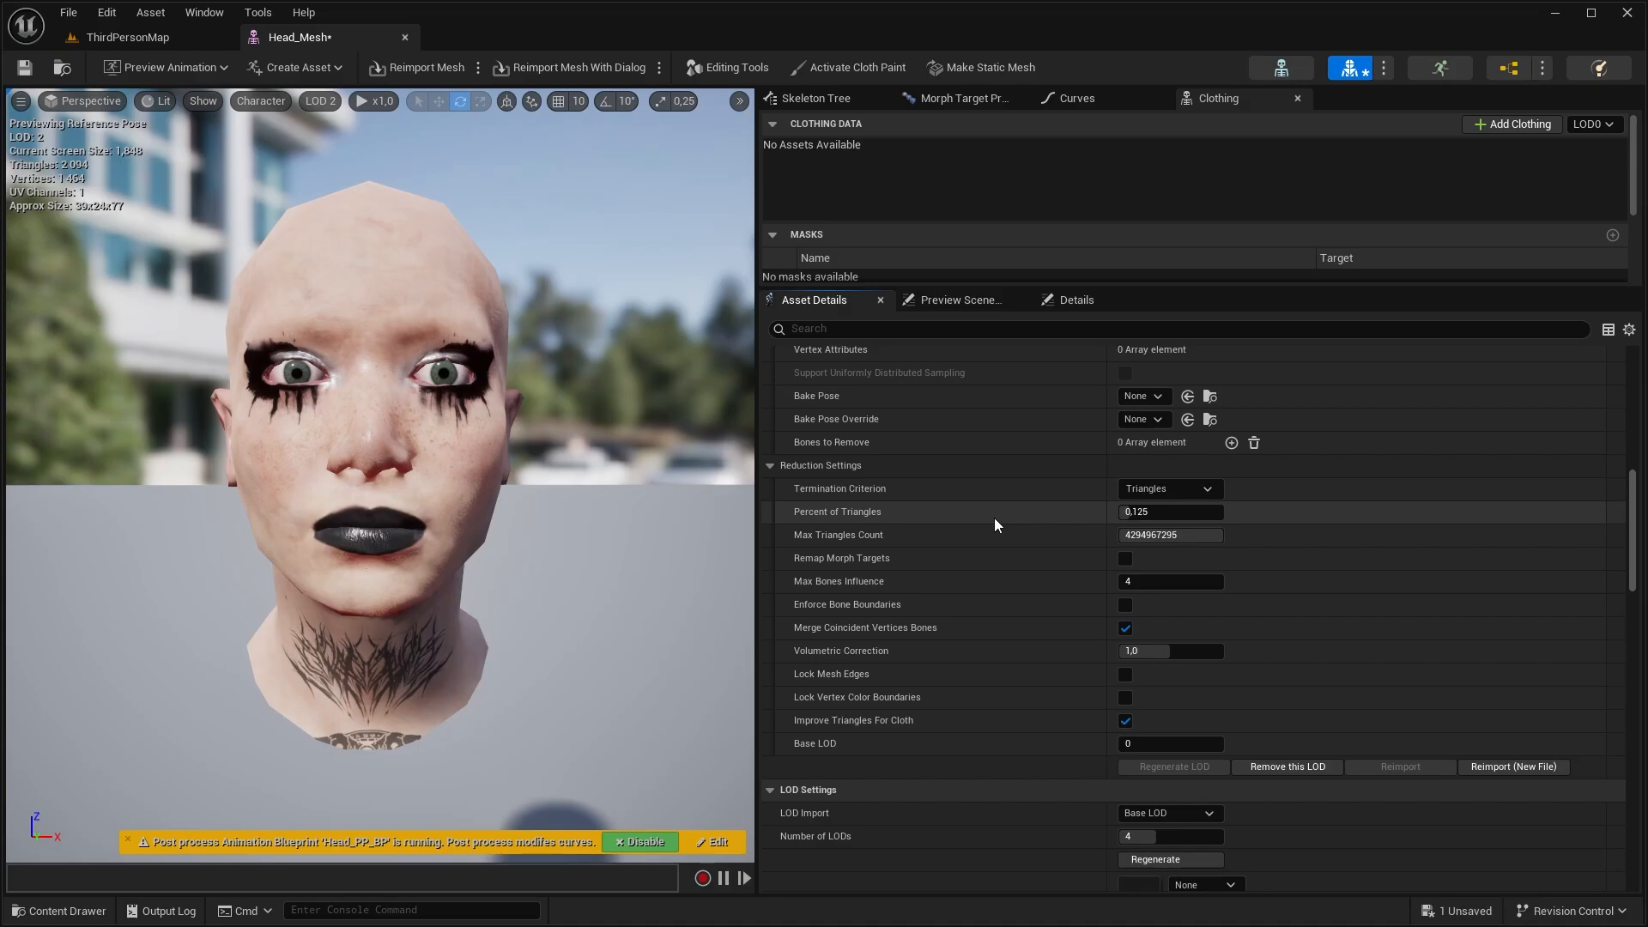
click(1167, 512)
click(1176, 768)
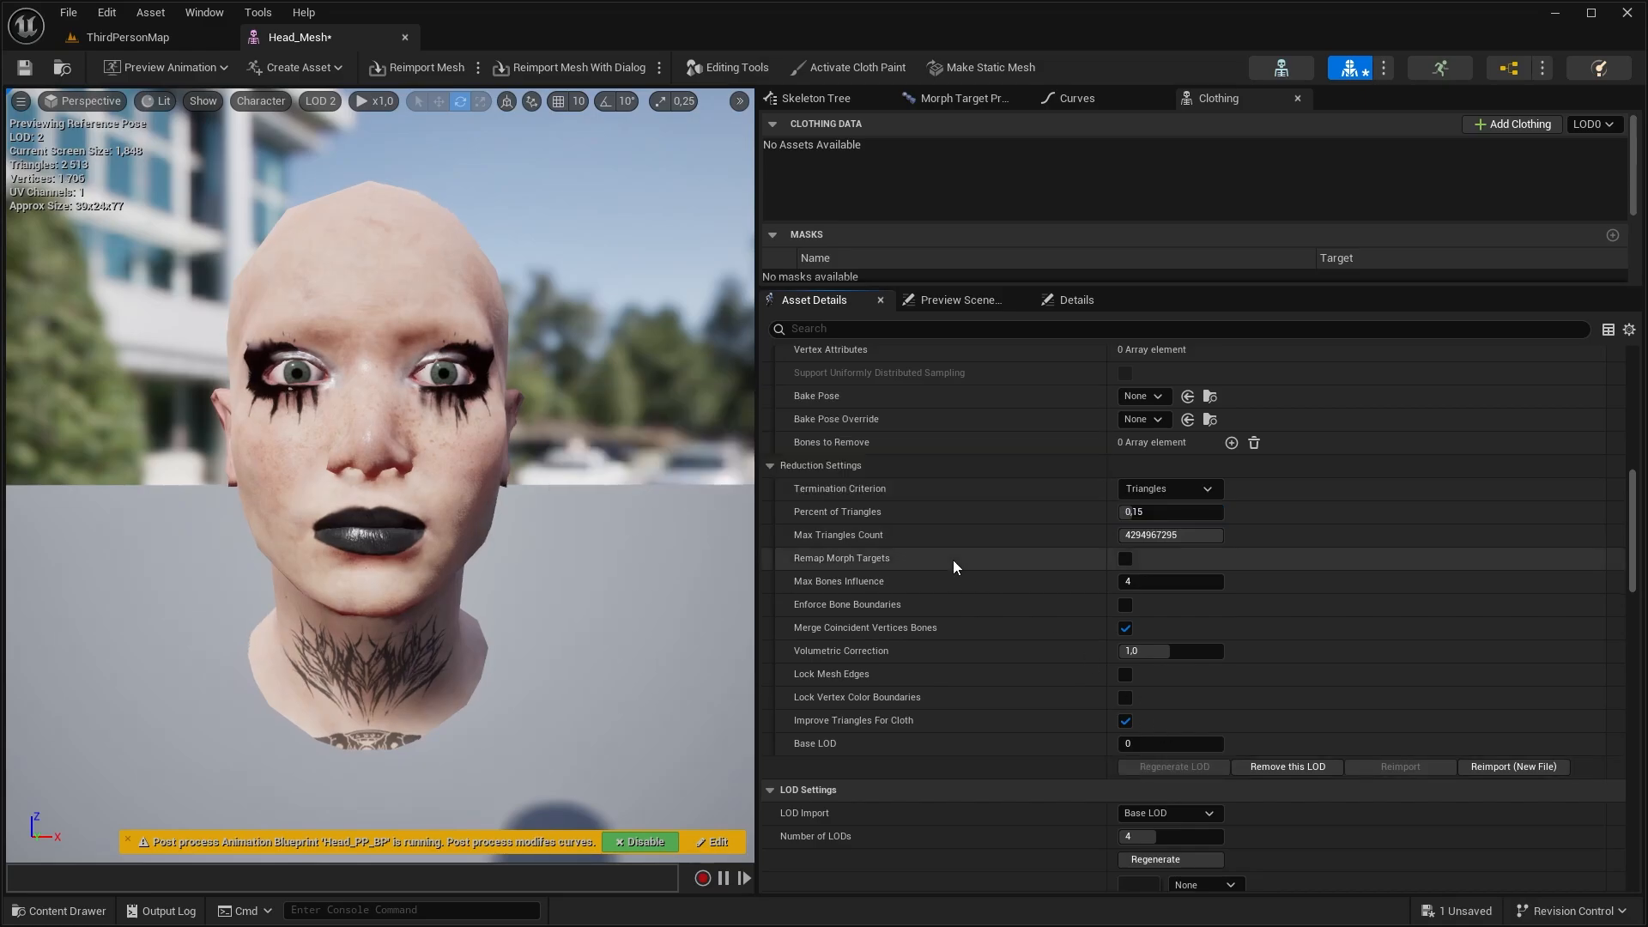
key(ctrl+z)
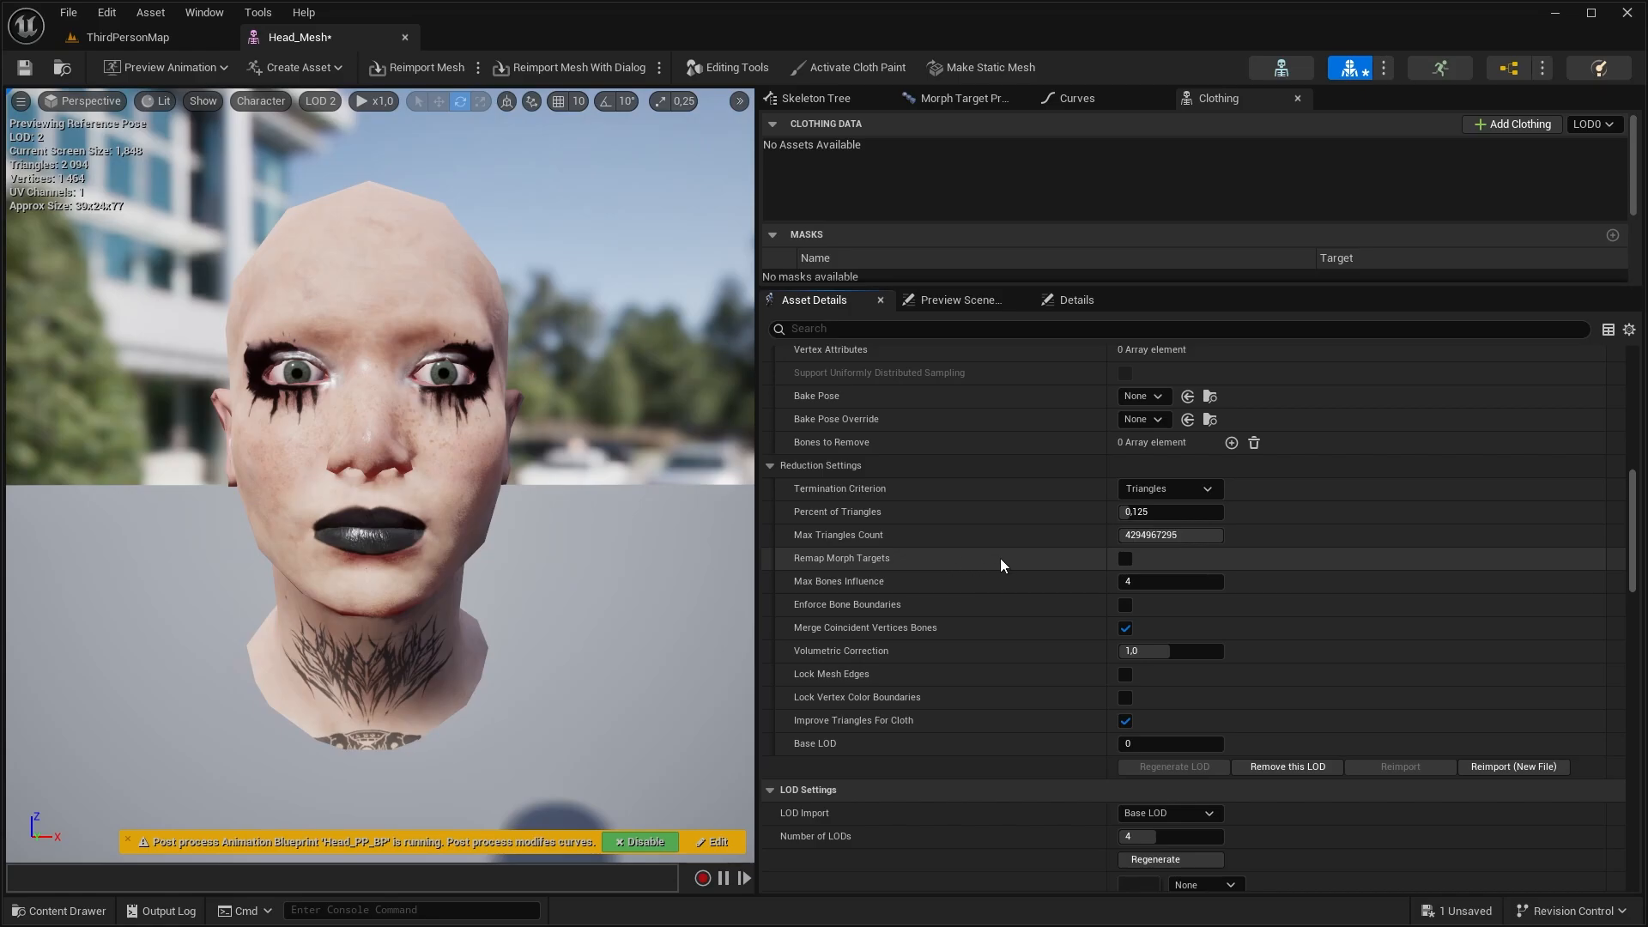
Test the eyeLookDownLeft morph target on the head at LOD 2 and LOD 0, returning its weight to automatic after each test
click(955, 98)
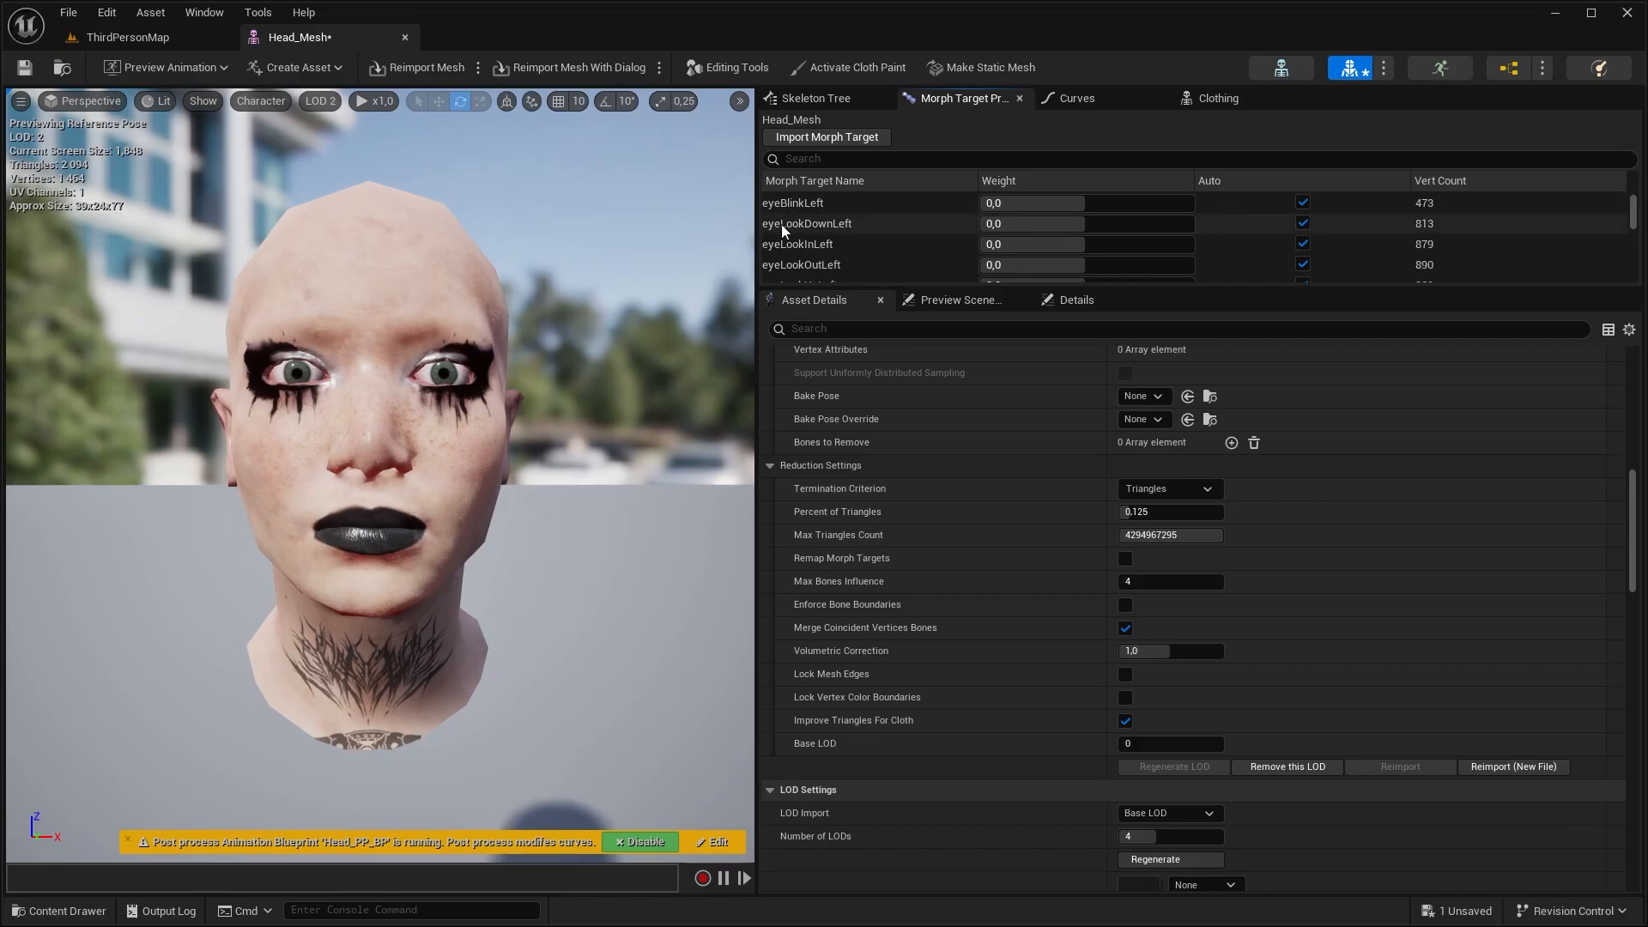
drag(1116, 222, 1248, 228)
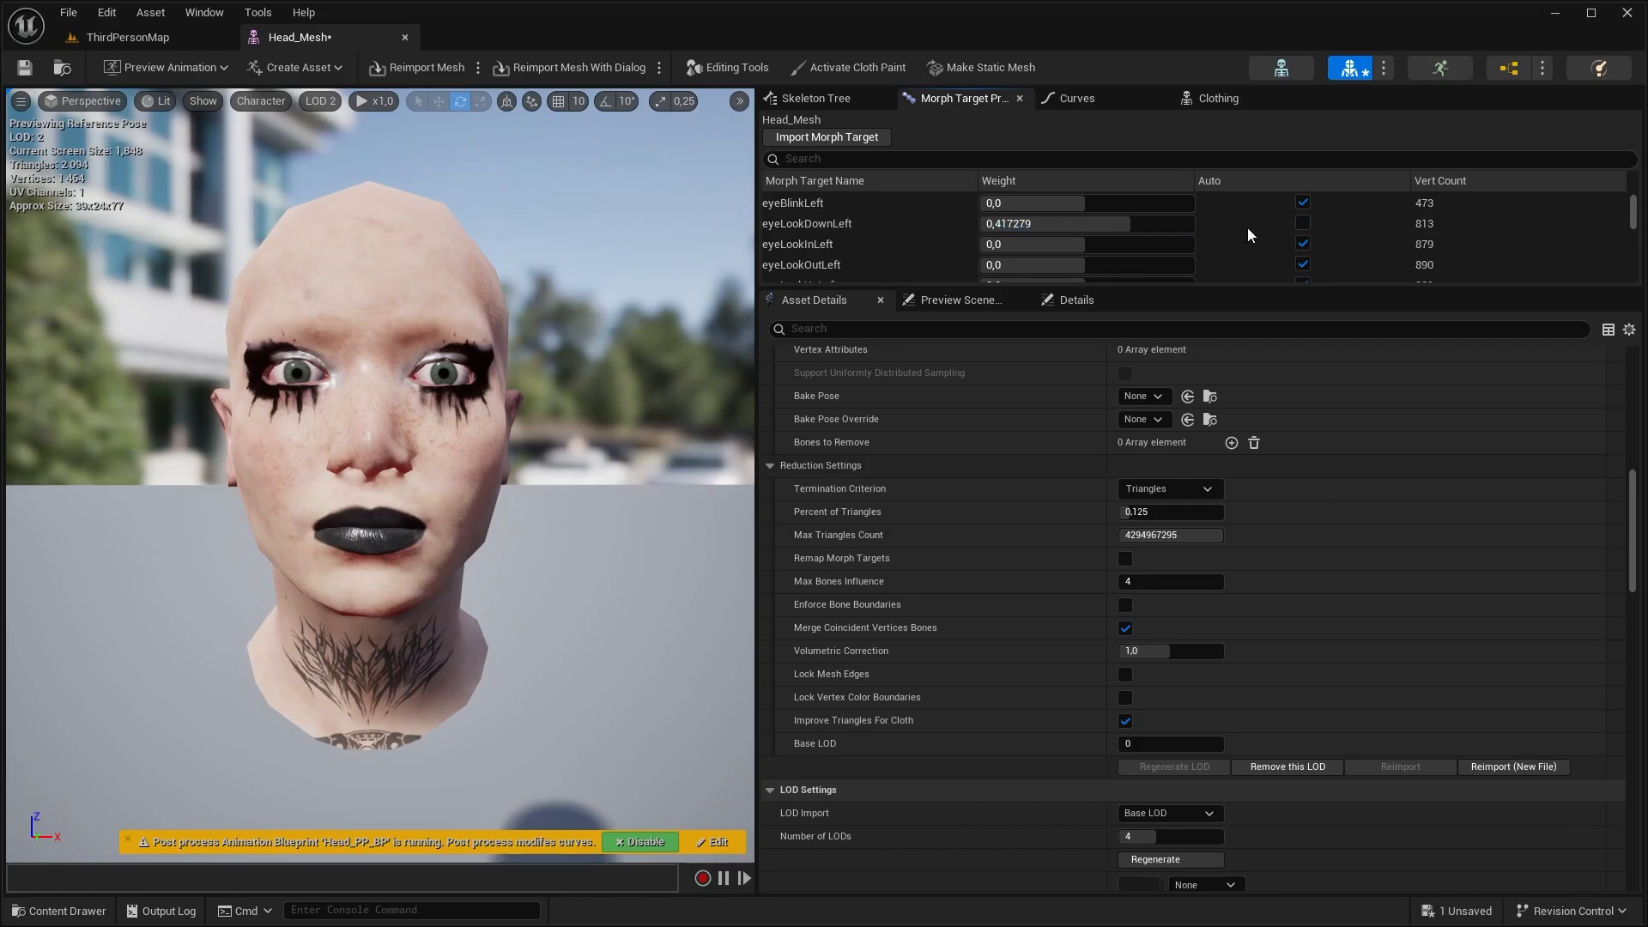
click(1302, 223)
click(324, 101)
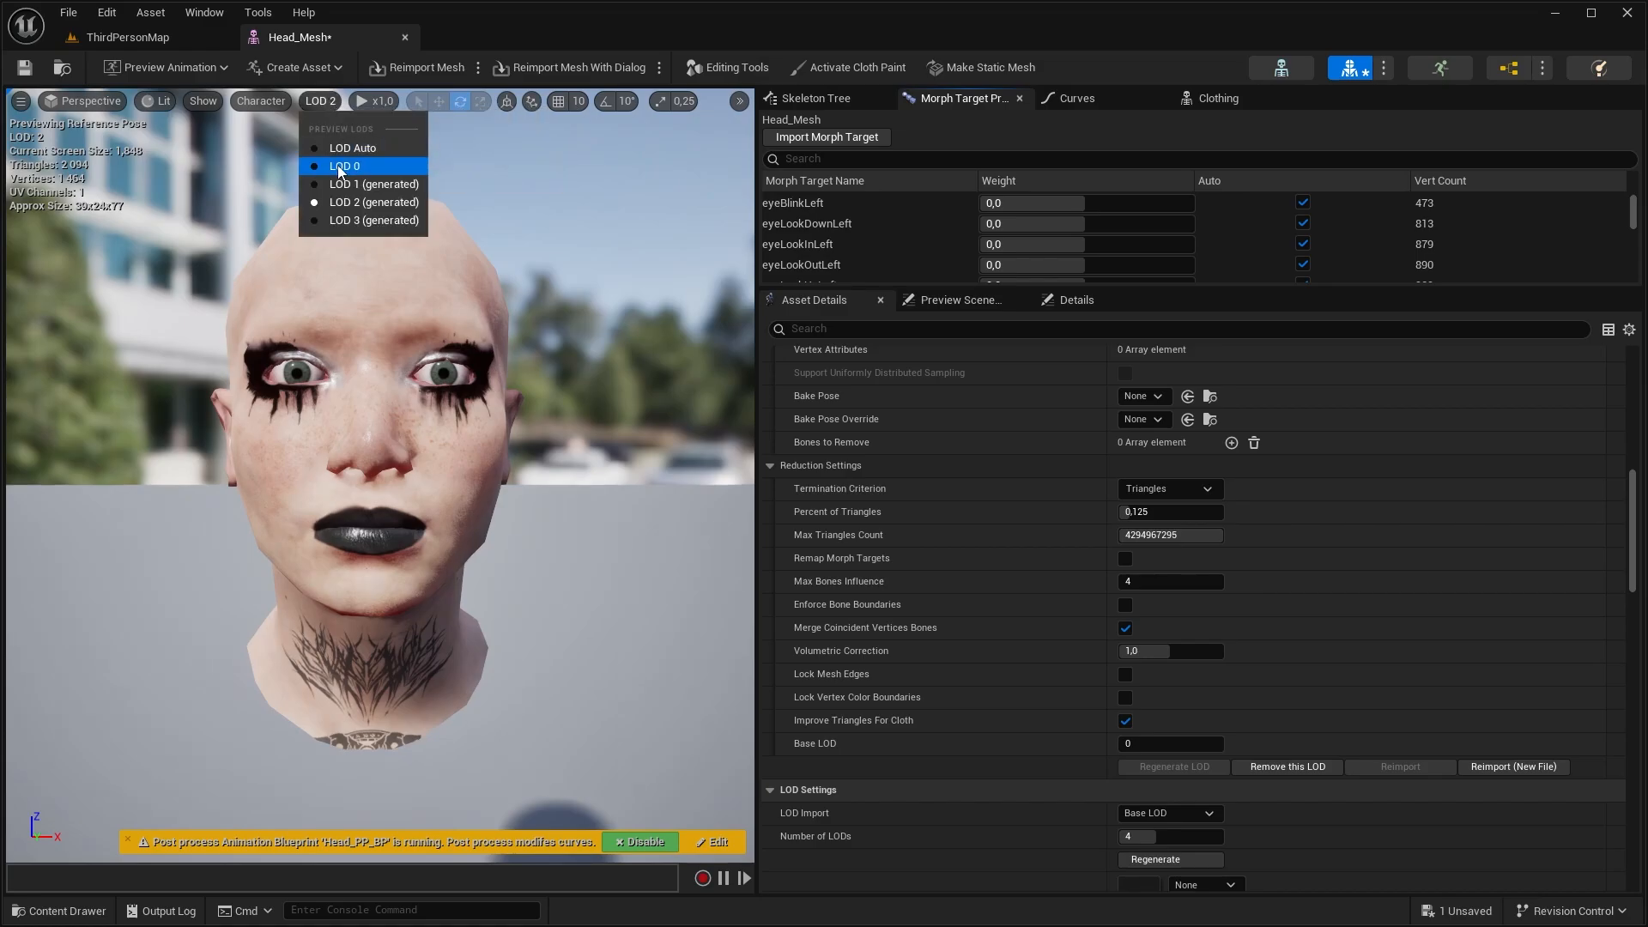
click(339, 167)
drag(1086, 223, 1120, 223)
click(1303, 223)
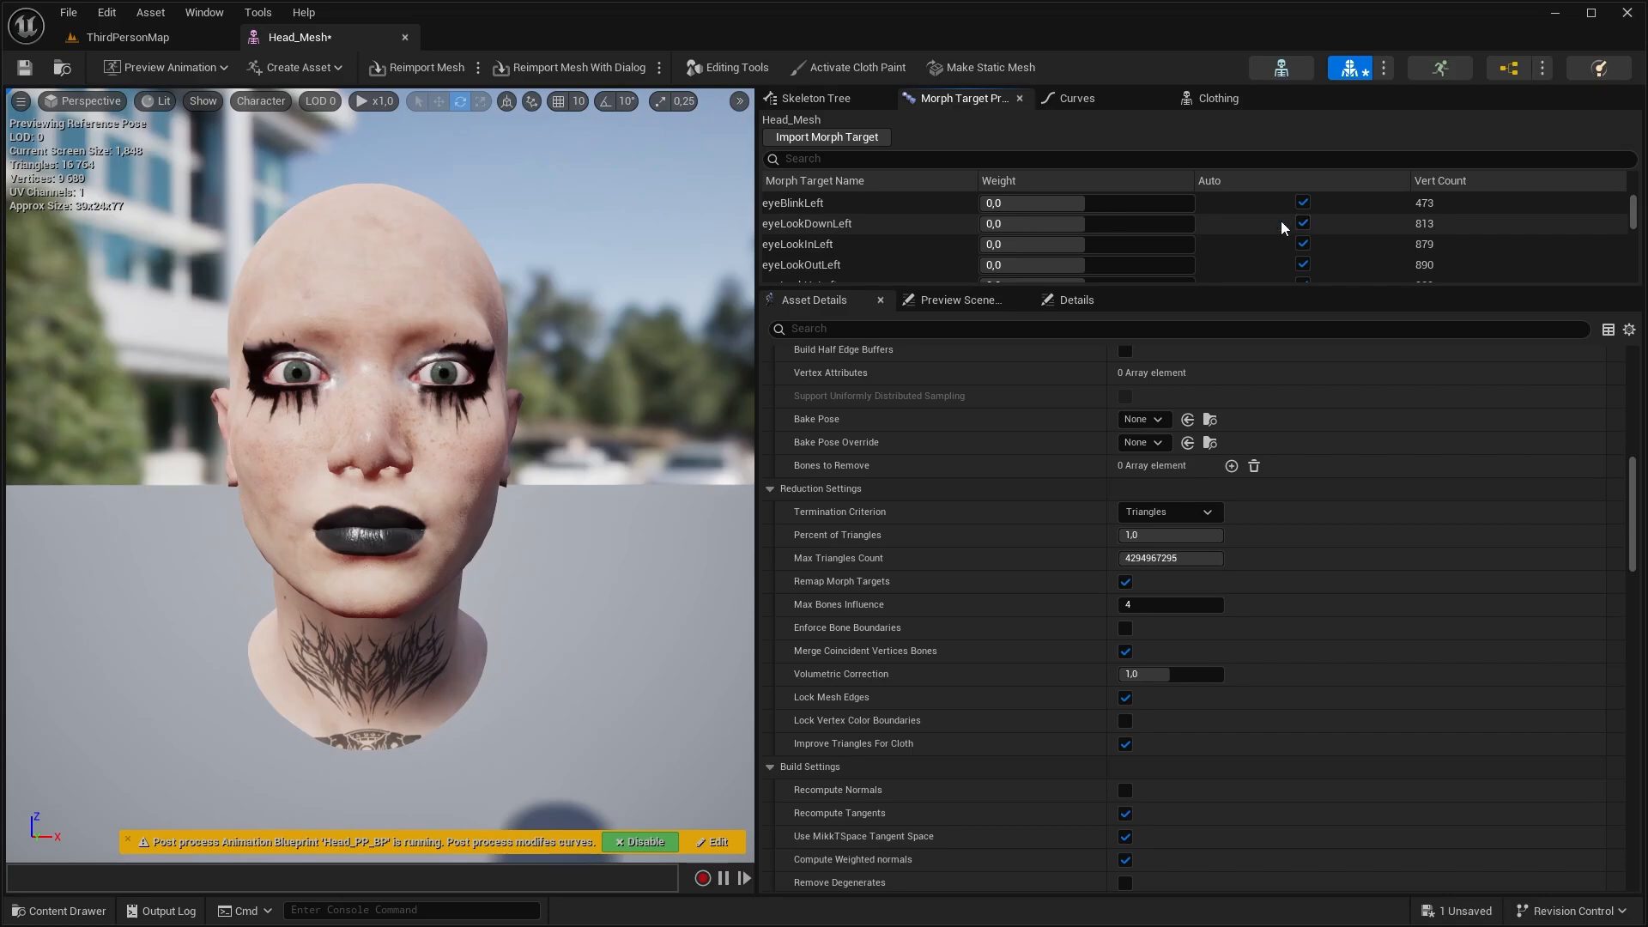
Turn on Remap Morph Targets in the reduction settings of LOD 1 and regenerate that LOD
click(320, 100)
click(341, 184)
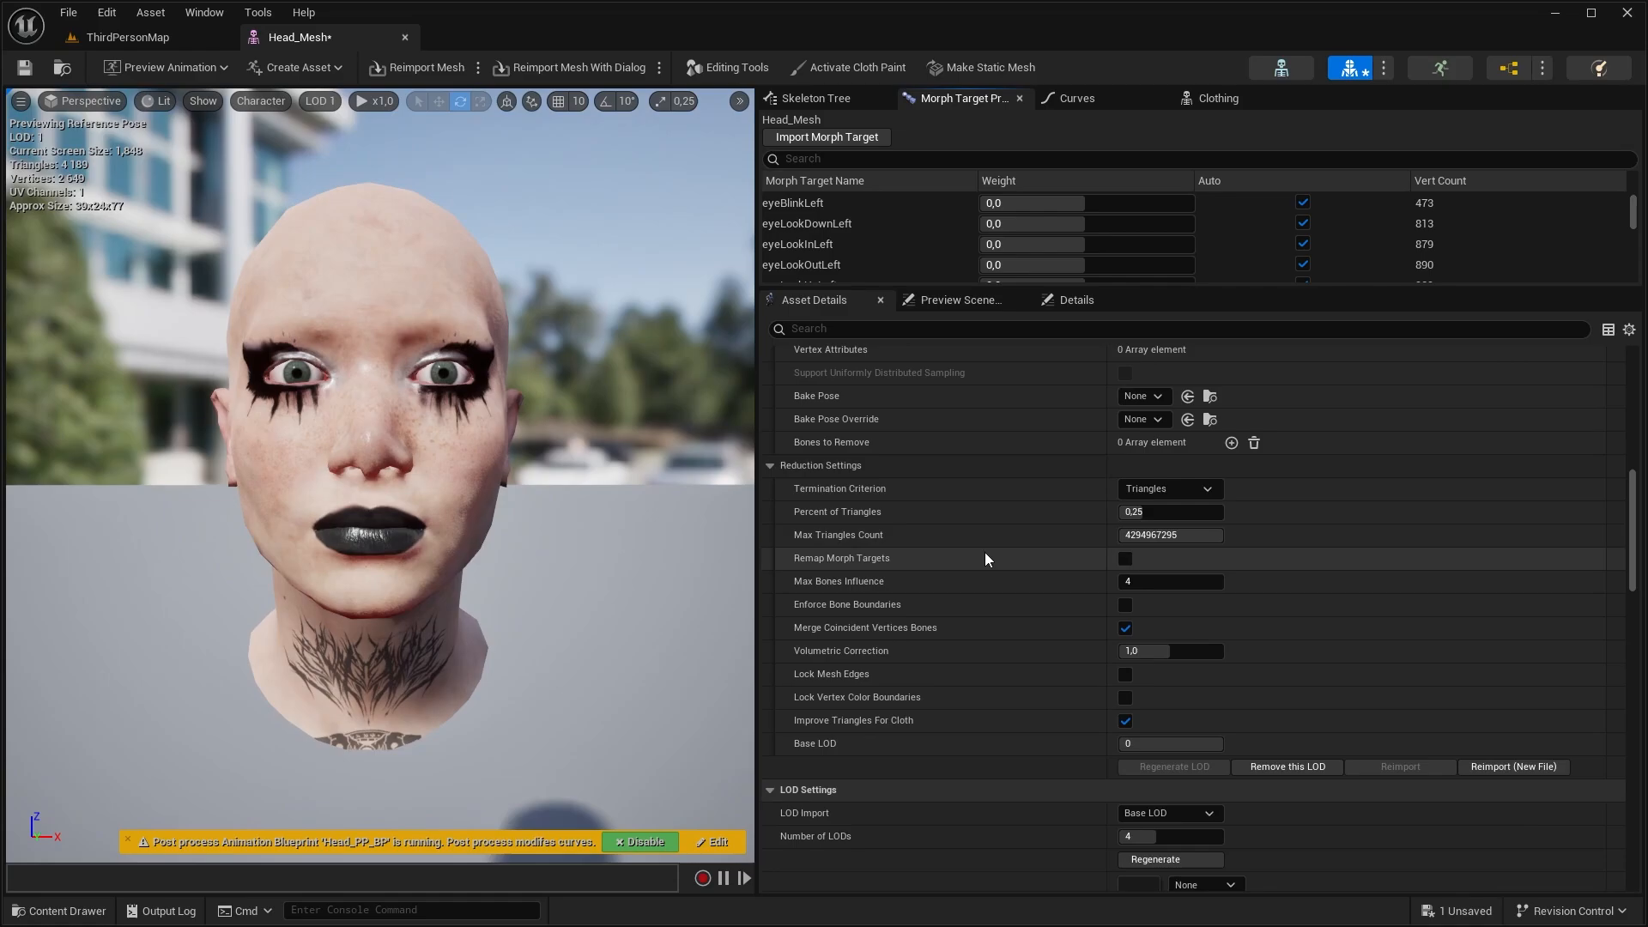
click(1126, 559)
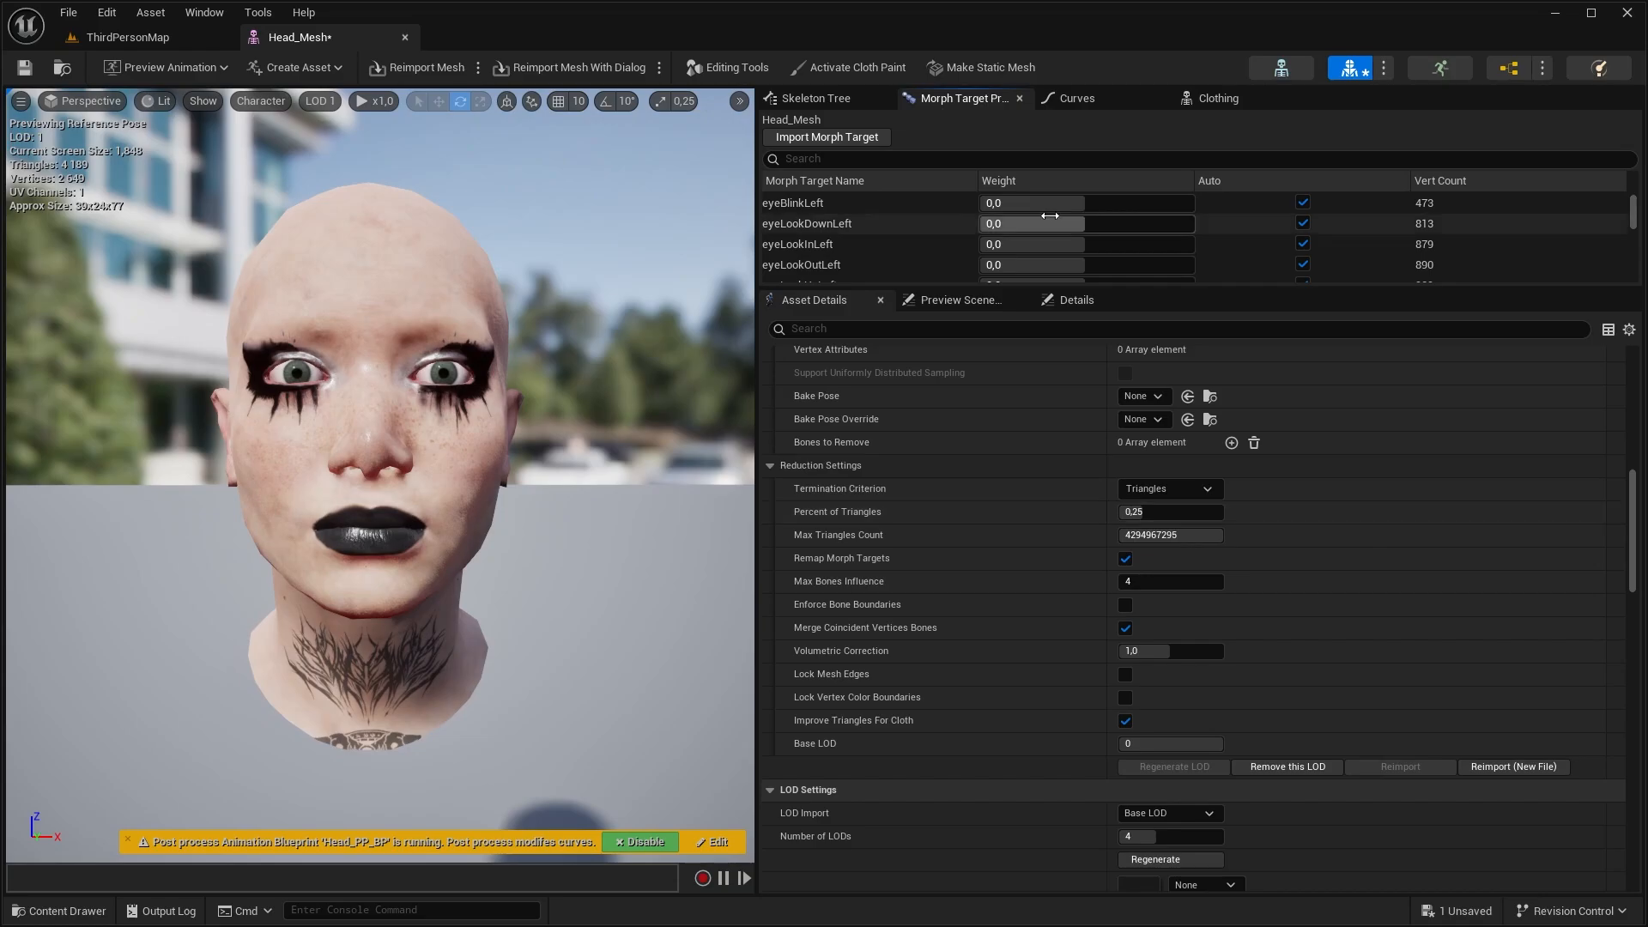
Test the eyeBlinkLeft morph target on LOD 1 and return its weight to automatic
drag(1050, 215, 1095, 203)
click(1303, 224)
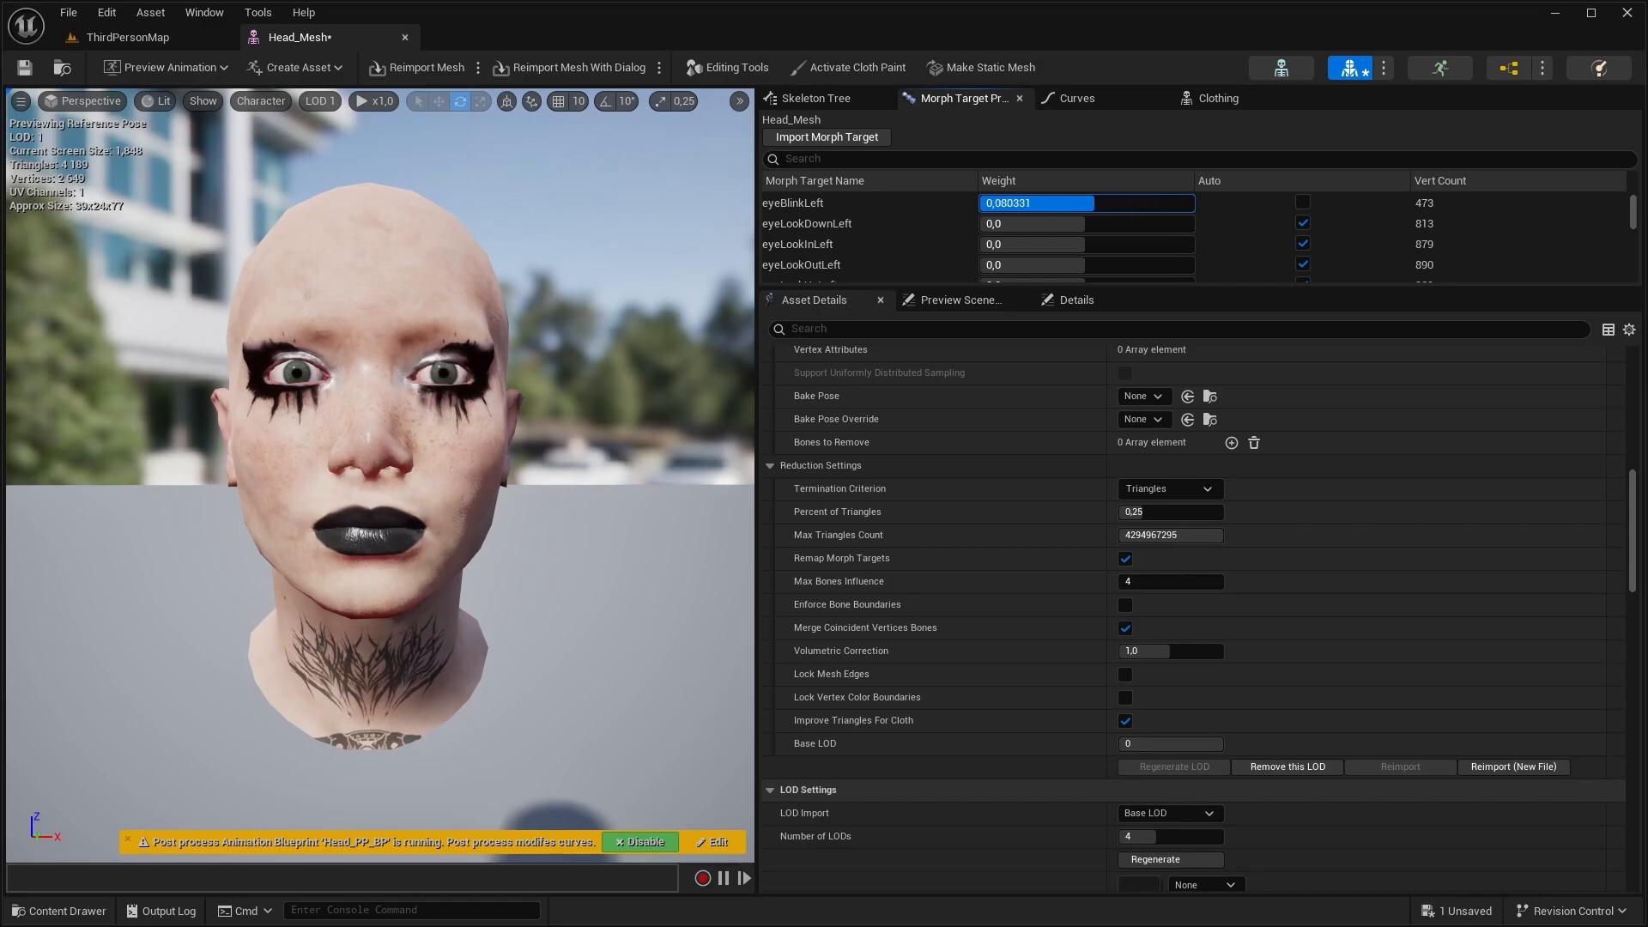
click(1303, 203)
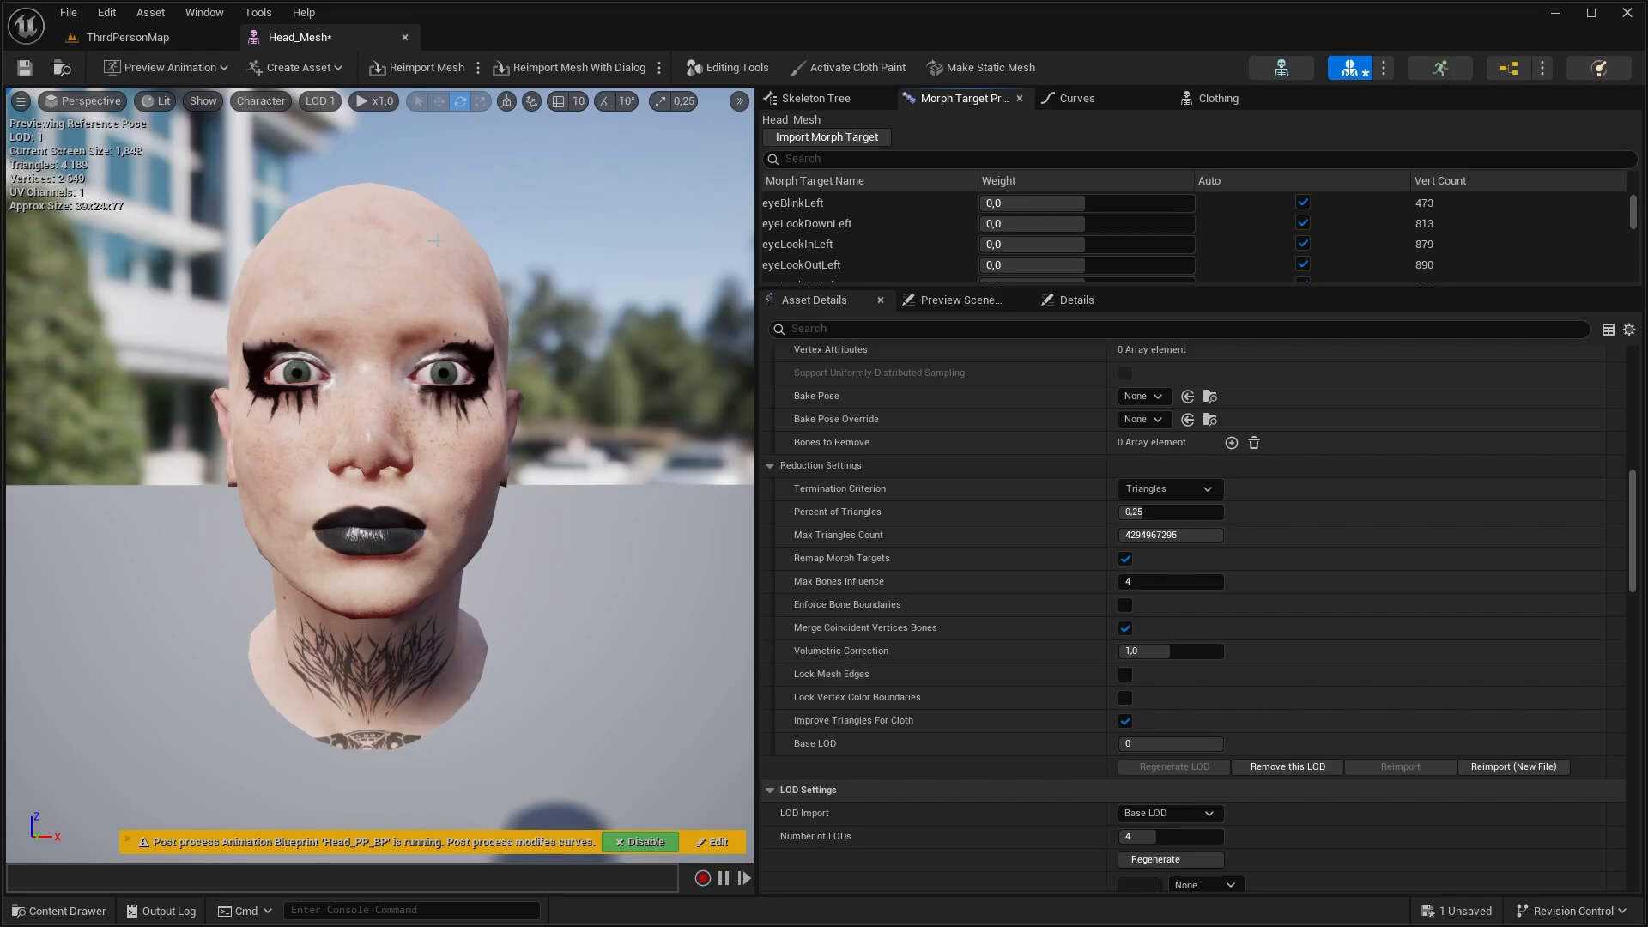
Turn on Lock Mesh Edges in the reduction settings of LOD 2 and LOD 3, and regenerate them
click(333, 101)
click(360, 203)
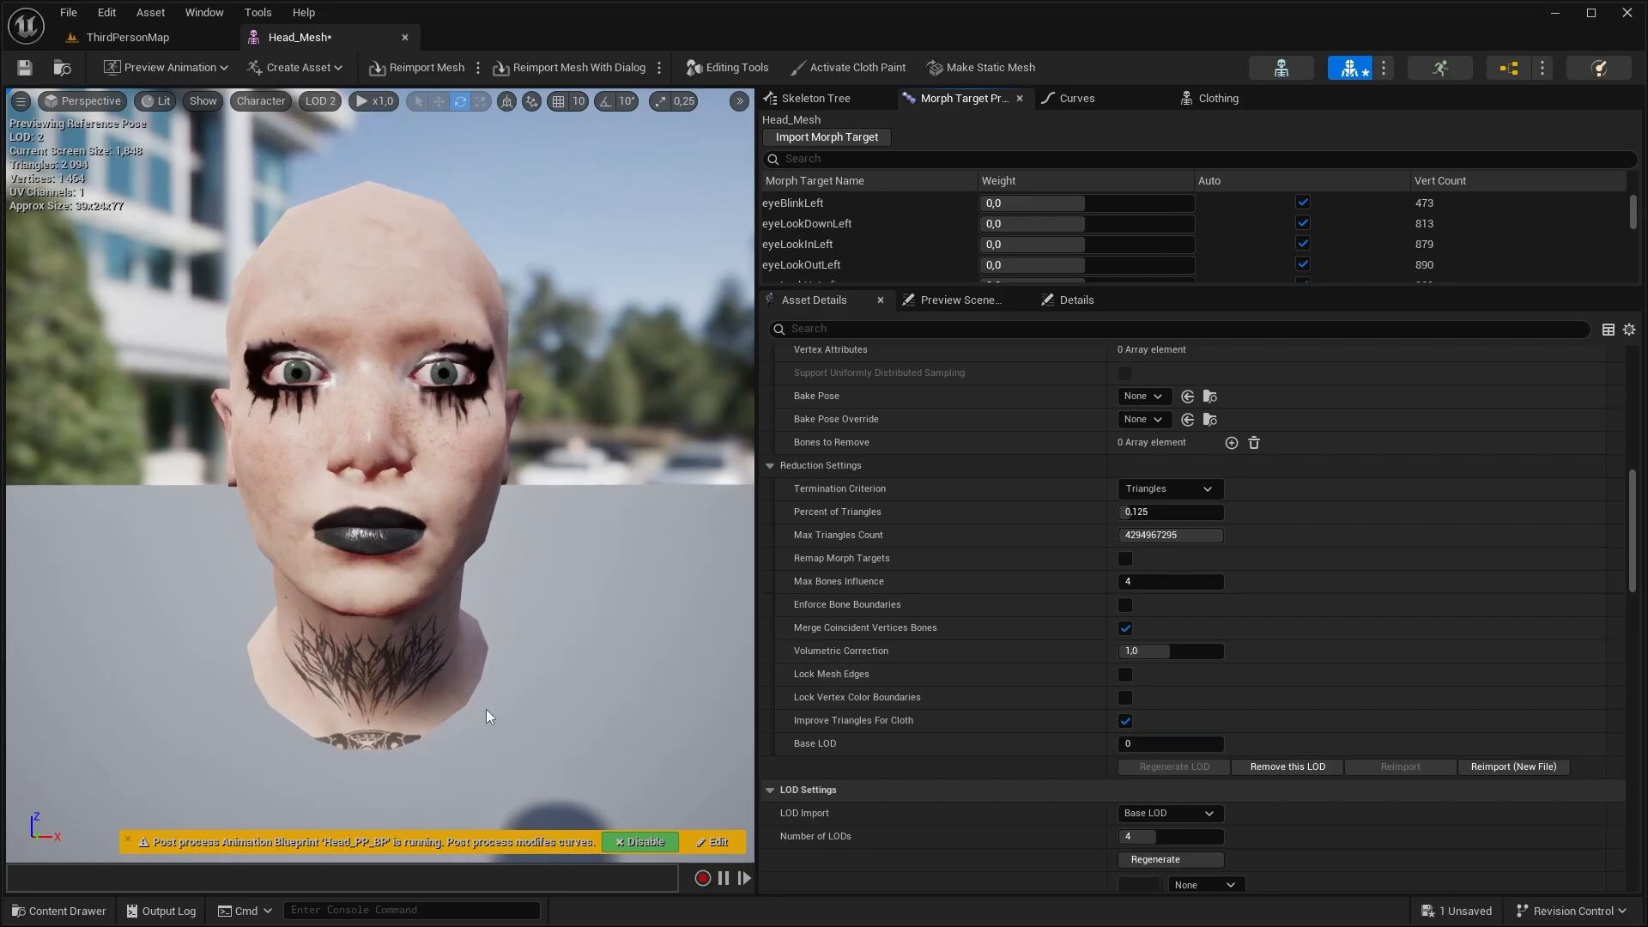
click(336, 101)
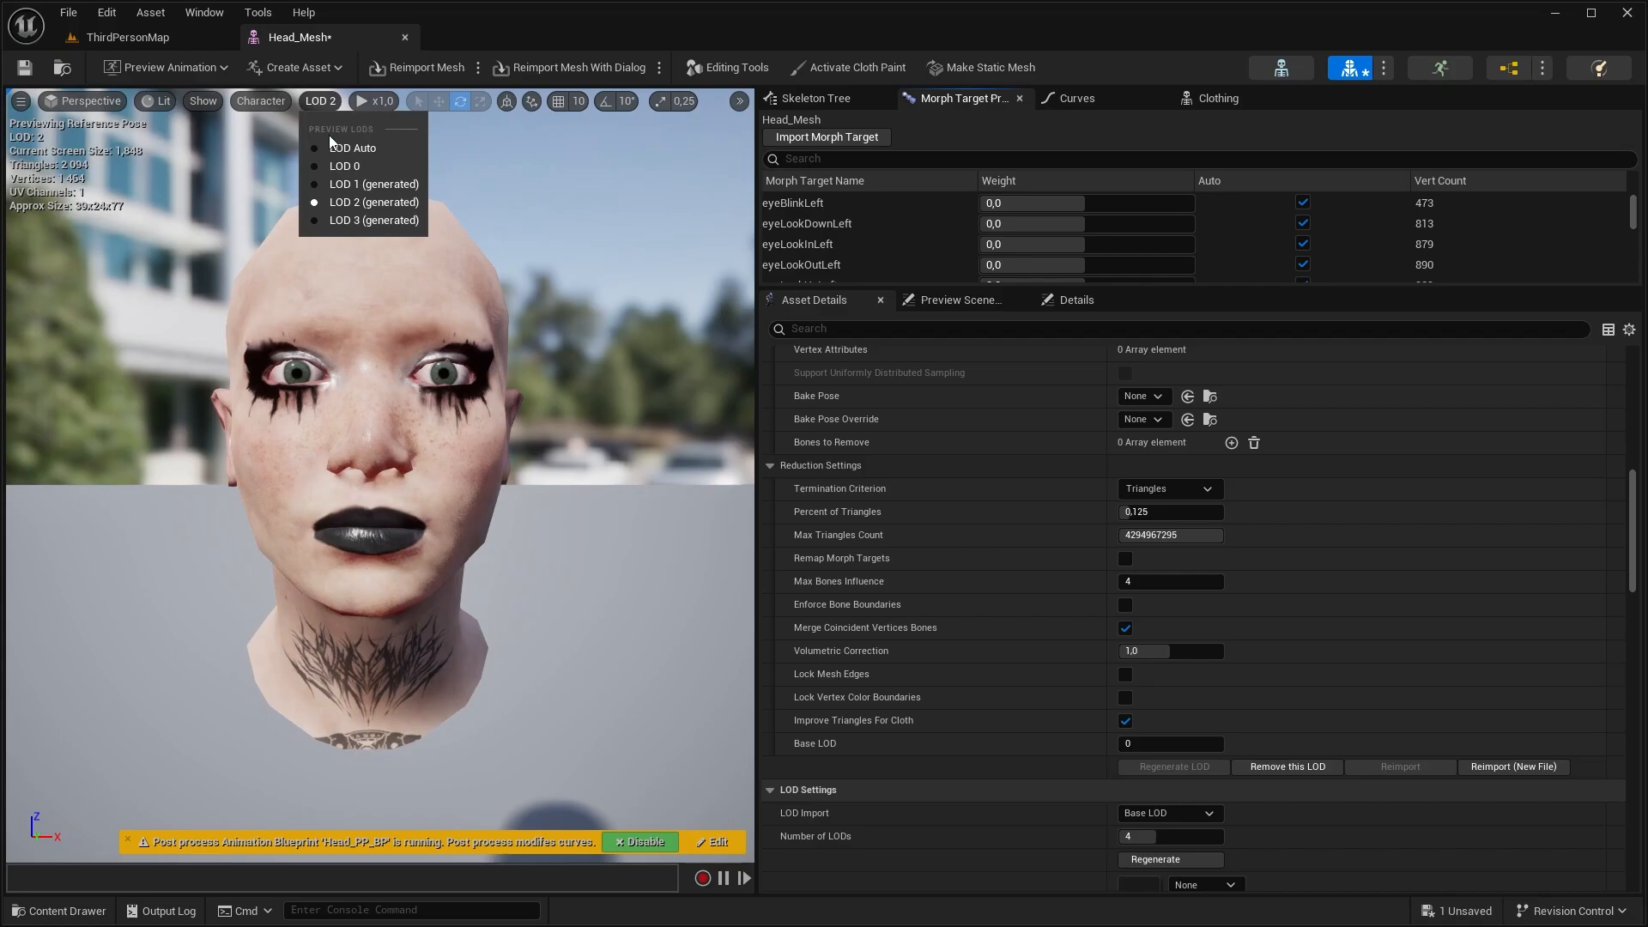
click(321, 218)
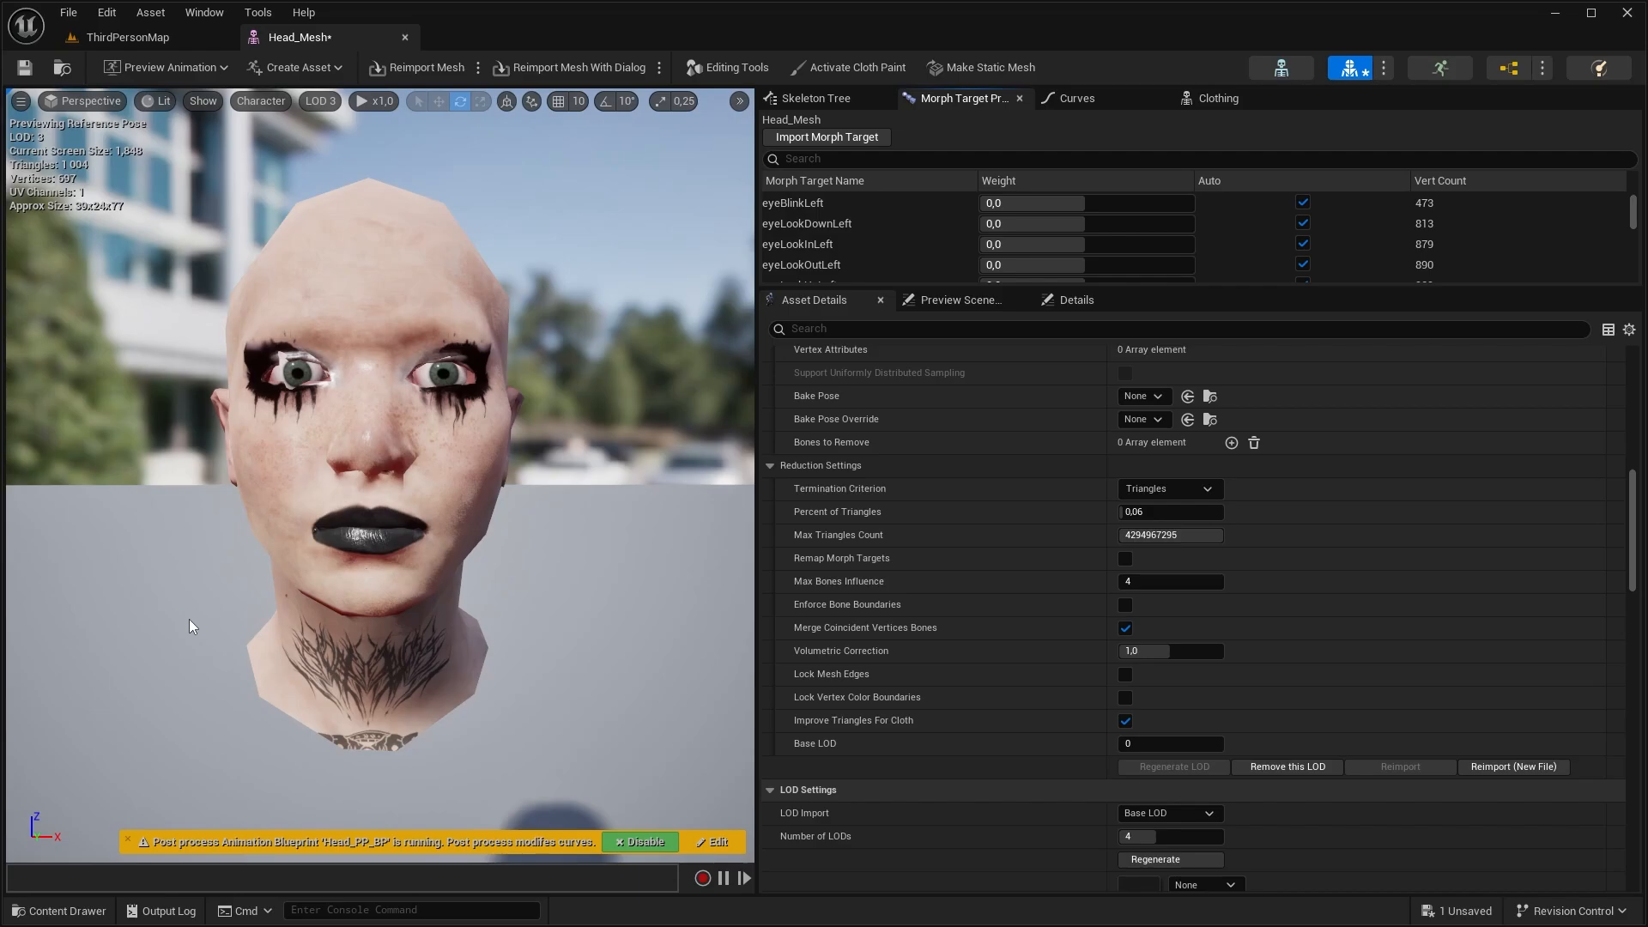
scroll(831, 764, up, 2)
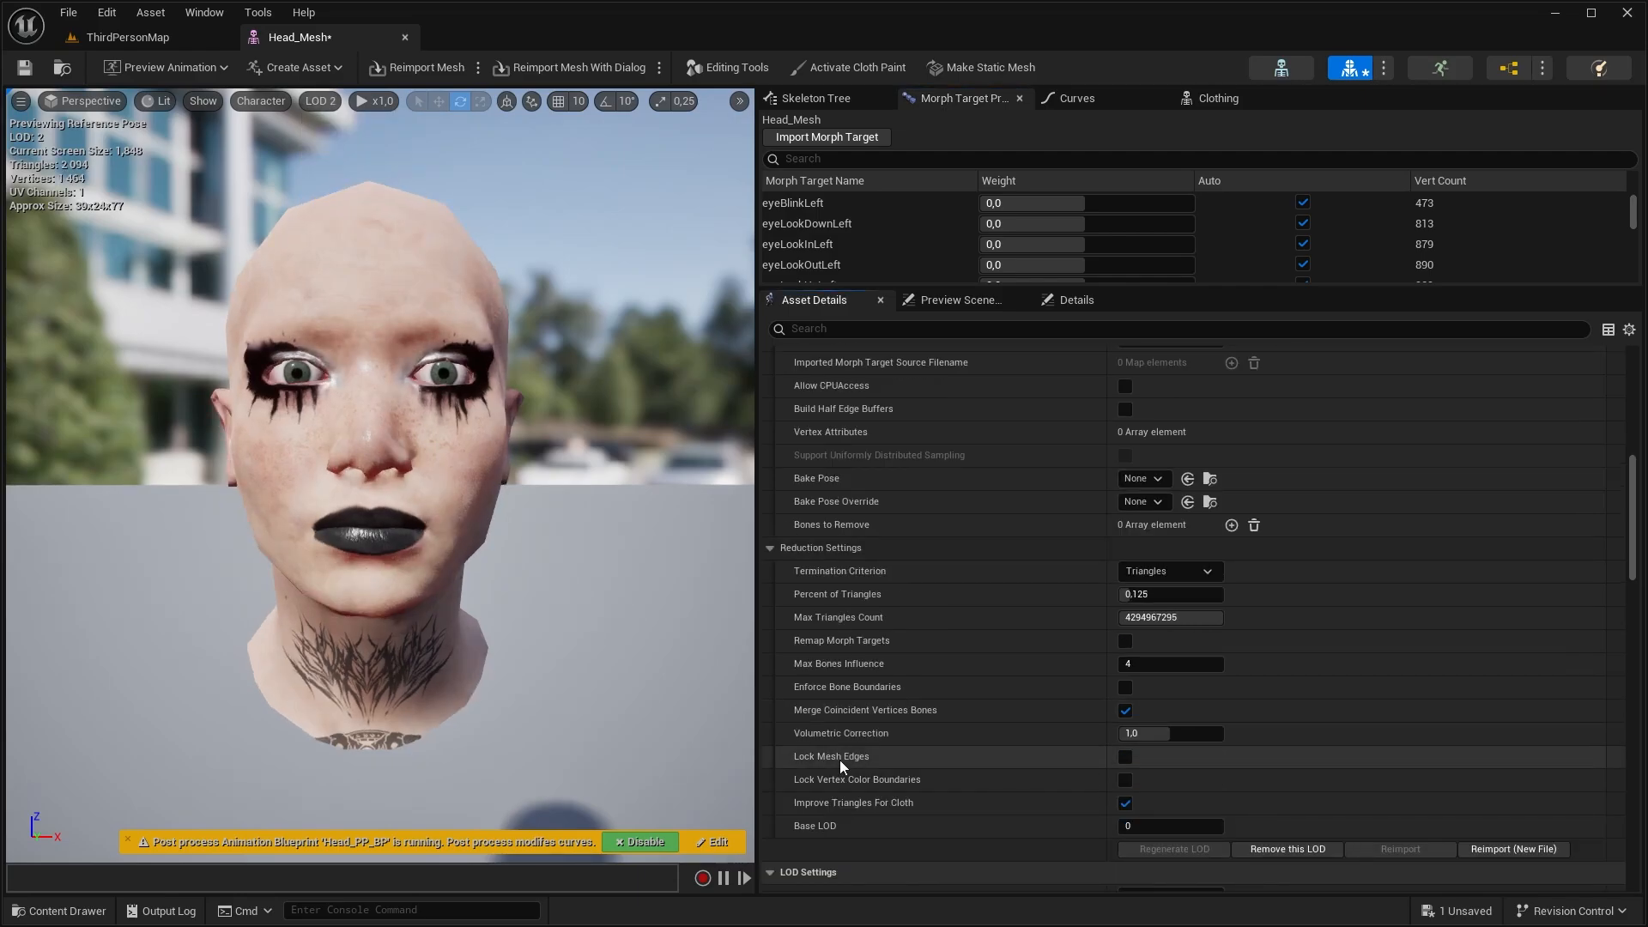
click(1126, 756)
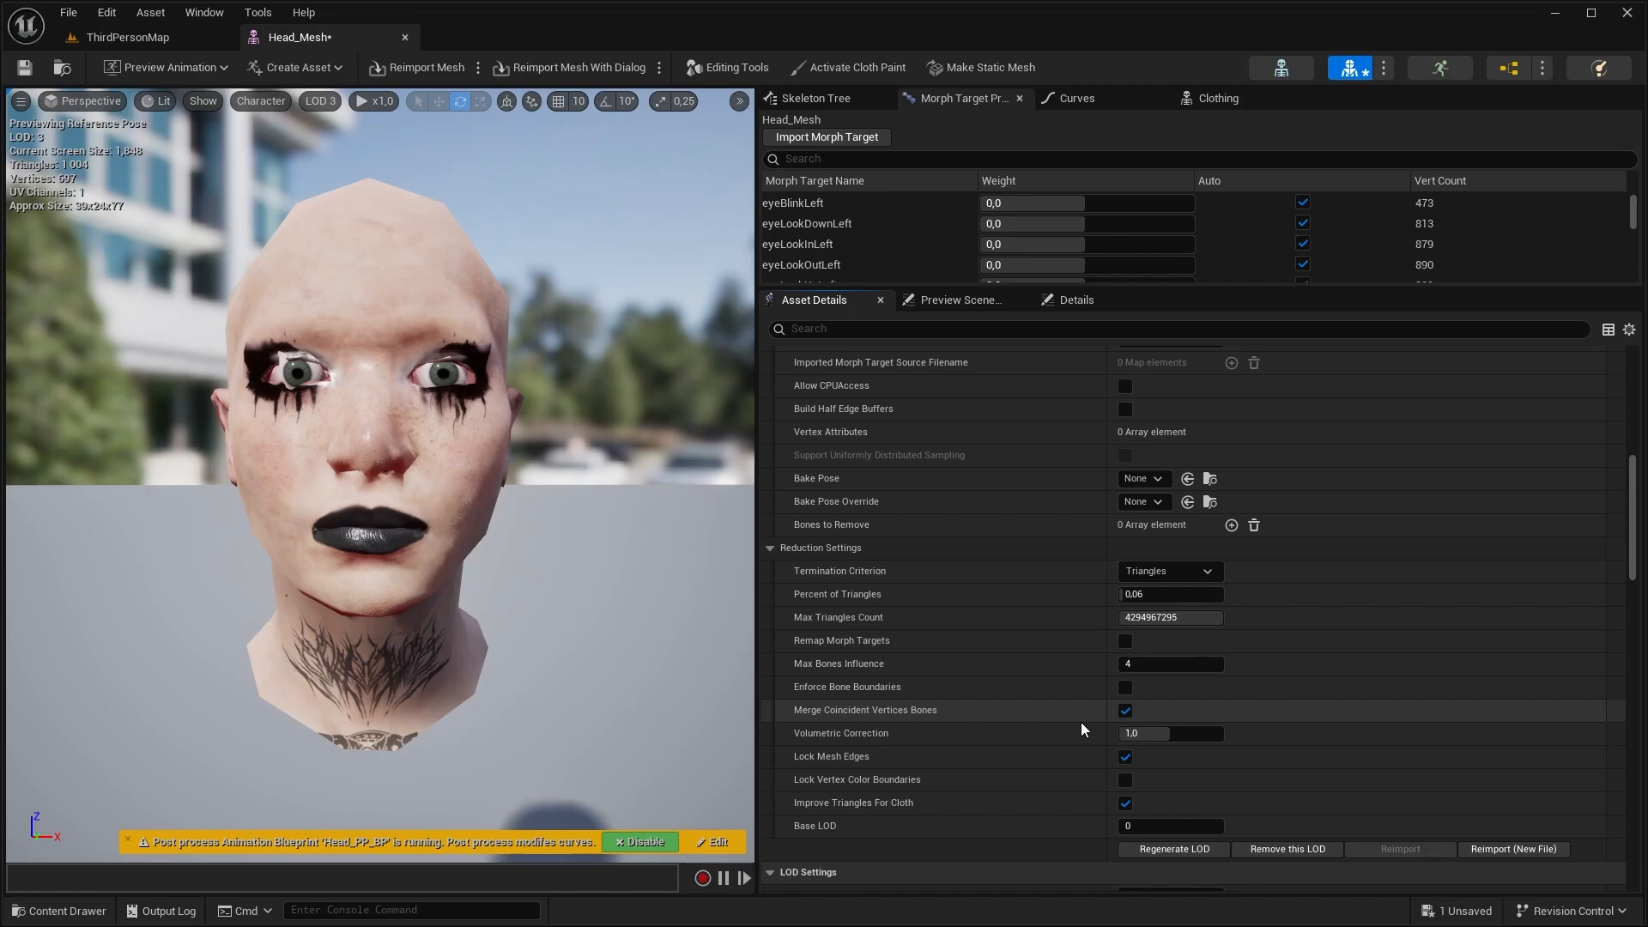
scroll(1116, 686, down, 7)
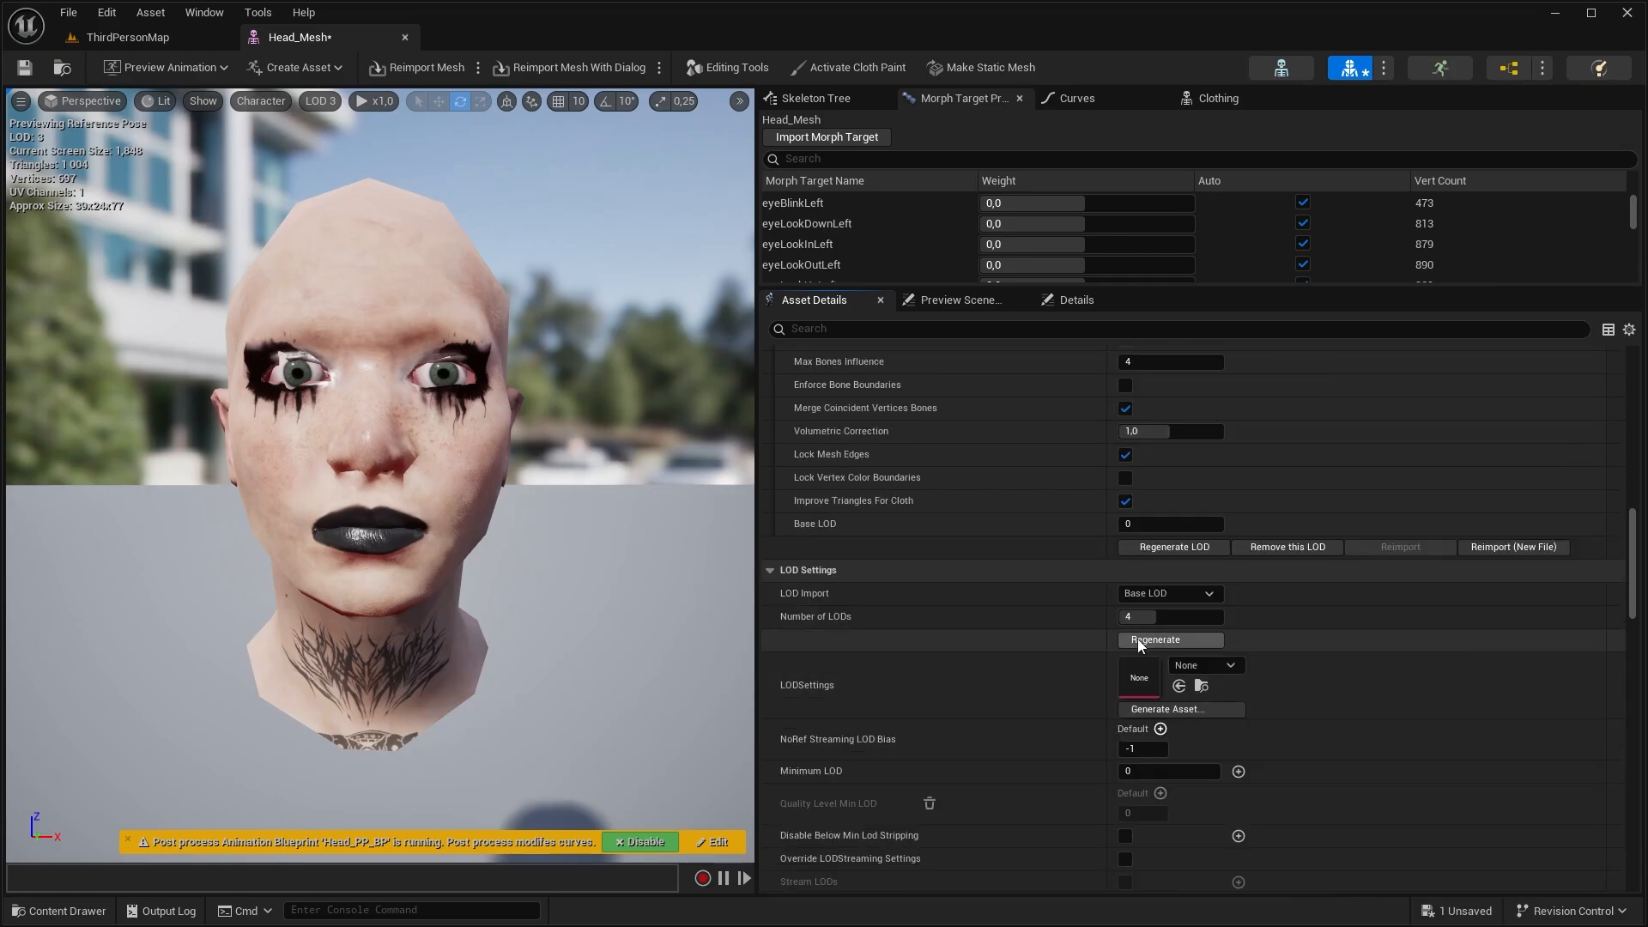
click(1137, 640)
Display the head mesh in wireframe and hide the preview scene's environment and floor
click(158, 100)
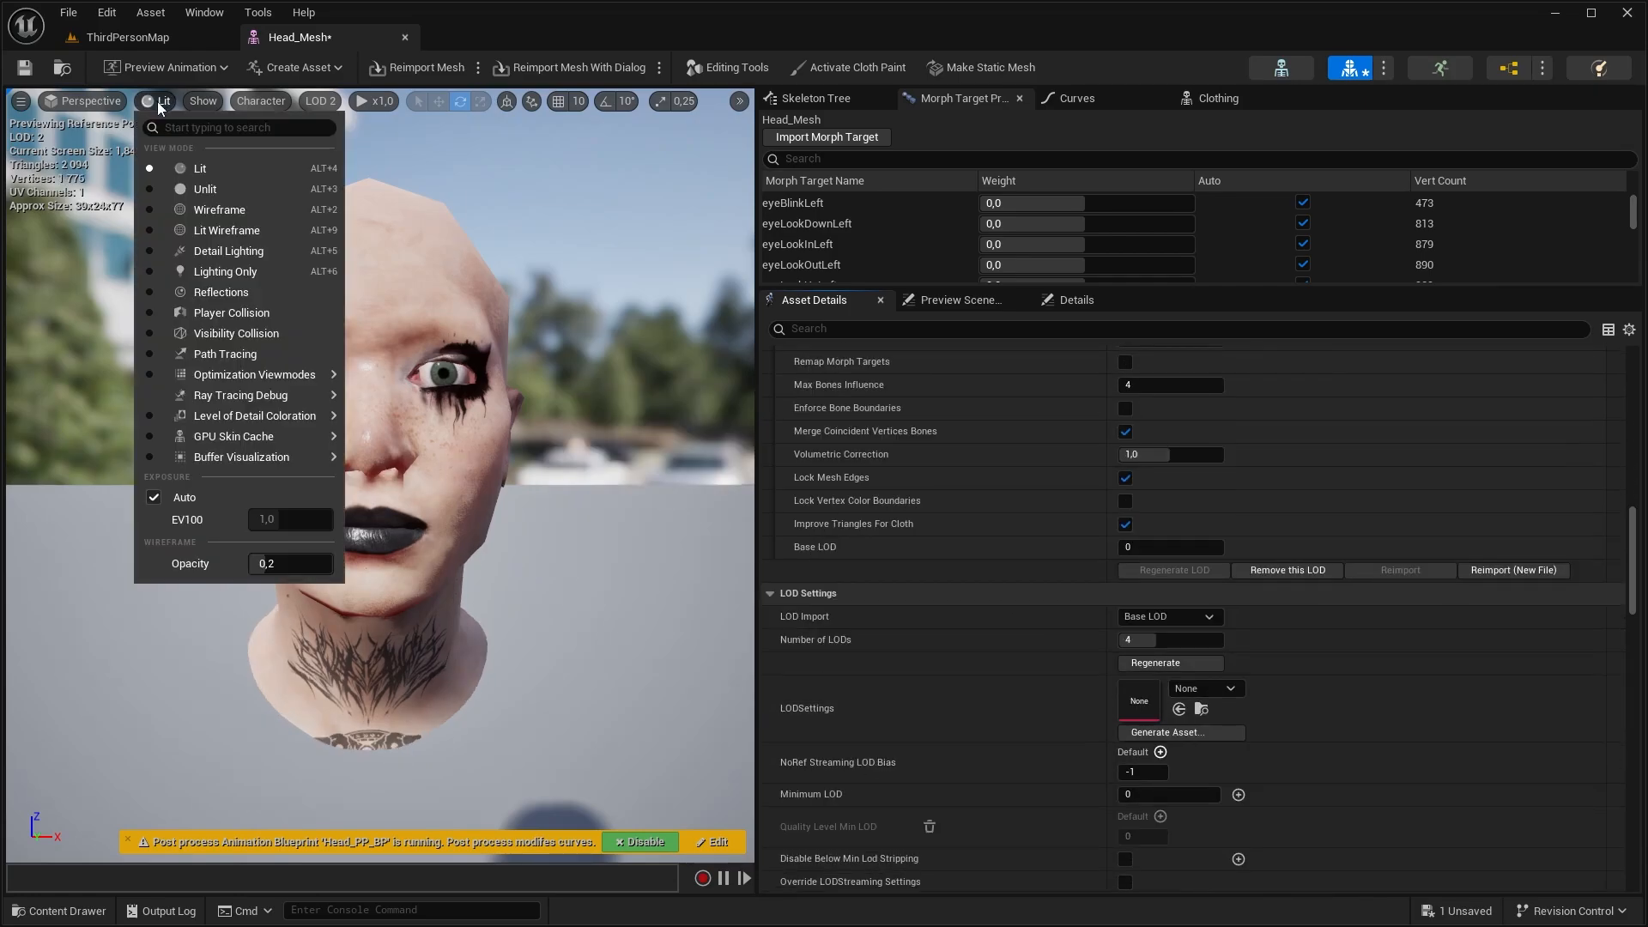
click(206, 211)
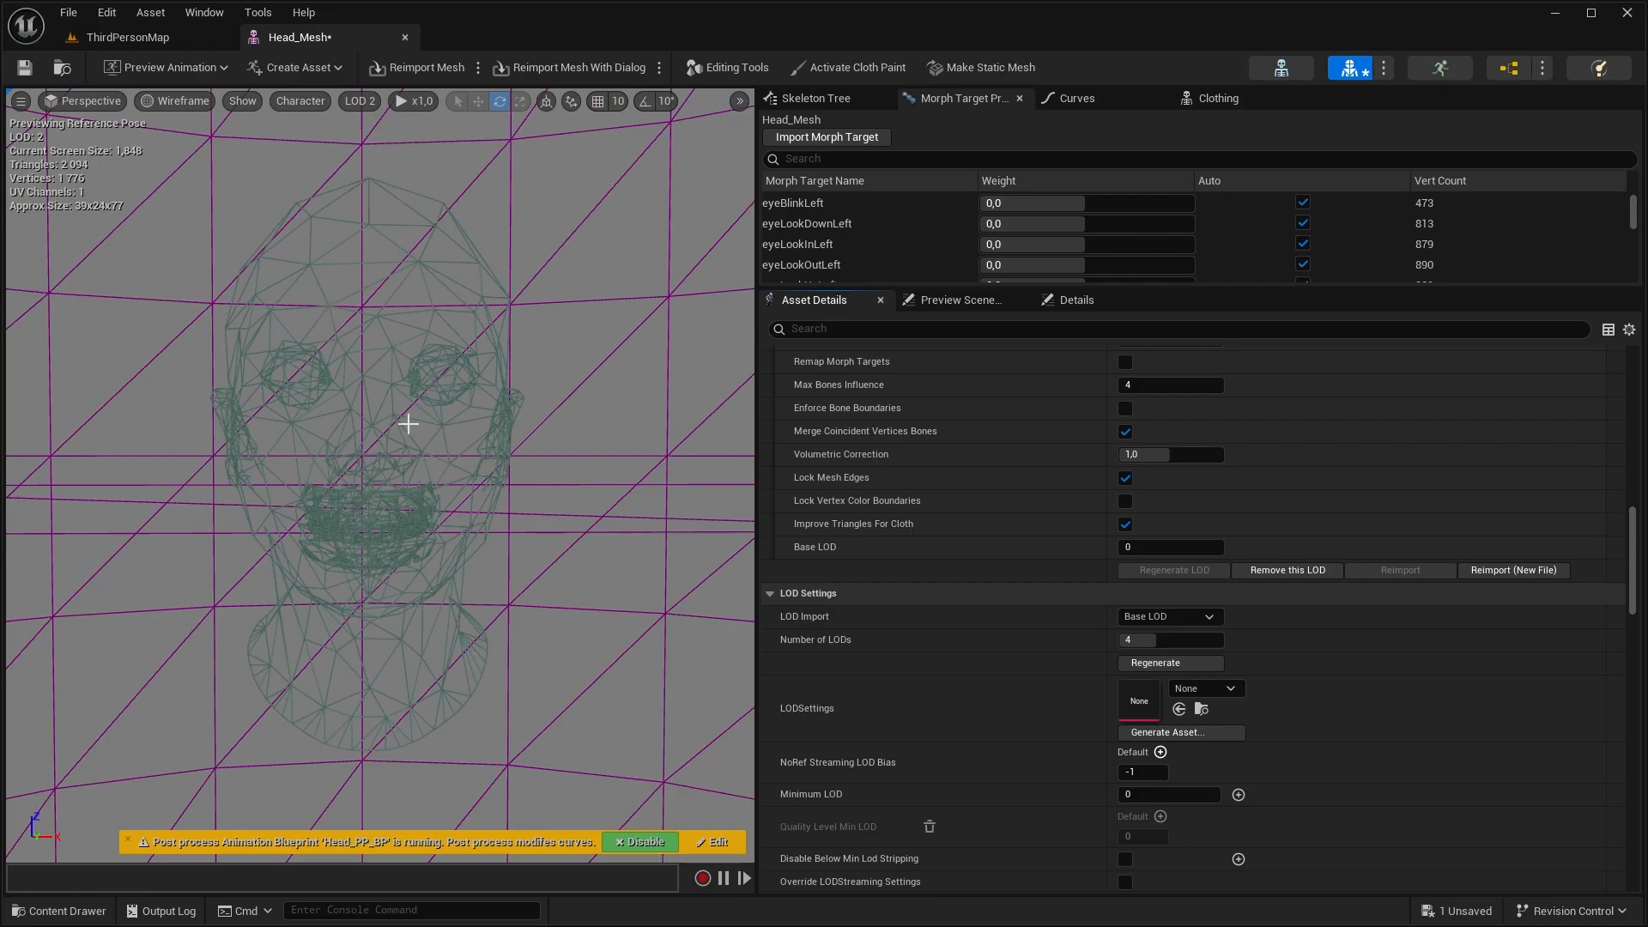
click(961, 300)
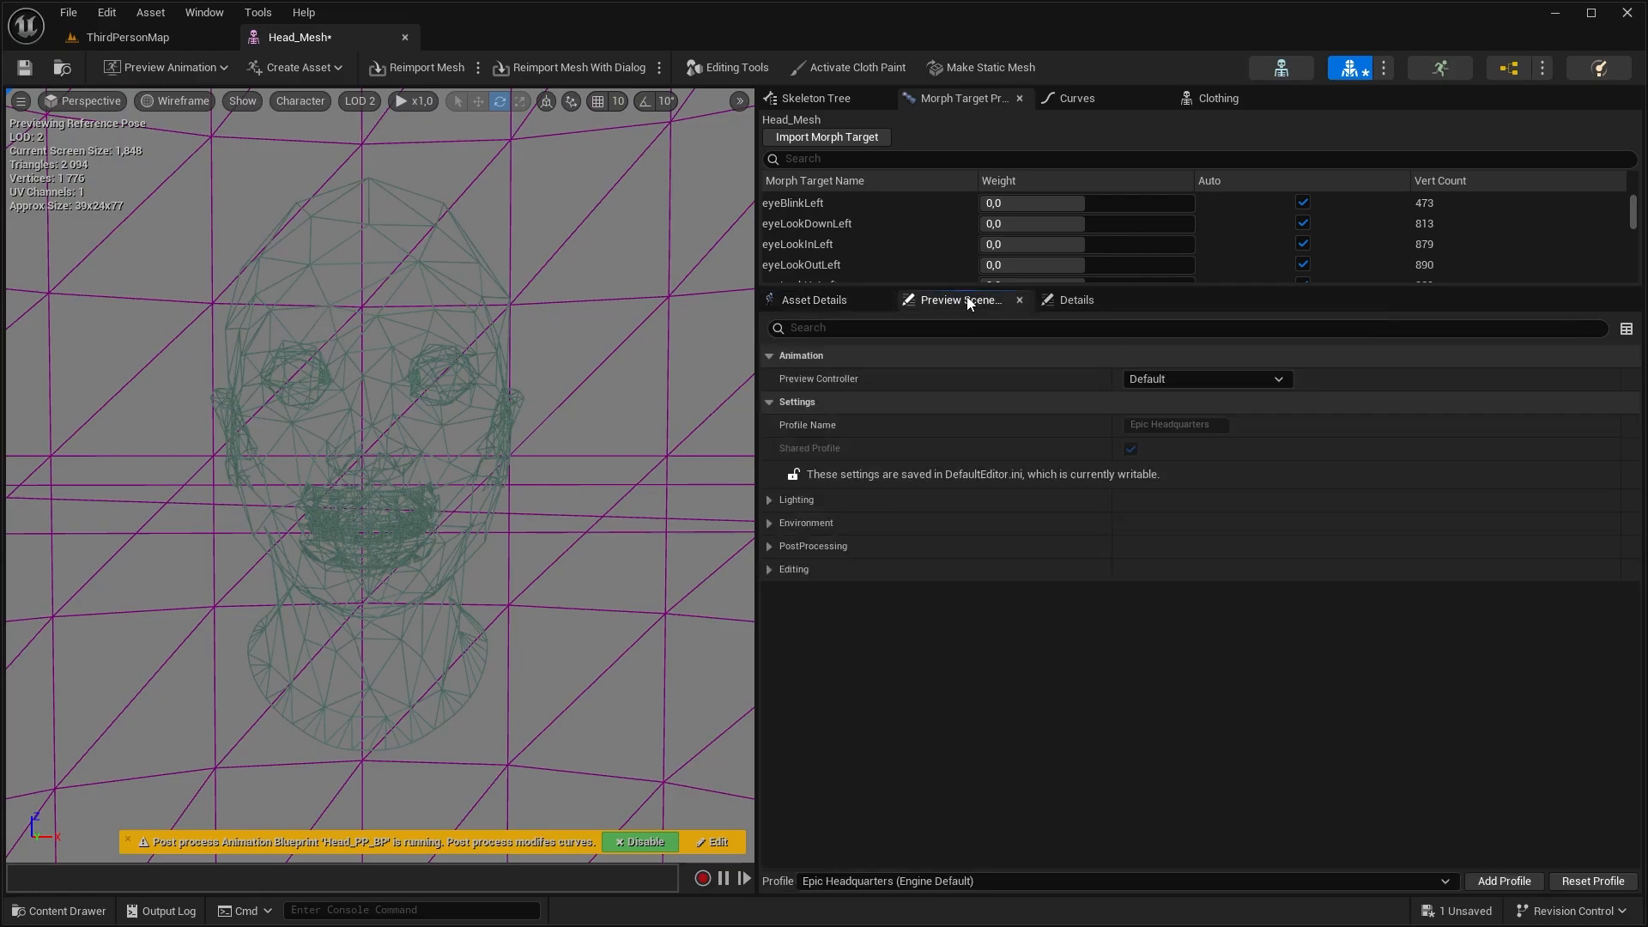
click(770, 523)
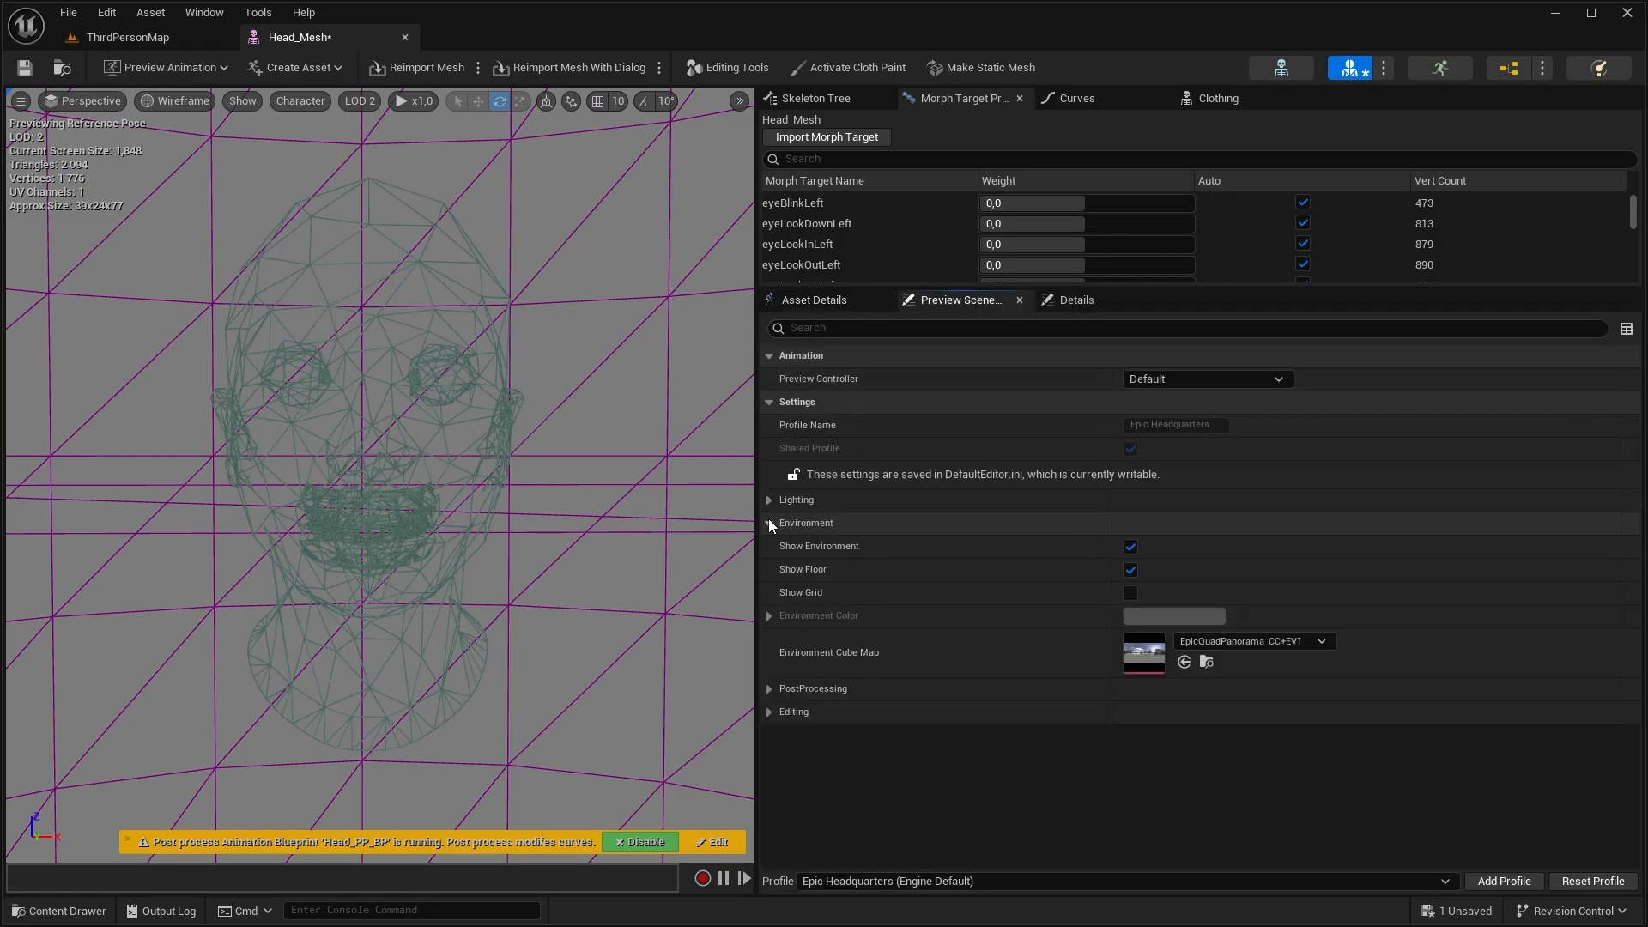
click(1130, 547)
click(1130, 570)
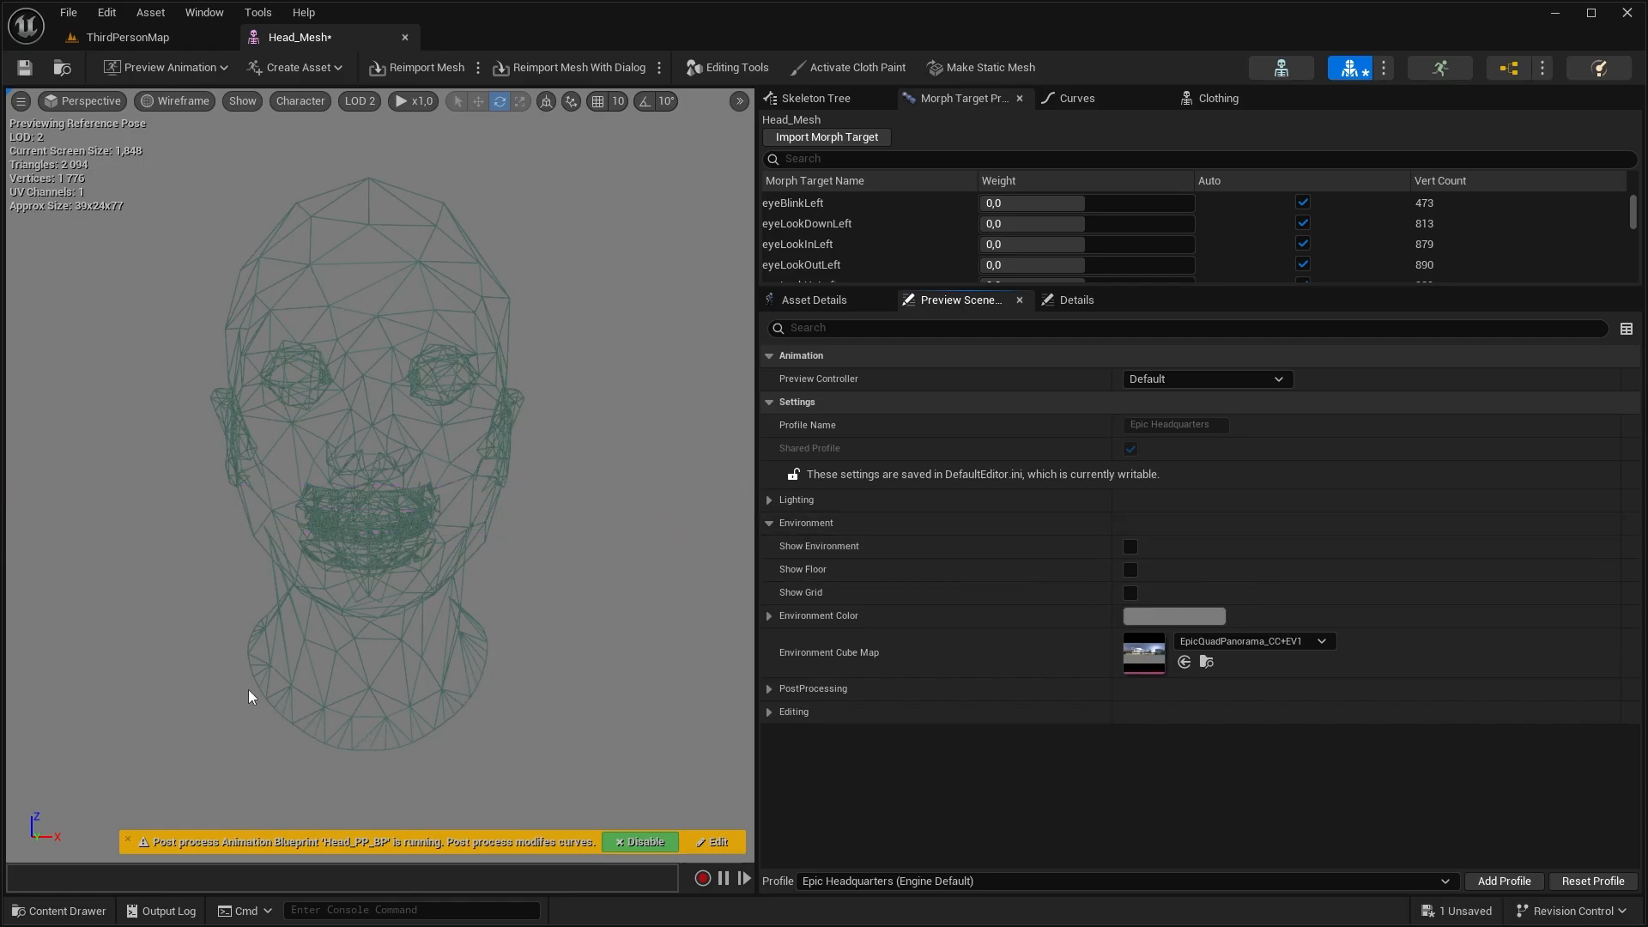
Compare the head's wireframe at LOD 1 and LOD 3, ending on LOD 1
click(359, 101)
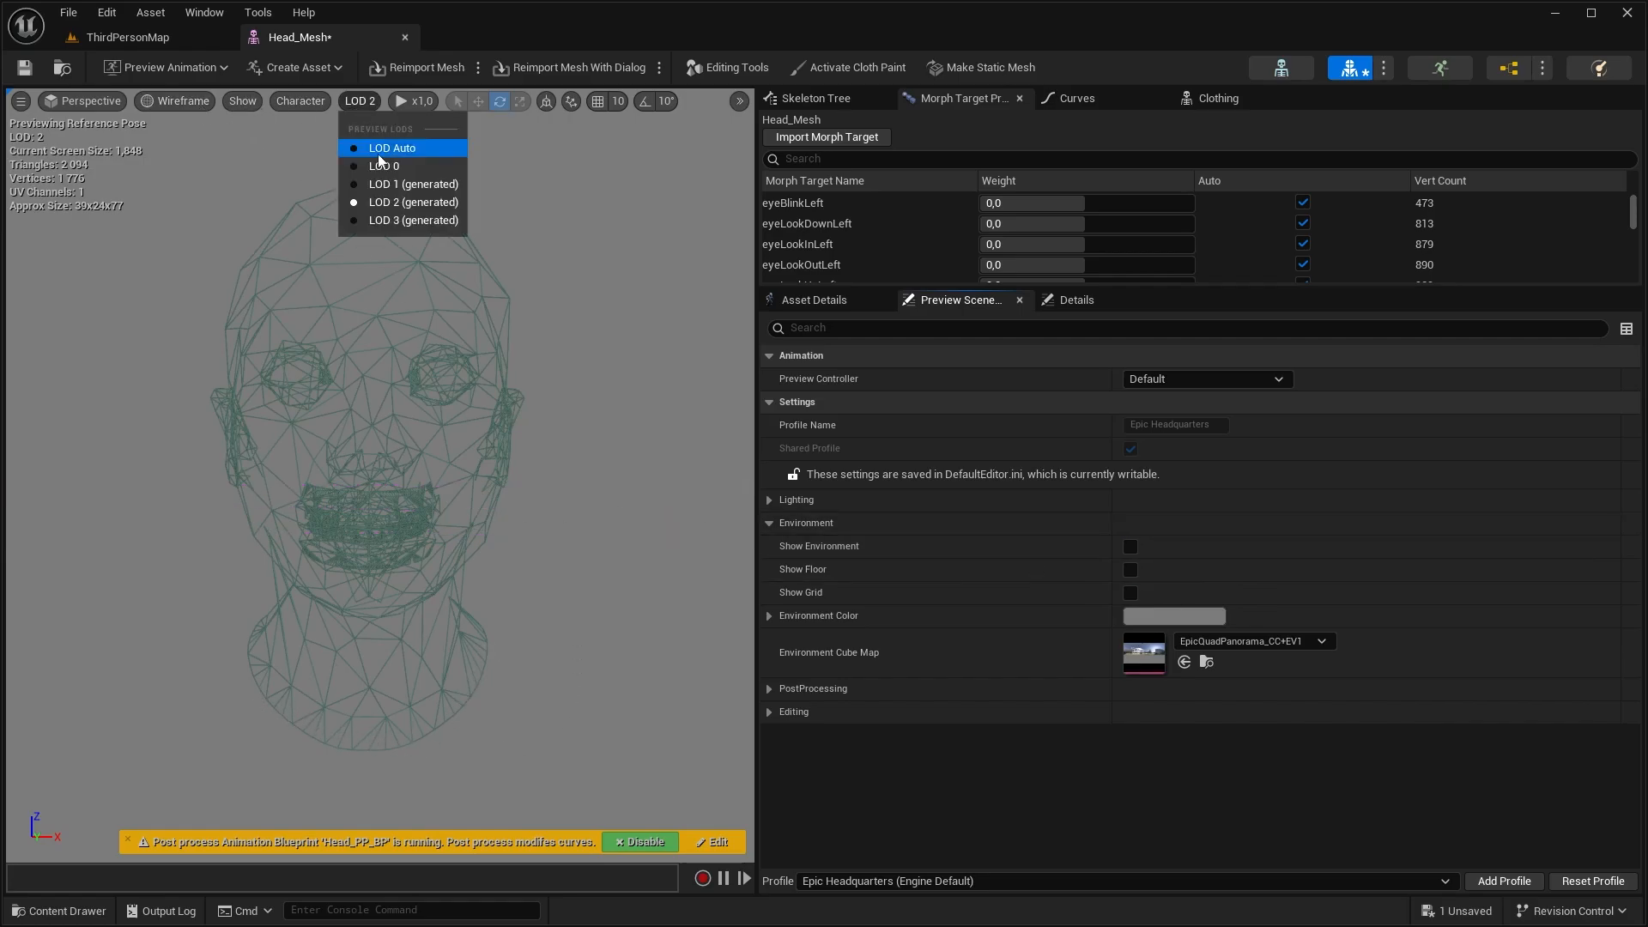
click(397, 185)
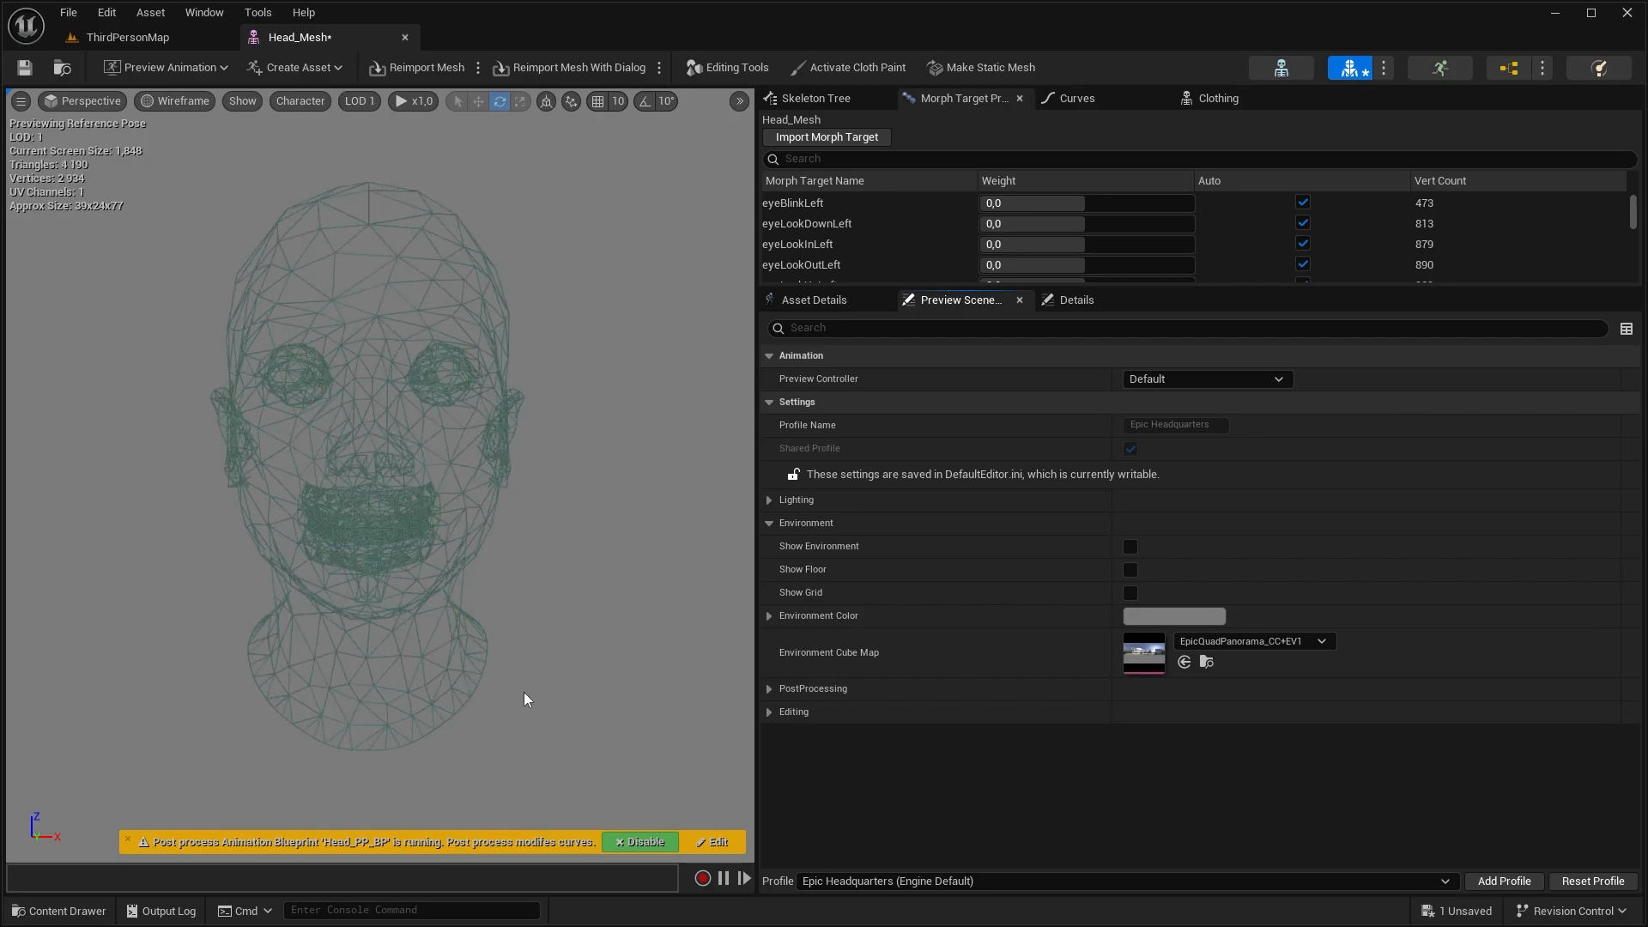
click(360, 101)
click(382, 227)
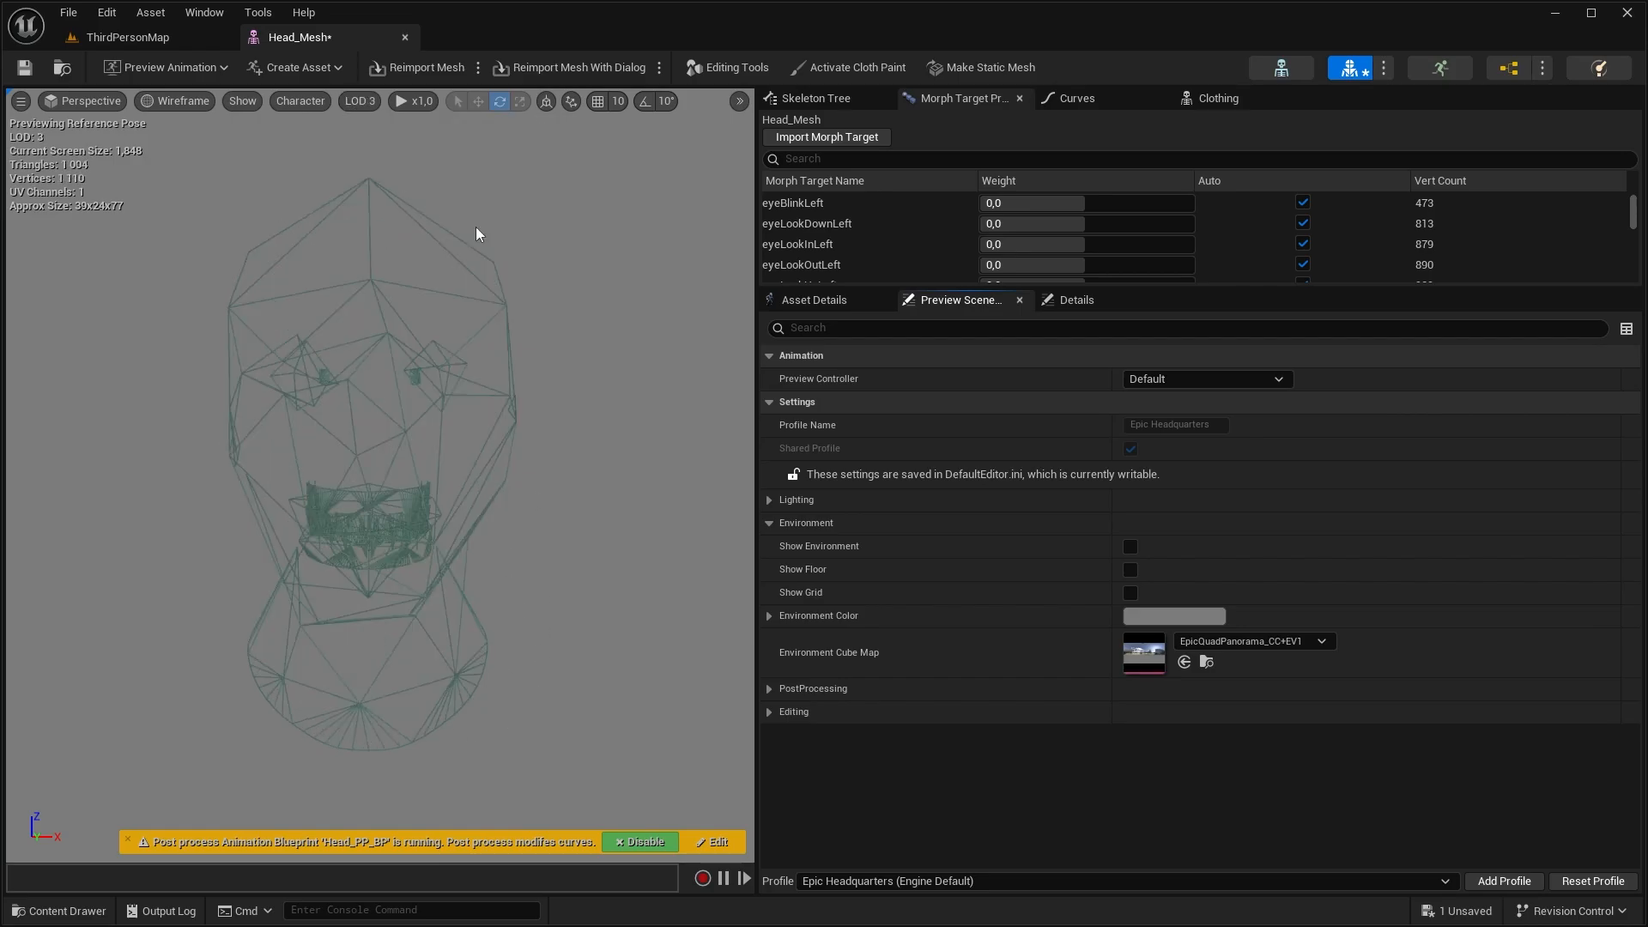
click(359, 102)
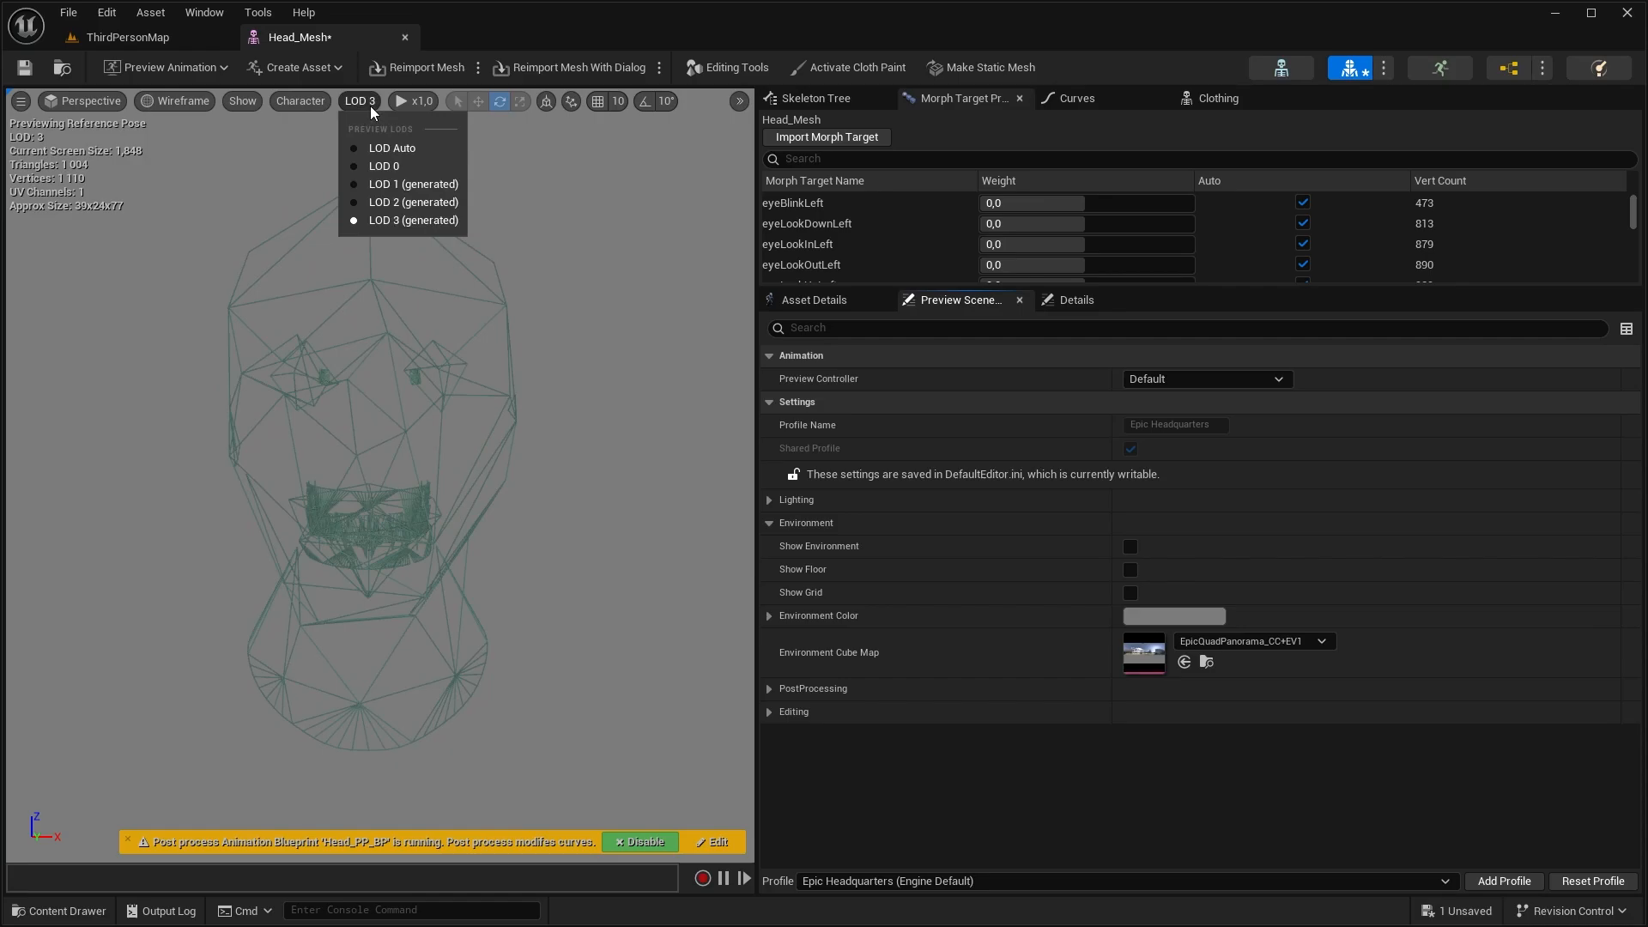
click(382, 185)
Examine the head's LOD 1 info and reduction settings together with the mesh's overall LOD settings
scroll(919, 615, up, 3)
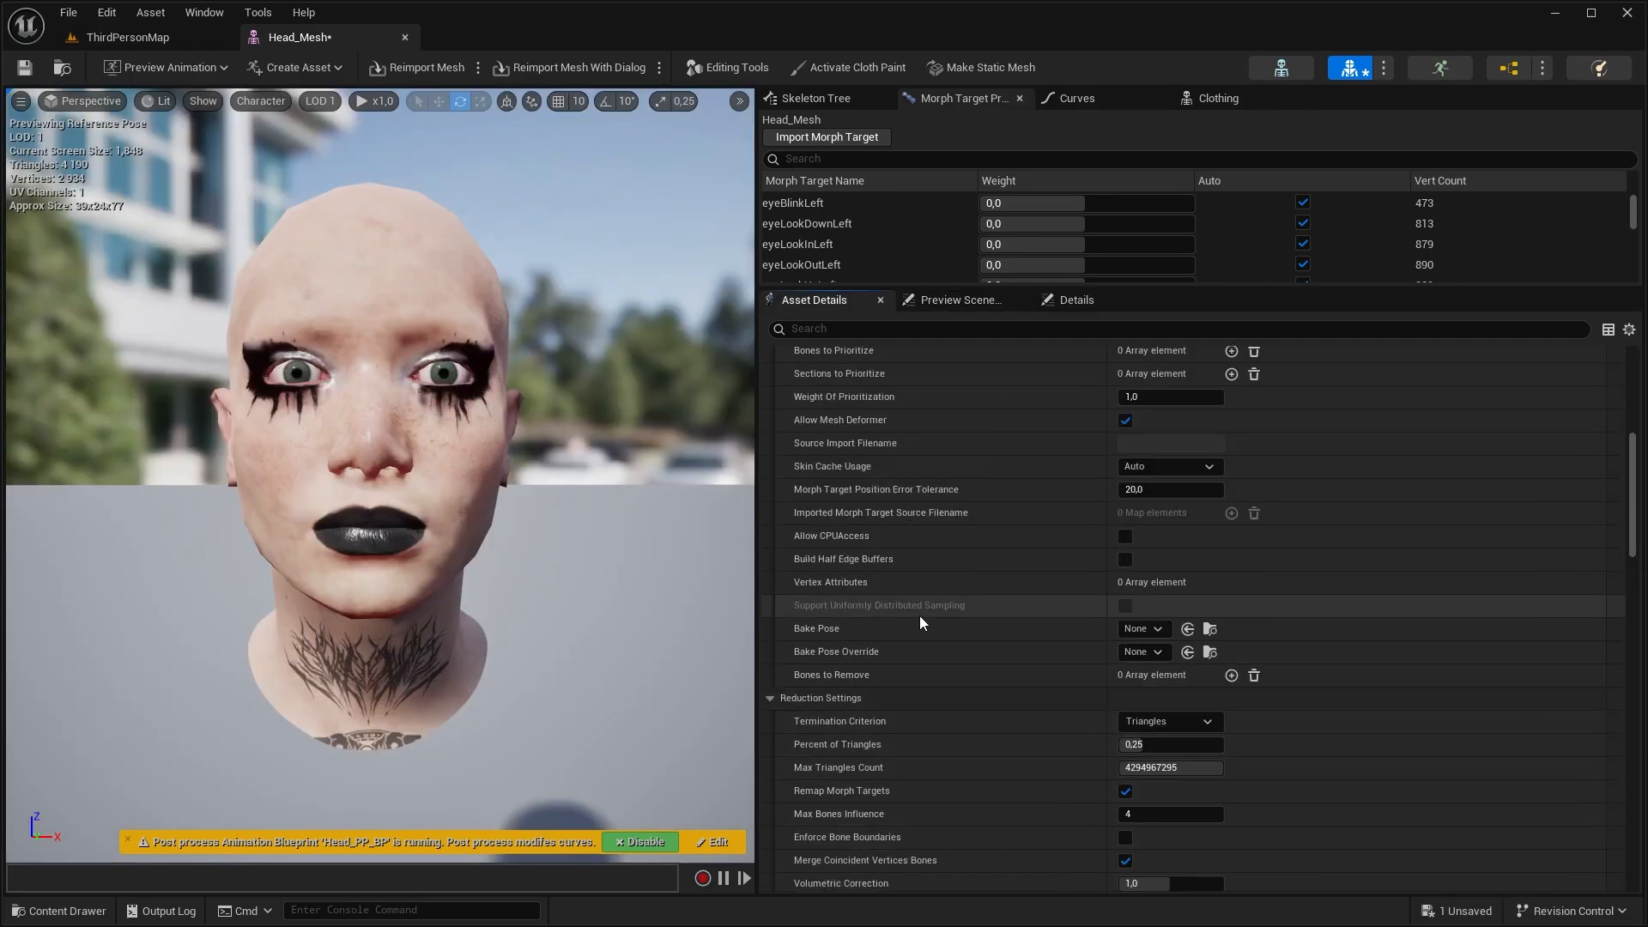
scroll(919, 616, down, 6)
scroll(910, 643, down, 3)
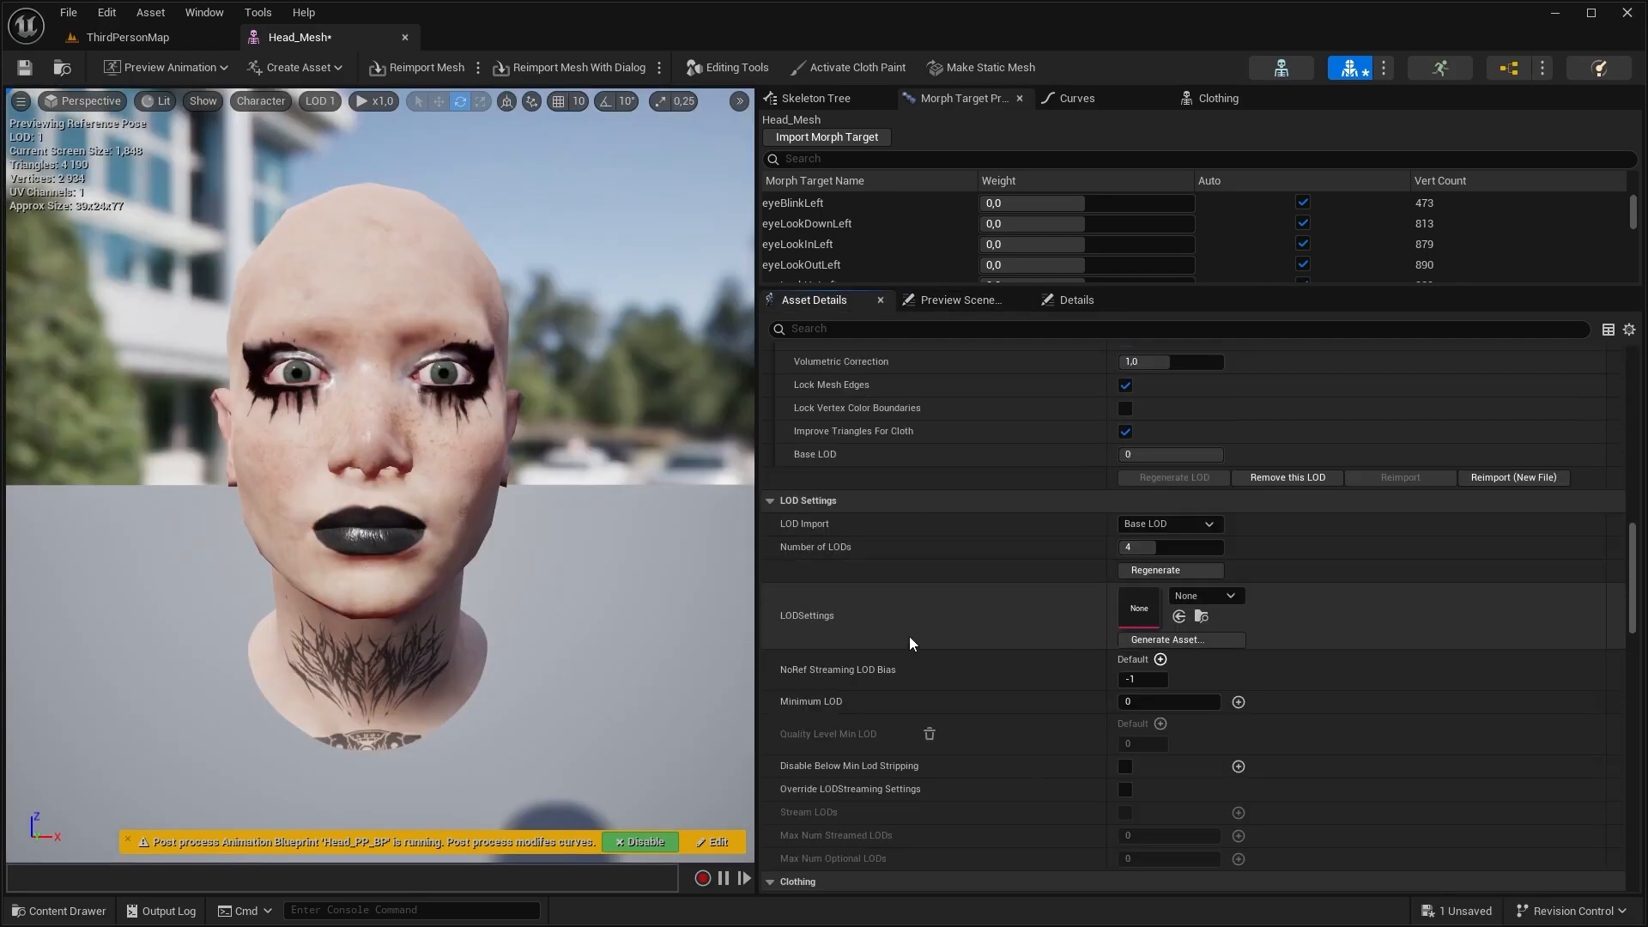
scroll(909, 642, down, 2)
scroll(909, 642, down, 1)
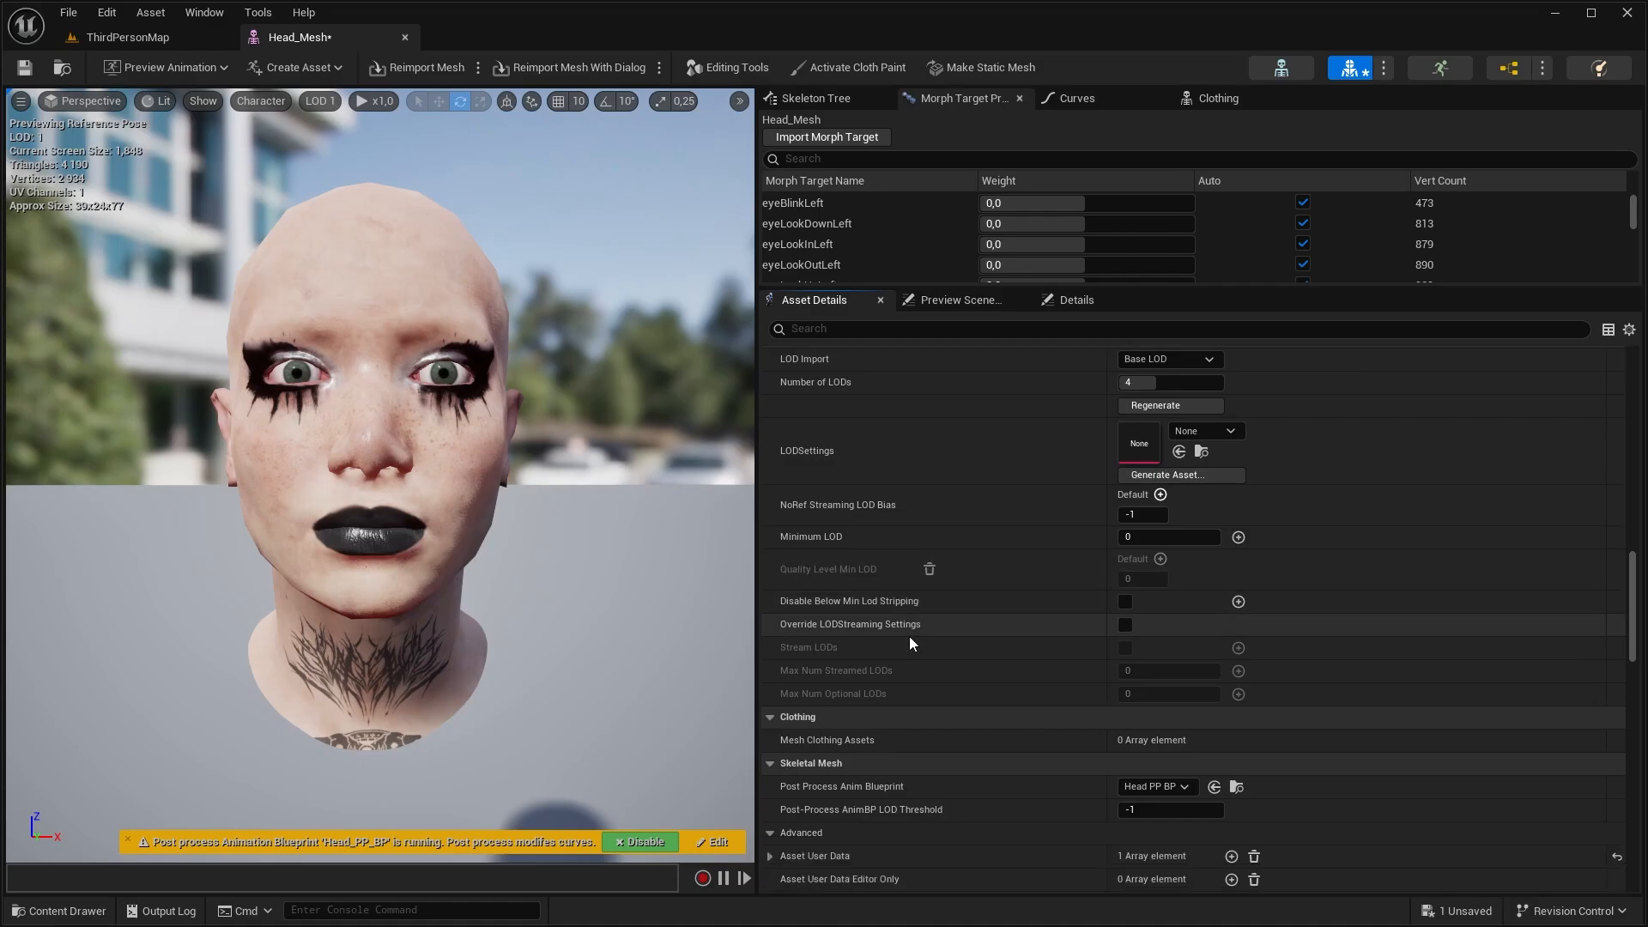
scroll(909, 636, up, 8)
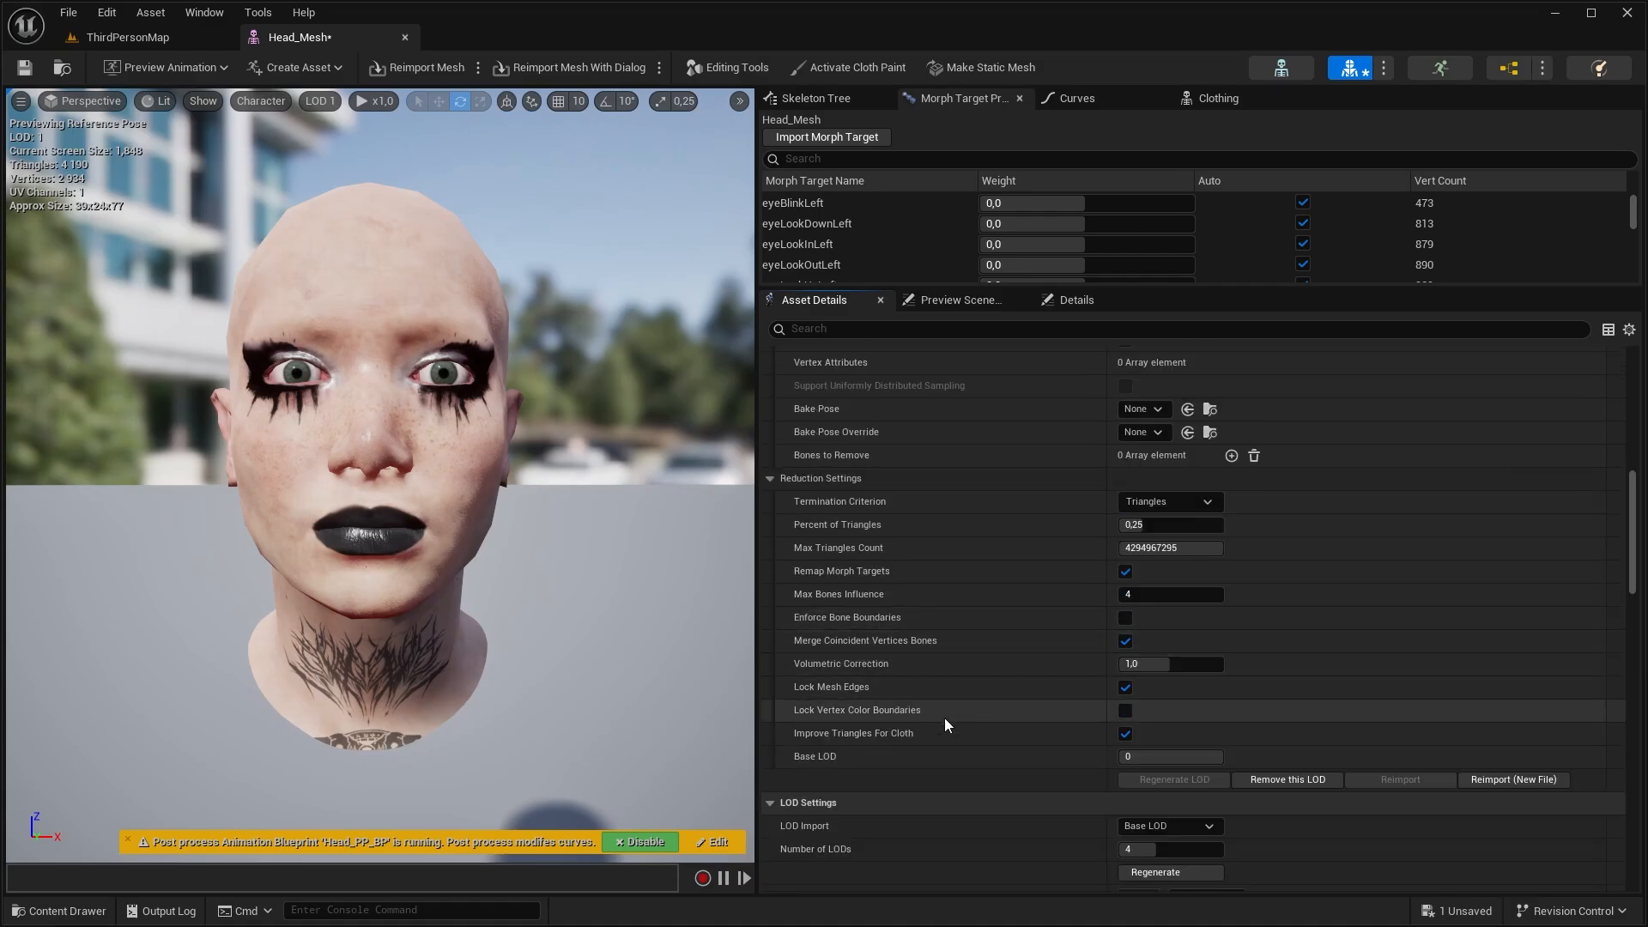
scroll(951, 610, up, 6)
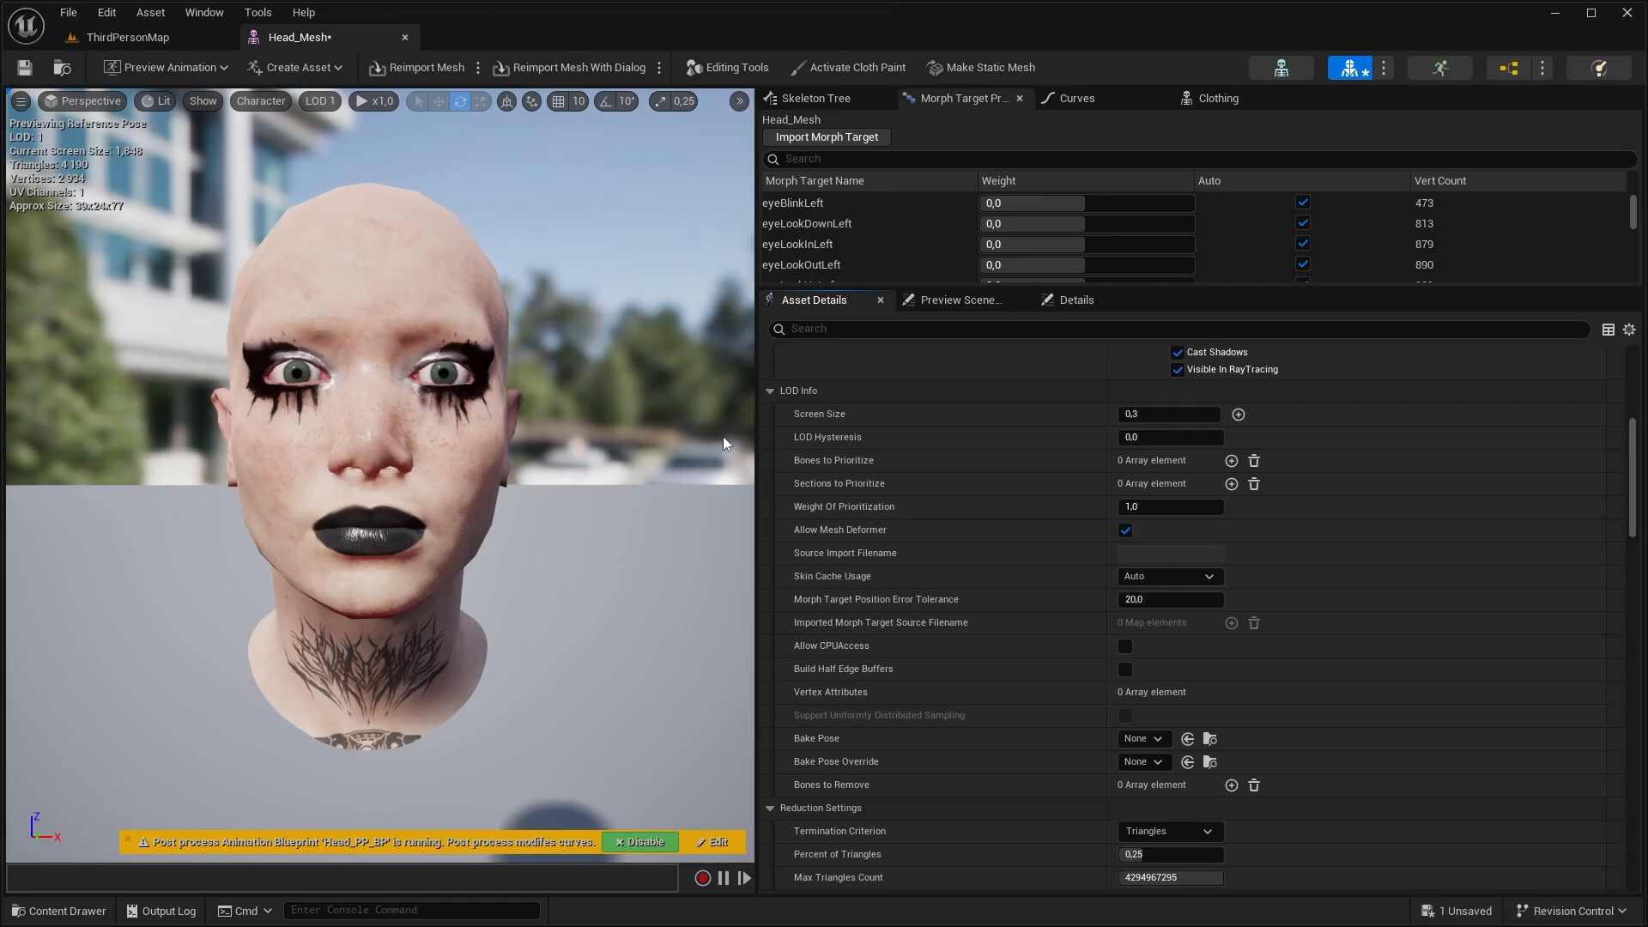
Generate an LOD settings asset from the head mesh's current settings, saved in the Content folder as Raven_Mesh_LODSettings
scroll(1341, 722, down, 6)
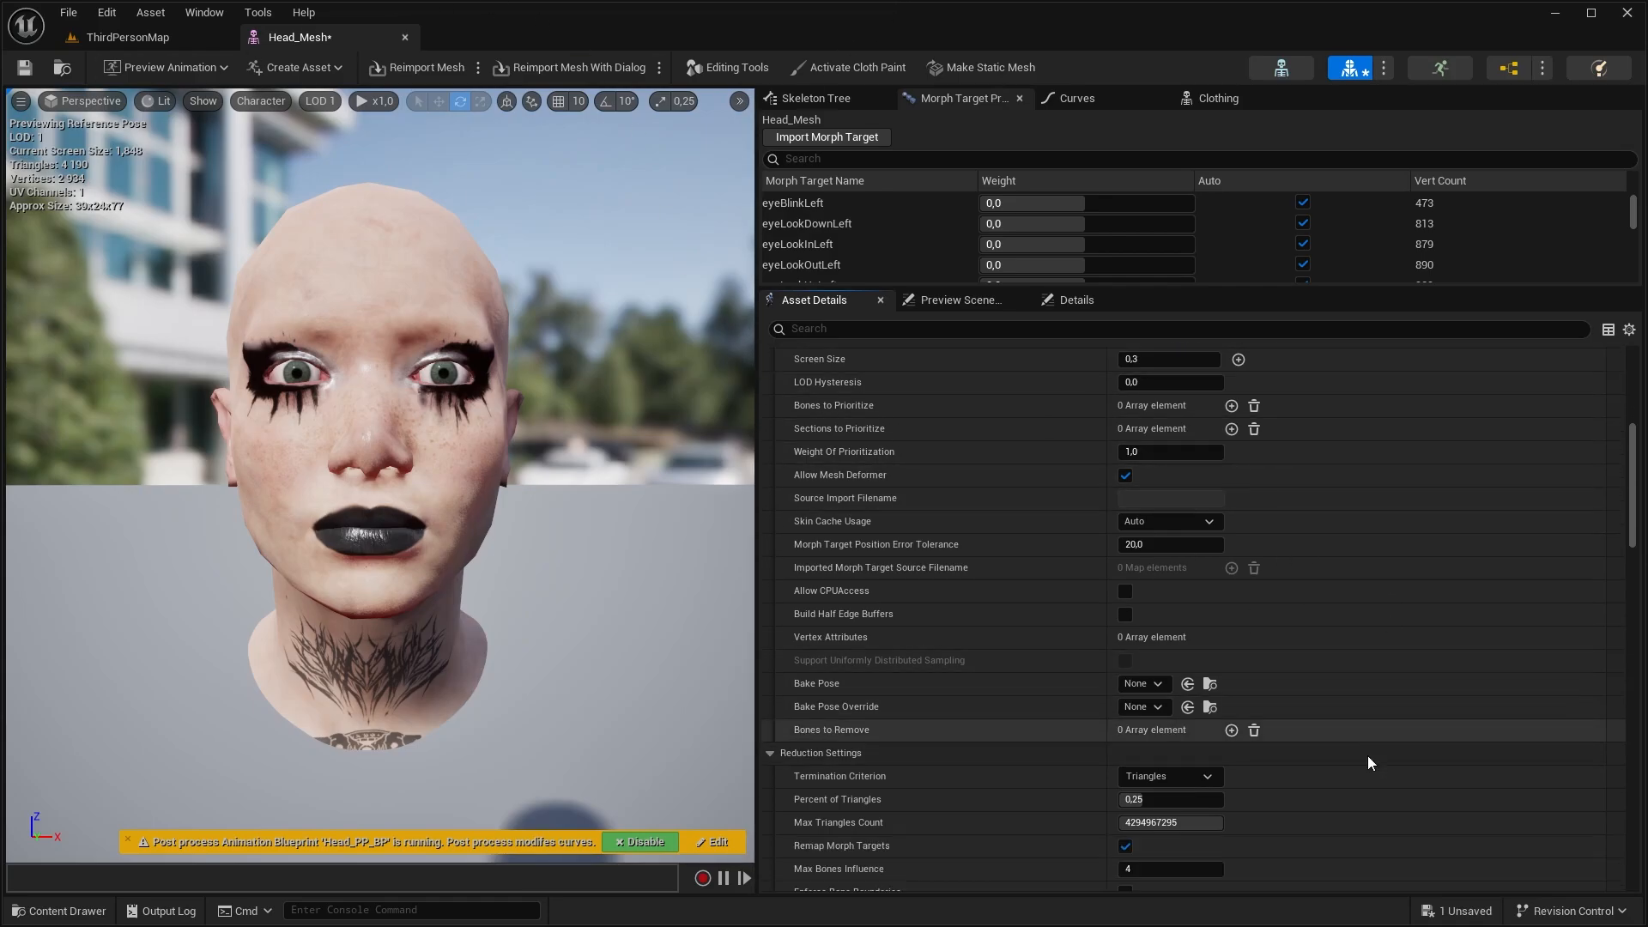
scroll(1322, 678, down, 5)
click(1236, 571)
click(1222, 615)
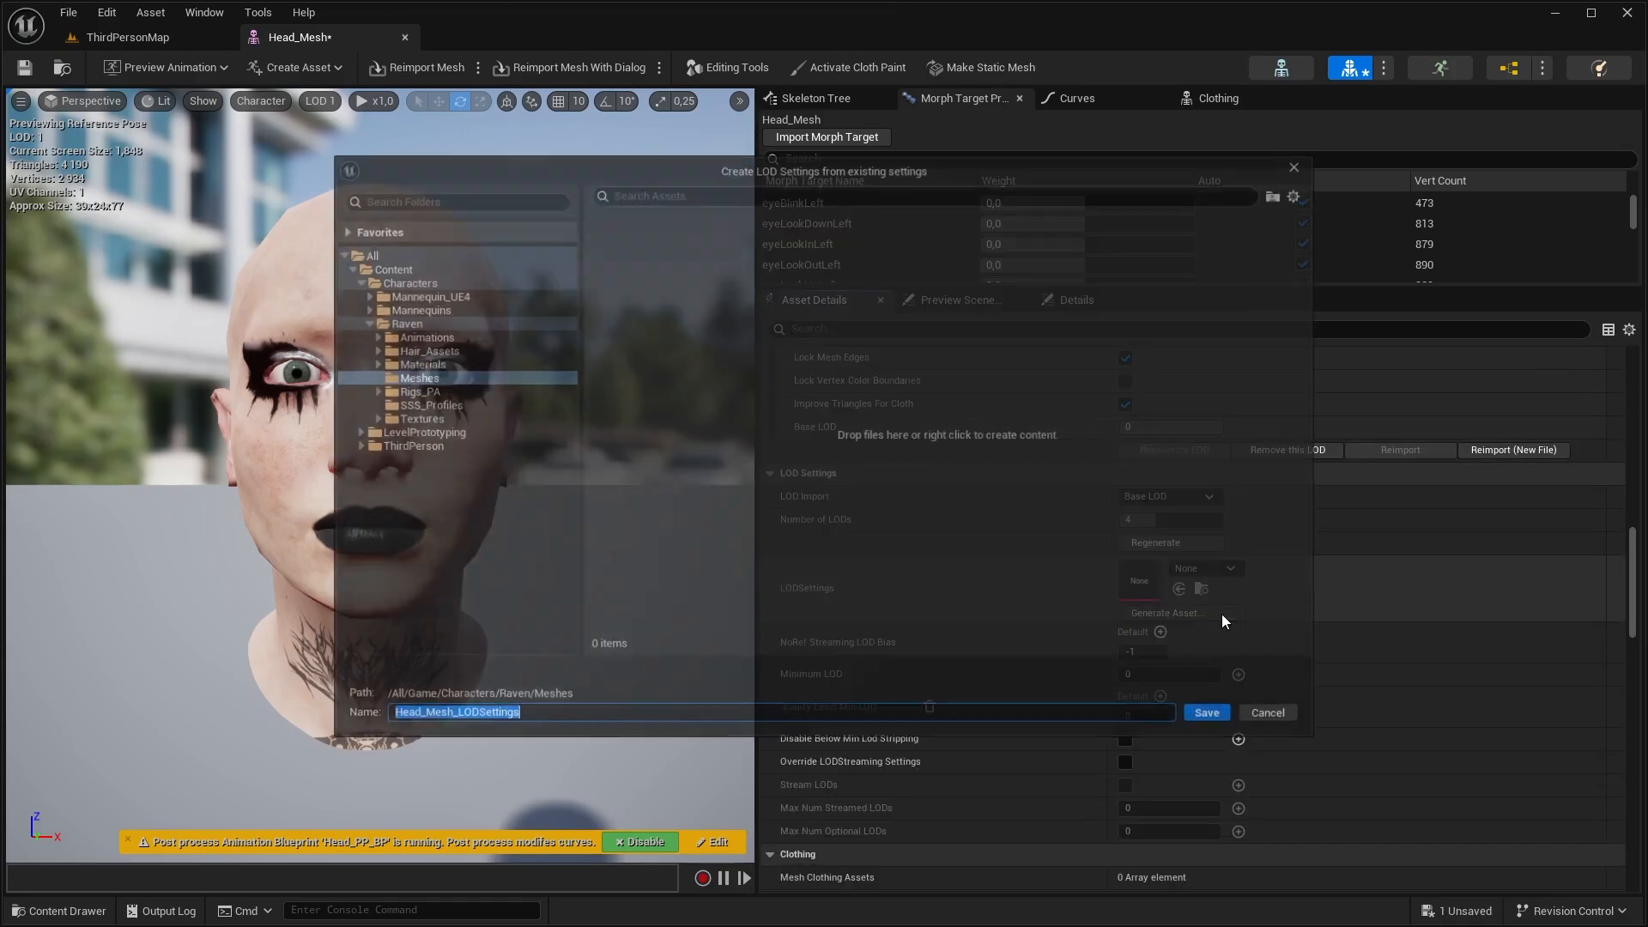
click(388, 268)
drag(417, 716, 324, 714)
text(Rave)
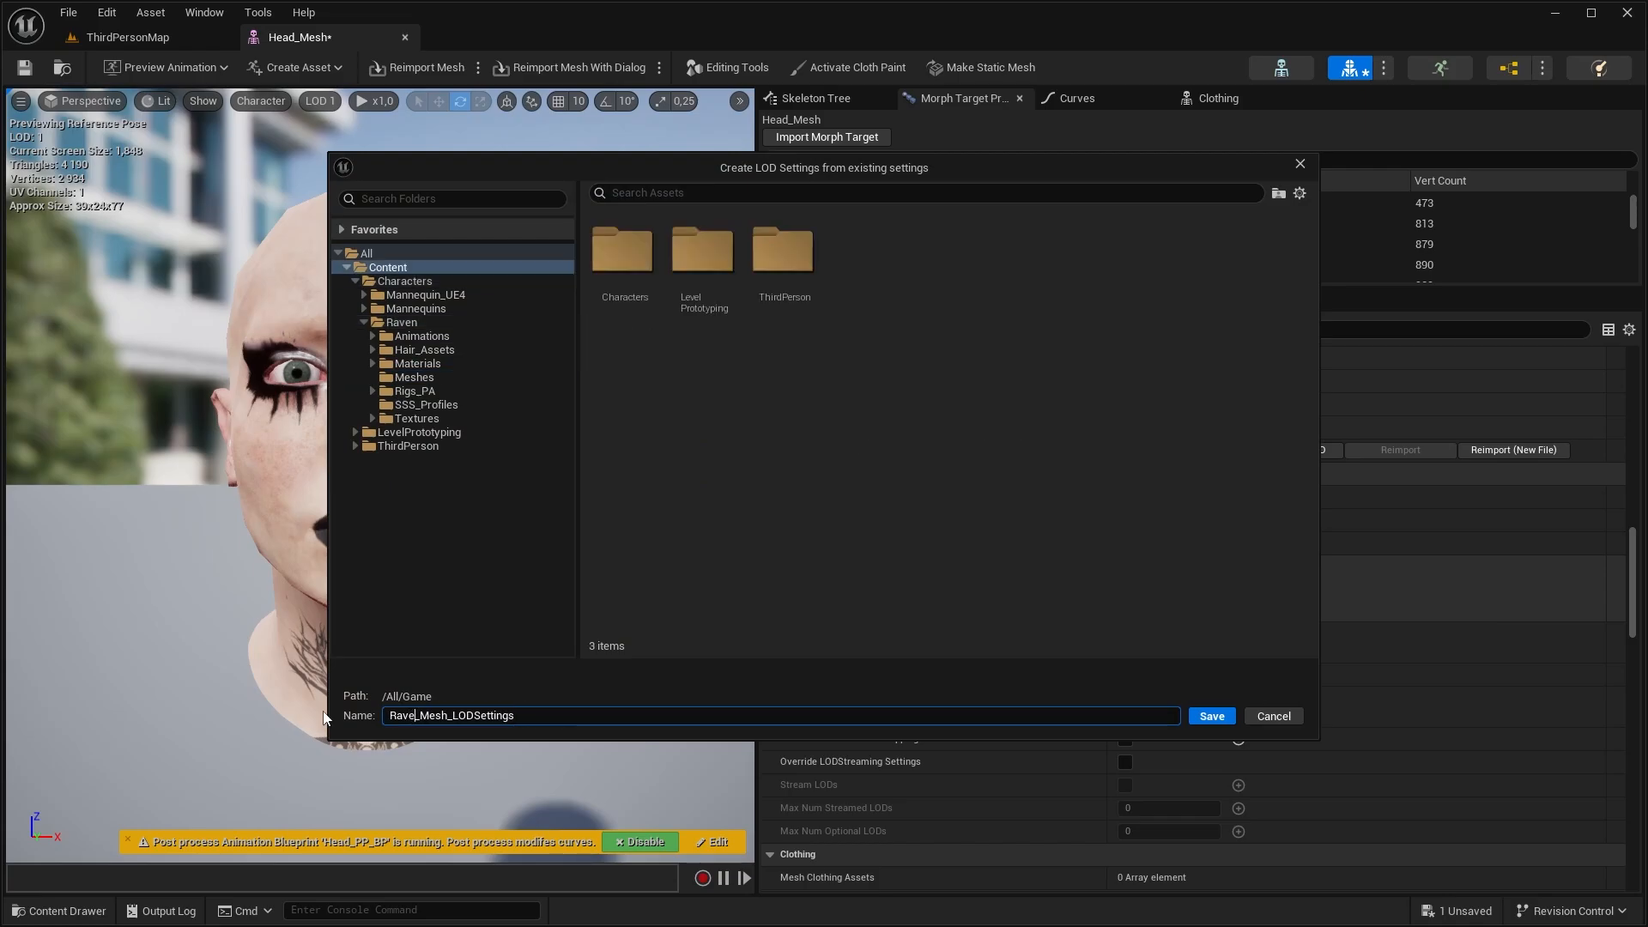
text(n)
click(1225, 714)
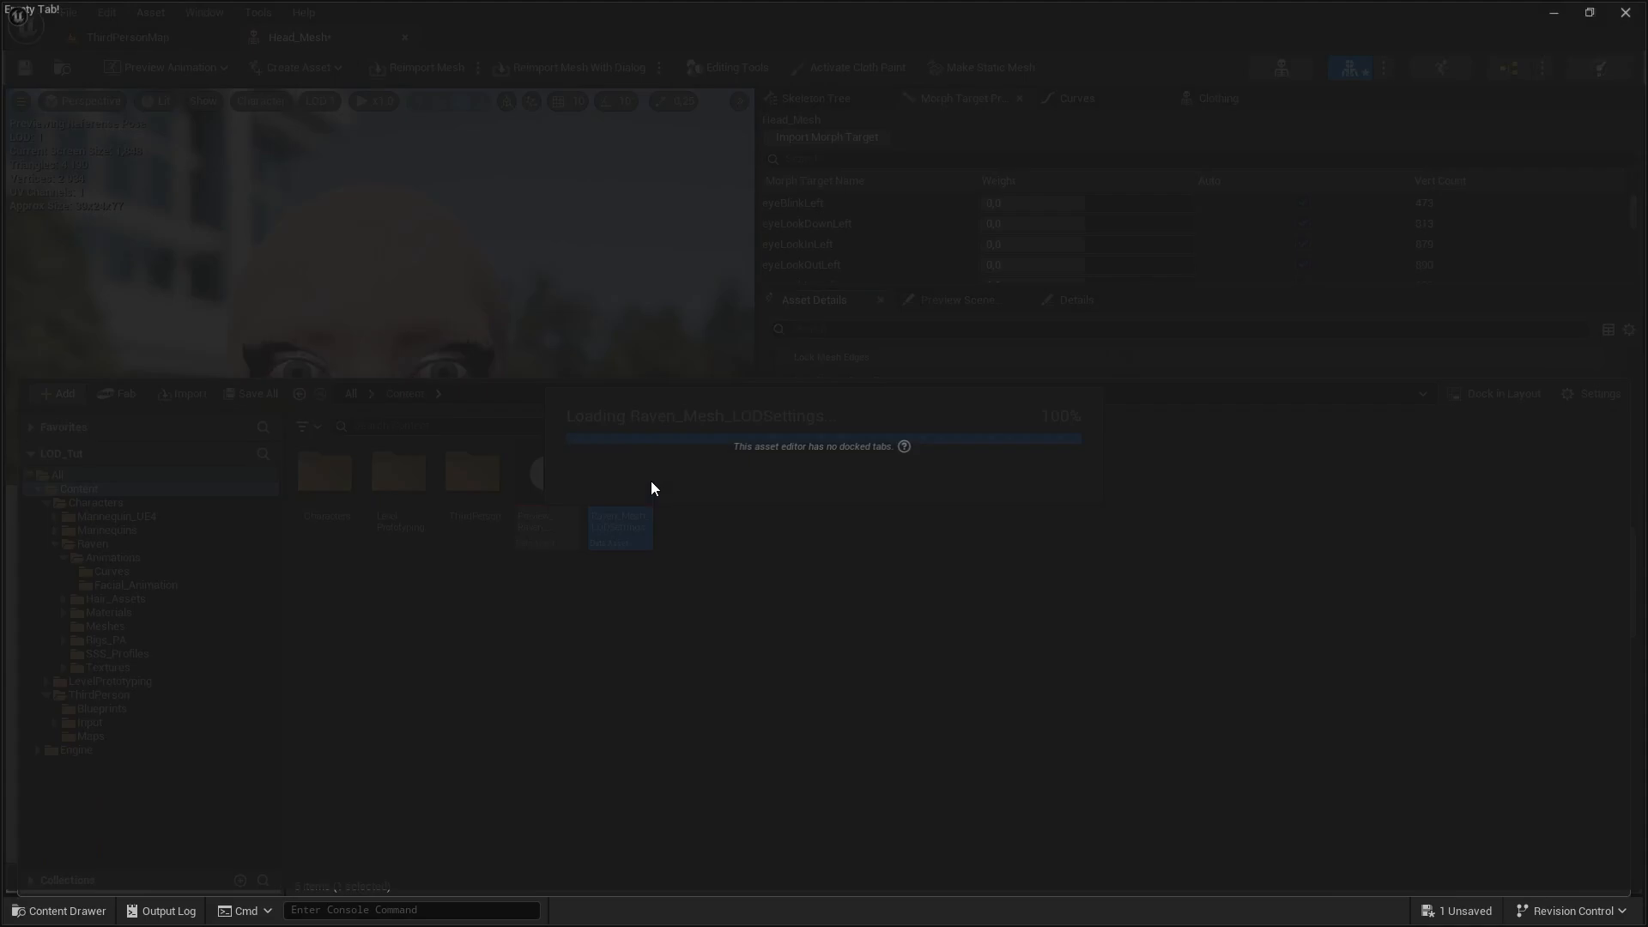
Open the Raven_Mesh_LODSettings asset and review the screen size and reduction settings of each LOD group
drag(197, 36, 419, 42)
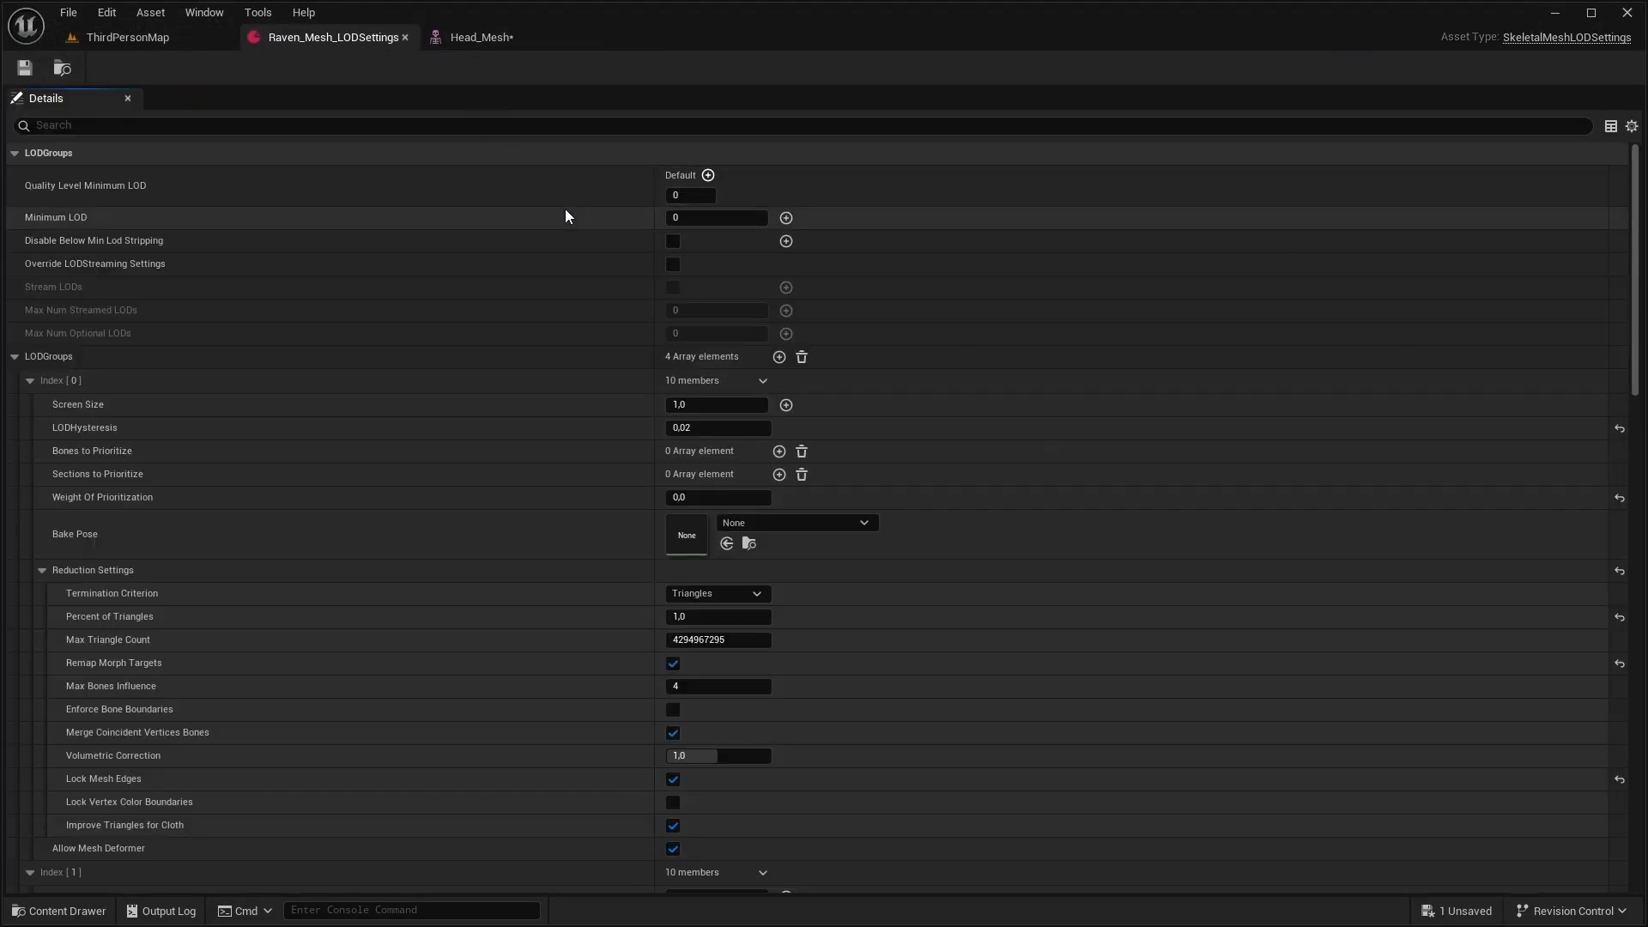
scroll(151, 416, down, 15)
scroll(180, 569, down, 2)
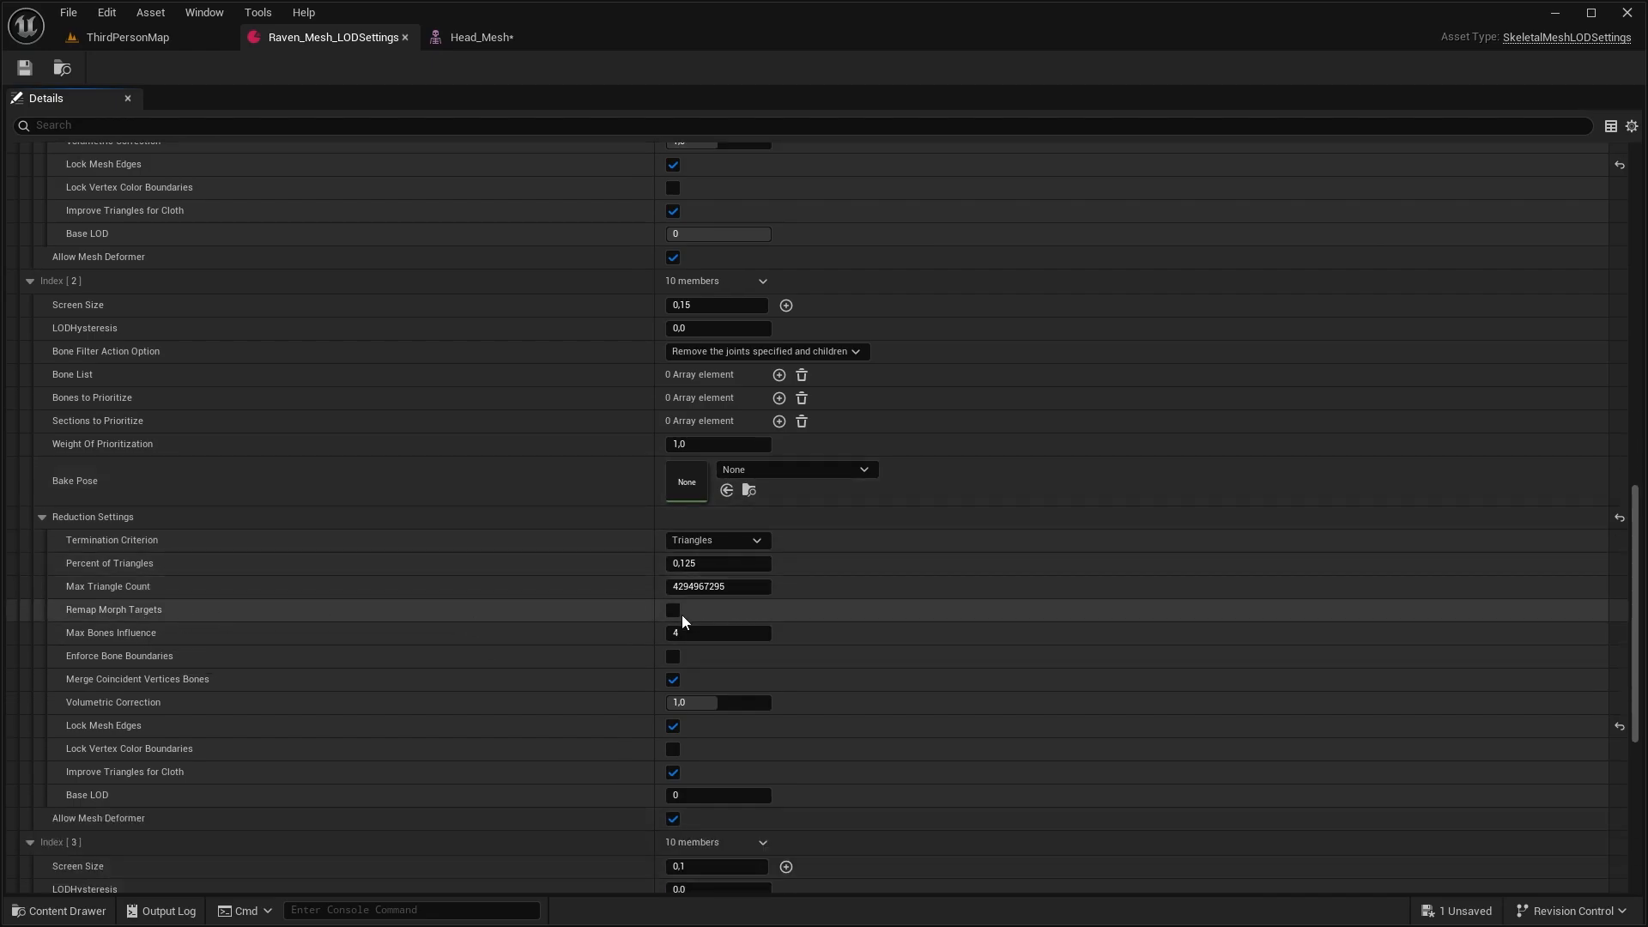
scroll(681, 615, down, 12)
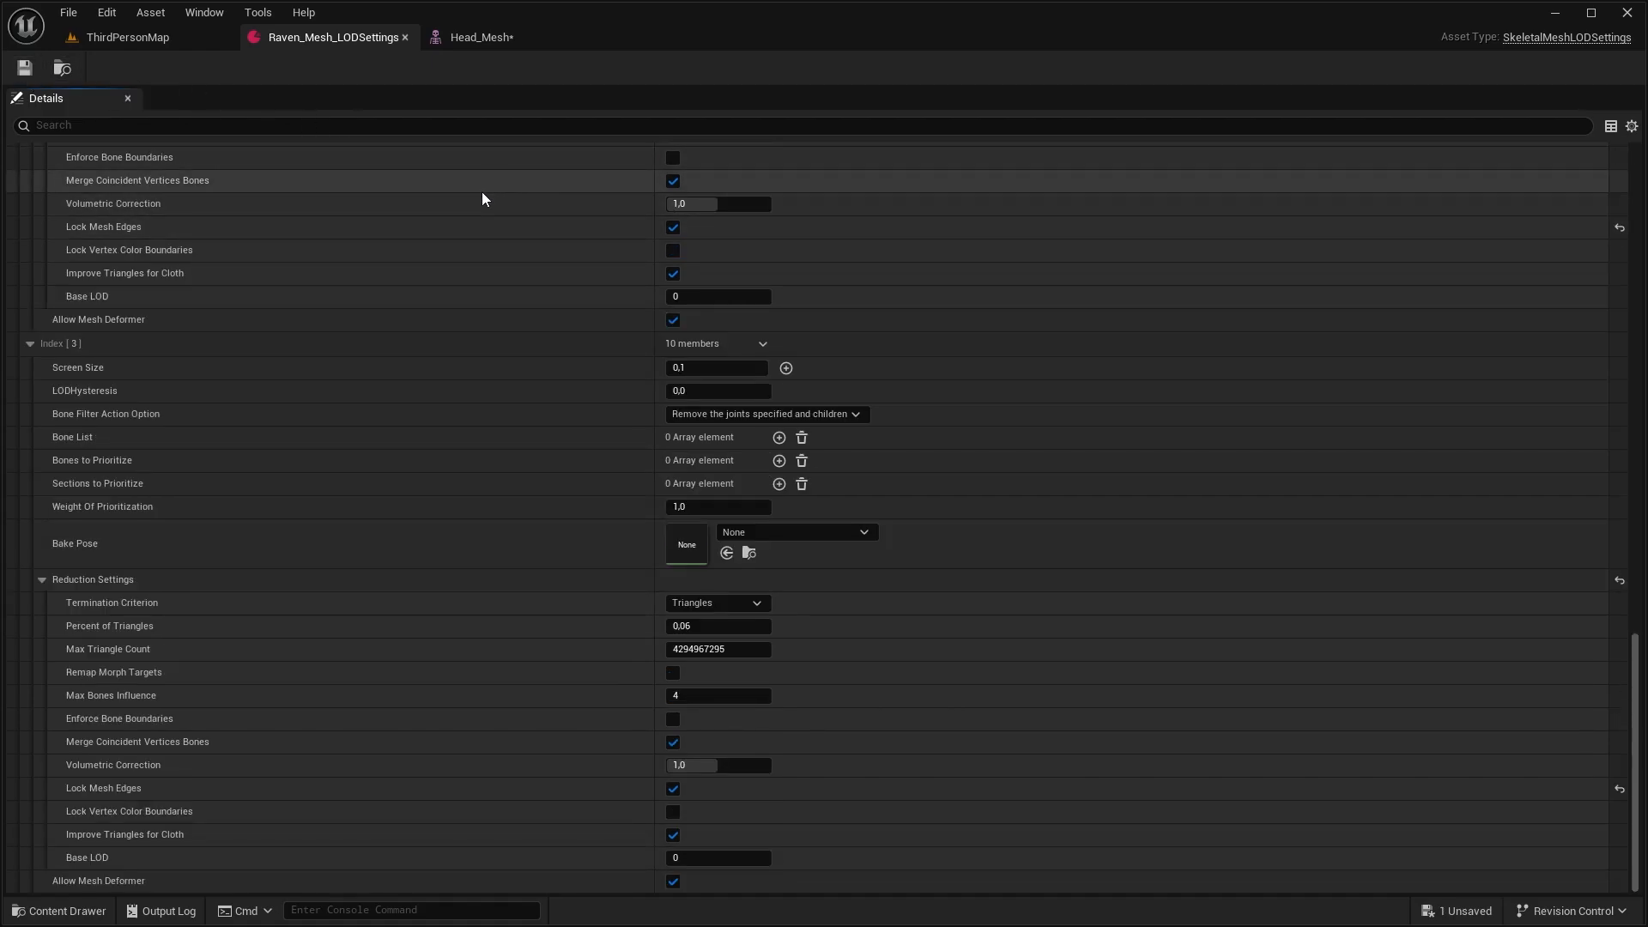
Regenerate the LODs of Head_Mesh with the Raven_Mesh_LODSettings asset and save the mesh
click(481, 37)
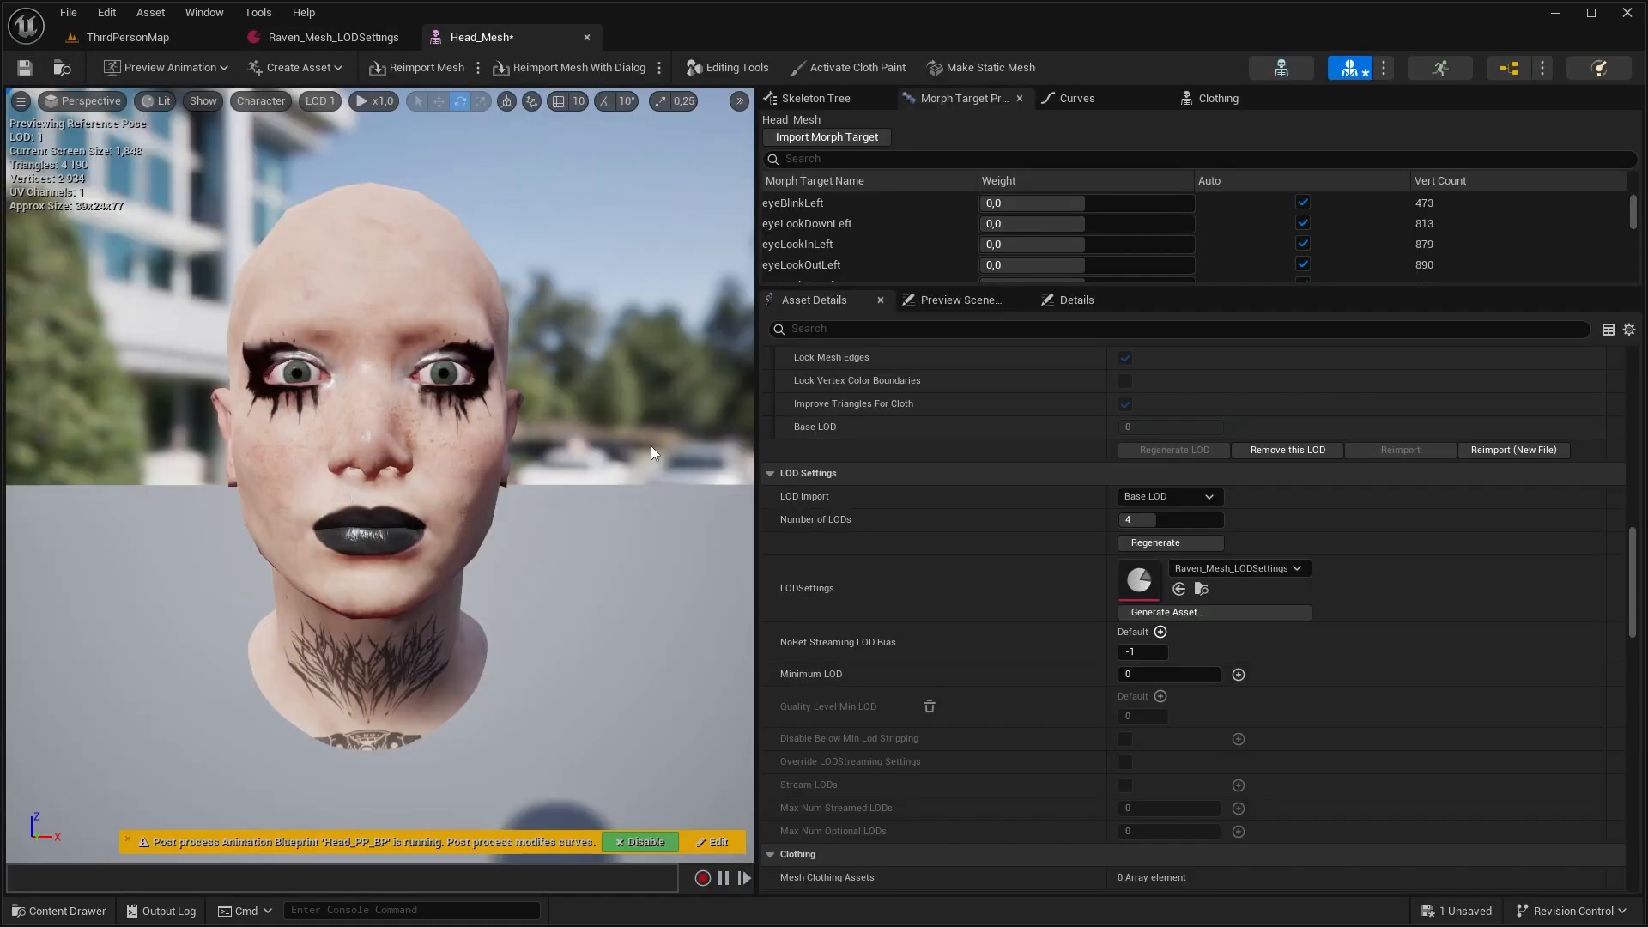
click(1142, 545)
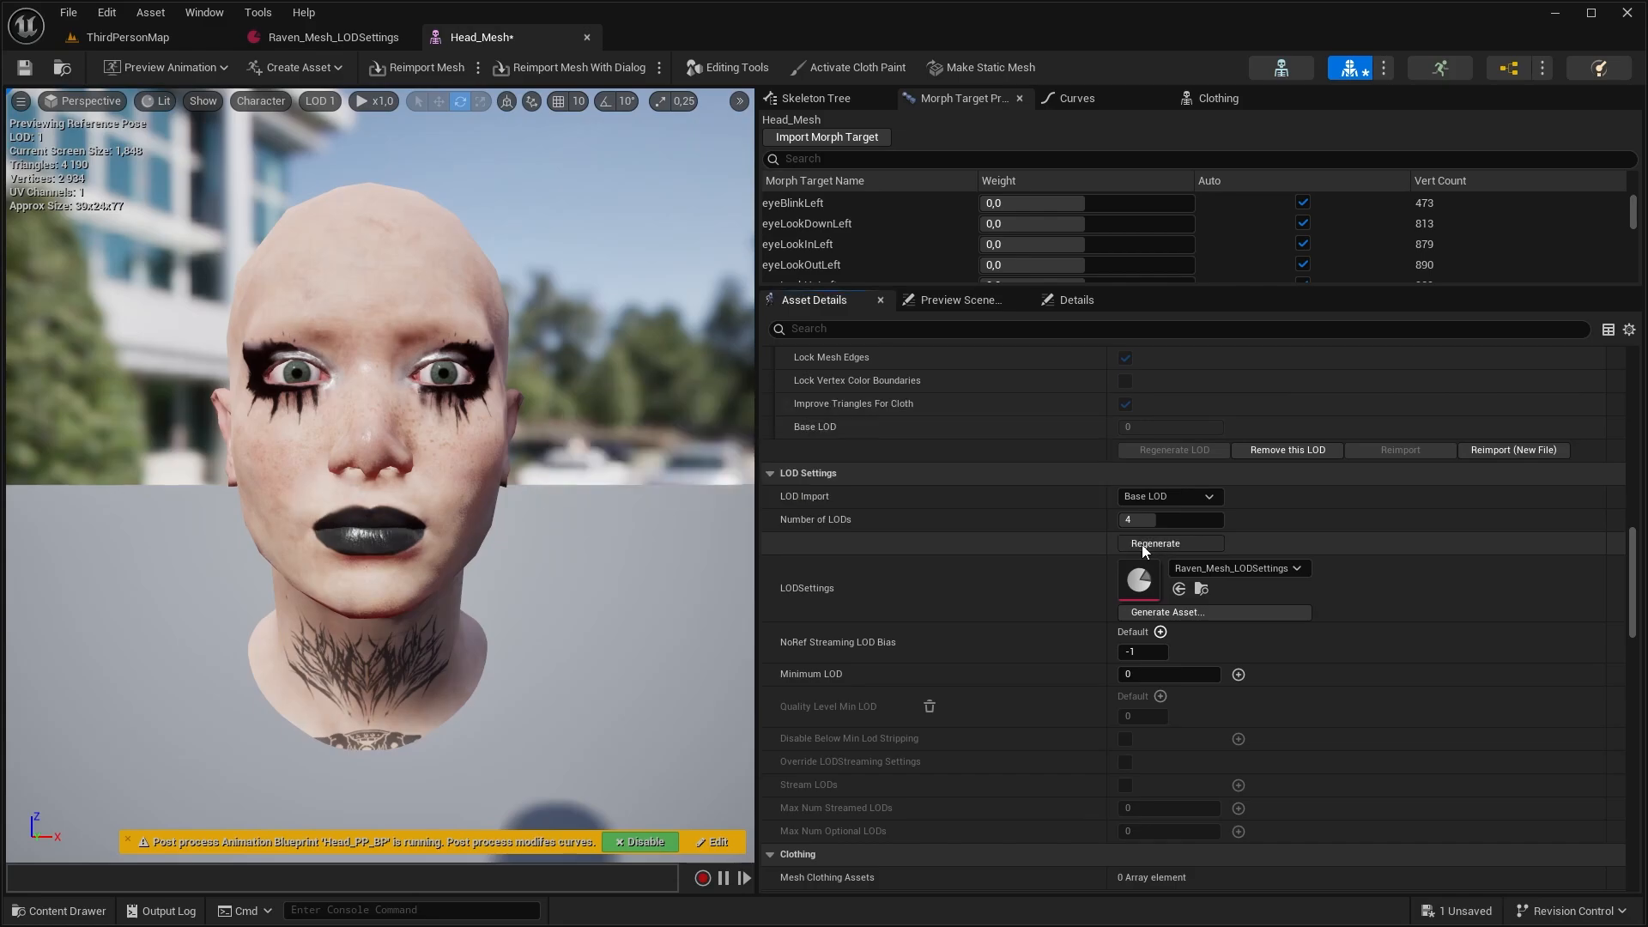
click(25, 67)
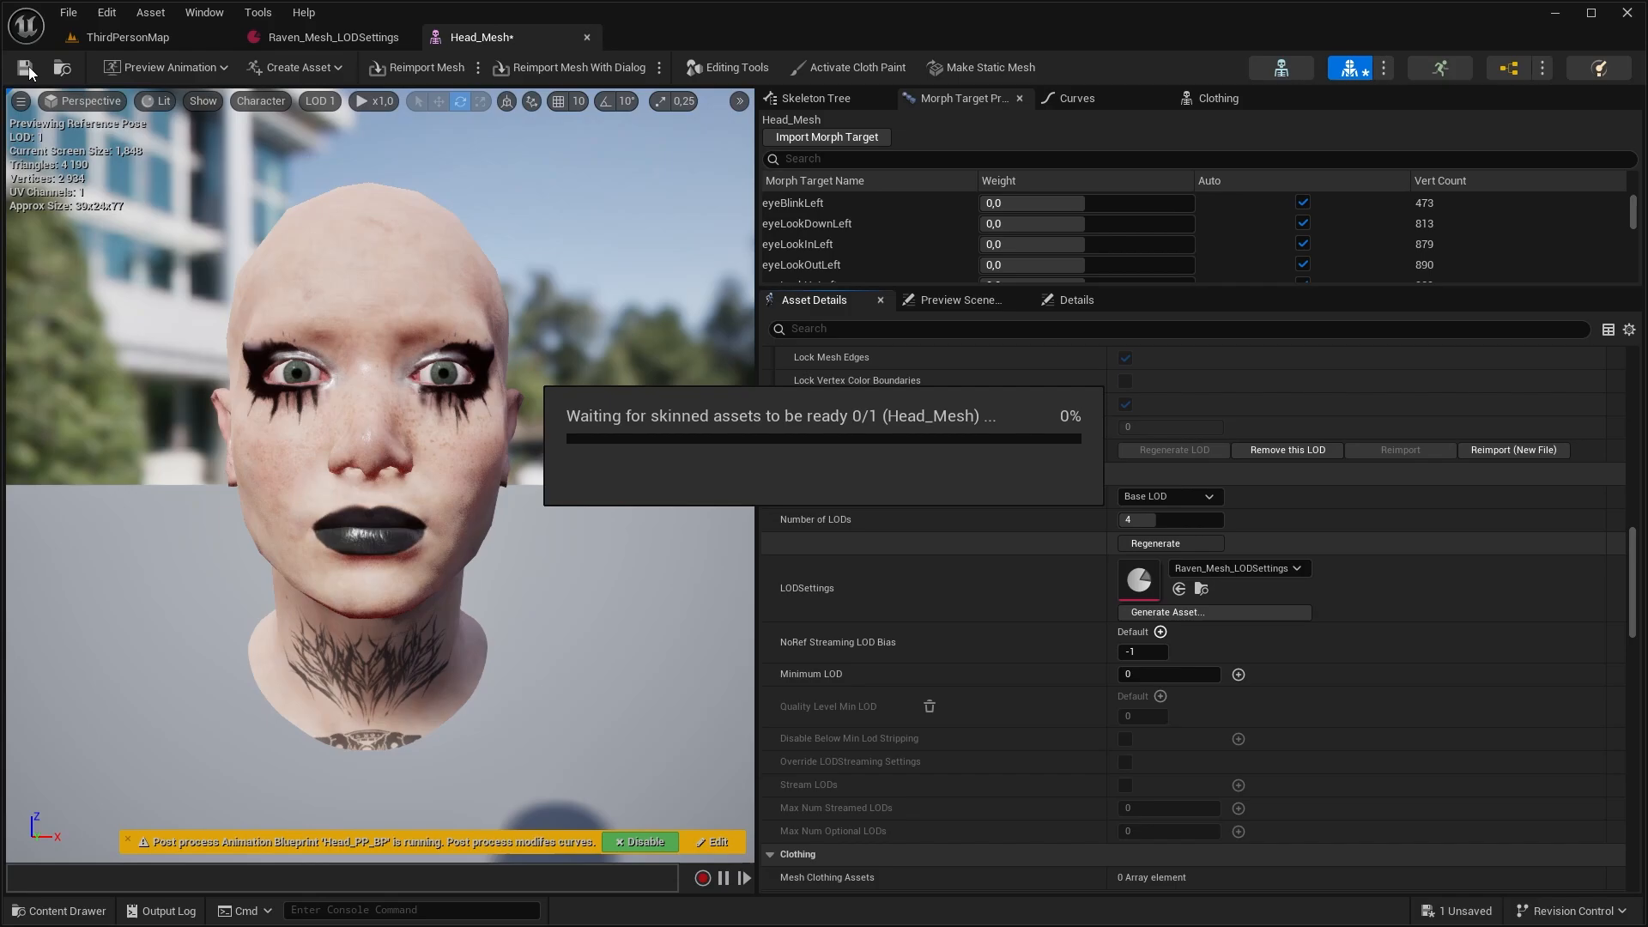
Set the Feet mesh to 4 LODs, assign Raven_Mesh_LODSettings to it and apply the changes
key(ctrl+space)
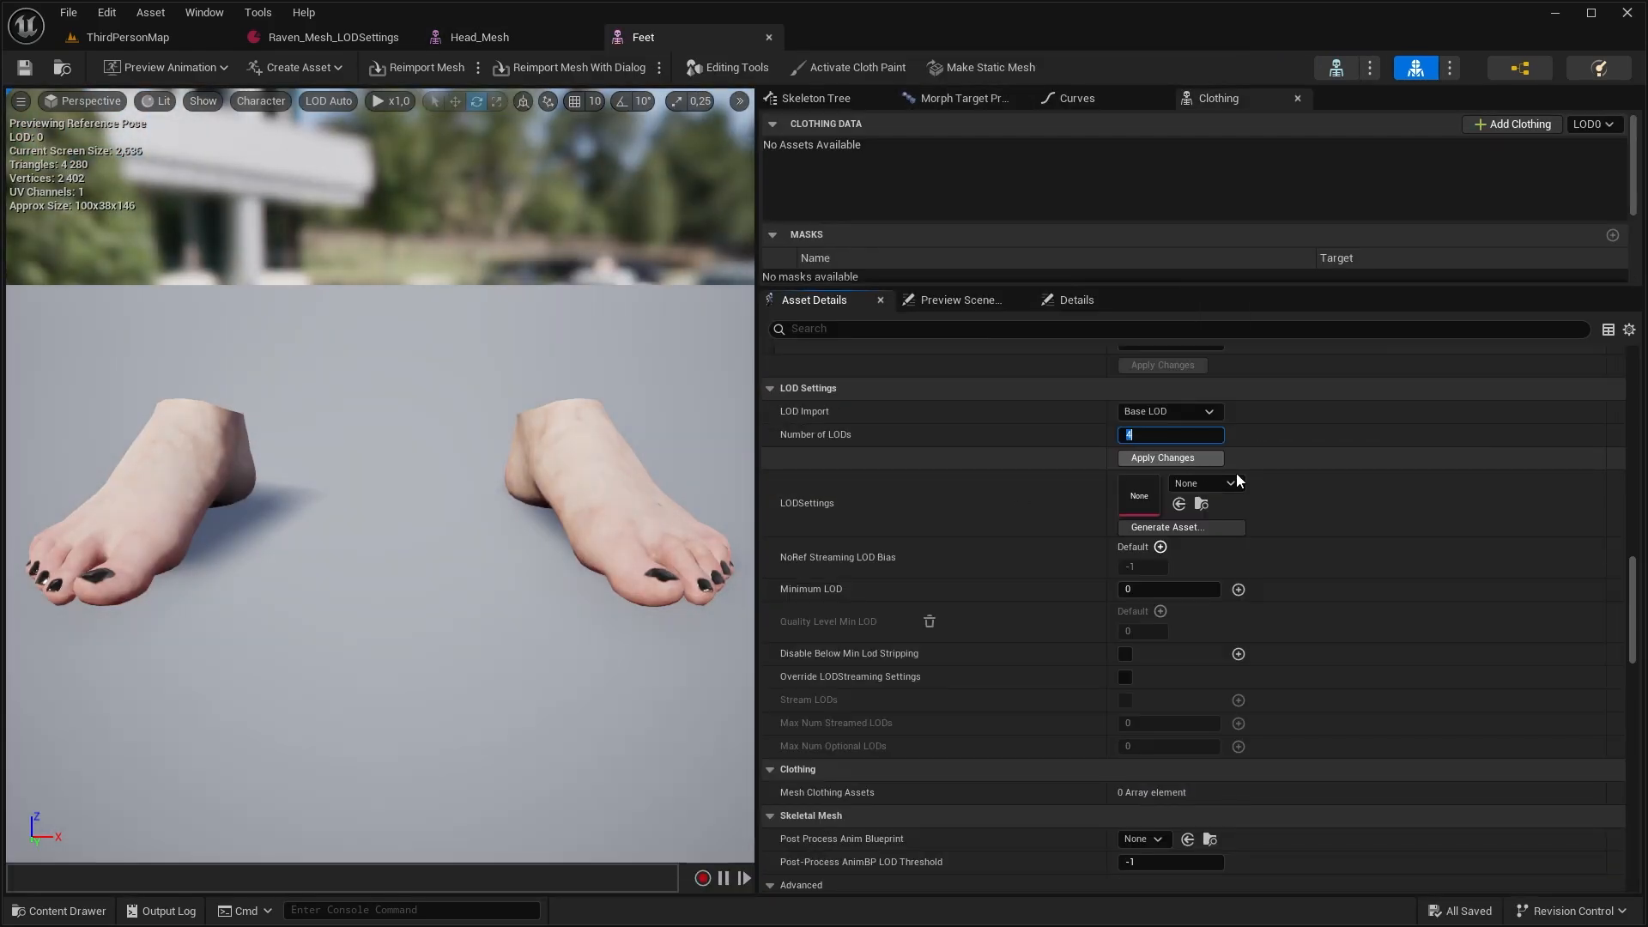
click(1205, 484)
click(1297, 693)
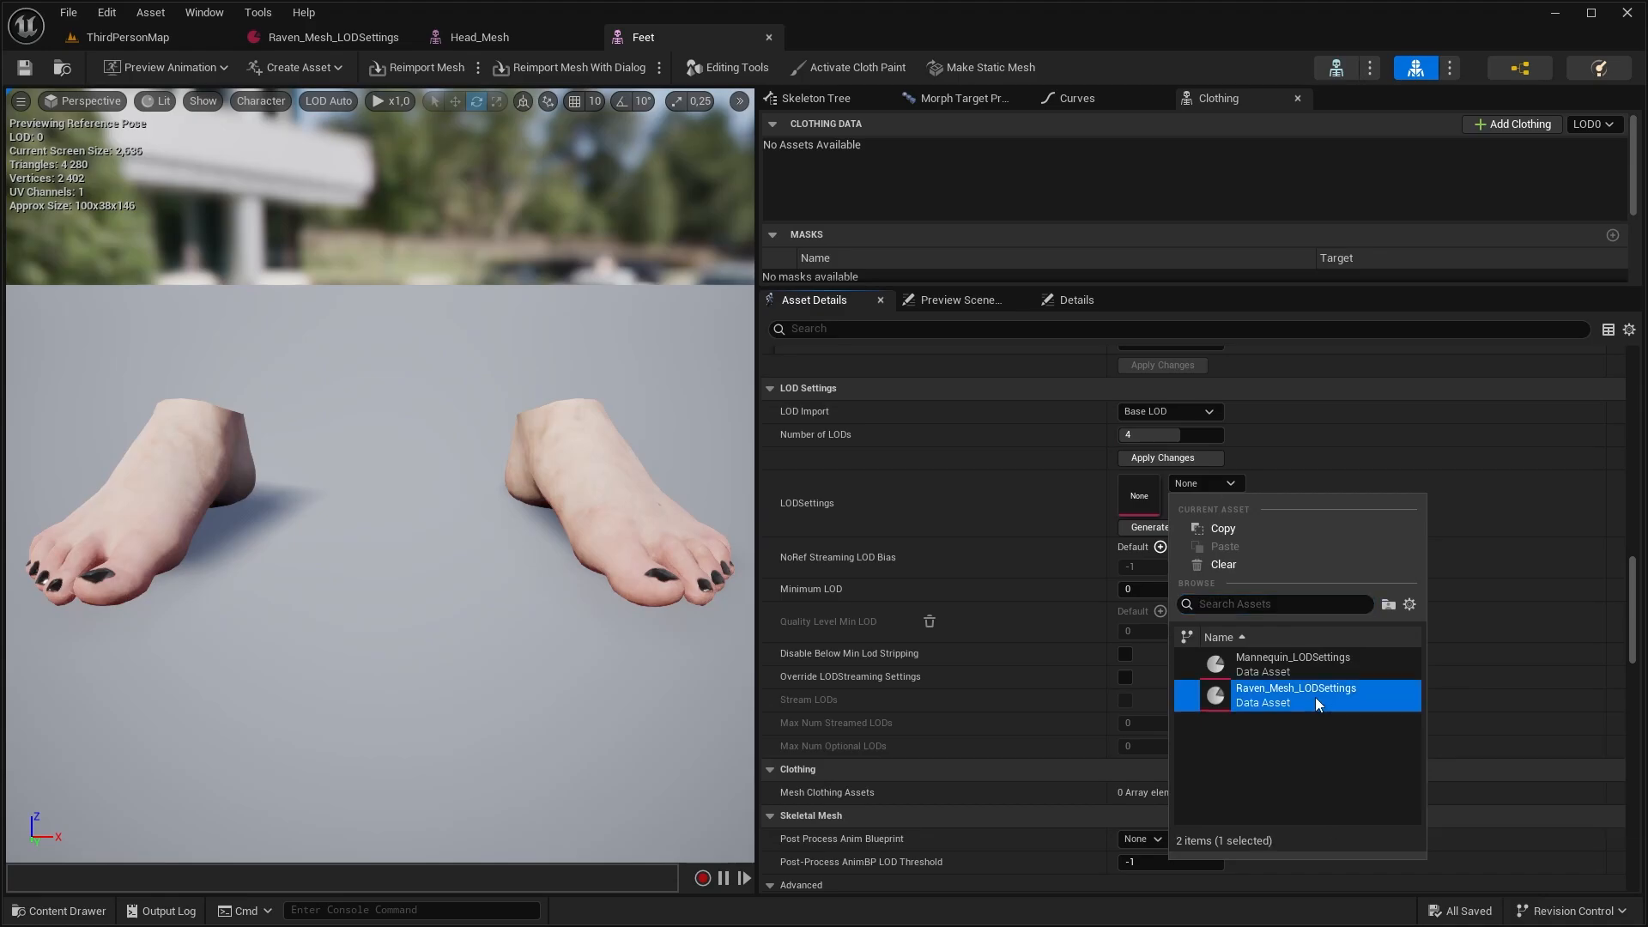
click(1166, 459)
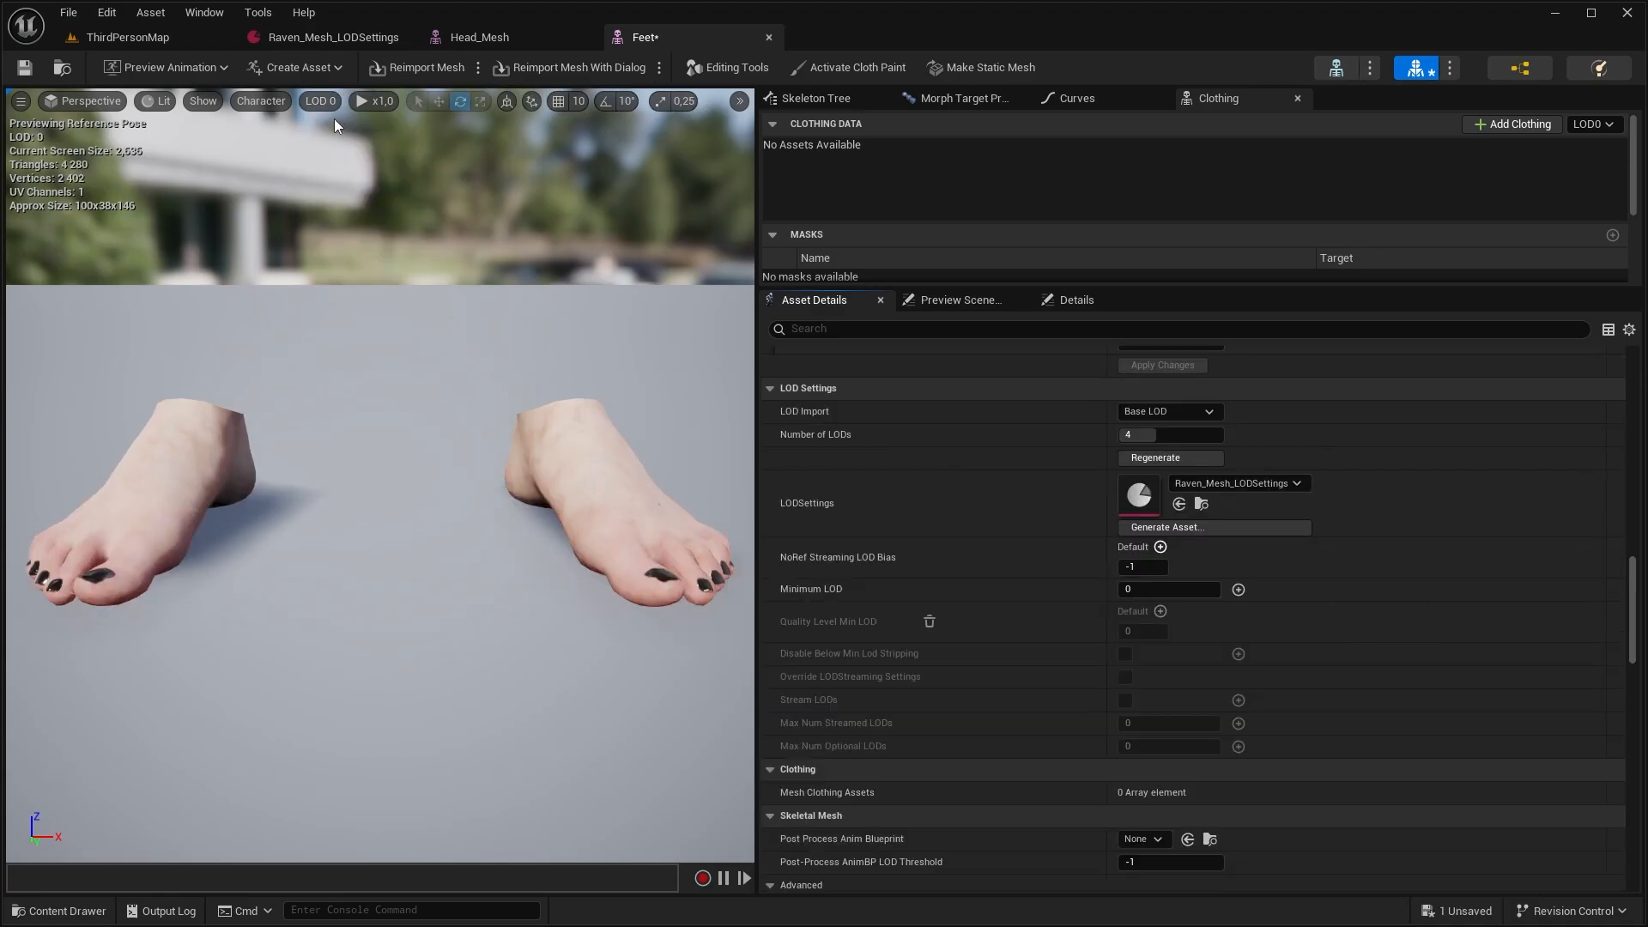
Give the Hands, LowerBody and UpperBody meshes 4 LODs using Raven_Mesh_LODSettings and apply the changes
double_click(611, 496)
scroll(1038, 616, down, 5)
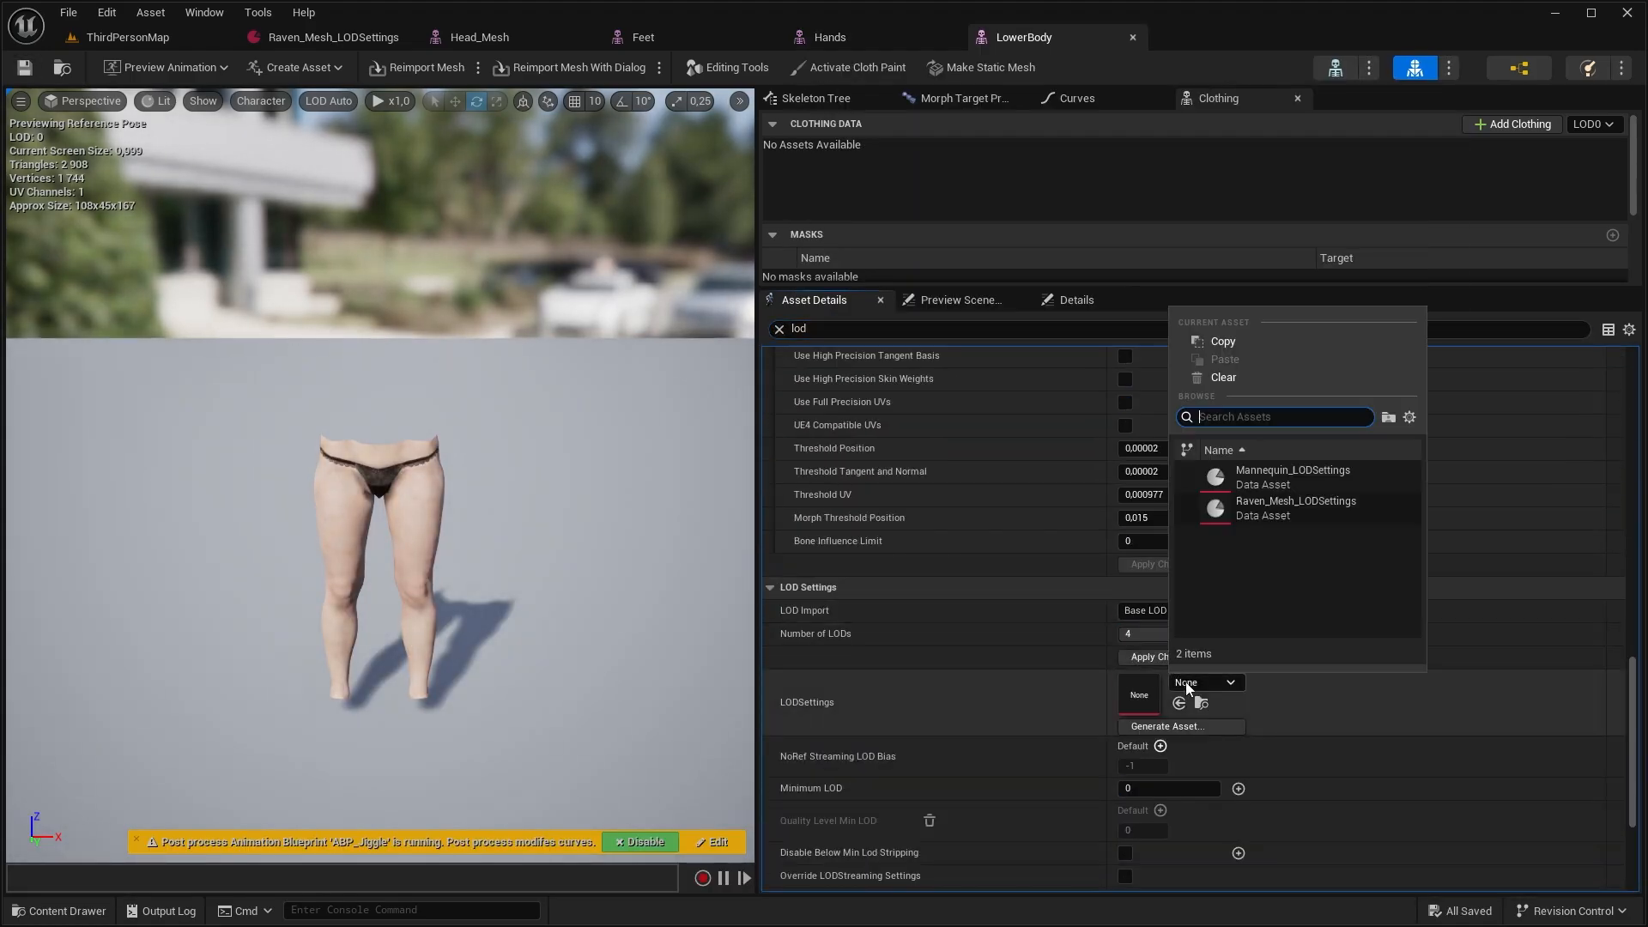
click(1251, 478)
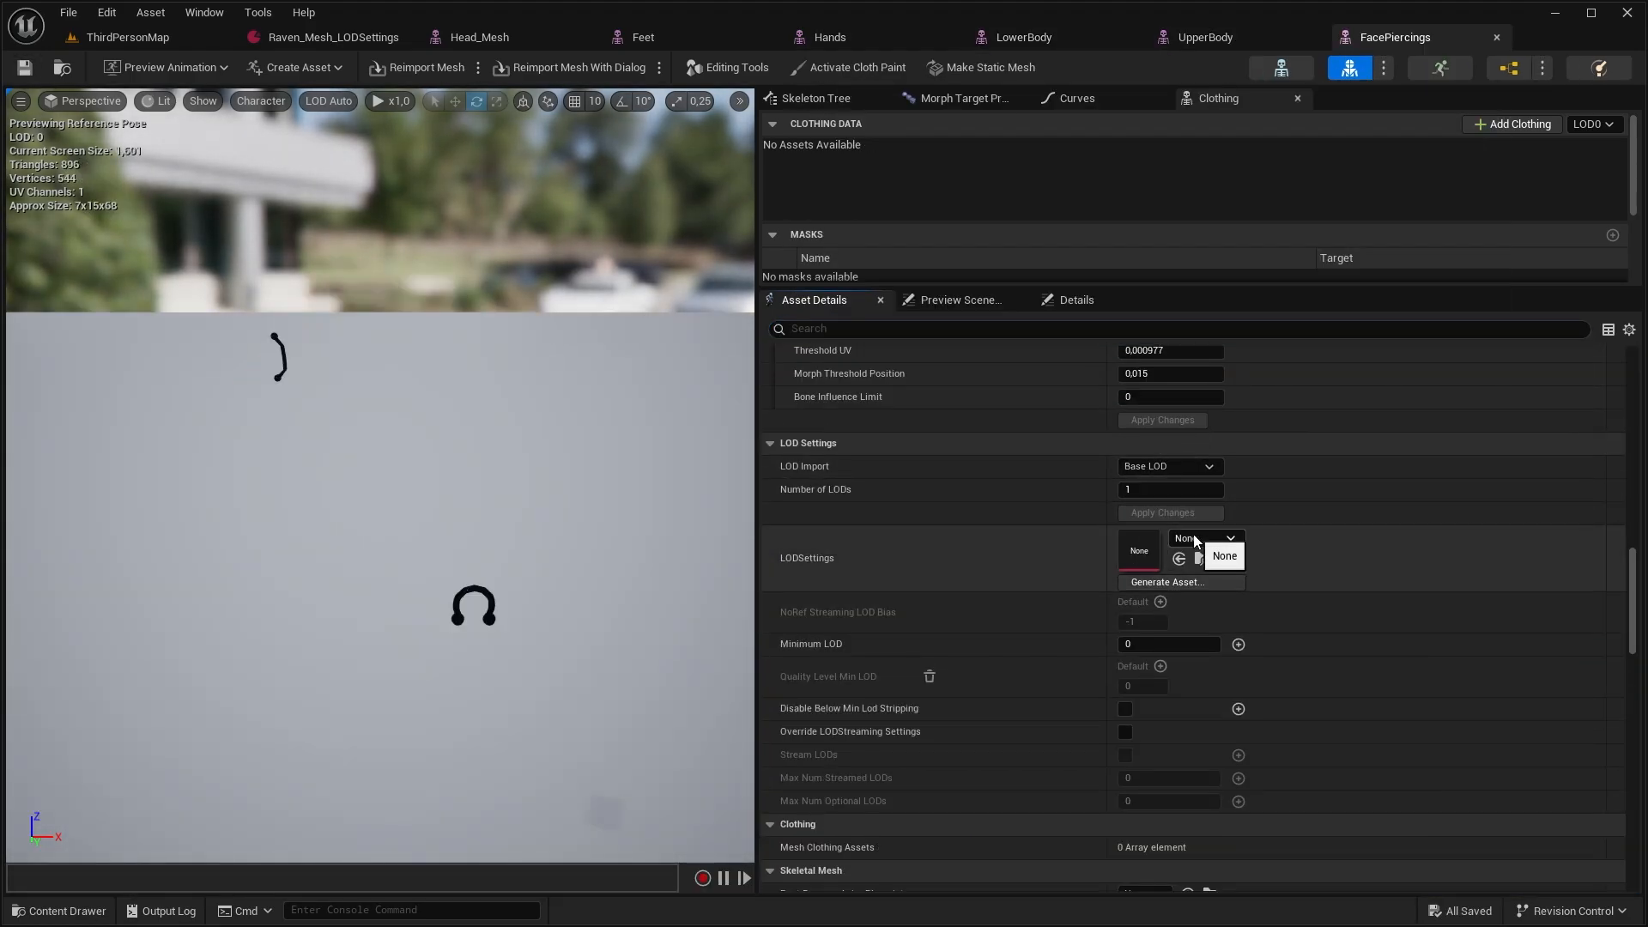
Set the number of LODs of the FacePiercings mesh to 4, without a shared LOD settings asset, and apply the change
click(1196, 540)
click(1135, 489)
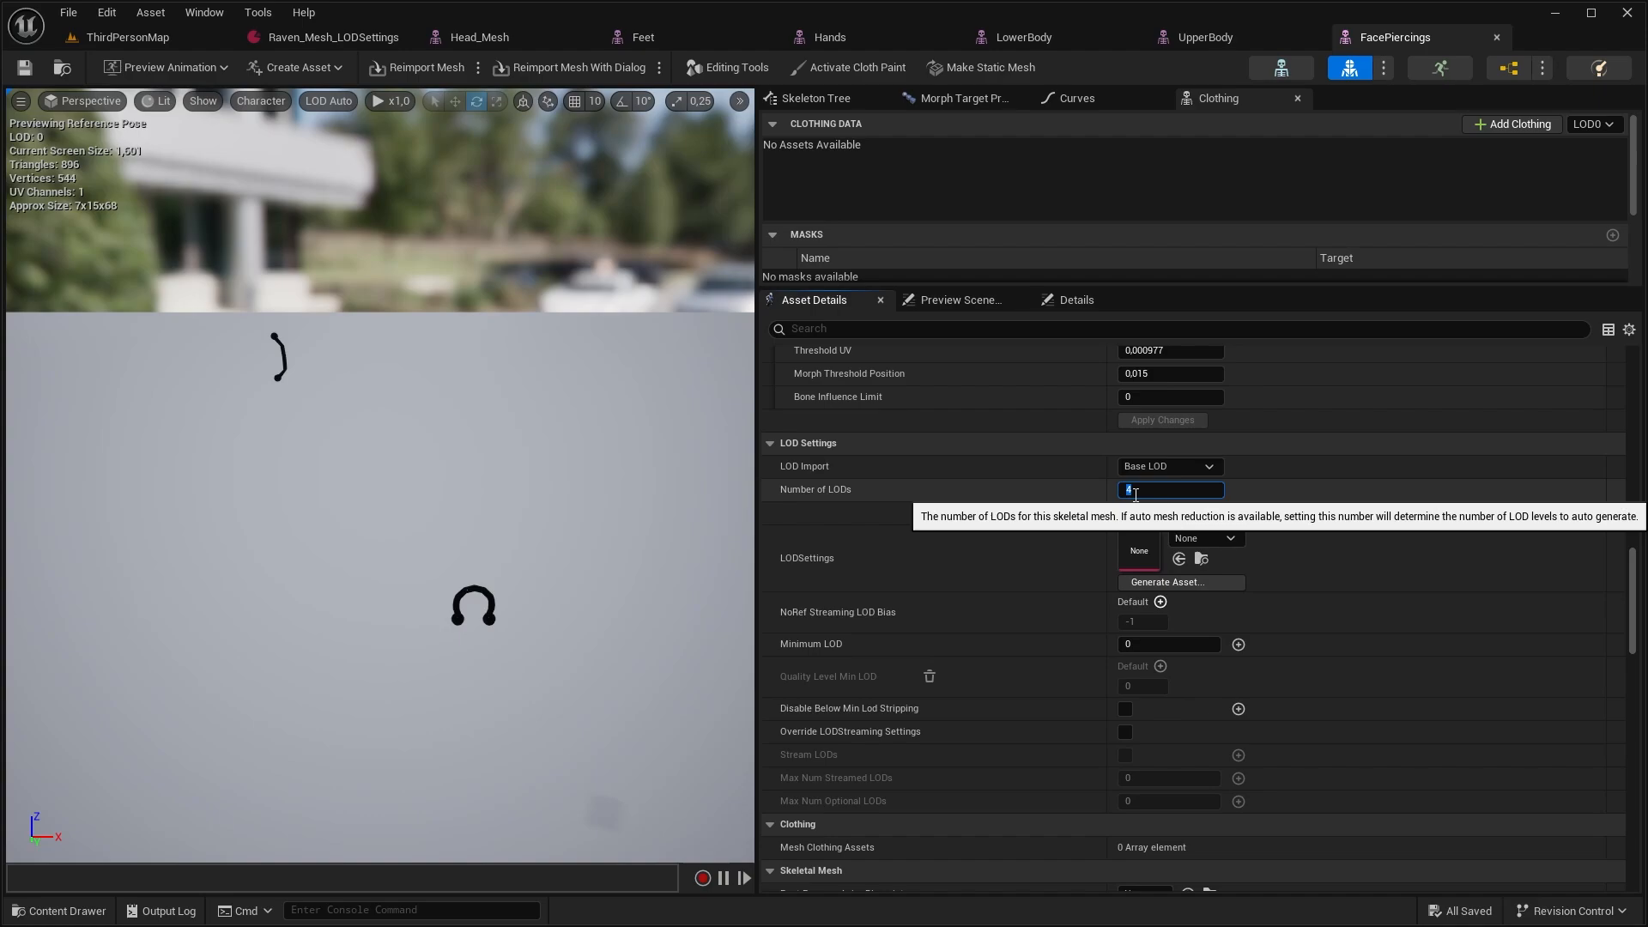
key(Return)
click(1125, 518)
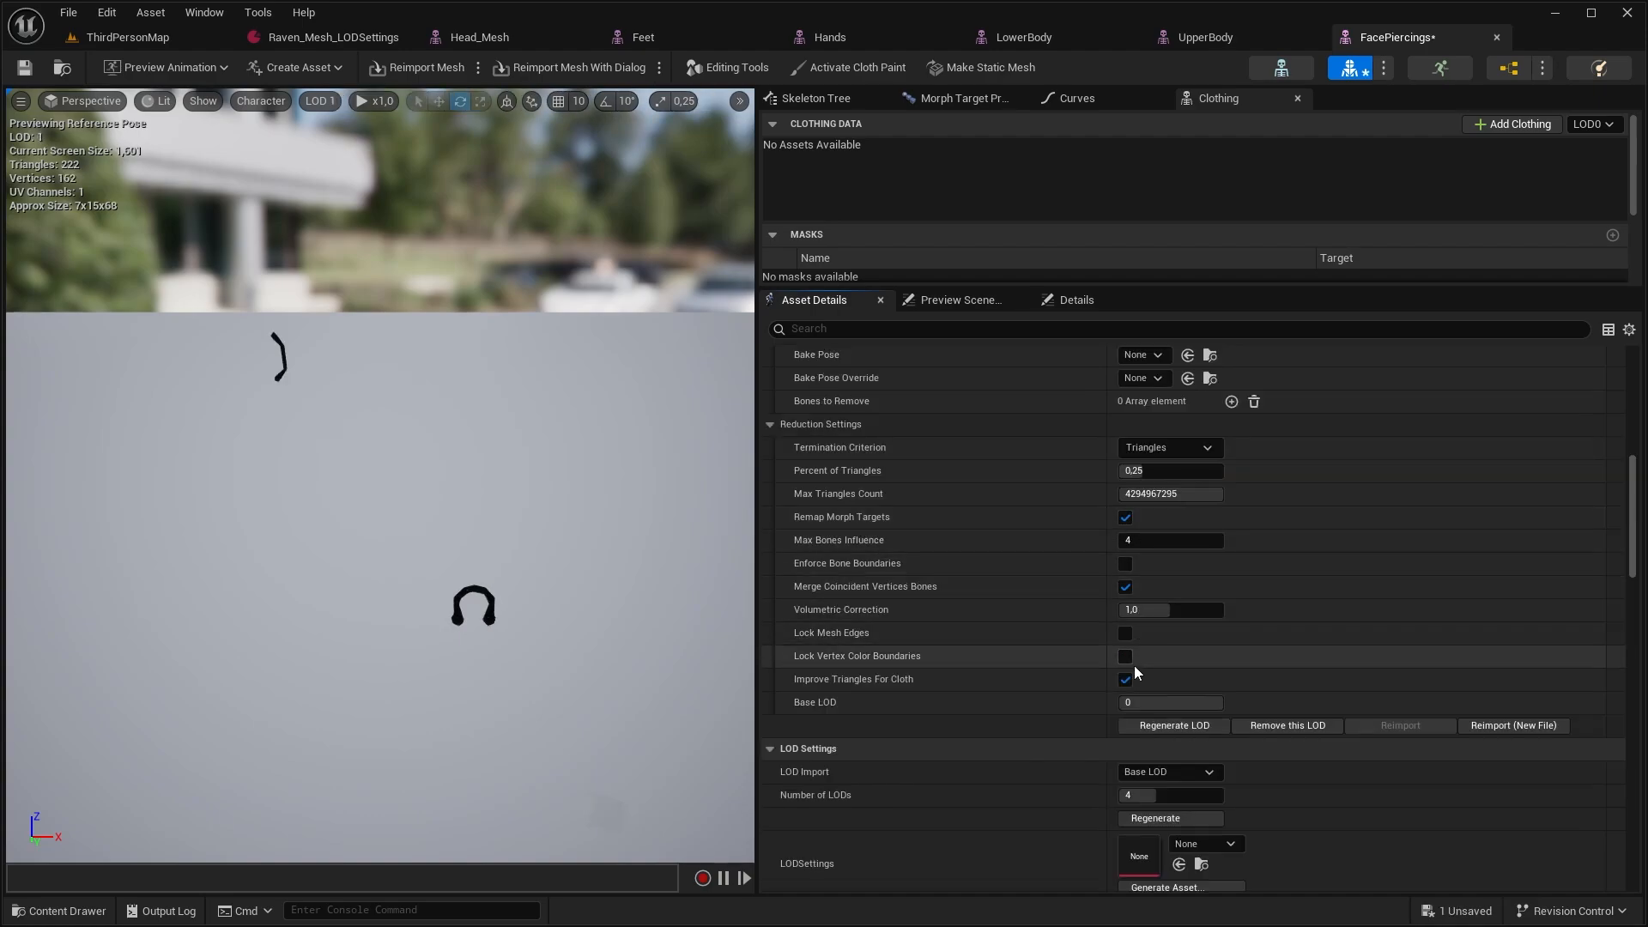
Preview the face piercings at LOD 2 and LOD 3 to check how the shapes are reduced
click(323, 102)
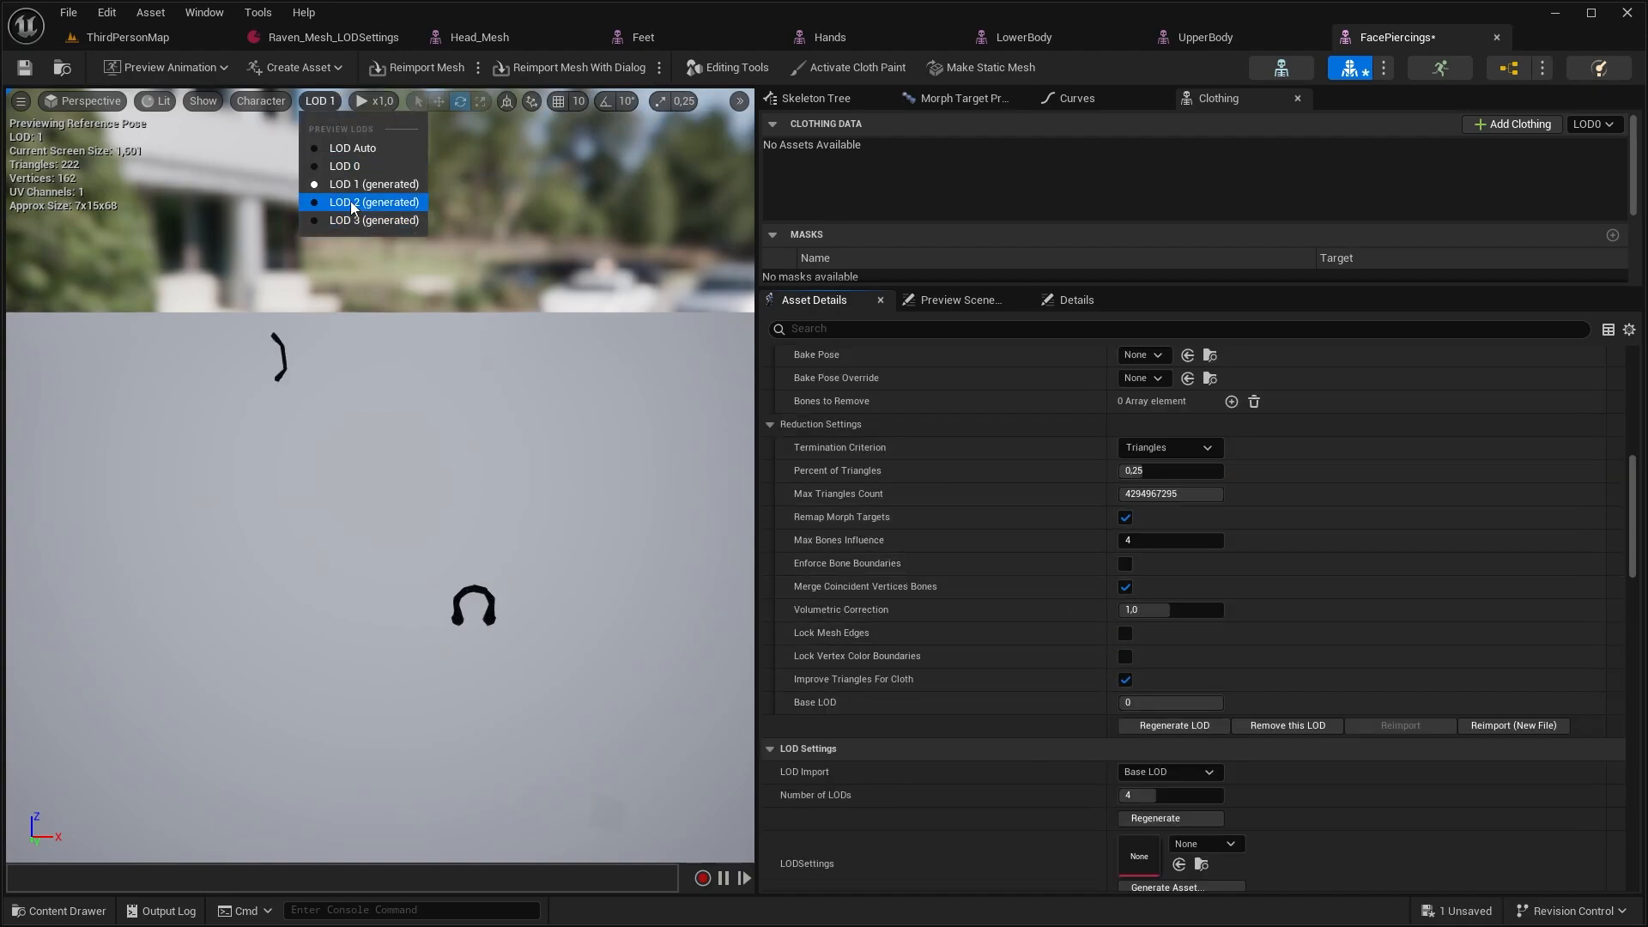
click(350, 201)
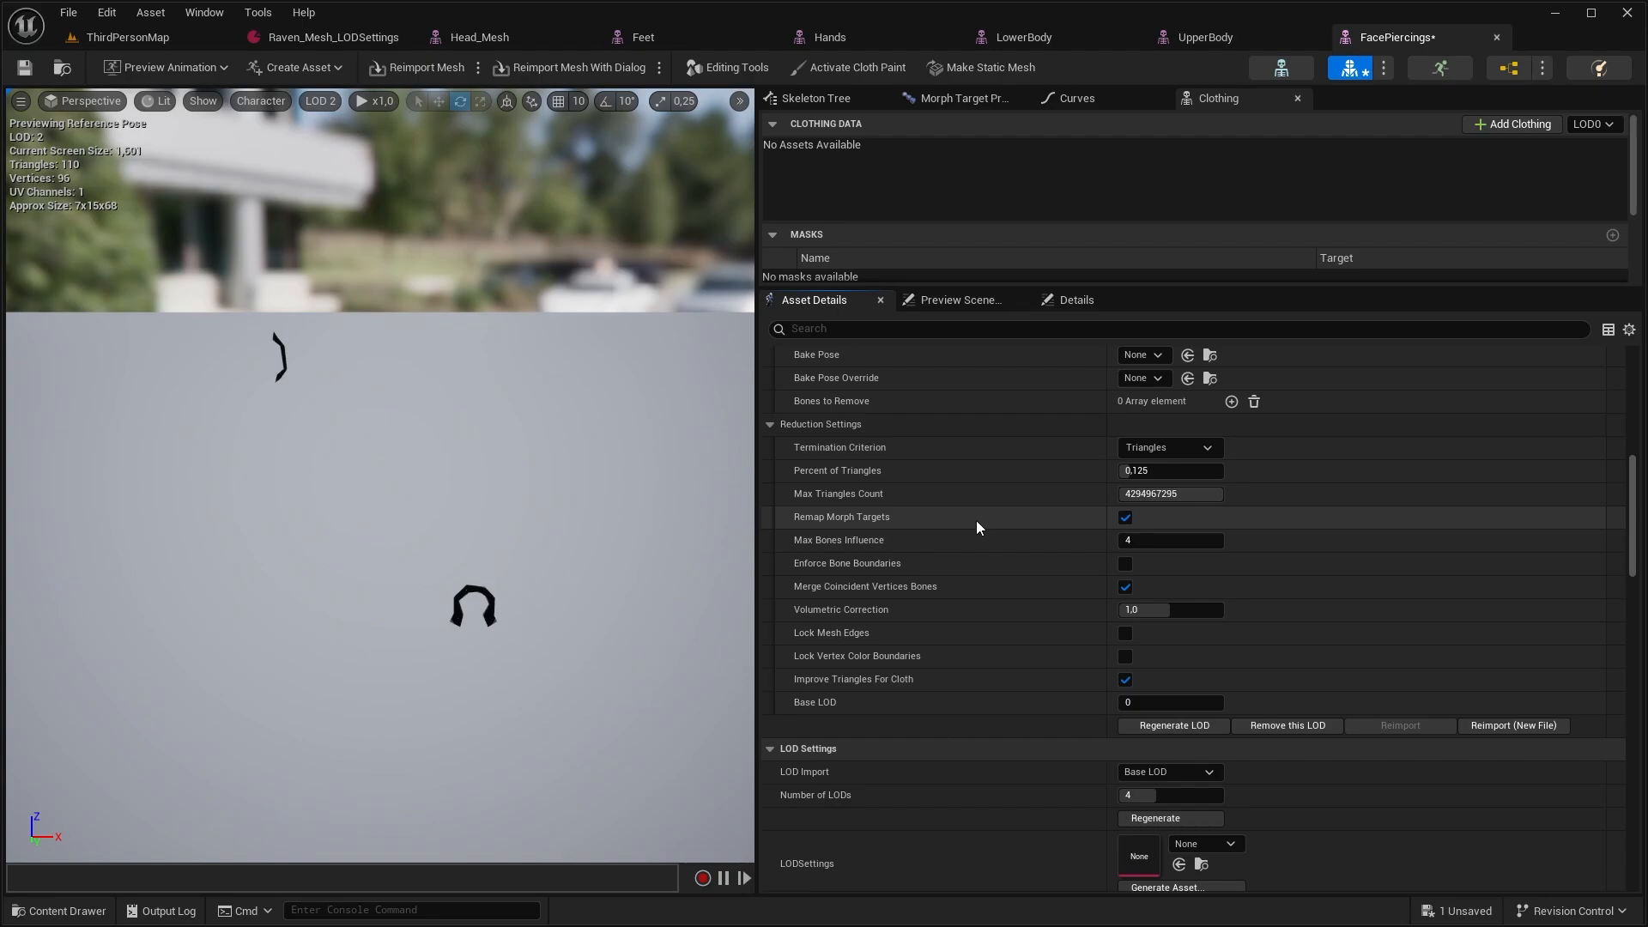
click(320, 101)
click(357, 222)
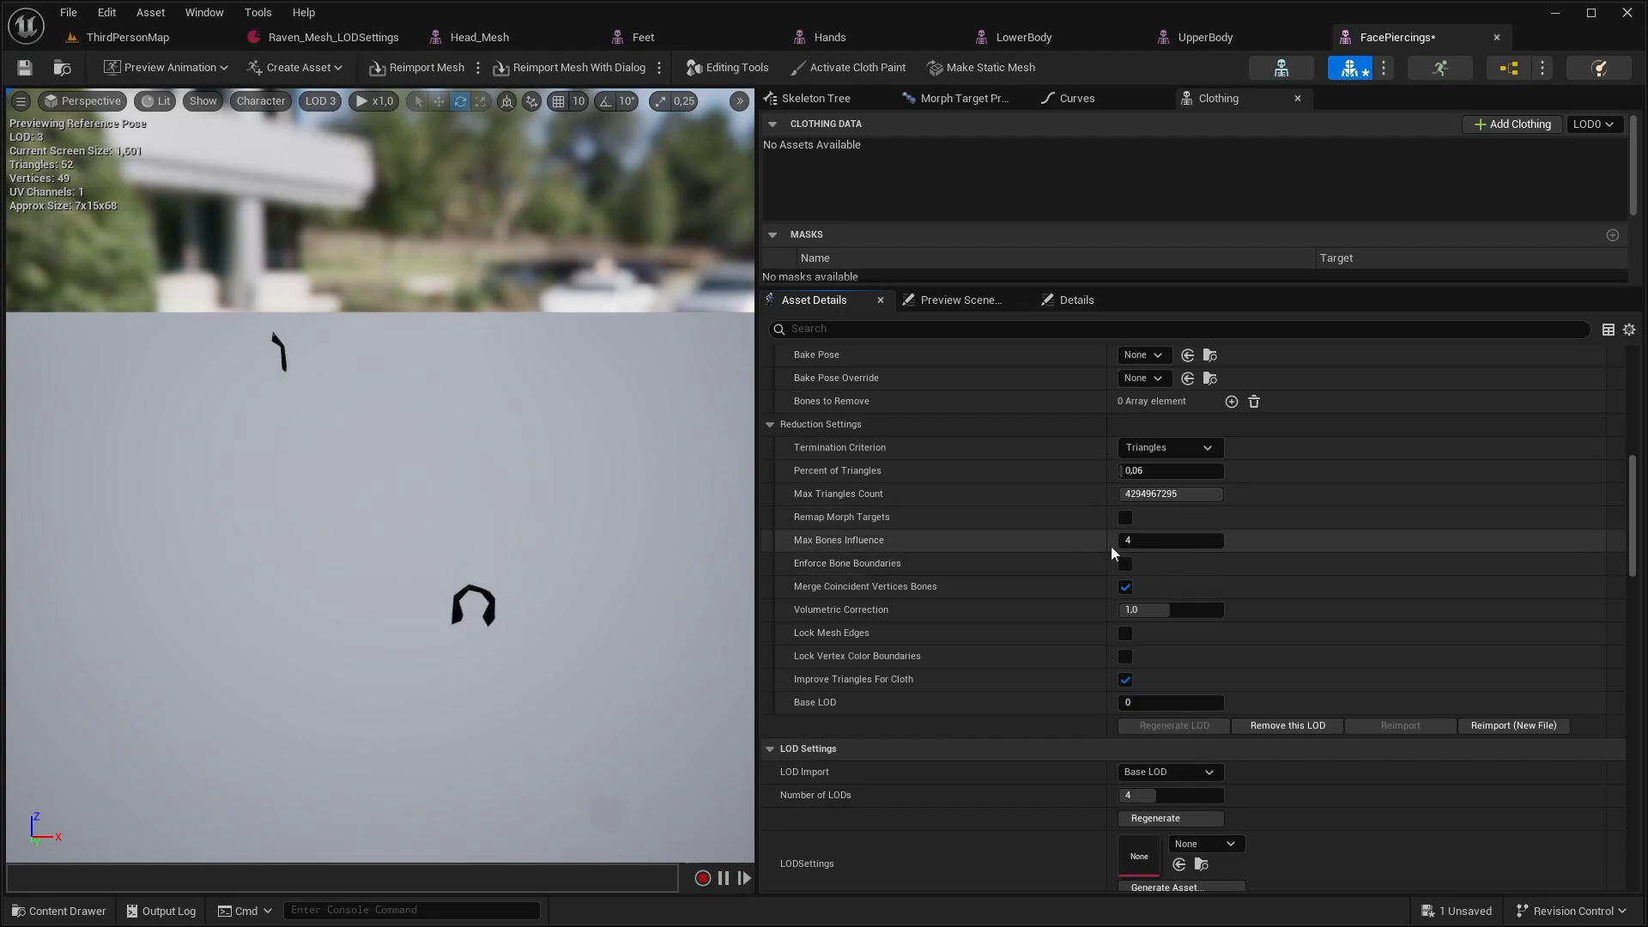
Set the FacePiercings LOD 3 termination criterion to Max Vertices with a vertex count of 0 and regenerate that LOD
click(1198, 447)
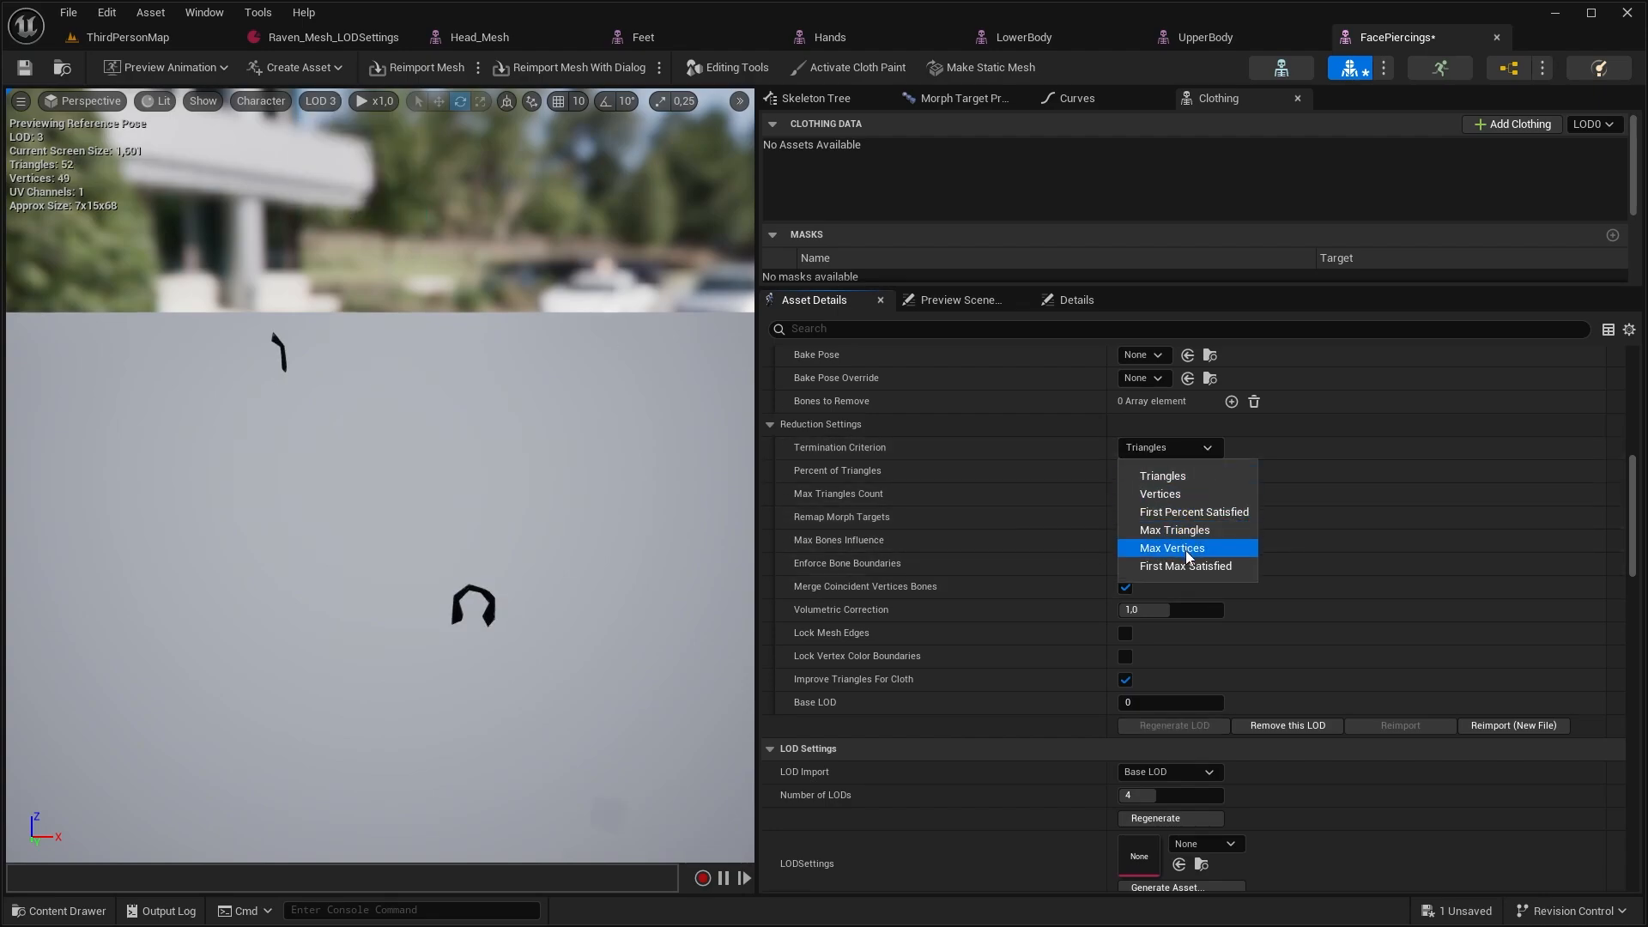
click(1187, 551)
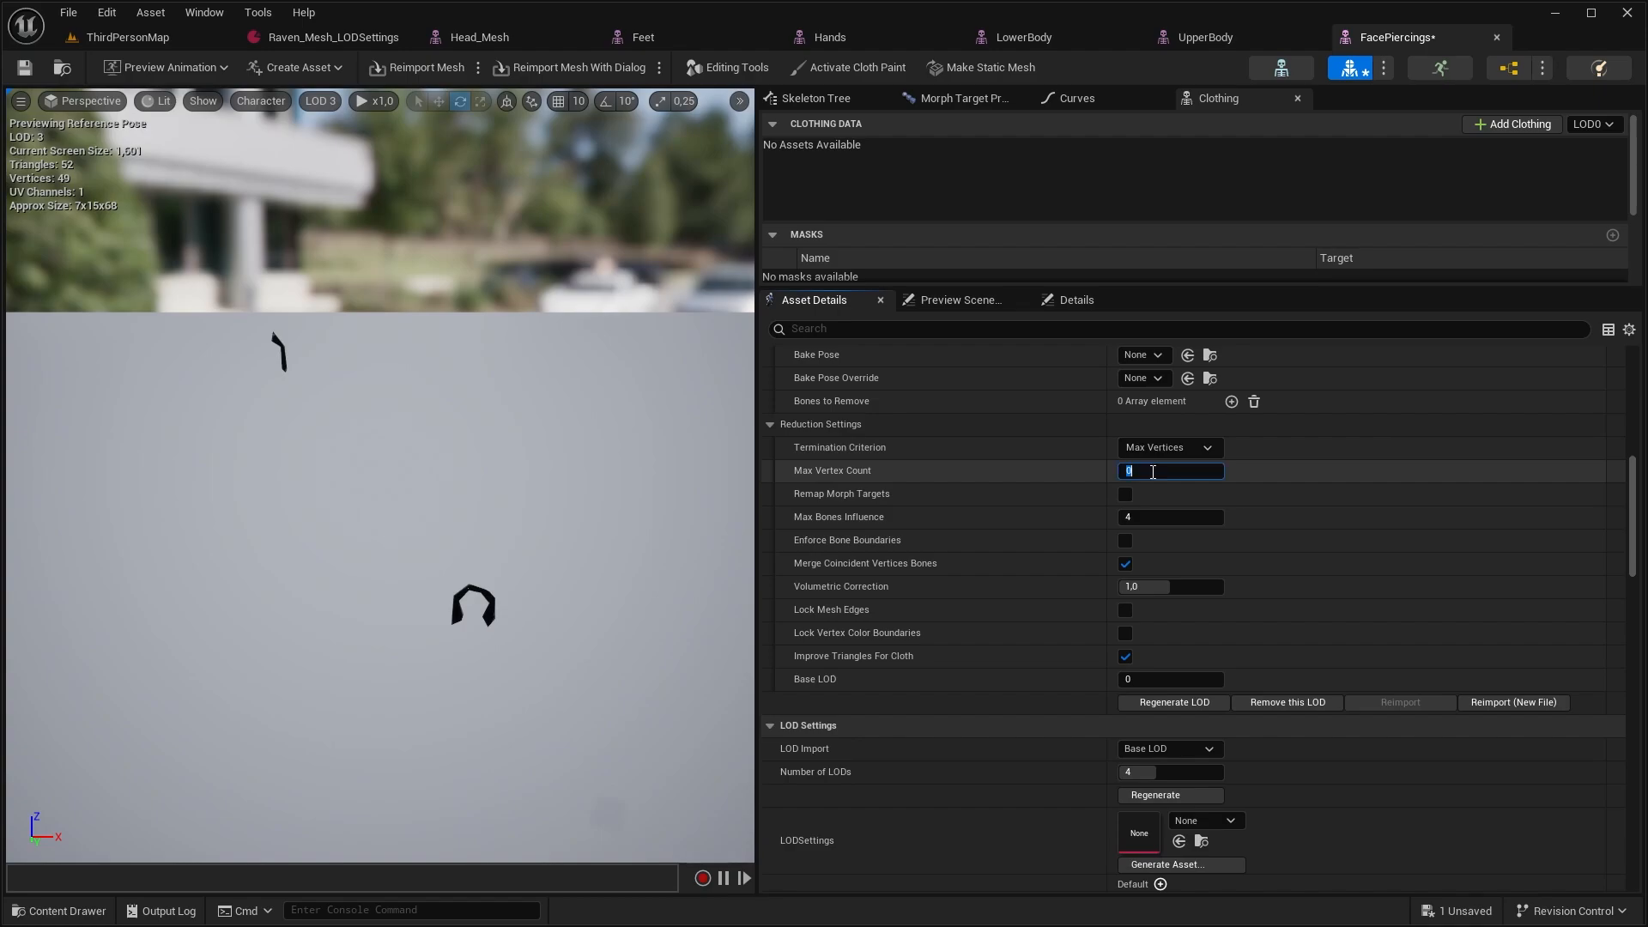
key(Return)
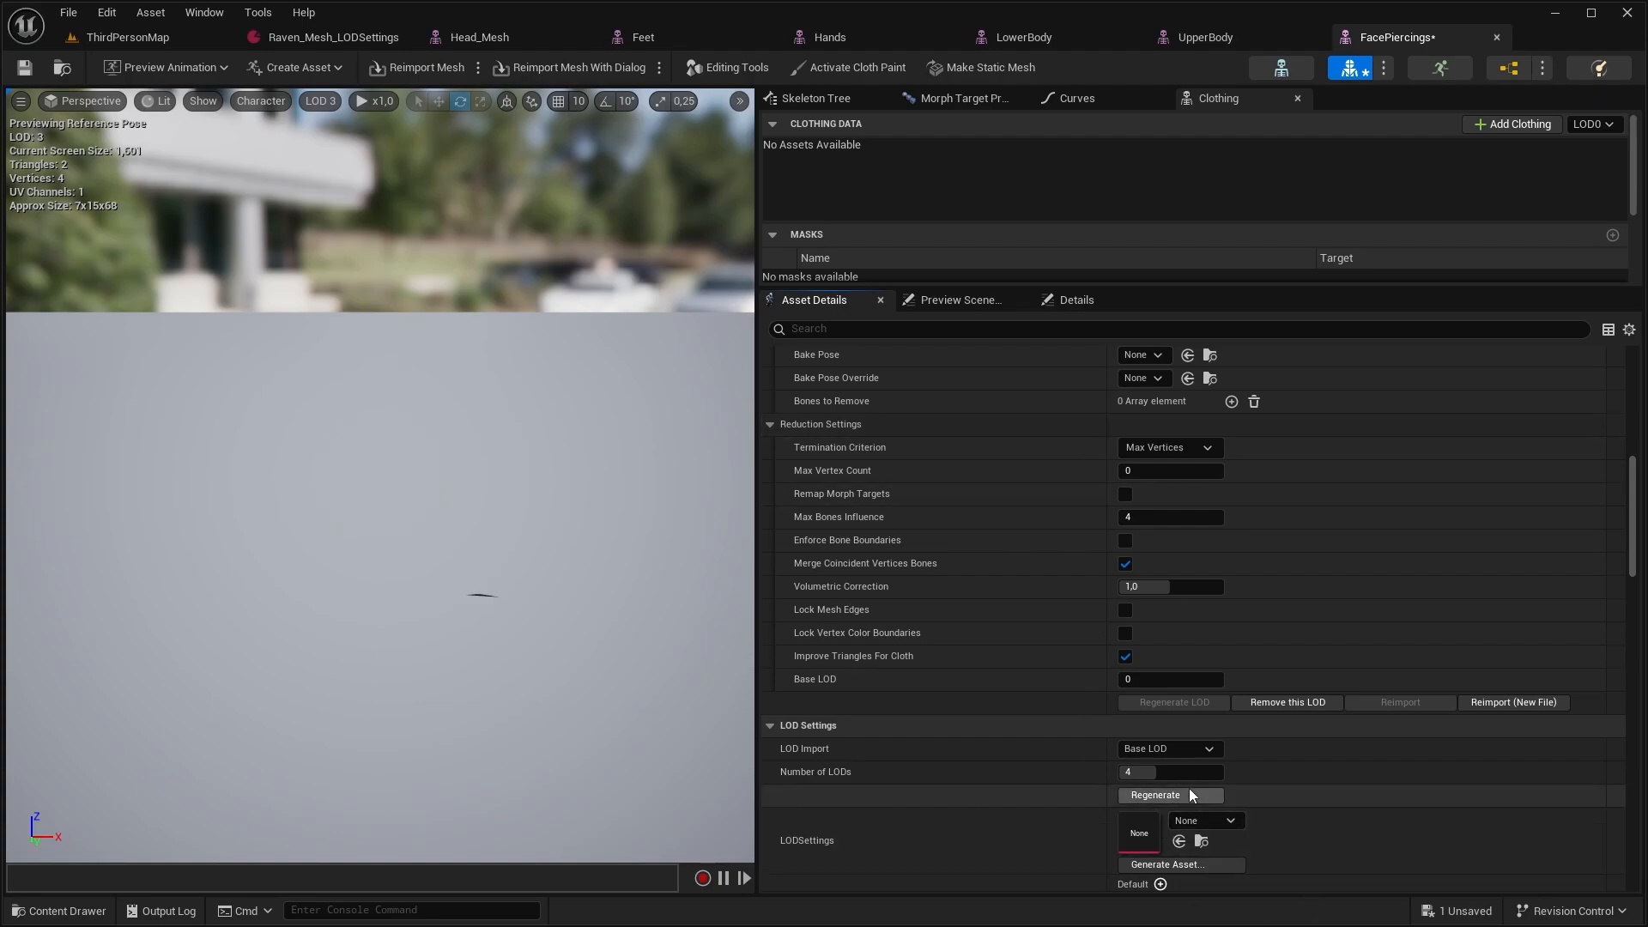
Open the Eyebrow_Meshes skeletal mesh and change the termination criterion of its LOD 3 to Max Triangles with a low triangle limit
click(58, 911)
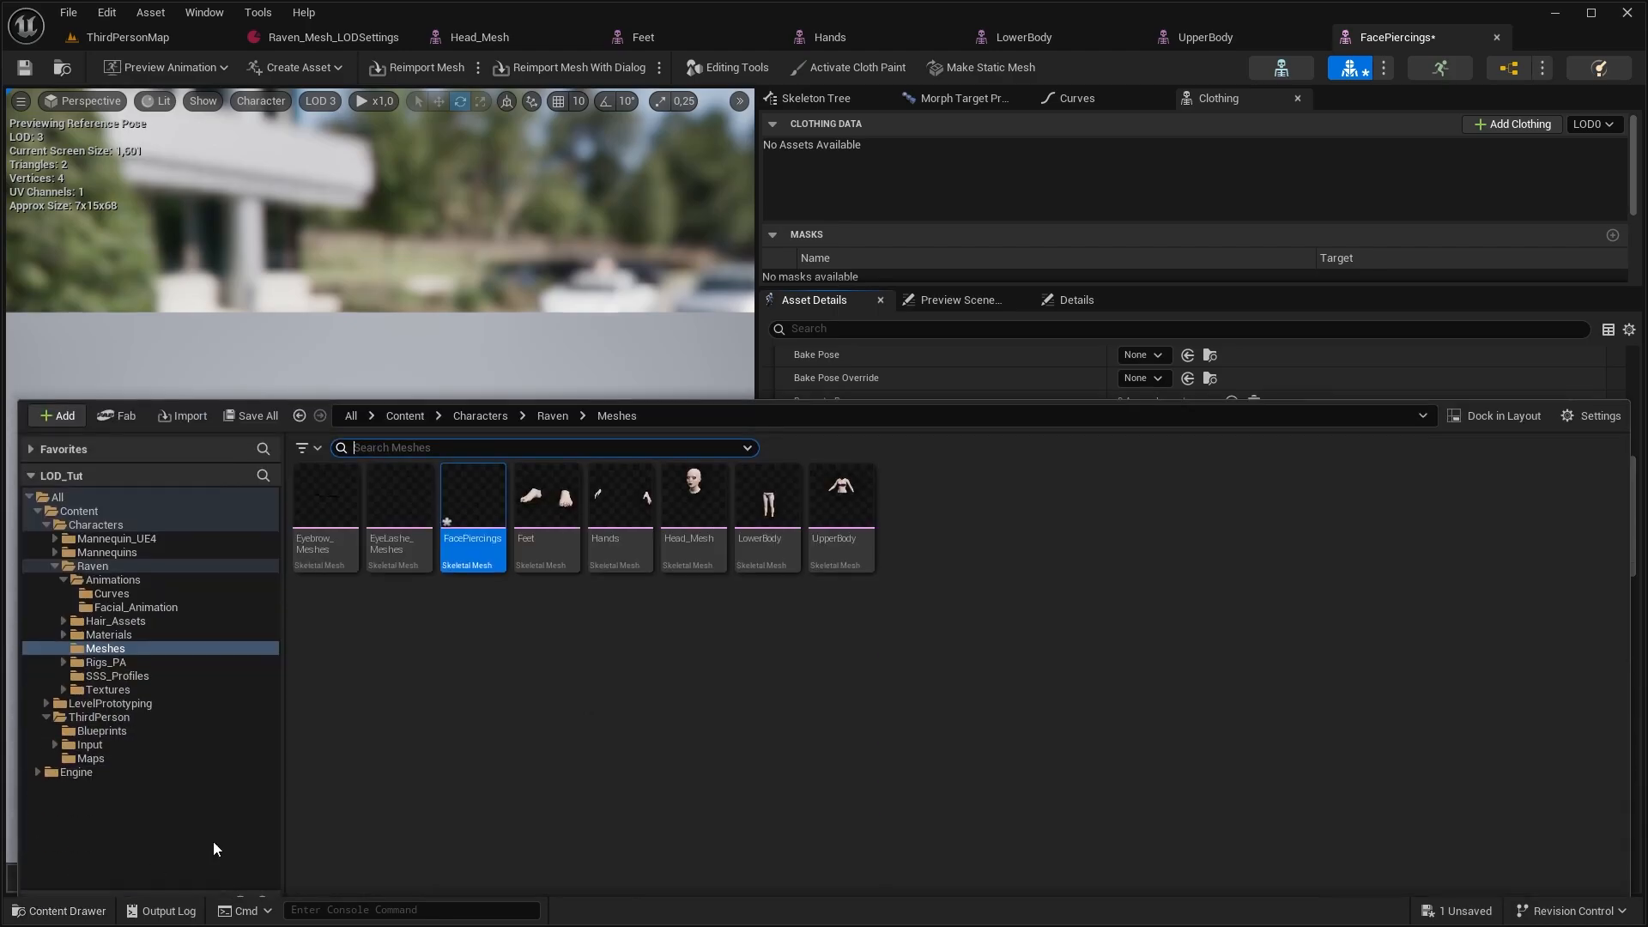
double_click(326, 480)
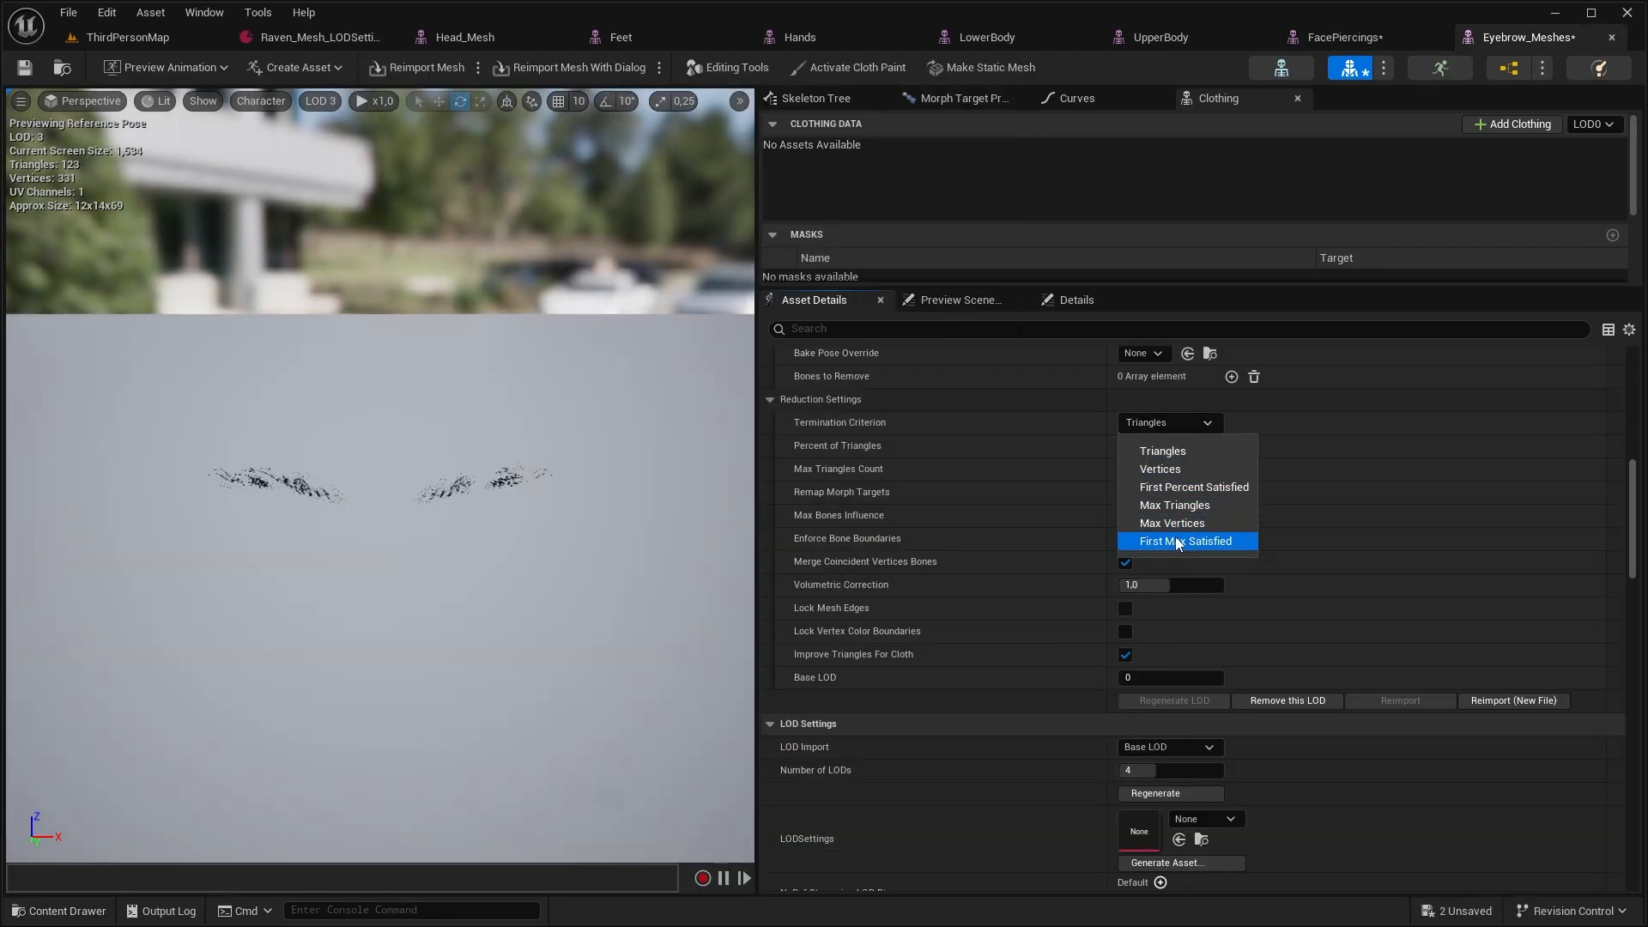
click(1165, 510)
drag(1147, 445, 1135, 446)
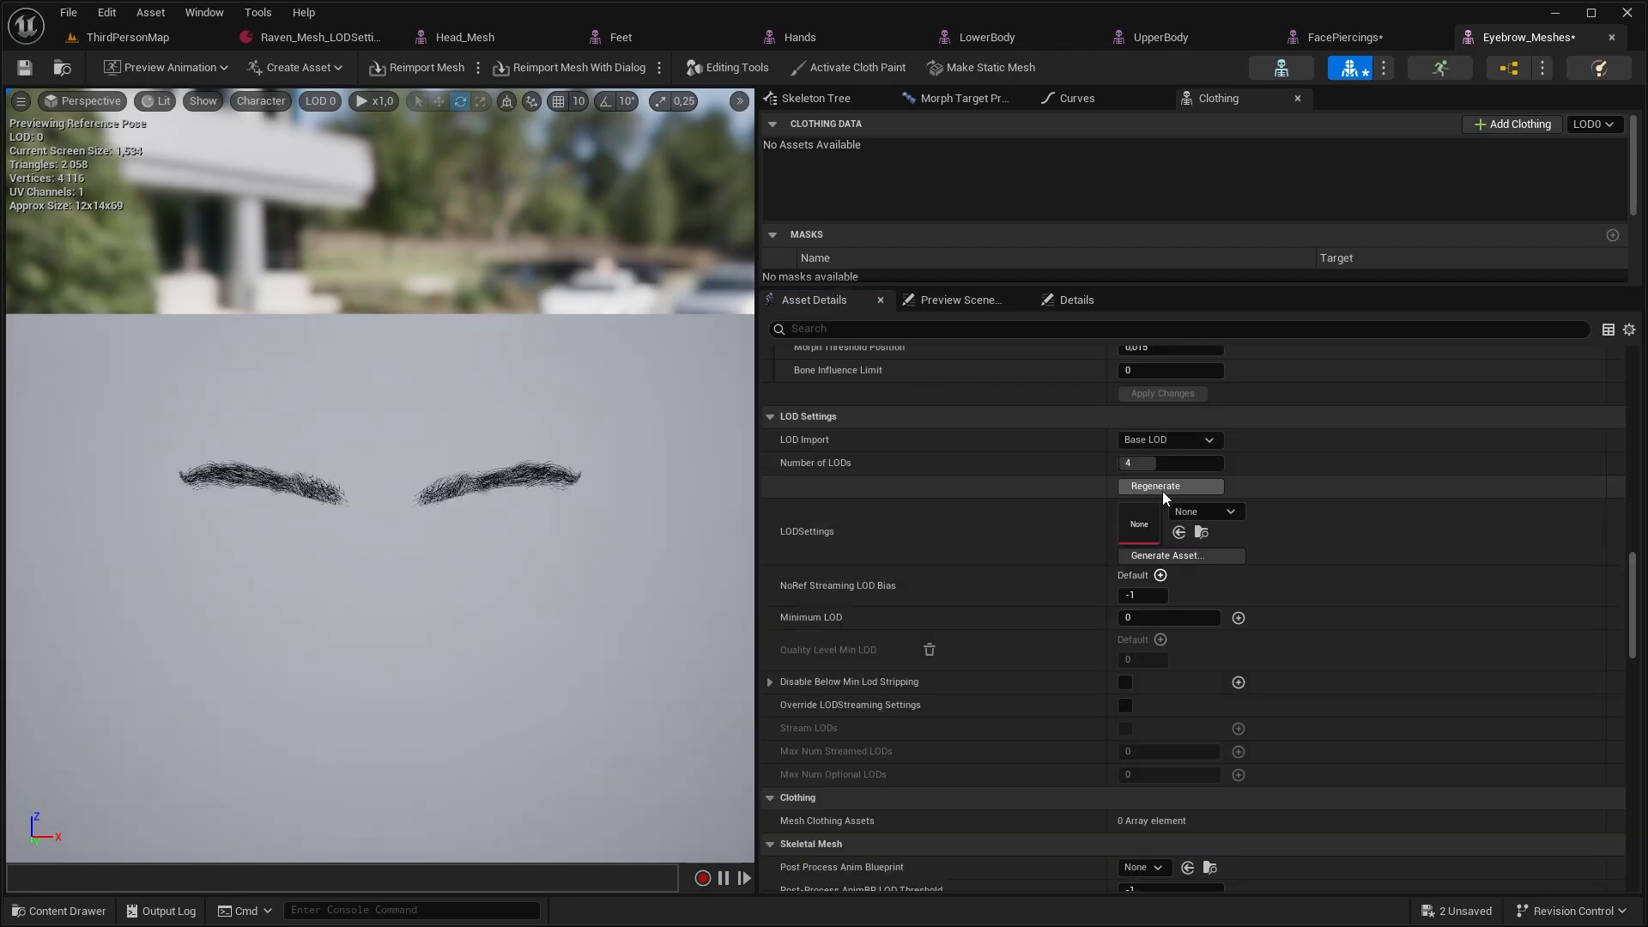
Generate an LOD settings asset named FacialHair_LODSettings in the Meshes folder from the Eyebrow_Meshes LODs
click(1162, 491)
click(1210, 553)
text(Faci)
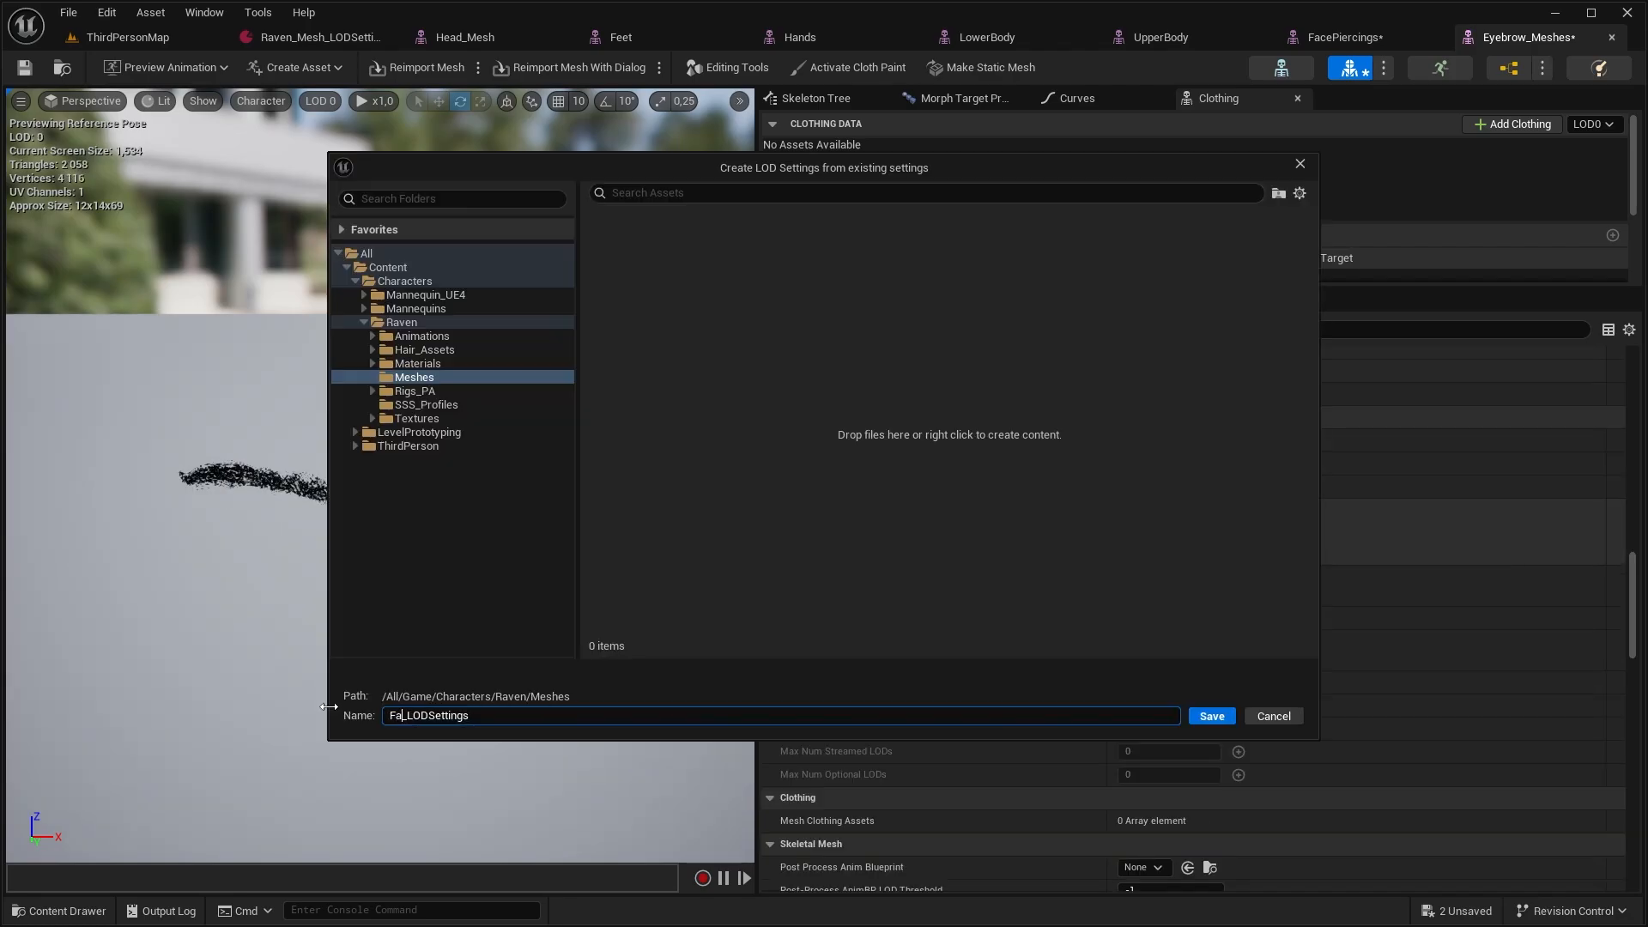
text(alHair)
click(1212, 716)
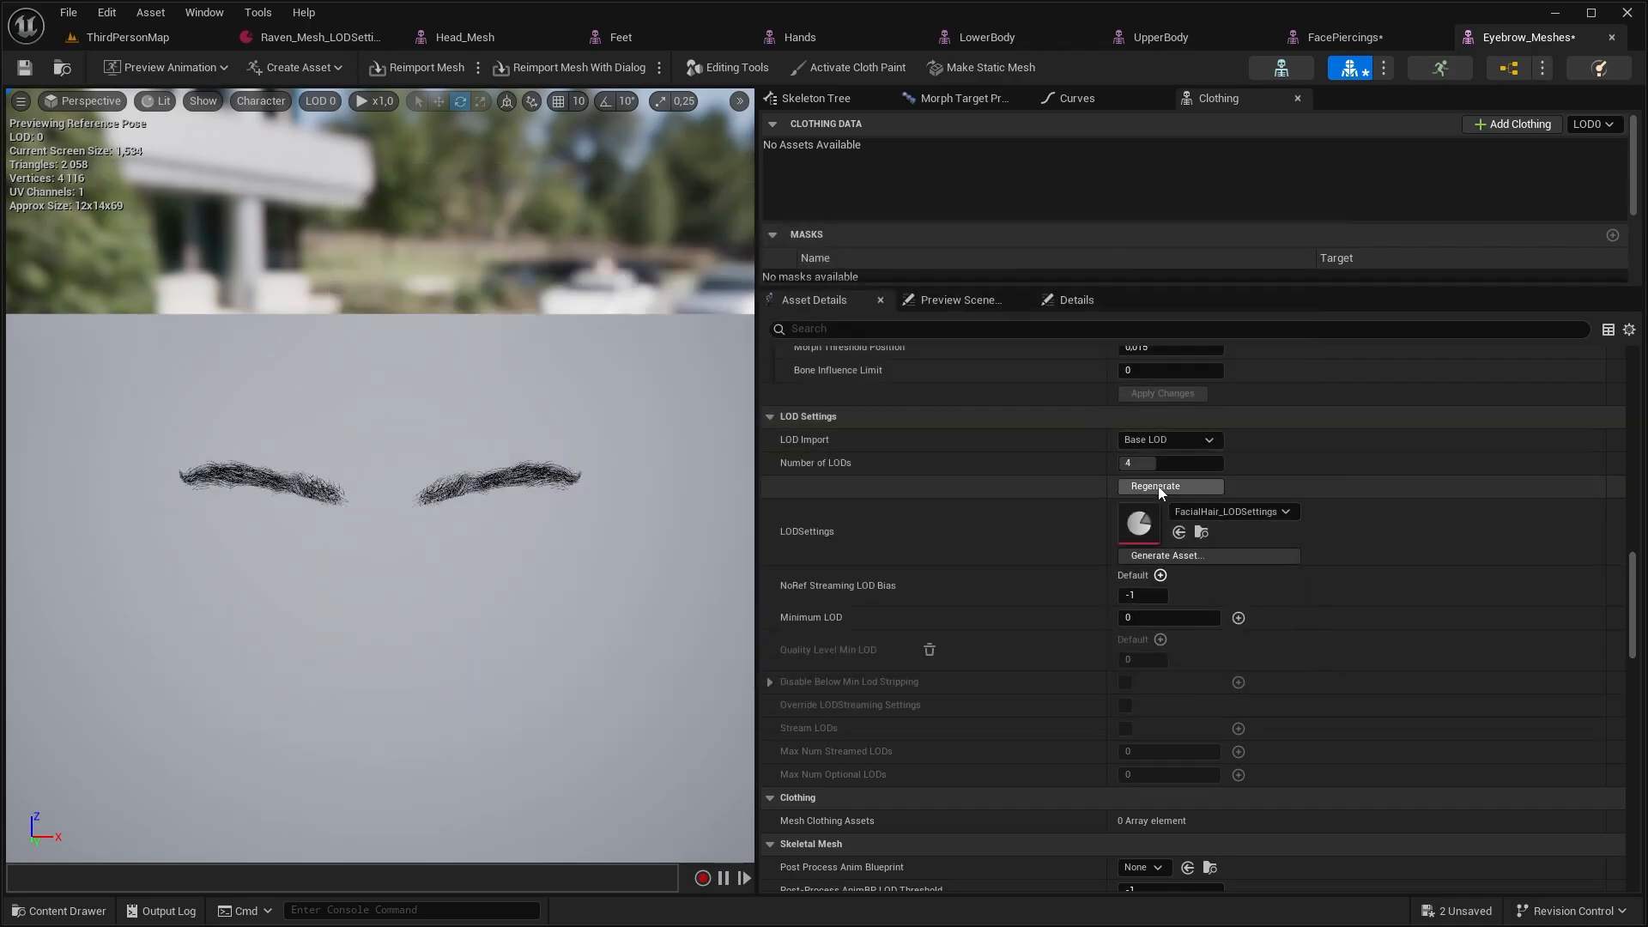
Give the EyeLashe_Meshes mesh 4 LODs, assign FacialHair_LODSettings to it and apply the changes
click(44, 917)
click(1203, 532)
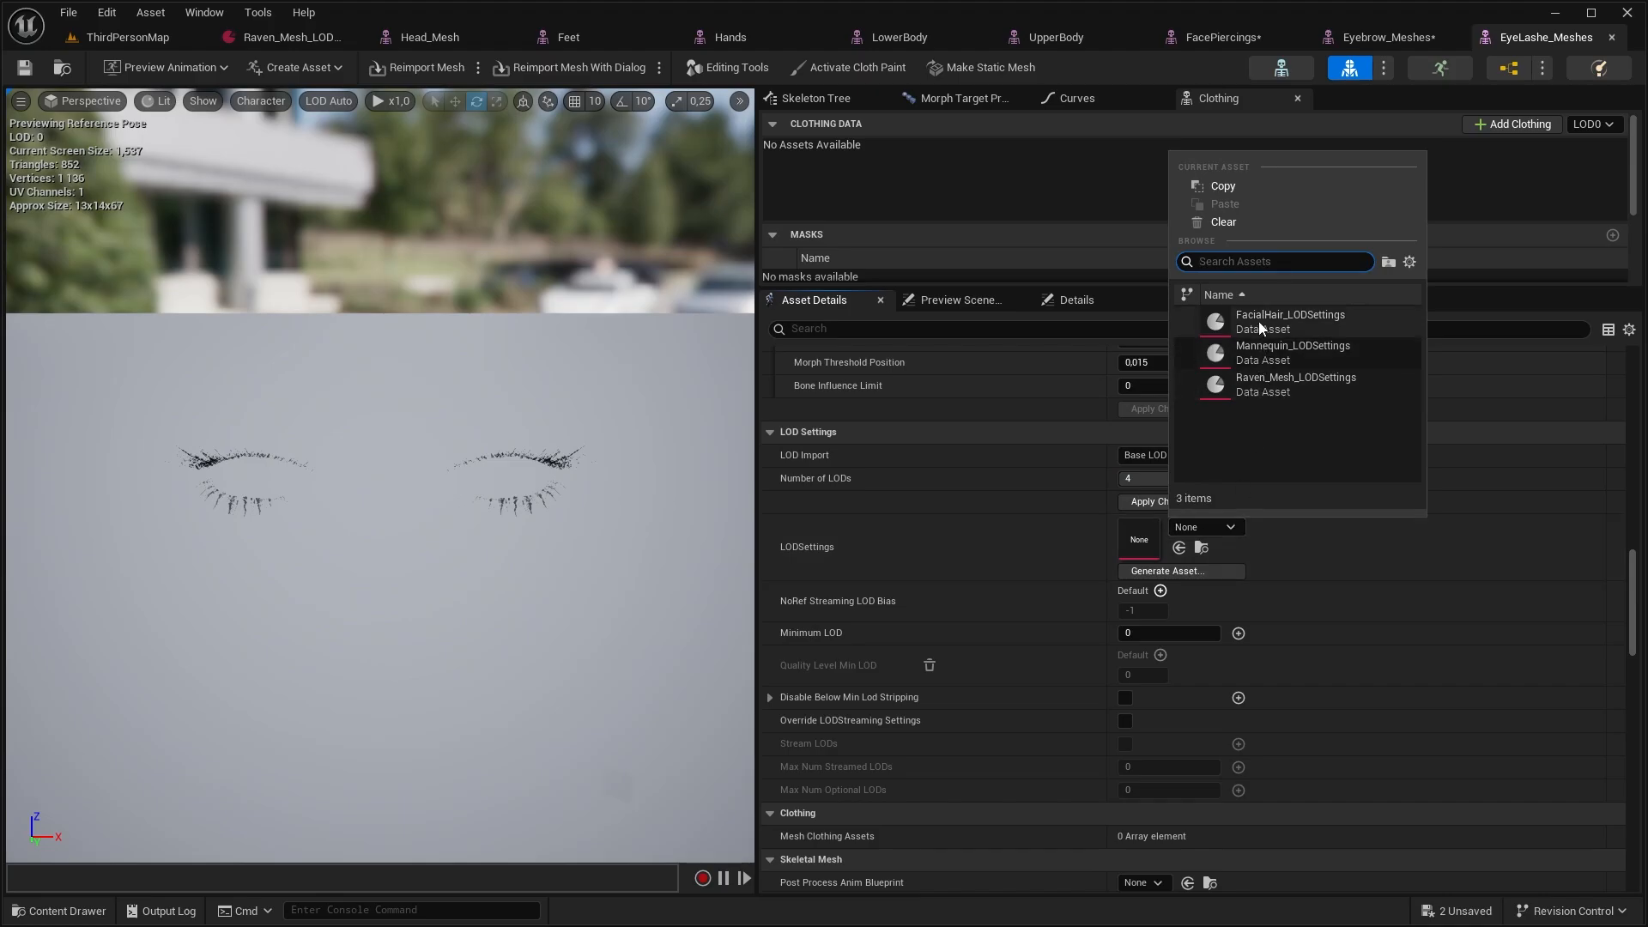
click(1259, 321)
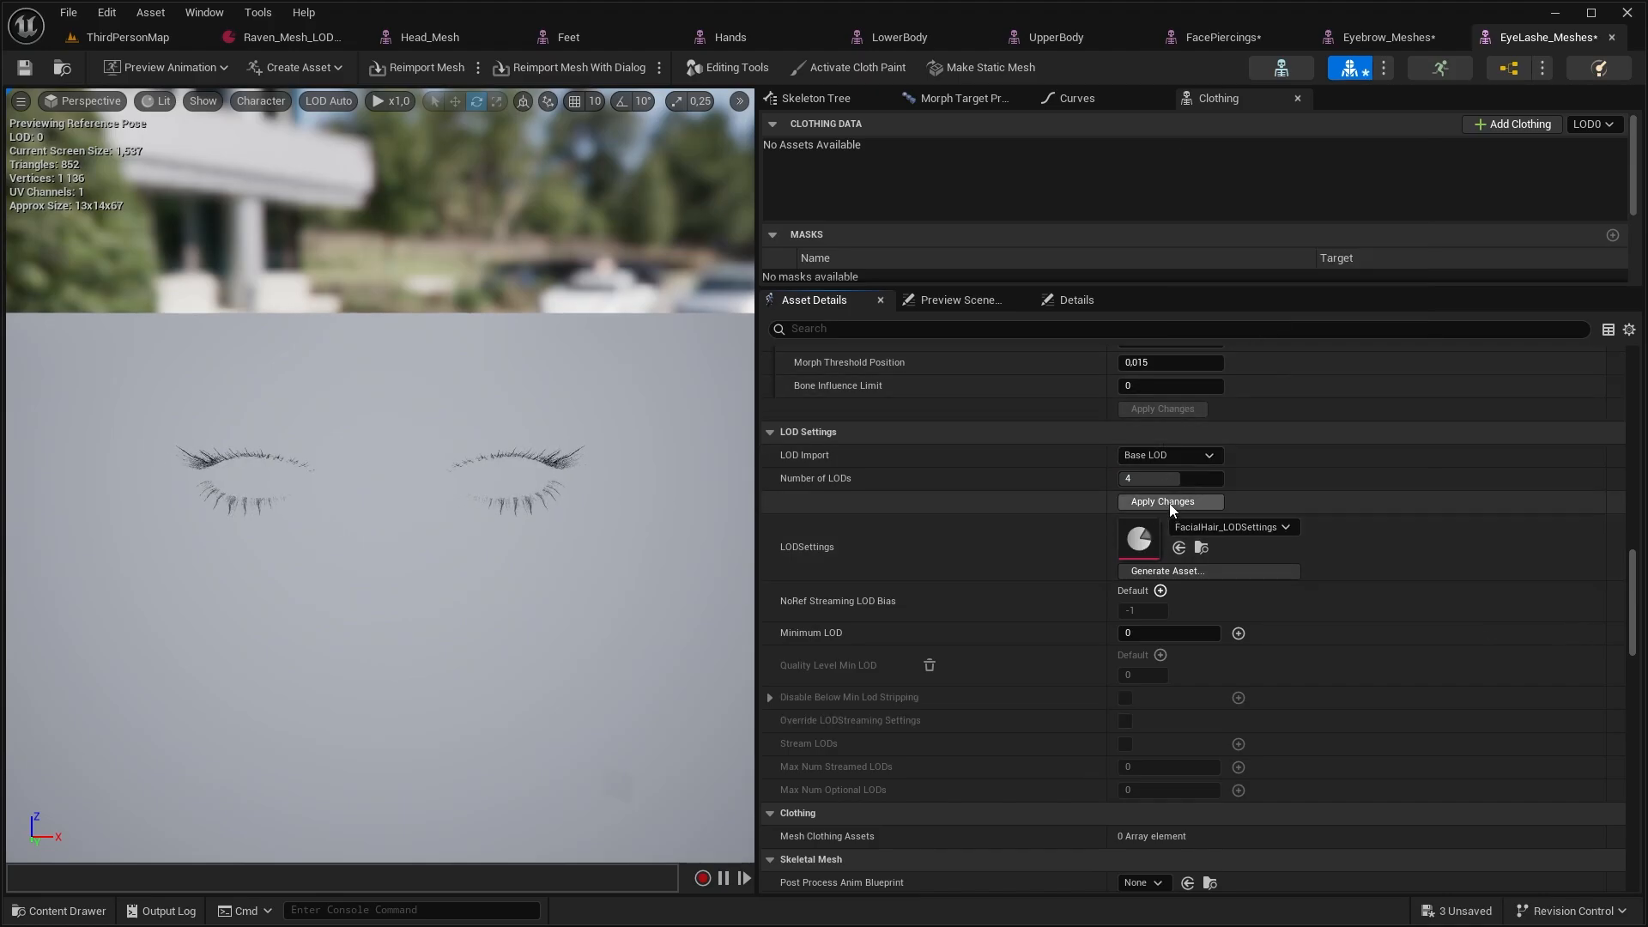
click(1169, 503)
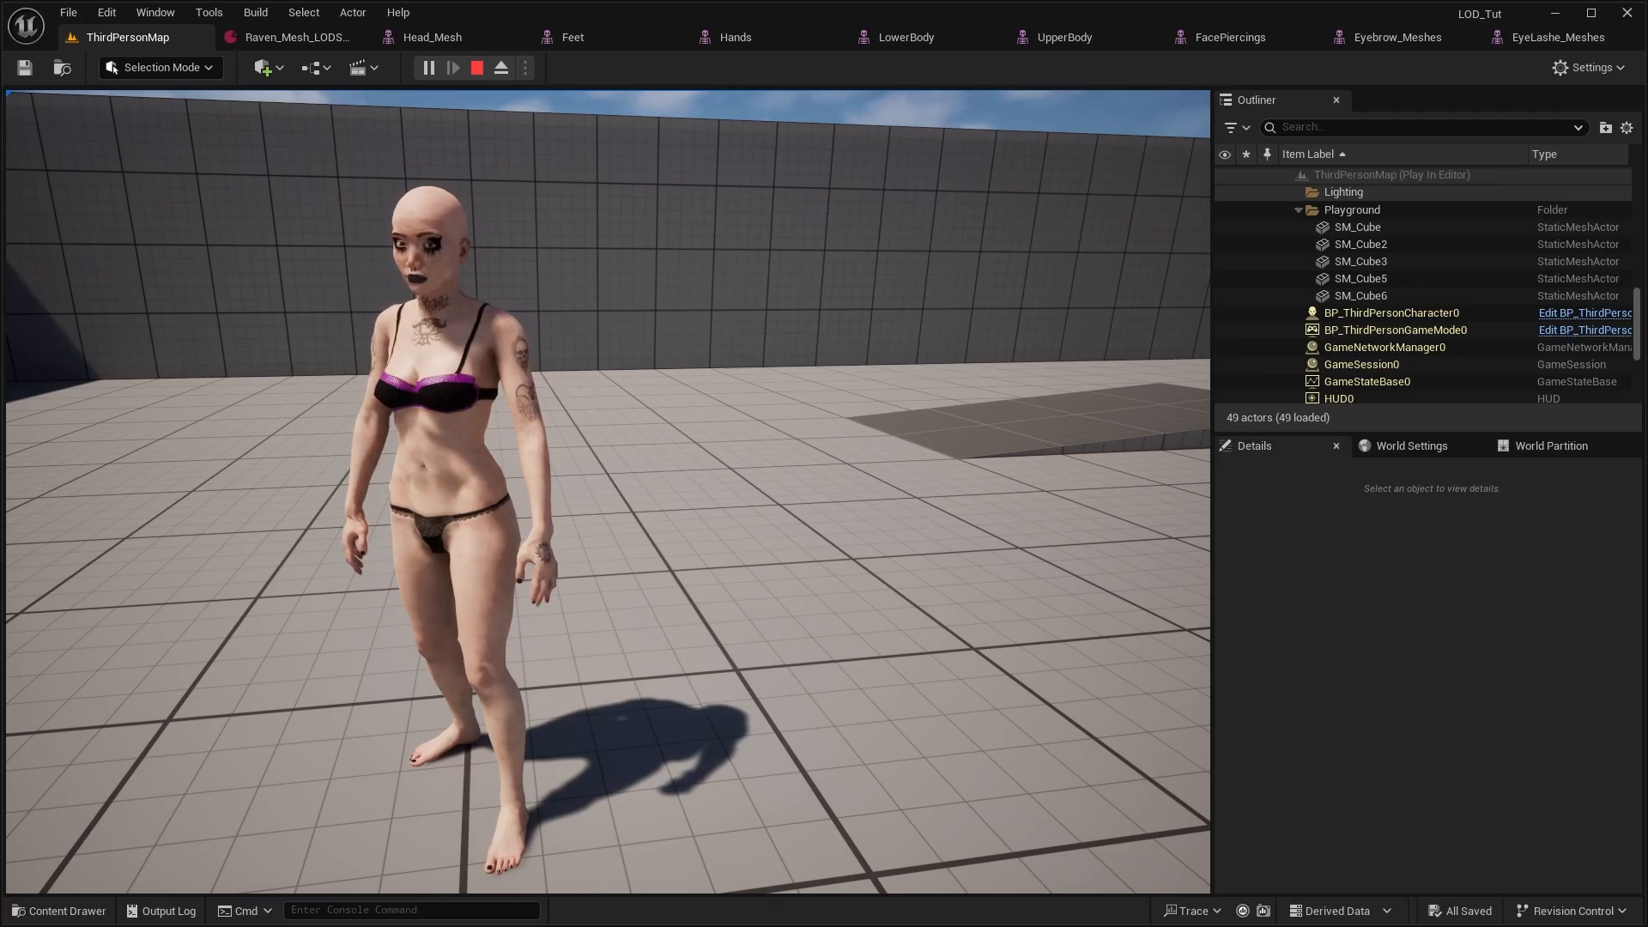
Detach from the player in the running level, show Mesh LOD Coloration and examine the character's LOD changes at varying distances
key(F8)
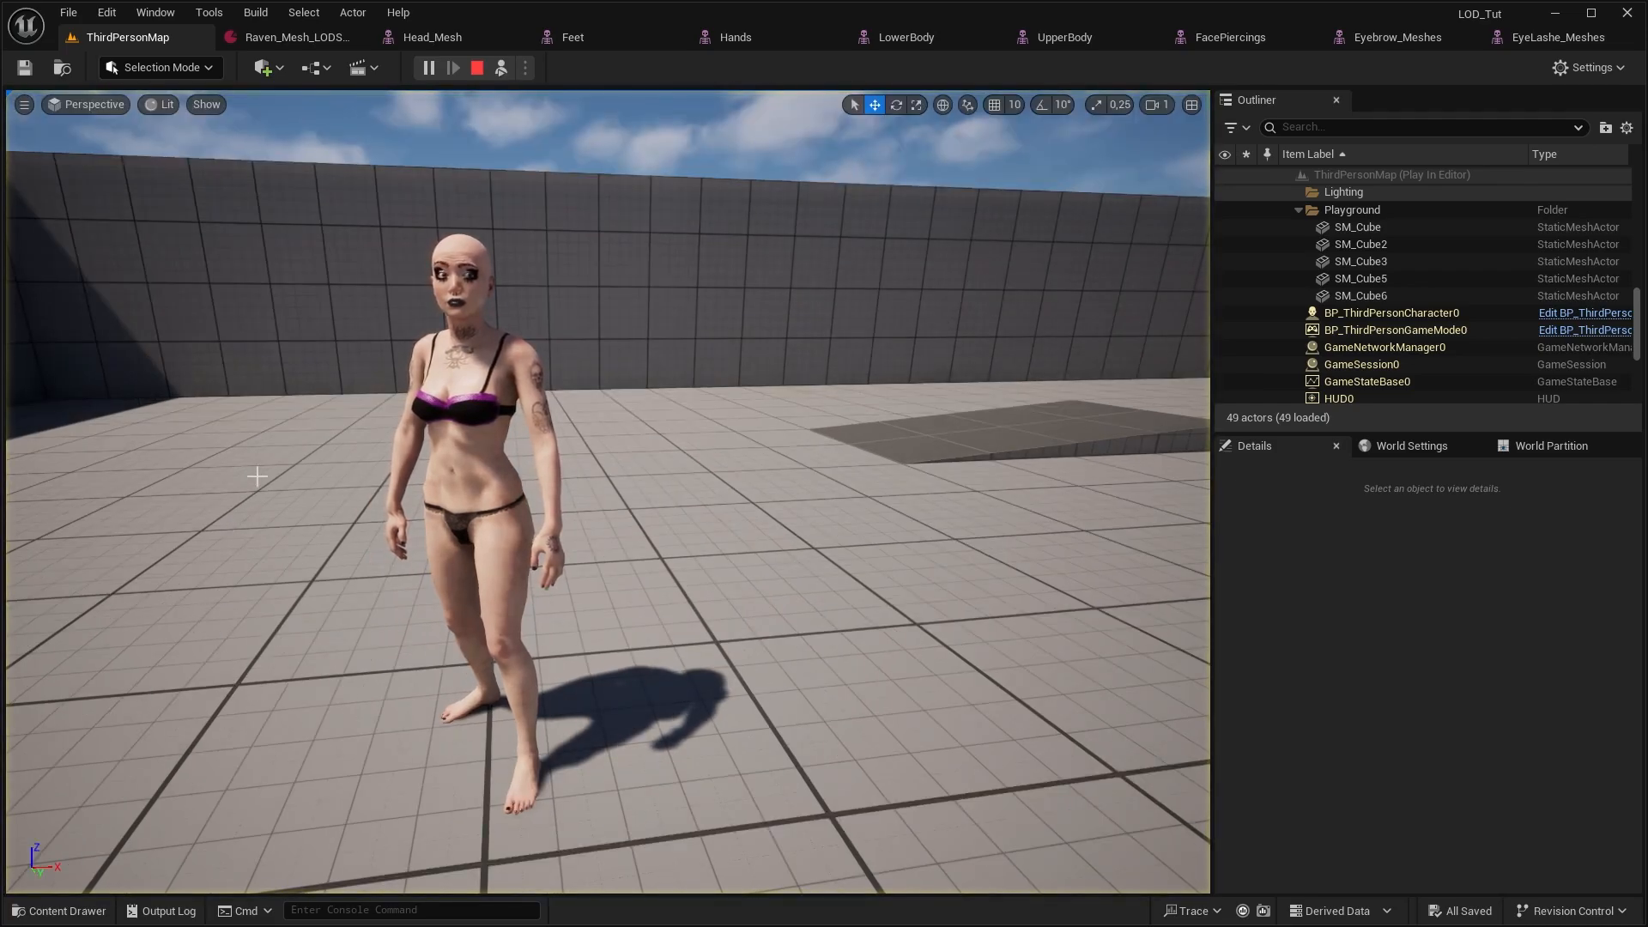
click(161, 104)
text(mesh lo)
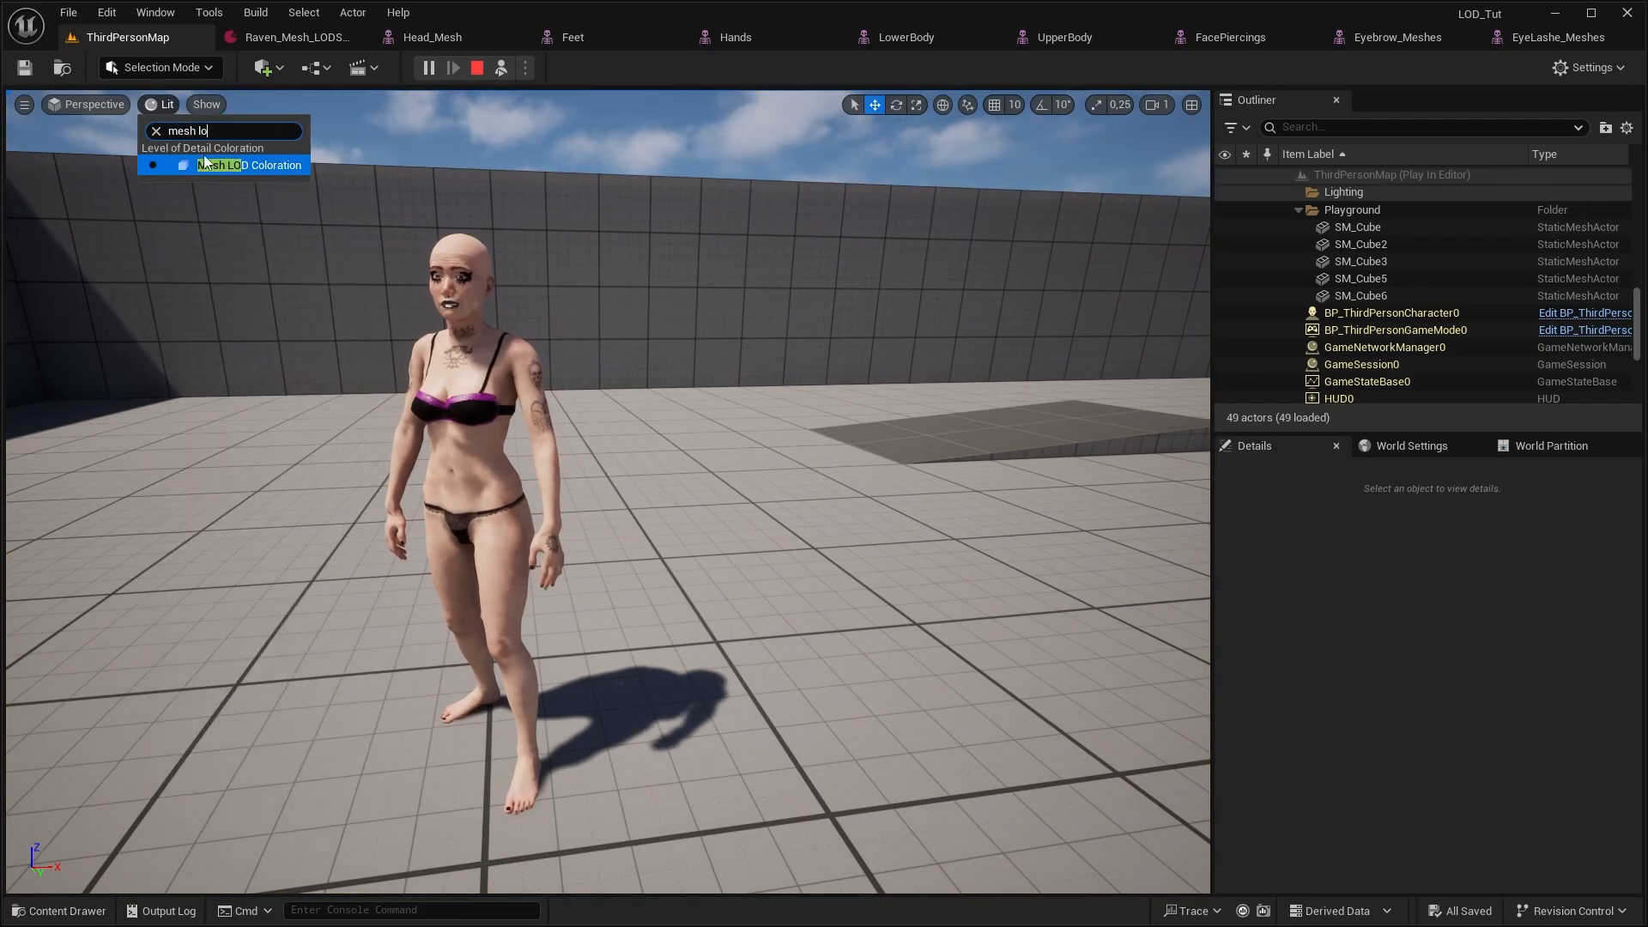
click(224, 164)
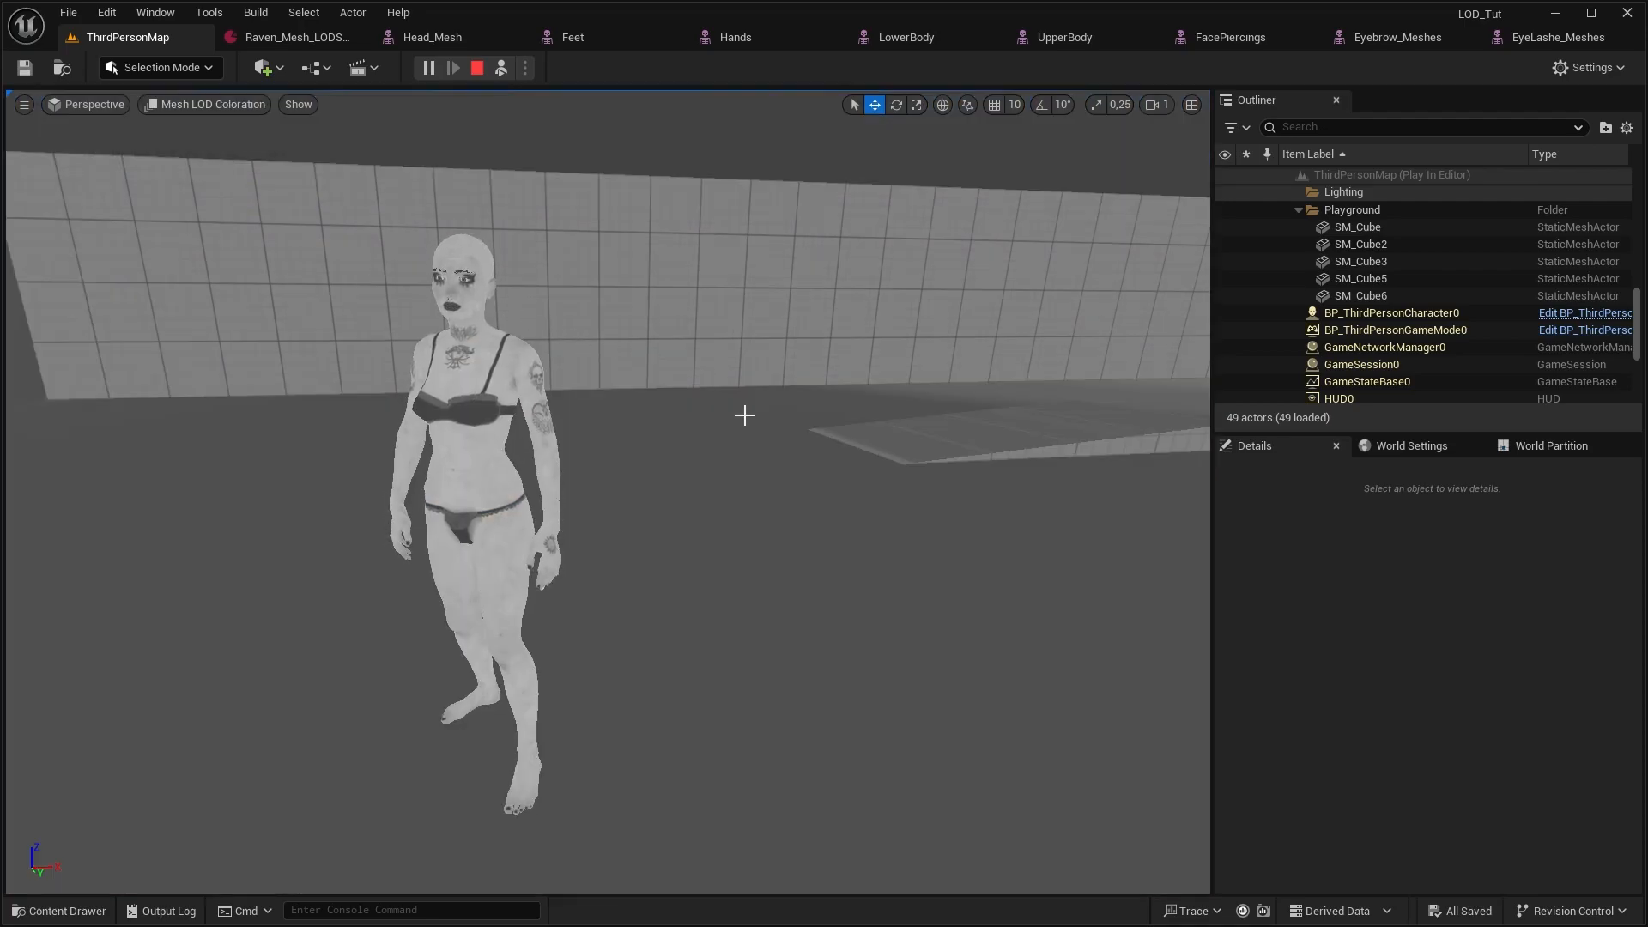
right_drag(770, 395, 768, 404)
key(s)
key(w)
key(s)
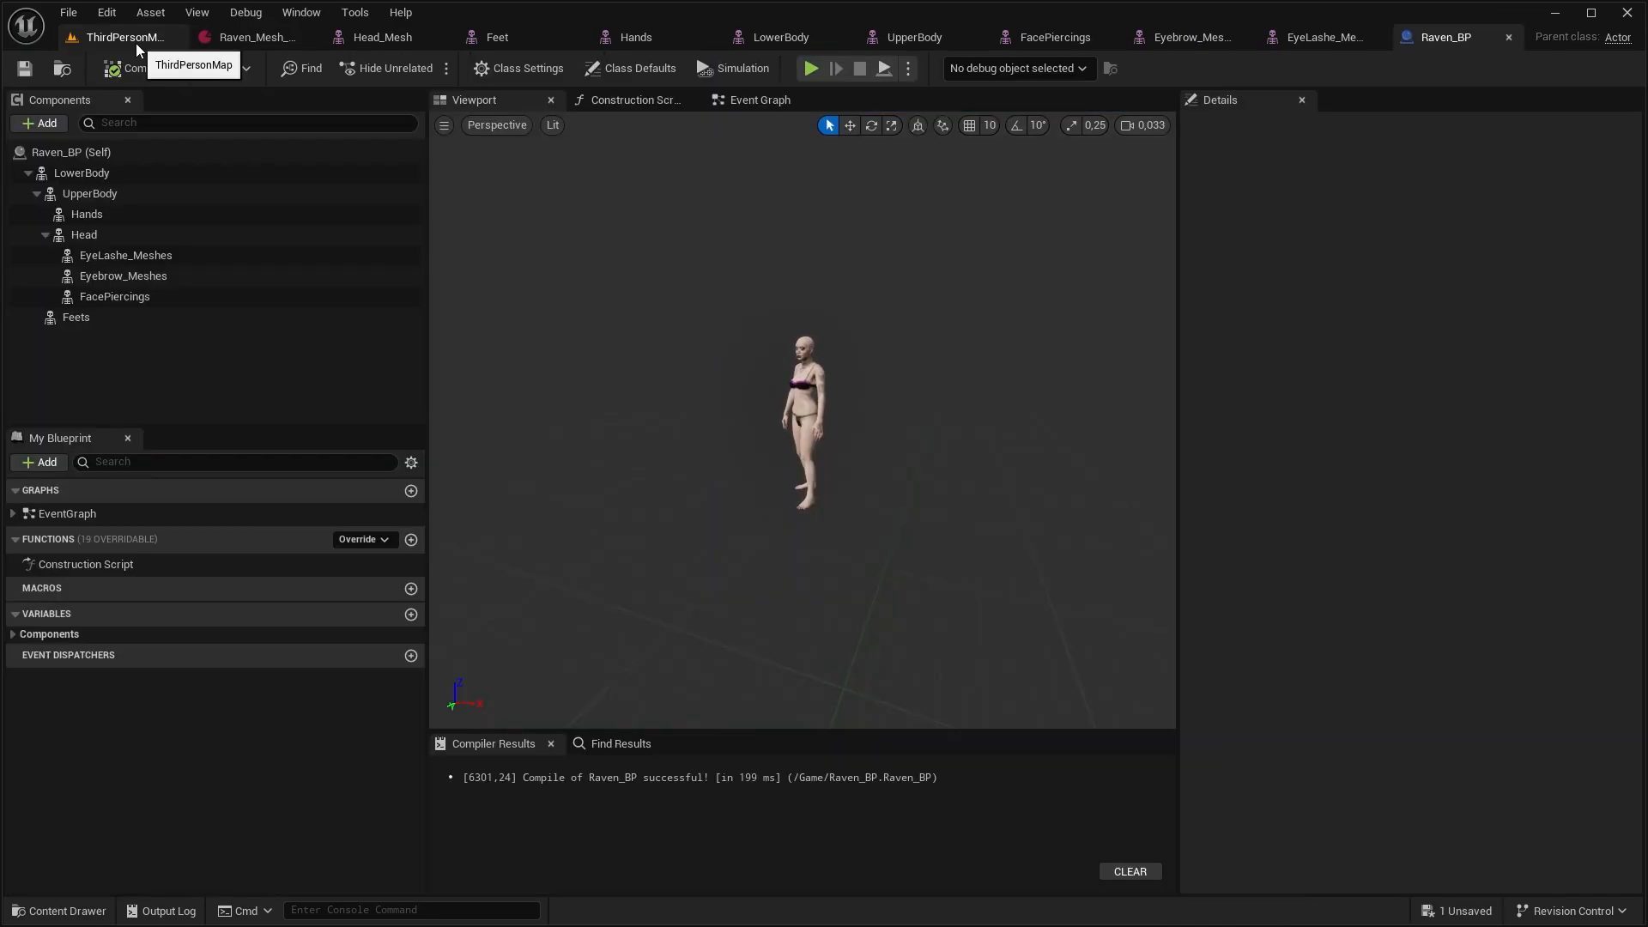
Select all mesh components of Raven_BP in ThirdPersonMap and preview their Forced Lod Model at 1, 2, 3 and 4
click(135, 43)
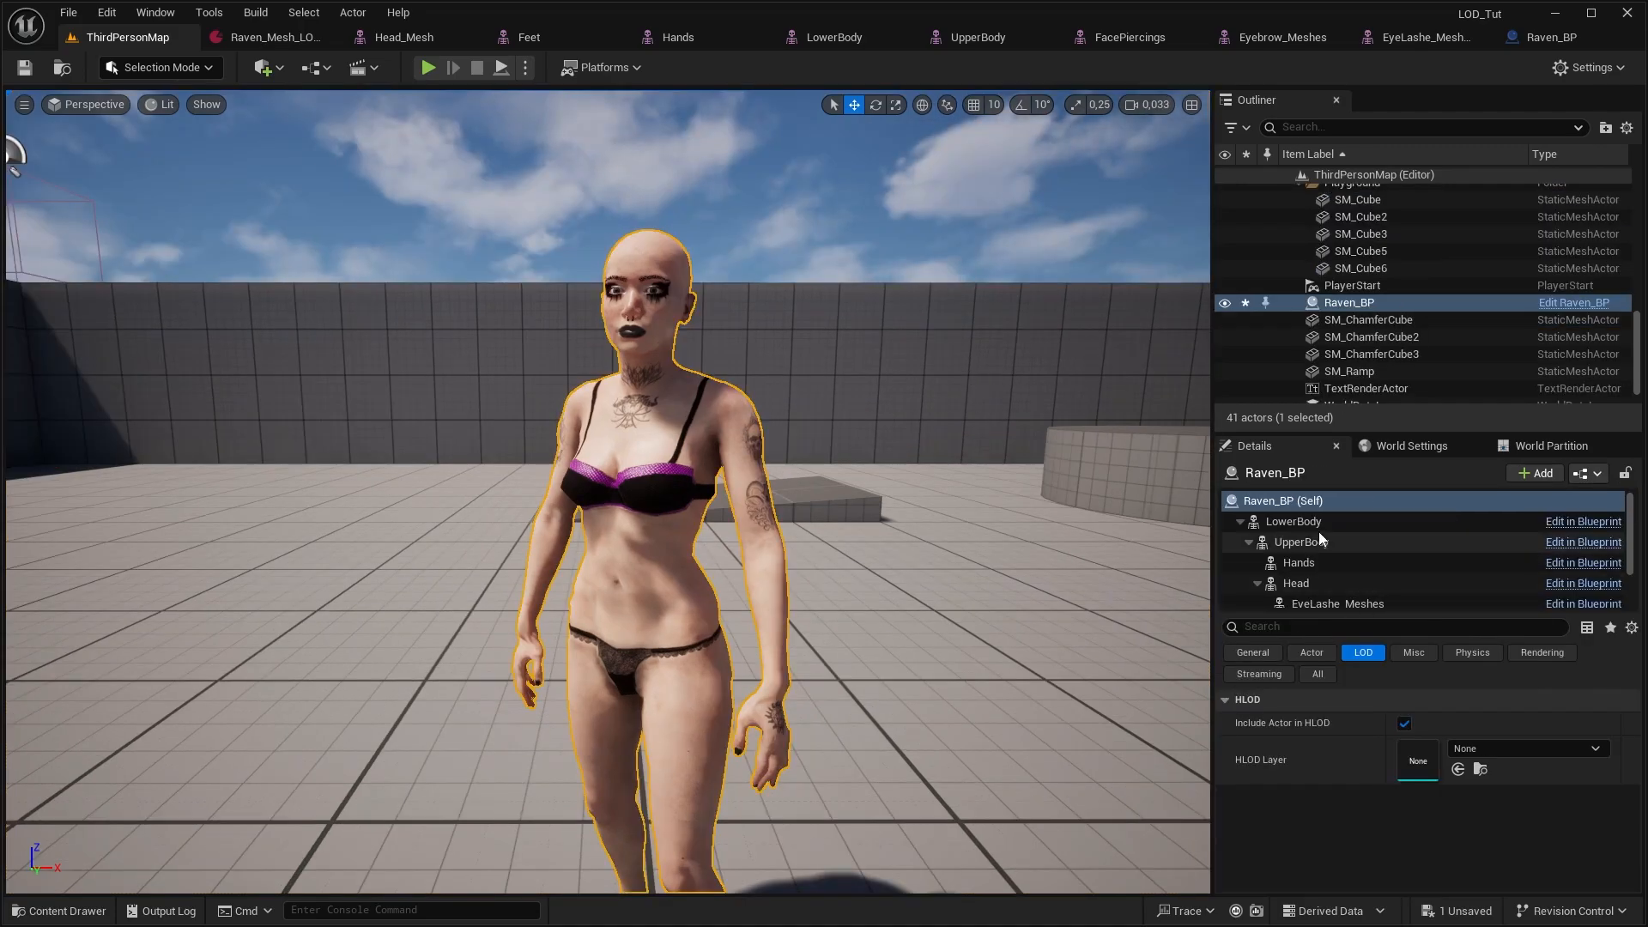
click(1321, 531)
scroll(1378, 575, down, 2)
shift+click(1343, 592)
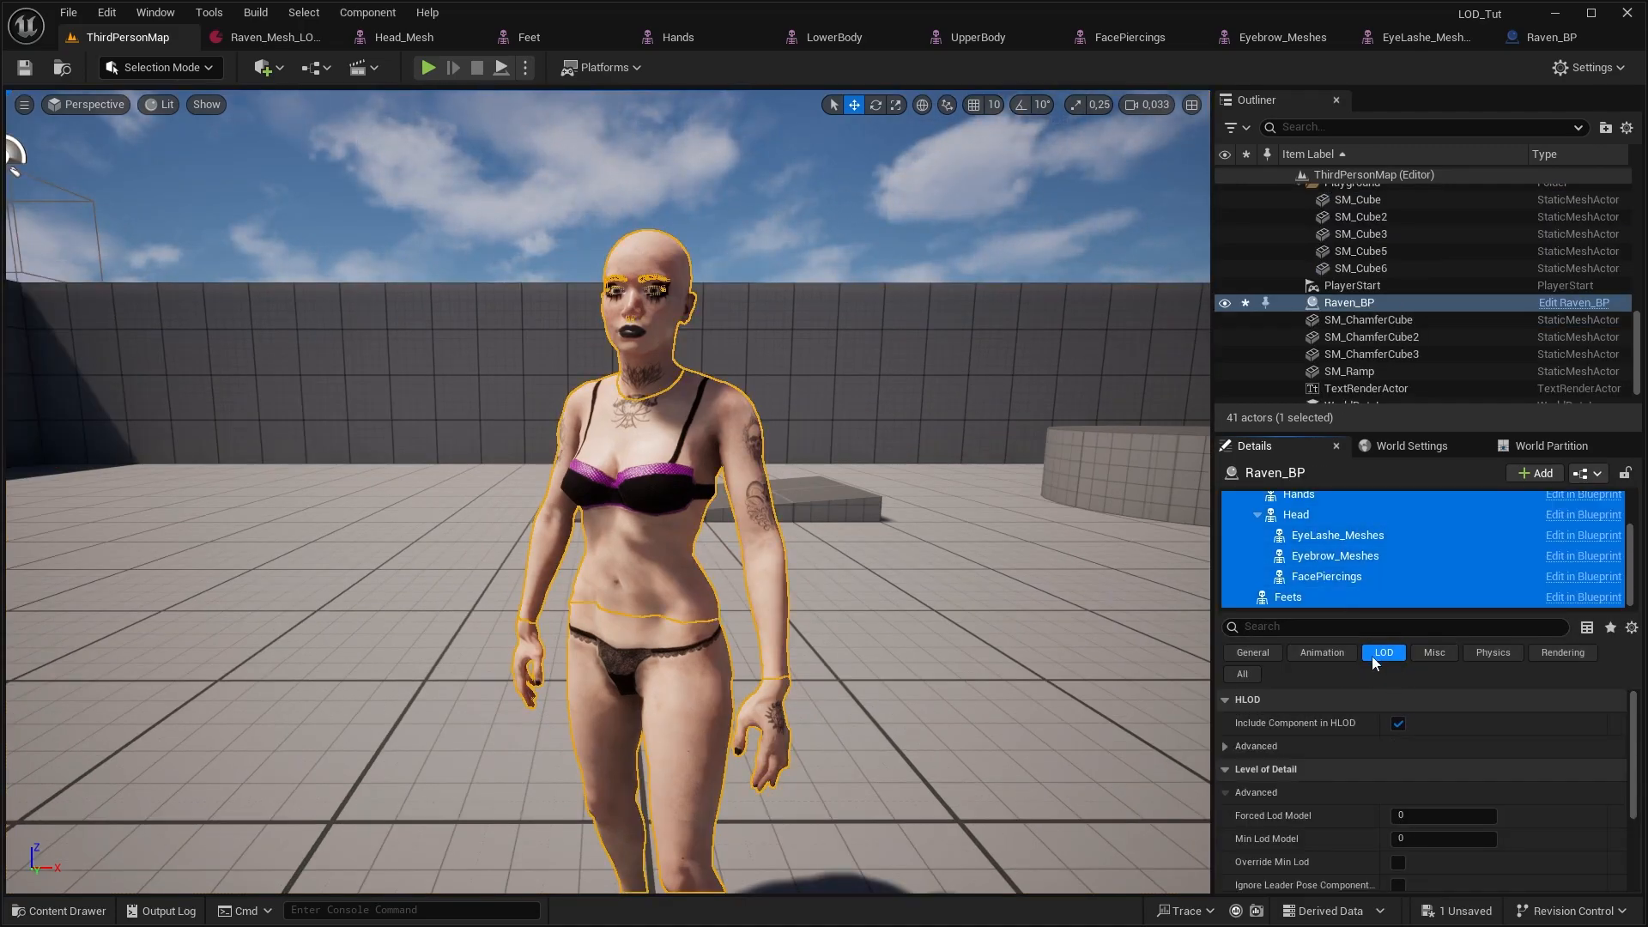
click(1417, 815)
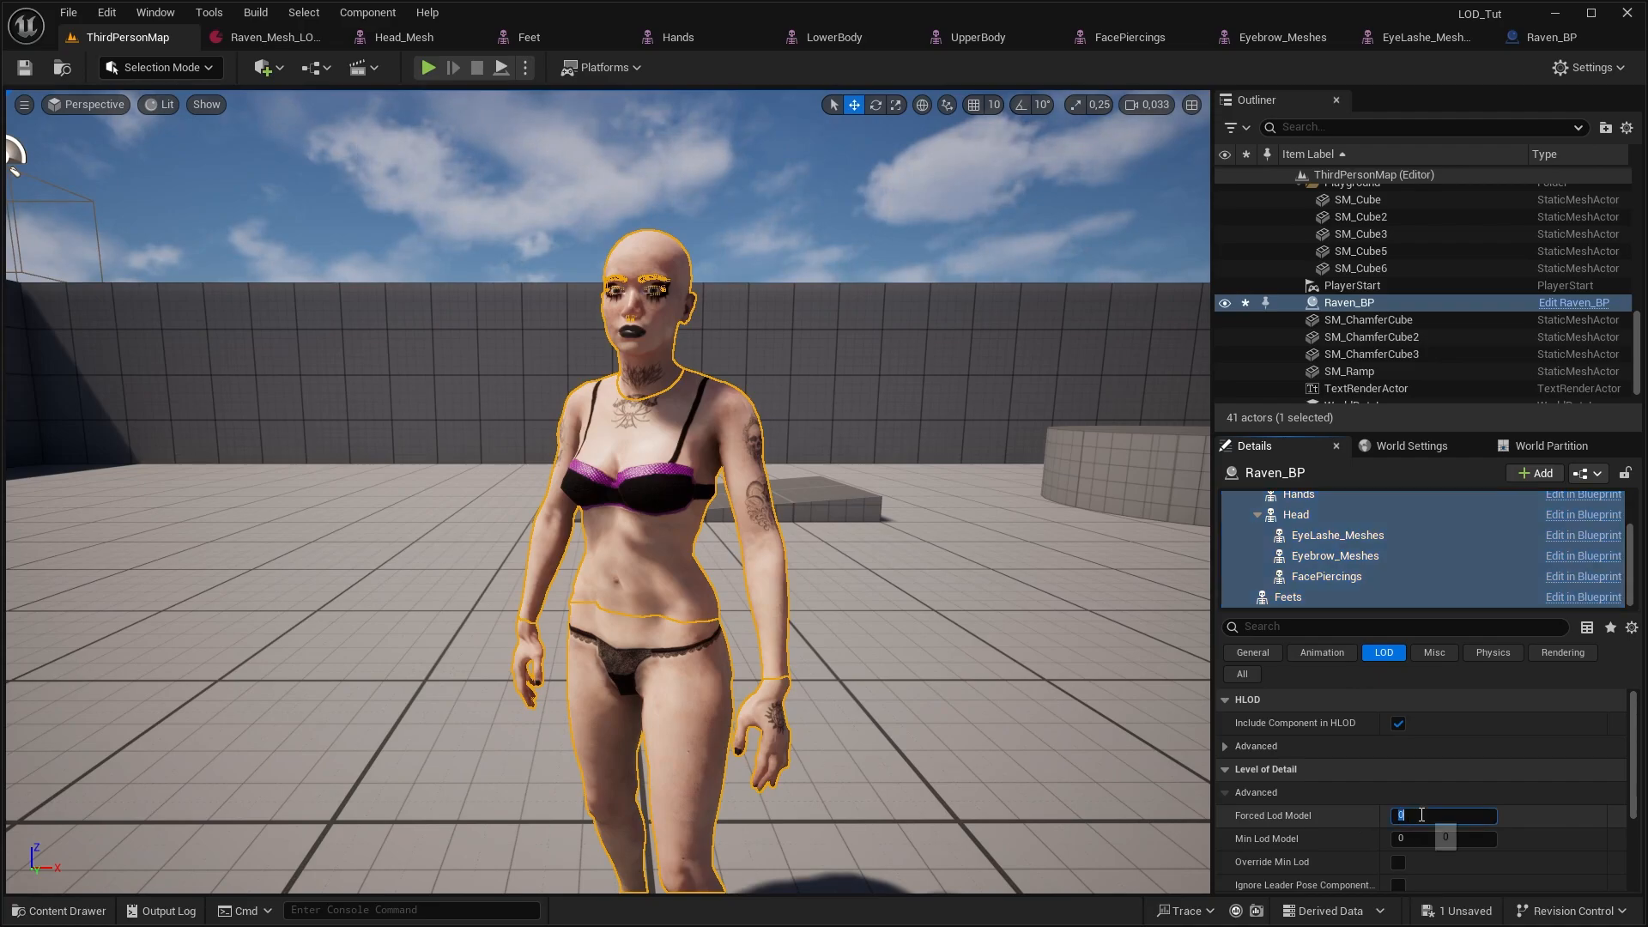
text(1)
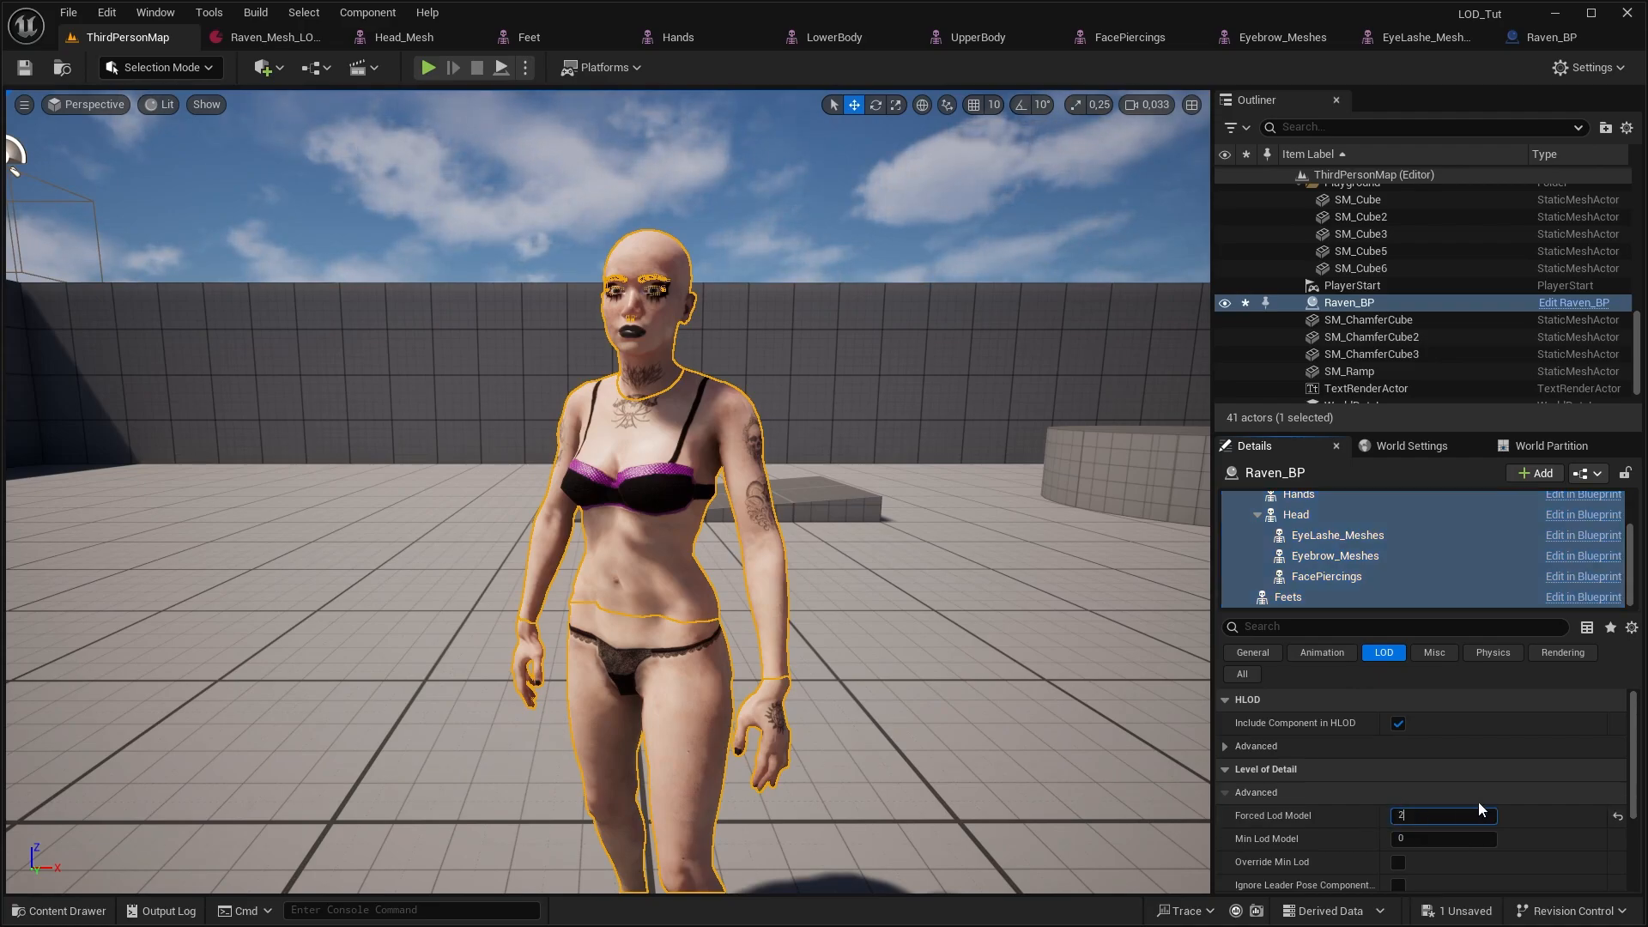
text(2)
key(Return)
text(3)
key(Return)
text(4)
key(Return)
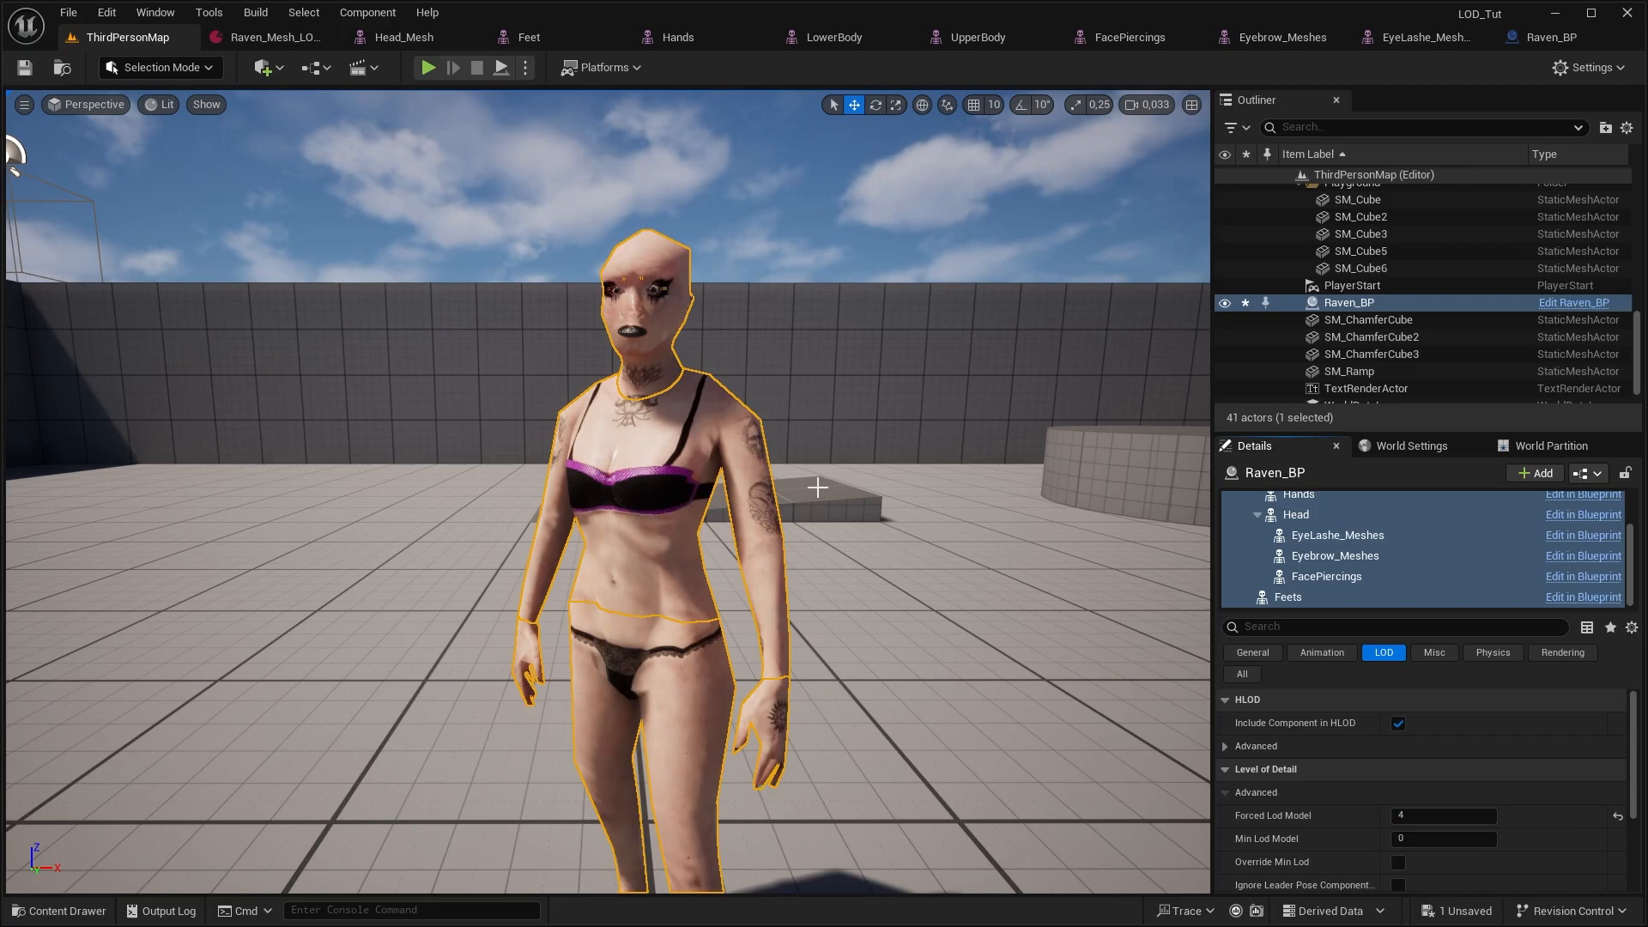
Examine the character's face and upper body up close at forced LOD model 4
right_drag(817, 488, 788, 96)
click(791, 158)
key(w)
key(e)
key(e)
key(w)
key(s)
key(w)
key(w)
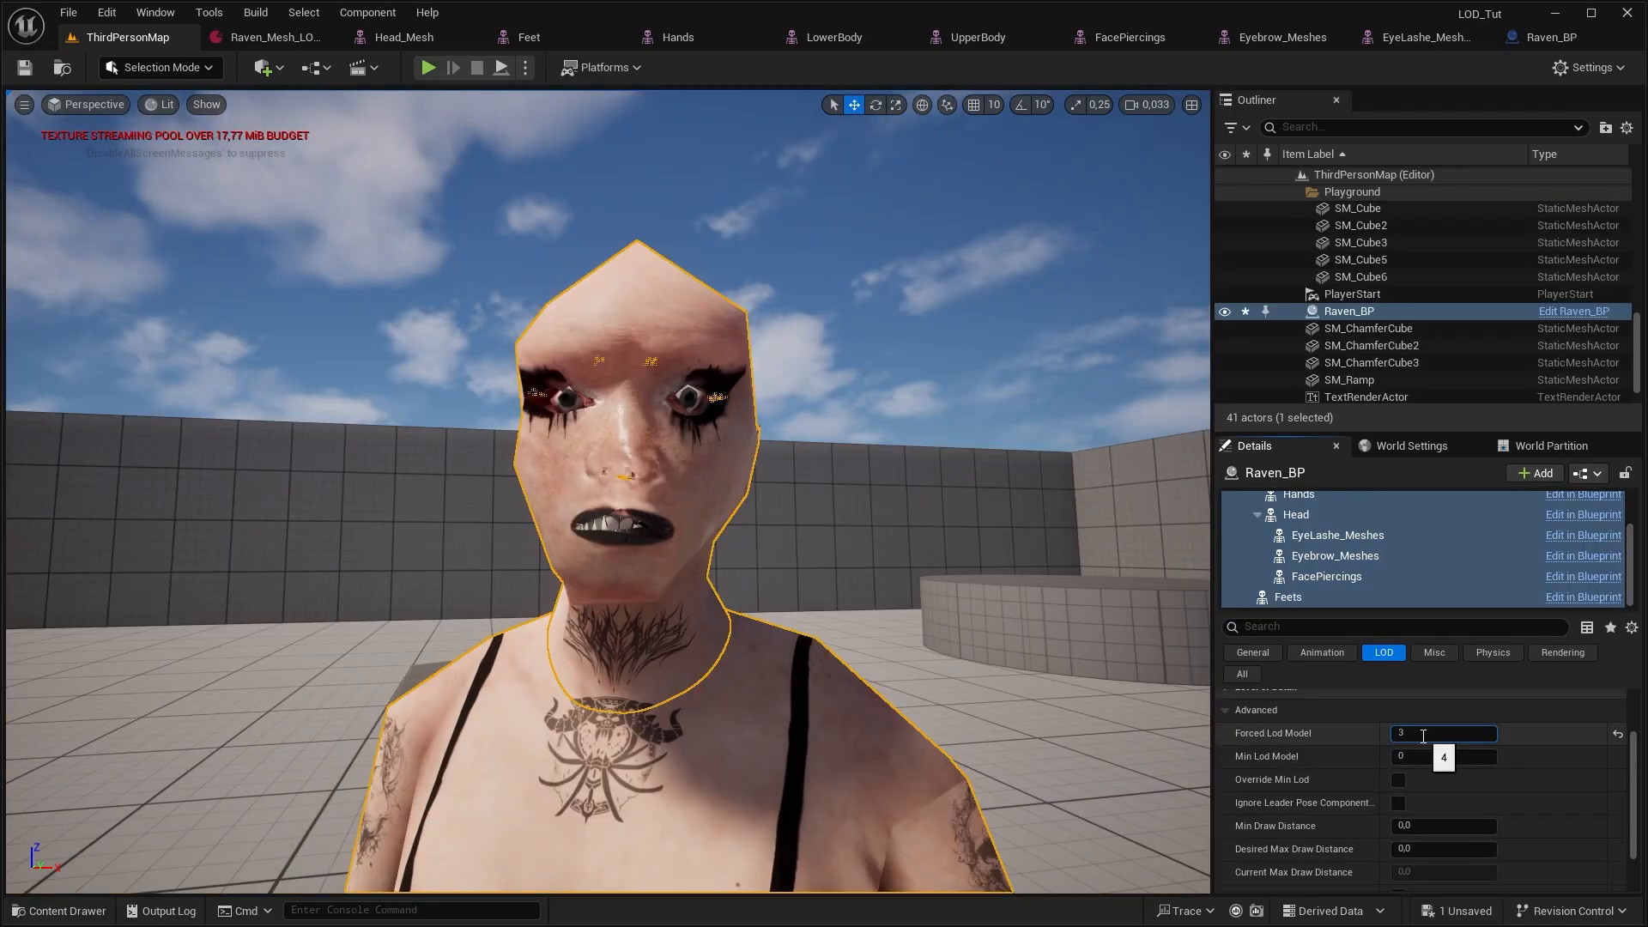
Set the Forced Lod Model of the Raven_BP mesh components to 3 and simulate the level to inspect the animated face
text(1)
key(Return)
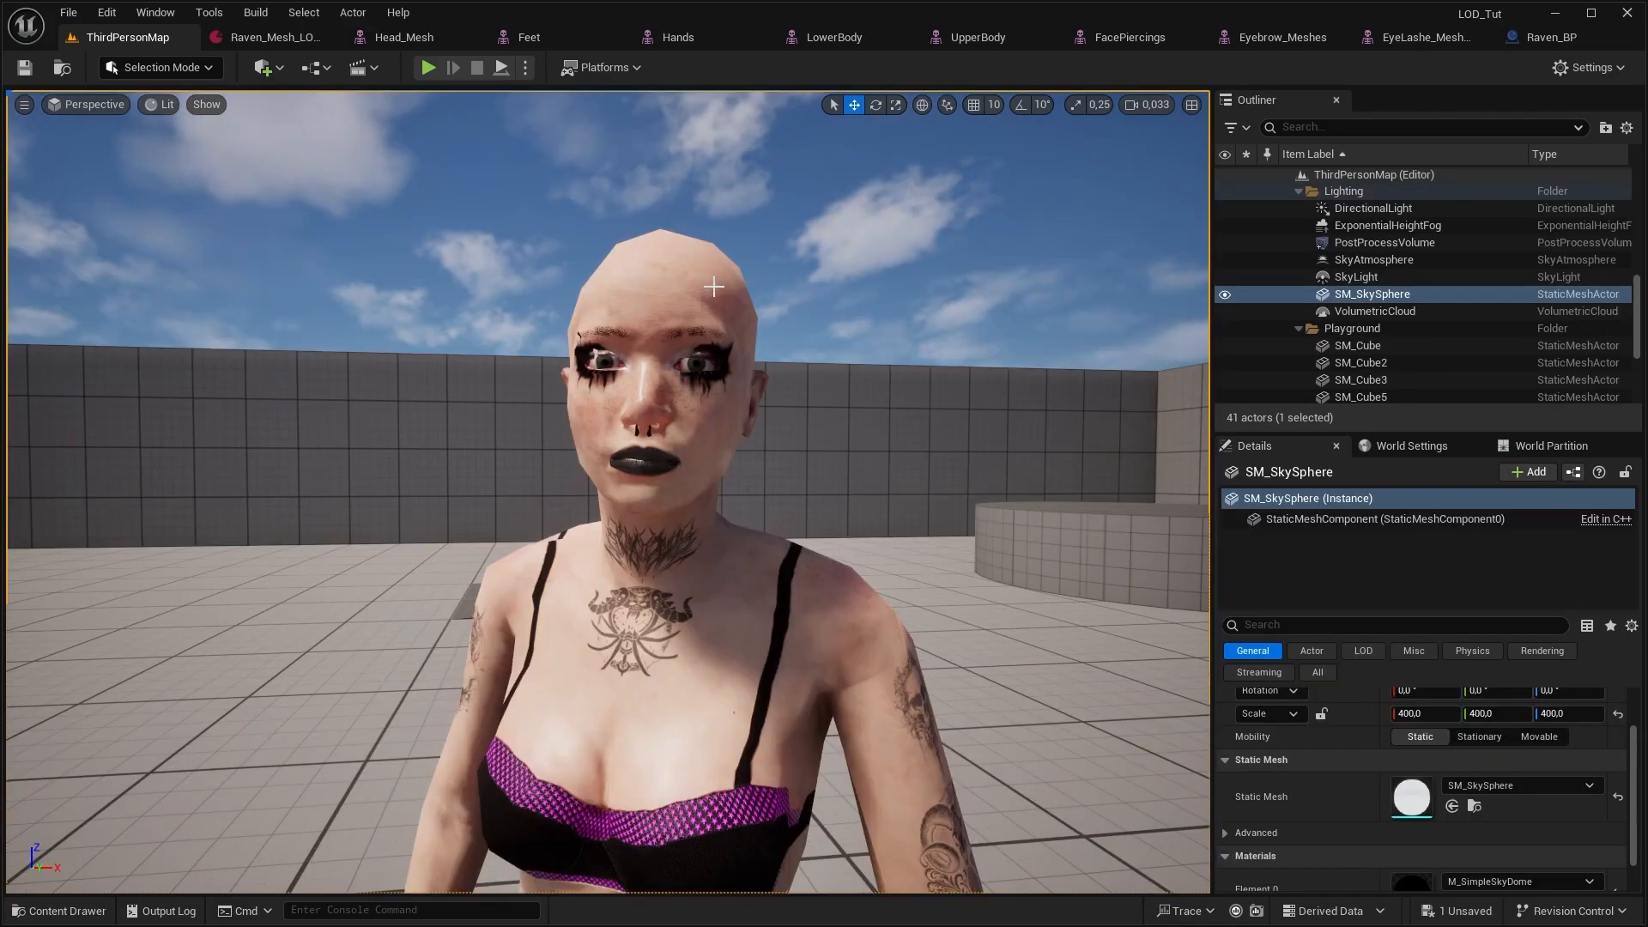
click(715, 286)
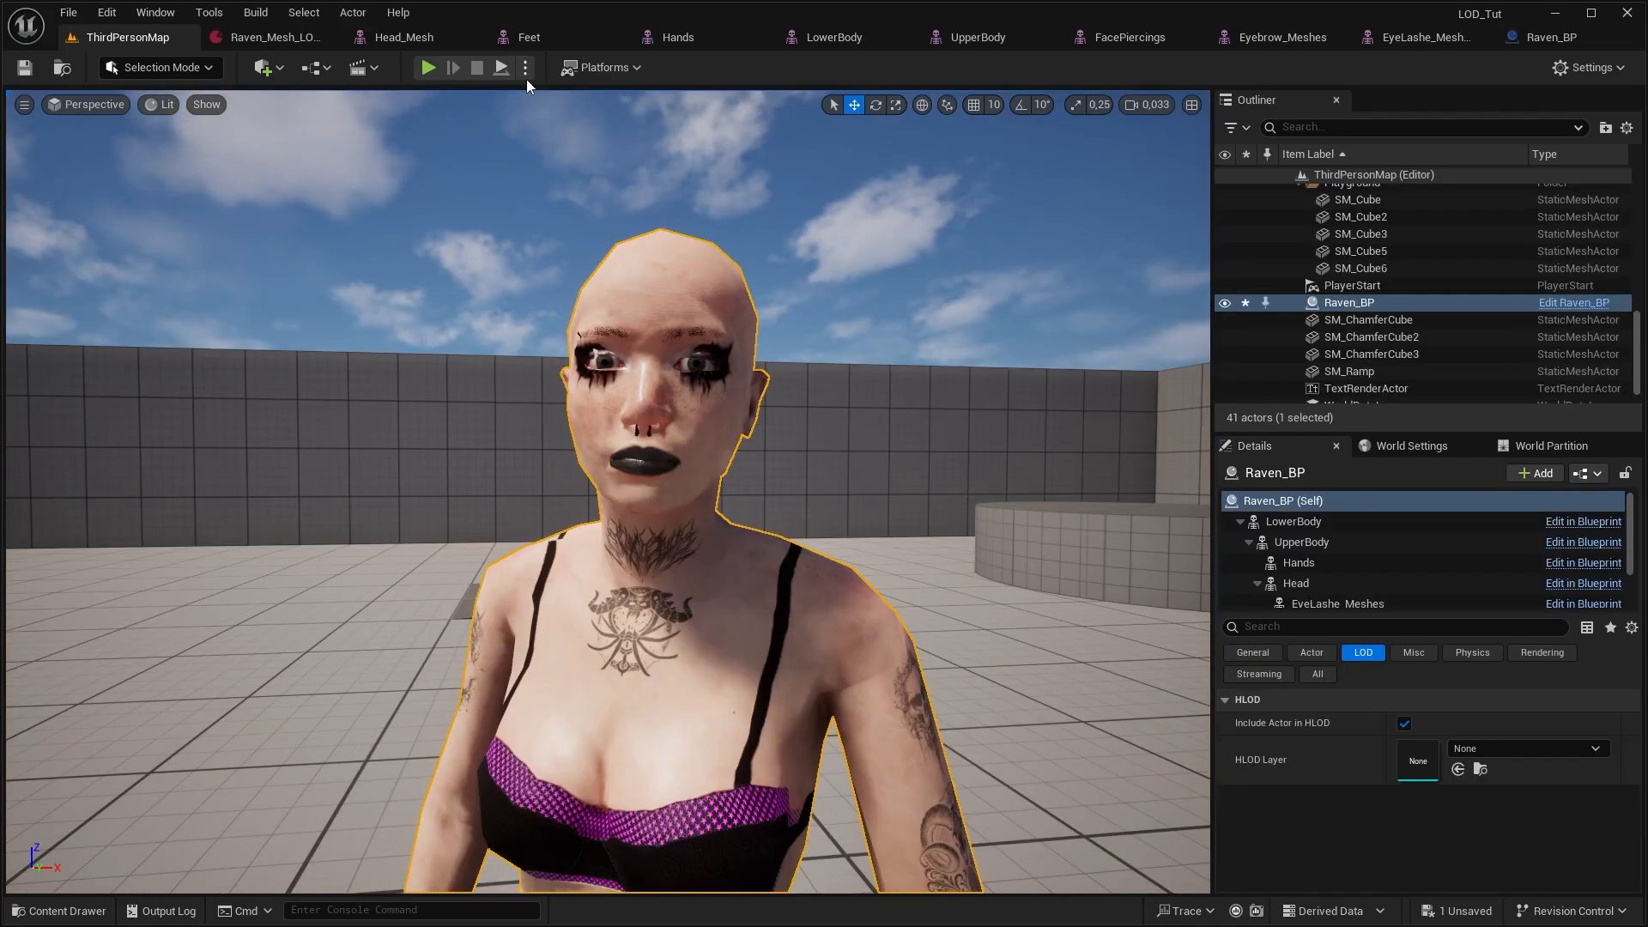
click(502, 68)
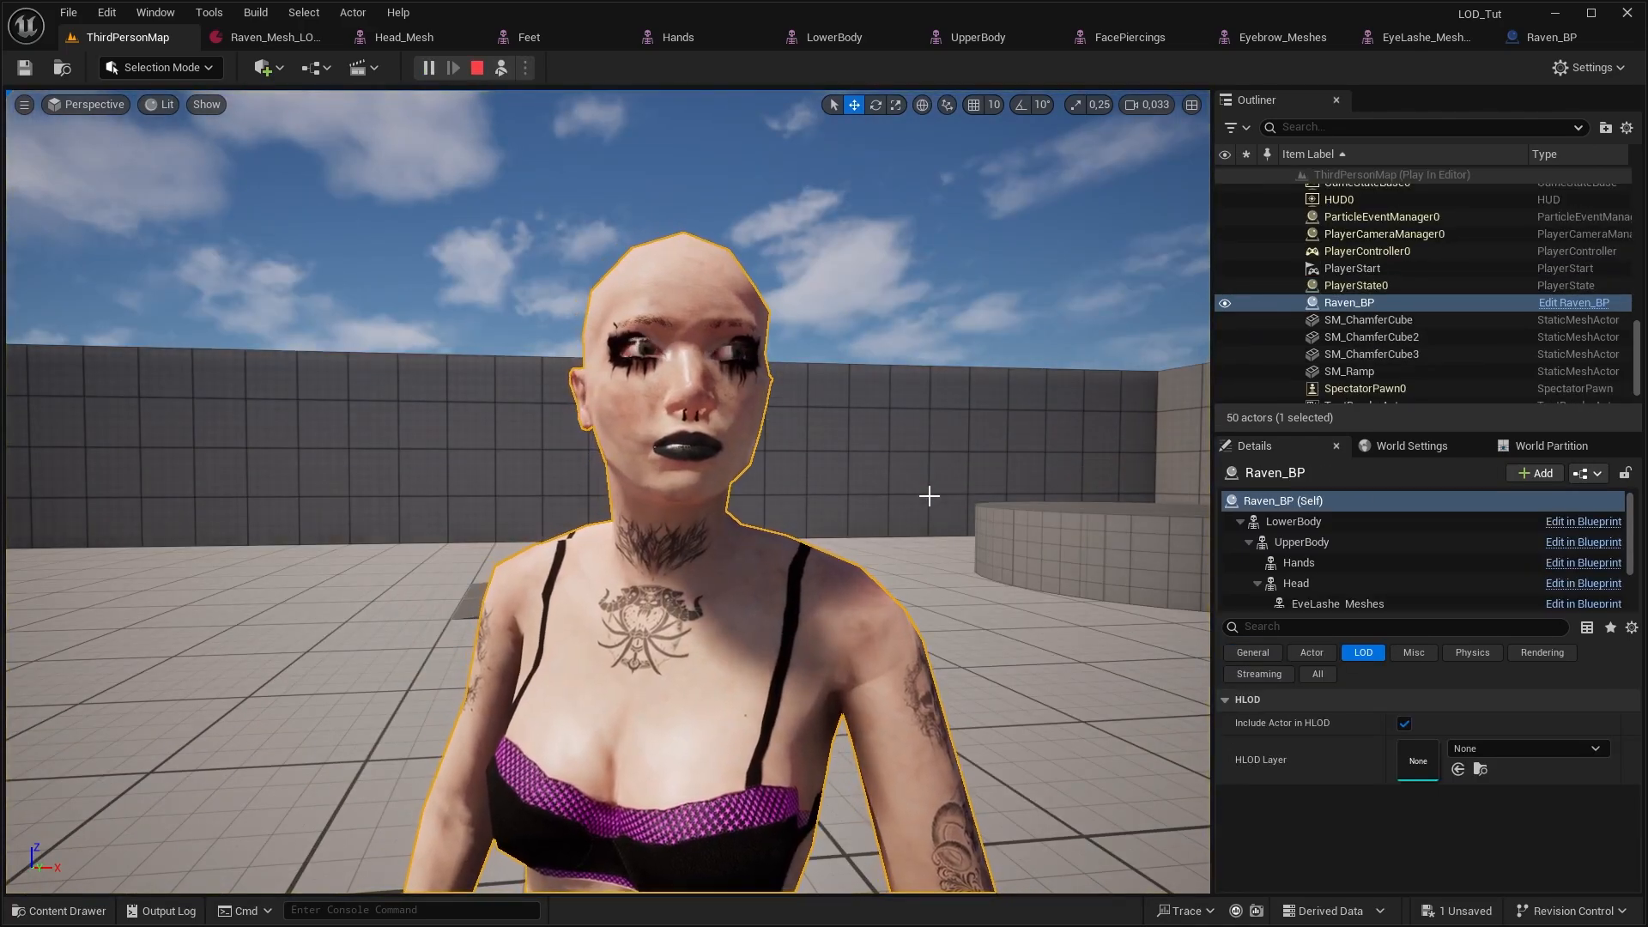
right_drag(930, 496, 920, 546)
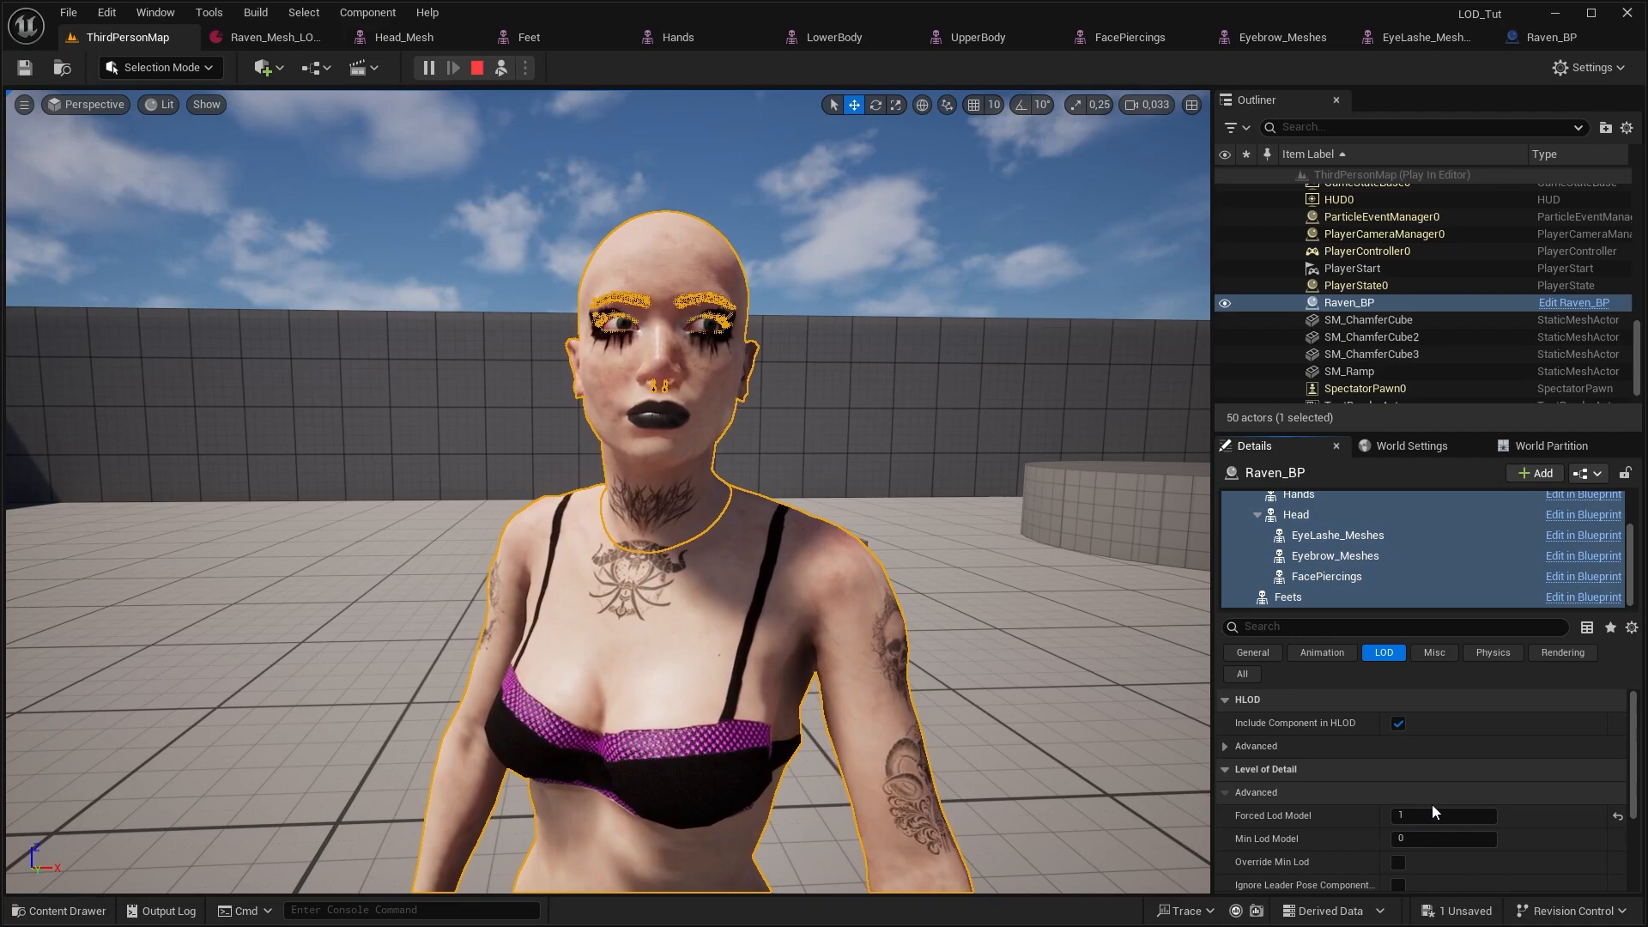
During the simulation, compare the Raven_BP mesh components at Forced Lod Model 3 and 4
click(1433, 808)
text(3)
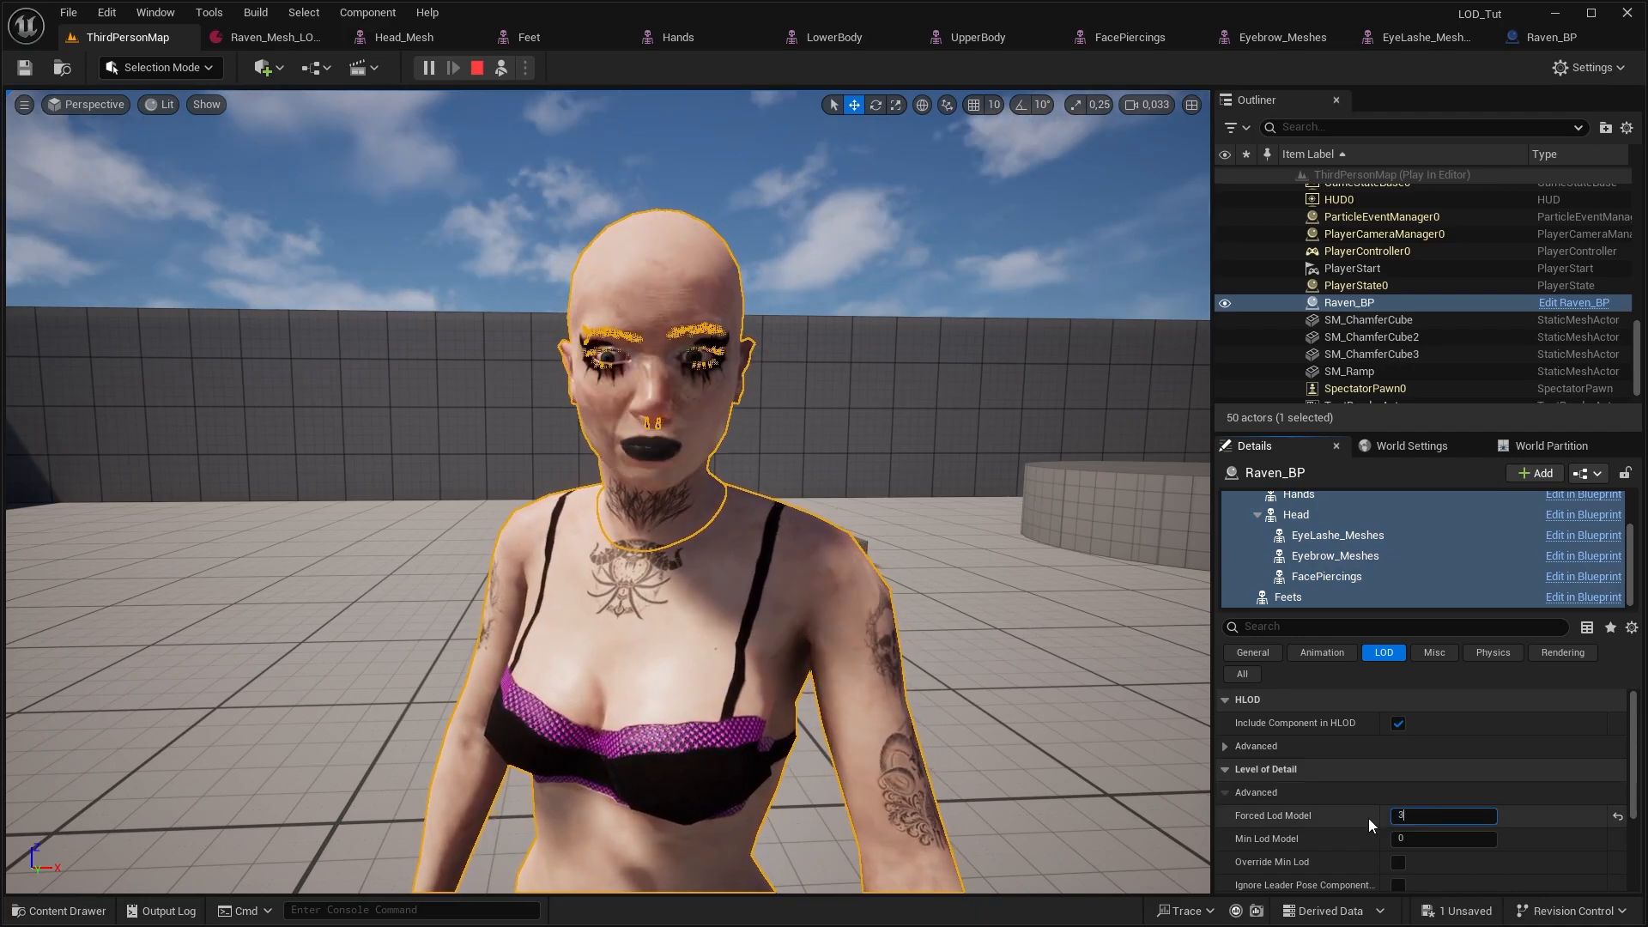
key(BackSpace)
text(4)
key(Return)
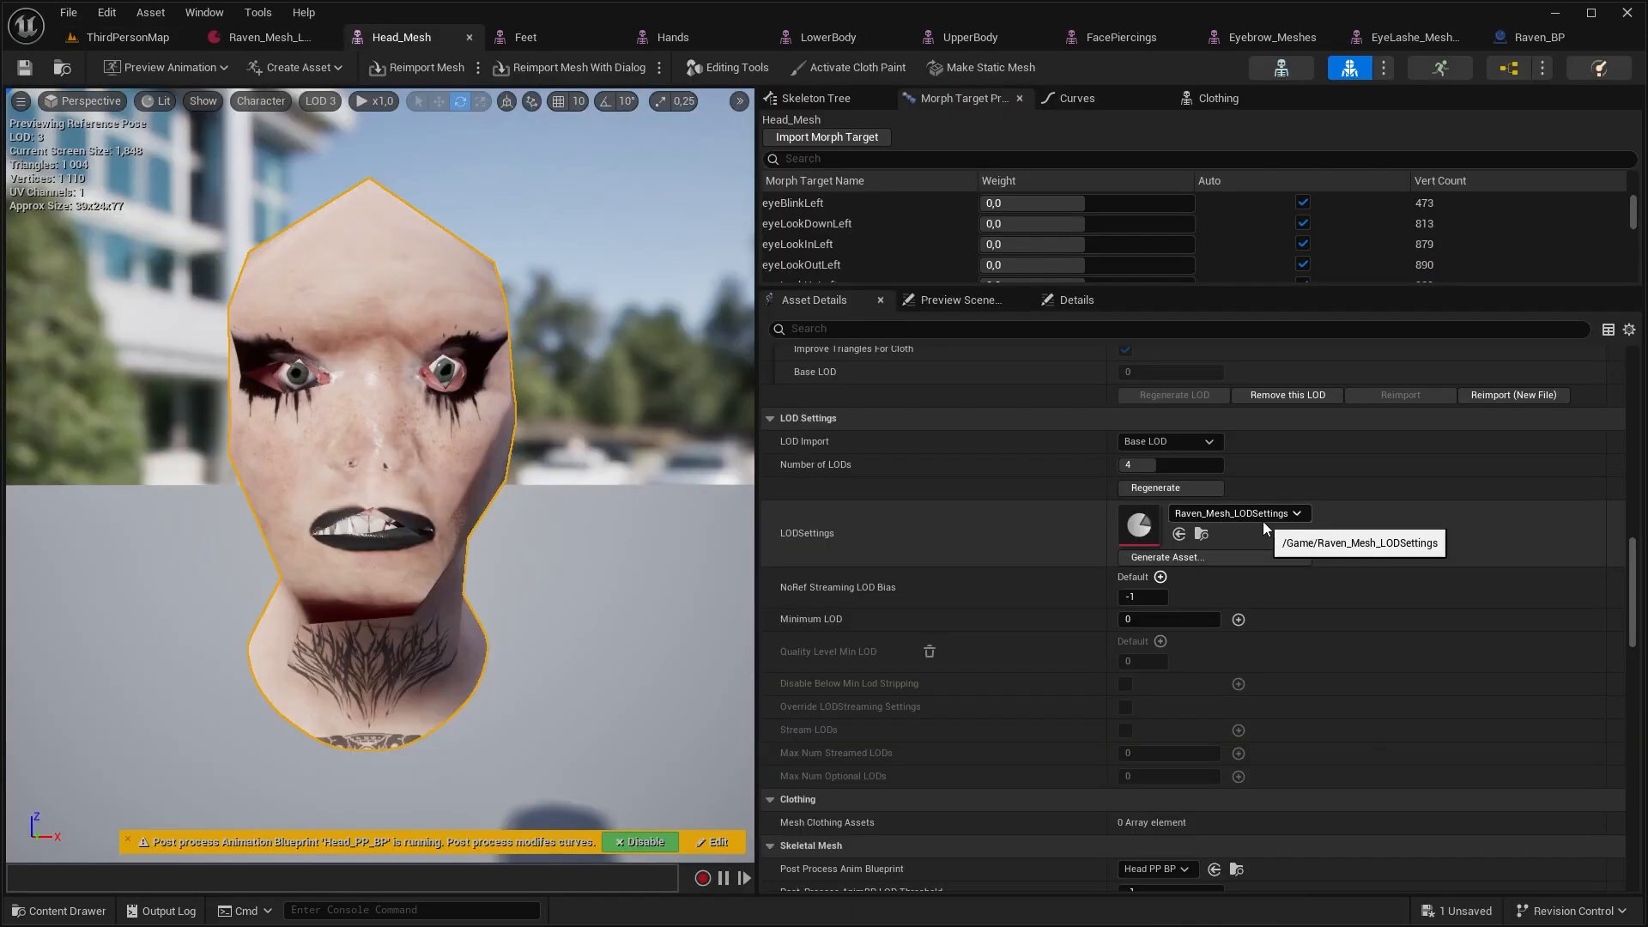
Clear the Raven_Mesh_LODSettings assignment from Head_Mesh so its reduction settings can be edited individually
click(1264, 518)
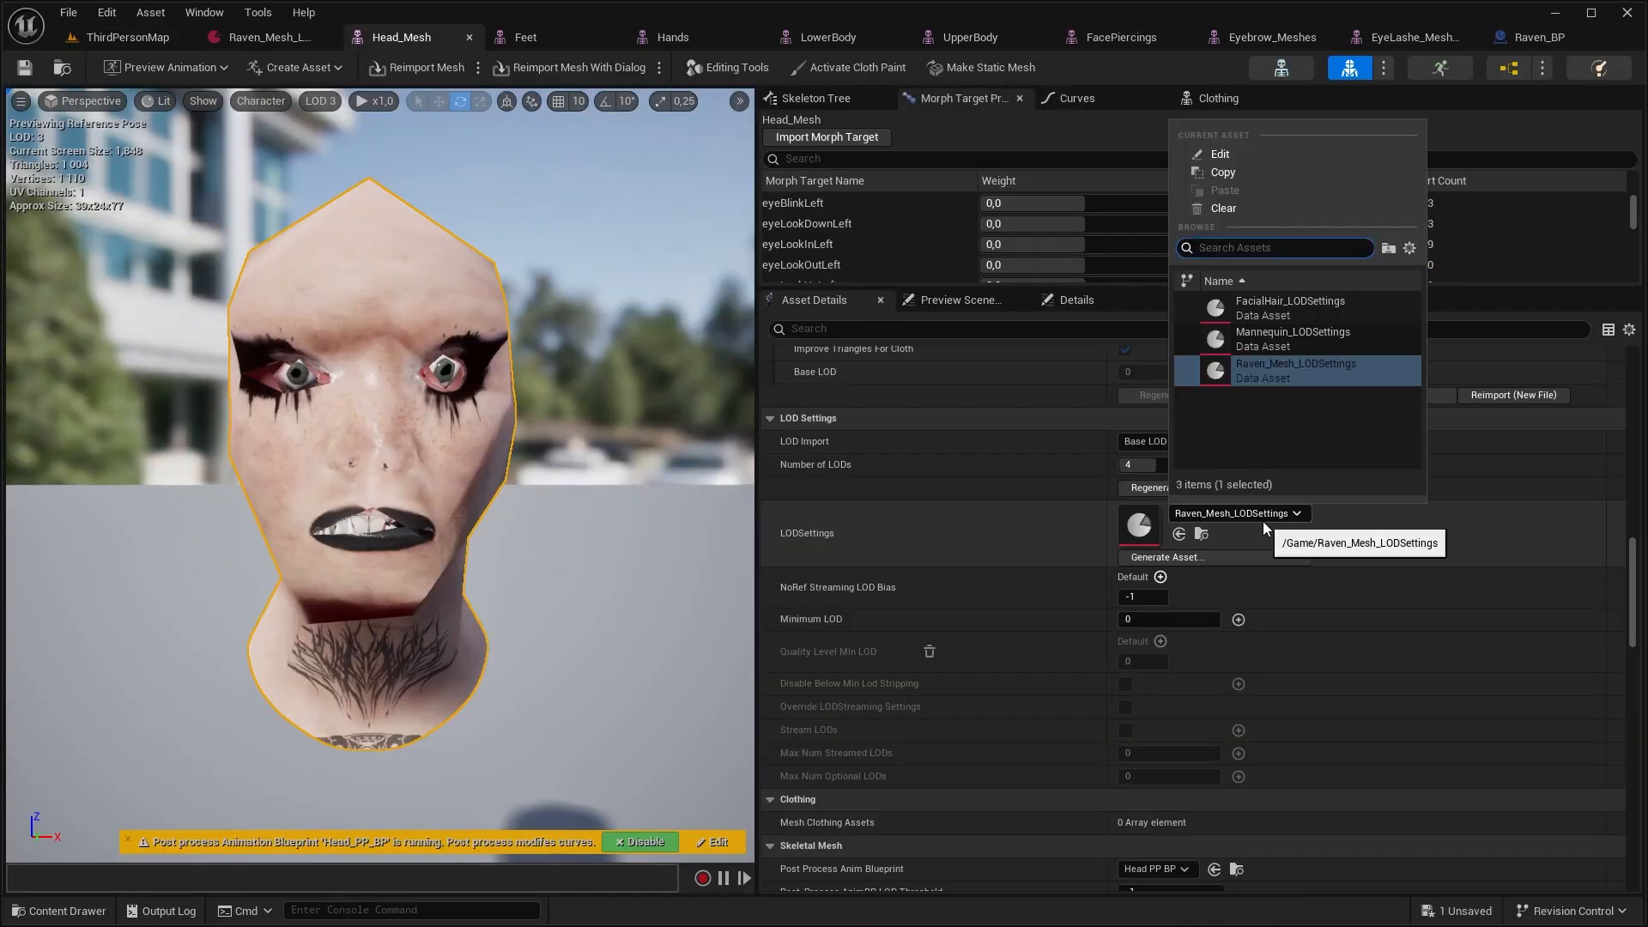
click(1217, 209)
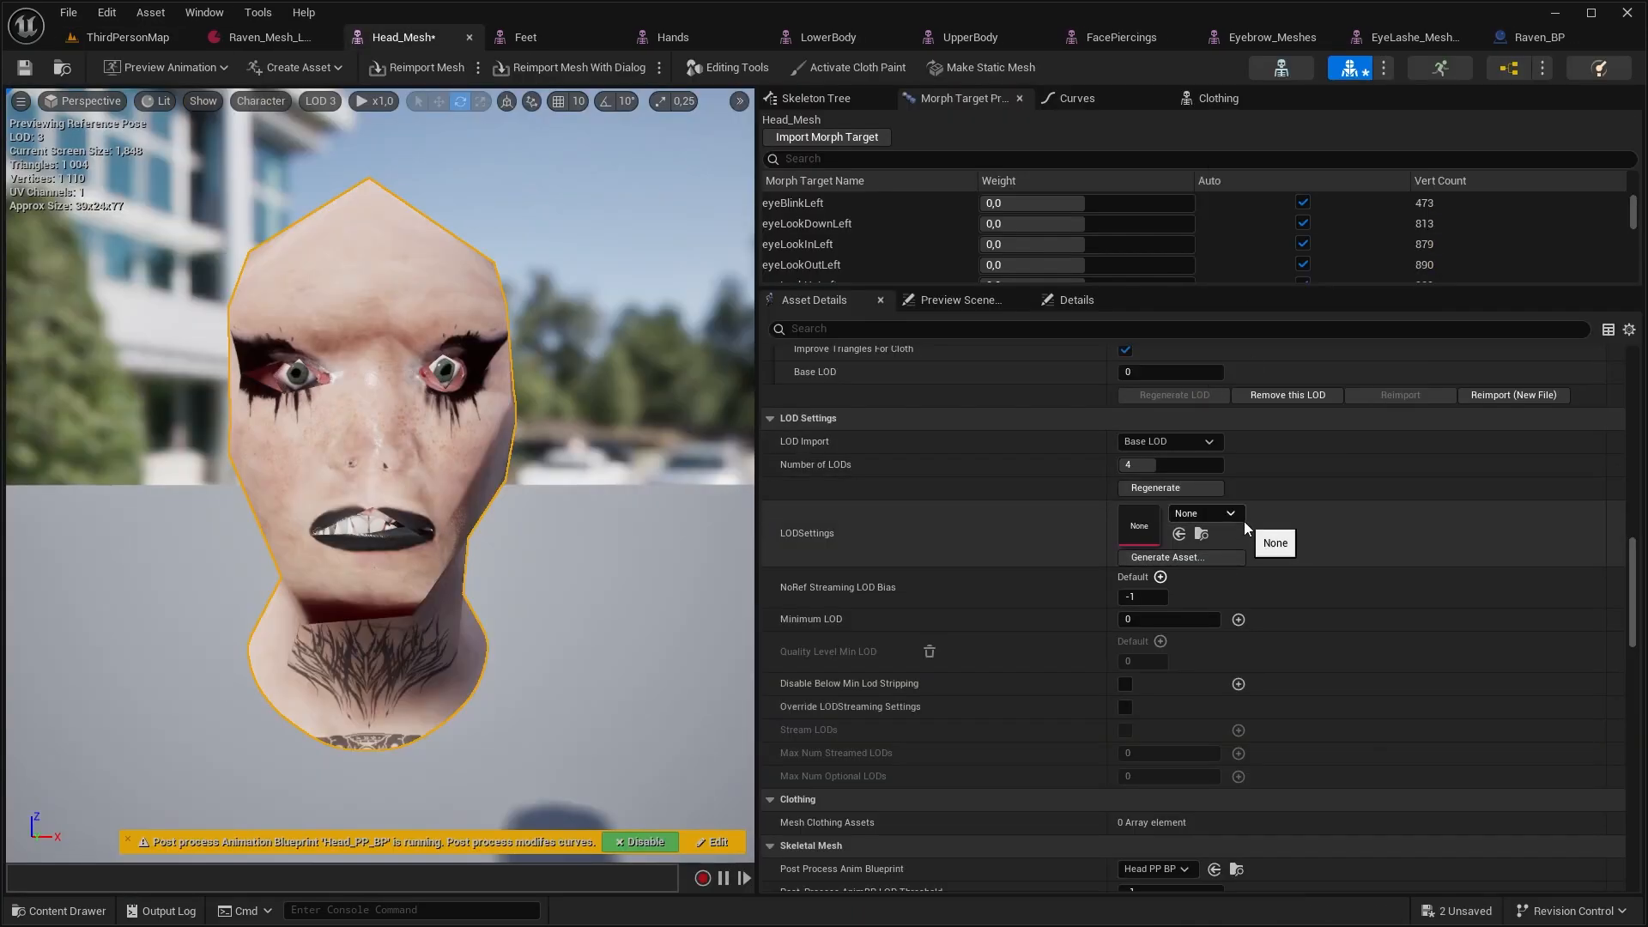
scroll(1078, 661, up, 10)
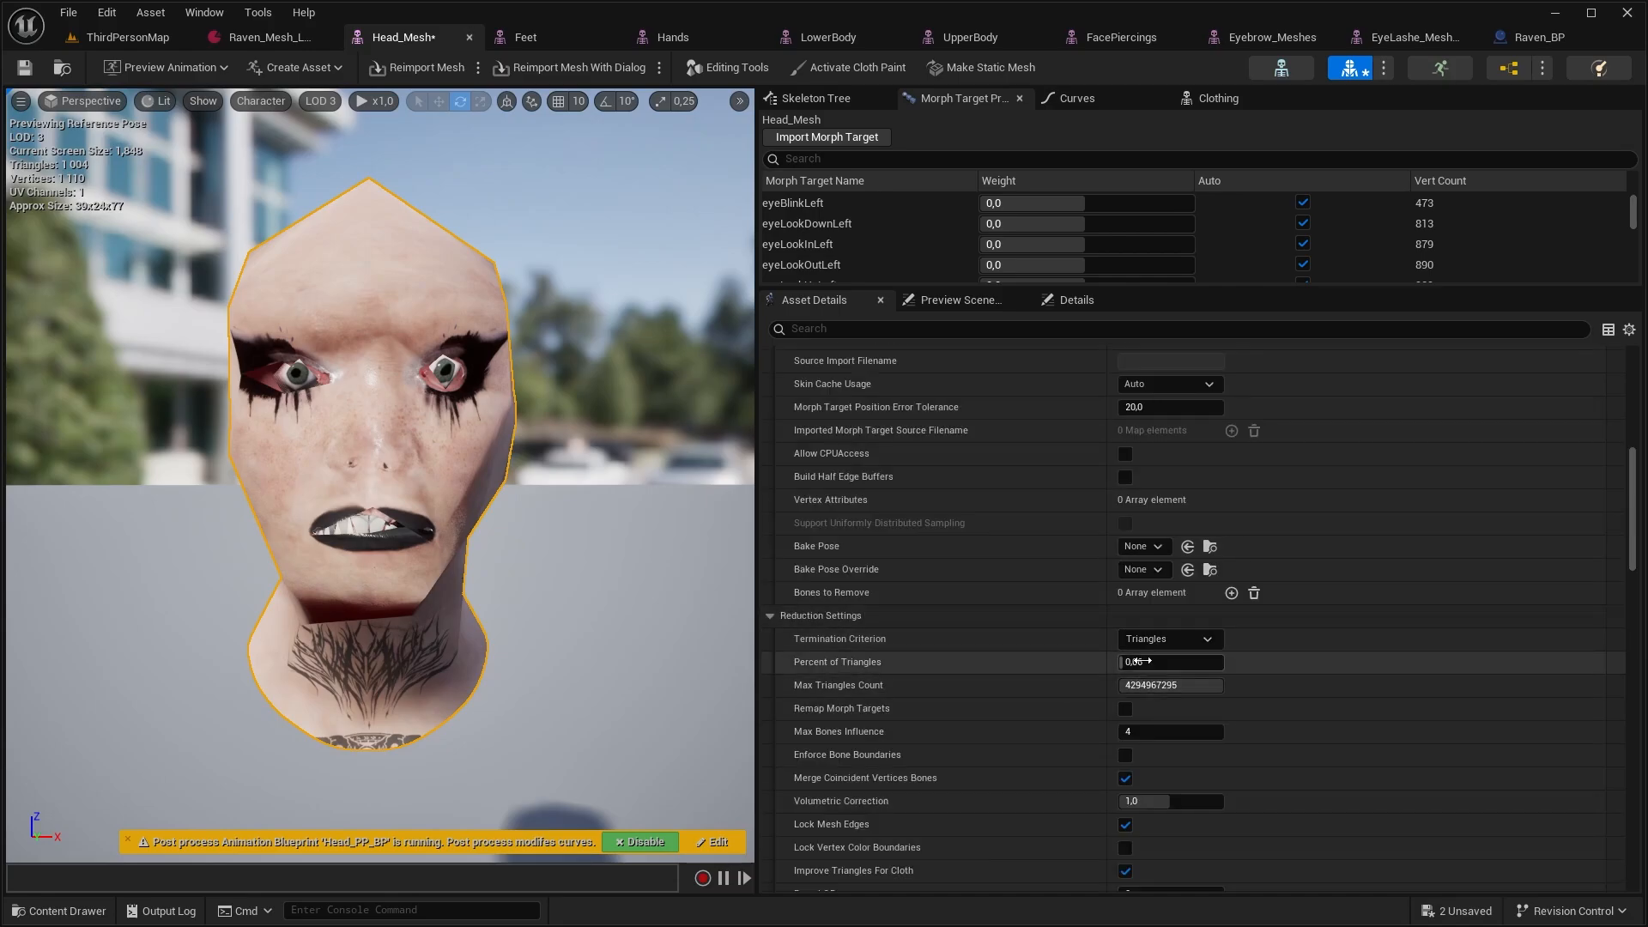
Check the reduction settings of Head_Mesh's LOD 2, regenerate LOD 3 with the same triangle percentage and save the mesh
click(330, 101)
click(337, 202)
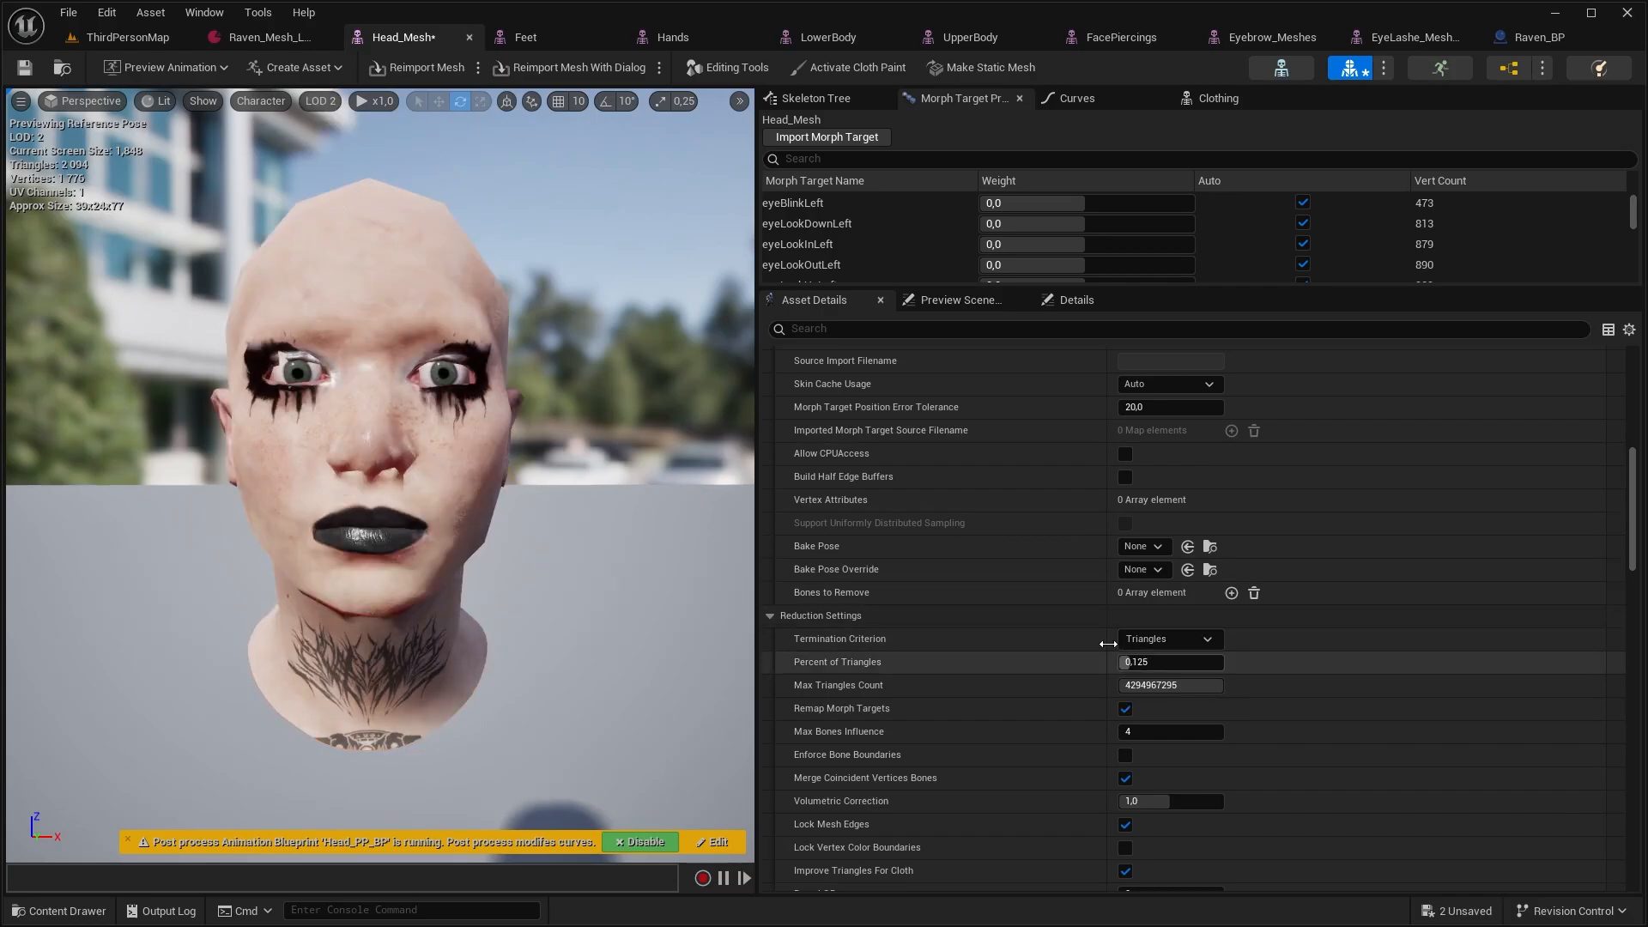
click(305, 102)
scroll(1157, 563, down, 5)
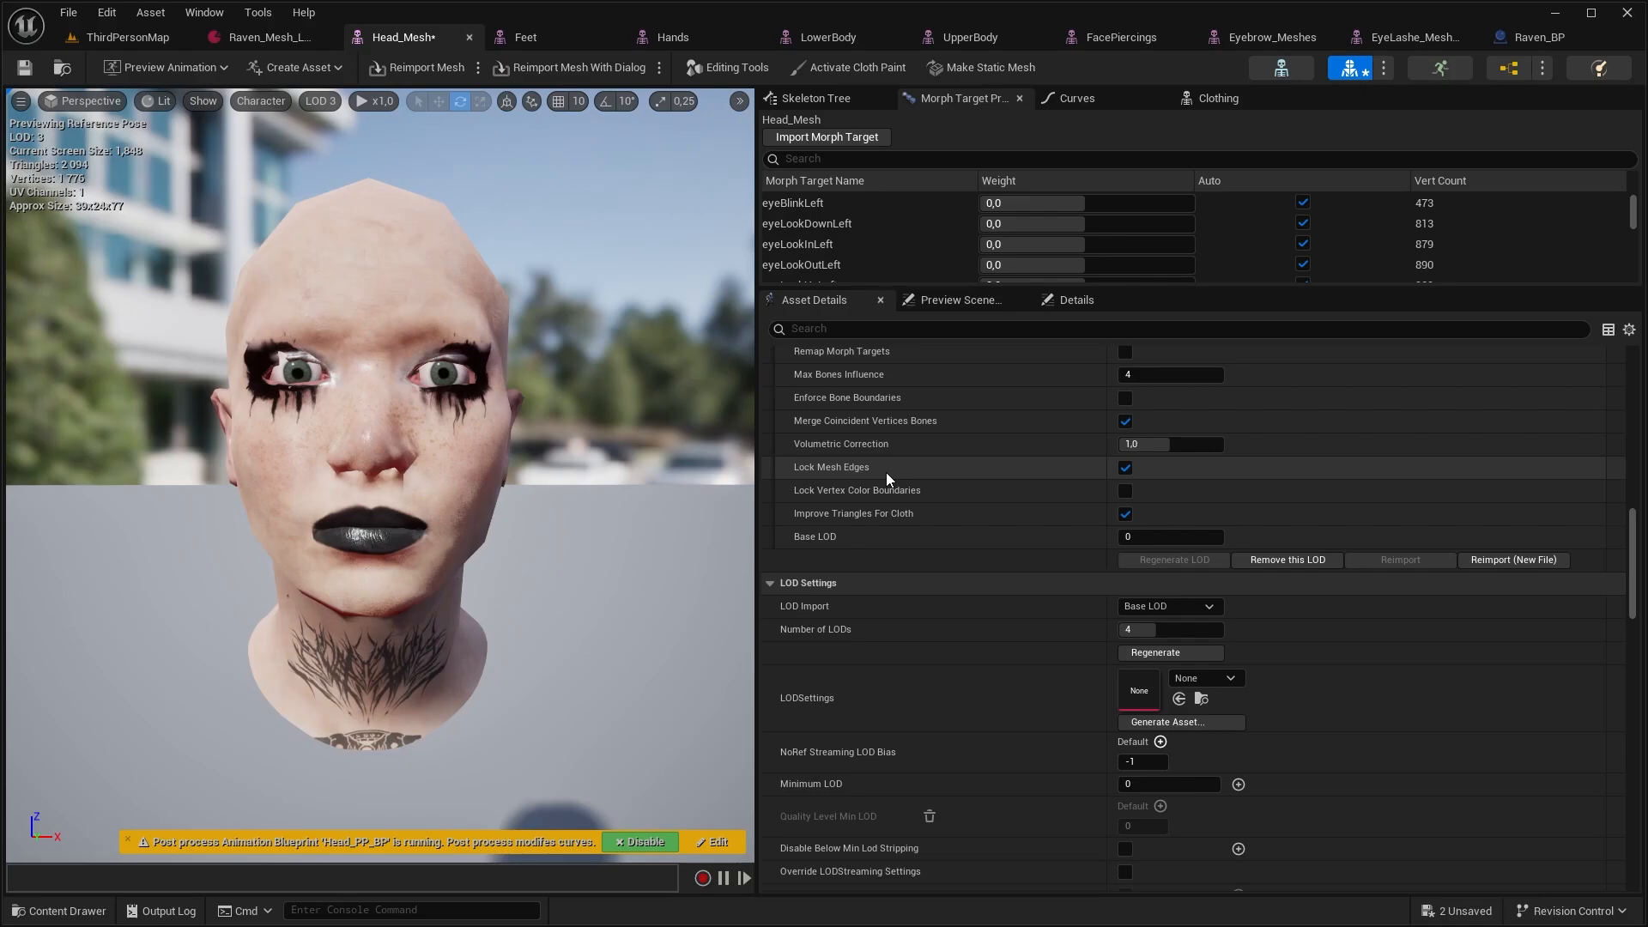
key(ctrl+s)
Export Head_Mesh from the Meshes folder as an FBX 2013 file including vertex color, levels of detail and morph targets
key(ctrl+space)
right_click(780, 476)
mouse_move(867, 584)
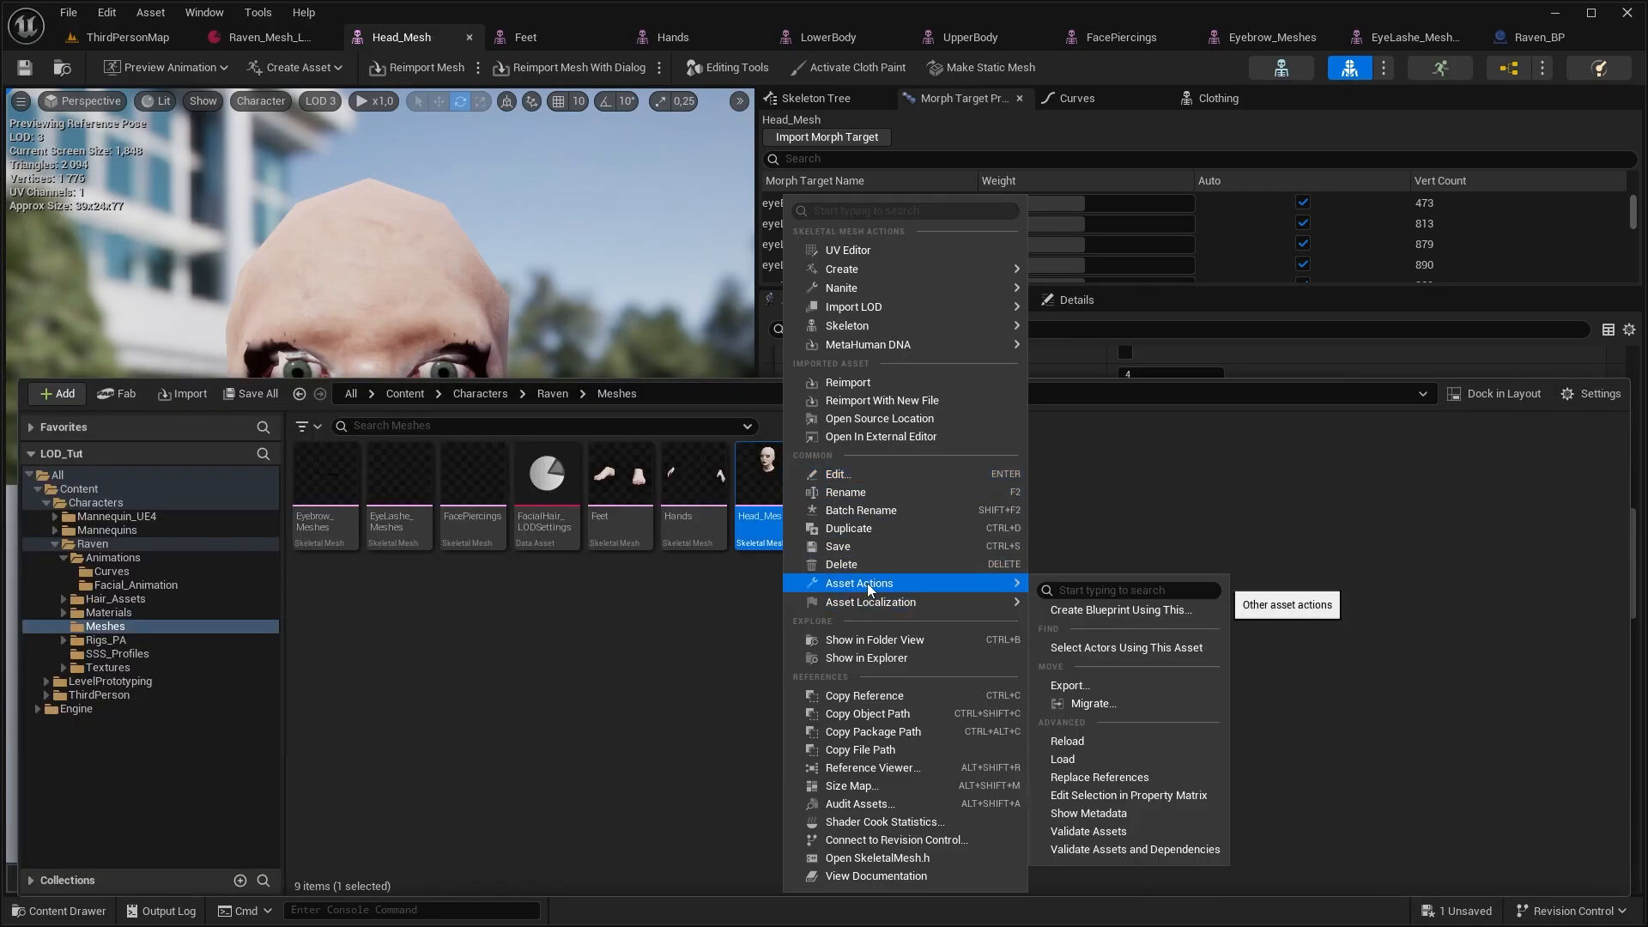
click(1115, 686)
key(Return)
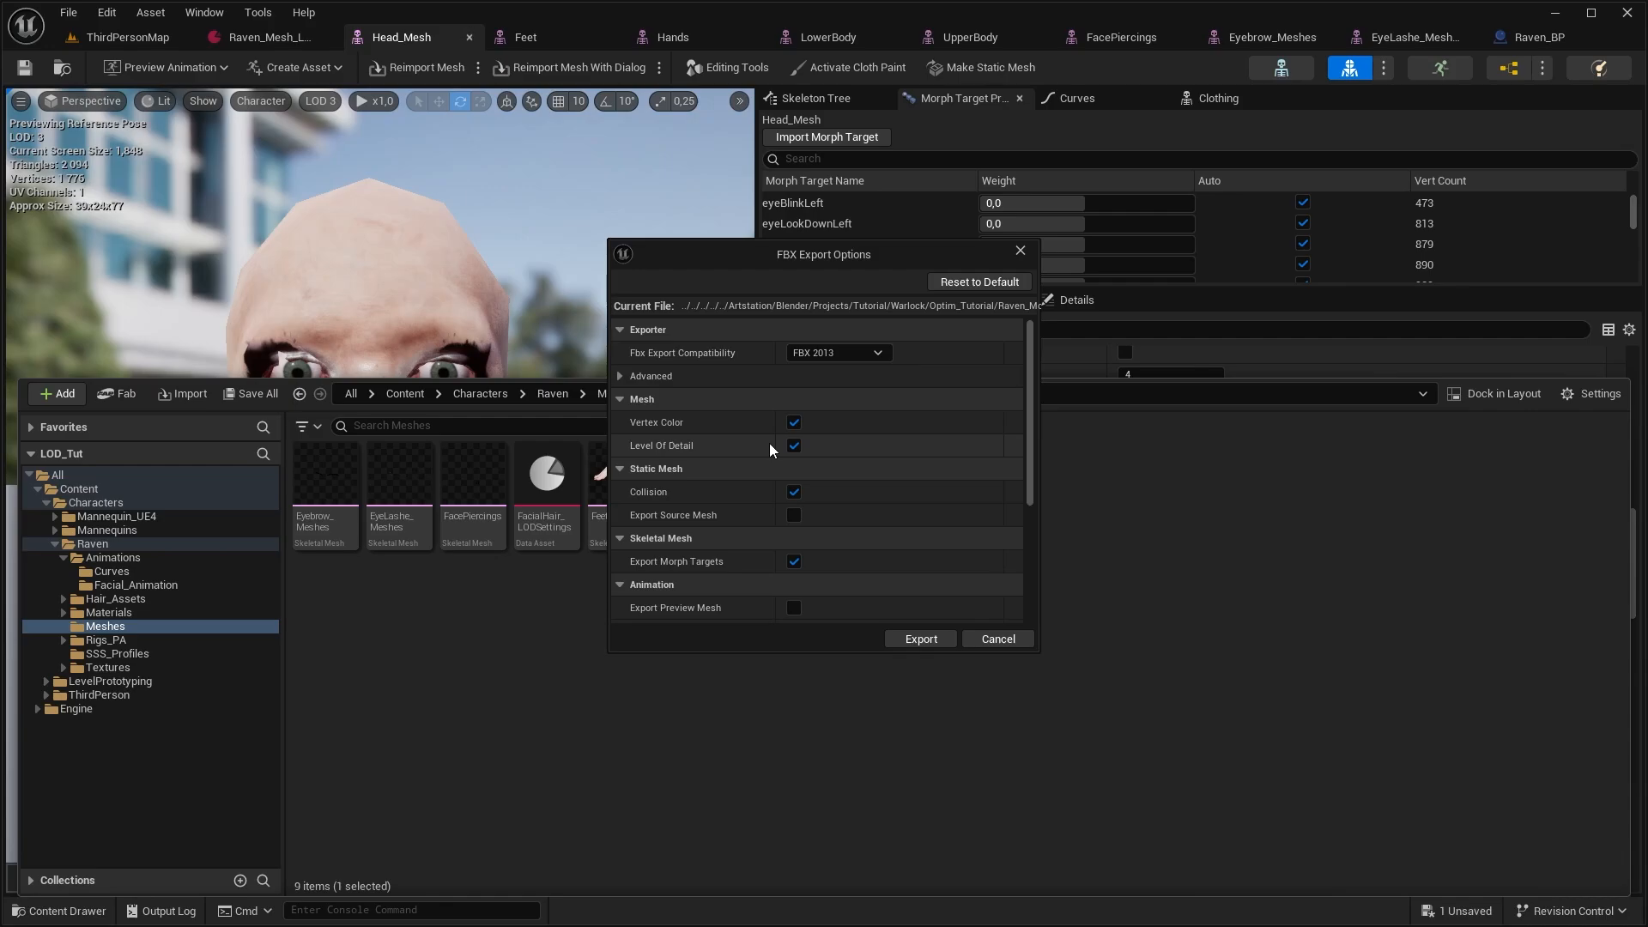
click(921, 640)
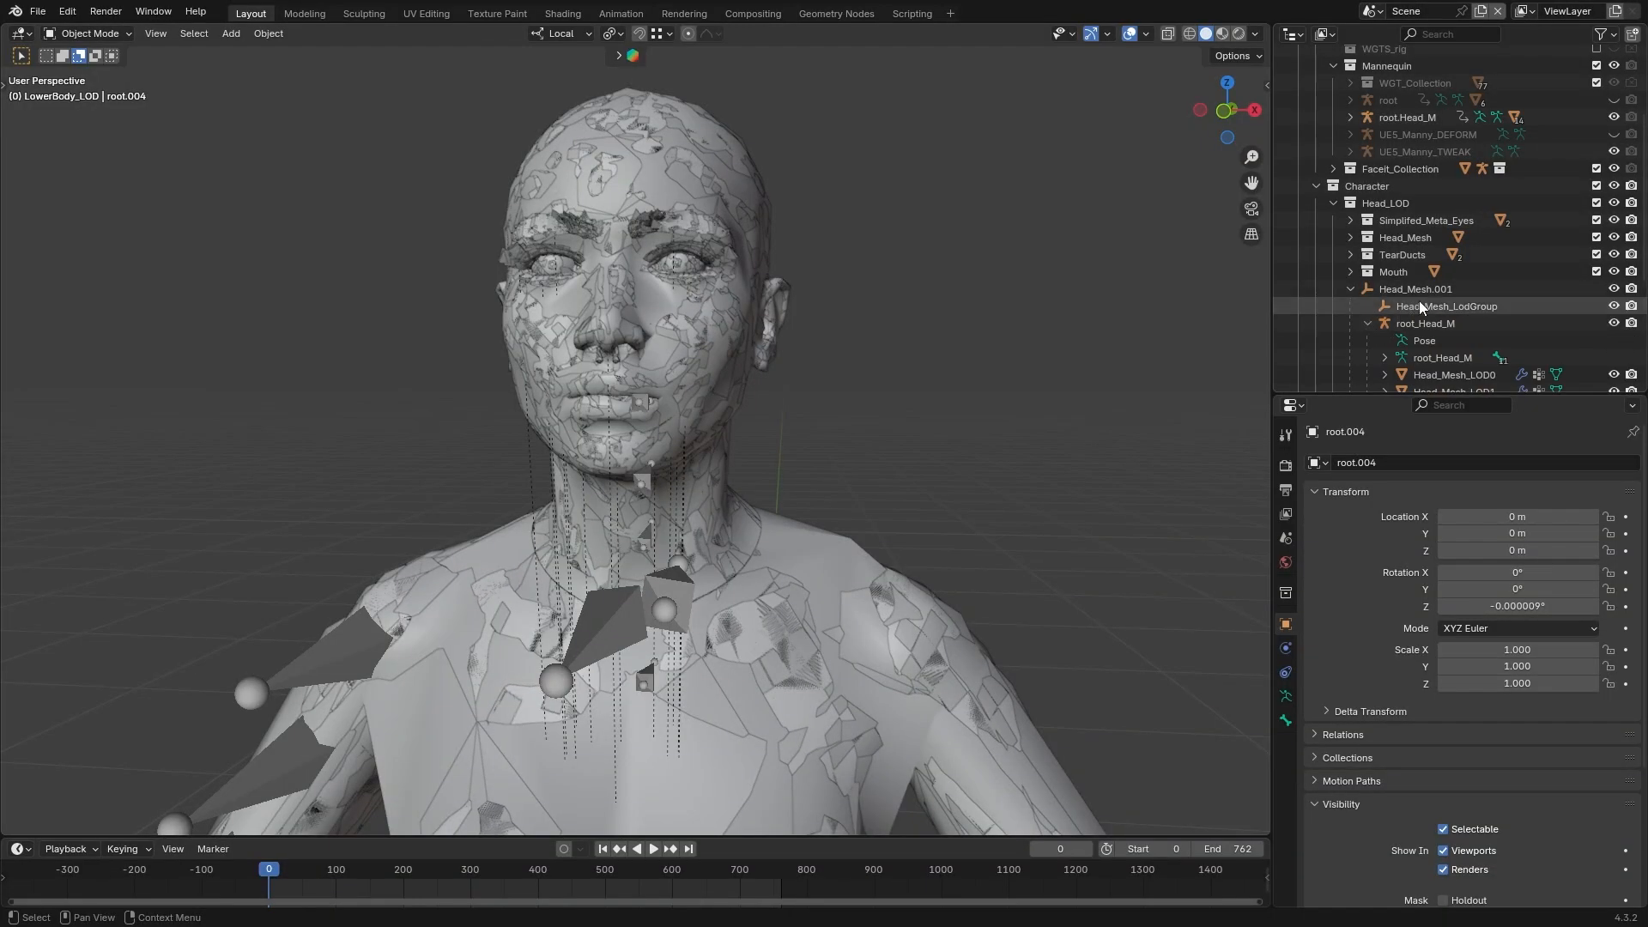
Switch to Blender, hide Head_Mesh_LOD0, Head_Mesh_LOD1 and Head_Mesh_LOD2, and inspect the topology of Head_Mesh_LOD3 in Edit Mode
scroll(1442, 275, down, 2)
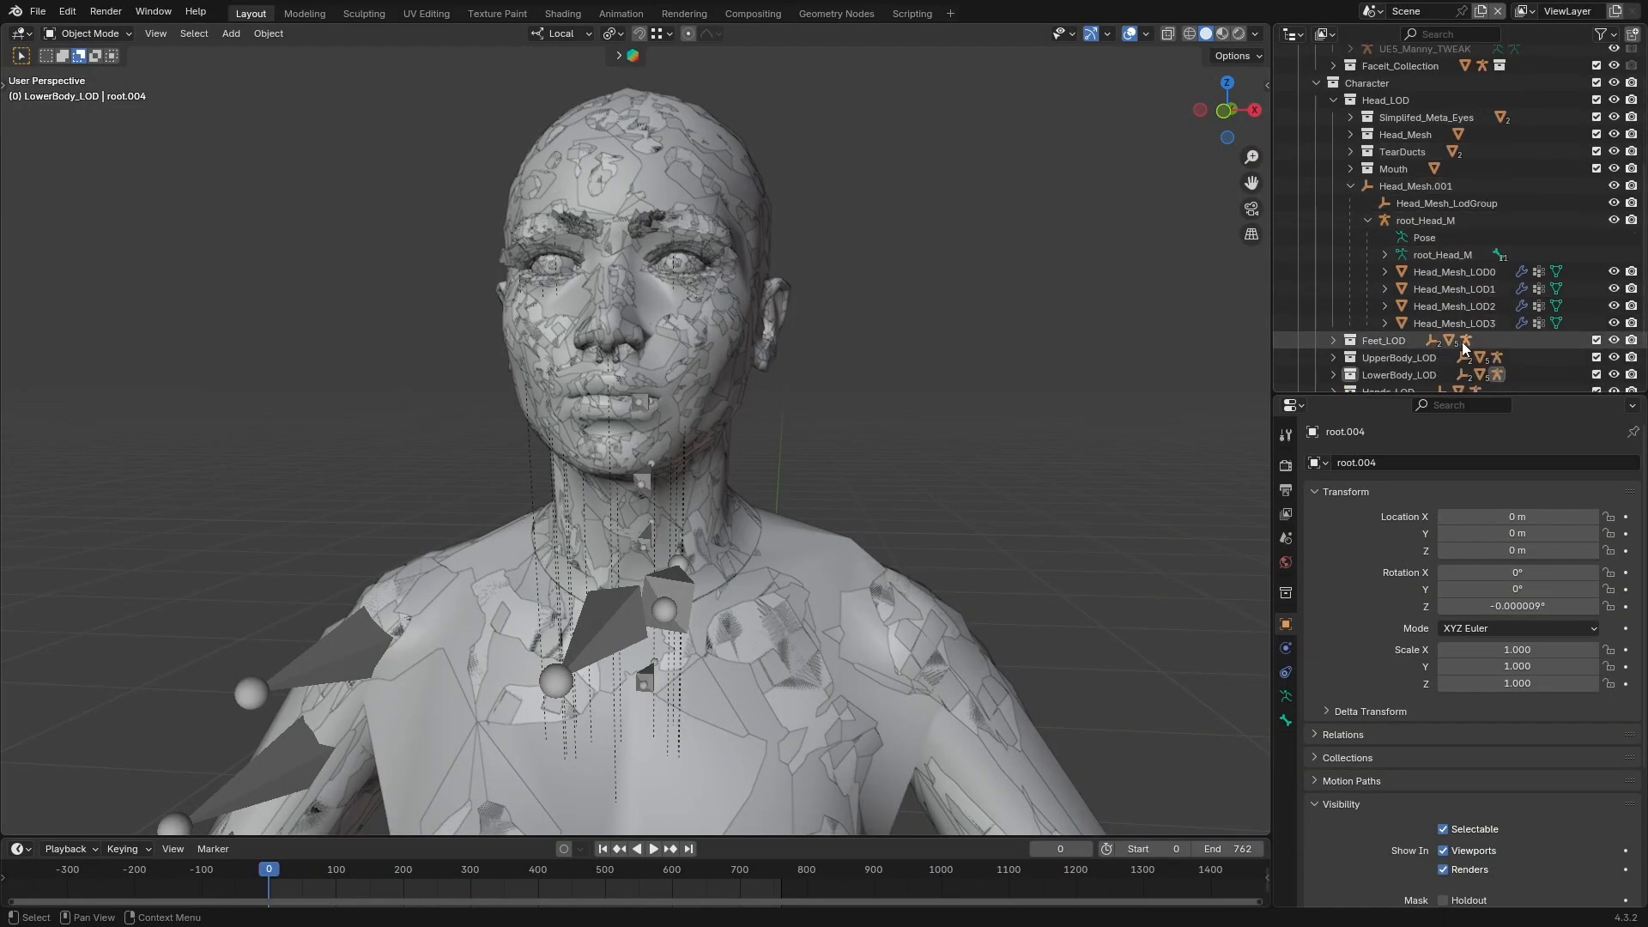
click(1614, 306)
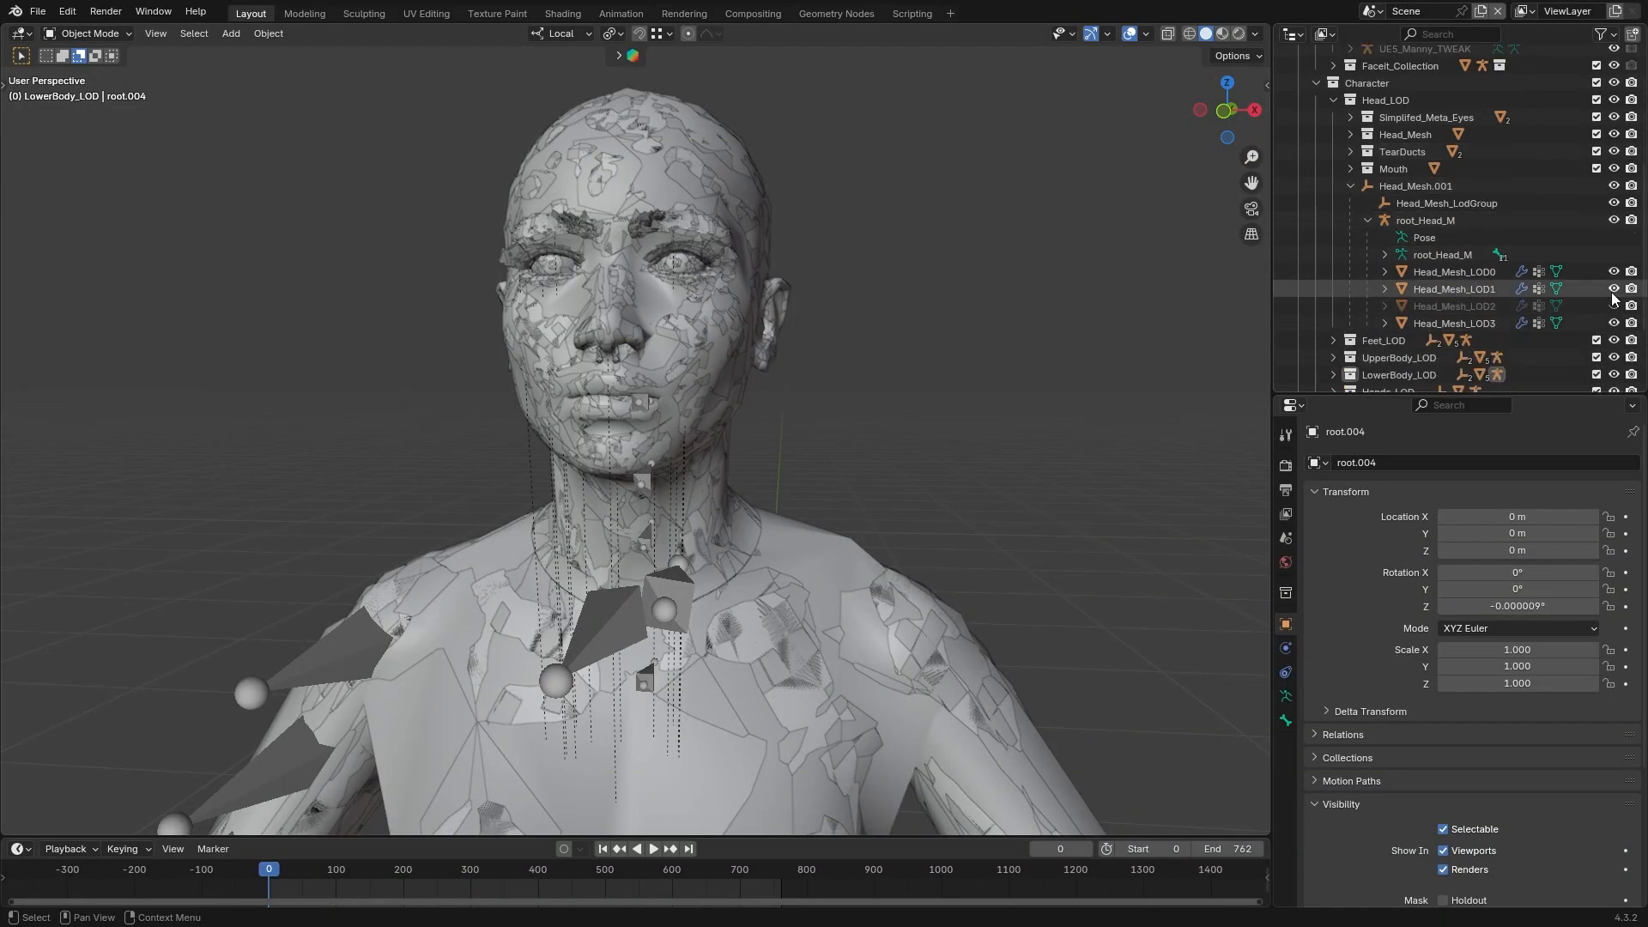
click(1614, 290)
click(1614, 272)
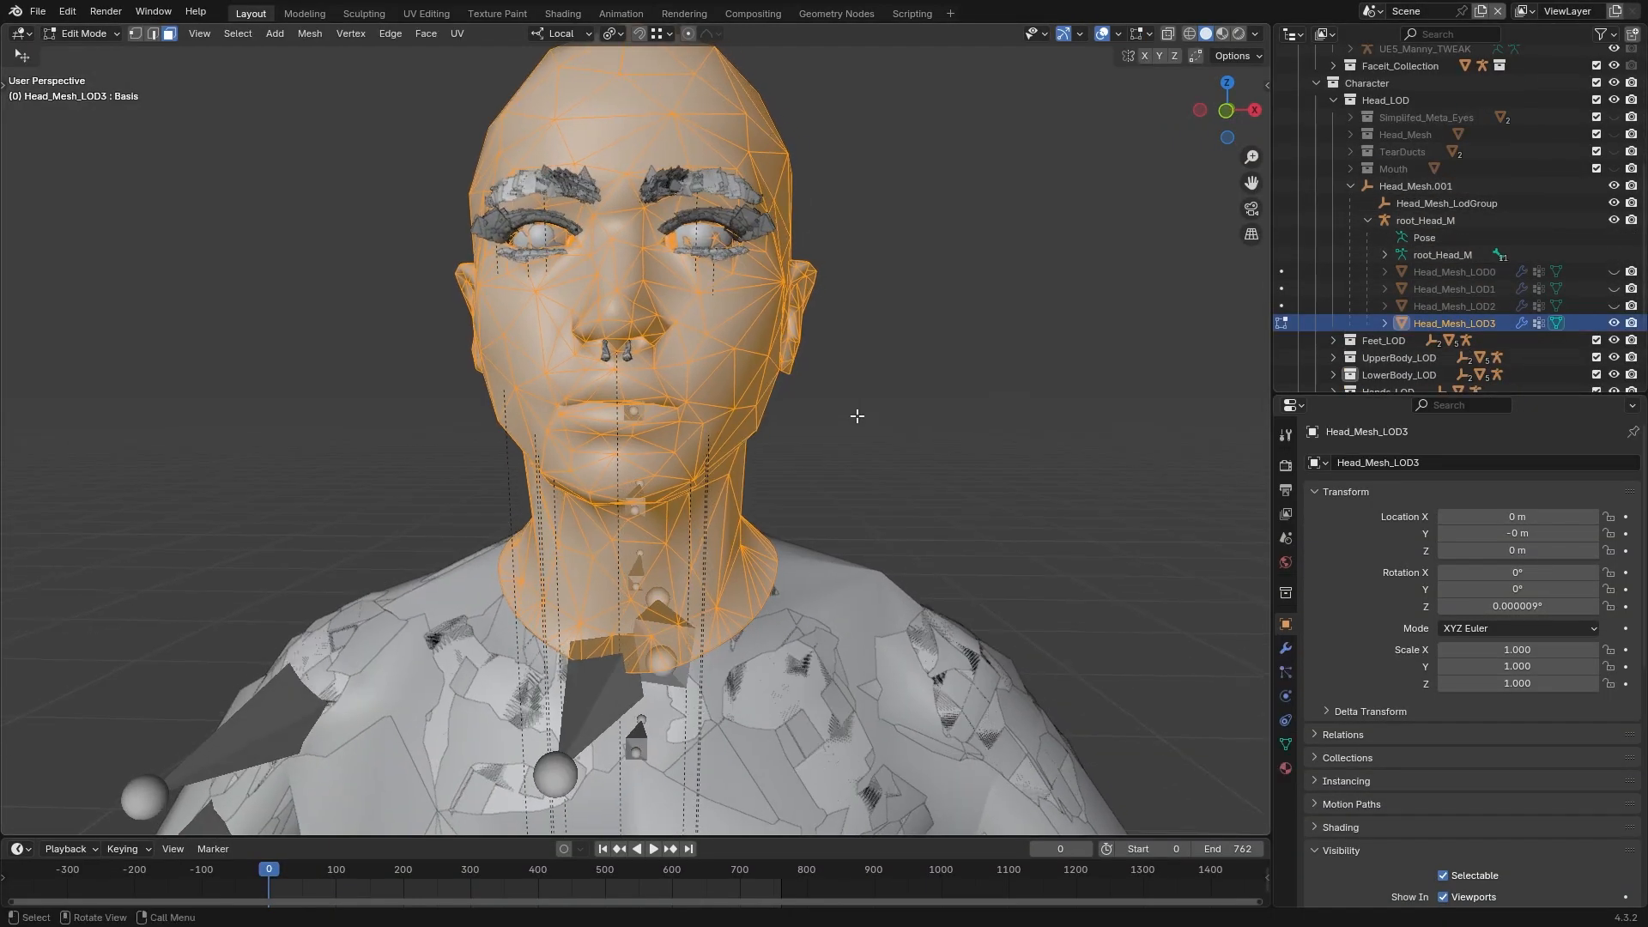
middle_drag(857, 417, 822, 438)
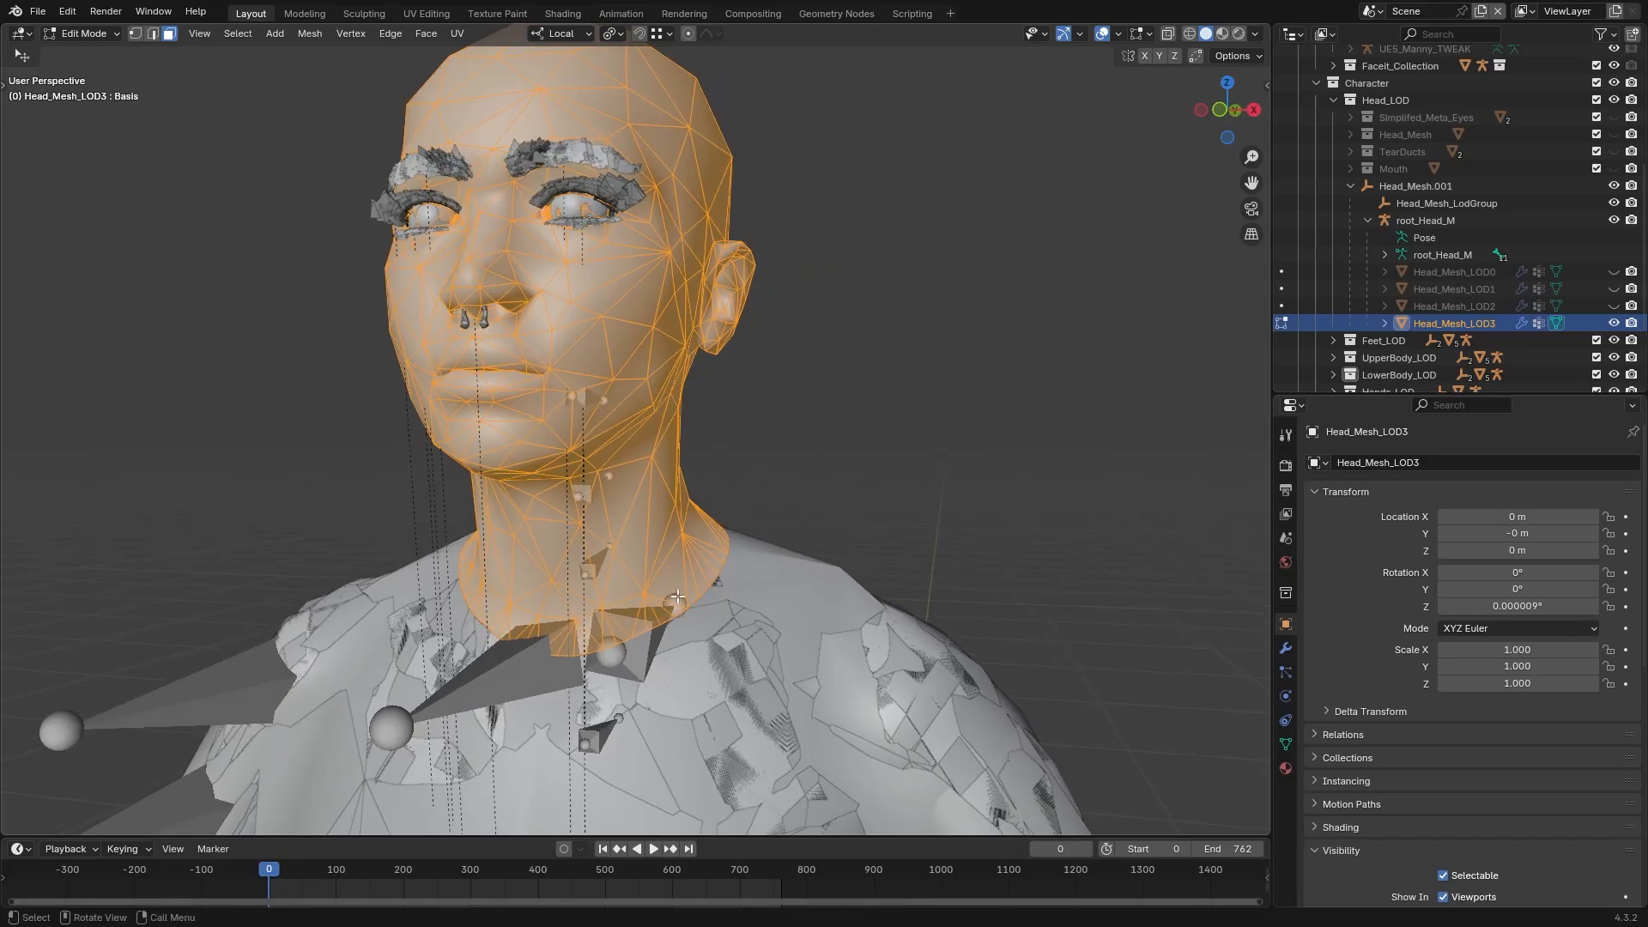
middle_drag(997, 454, 1013, 447)
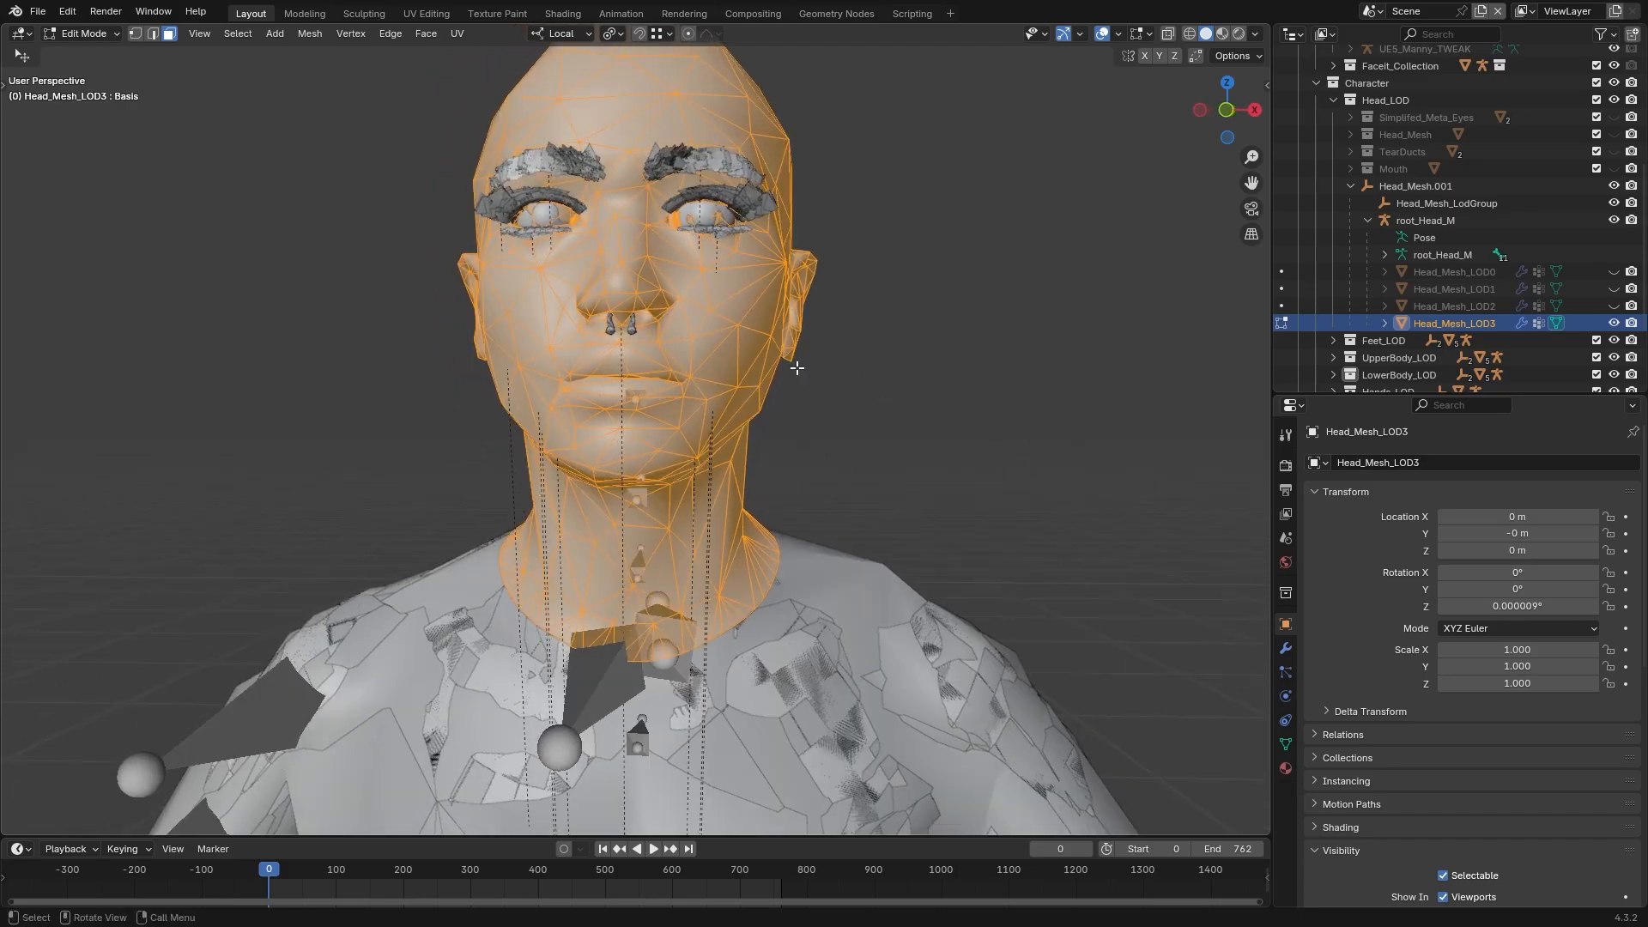
mouse_move(879, 385)
middle_down()
mouse_move(916, 390)
mouse_move(886, 397)
middle_up()
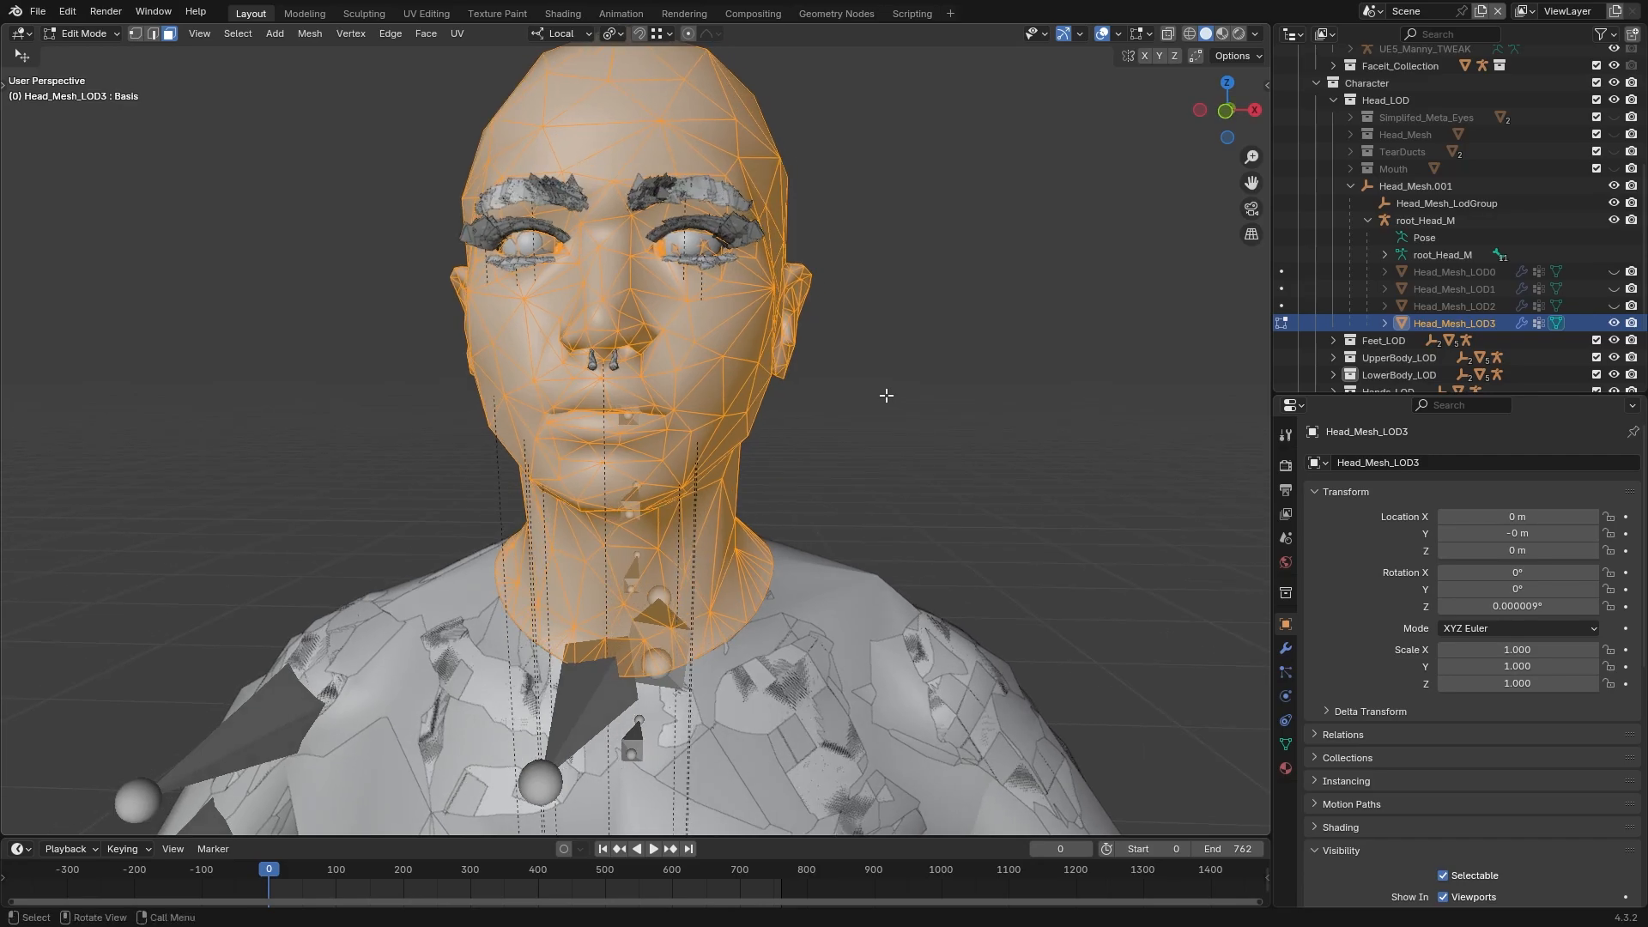
middle_drag(845, 342, 807, 333)
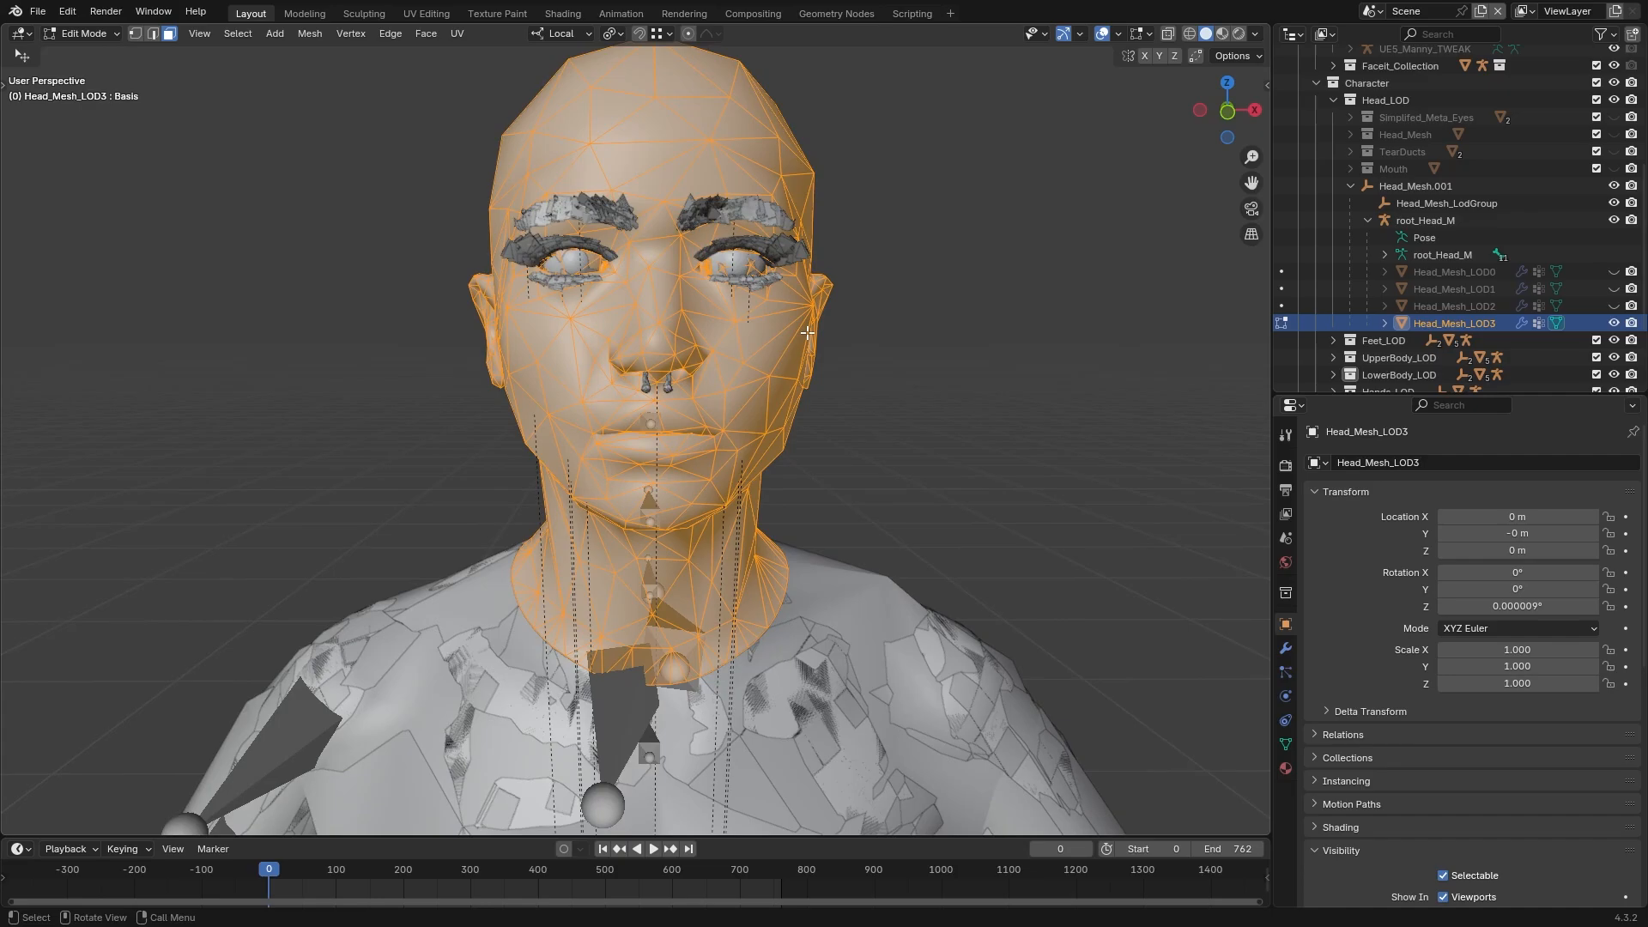
Return Head_Mesh_LOD3 to Object Mode and test its eyeBlinkLeft shape key
key(Tab)
click(1285, 744)
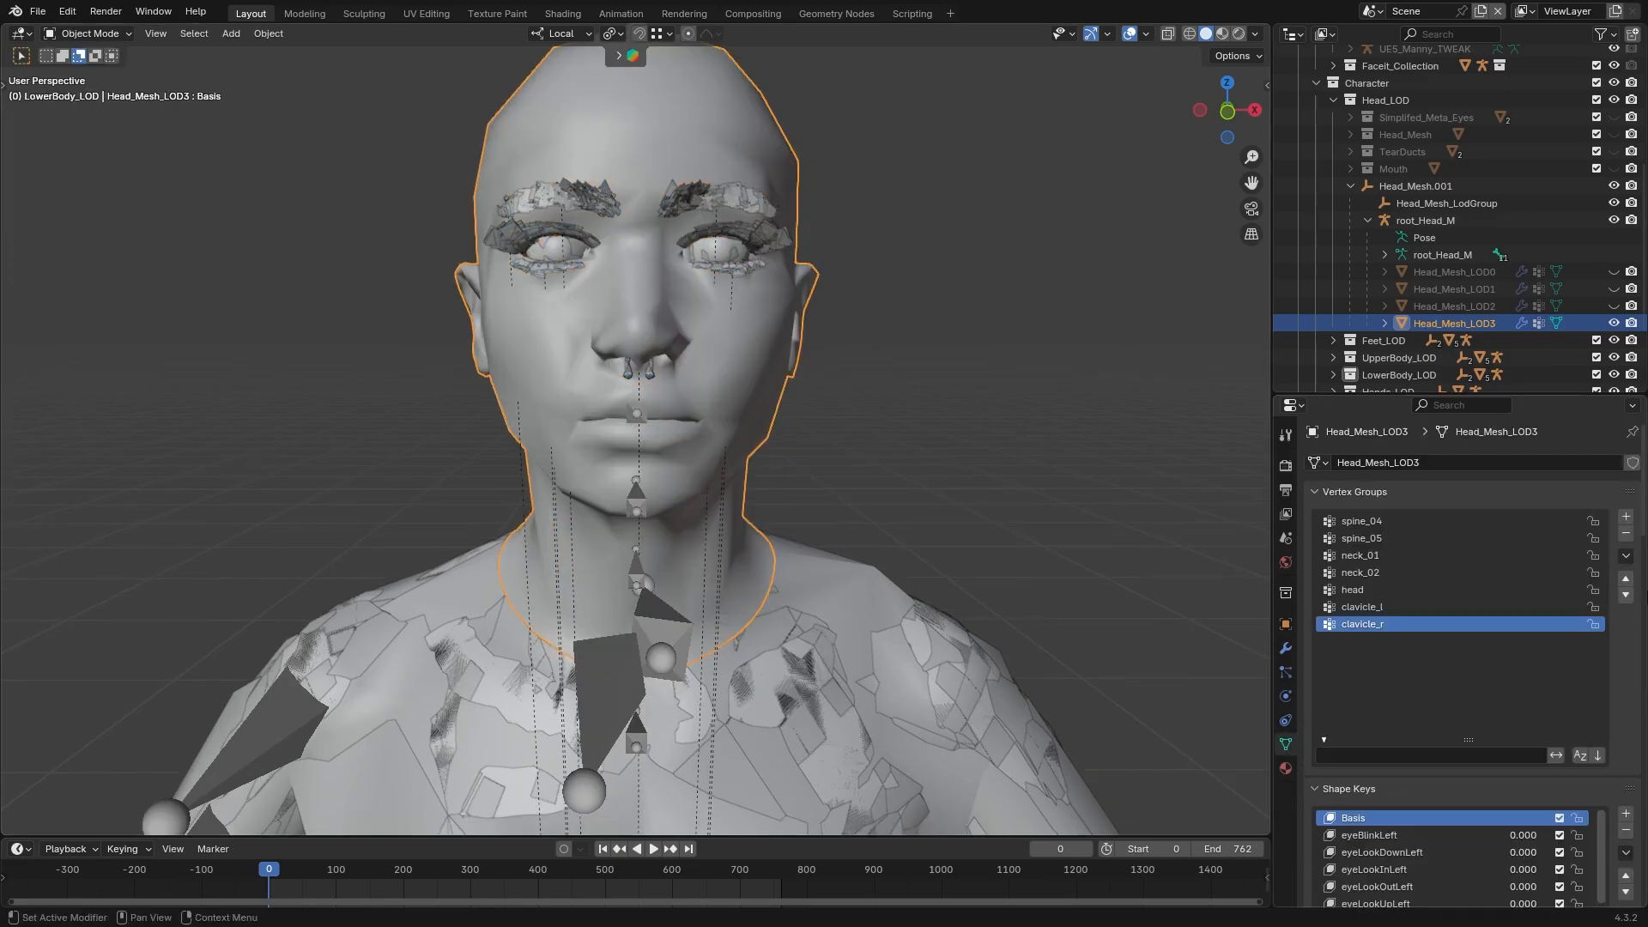
scroll(1642, 678, down, 2)
scroll(1643, 678, down, 5)
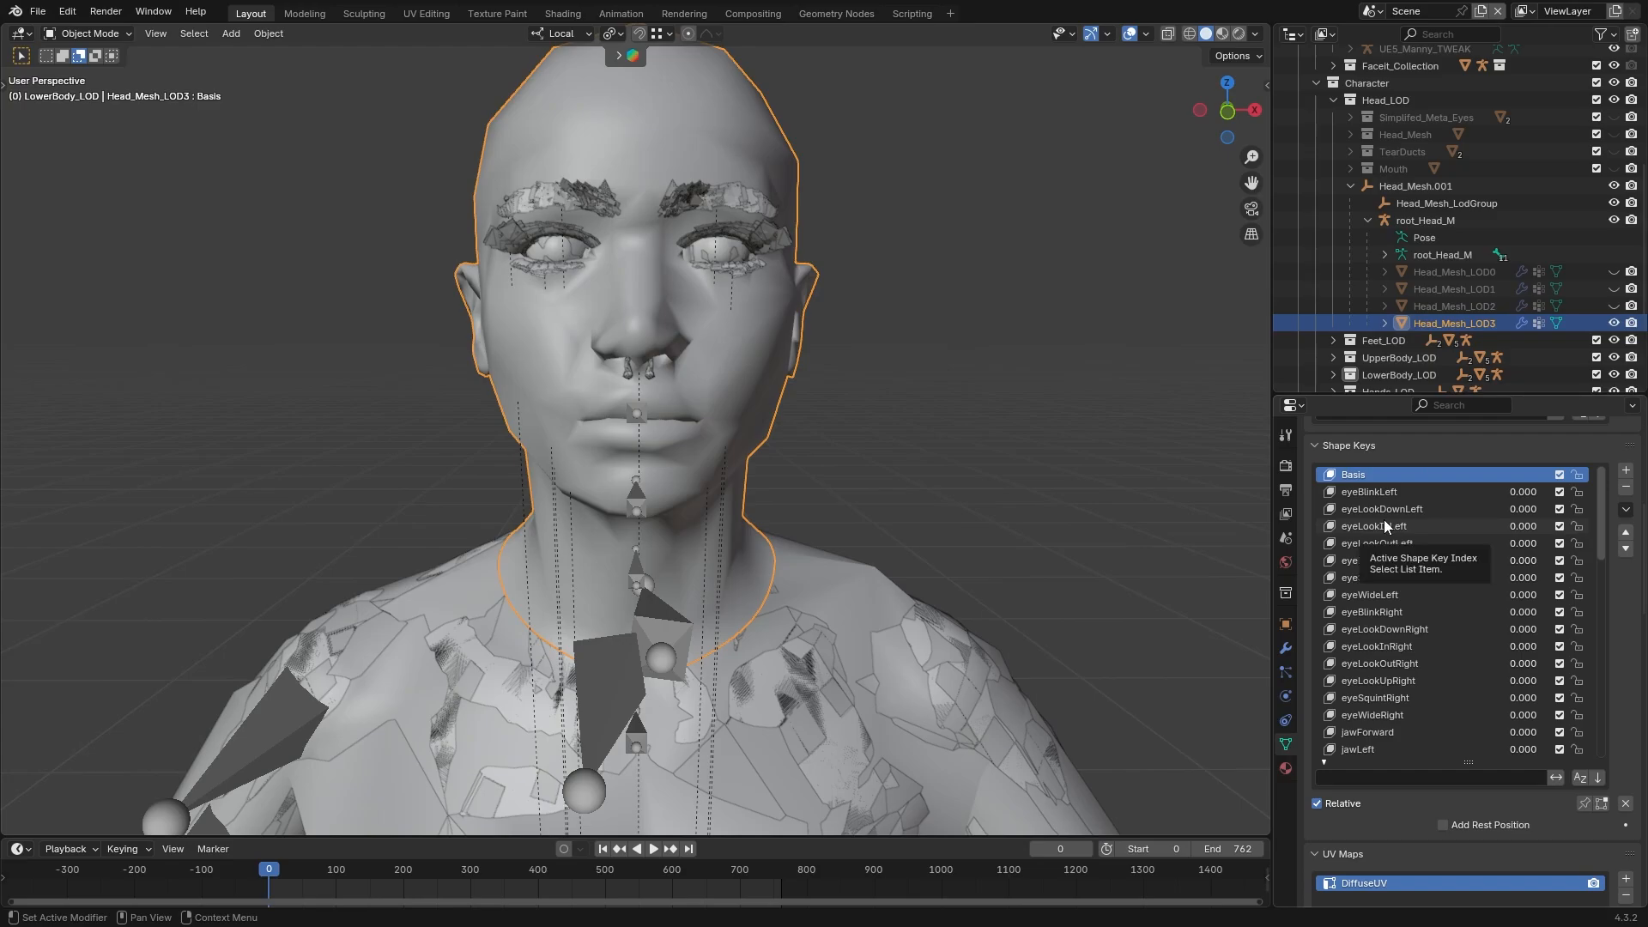
click(1384, 493)
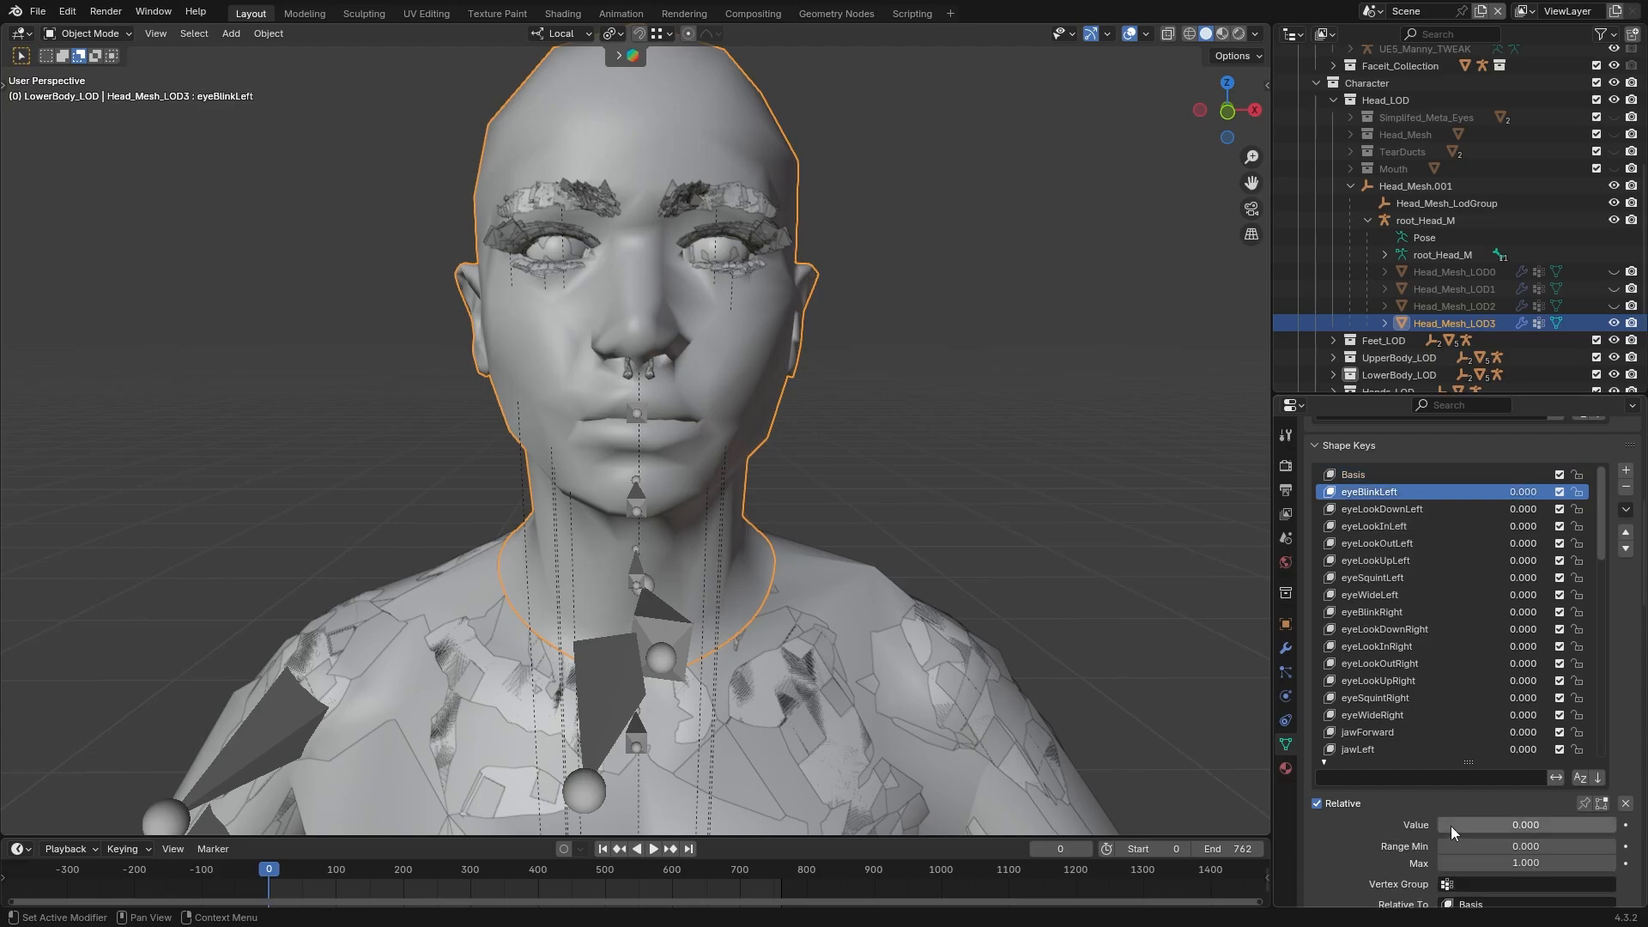
mouse_move(1452, 826)
mouse_down()
mouse_move(1628, 826)
mouse_move(1442, 826)
mouse_up()
Show Head_Mesh_LOD2 in place of Head_Mesh_LOD3 and test its eyeBlinkLeft shape key
click(1614, 322)
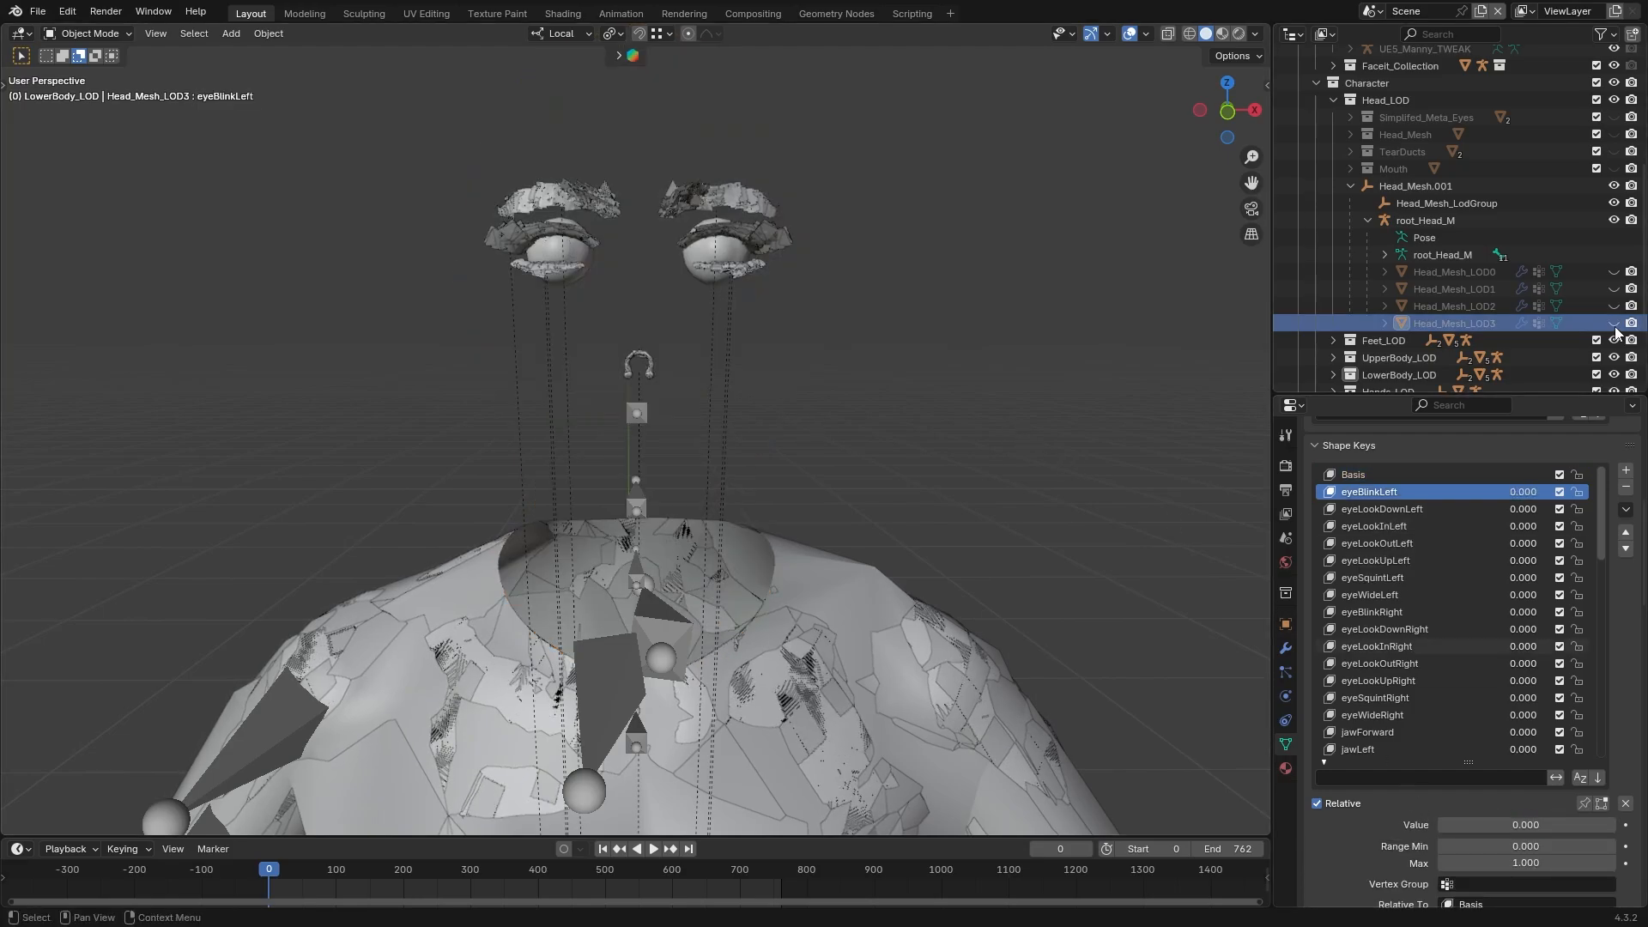
click(1614, 305)
click(752, 387)
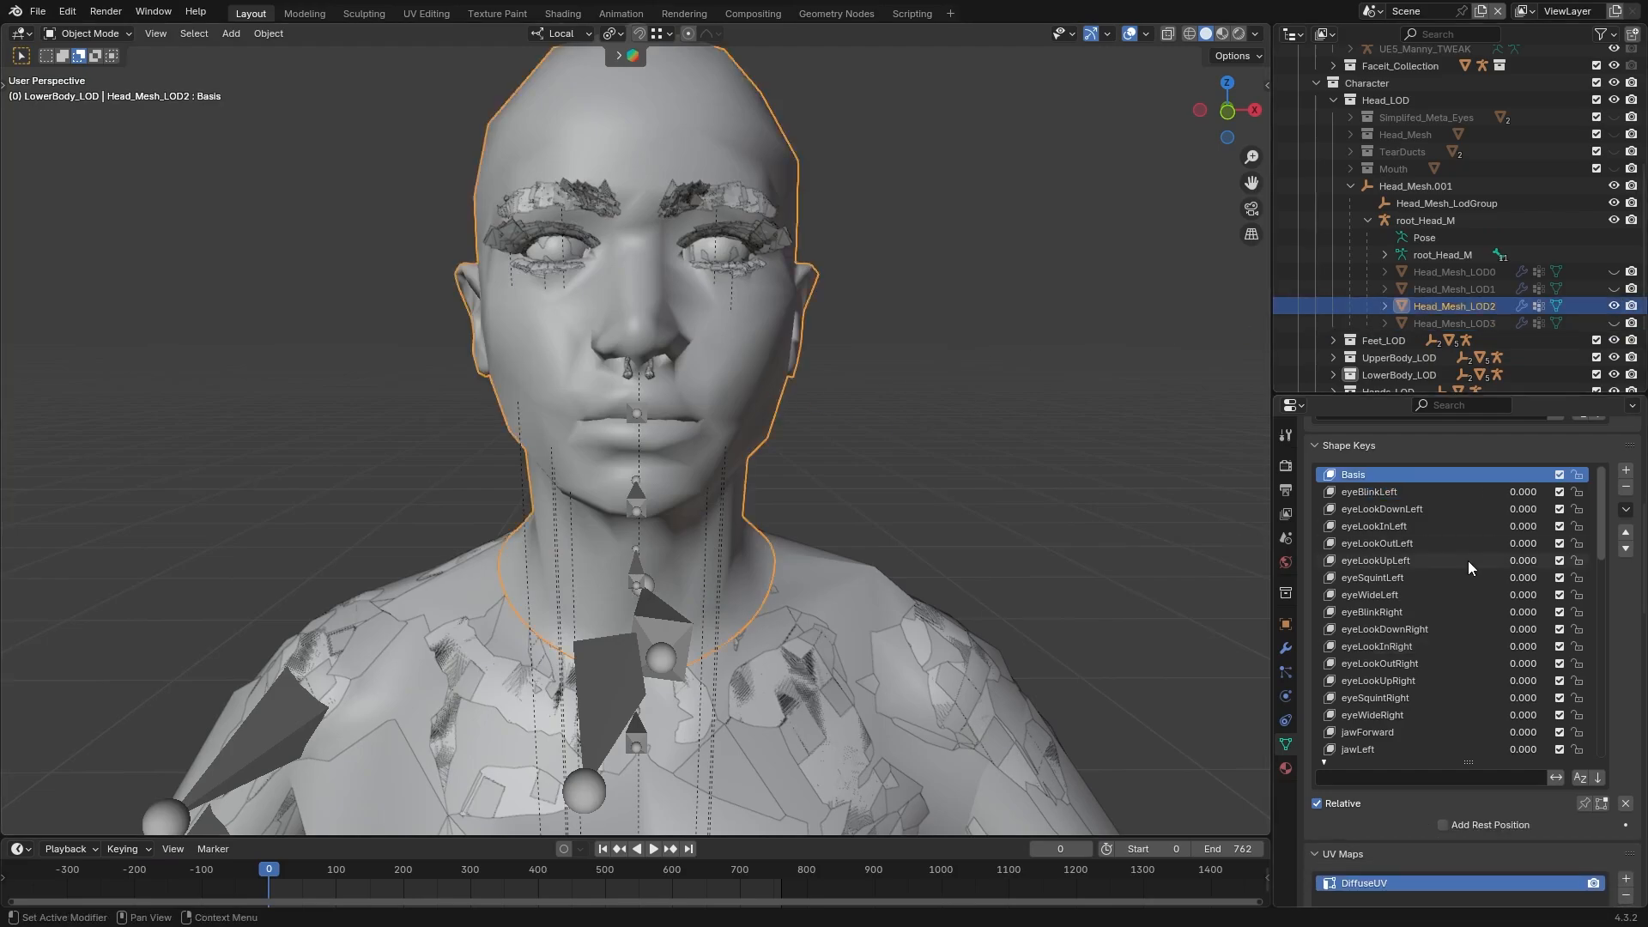
click(1428, 496)
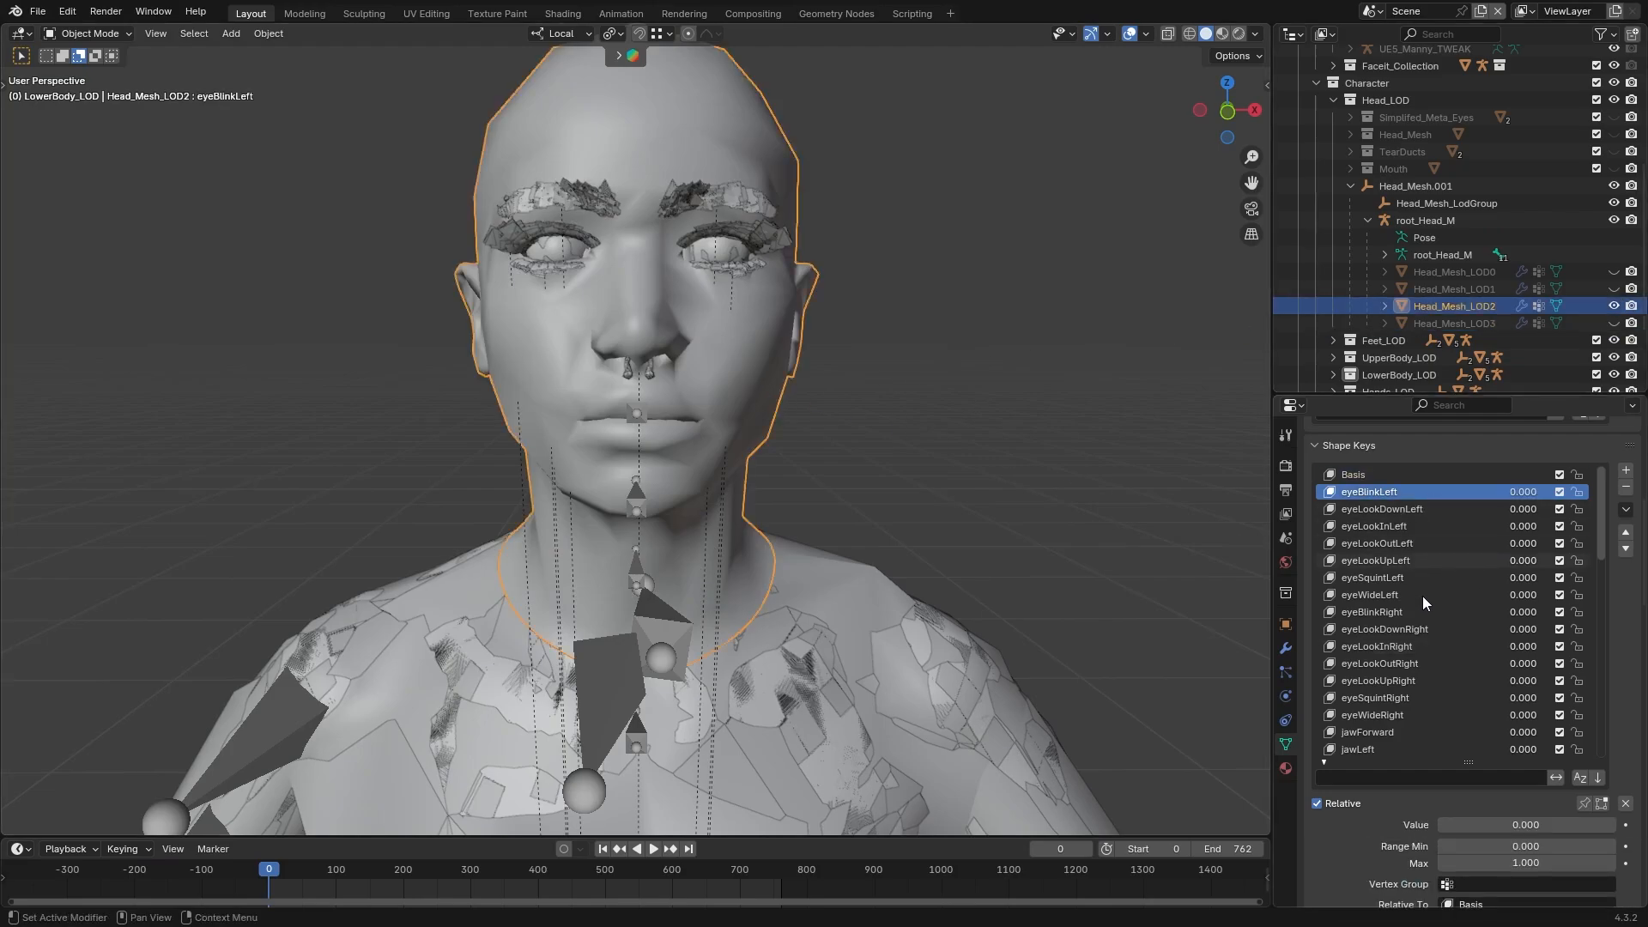
drag(1452, 825, 1614, 825)
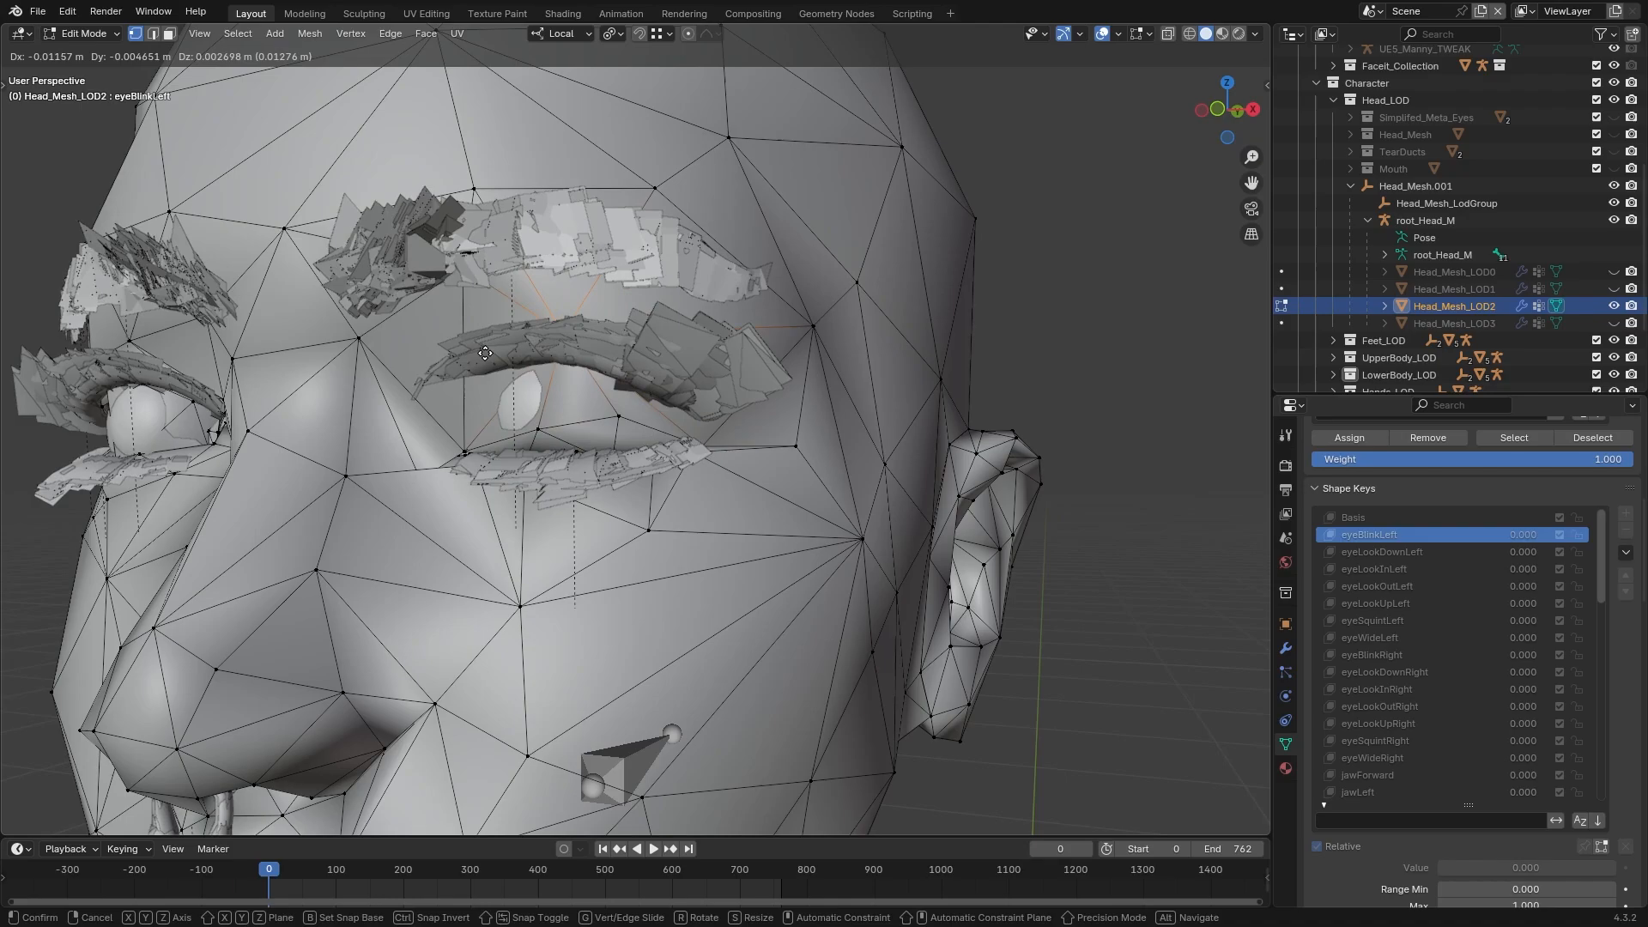
Move the left eyelid vertices of Head_Mesh_LOD2 within the eyeBlinkLeft shape key to shape a closed eye
key(g)
click(674, 412)
key(g)
middle_drag(674, 413, 714, 301)
click(760, 245)
key(ctrl+z)
key(shift+z)
key(a)
click(714, 343)
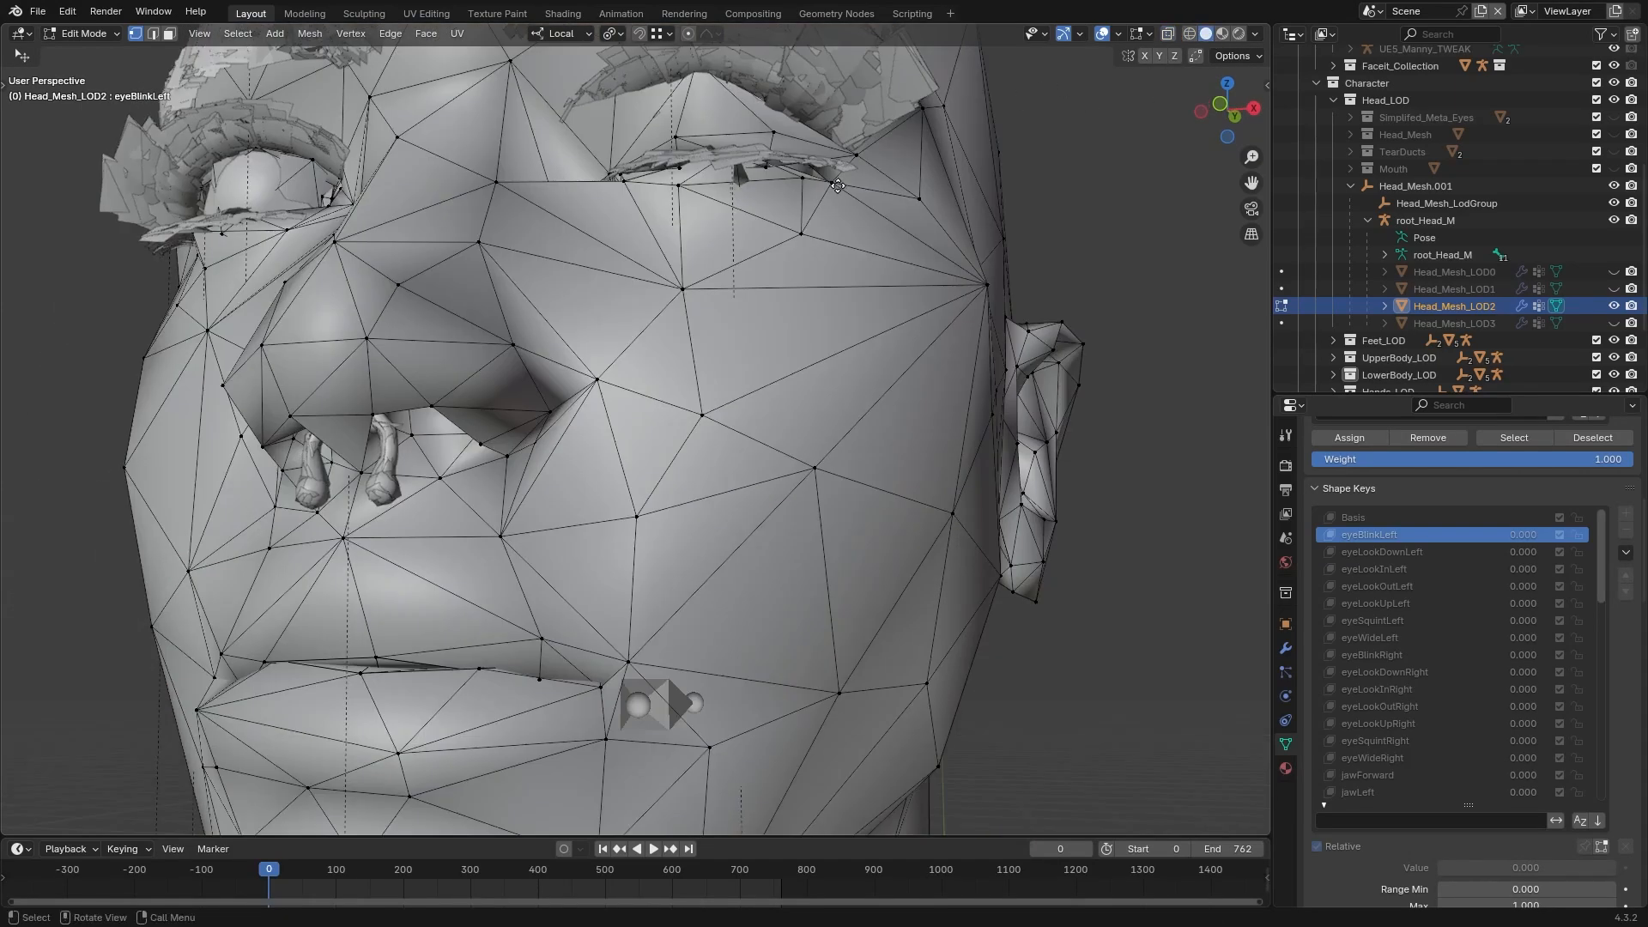
Leave Edit Mode, set Head_Mesh_LOD2's eyeBlinkLeft shape key to 1.000 and inspect the blink on the selected mesh
scroll(893, 456, down, 4)
key(Tab)
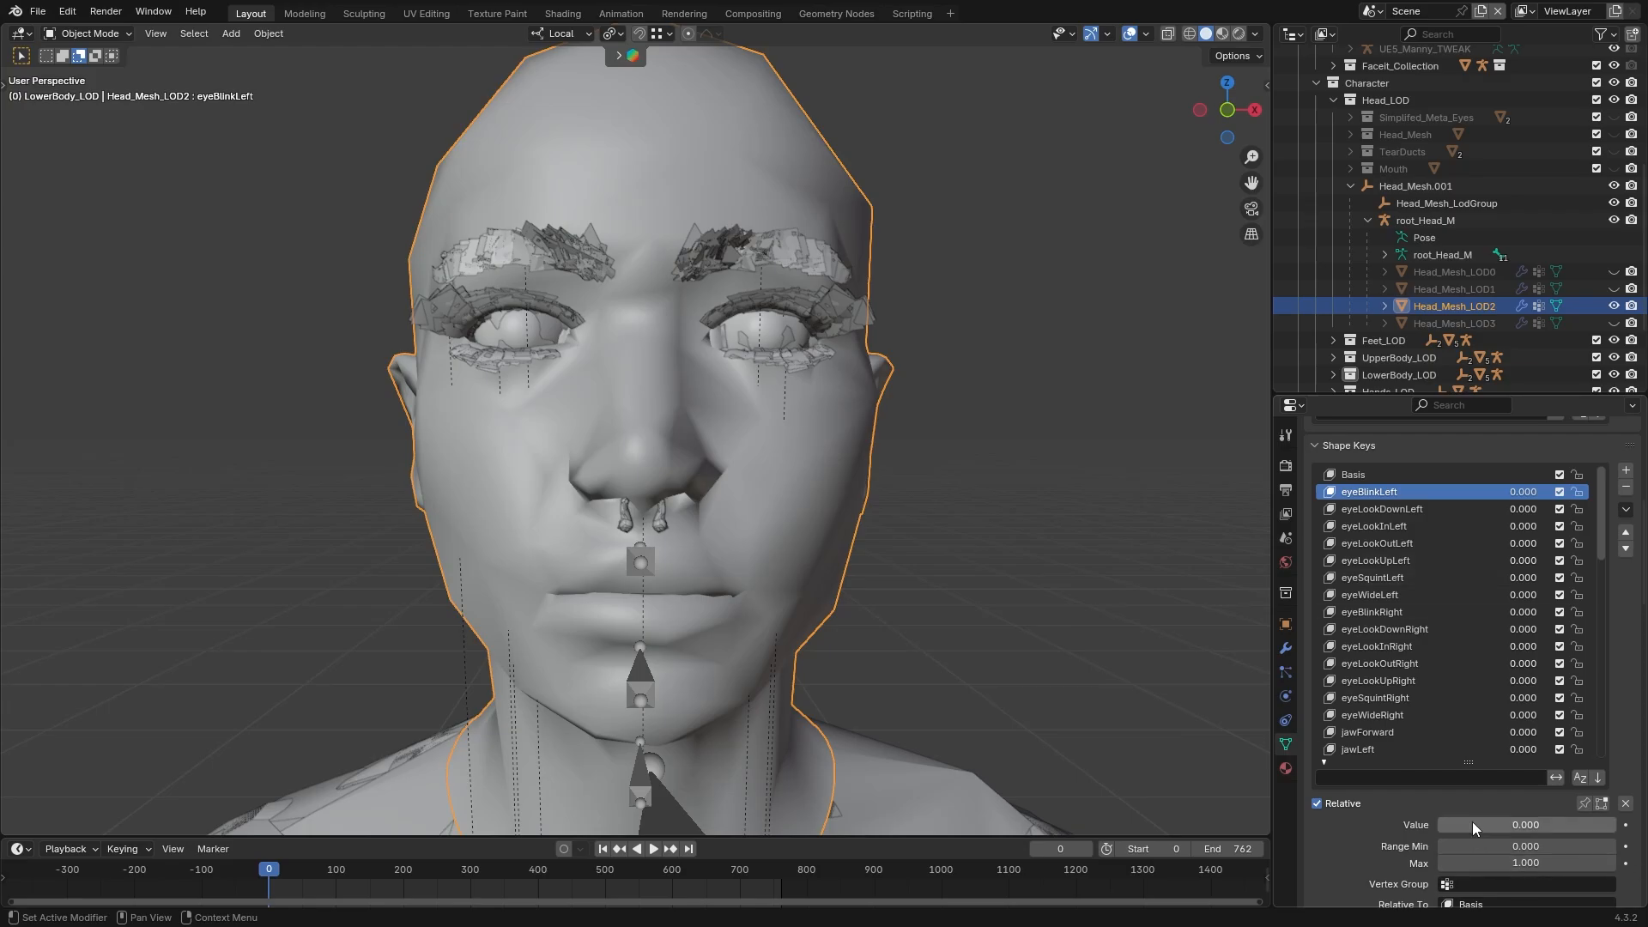
drag(1459, 825, 1536, 825)
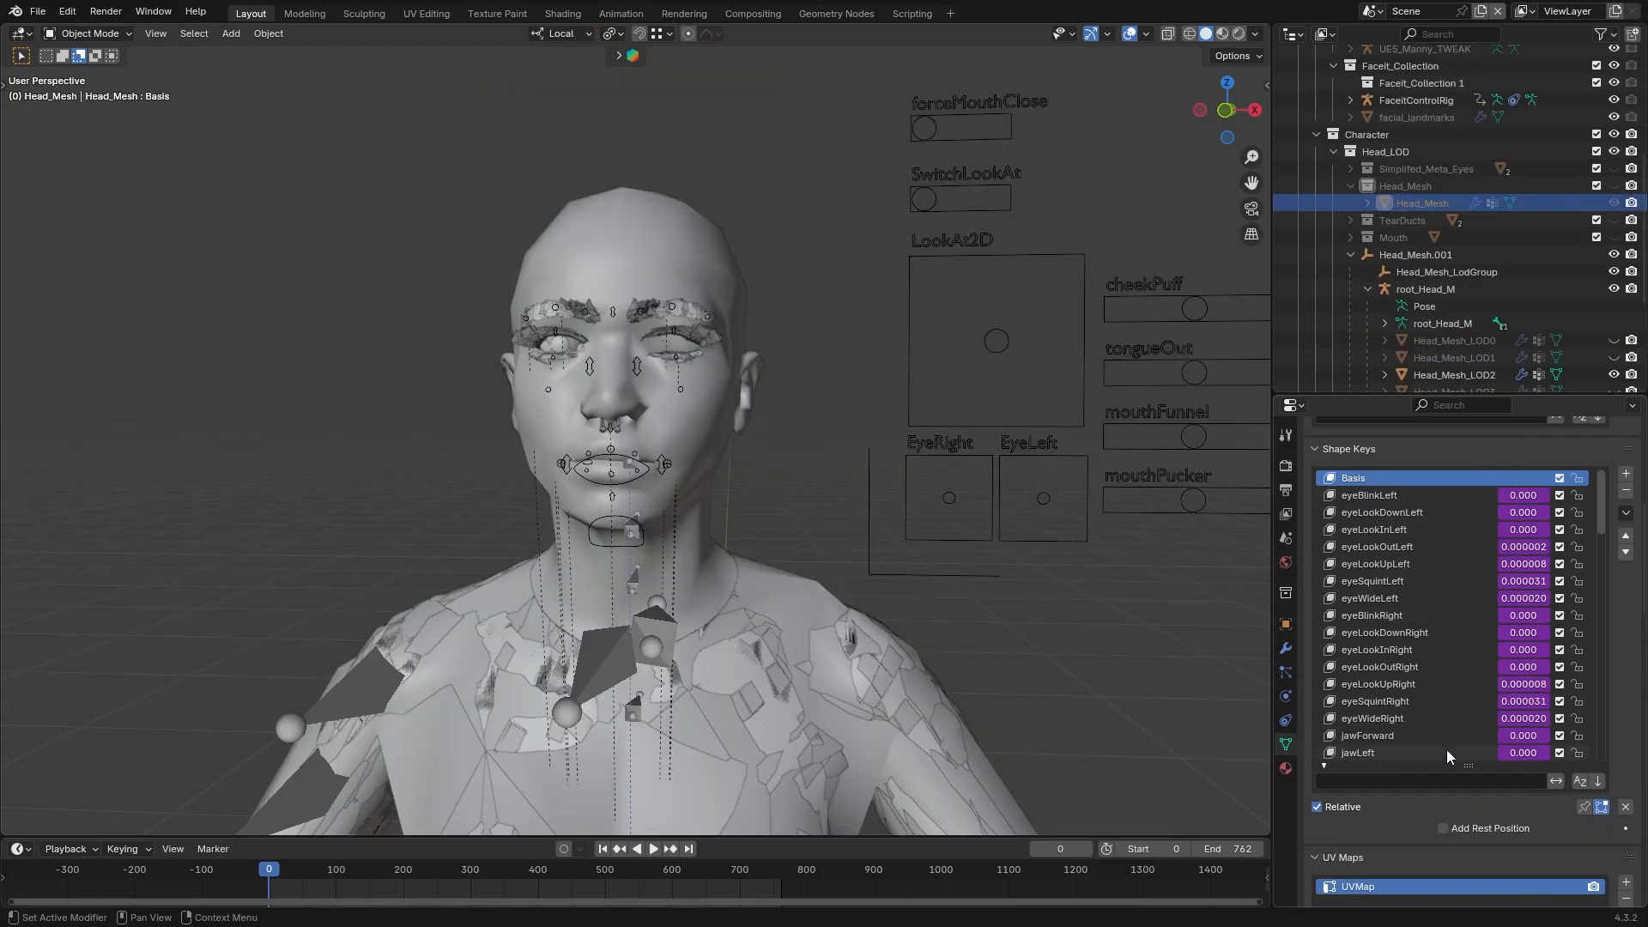
click(1432, 376)
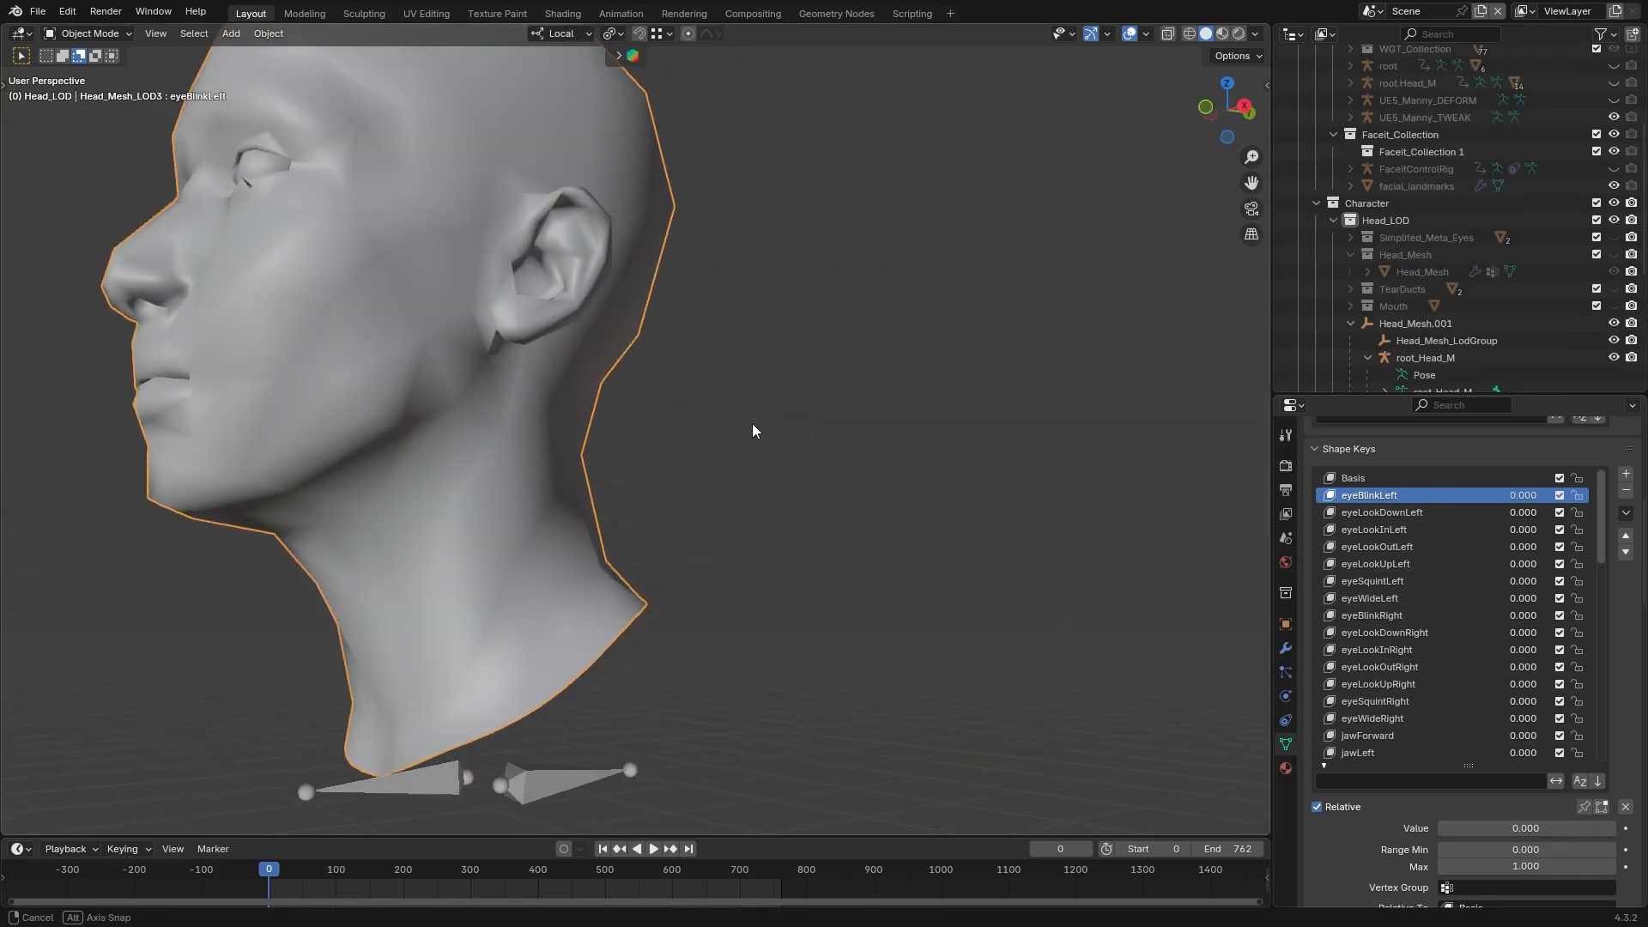
middle_drag(752, 424, 892, 496)
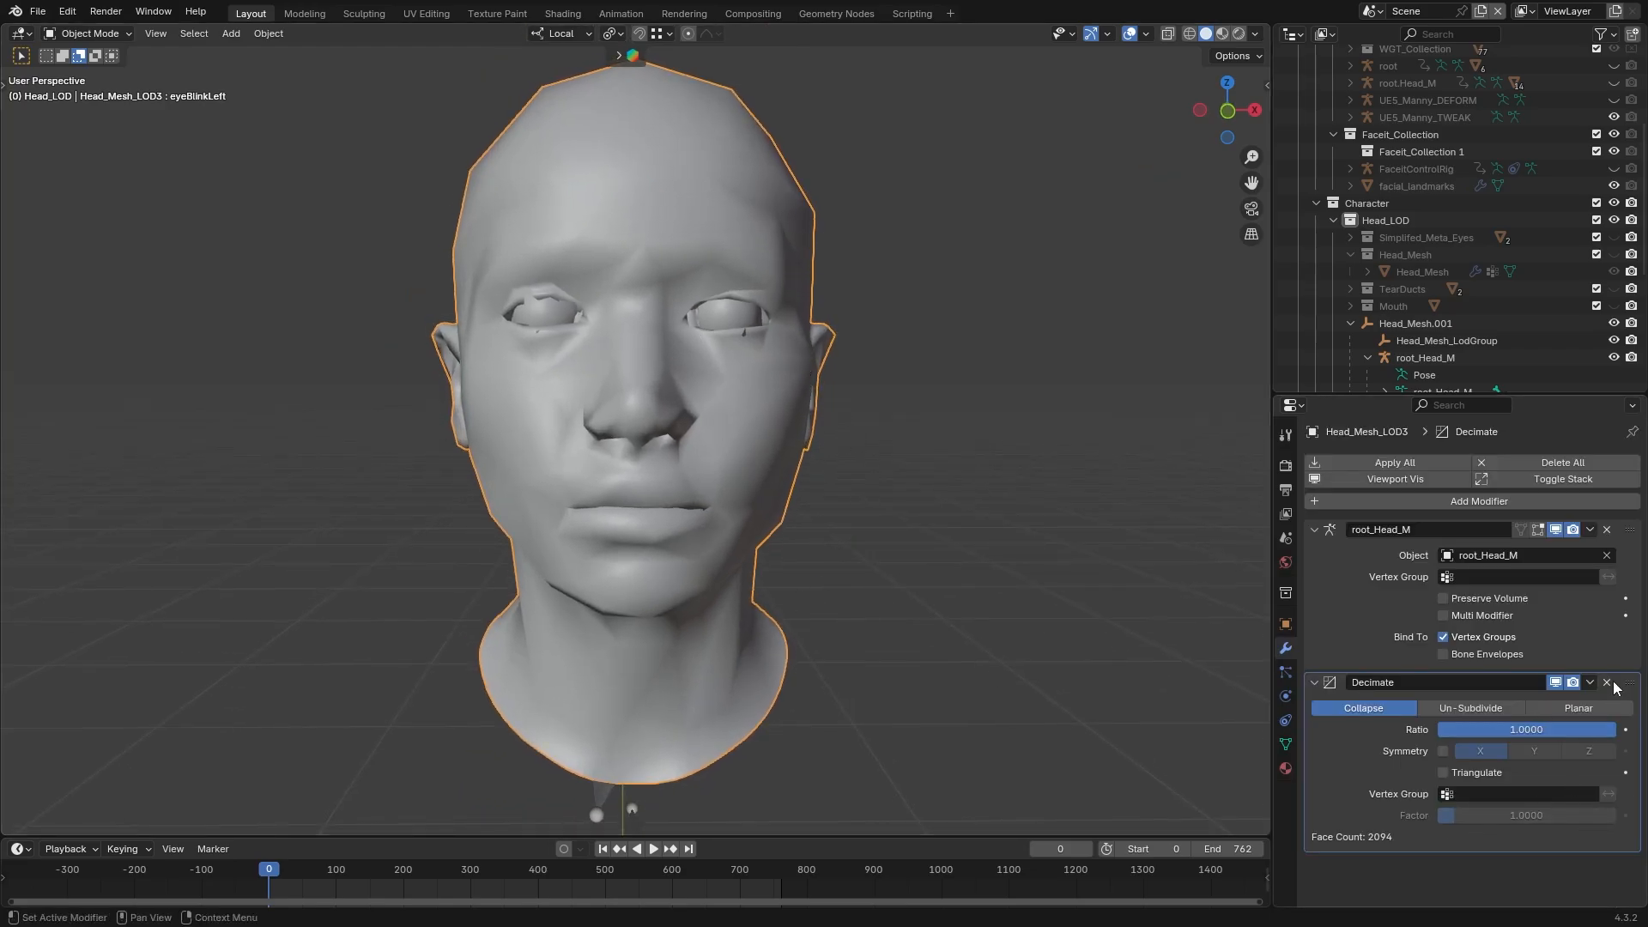
Delete the Decimate modifier from Head_Mesh_LOD3 and make the head vertex group active
click(1608, 683)
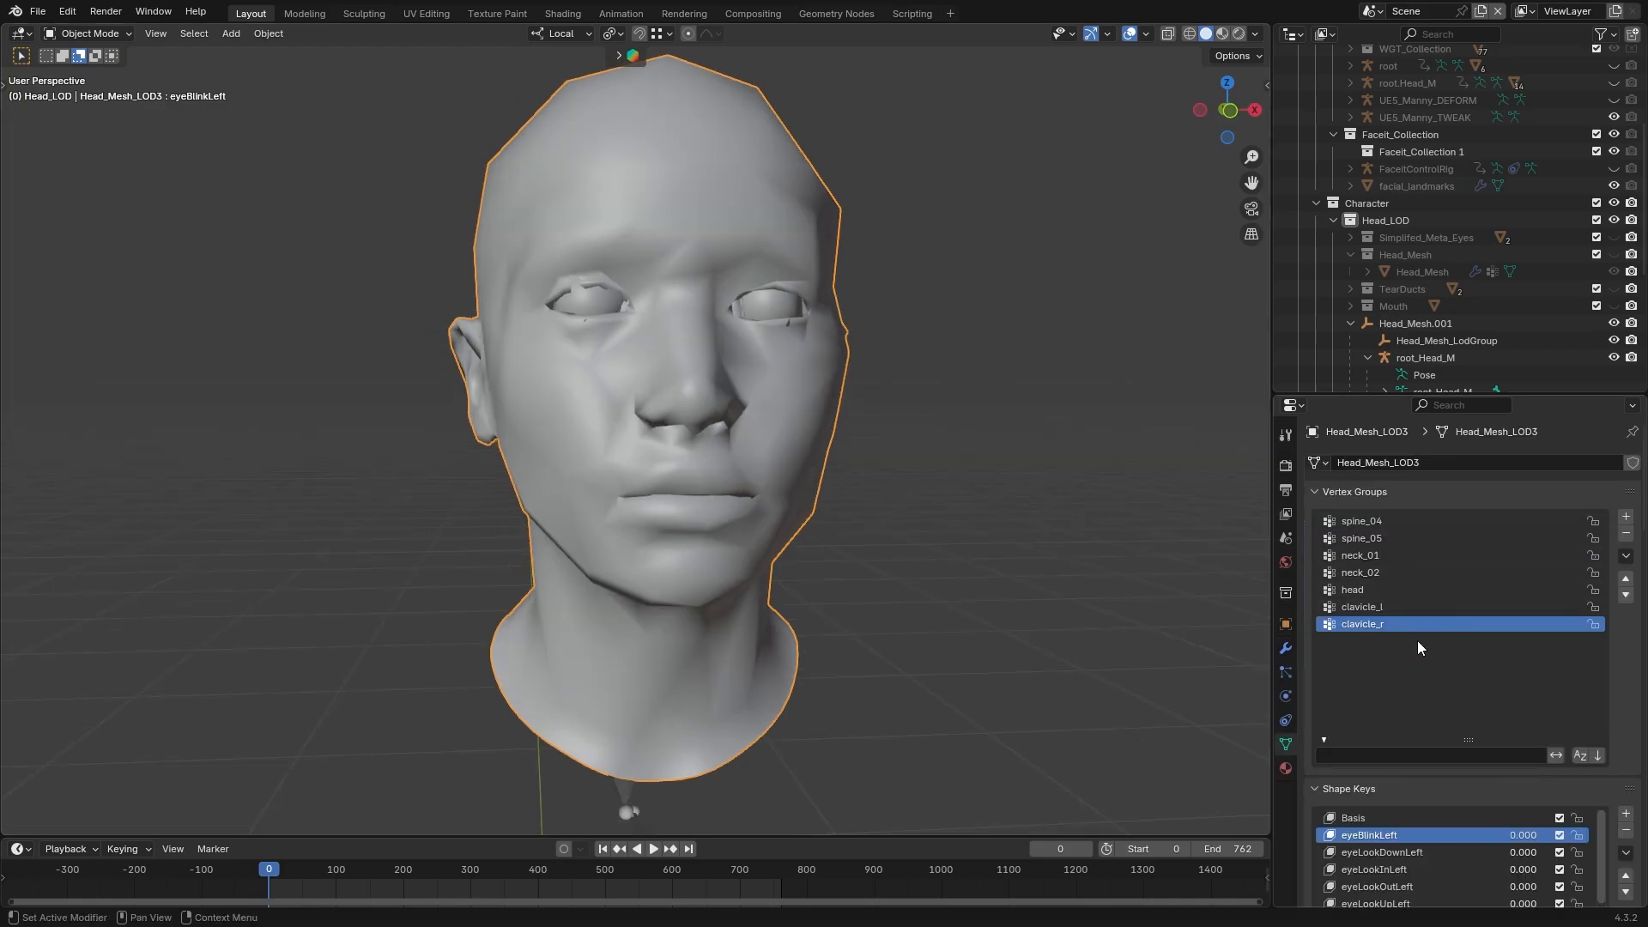
click(1398, 587)
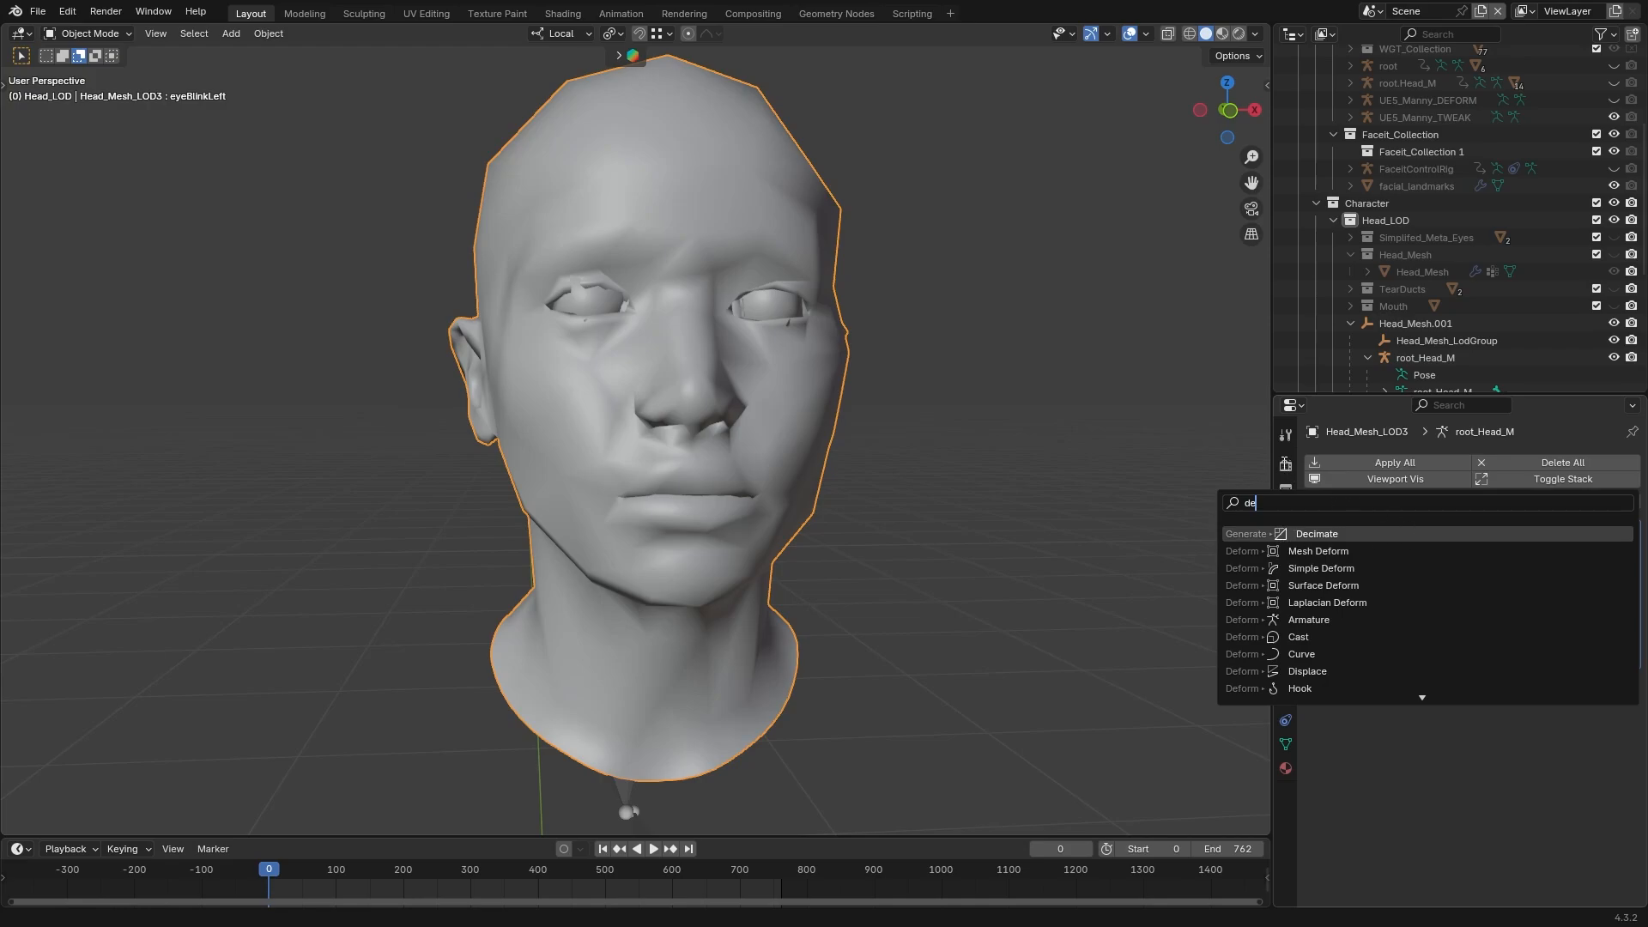
key(Escape)
Run the Decimate Geometry cleanup on all of Head_Mesh_LOD3, expand its options and review the mesh's vertex groups
key(Tab)
click(310, 33)
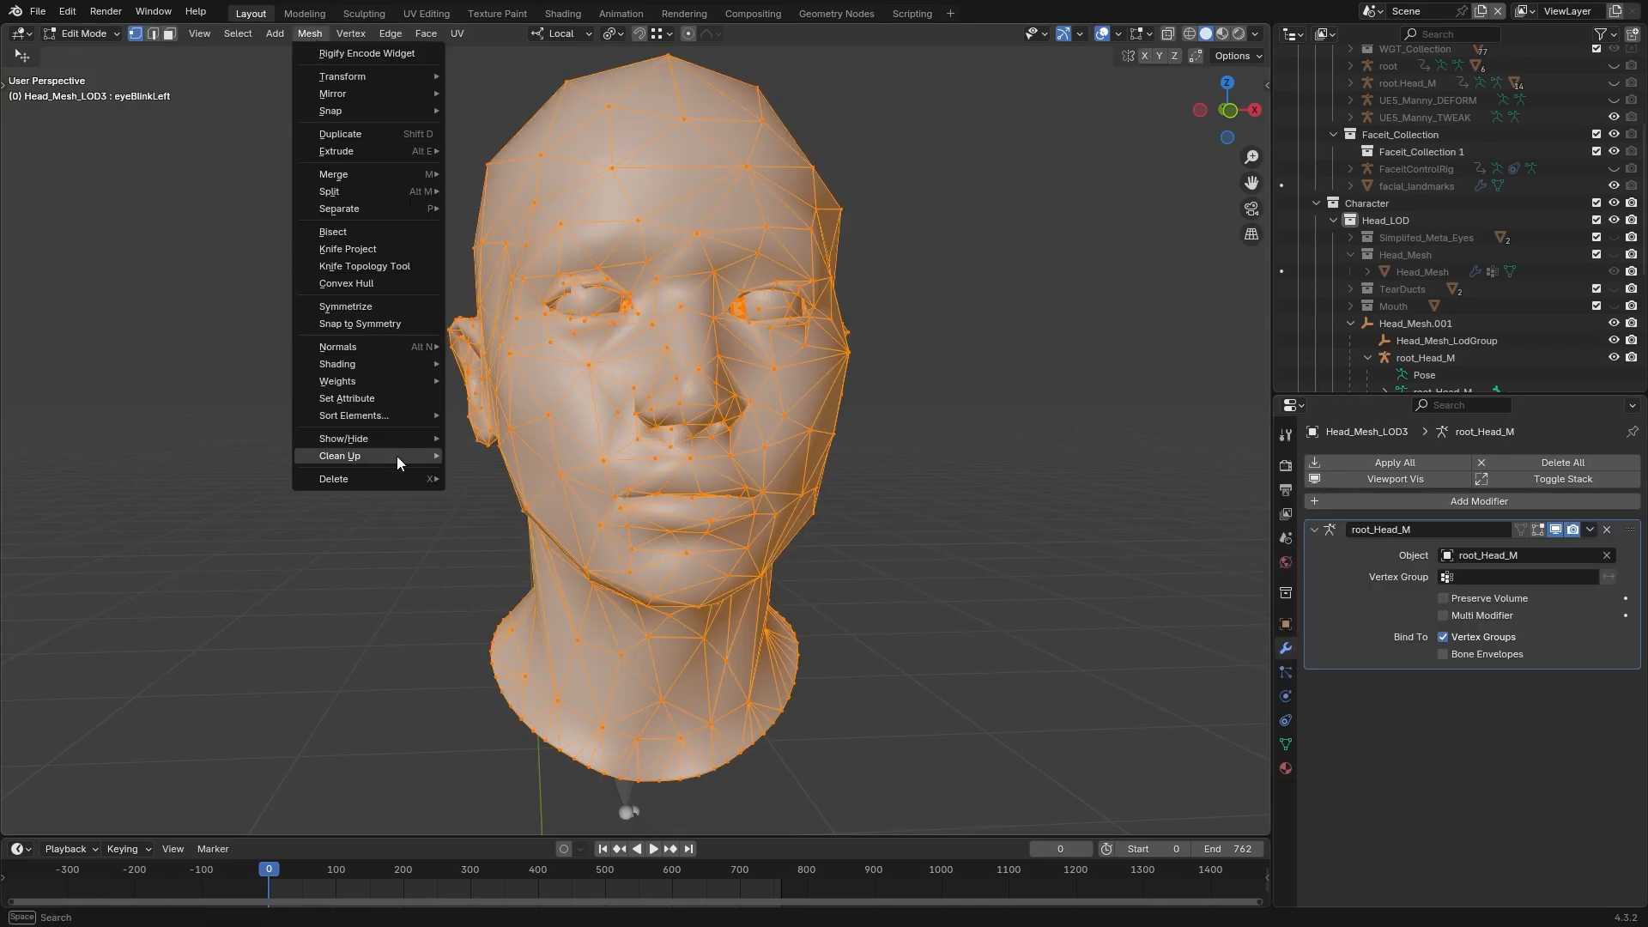
mouse_move(390, 457)
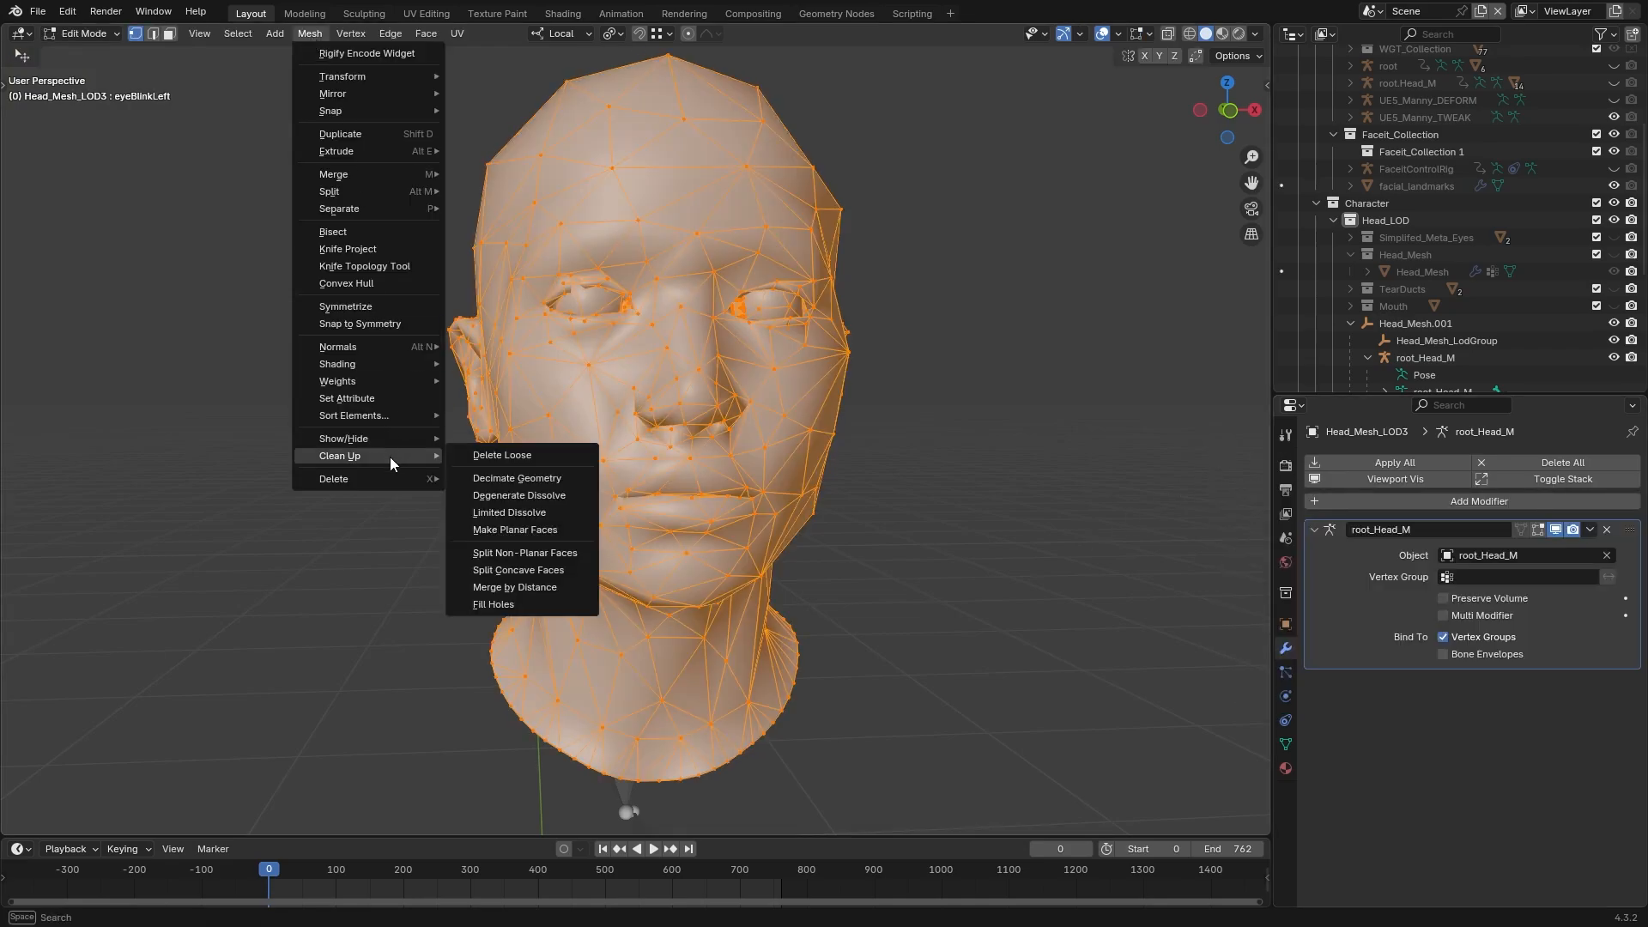
click(541, 478)
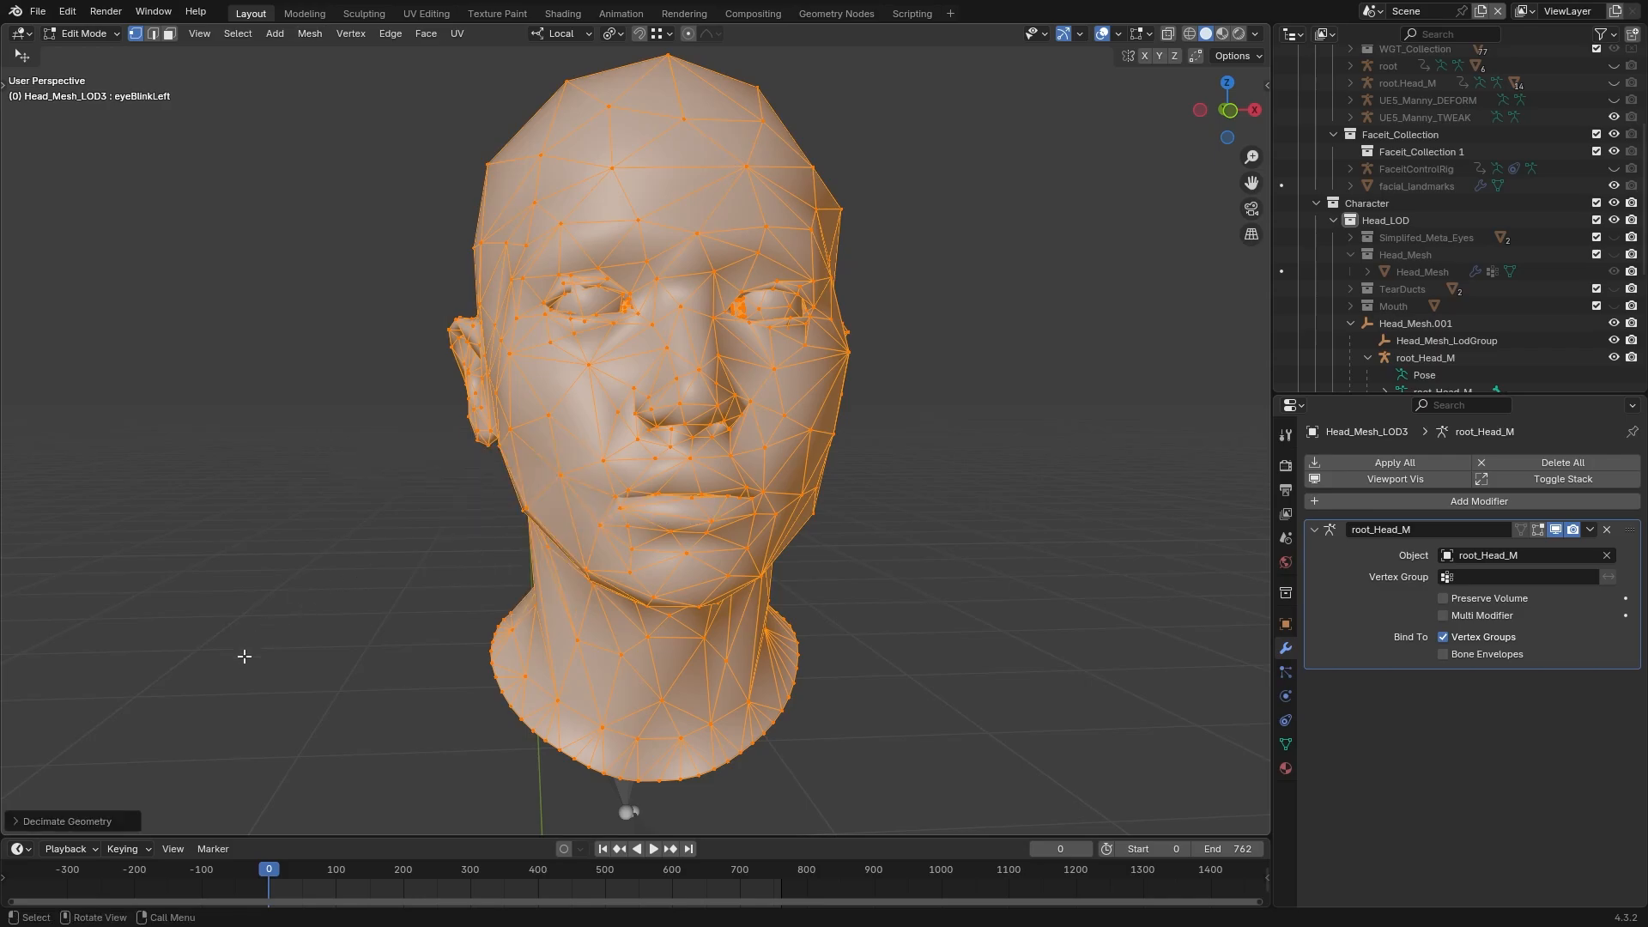
click(38, 826)
click(1285, 745)
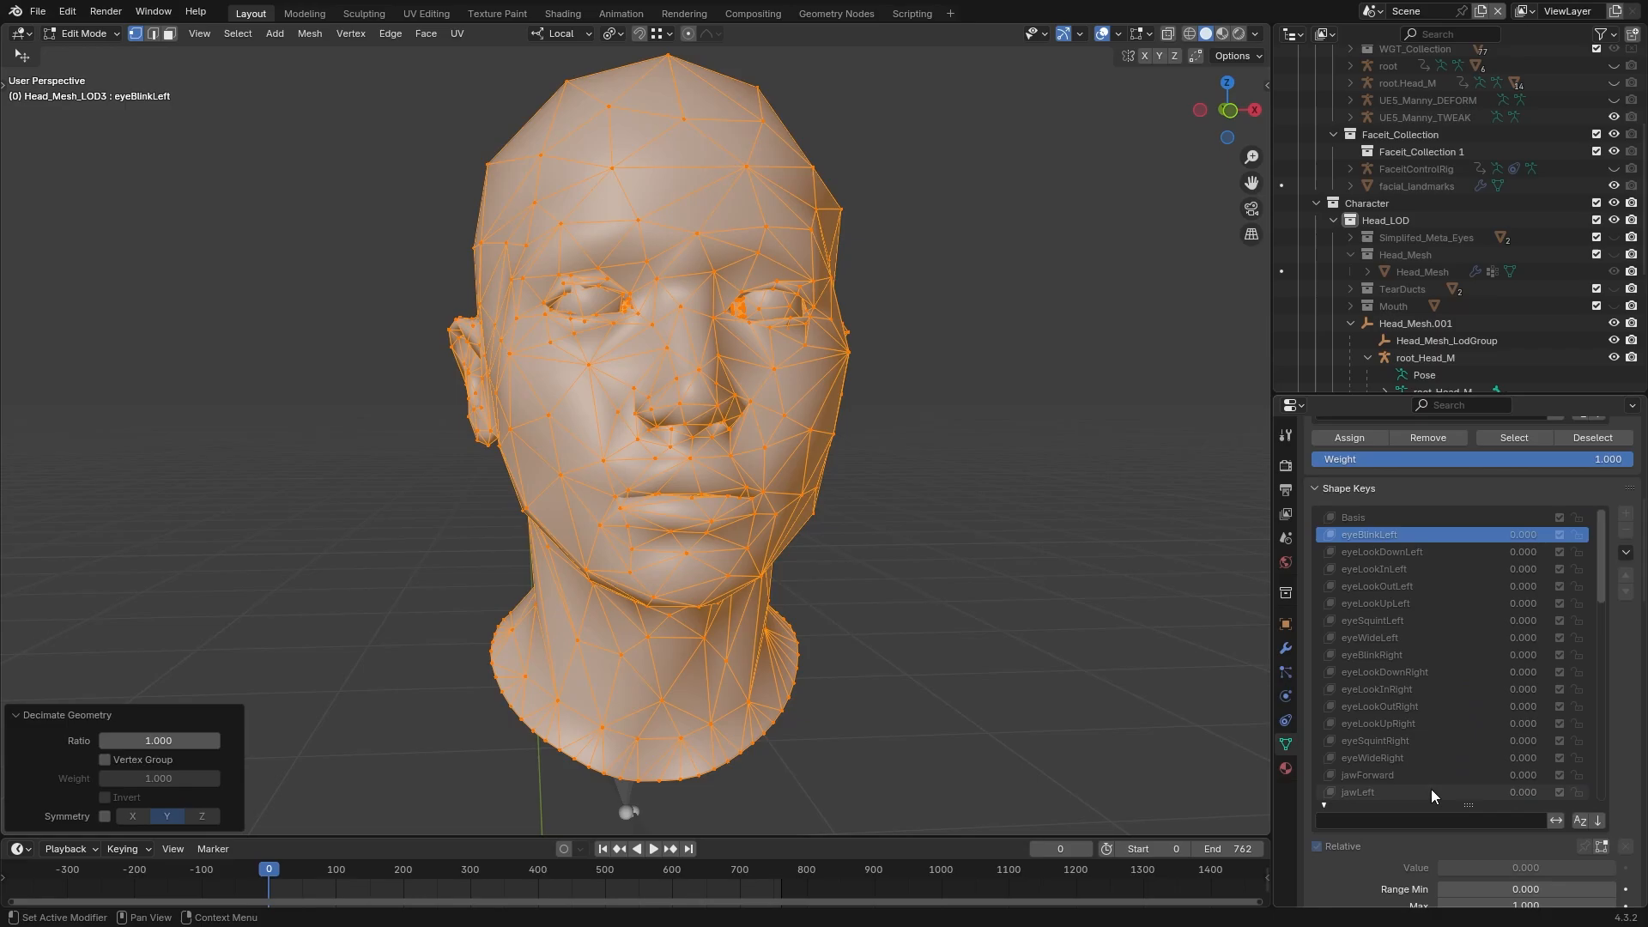
mouse_move(163, 742)
mouse_down()
mouse_move(26, 741)
mouse_move(163, 741)
mouse_up()
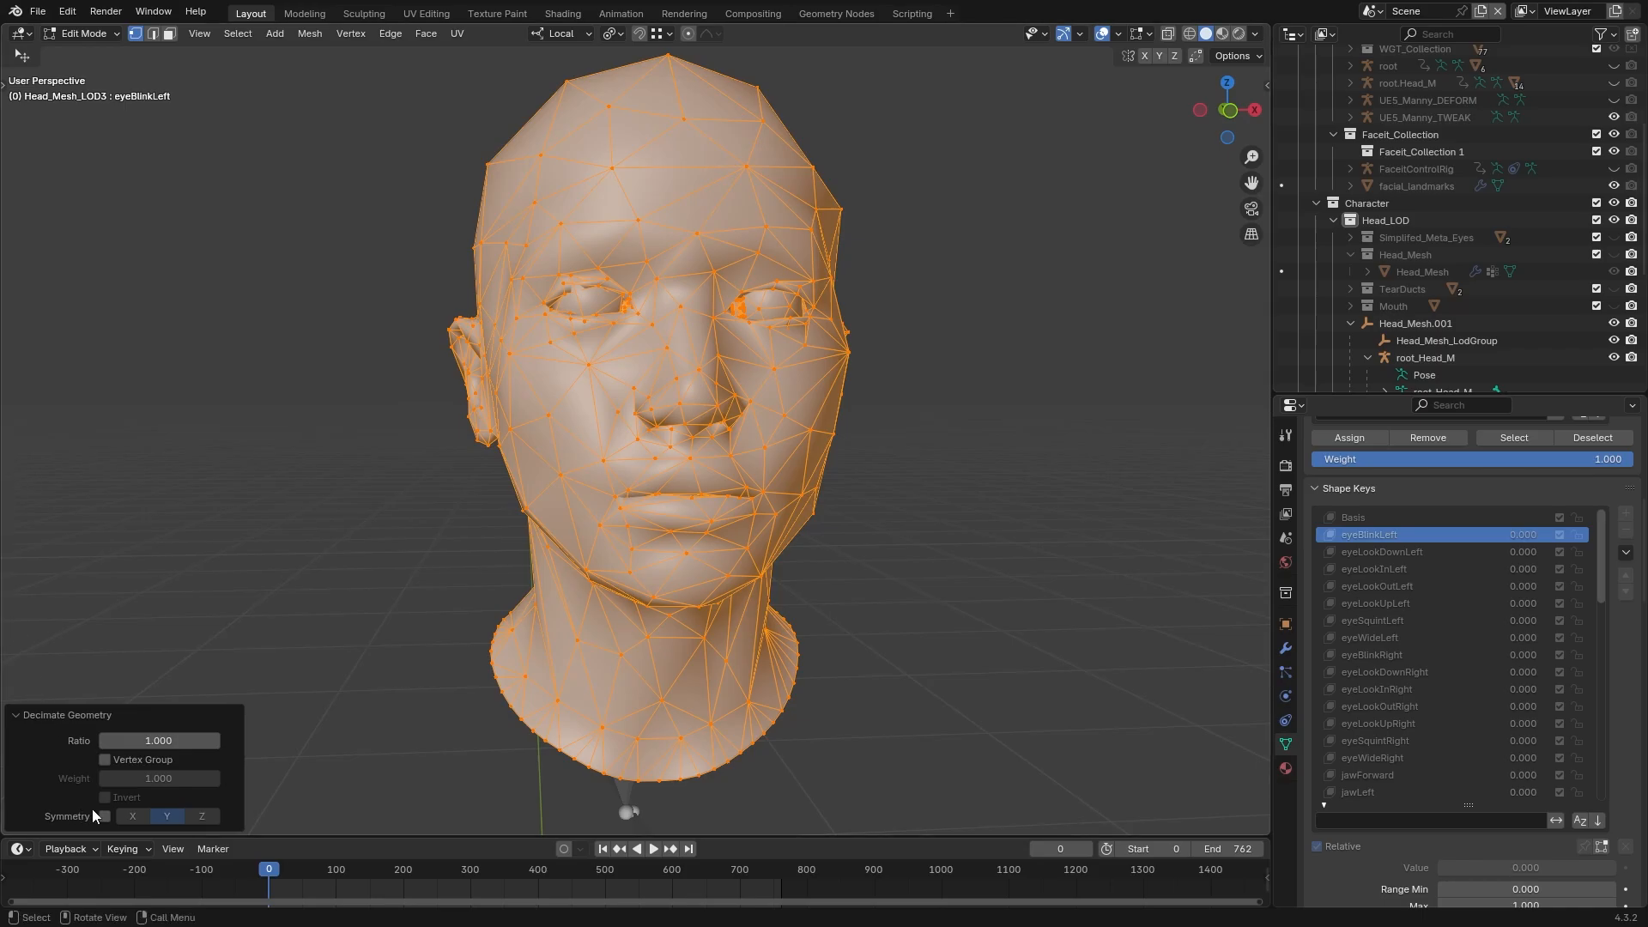
scroll(1622, 532, up, 5)
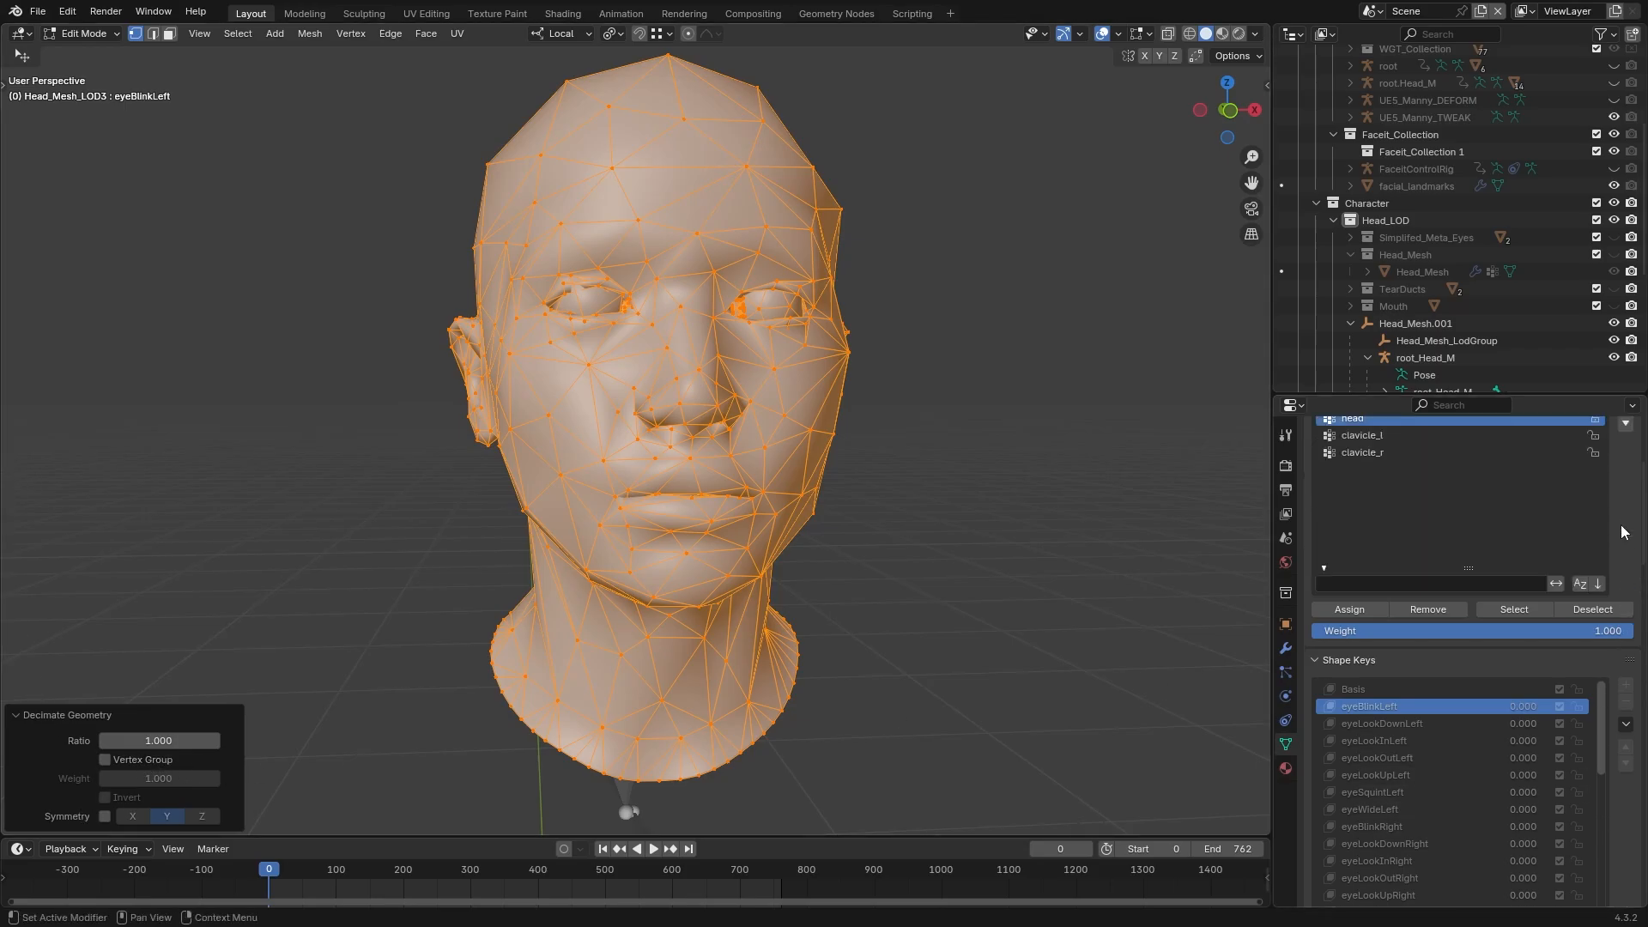
scroll(1622, 532, up, 3)
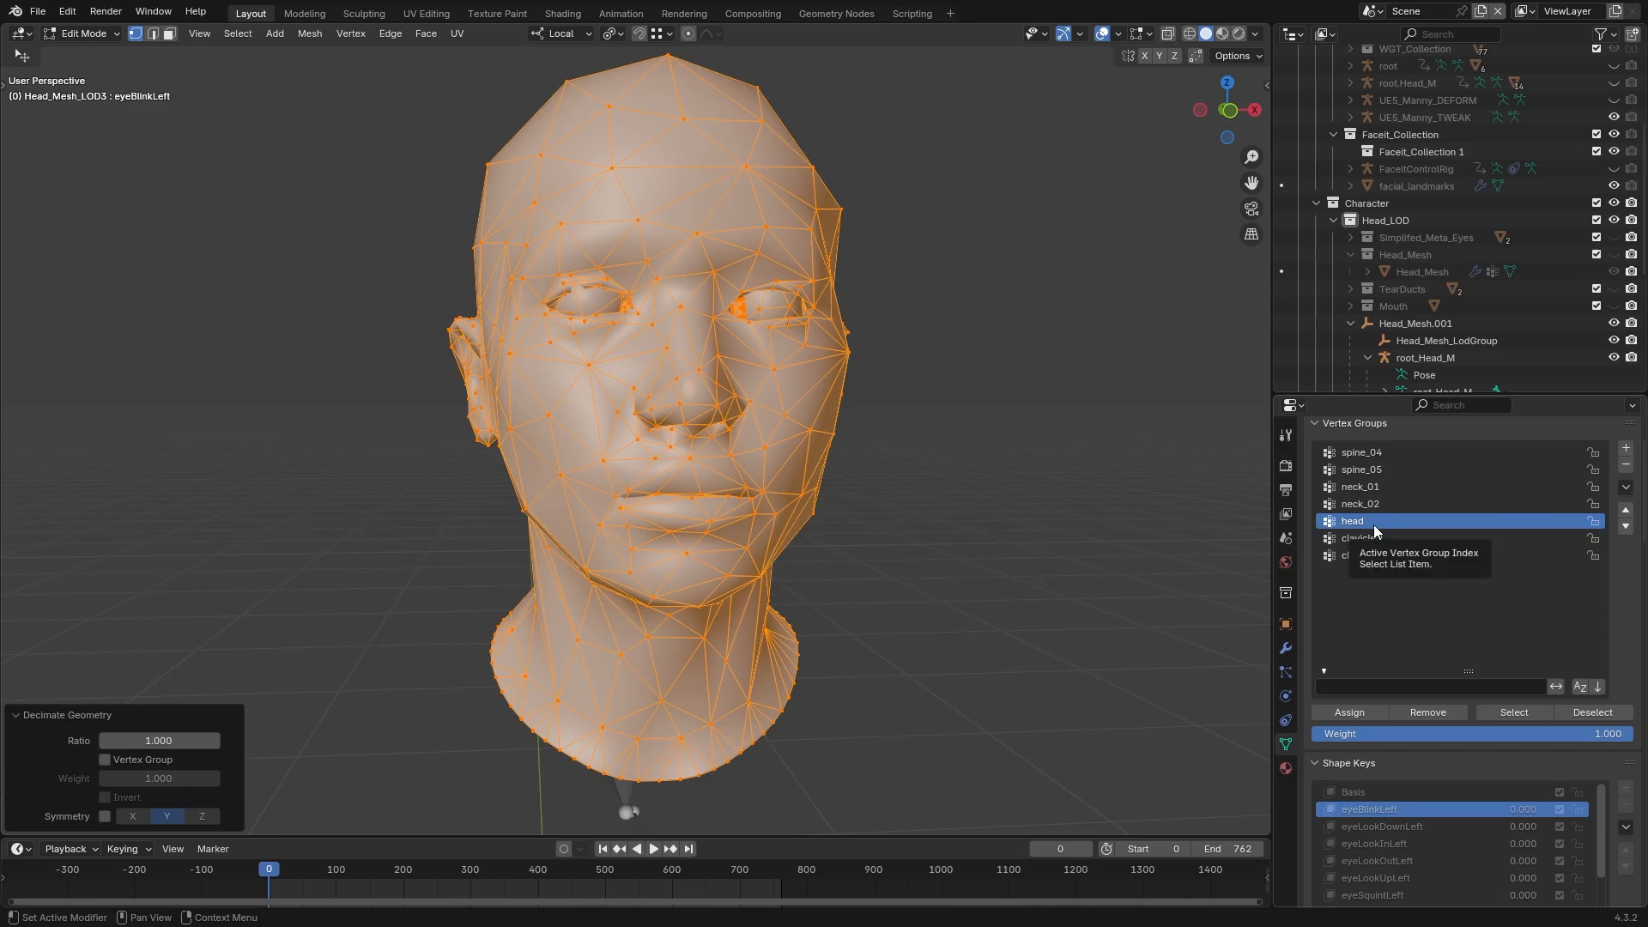
Restrict the decimation by the active head vertex group with a weight of 200
click(147, 760)
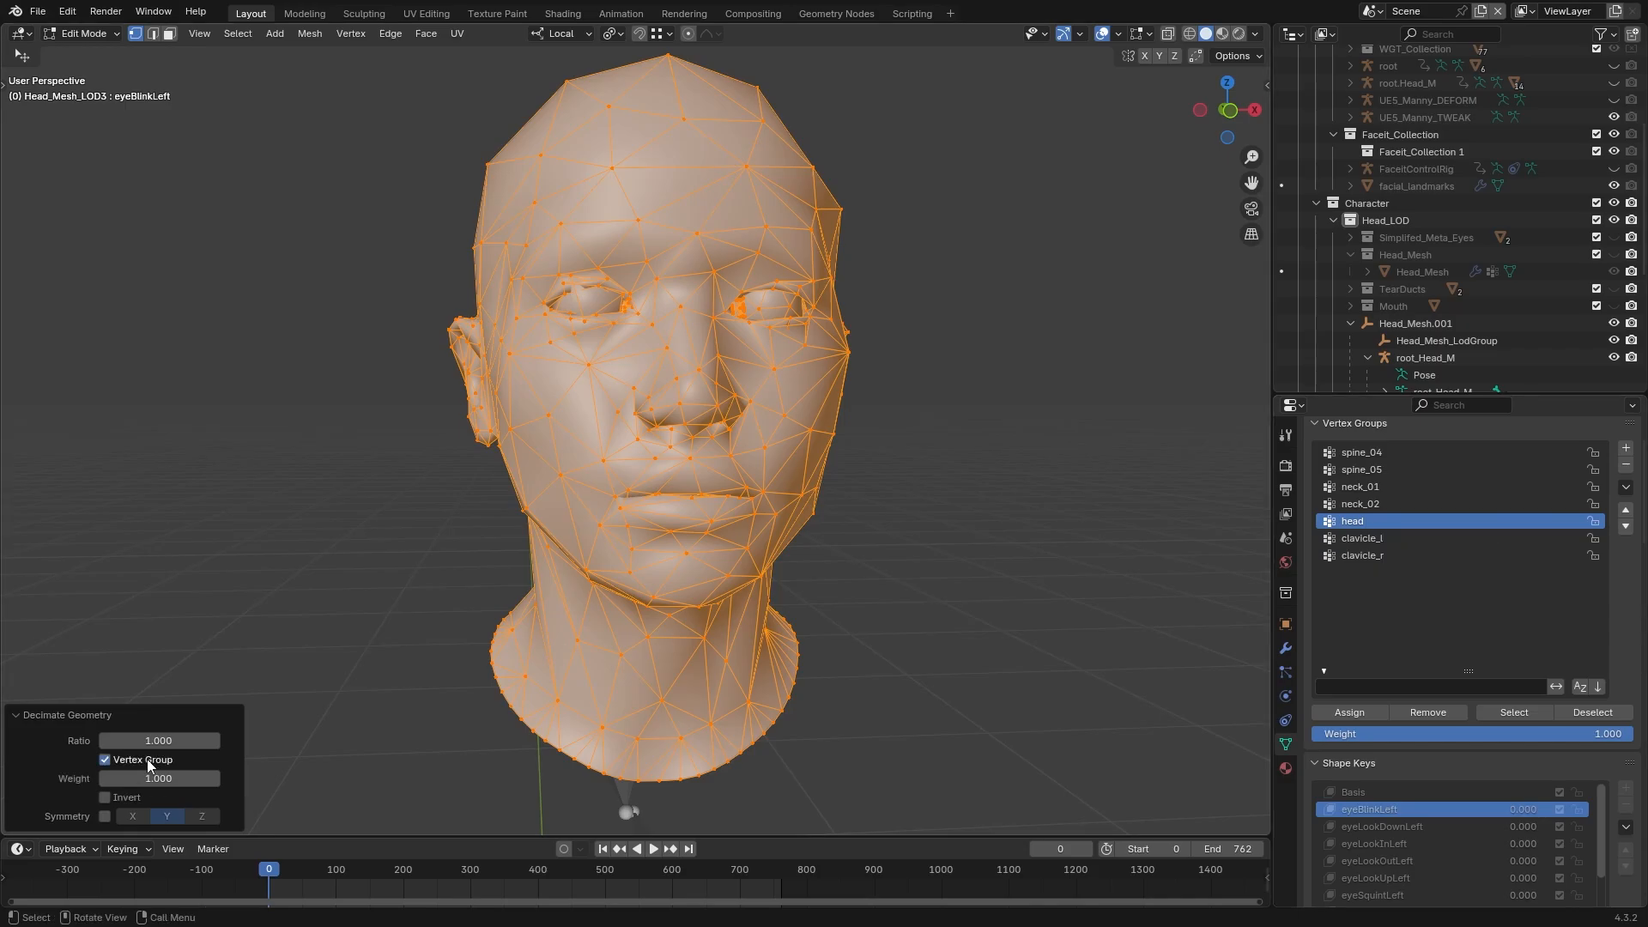
click(159, 778)
text(200)
key(Return)
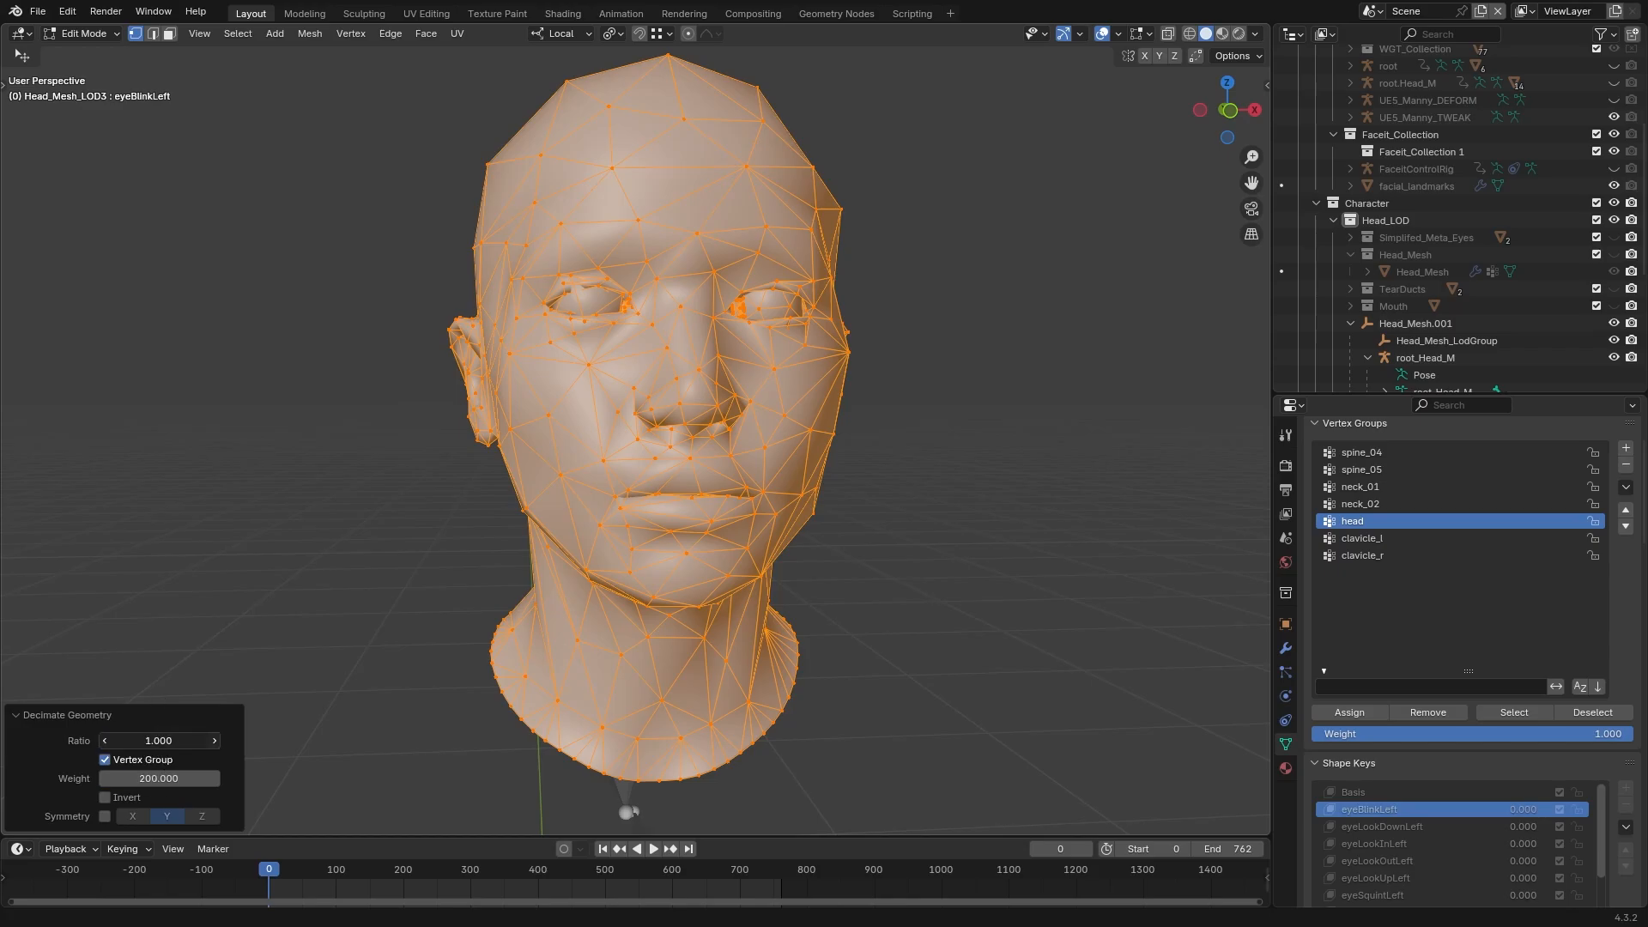
Try a decimation ratio of 0.640 with viewport statistics turned on, and undo the decimation
drag(159, 741, 111, 741)
click(1119, 35)
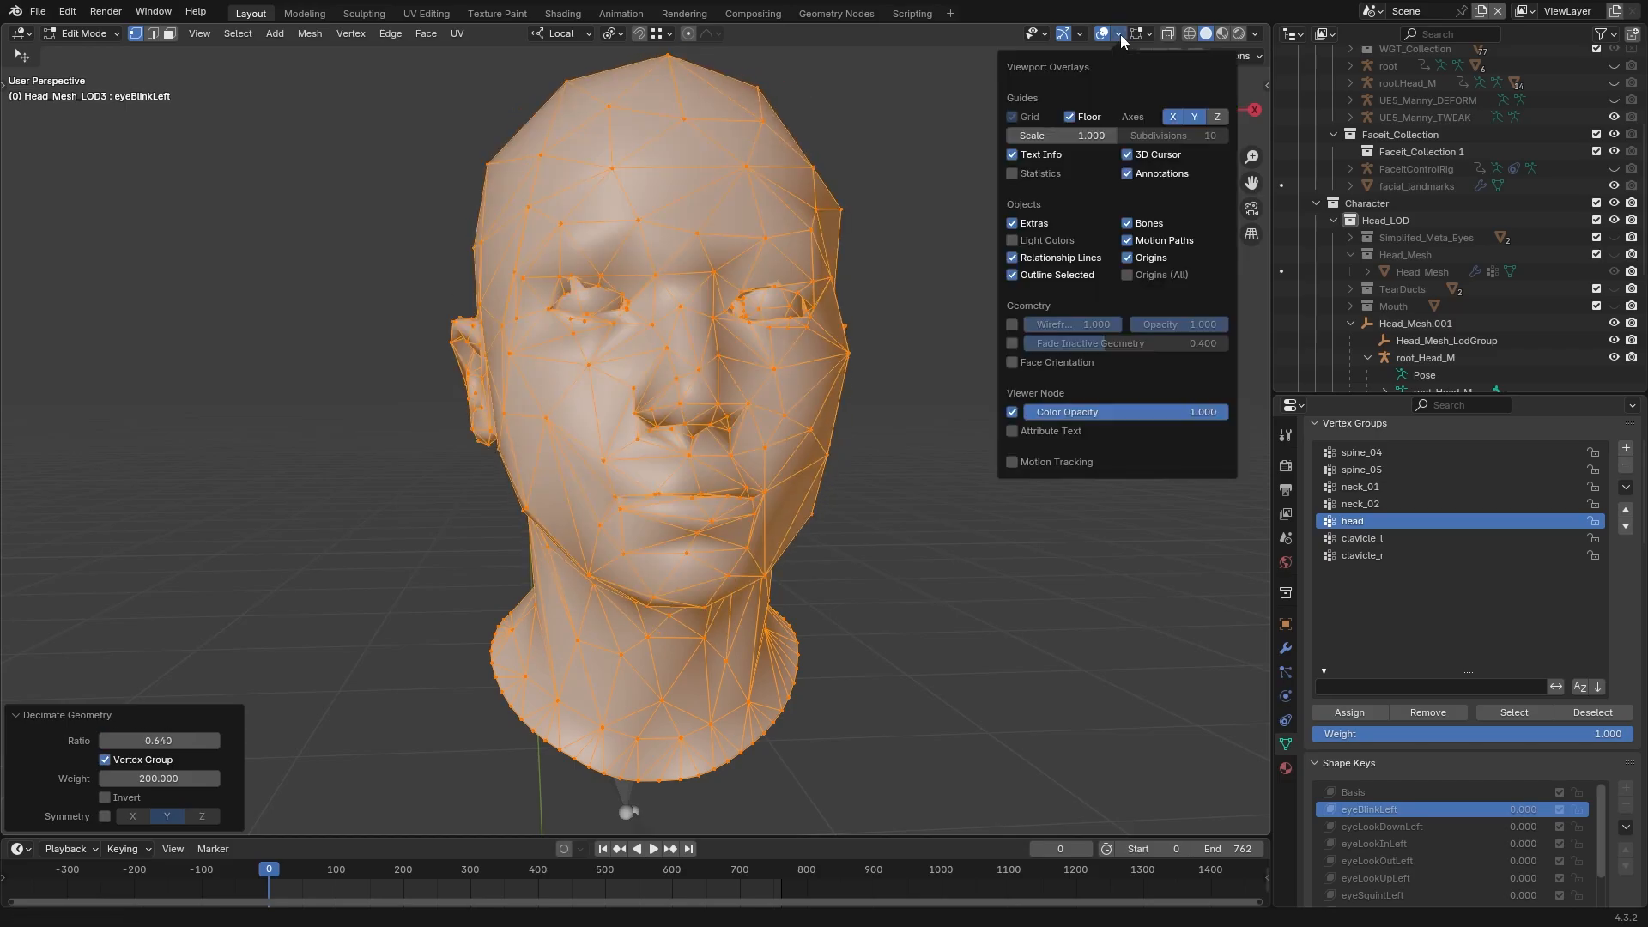
click(1035, 174)
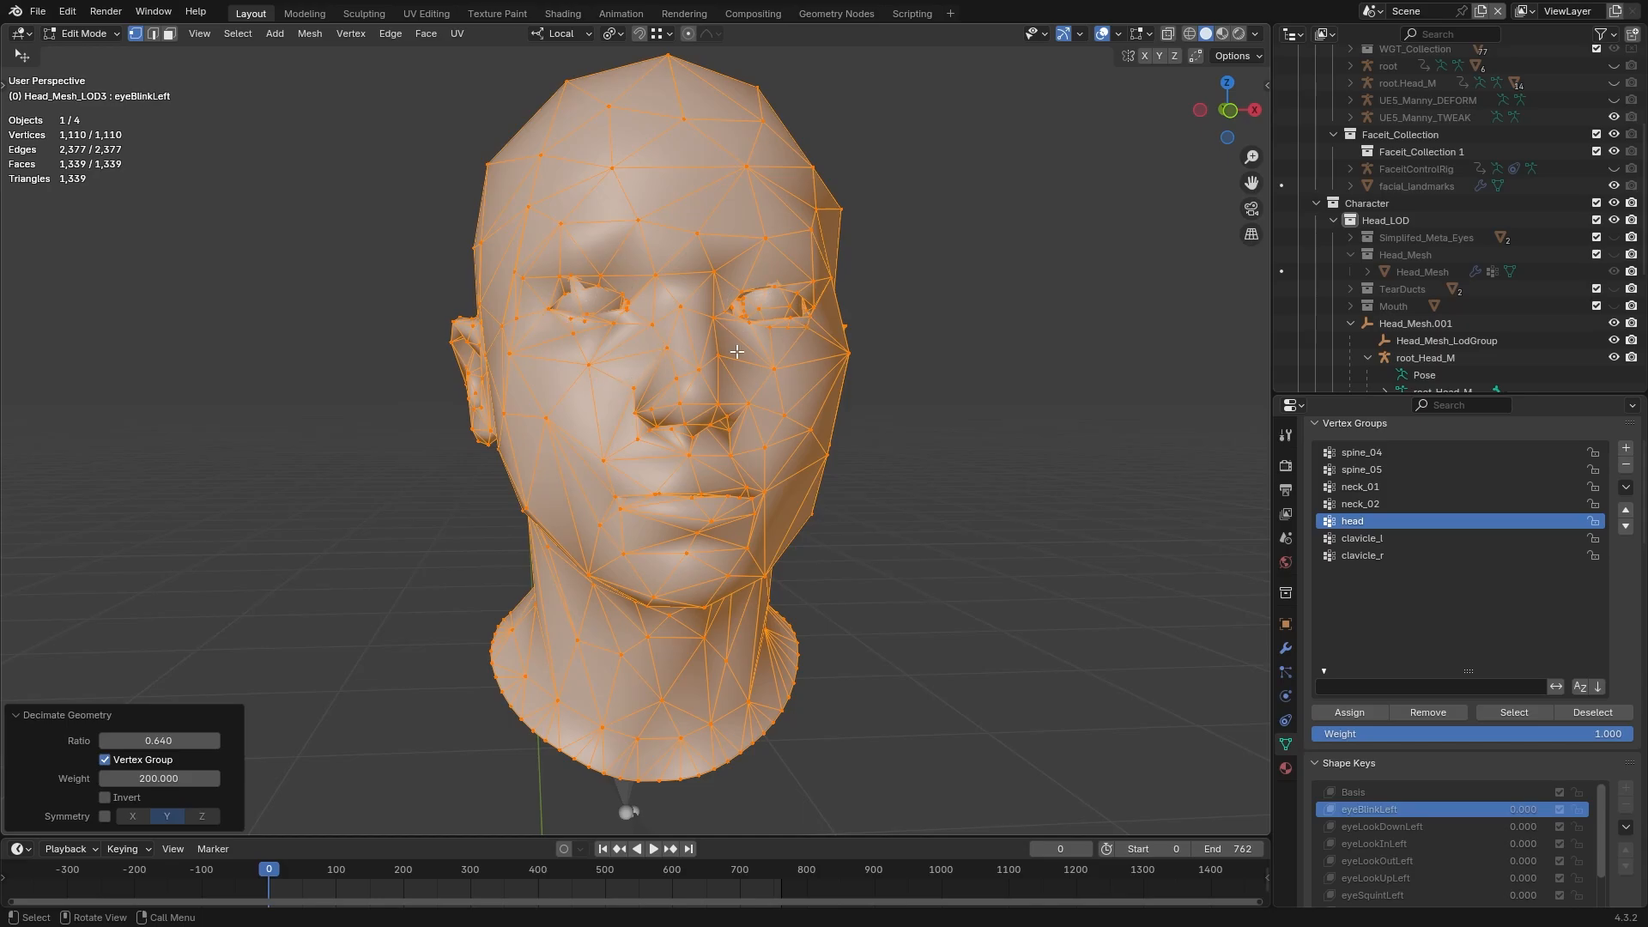
key(ctrl+z)
Select only the linked head skin of Head_Mesh_LOD3, decimate it at a ratio of 0.7 and clear the selection
click(686, 402)
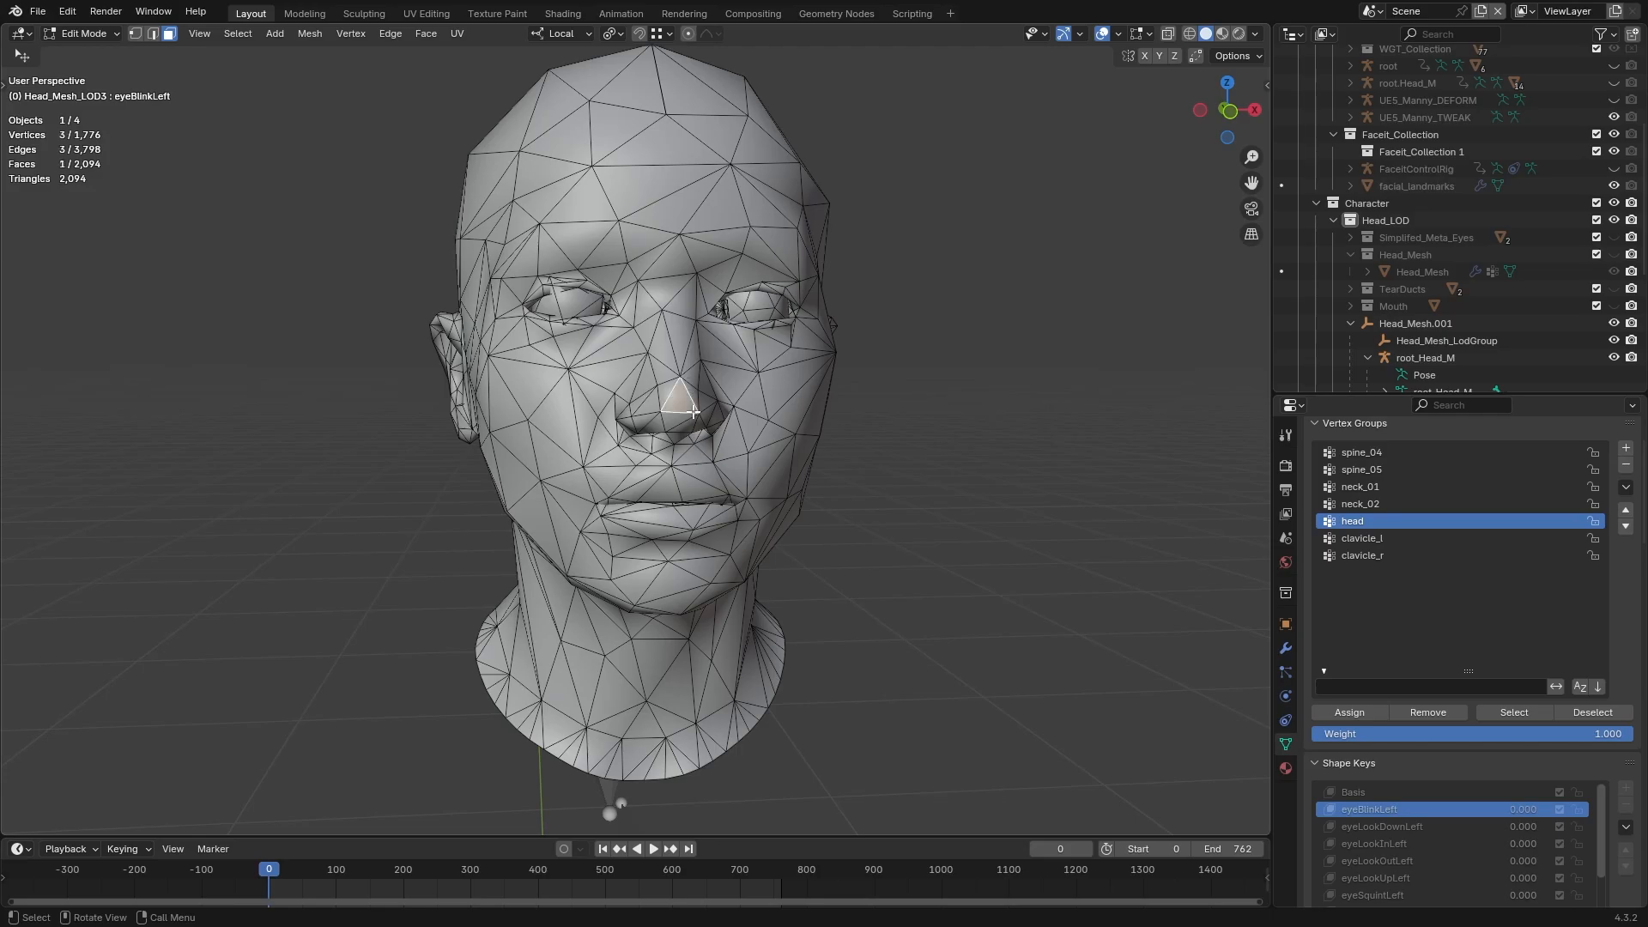
key(l)
key(l)
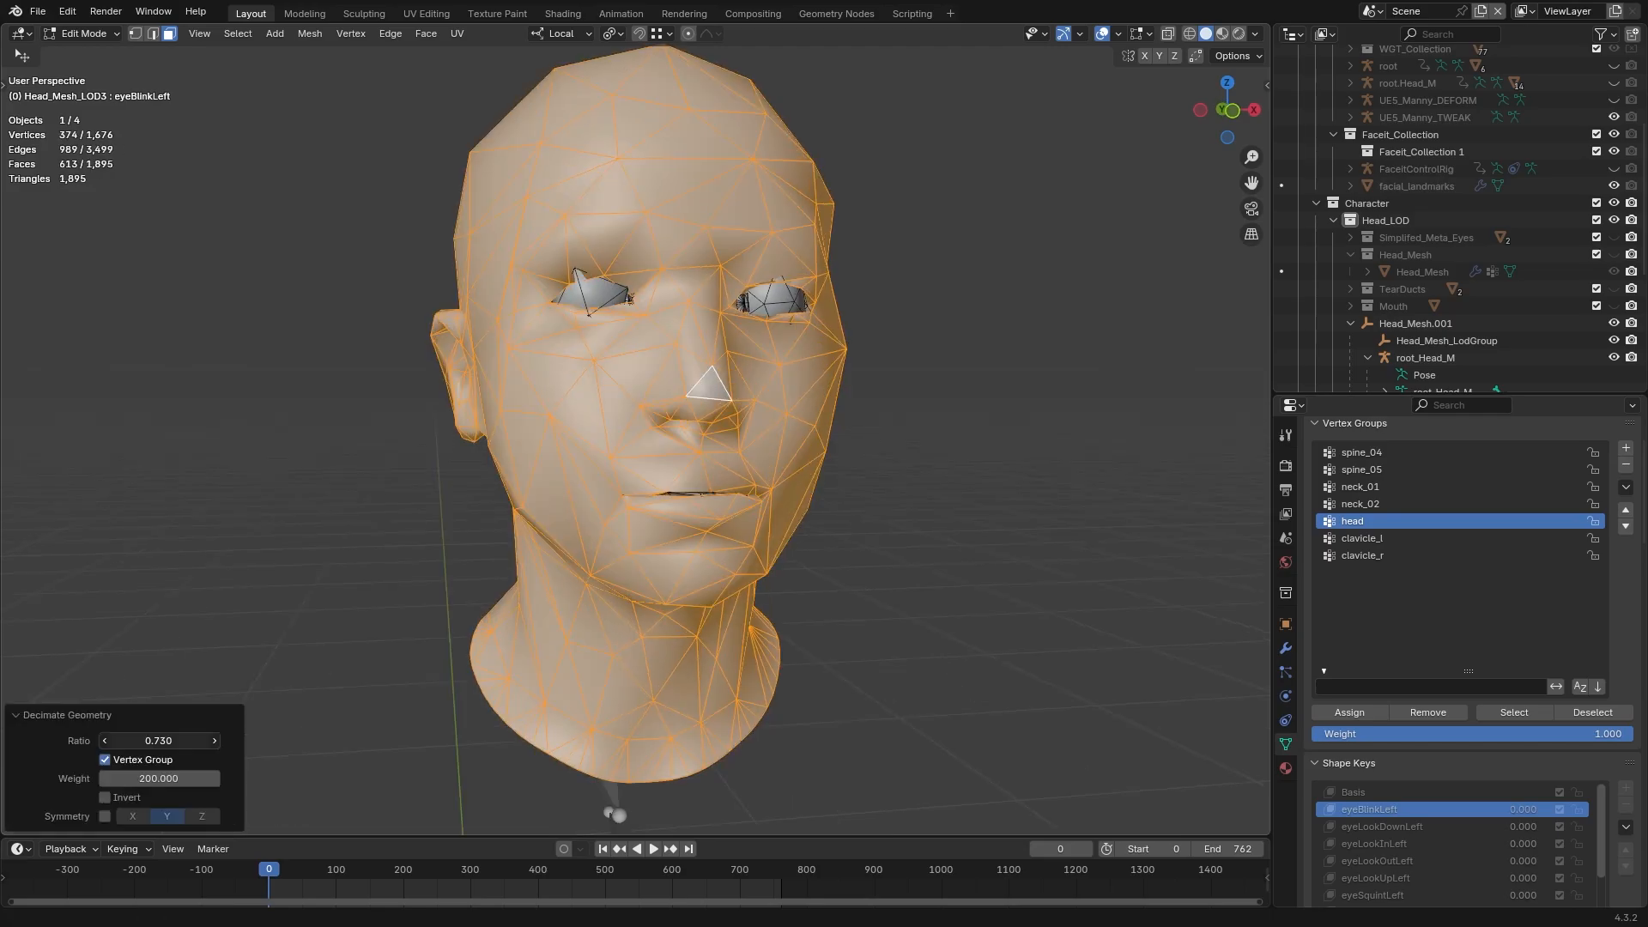
drag(159, 741, 176, 746)
click(176, 746)
text(0.7)
key(Return)
click(343, 558)
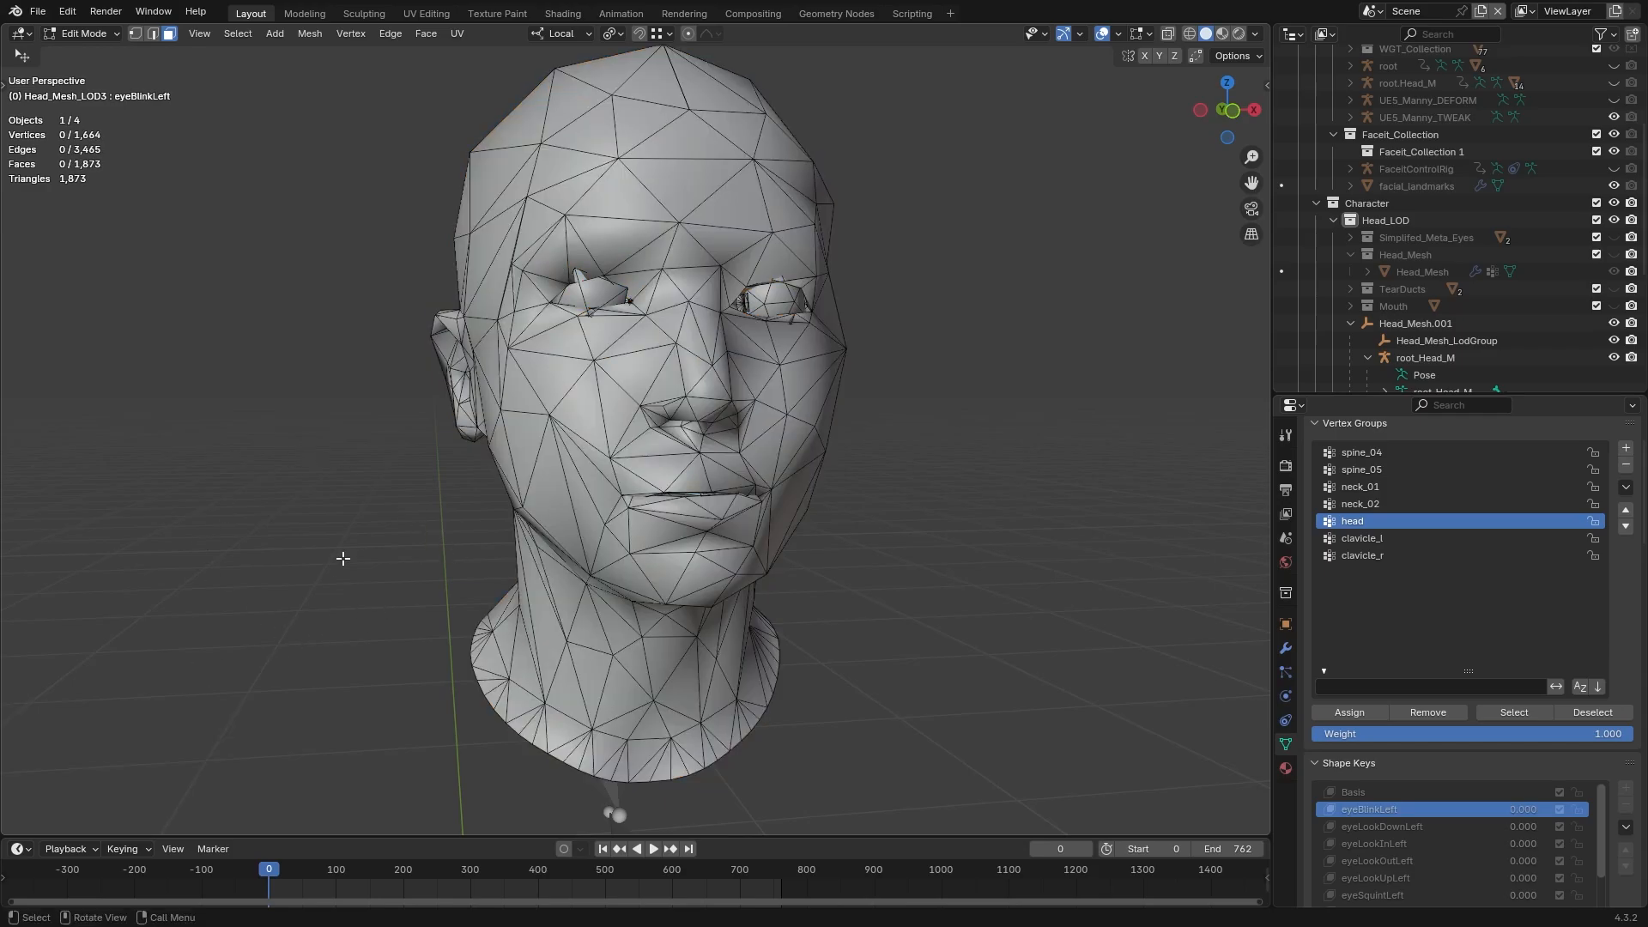
Hide the linked head skin faces to expose the eye and mouth interior geometry
click(588, 414)
key(l)
middle_drag(589, 414, 730, 420)
key(h)
shift+middle_drag(755, 351, 472, 472)
click(468, 480)
Examine the linked pieces of the interior geometry along with the mesh's material slots
middle_drag(583, 434, 528, 429)
key(l)
key(l)
click(1286, 768)
click(480, 464)
Delete unneeded linked pieces of the interior geometry and view the remaining parts in wireframe
key(l)
middle_drag(412, 446, 583, 412)
key(l)
click(548, 467)
key(l)
key(x)
middle_drag(548, 467, 530, 549)
key(shift+z)
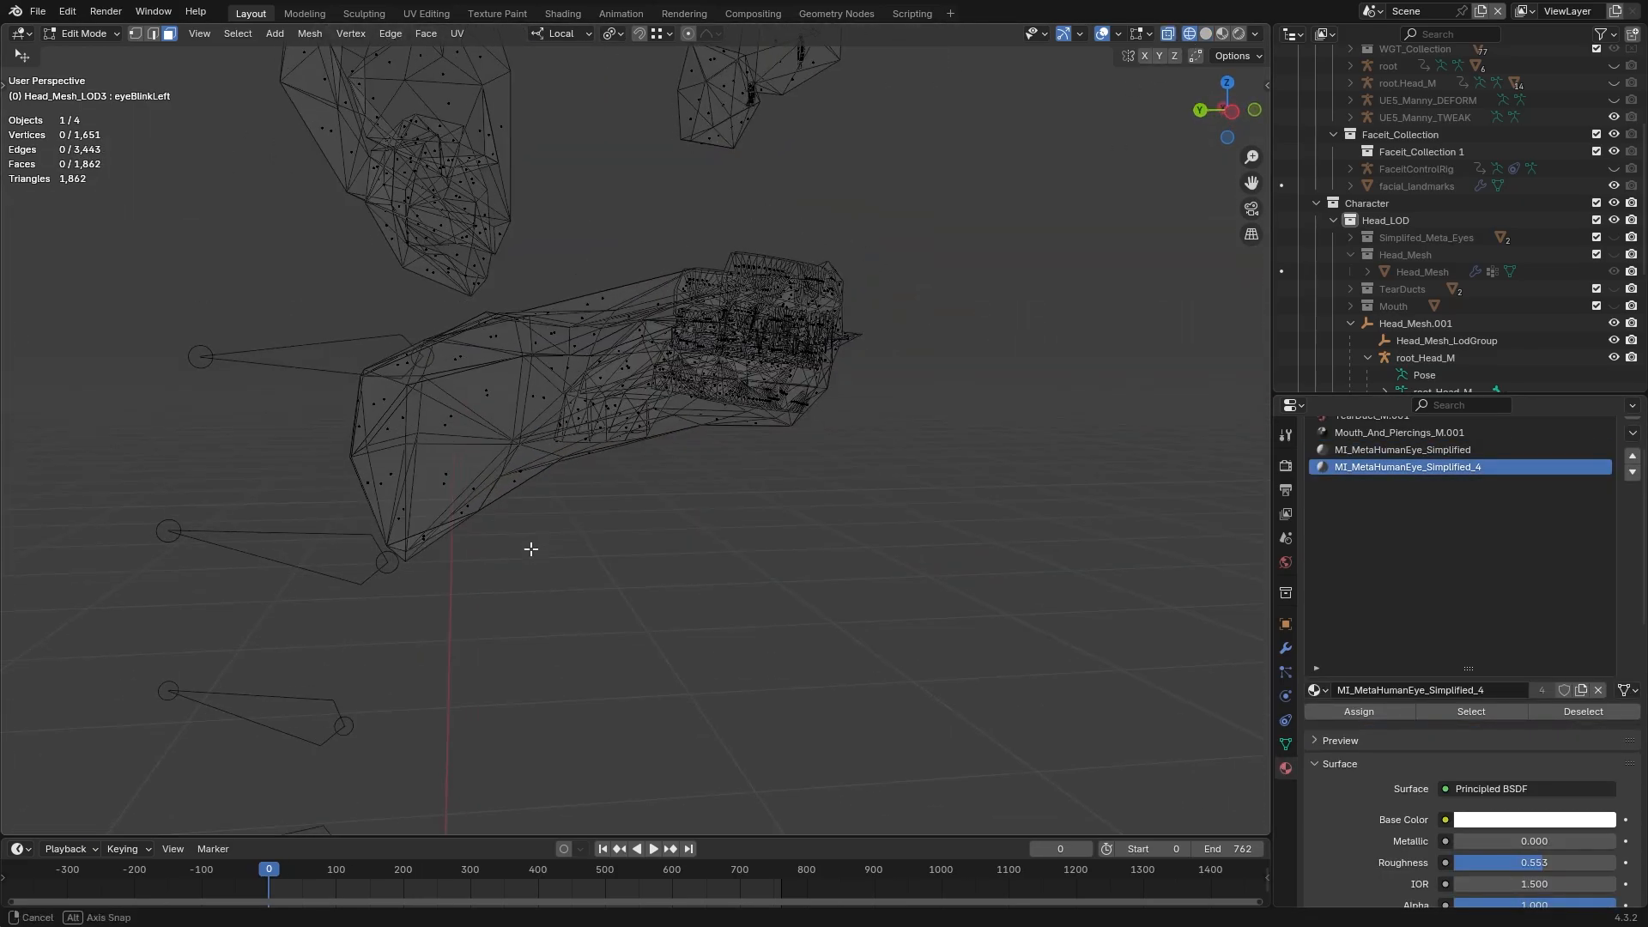
Delete the box-selected interior geometry, return to solid view and delete another linked interior piece
drag(325, 657, 571, 310)
key(x)
key(shift+z)
middle_drag(574, 404, 640, 541)
key(l)
key(x)
Delete the next unneeded linked interior piece and reveal the hidden faces of the head mesh
click(436, 558)
shift+click(434, 517)
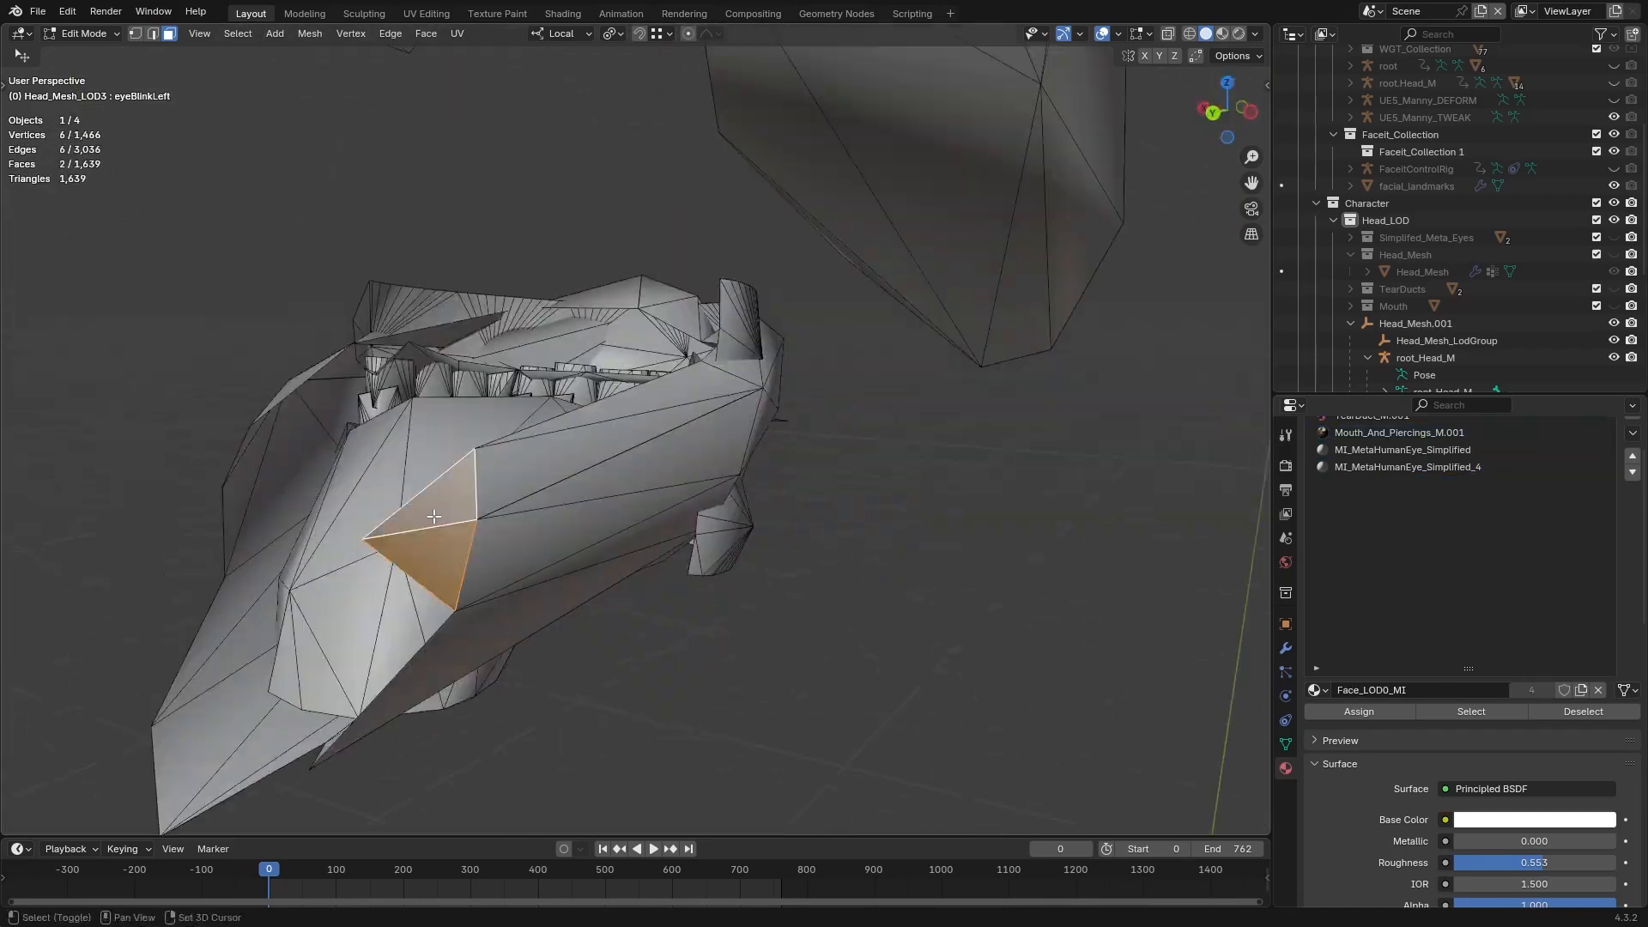
middle_drag(434, 517, 541, 455)
key(l)
key(x)
key(alt+h)
Select the linked teeth pieces inside the mouth, grab them, and review the textured Head_Mesh_LOD3 head
scroll(615, 364, up, 4)
click(564, 458)
key(l)
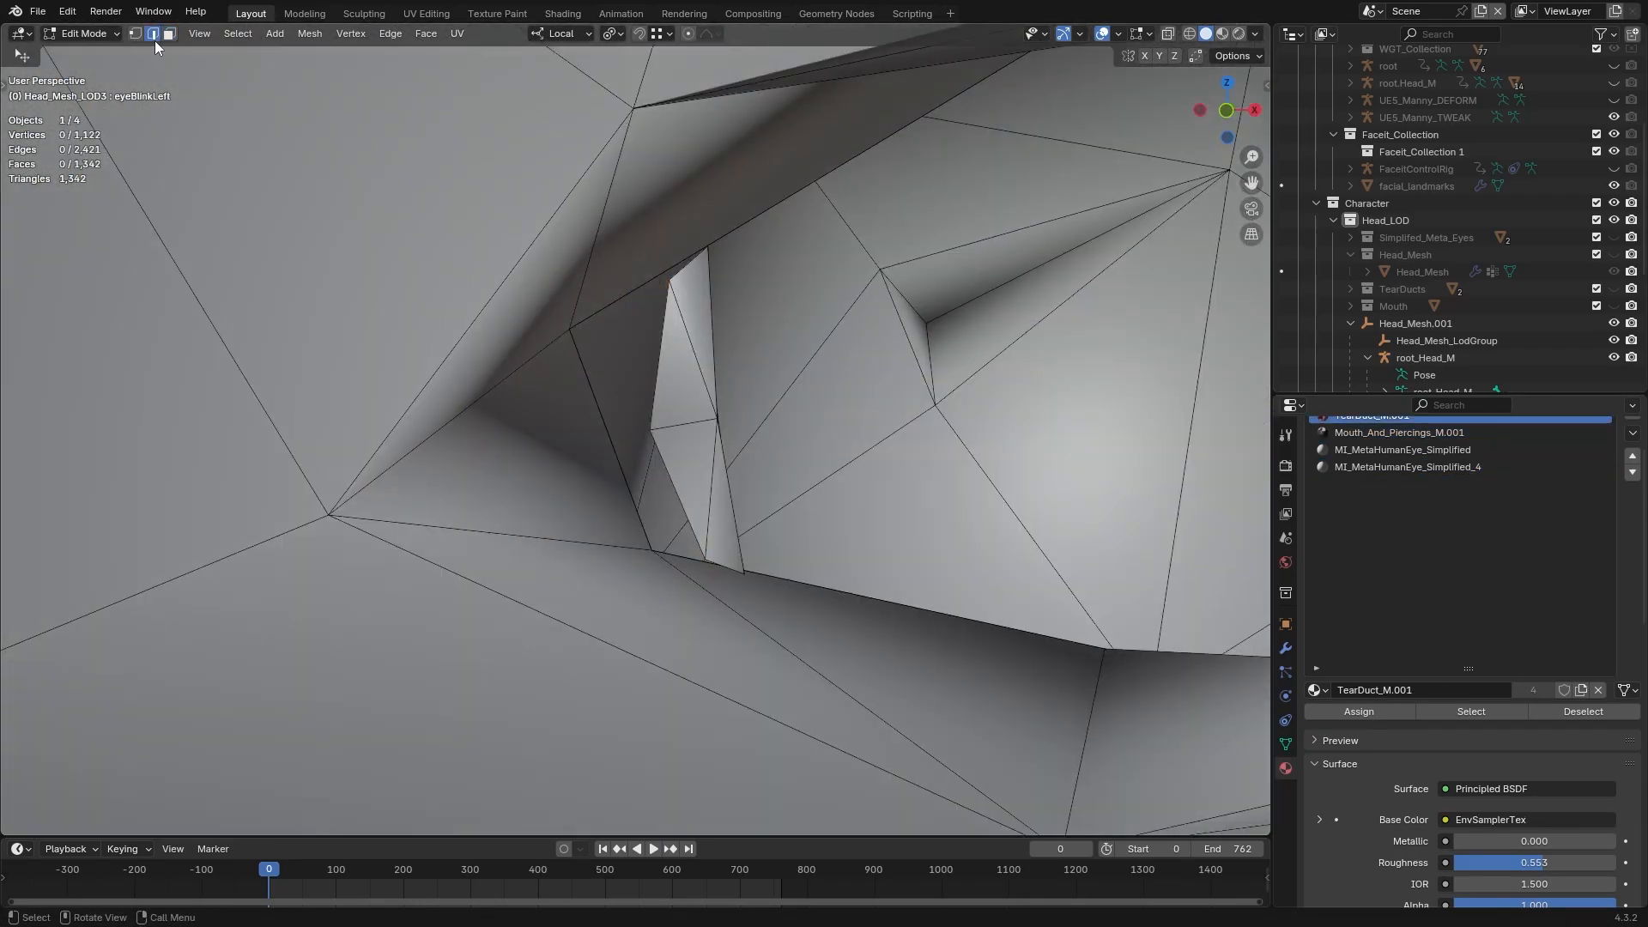
key(g)
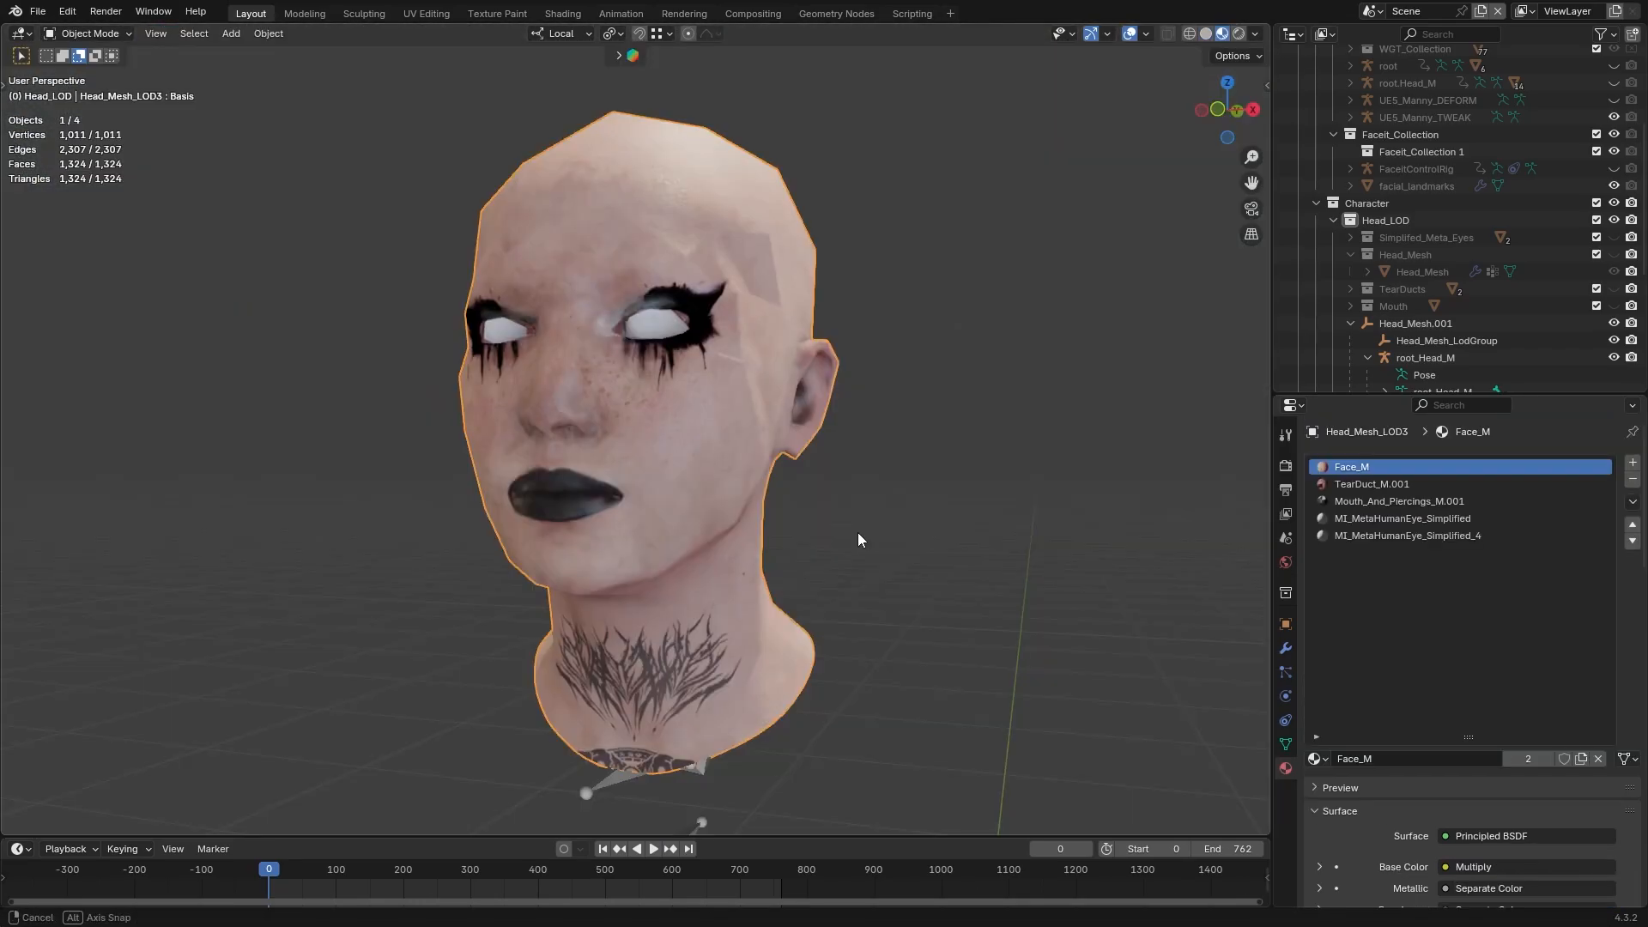
scroll(859, 534, up, 2)
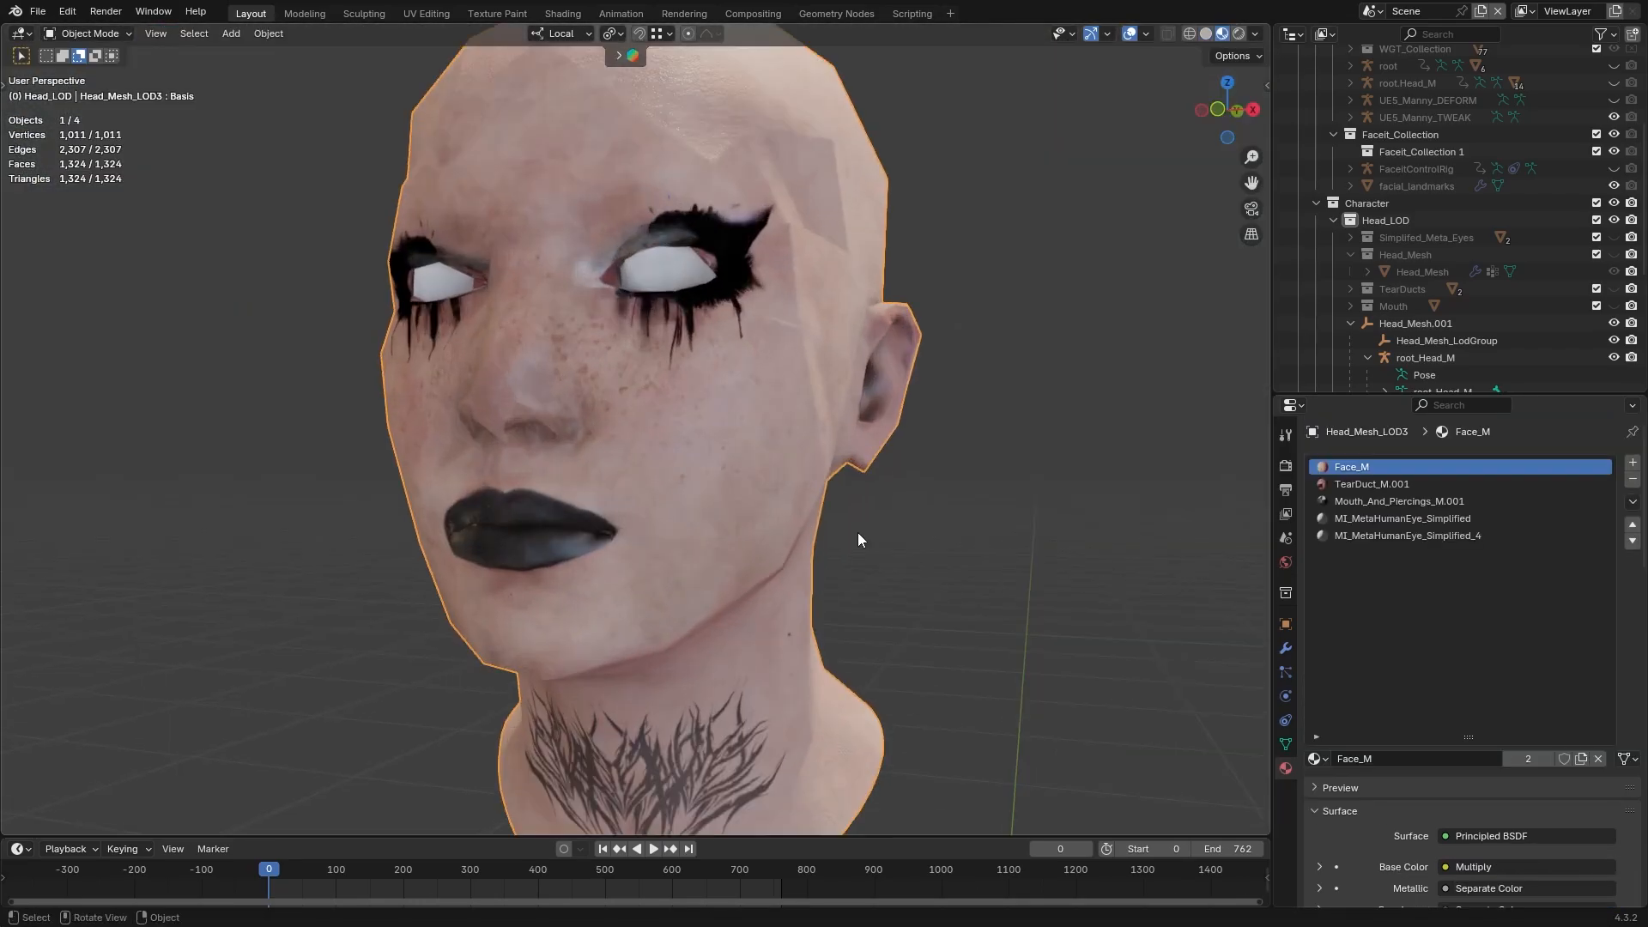
mouse_move(858, 540)
middle_down()
mouse_move(954, 539)
mouse_move(909, 535)
middle_up()
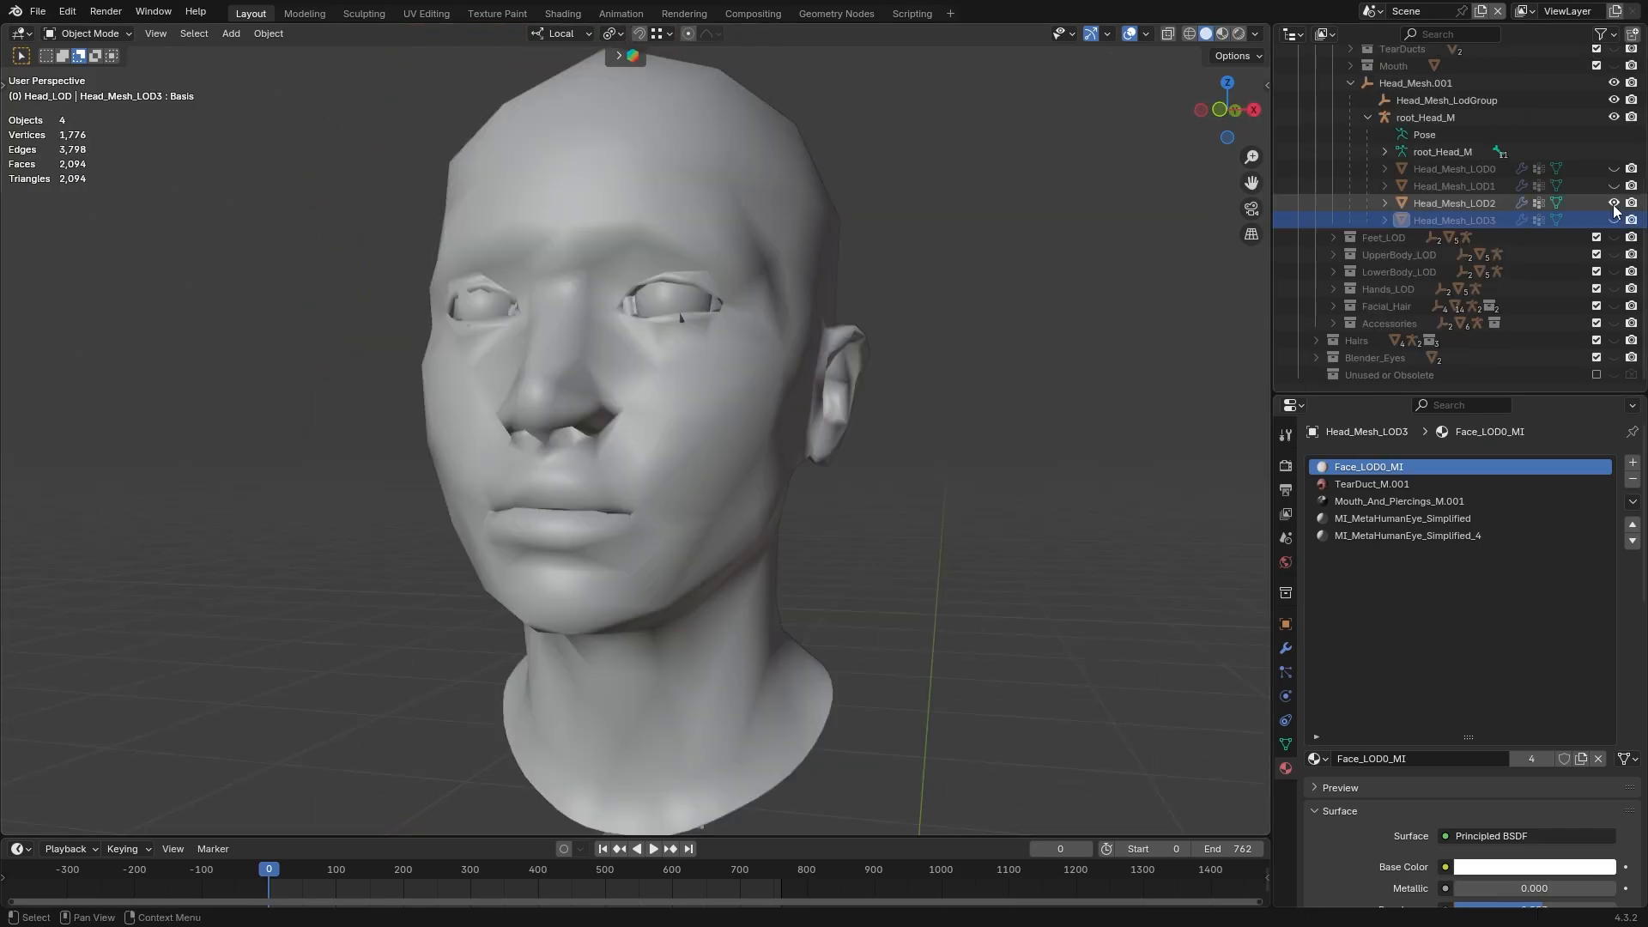
Show and select Head_Mesh_LOD2 and inspect its open mouth with the jawOpen shape key at 1.000
click(1615, 204)
click(800, 352)
scroll(860, 357, up, 3)
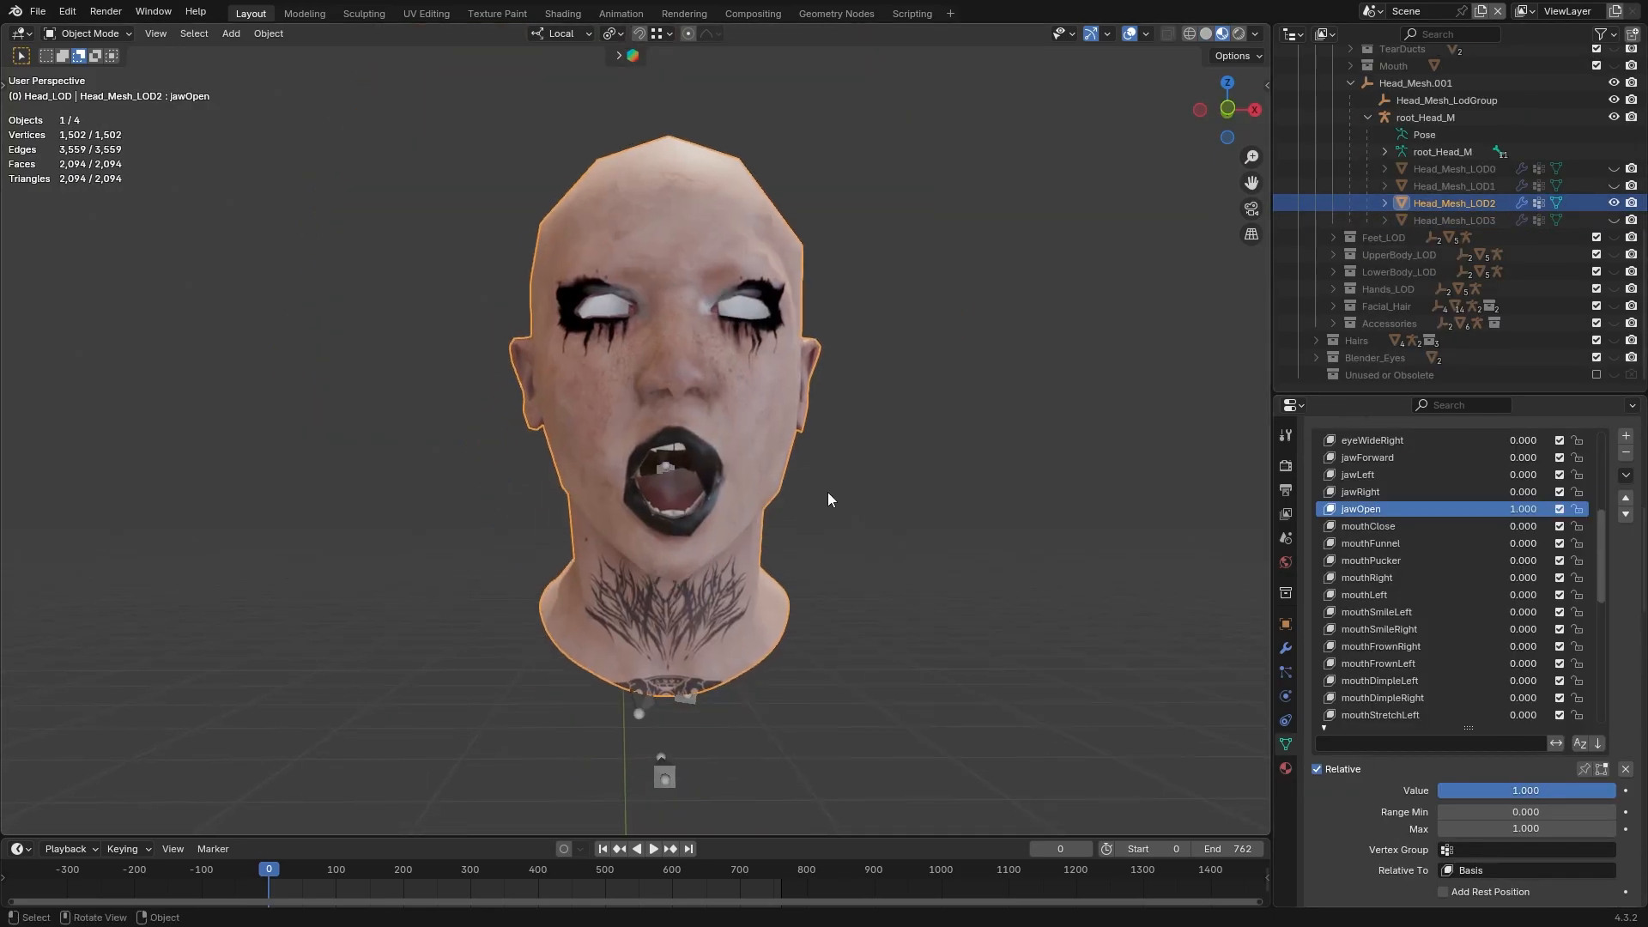
scroll(827, 500, up, 3)
middle_drag(827, 500, 777, 498)
Move the misplaced inner lip vertex up to the mouth edge in Head_Mesh_LOD2's jawOpen shape key
key(Tab)
scroll(778, 562, up, 3)
click(759, 597)
middle_drag(761, 592, 798, 575)
key(g)
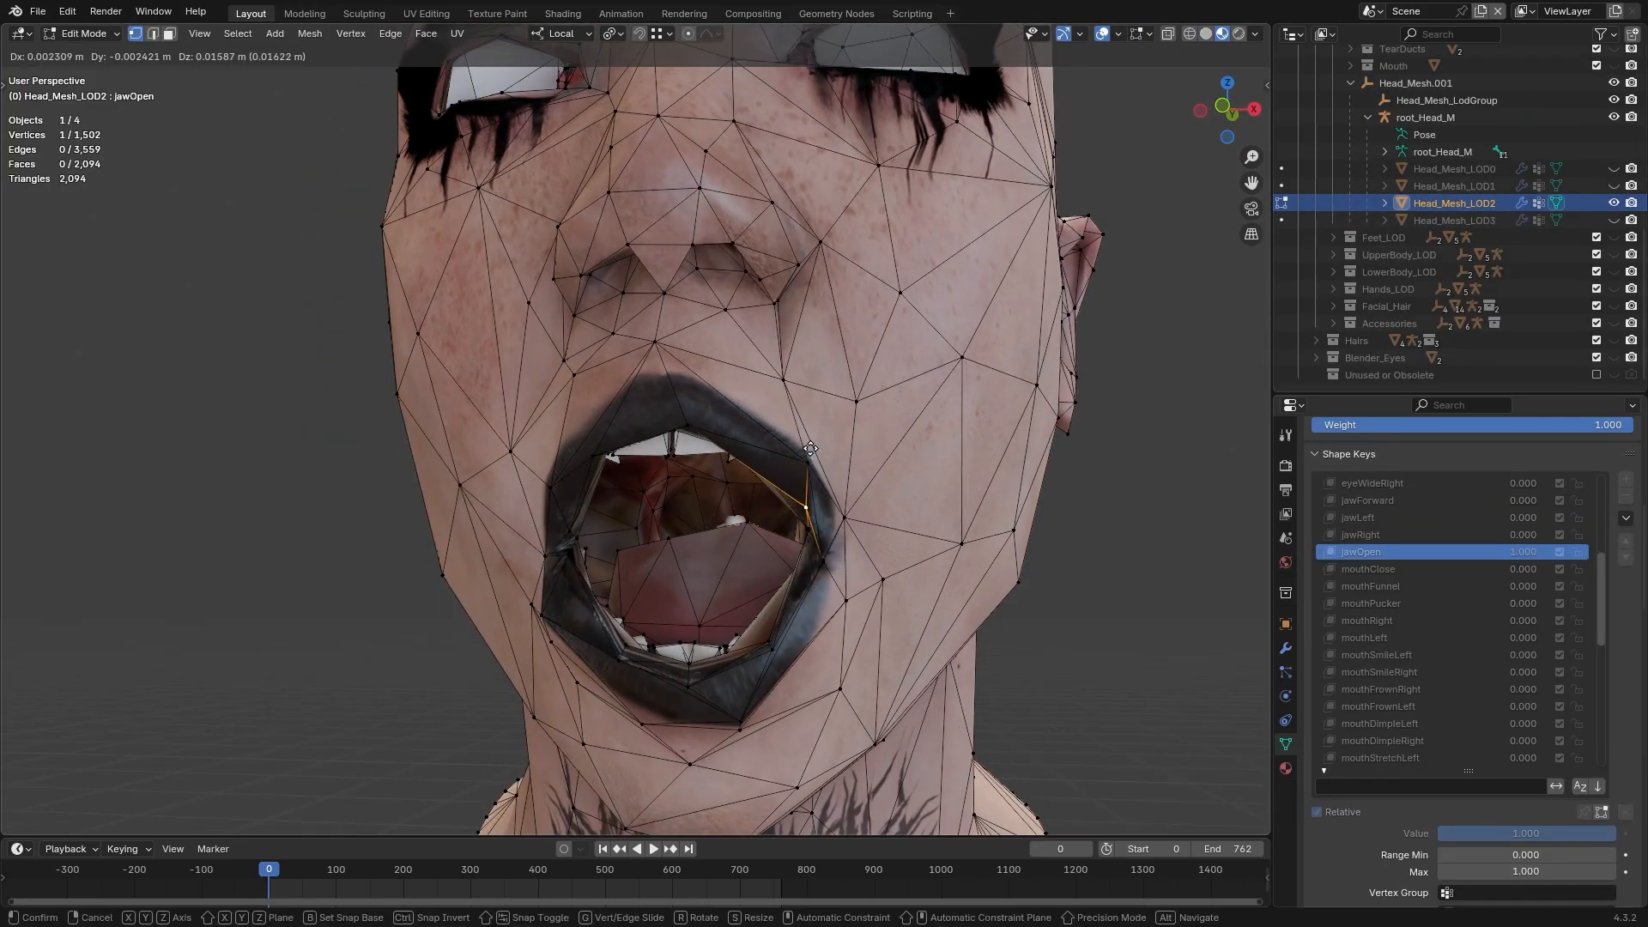
click(810, 448)
scroll(810, 448, down, 5)
middle_drag(918, 601, 908, 604)
key(Tab)
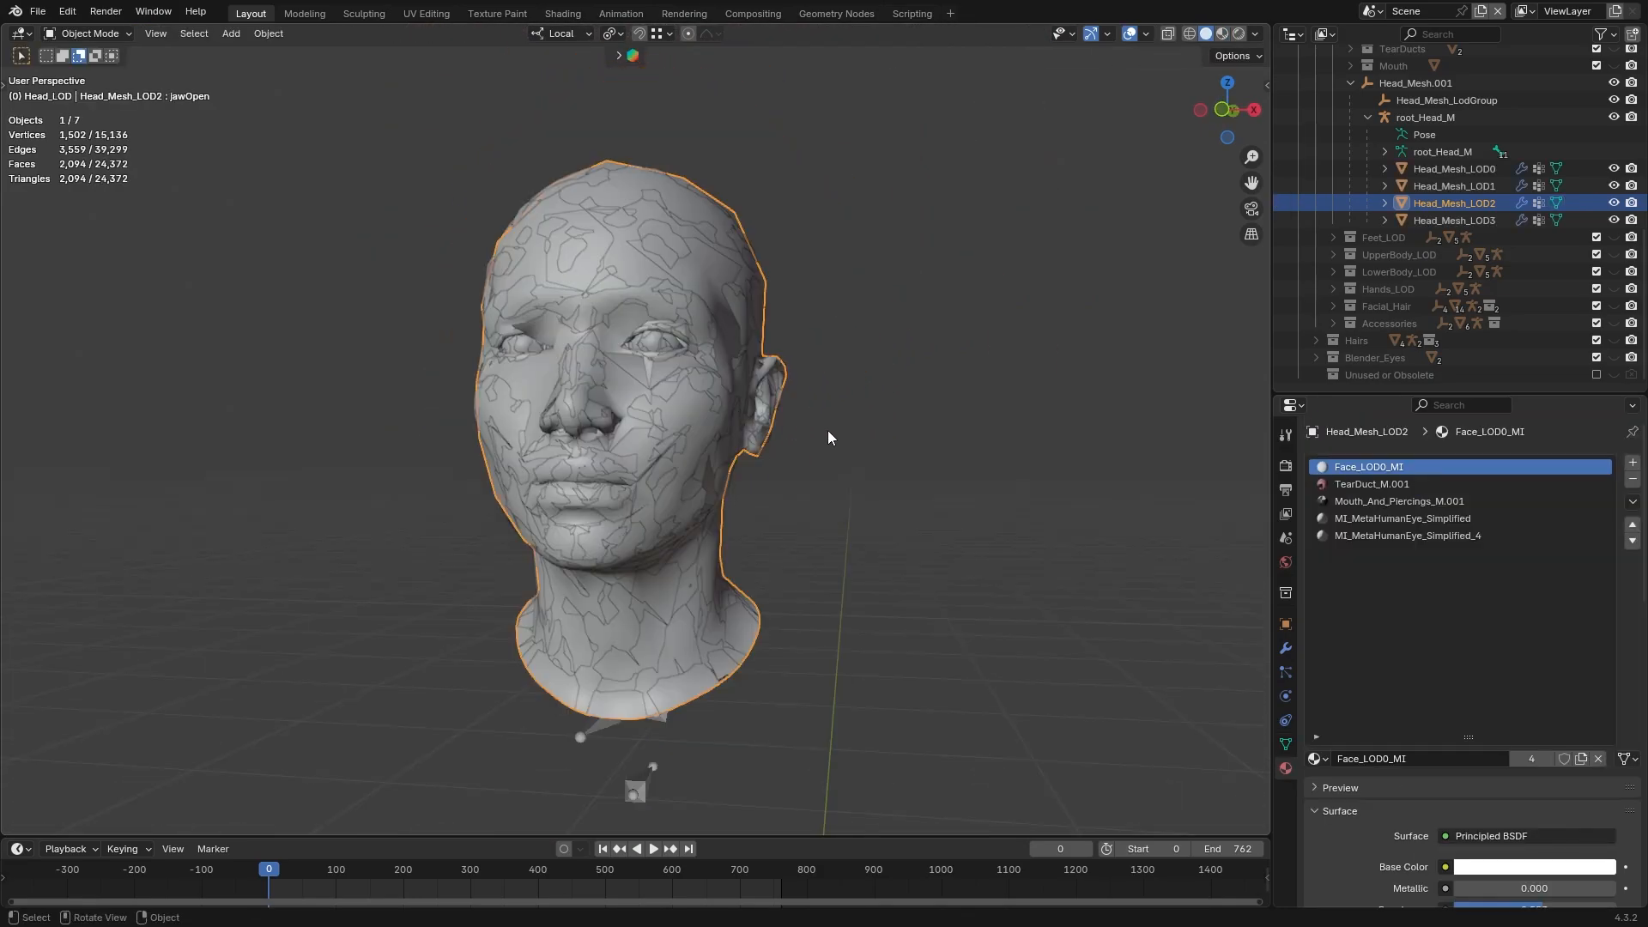
Unhide FaceitControlRig so its facial controls appear around the head meshes
middle_drag(827, 438, 858, 432)
scroll(1575, 160, up, 5)
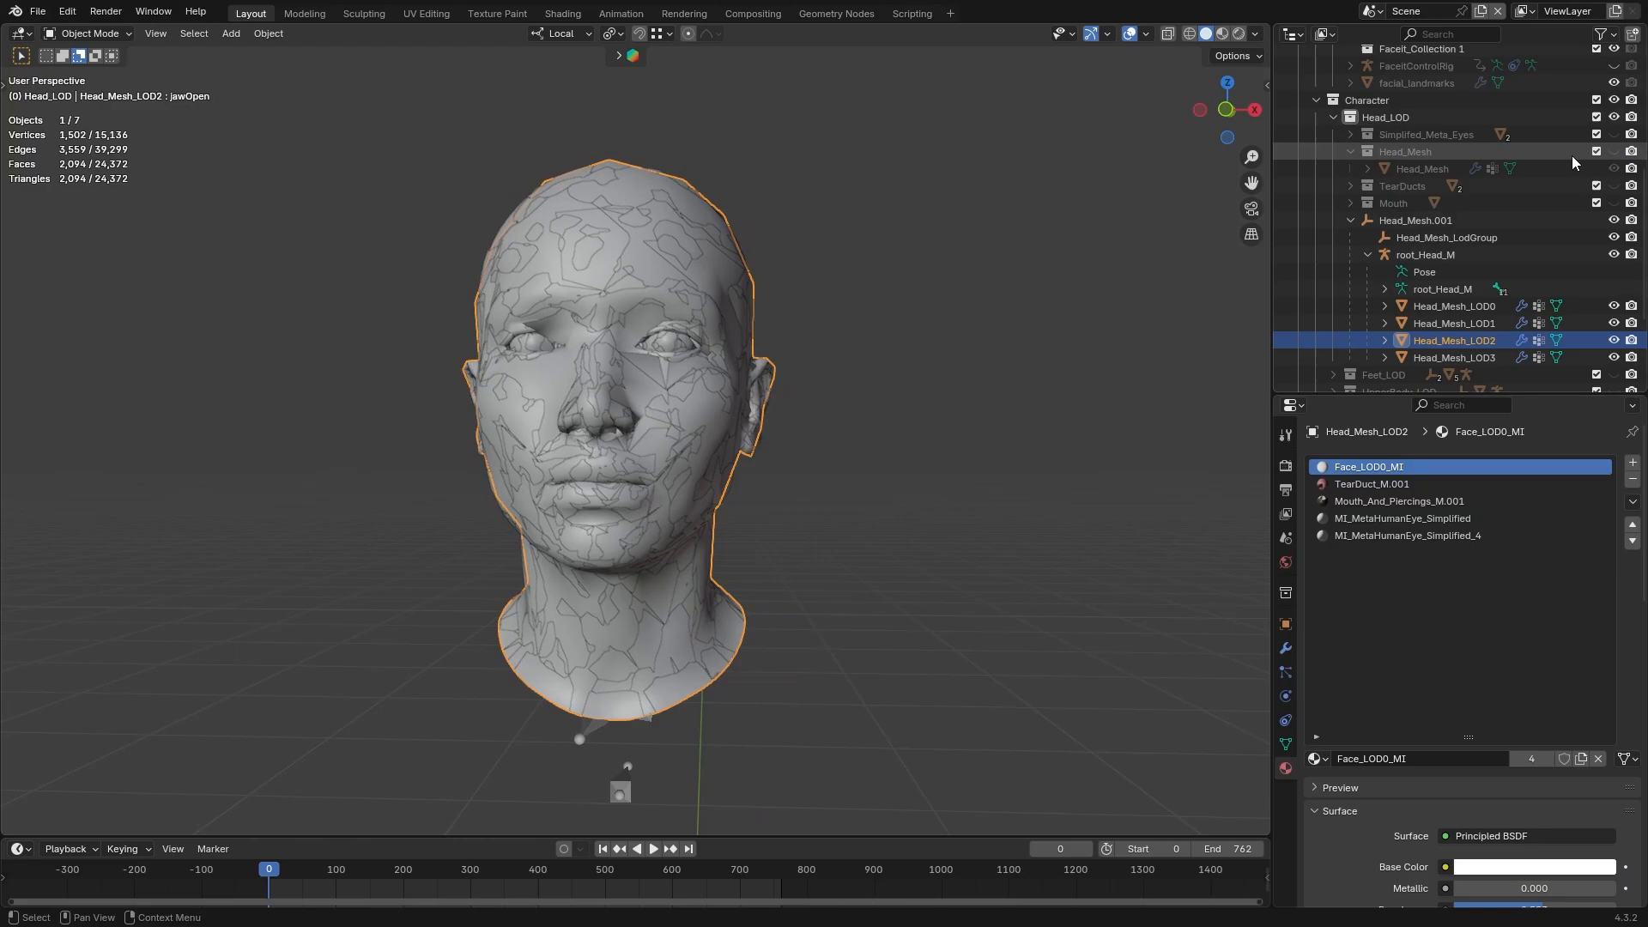
scroll(1572, 156, up, 4)
click(1614, 168)
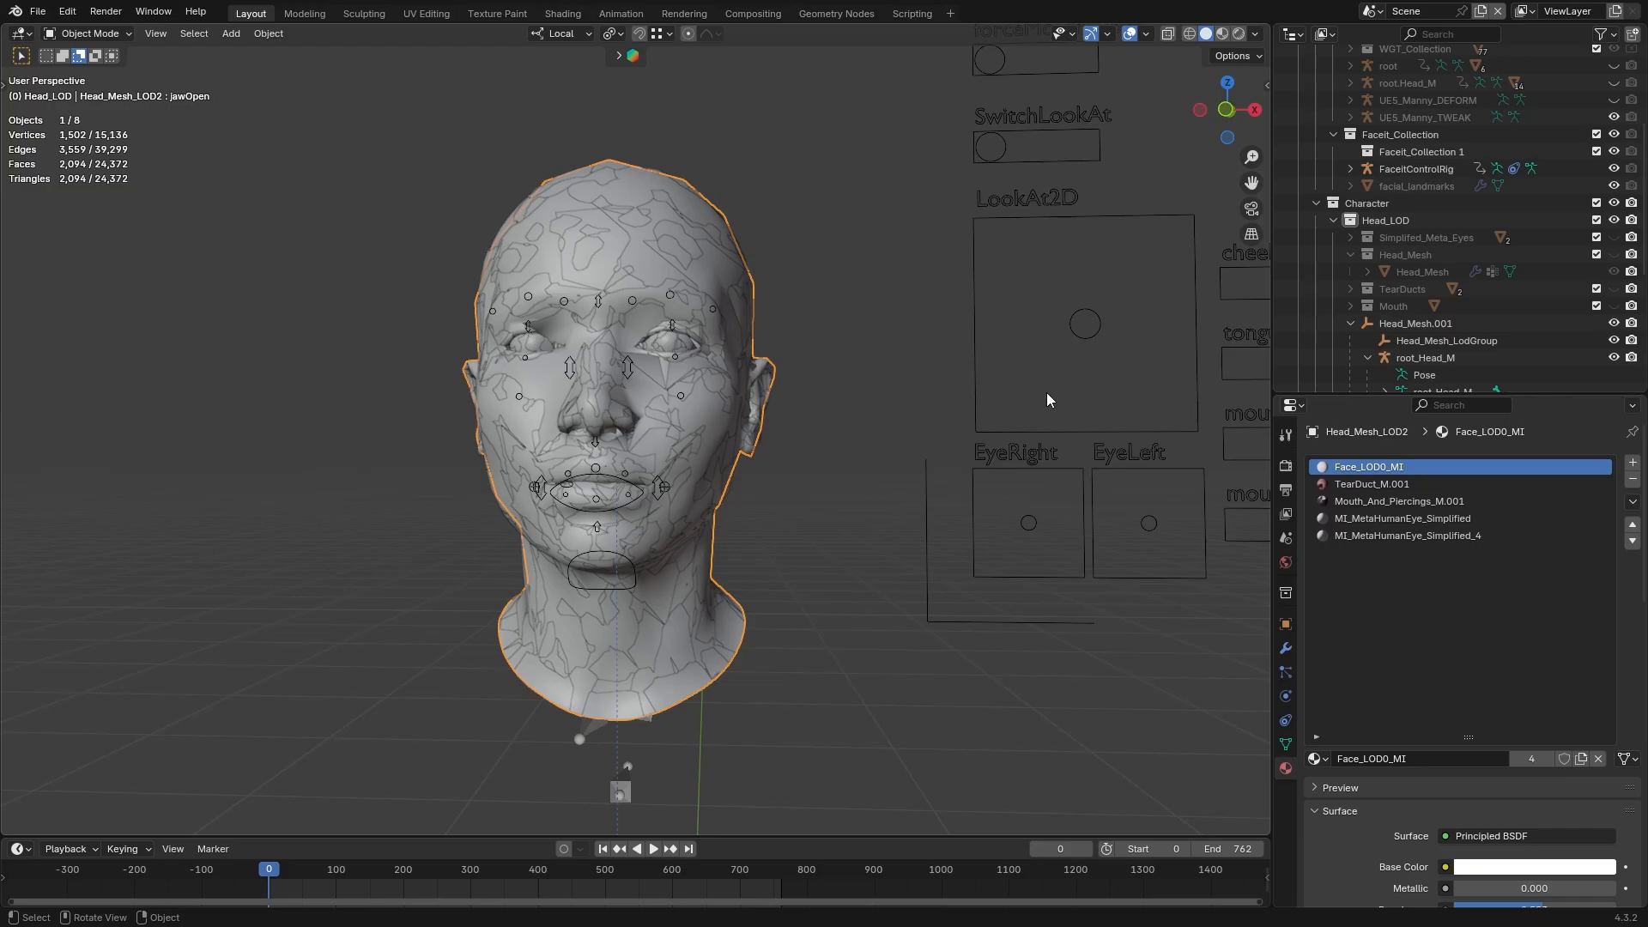
middle_drag(930, 465, 940, 501)
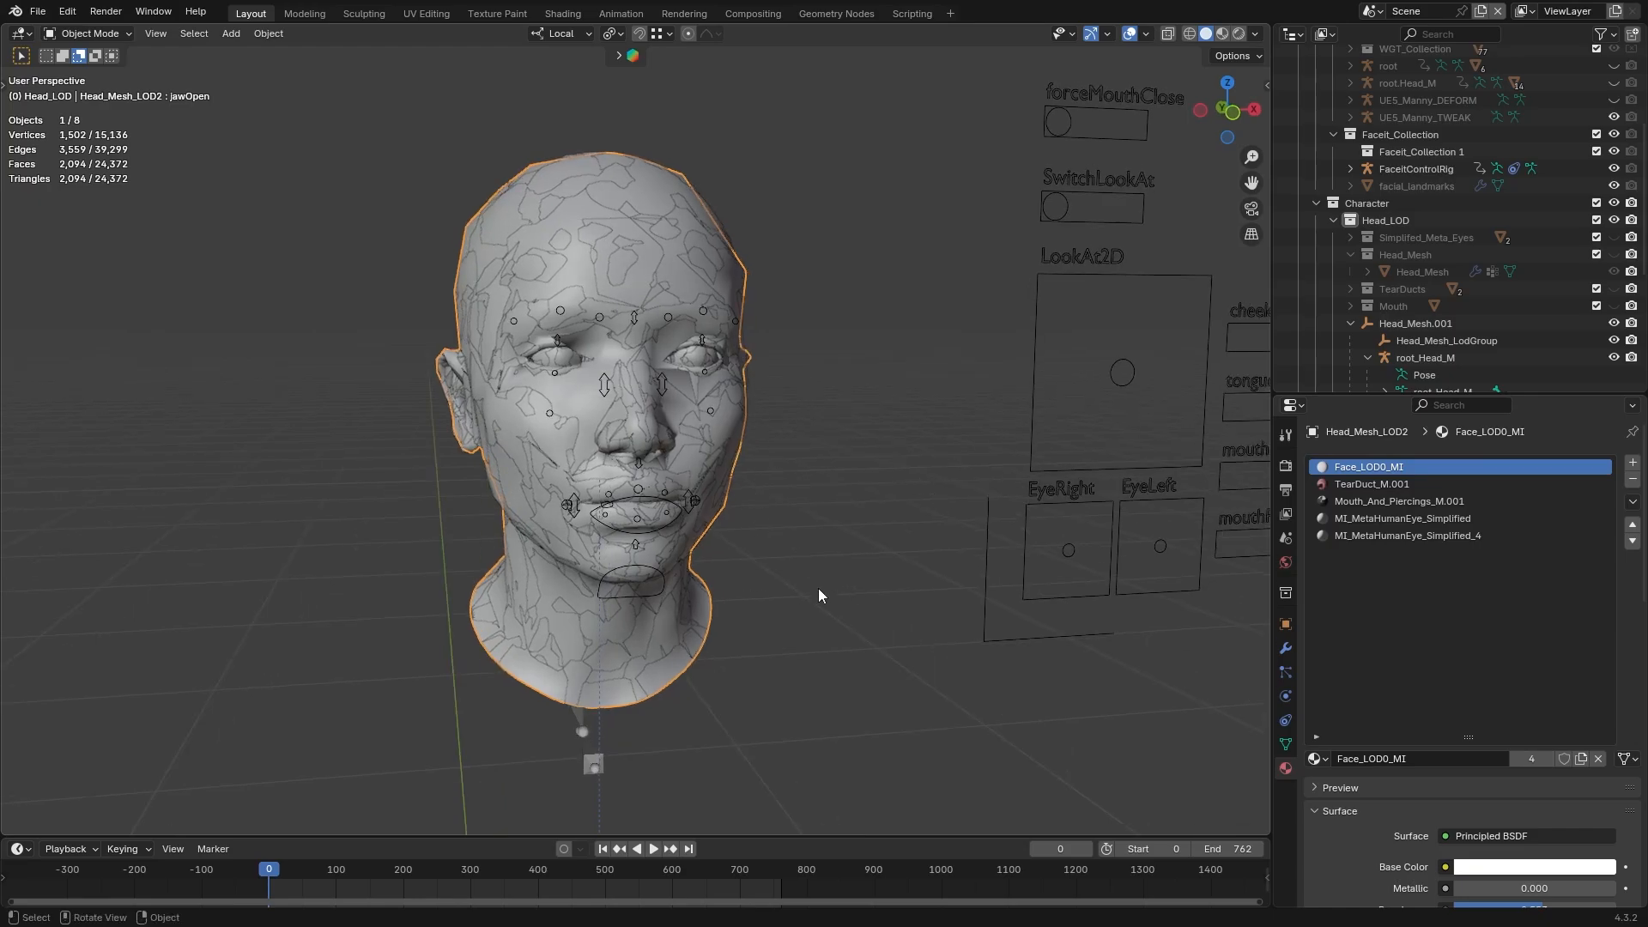
middle_drag(855, 549, 860, 574)
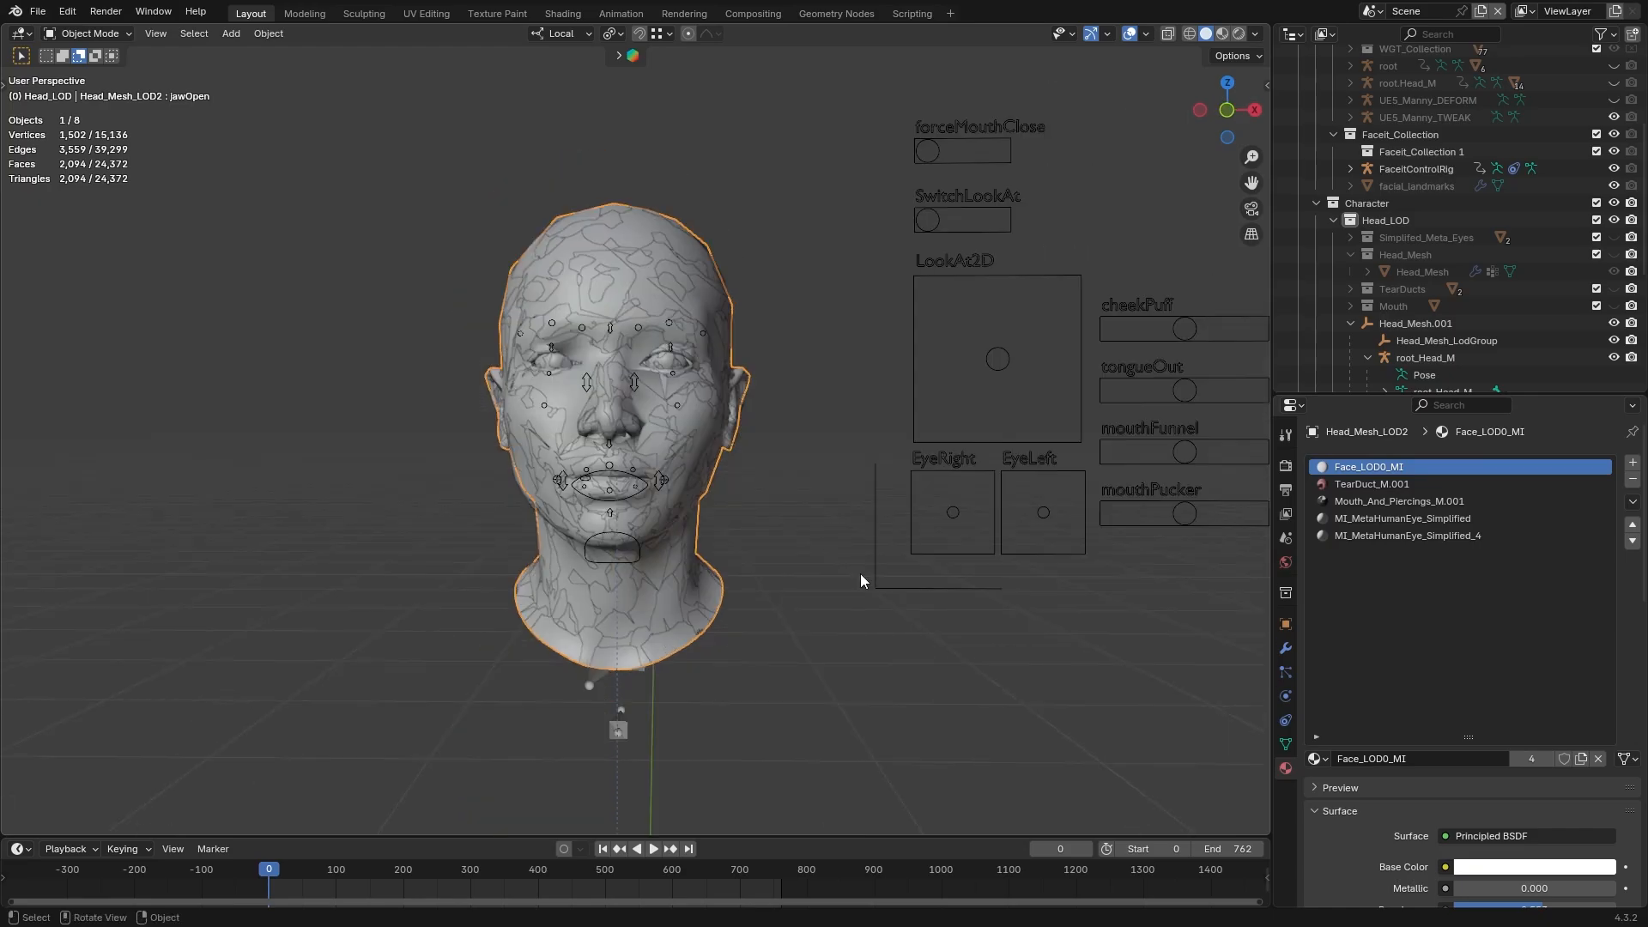
Bring up the Mesh Data Transfer settings in Head_Mesh_LOD2's object data
click(1285, 745)
scroll(1639, 725, down, 5)
scroll(1639, 725, down, 15)
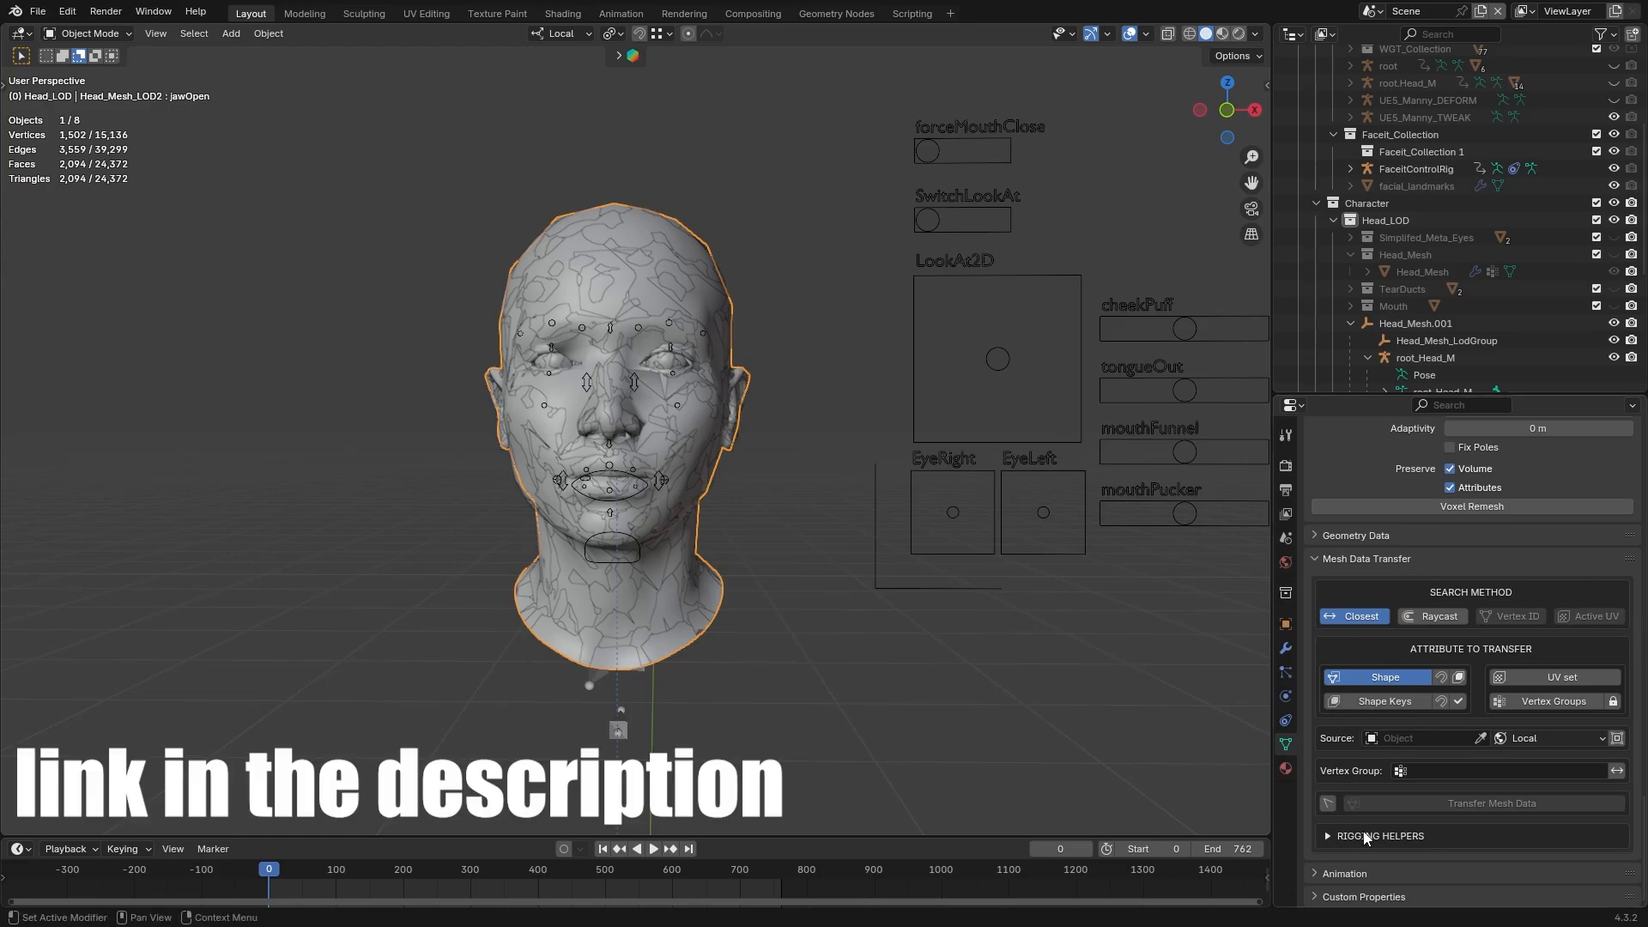
click(1629, 837)
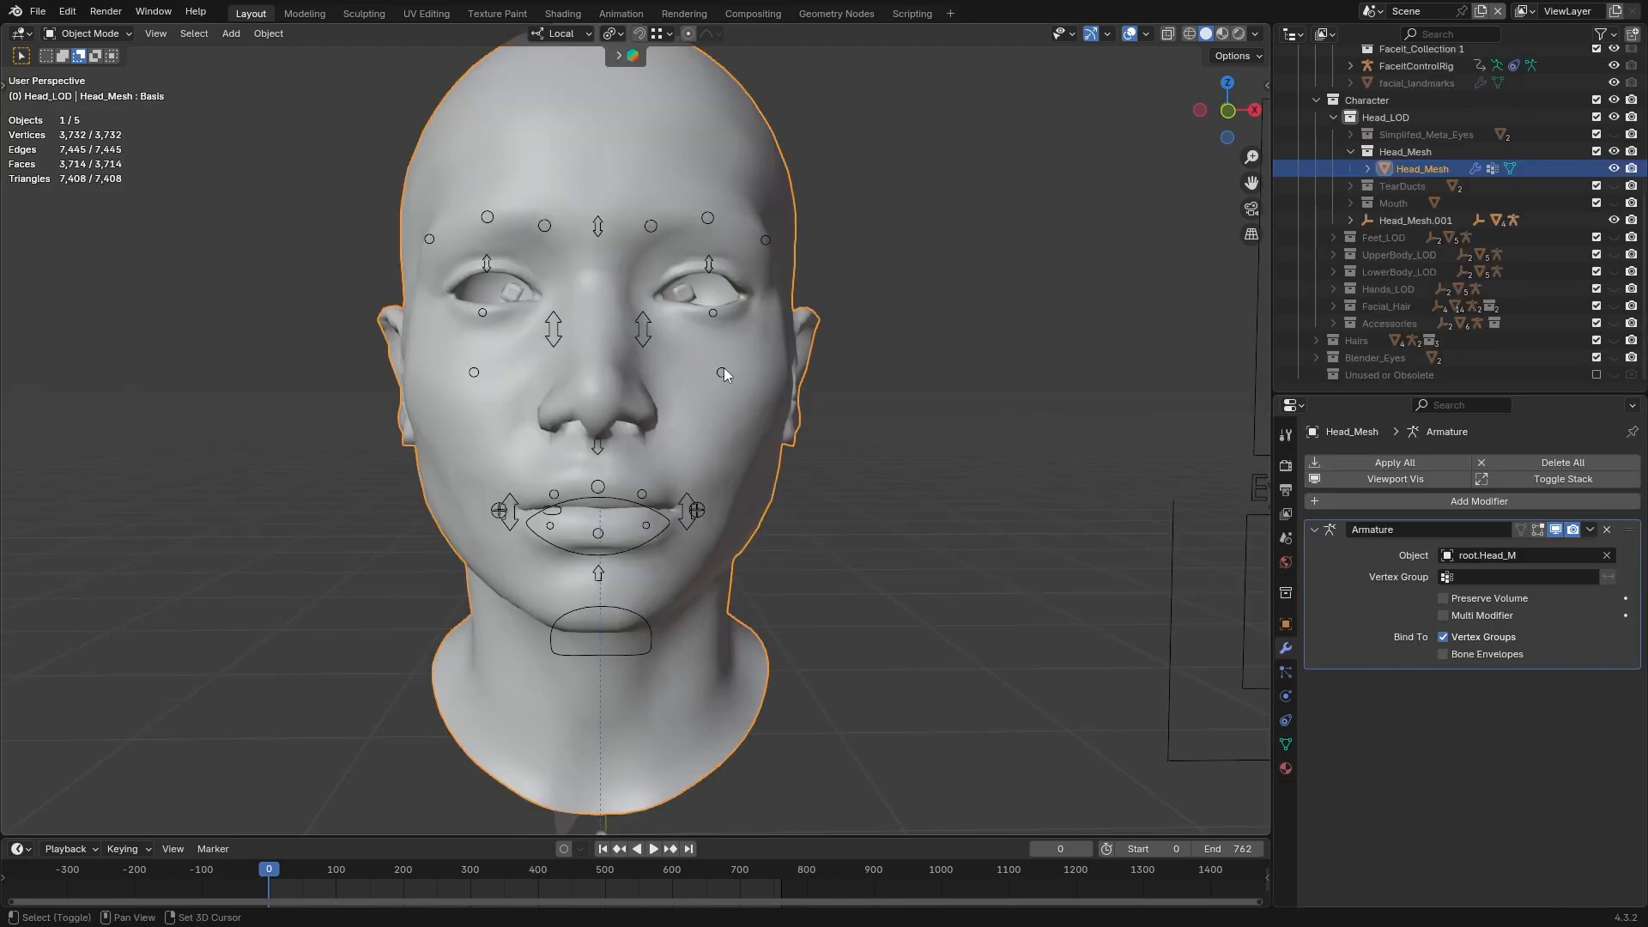
Duplicate Head_Mesh in place and delete all shape keys from the copy
key(shift+d)
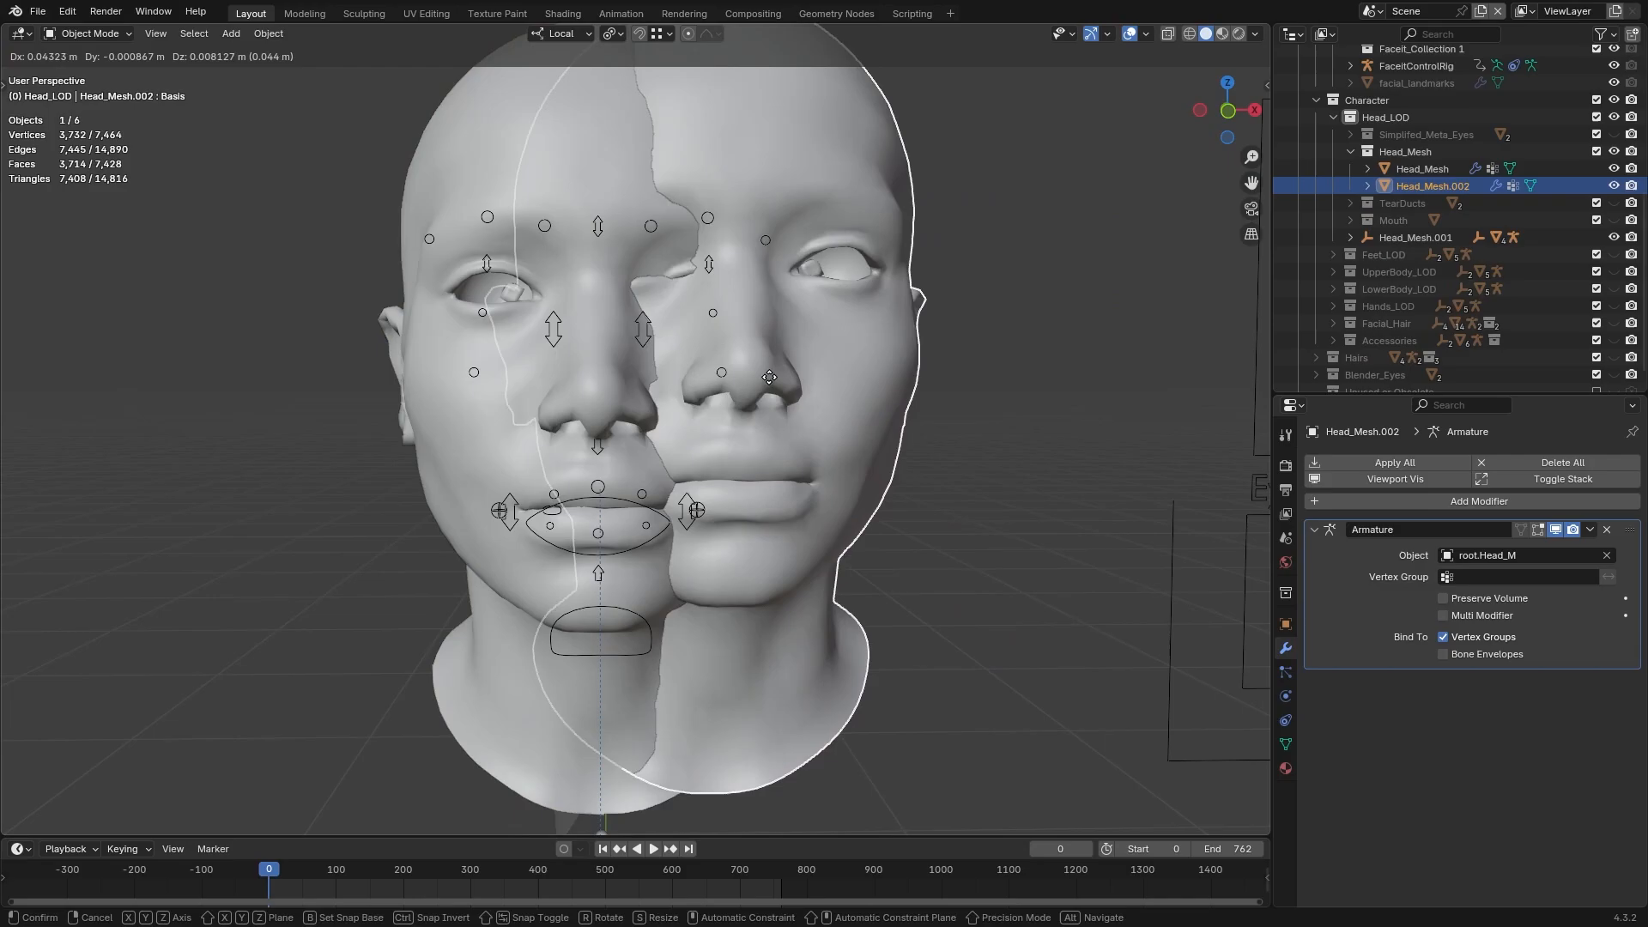
right_click(875, 387)
click(1285, 744)
click(1626, 509)
click(1350, 635)
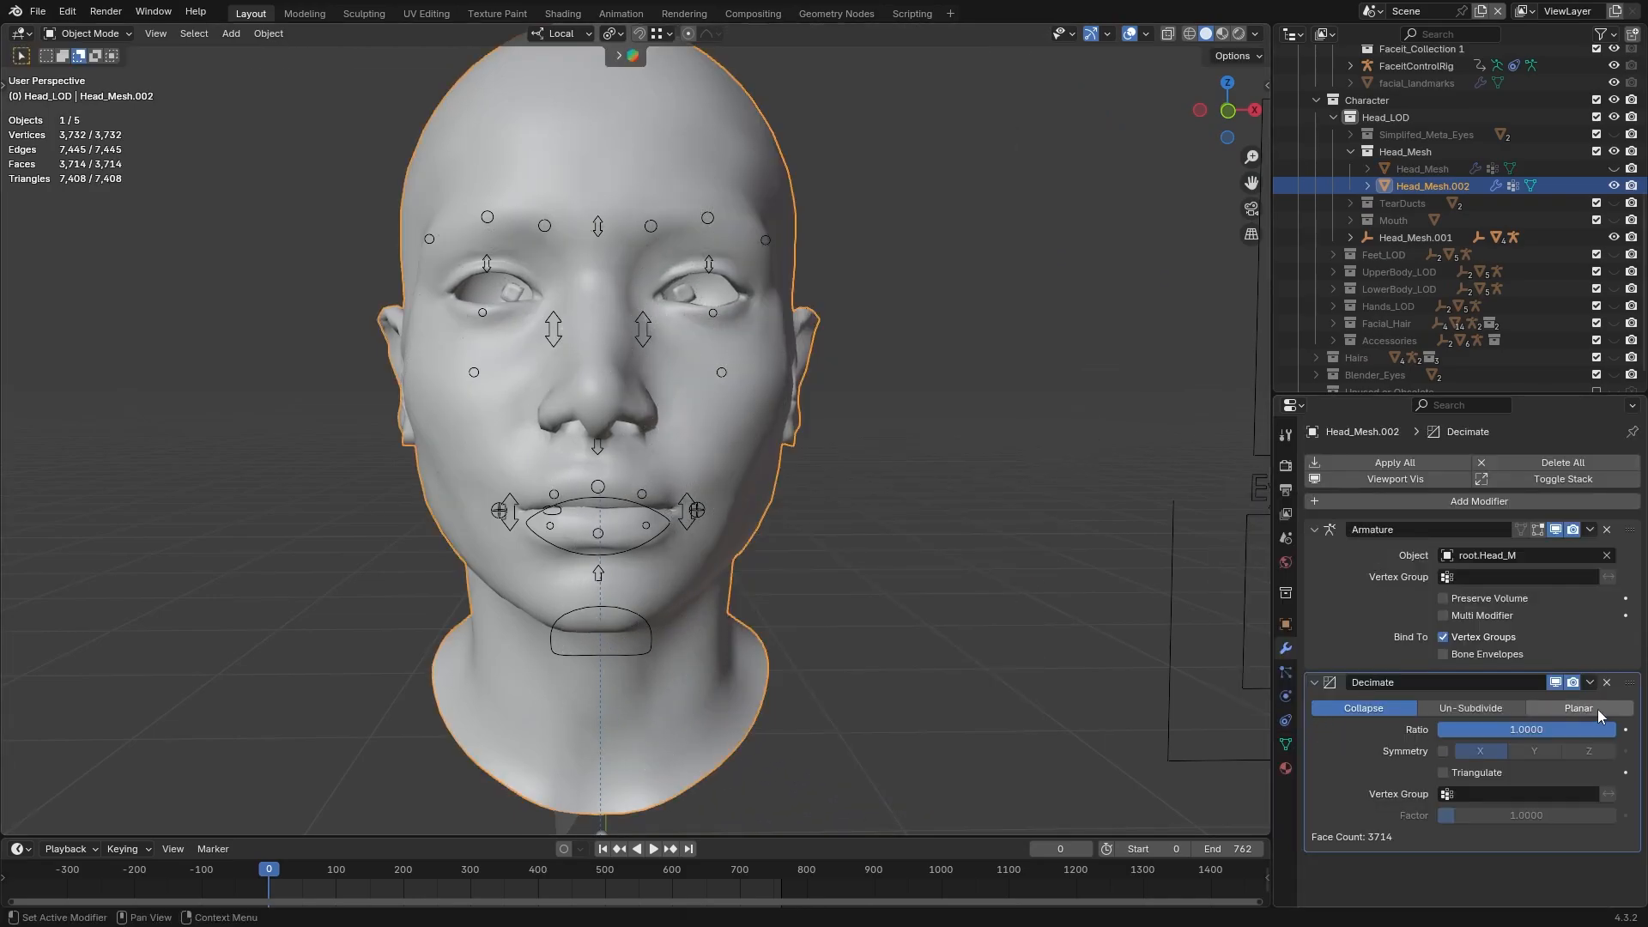
Place the copy's Decimate modifier first in the stack, set it to Planar delimited by UVs, and apply it
click(1590, 683)
click(1525, 760)
click(1559, 553)
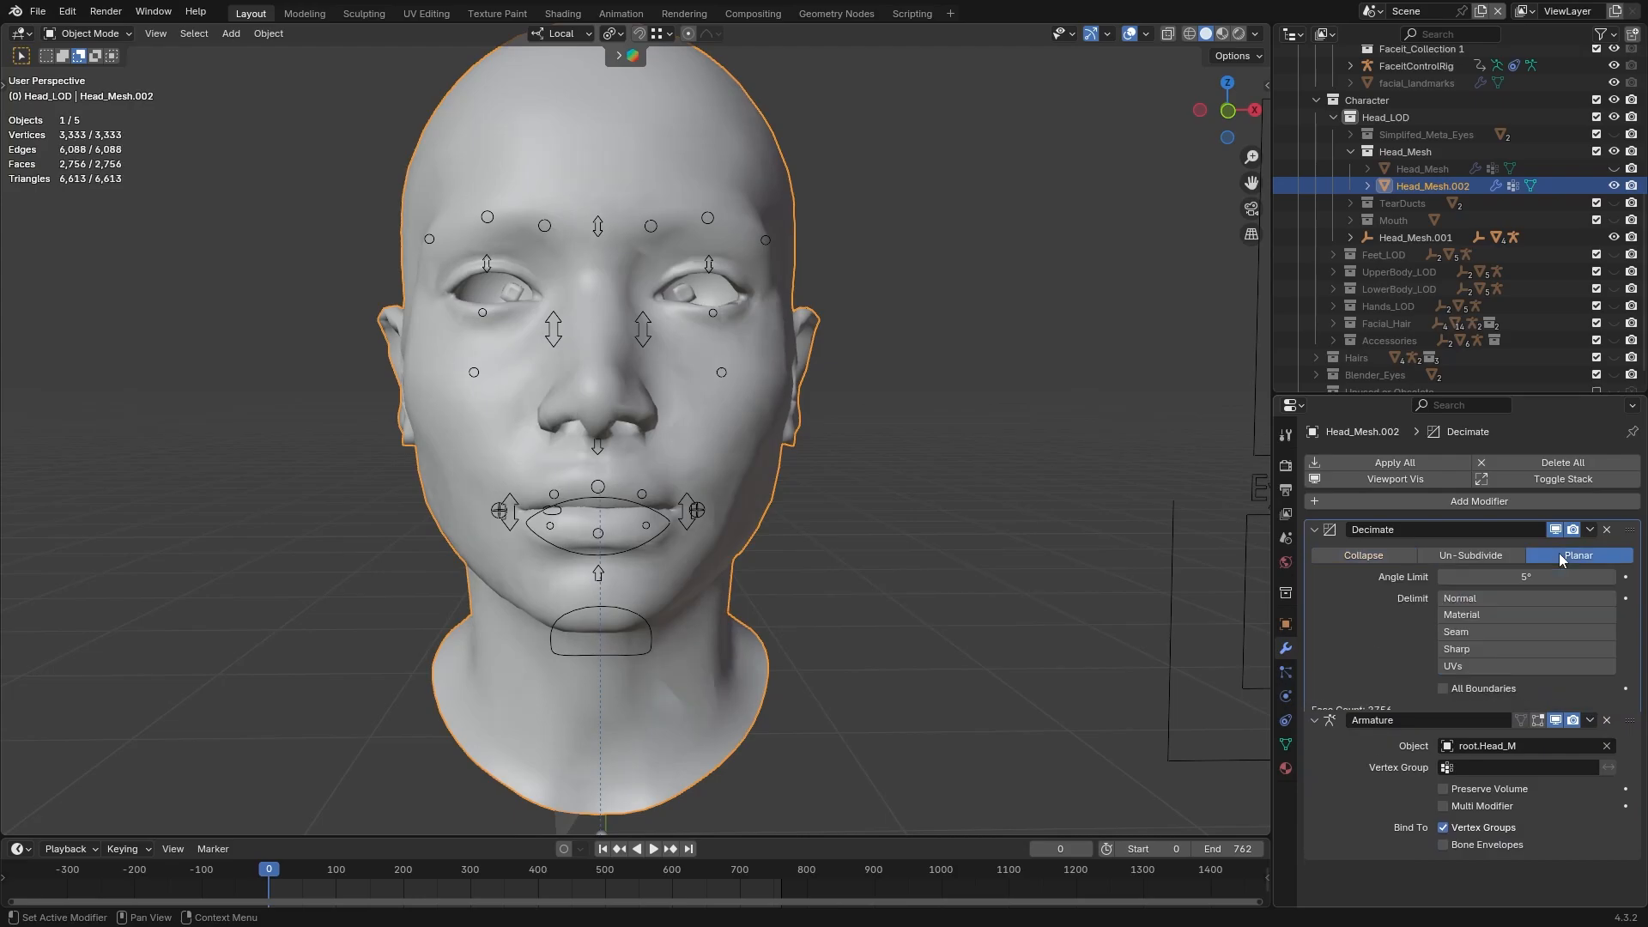
click(1451, 666)
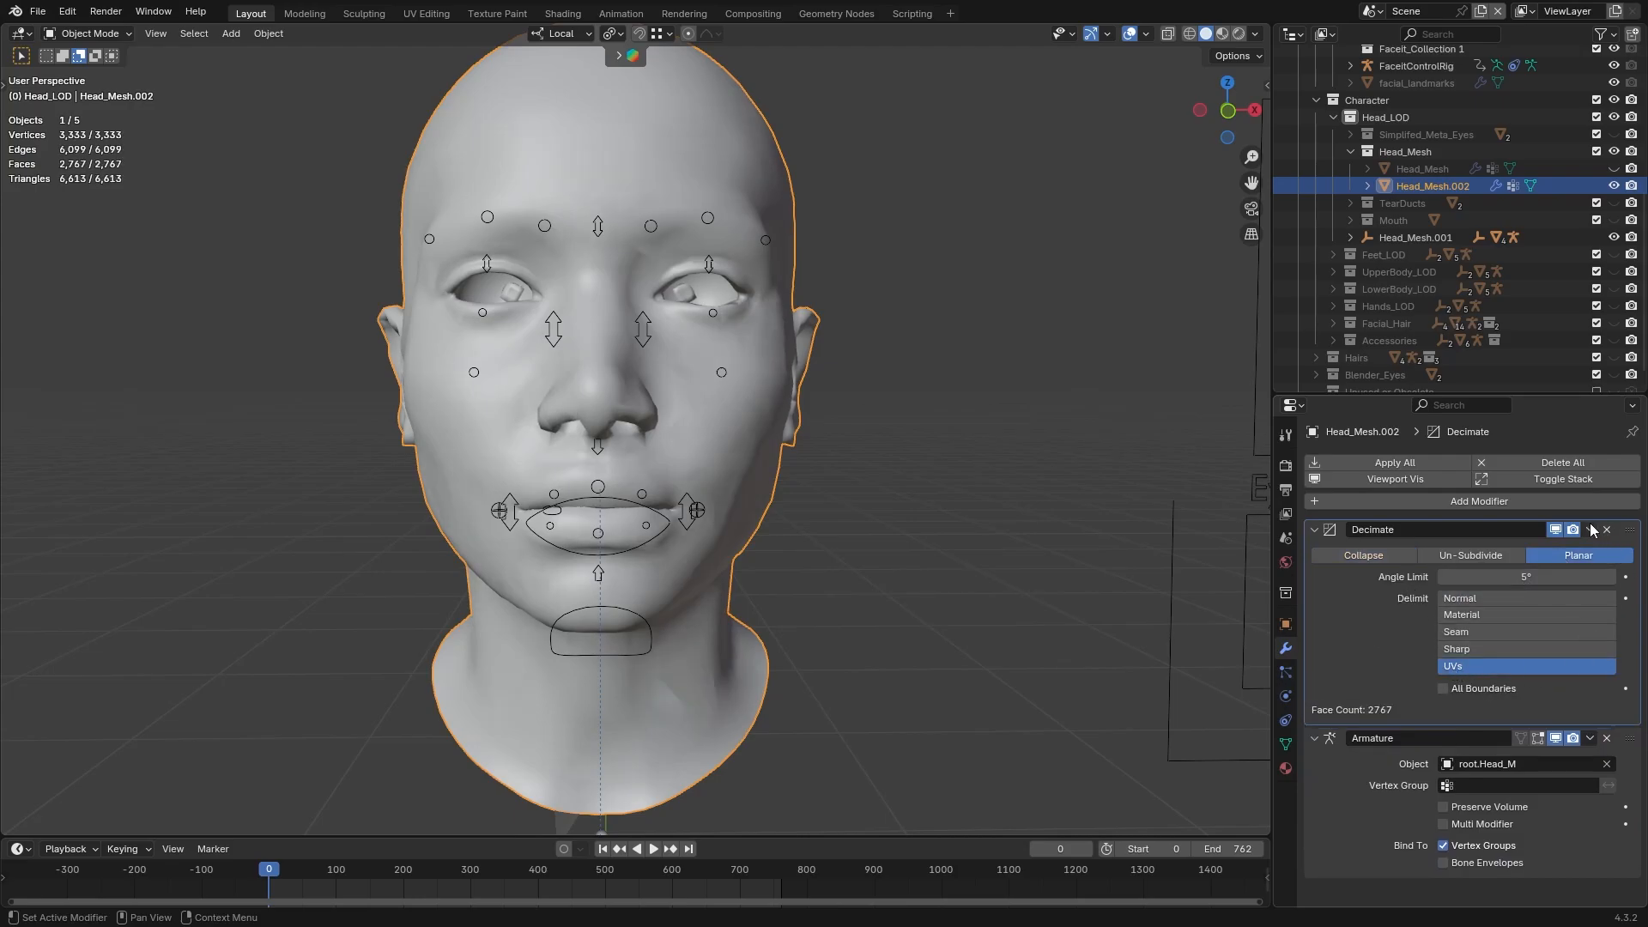
key(ctrl+a)
Add a Triangulate modifier placed first, with Beauty quad method and Keep Normals enabled, and apply it
click(1482, 503)
click(1334, 549)
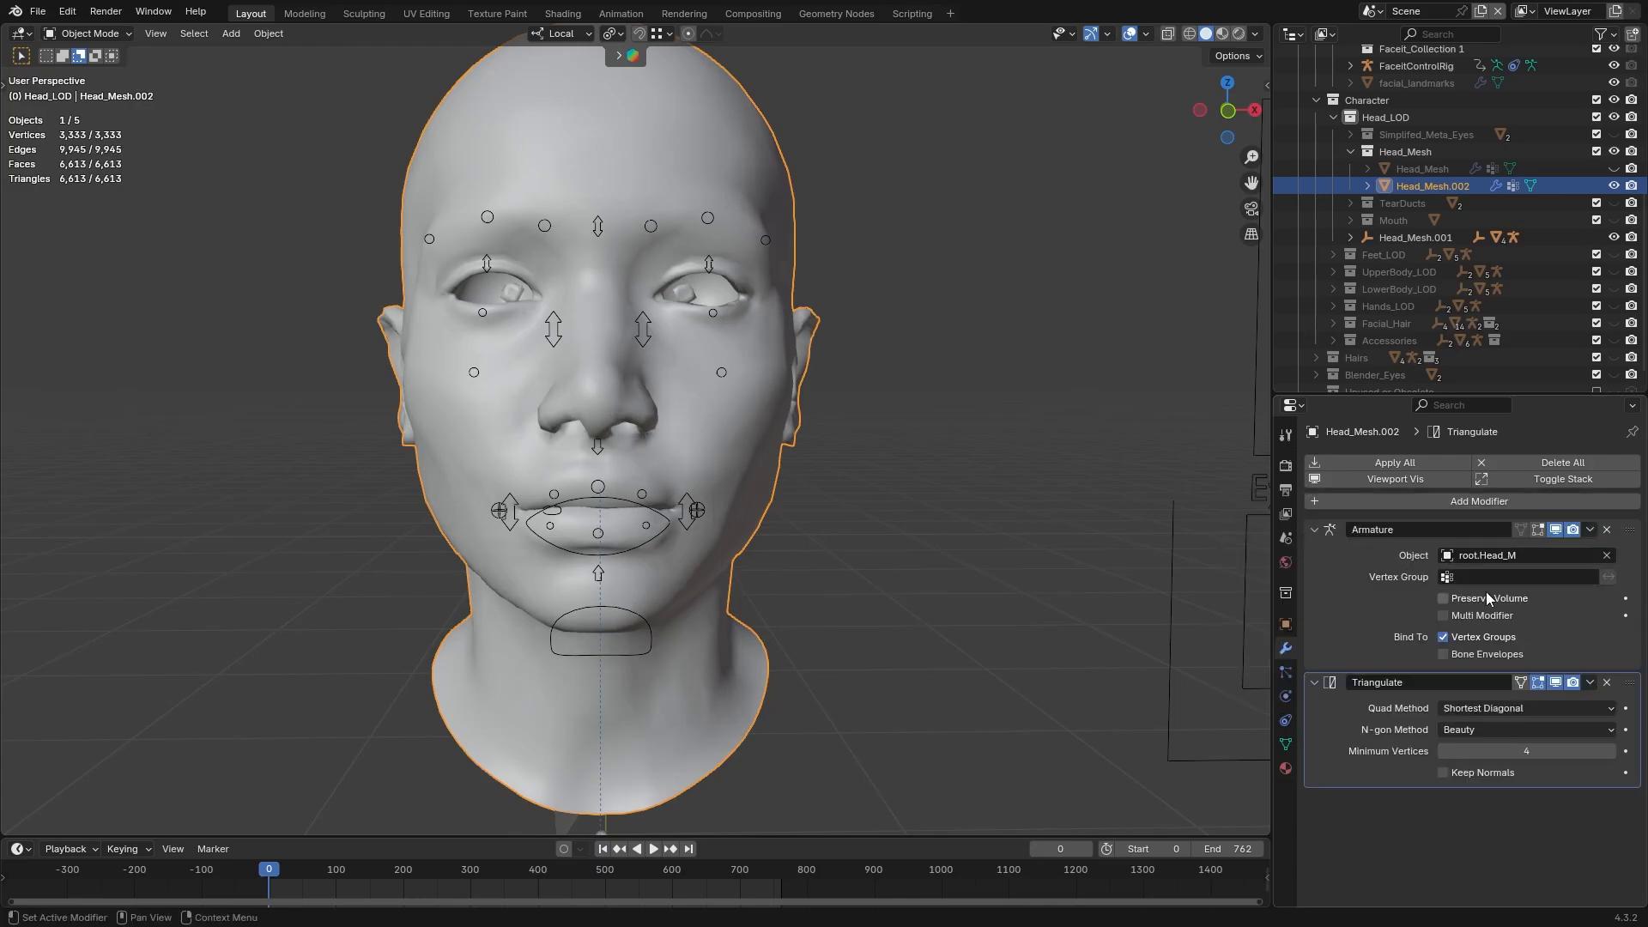
click(1590, 681)
click(1508, 765)
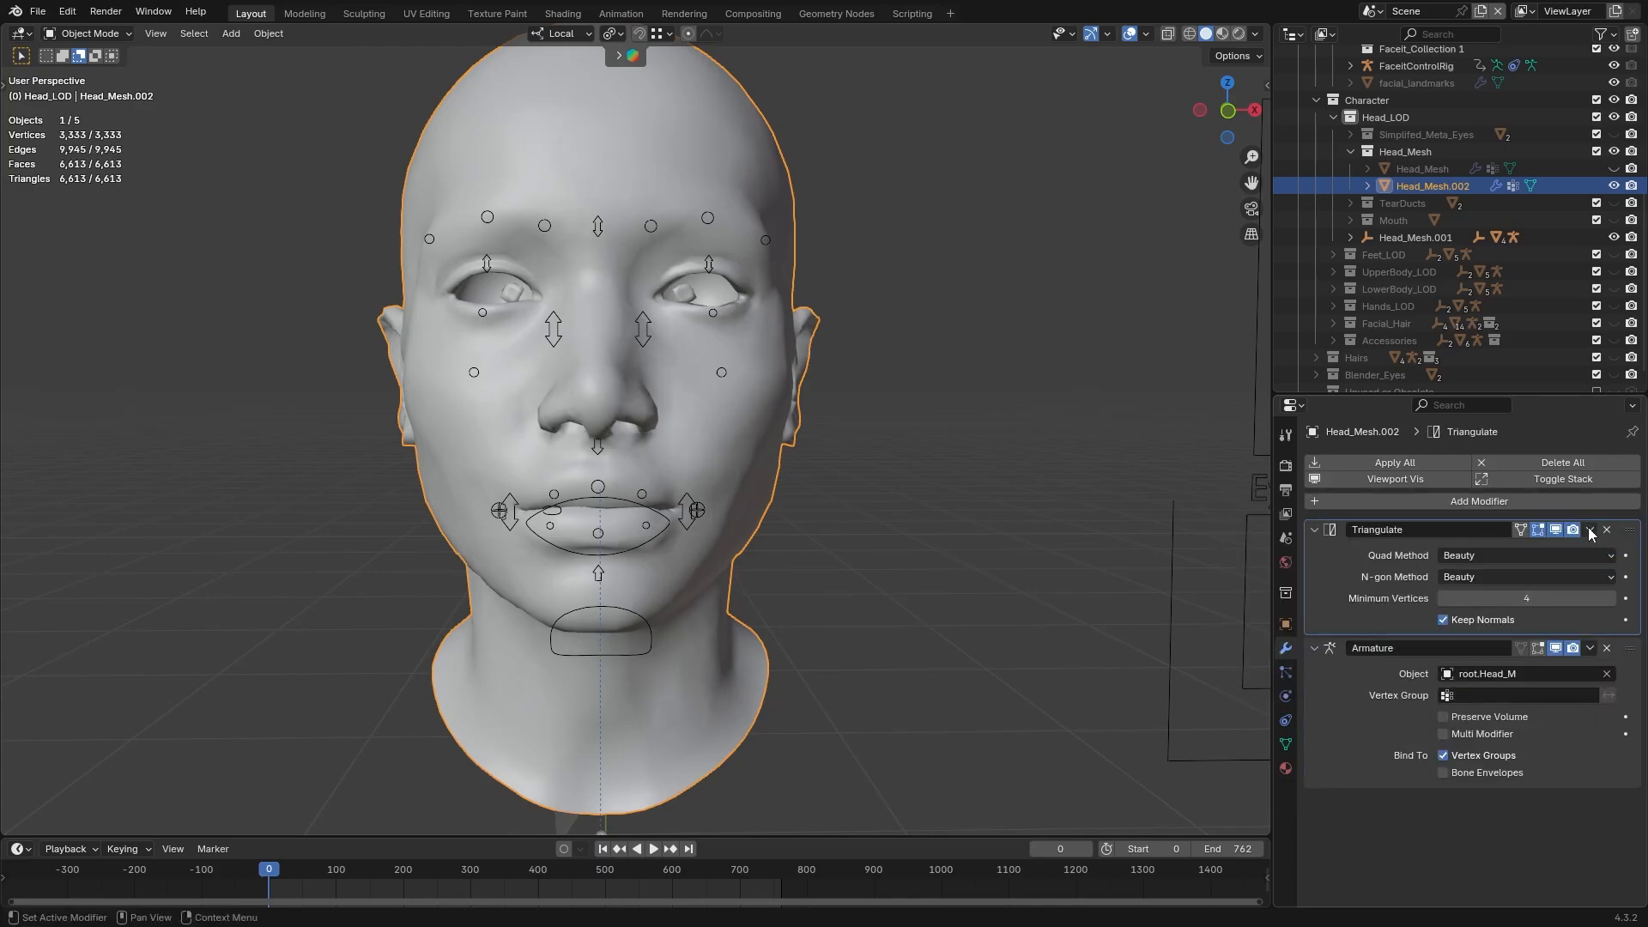
key(ctrl+a)
Transfer the shape keys from Head_Mesh to the decimated copy using the Closest search method
click(1285, 743)
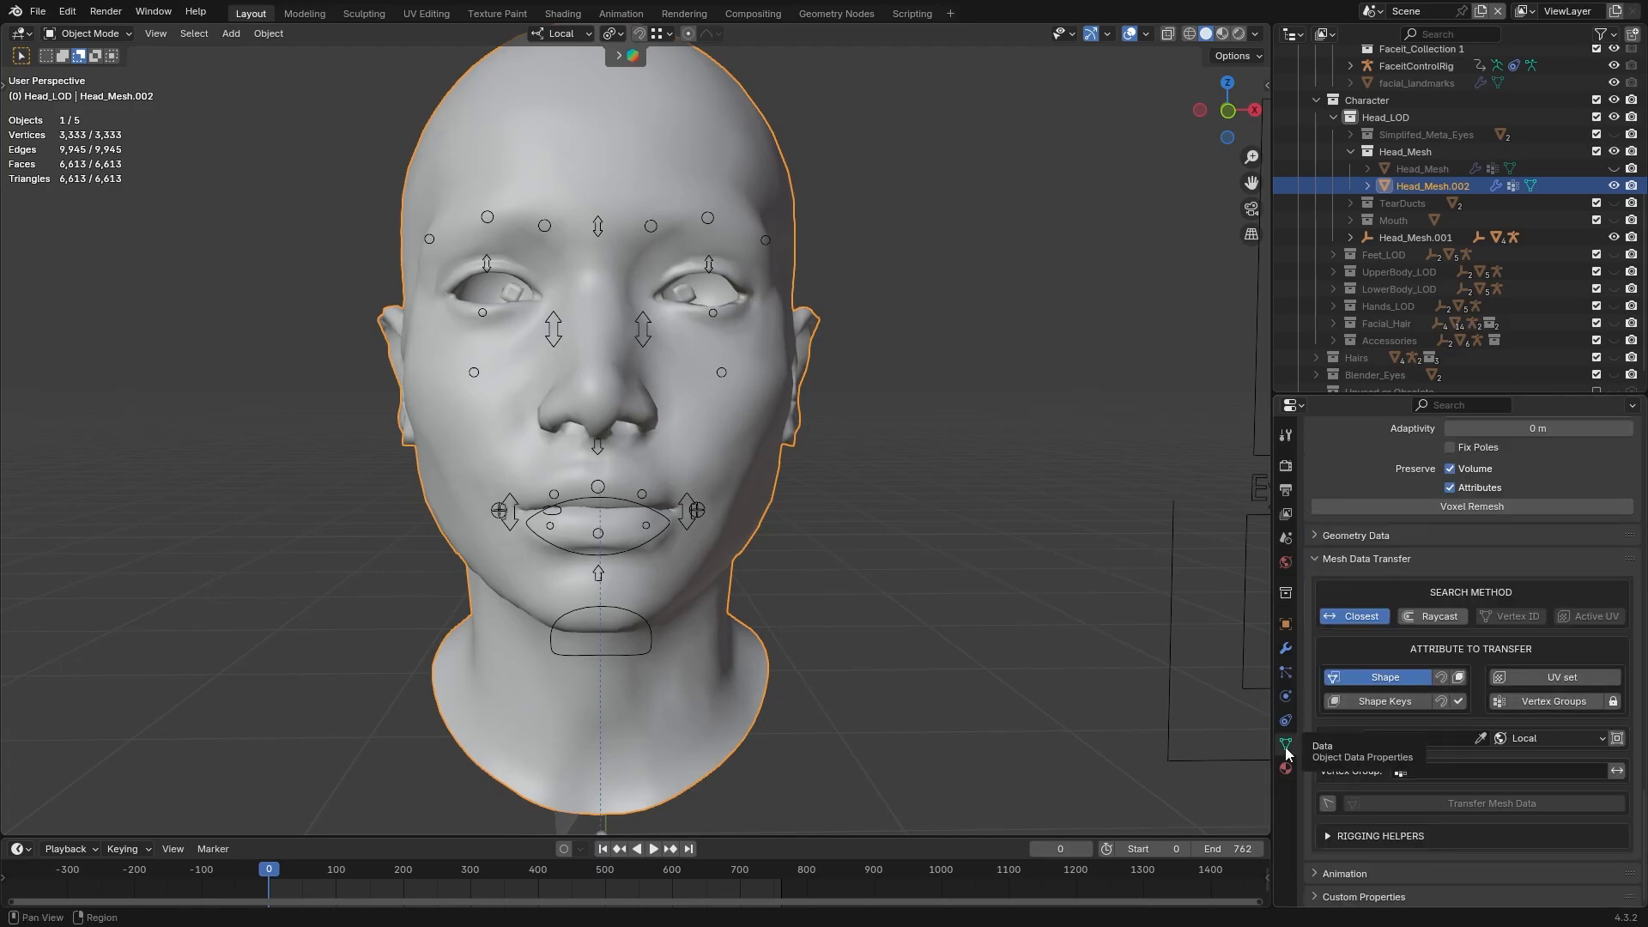
click(1384, 702)
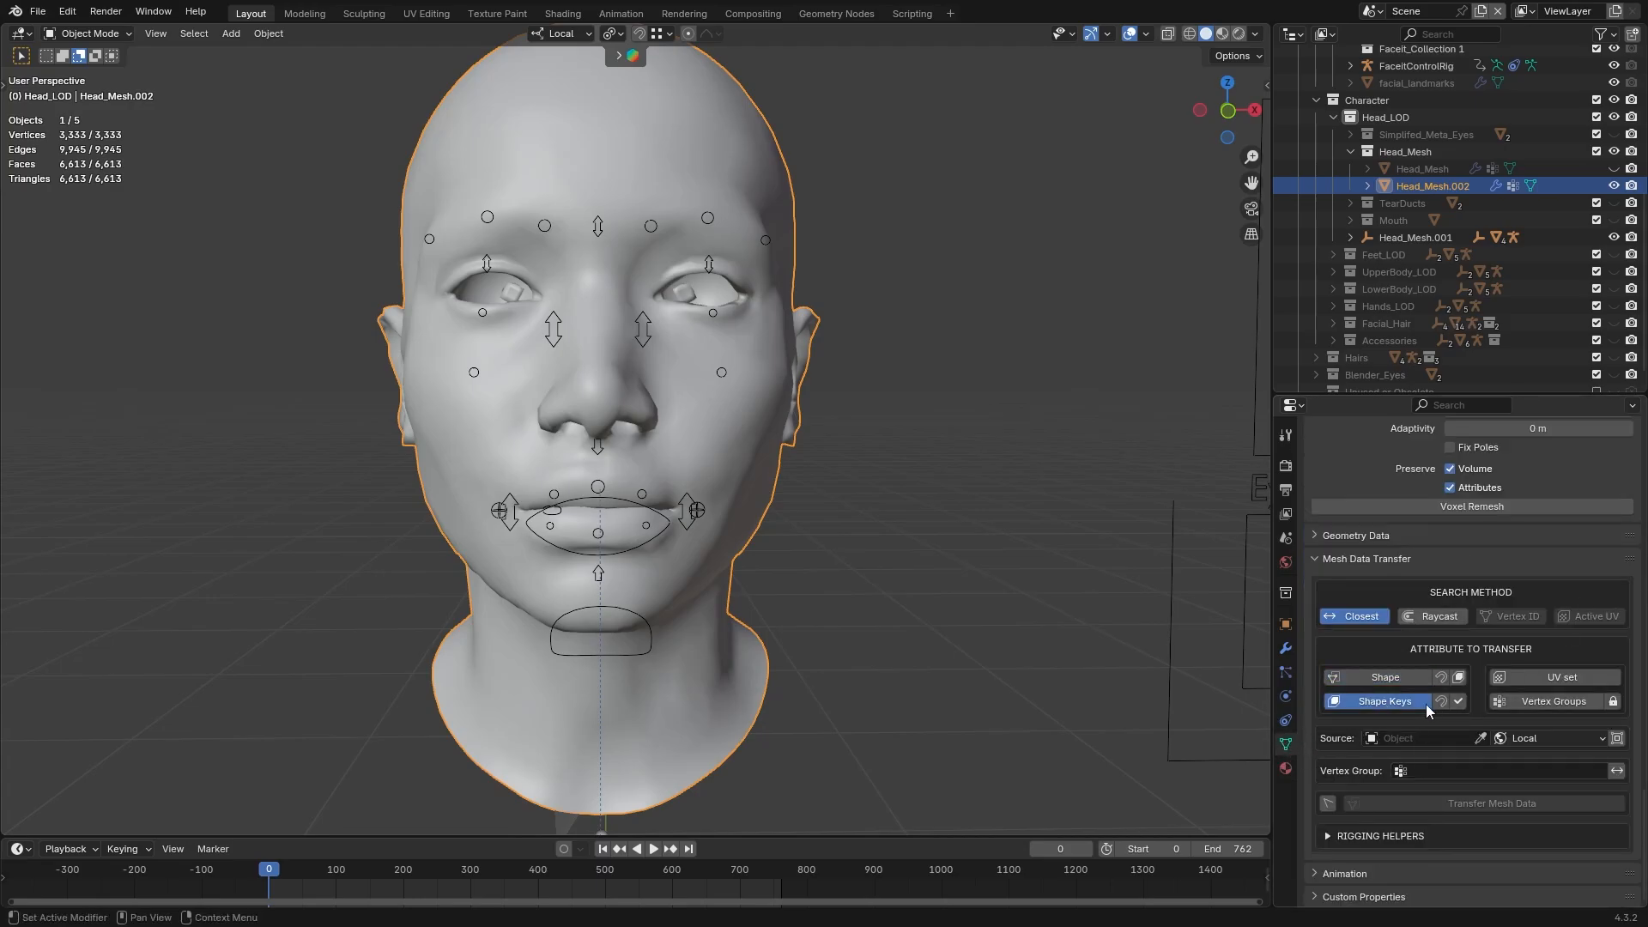
click(1480, 737)
click(1413, 169)
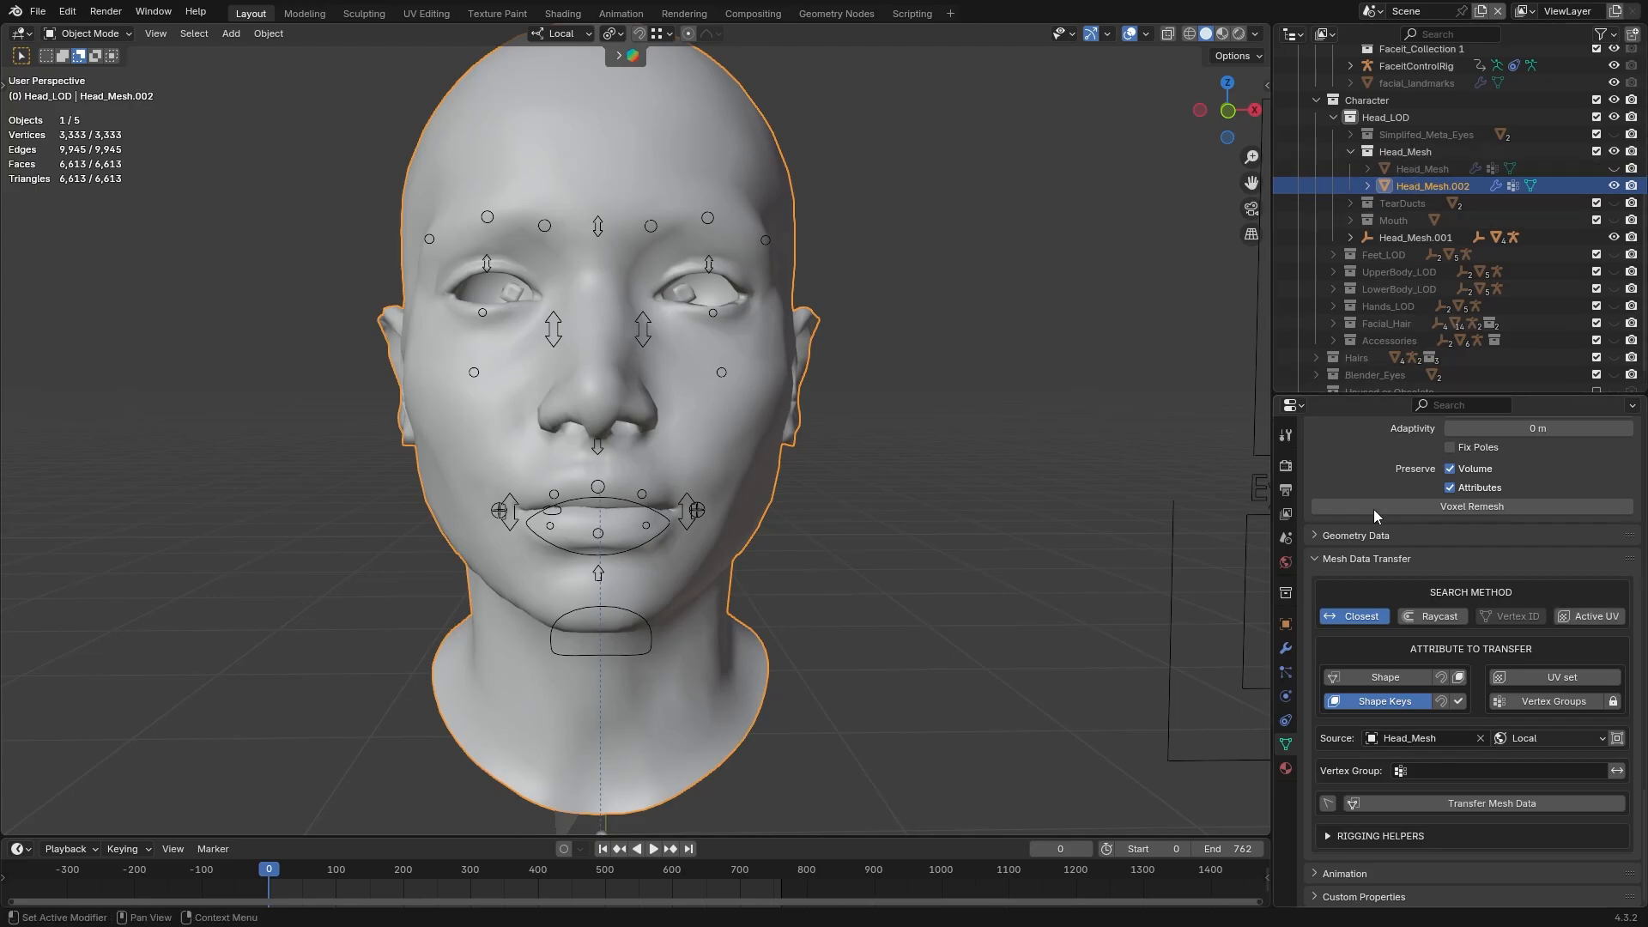
click(1403, 803)
scroll(1447, 608, up, 15)
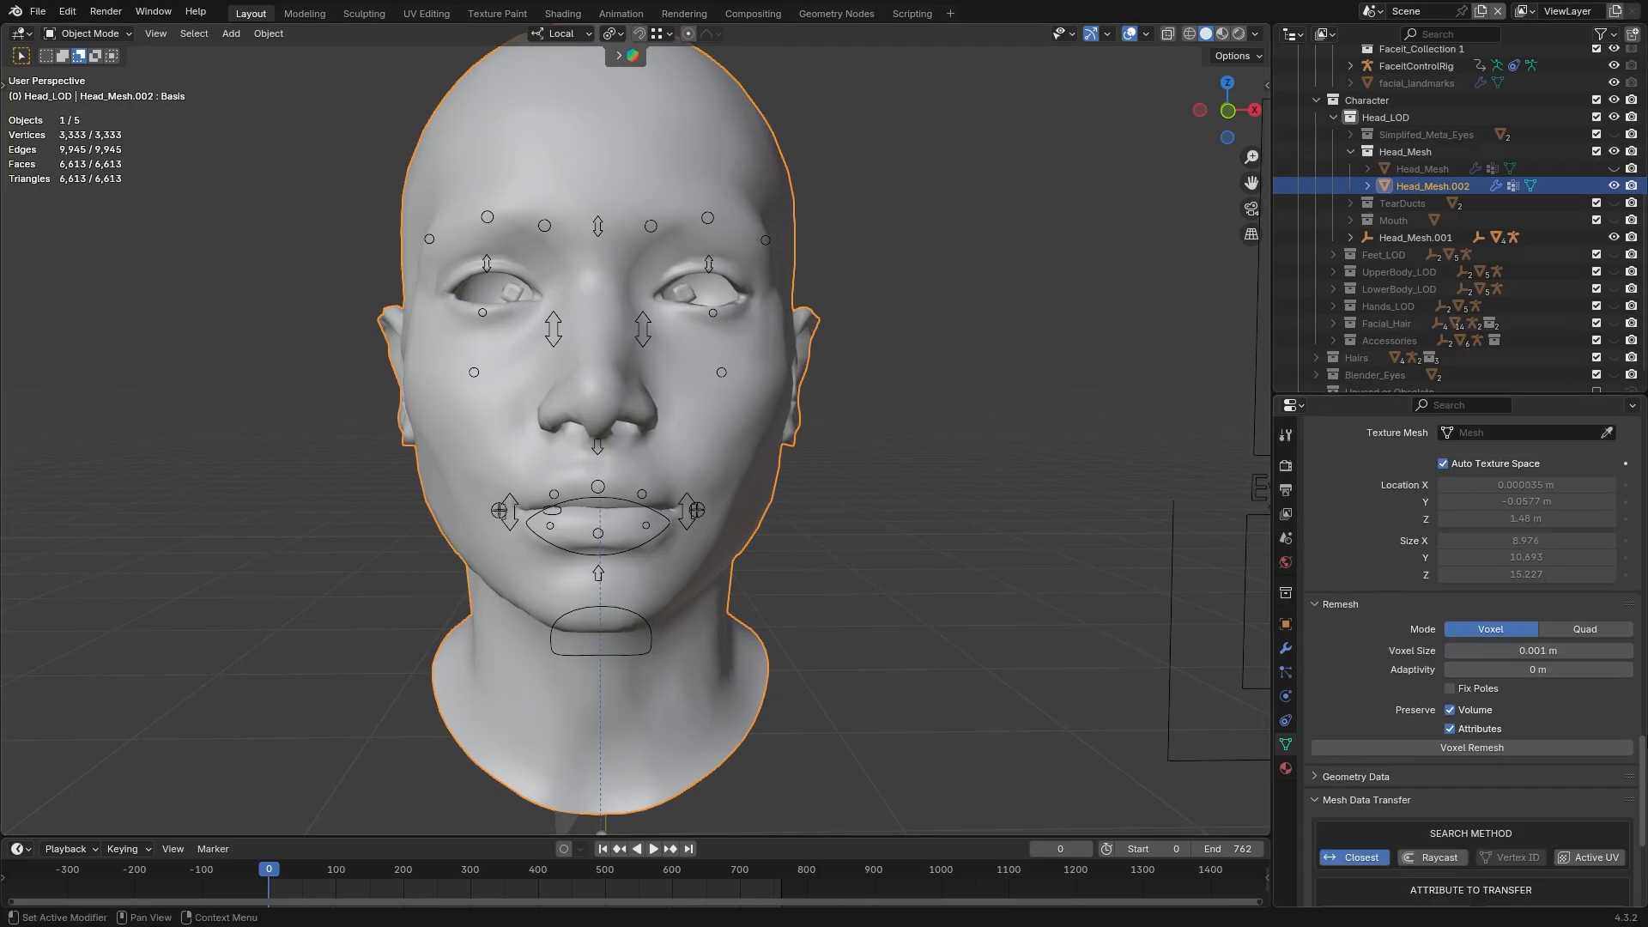
scroll(1447, 608, down, 15)
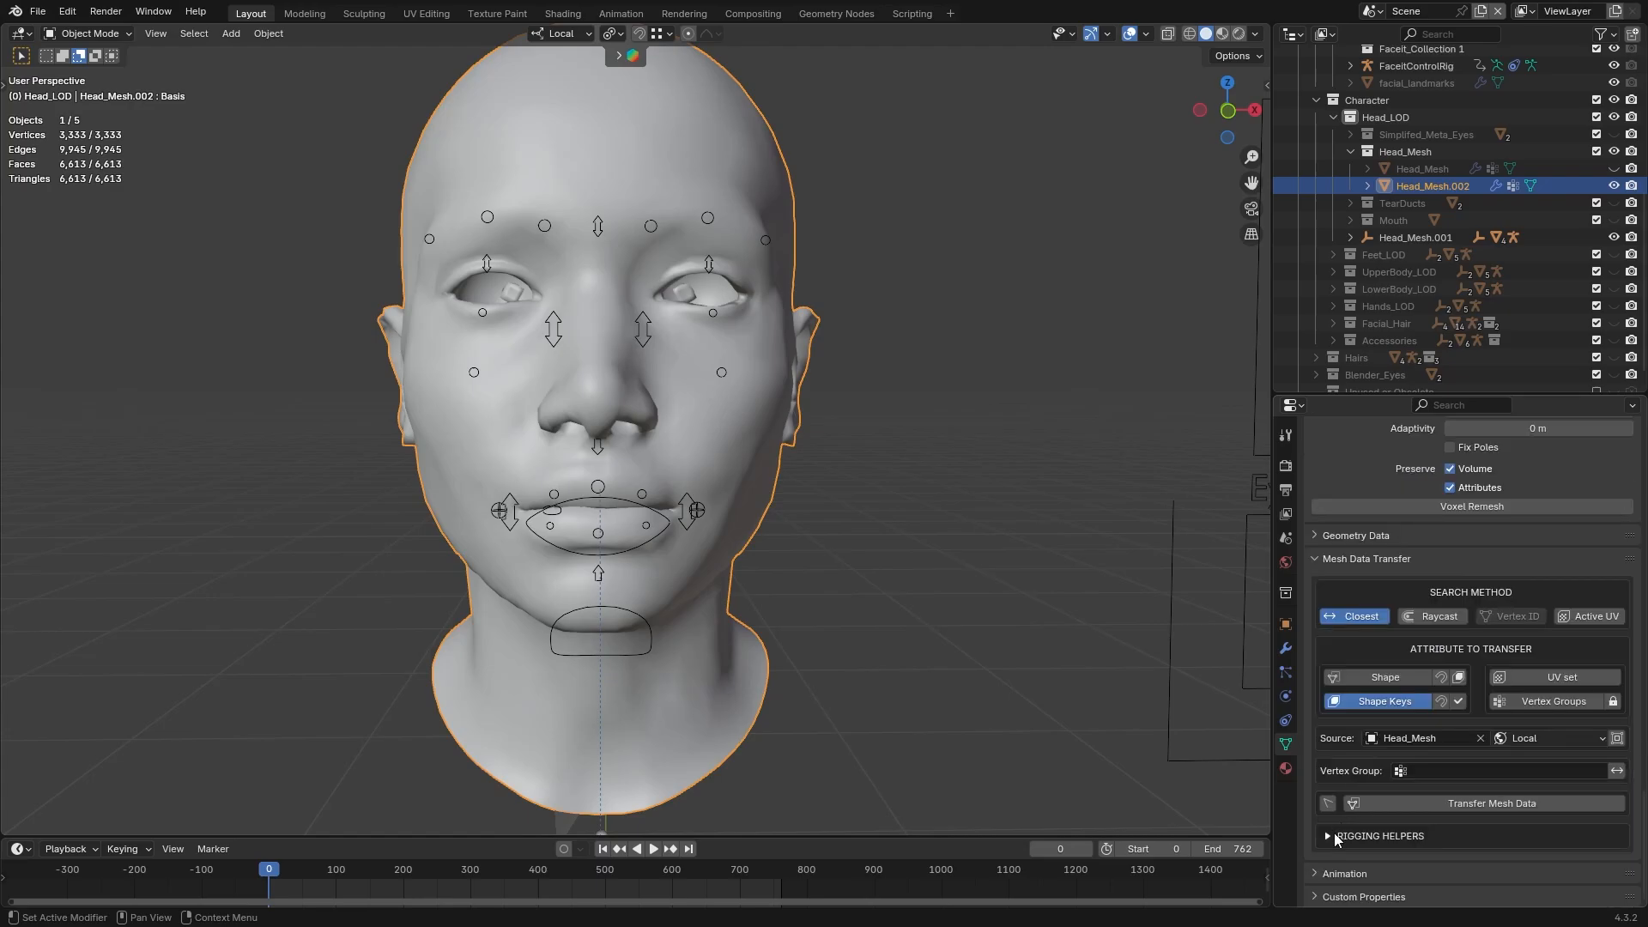
Set FaceitControlRig as the source armature in Rigging Helpers and transfer the shape key drivers to the copy
scroll(1501, 797, down, 2)
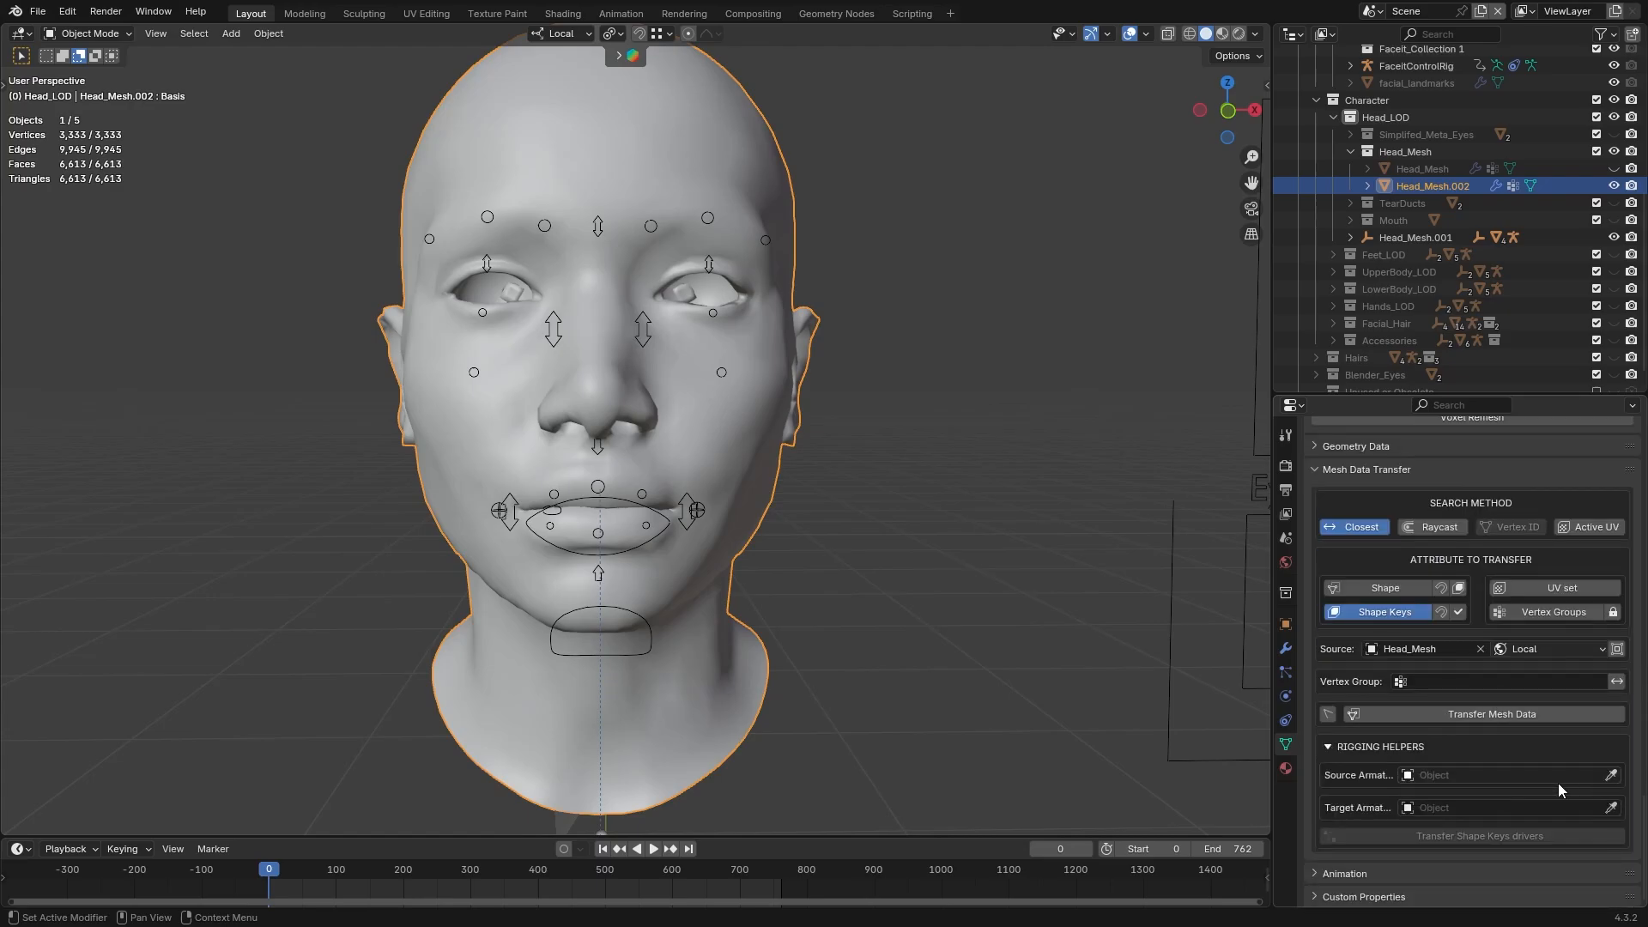
click(1611, 775)
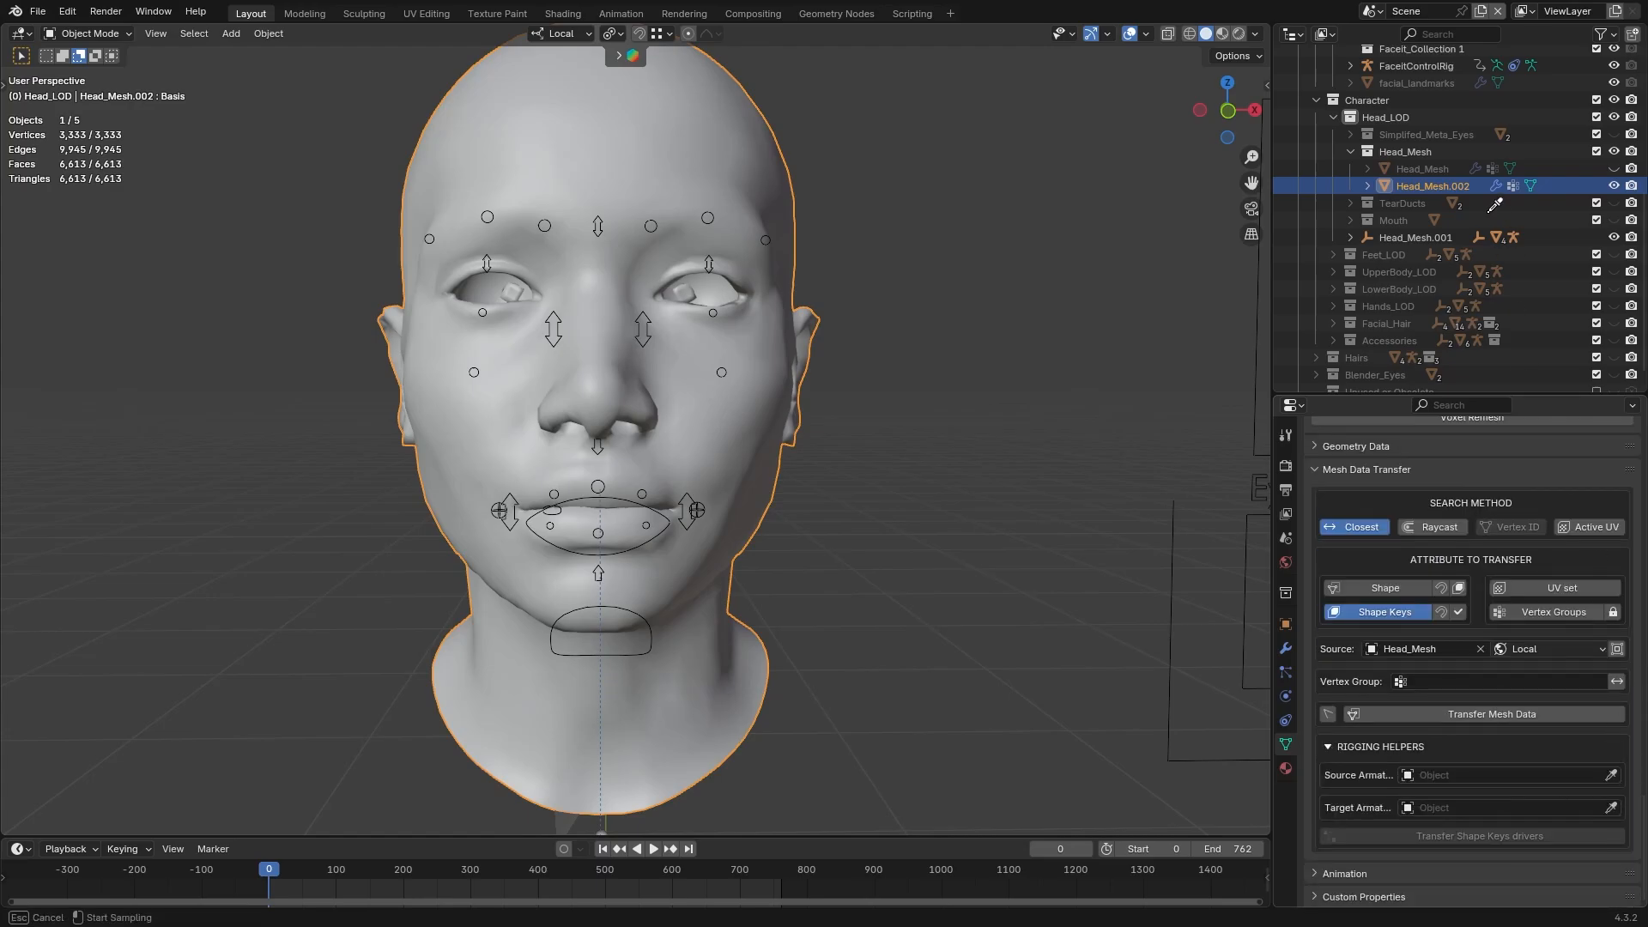
click(1444, 65)
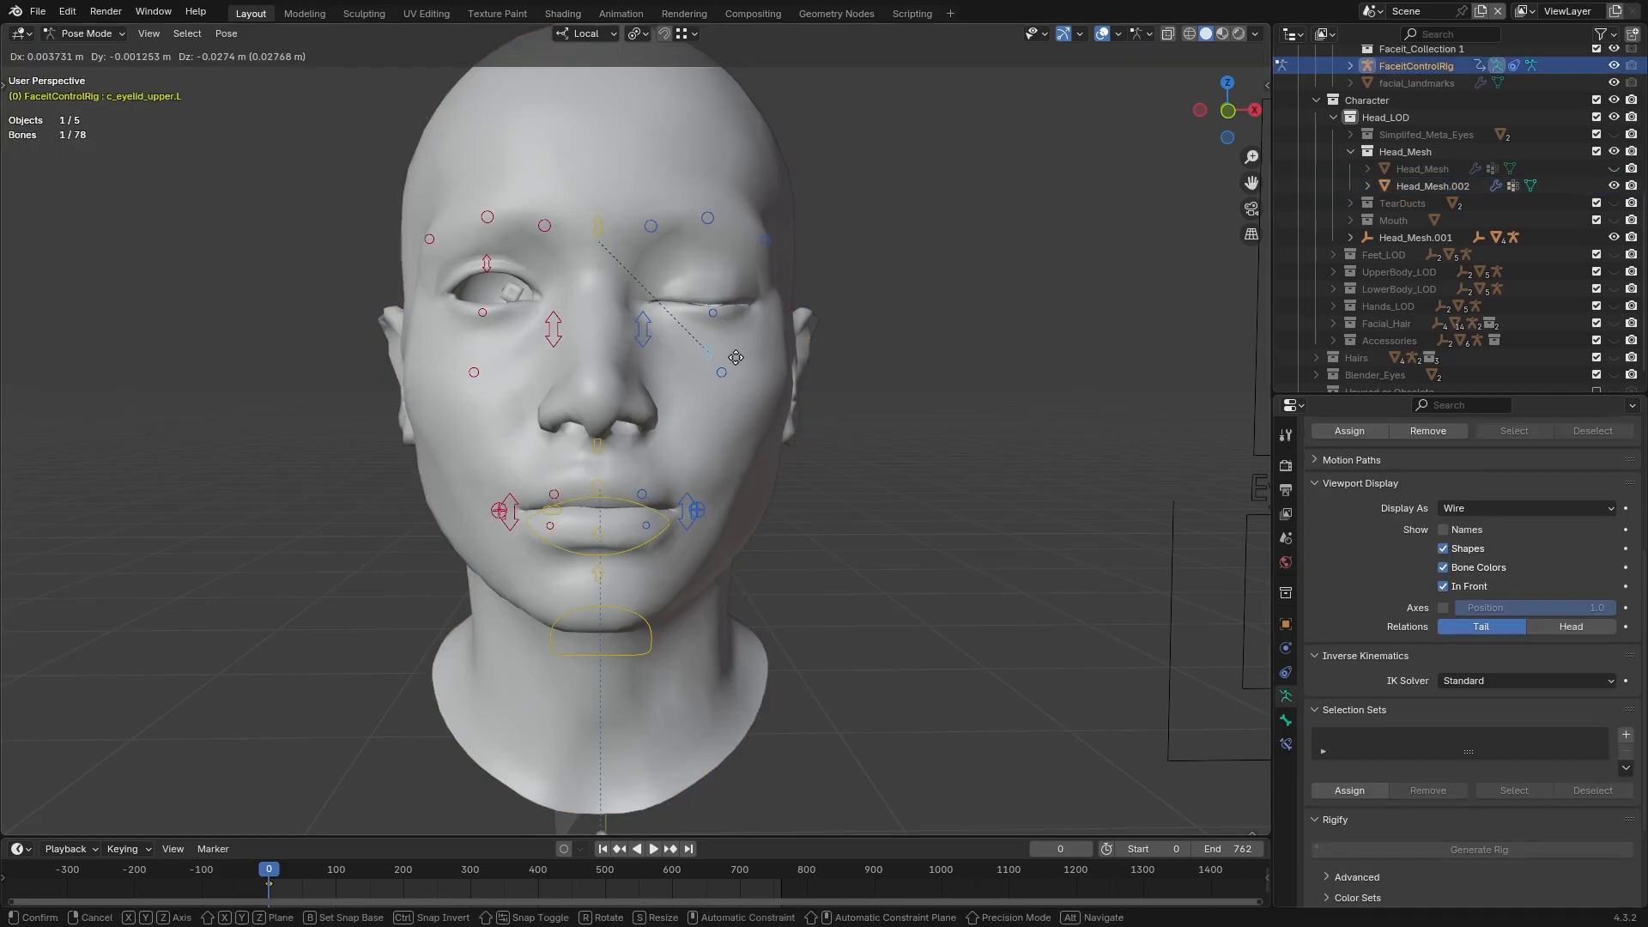
Test the copy's facial deformation by moving FaceitControlRig's upper eyelid, nose-side and mouth-corner controls, cancelling each move
drag(713, 283, 717, 218)
right_click(731, 369)
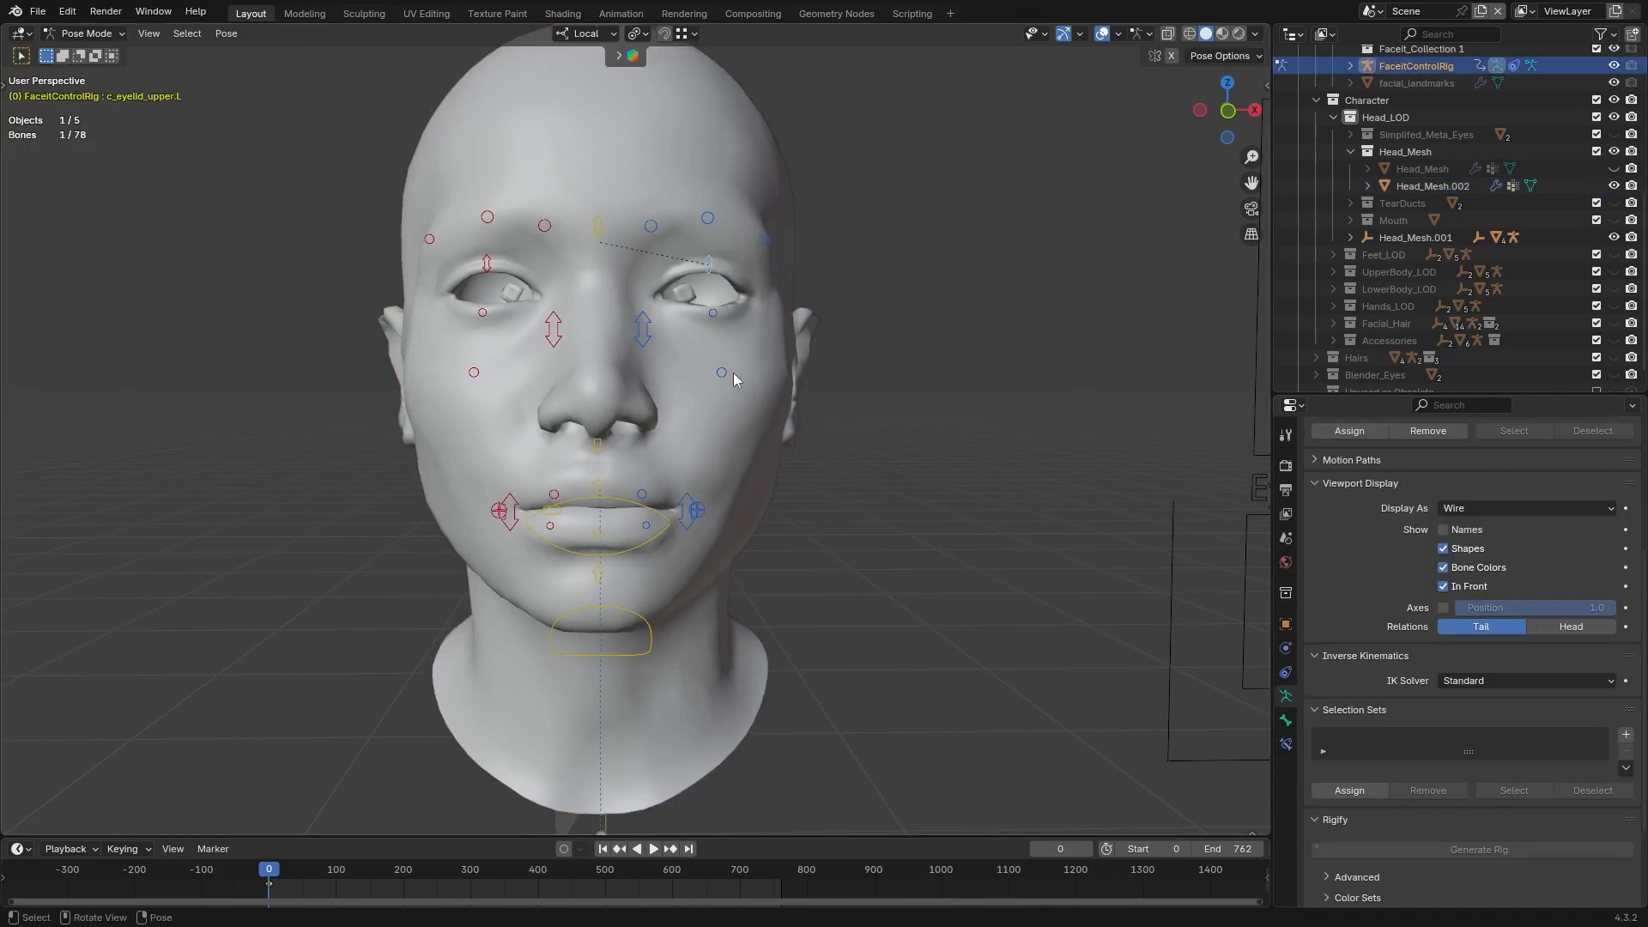
click(640, 339)
key(g)
right_click(659, 327)
click(692, 511)
key(g)
right_click(703, 483)
key(g)
right_click(700, 485)
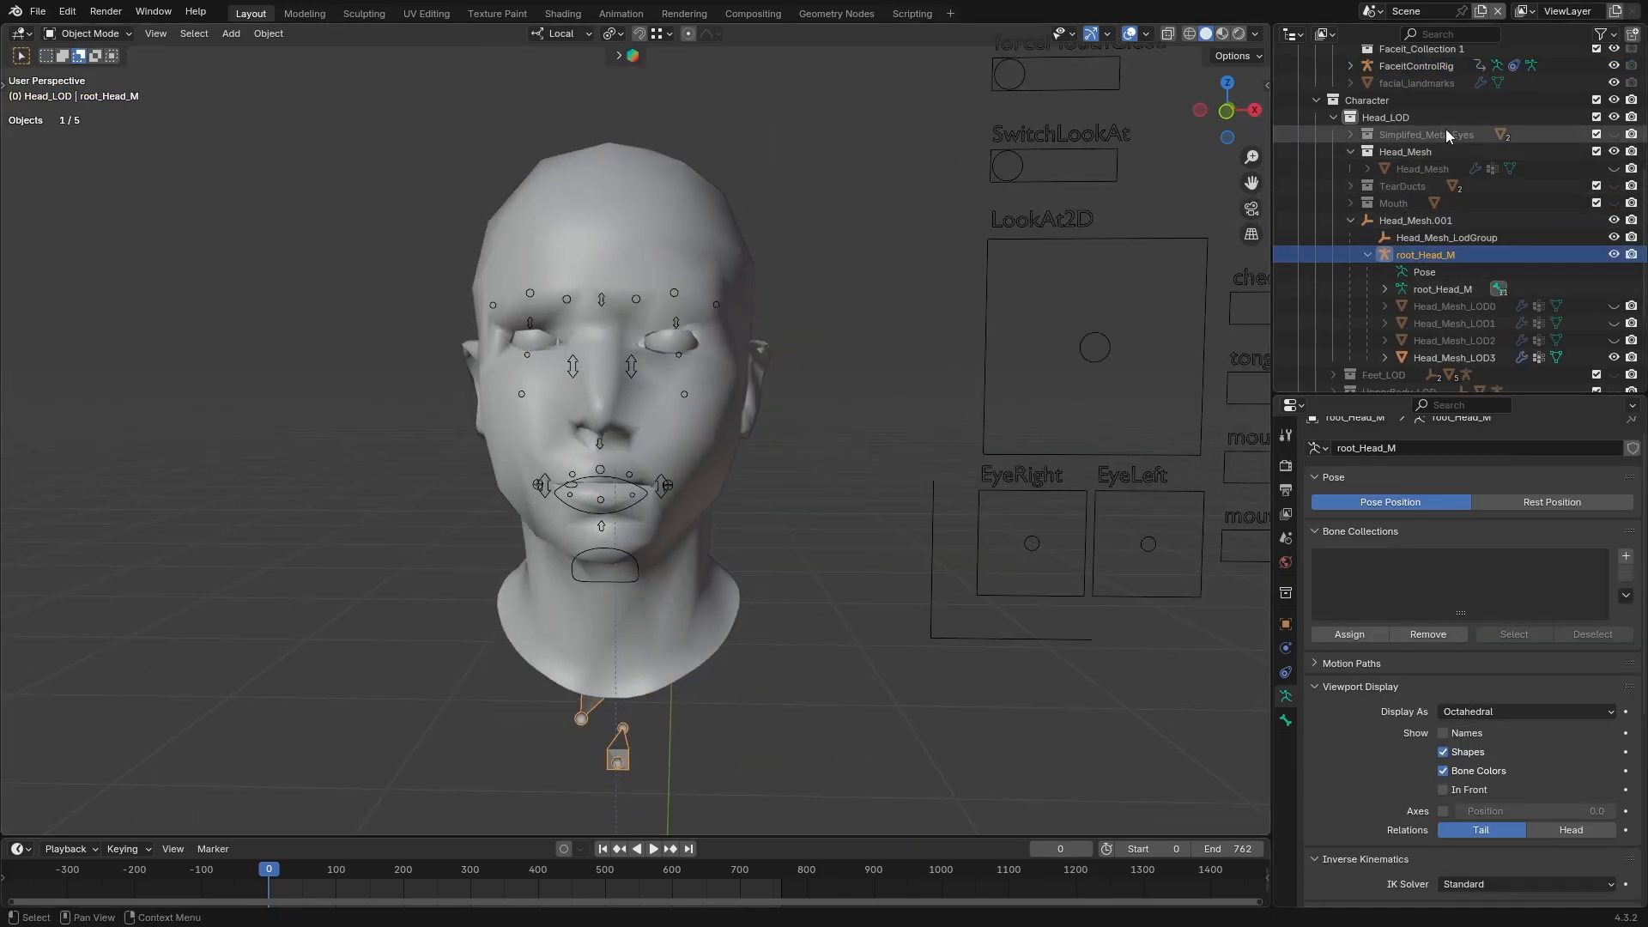
Unhide the root.Head_M armature and clear Head_Mesh_LOD3's parent while keeping its transformation
scroll(1449, 133, up, 5)
click(1612, 151)
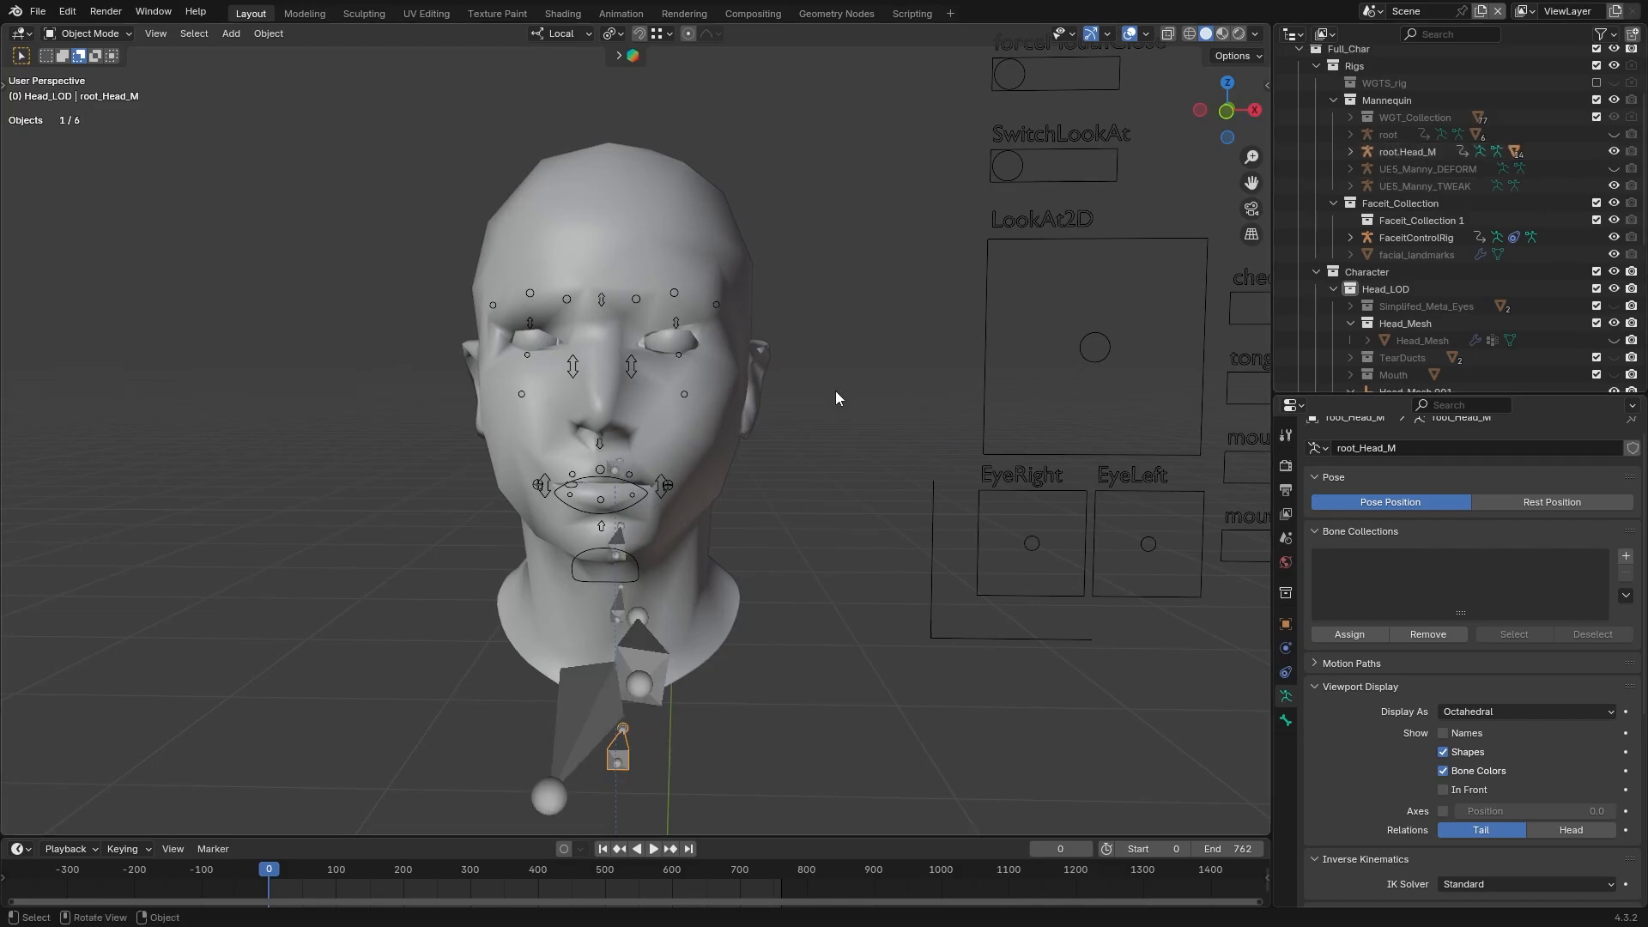
middle_drag(836, 389, 749, 375)
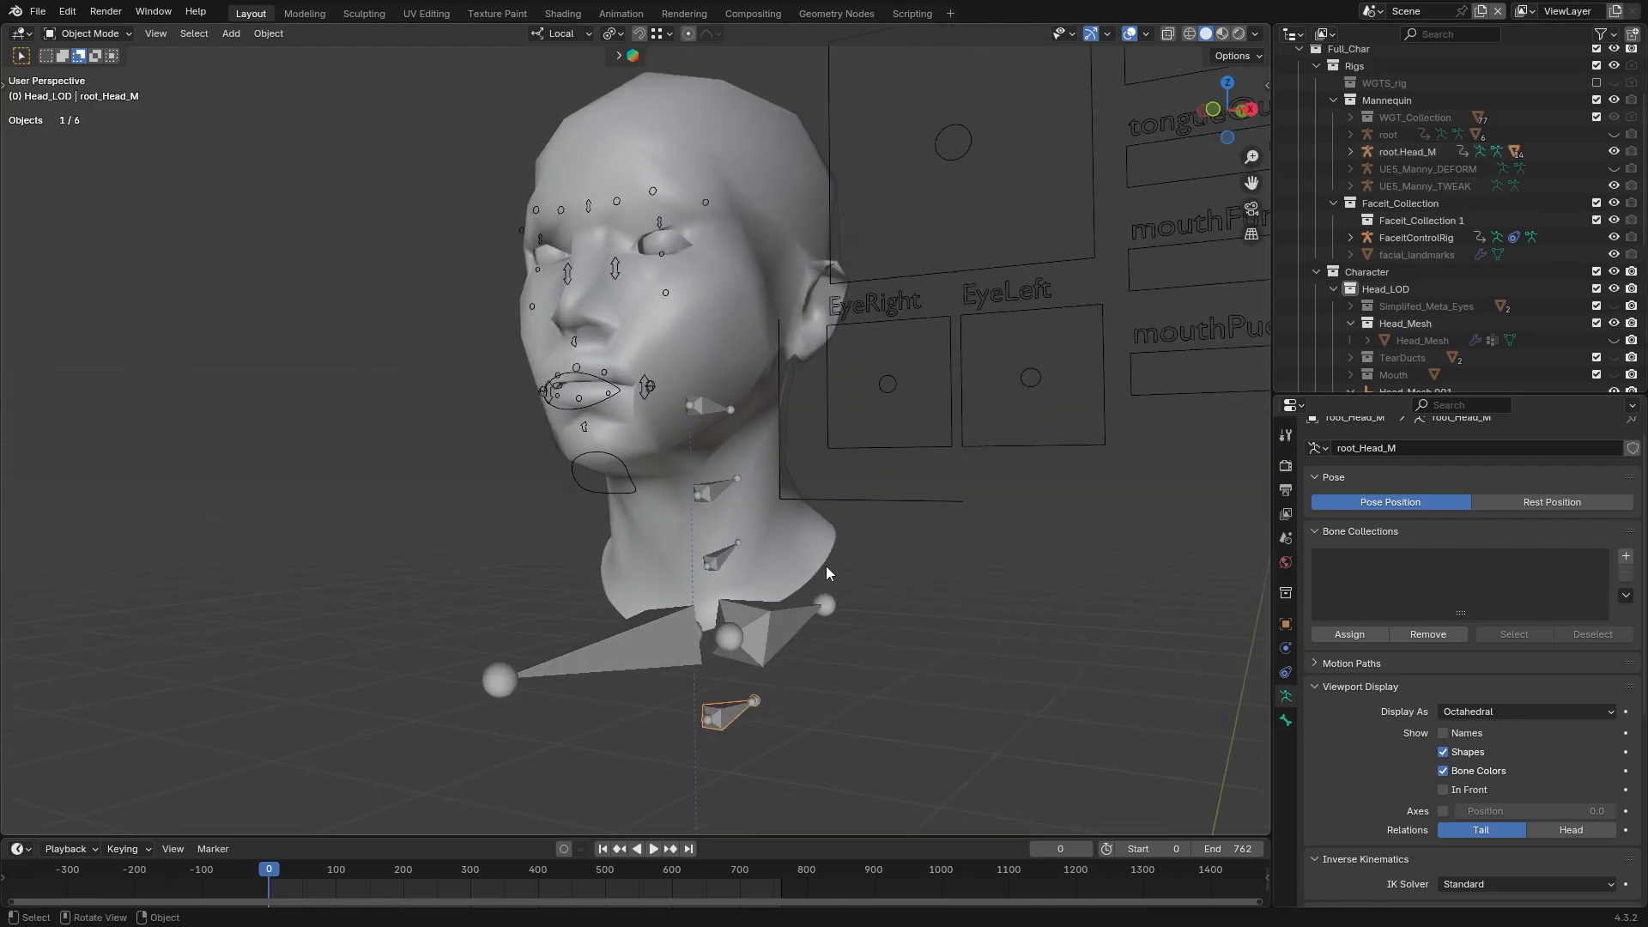
click(267, 33)
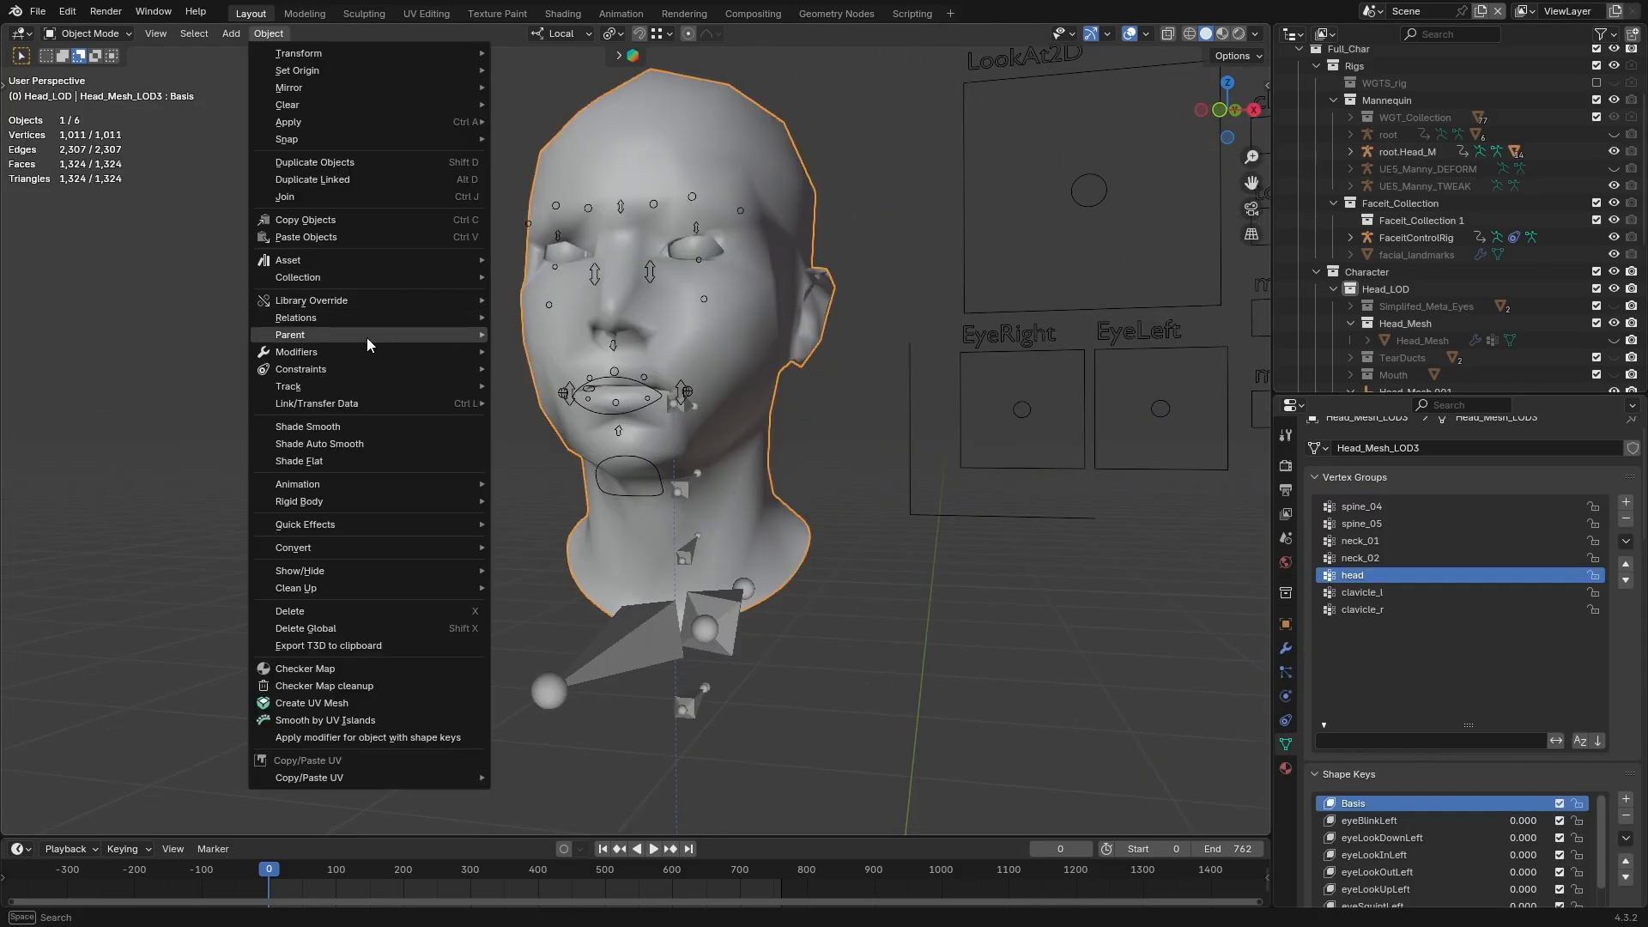
mouse_move(368, 335)
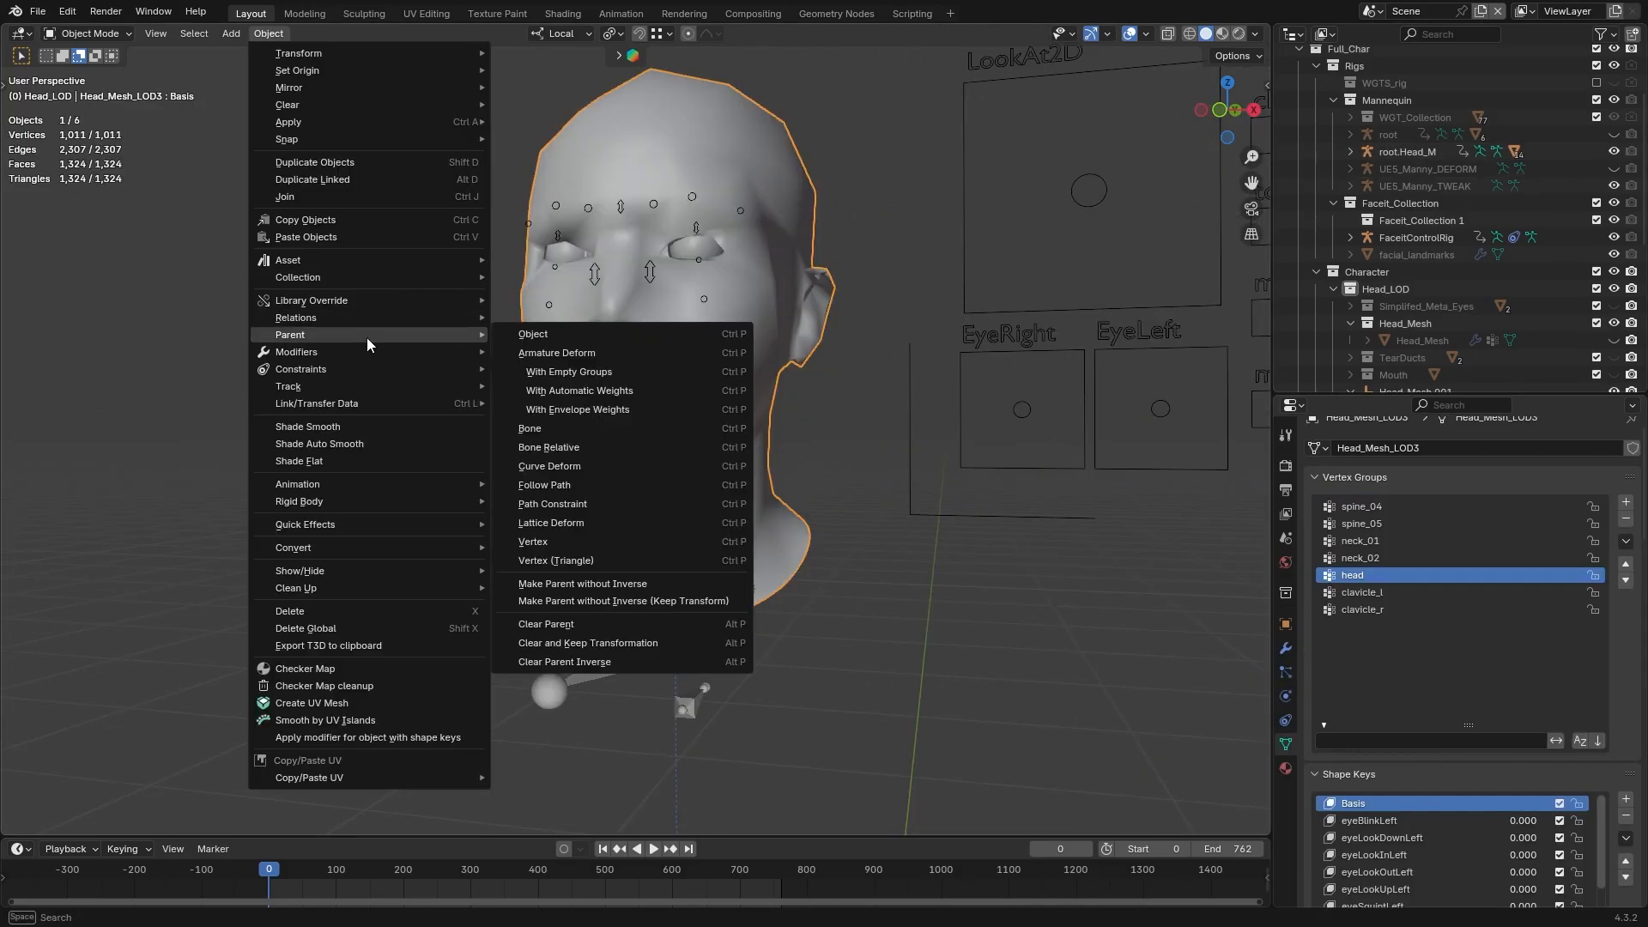
click(616, 643)
Parent Head_Mesh_LOD3 to the root.Head_M armature with Armature Deform and clear the selection
shift+click(689, 551)
key(ctrl+p)
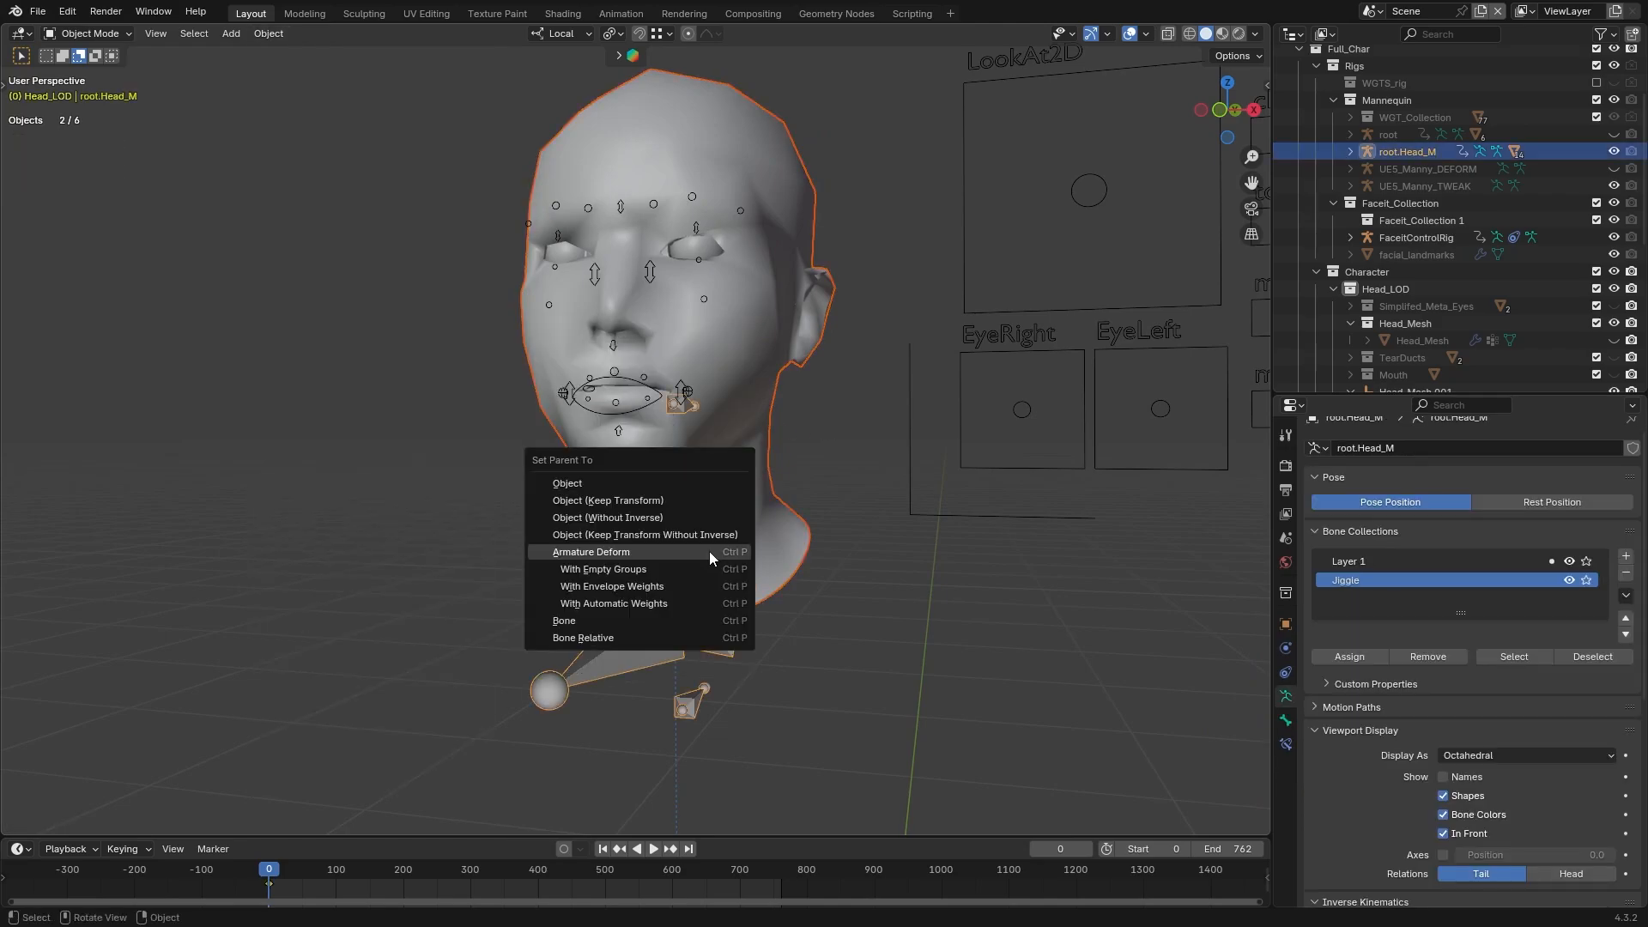
click(673, 549)
click(743, 613)
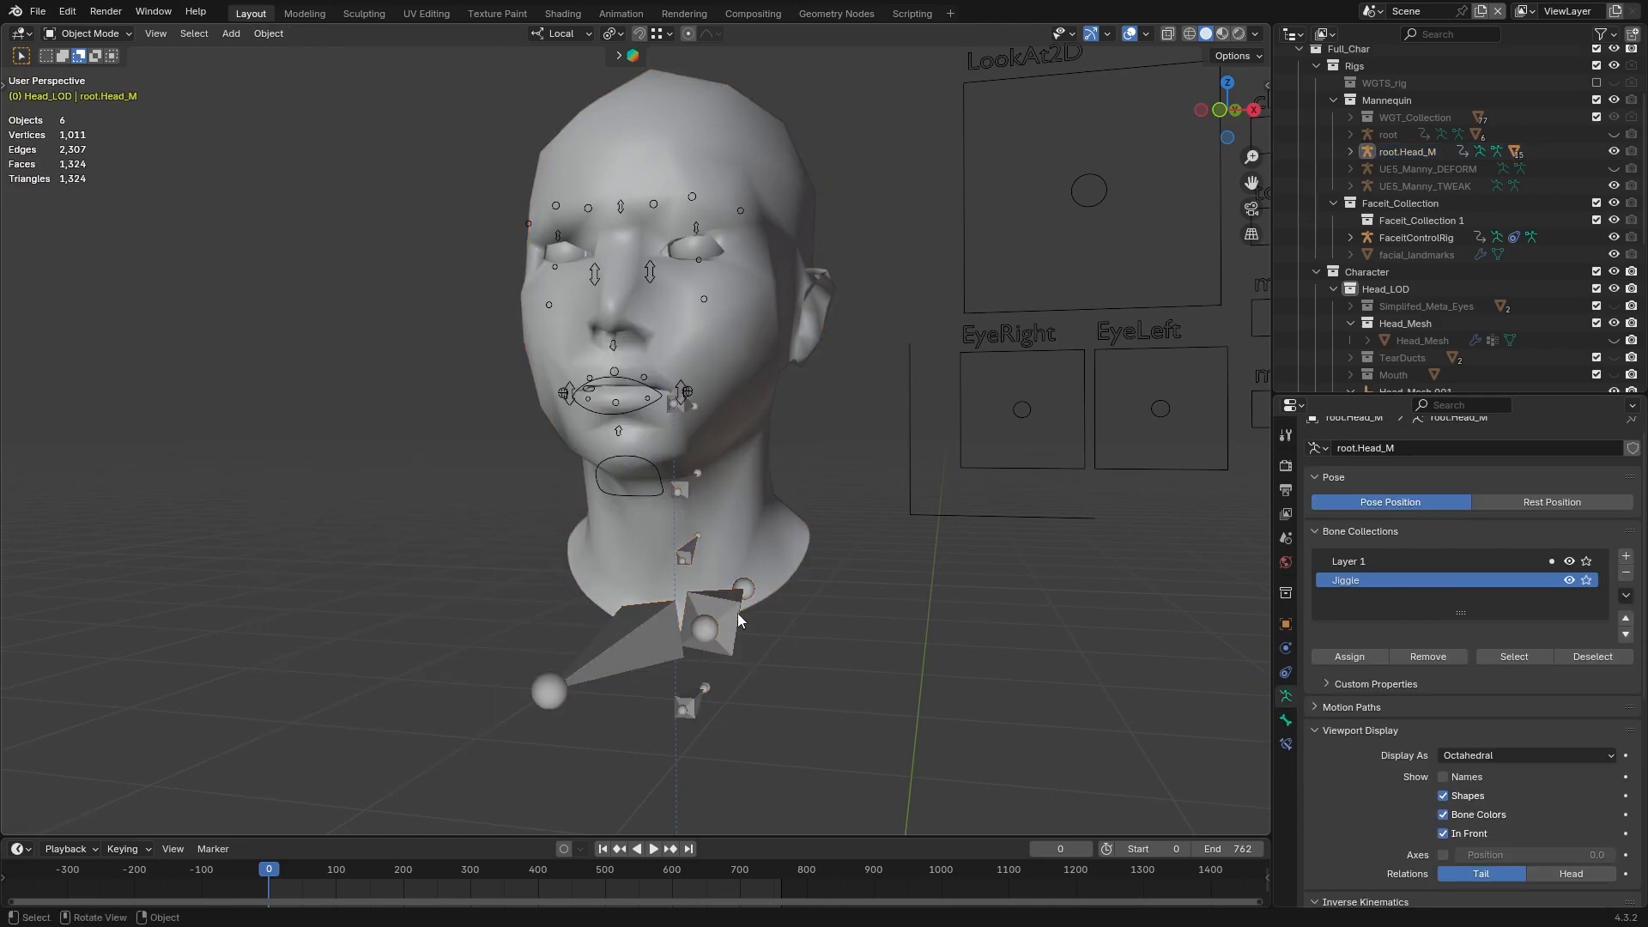
Select the root.Head_M armature together with Head_Mesh_LOD3 and open the export format choices
click(738, 613)
click(759, 523)
click(38, 11)
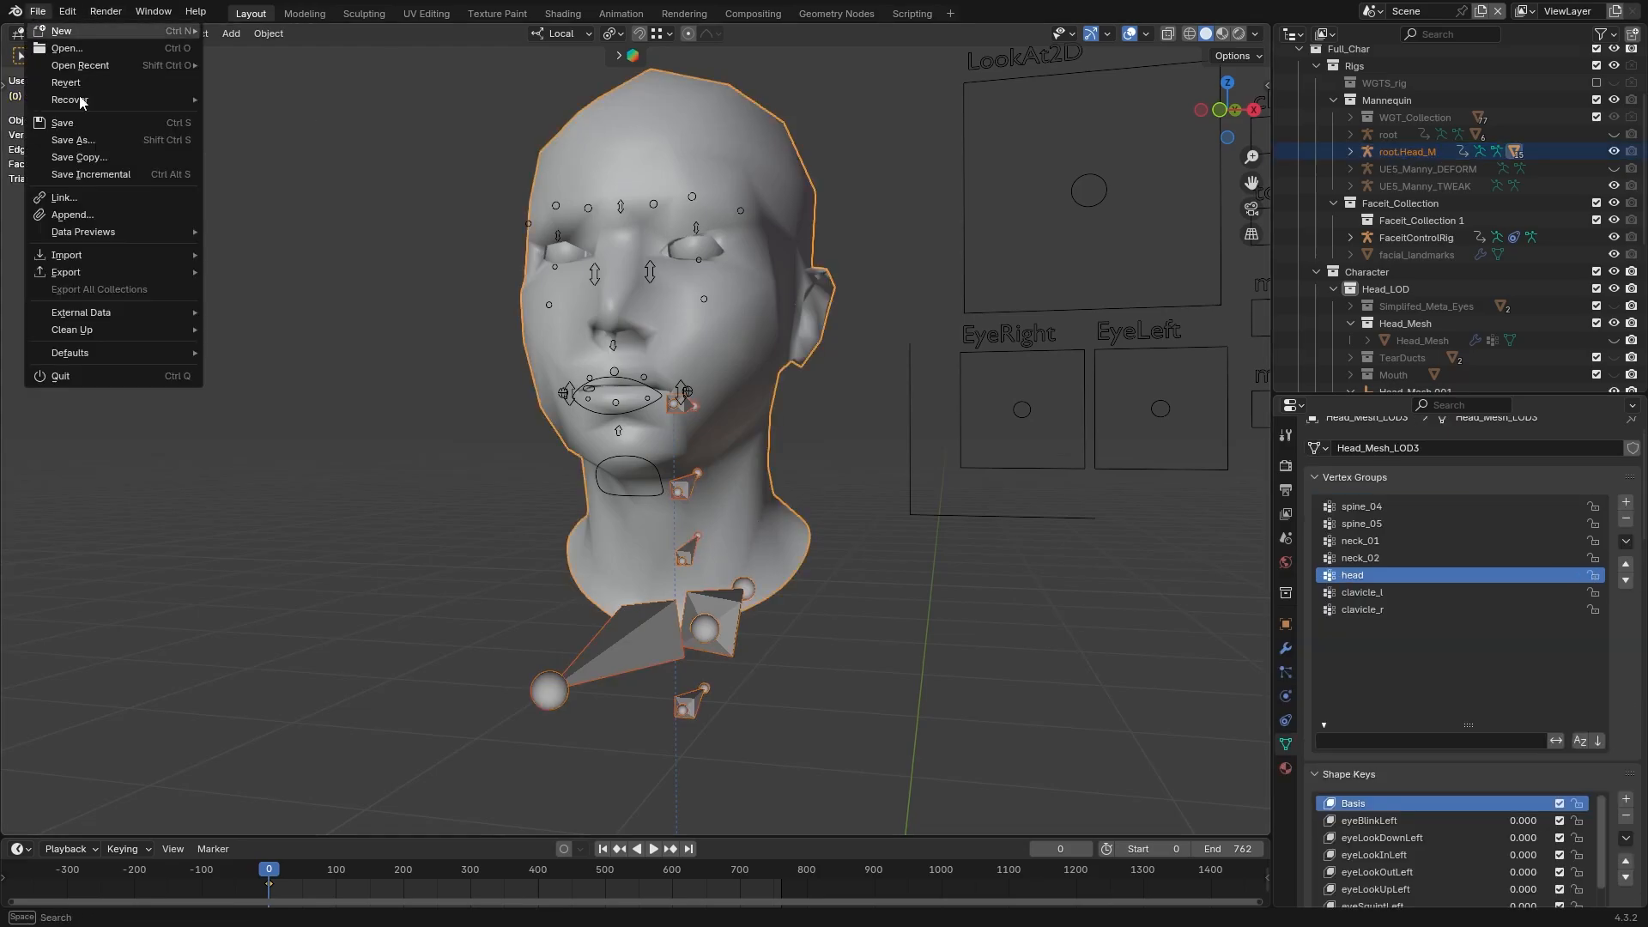
mouse_move(98, 272)
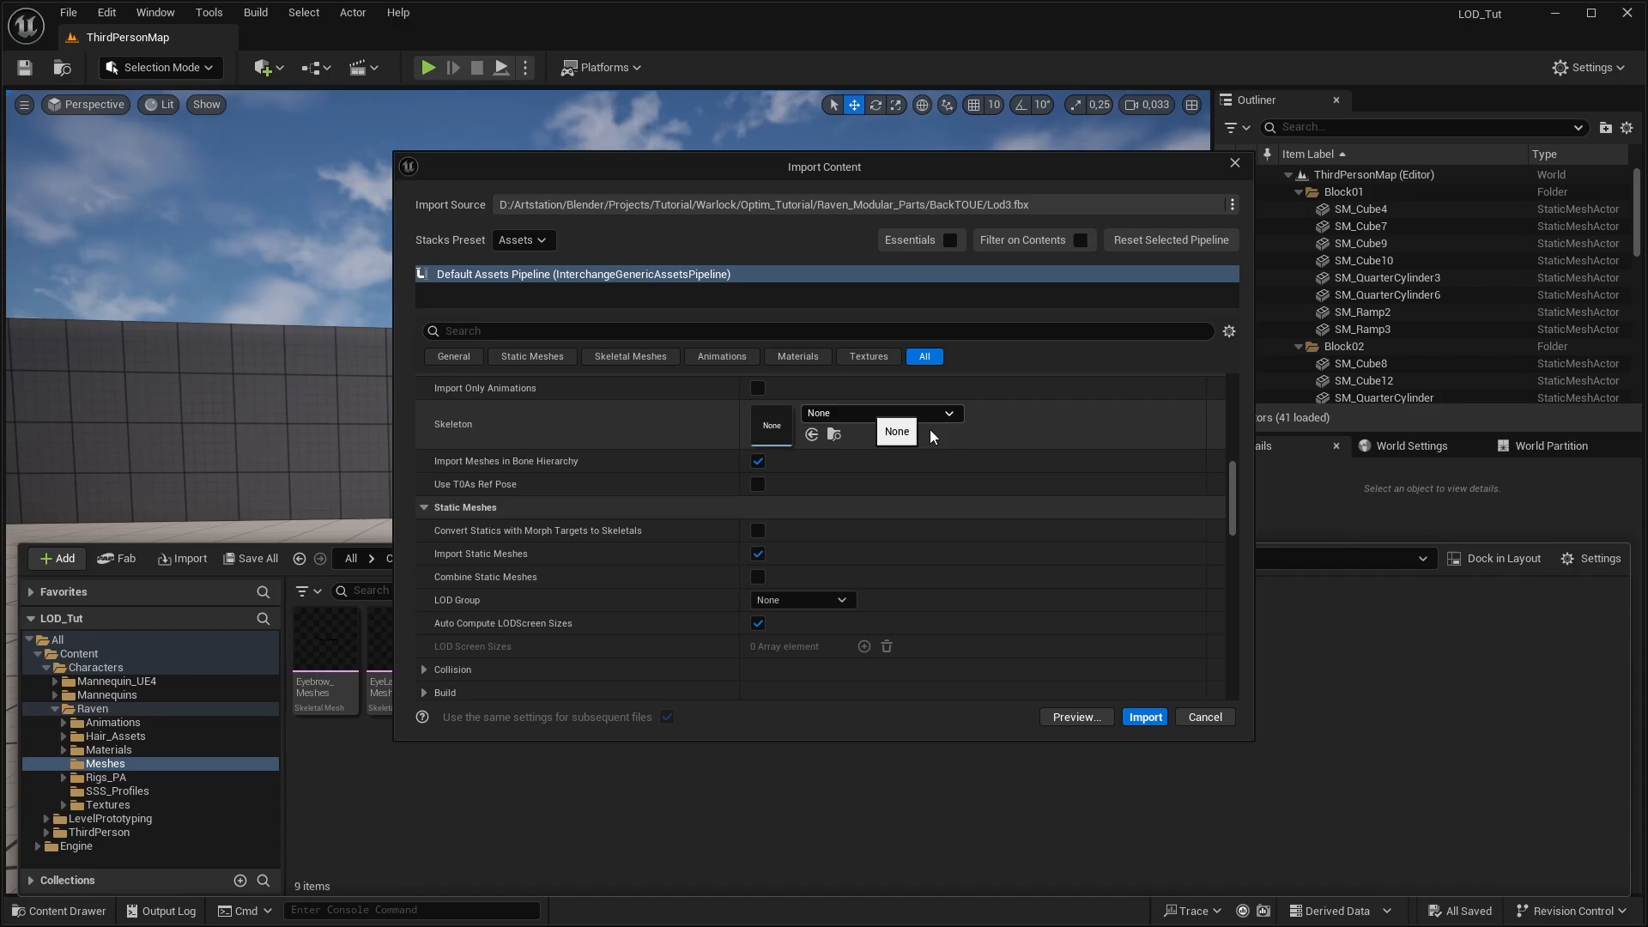
Switch to Unreal Engine, choose a skeleton for the Lod3.fbx import and reimport Head_Mesh's LOD level 3 from the Lod3 file
click(930, 421)
click(955, 599)
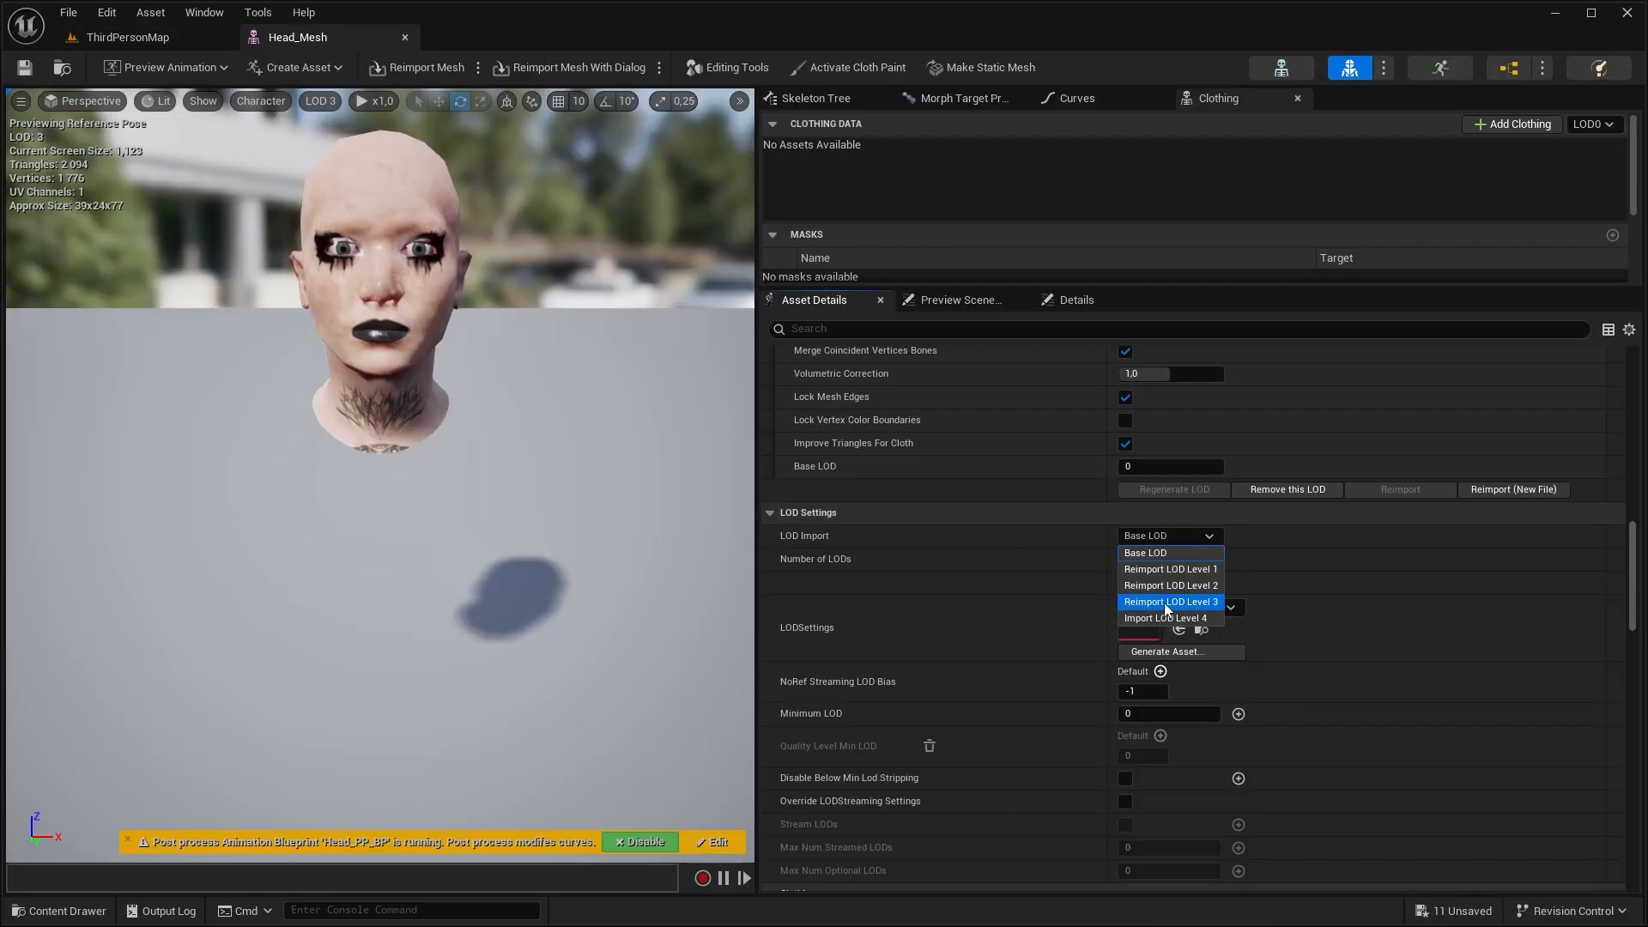
click(1164, 603)
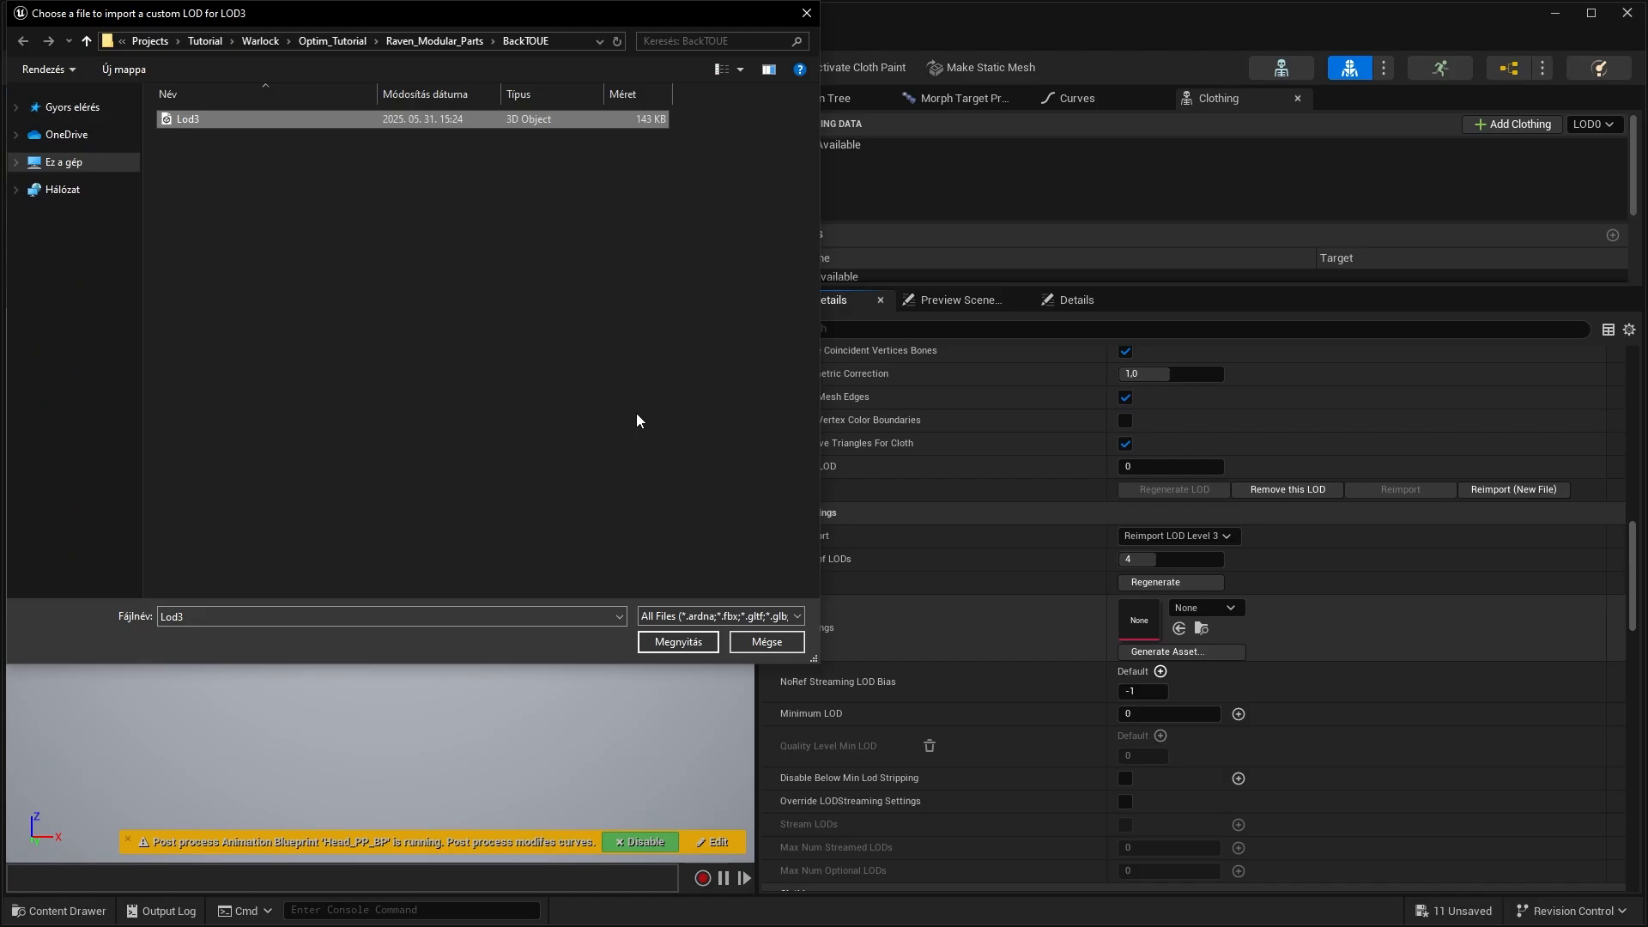
click(708, 645)
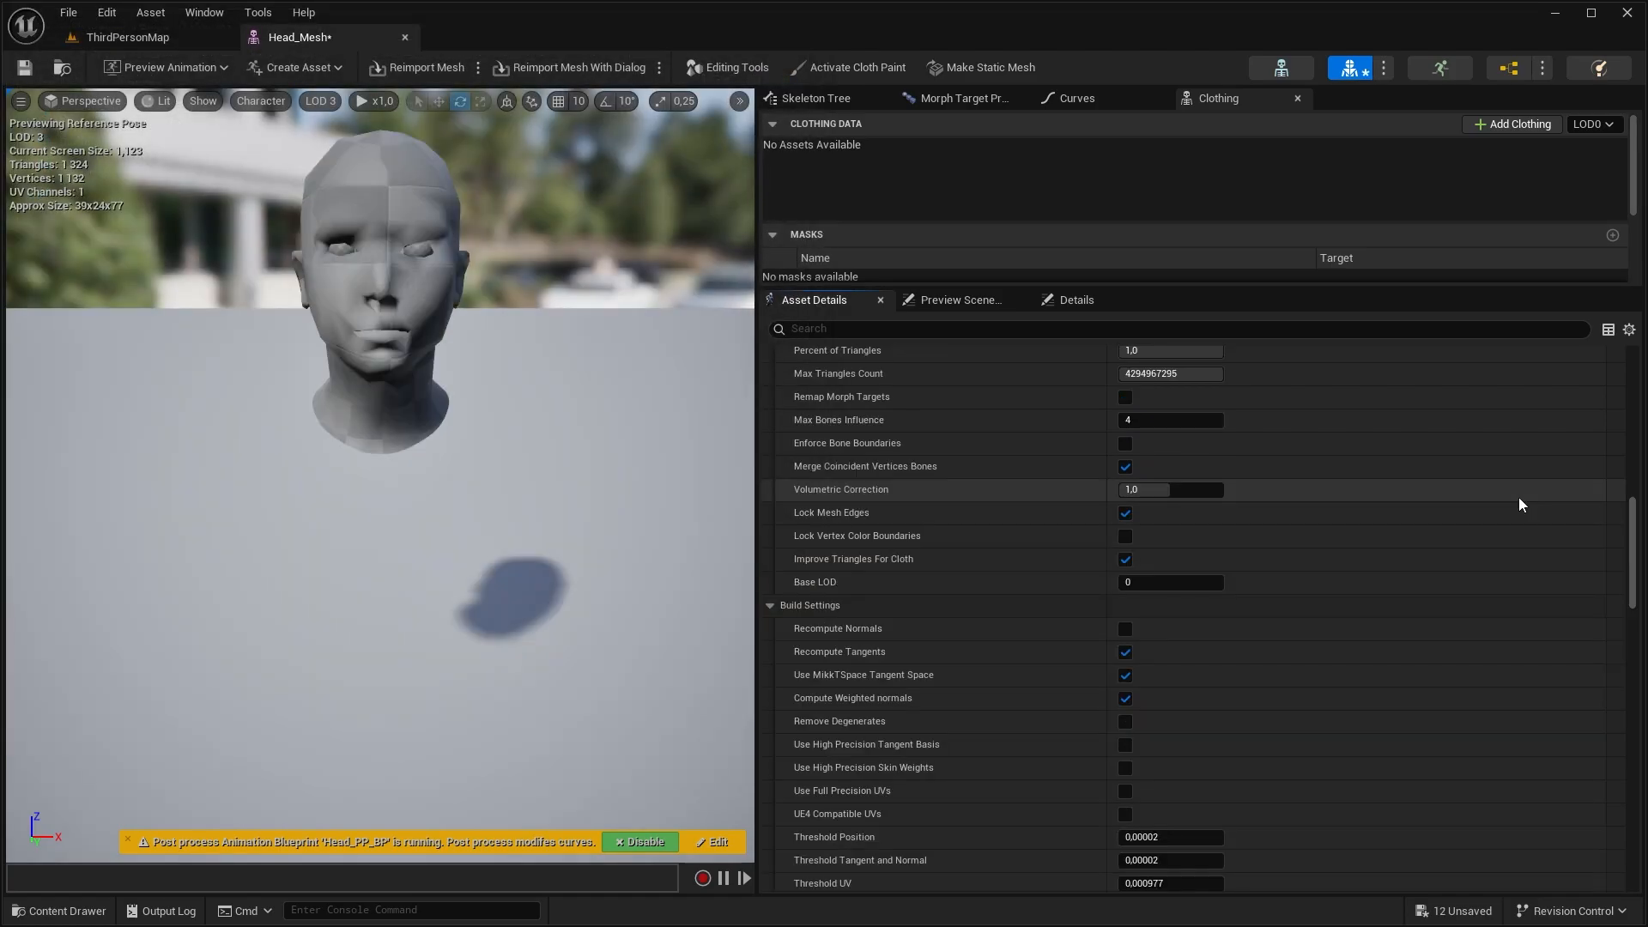
Assign Head_Mesh's LOD 3 Section 0 to the Face material slot and Section 1 to TearDuct_M
scroll(1454, 707, down, 5)
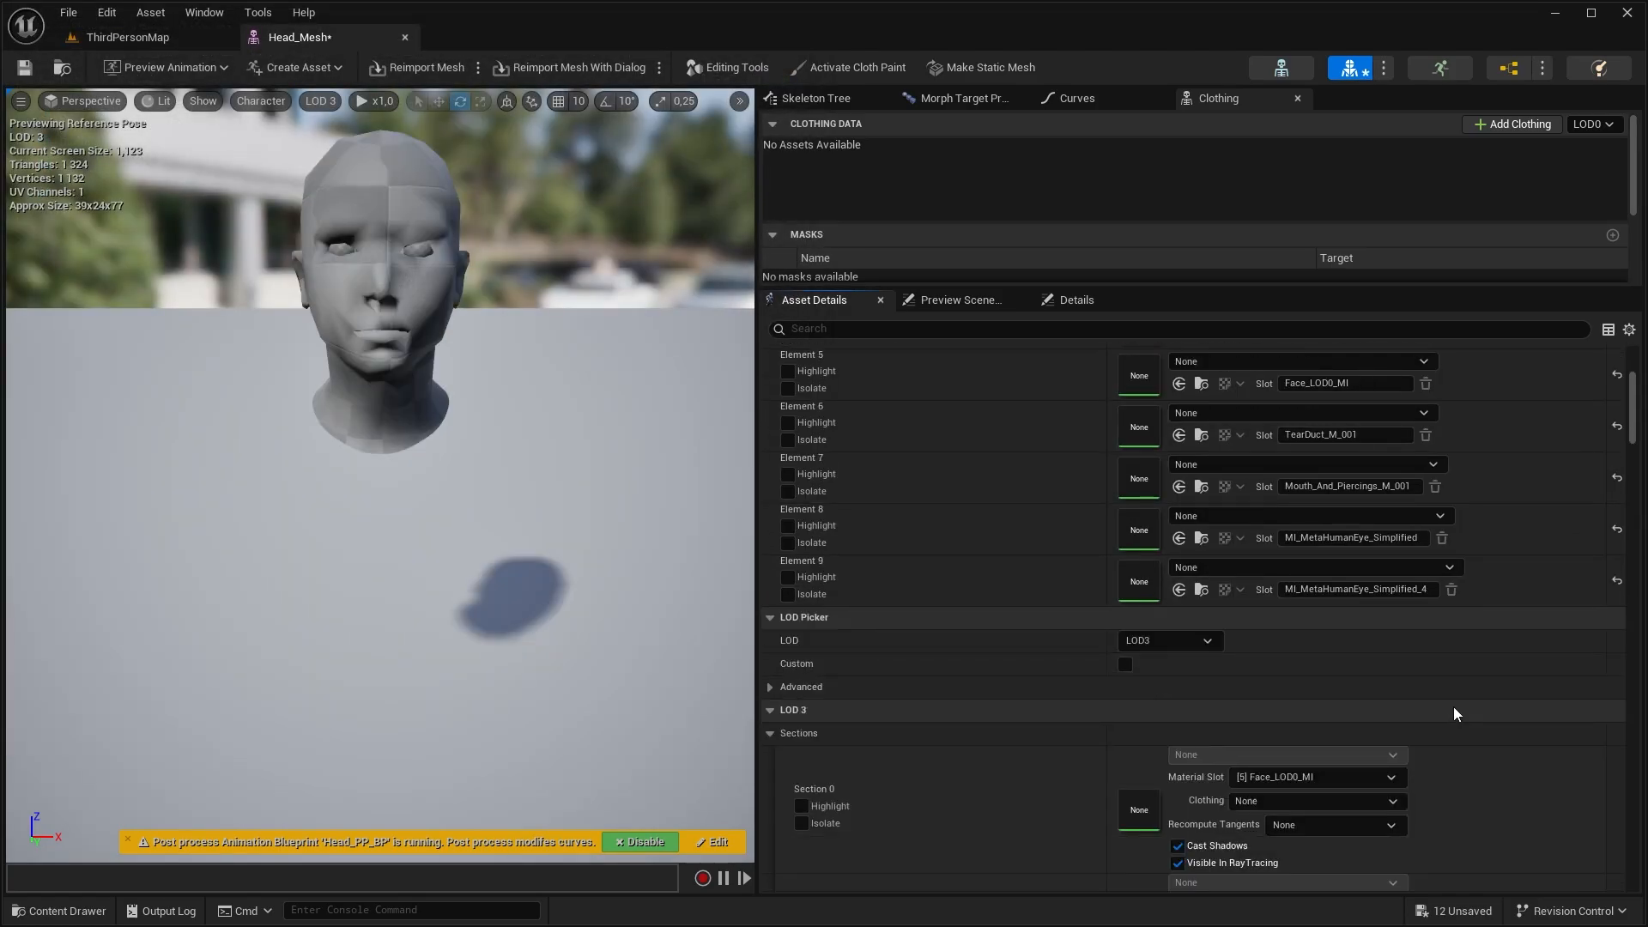
click(1312, 615)
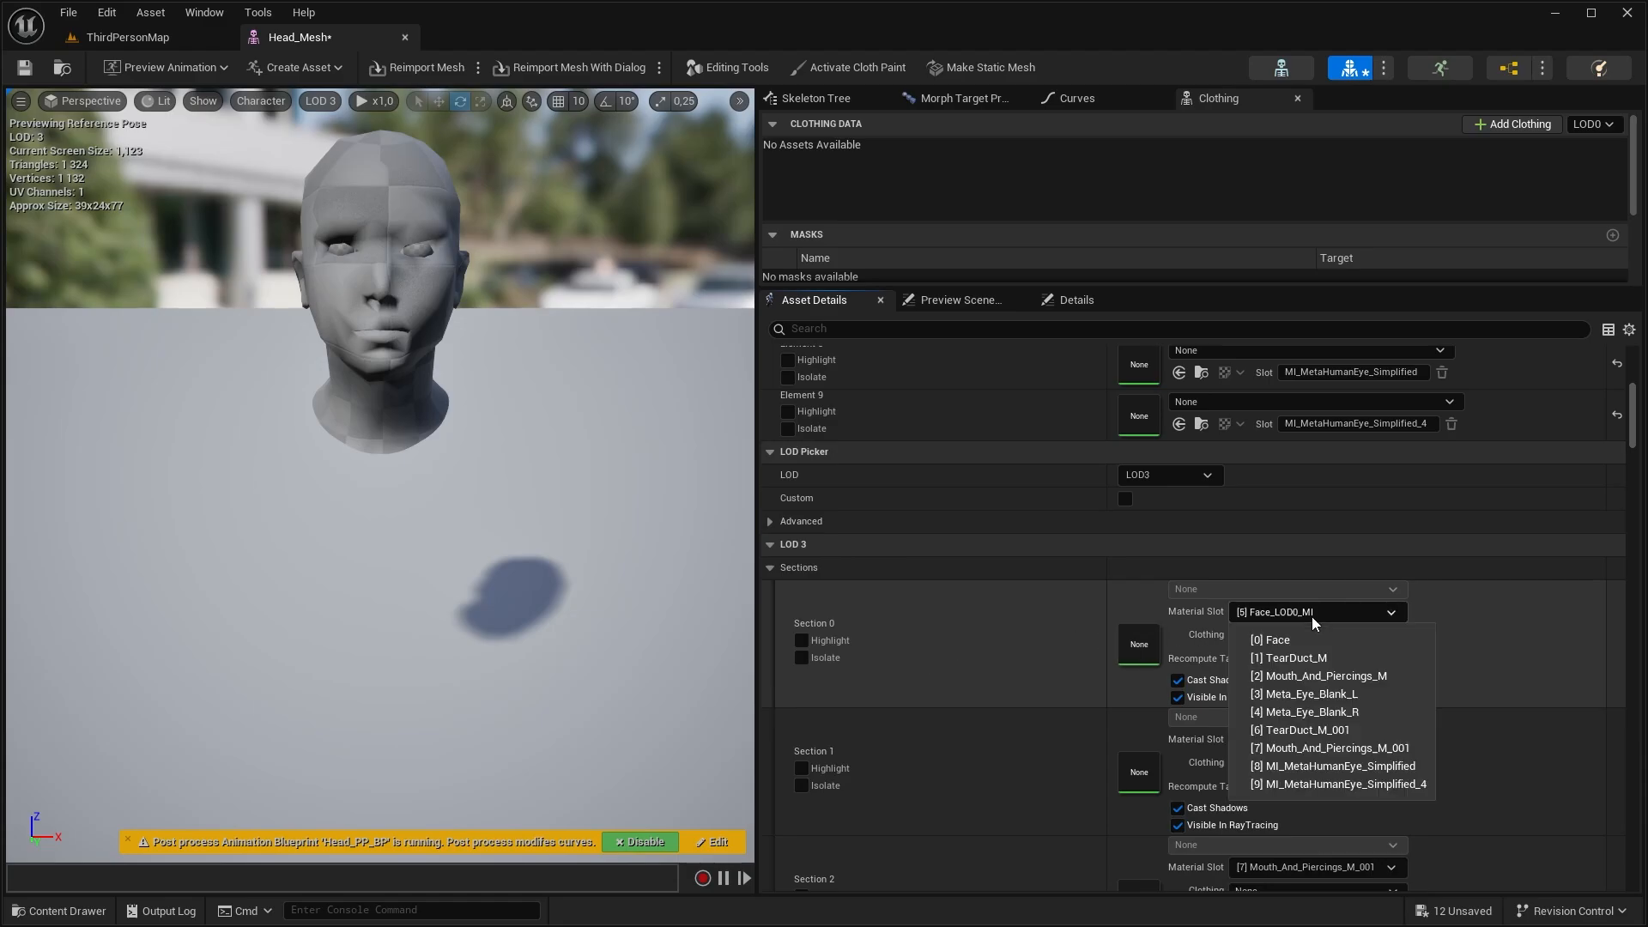
click(1316, 638)
scroll(1346, 659, down, 4)
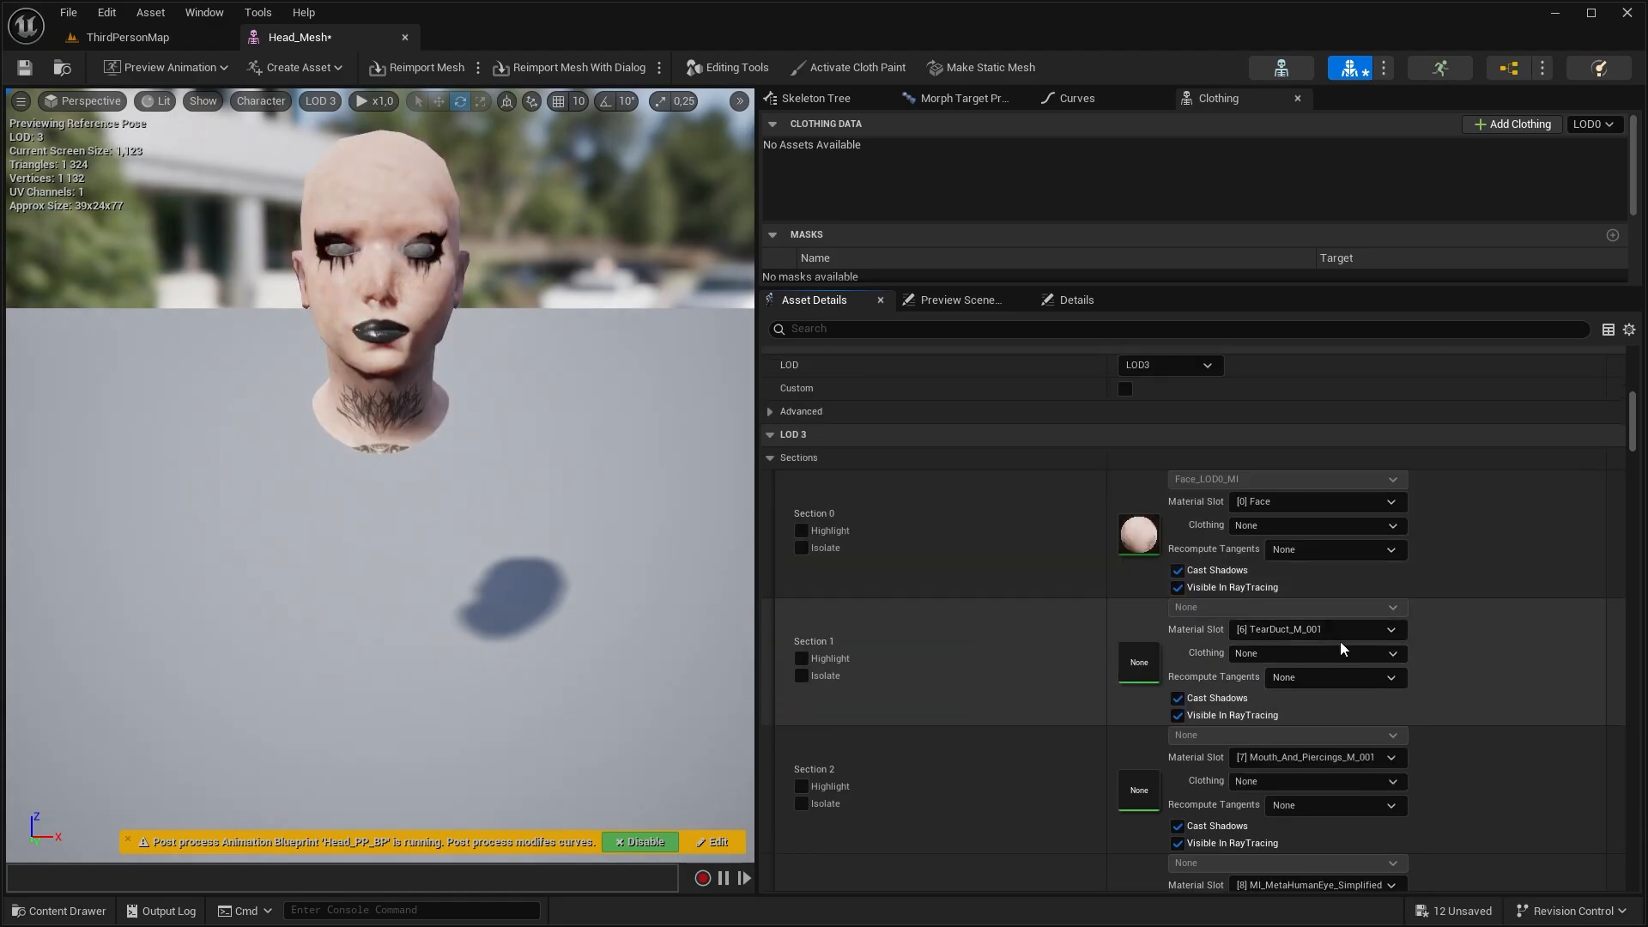
click(1341, 632)
click(1344, 674)
Assign LOD 3 Section 2 to the Mouth_And_Piercings_M material slot and Section 3 to Meta_Eye_Blank_L
scroll(1356, 672, down, 4)
click(1355, 650)
click(1349, 711)
scroll(1346, 682, down, 3)
click(1339, 692)
click(1241, 776)
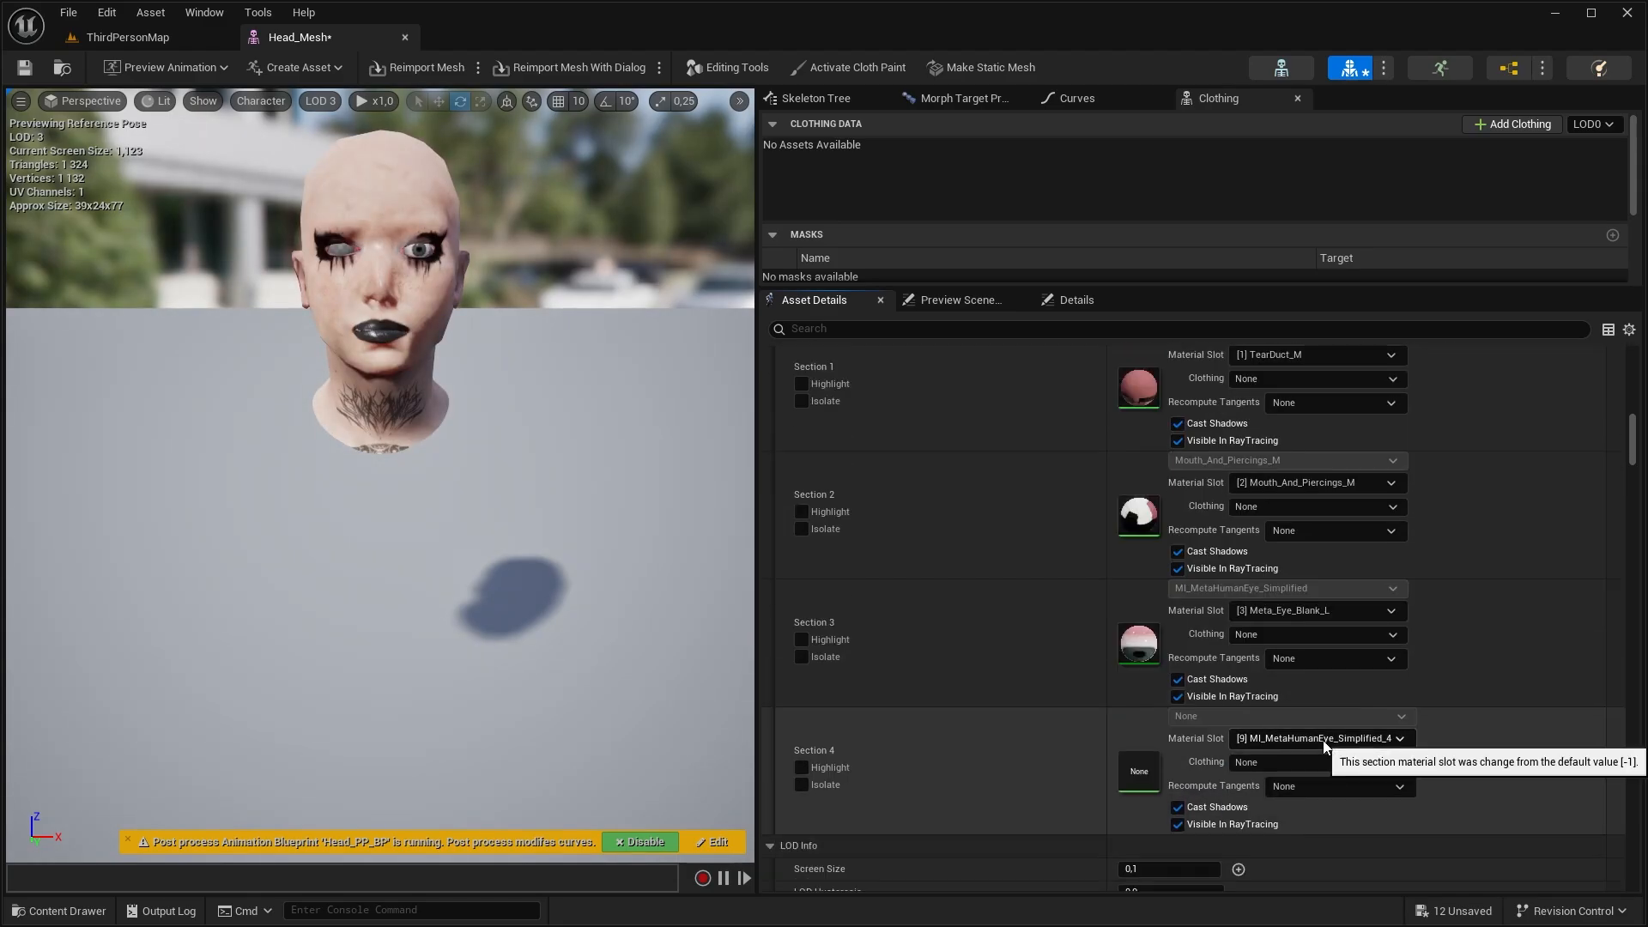
Delete the empty duplicate material slots from Head_Mesh's material list, starting with Face_LOD0_MI
scroll(1416, 558, up, 6)
click(1425, 521)
click(981, 487)
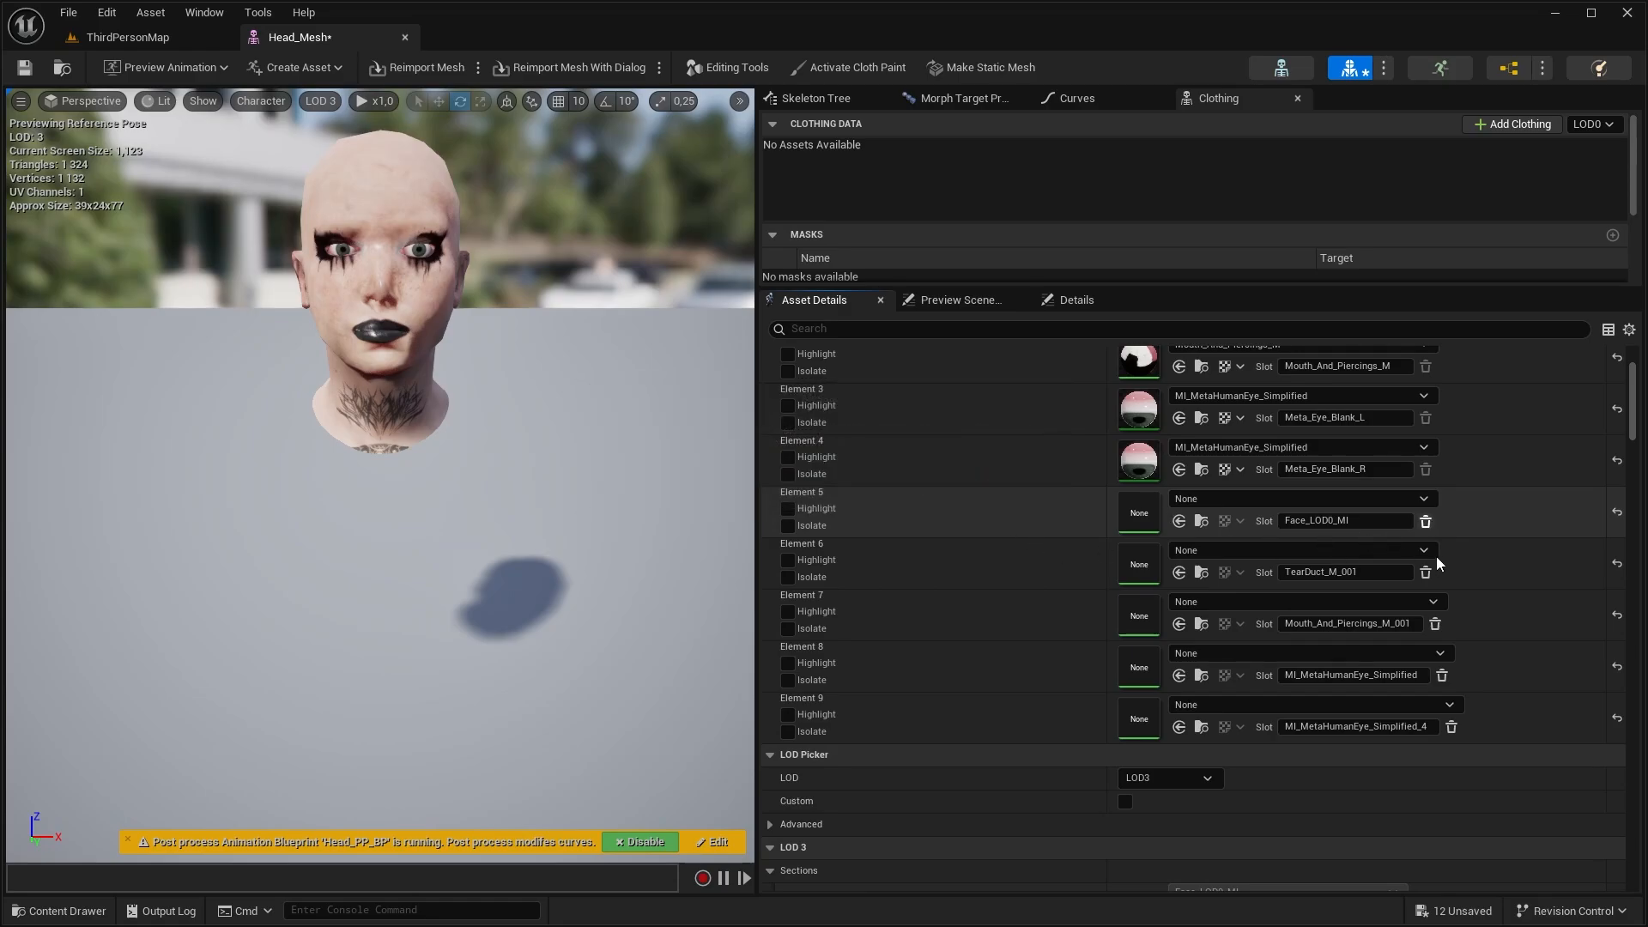
click(1426, 521)
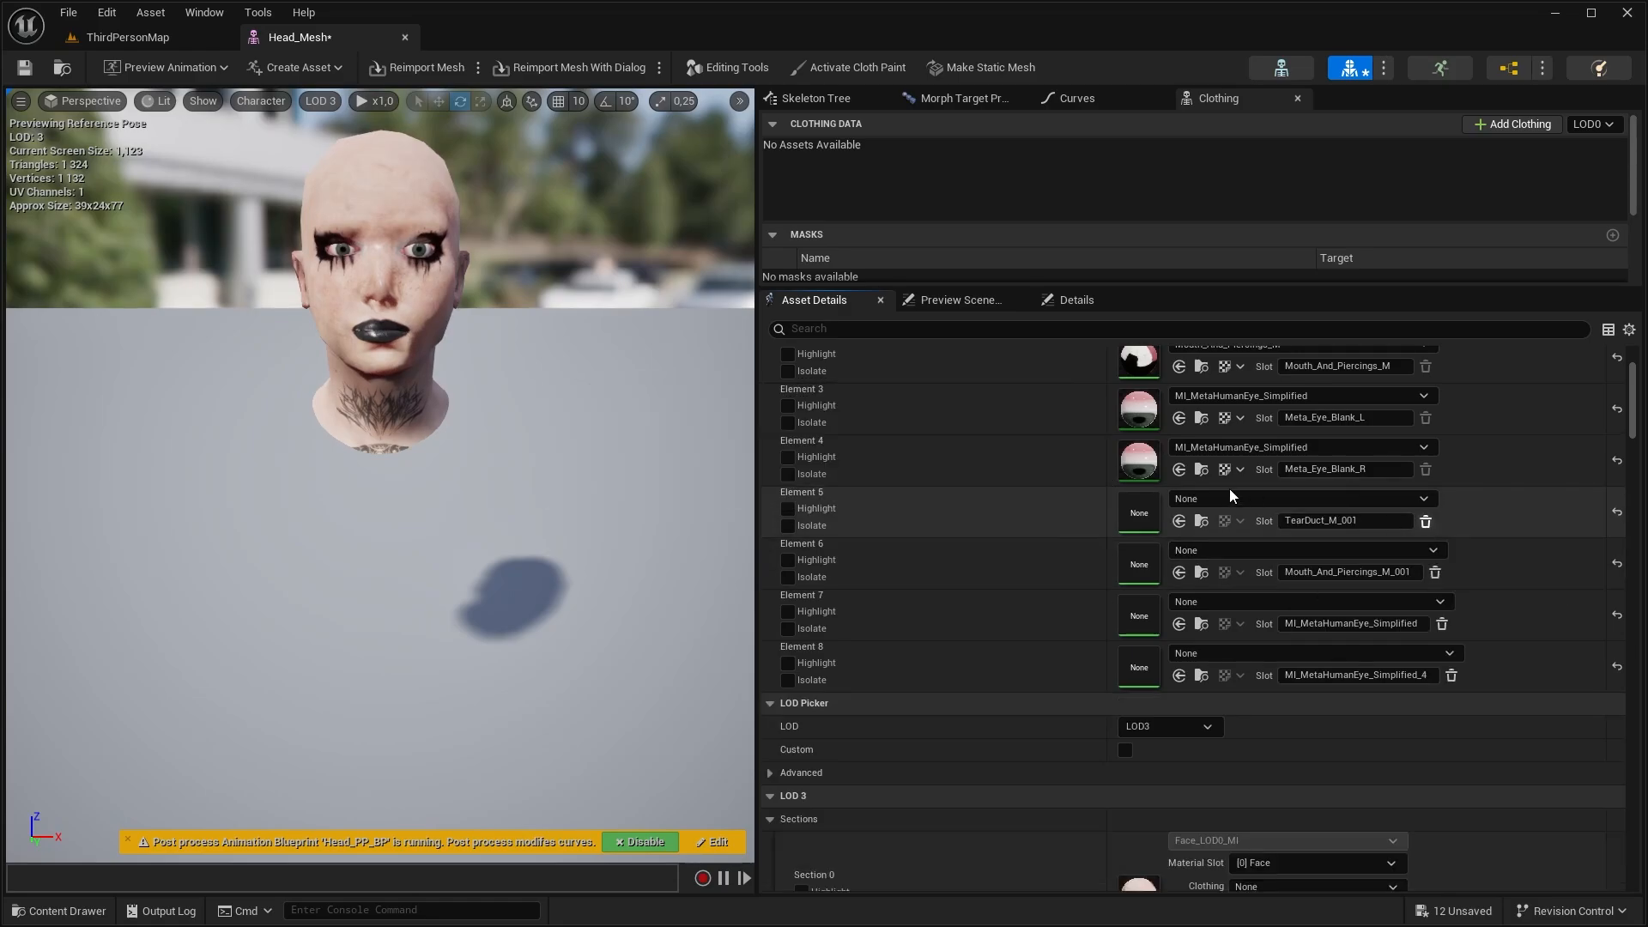
click(1434, 521)
click(1442, 521)
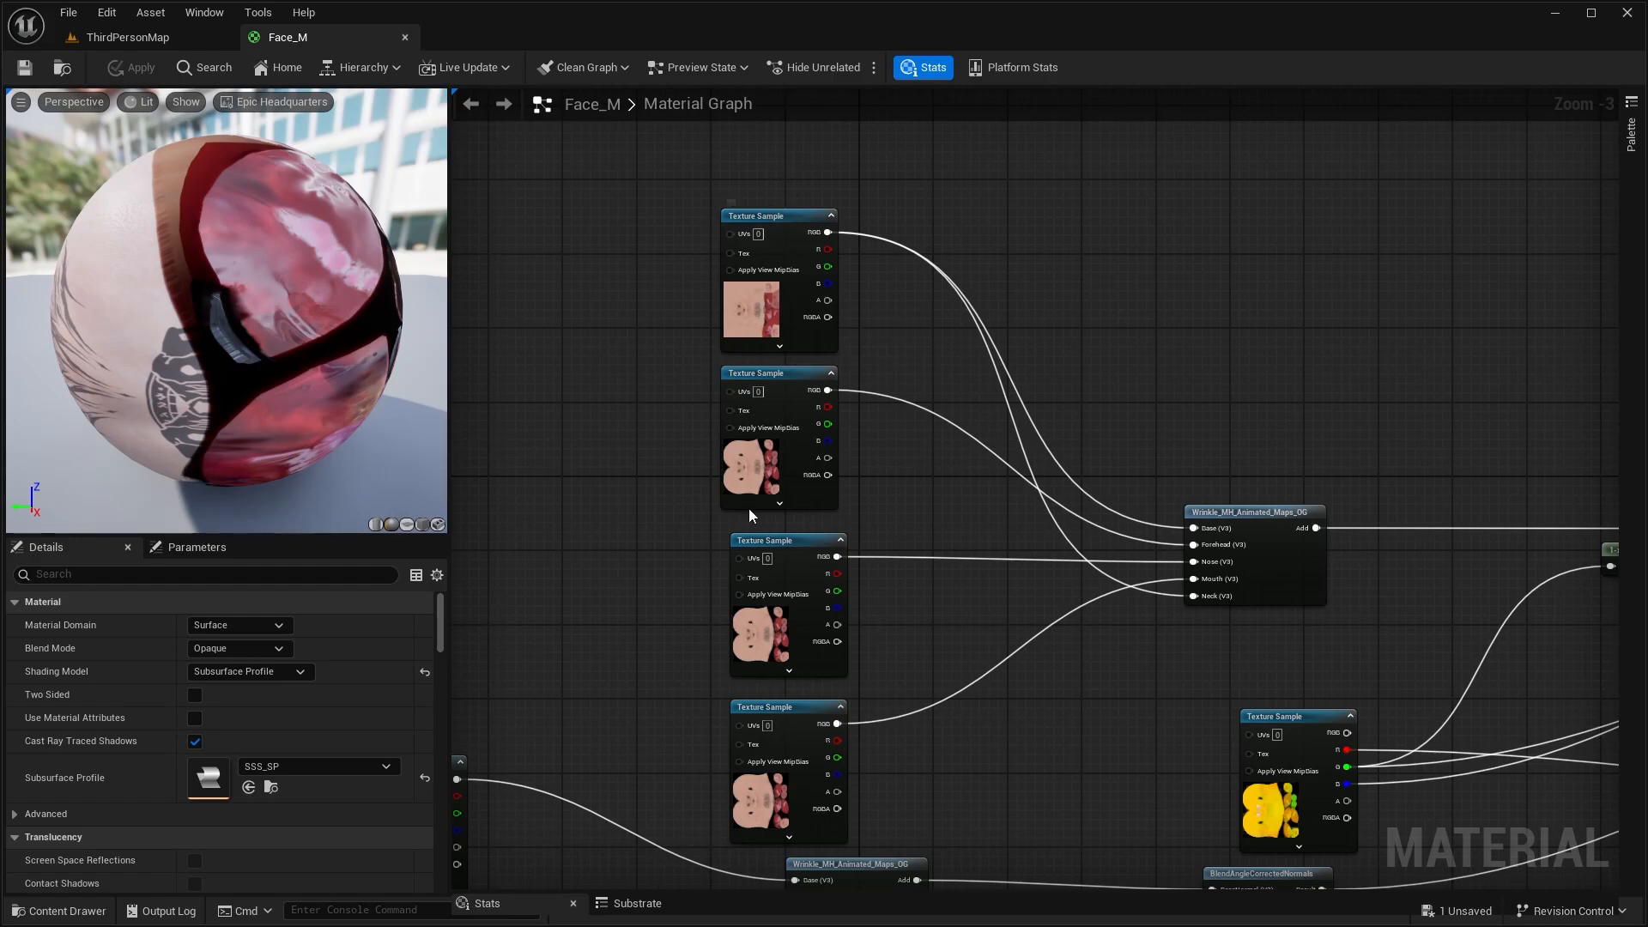
In the Face_M material graph, convert the Face_BaseColor_4K texture sample to a parameter named Color_Main
click(787, 249)
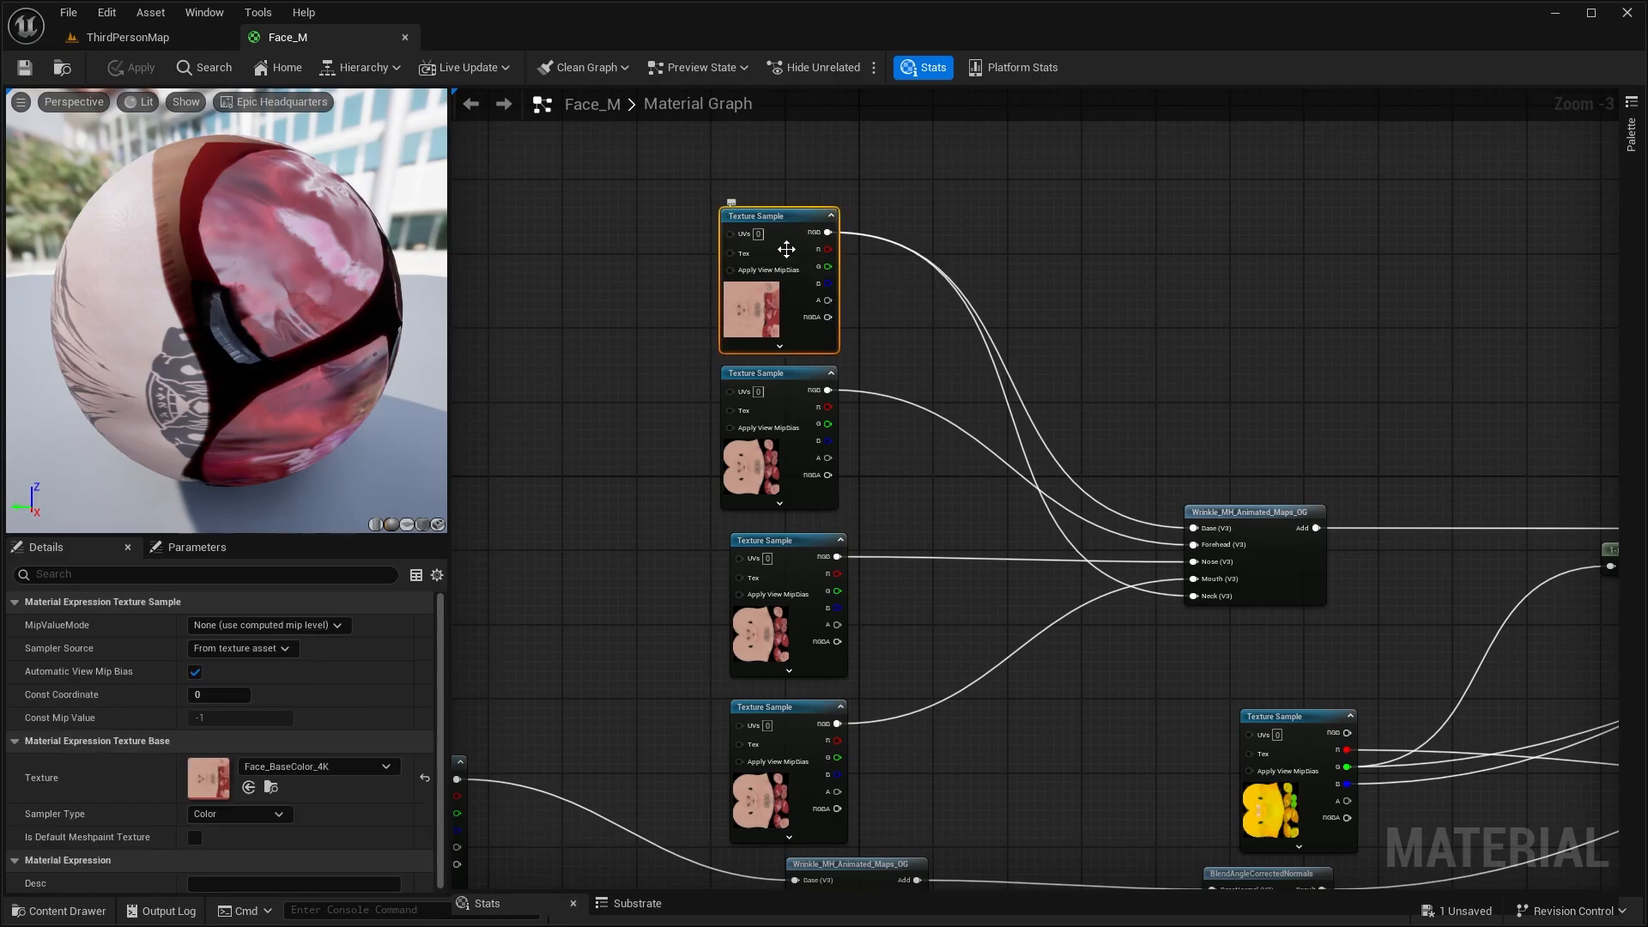
right_click(786, 249)
click(861, 341)
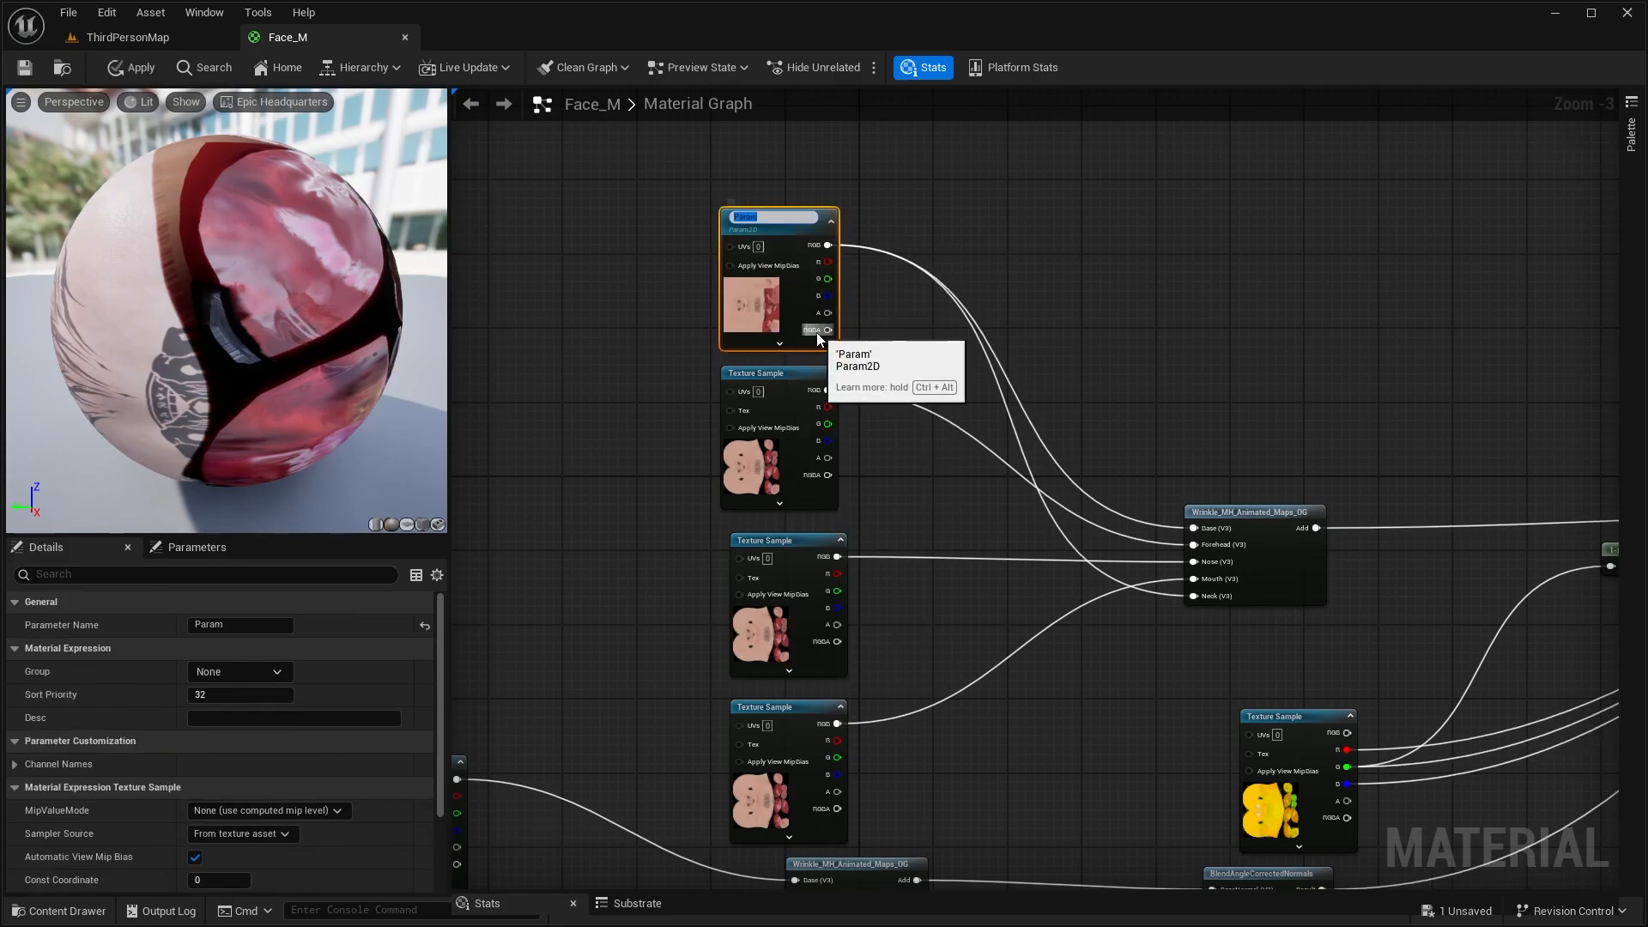
text(Color_Main)
Convert the DFBC_WMK_1 texture sample to a parameter named Color_WM1
click(777, 402)
right_click(777, 402)
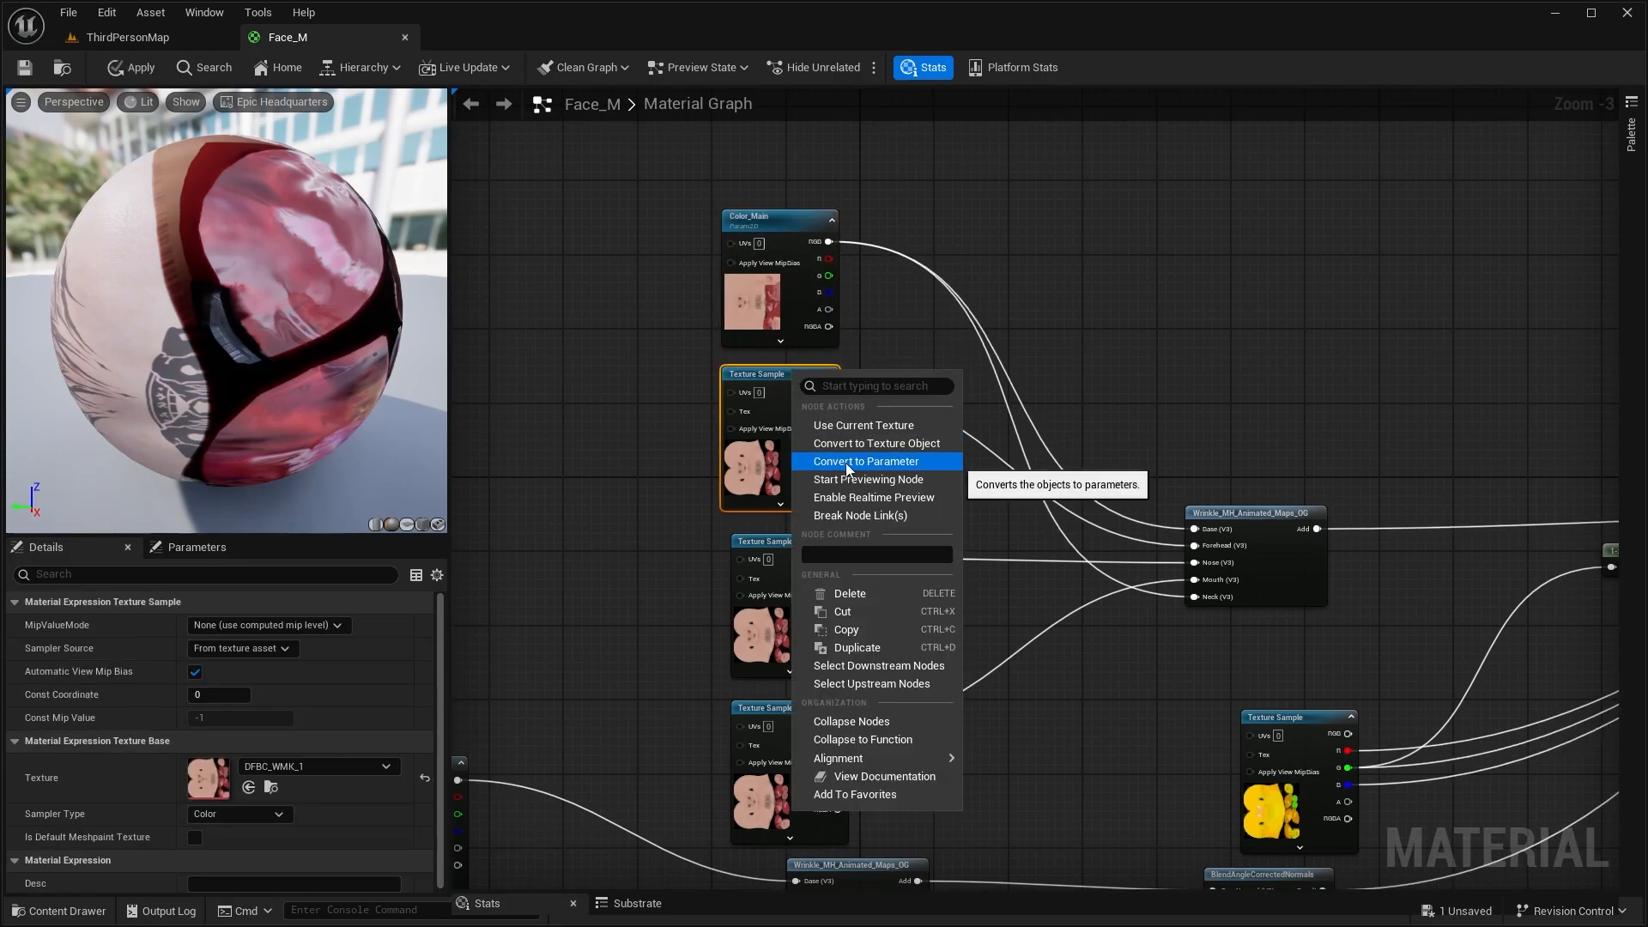
click(829, 455)
text(Color)
text(_WM1)
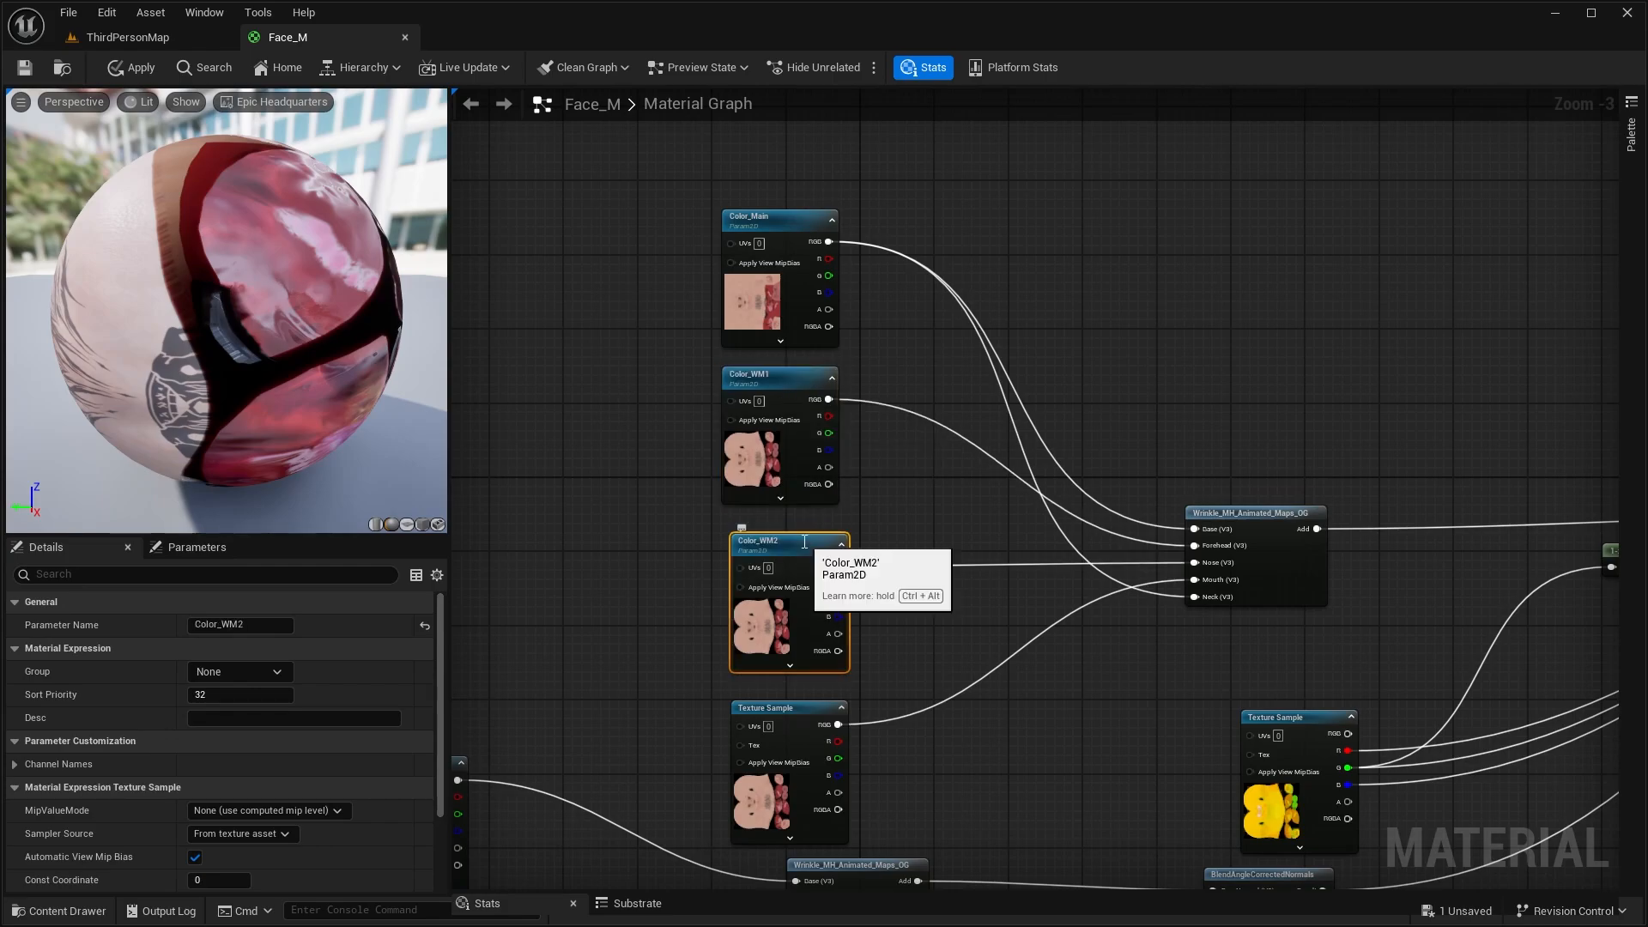
Convert the DF_WMK_3 texture sample to a parameter named Color_WM3
click(794, 716)
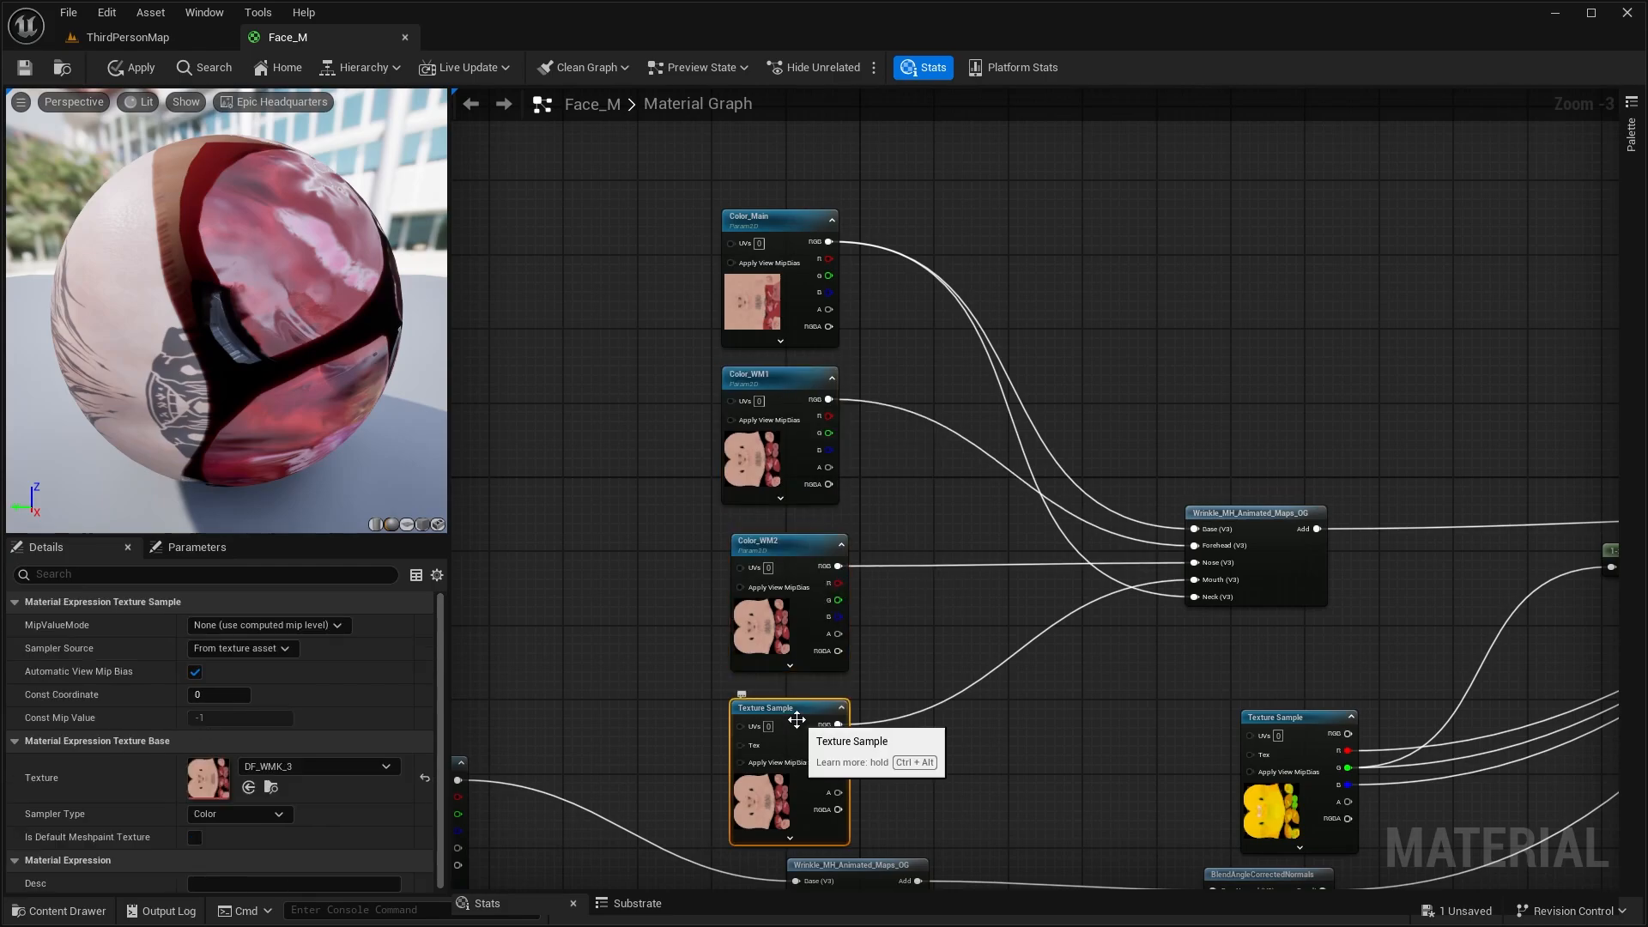
right_click(794, 716)
click(846, 367)
text(Color_WM3)
key(Return)
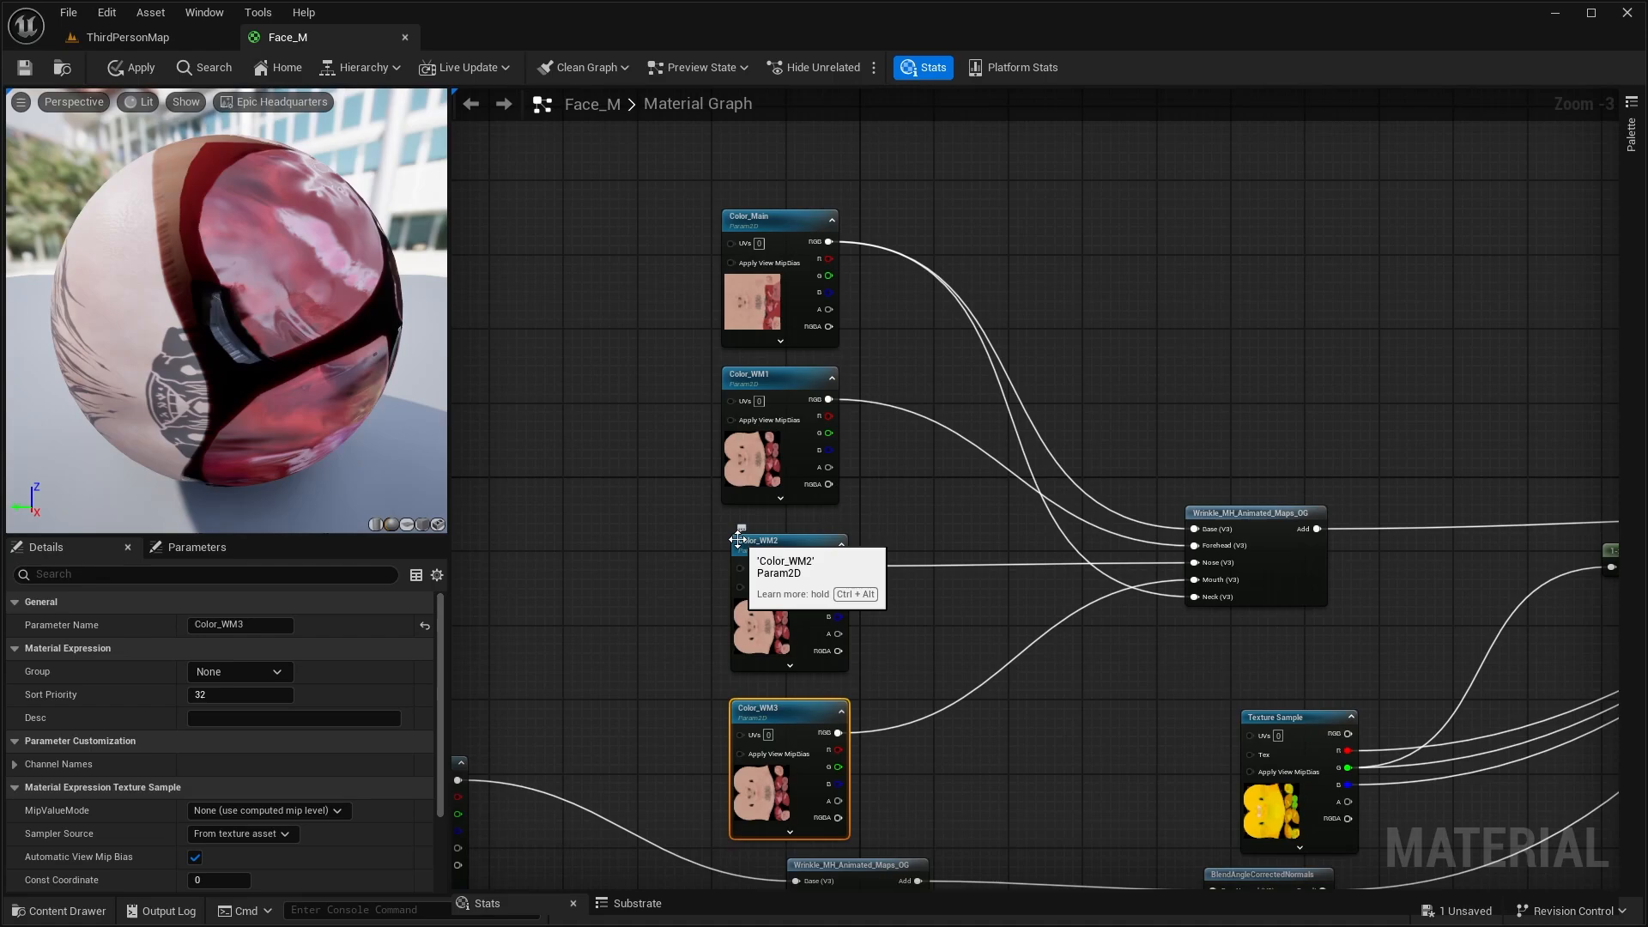
Put the Color_WM3 parameter into a new parameter group named Base_Color
click(270, 668)
text(Base_Color)
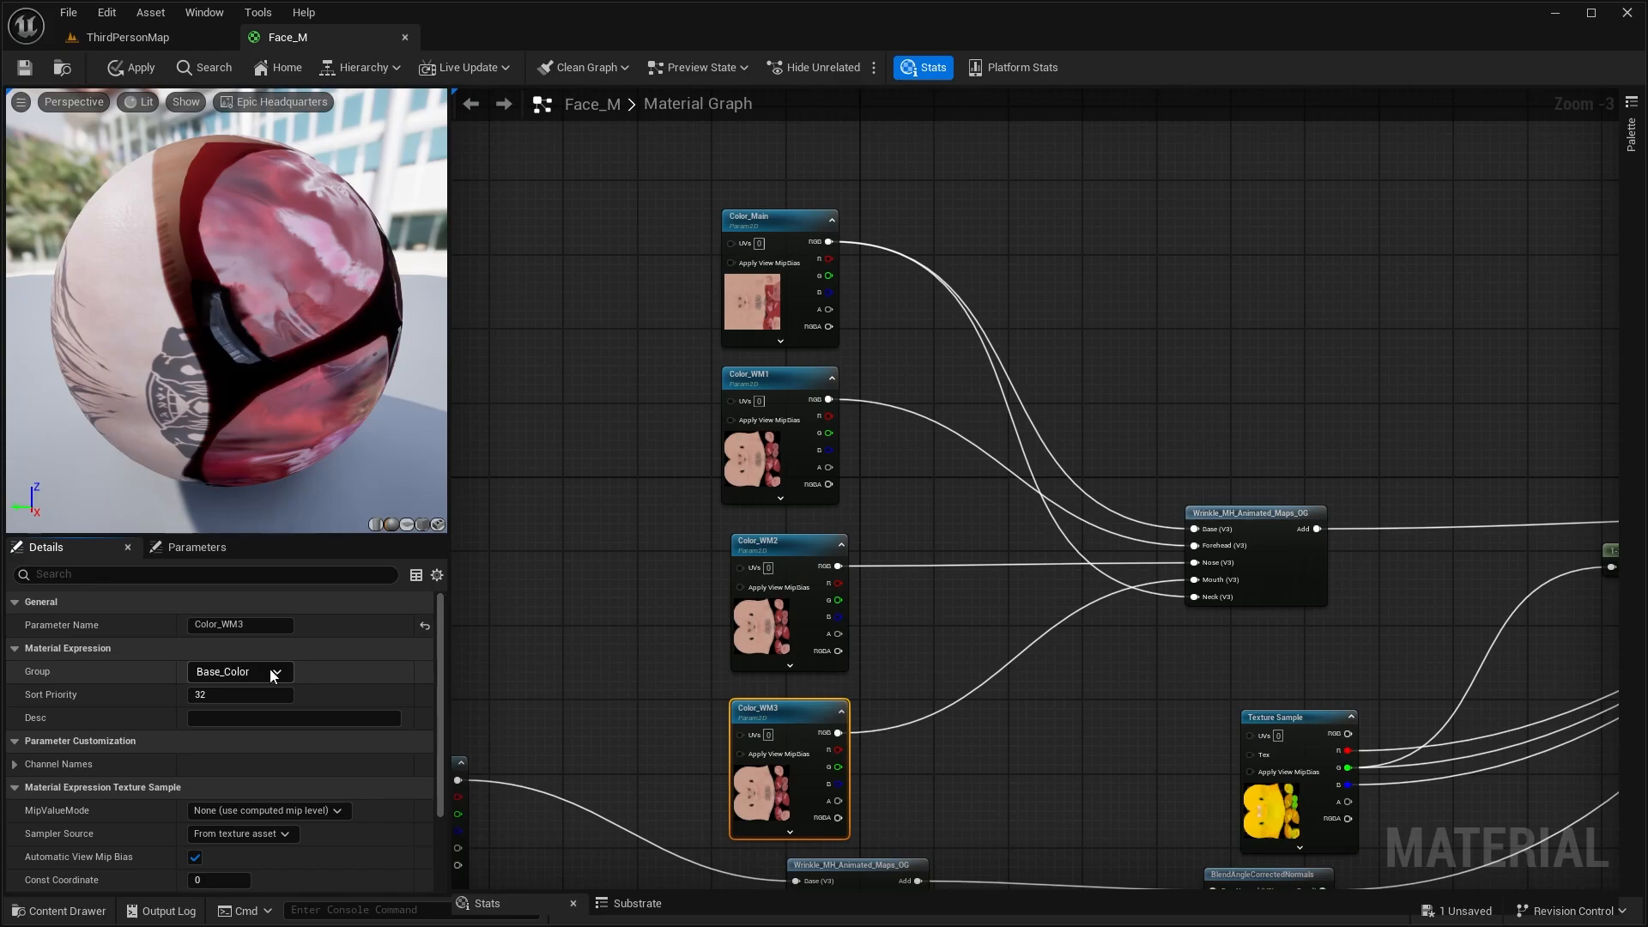
key(Return)
Assign the Color_WM2, Color_WM1 and Color_Main parameters to the Base_Color group
click(752, 551)
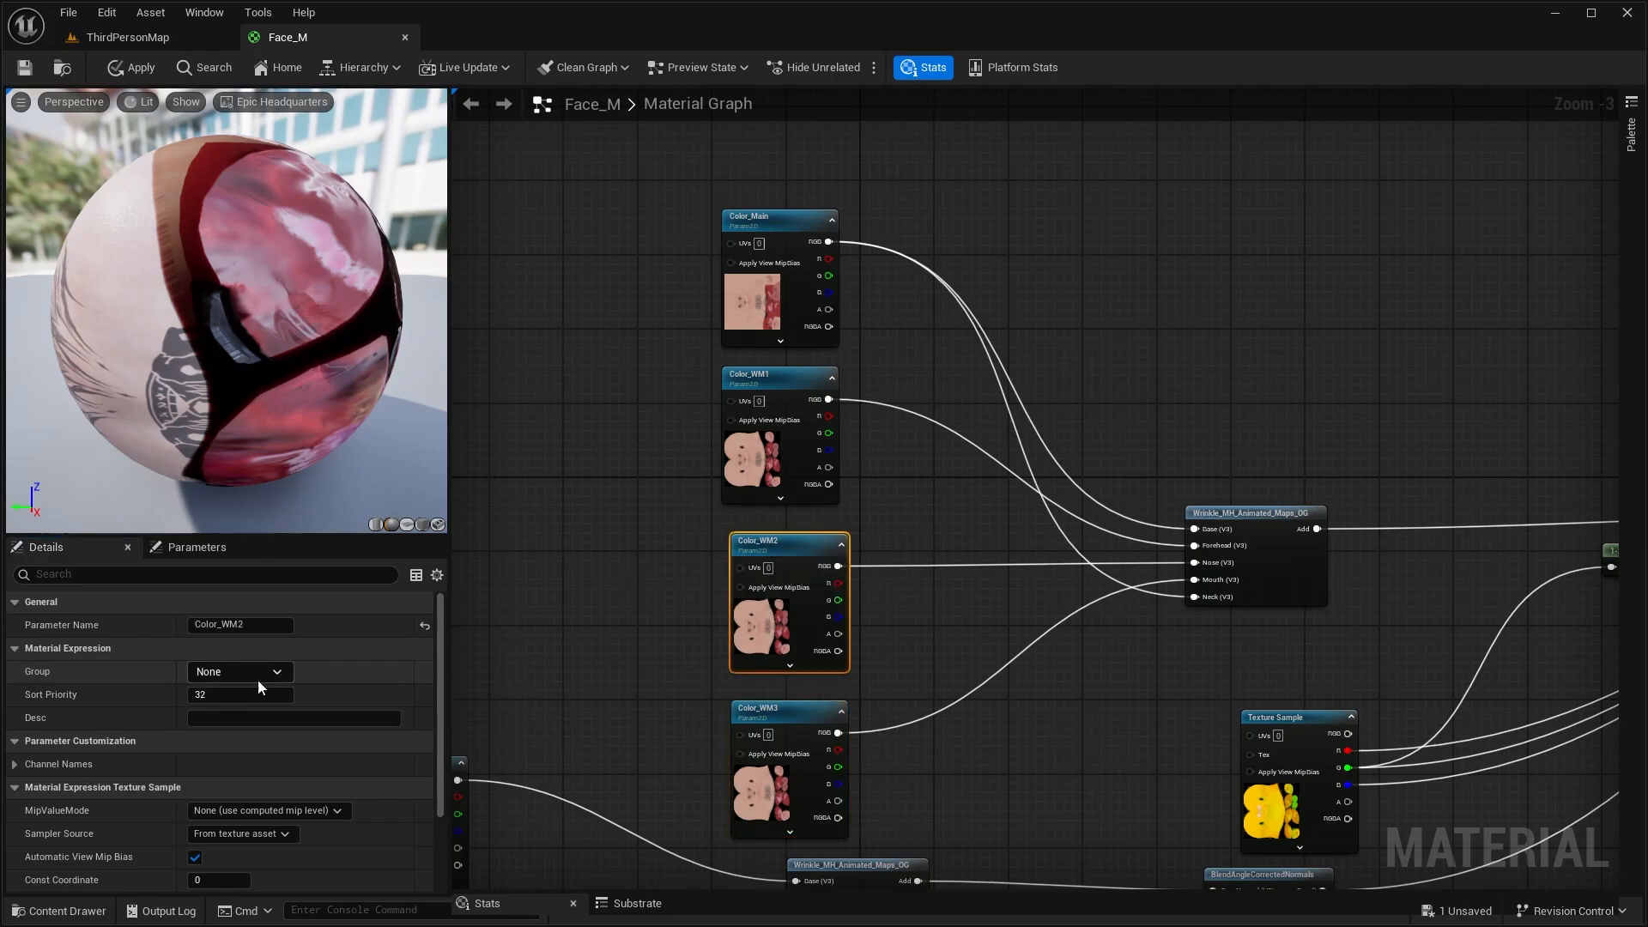
click(261, 675)
click(240, 707)
click(739, 411)
click(261, 675)
click(240, 708)
click(808, 233)
click(261, 674)
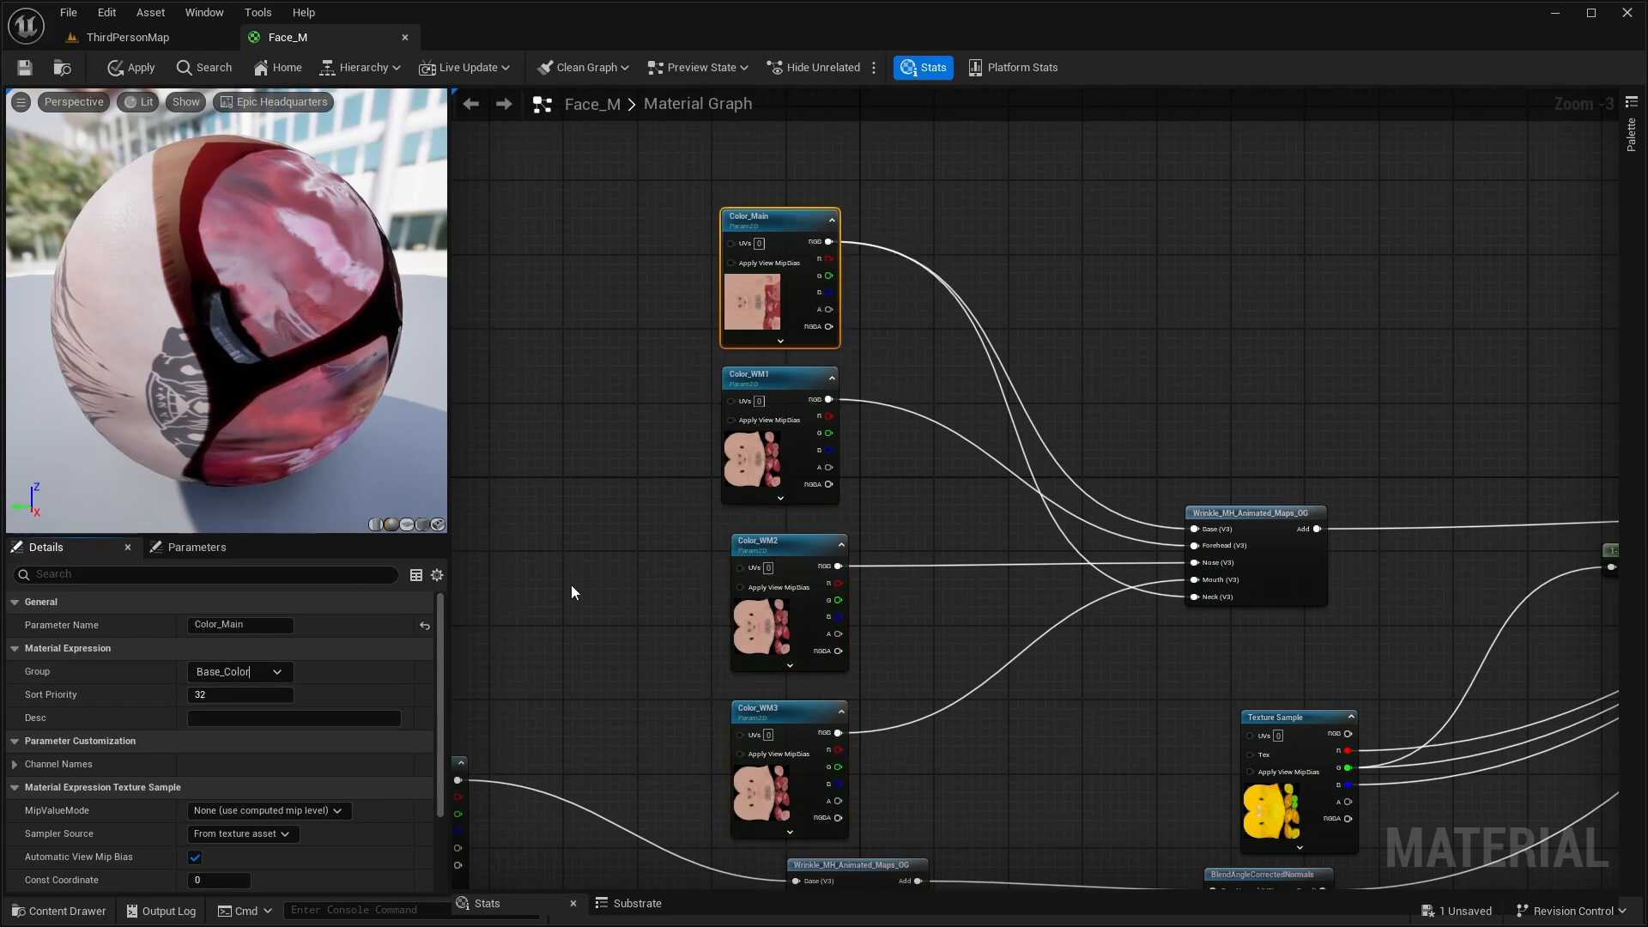
Convert the main normal map's texture sample to a parameter and put Normal_WM4 into a new group named Normals
right_click(741, 183)
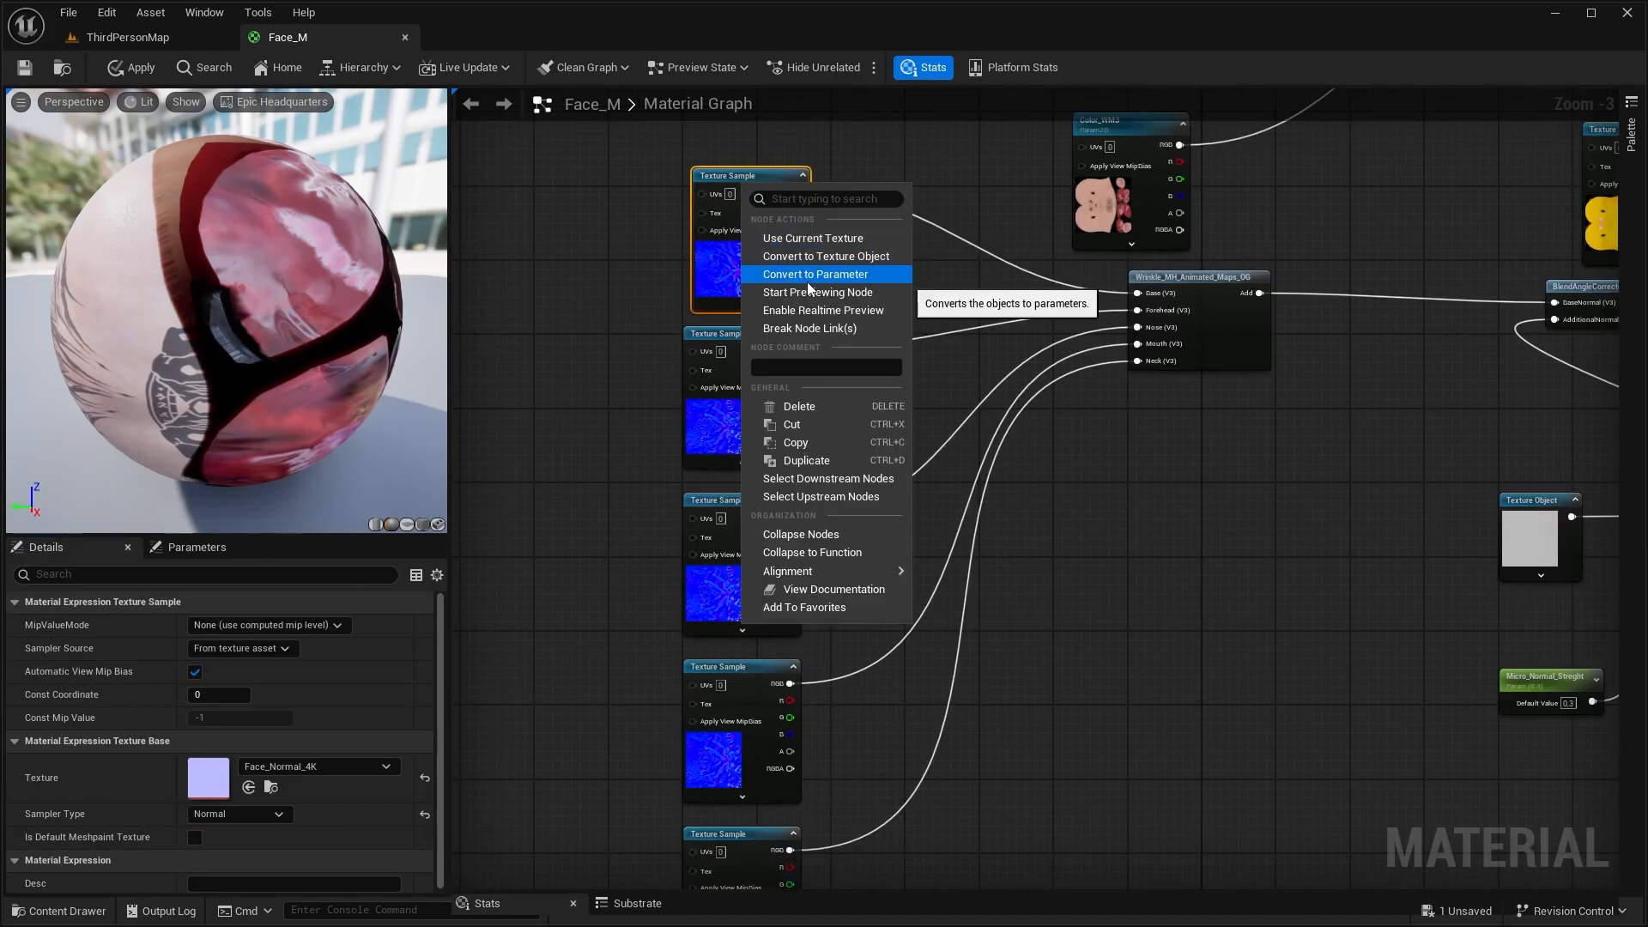
click(808, 279)
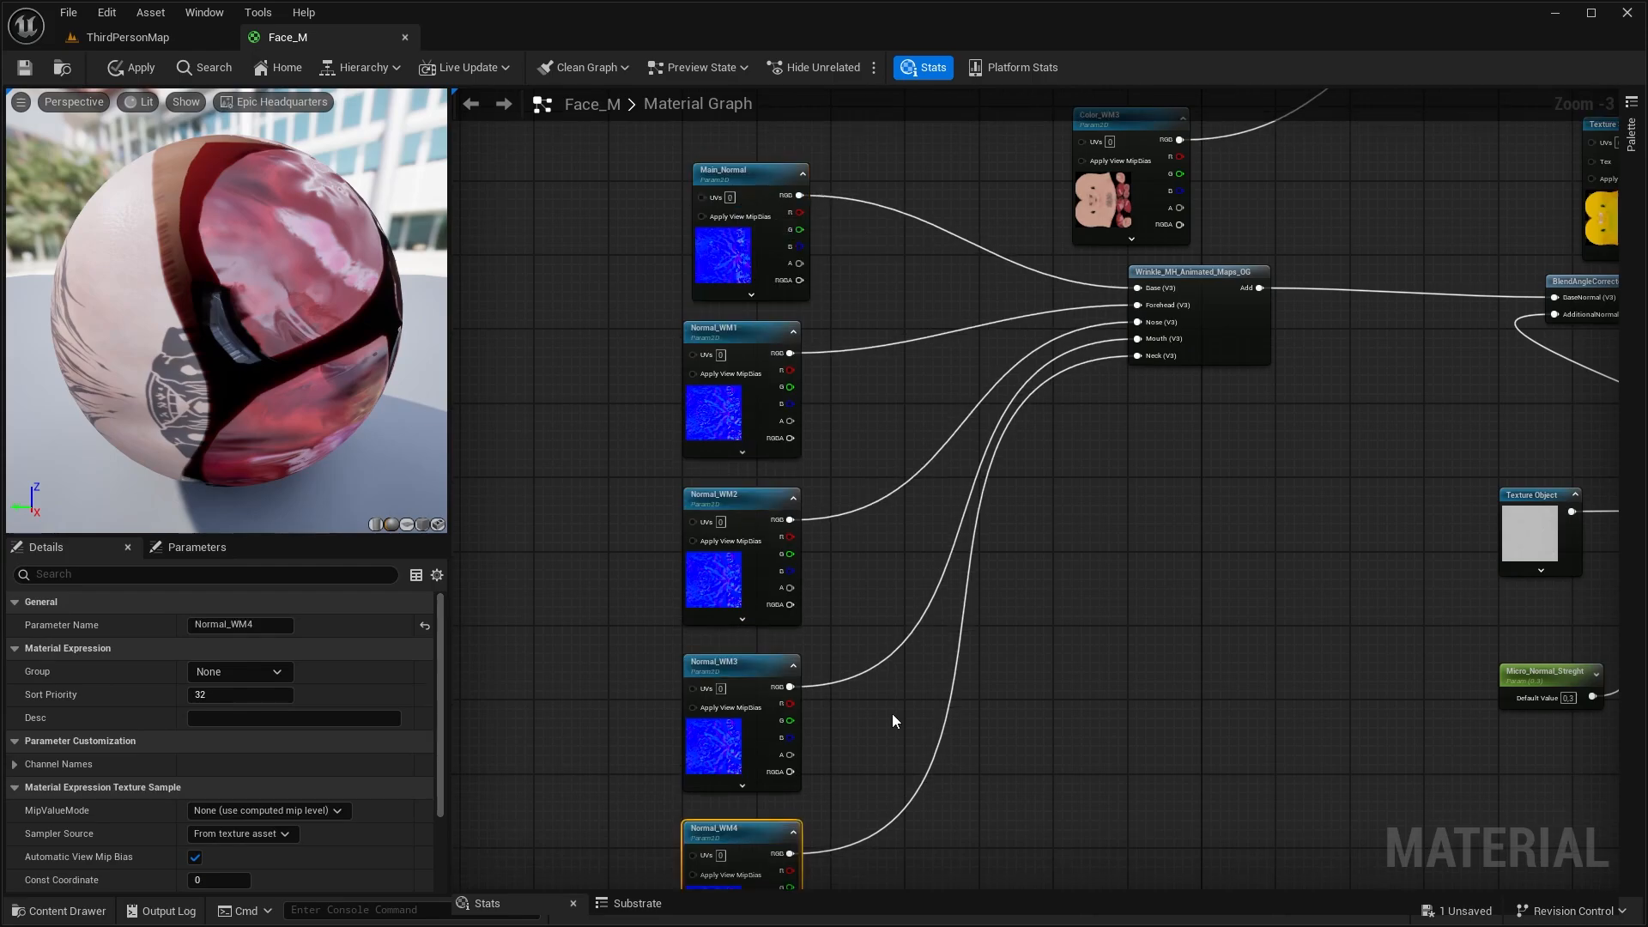
click(206, 671)
text(N)
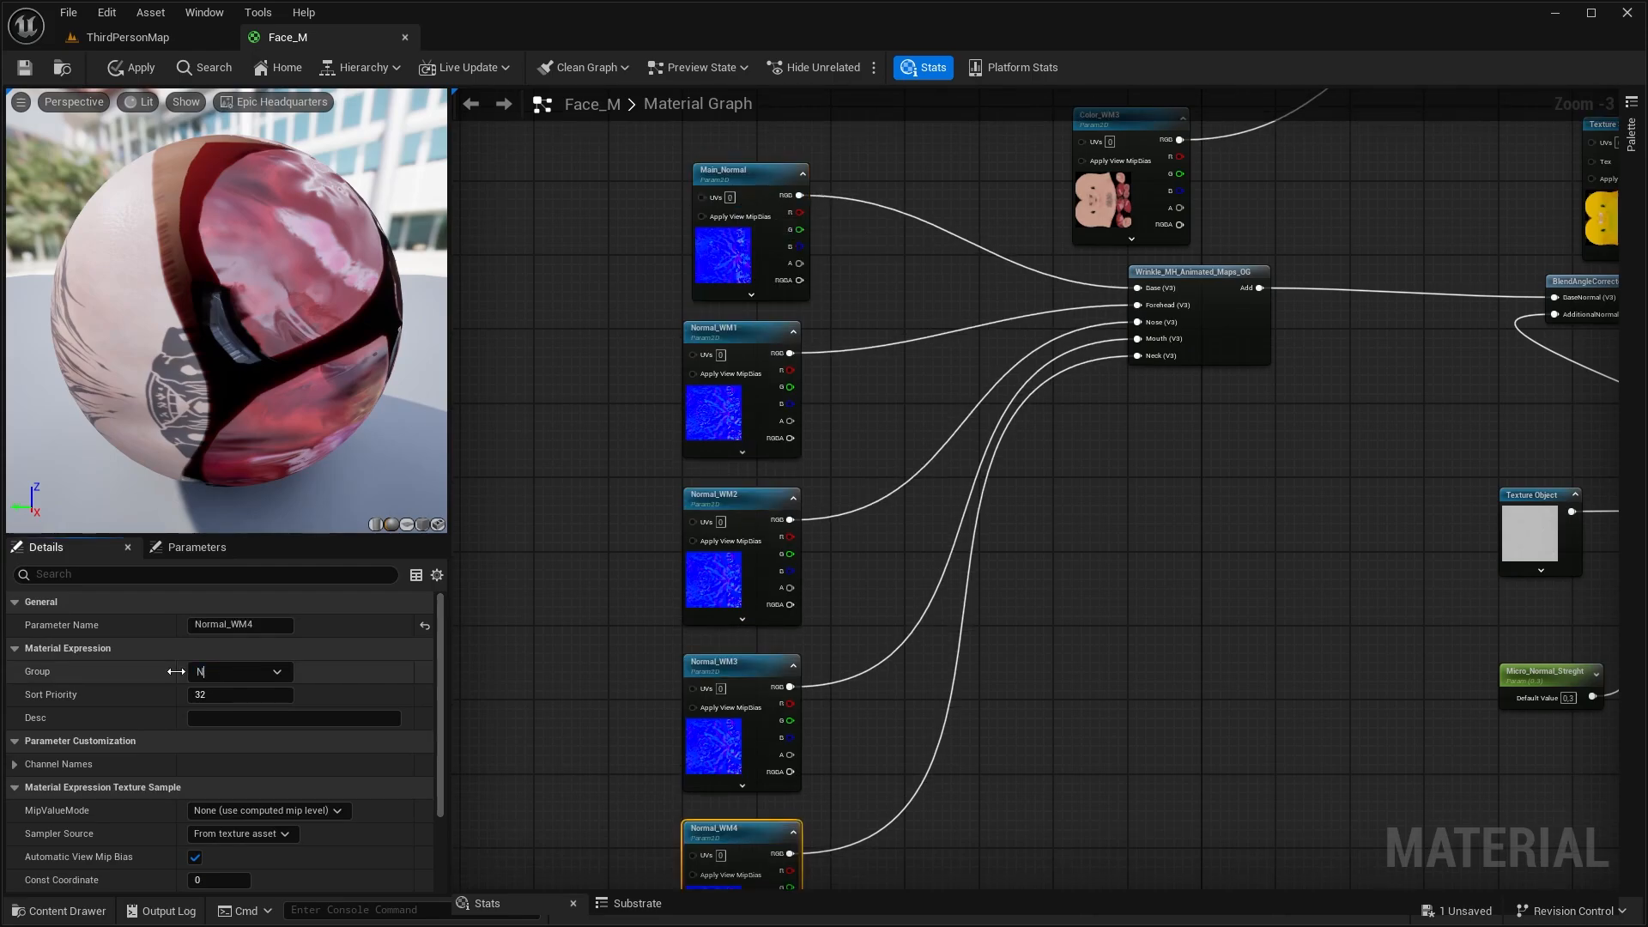
text(ormals)
Assign the Normal_WM3, Normal_WM2, Normal_WM1 and Main_Normal parameters to the Normals group
click(717, 679)
click(276, 672)
click(236, 715)
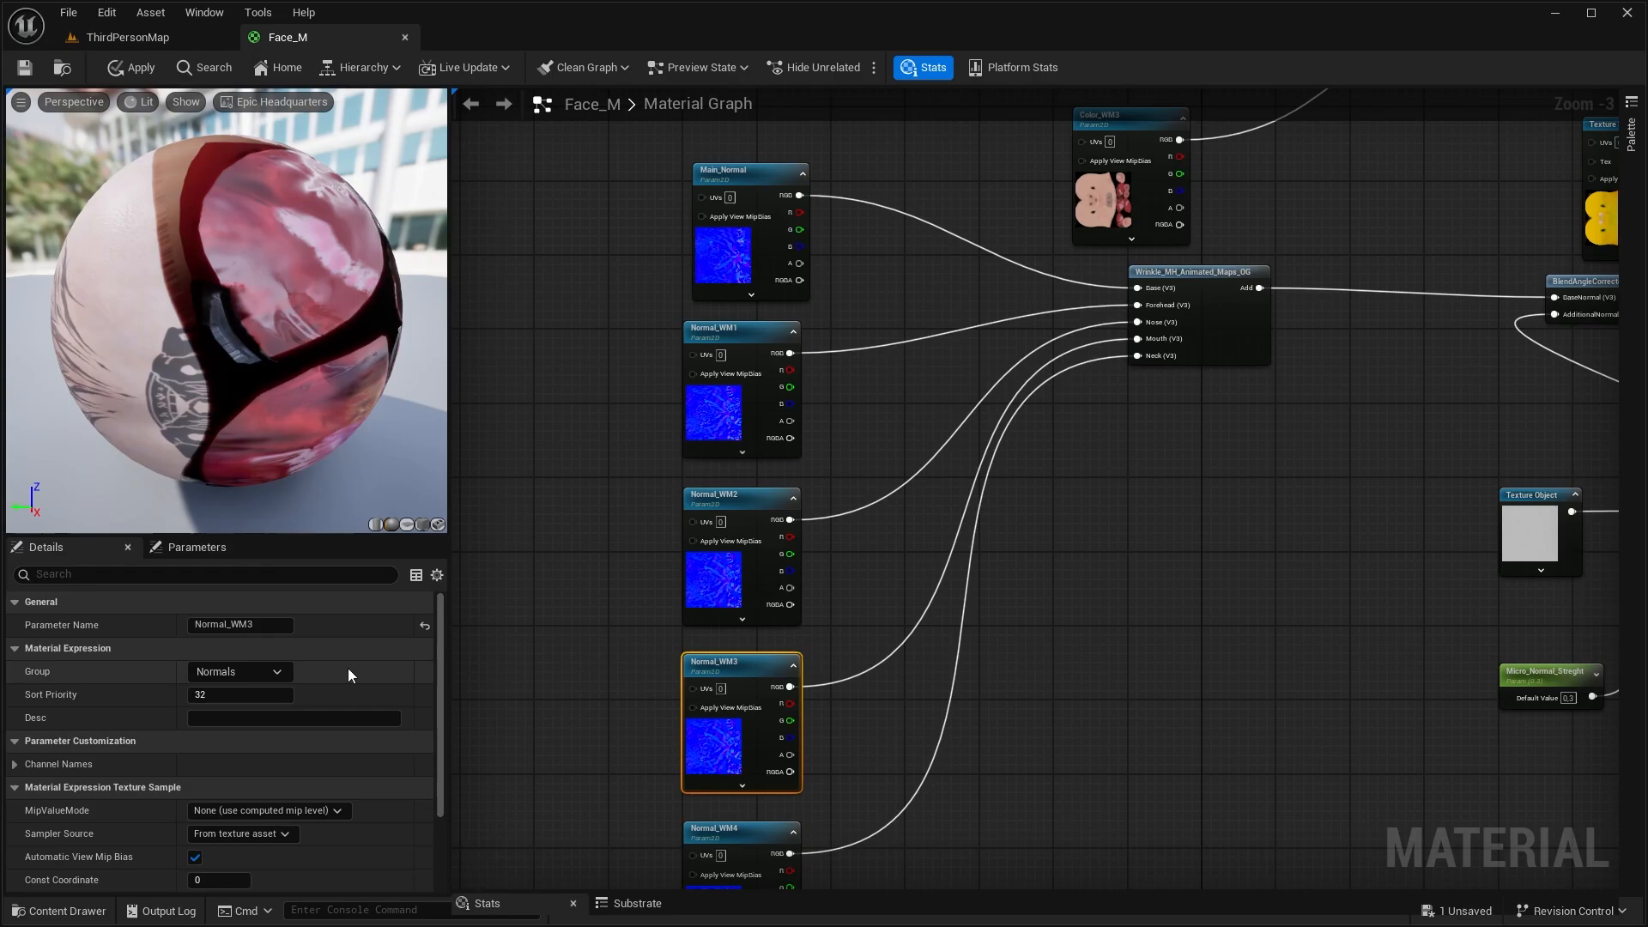
click(726, 553)
click(277, 672)
click(236, 715)
click(738, 328)
click(276, 672)
click(236, 715)
click(738, 170)
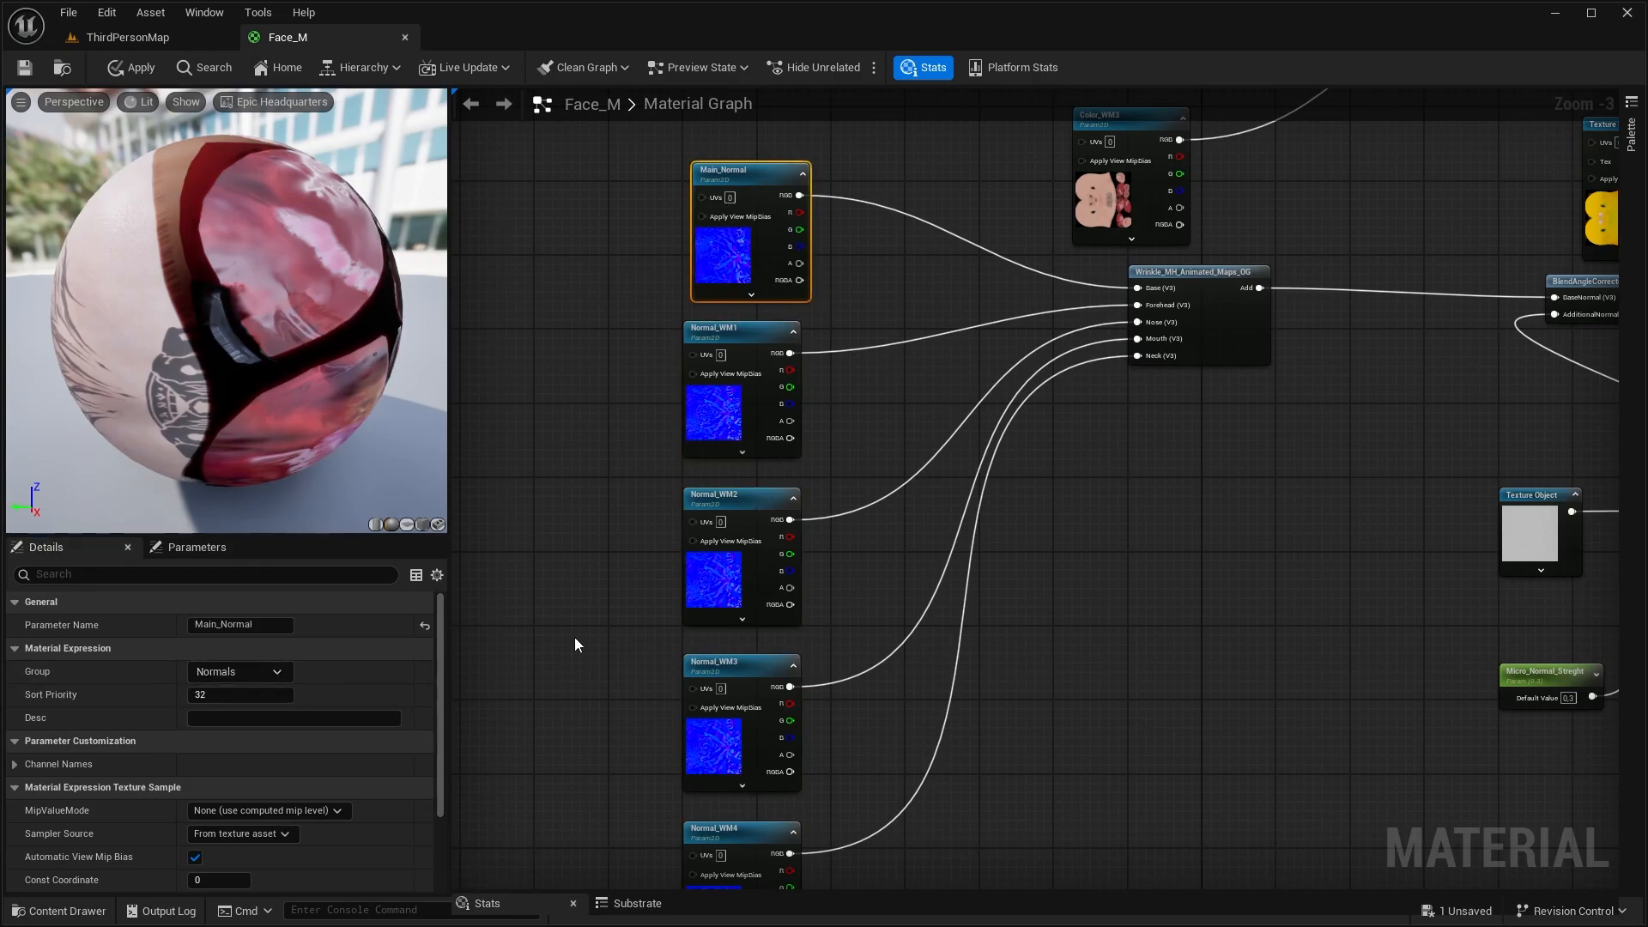
Name the yellow packed-map texture parameter OcclusionRoughMetalic and set its group to Roughness
text(OcclusionRoughMetalic)
key(Return)
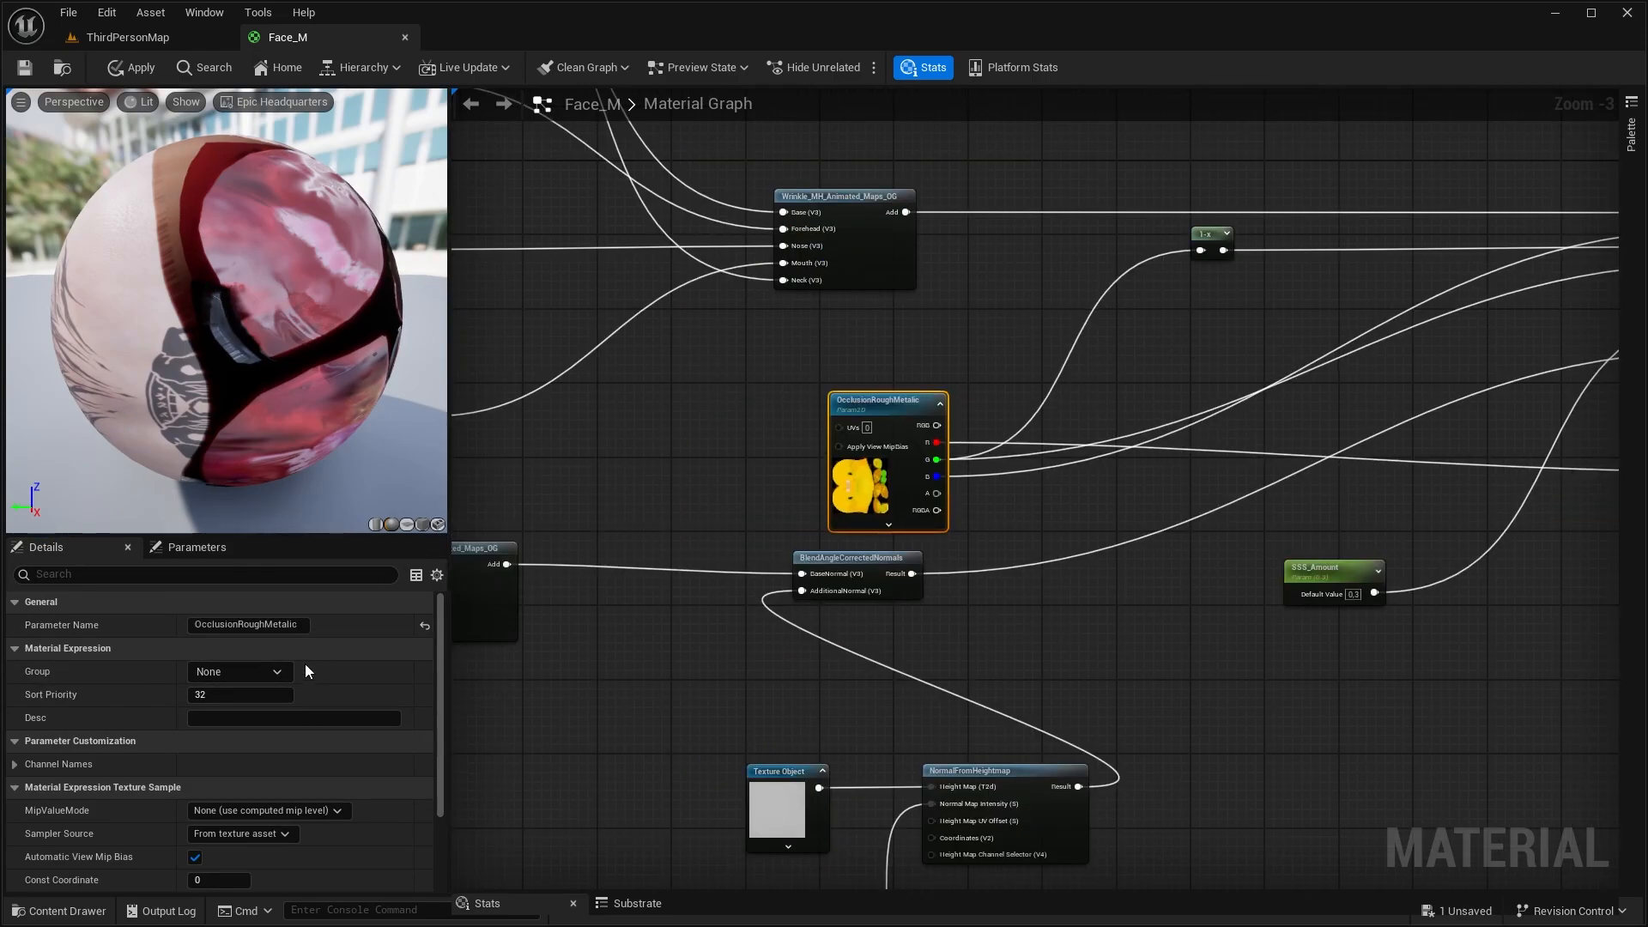
click(232, 676)
double_click(230, 672)
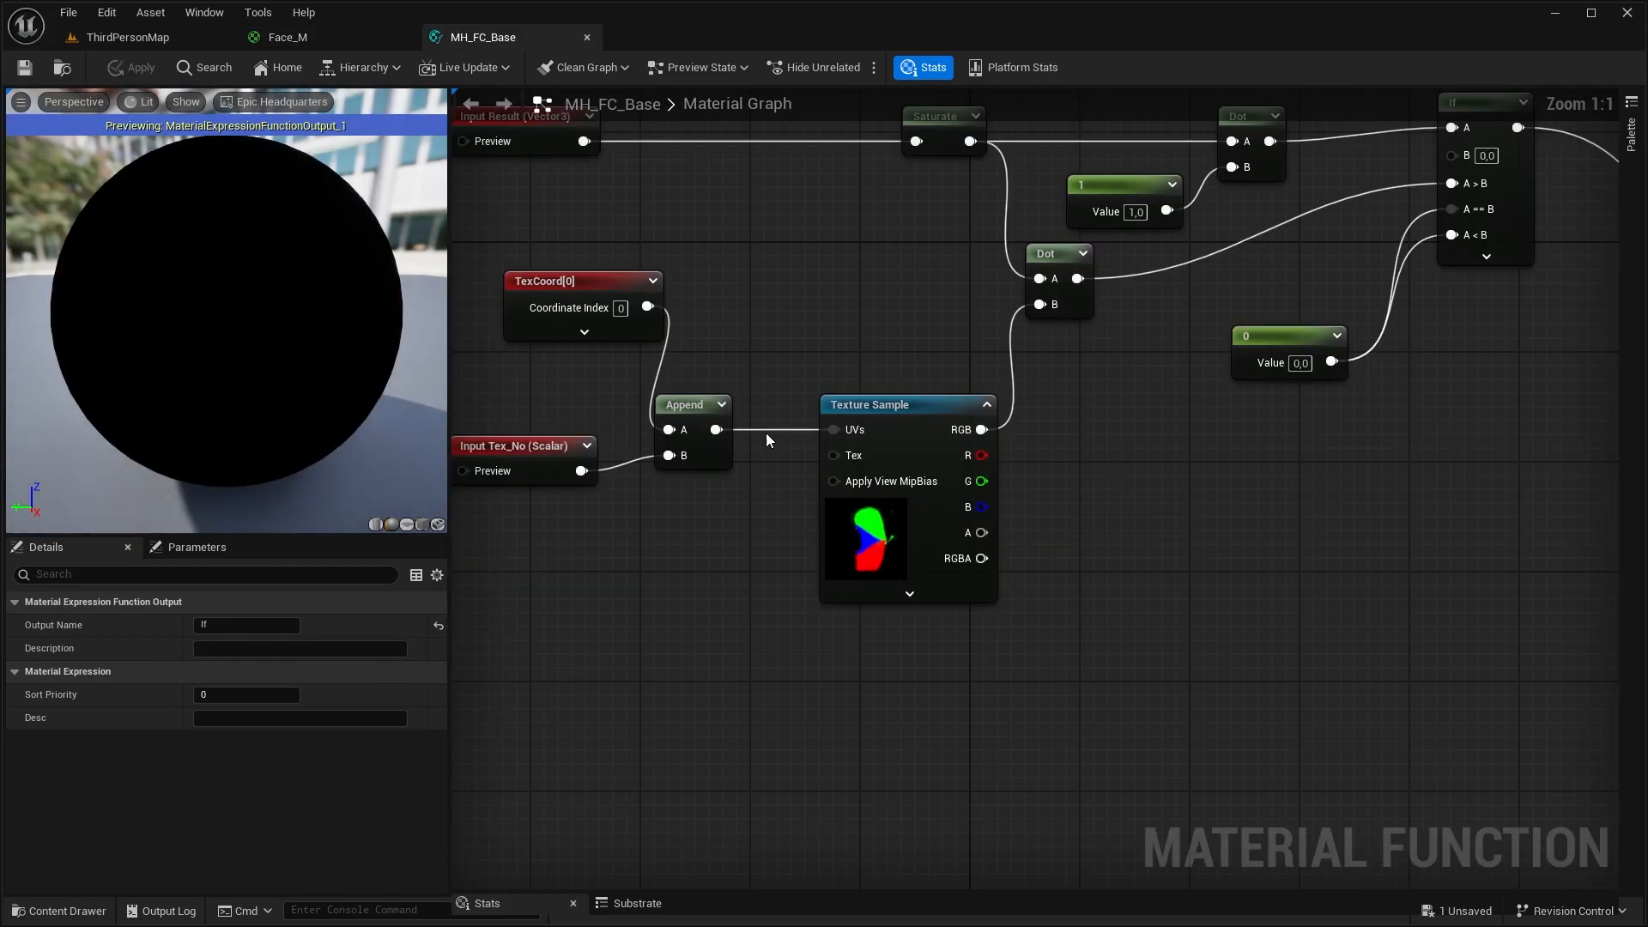
Inspect the mask texture sample in the MH_FC_Base material function and return to the Face_M graph
click(879, 444)
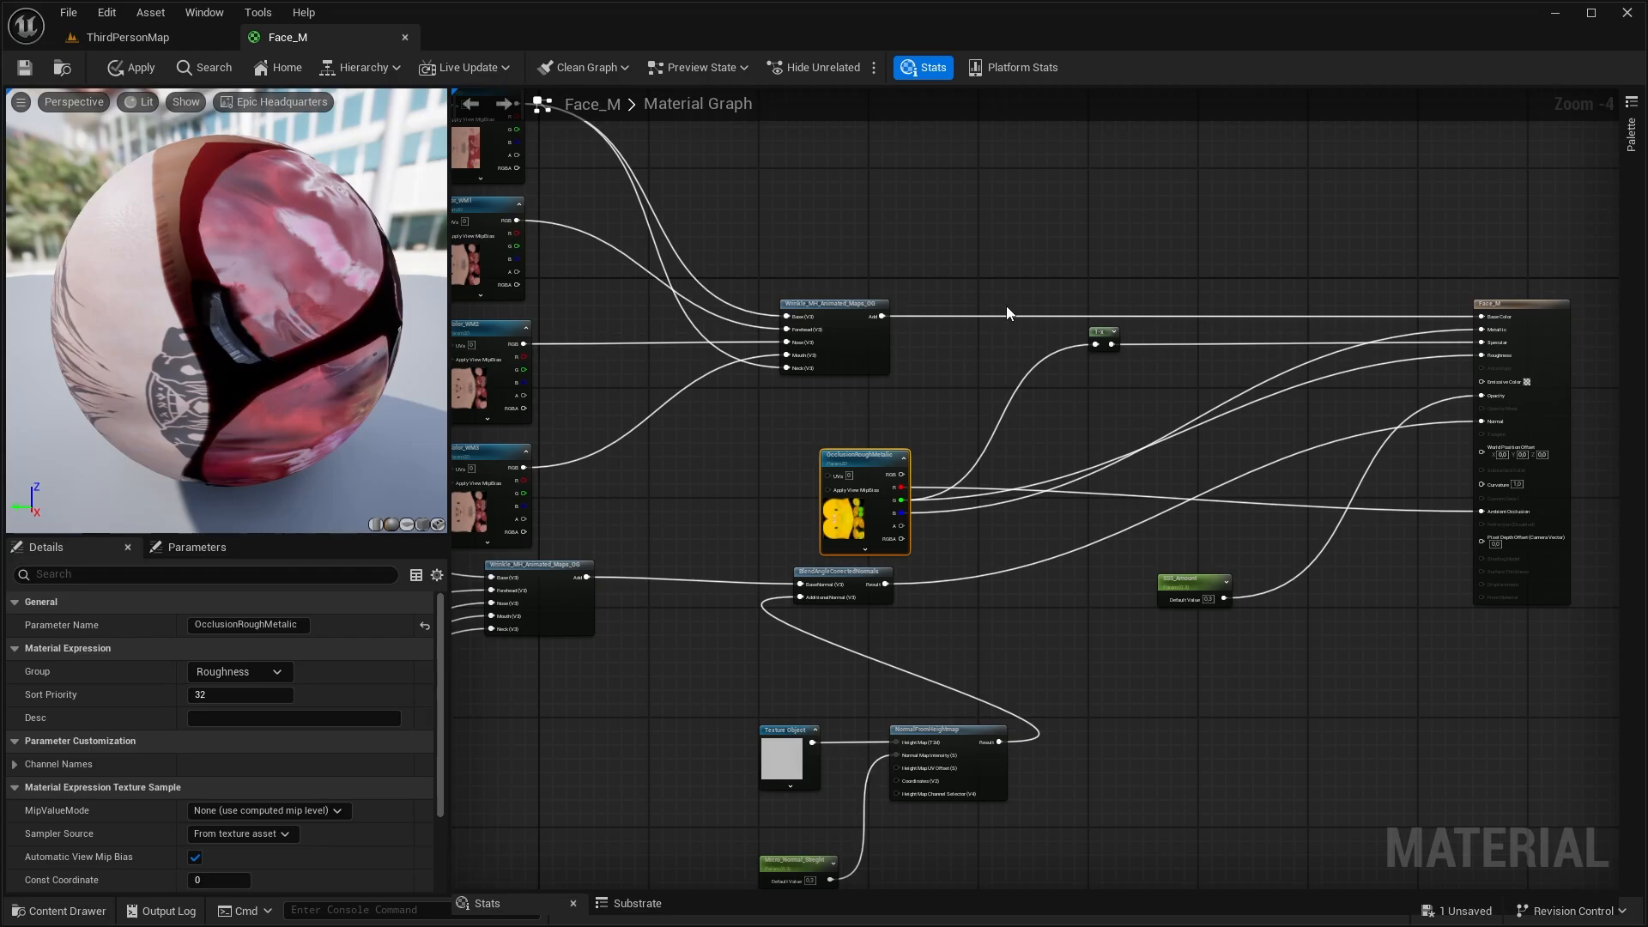
scroll(1006, 306, up, 1)
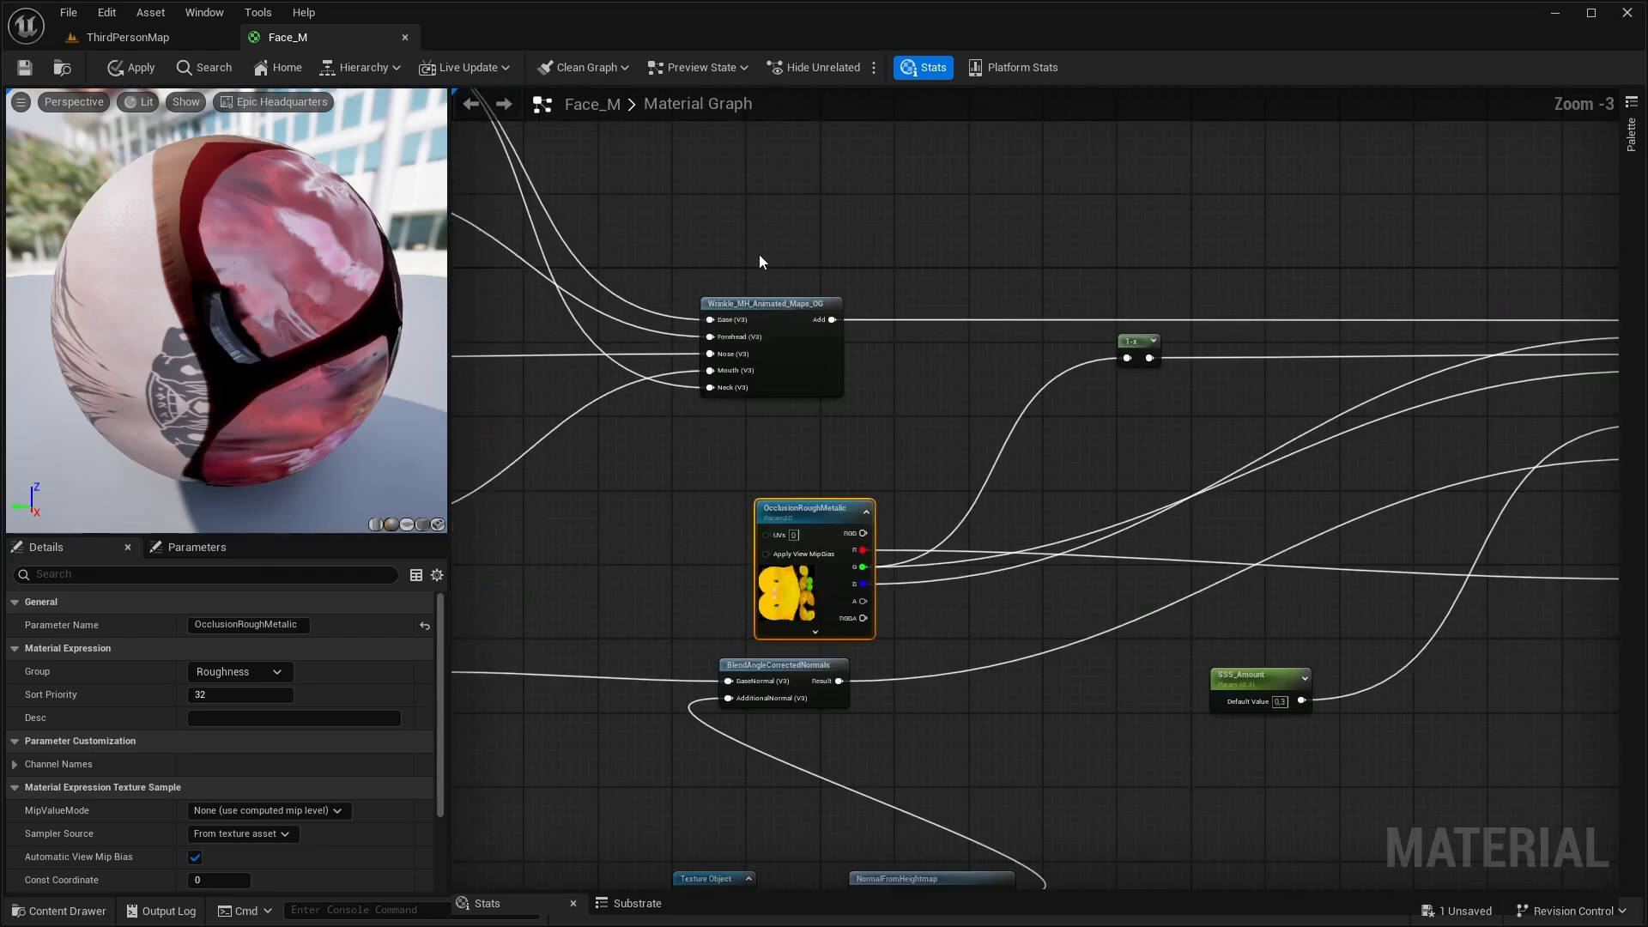
right_drag(937, 307, 1025, 367)
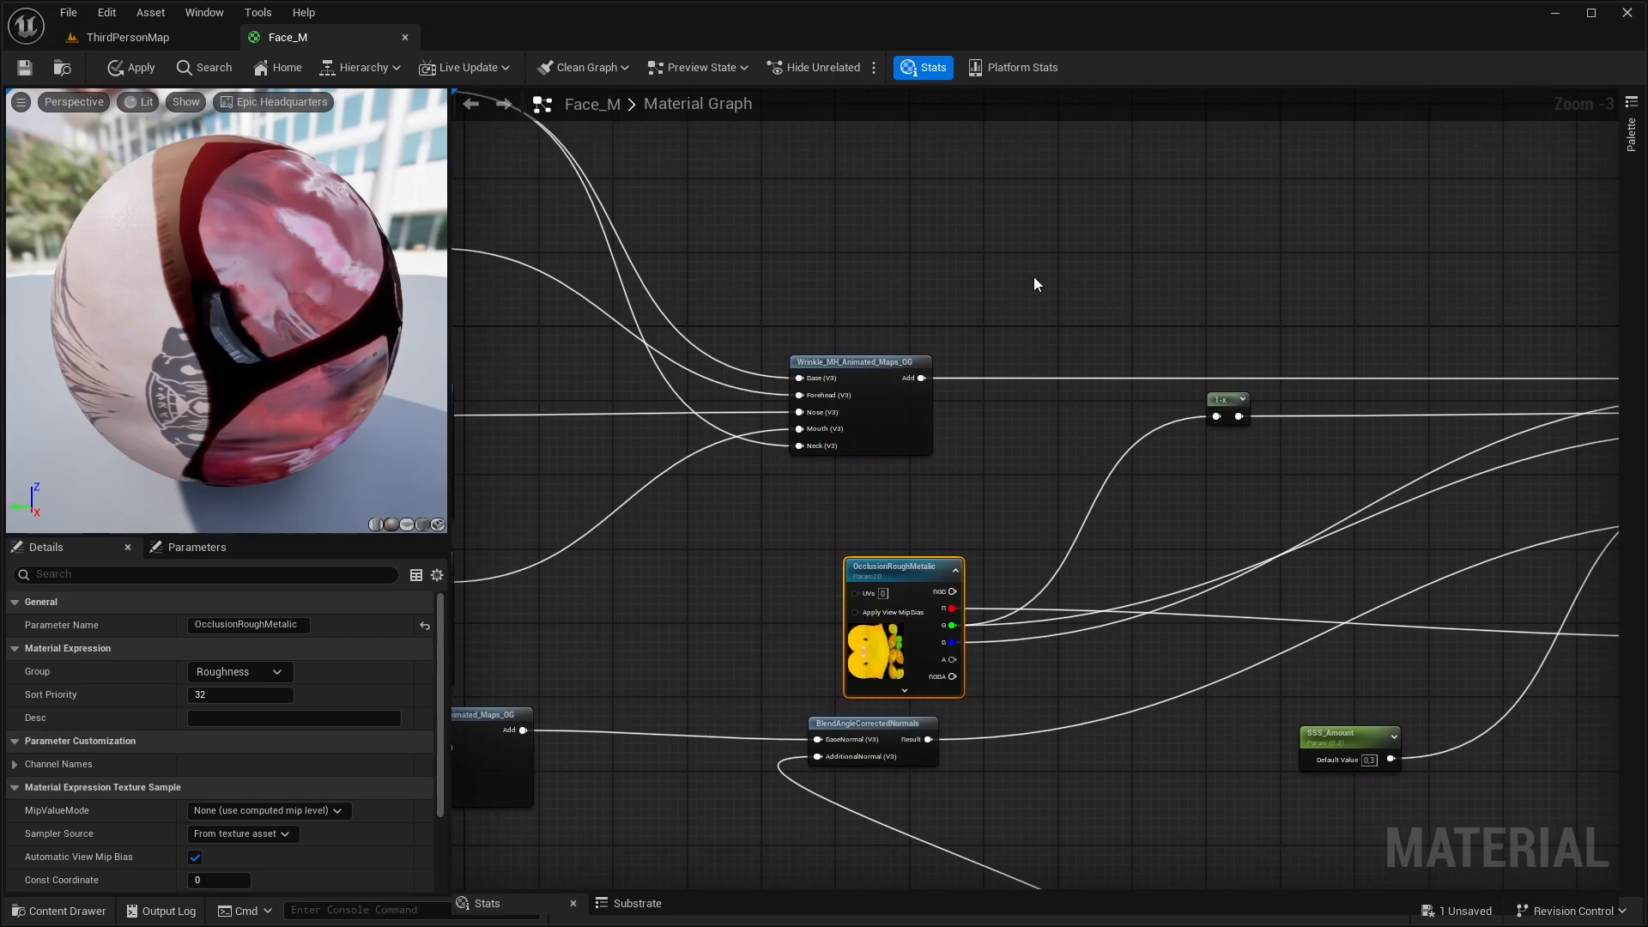
Add a StaticSwitchParameter named Animated_Diffuse near the output of the colour Wrinkle_MH_Animated_Maps_OG node
right_drag(1037, 255, 971, 275)
right_click(970, 271)
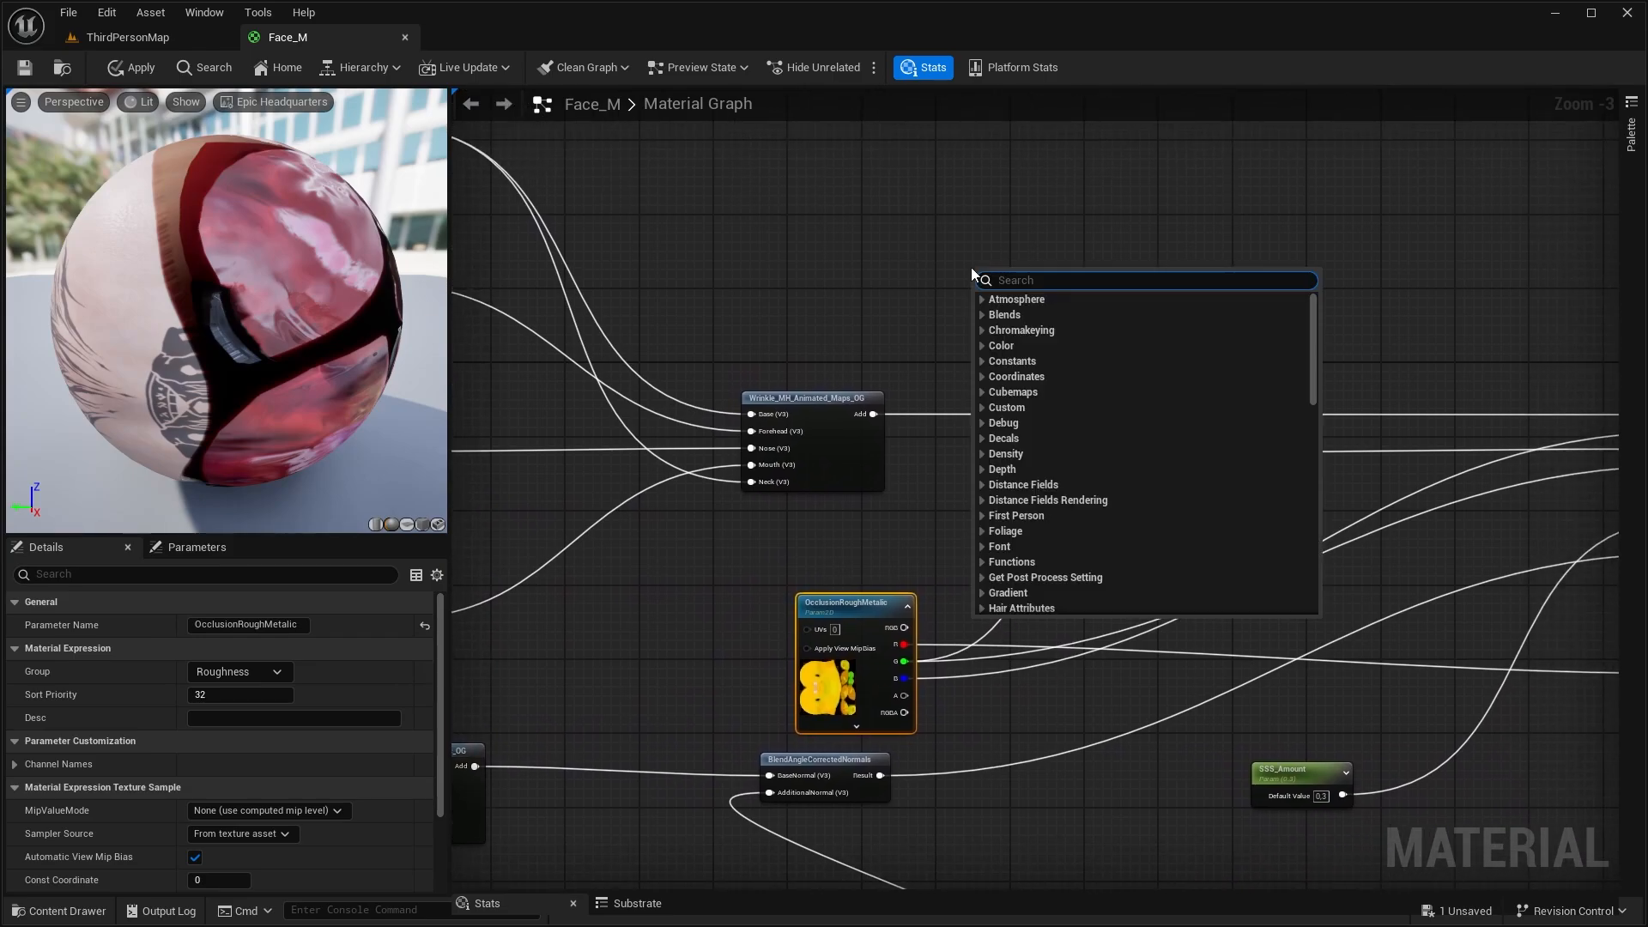
text(static)
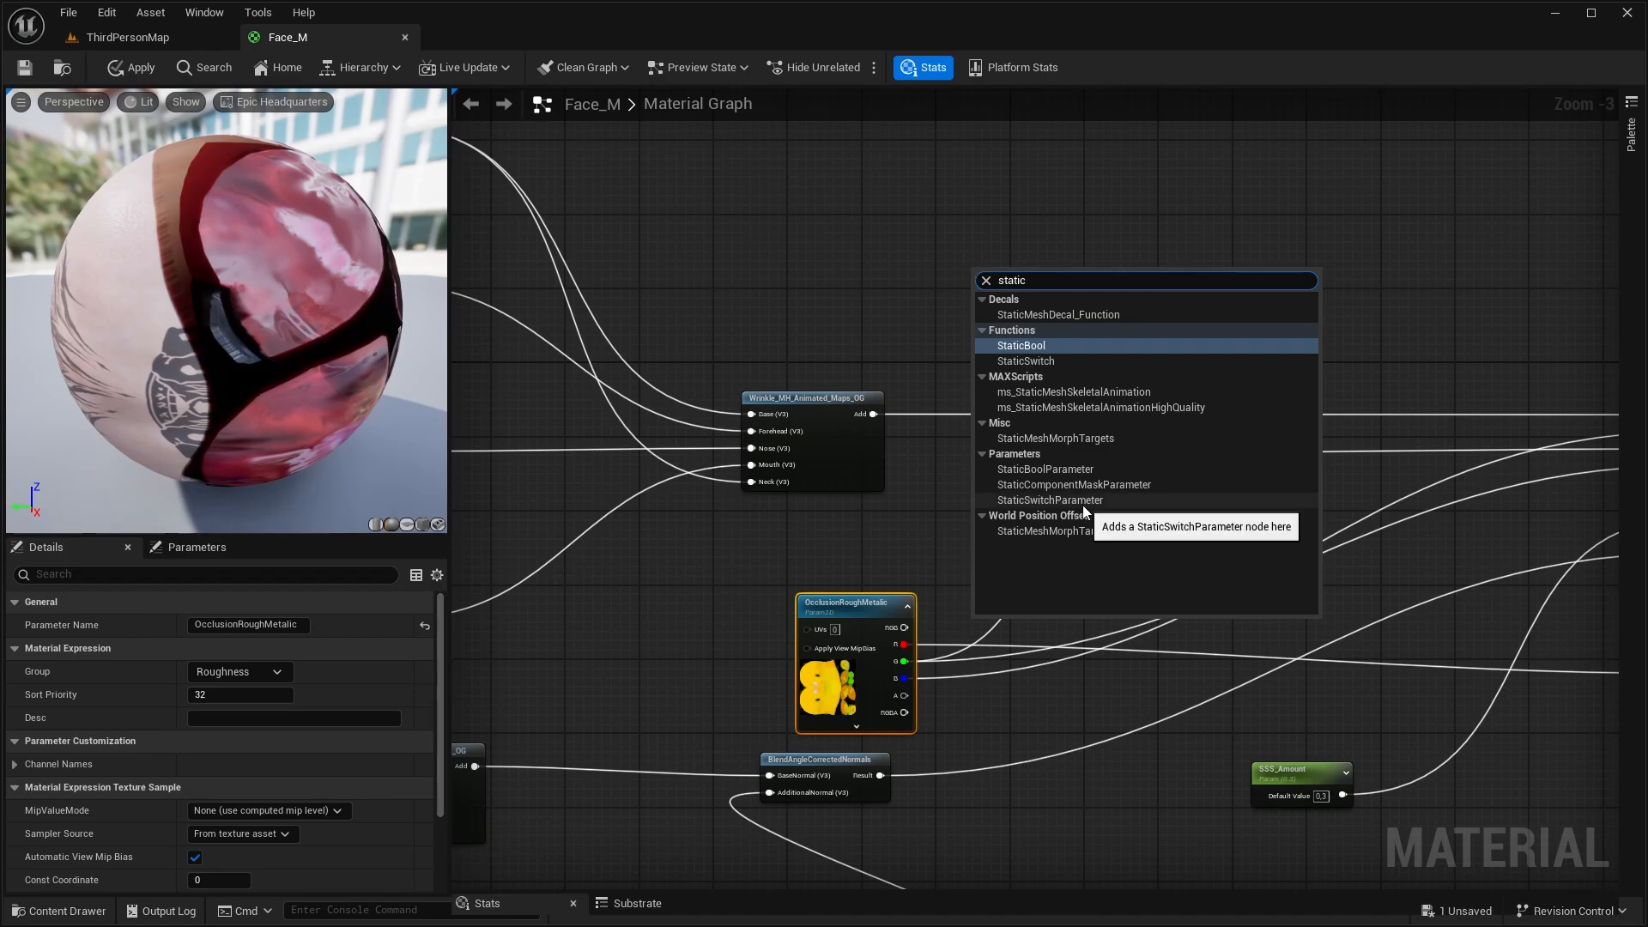
click(1083, 506)
text(Animated_Diffuse)
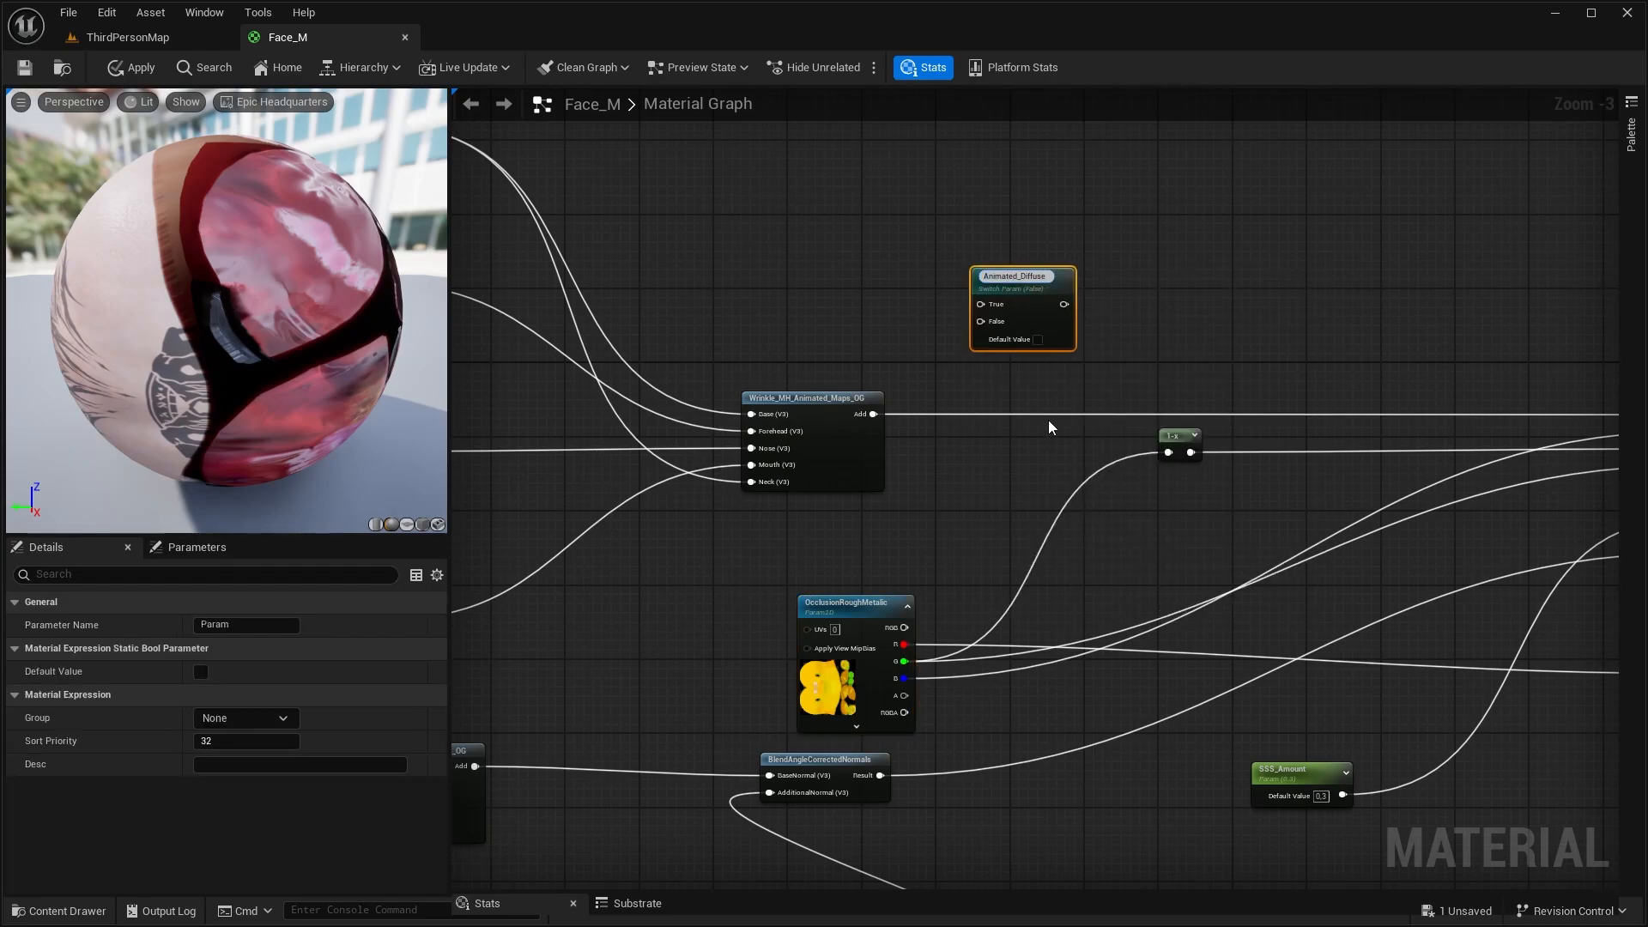
Put Animated_Diffuse into a parameter group named LOD's and set its default value to true
drag(238, 719, 139, 709)
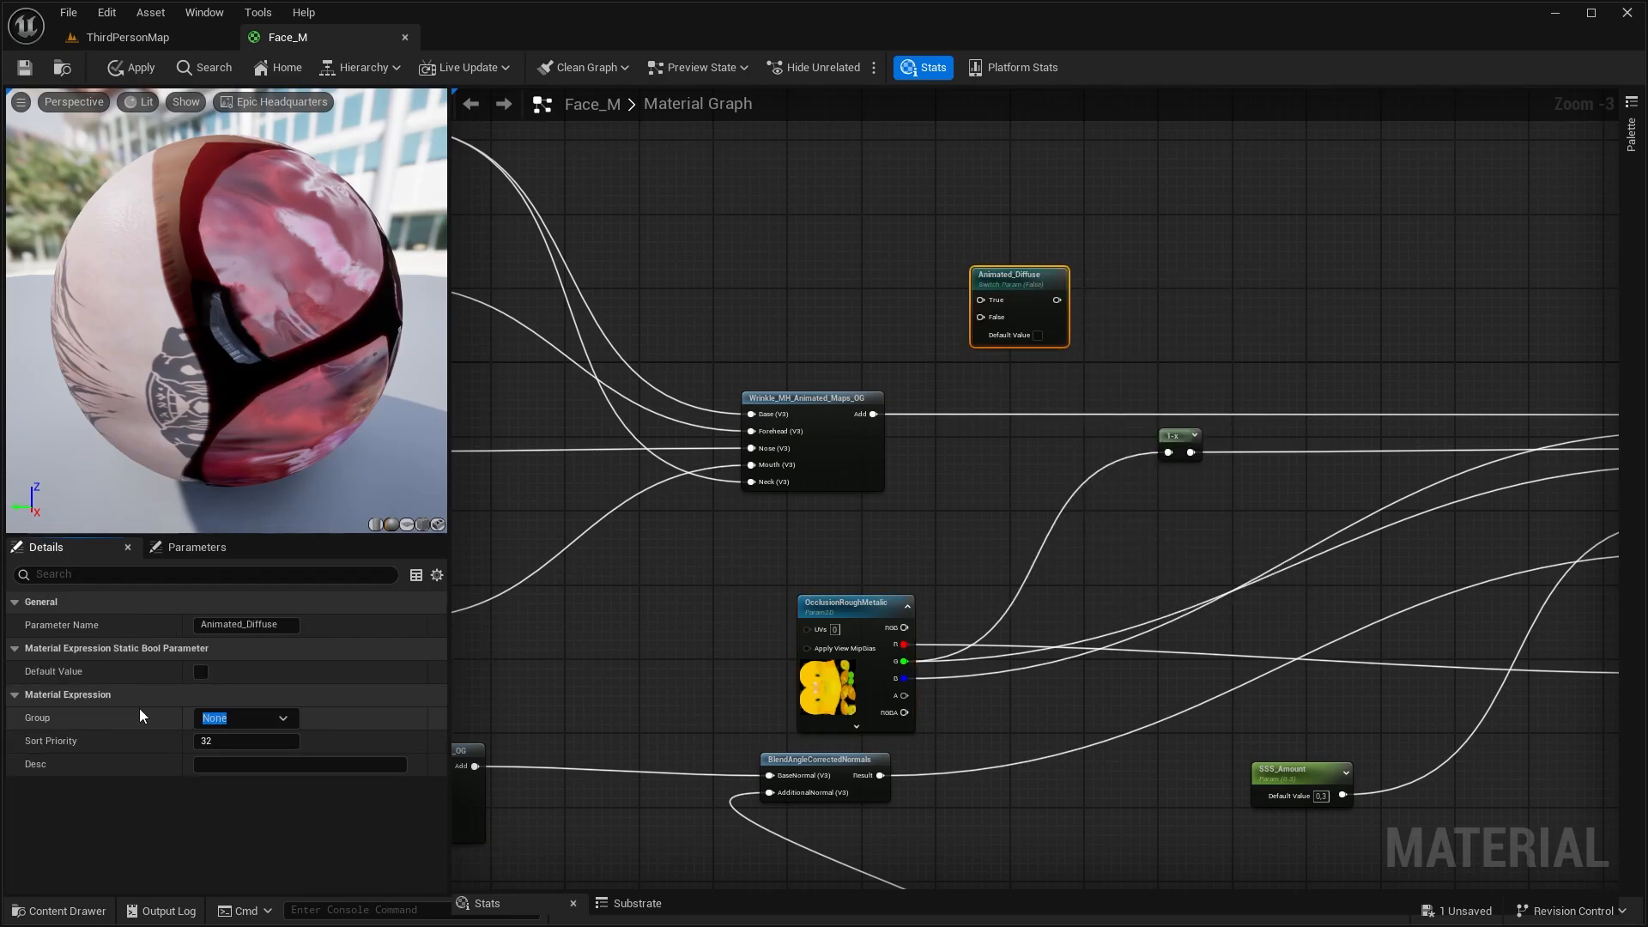
text(LOD's)
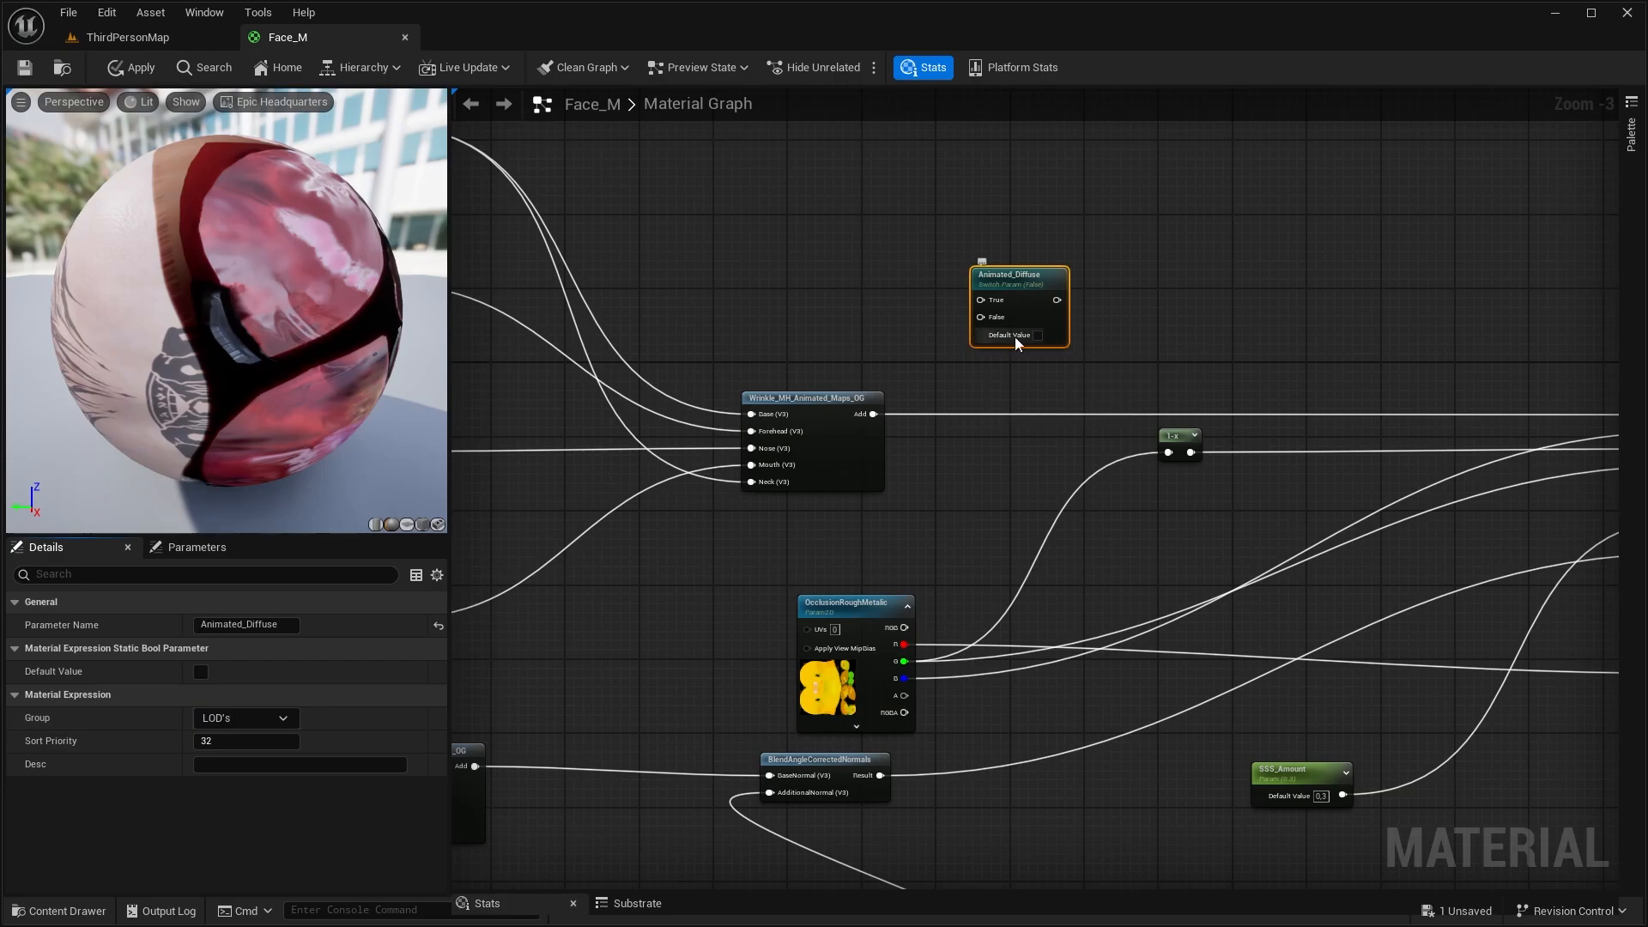
click(1038, 336)
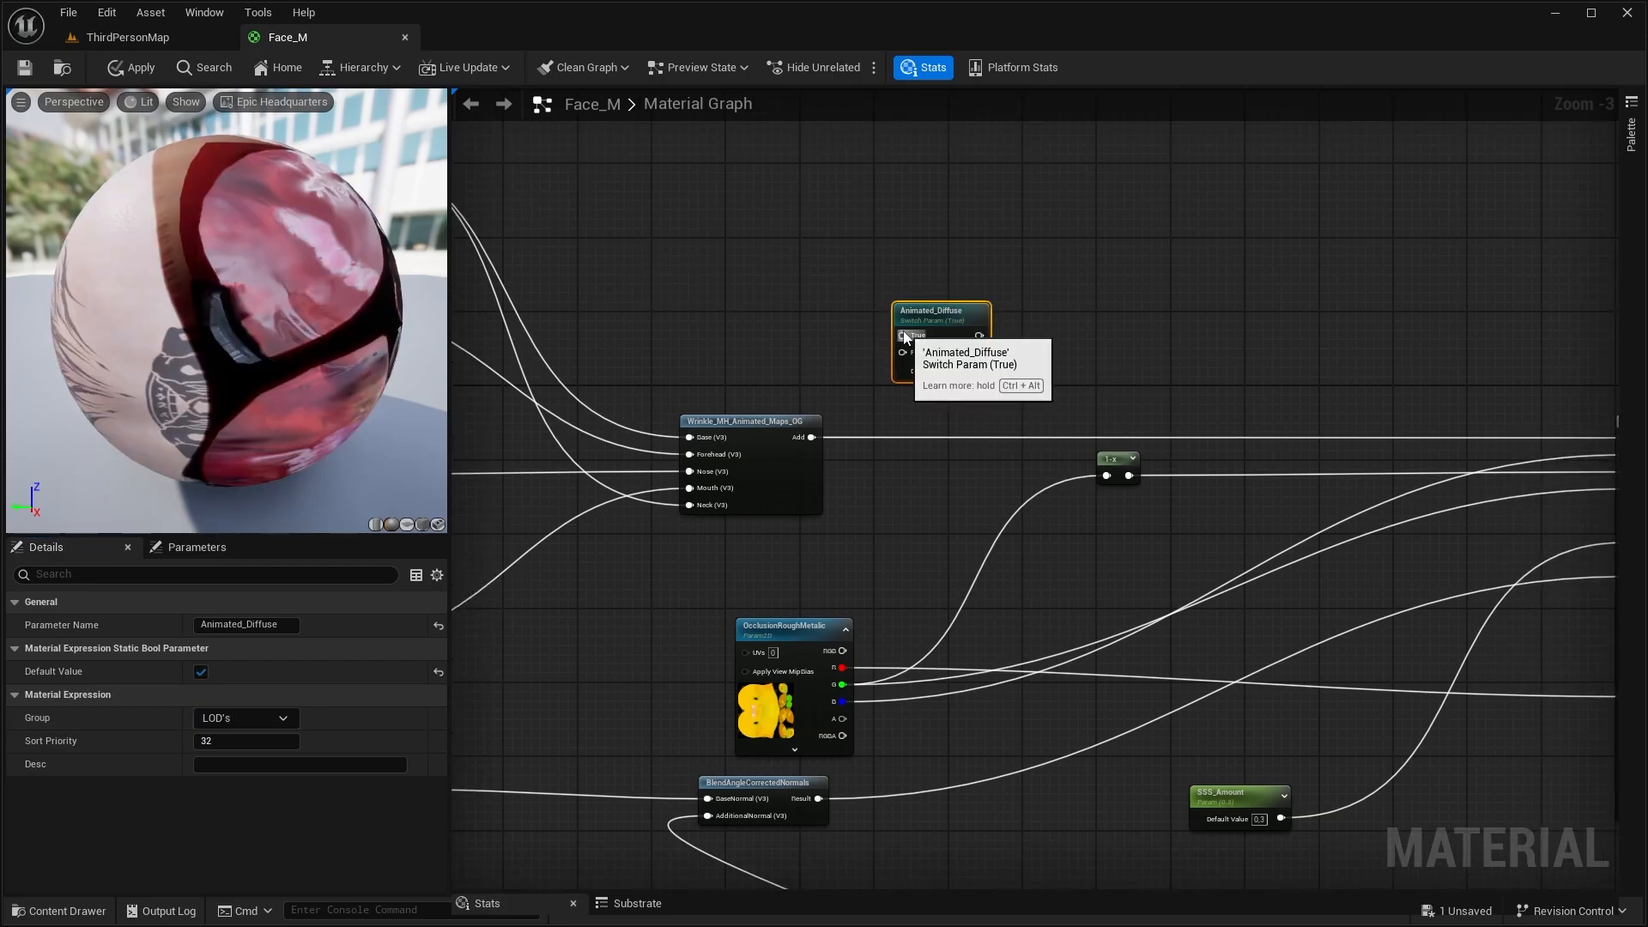
Wire the colour Wrinkle_MH_Animated_Maps_OG output to Animated_Diffuse's True input and the main colour to False, then connect the switch to Base Color
drag(811, 437, 902, 334)
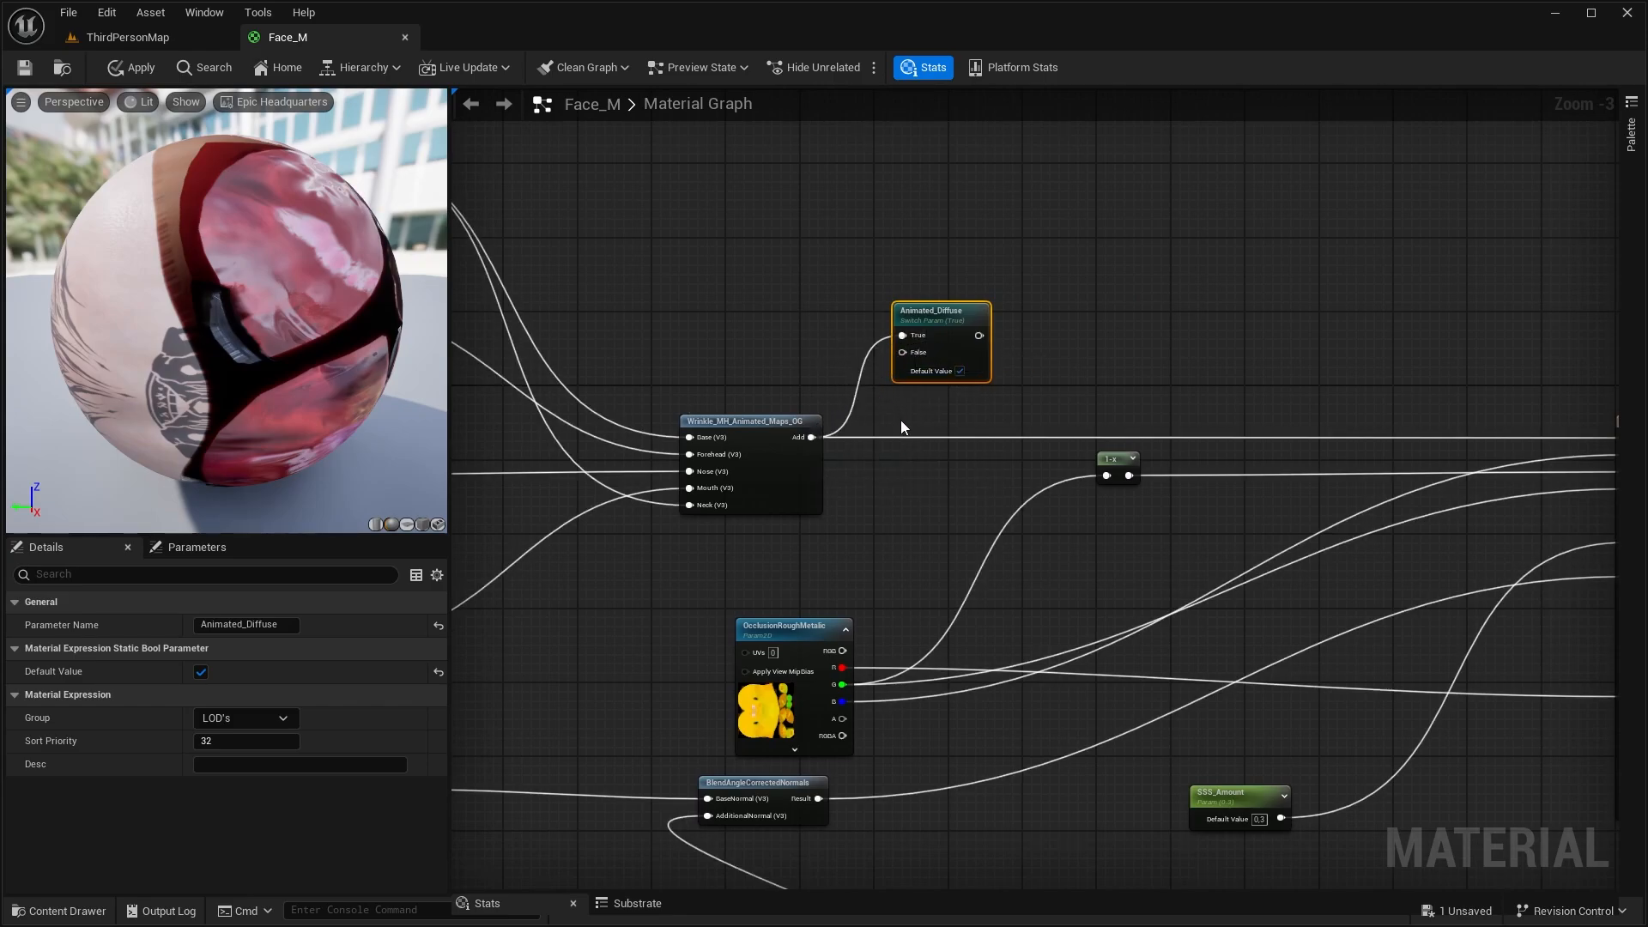
right_drag(900, 419, 625, 260)
drag(599, 249, 1177, 450)
right_drag(1309, 323, 776, 252)
drag(725, 352, 1375, 459)
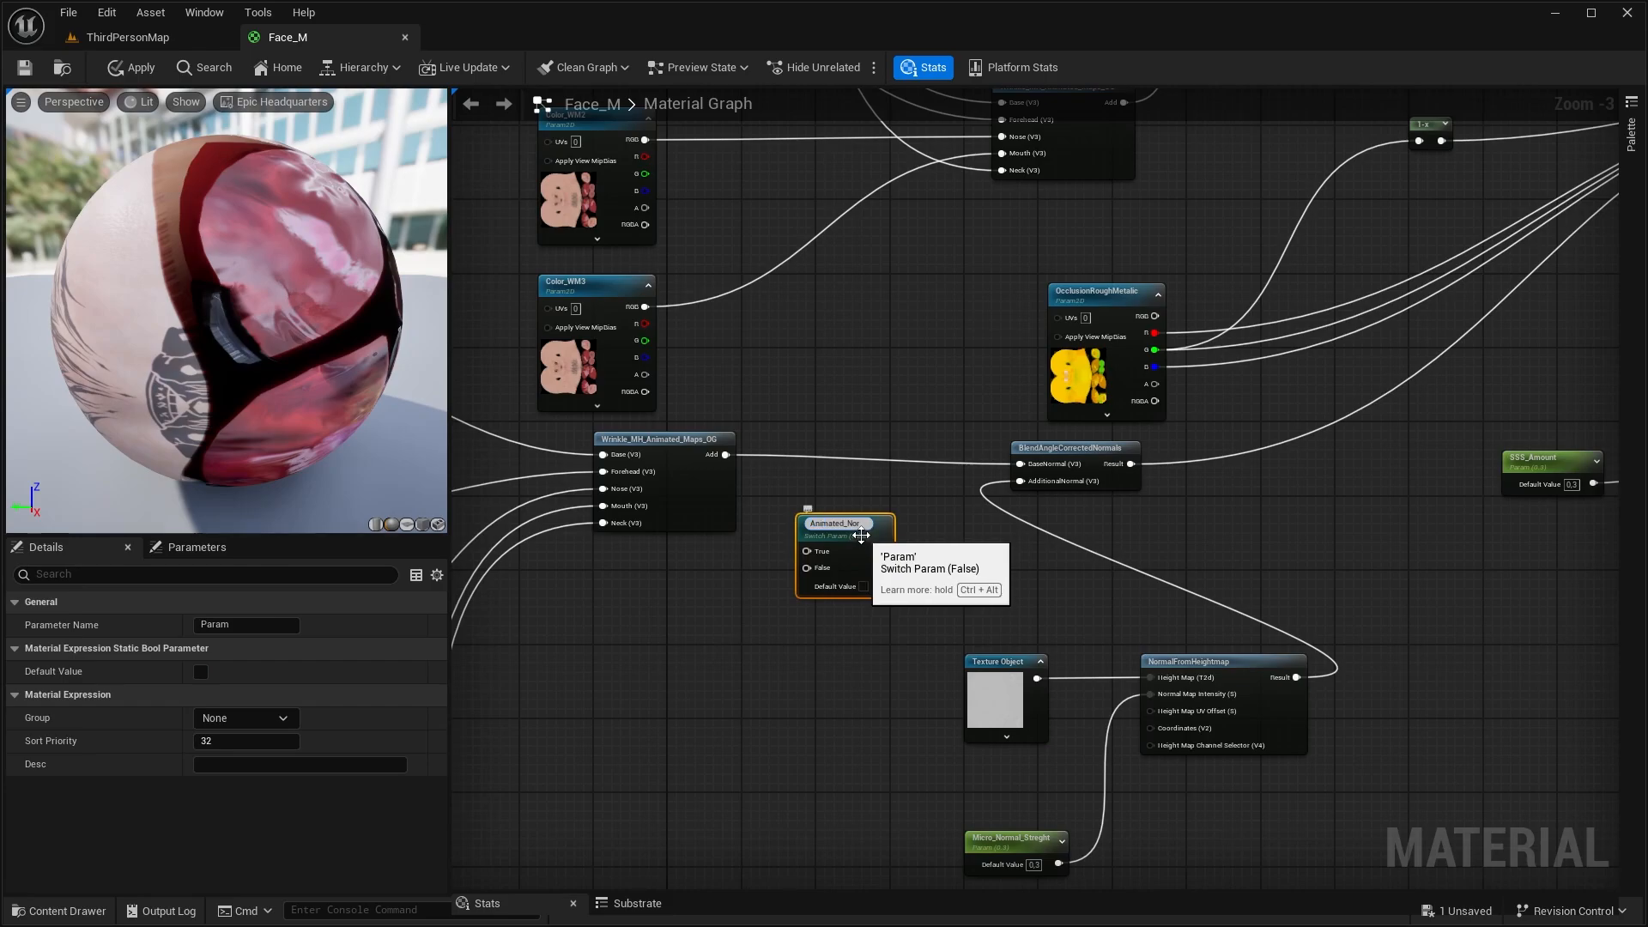
Add a StaticSwitchParameter named Animated_Normal, defaulting to true, and route the normal wrinkle node through its True input into BlendAngleCorrectedNormals' BaseNormal
key(Return)
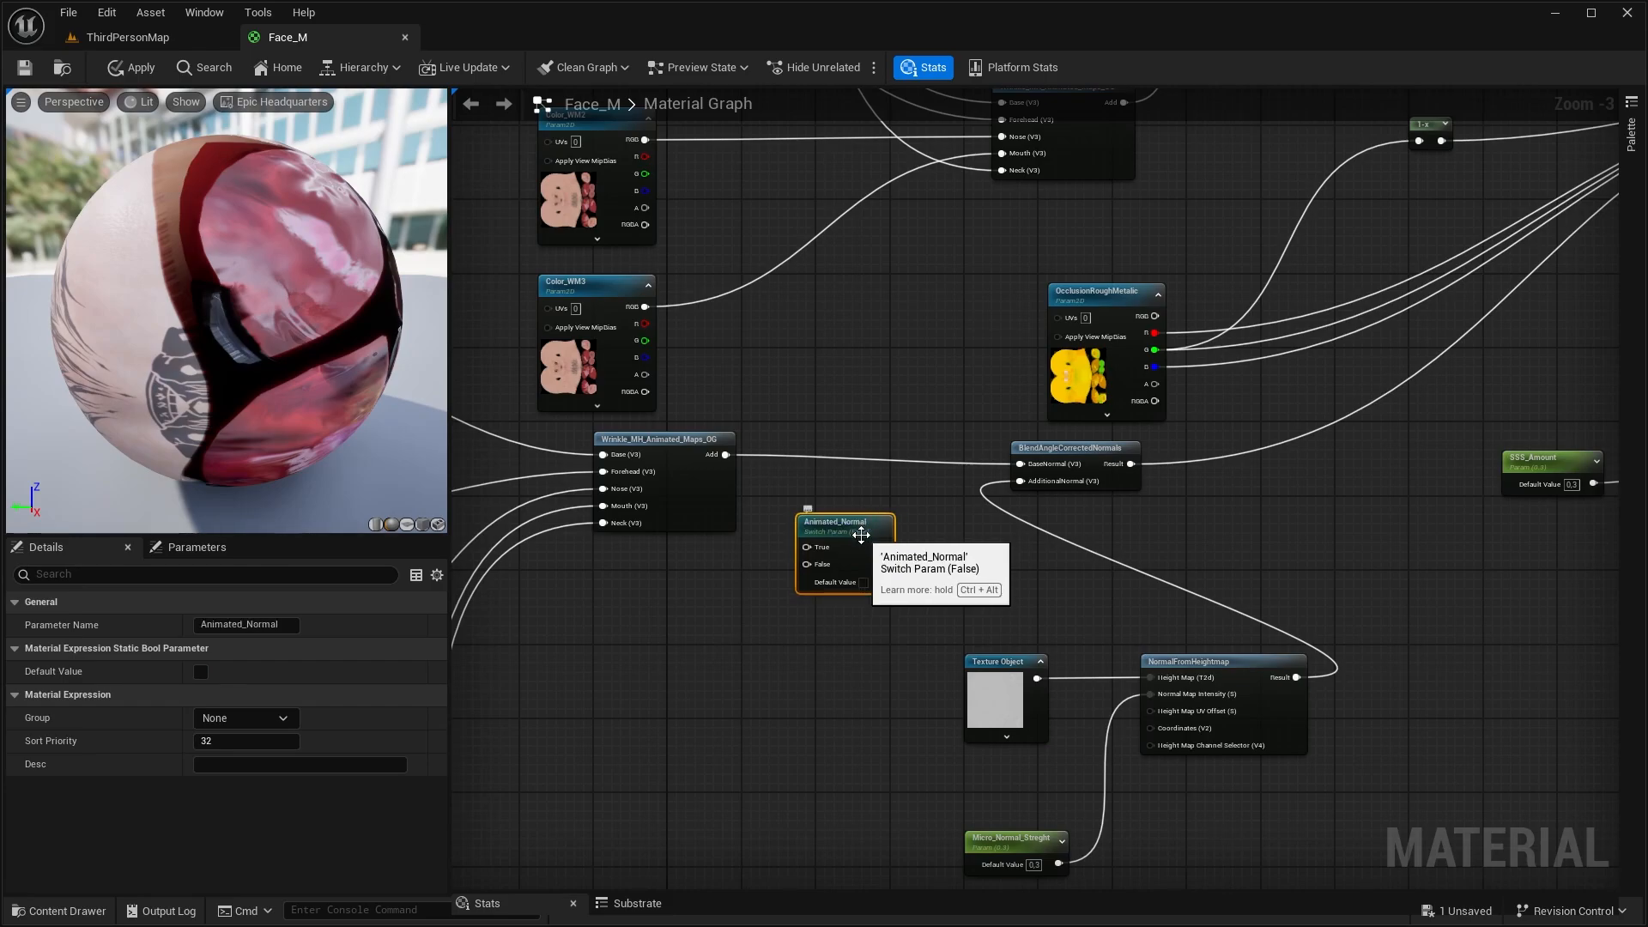
click(864, 582)
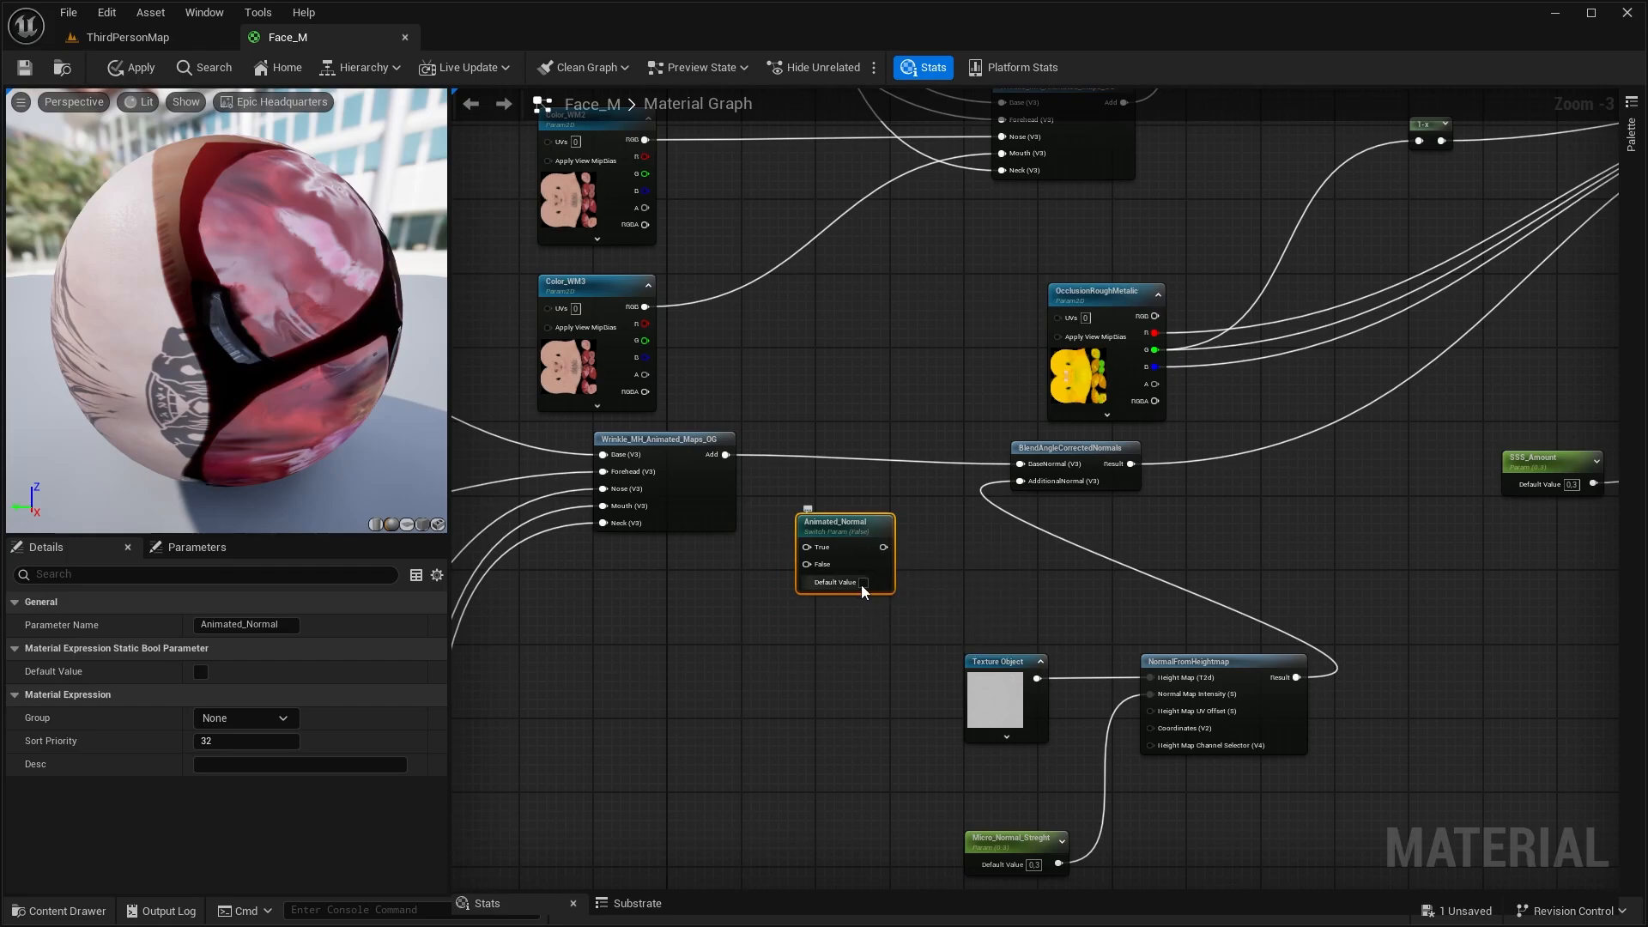
drag(725, 455, 807, 547)
drag(883, 548, 1020, 465)
drag(833, 524, 842, 440)
right_drag(780, 412, 982, 401)
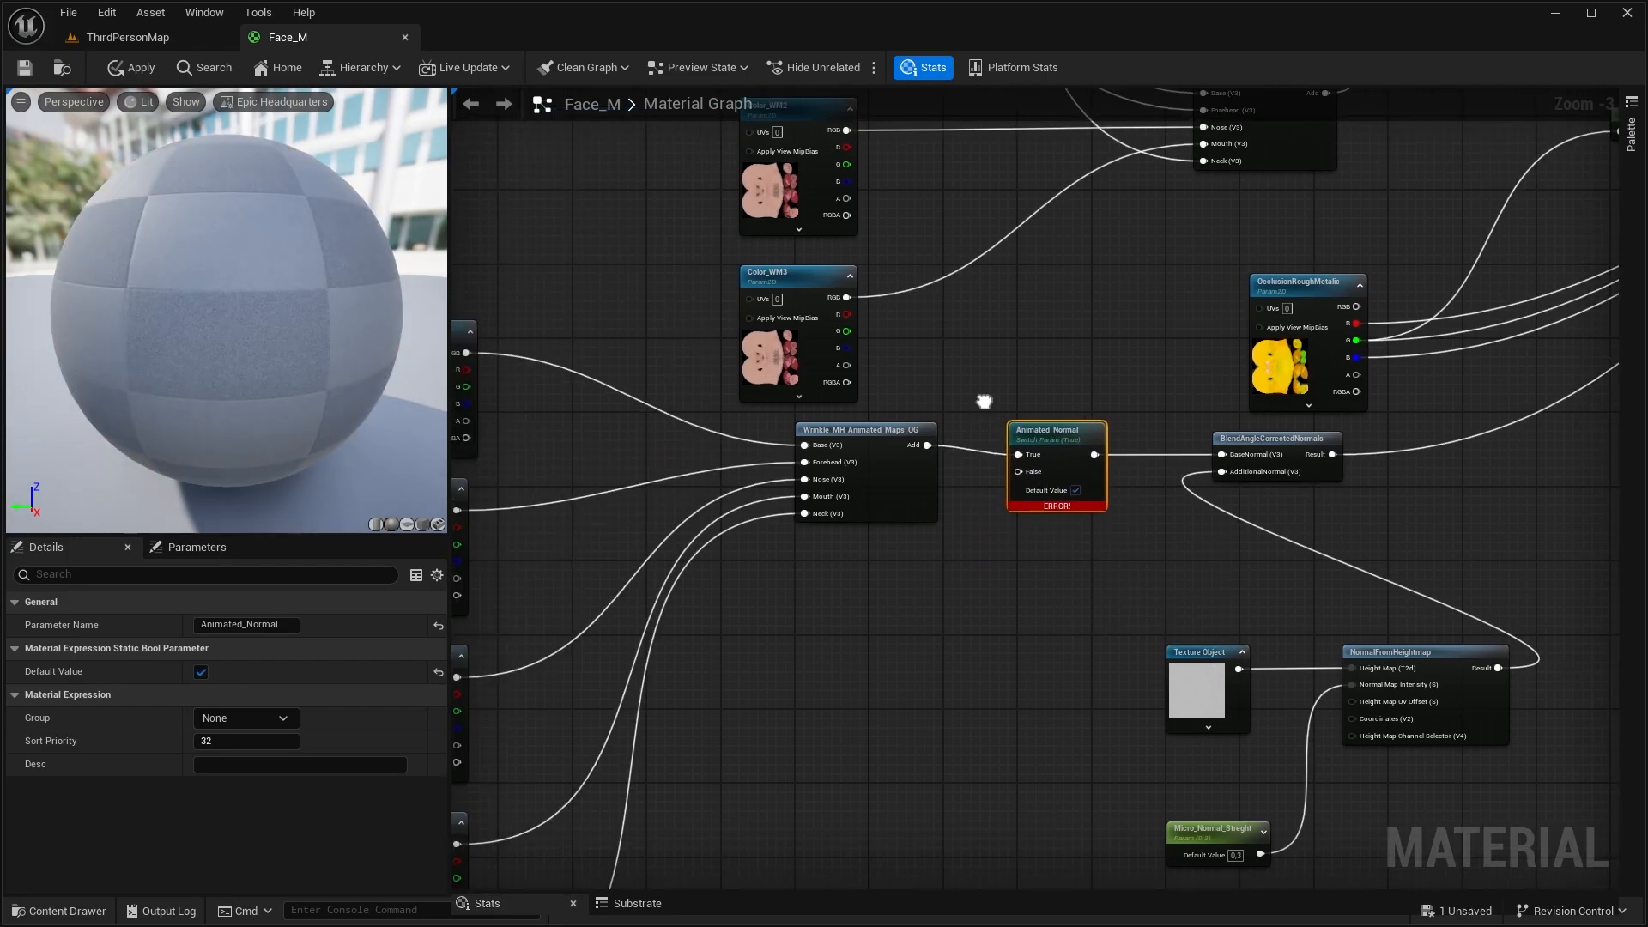
Connect the main normal texture to Animated_Normal's False input and assign the switch to the LOD's group
drag(465, 353, 1067, 476)
right_drag(1060, 480, 832, 436)
click(246, 718)
click(248, 773)
Add a StaticSwitchParameter named Detailed_Normal after BlendAngleCorrectedNormals, in the LOD's group with its default value set to true
right_drag(877, 590, 692, 583)
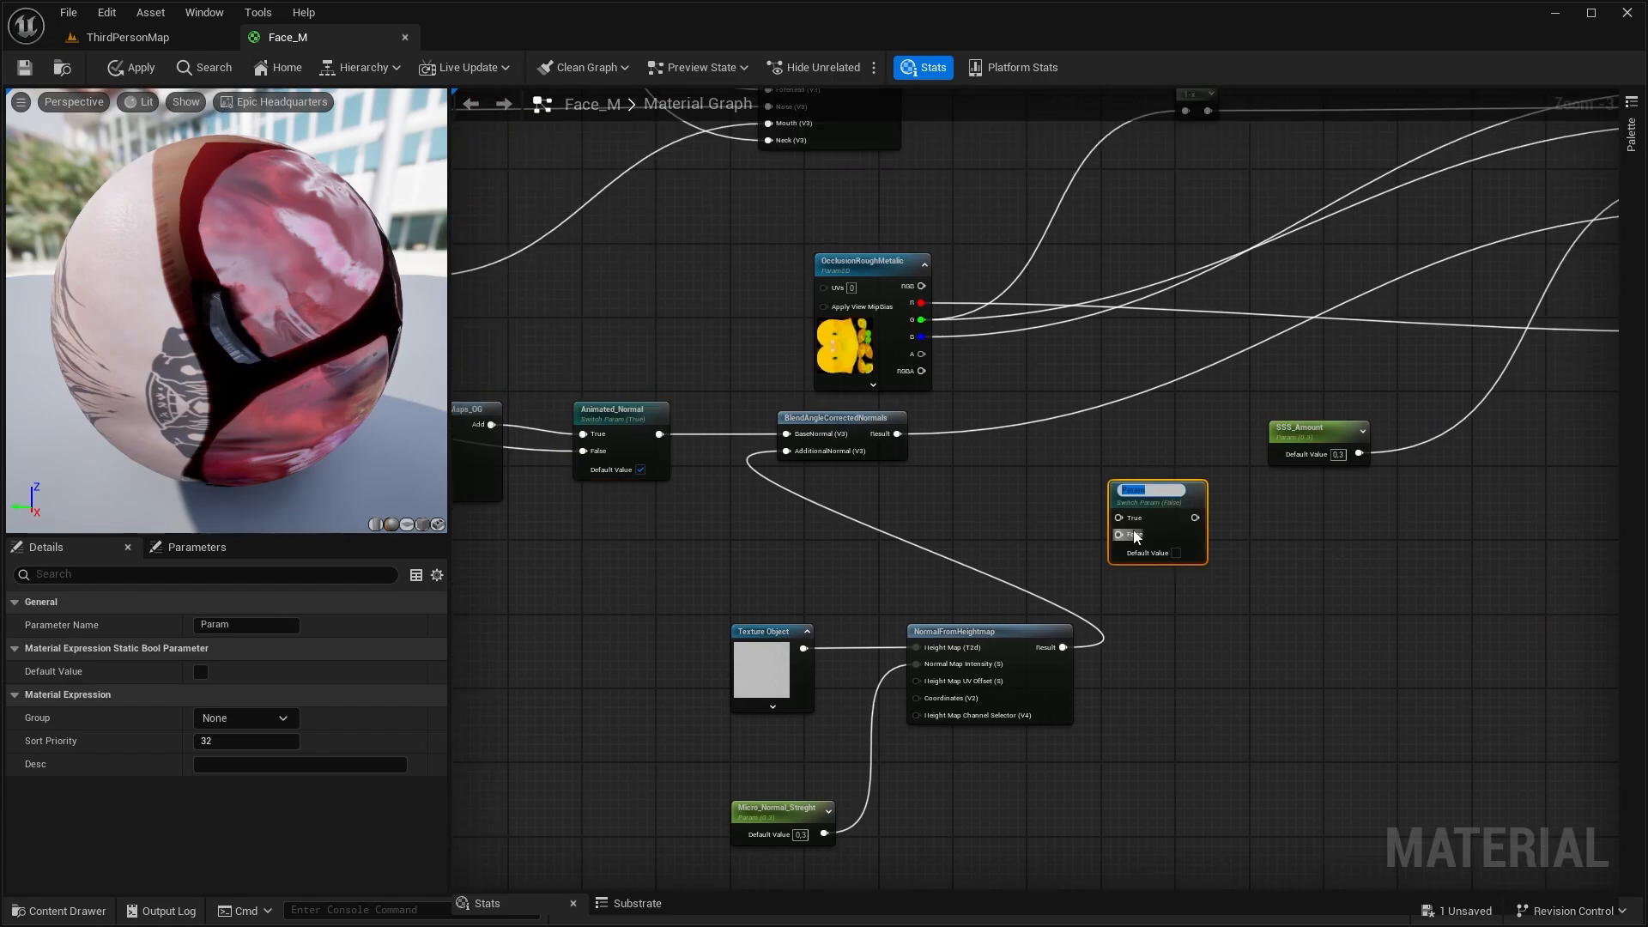
text(Detailed_Normal)
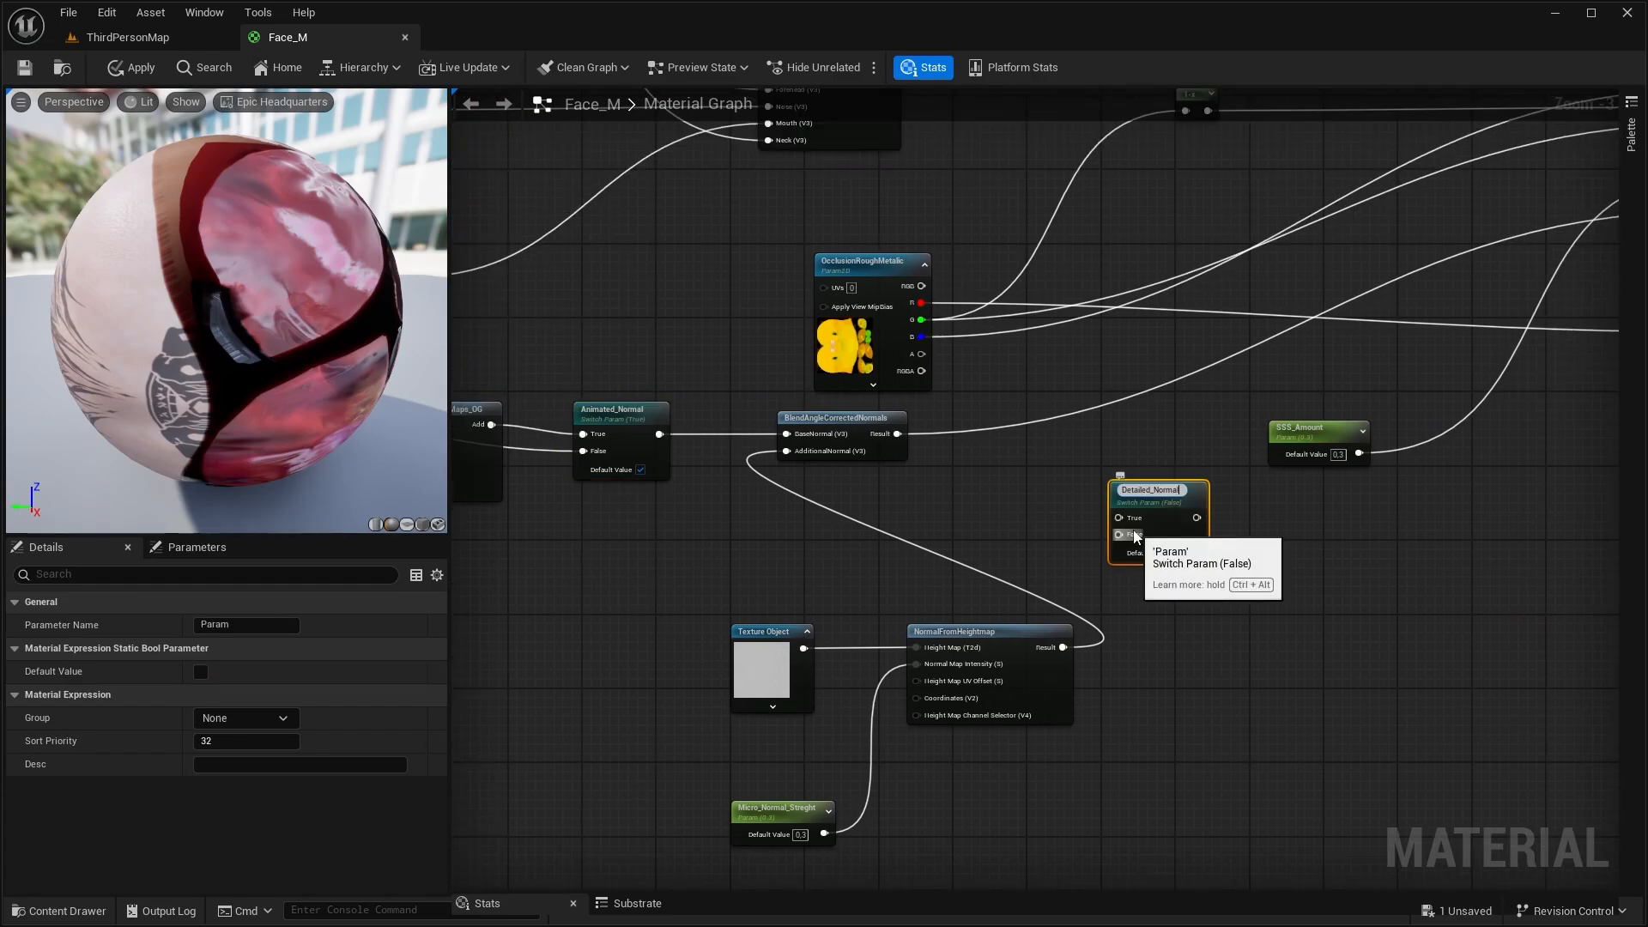
key(Return)
click(246, 718)
click(218, 751)
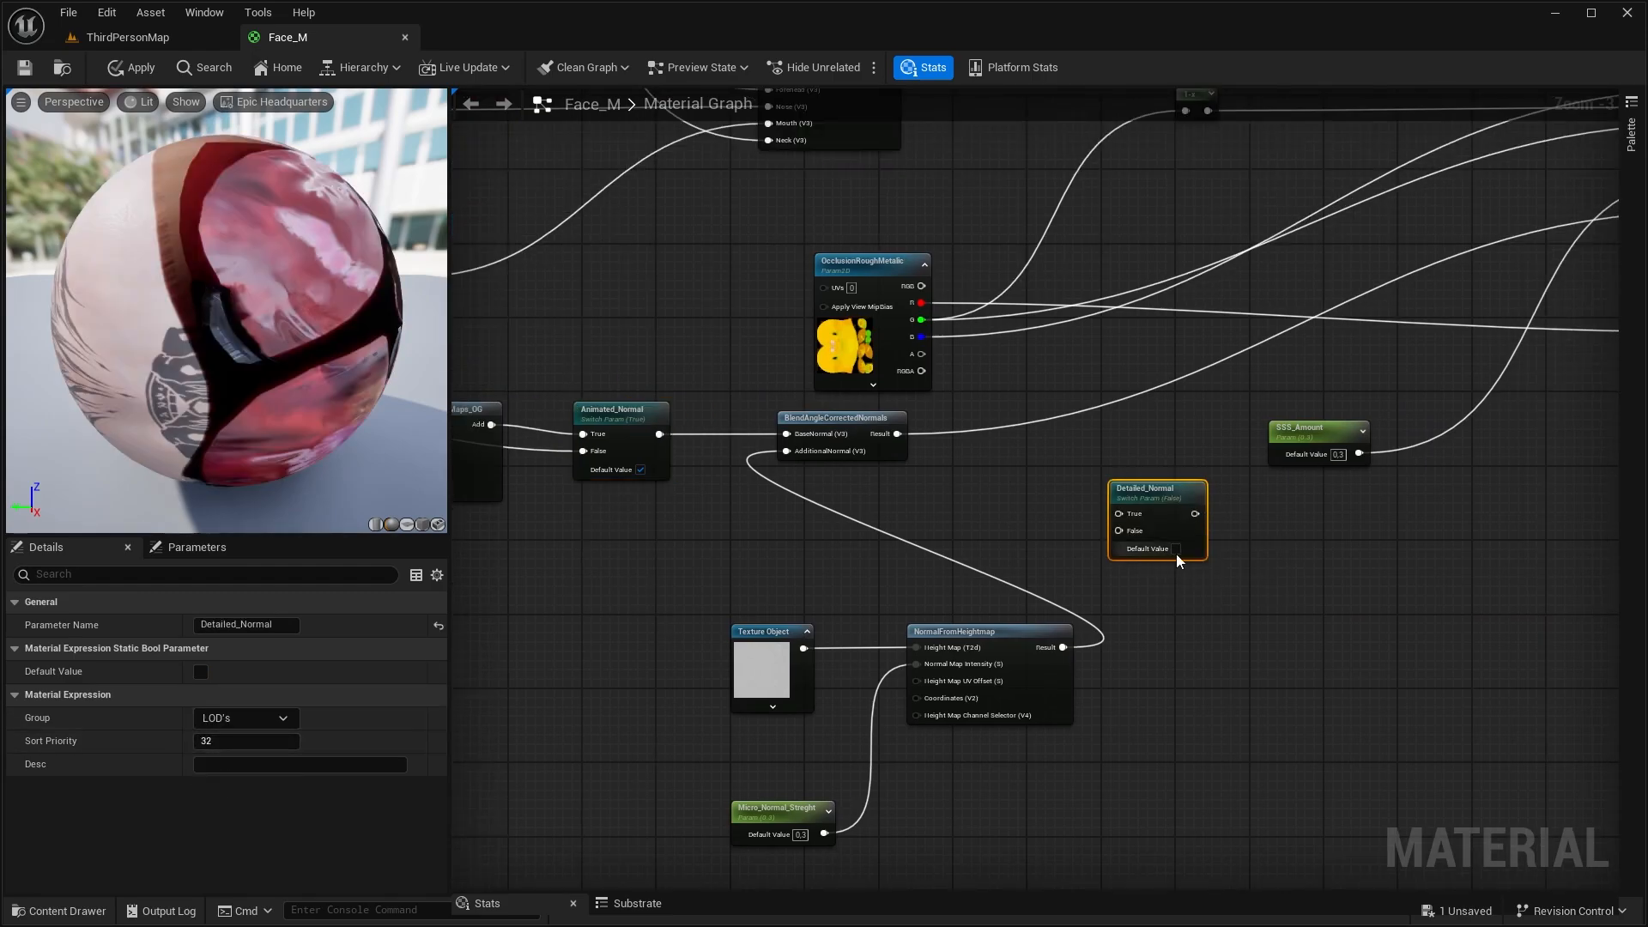
click(1176, 548)
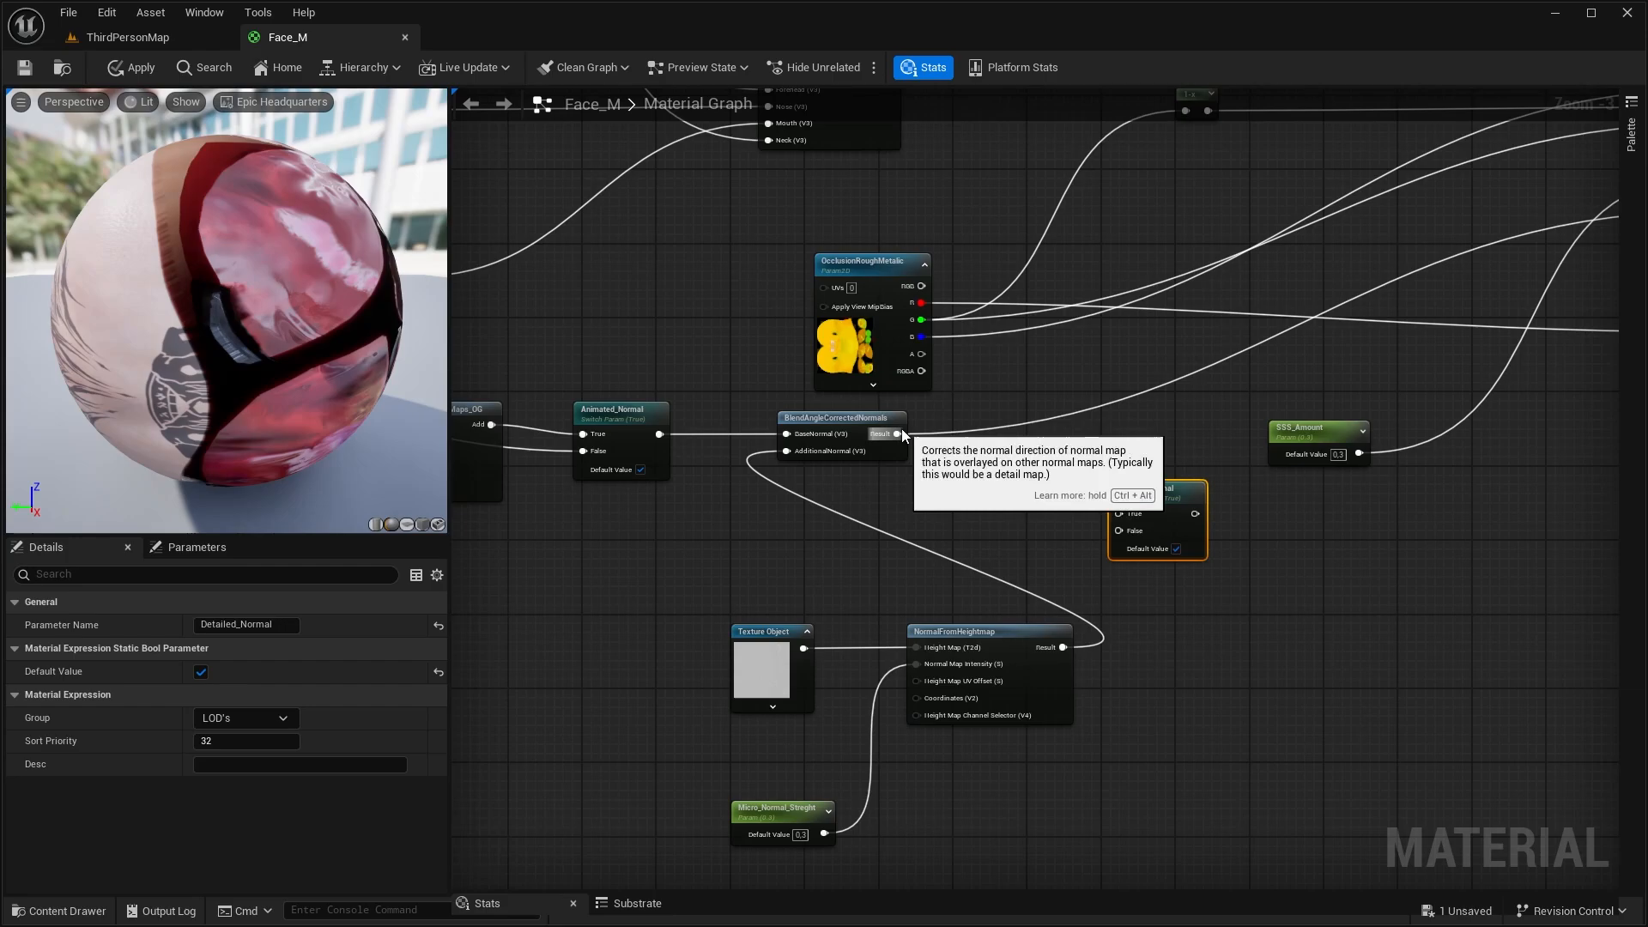
Wire BlendAngleCorrectedNormals to Detailed_Normal's True input and Animated_Normal to False, then connect Detailed_Normal to the material's Normal input
drag(898, 434, 1118, 514)
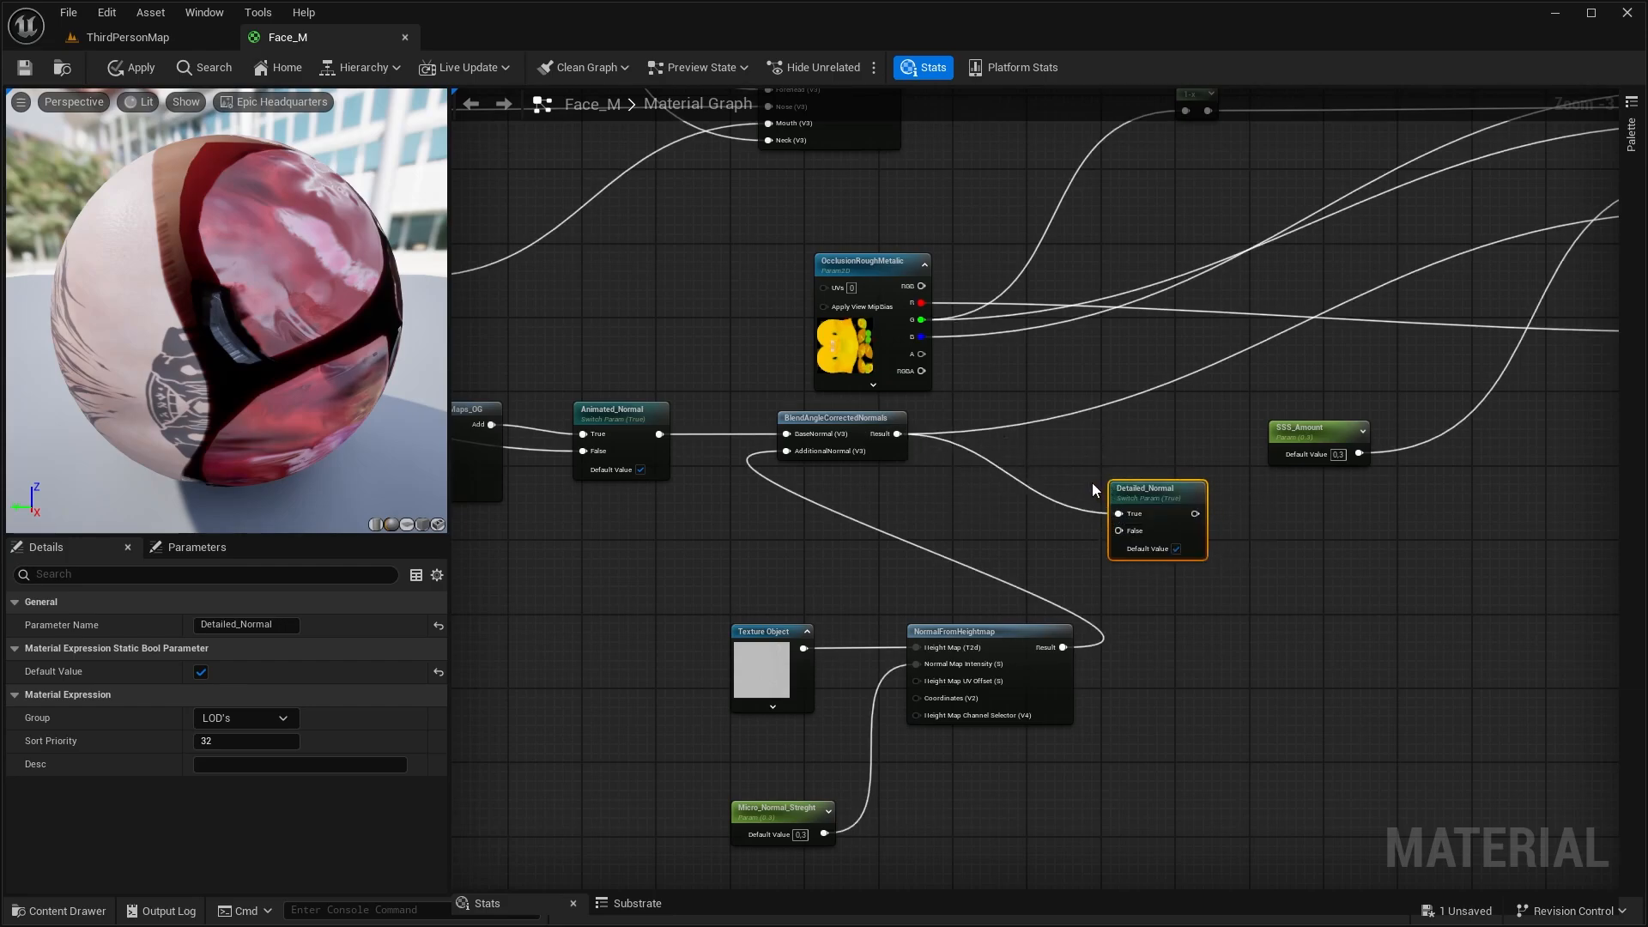
drag(659, 434, 1119, 531)
right_drag(1187, 431, 871, 589)
drag(884, 671, 1380, 364)
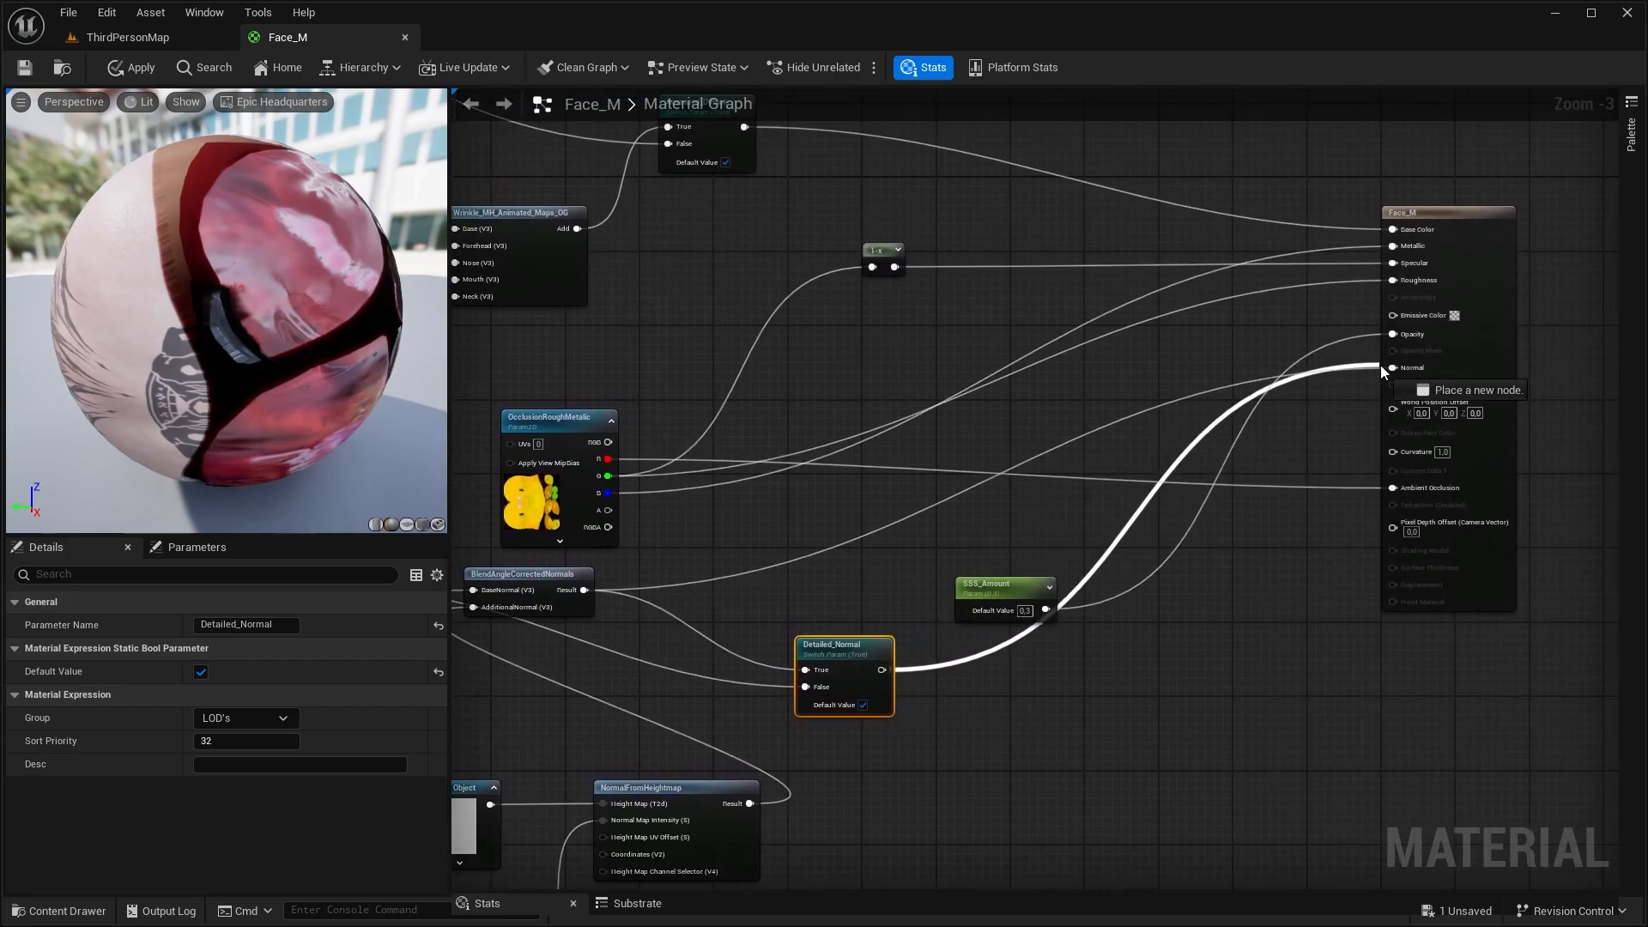
drag(1381, 364, 1393, 367)
Assign the Micro_Normal_Streght parameter to the Normals group, check SSS_Amount's group and save the Face_M material
click(744, 605)
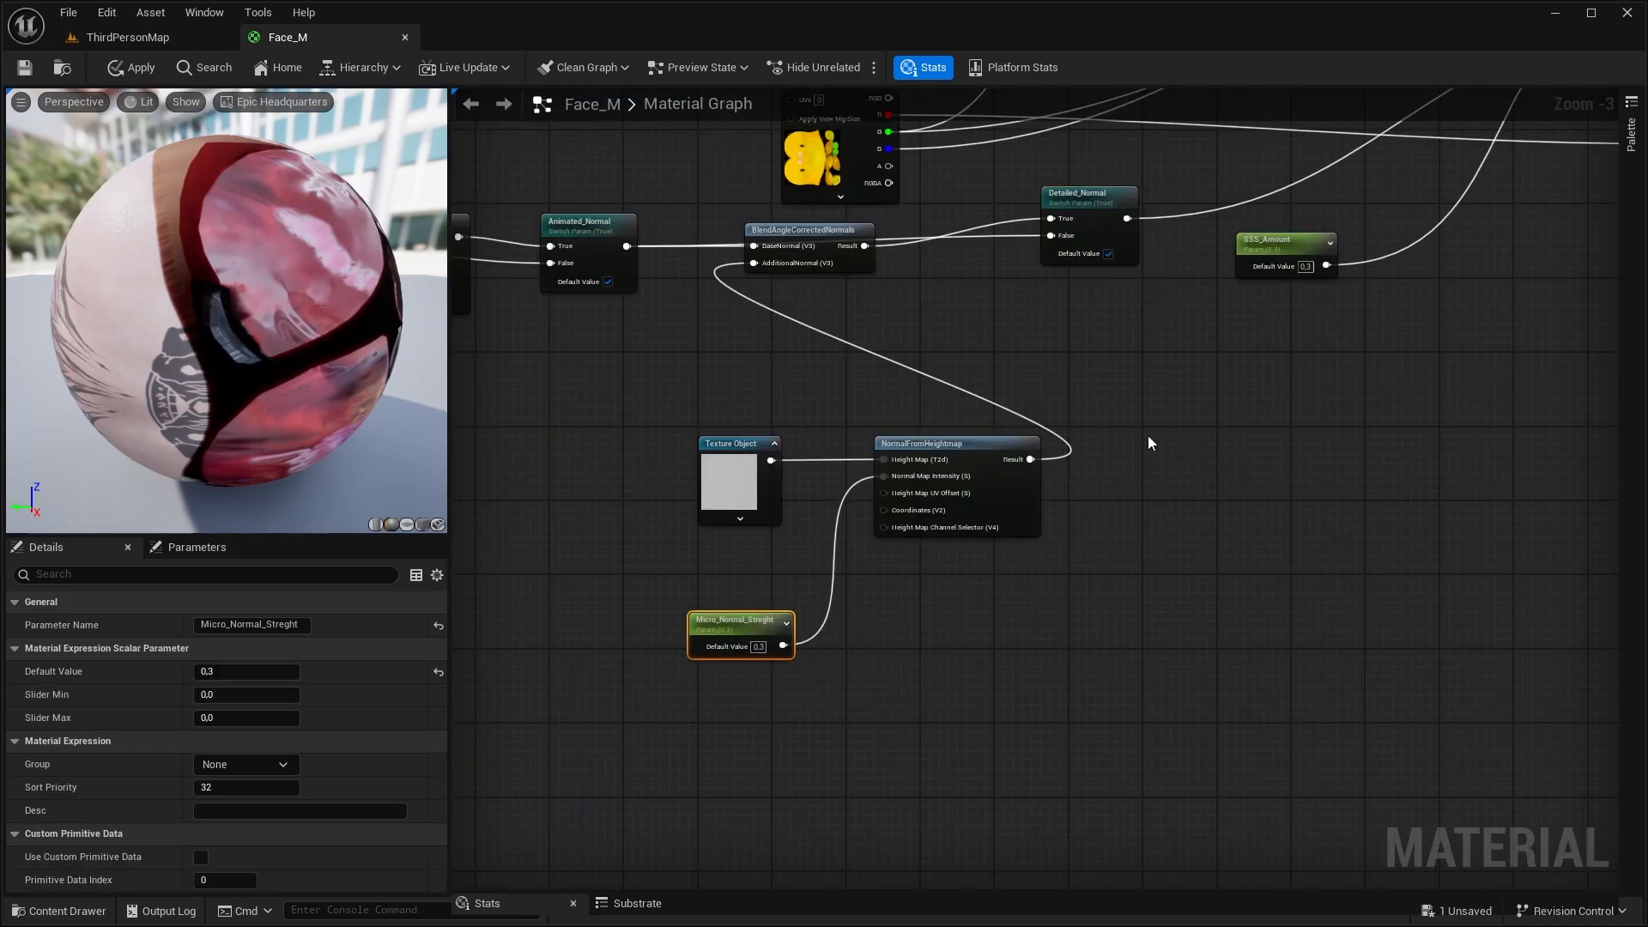
right_drag(1147, 435, 996, 614)
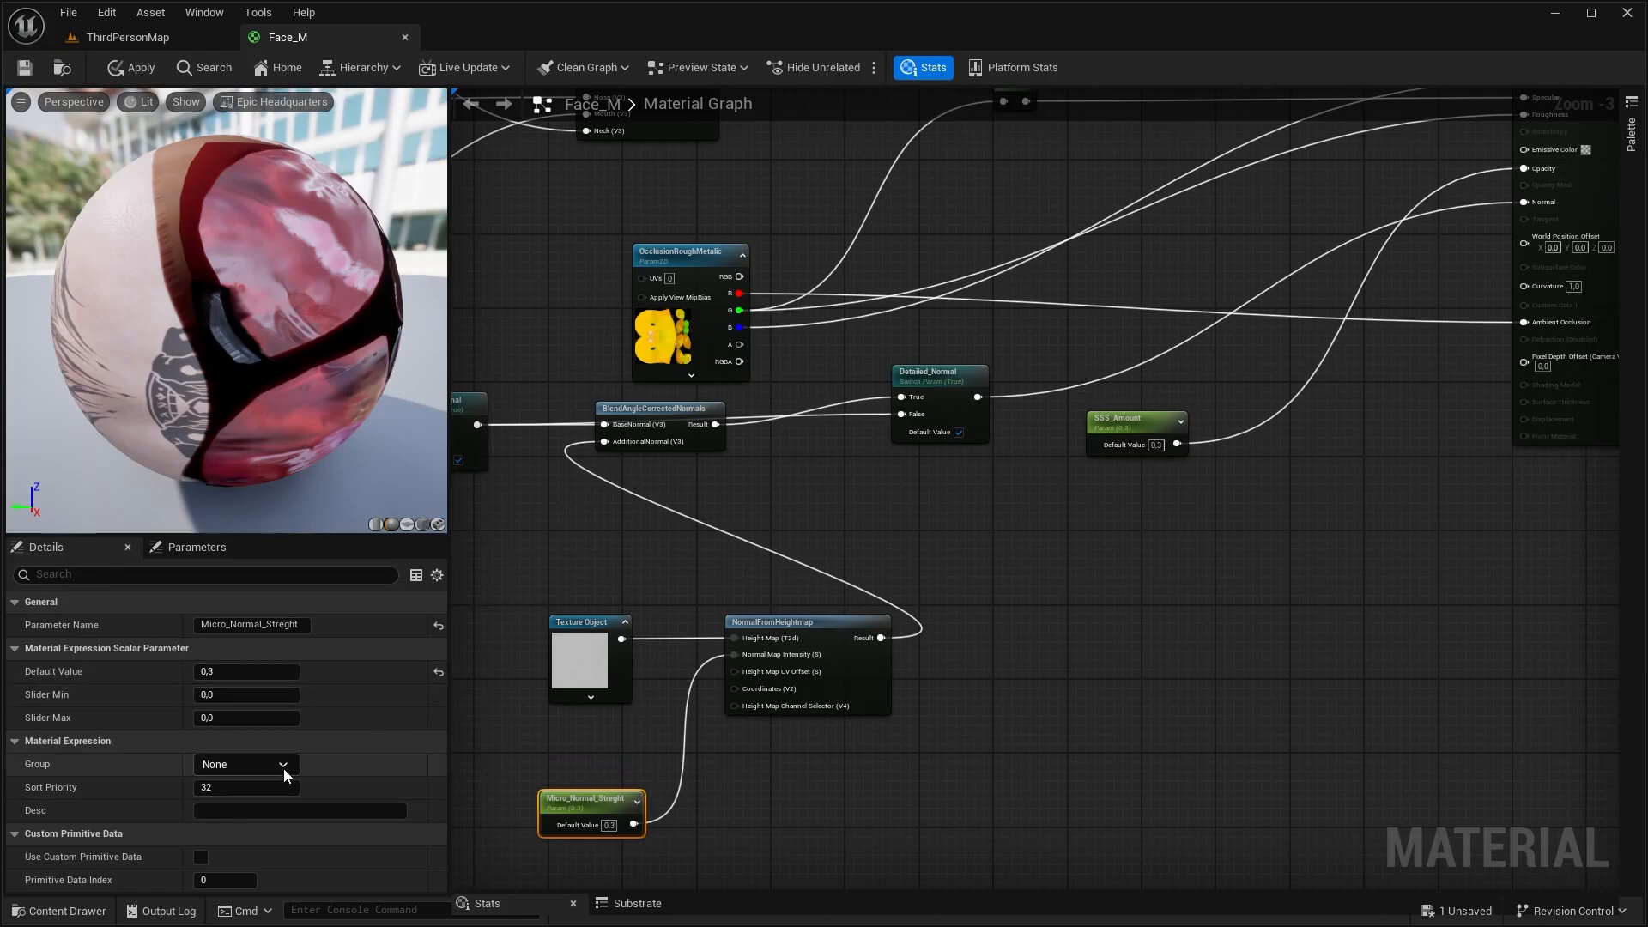
click(283, 765)
click(247, 822)
click(1133, 419)
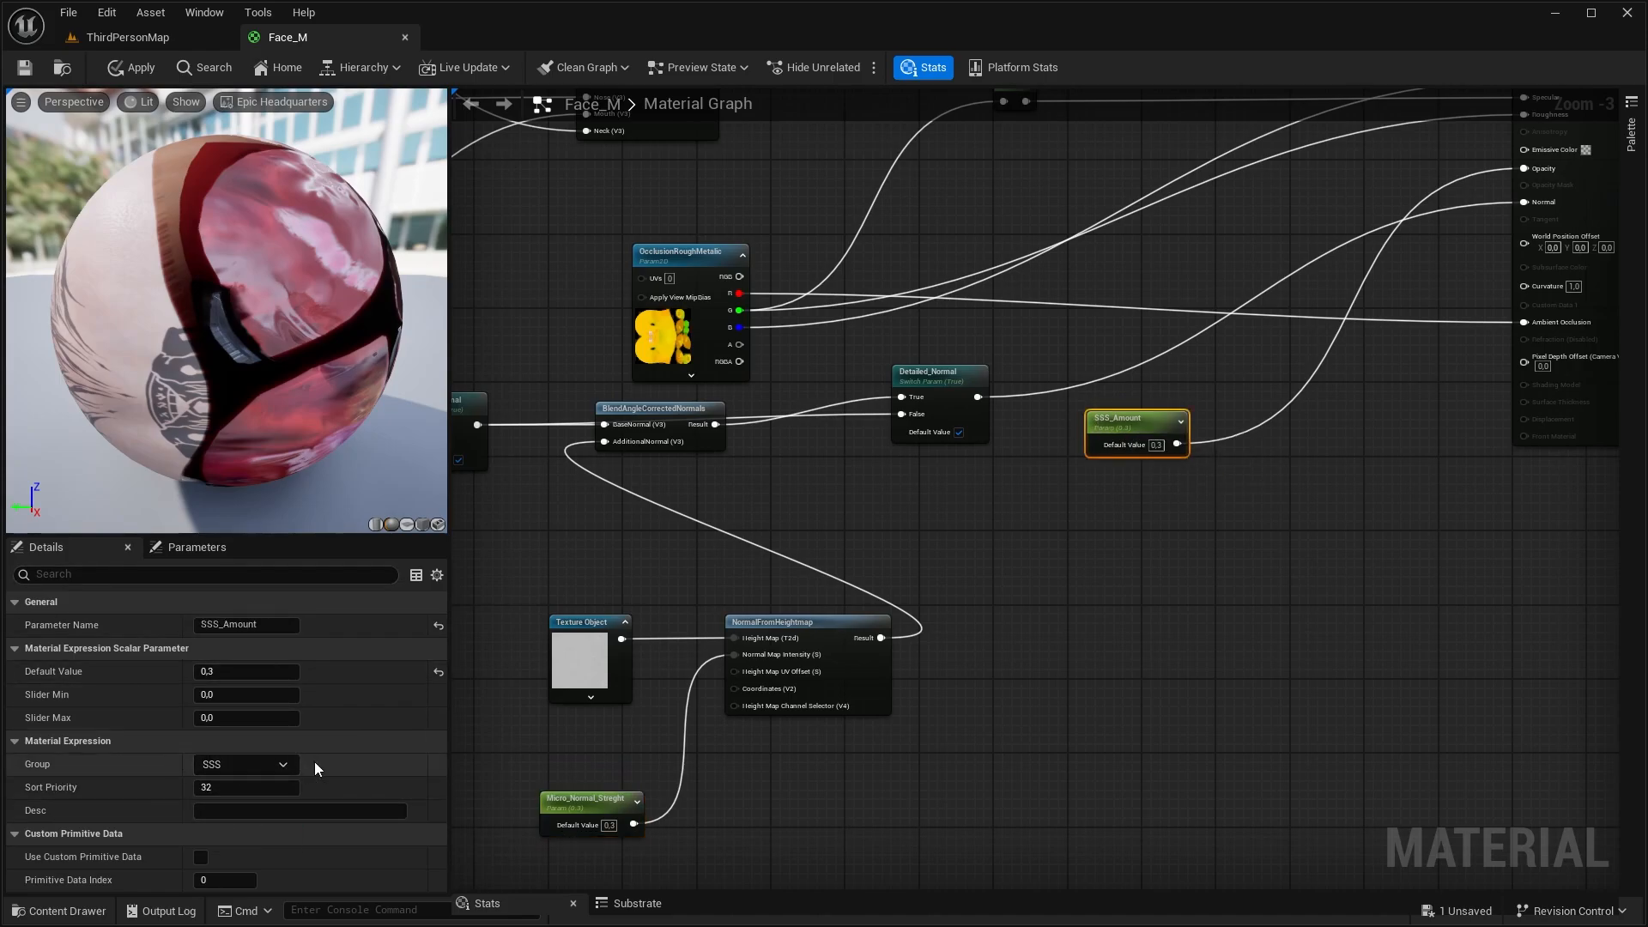
key(ctrl+s)
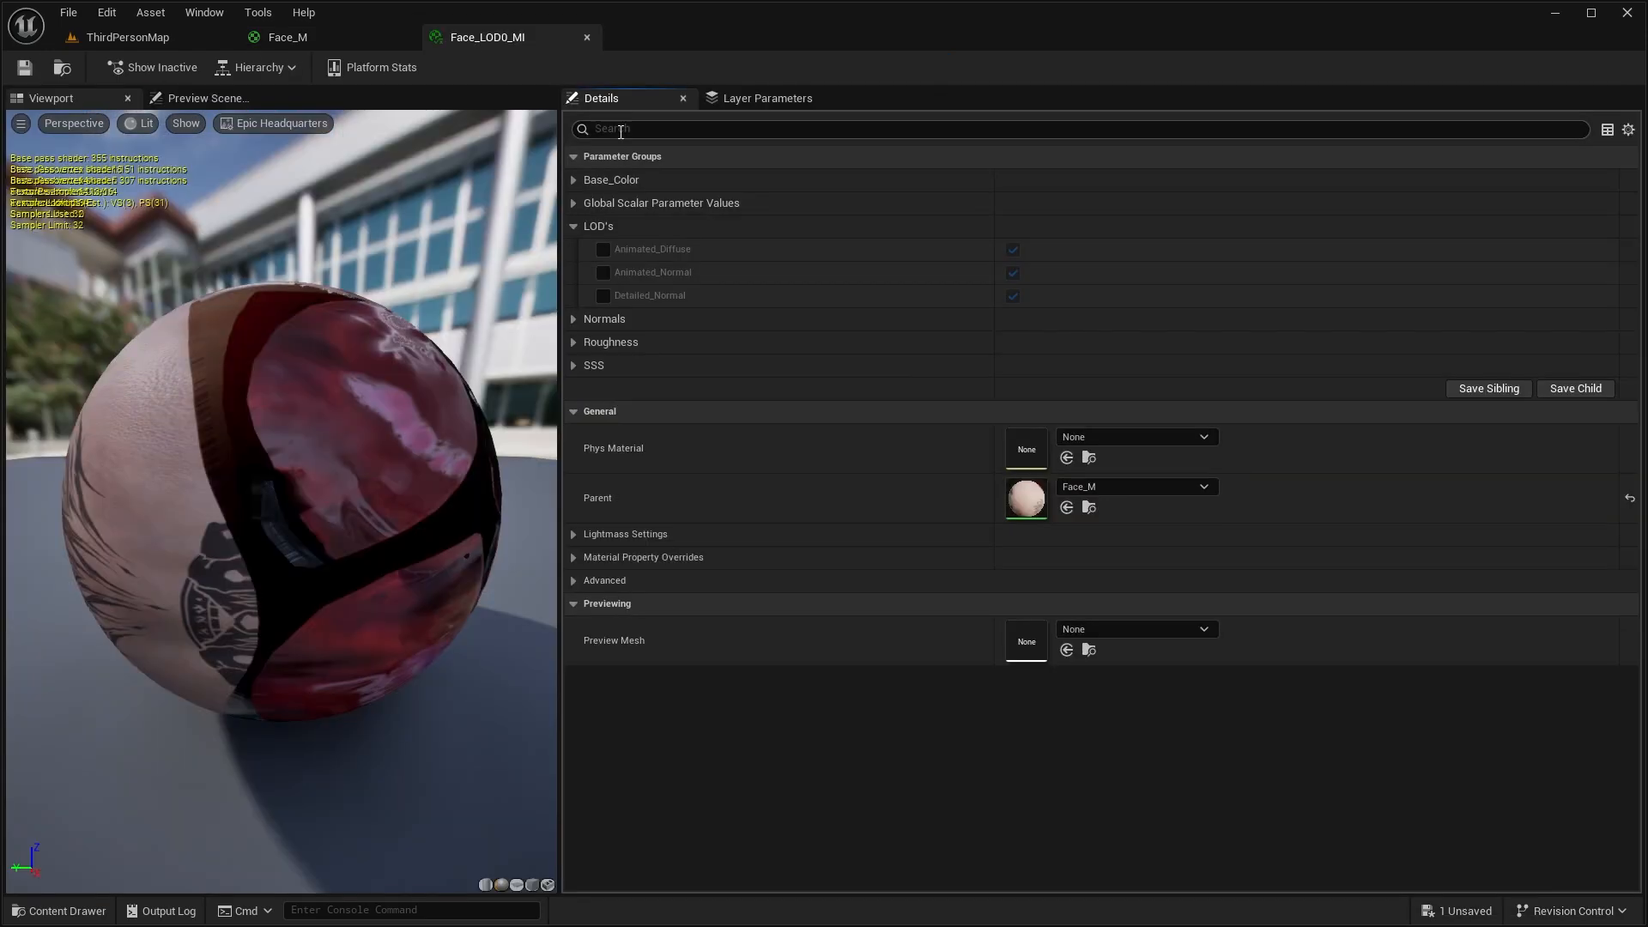
Review the global scalar, Base_Color, Normals and Roughness parameter groups in the Face_LOD0_MI material instance
click(573, 203)
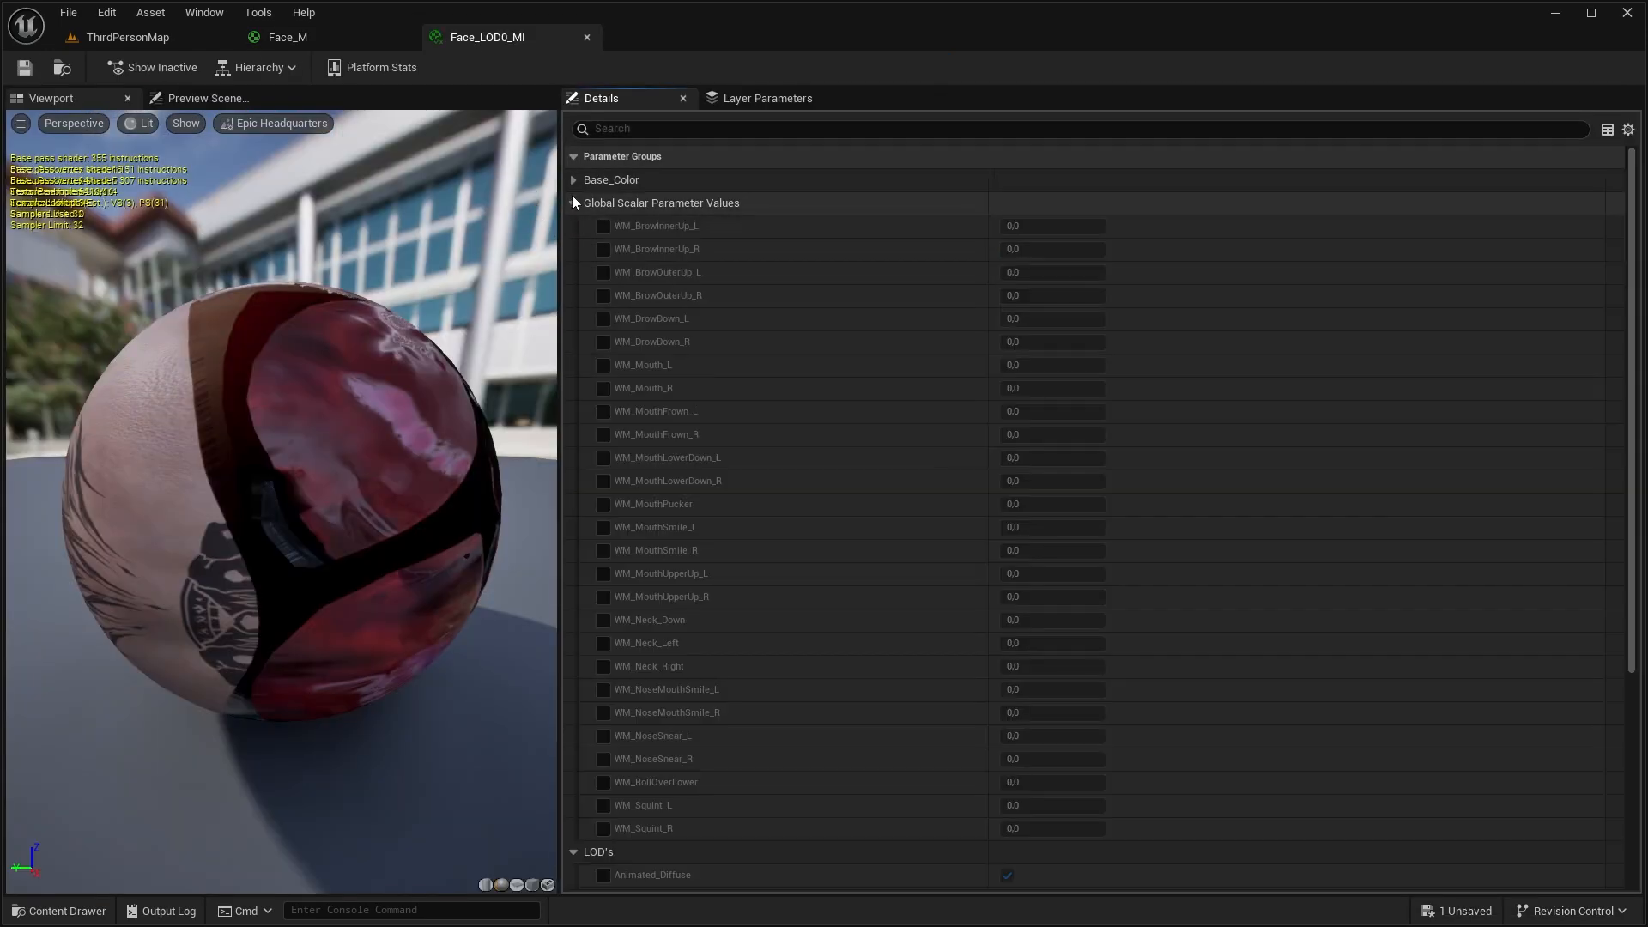
click(573, 202)
click(573, 180)
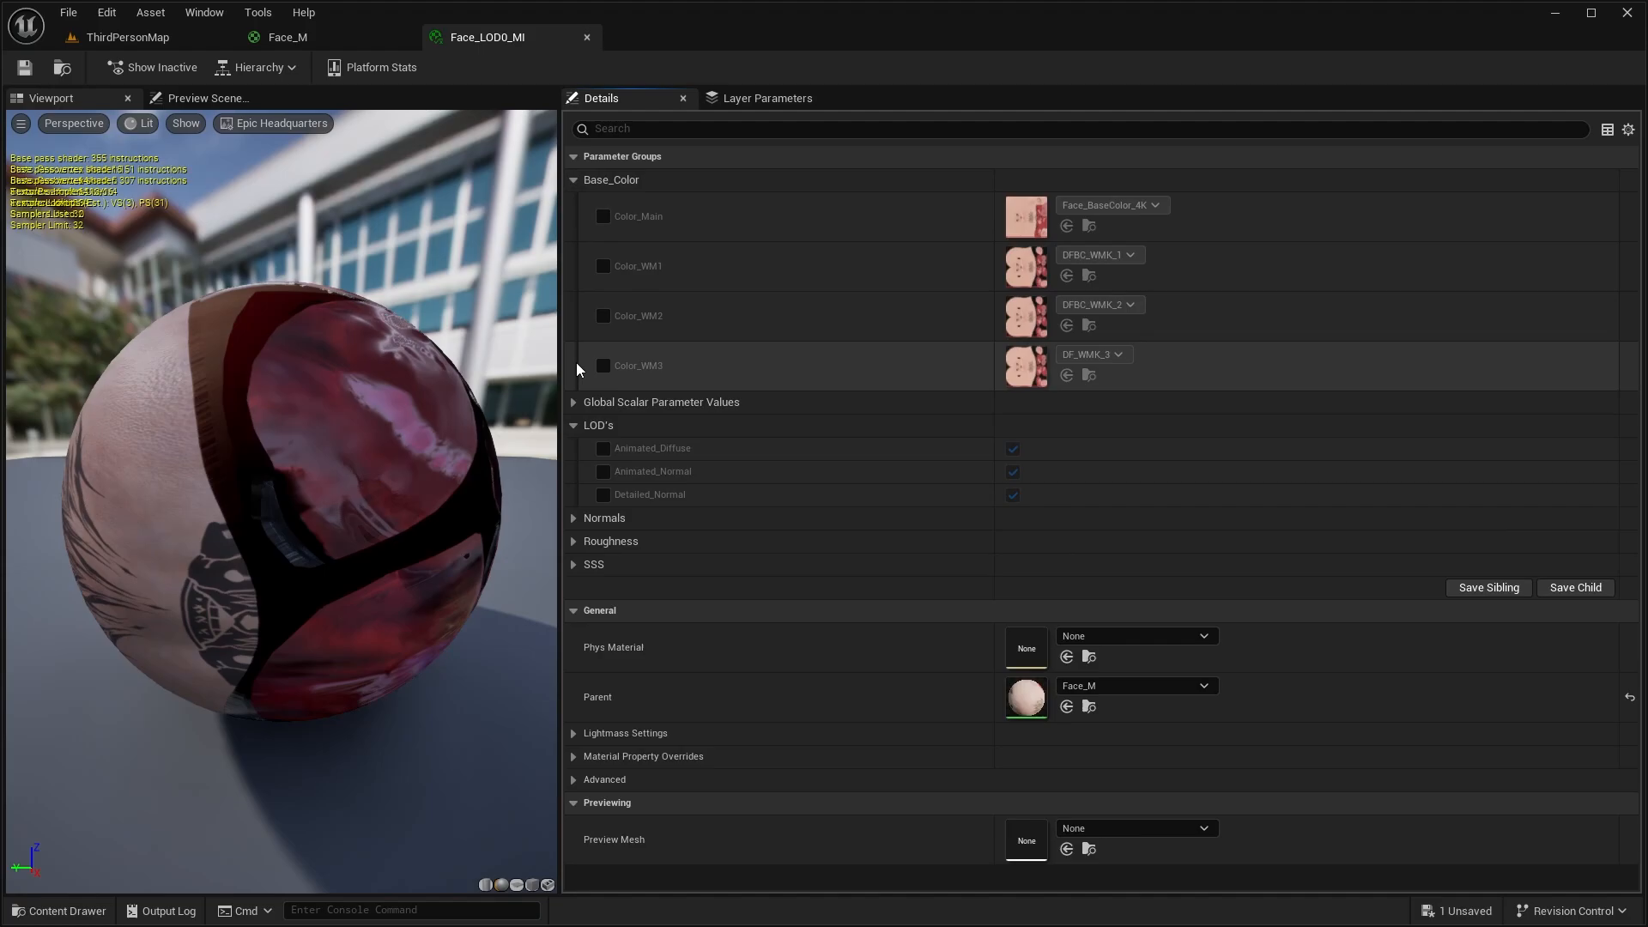
click(573, 518)
scroll(589, 652, down, 2)
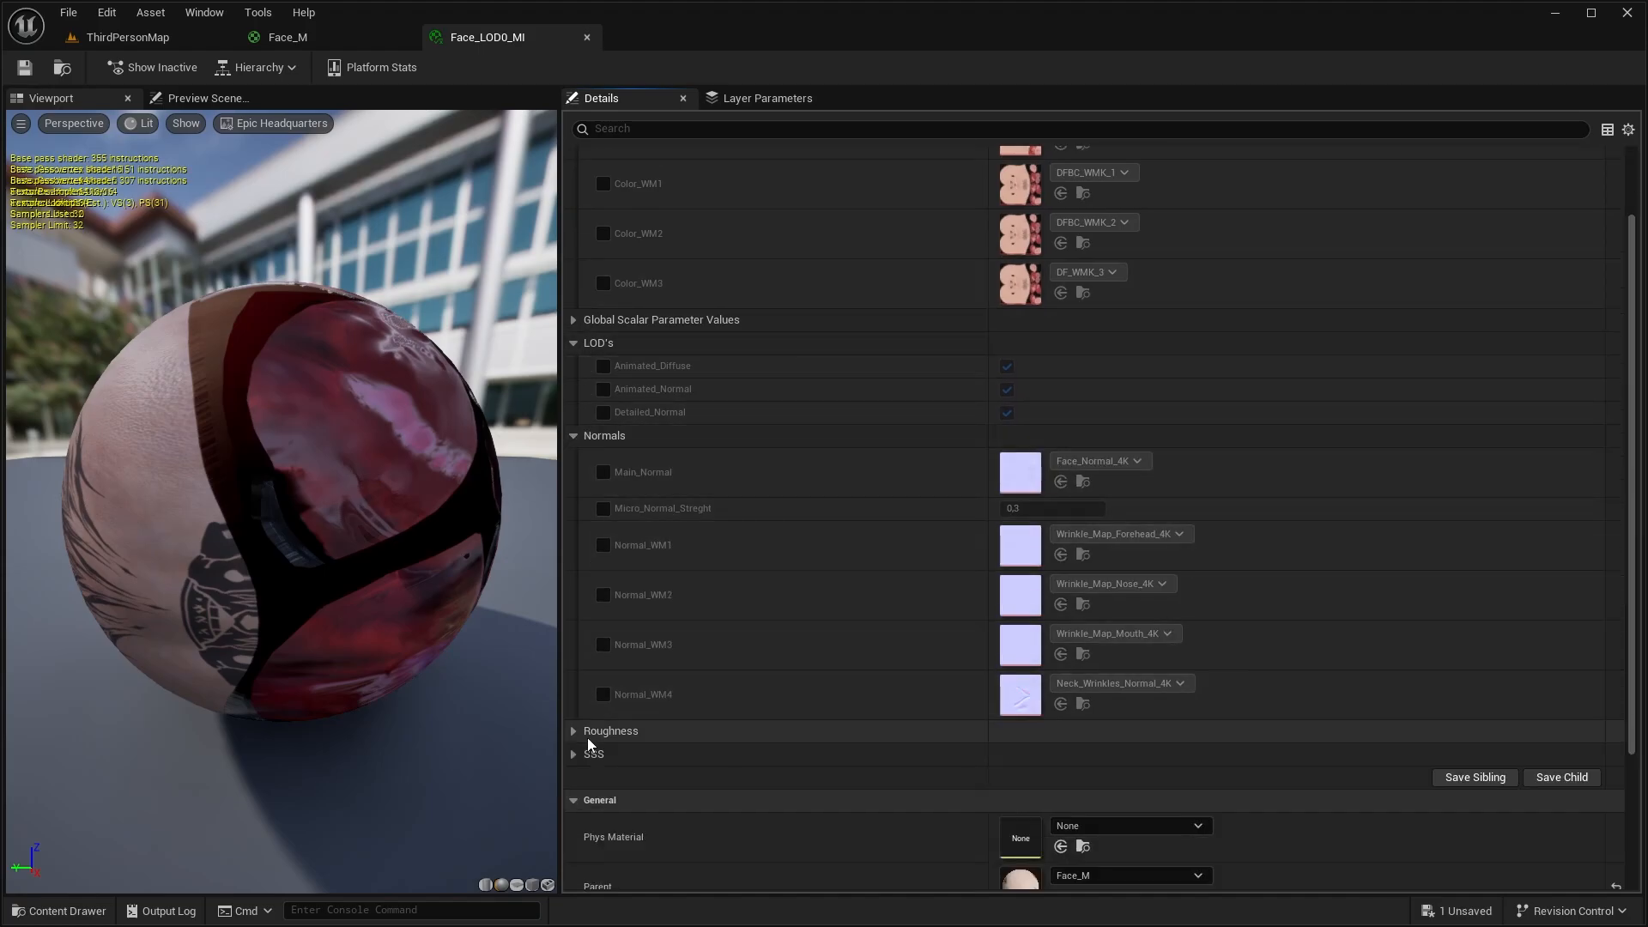
click(574, 730)
scroll(597, 724, down, 2)
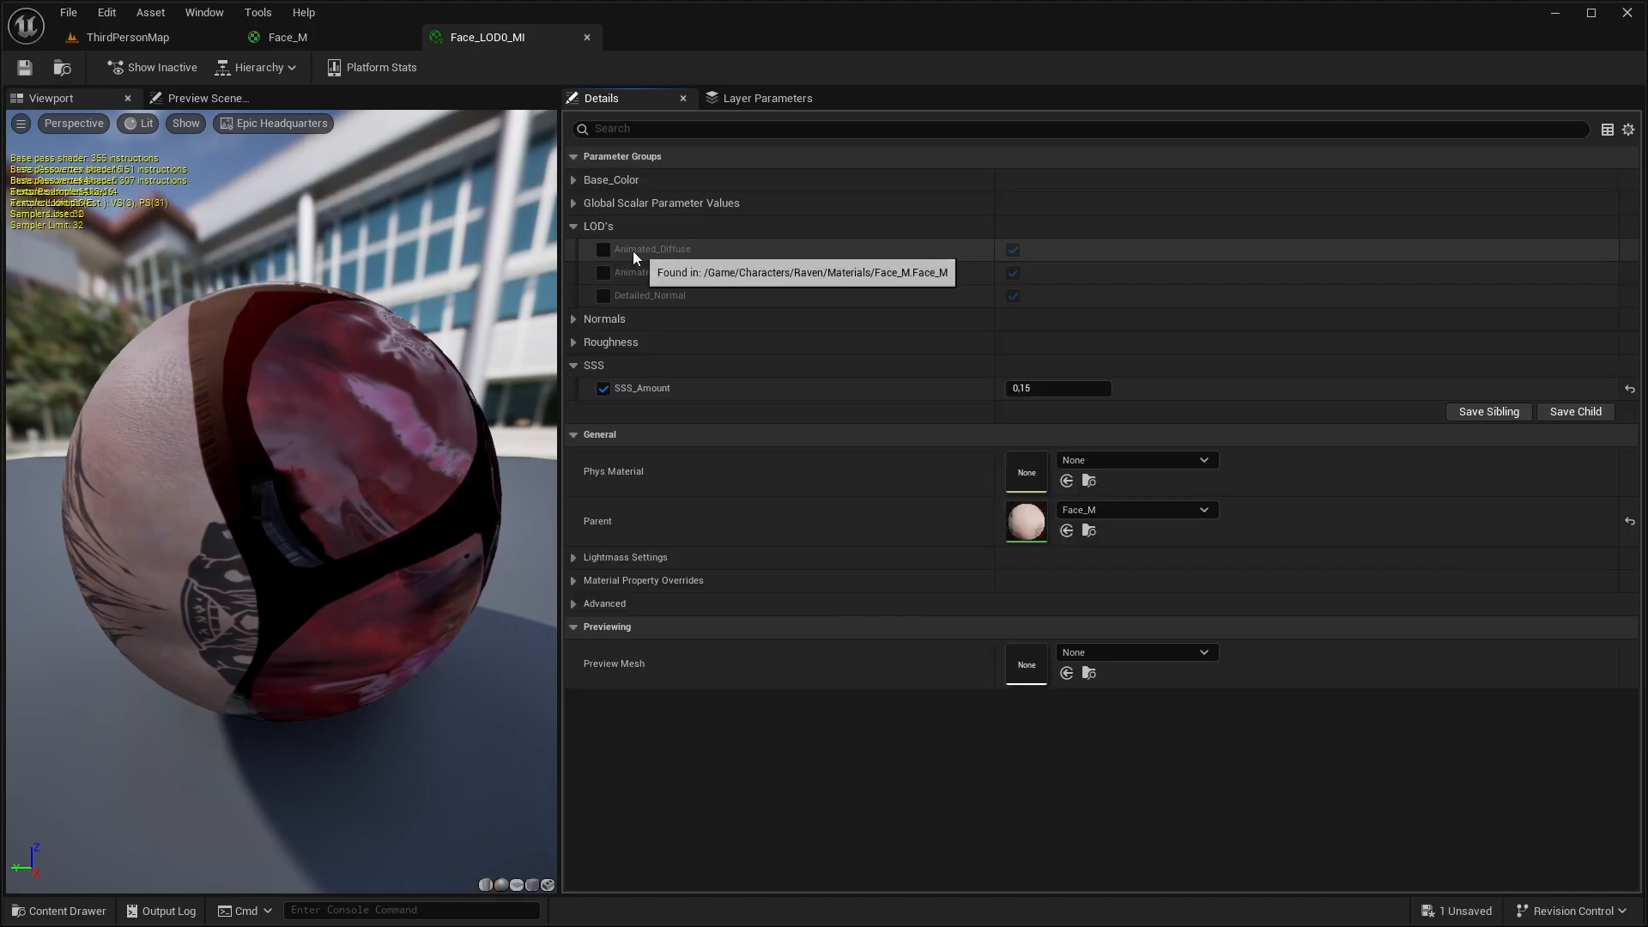
Try overriding Animated_Diffuse to off in Face_LOD0_MI, then remove the override
click(603, 249)
click(1013, 249)
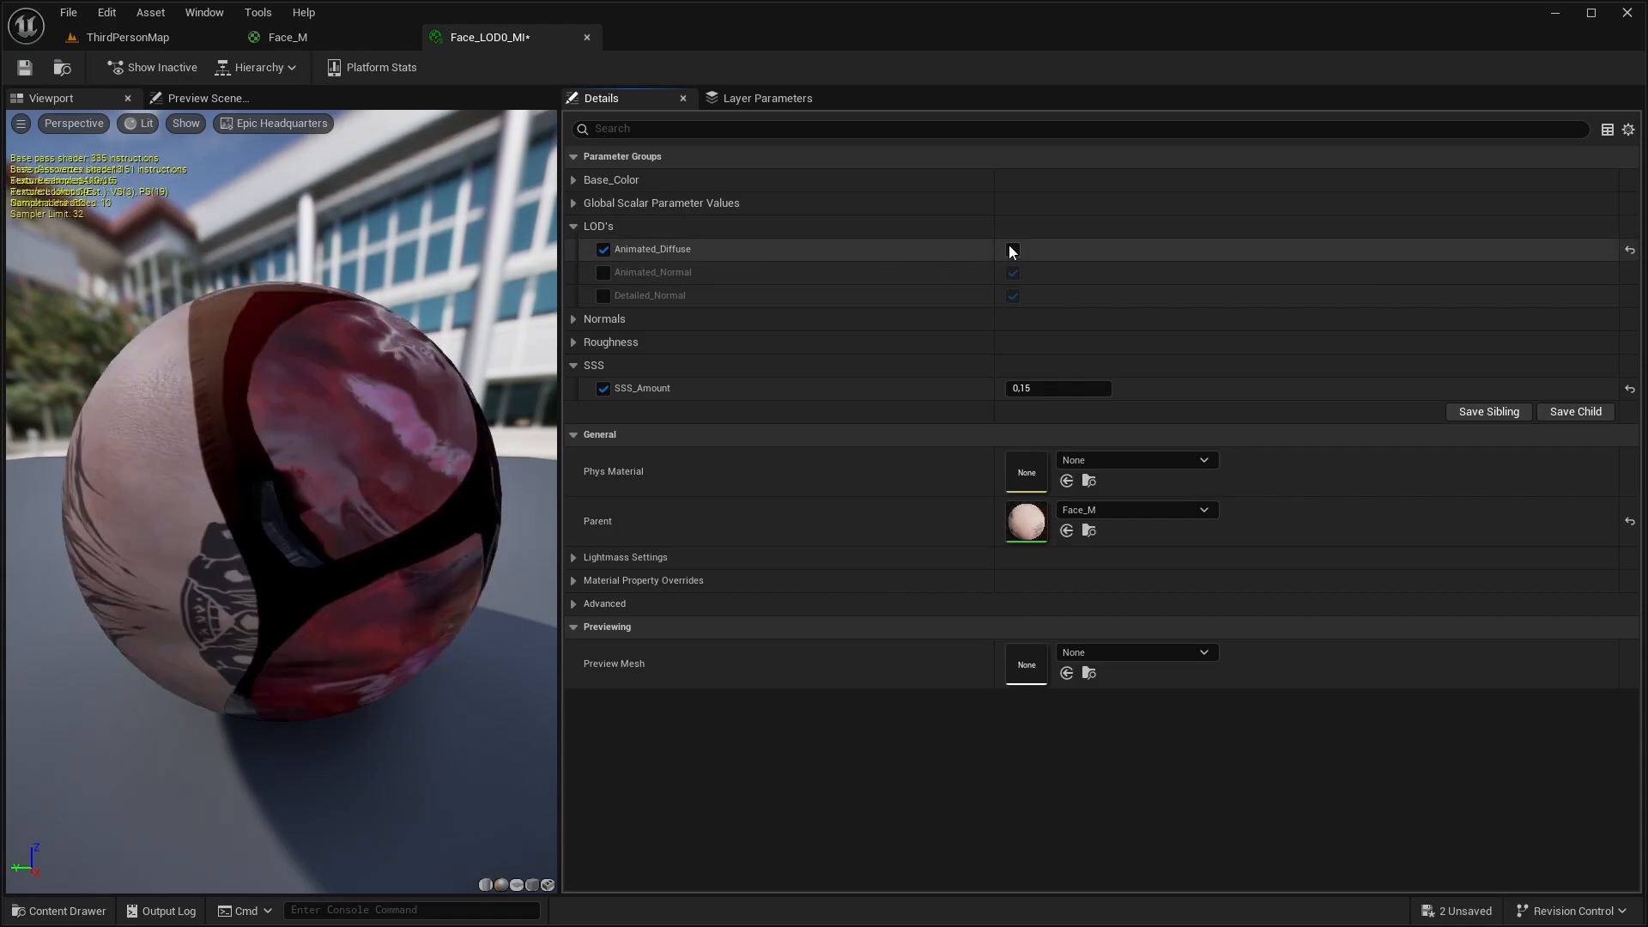
click(603, 249)
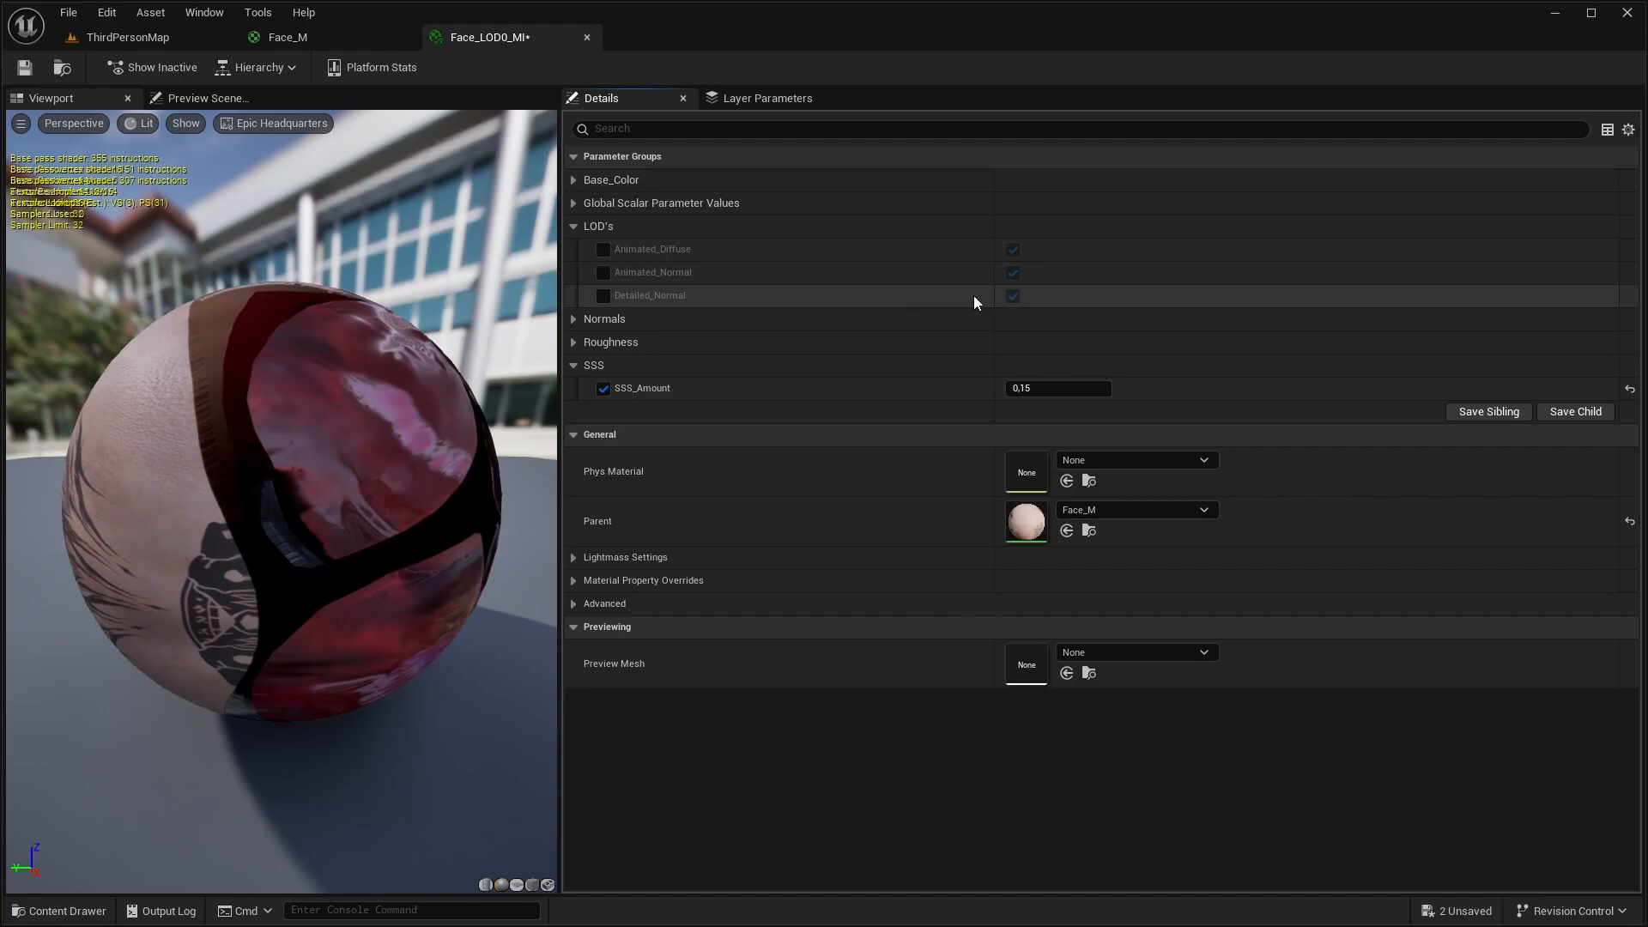
Save Face_LOD0_MI and create a child material instance of it named Face_LOD2_MI in the Materials folder
key(ctrl+s)
key(ctrl+space)
right_click(552, 670)
click(643, 129)
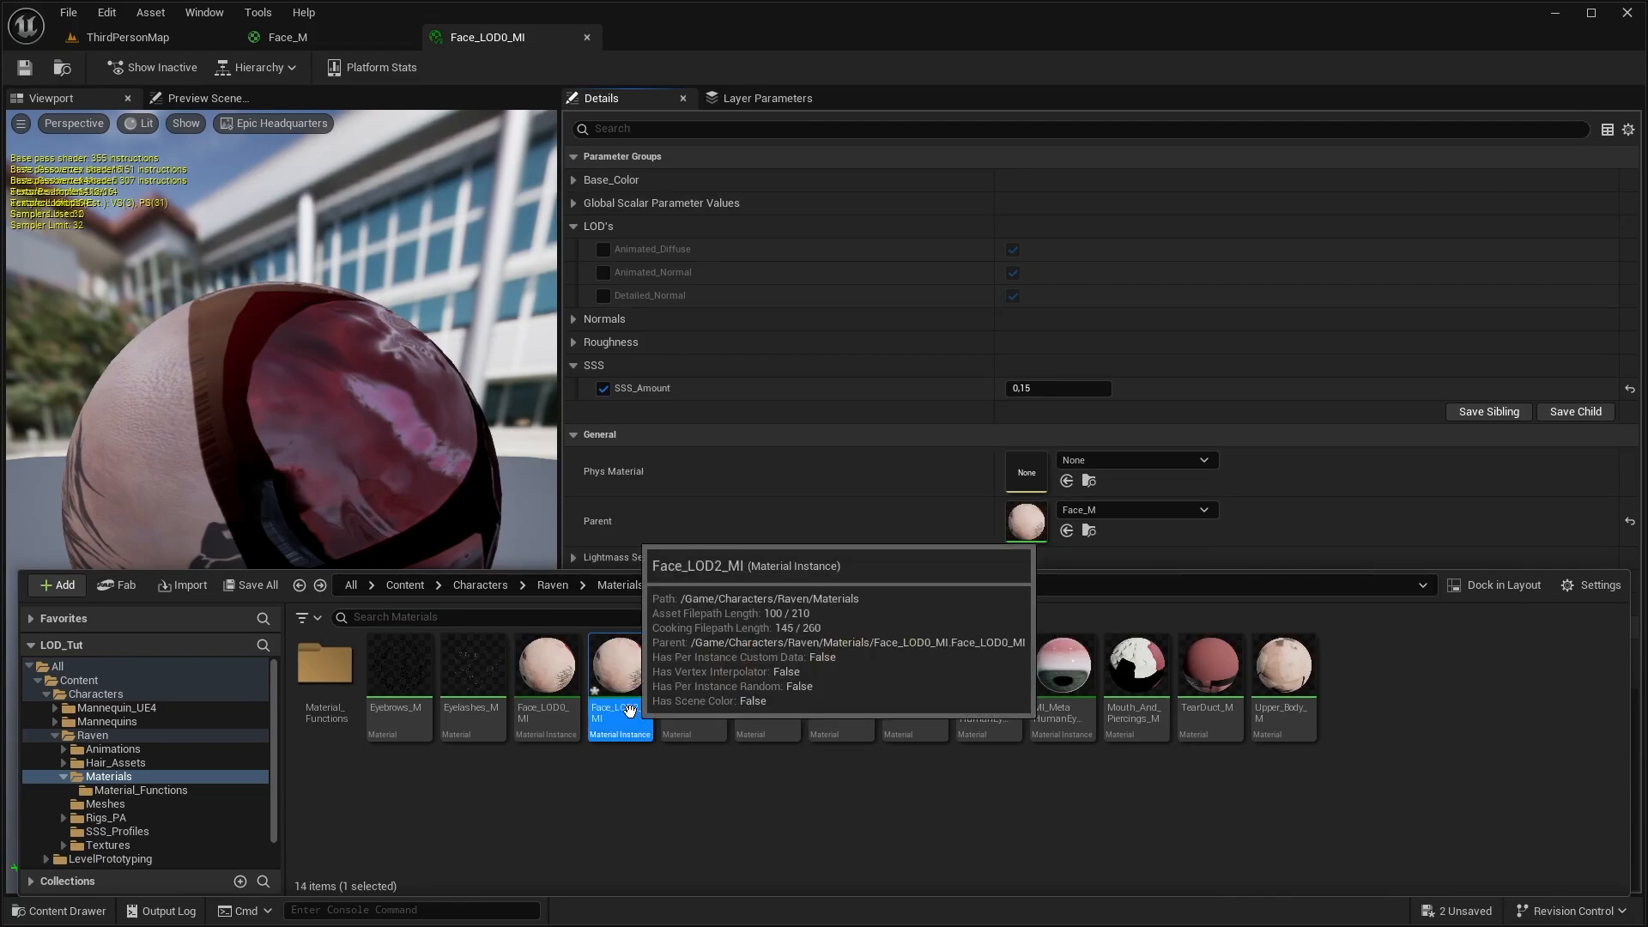
Create a child material instance of Face_LOD2_MI named Face_LOD3_MI
right_click(629, 711)
click(698, 139)
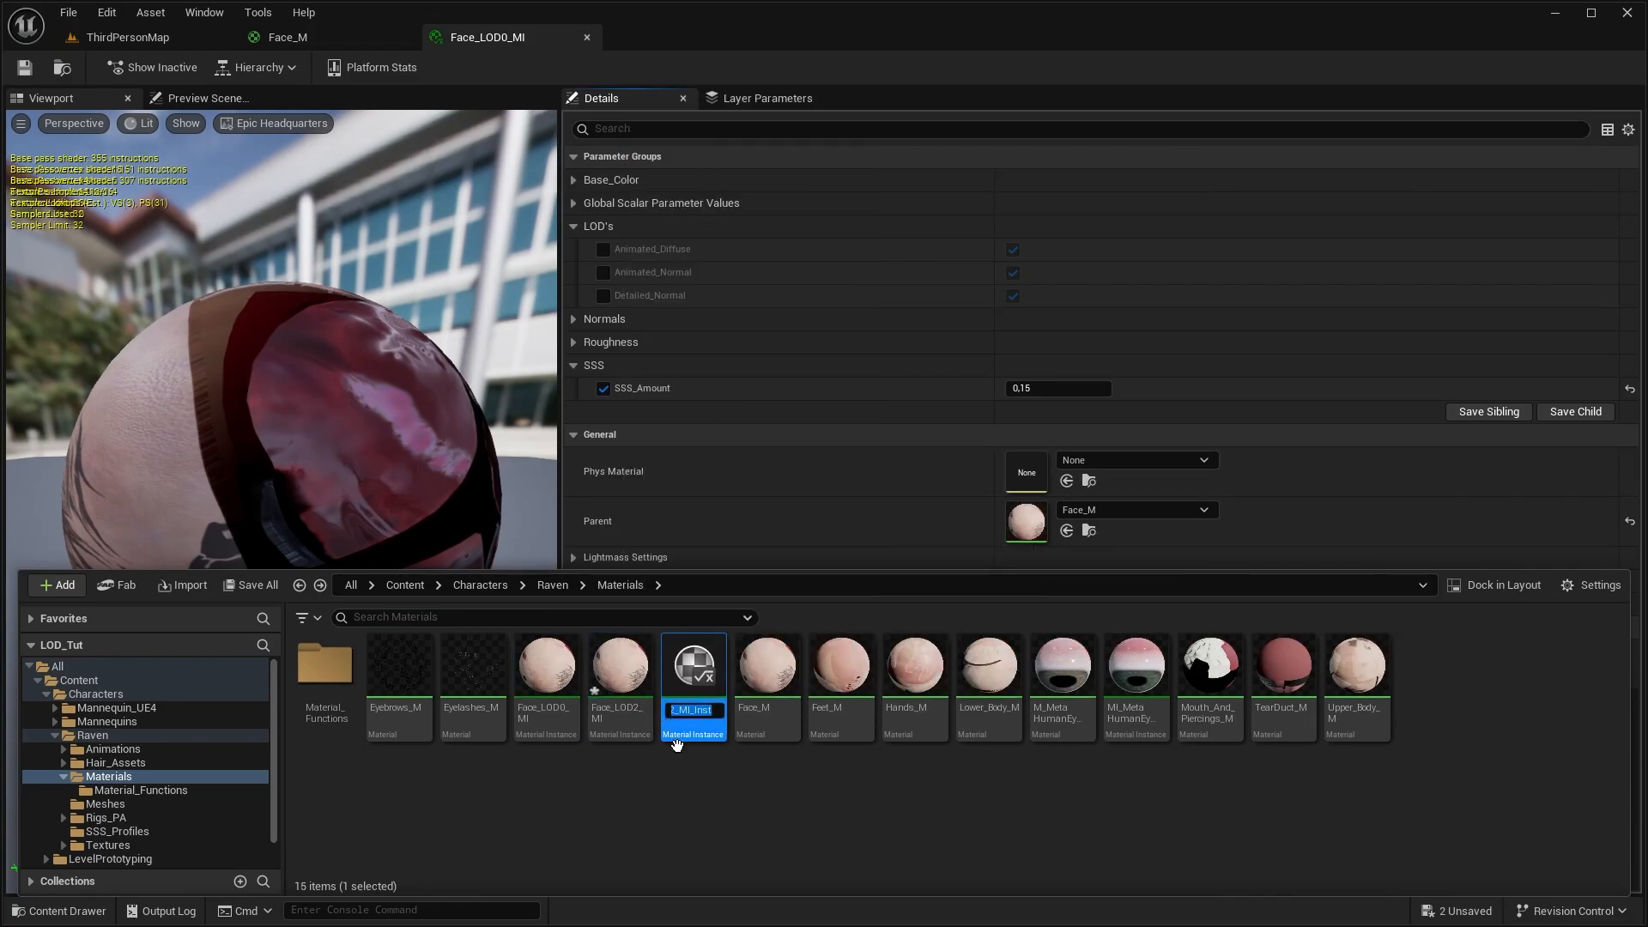
text(Face_LOD3_MI)
key(Return)
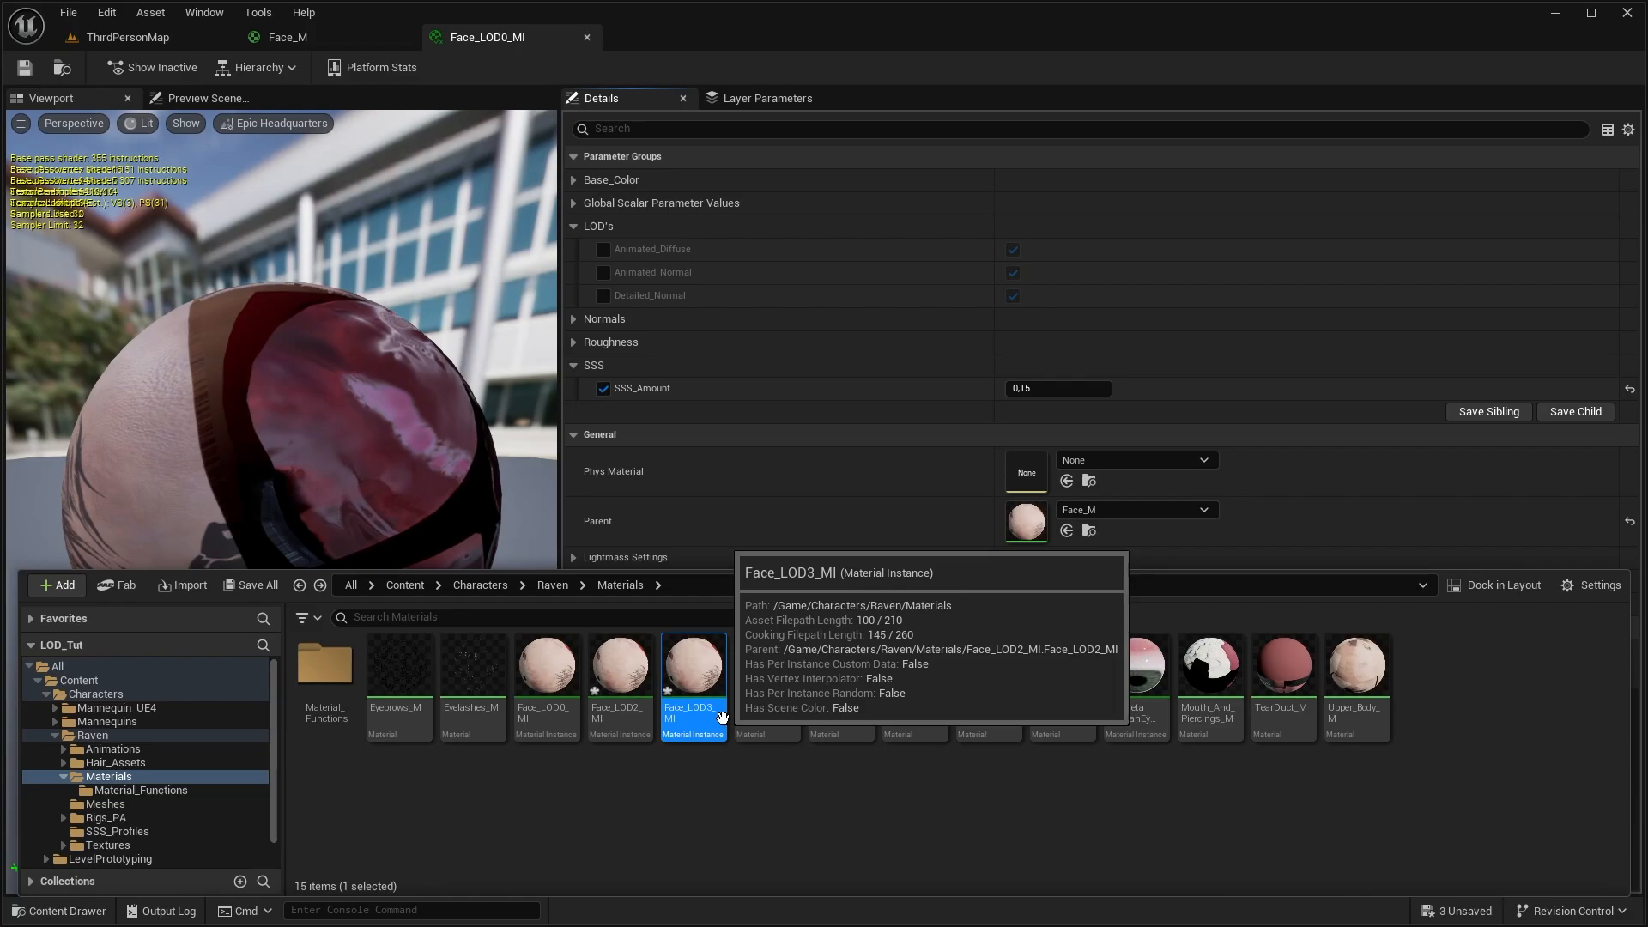
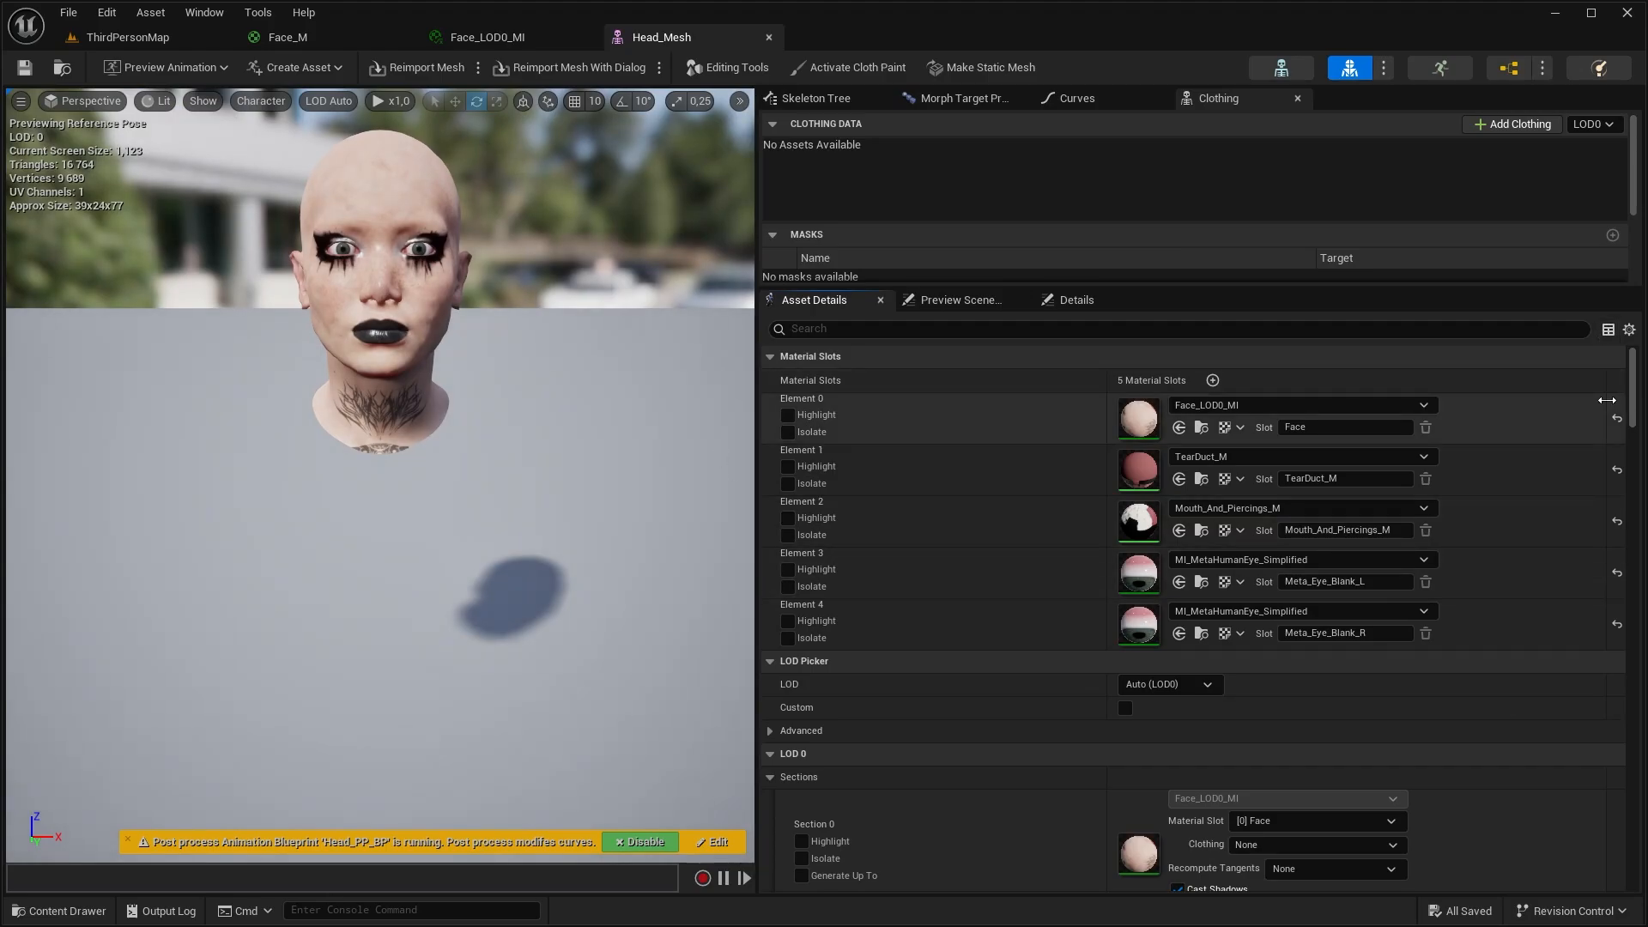
Add two material slots to Head_Mesh and assign them Face_LOD2_MI and Face_LOD3_MI
click(1213, 380)
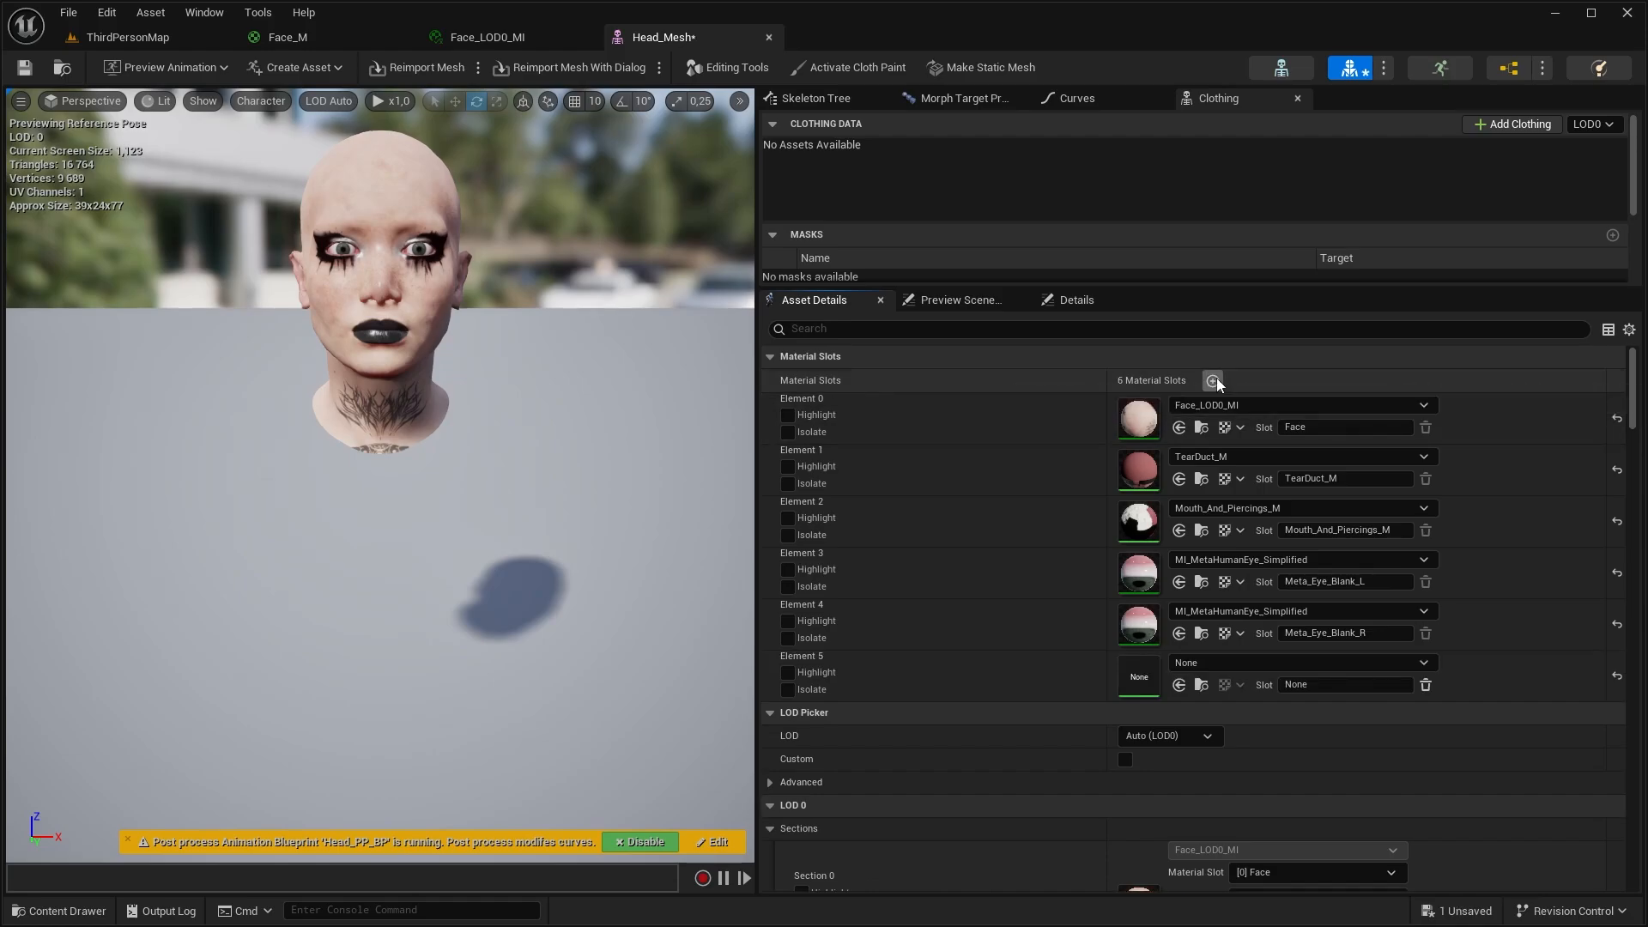
click(1213, 380)
click(328, 101)
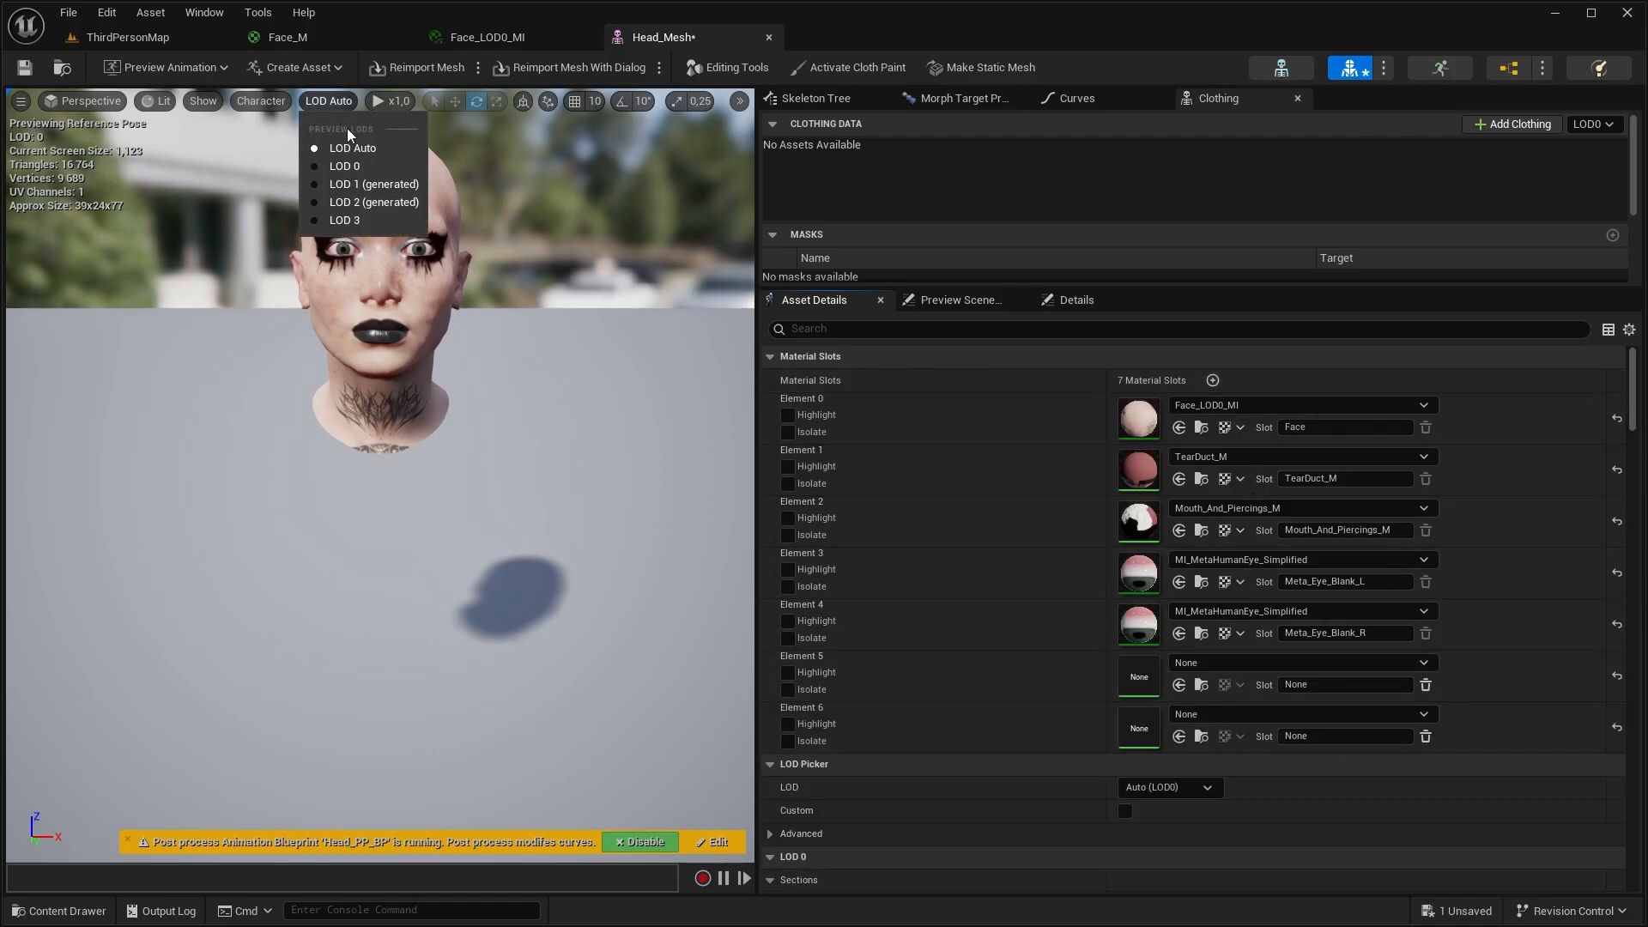
click(339, 206)
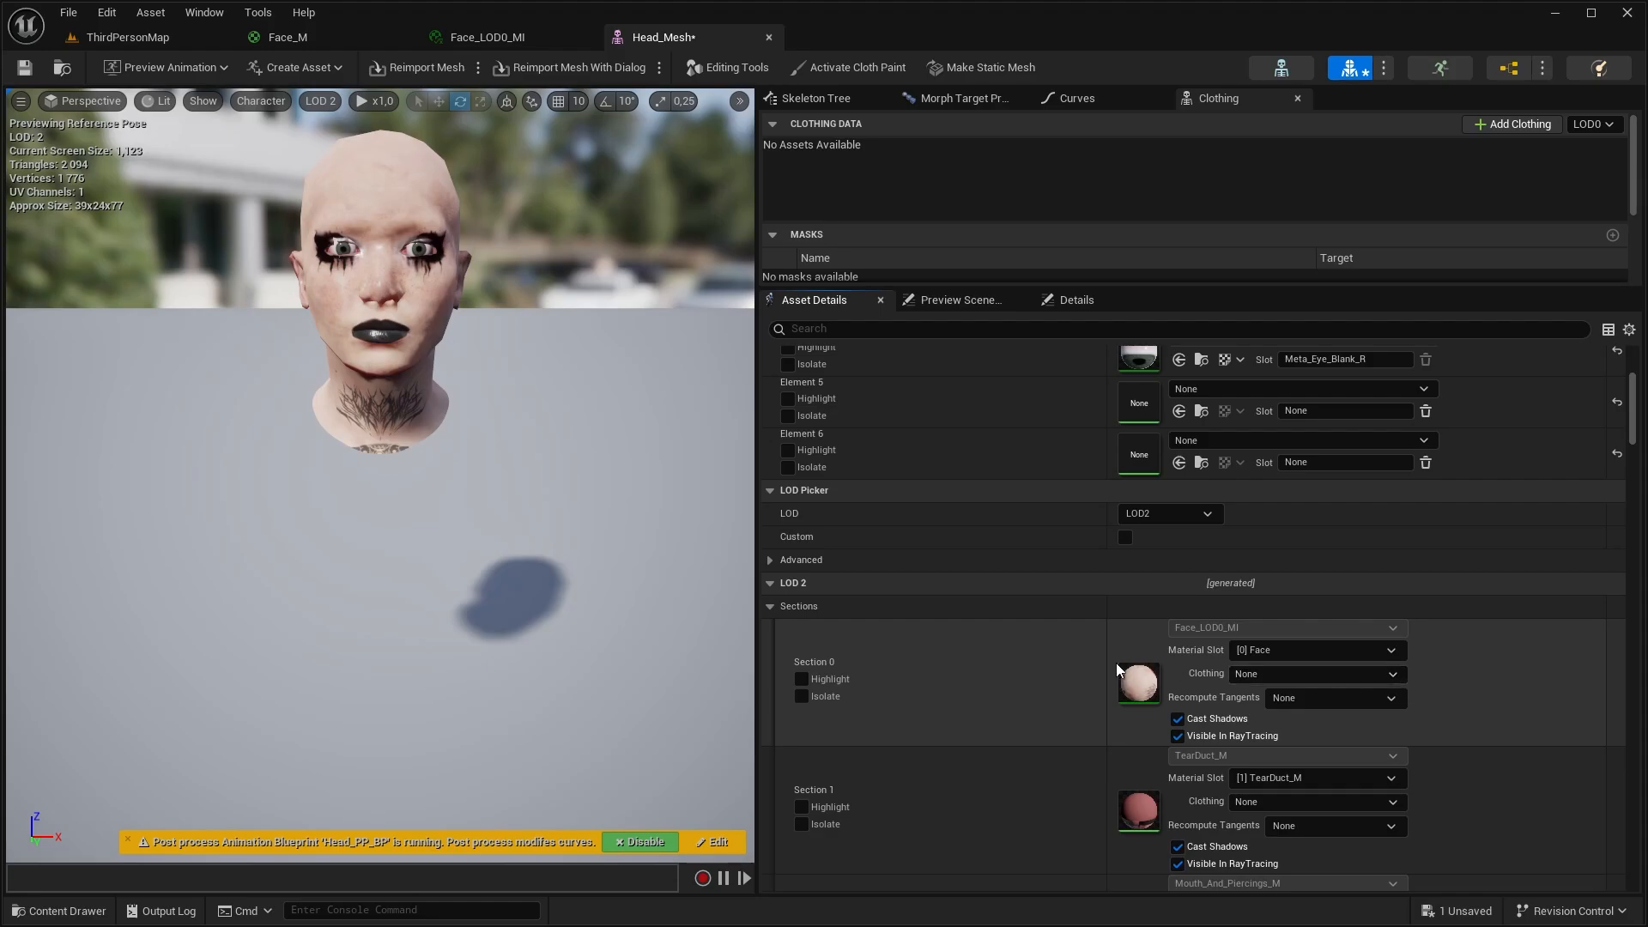
click(1322, 660)
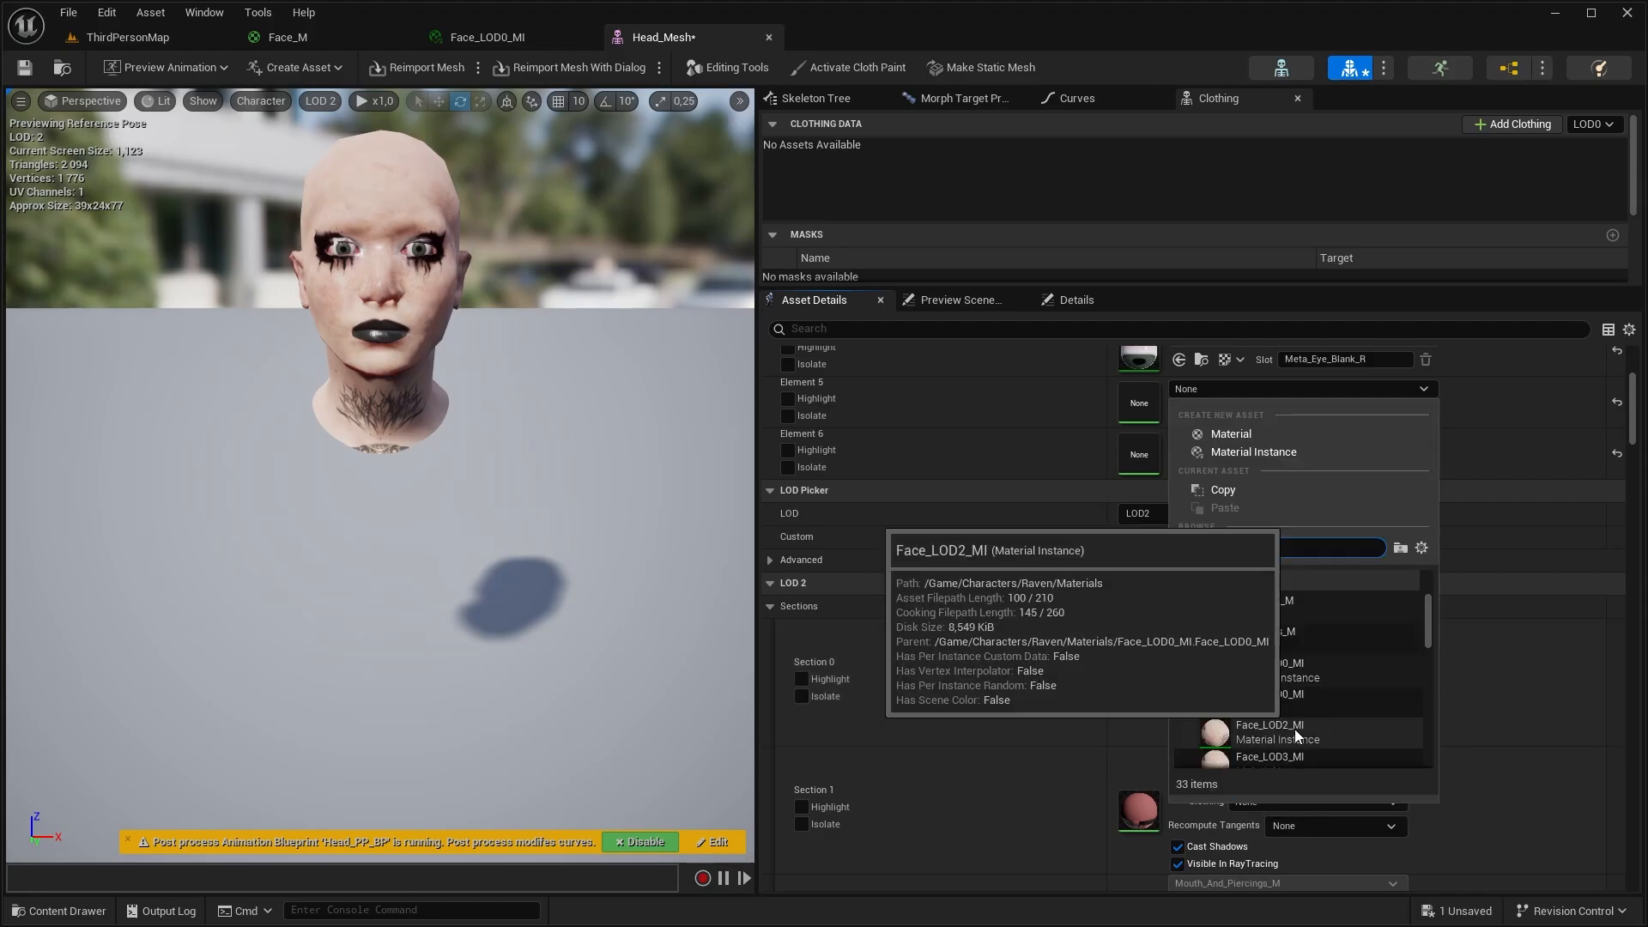
click(1398, 732)
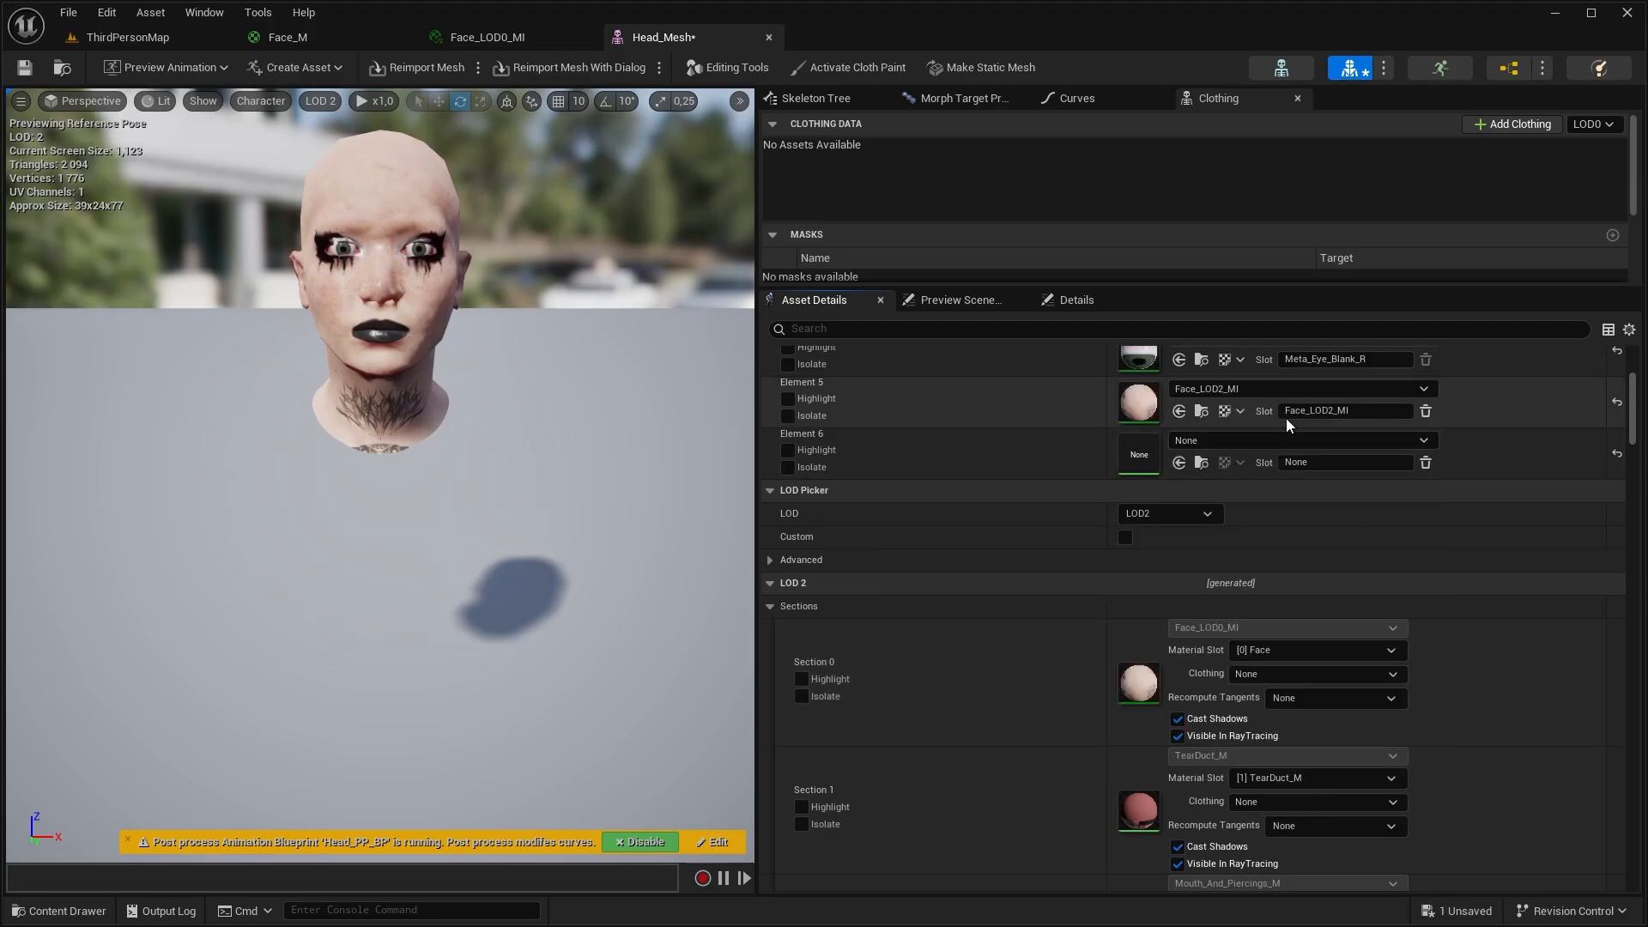
click(1270, 440)
click(1253, 809)
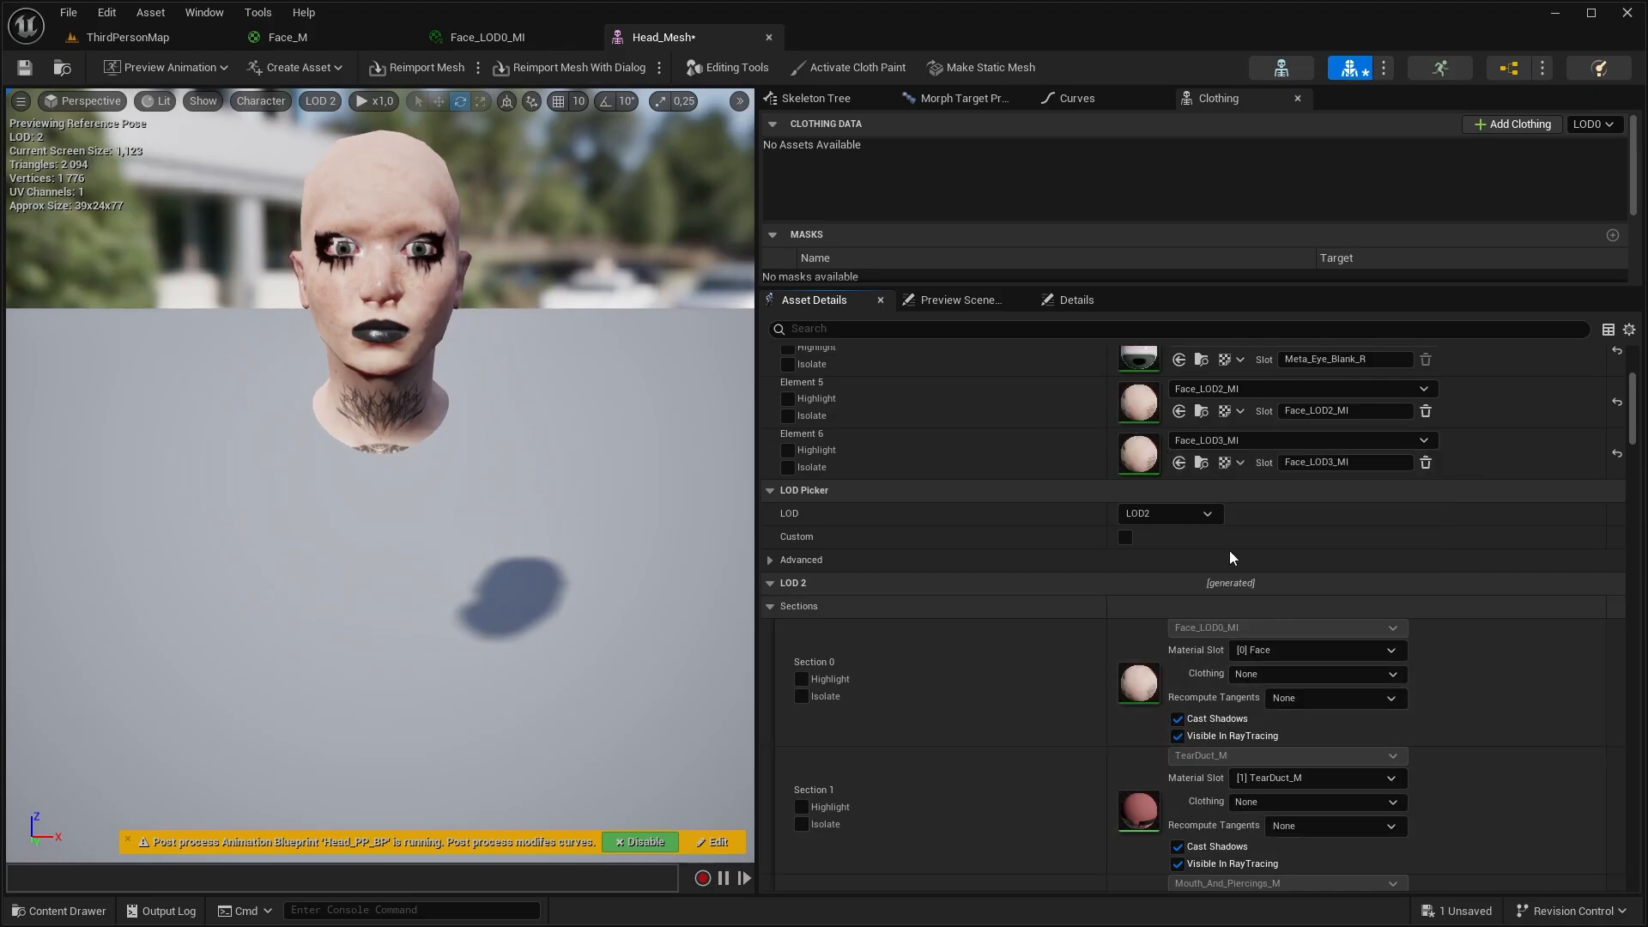
Use the Face_LOD2_MI slot for Section 0 of LOD 2 and the Face_LOD3_MI slot for Section 0 of LOD 3
click(1316, 650)
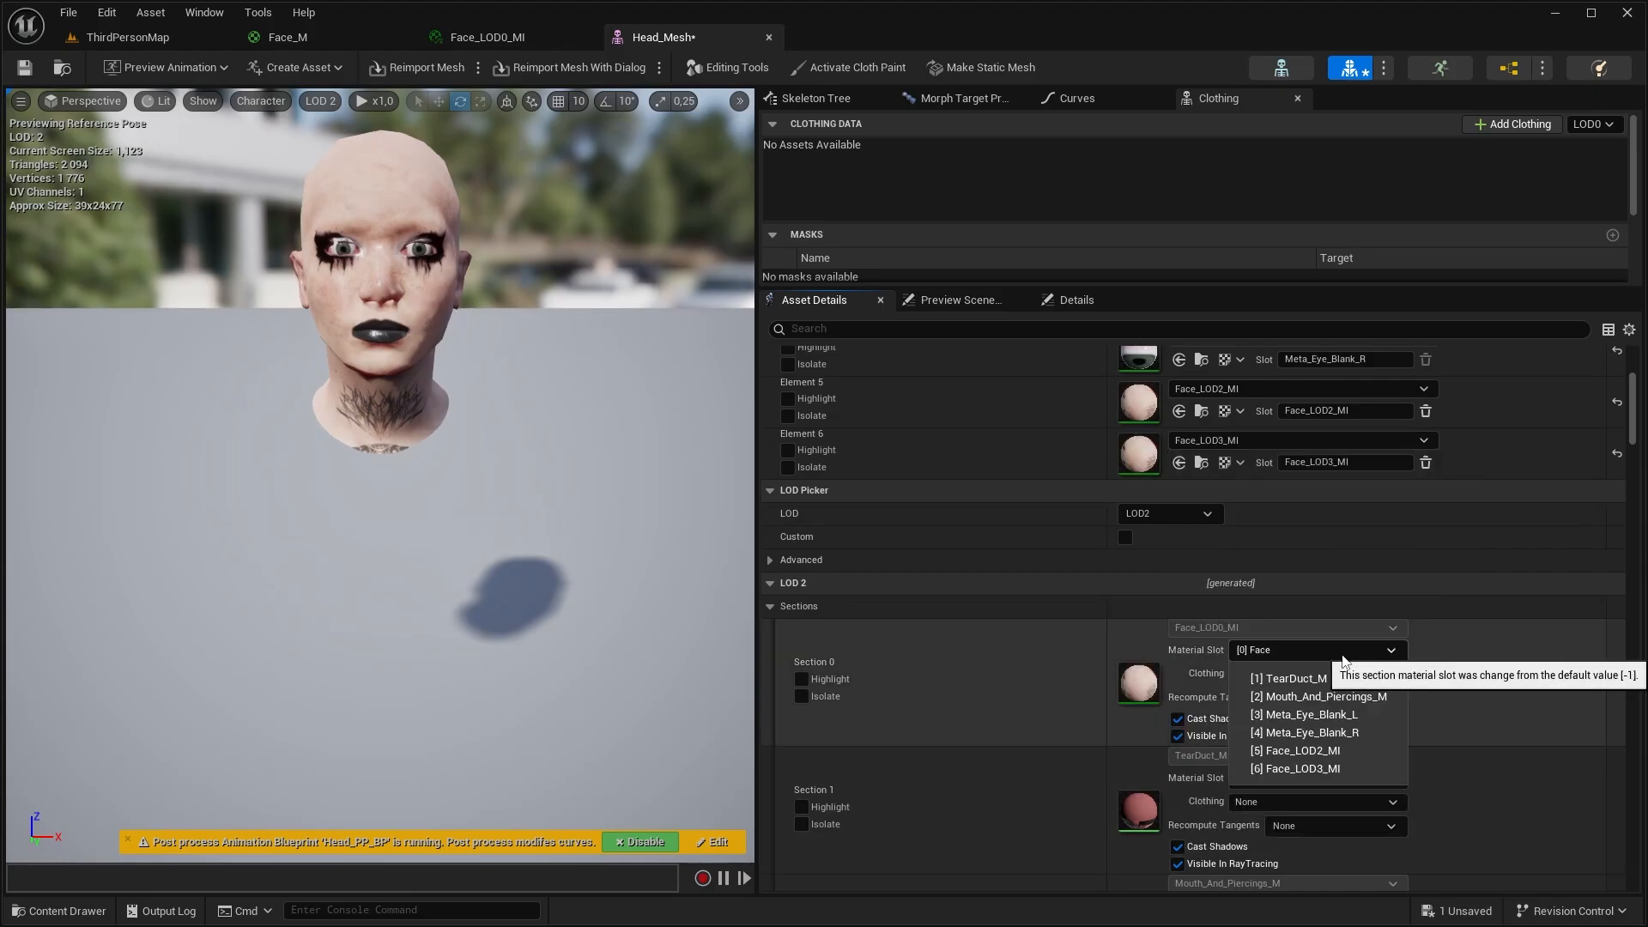
click(1325, 752)
click(320, 101)
click(343, 216)
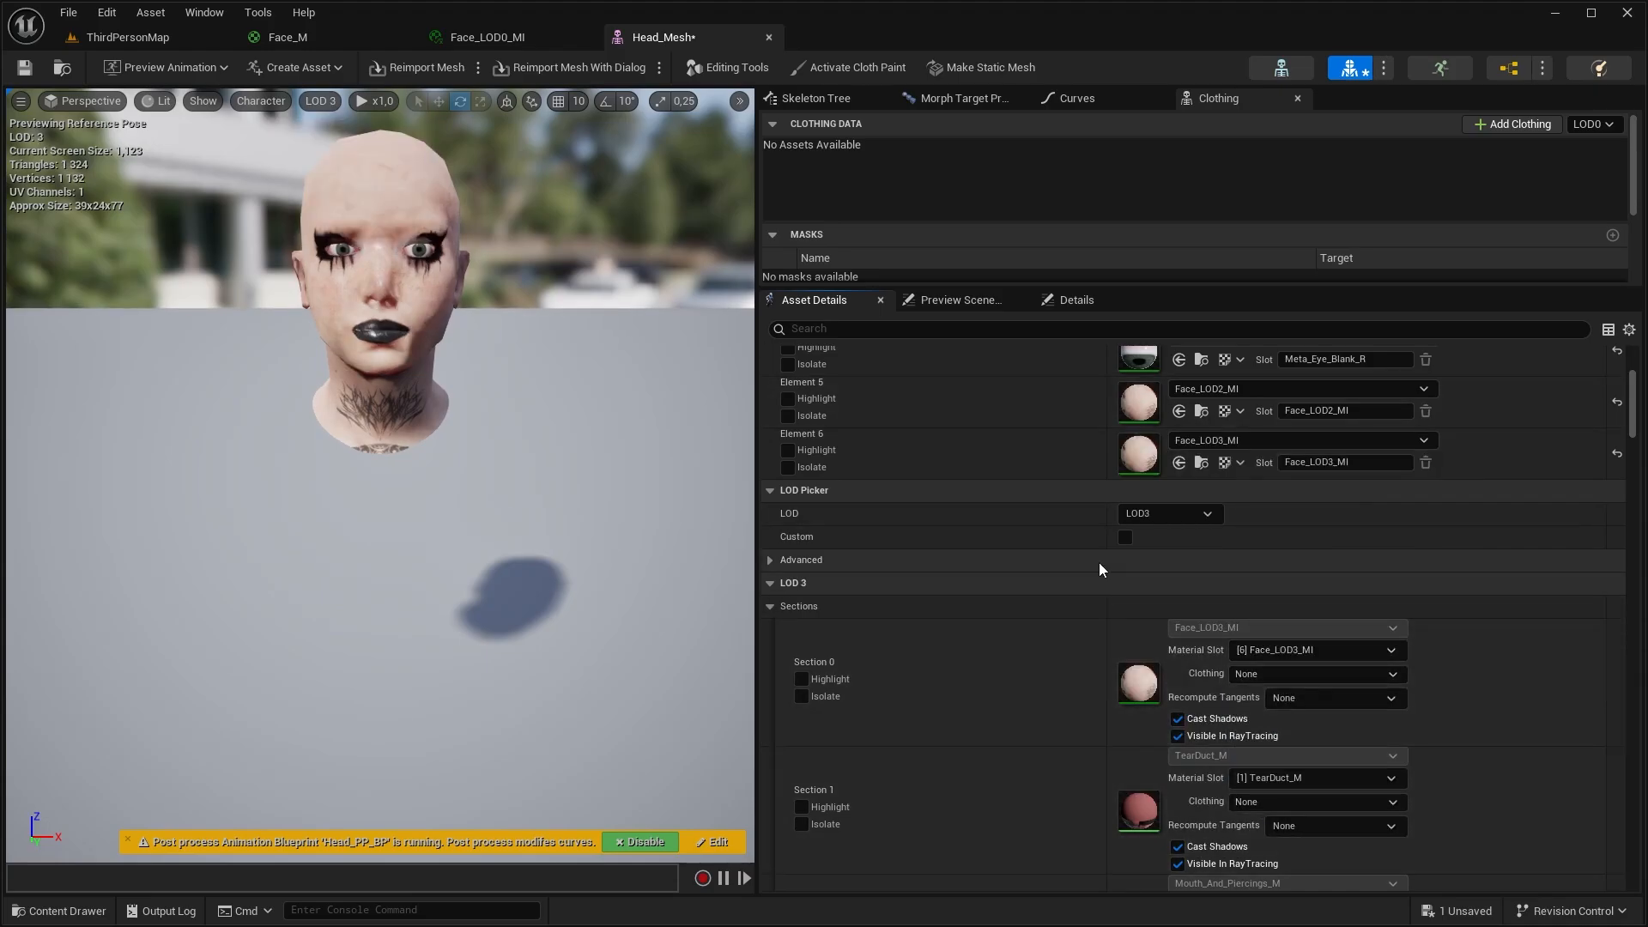
Open Face_LOD2_MI and override Animated_Diffuse and Detailed_Normal to off
double_click(604, 490)
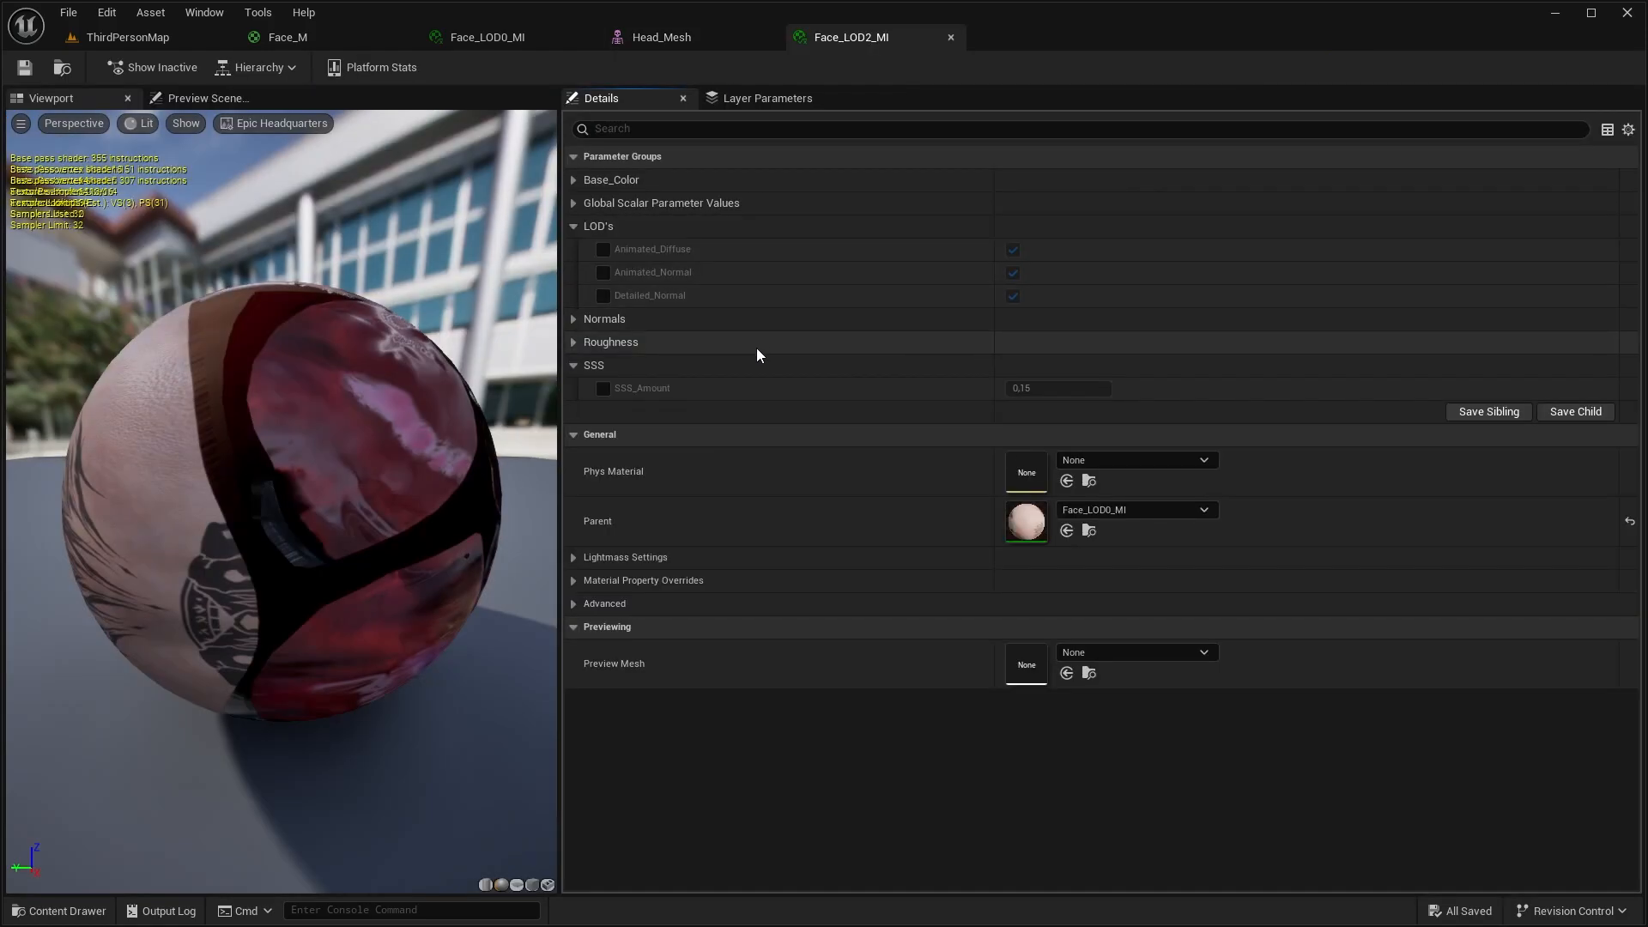
click(602, 250)
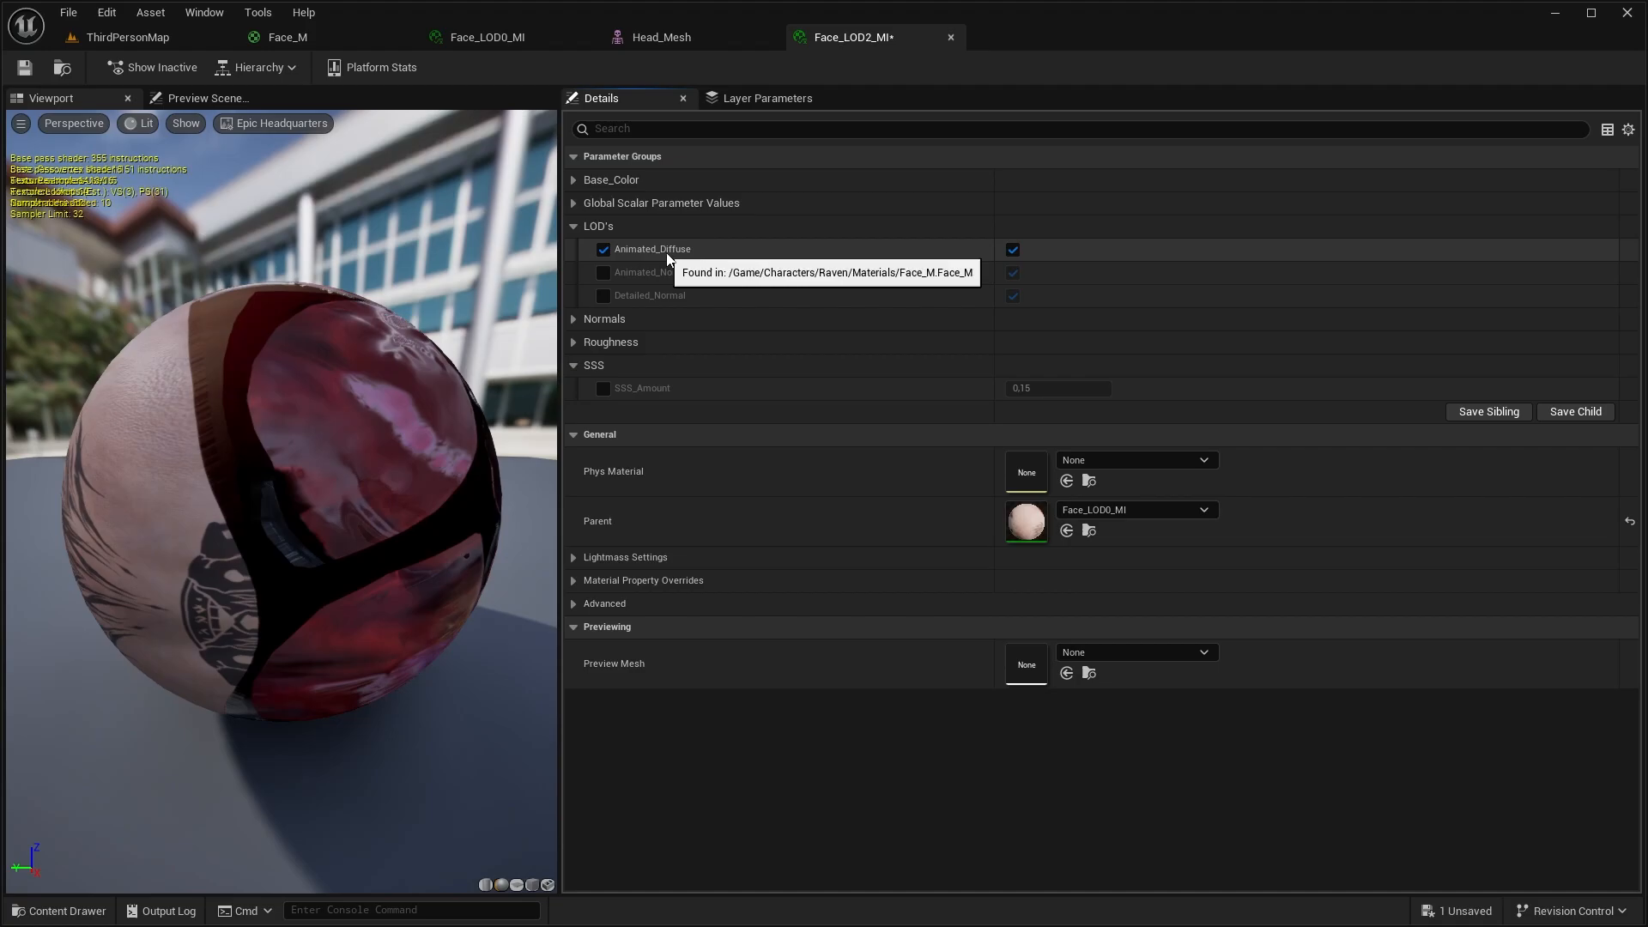
click(1013, 249)
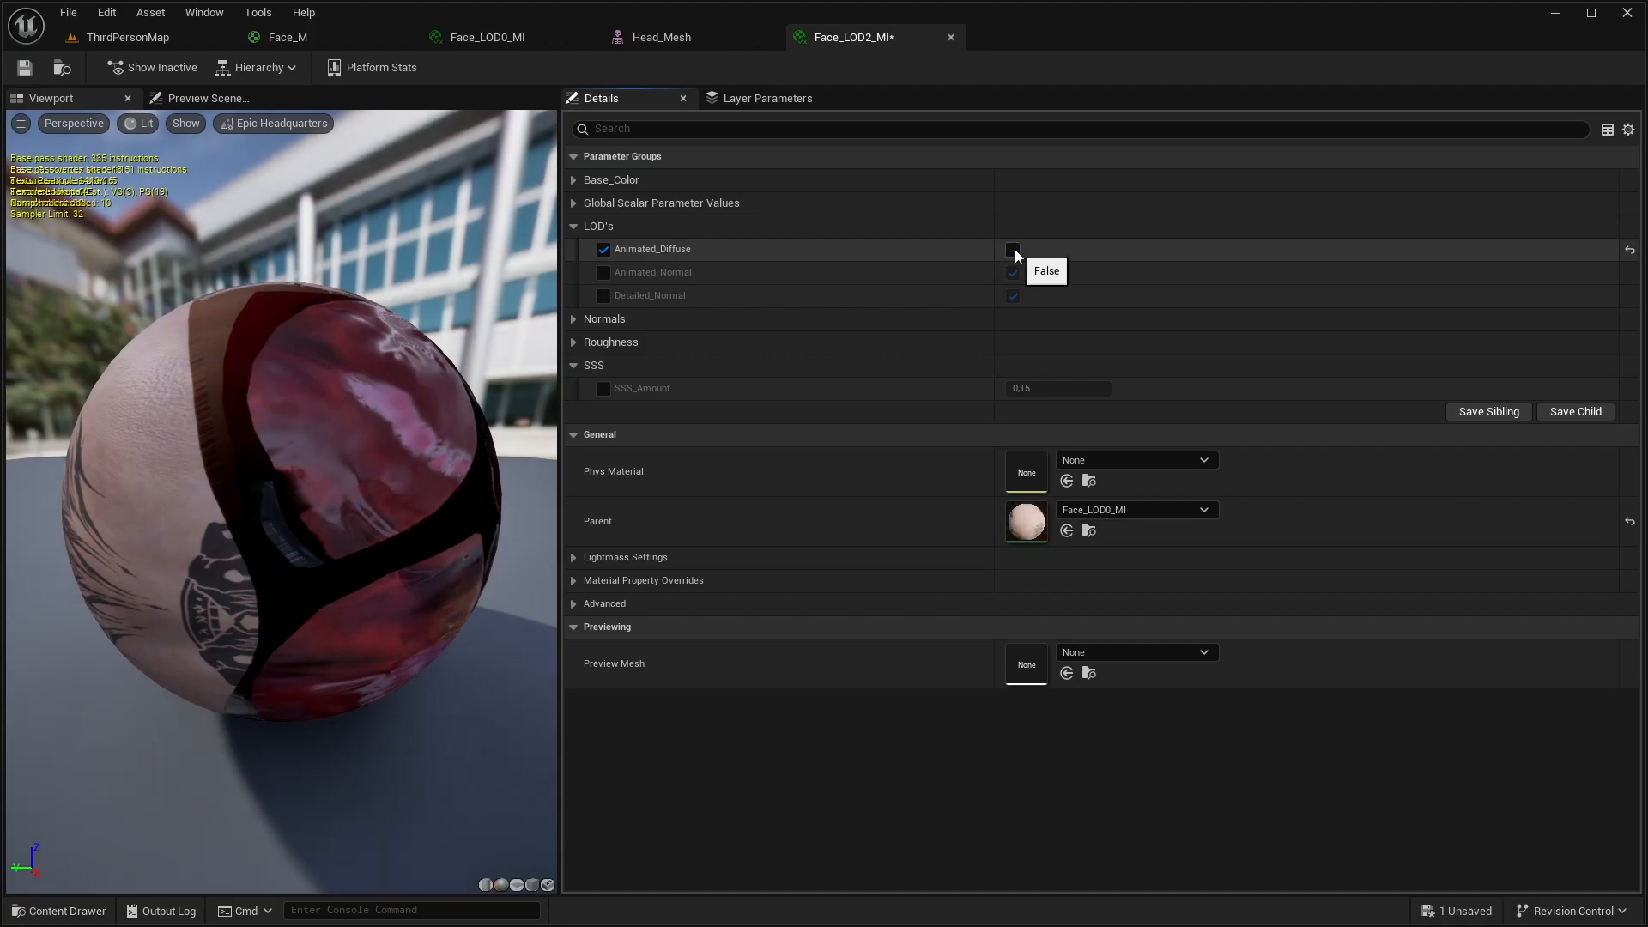
click(602, 295)
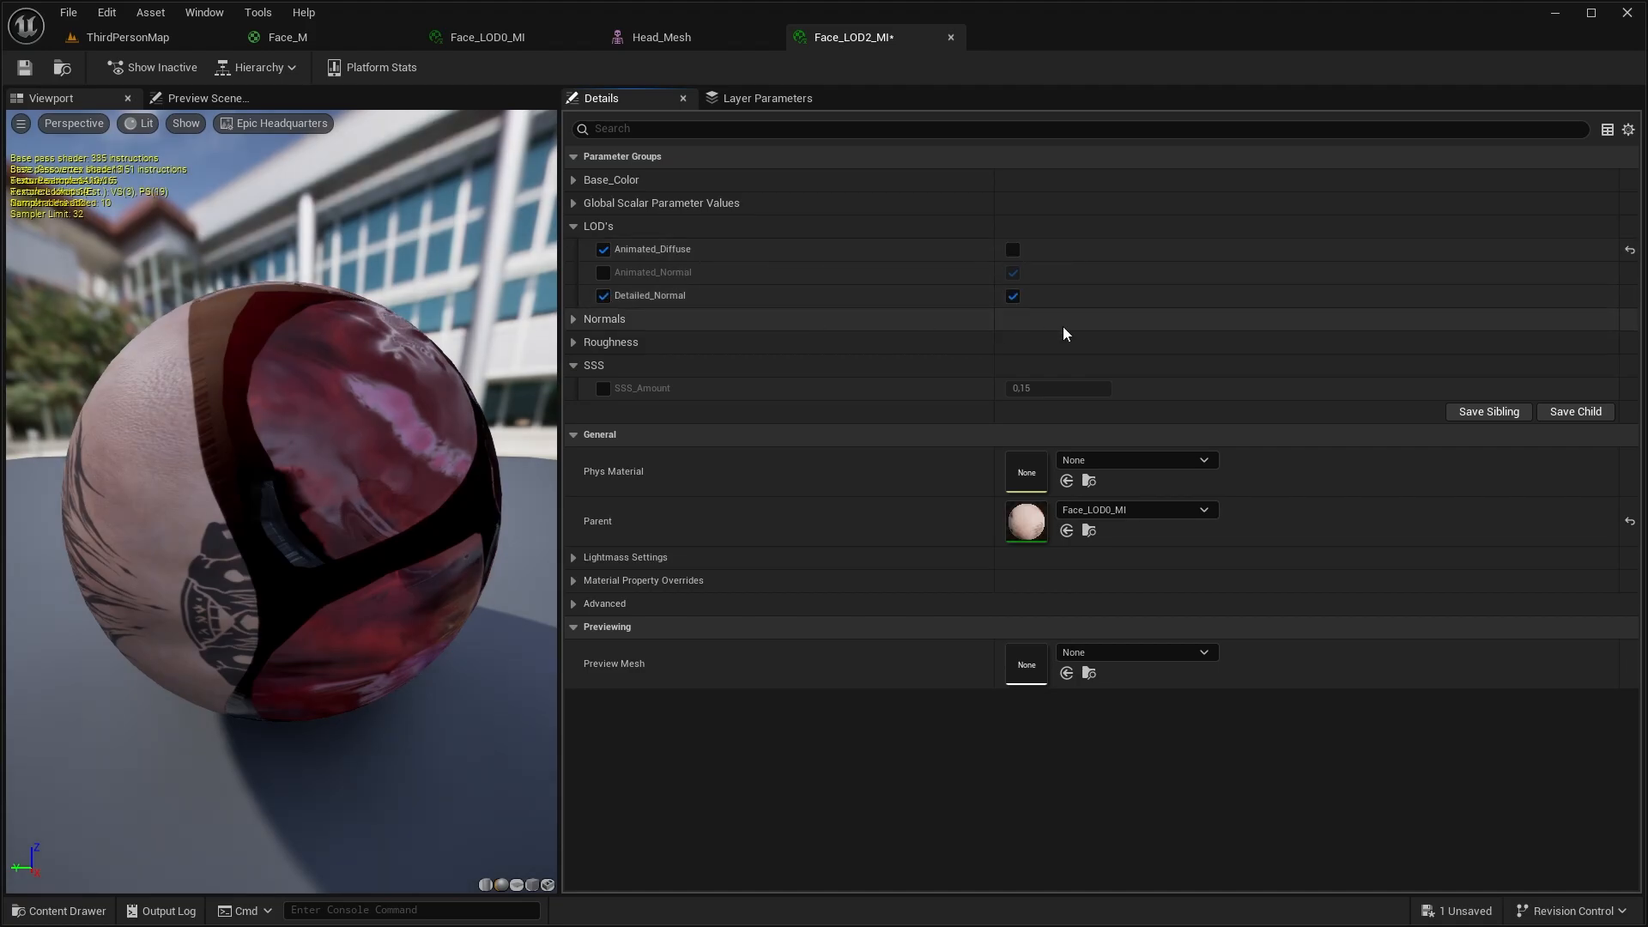
click(1012, 296)
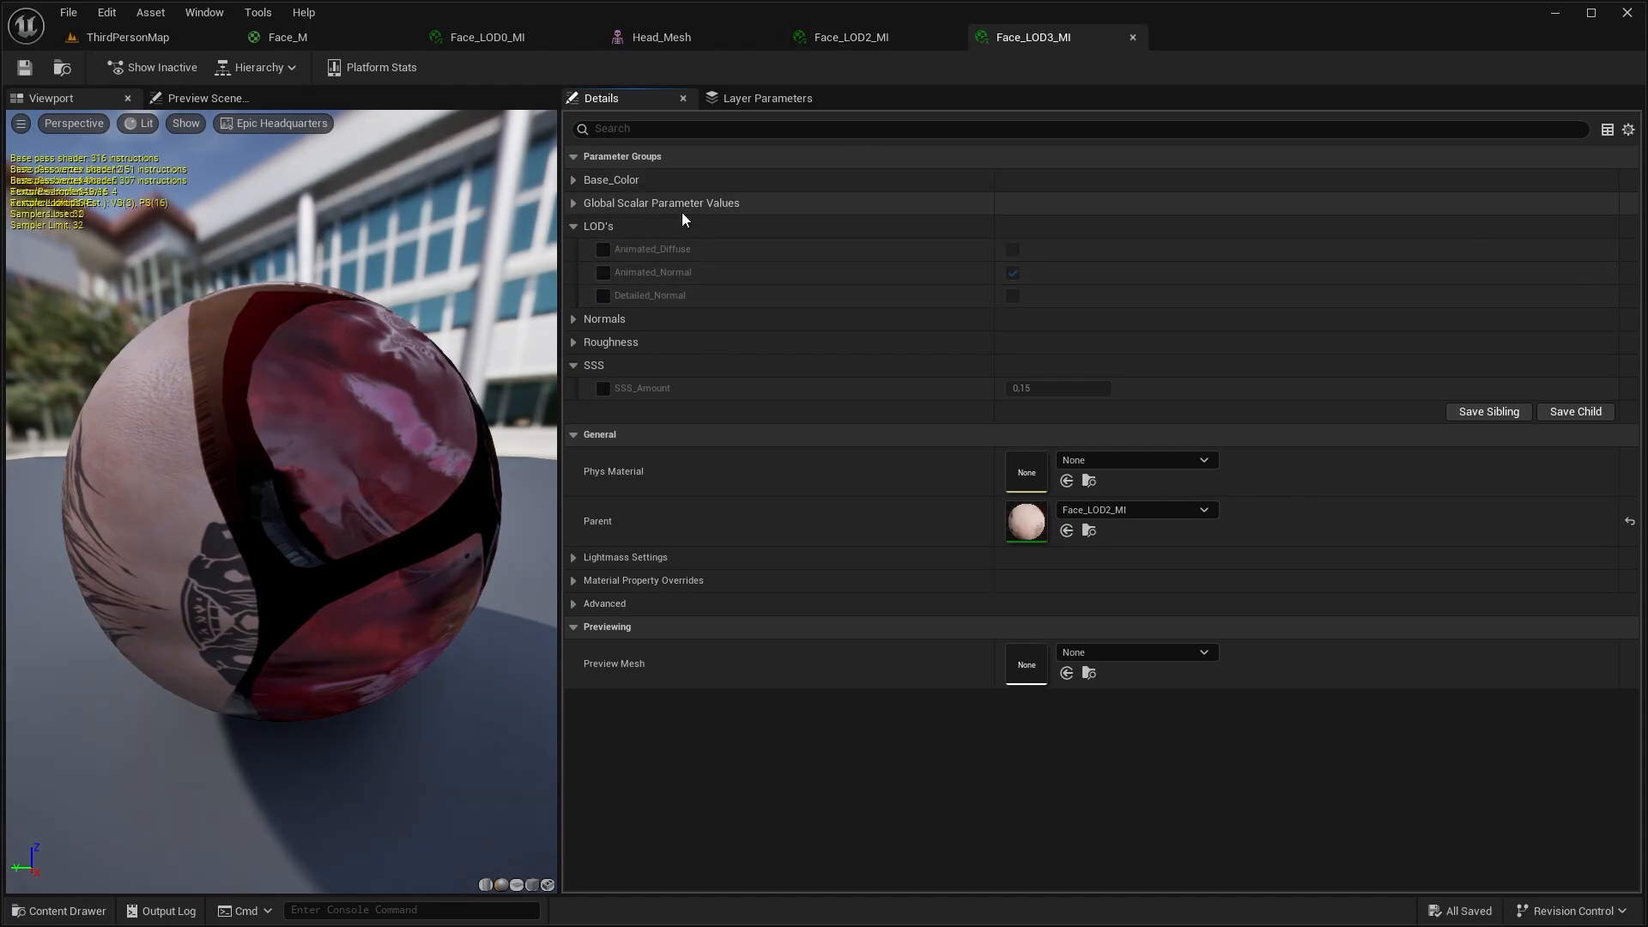
Override Animated_Normal to off in Face_LOD3_MI and save the instance
click(601, 277)
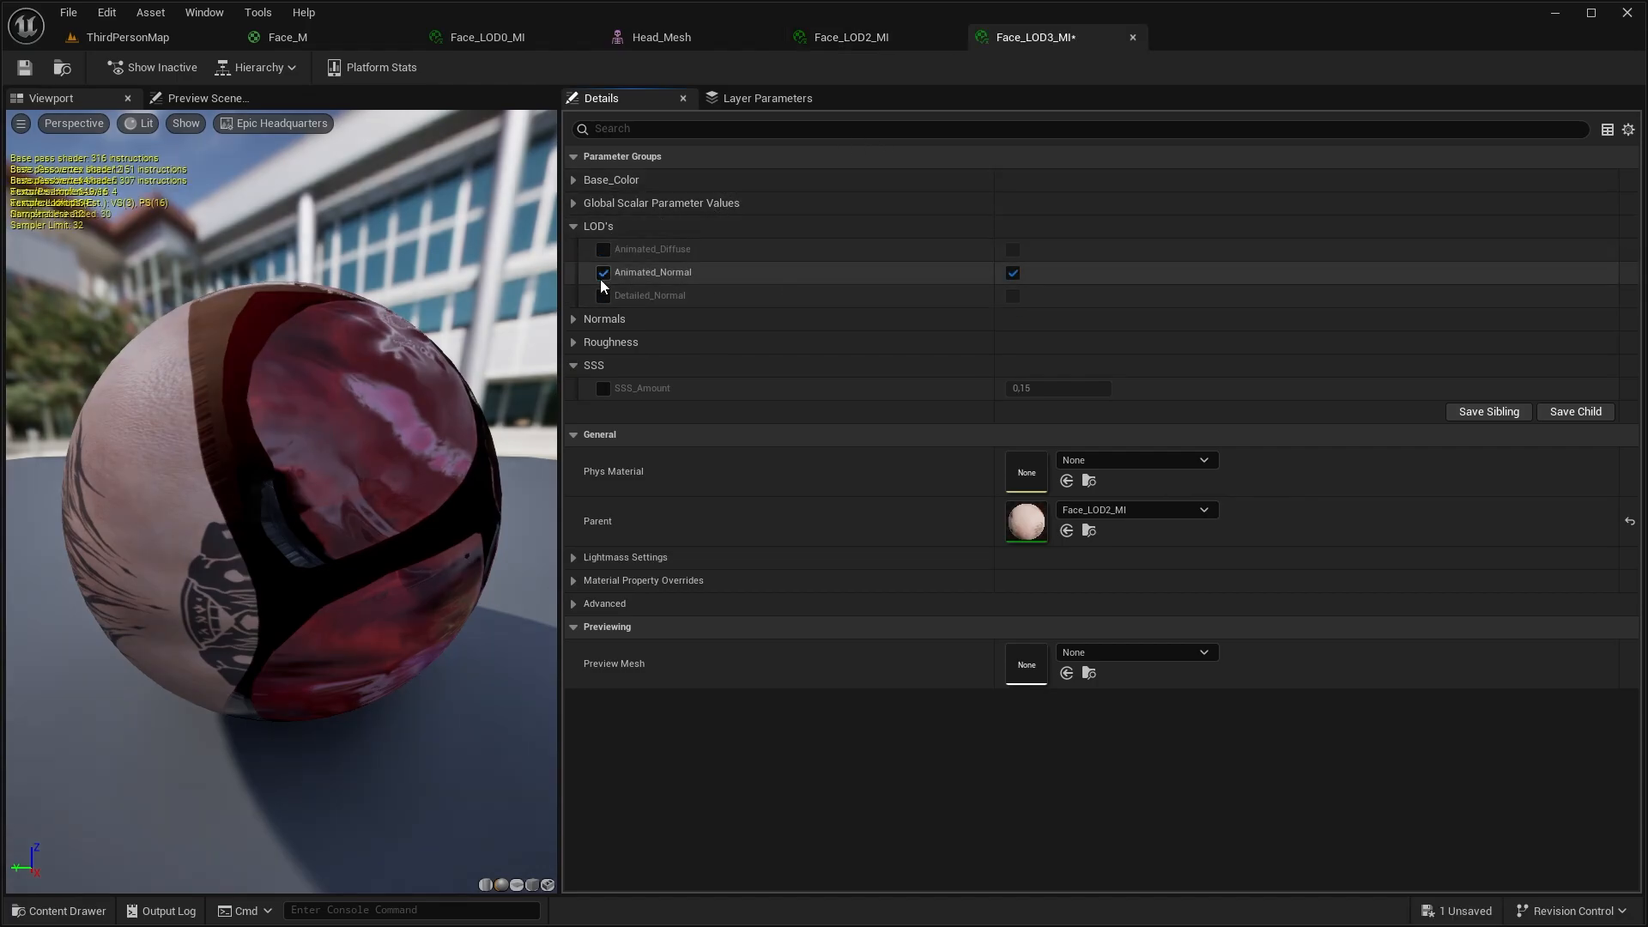
click(1013, 272)
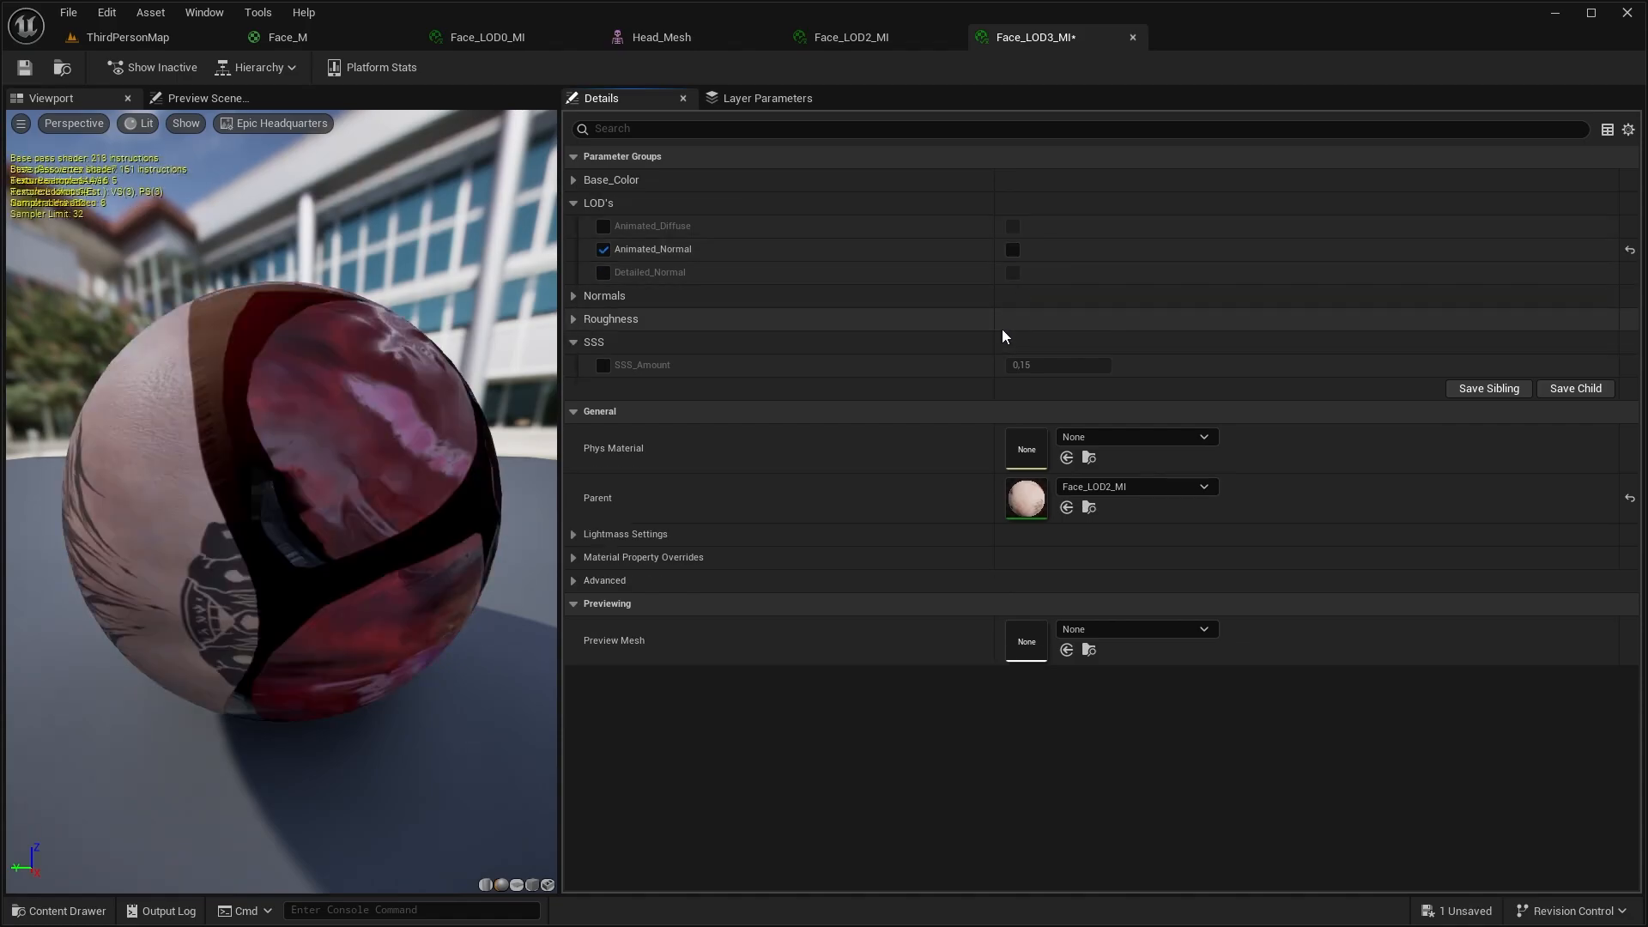
key(ctrl+s)
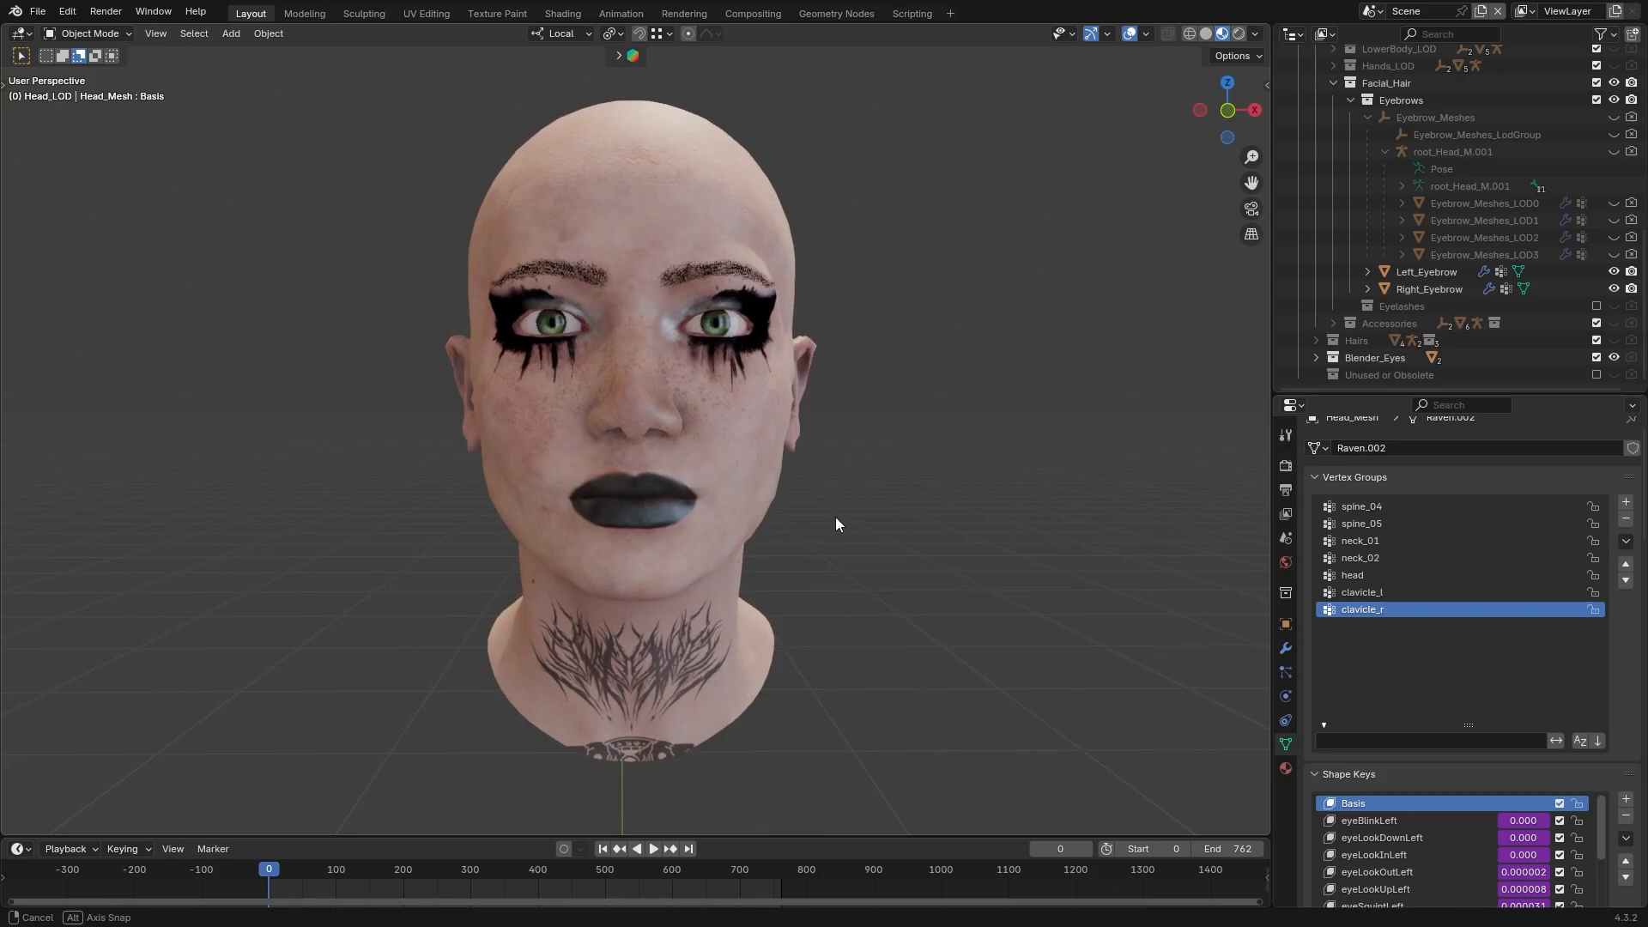
In Blender, switch the viewport to solid shading and hide Blender_Eyes, Head_Mesh and one eyebrow to isolate a single eyebrow mesh
middle_drag(838, 521, 834, 521)
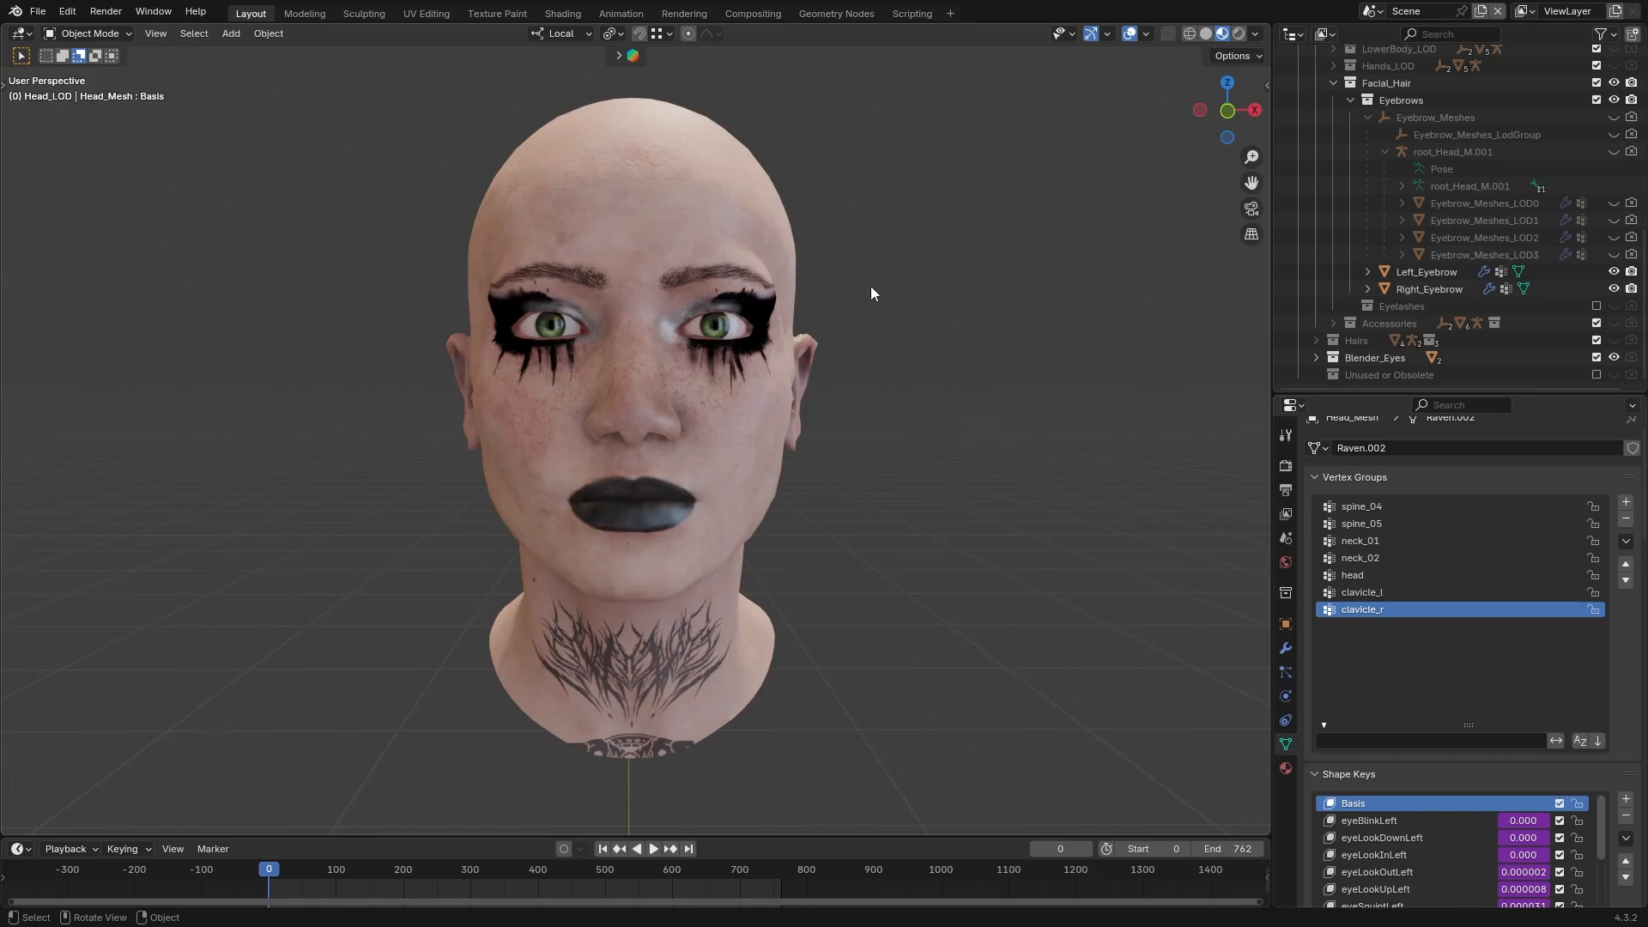
click(1206, 34)
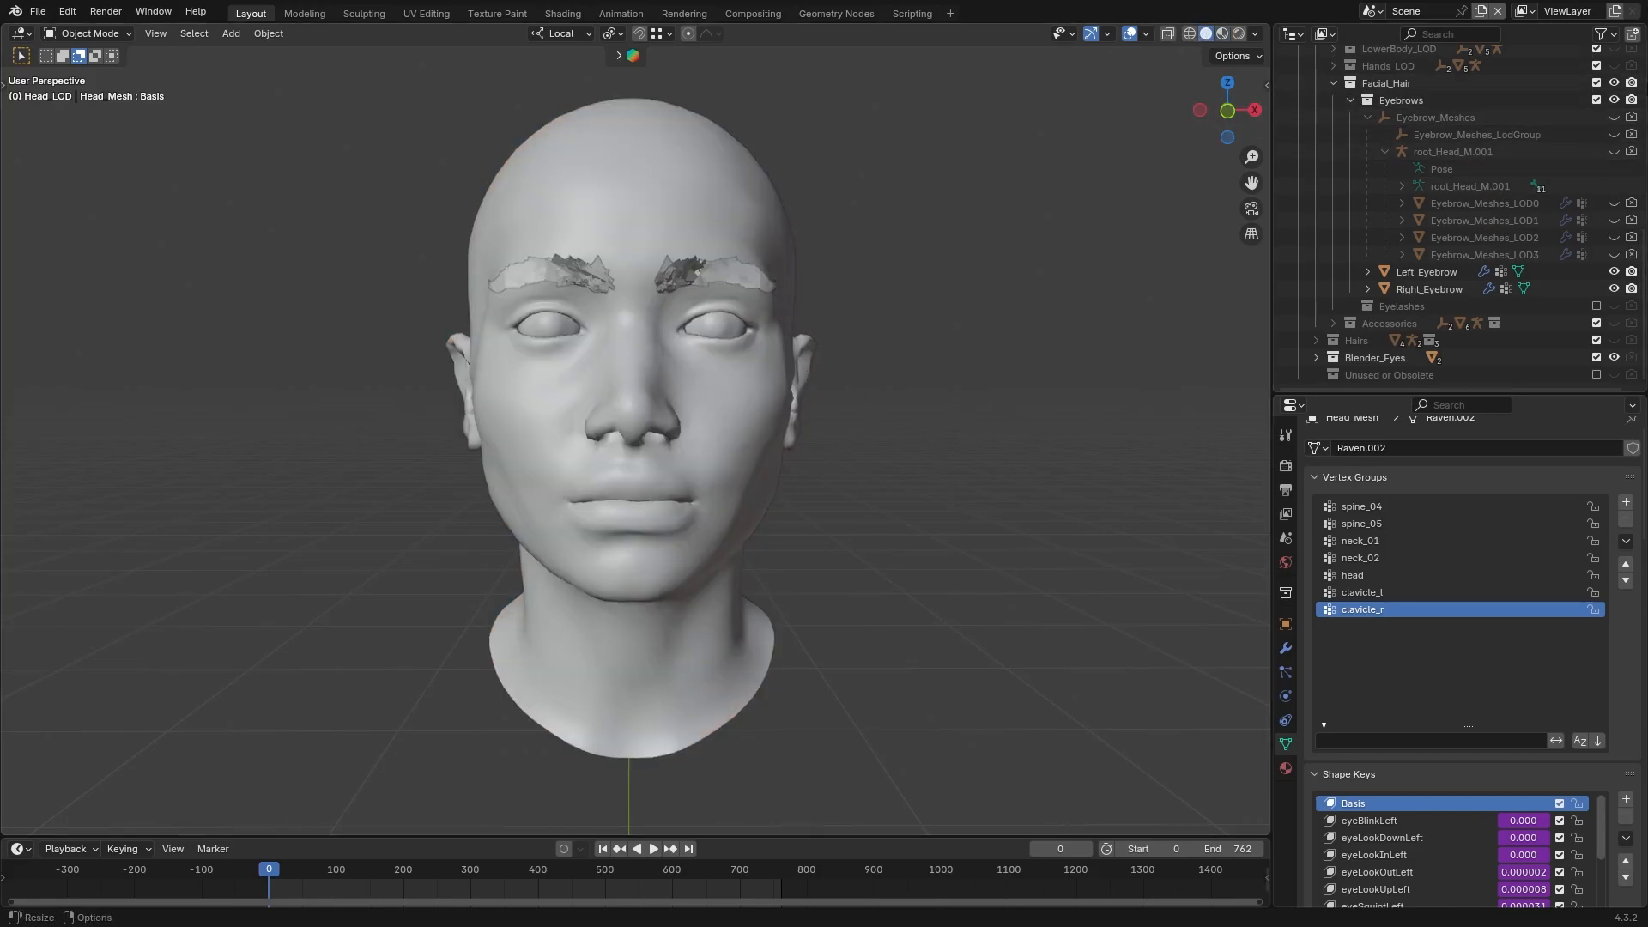
click(1612, 358)
scroll(1459, 257, up, 3)
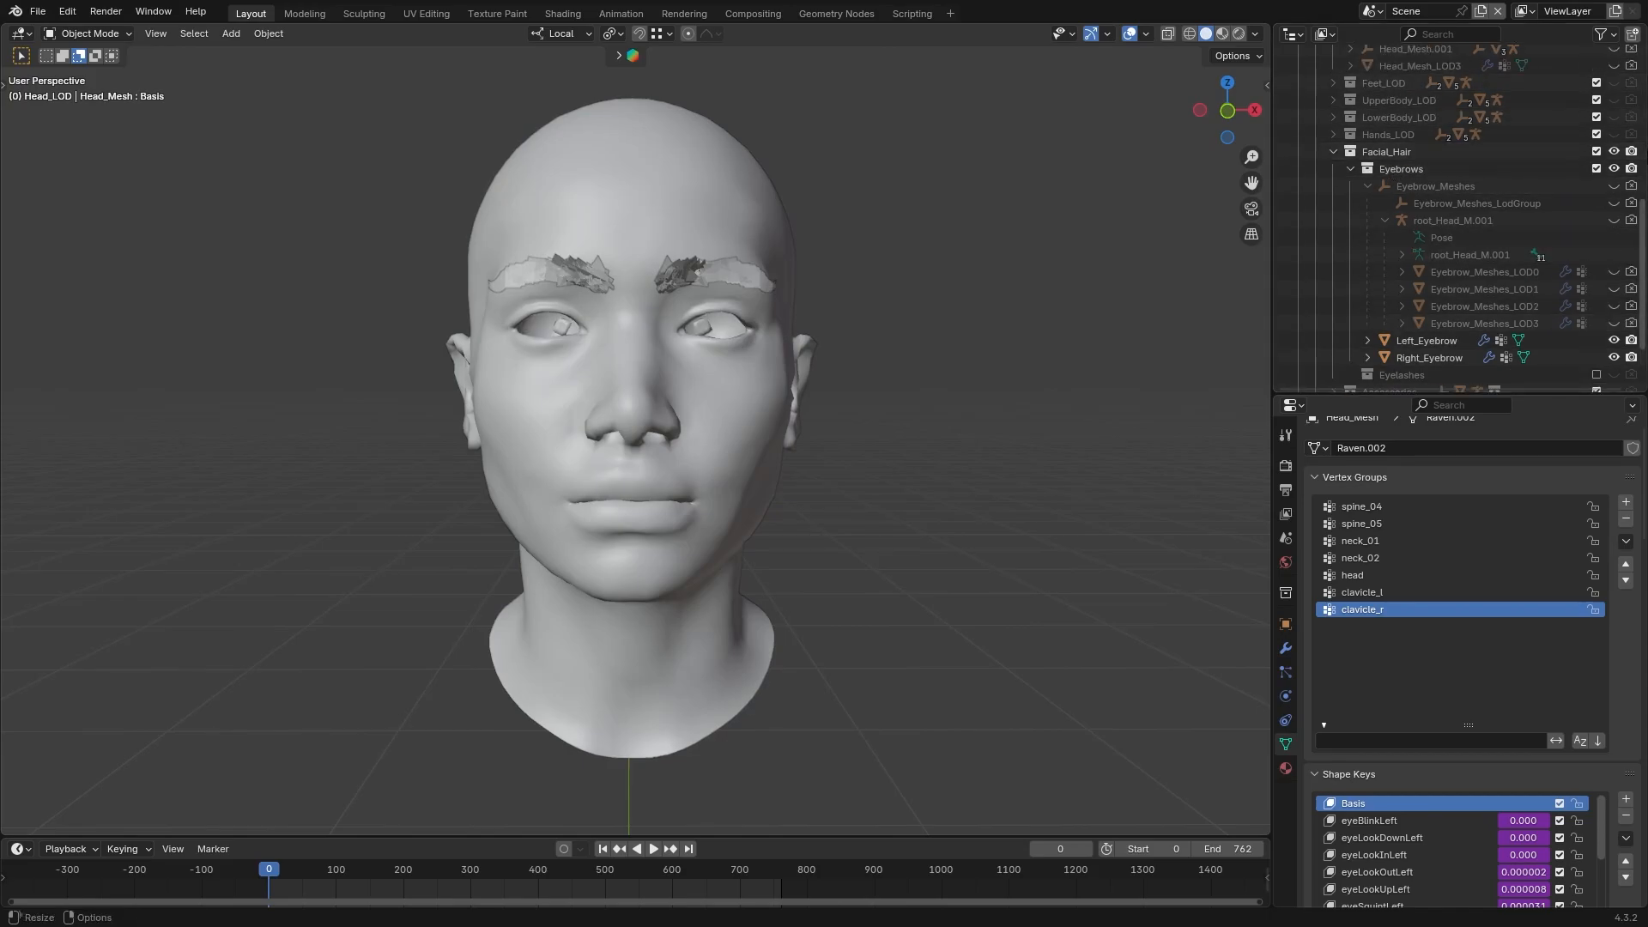
scroll(1620, 127, up, 5)
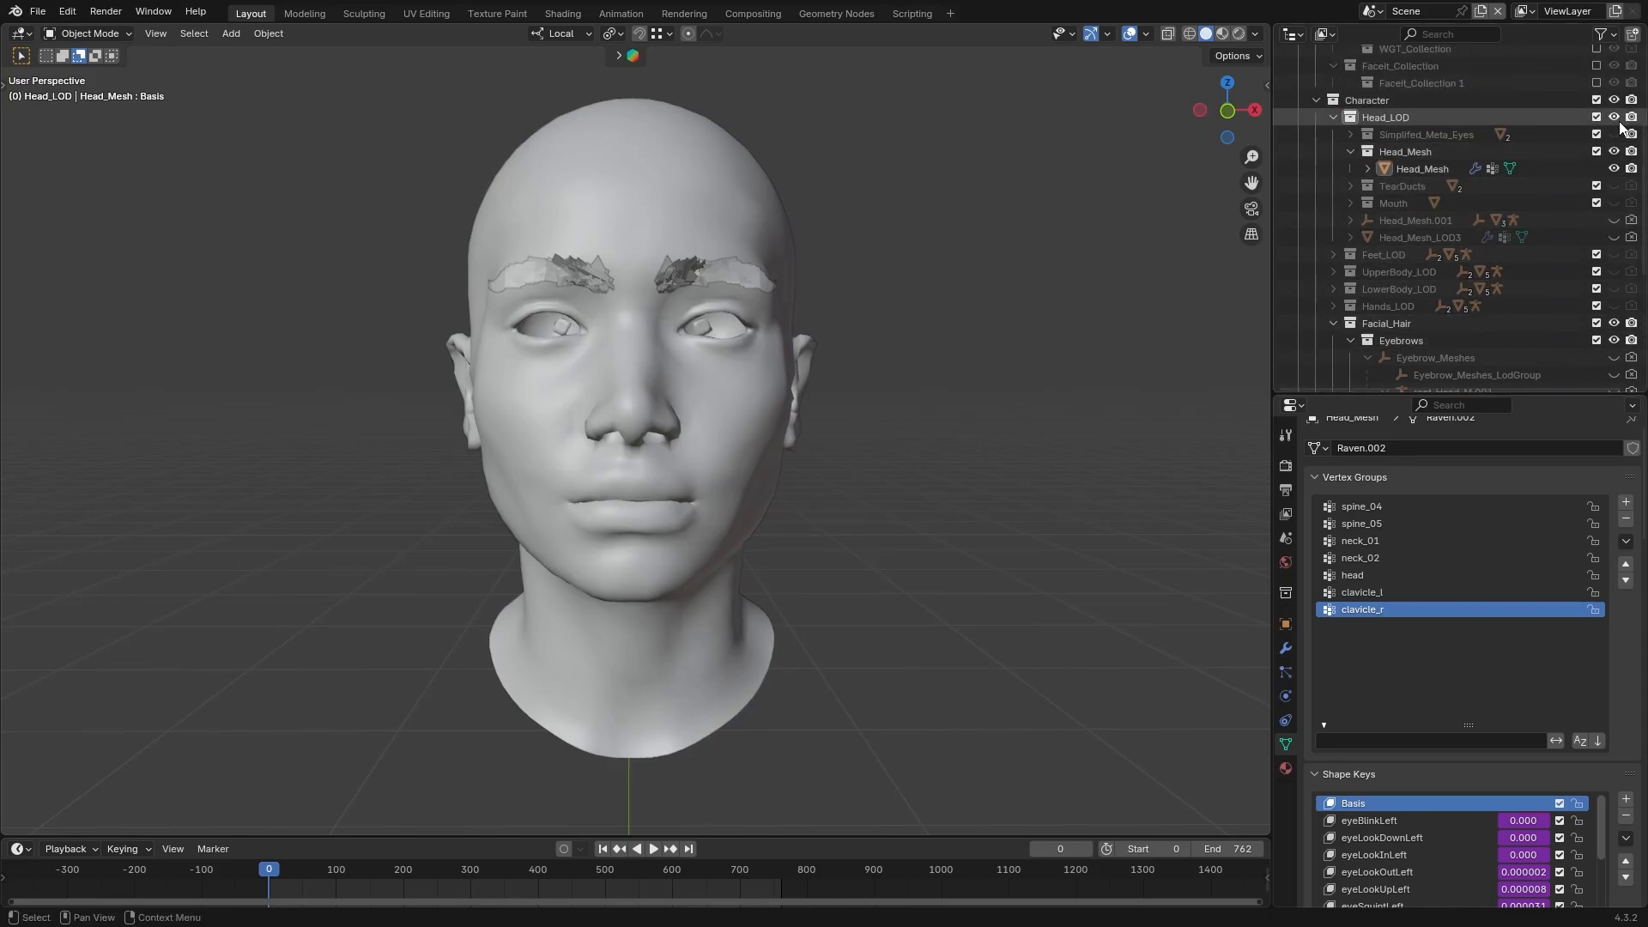
click(1614, 151)
scroll(1617, 257, down, 5)
click(1614, 305)
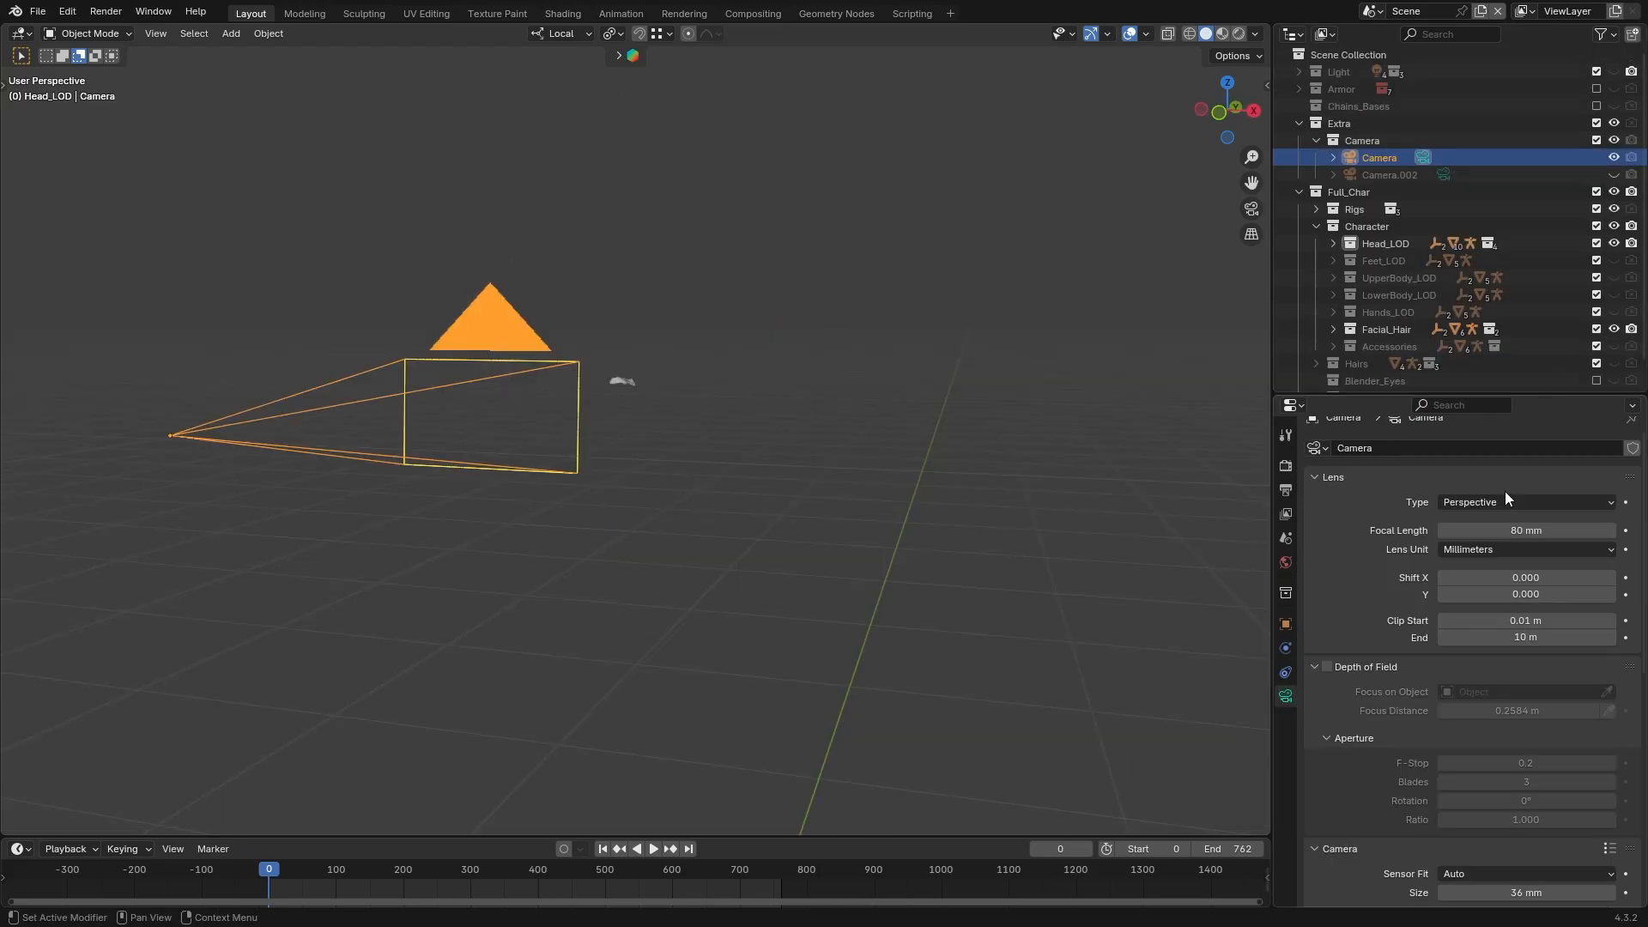
Set the camera type to Orthographic and the render resolution to 4096 × 4096 px
click(1502, 498)
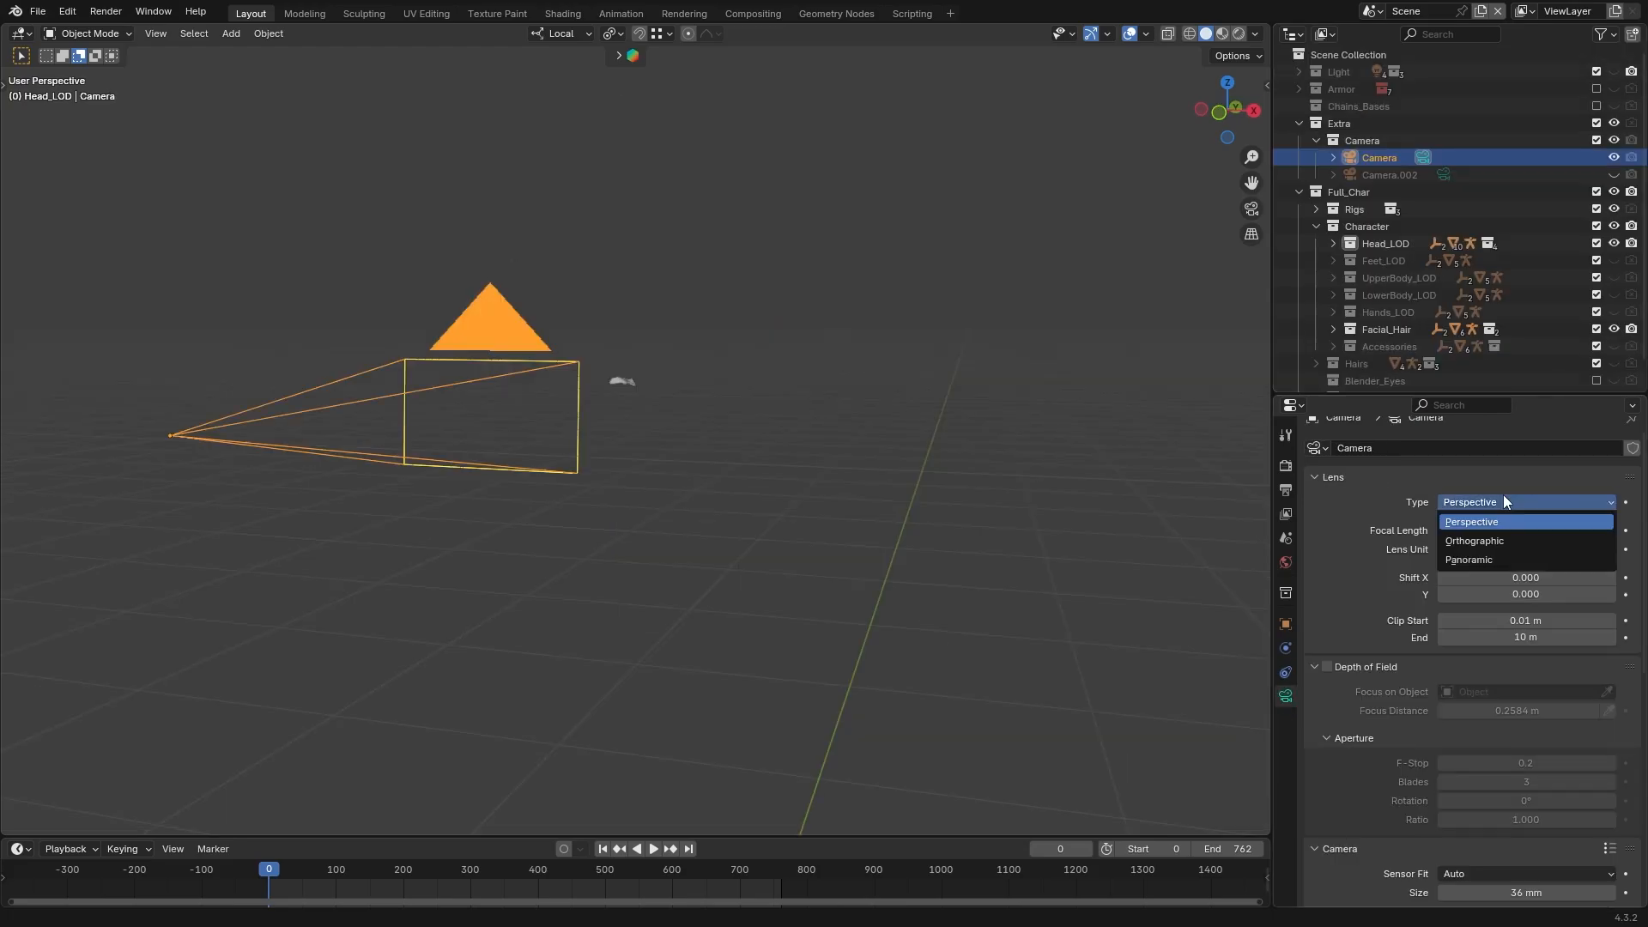
click(1506, 541)
click(1285, 489)
click(1552, 472)
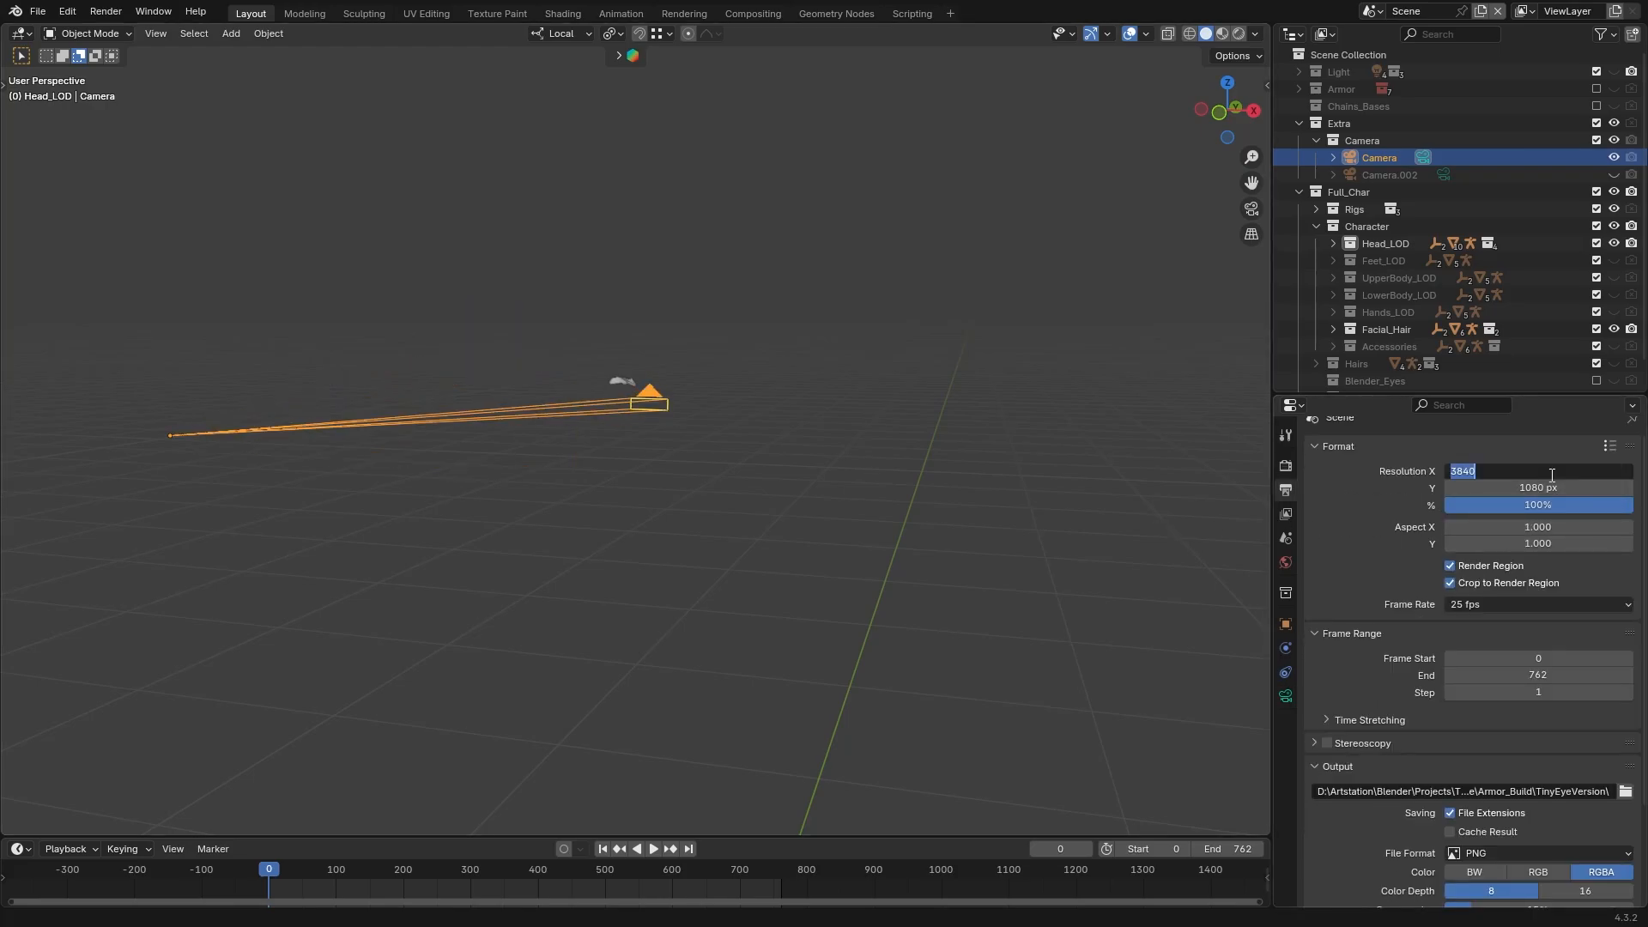
text(4096)
key(Return)
click(1548, 488)
text(4096)
key(Return)
Enable the Z data pass for the view layer
click(1285, 466)
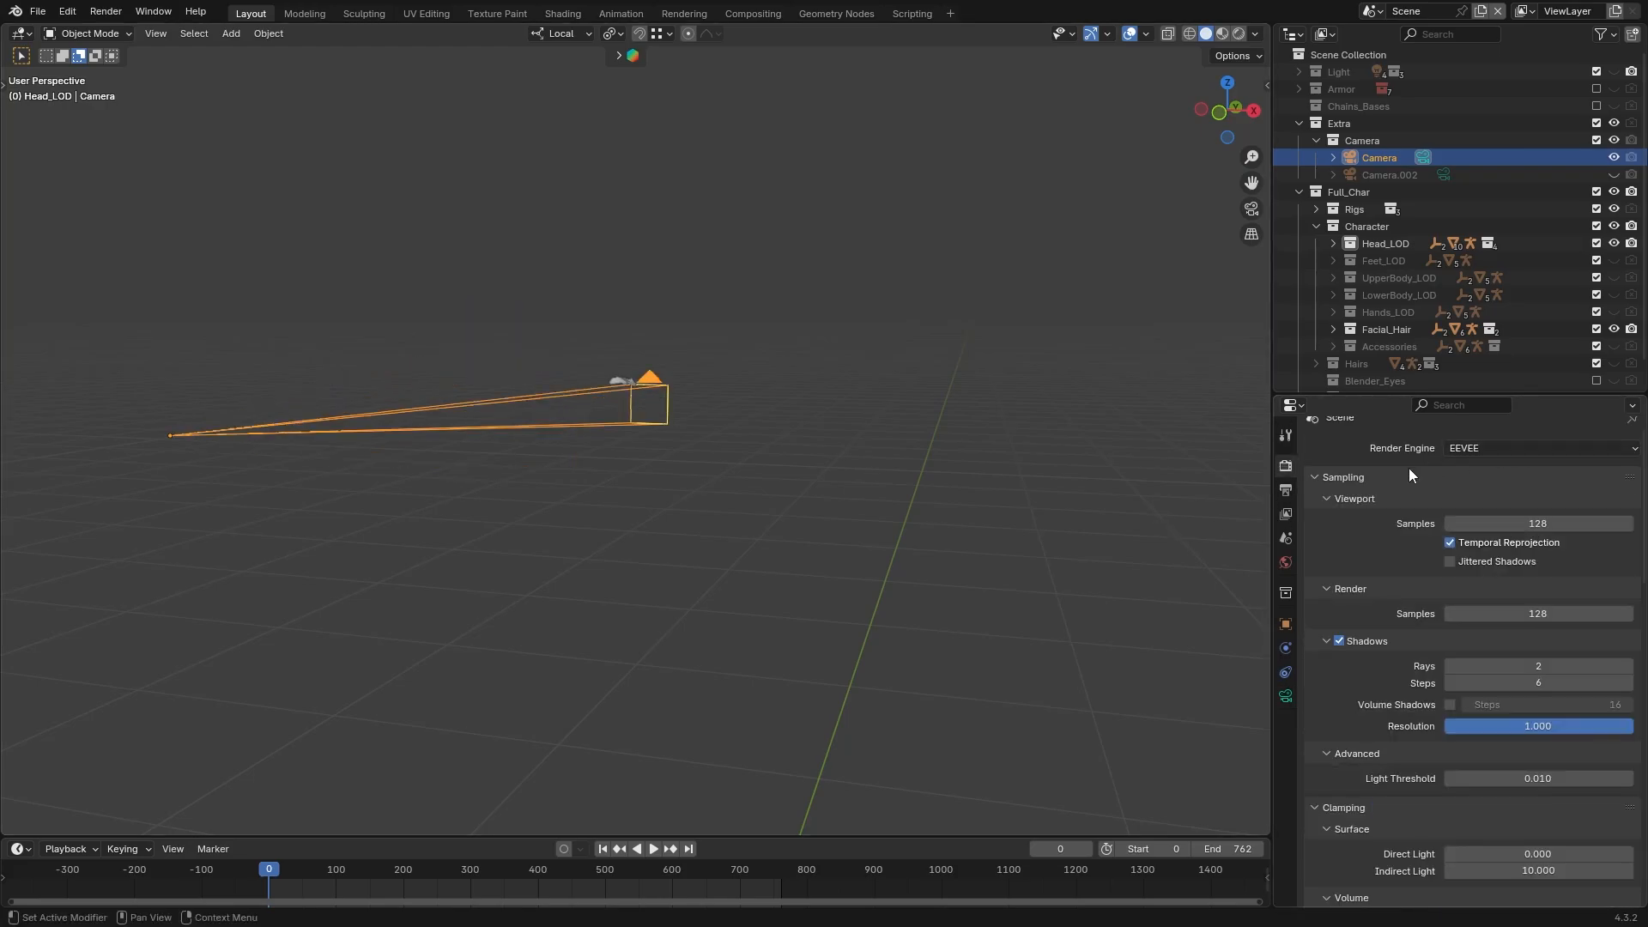
click(1285, 514)
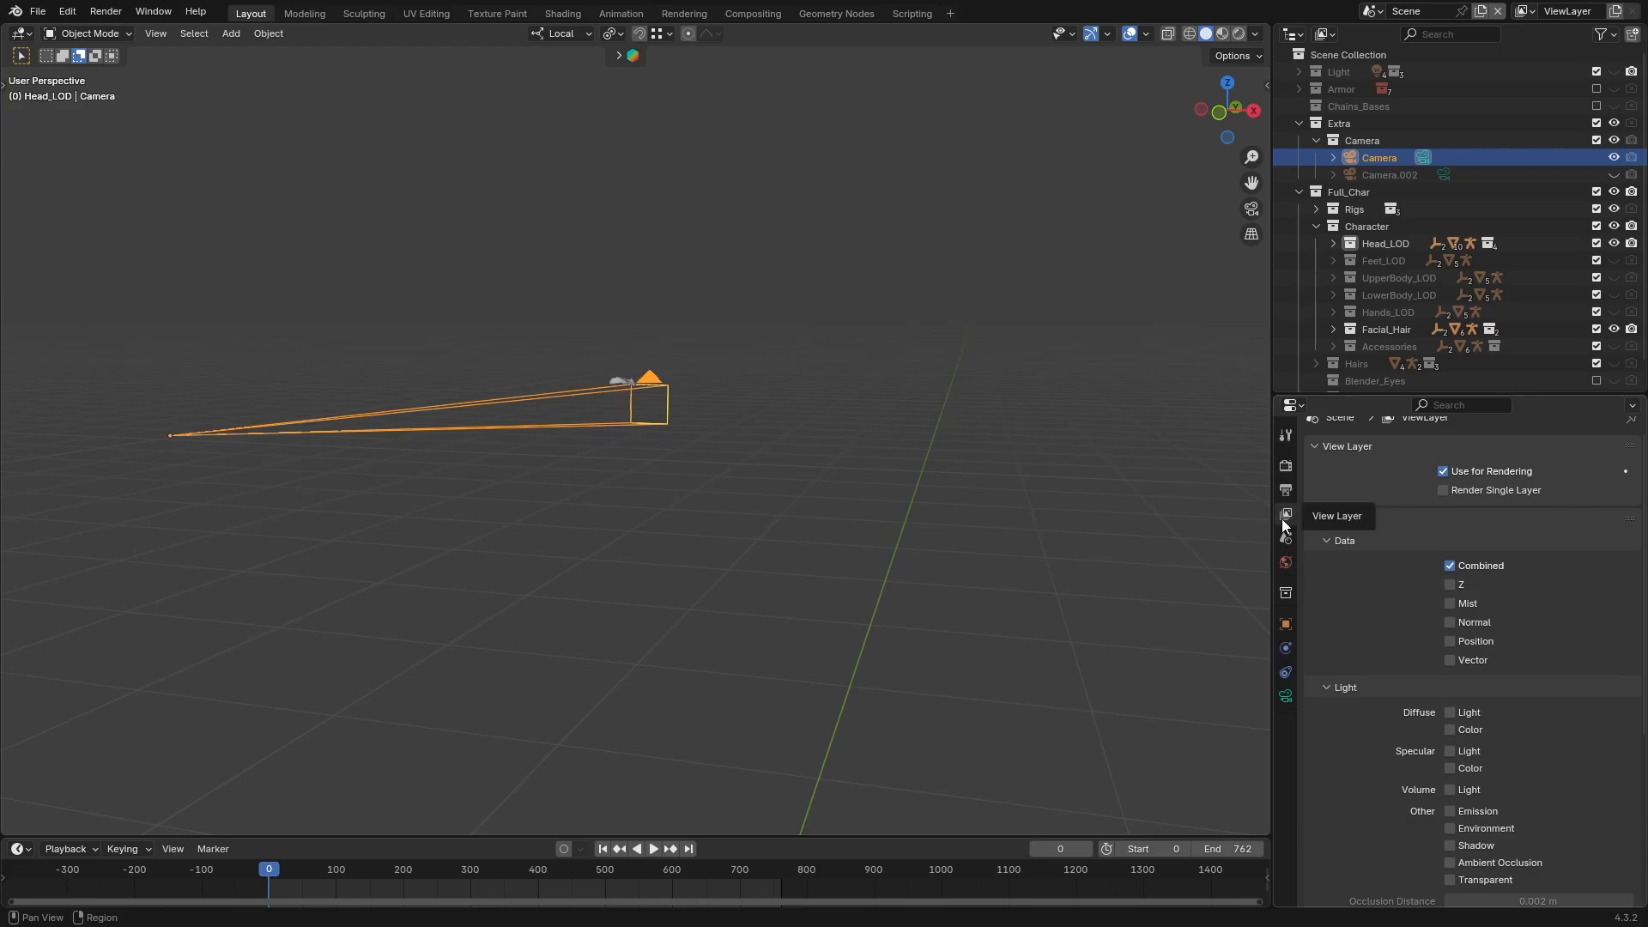
click(1450, 585)
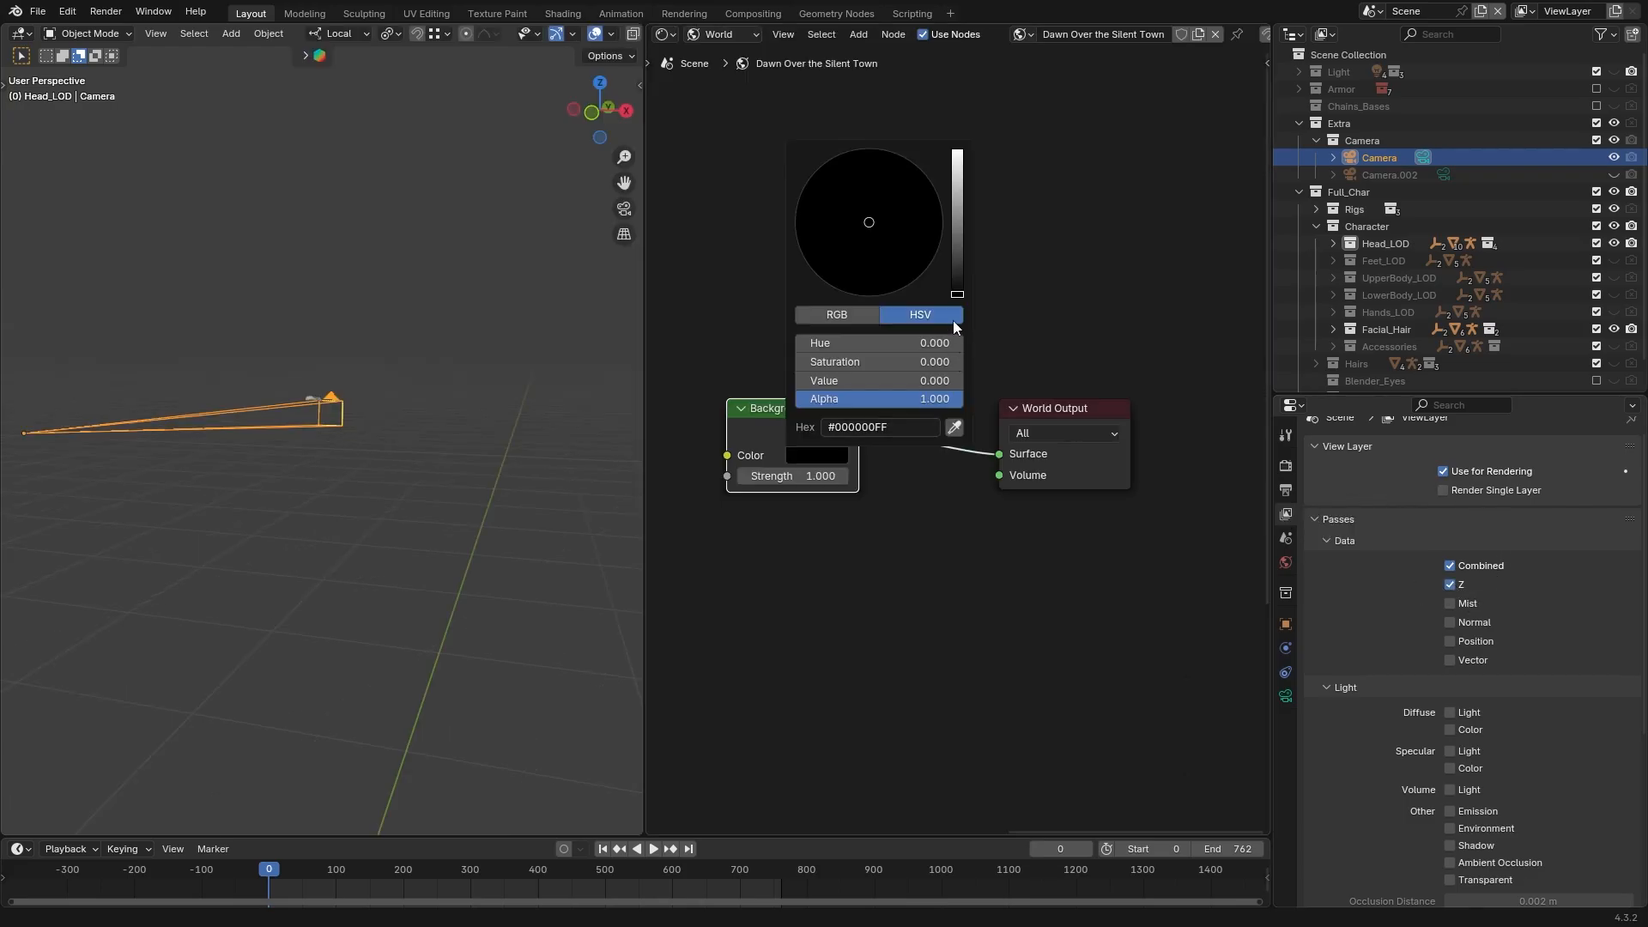
Set the world Background color to white and exclude the Light collection from the view layer
drag(956, 235, 957, 151)
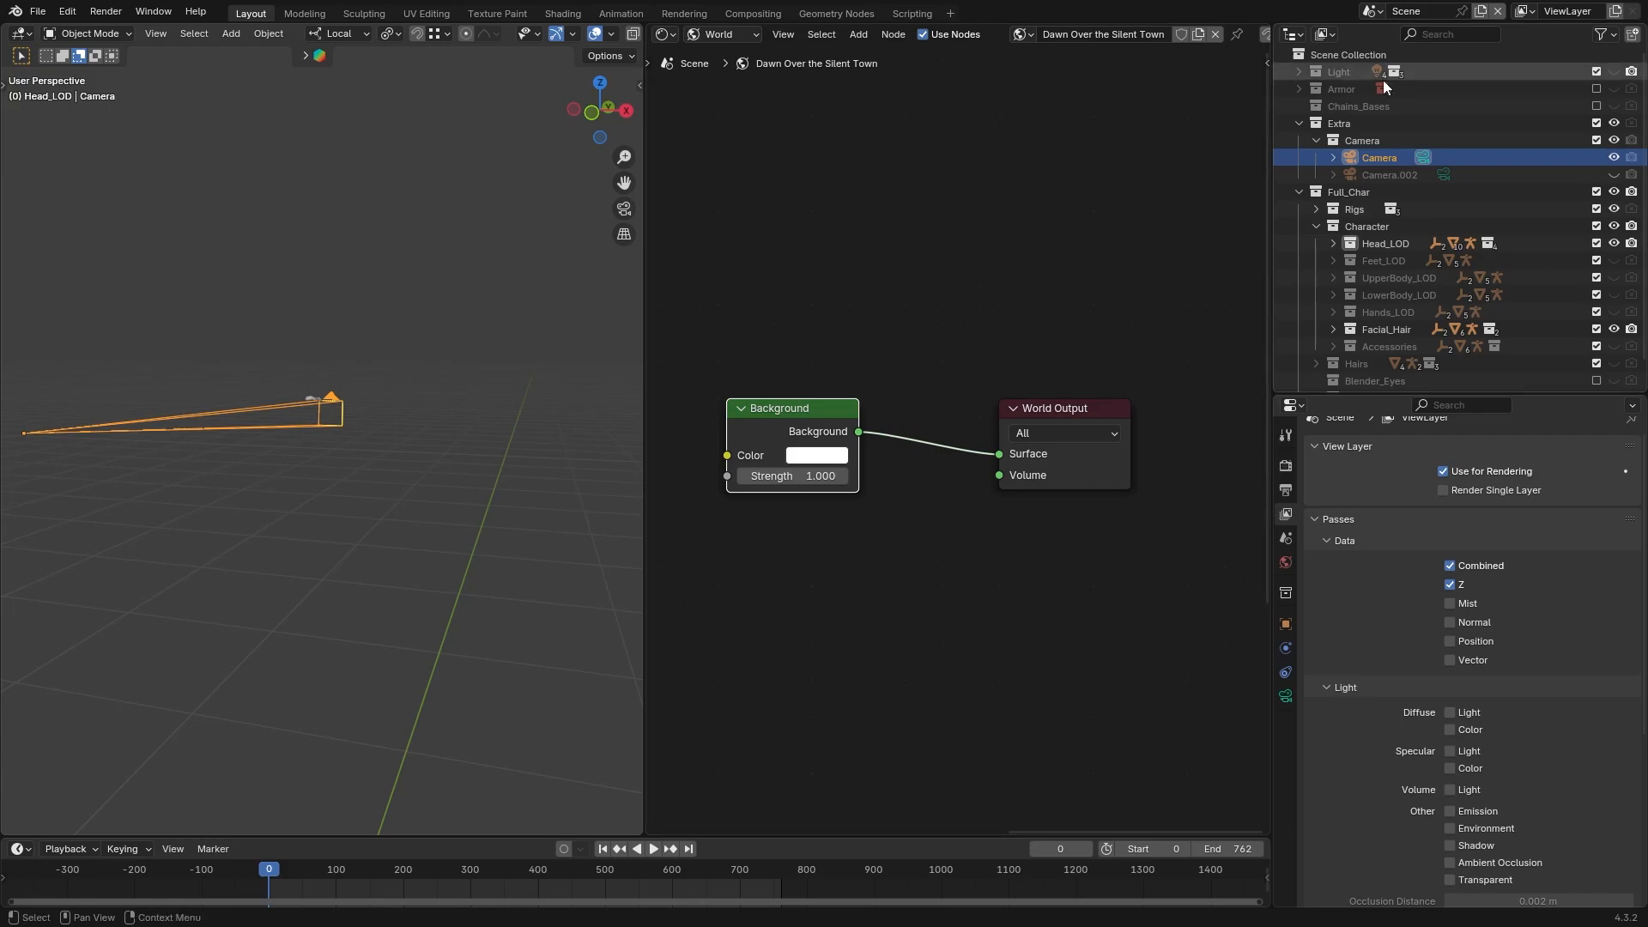
click(1597, 72)
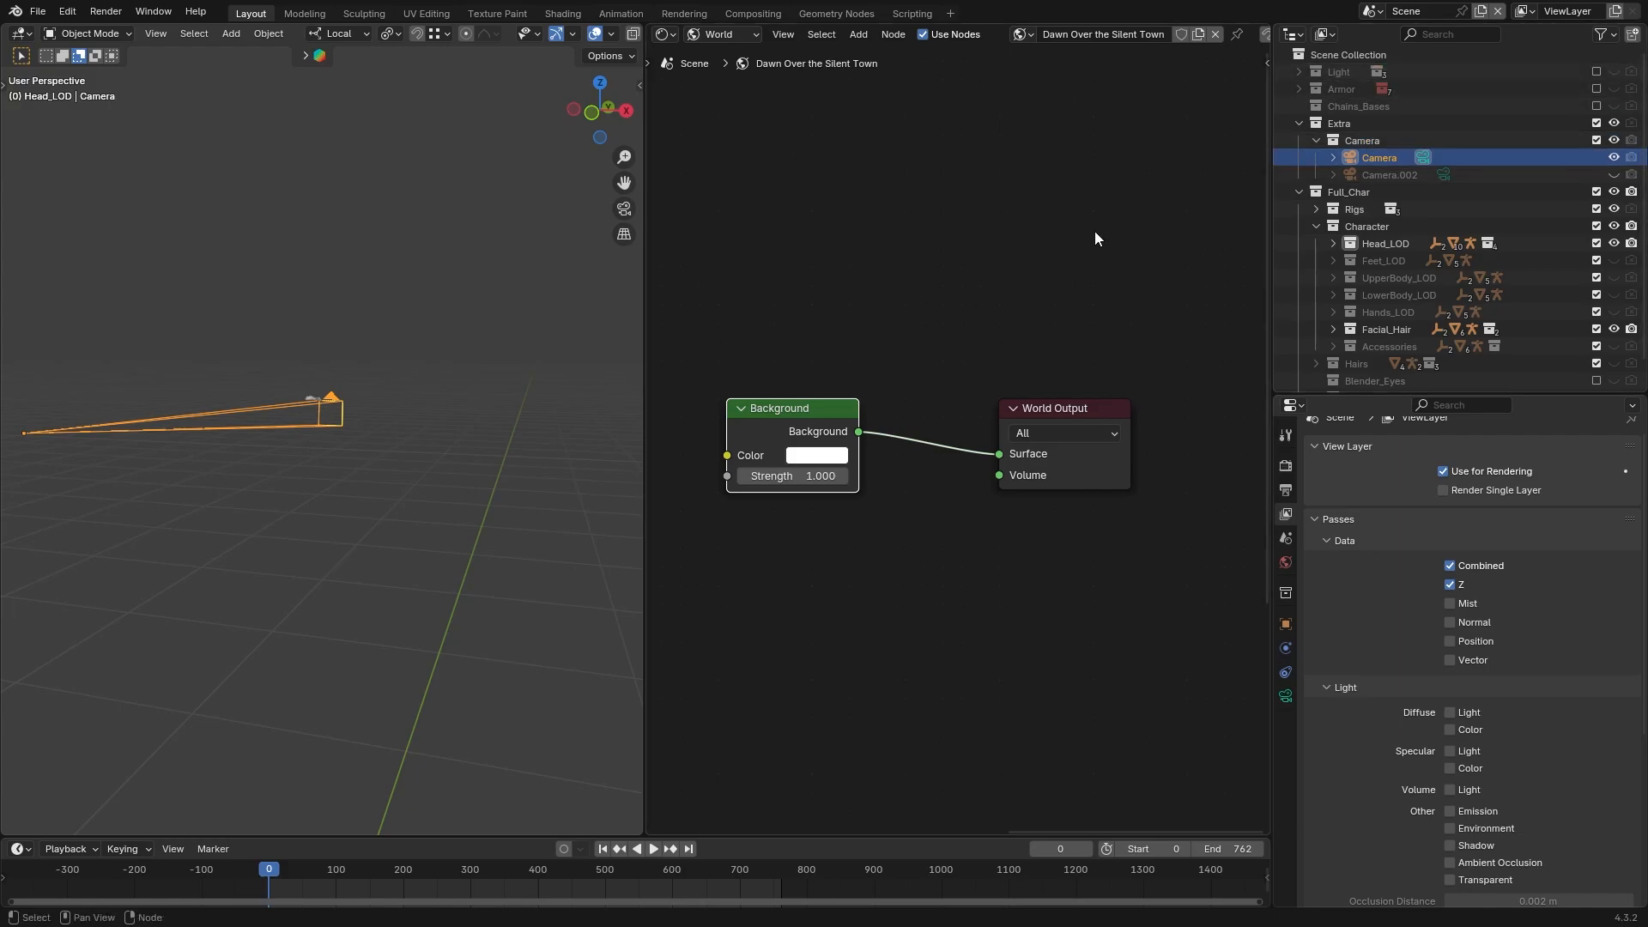
Move the camera along its local X axis to center the eyebrow in the frame
key(g)
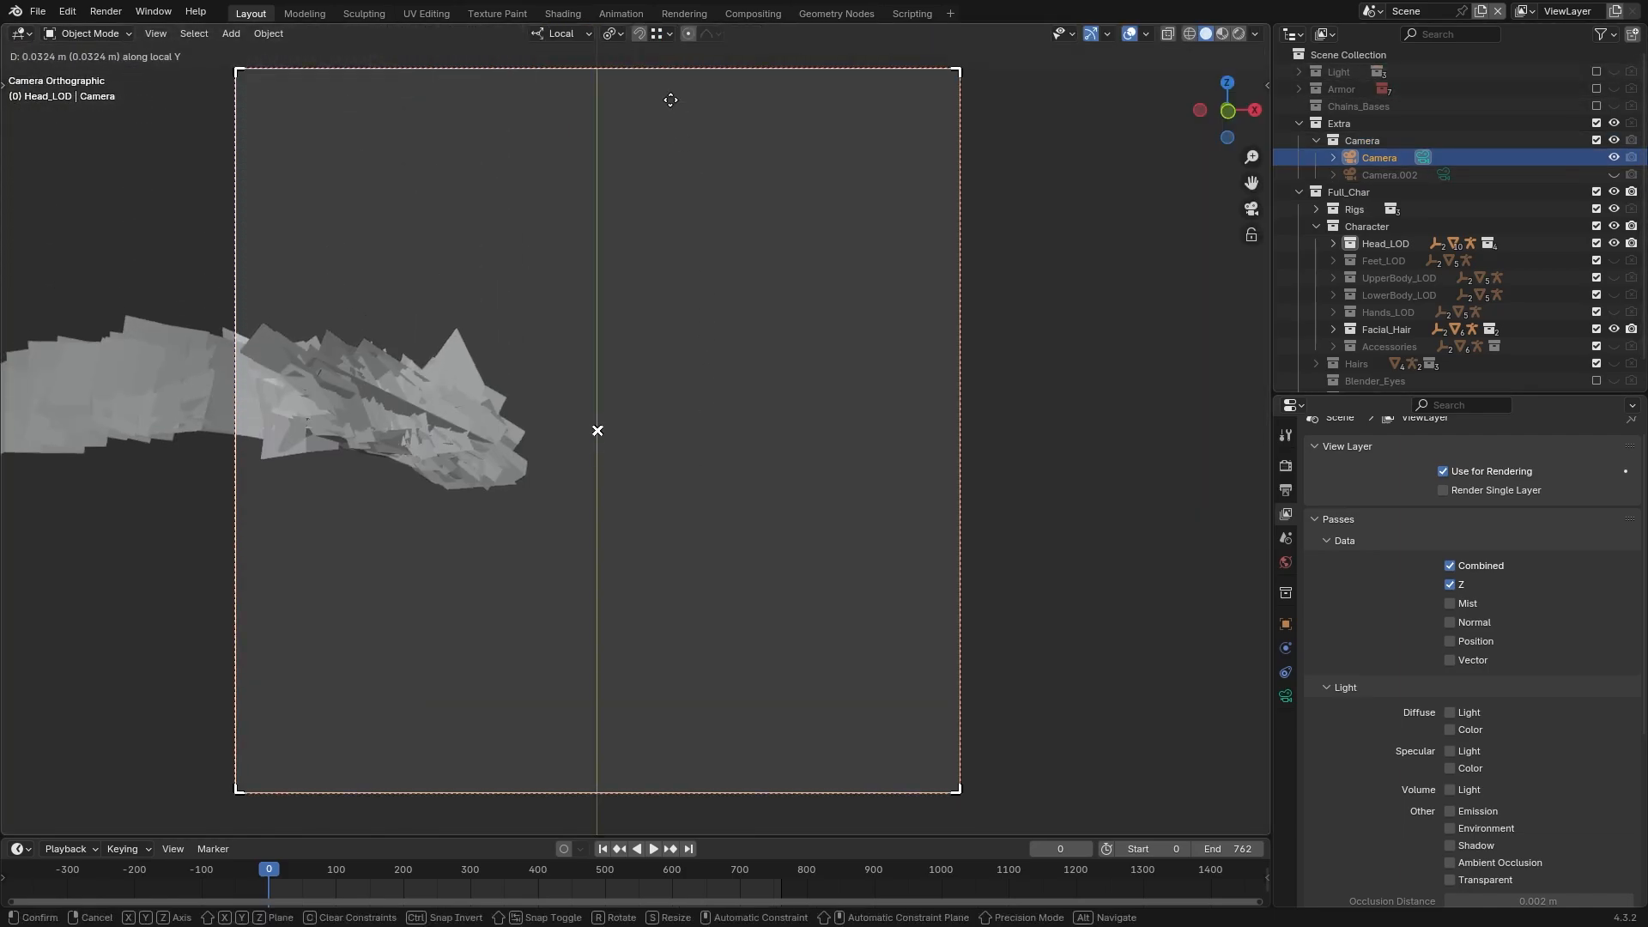
key(x)
key(x)
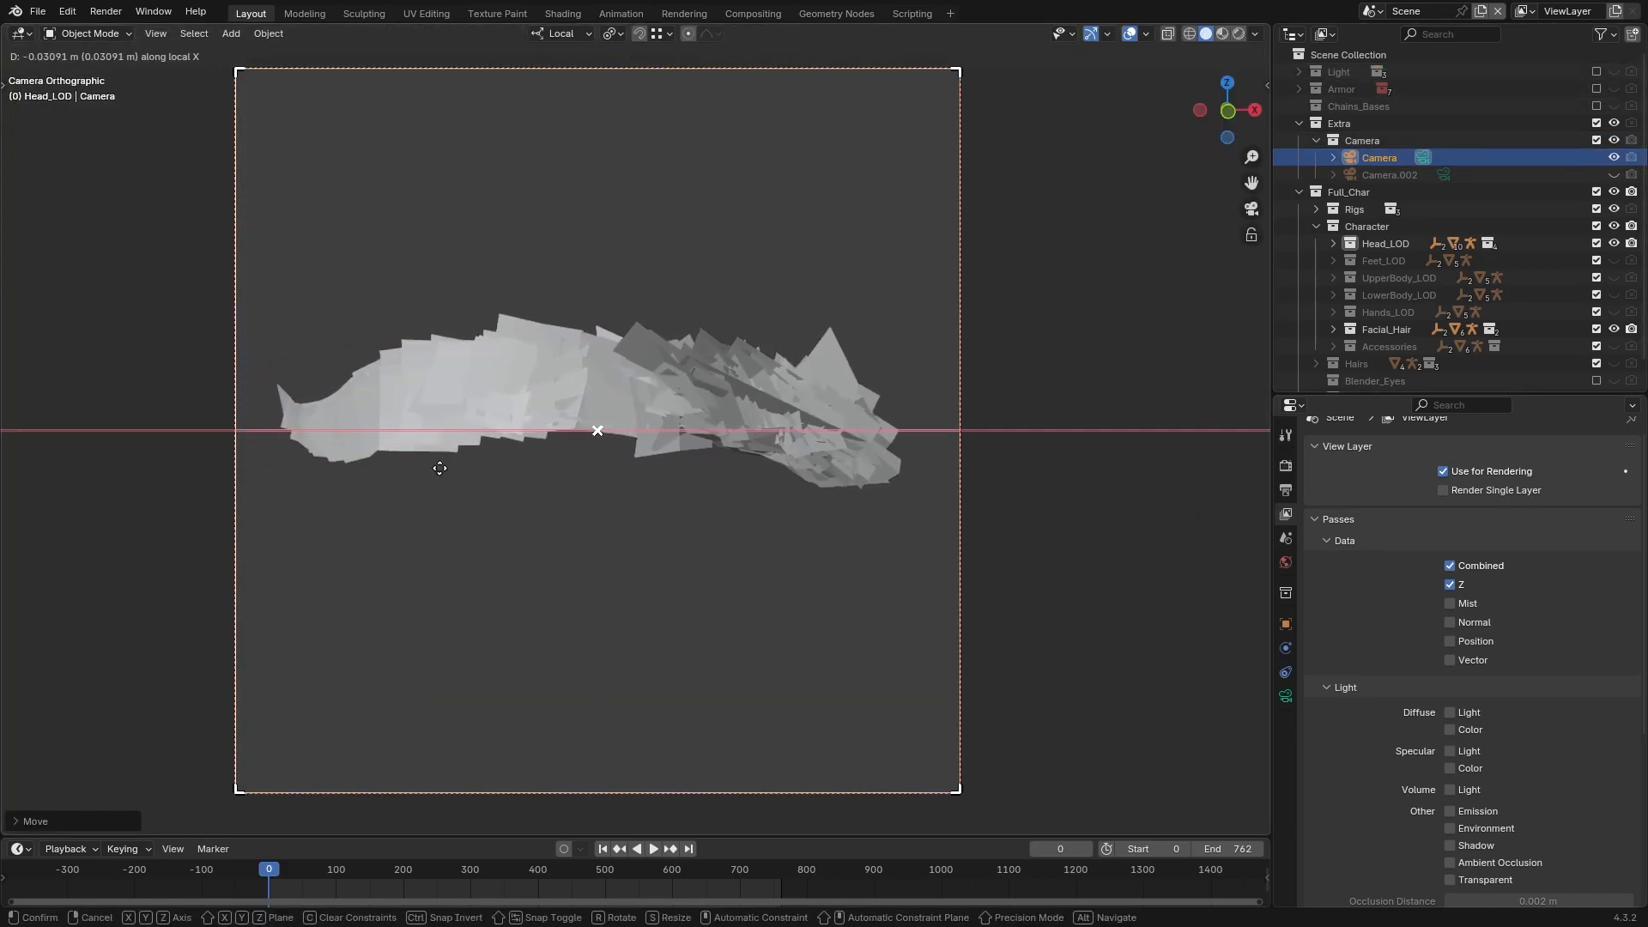
Set the color management display device to Display P3 and the view transform to Raw
click(1315, 694)
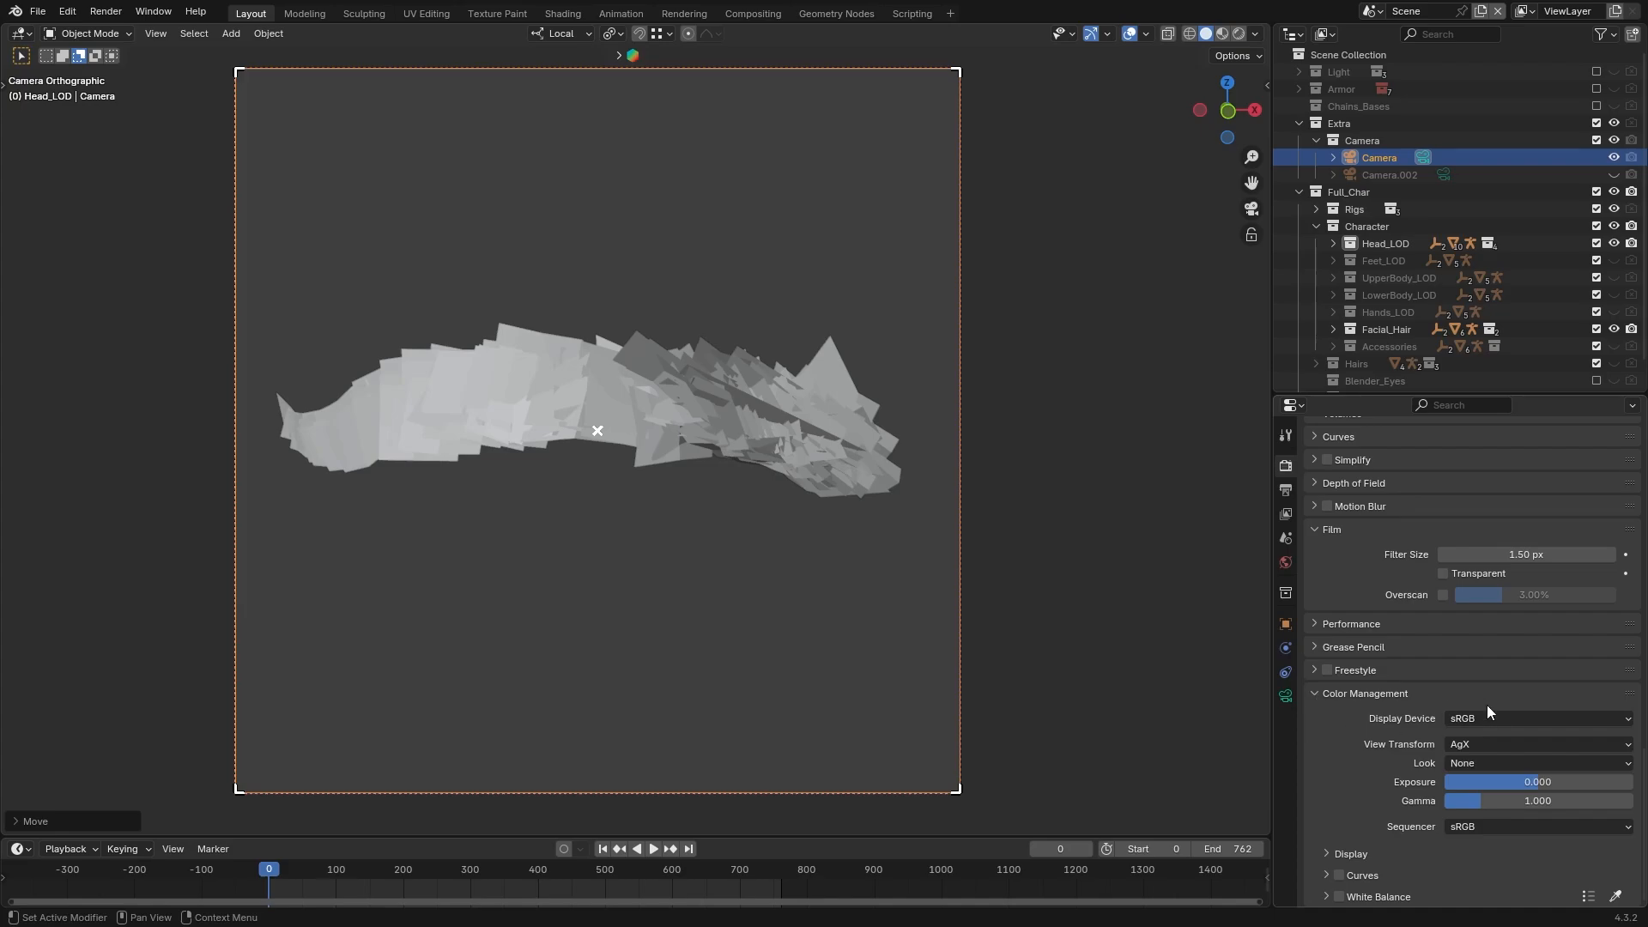
click(1495, 716)
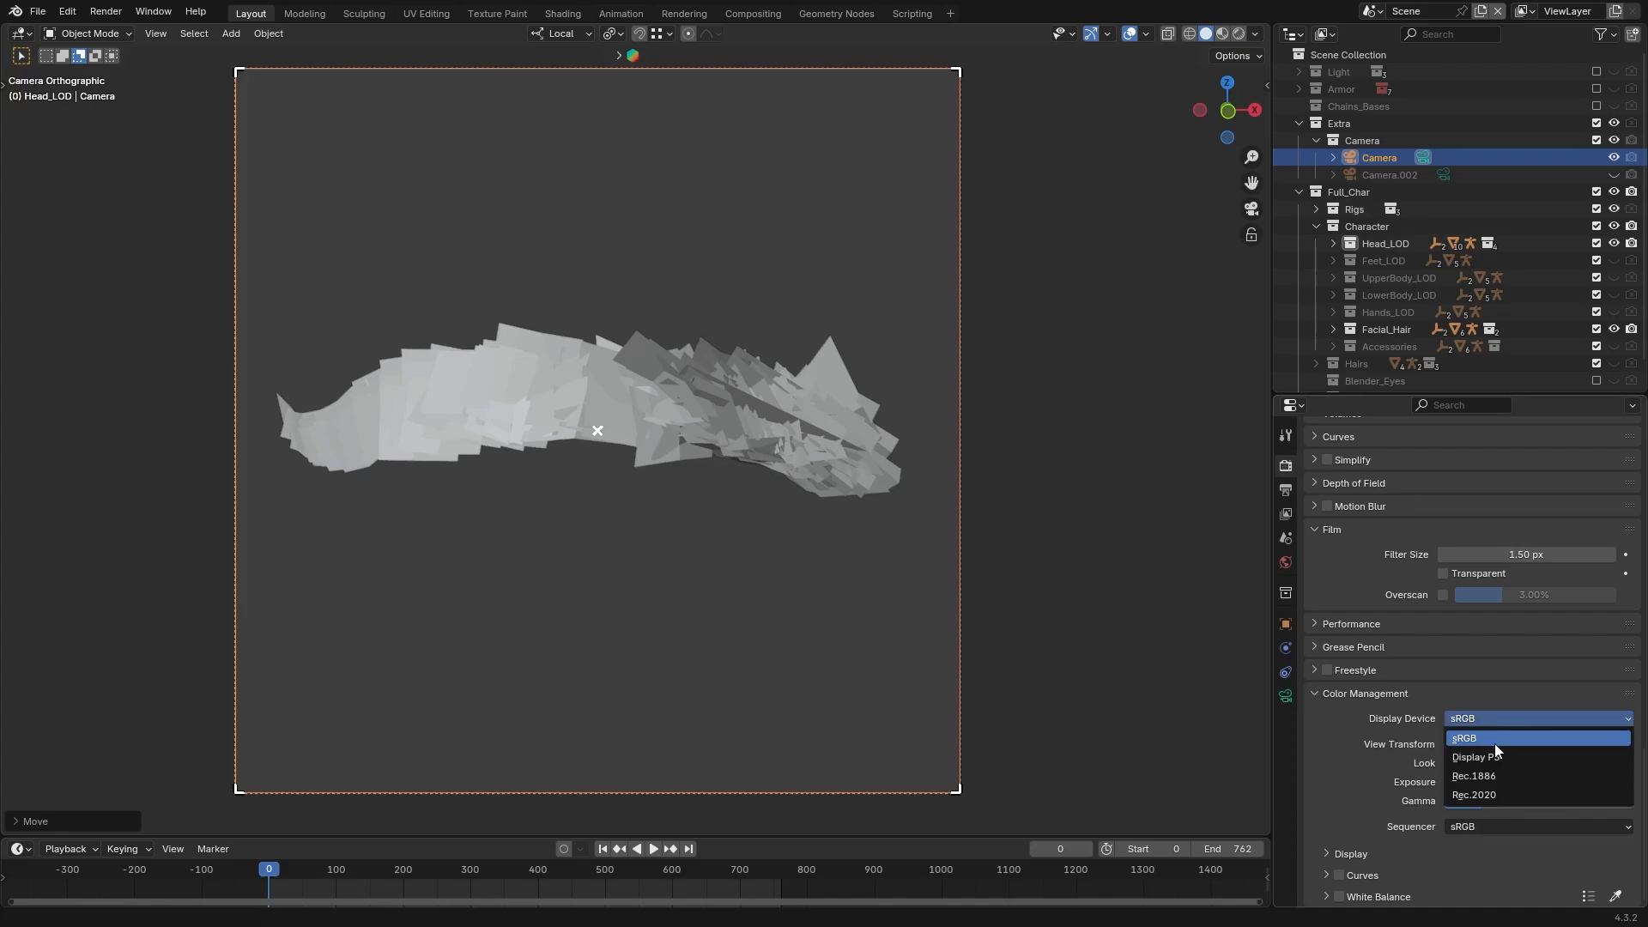
click(1505, 754)
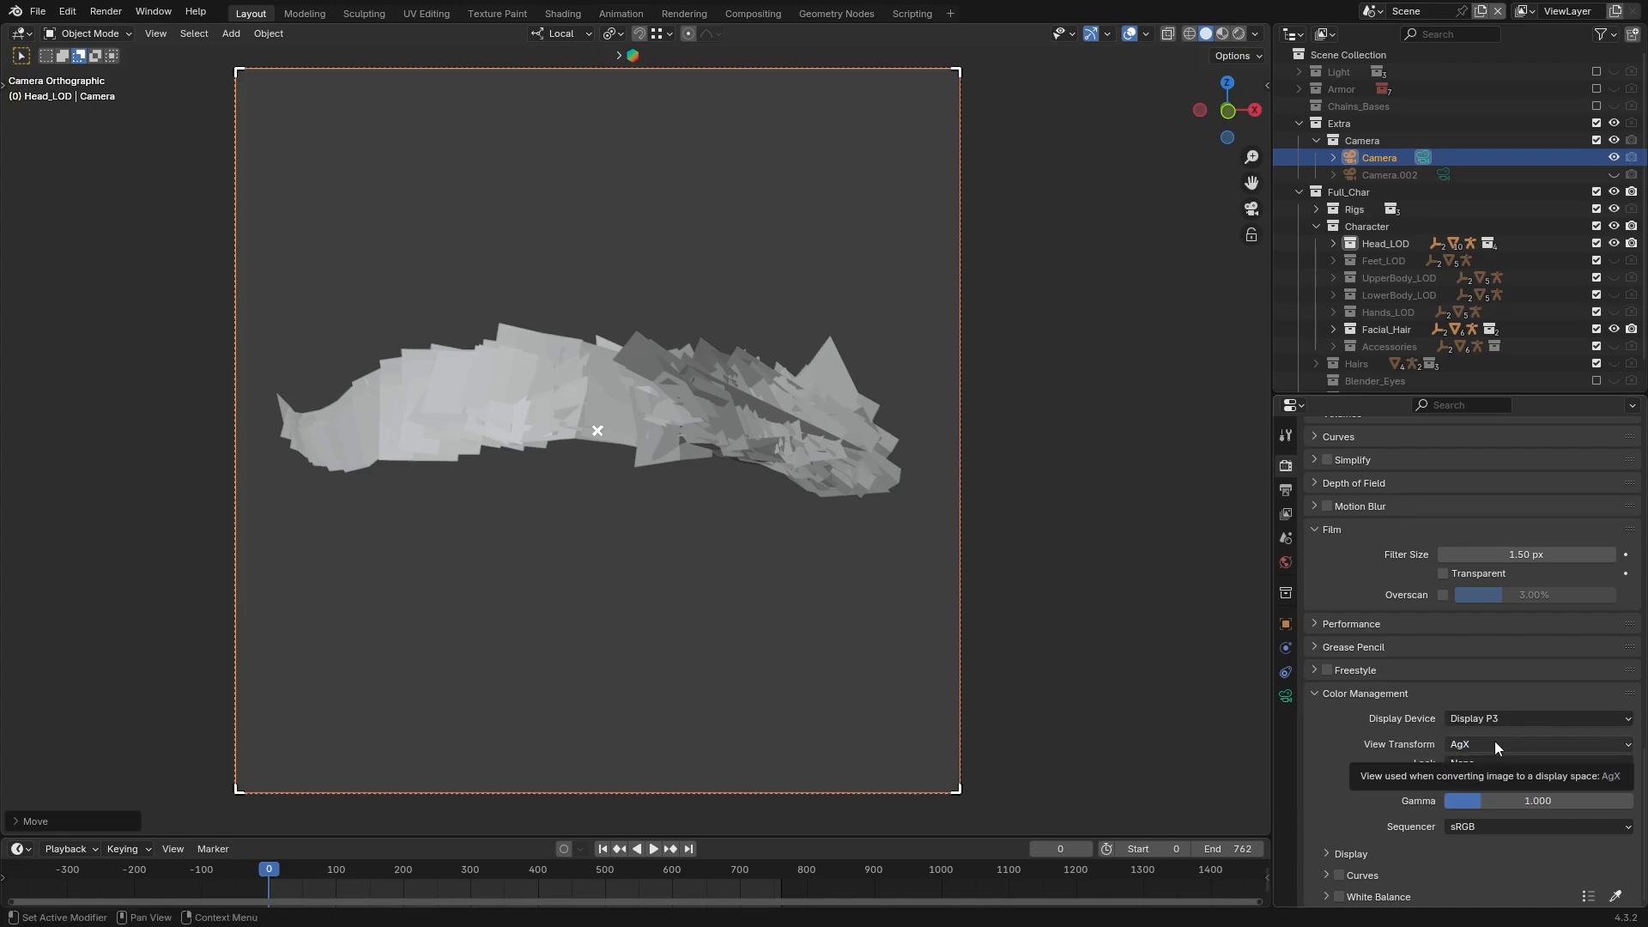
click(1495, 742)
click(1459, 821)
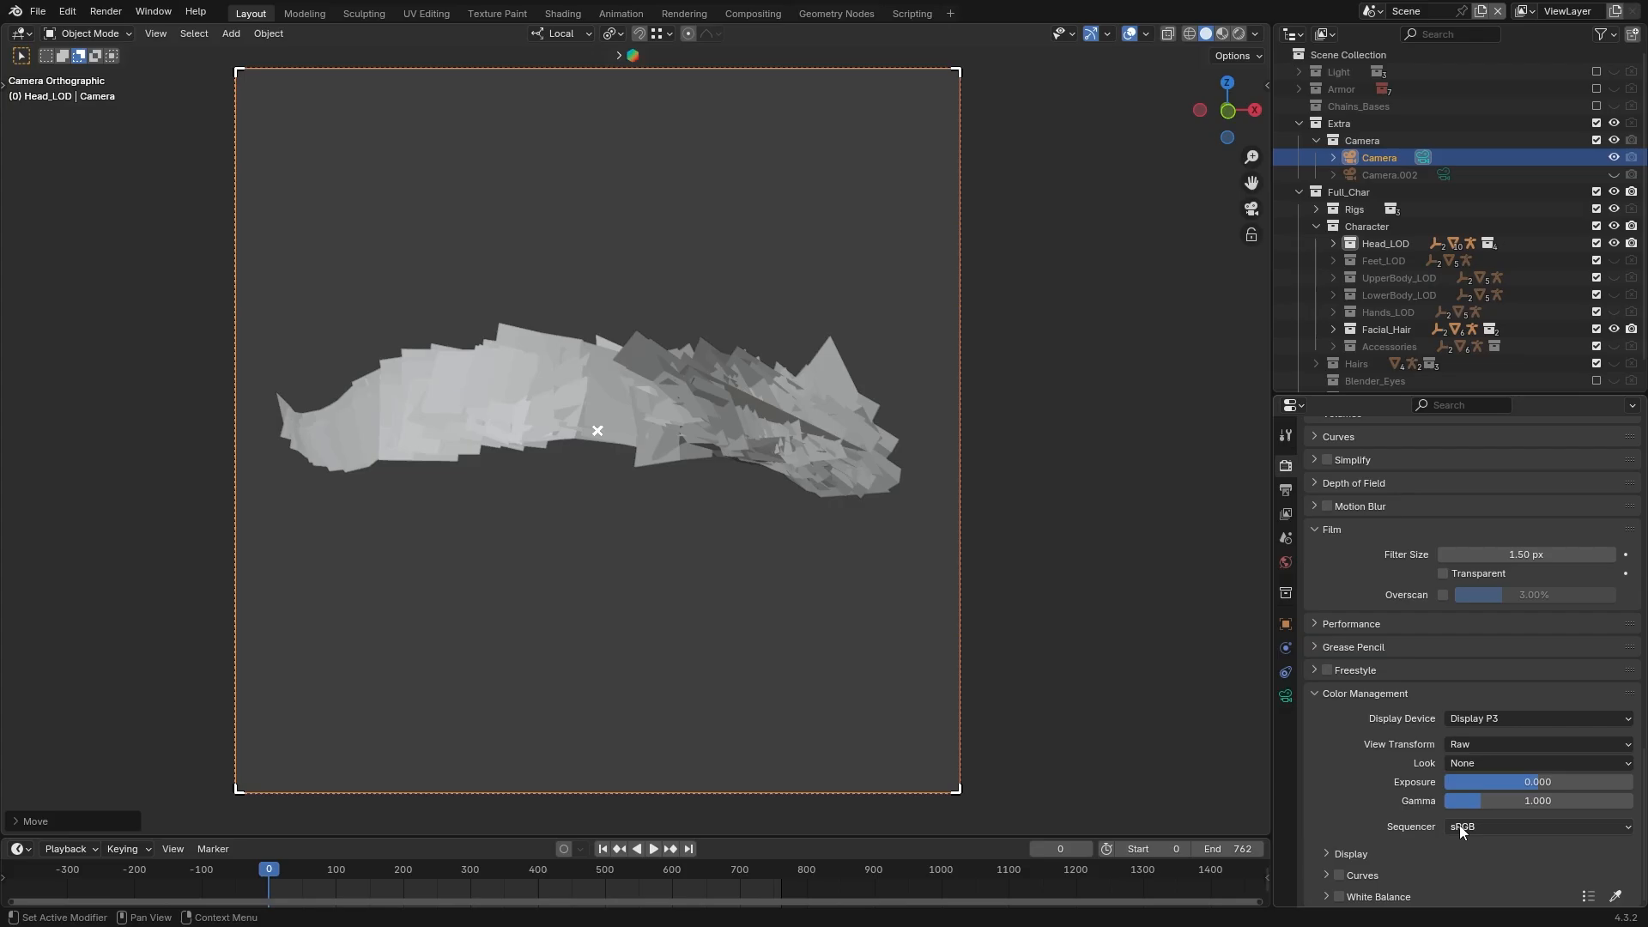
Render the eyebrow image from the camera and close the render result
click(105, 11)
click(120, 32)
key(Escape)
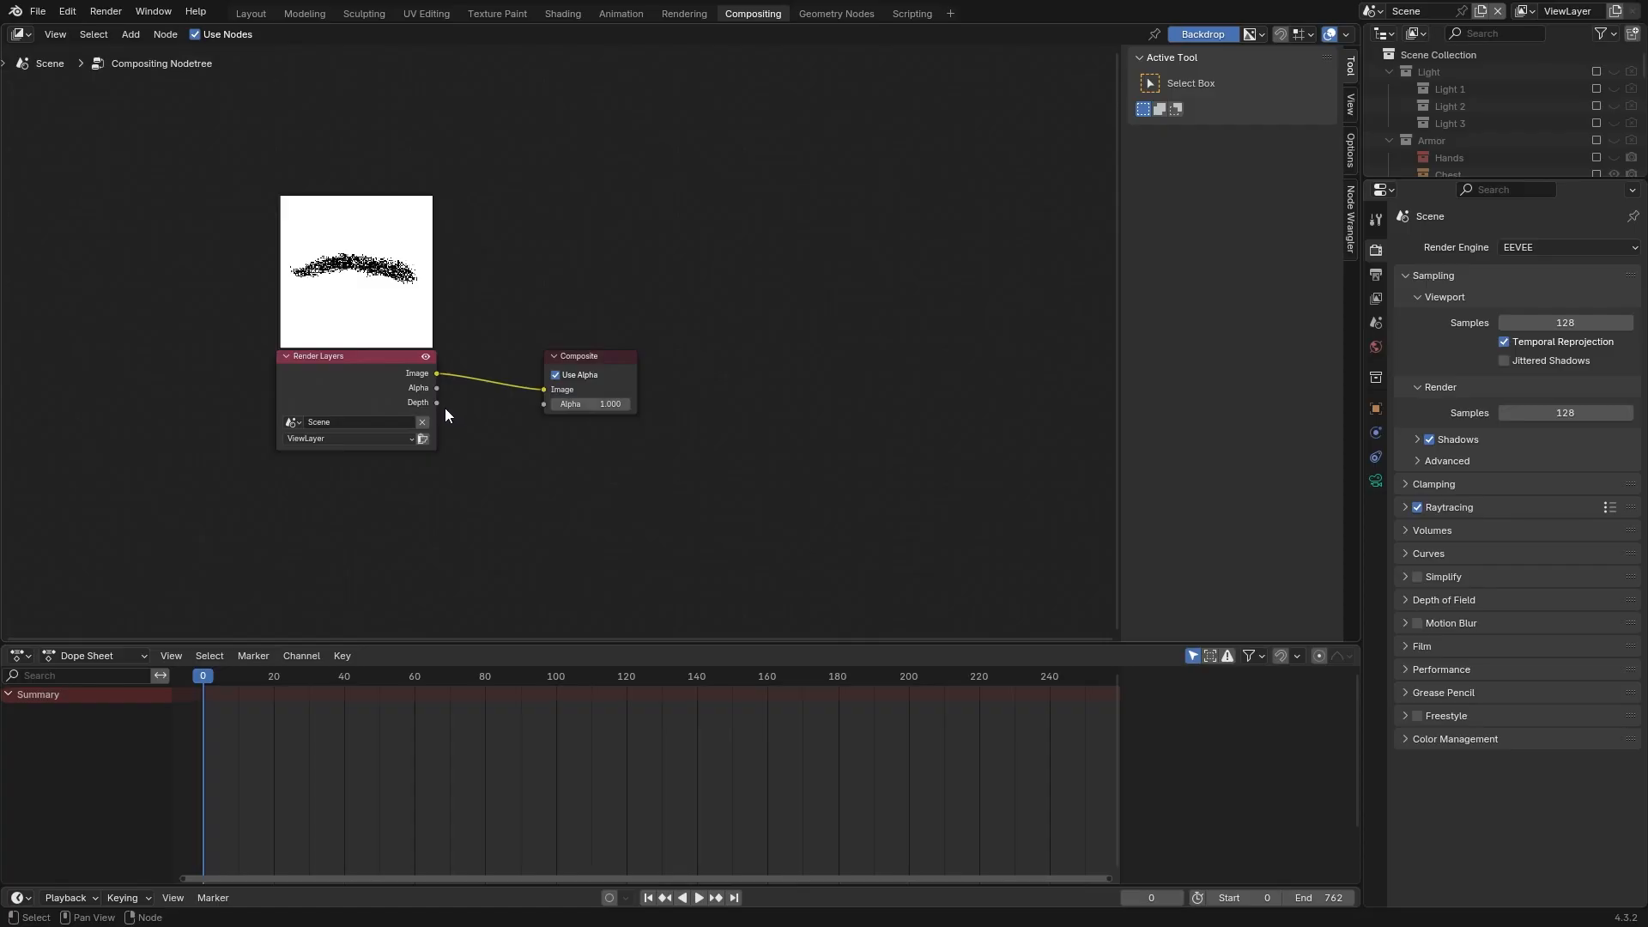
In the compositor, add a Normalize node fed by the Depth output of Render Layers
drag(438, 402, 505, 464)
text(normal)
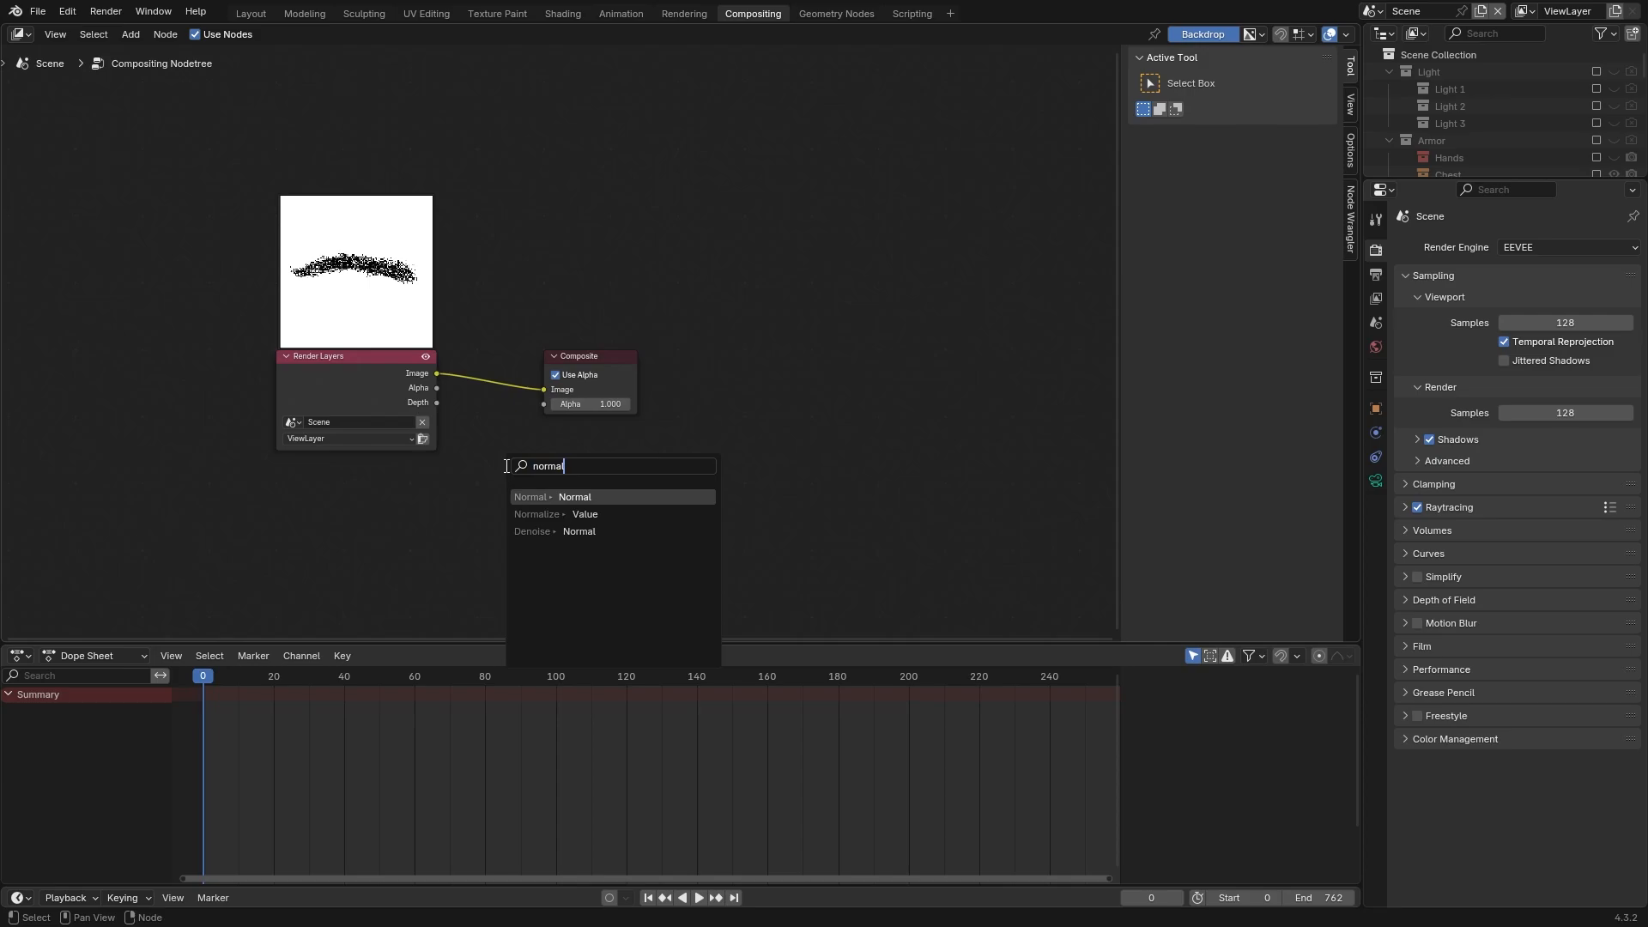
key(Down)
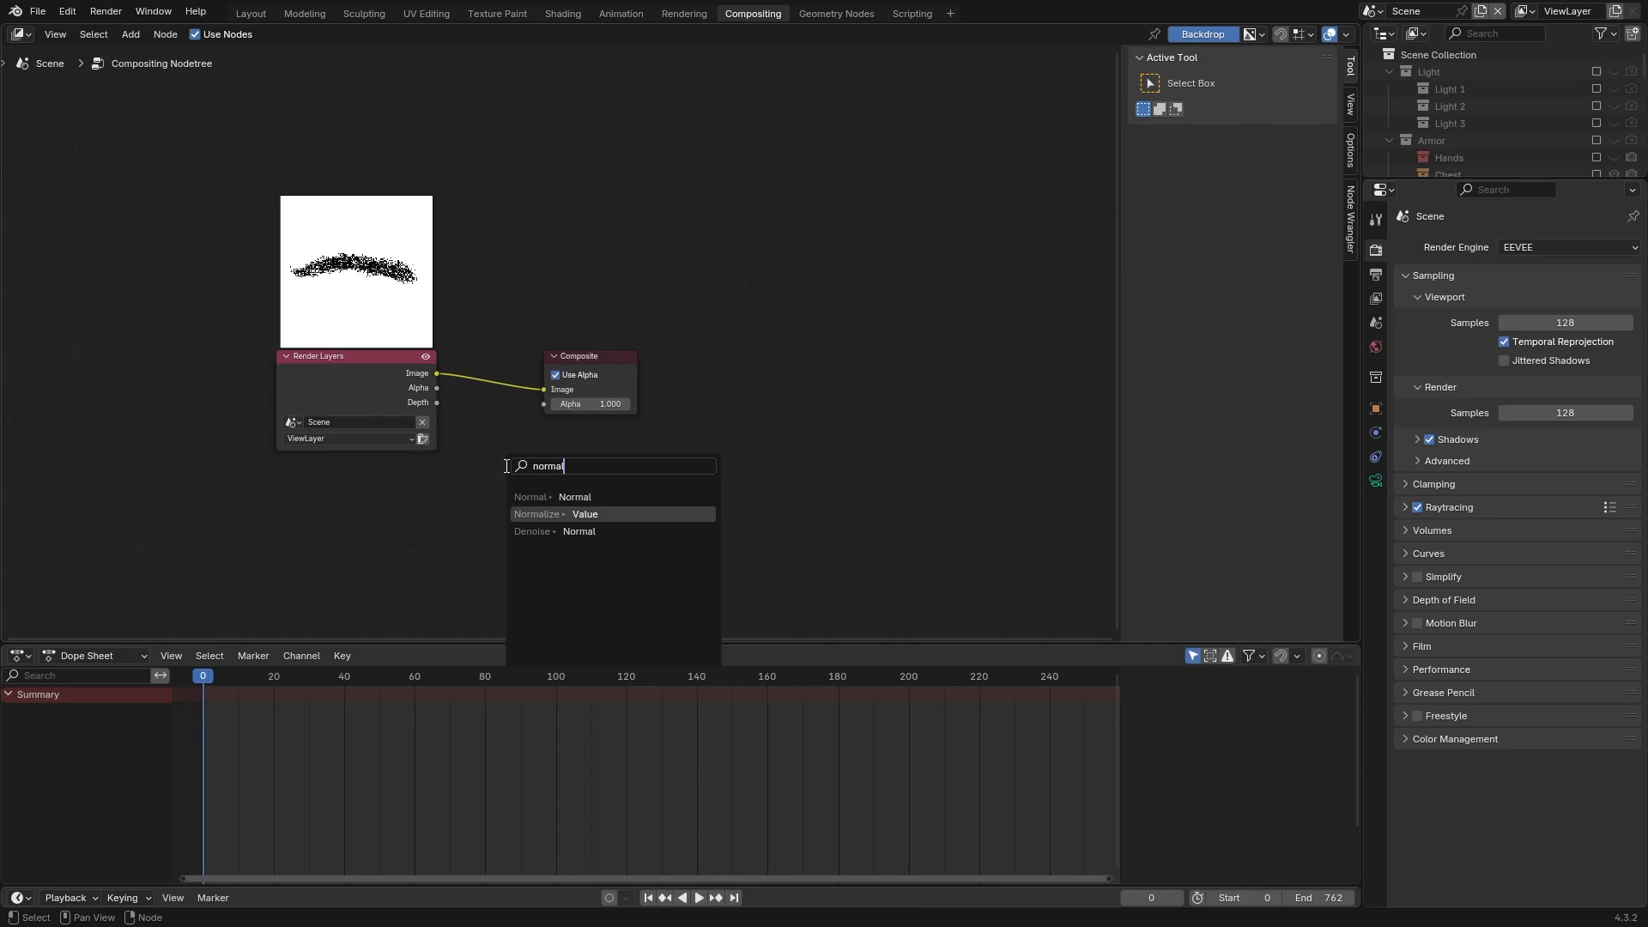
key(Return)
click(507, 466)
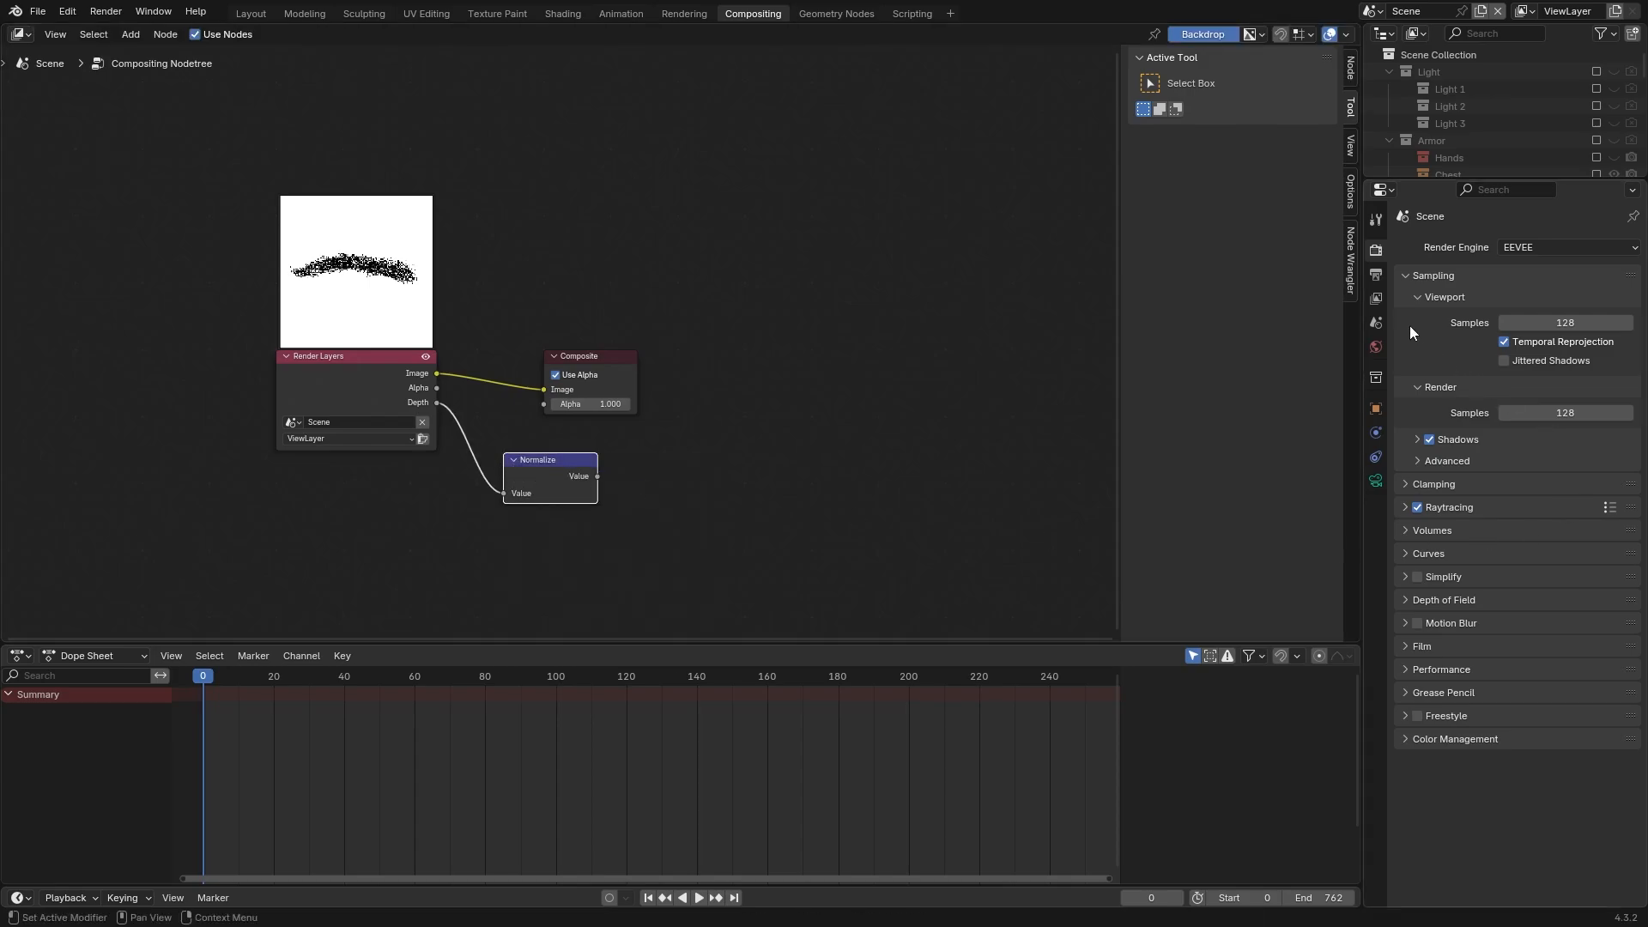
Check the view layer's enabled passes and add an Invert Color node fed by the Normalize node, linking its Color output onward
click(1377, 321)
click(1375, 302)
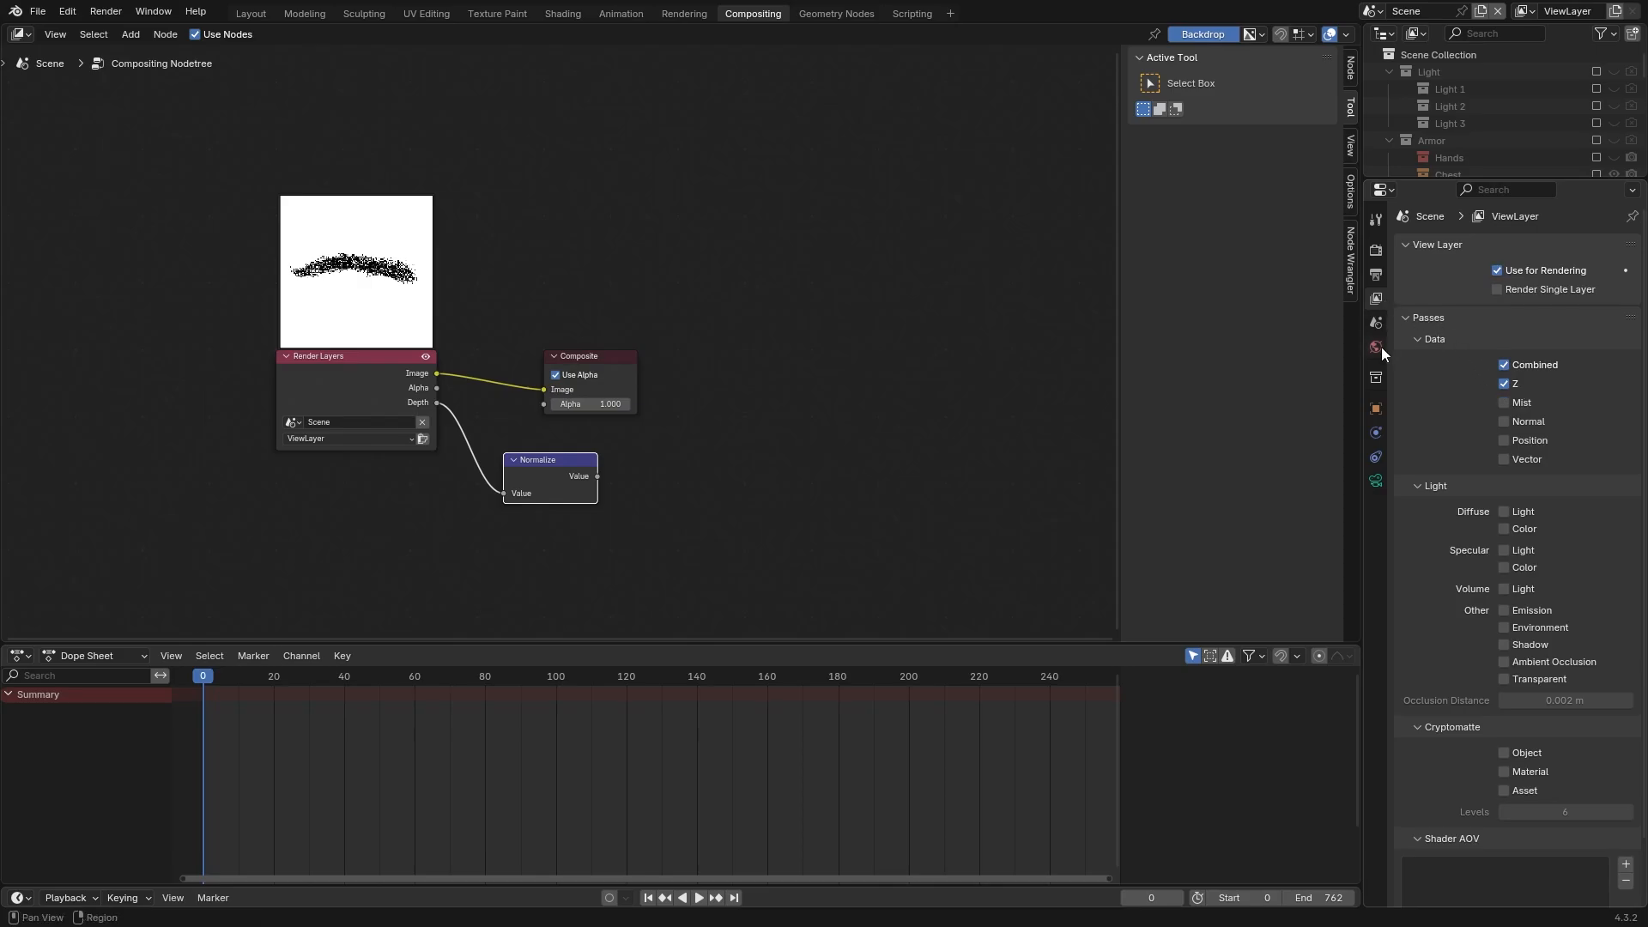
key(shift+a)
key(Return)
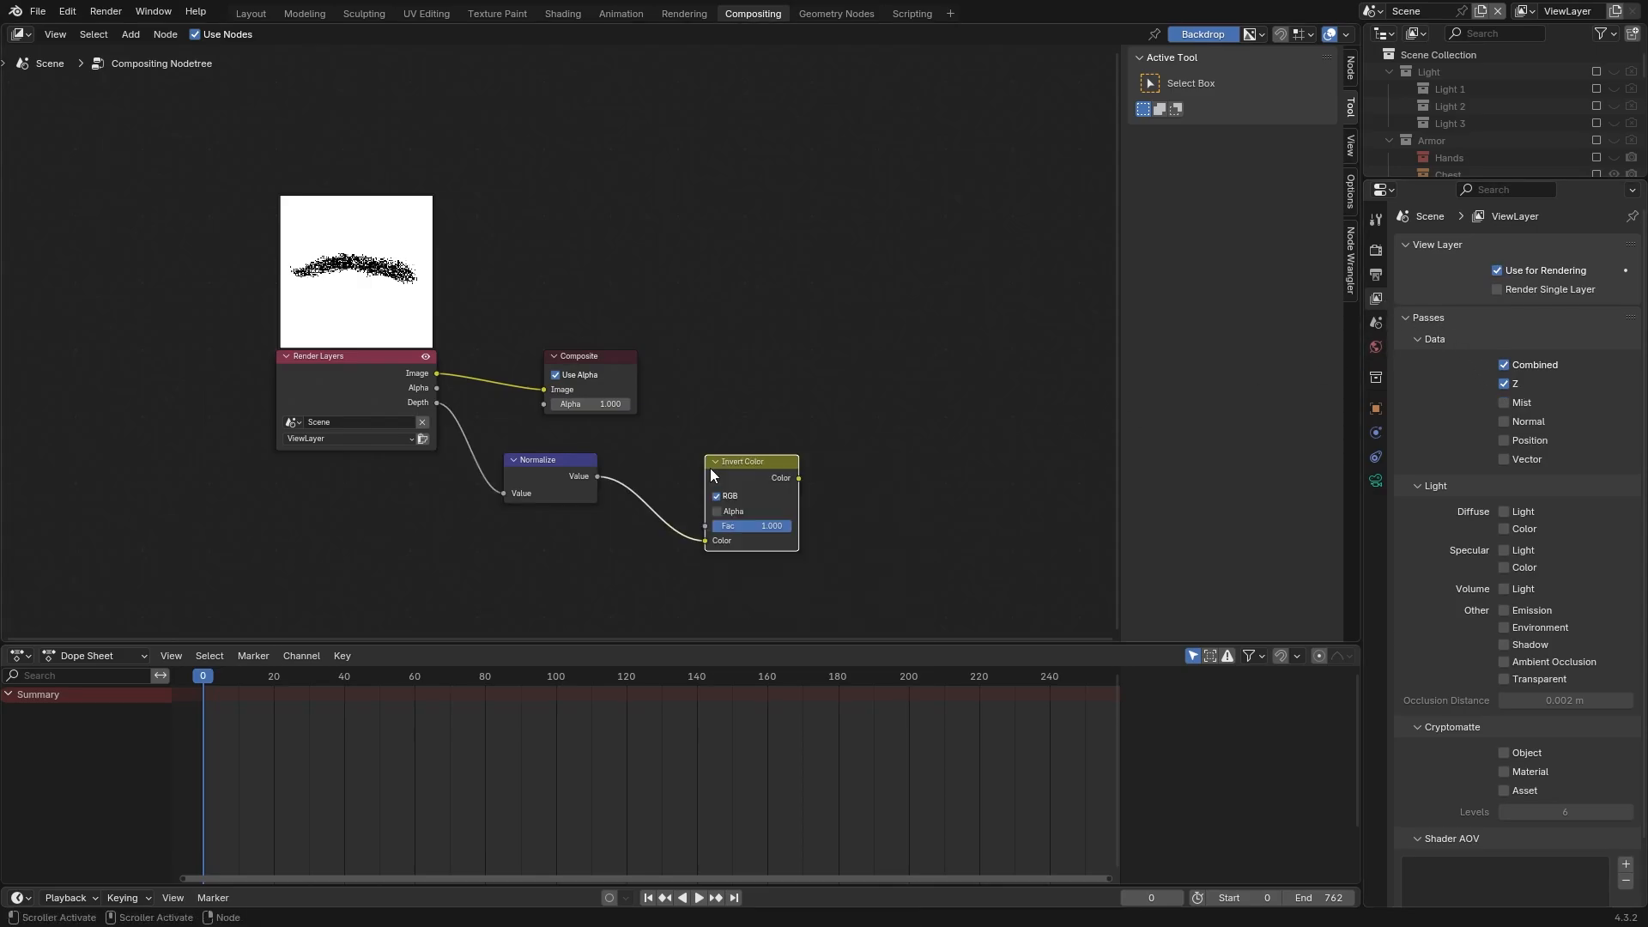
ctrl+shift+click(709, 467)
drag(807, 482, 941, 377)
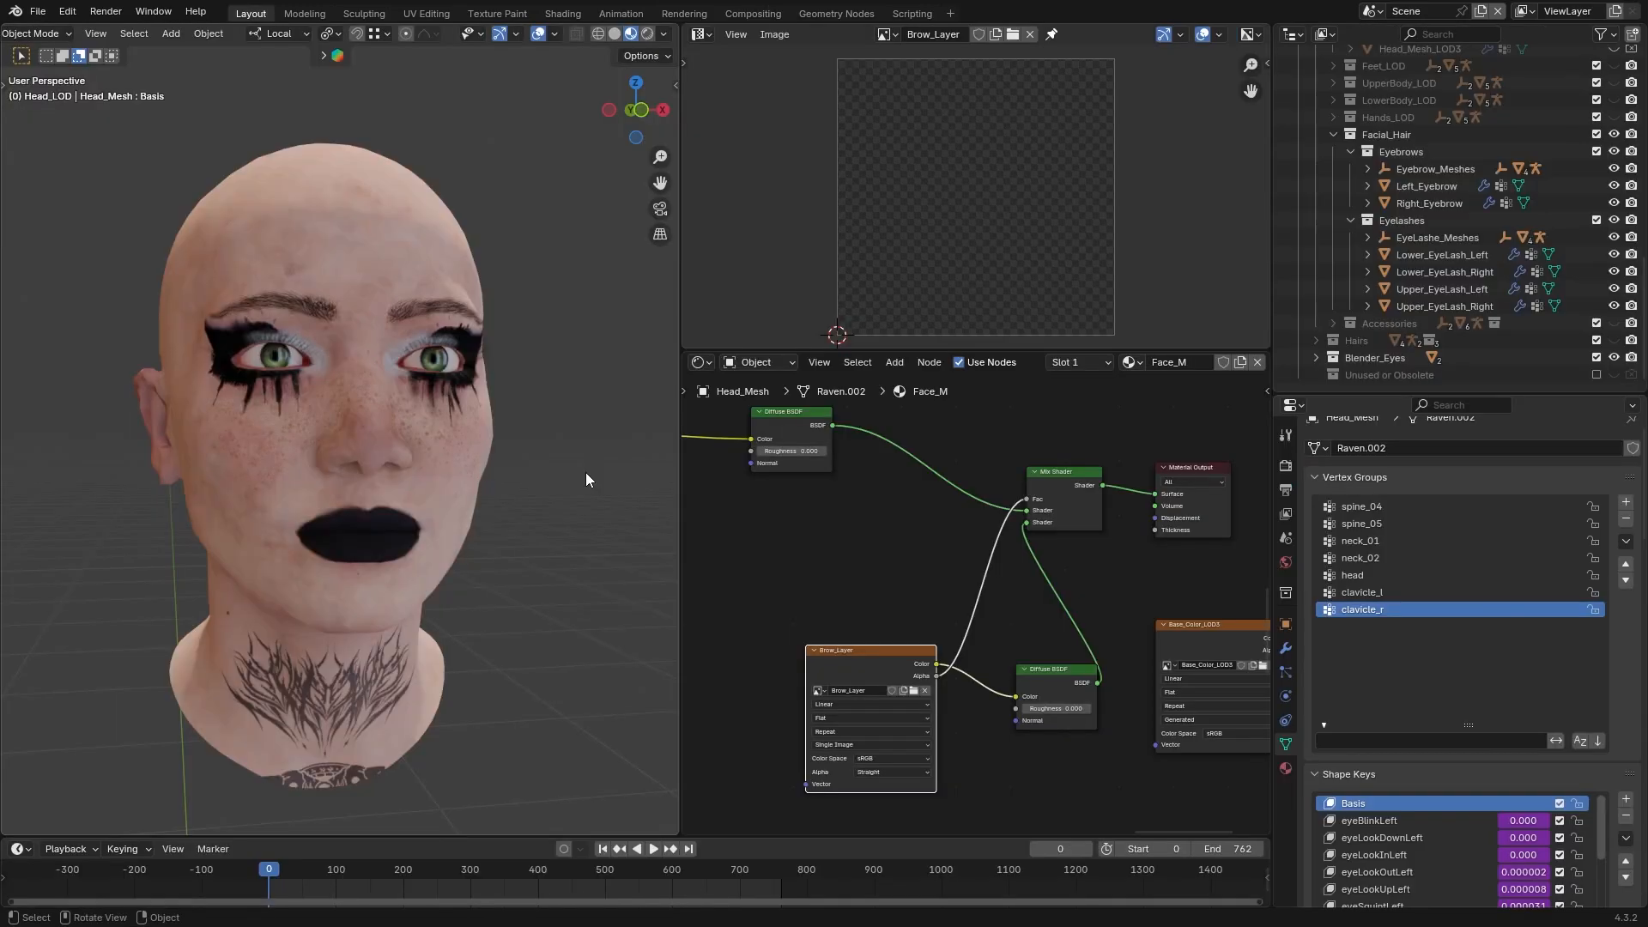
Choose the Paint Soft brush for painting on Brow_Layer and give it an image texture using PaintBB.png
scroll(930, 575, down, 1)
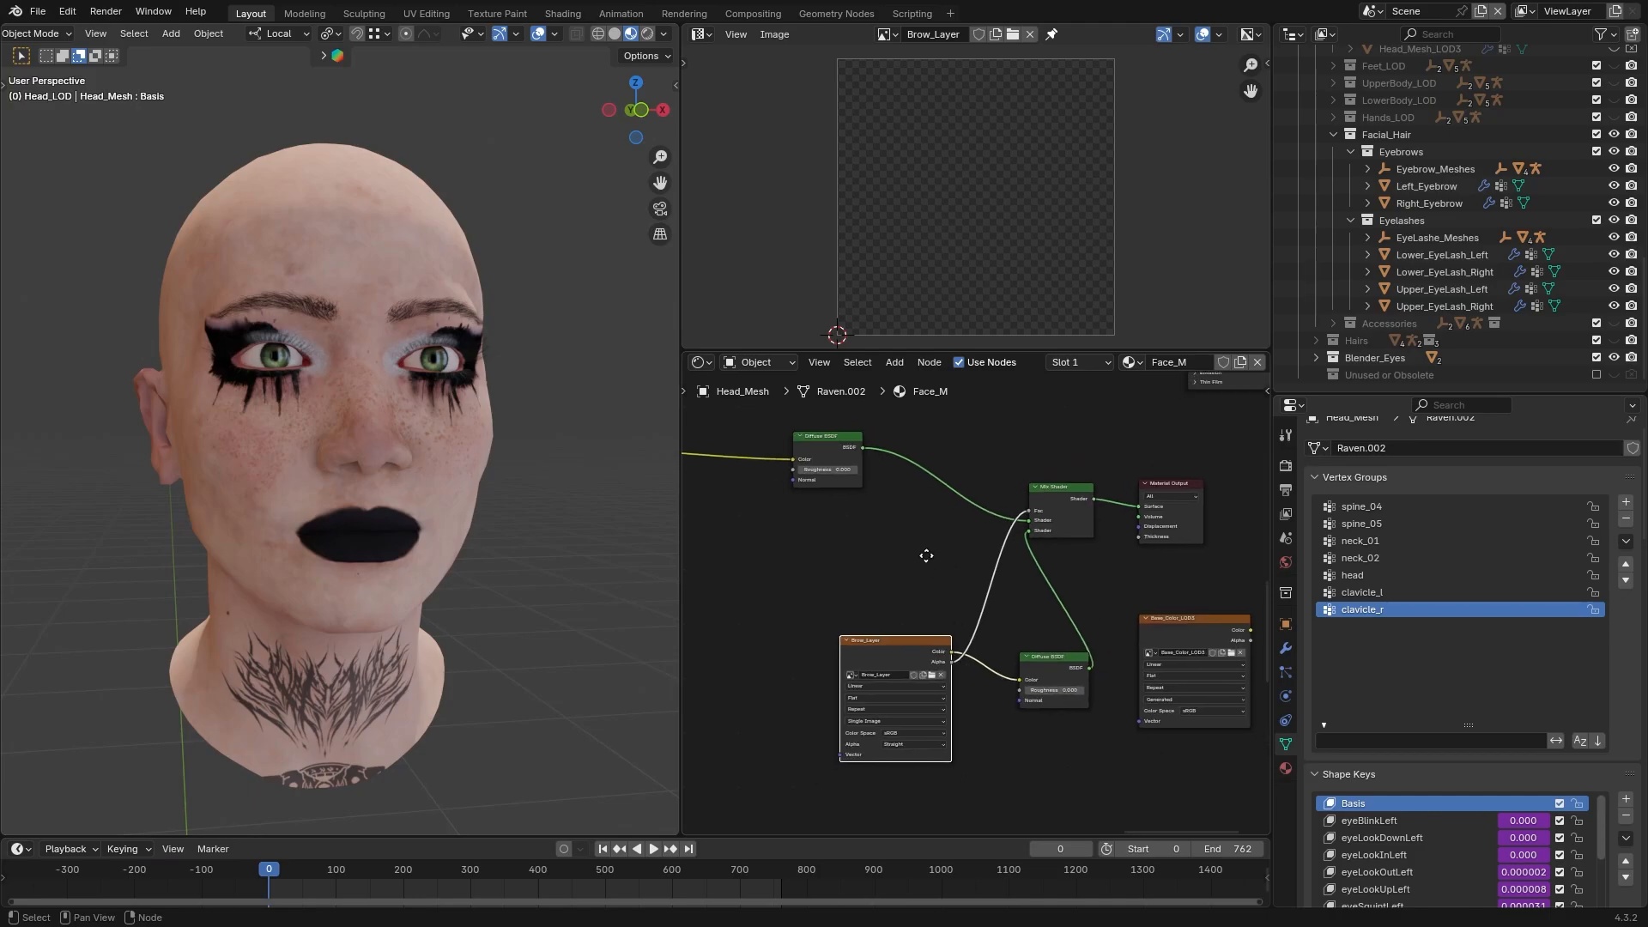
scroll(938, 577, down, 1)
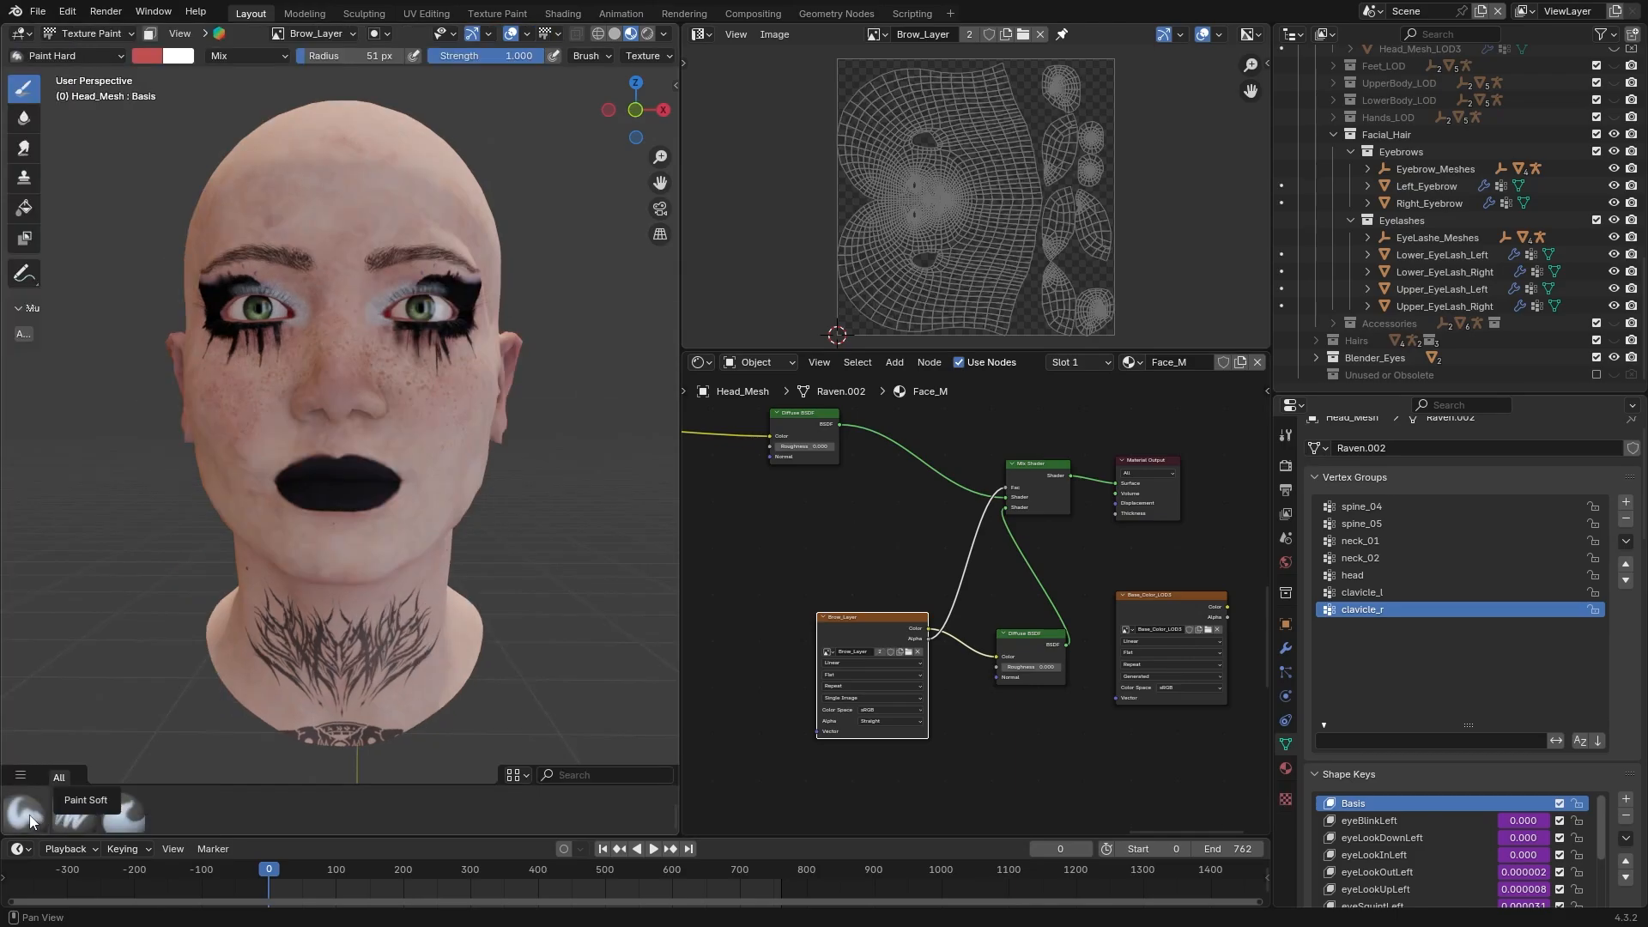
click(24, 813)
click(1285, 435)
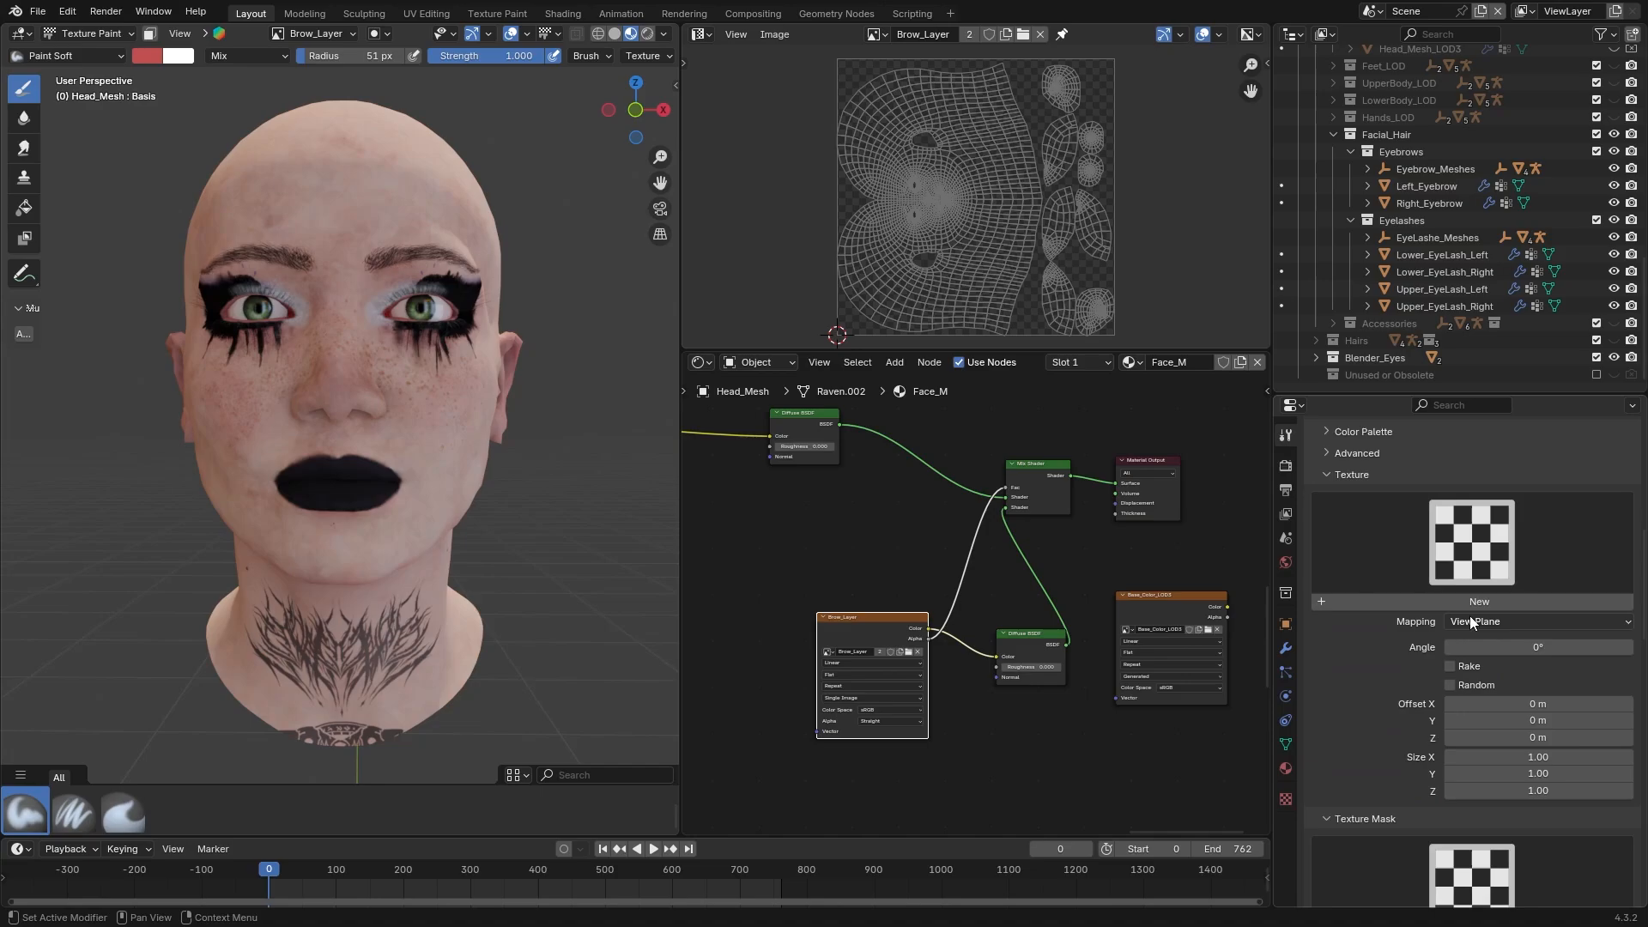
click(1285, 799)
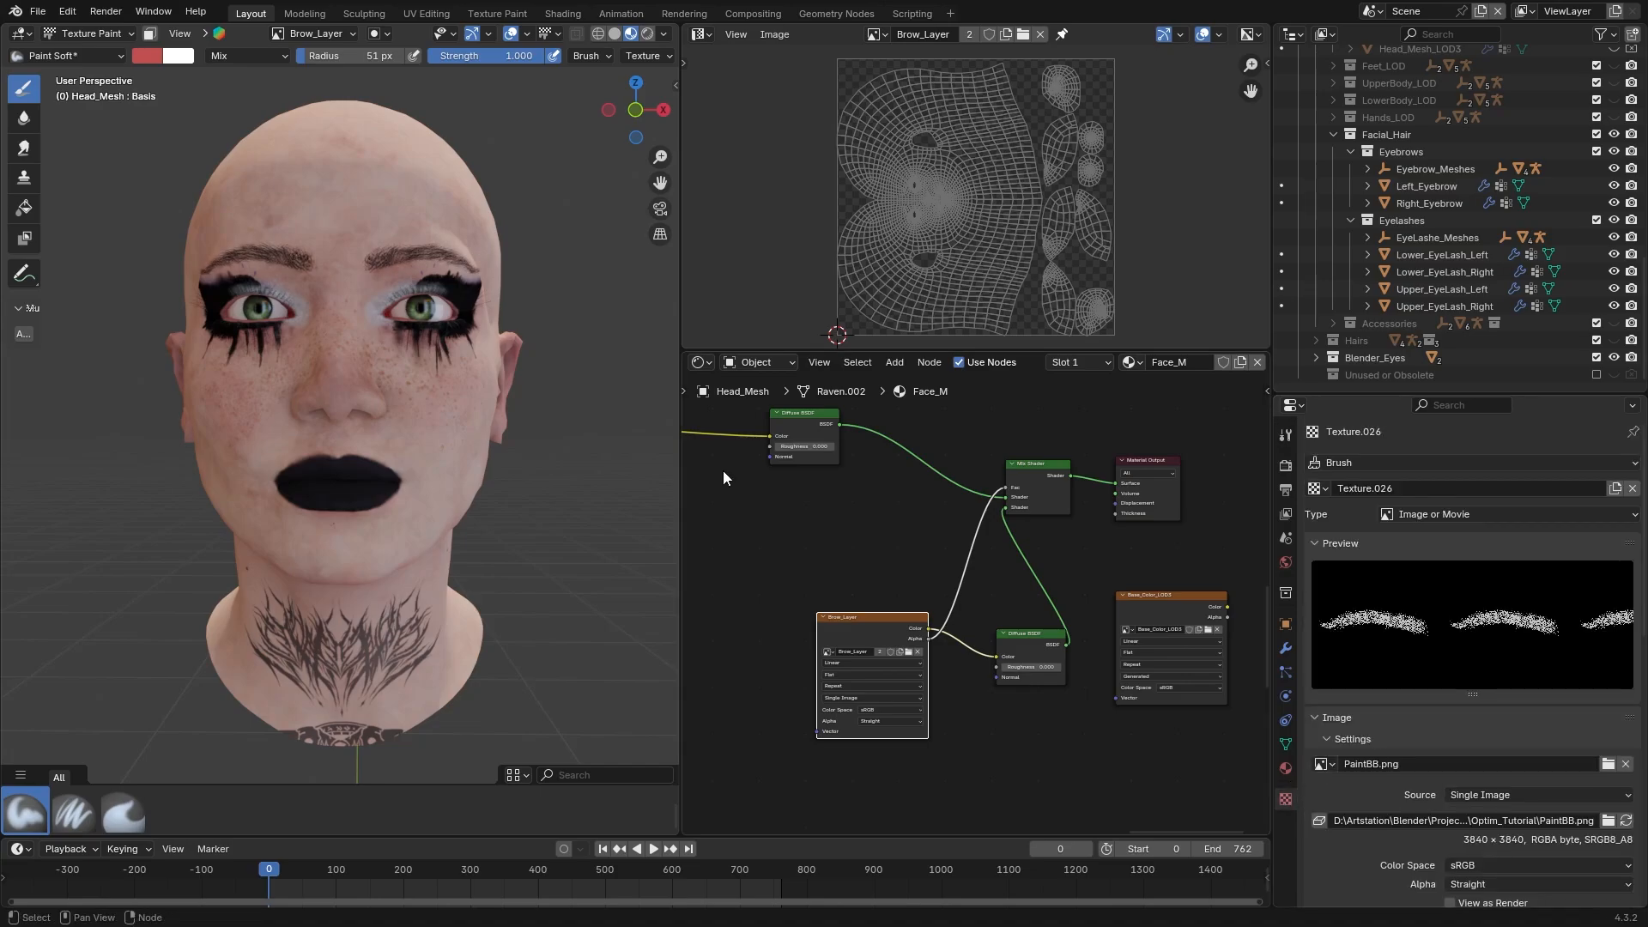
Set the brush texture's mapping to Stencil and the brush color to black
click(1285, 437)
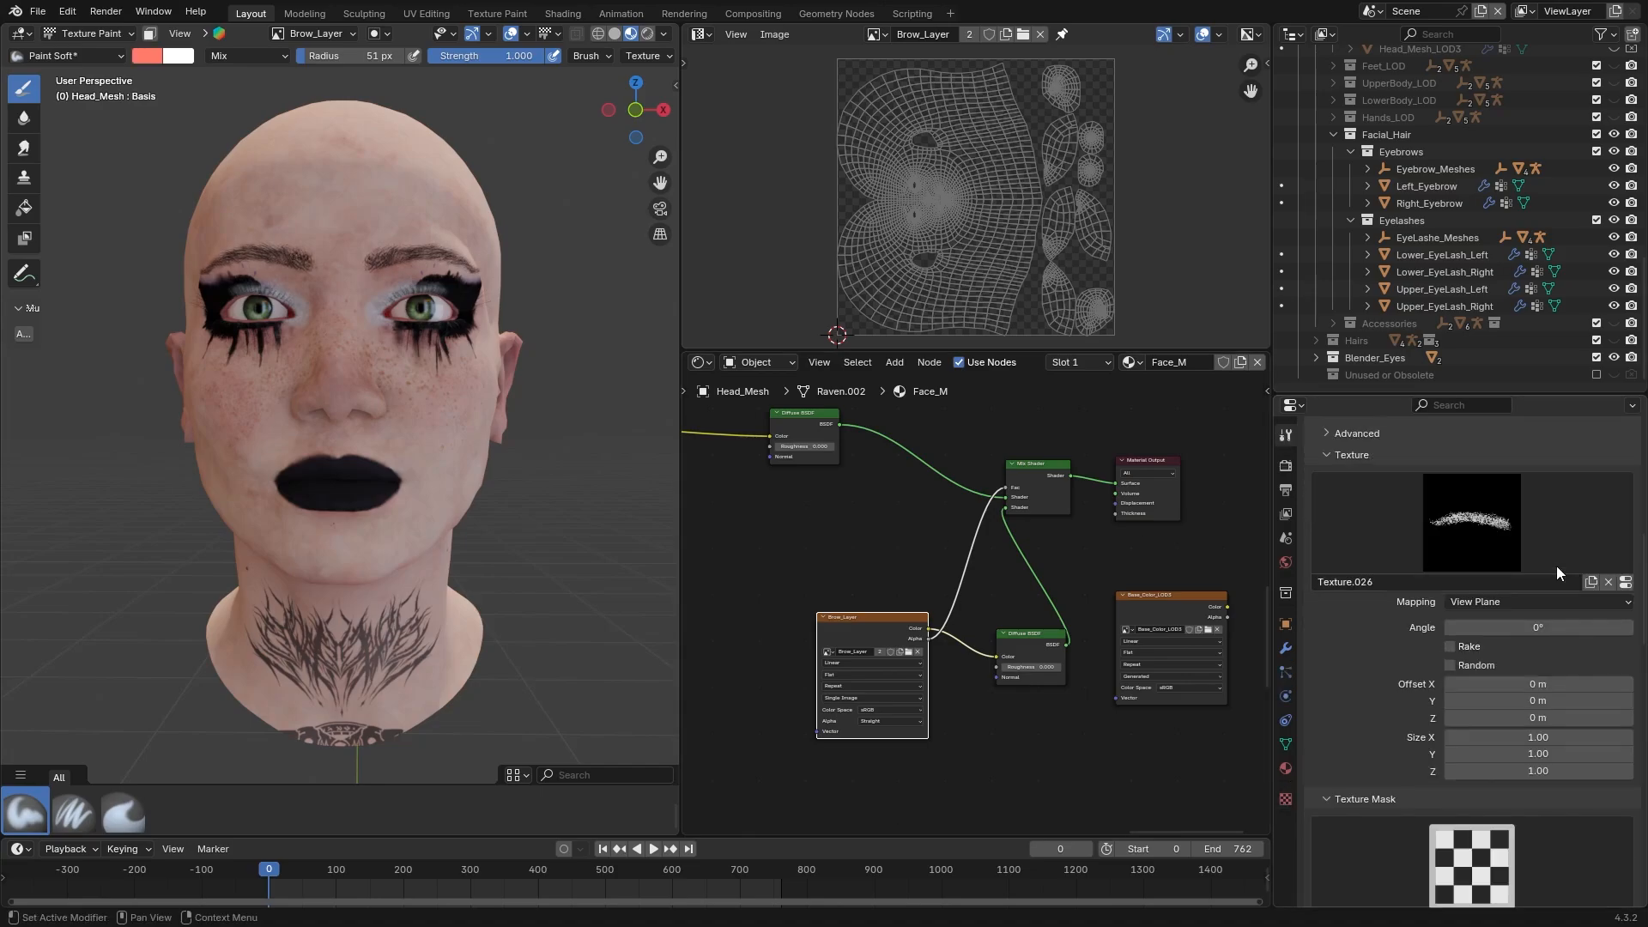
click(1496, 604)
click(1486, 689)
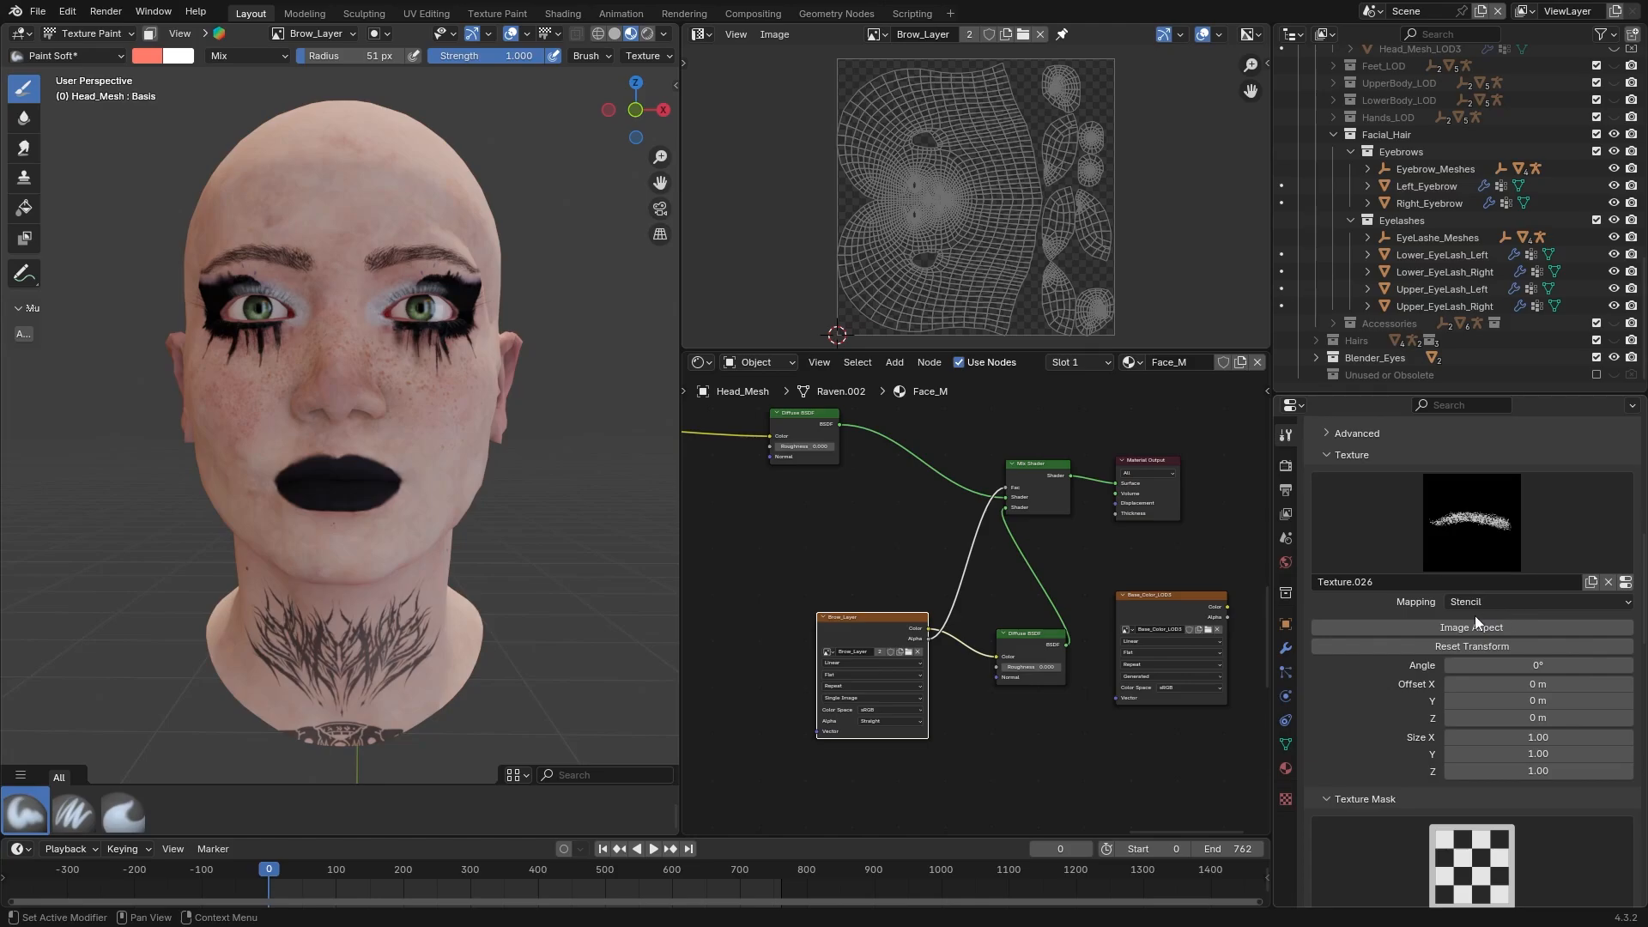
click(1381, 556)
drag(1433, 505, 1321, 535)
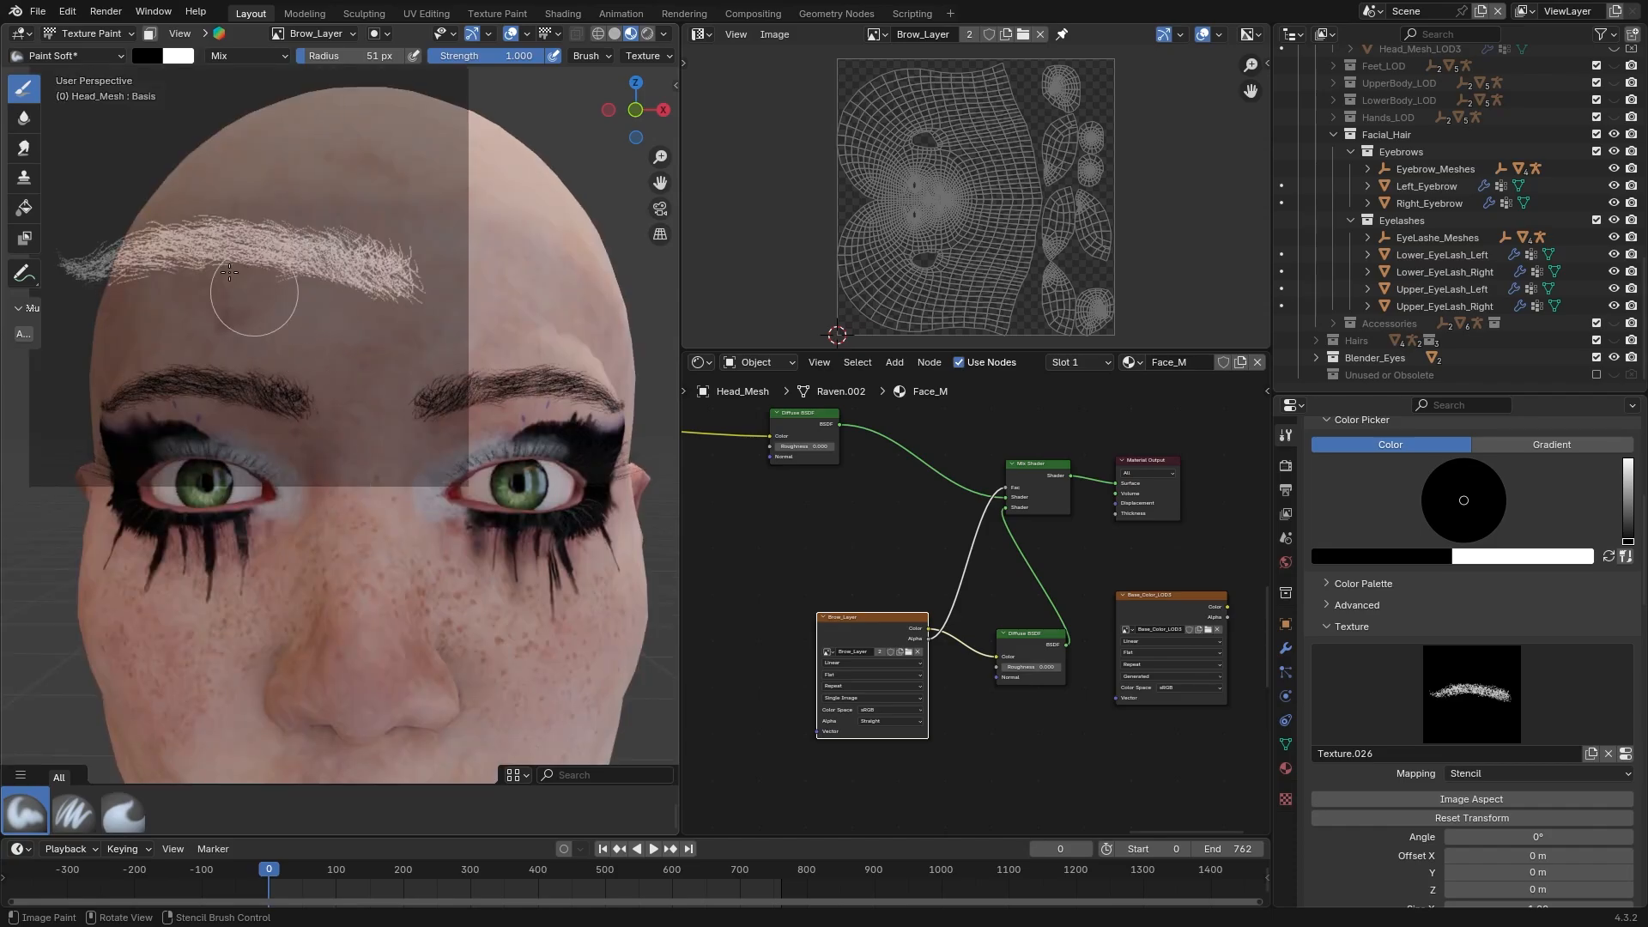
Test the eyebrow stencil with strokes on the forehead, enabling Calculate for the brush texture's alpha between strokes
drag(201, 273, 398, 304)
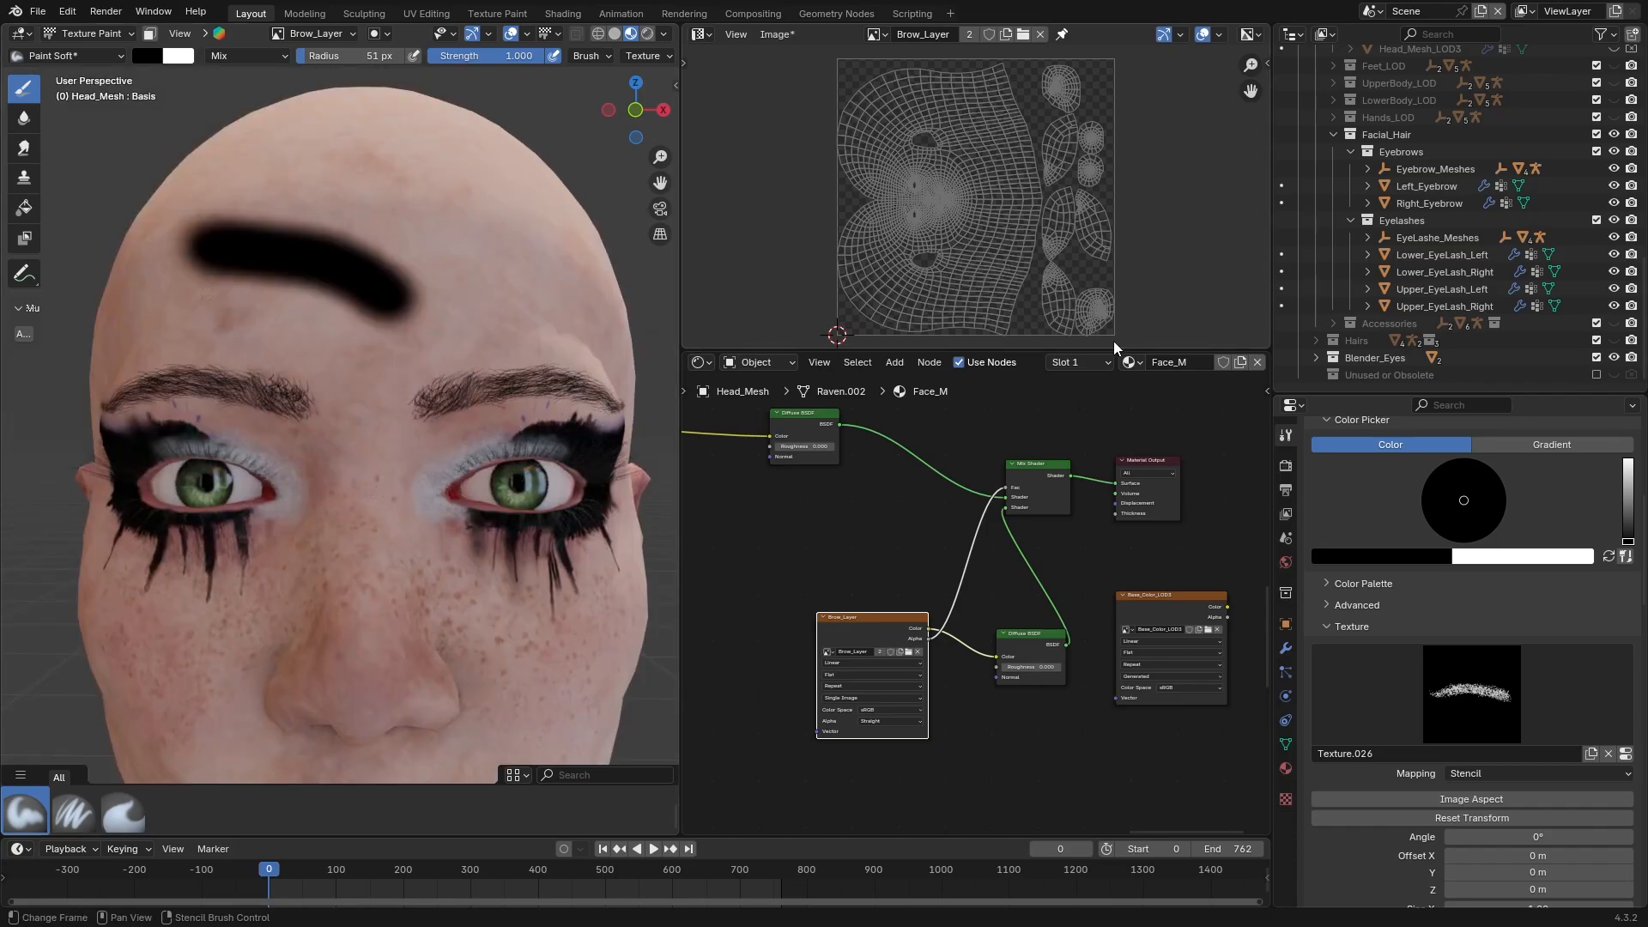
click(1285, 800)
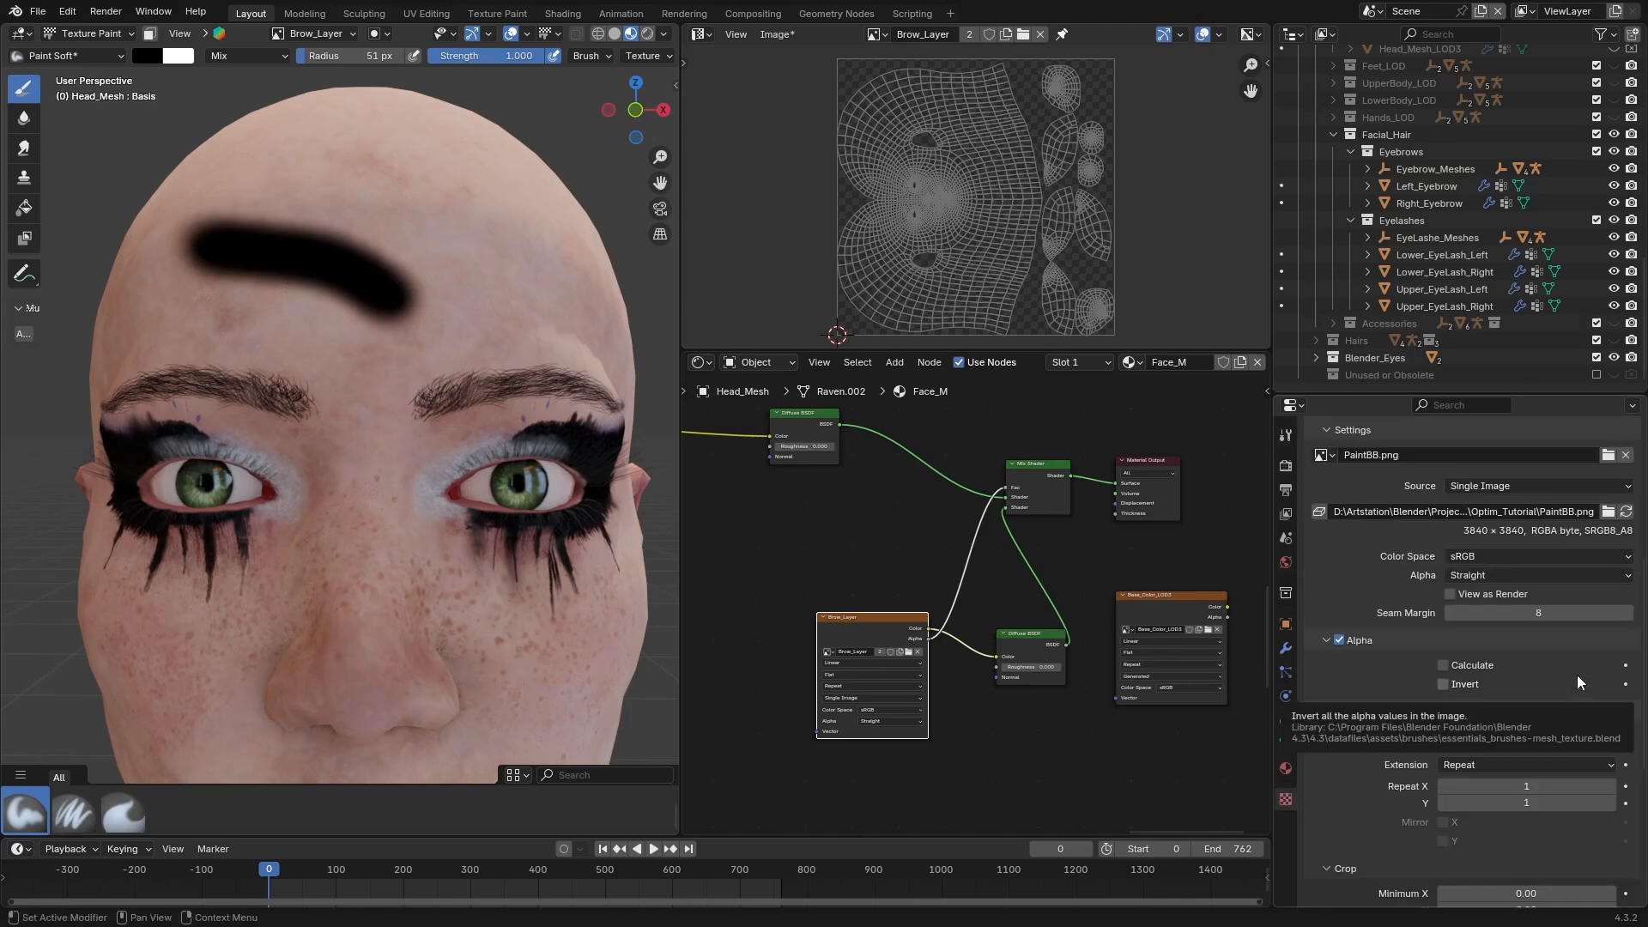
click(1465, 662)
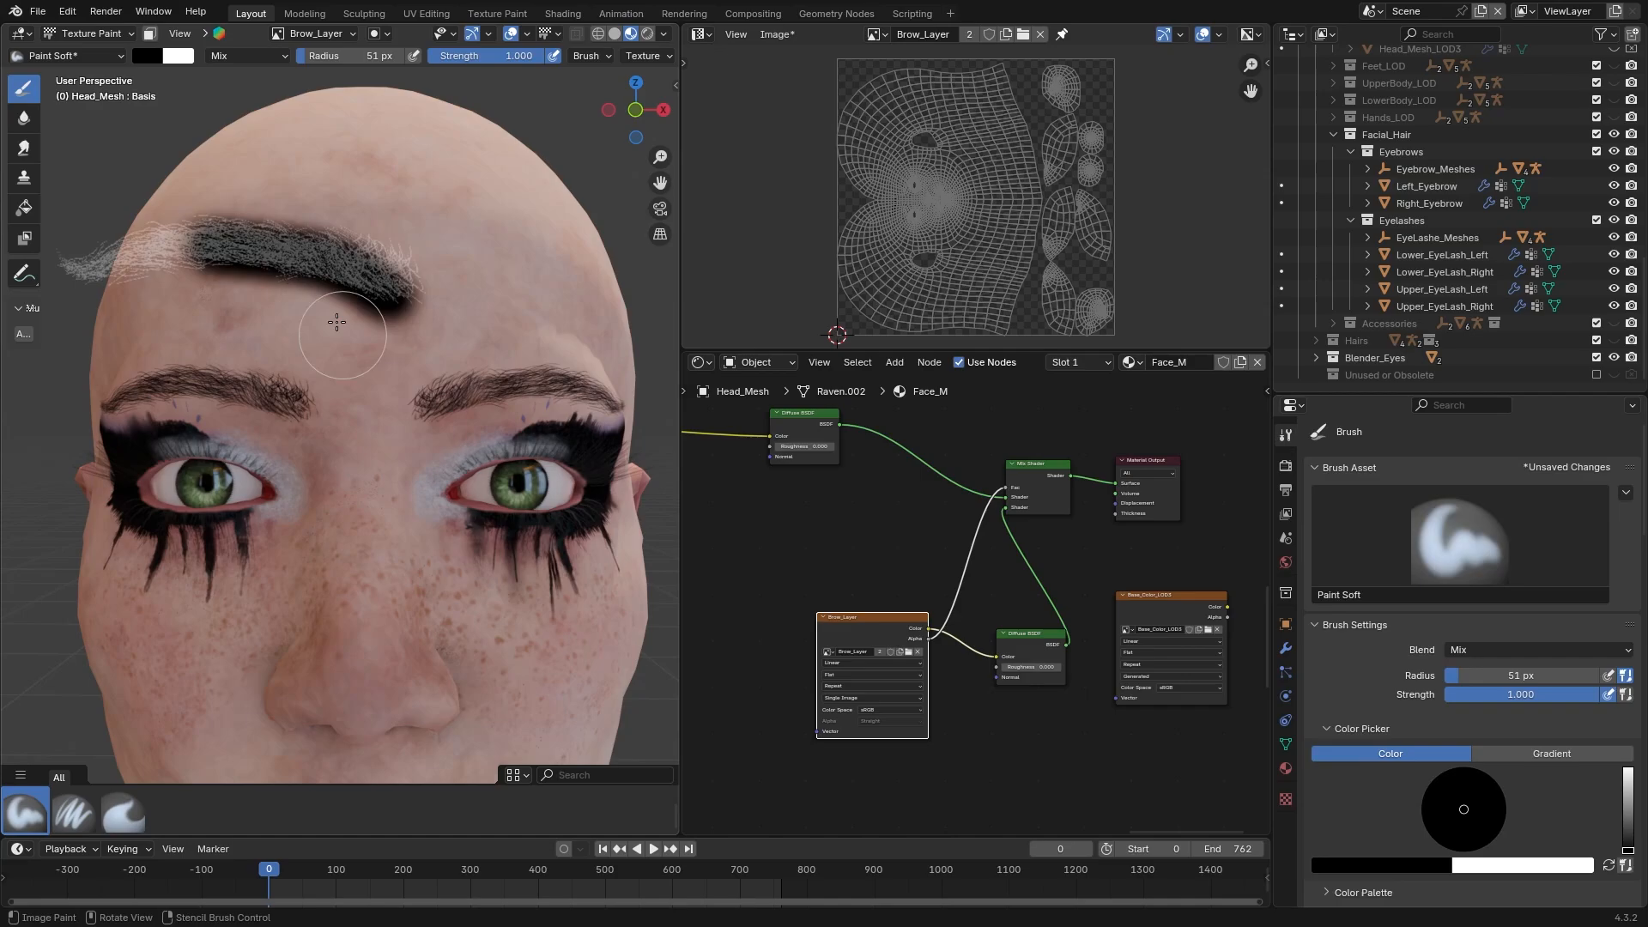
right_drag(327, 286, 343, 383)
drag(282, 357, 386, 380)
Set the brush blend mode to Erase Alpha and erase the test strokes from the forehead
click(232, 60)
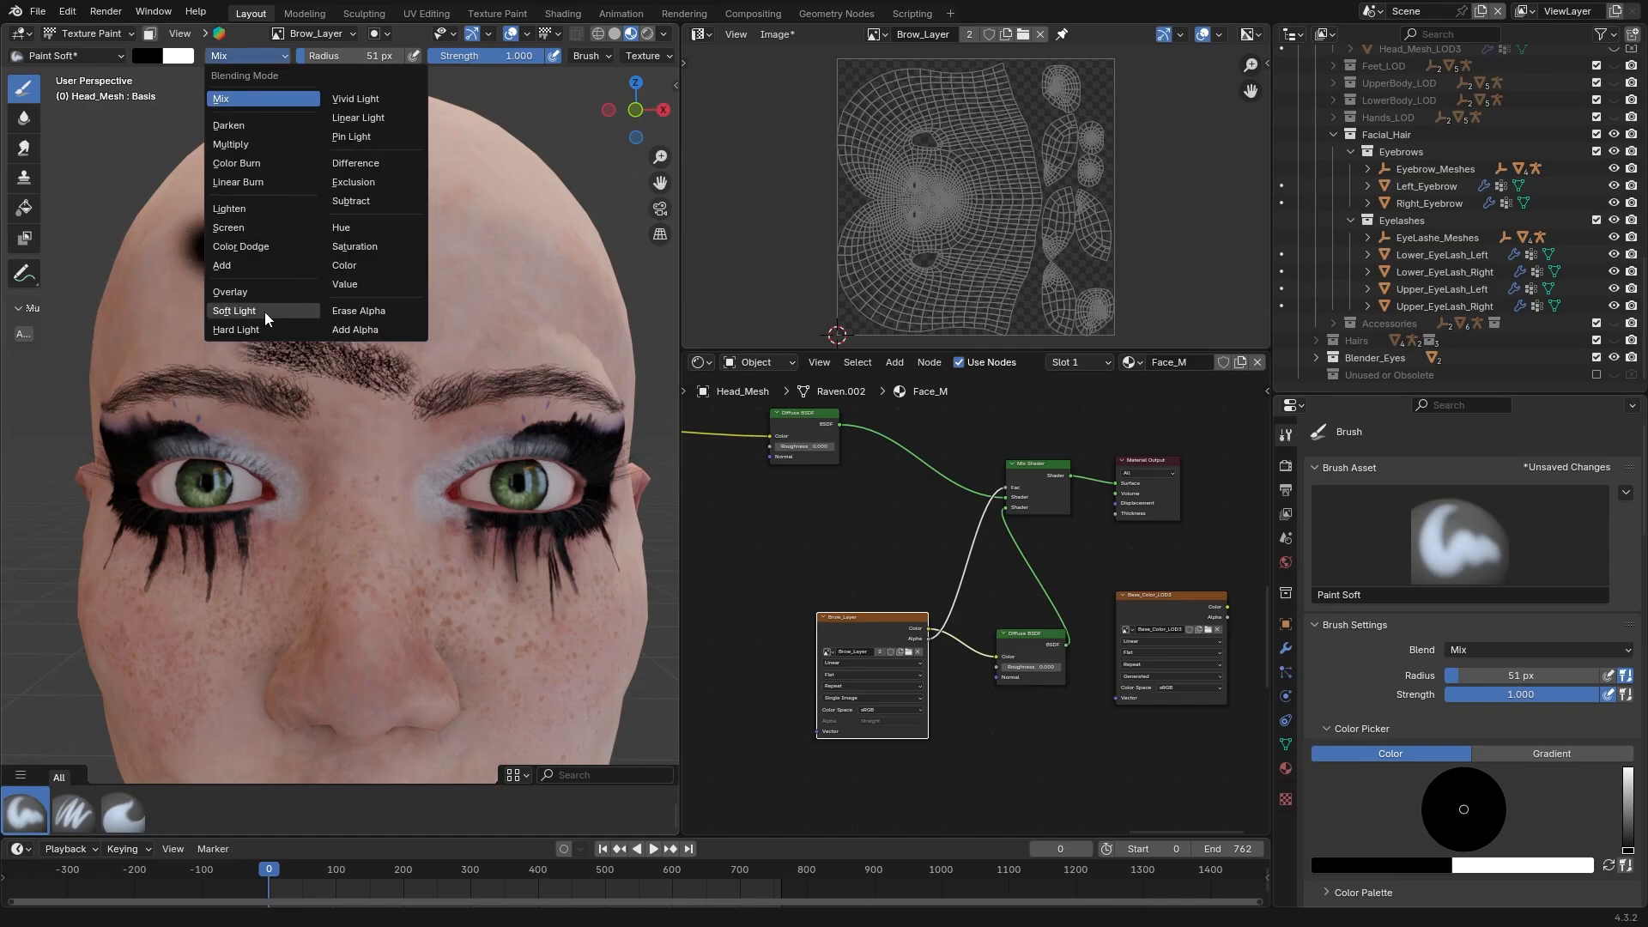
click(358, 311)
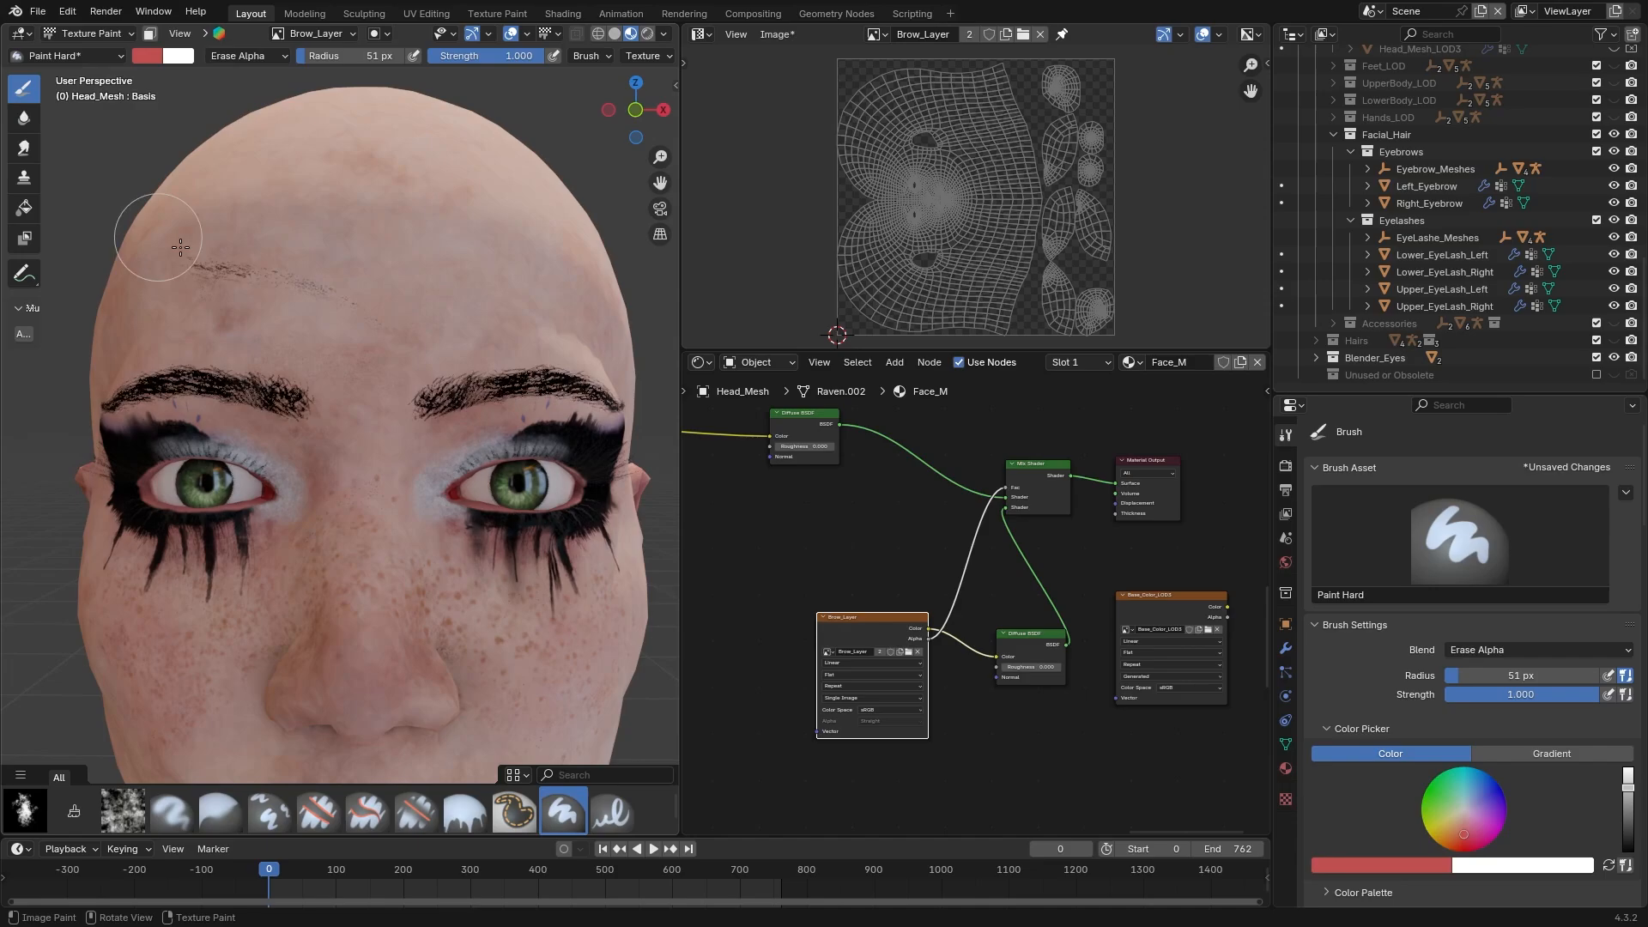
drag(181, 248, 258, 290)
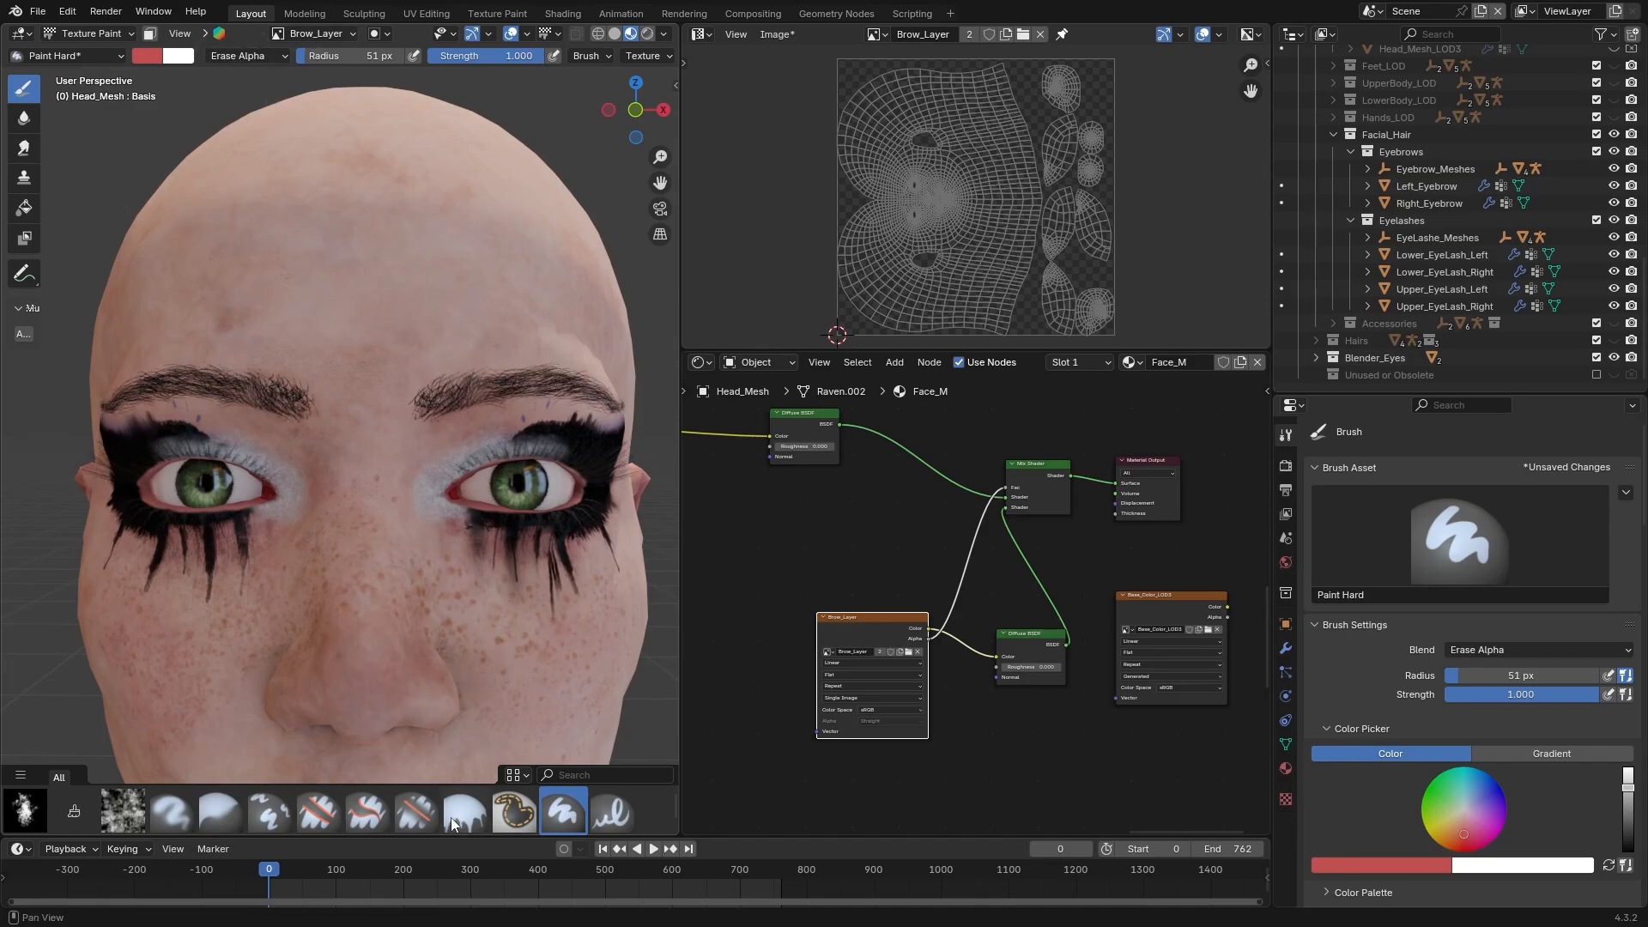
Reselect the Paint Soft brush and paint the character's right eyebrow through the aligned stencil in Mix mode
scroll(454, 824, down, 2)
click(24, 811)
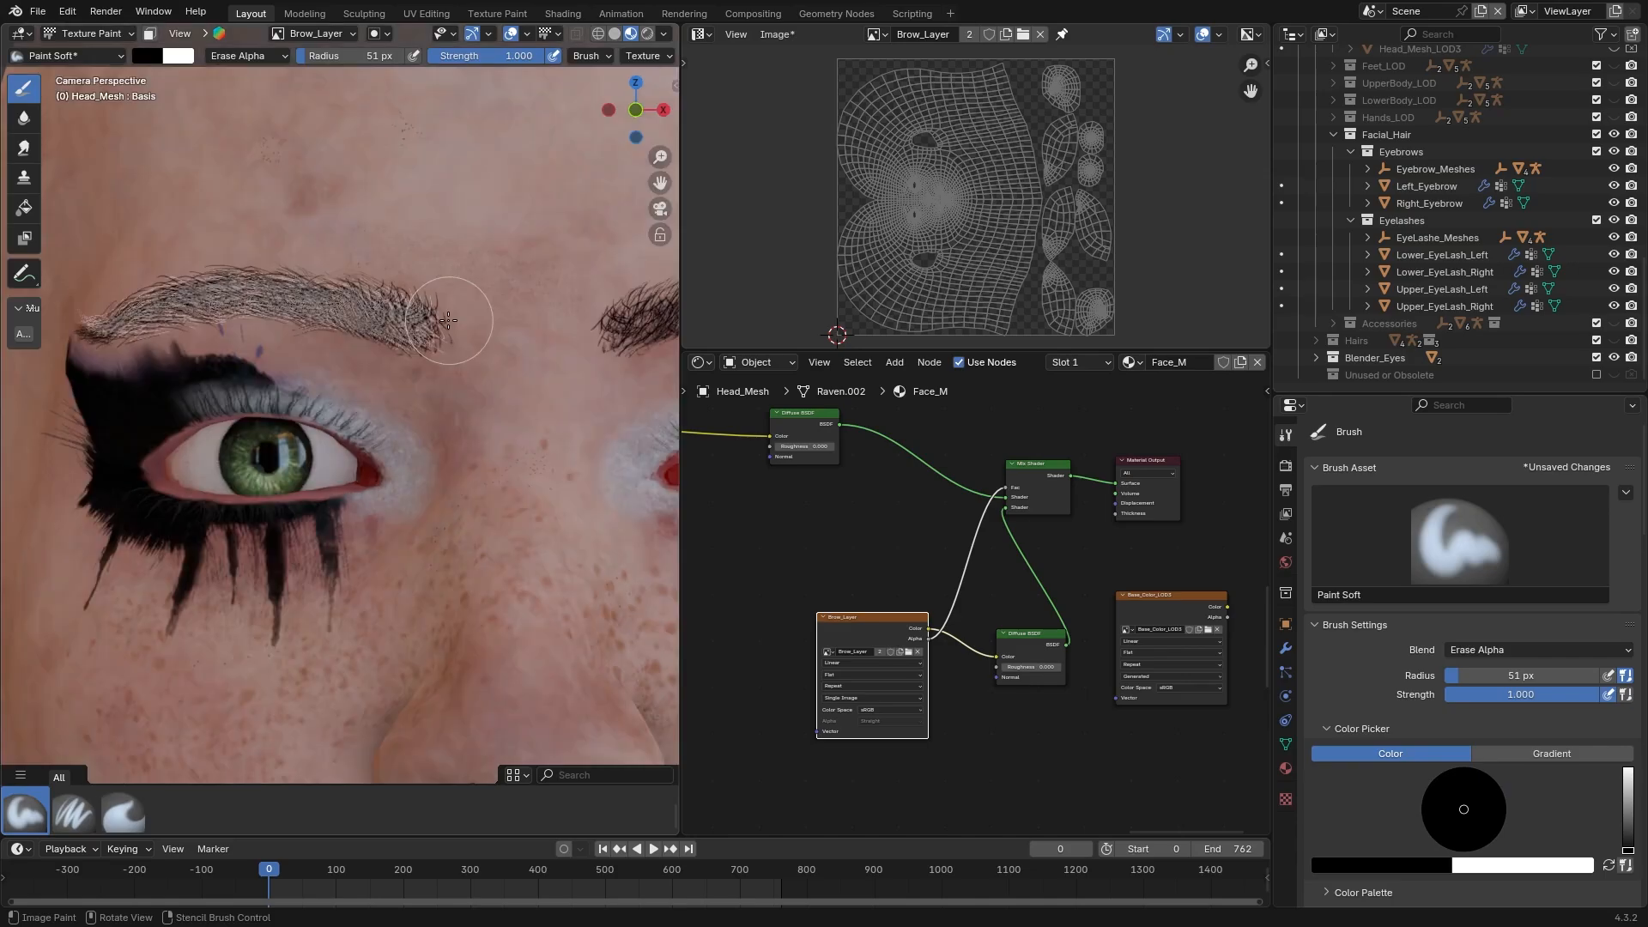
right_drag(426, 322, 426, 321)
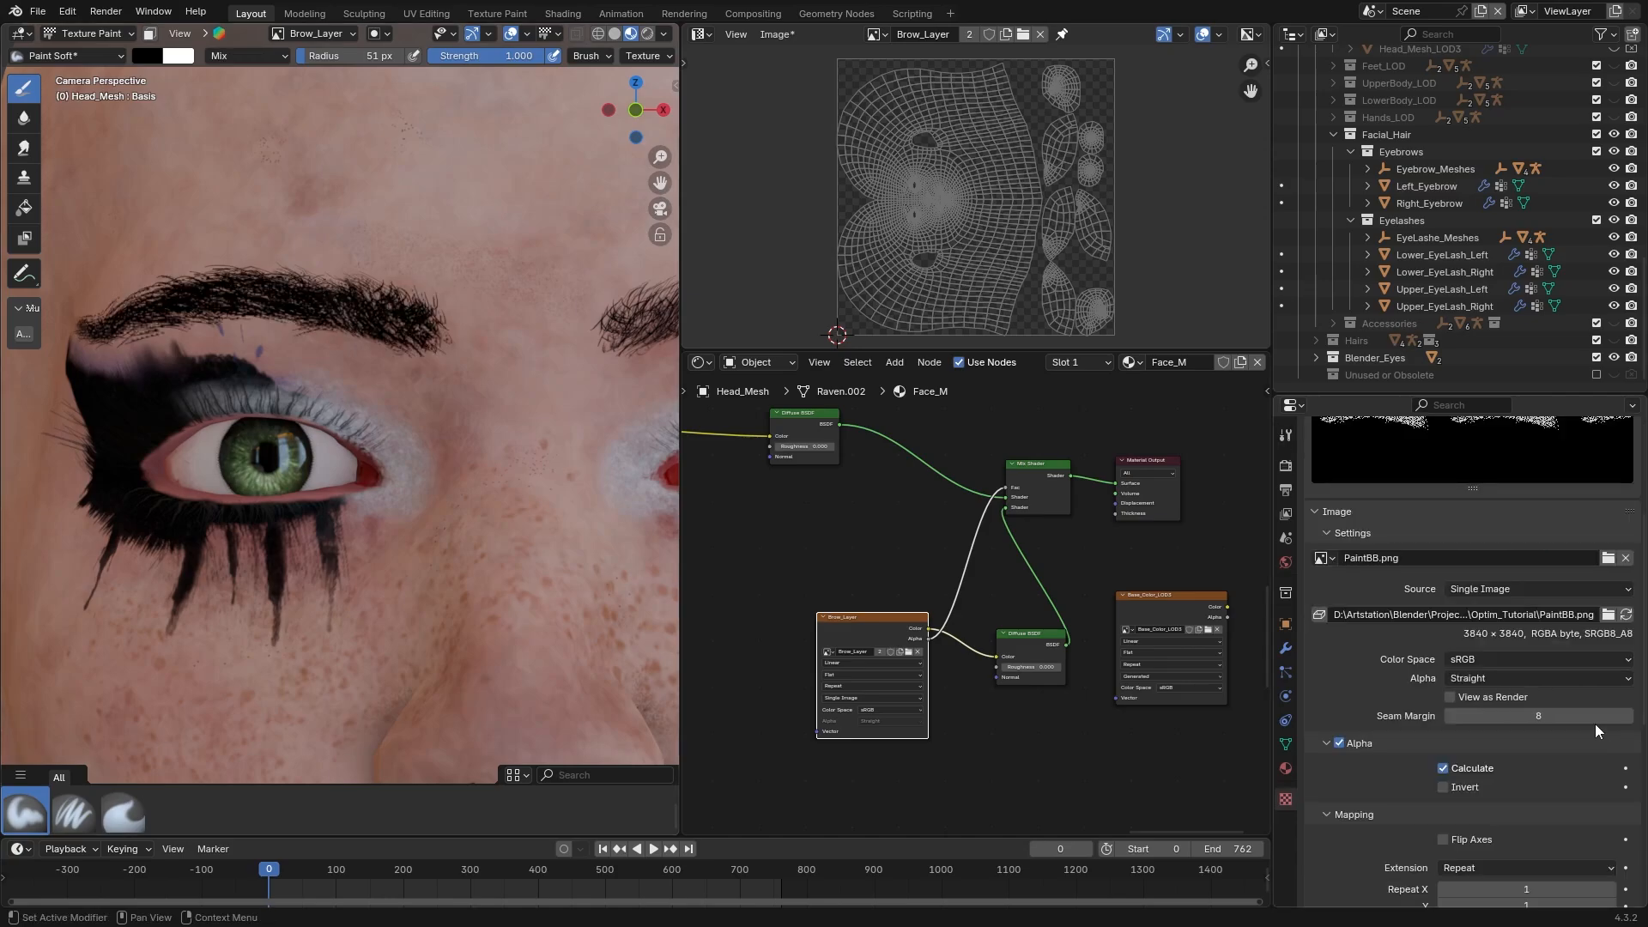
Enable Flip Axes for the brush texture, align the stencil over the character's left eyebrow and paint it
scroll(1594, 724, down, 2)
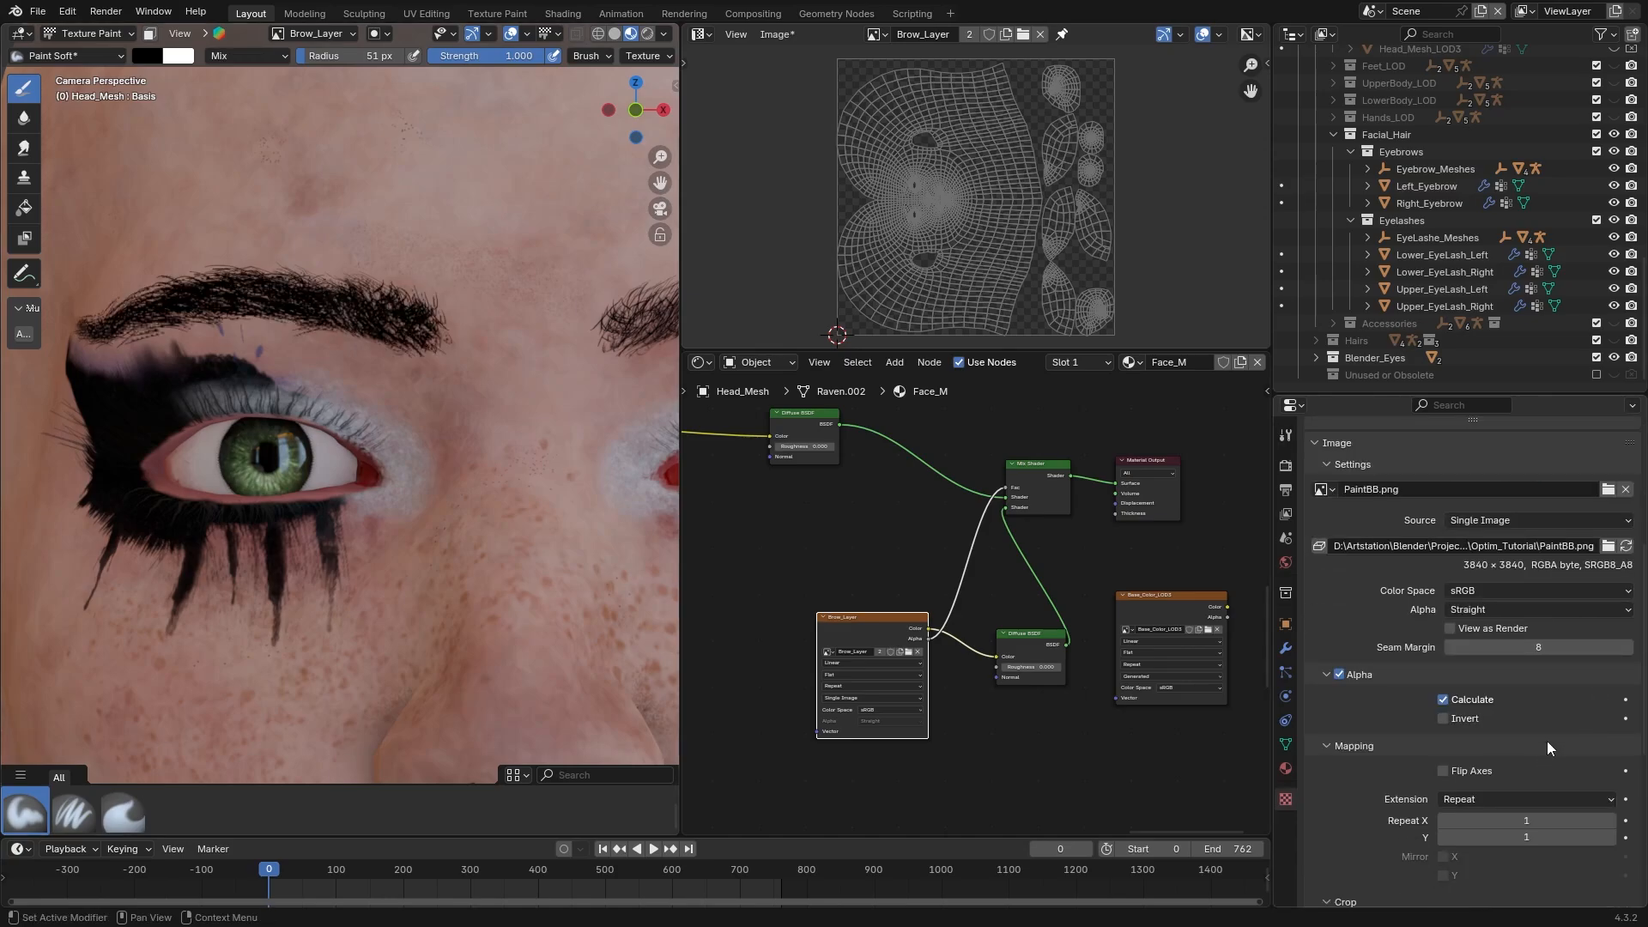
click(1470, 766)
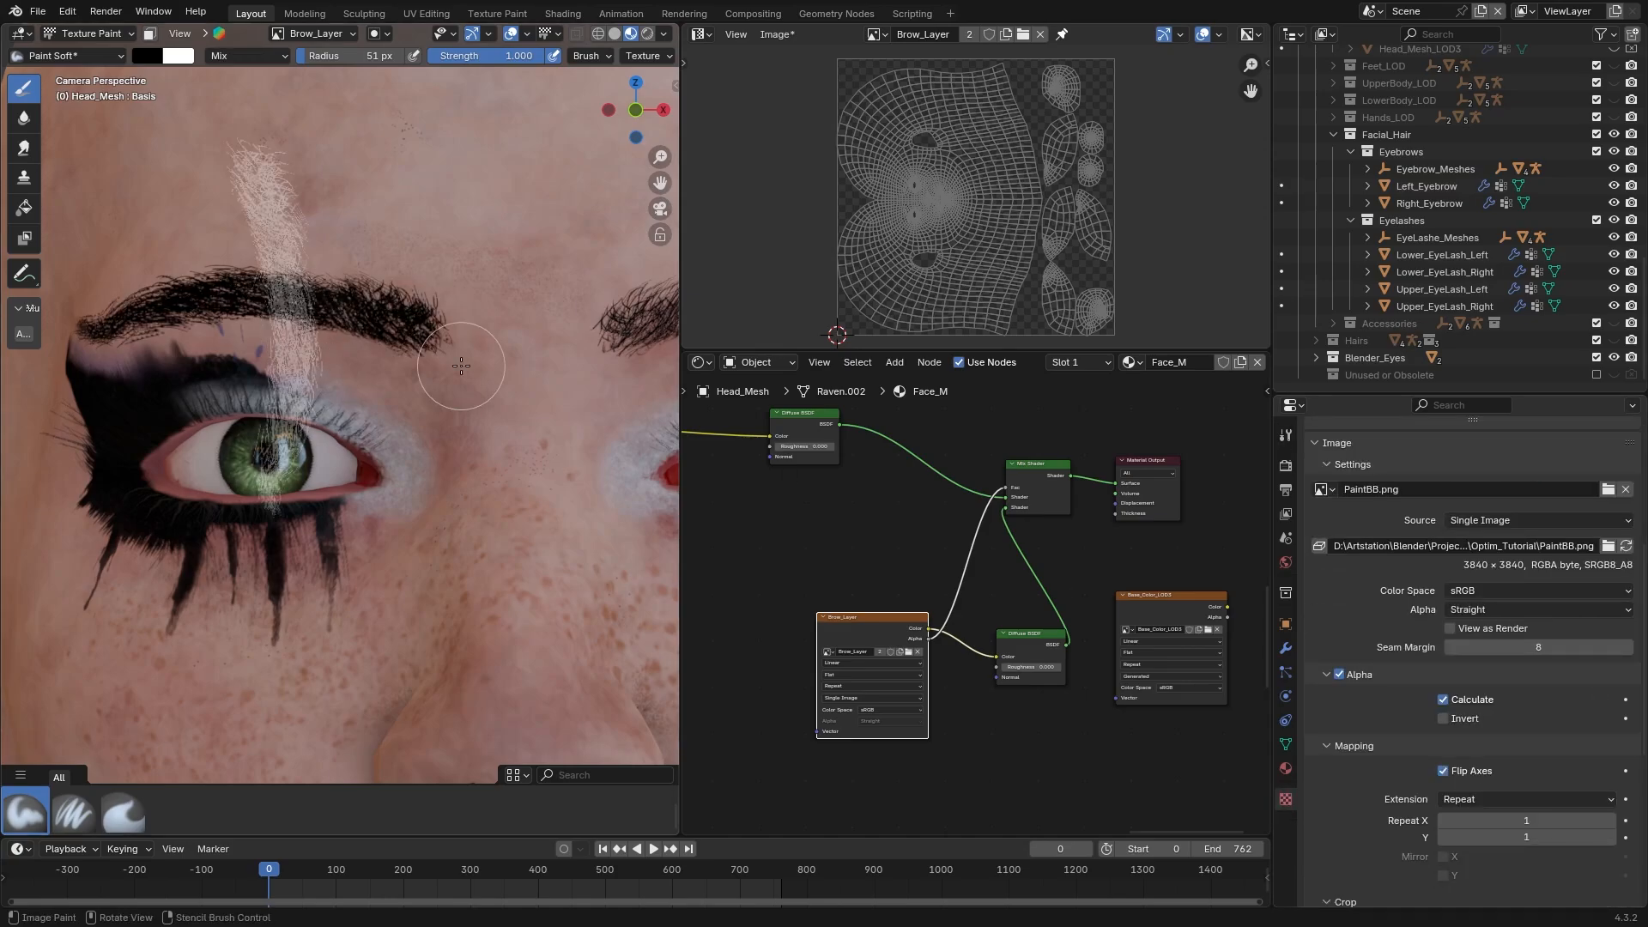
shift+middle_drag(461, 366, 190, 368)
ctrl+right_drag(287, 412, 599, 306)
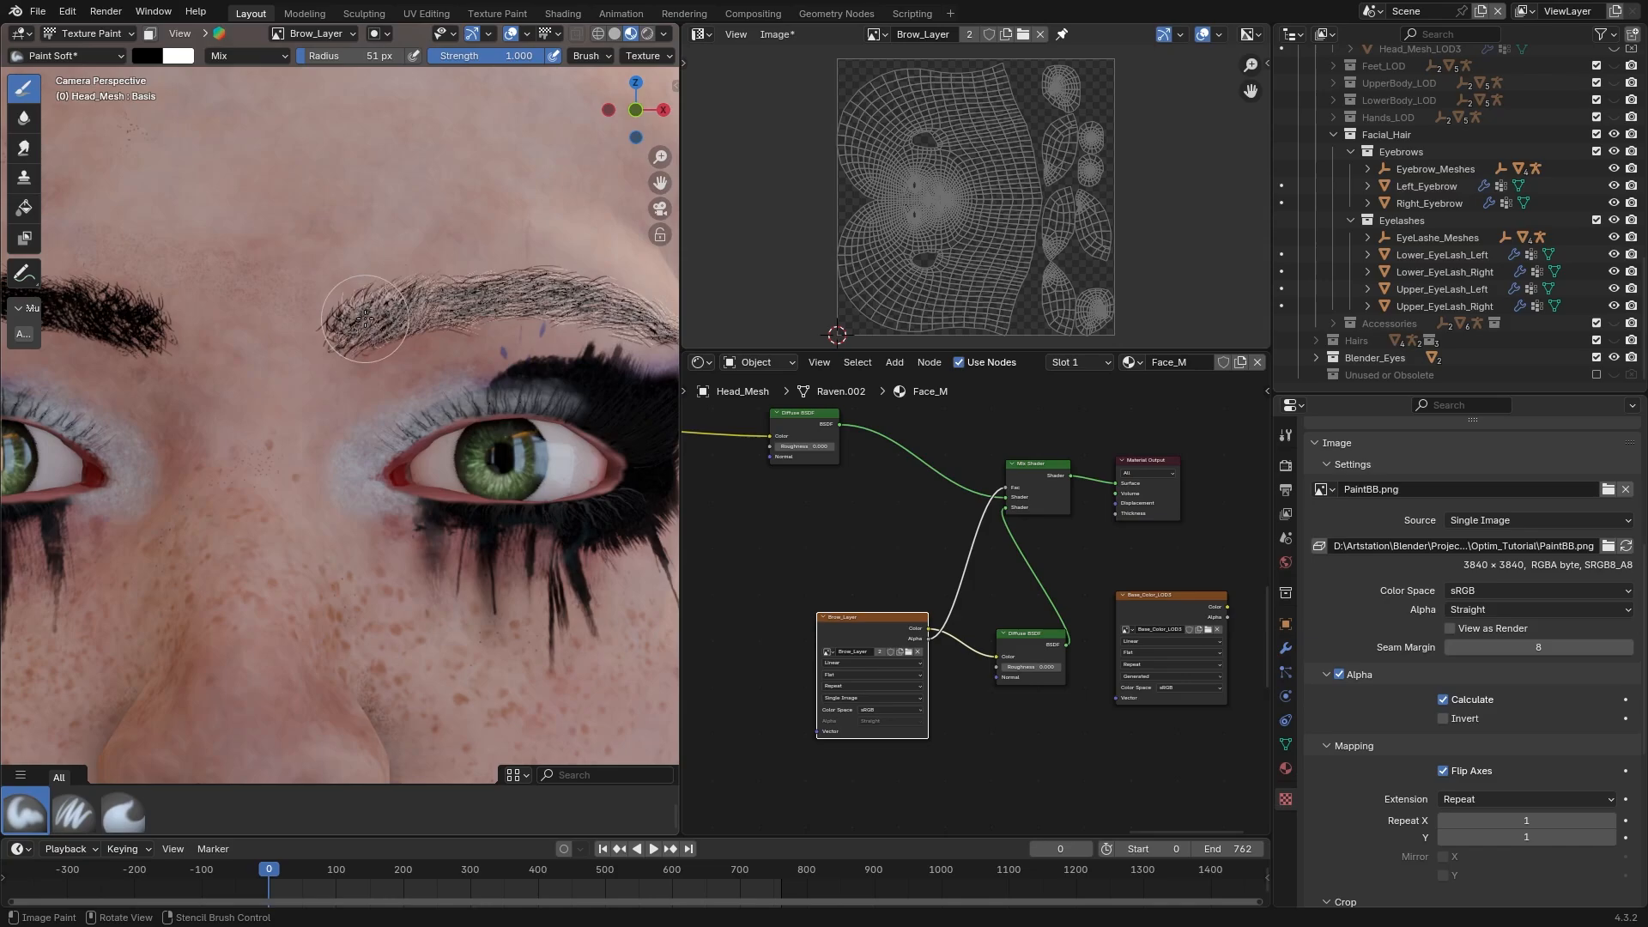
drag(365, 319, 592, 307)
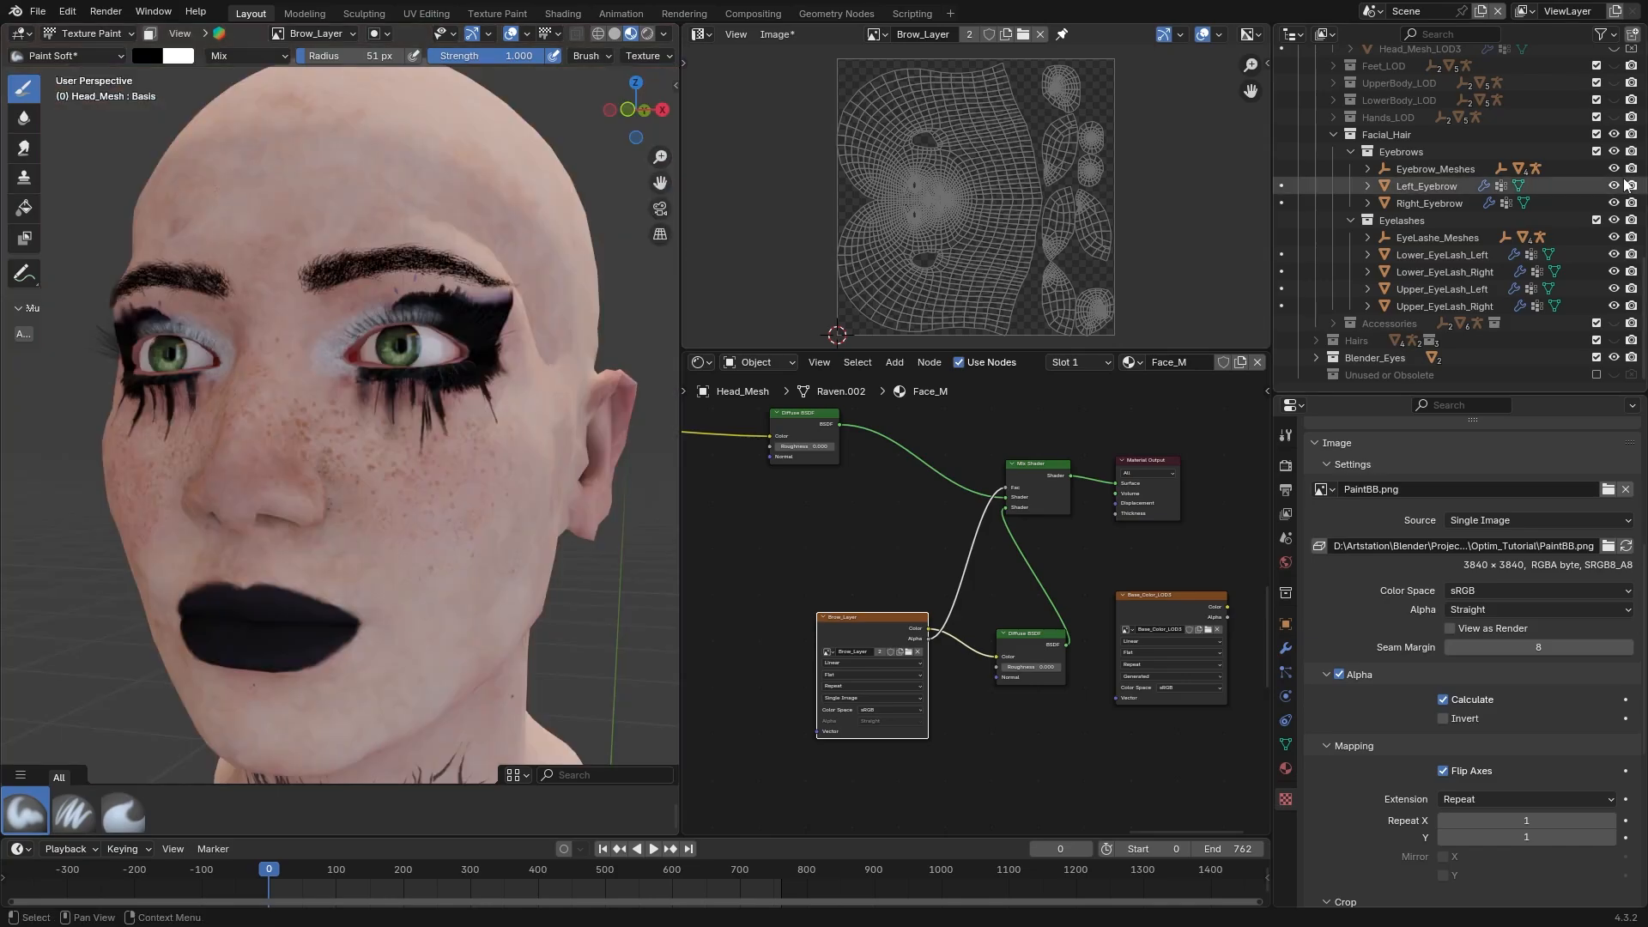
Hide the Left_Eyebrow and Right_Eyebrow meshes and inspect the painted brows on the face
click(1614, 186)
click(1613, 203)
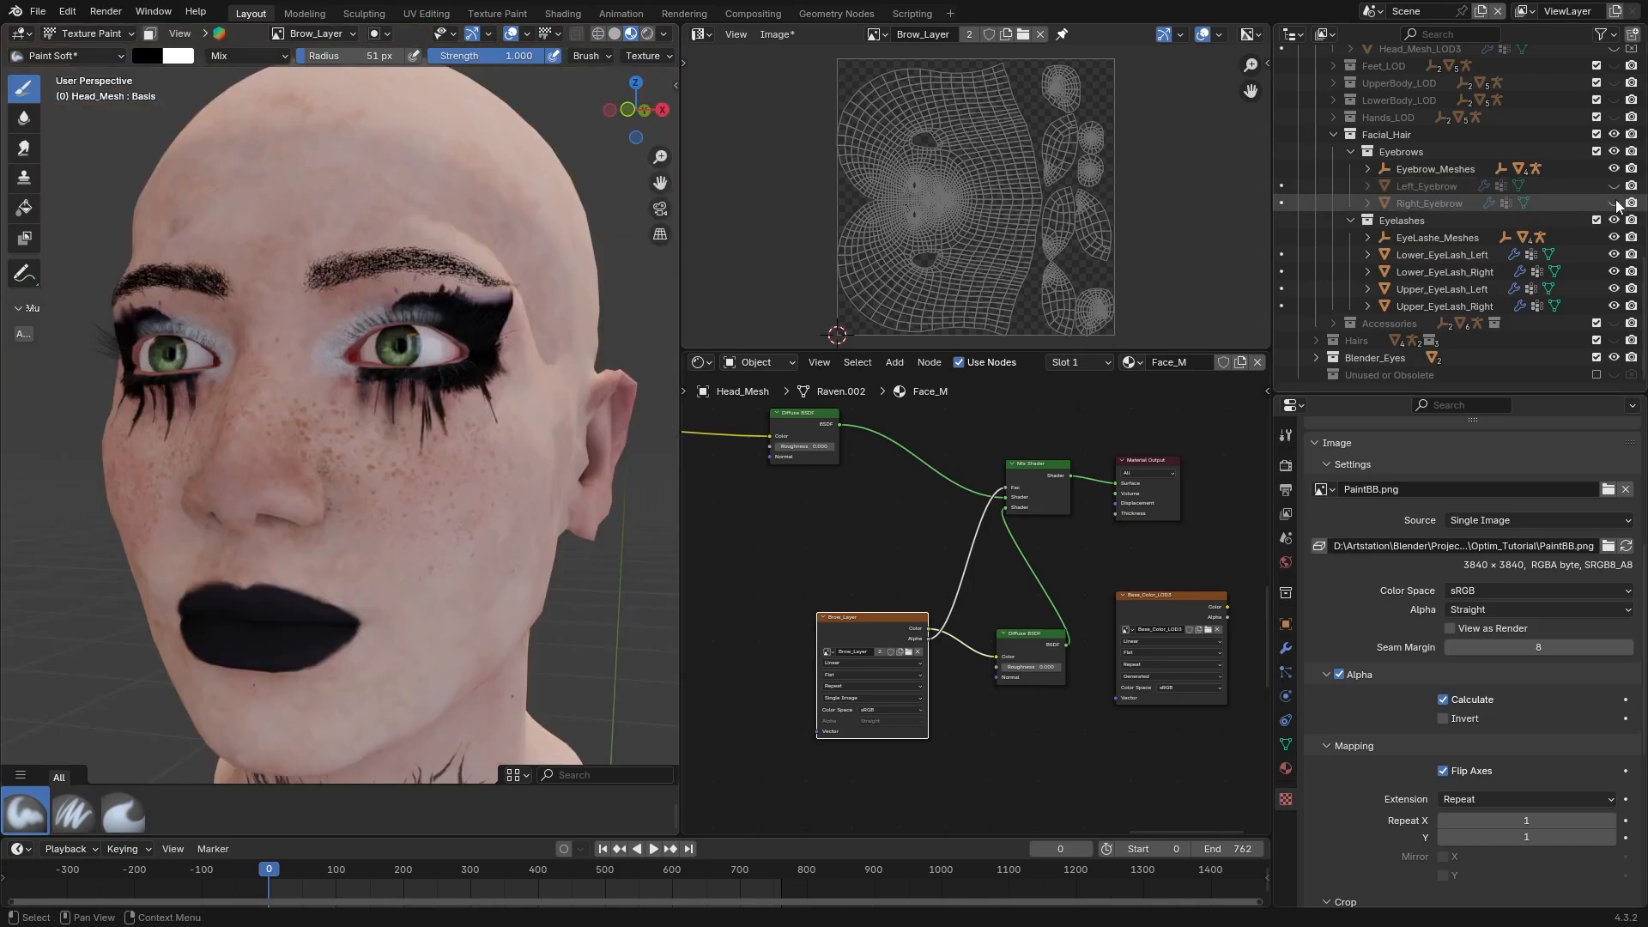
mouse_move(344, 429)
middle_down()
mouse_move(412, 429)
mouse_move(327, 429)
middle_up()
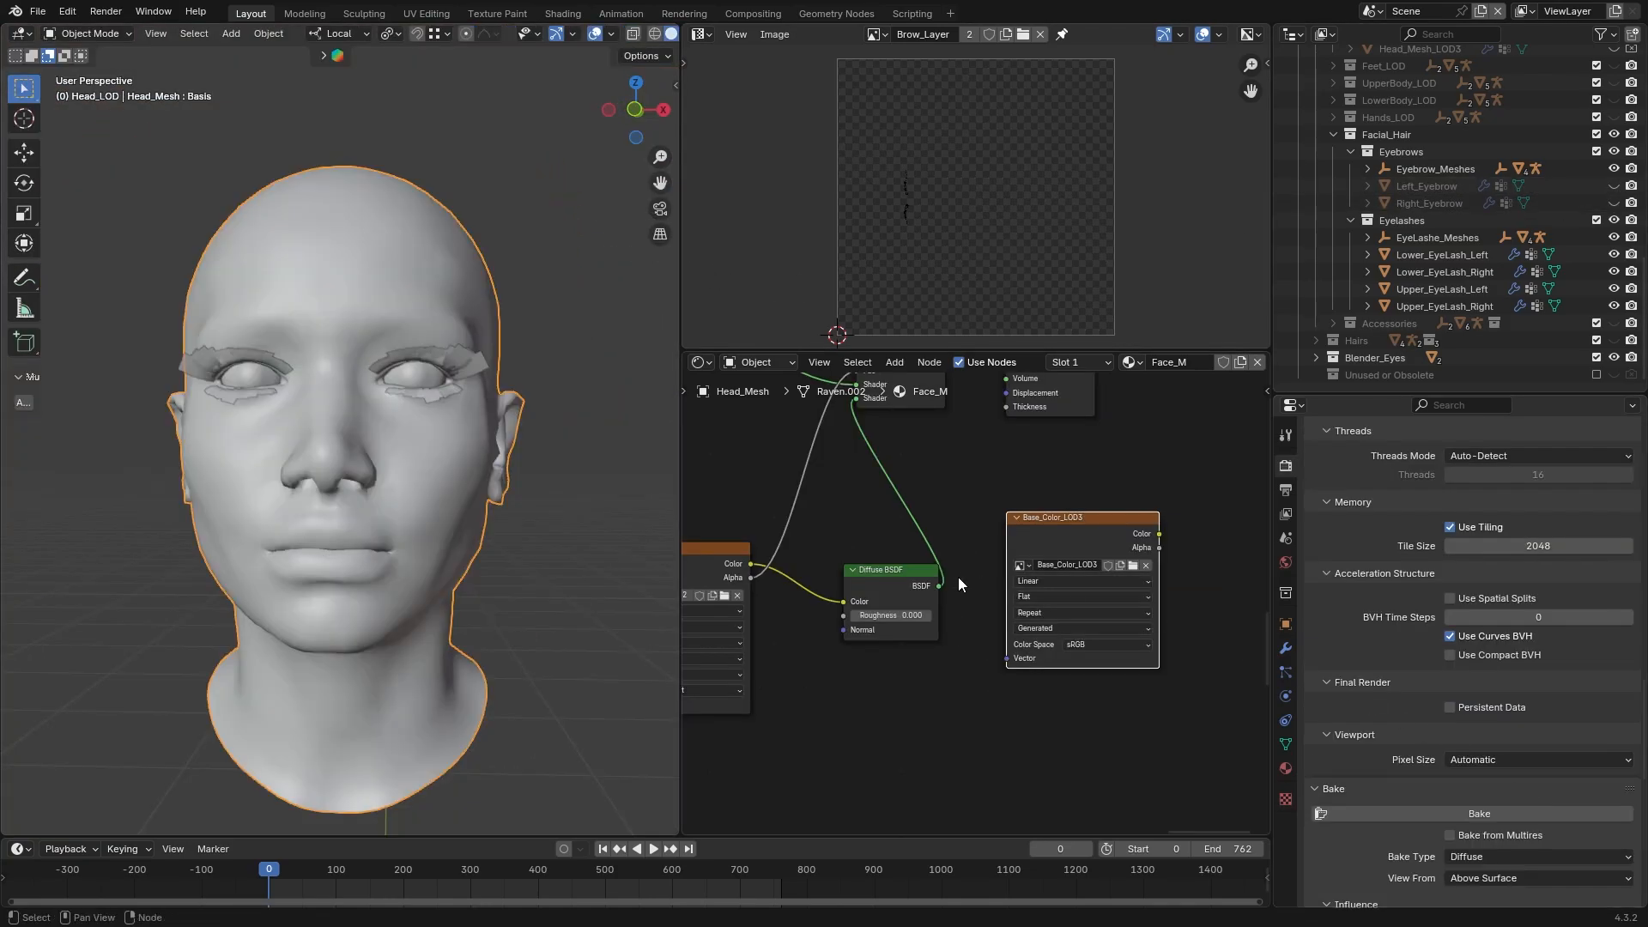
Bake the head's Diffuse color into the Base_Color_LOD3 image and start saving the baked image
middle_drag(1182, 633, 1160, 620)
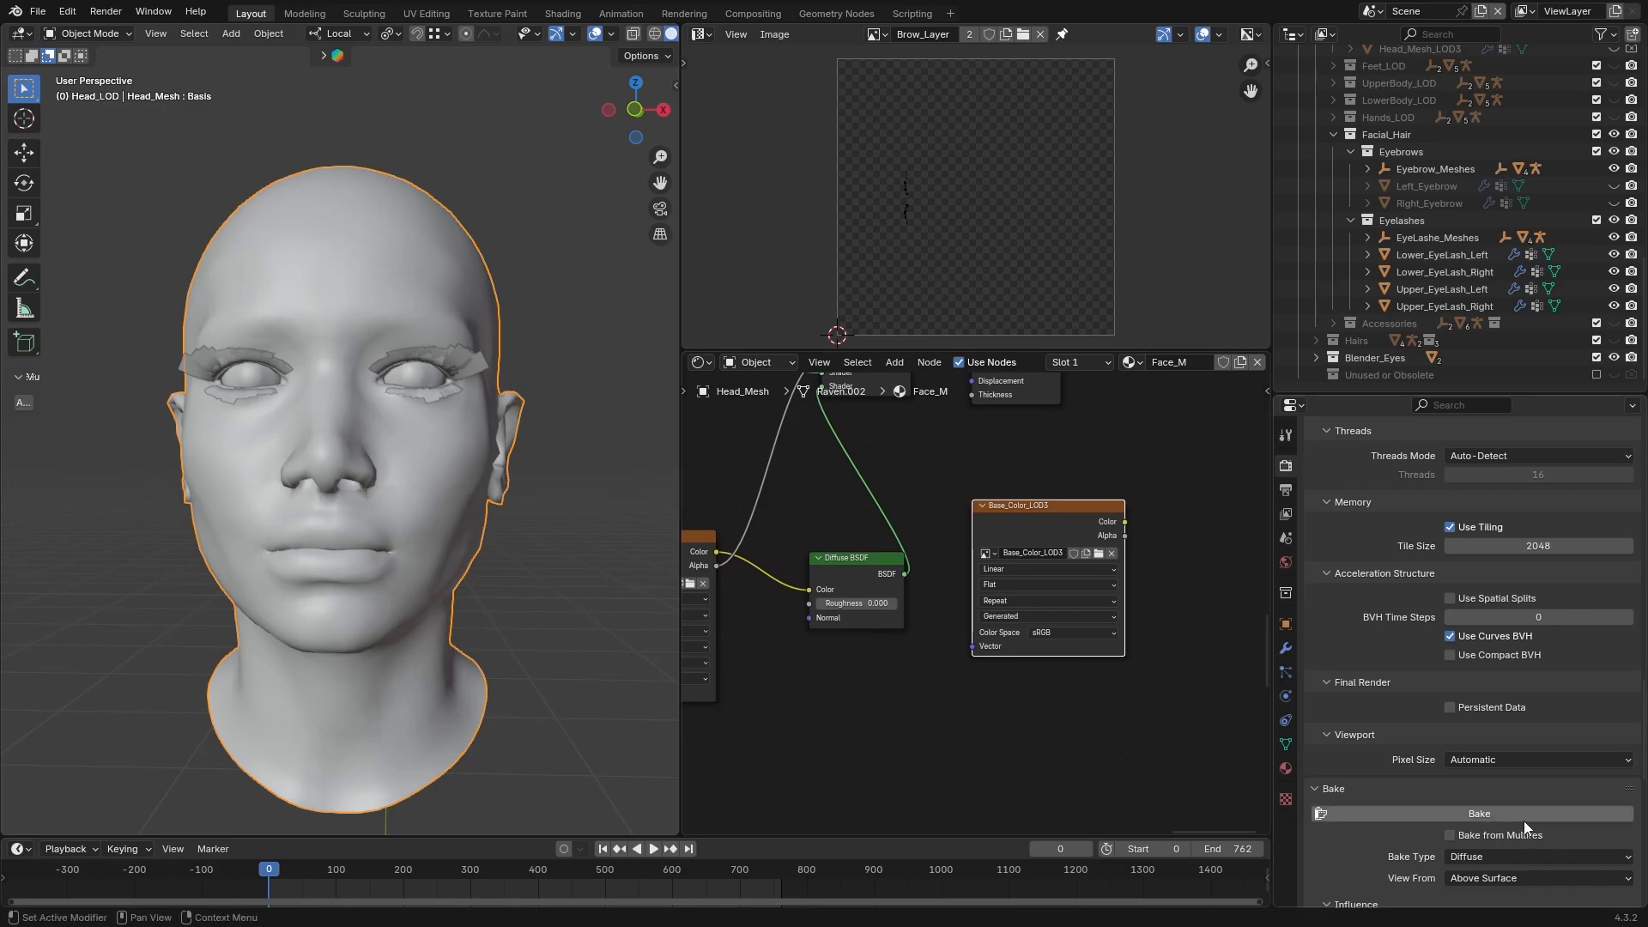
scroll(1523, 821, down, 3)
click(1580, 709)
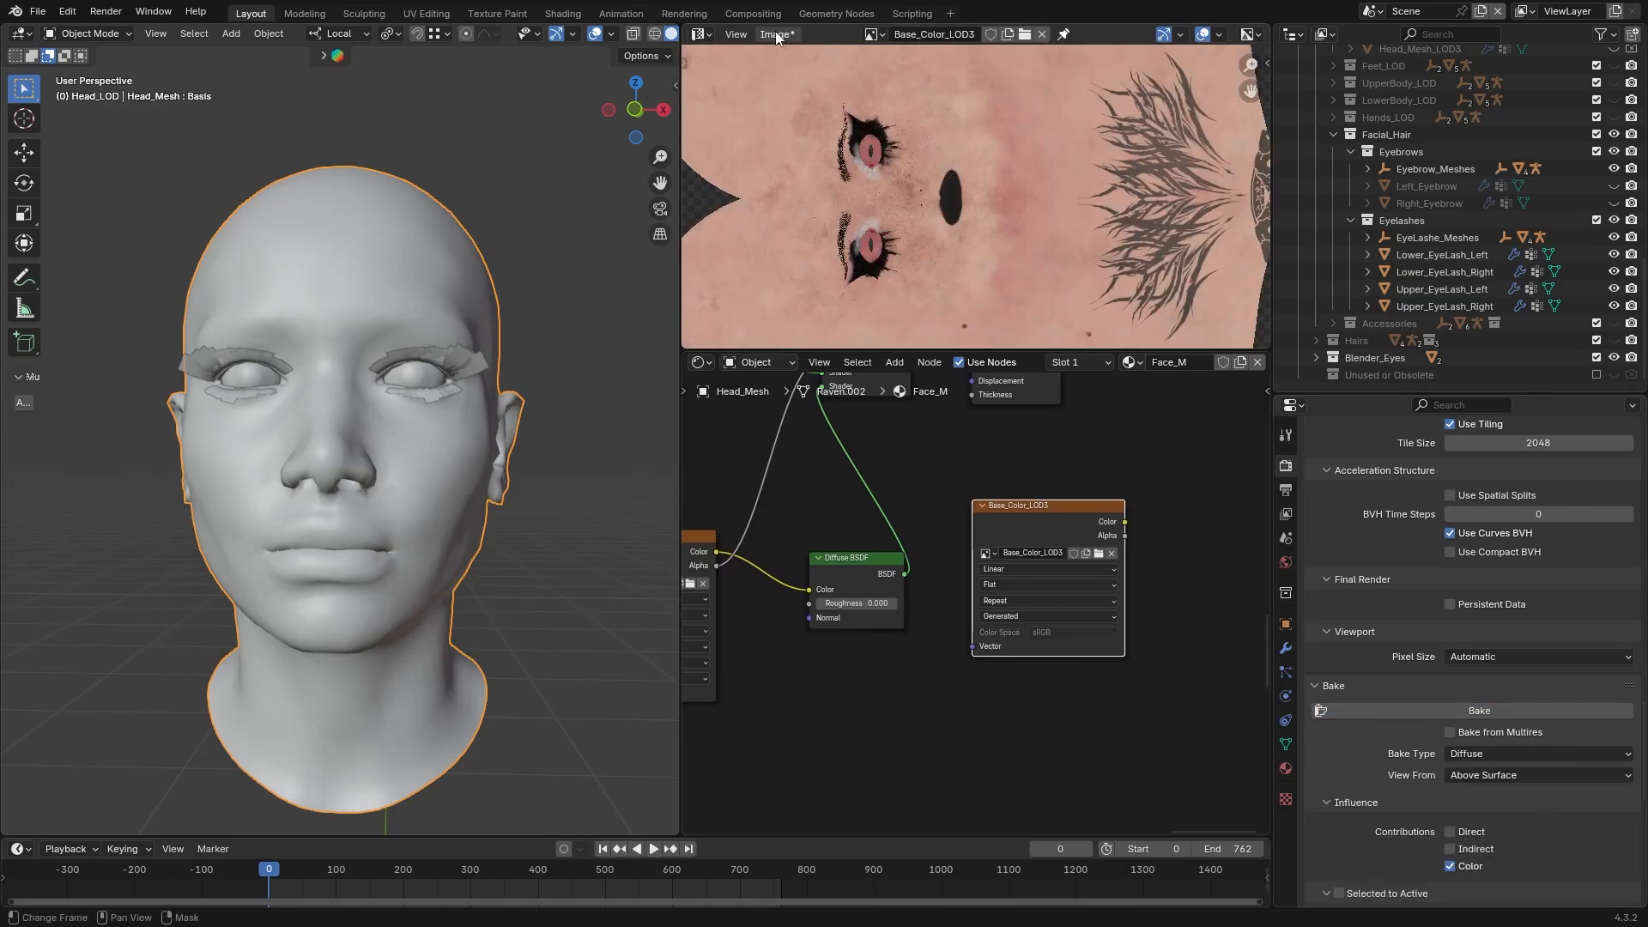
click(775, 33)
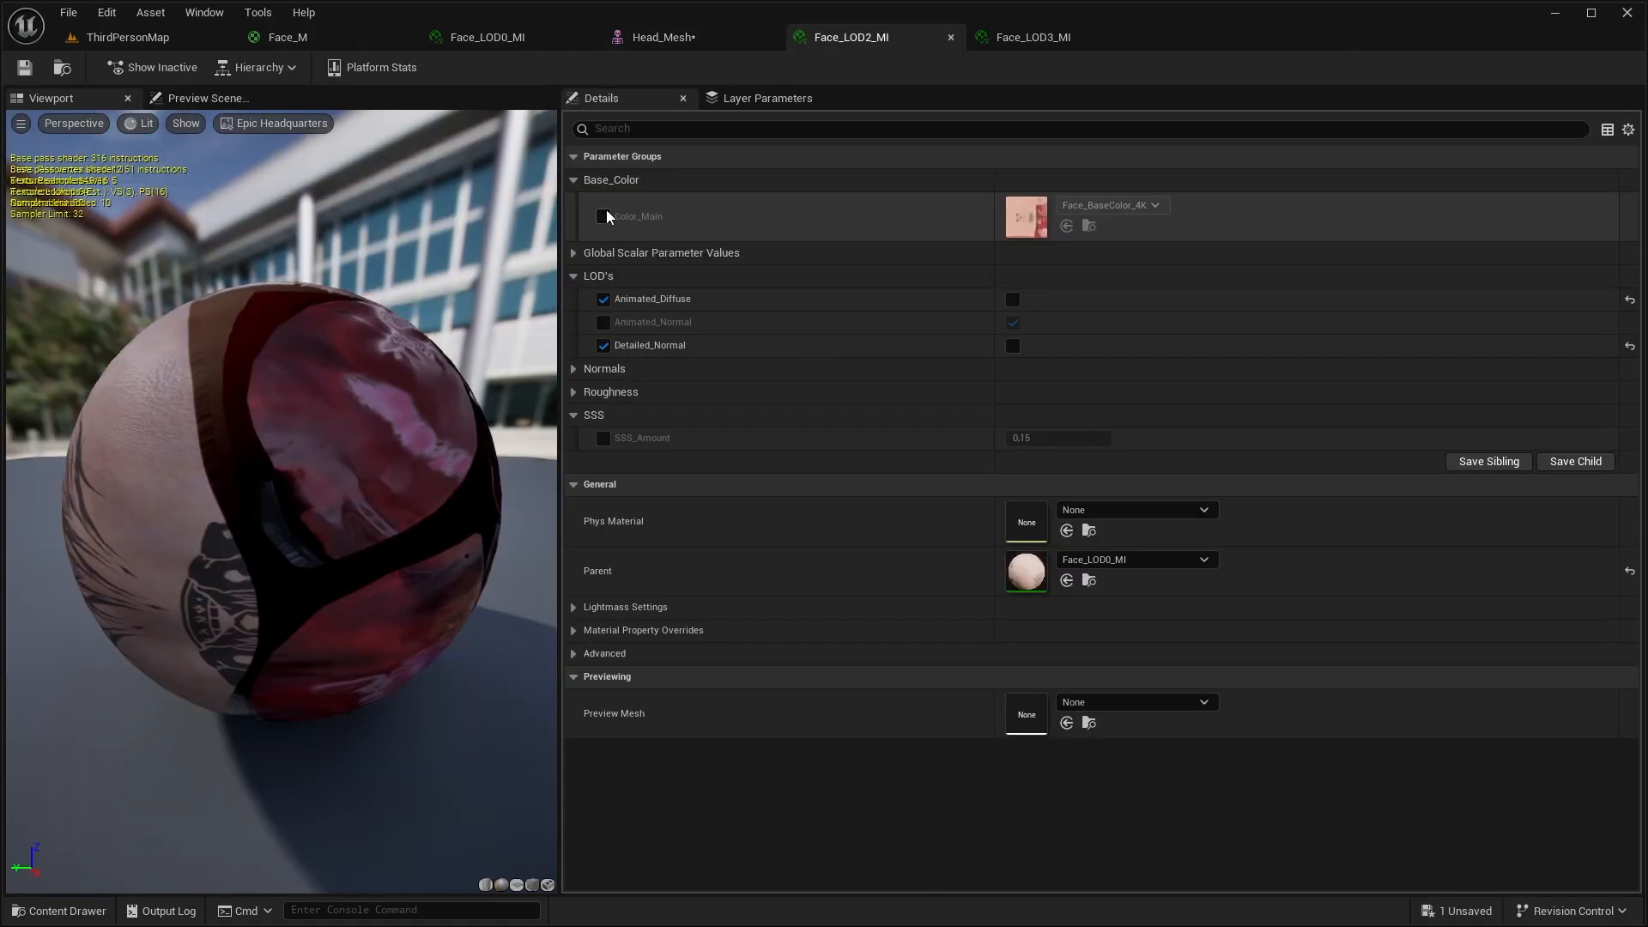
In Unreal Engine, override Color_Main in Face_LOD2_MI with the Face_Diffuse_LOD3 texture and save the material instance
click(604, 215)
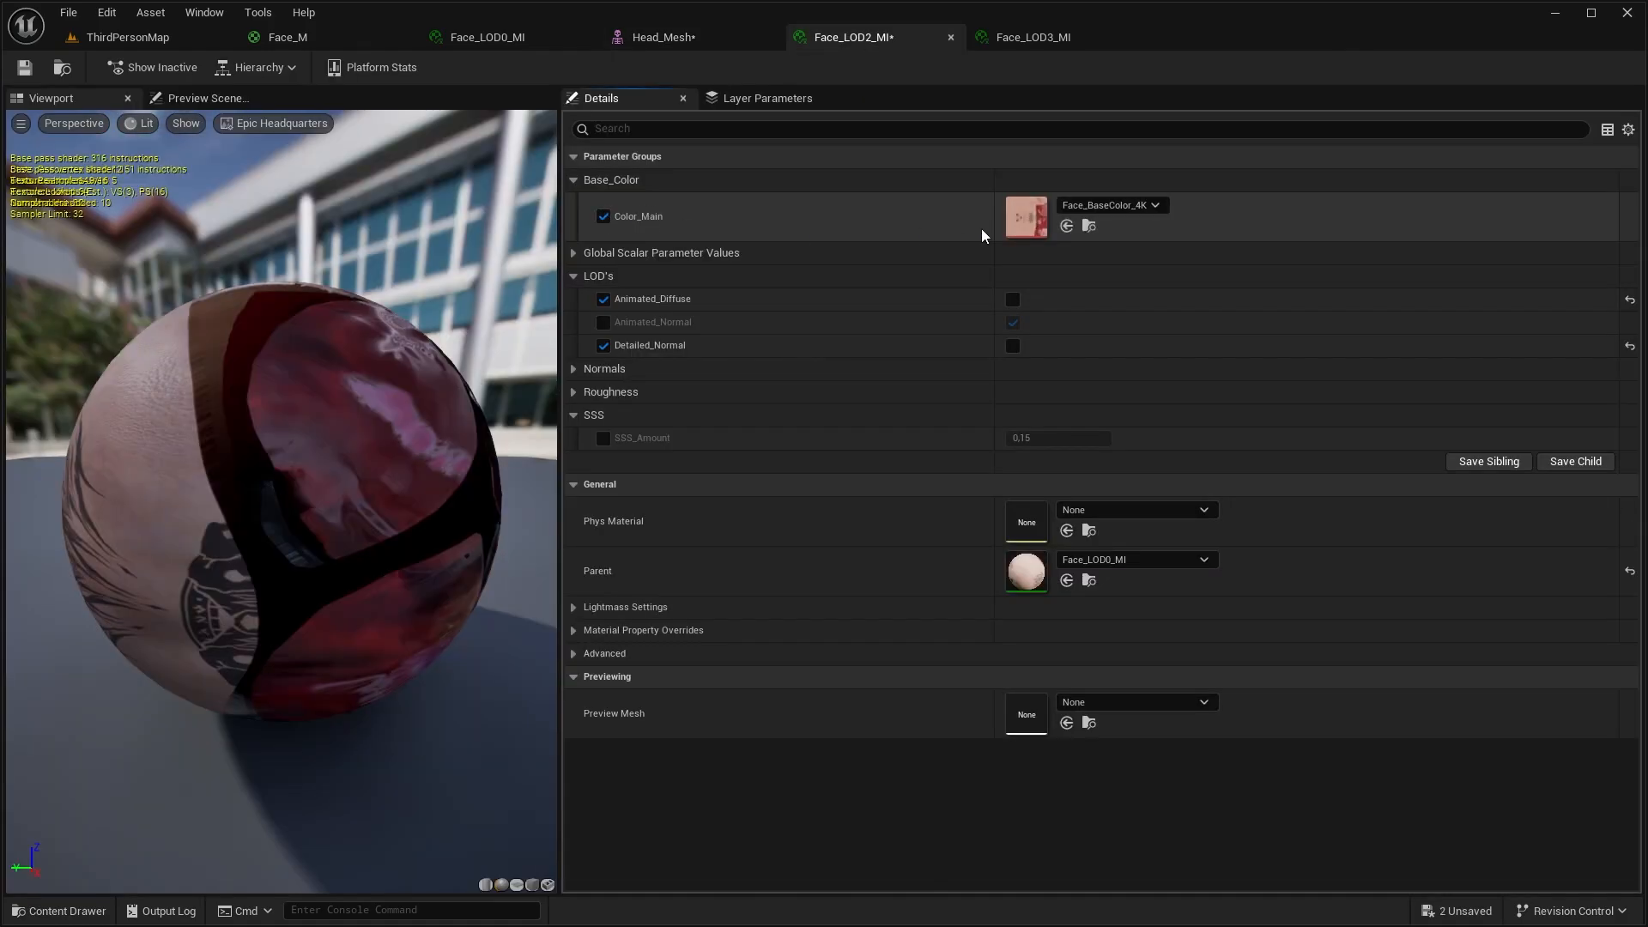
click(1110, 207)
click(1212, 633)
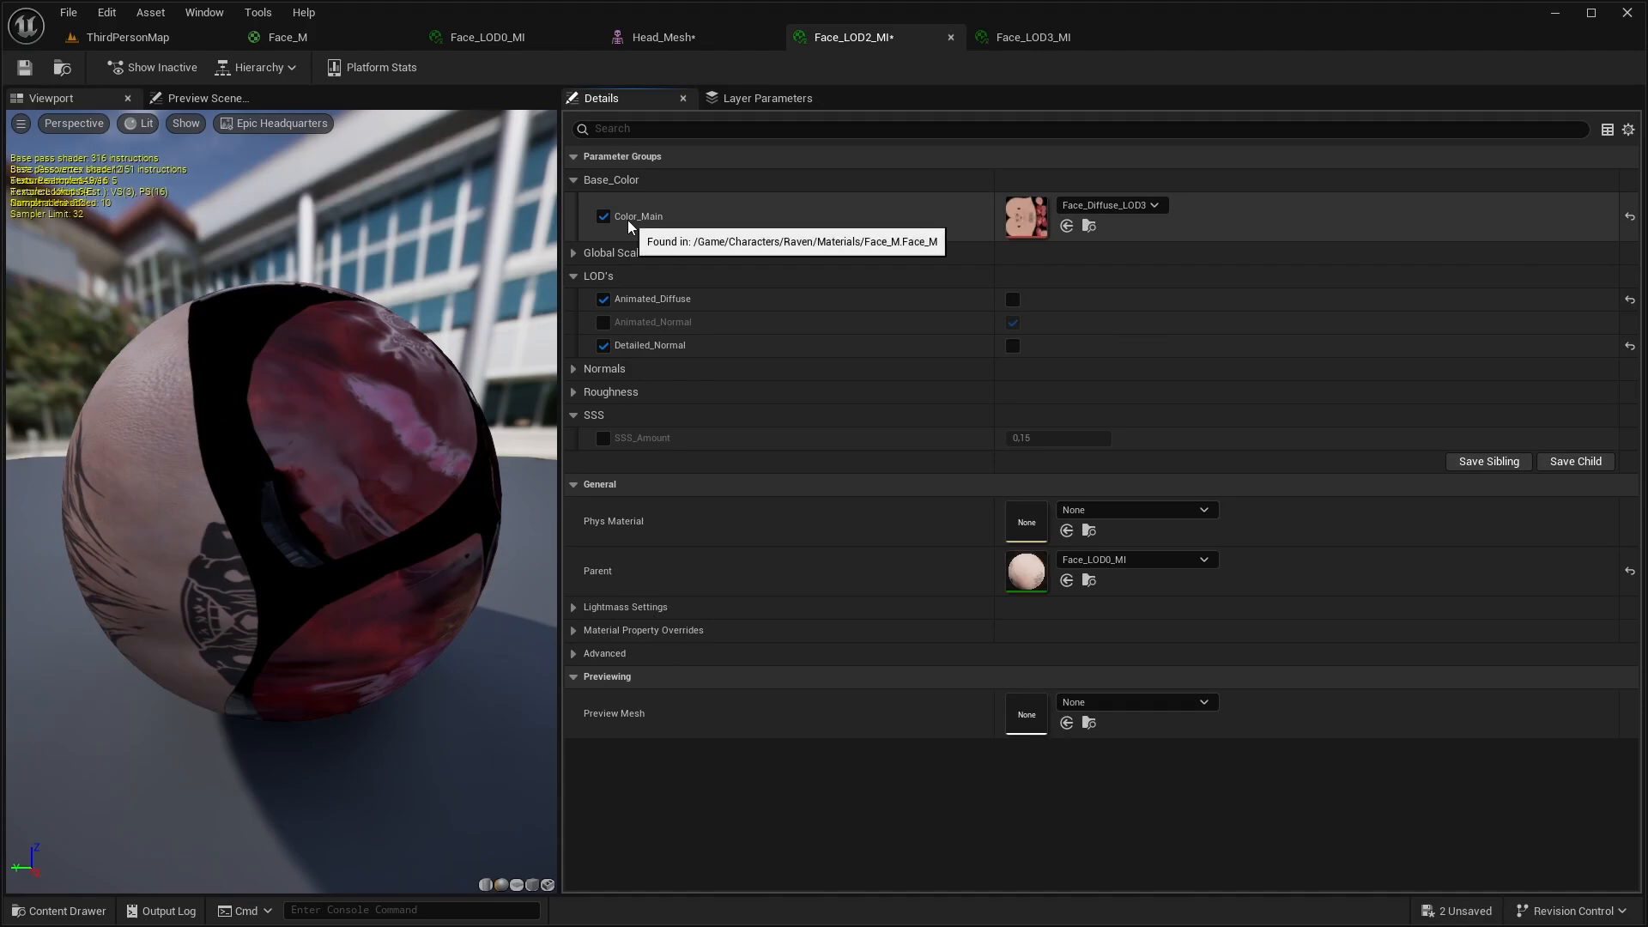
key(ctrl+s)
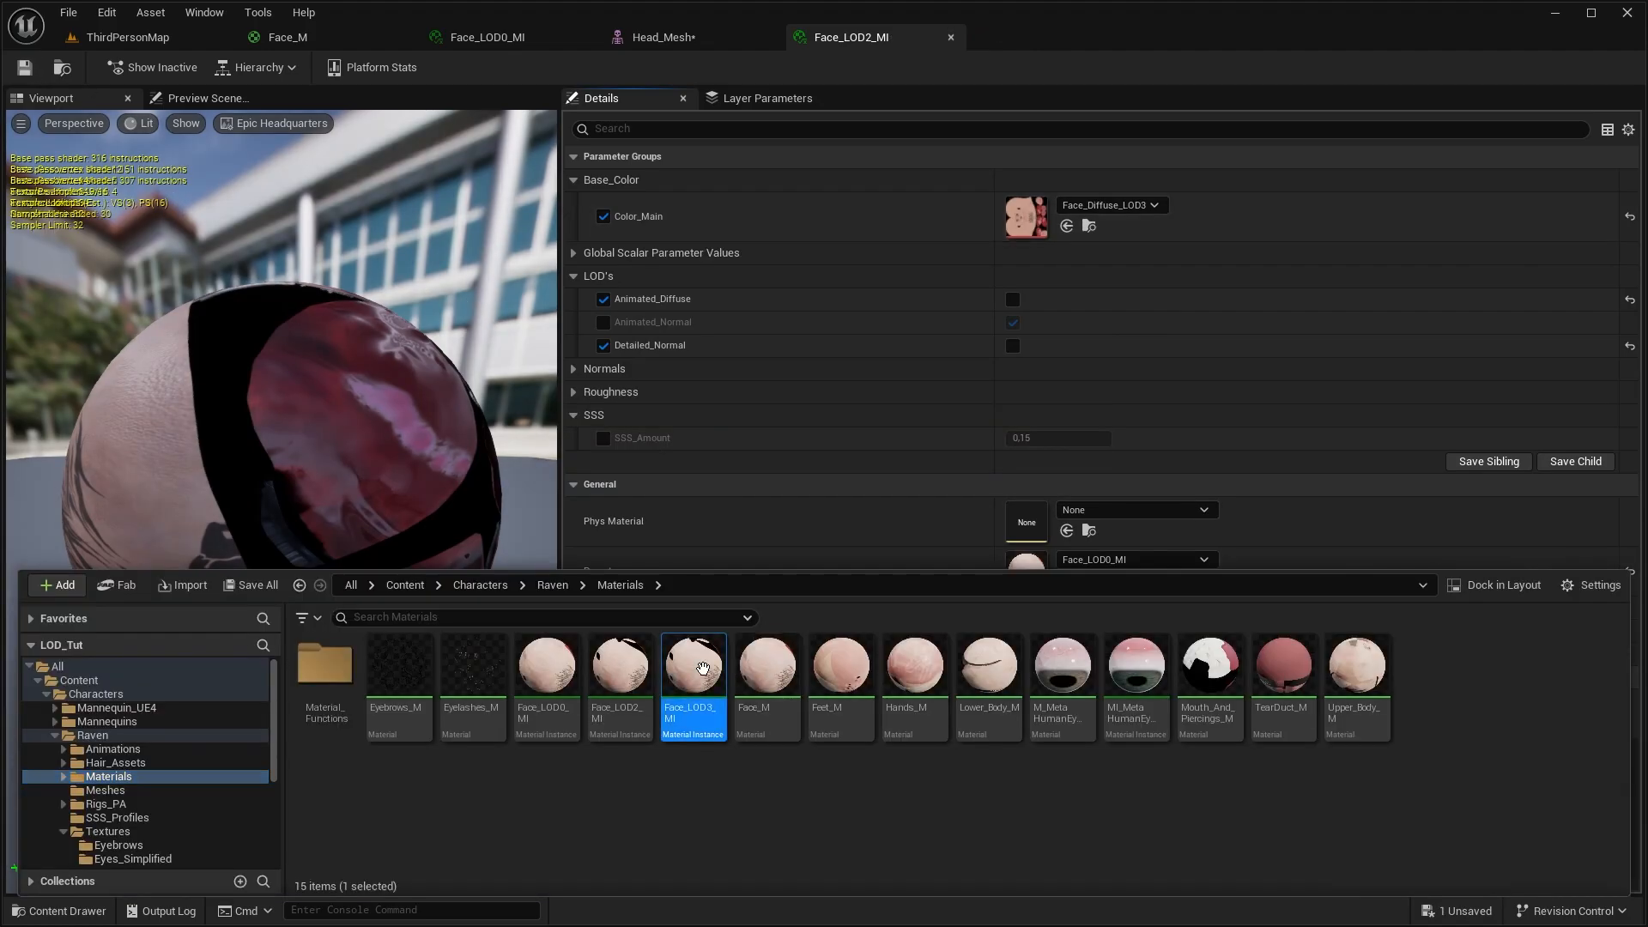
double_click(702, 667)
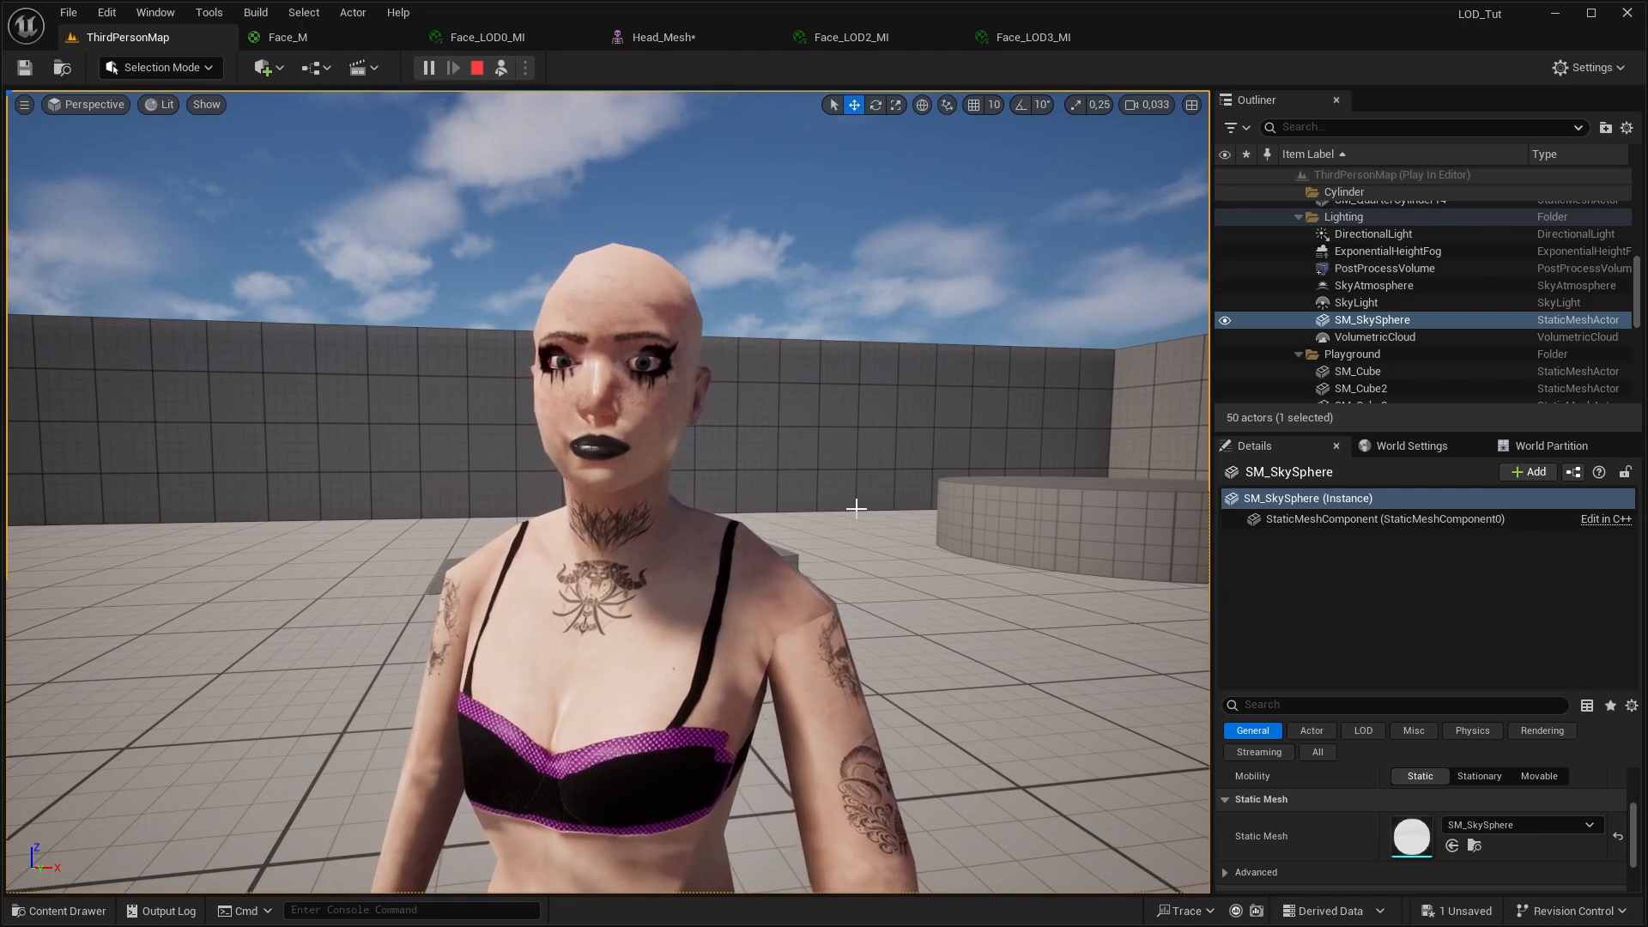
Play-test ThirdPersonMap, moving the character to examine the face and painted eyebrows at different distances
click(856, 508)
key(s)
key(d)
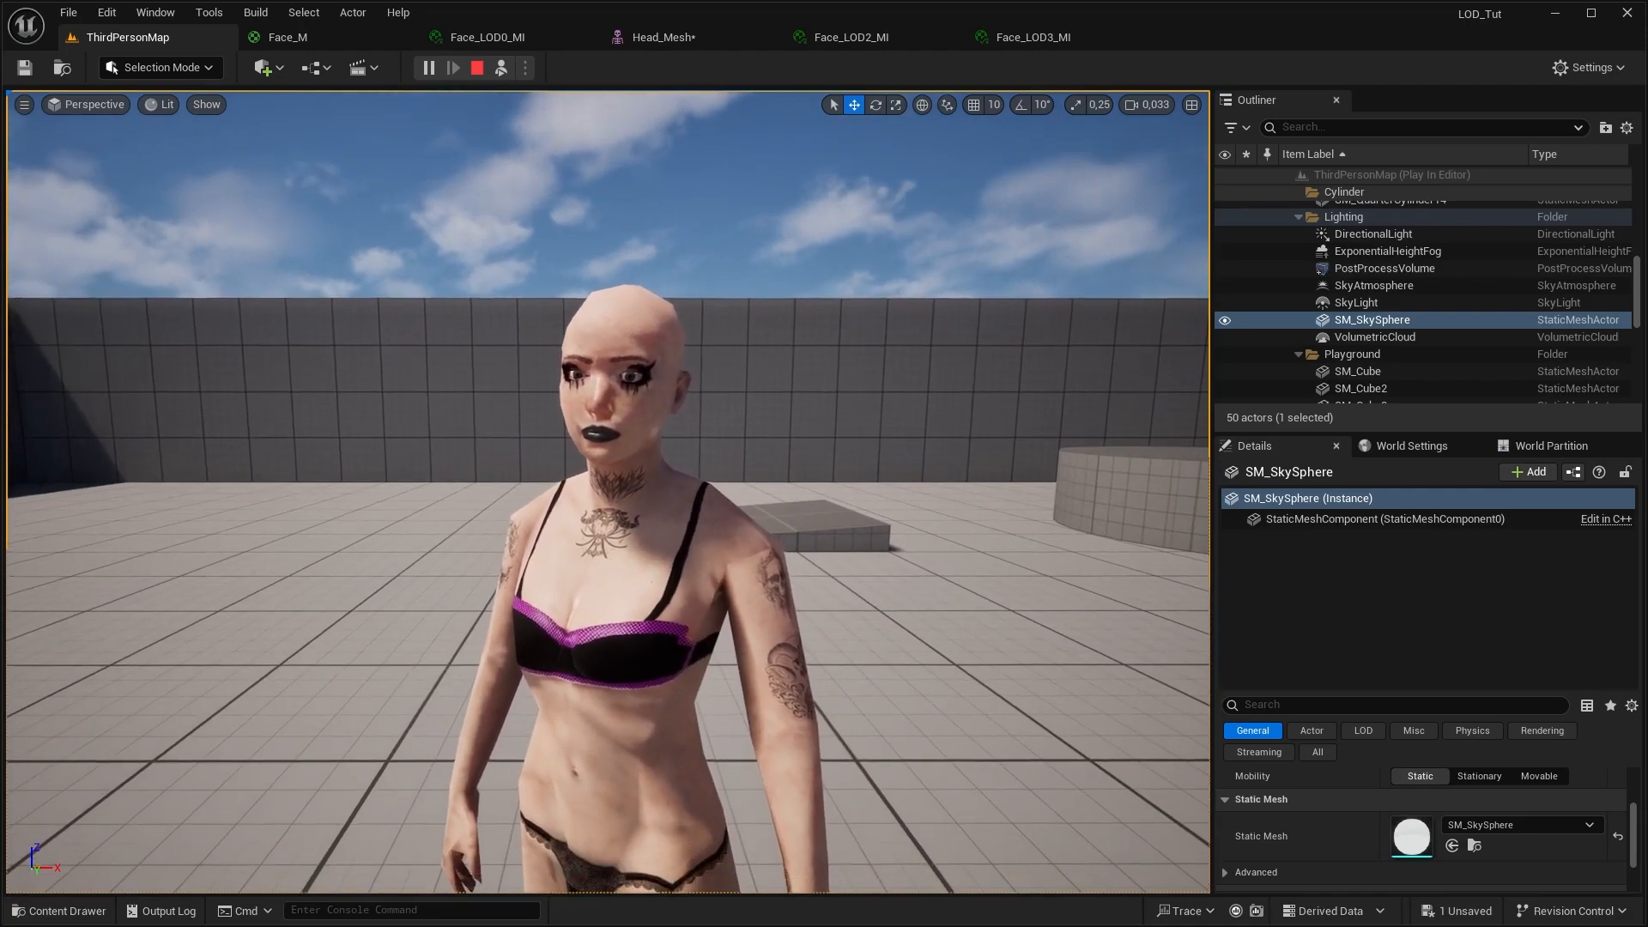
key(s)
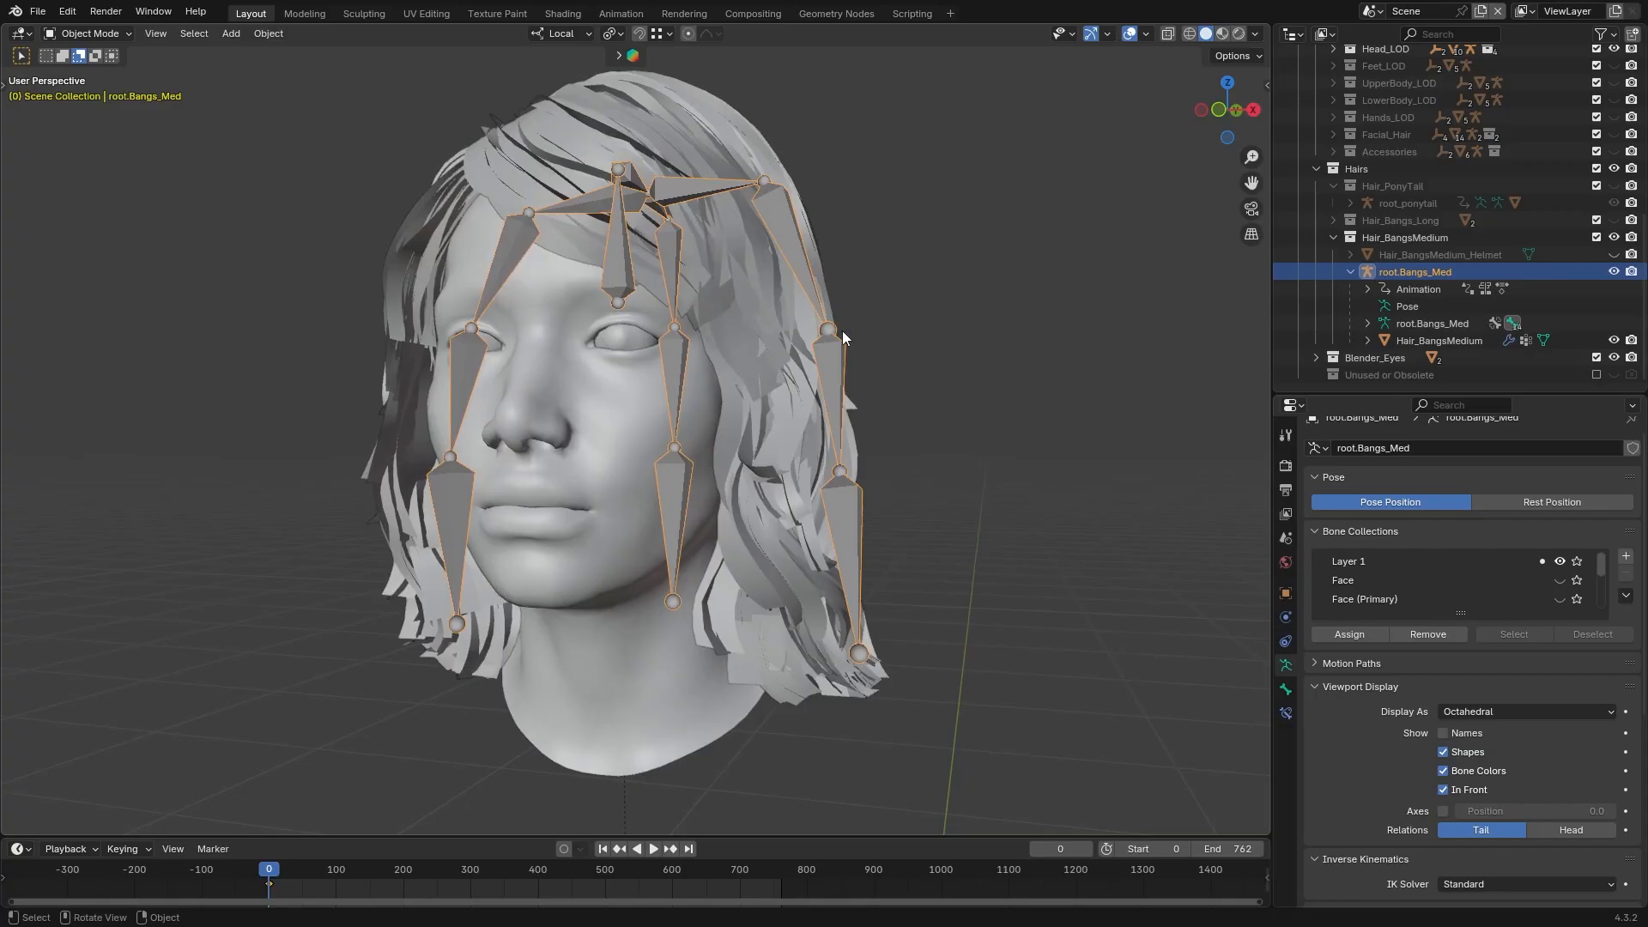
click(842, 332)
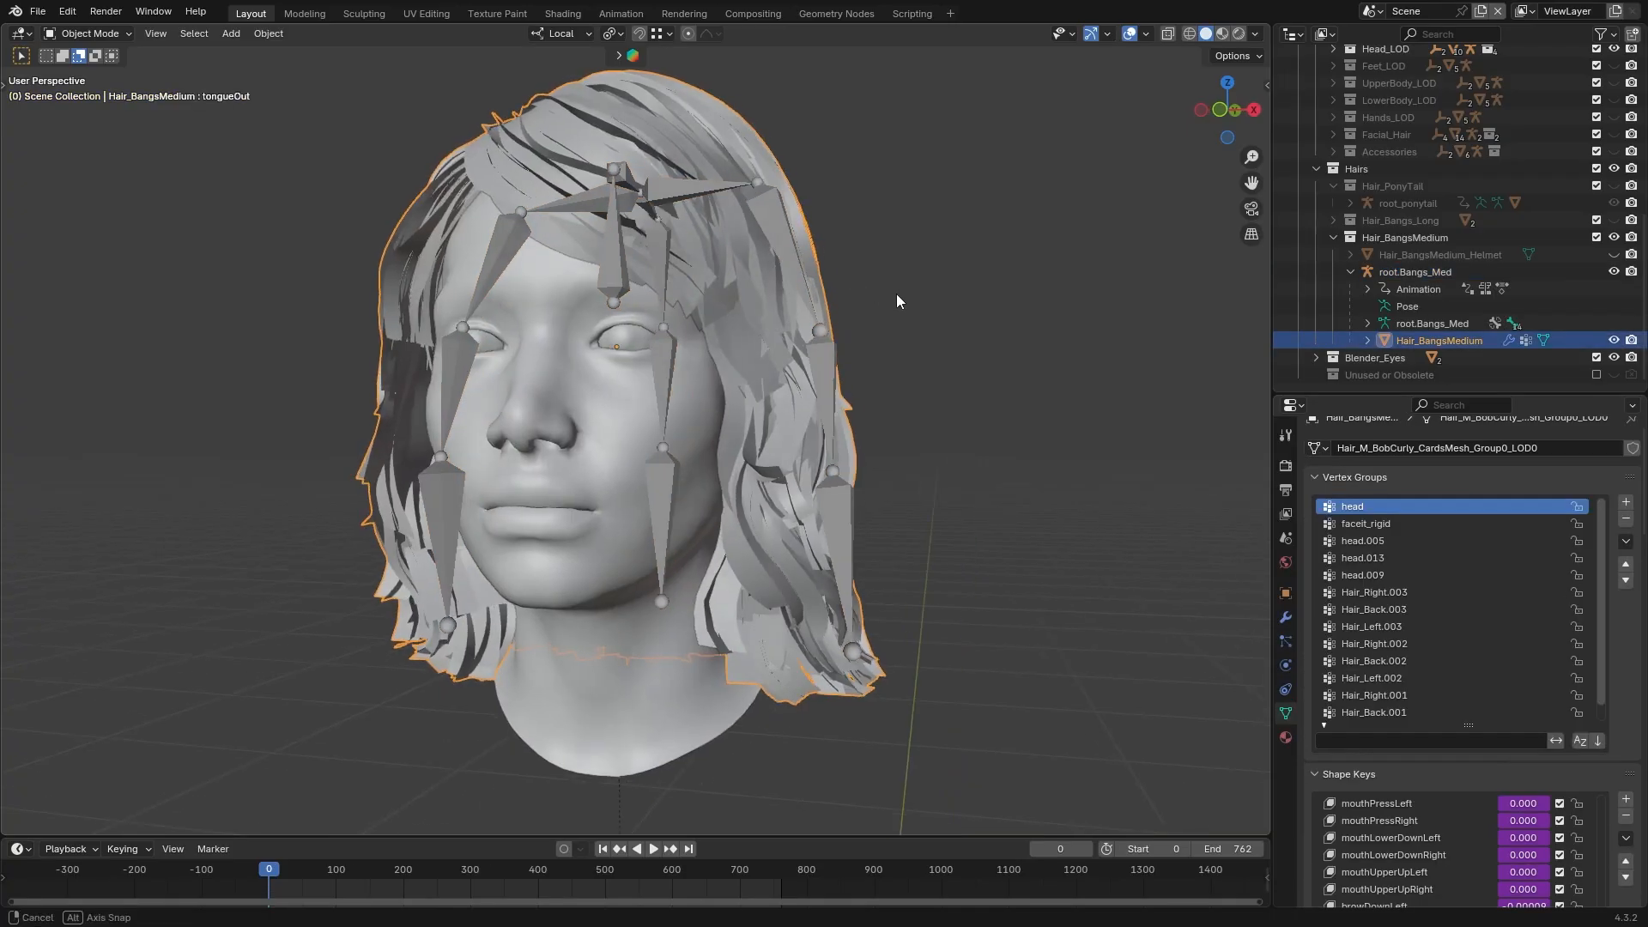
In Blender, select the root.Bangs_Med armature and examine it with the Hair_BangsMedium mesh from near and far
click(1006, 371)
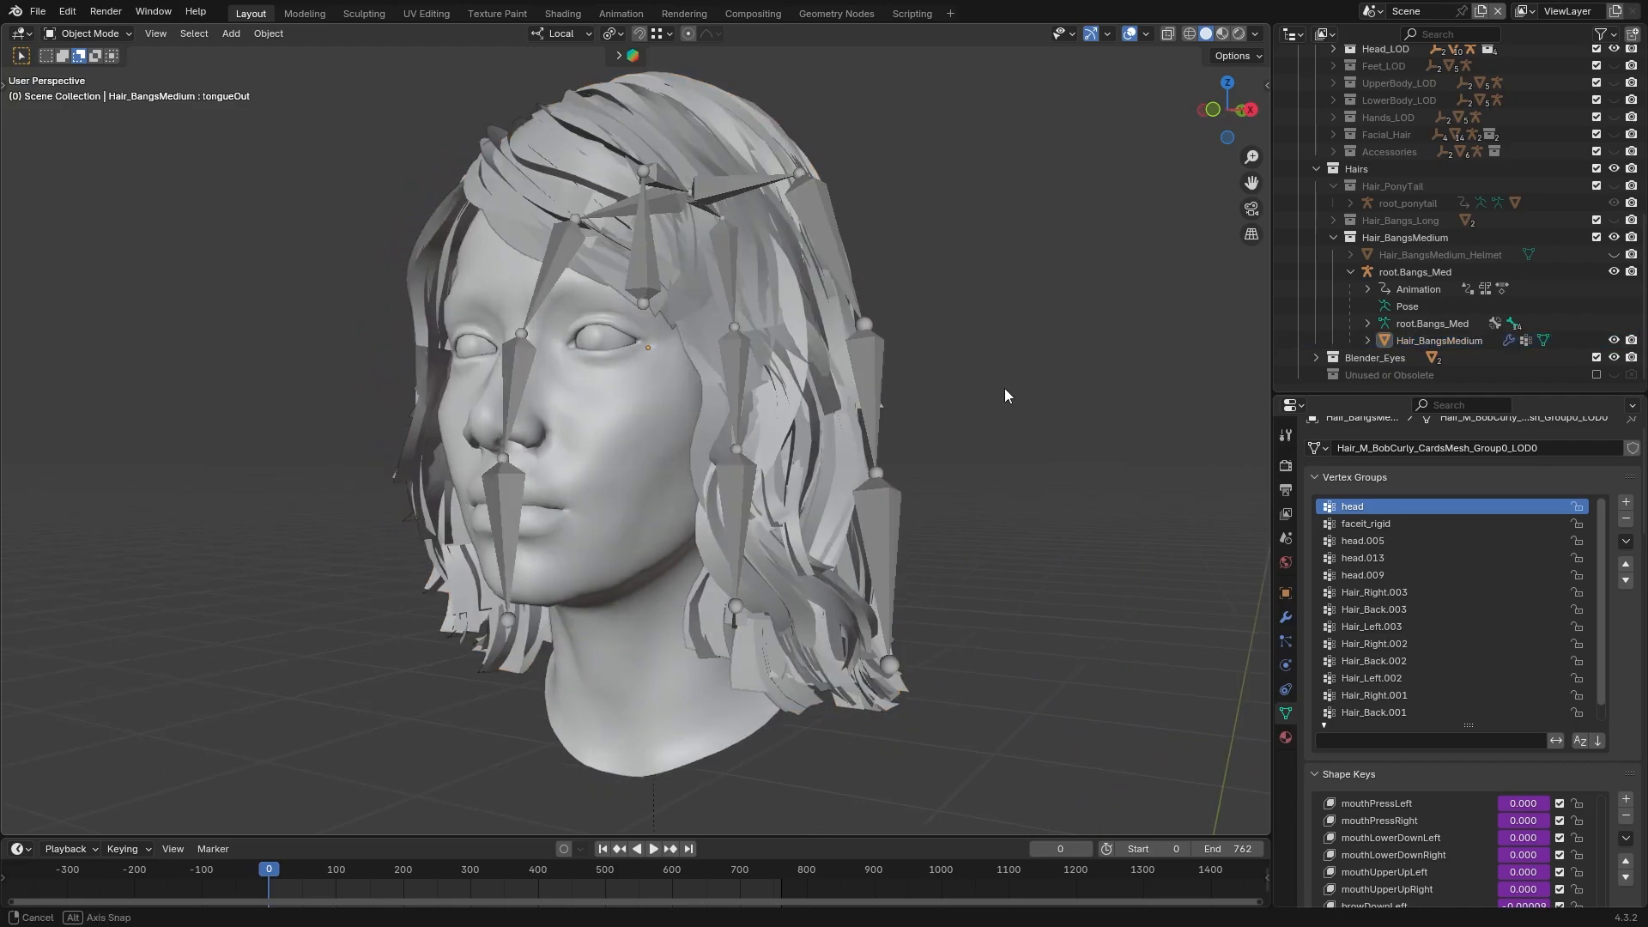
click(657, 266)
scroll(632, 325, down, 6)
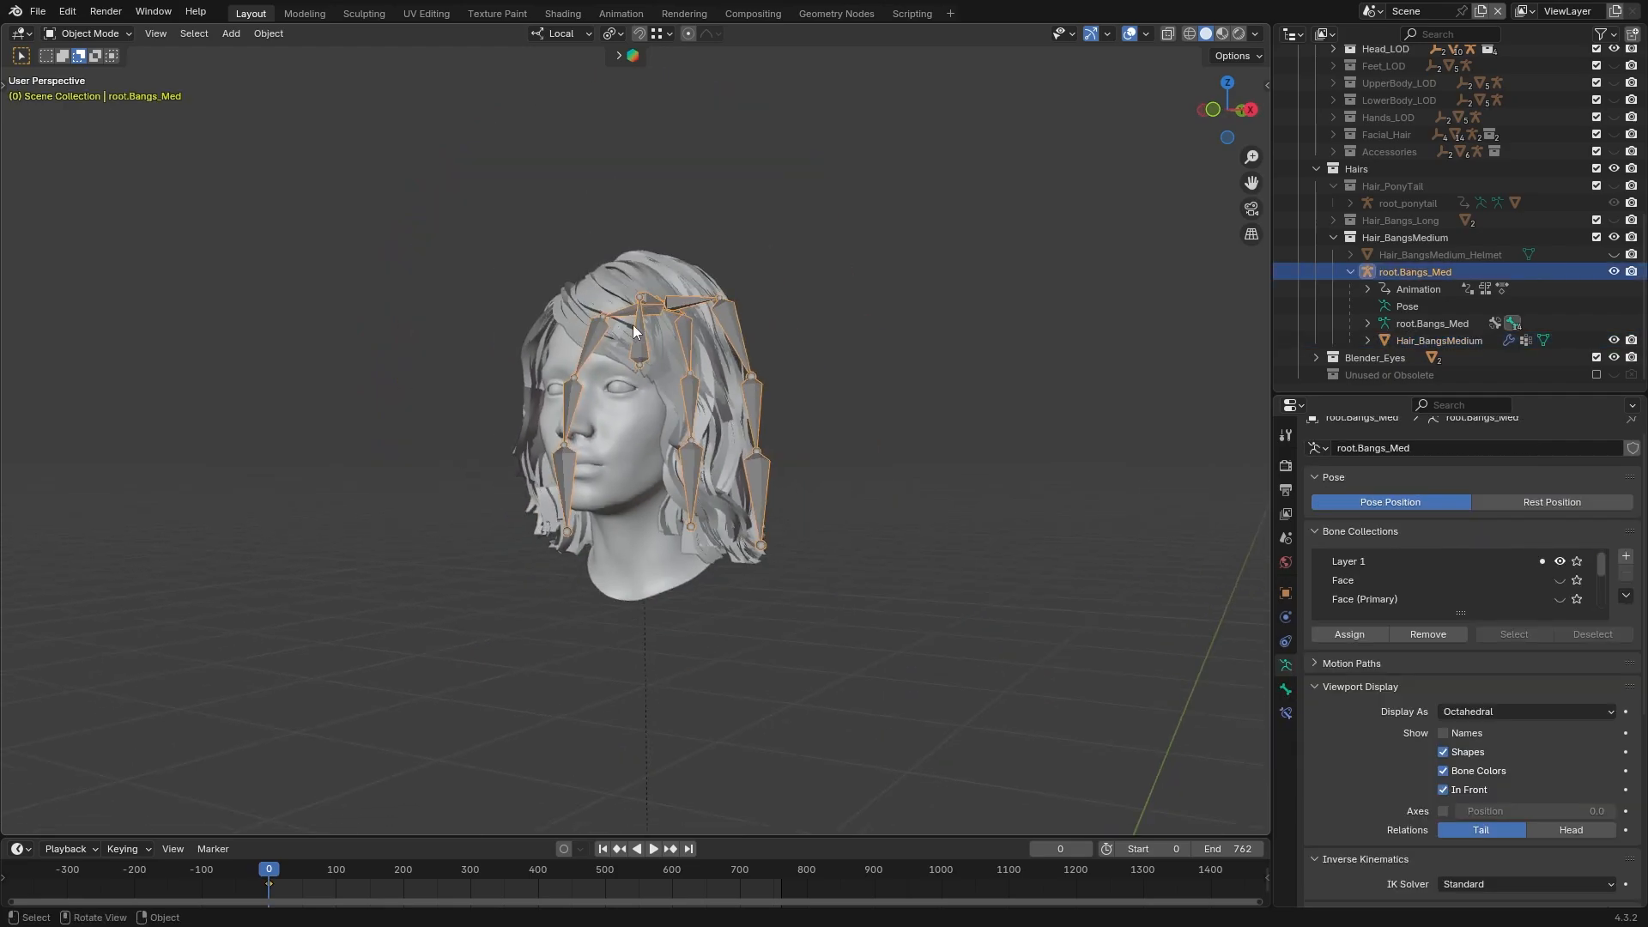
middle_drag(668, 507, 676, 593)
scroll(675, 601, down, 2)
middle_drag(659, 798, 718, 376)
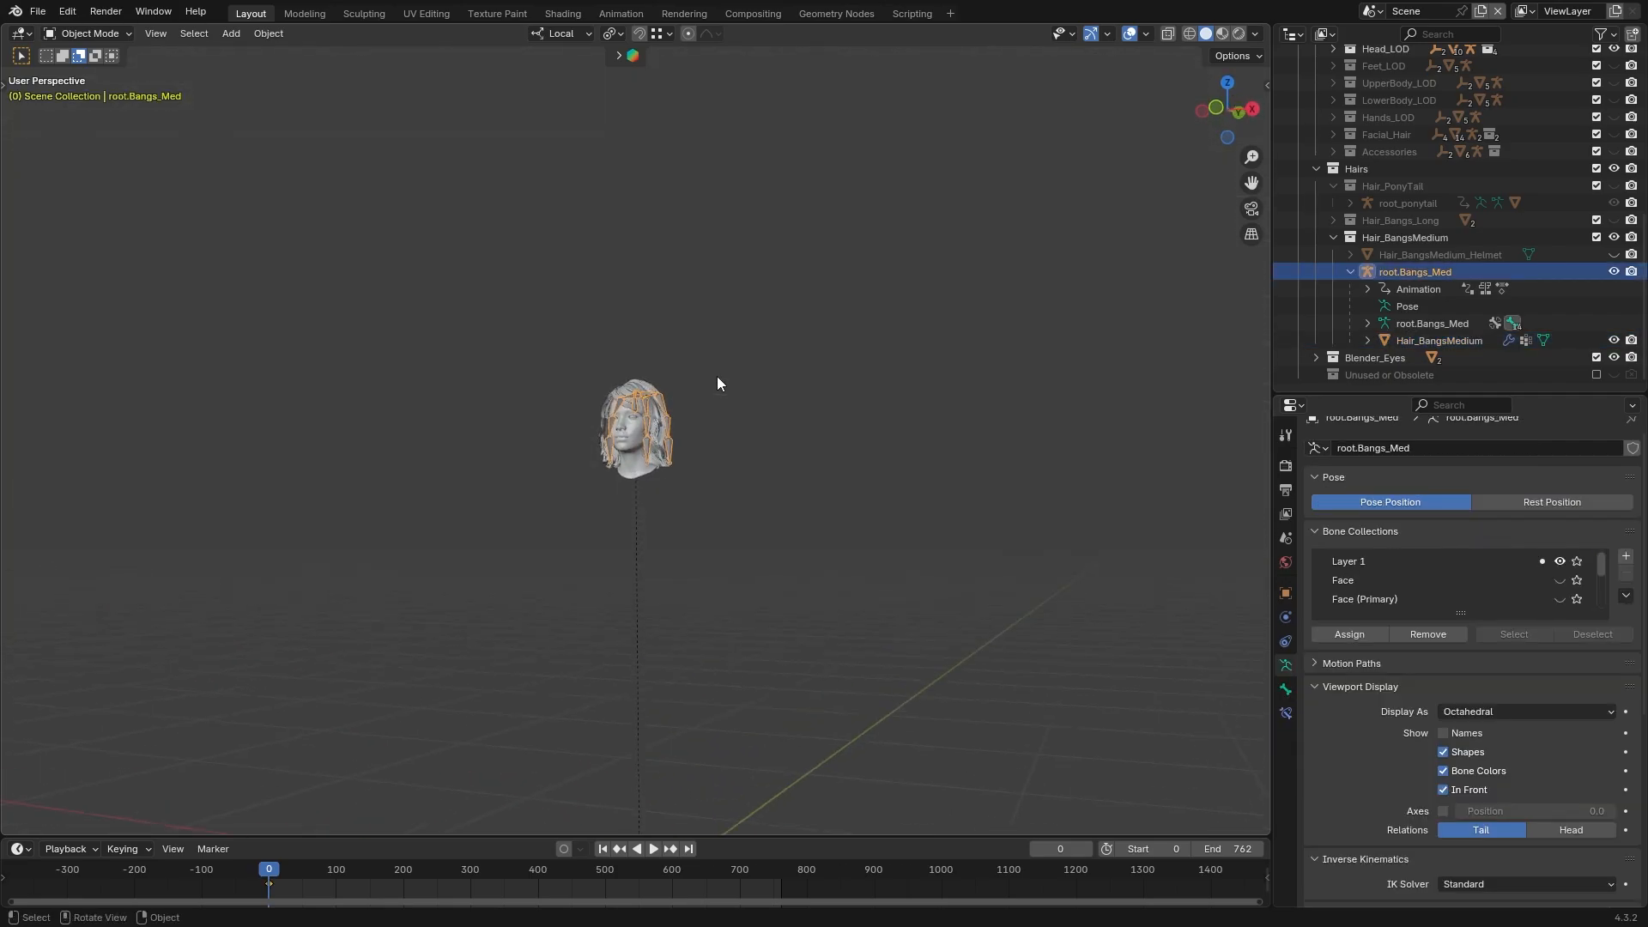
scroll(718, 379, up, 7)
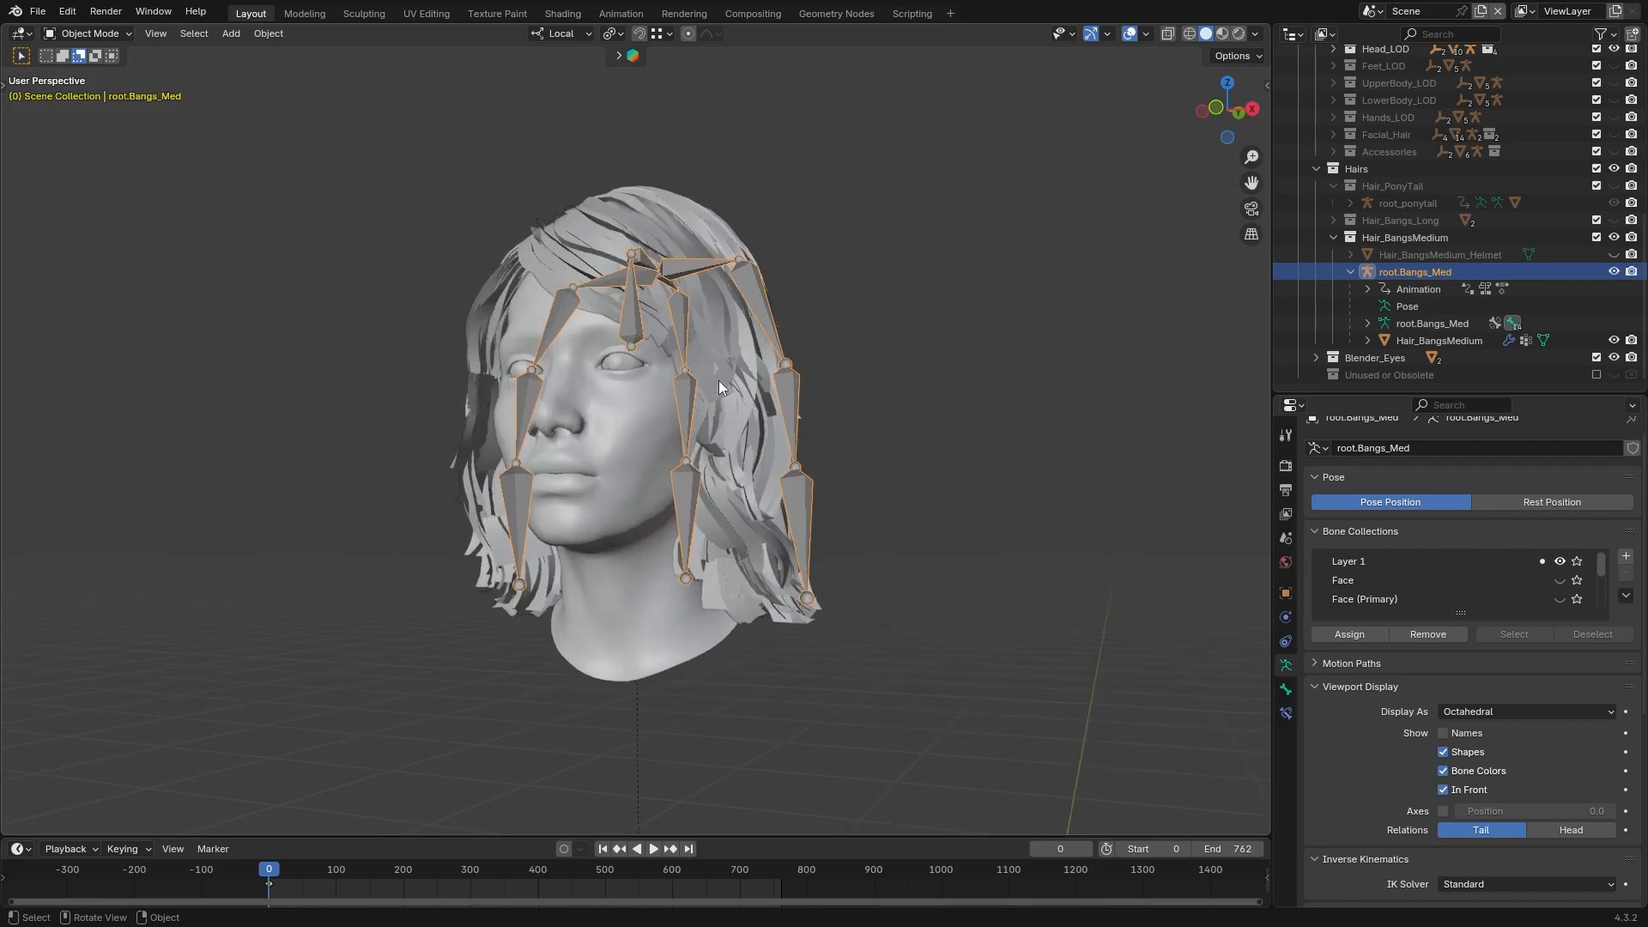
scroll(710, 379, up, 3)
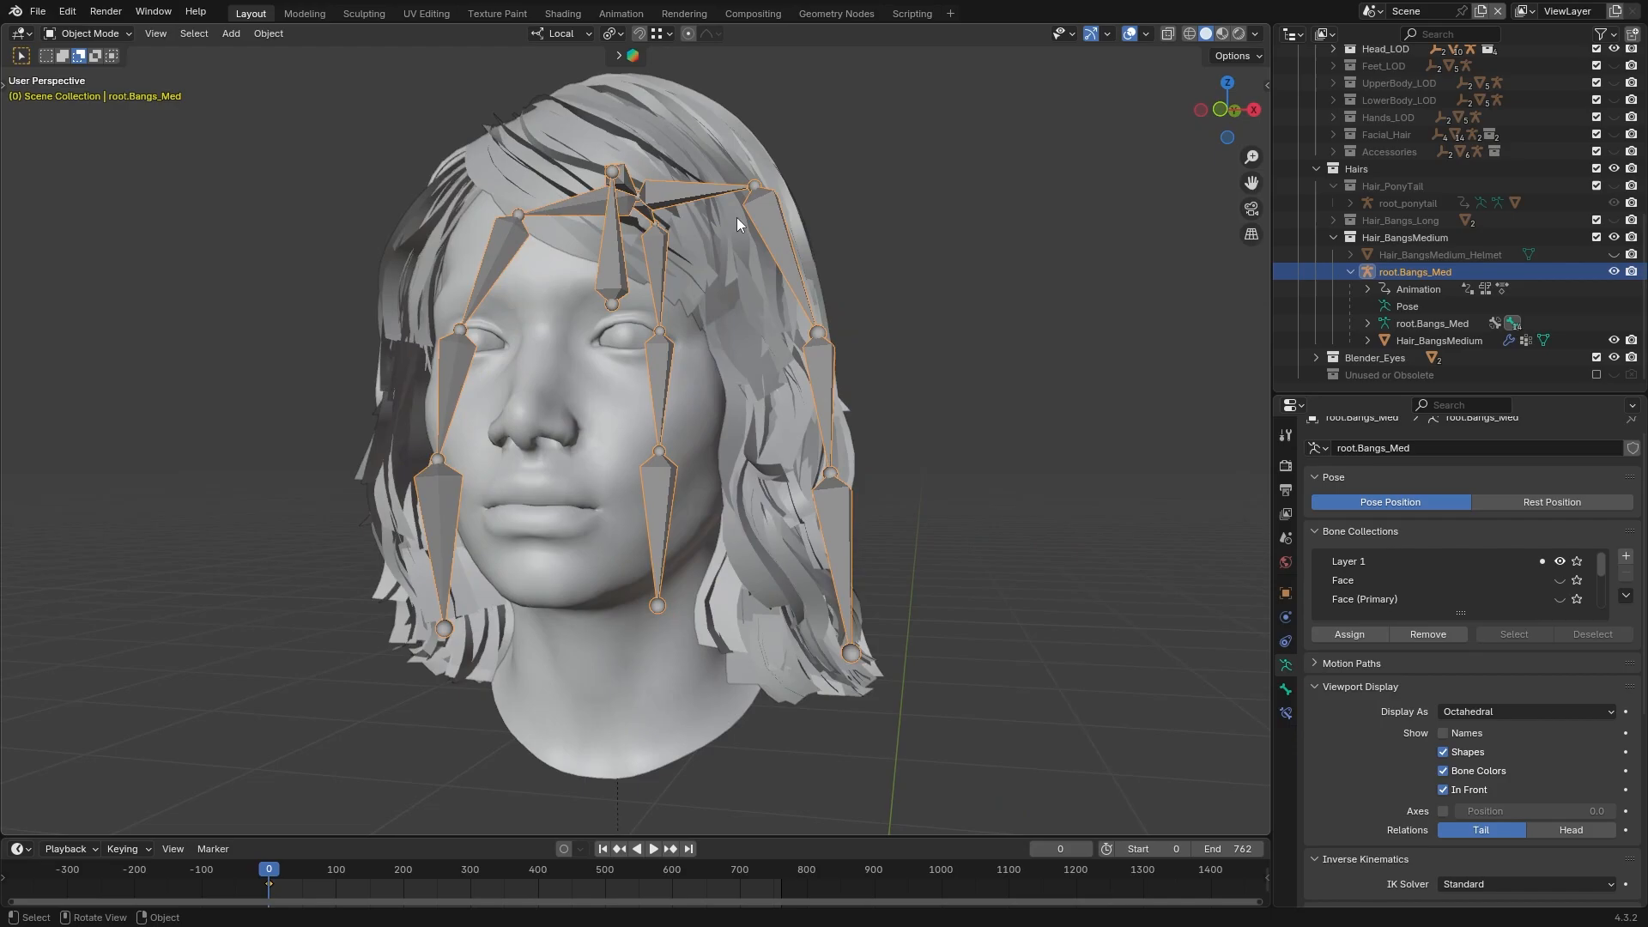
Hide the Hair_BangsMedium mesh, show Hair_BangsMedium_Helmet in its place, and select the helmet to view it from the side
middle_drag(737, 218, 683, 279)
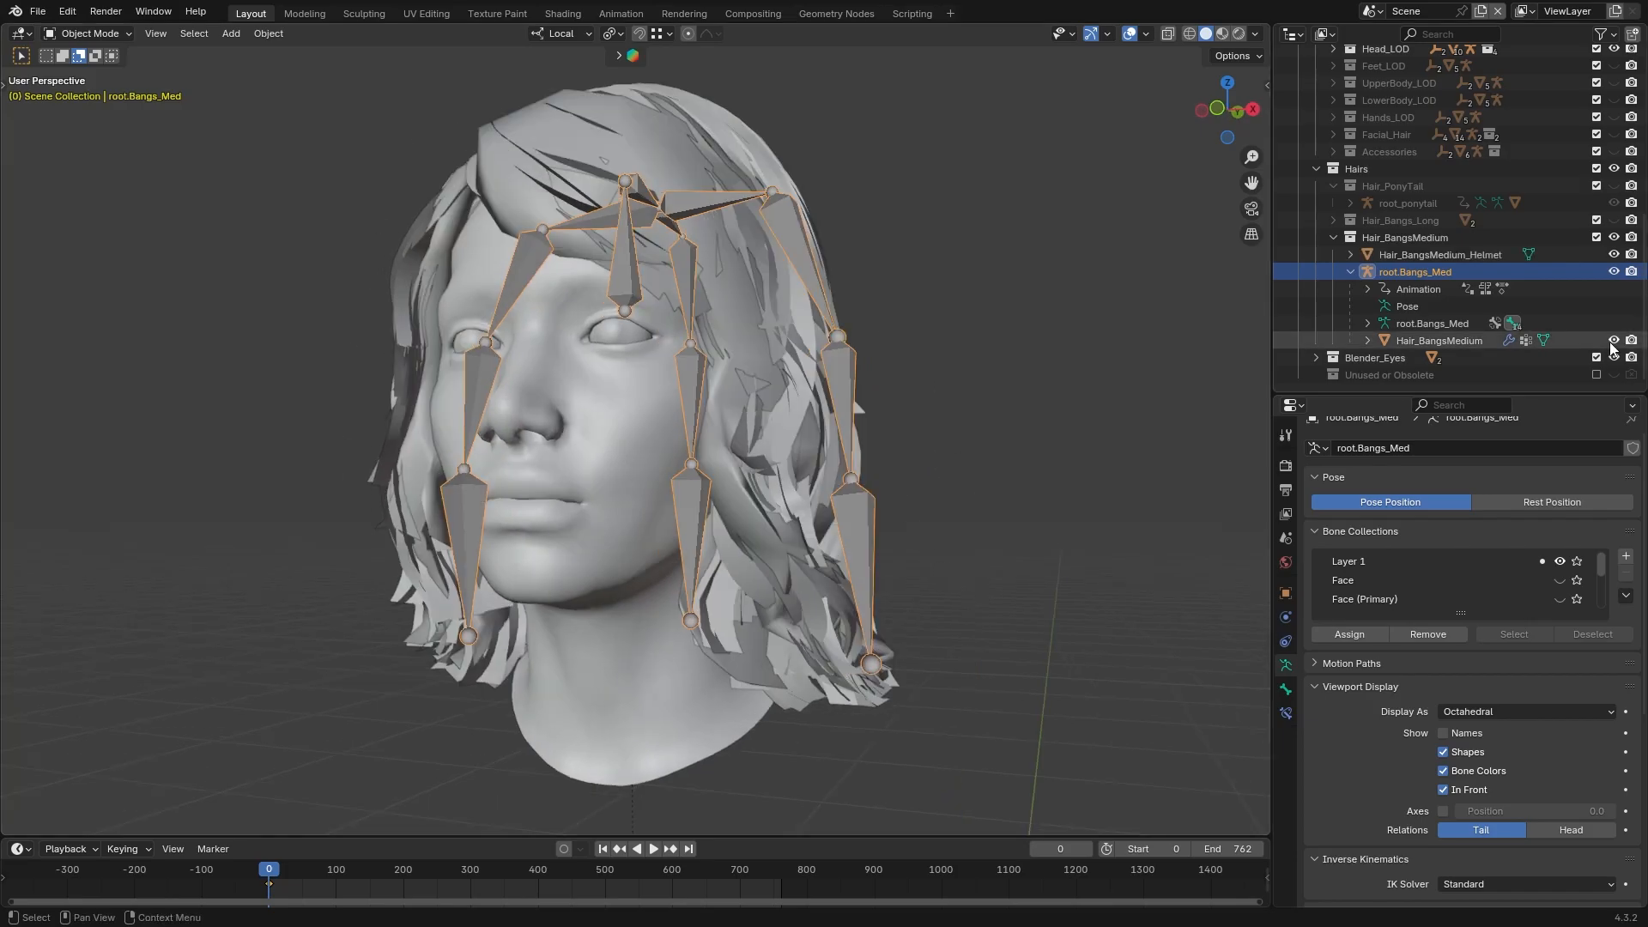
click(1614, 341)
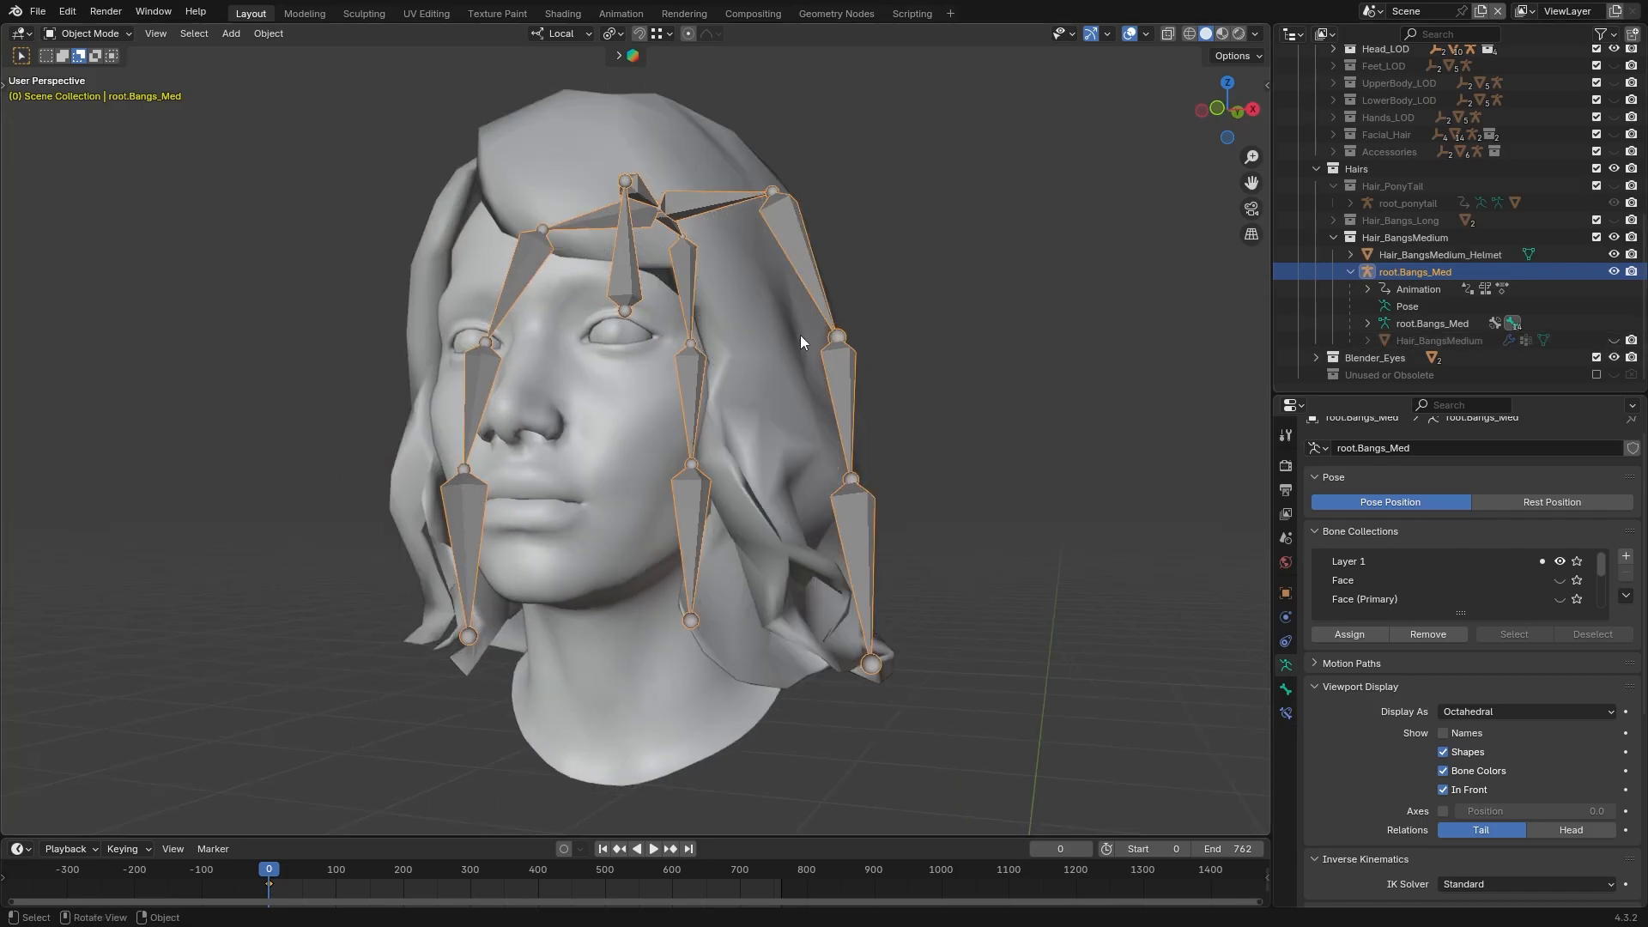
middle_drag(798, 336, 764, 333)
click(869, 203)
click(780, 160)
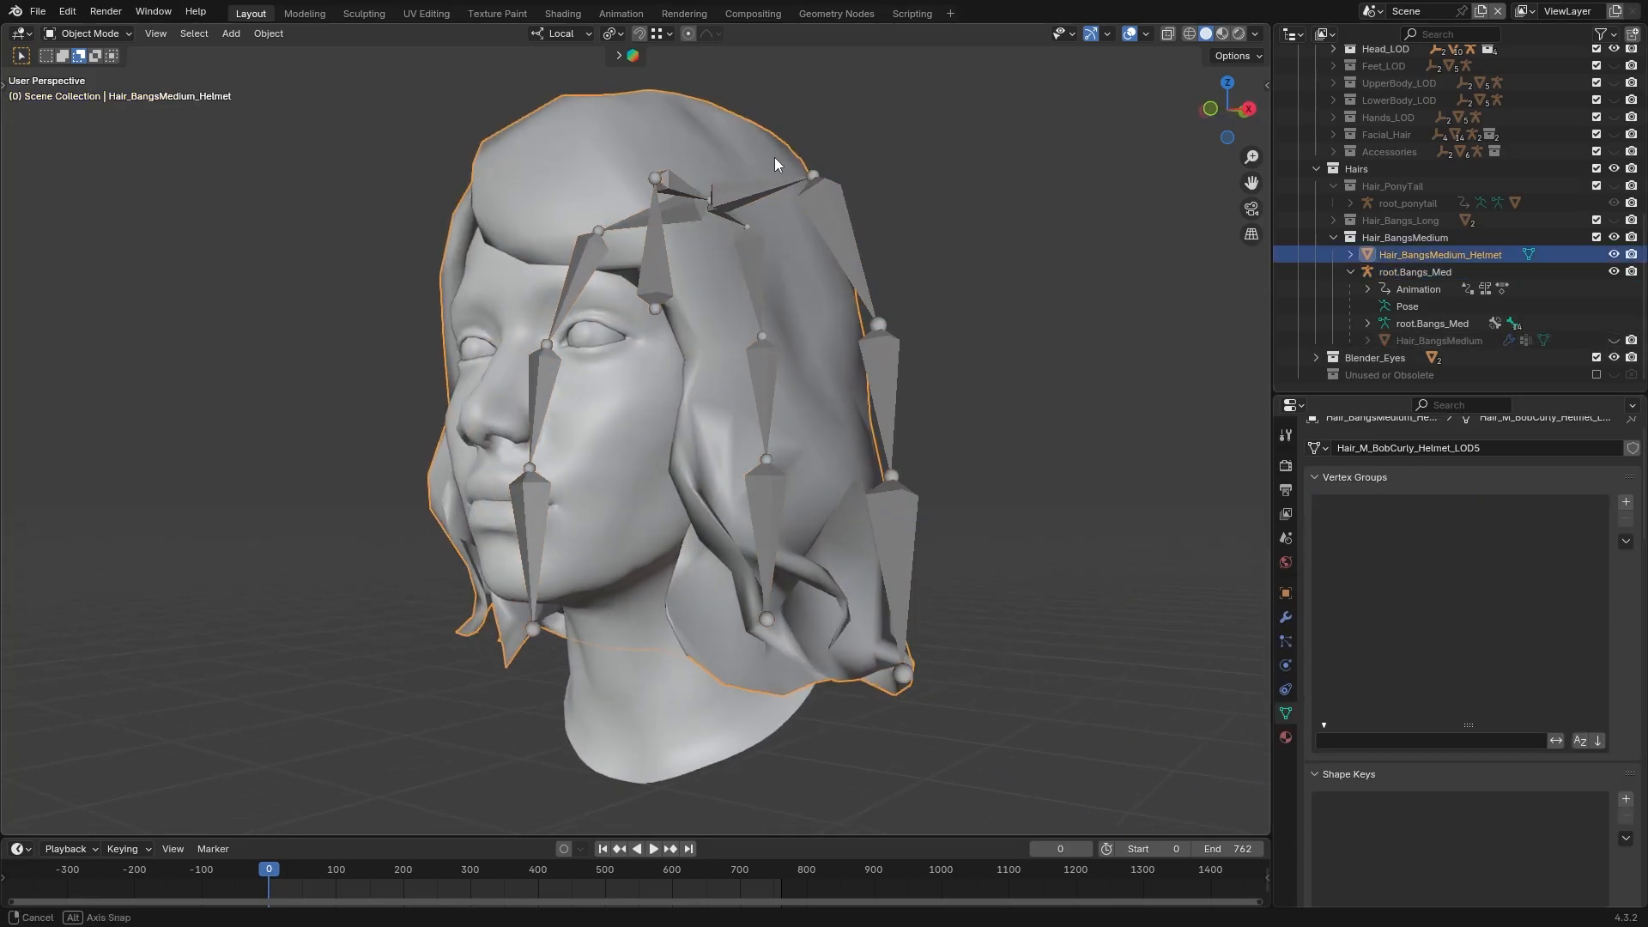
middle_drag(774, 157, 753, 157)
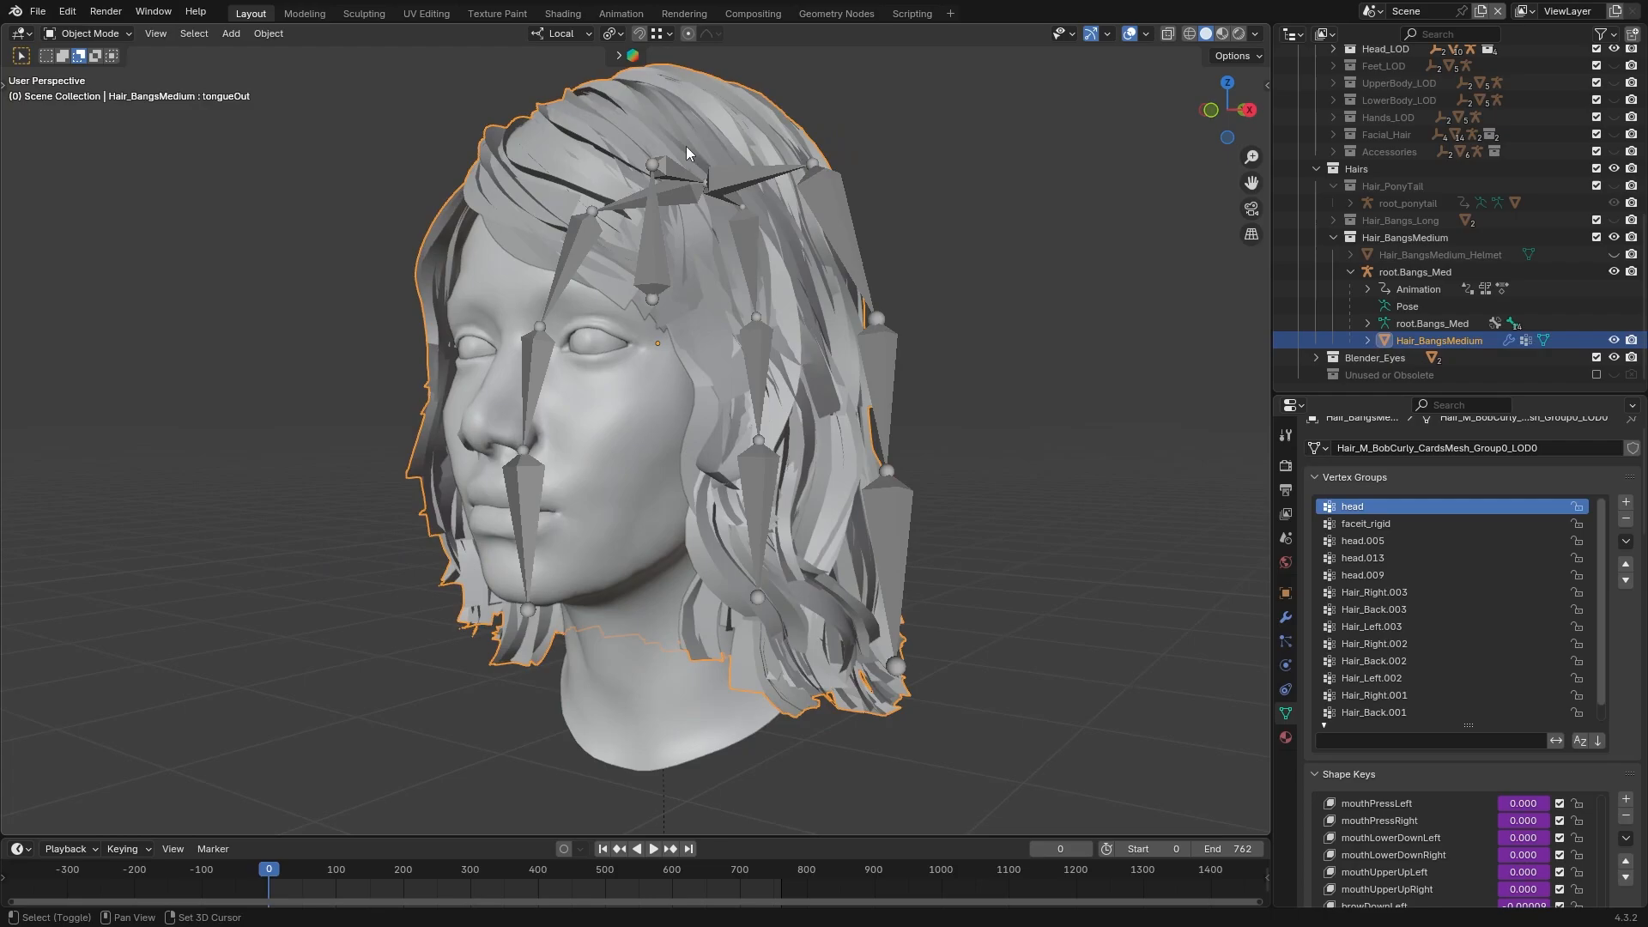
Duplicate Hair_BangsMedium in place, hide the original, and give the copy a Voxel Remesh modifier with a 0.001 m voxel size
key(shift+d)
key(Escape)
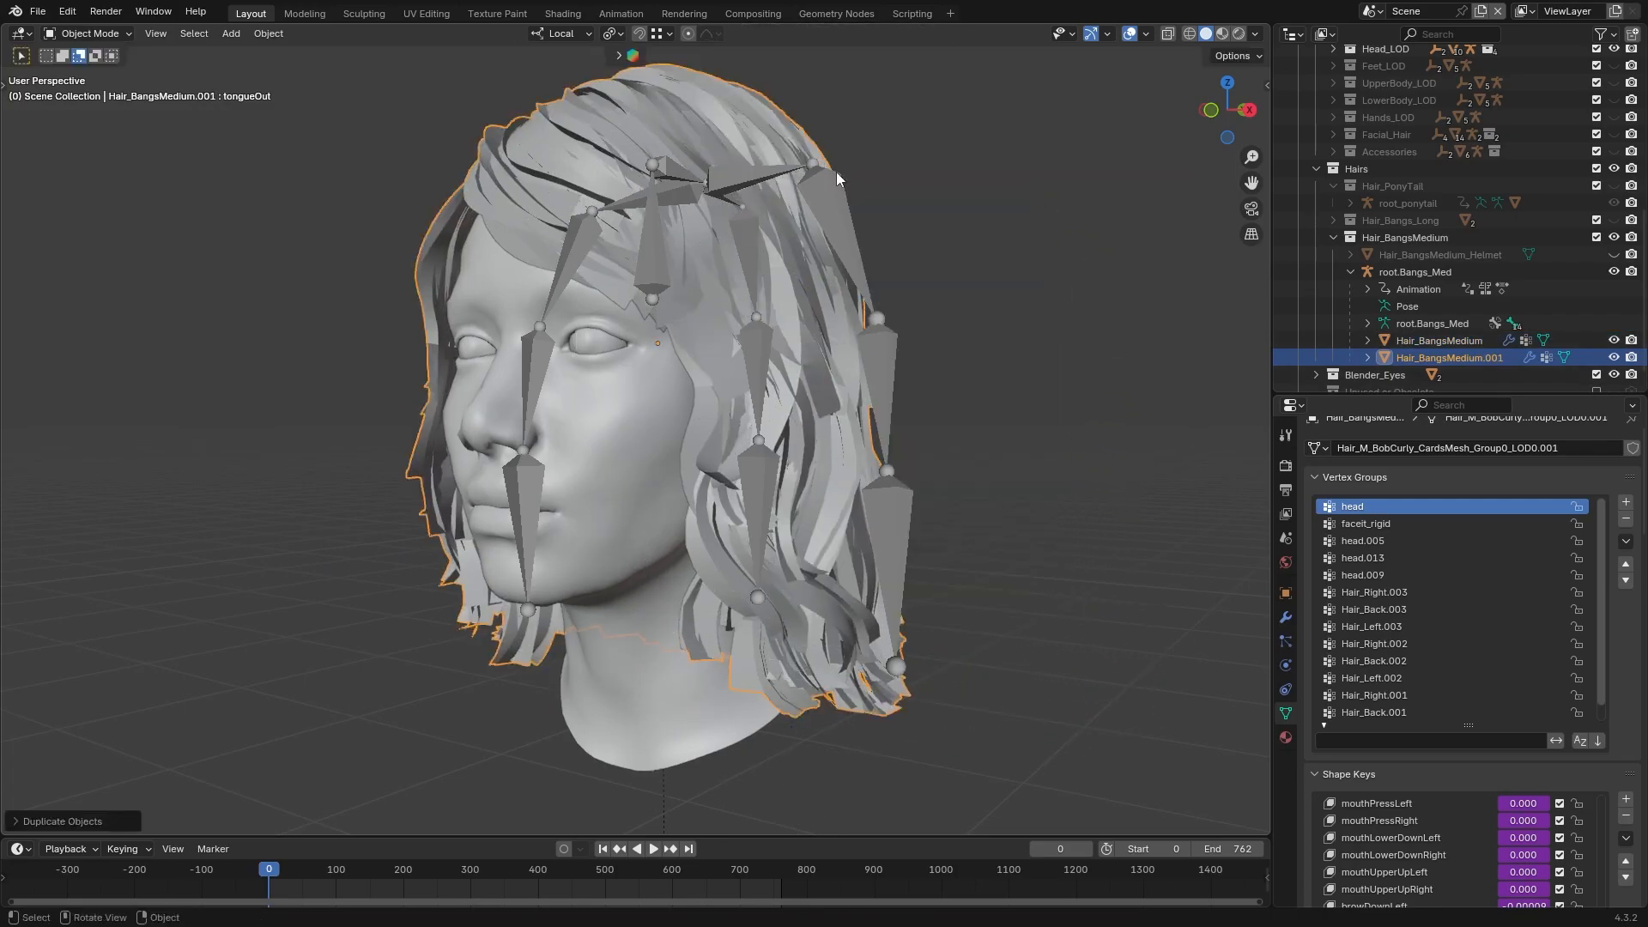
click(1613, 341)
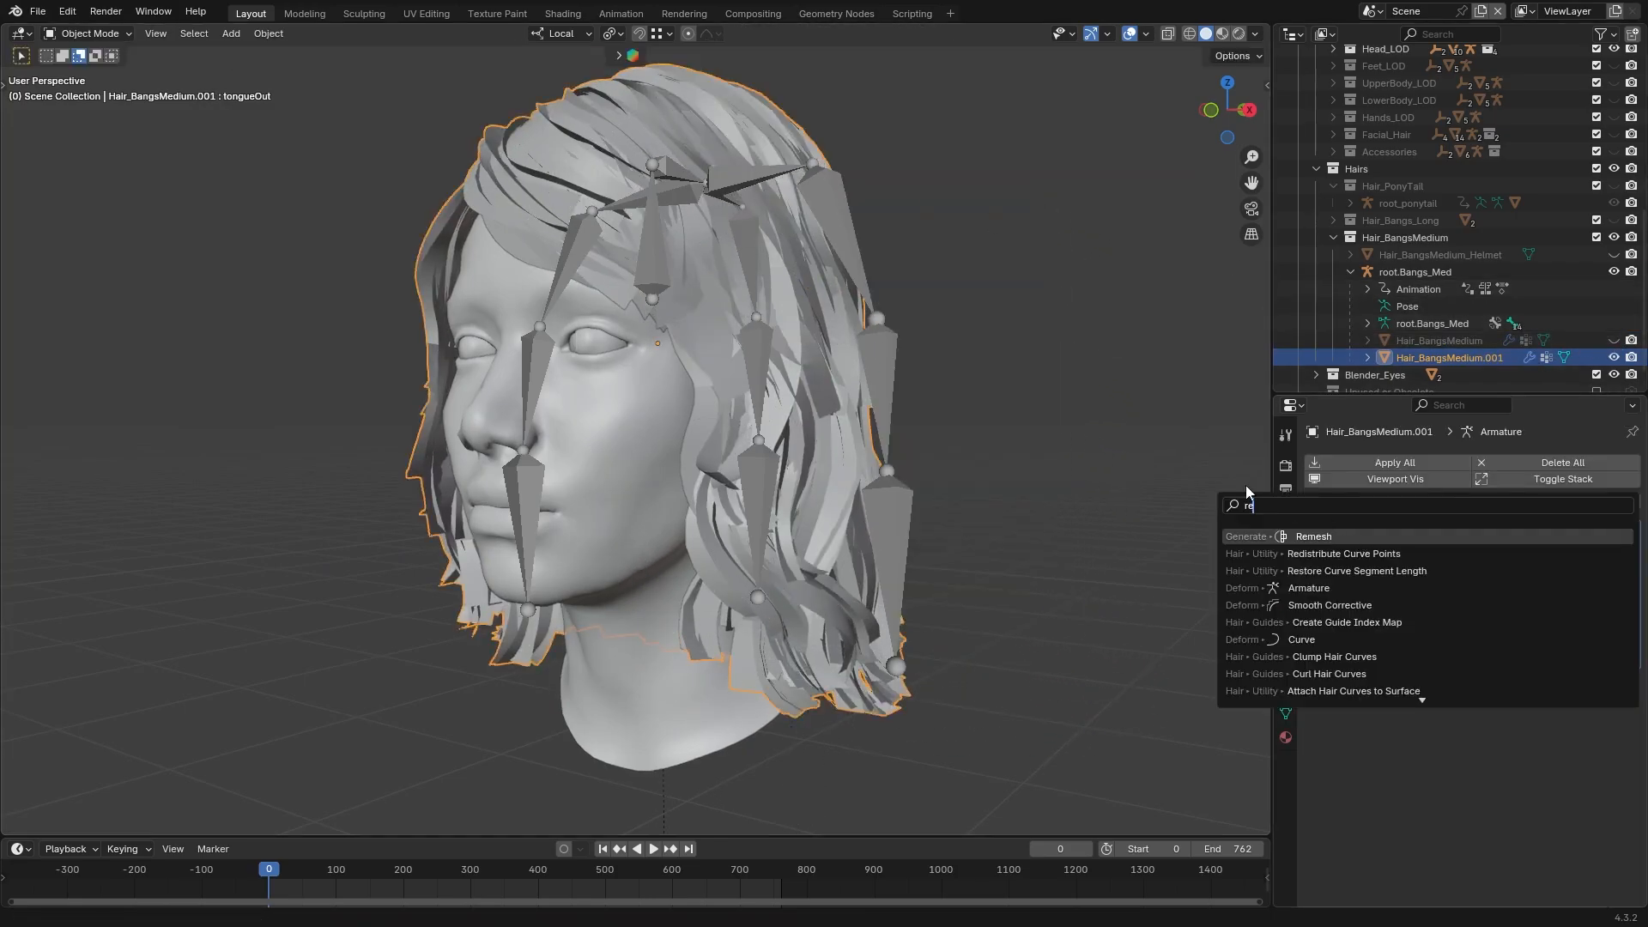
key(Return)
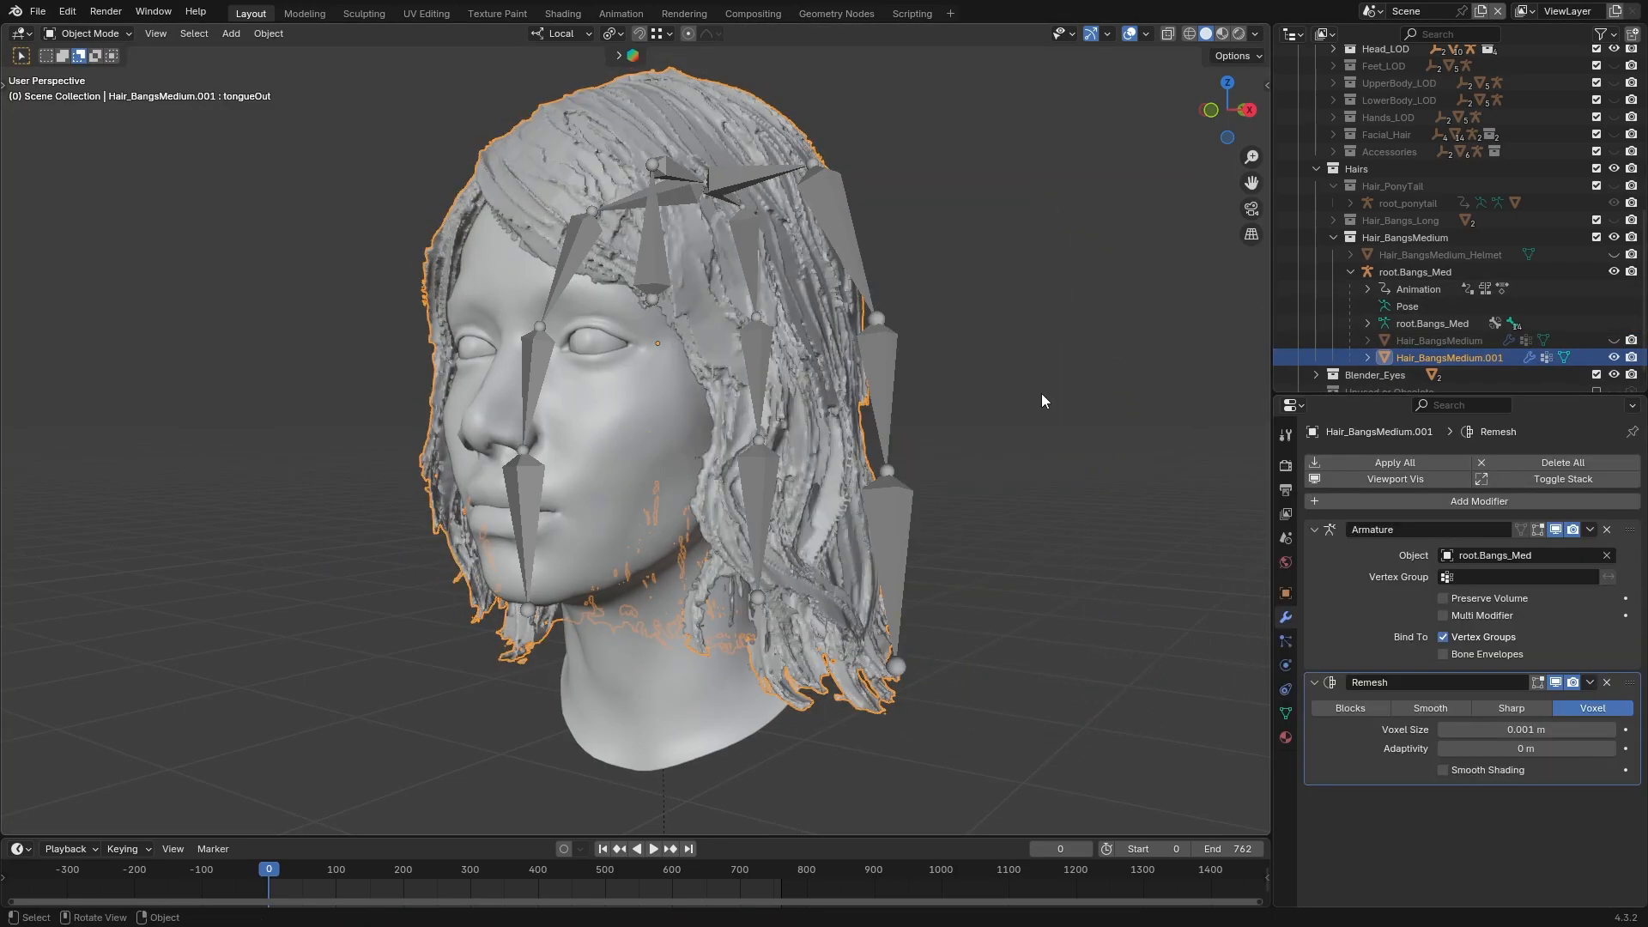
Set the copy's Remesh voxel size to 0.01 m and turn on Smooth Shading
middle_drag(1042, 402, 980, 400)
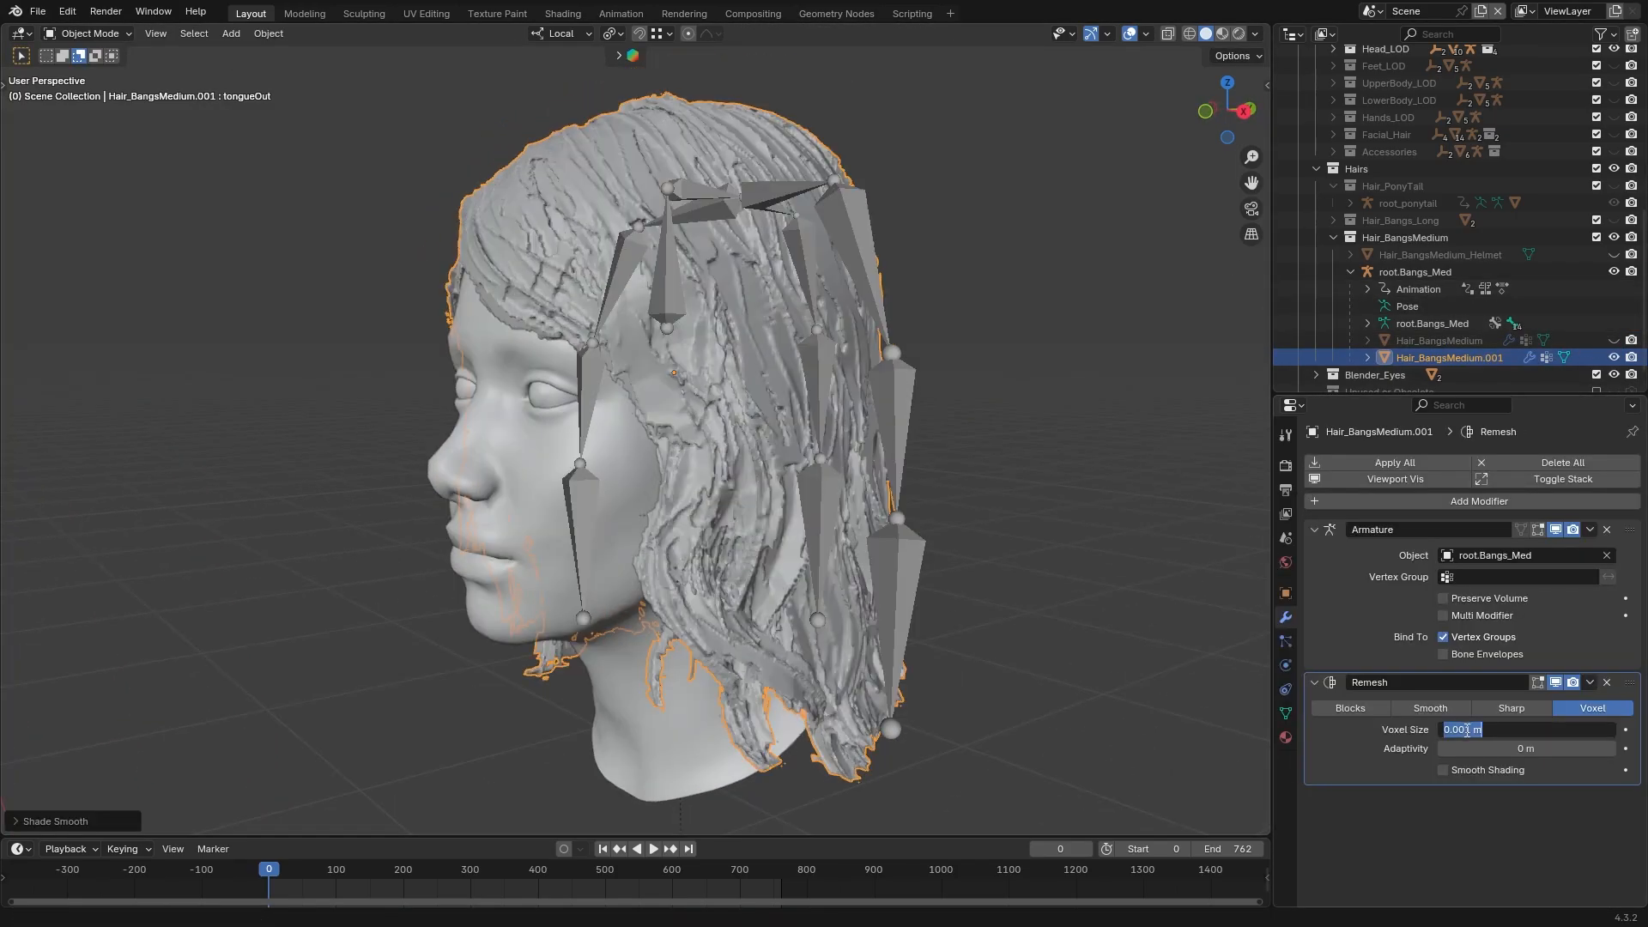
key(BackSpace)
key(Return)
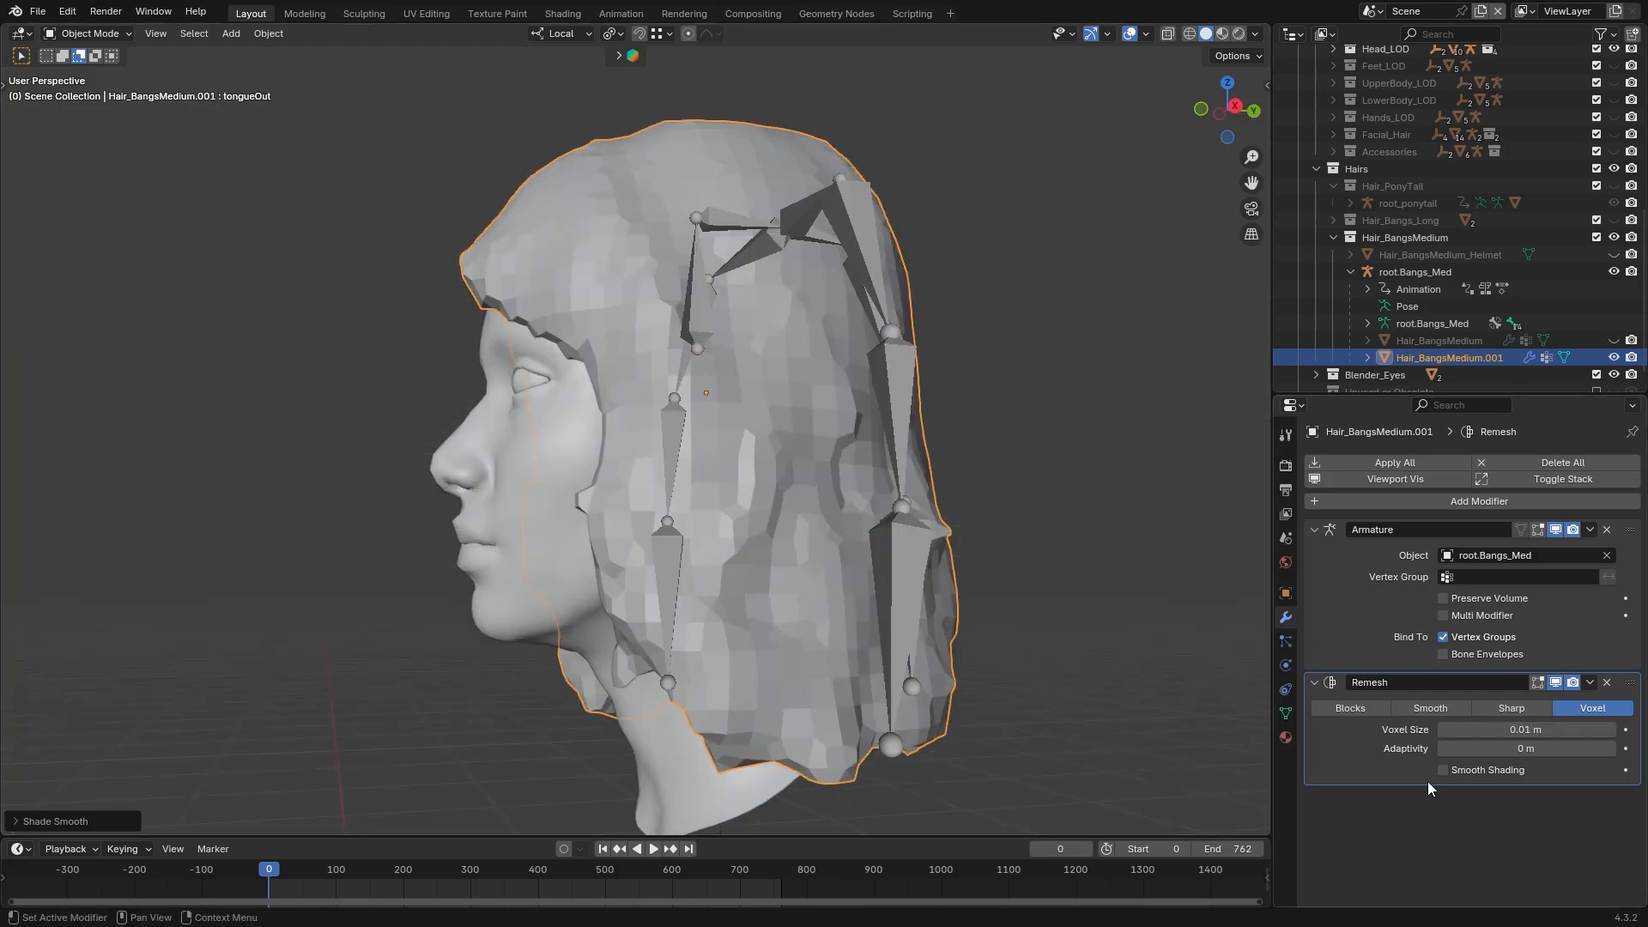
click(1444, 771)
Apply the Remesh modifier to the hair copy beside the head and examine its topology in Edit Mode
middle_drag(998, 531, 1028, 528)
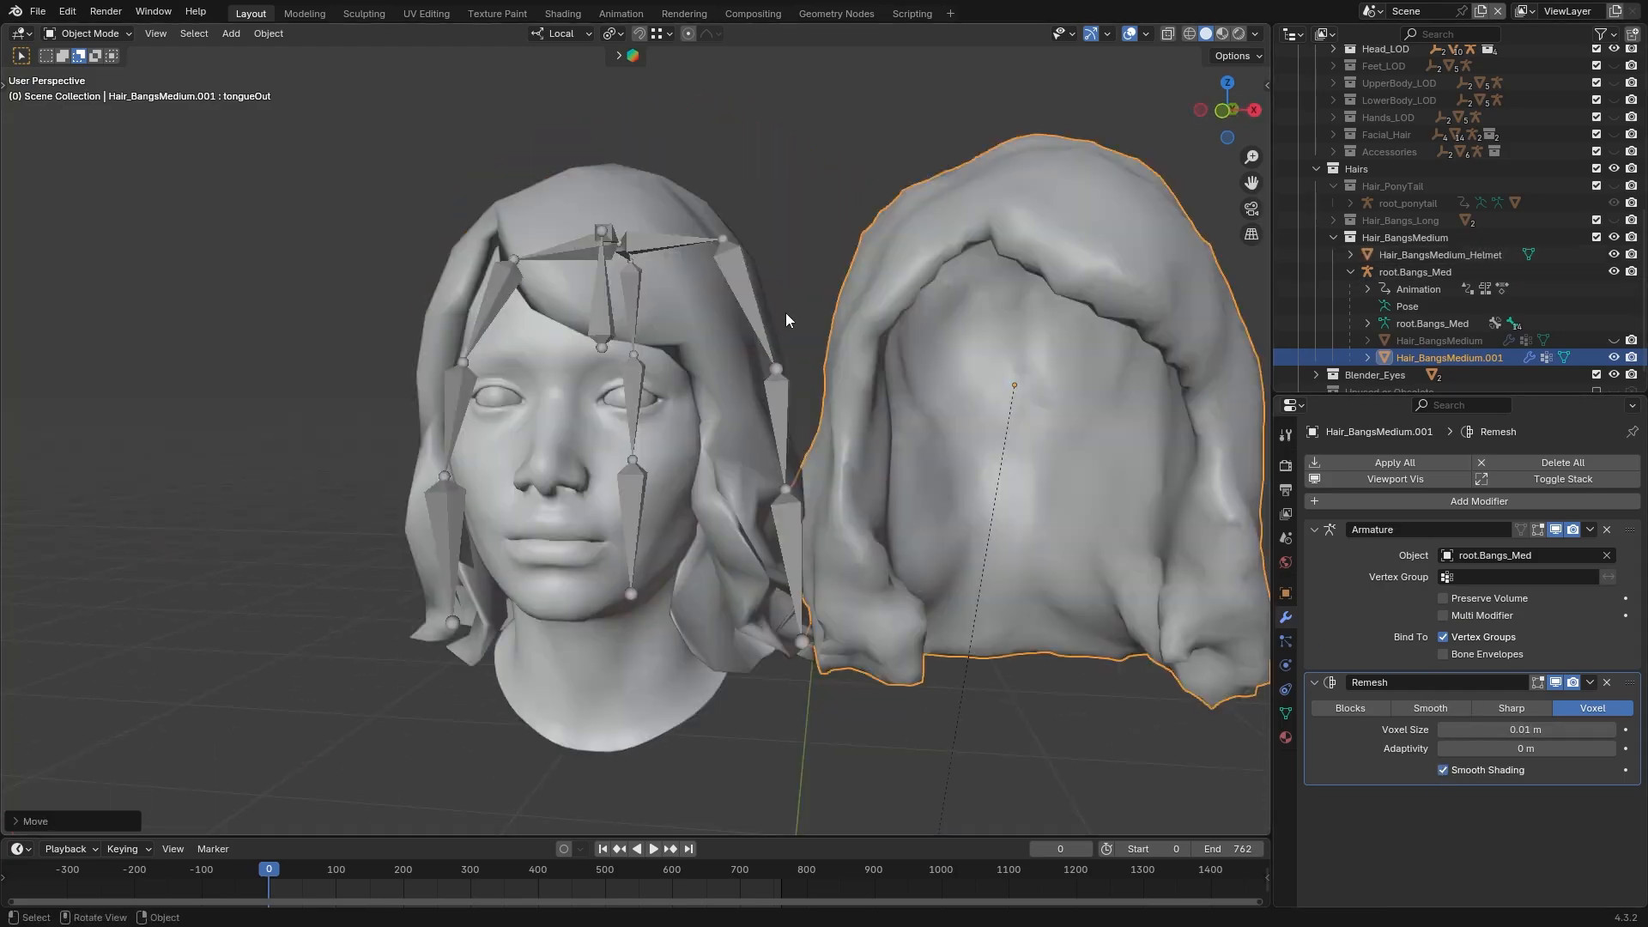
middle_drag(785, 313, 823, 259)
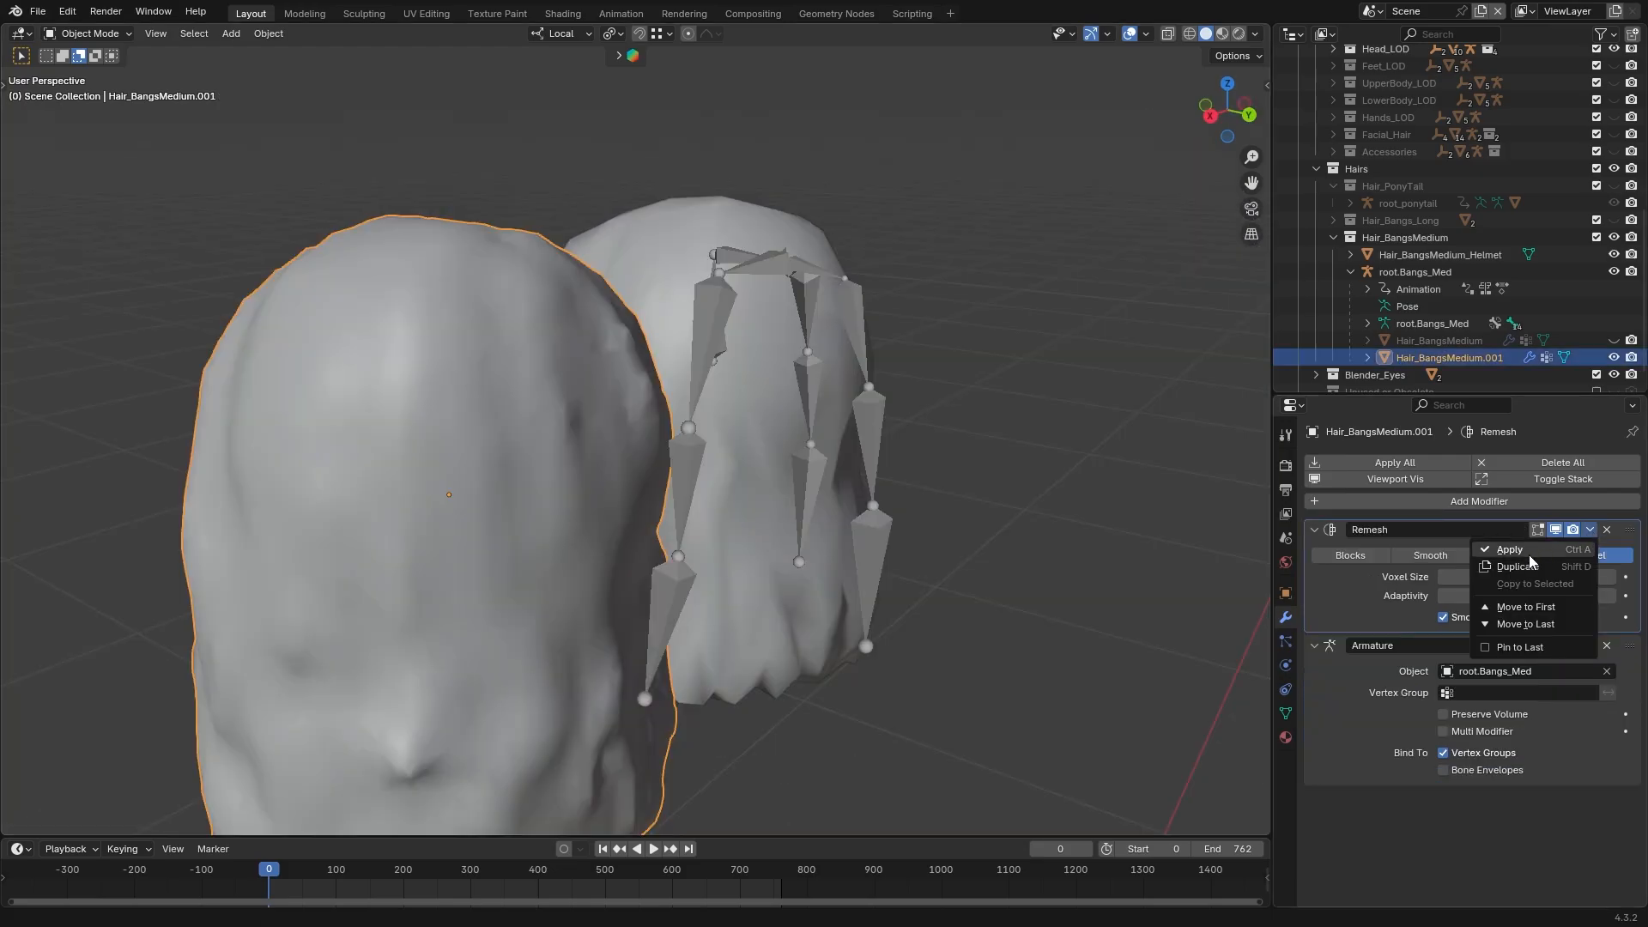
click(1528, 551)
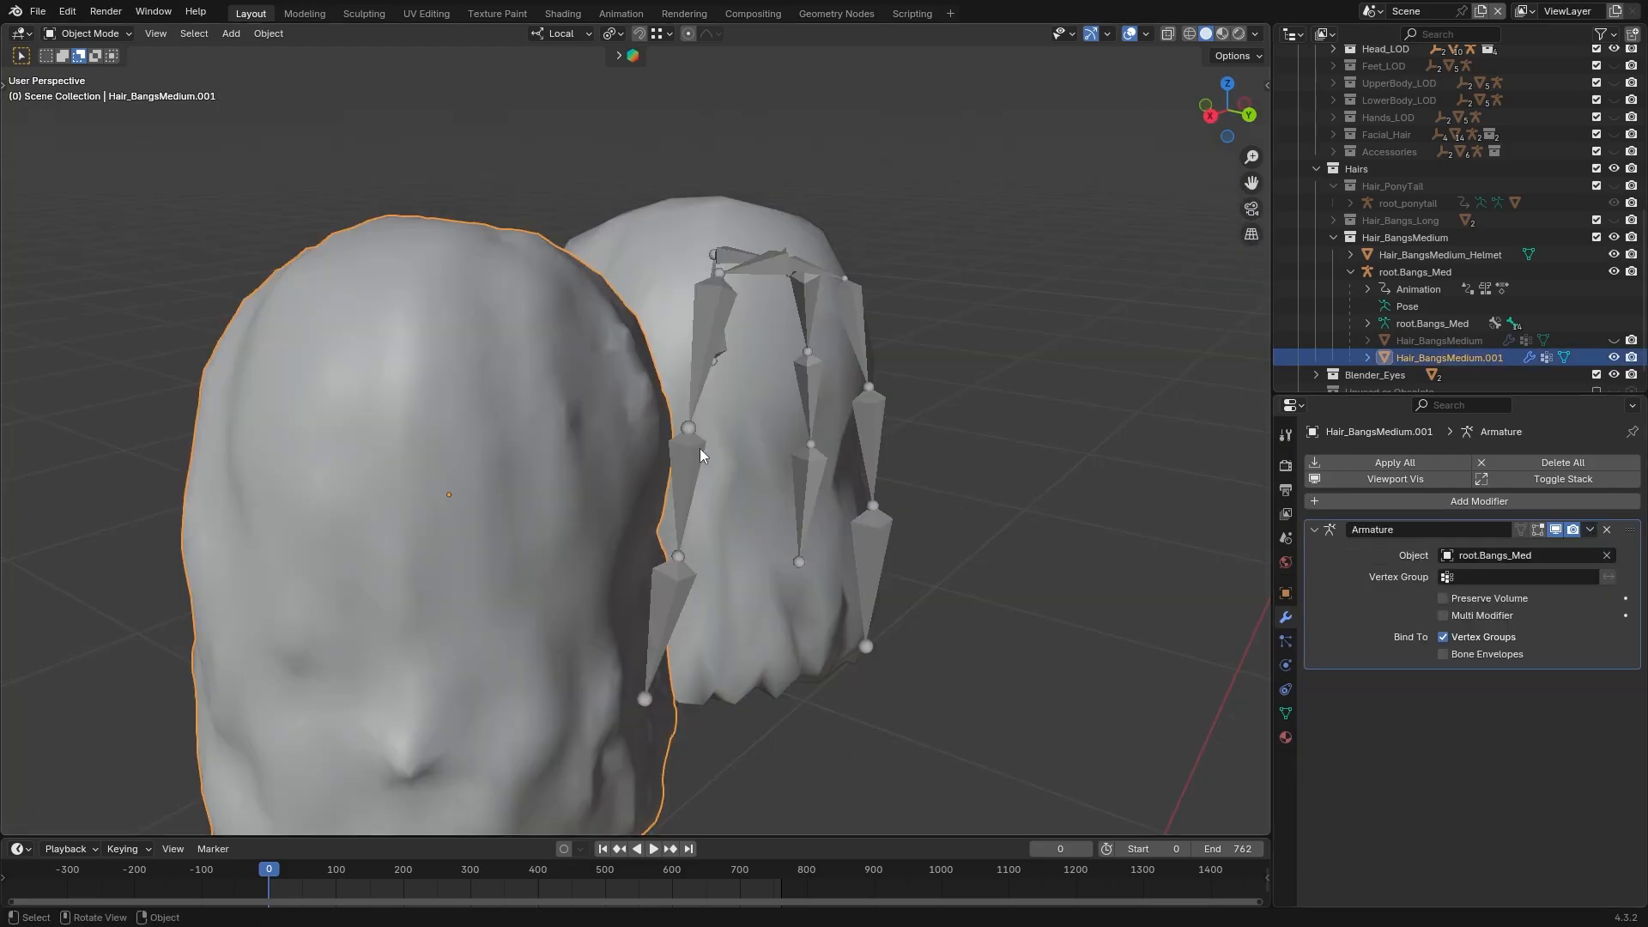
key(Tab)
middle_drag(644, 474, 649, 441)
scroll(721, 558, down, 3)
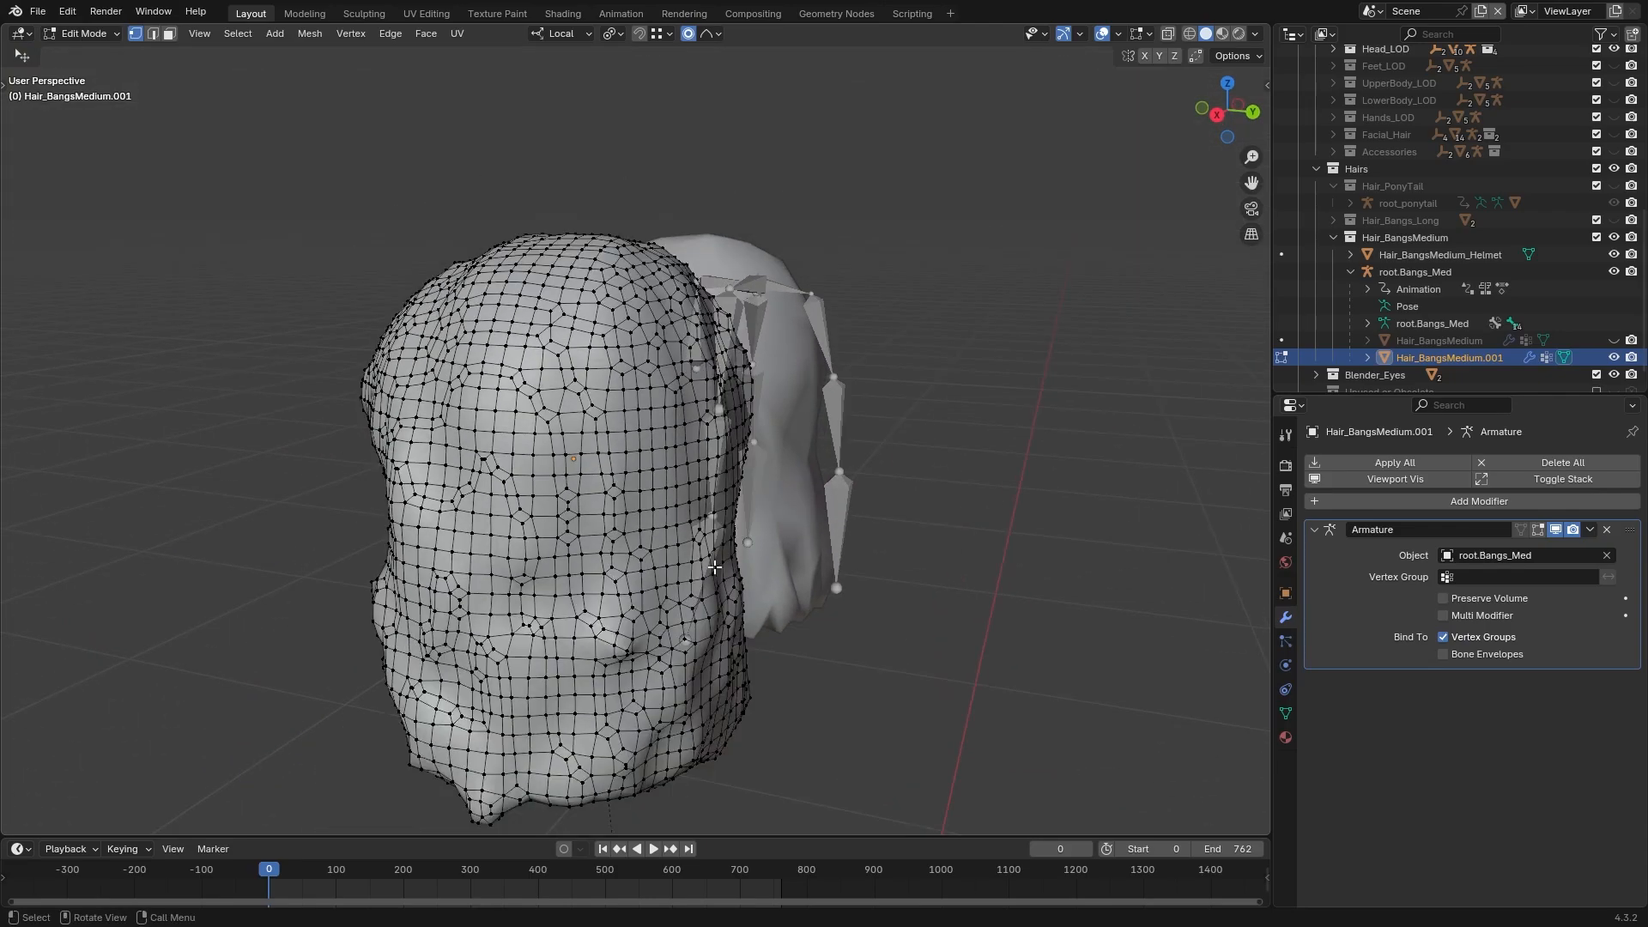
middle_drag(786, 568, 894, 466)
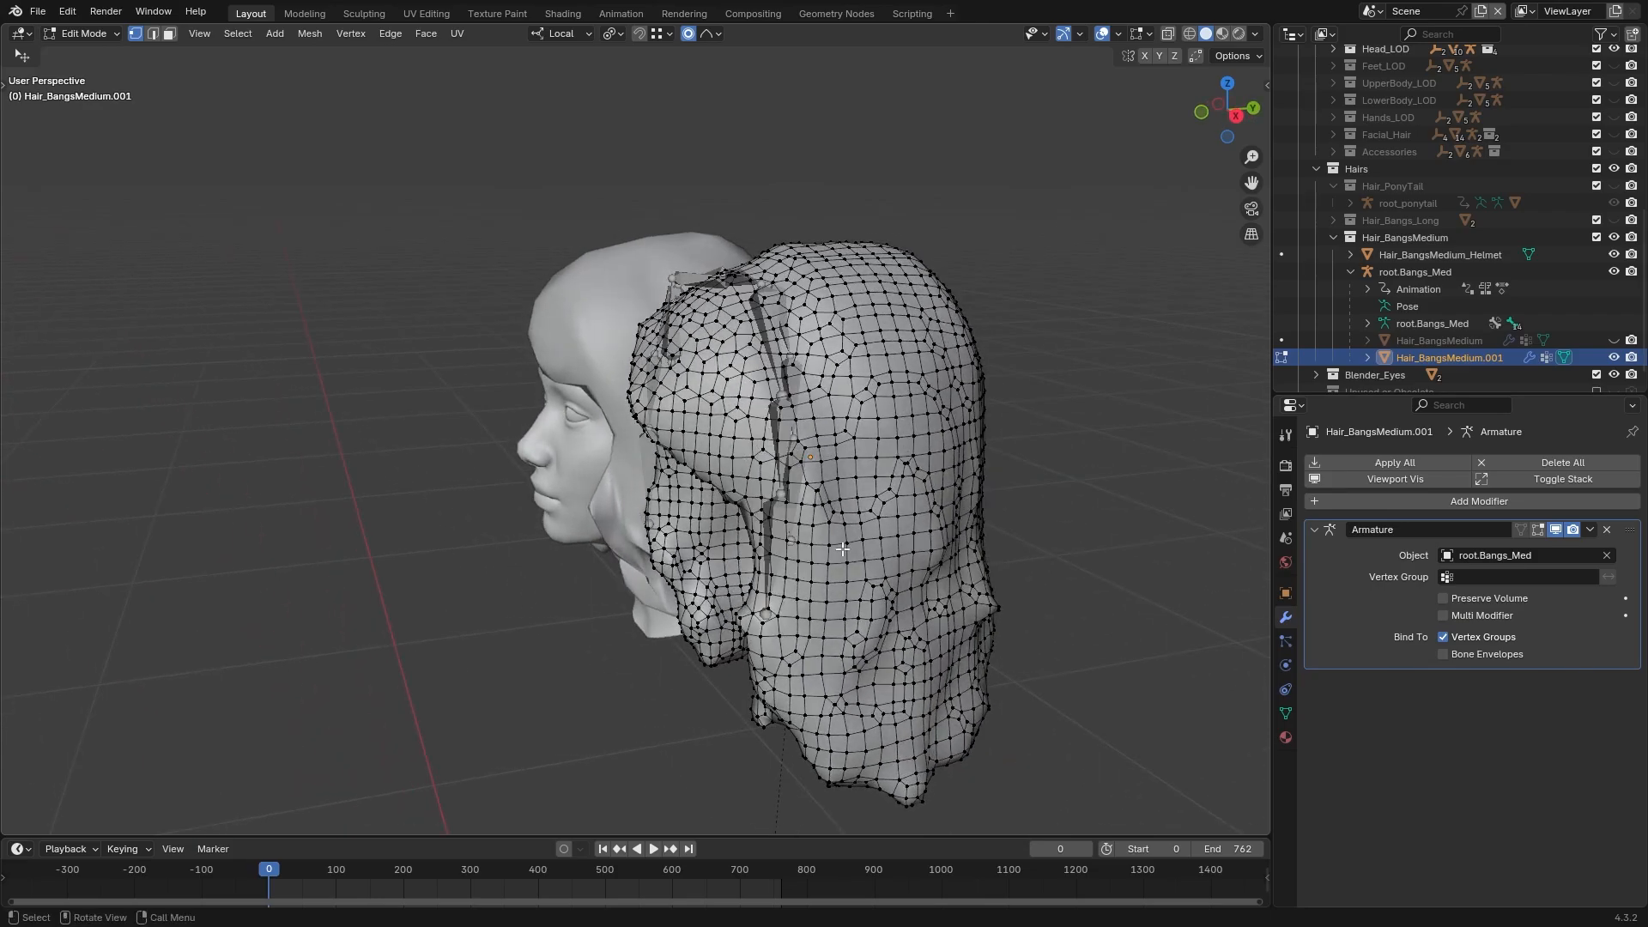
middle_drag(843, 548, 845, 547)
key(Tab)
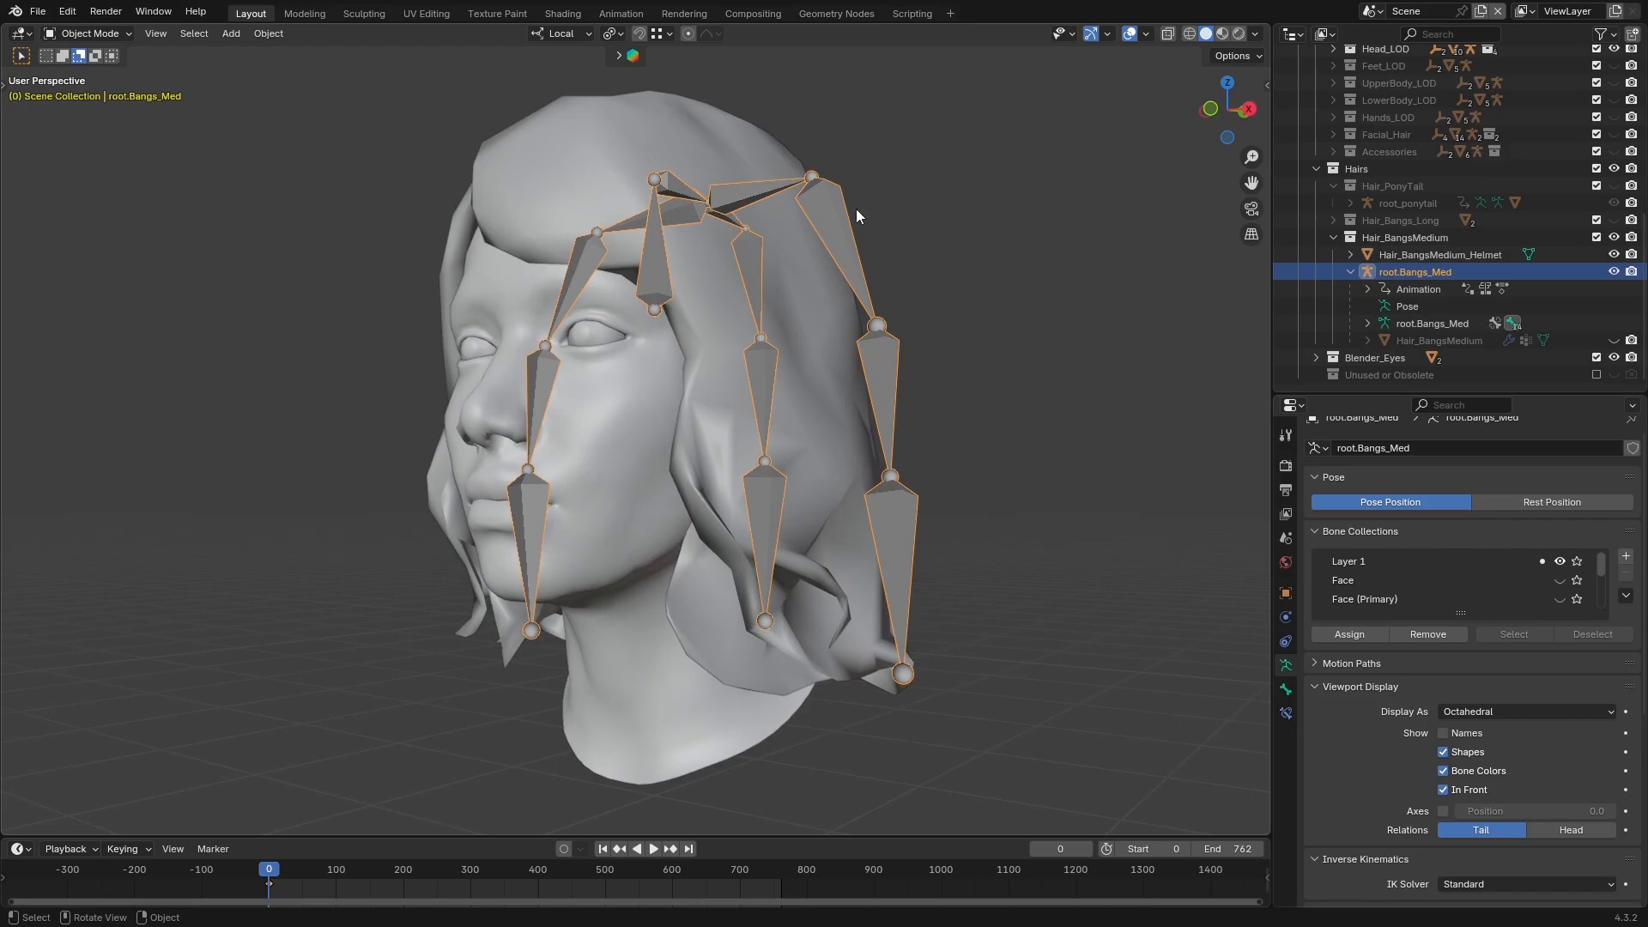
Parent Hair_BangsMedium_Helmet to root.Bangs_Med with automatic weights and set the whole helmet's Hair_Base weight to 1.000
key(ctrl+p)
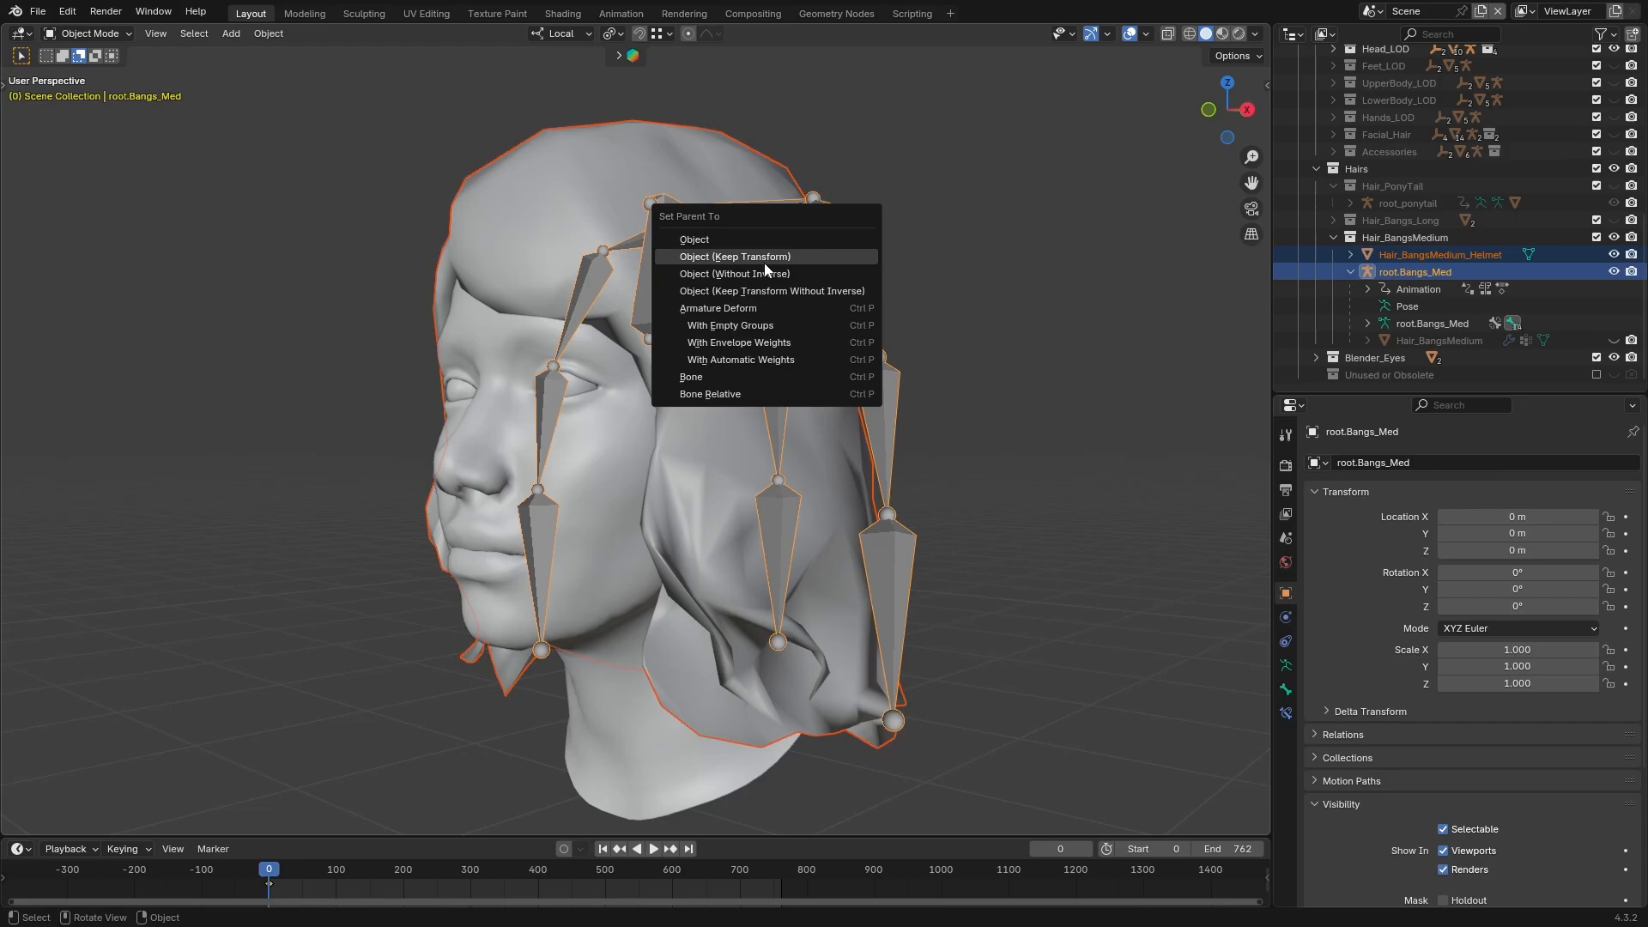
click(792, 358)
click(245, 34)
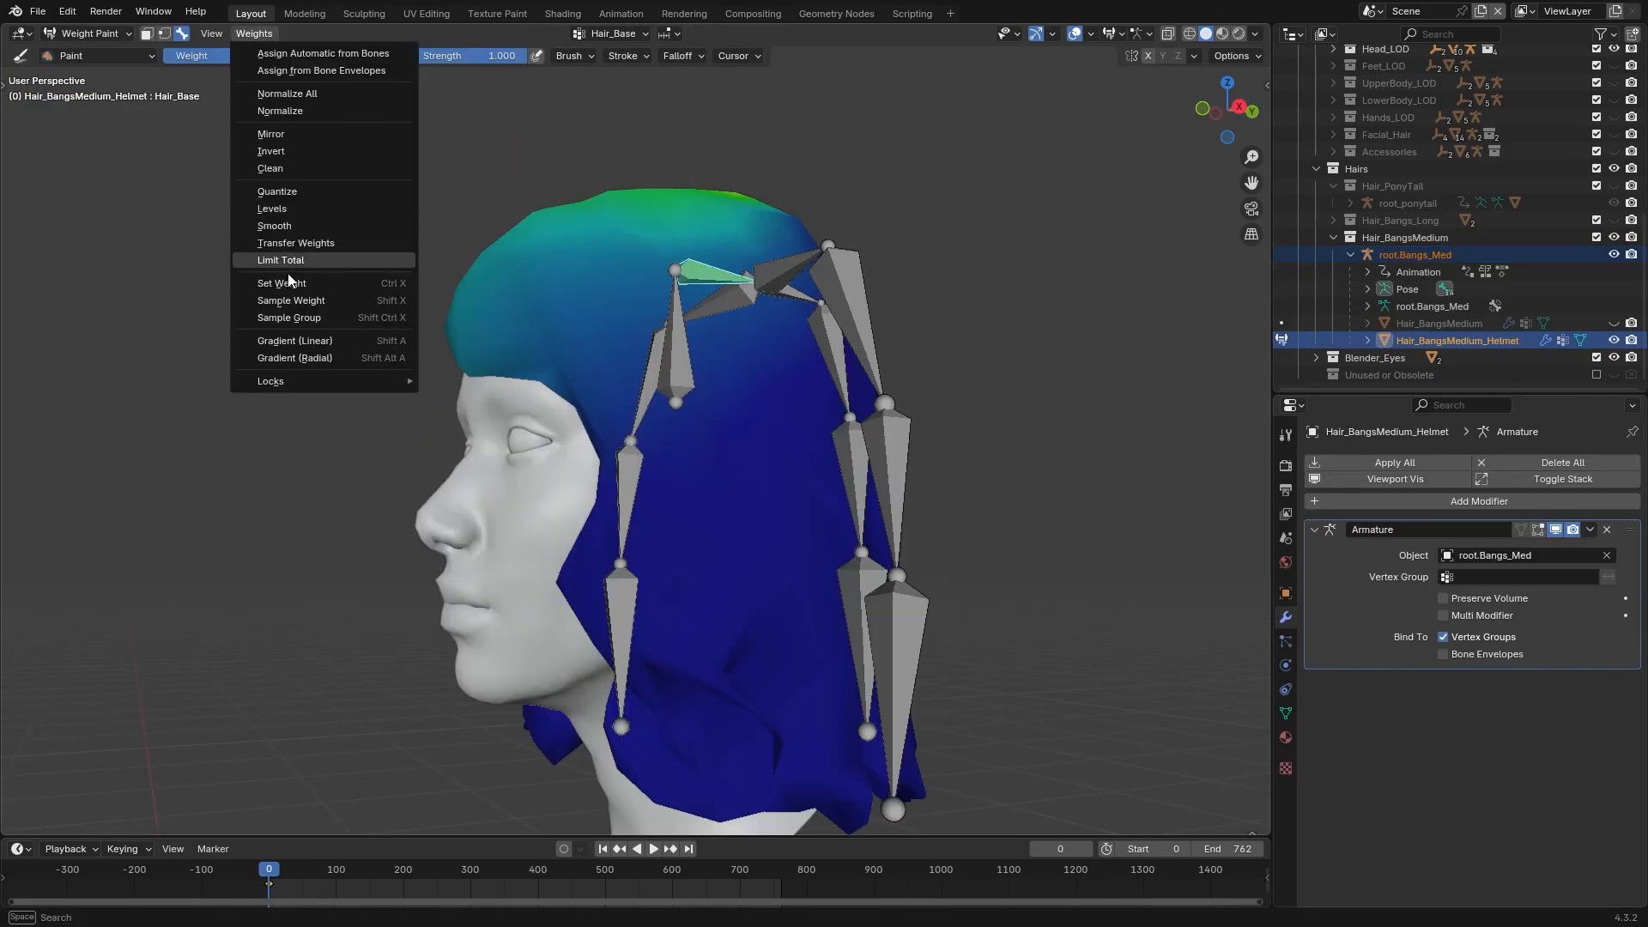
click(283, 283)
middle_drag(780, 331, 699, 112)
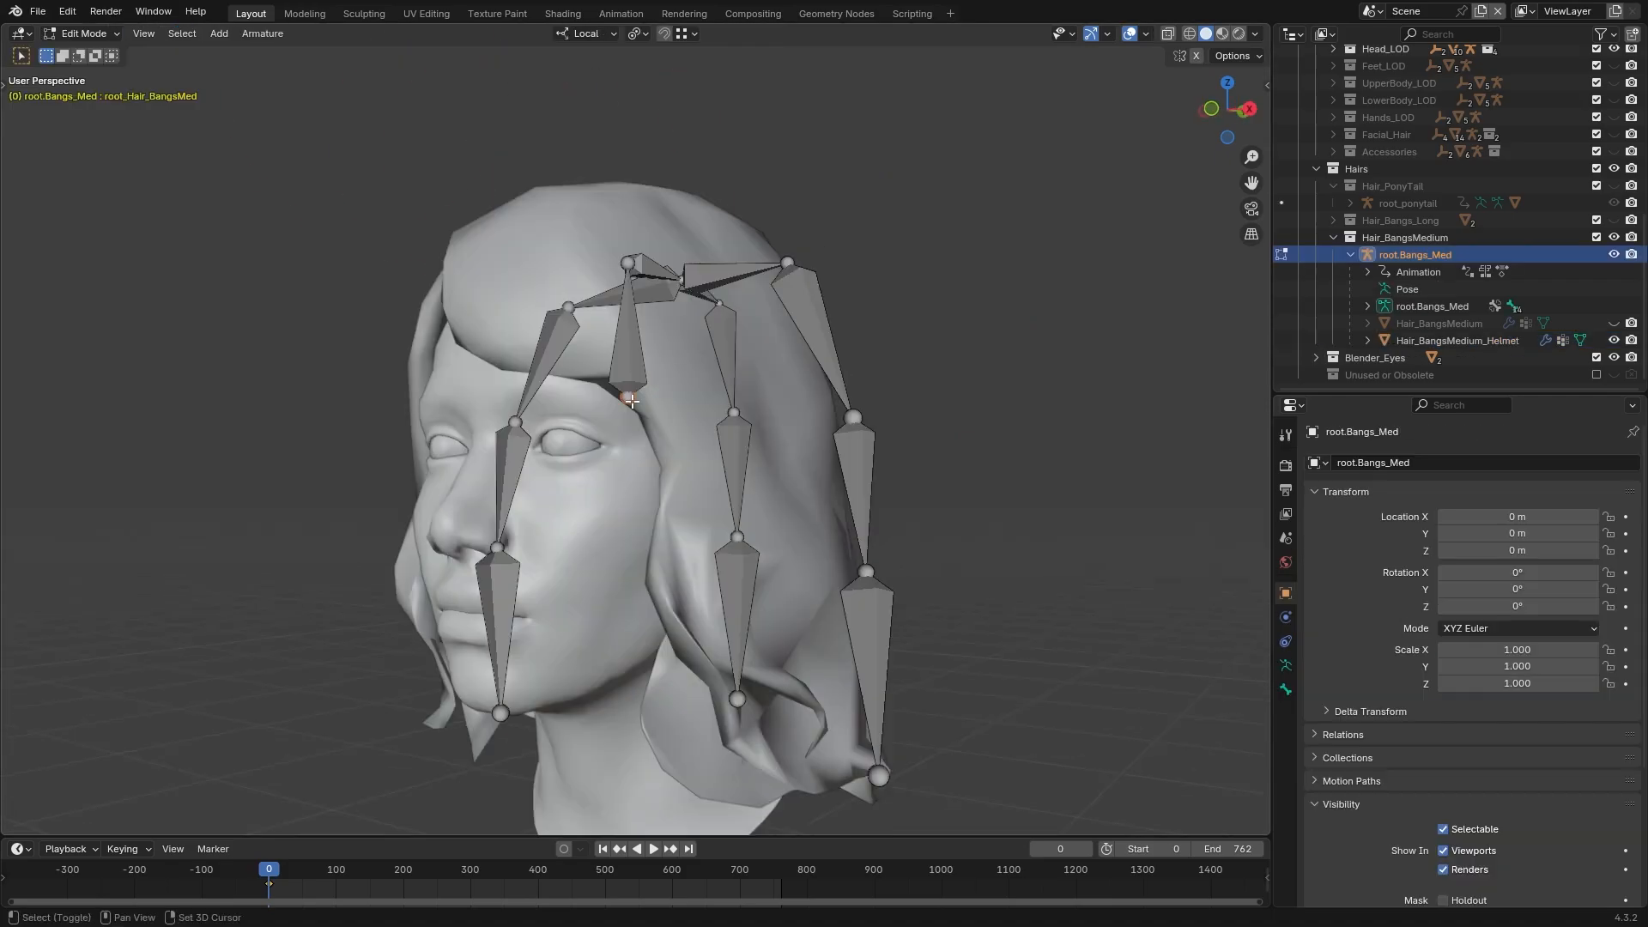
Snap the 3D cursor to the root_Hair_BangsMed bone and set the root.Bangs_Med armature's origin there
key(shift+s)
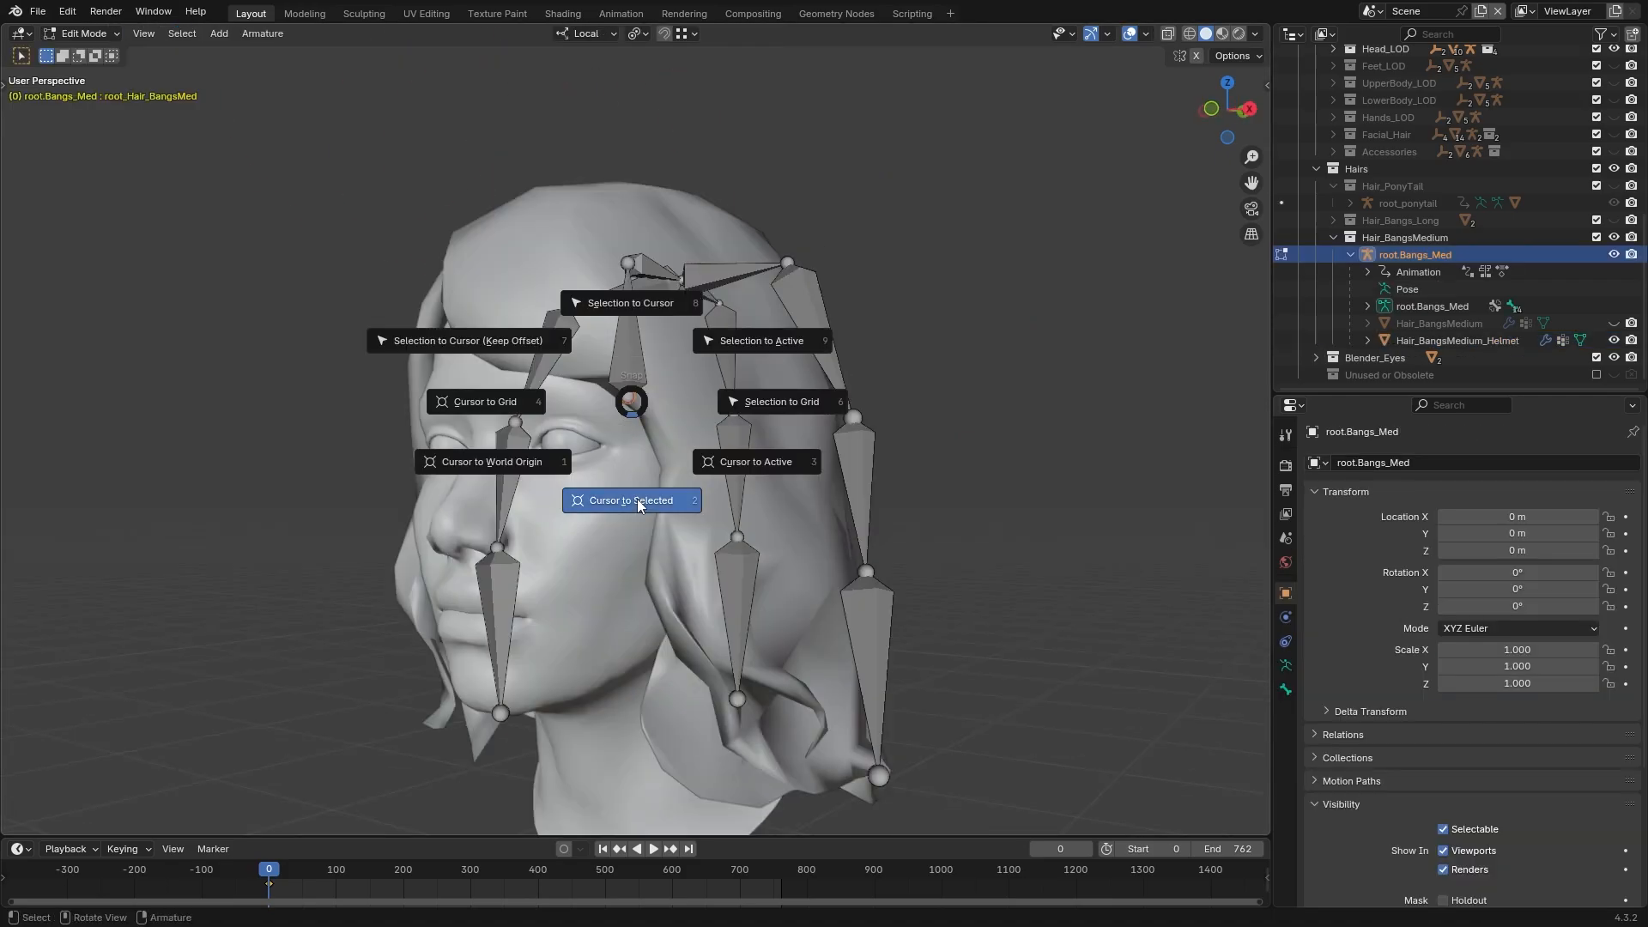
click(637, 501)
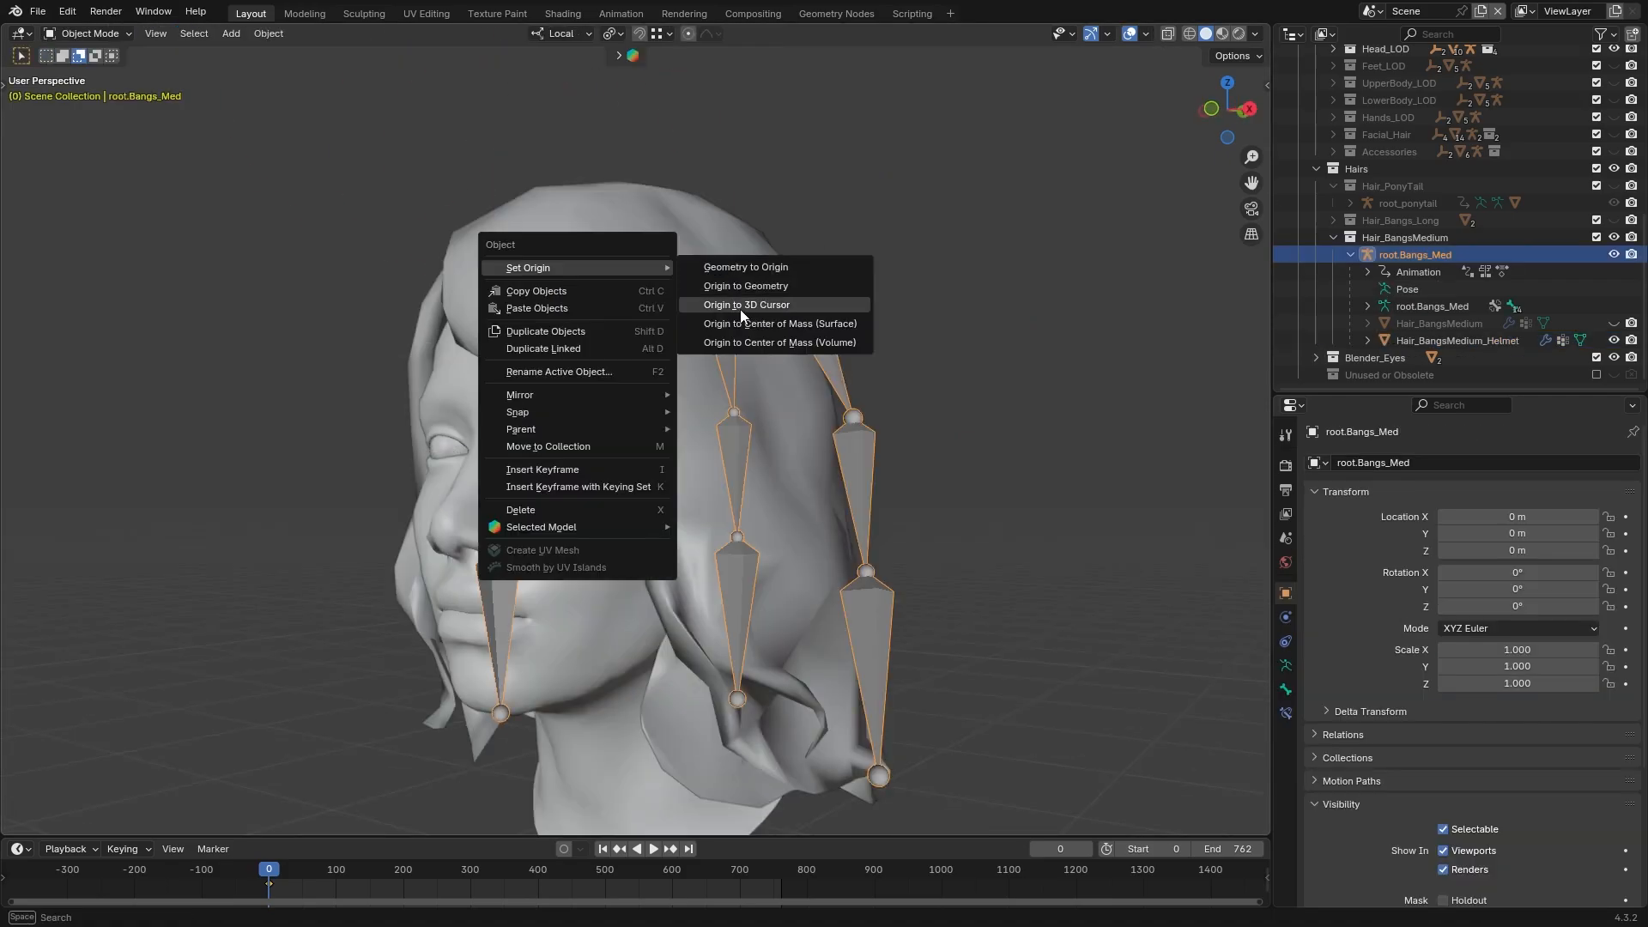
click(772, 311)
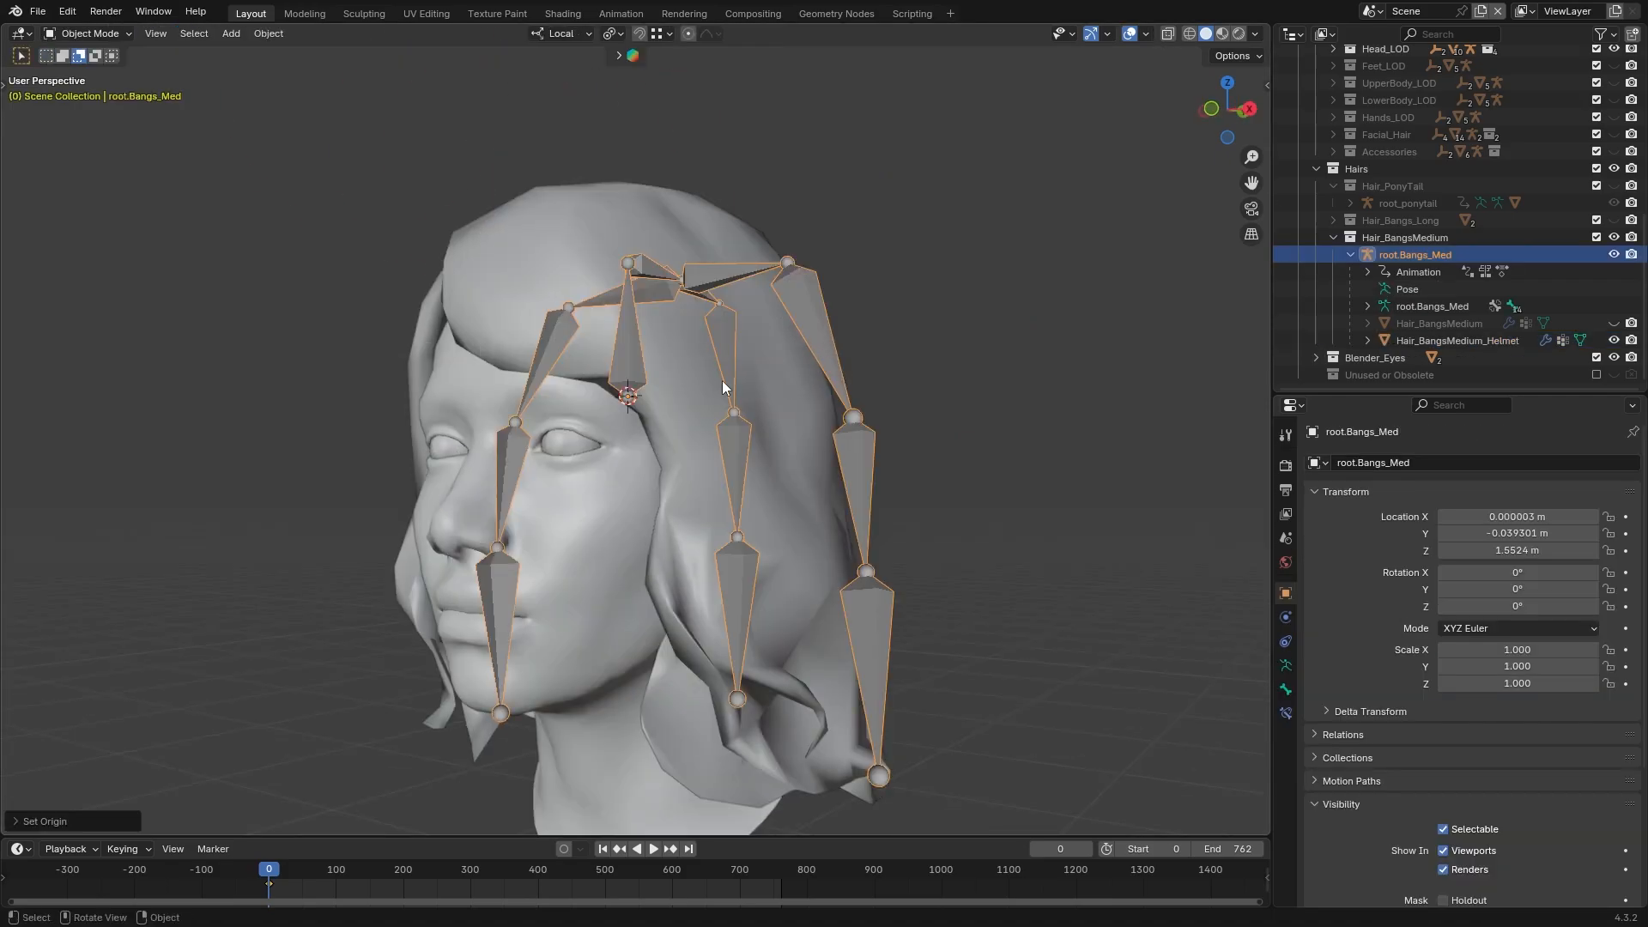
Snap the 3D cursor to the world origin and move the root.Bangs_Med armature to it
scroll(723, 388, down, 8)
key(shift+s)
click(637, 518)
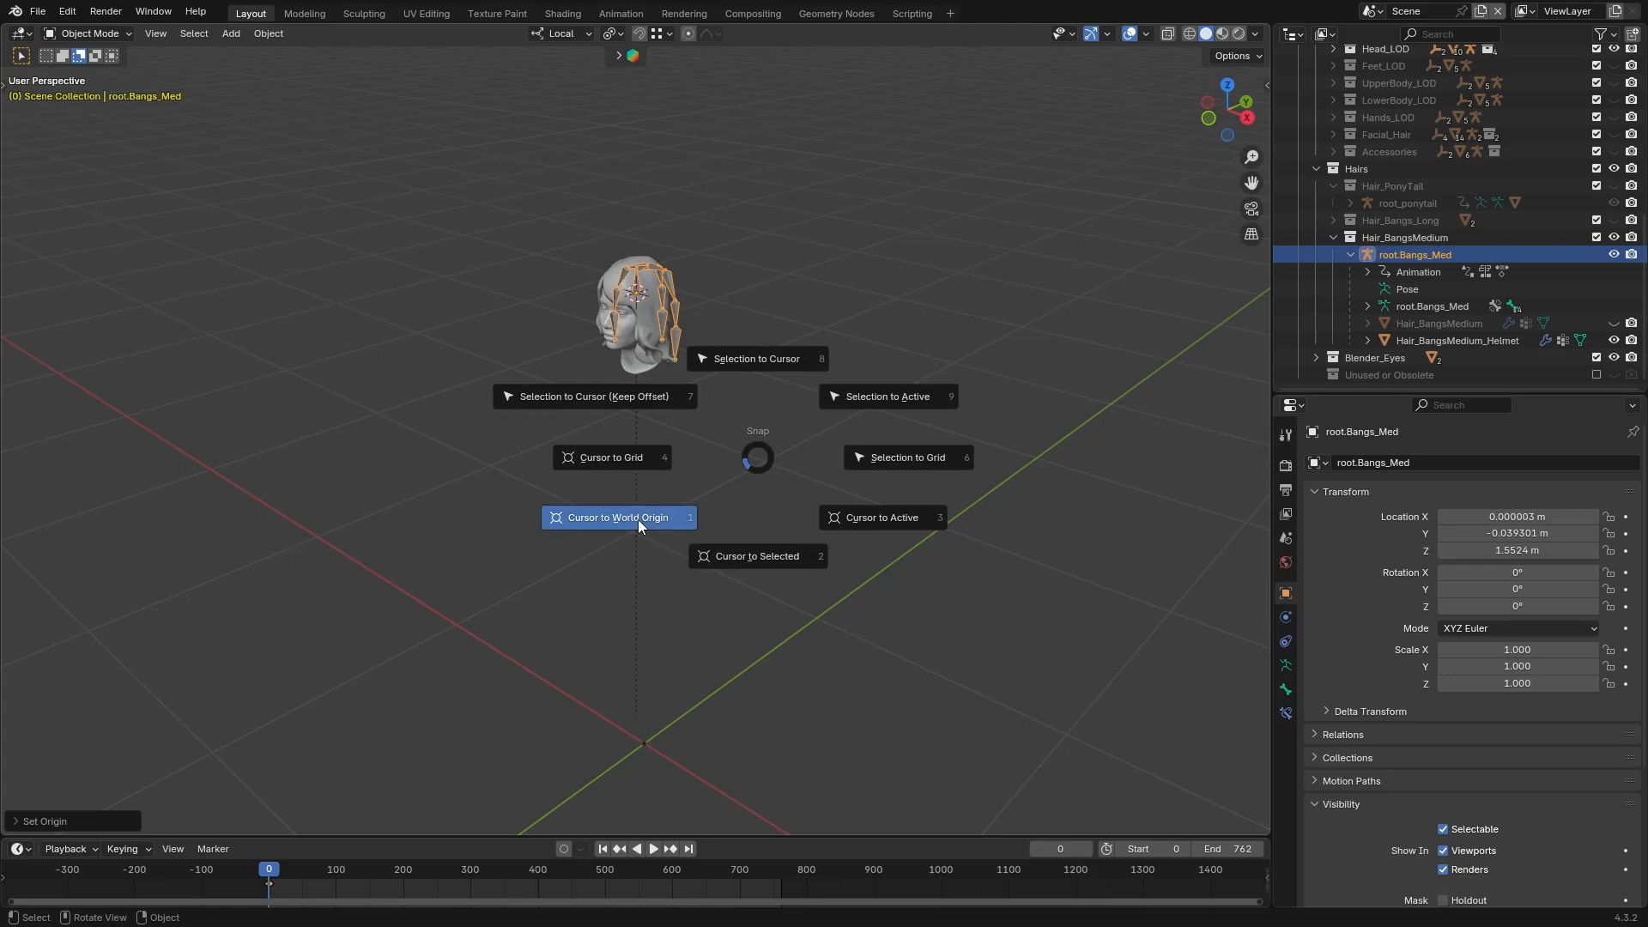
shift+middle_drag(682, 592, 723, 453)
key(shift+s)
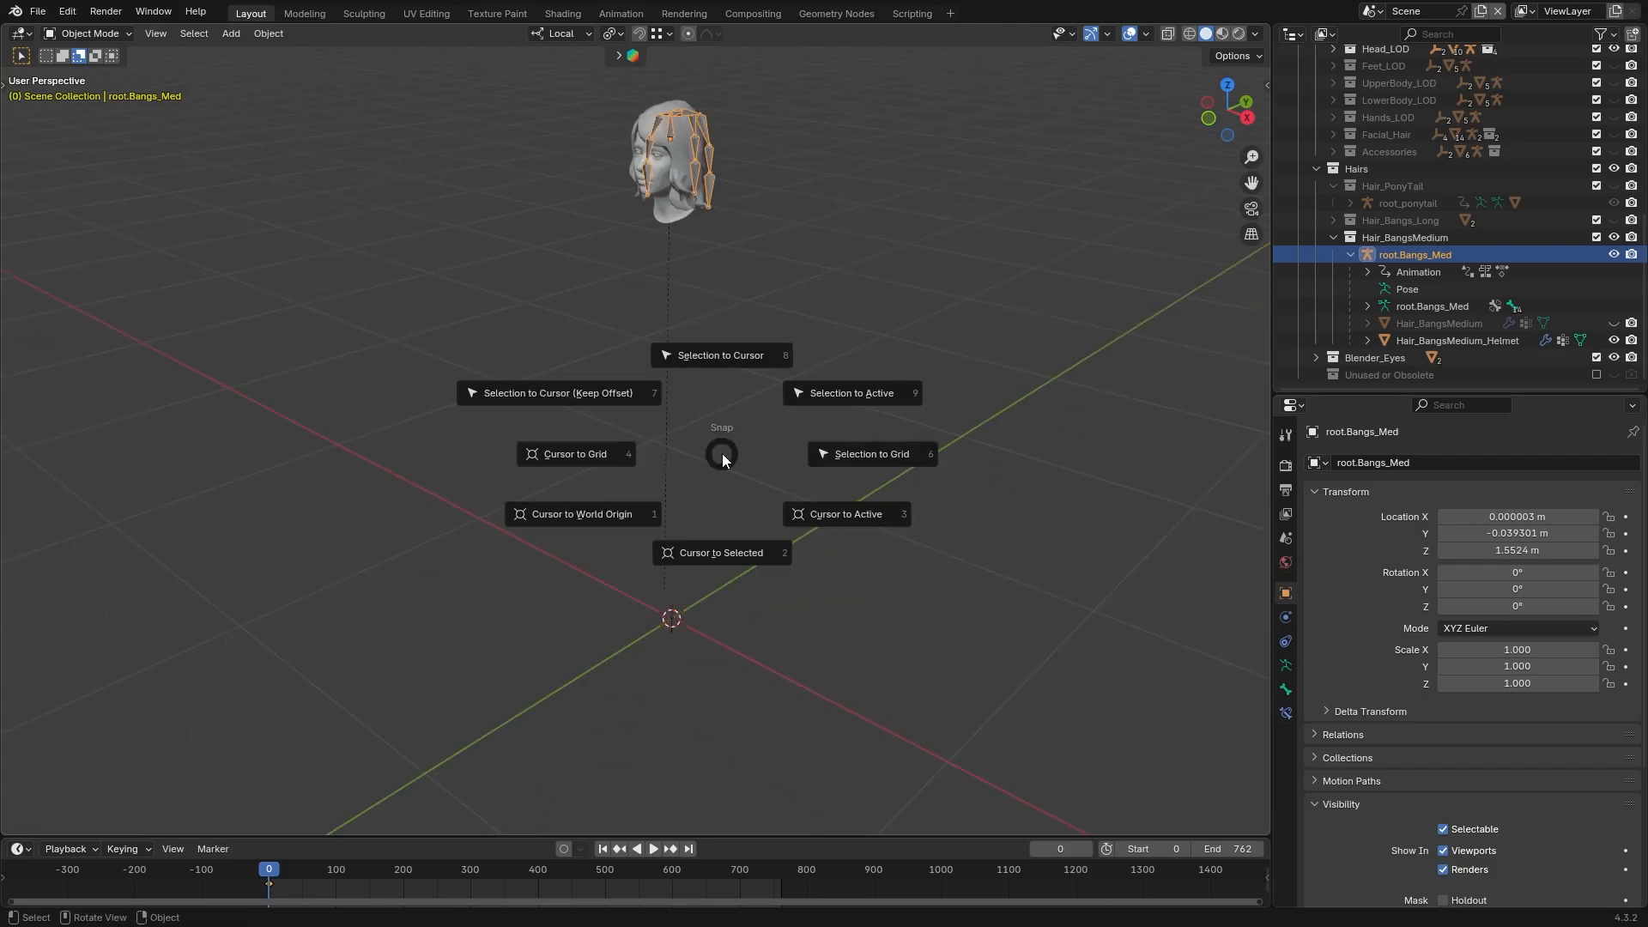
click(717, 364)
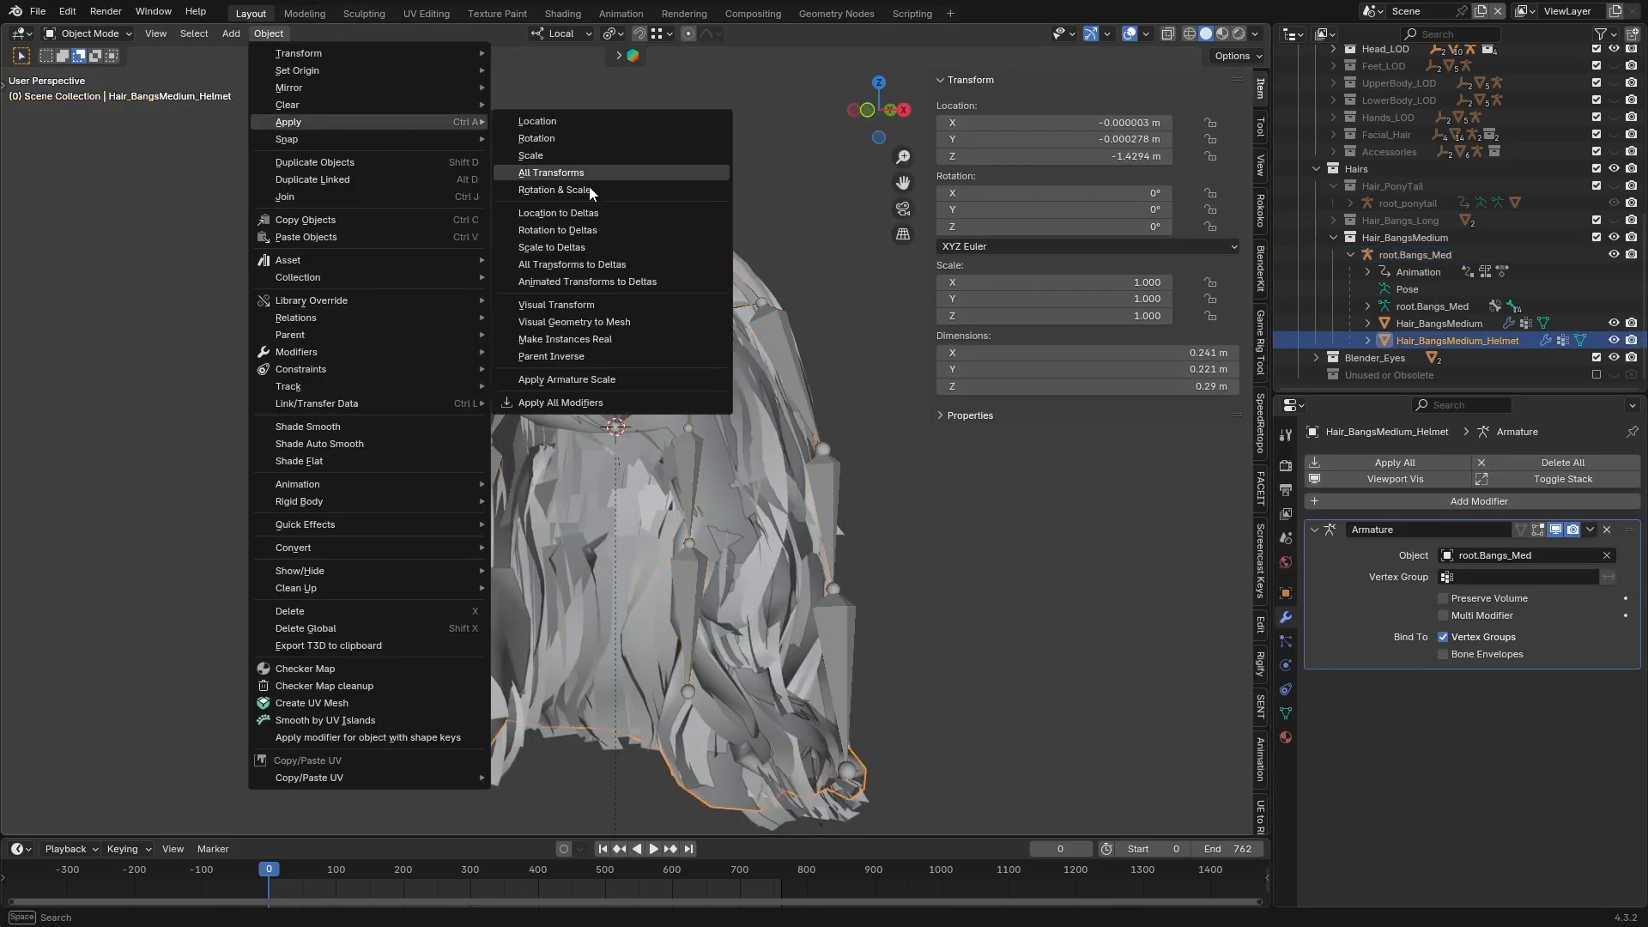
Apply all transforms to the Hair_BangsMedium mesh
click(587, 175)
click(1438, 324)
click(269, 34)
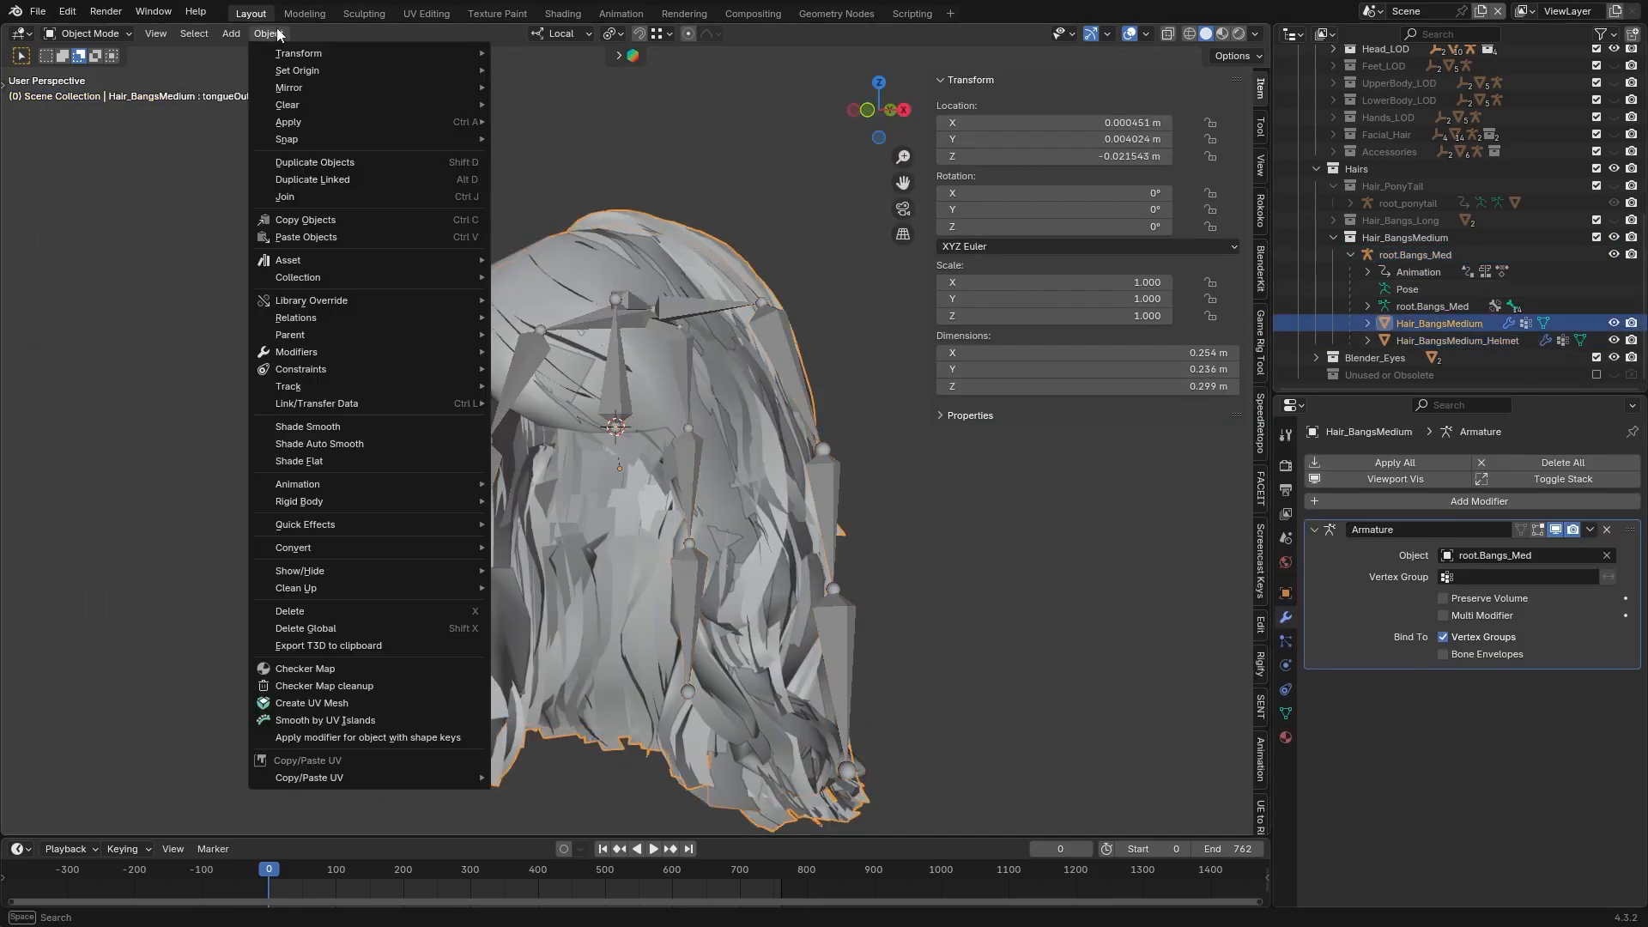
mouse_move(301, 122)
click(558, 173)
Export the selected root.Bangs_Med armature and Hair_BangsMedium_Helmet mesh in FBX format
click(294, 407)
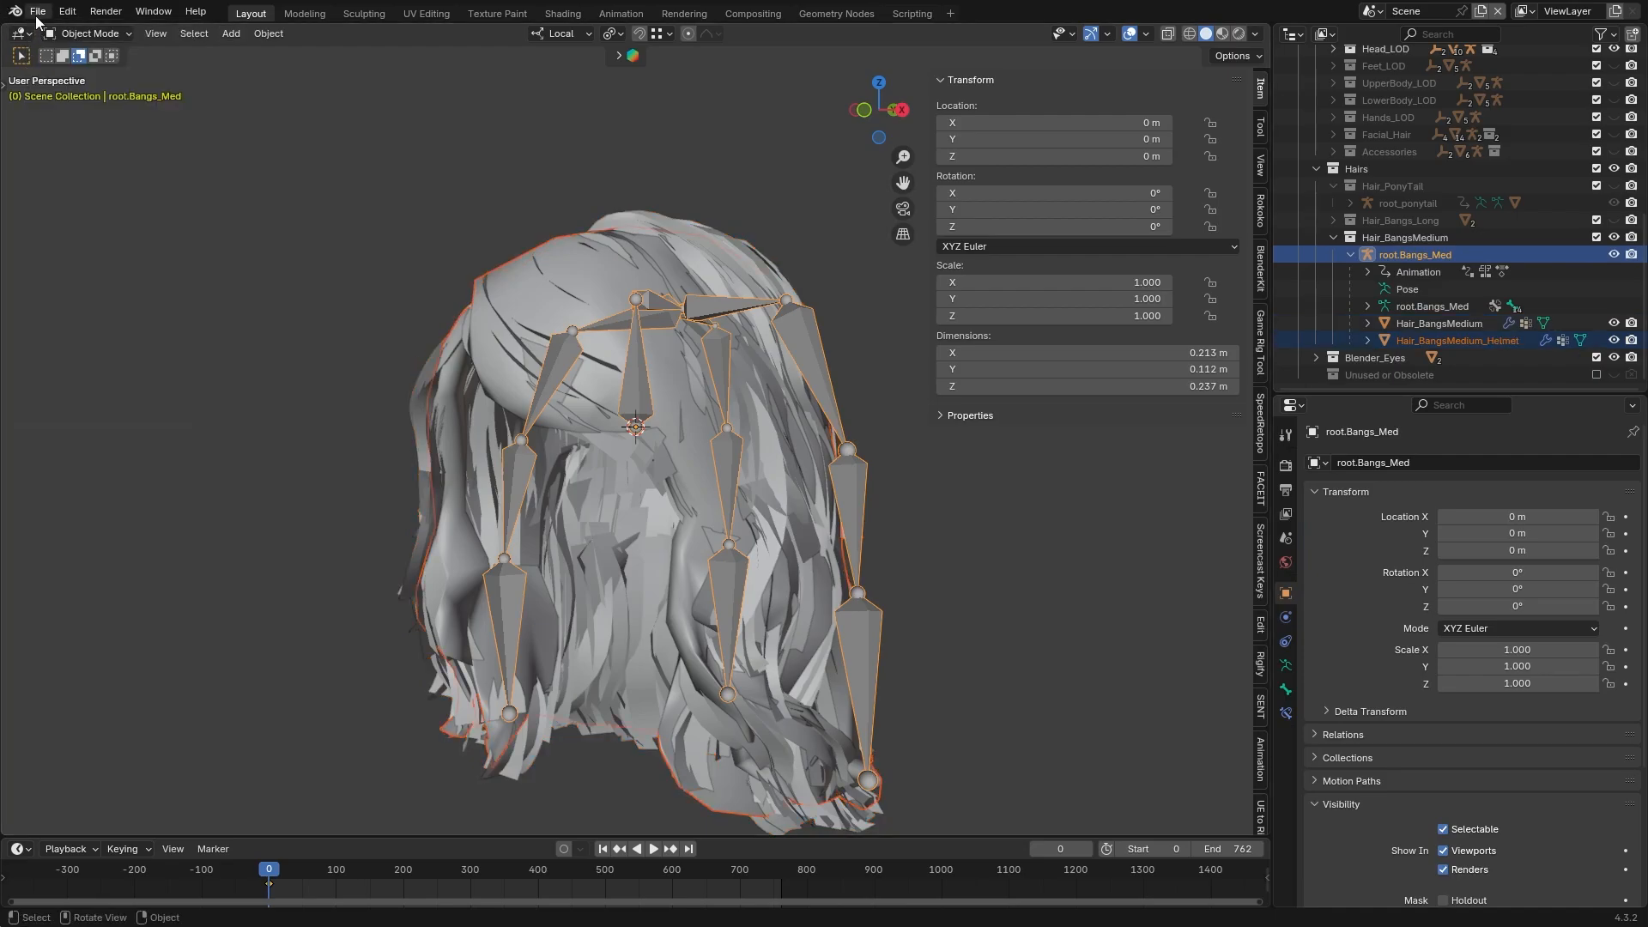
click(38, 12)
mouse_move(79, 272)
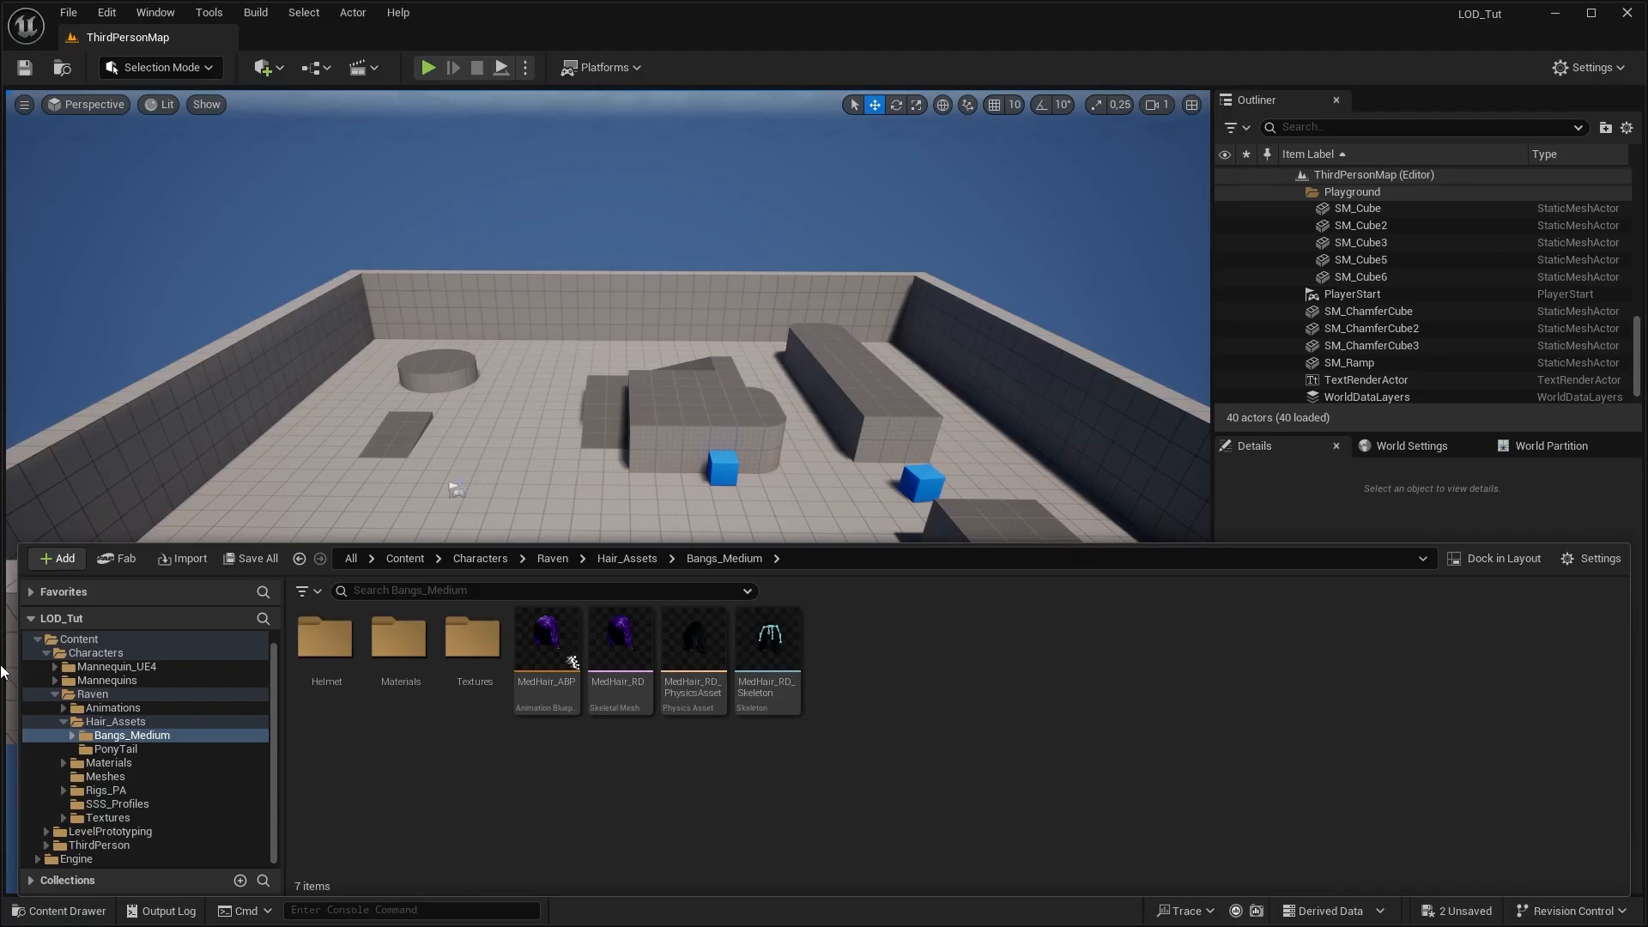
Switch to Unreal Engine and open the Helmet folder inside Hair_Assets/Bangs_Medium
click(170, 751)
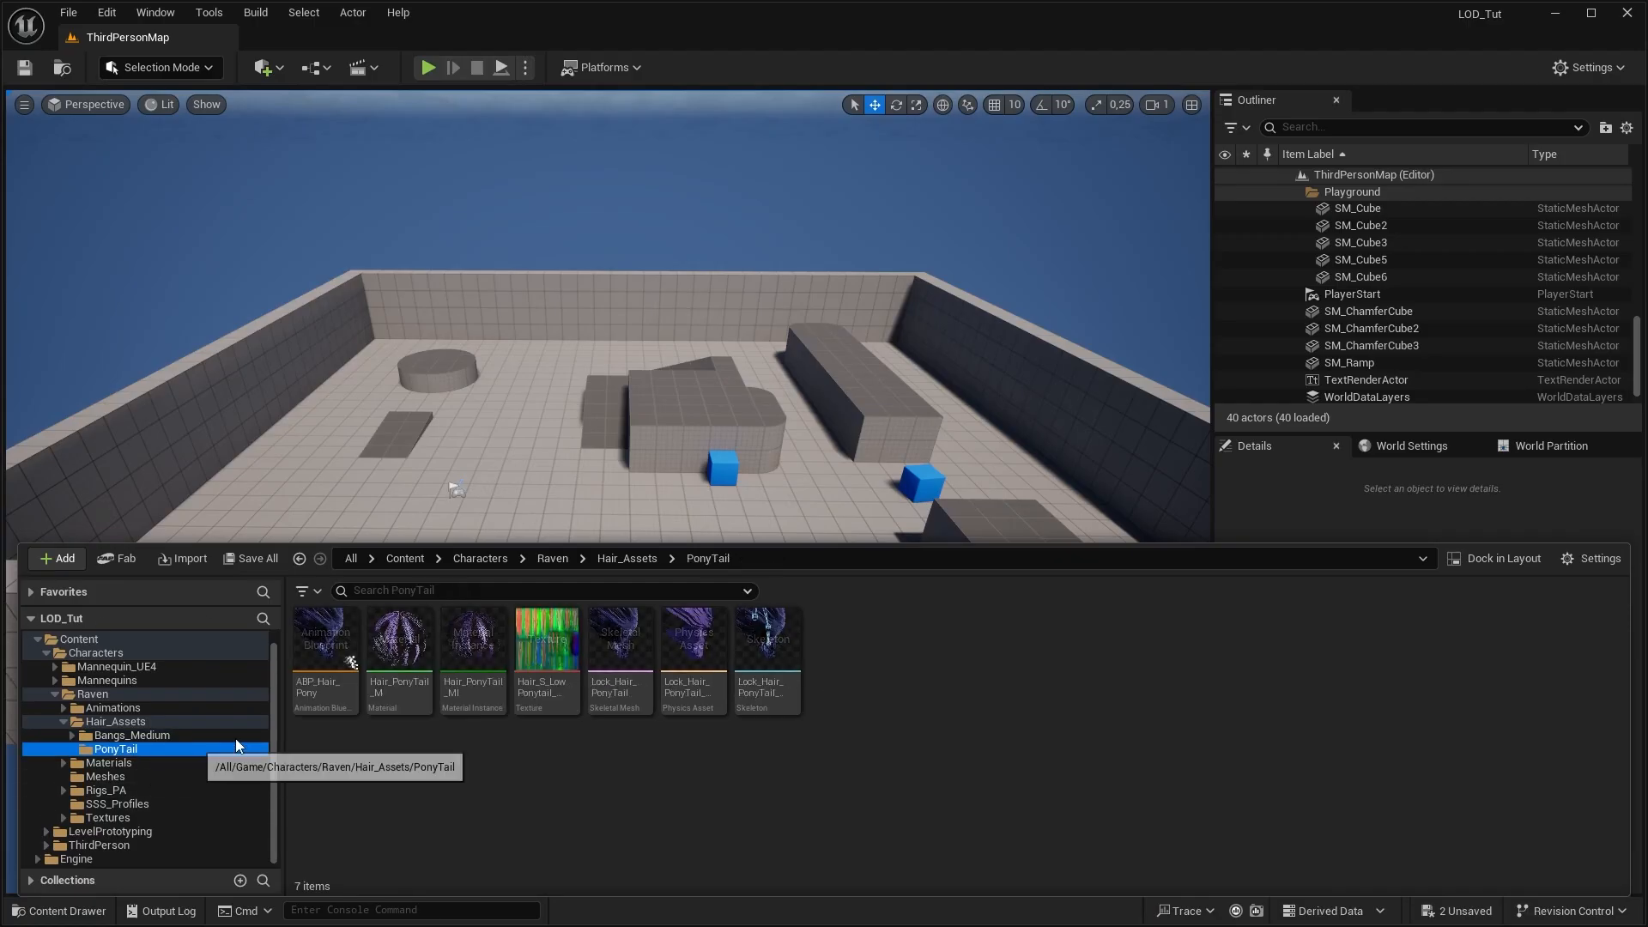
click(131, 736)
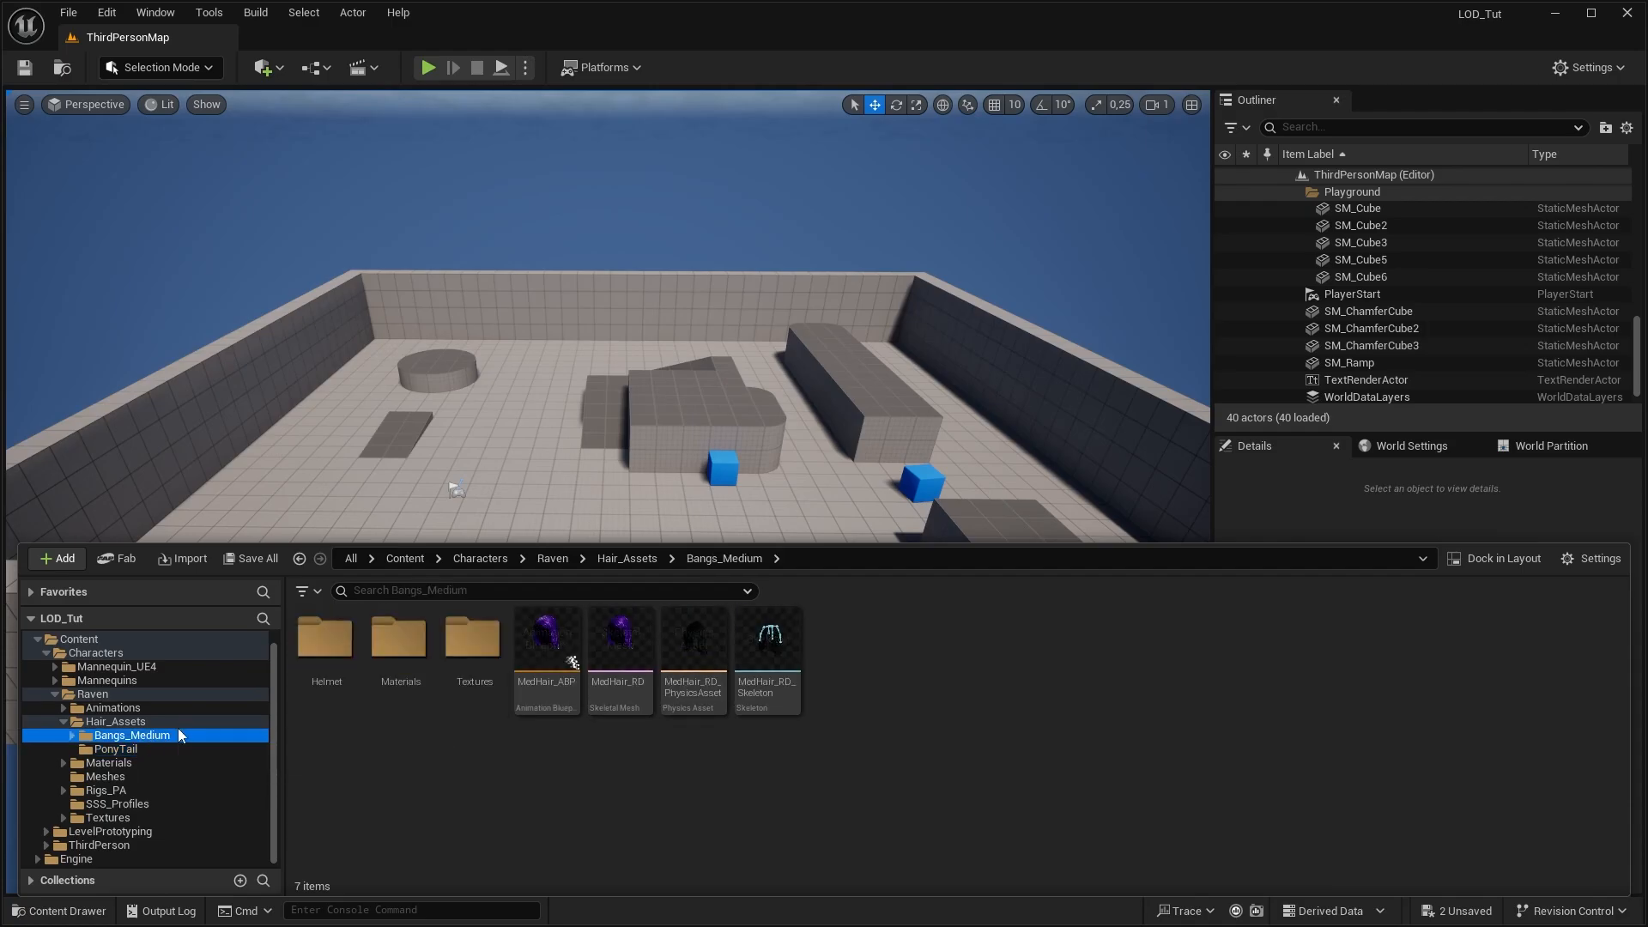
double_click(326, 642)
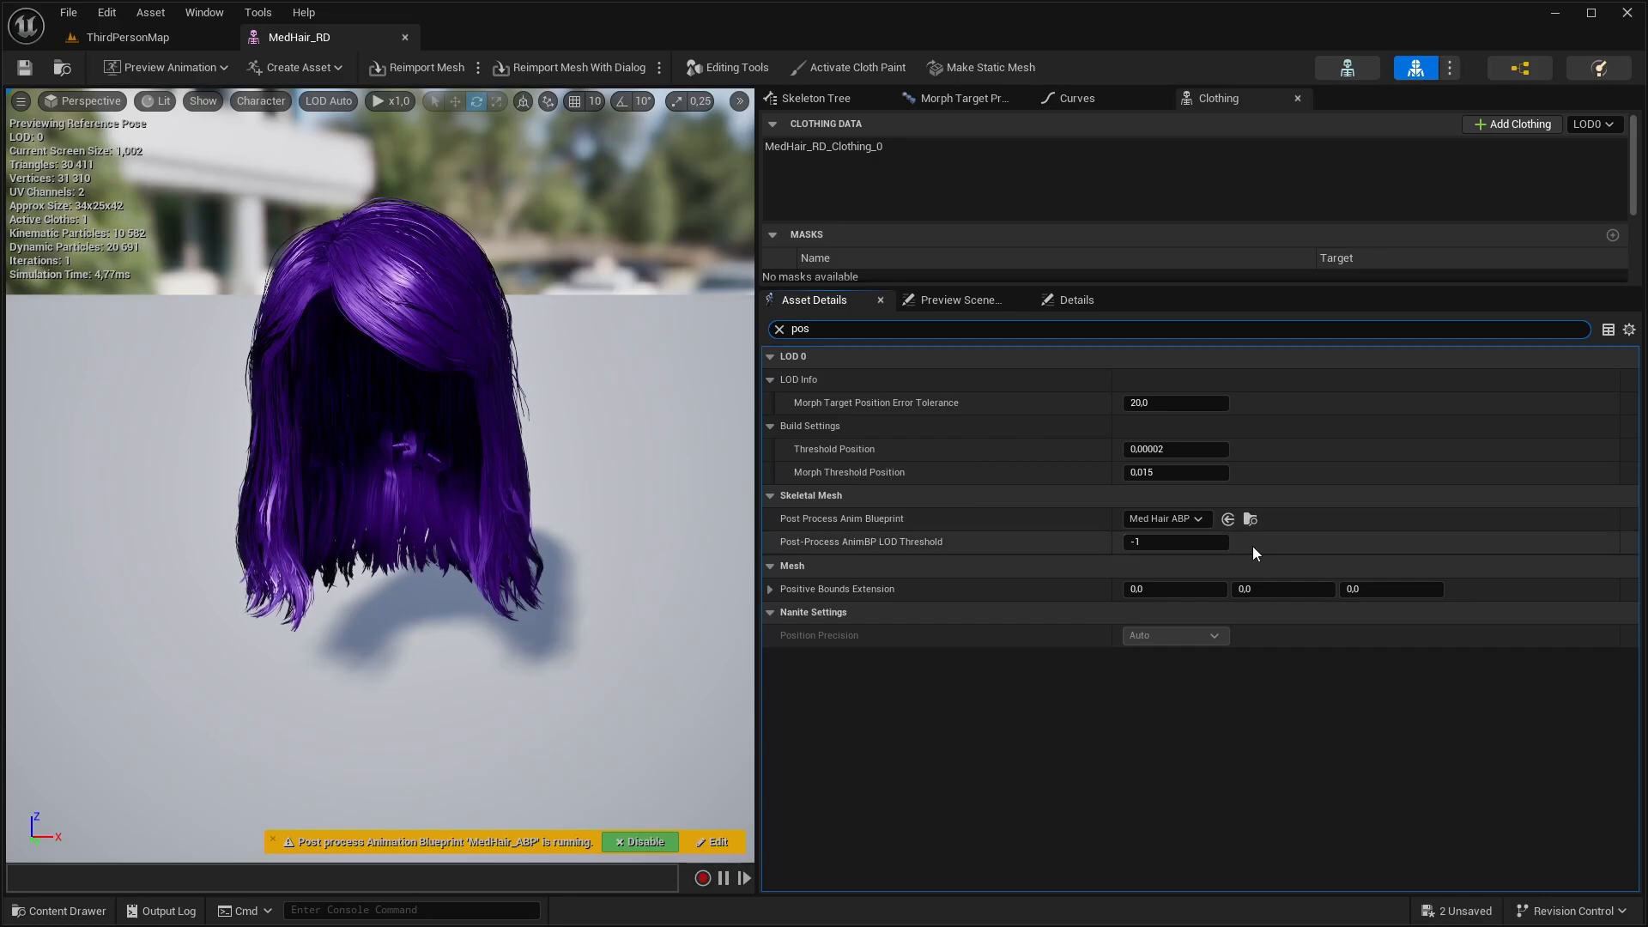
Select MedHair_RD_Clothing_0 in the MedHair_RD mesh and examine its cloth masks and settings
click(894, 144)
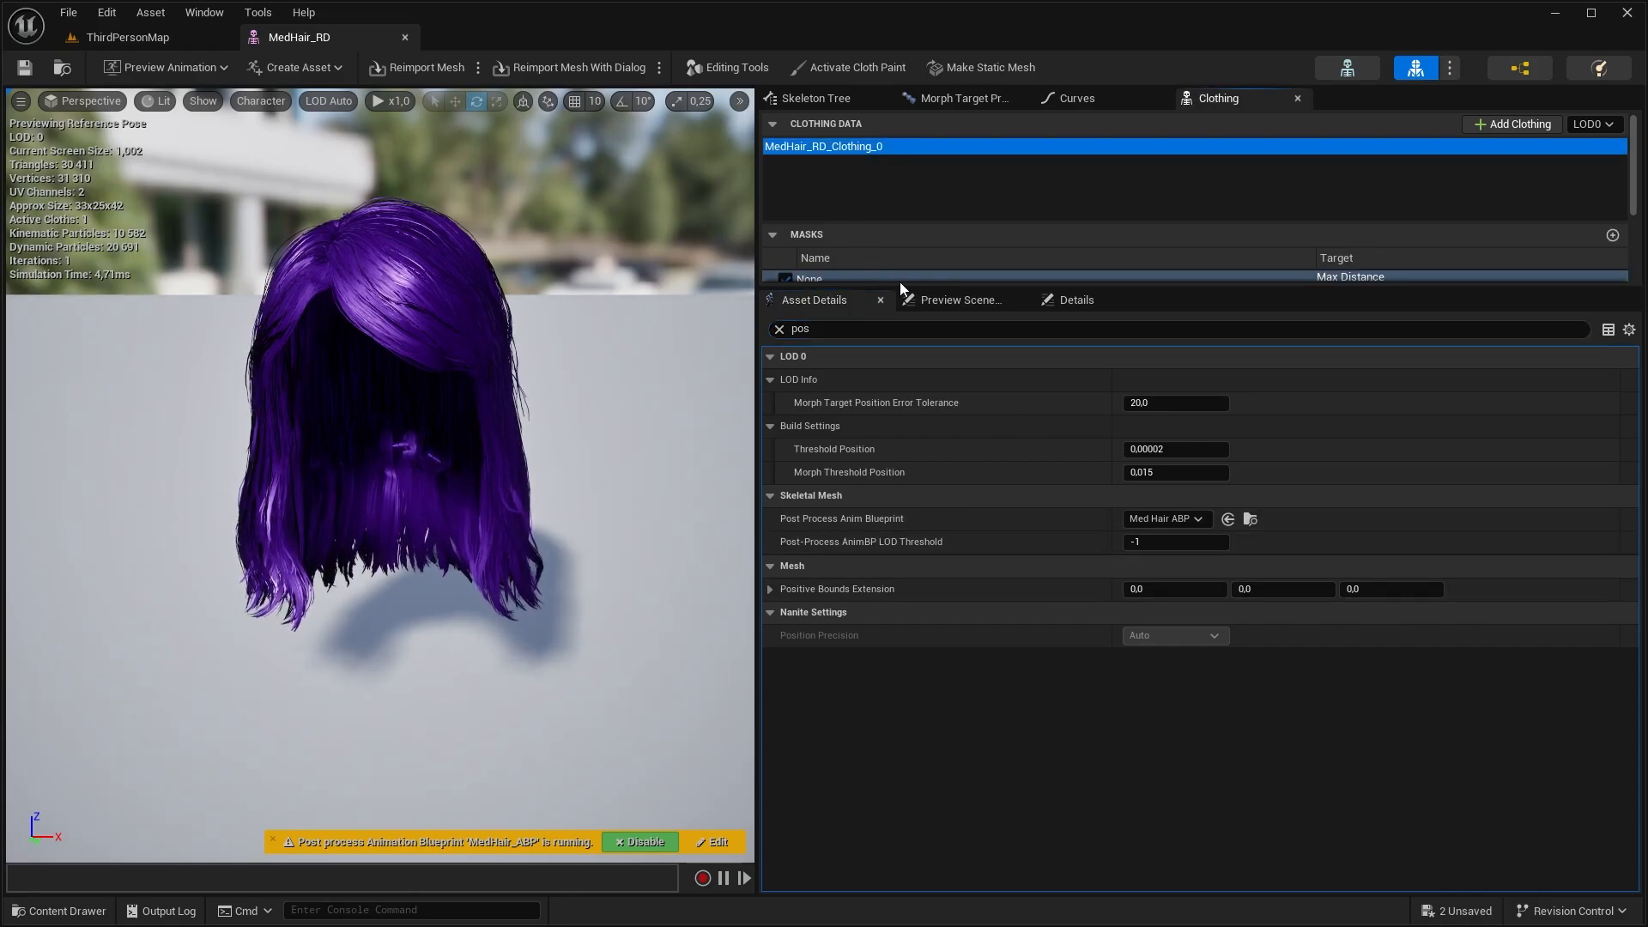
drag(900, 289, 1022, 599)
scroll(1041, 445, down, 1)
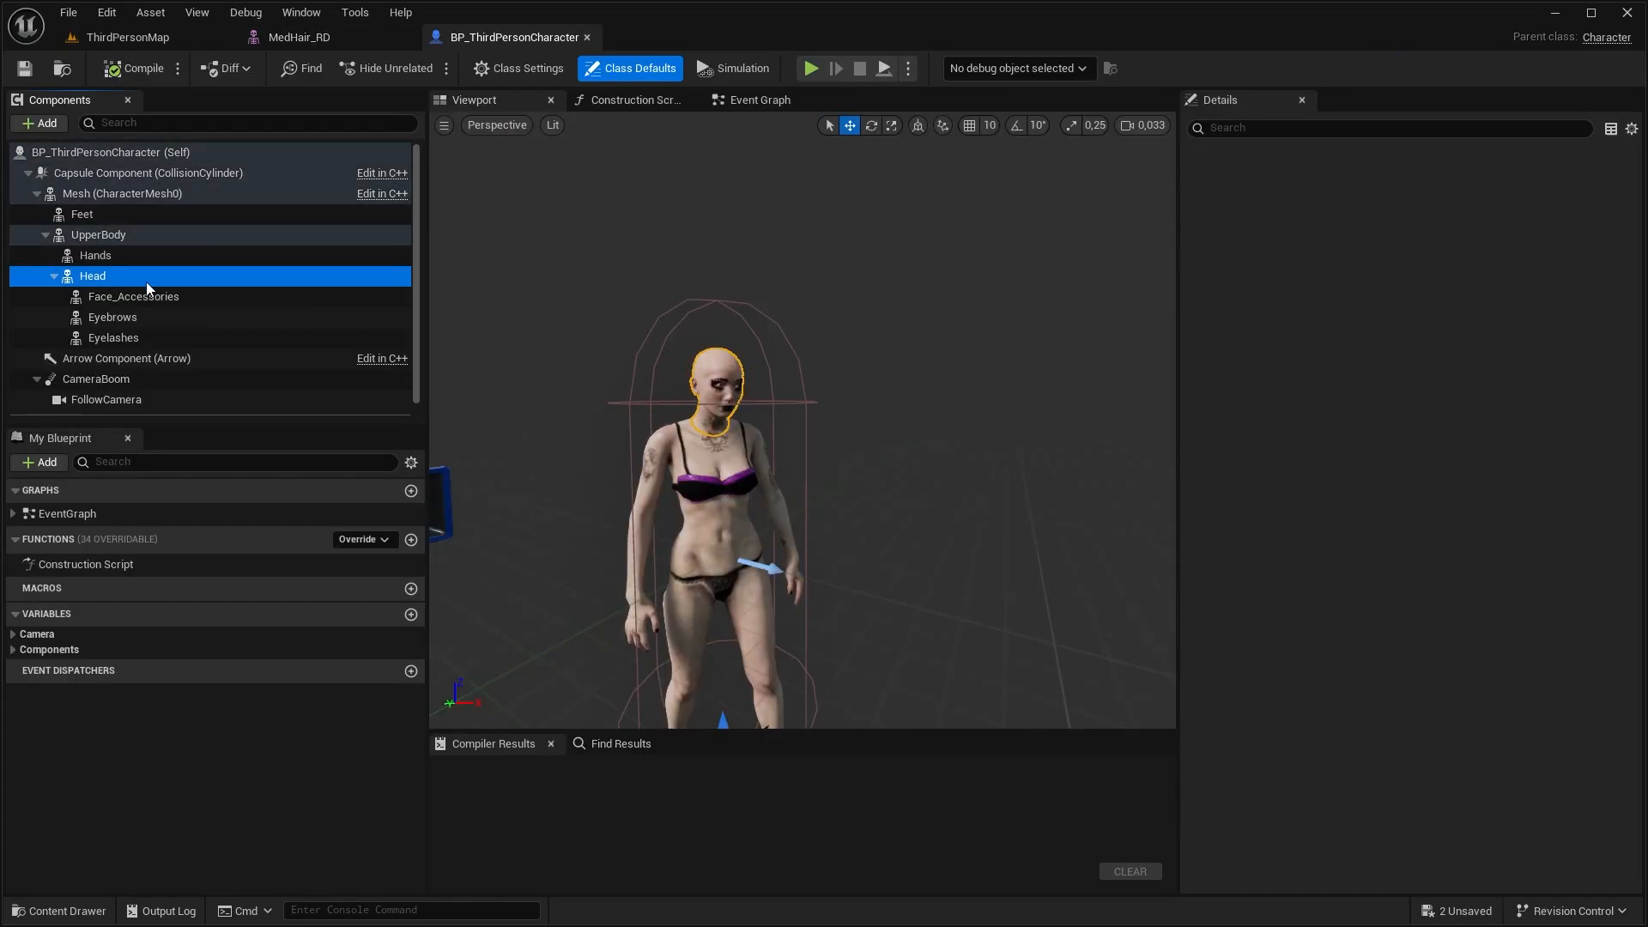
Add a Skeletal Mesh component named Hair beneath the Head component in BP_ThirdPersonCharacter
click(45, 125)
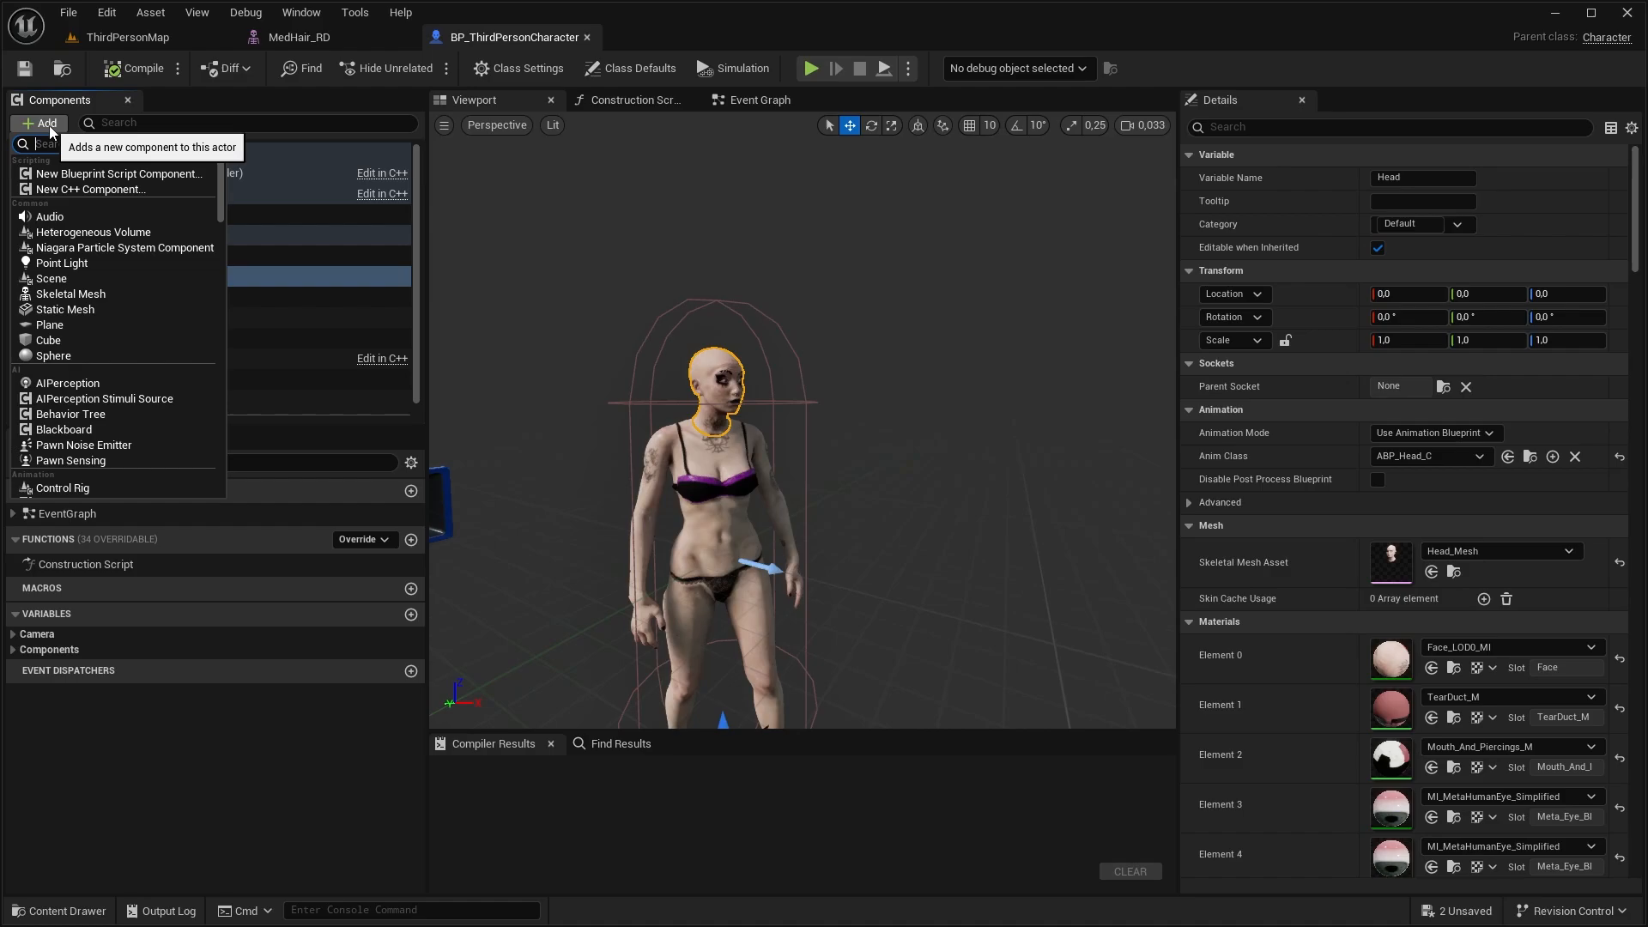
click(65, 293)
text(Hair)
key(Return)
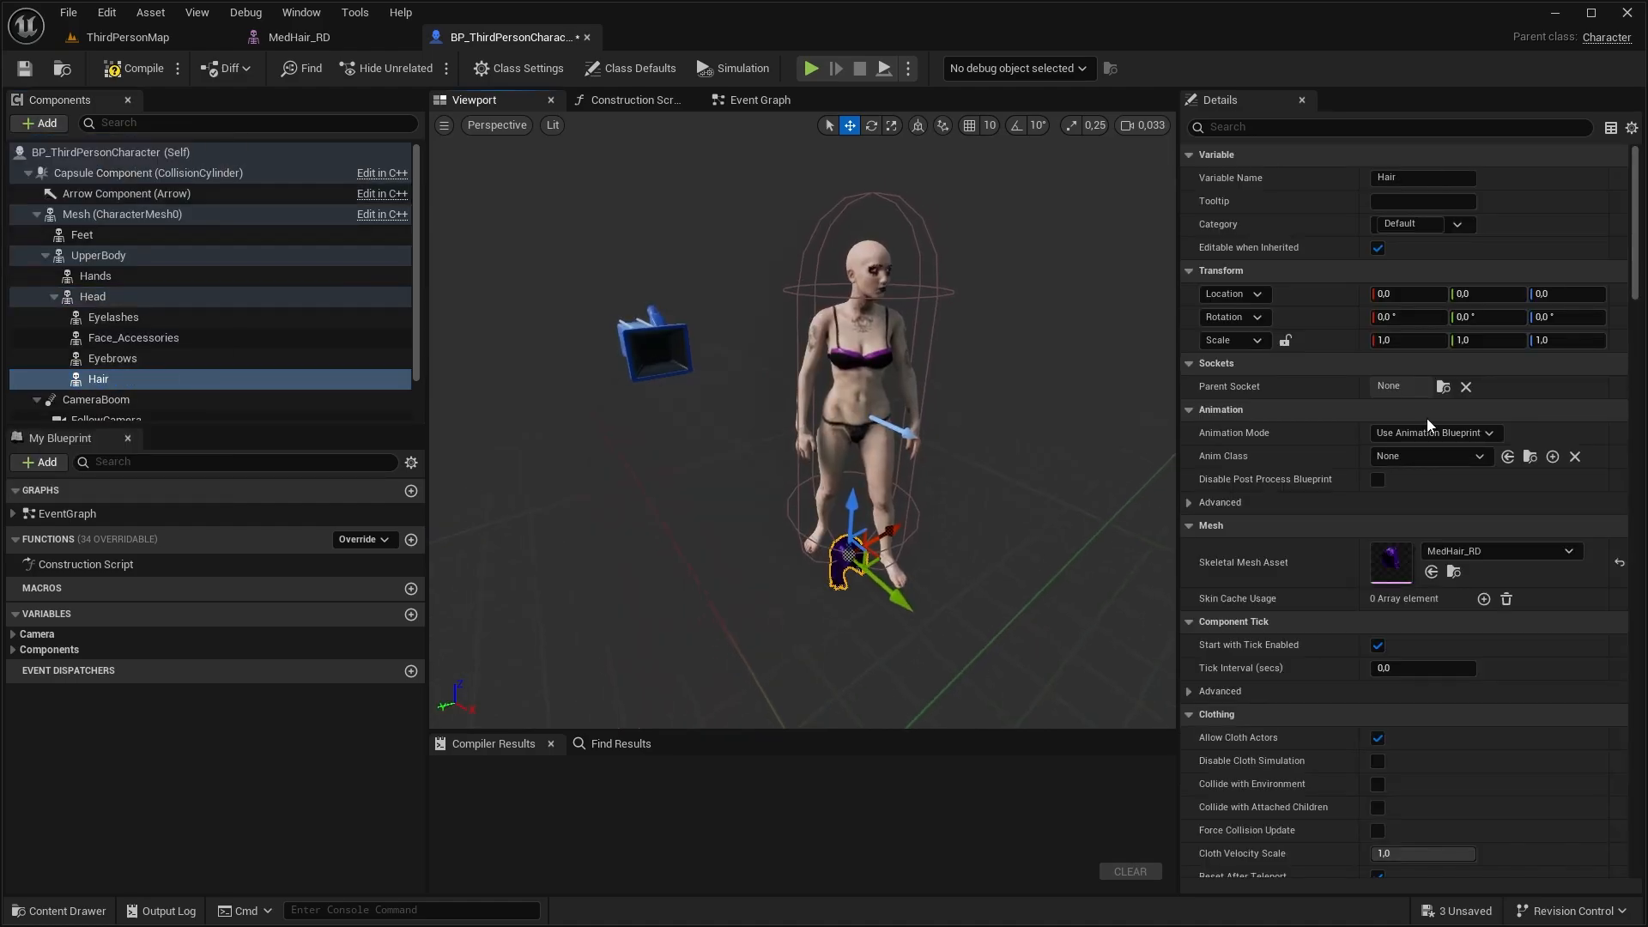
Set the Hair component's skeletal mesh asset to Lock_Hair_PonyTail
click(1471, 558)
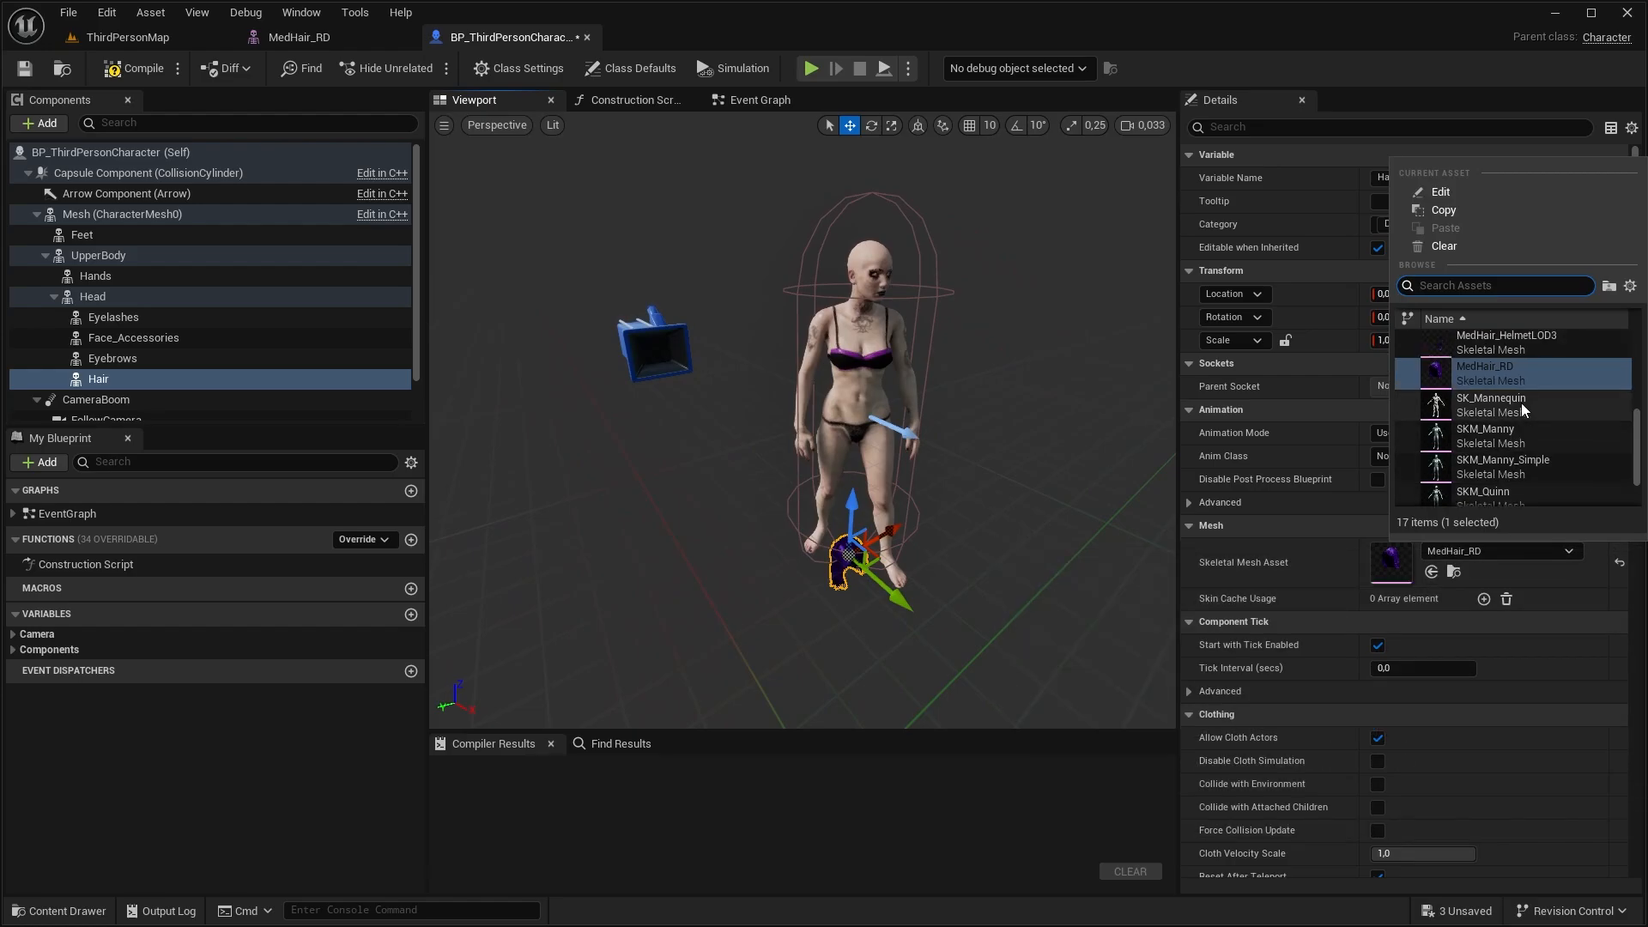
scroll(1511, 371, up, 2)
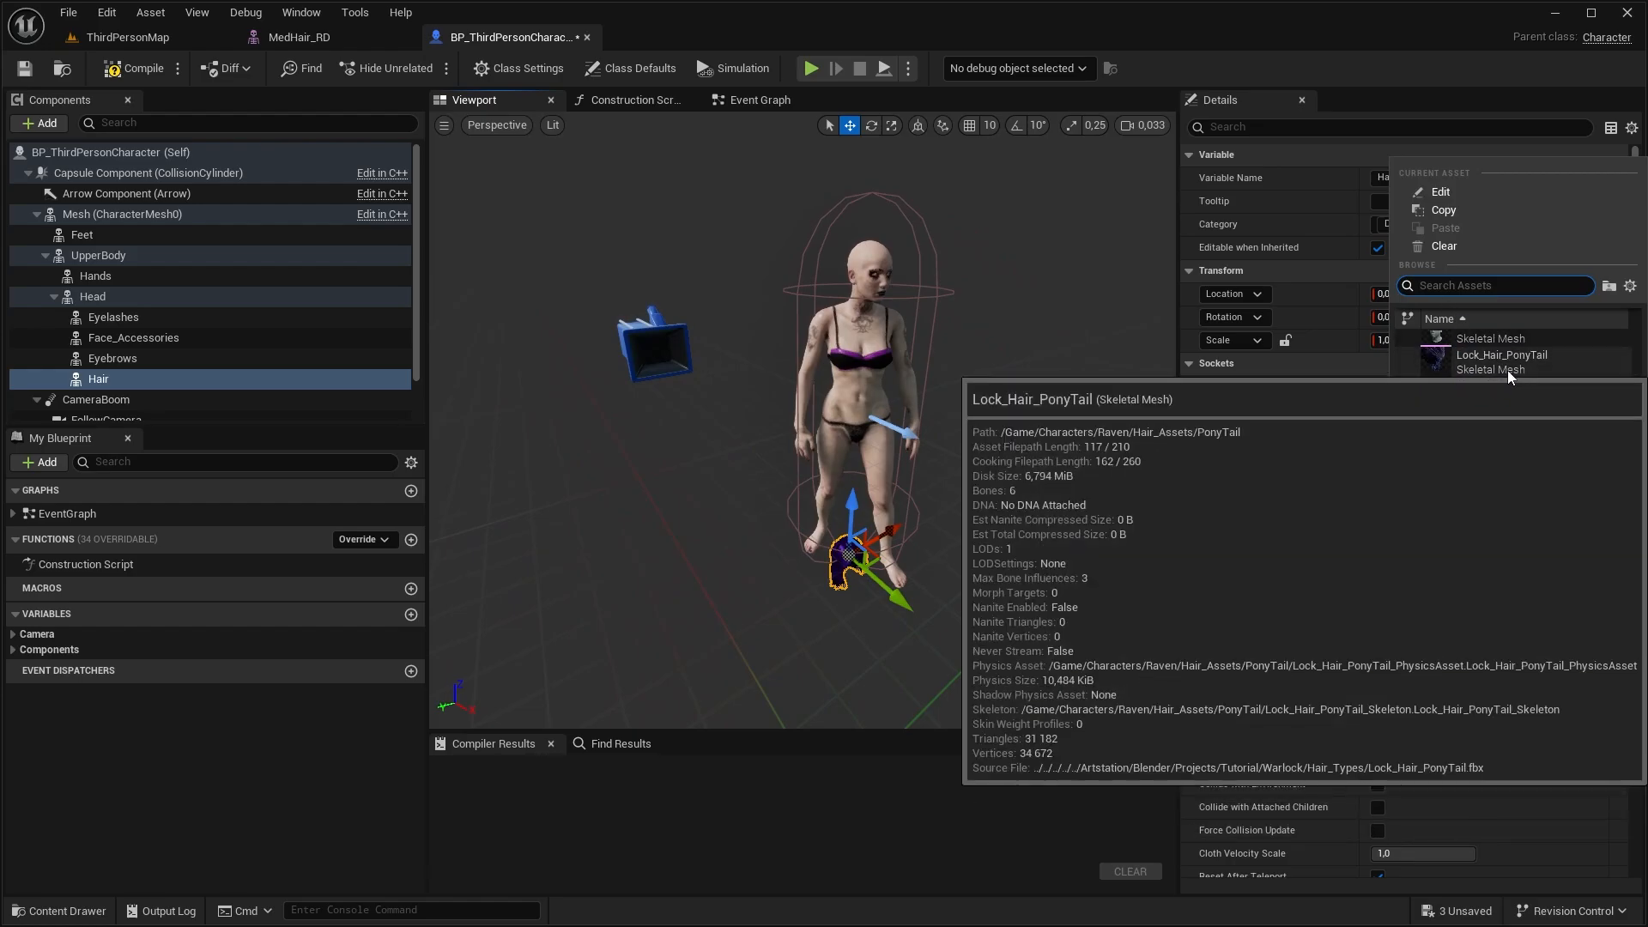
click(1506, 369)
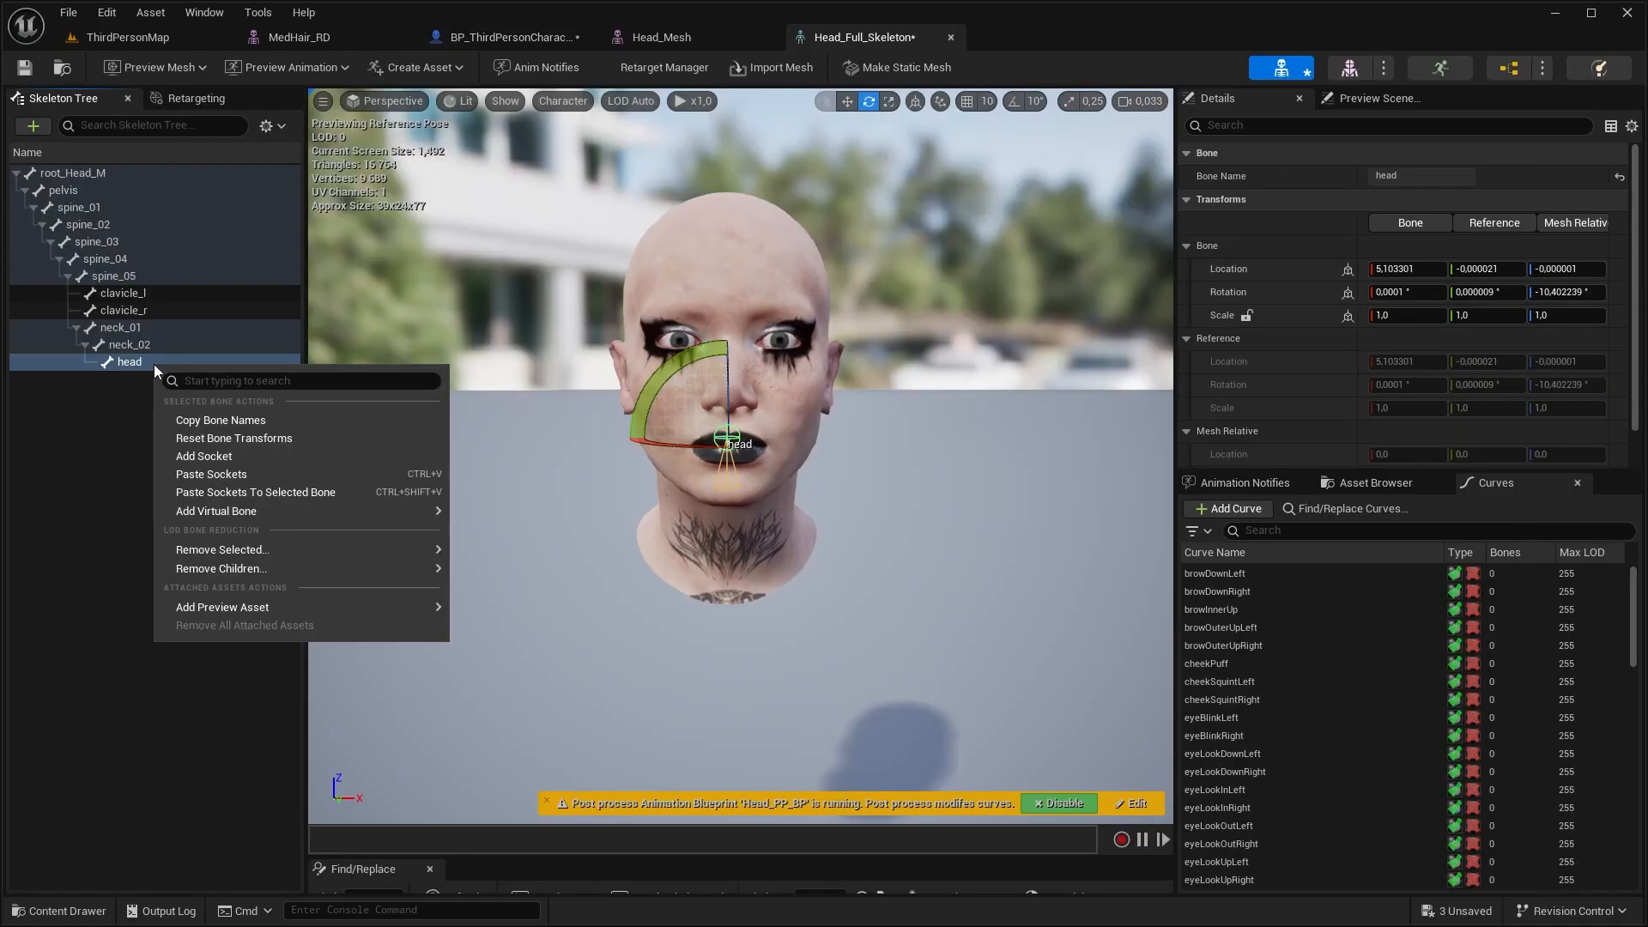
Add a socket to the head bone in Head_Full_Skeleton and attach Lock_Hair_PonyTail to it as a preview asset
click(204, 455)
right_click(150, 379)
mouse_move(219, 588)
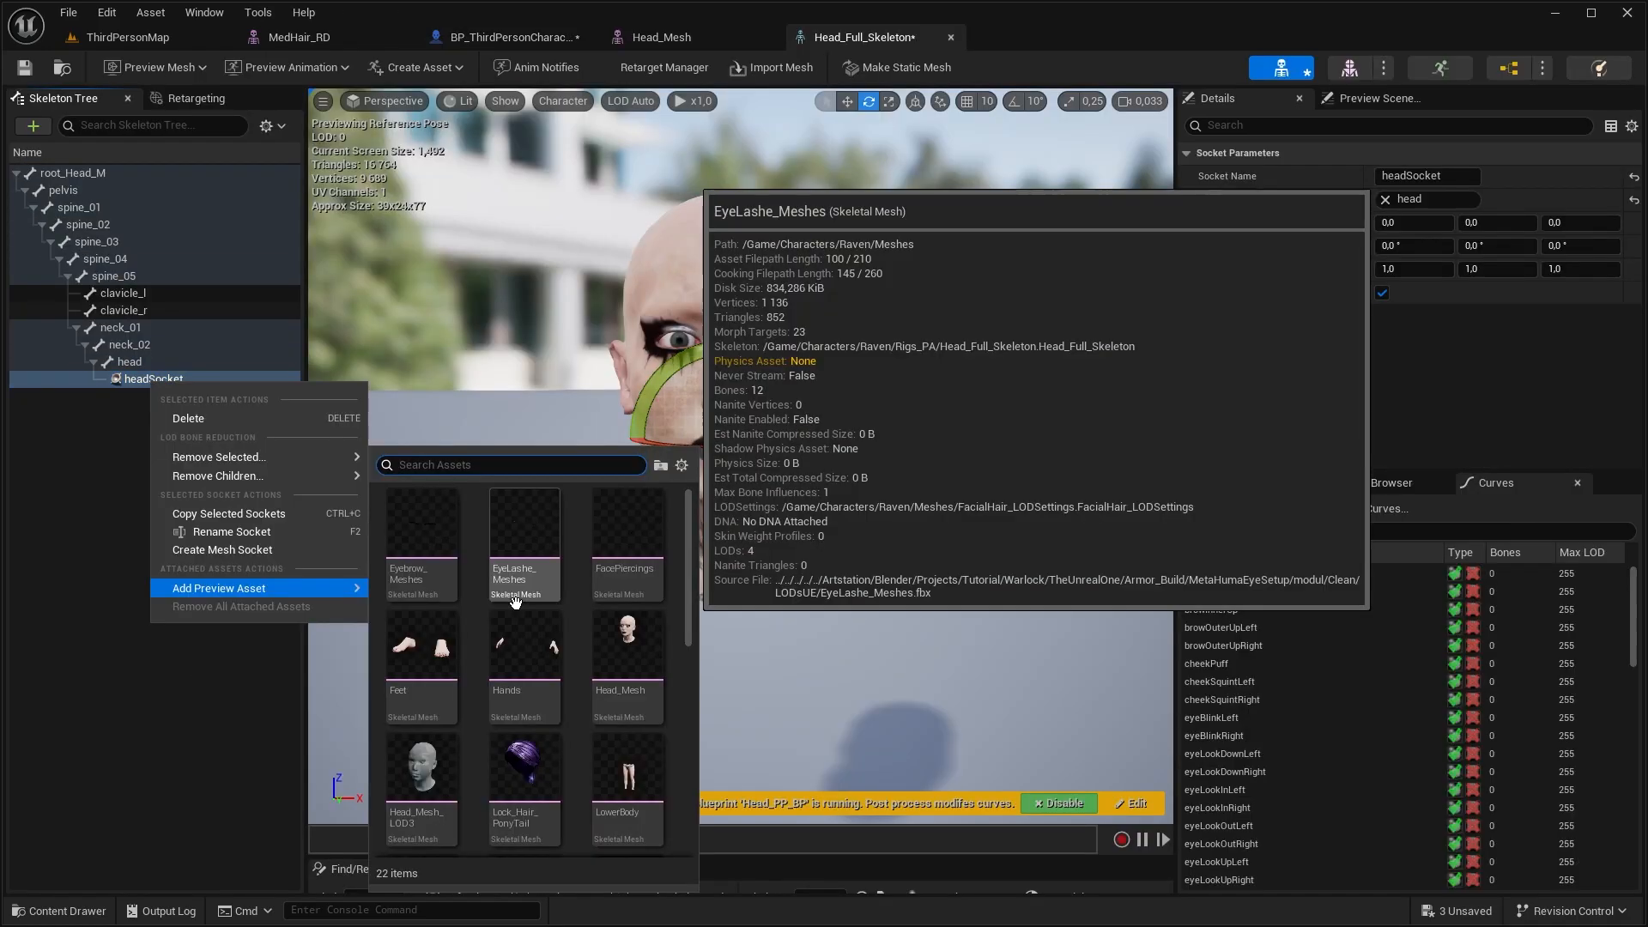
click(528, 769)
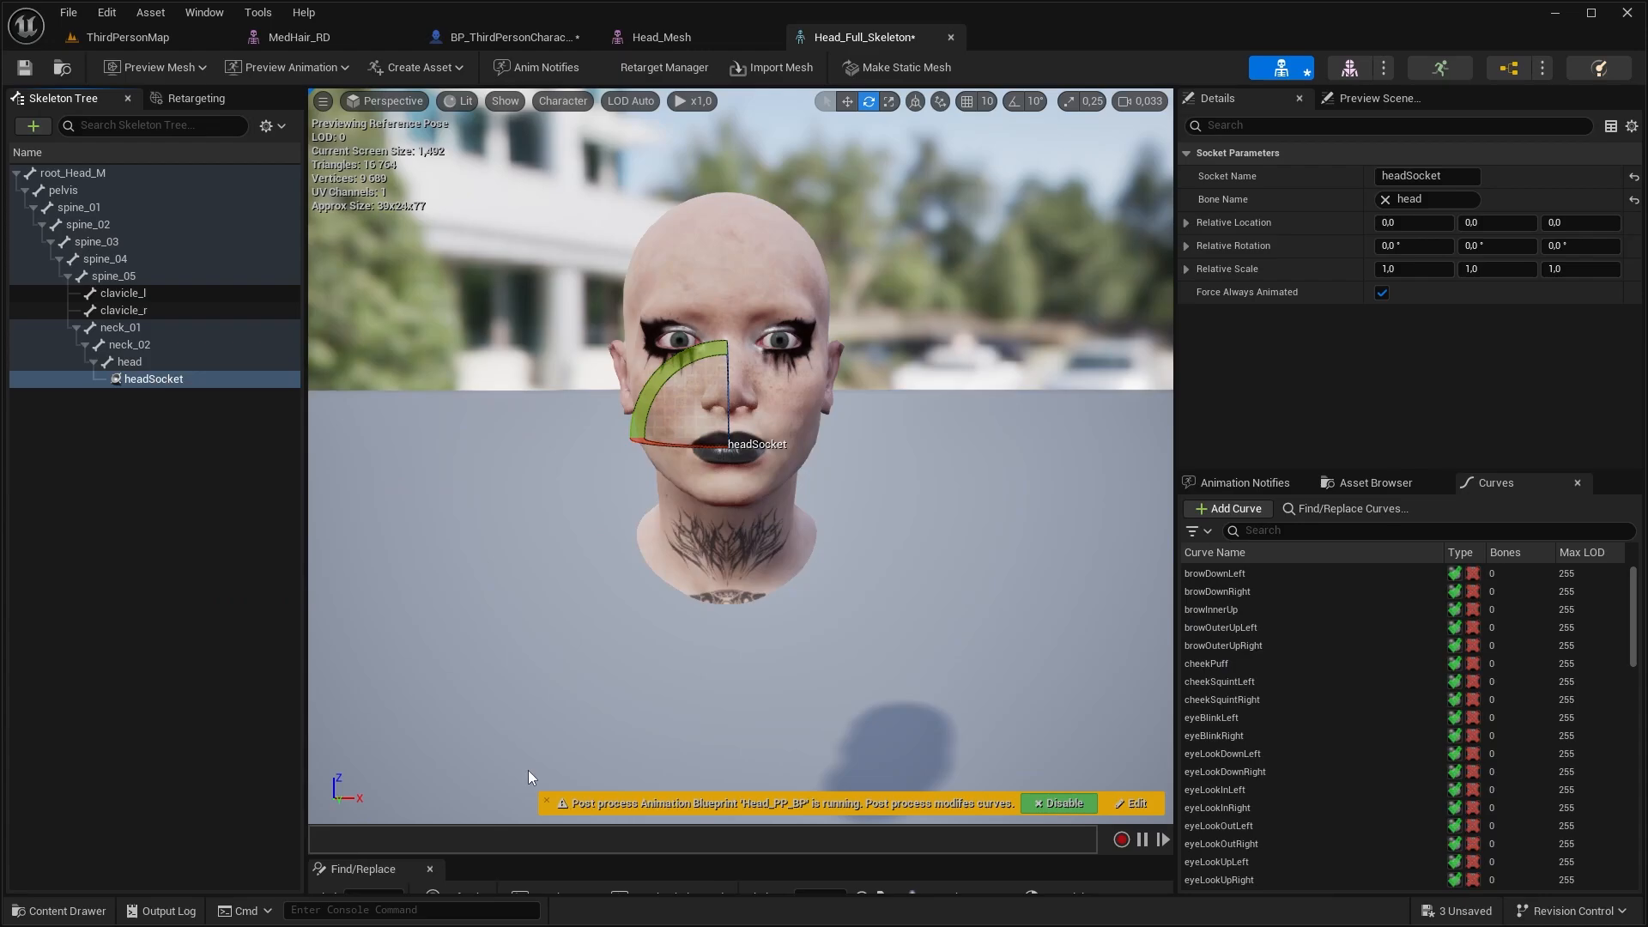
Set headSocket's relative rotation to -90° on the second axis and its relative location to 10 on the first axis
drag(1498, 246, 1463, 223)
click(1498, 246)
text(-90)
key(Return)
click(1414, 224)
text(10)
key(Return)
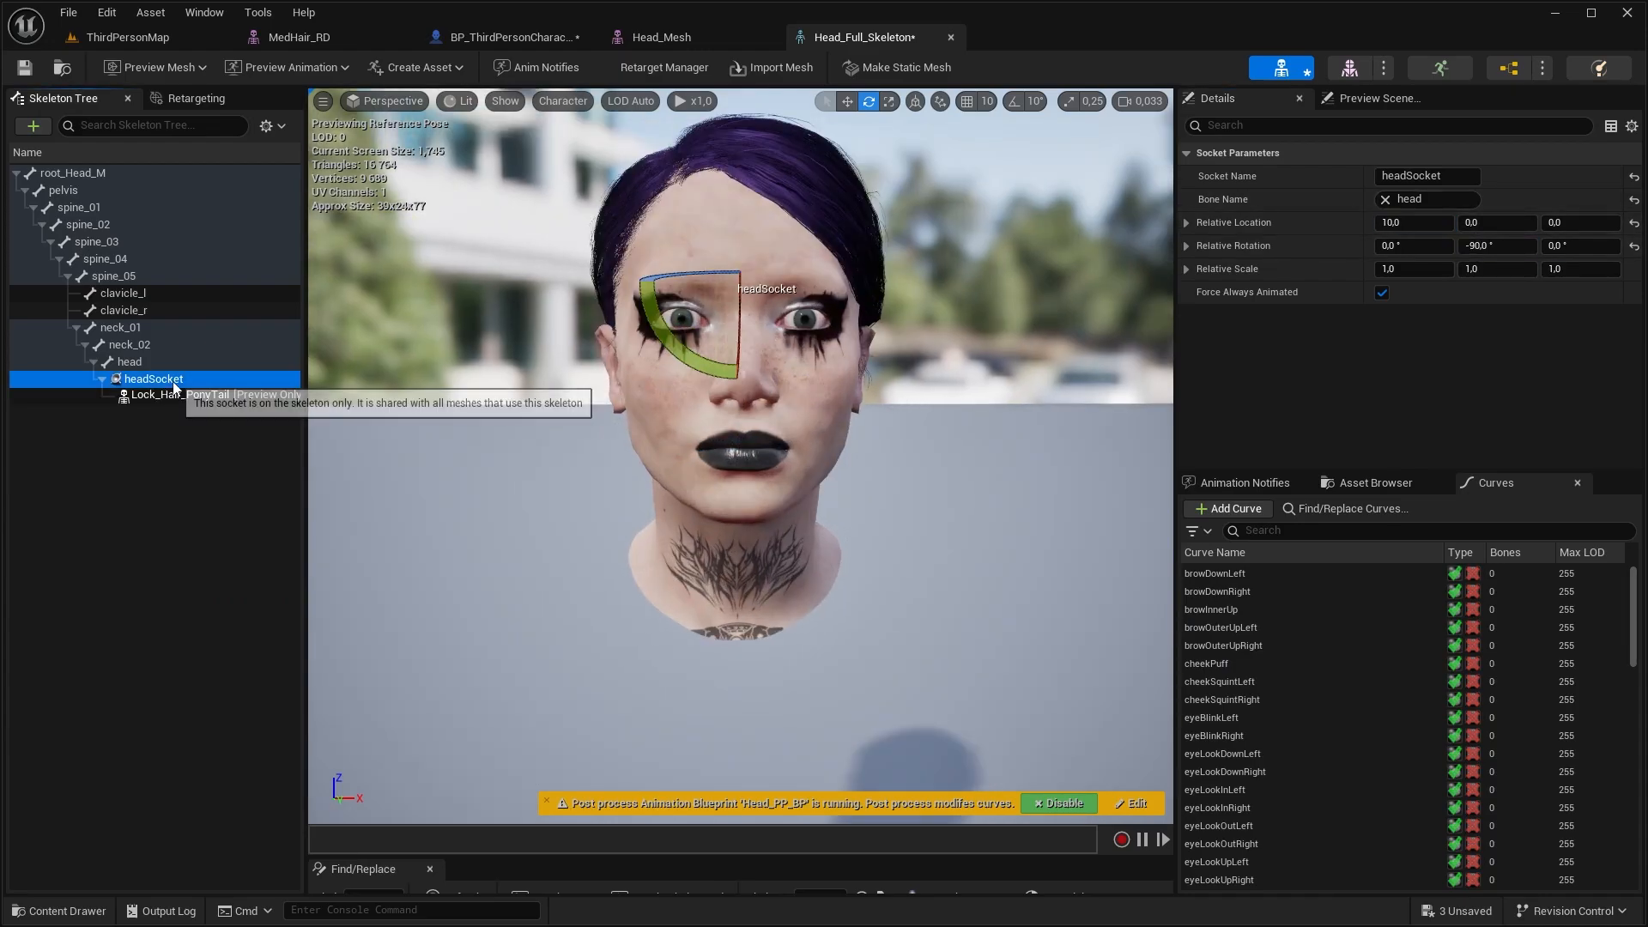
Remove all attached preview assets from headSocket and attach MedHair_RD to it as the preview asset
right_click(175, 388)
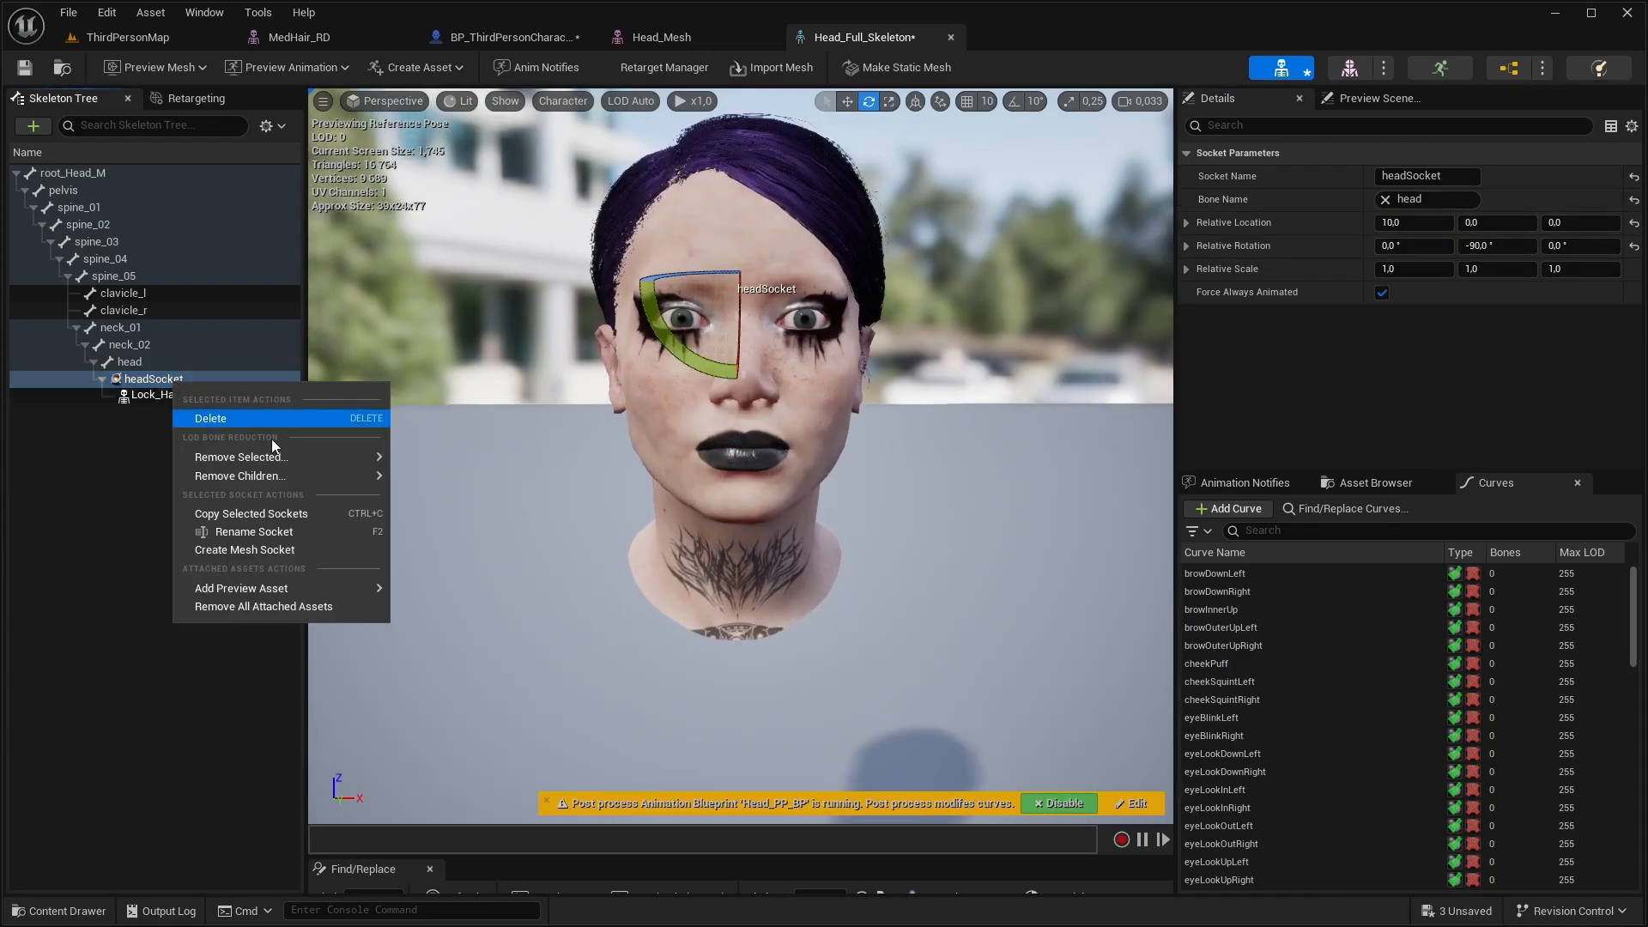
click(341, 604)
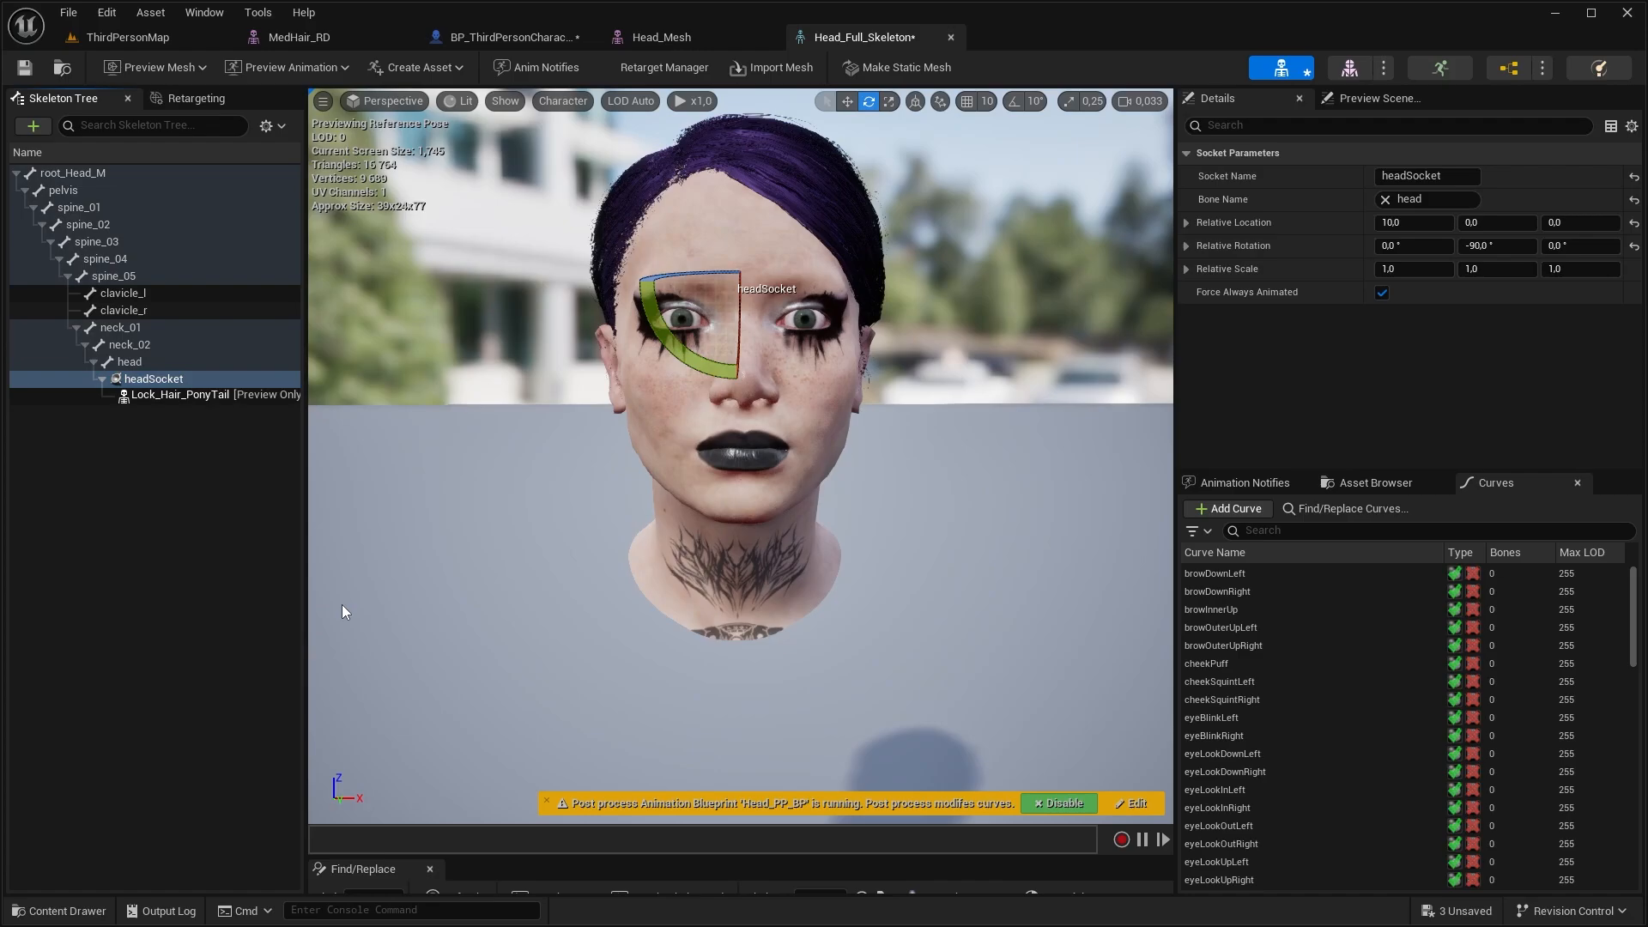
right_click(180, 381)
mouse_move(264, 589)
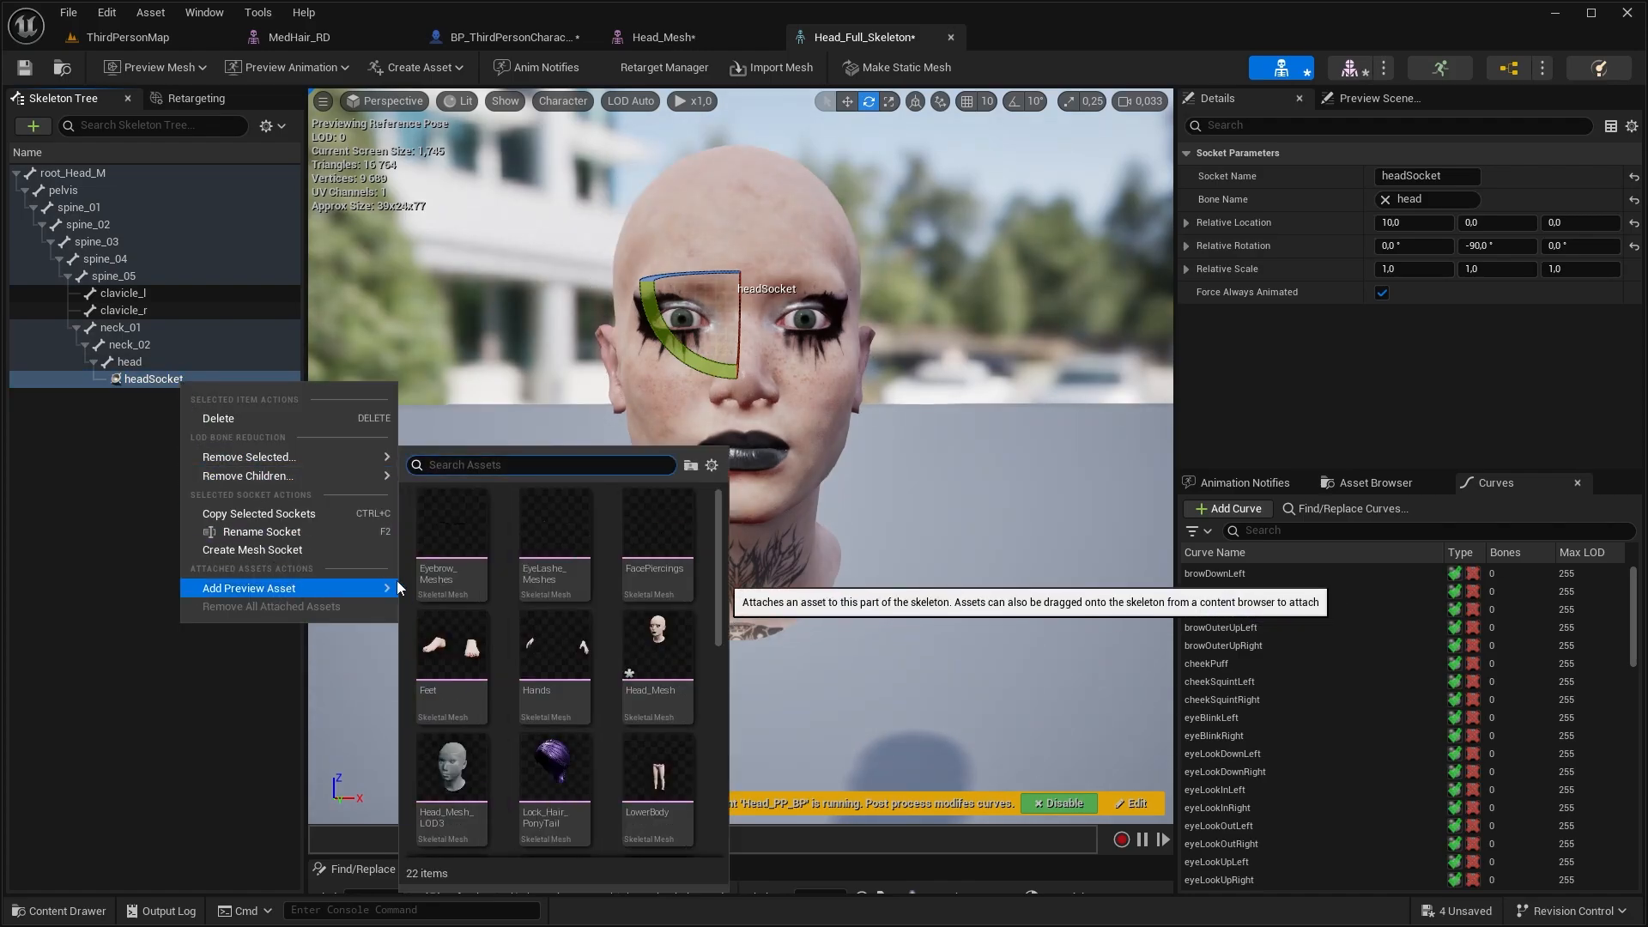
text(hai)
click(589, 523)
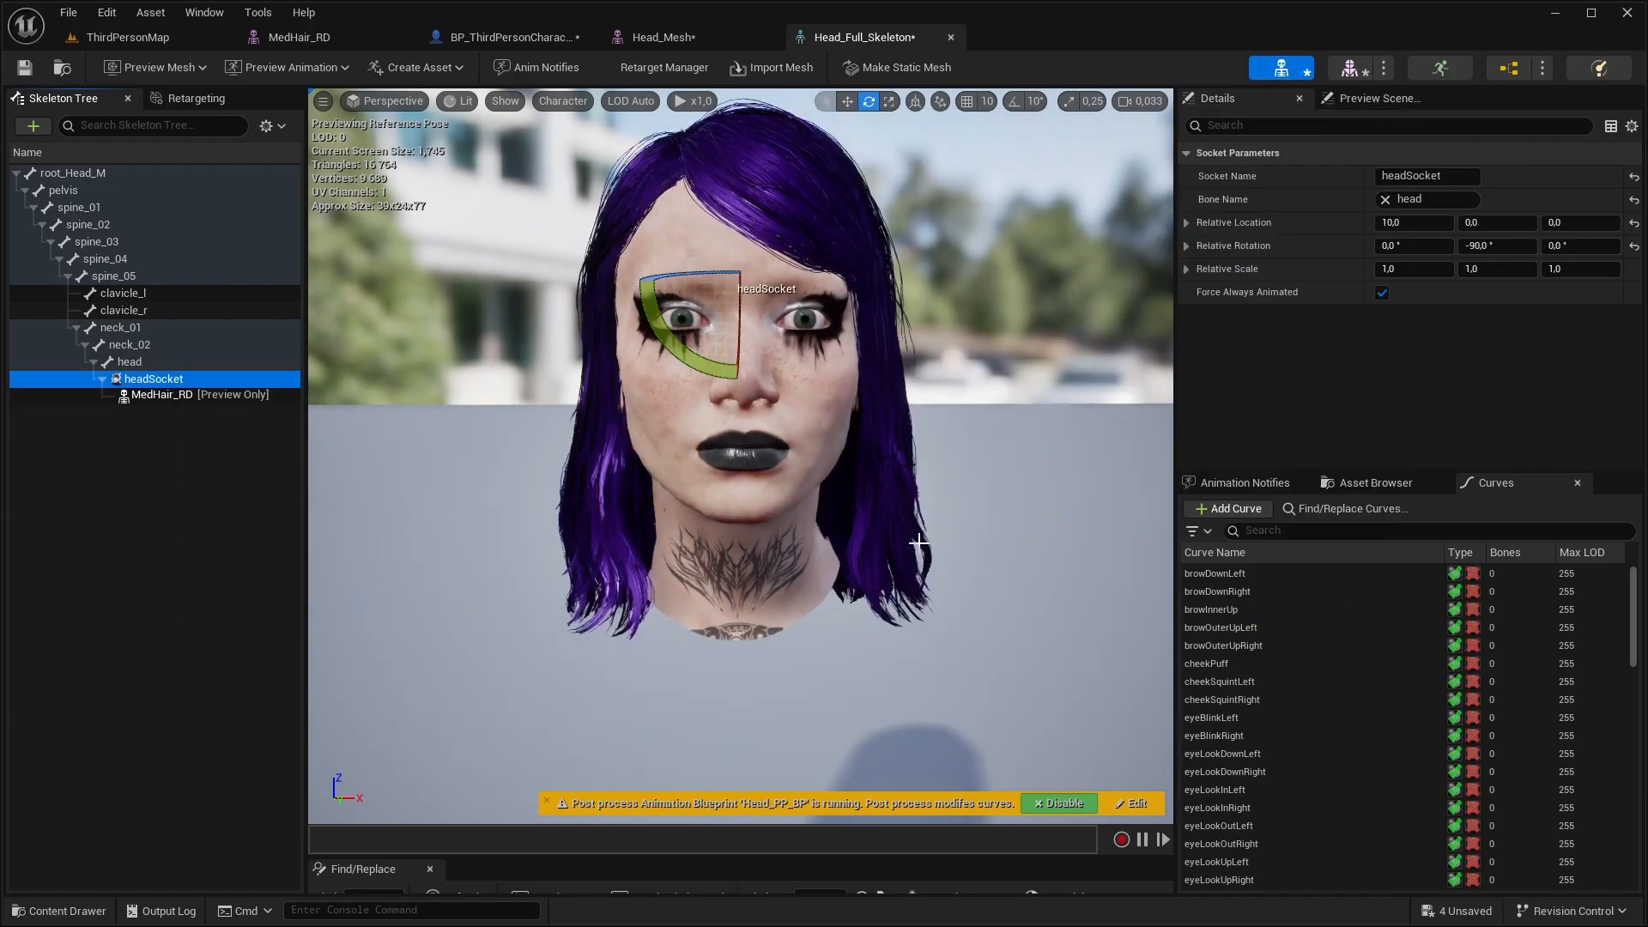
mouse_move(740, 455)
right_down()
mouse_move(970, 446)
mouse_move(756, 438)
right_up()
mouse_move(985, 553)
right_down()
mouse_move(961, 566)
mouse_move(985, 553)
right_up()
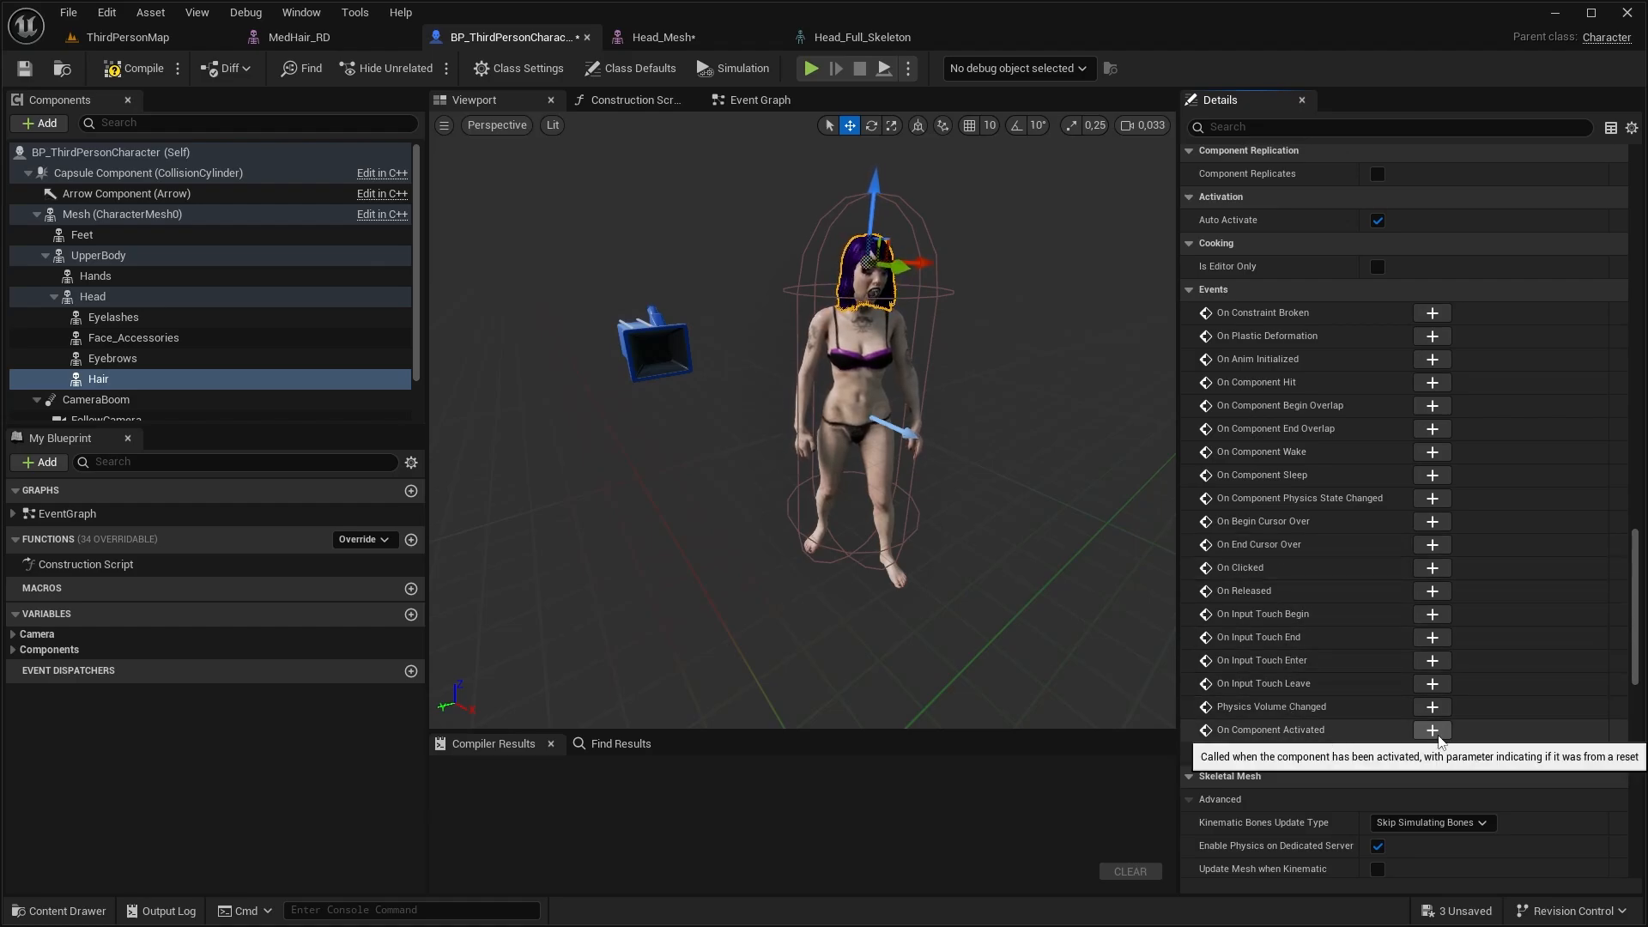
Add an On Component Activated event for Hair and connect an Add Cloth Collision Source node using Head_Full_PhysicsAsset
click(1432, 730)
drag(629, 396, 786, 397)
text(add cloth)
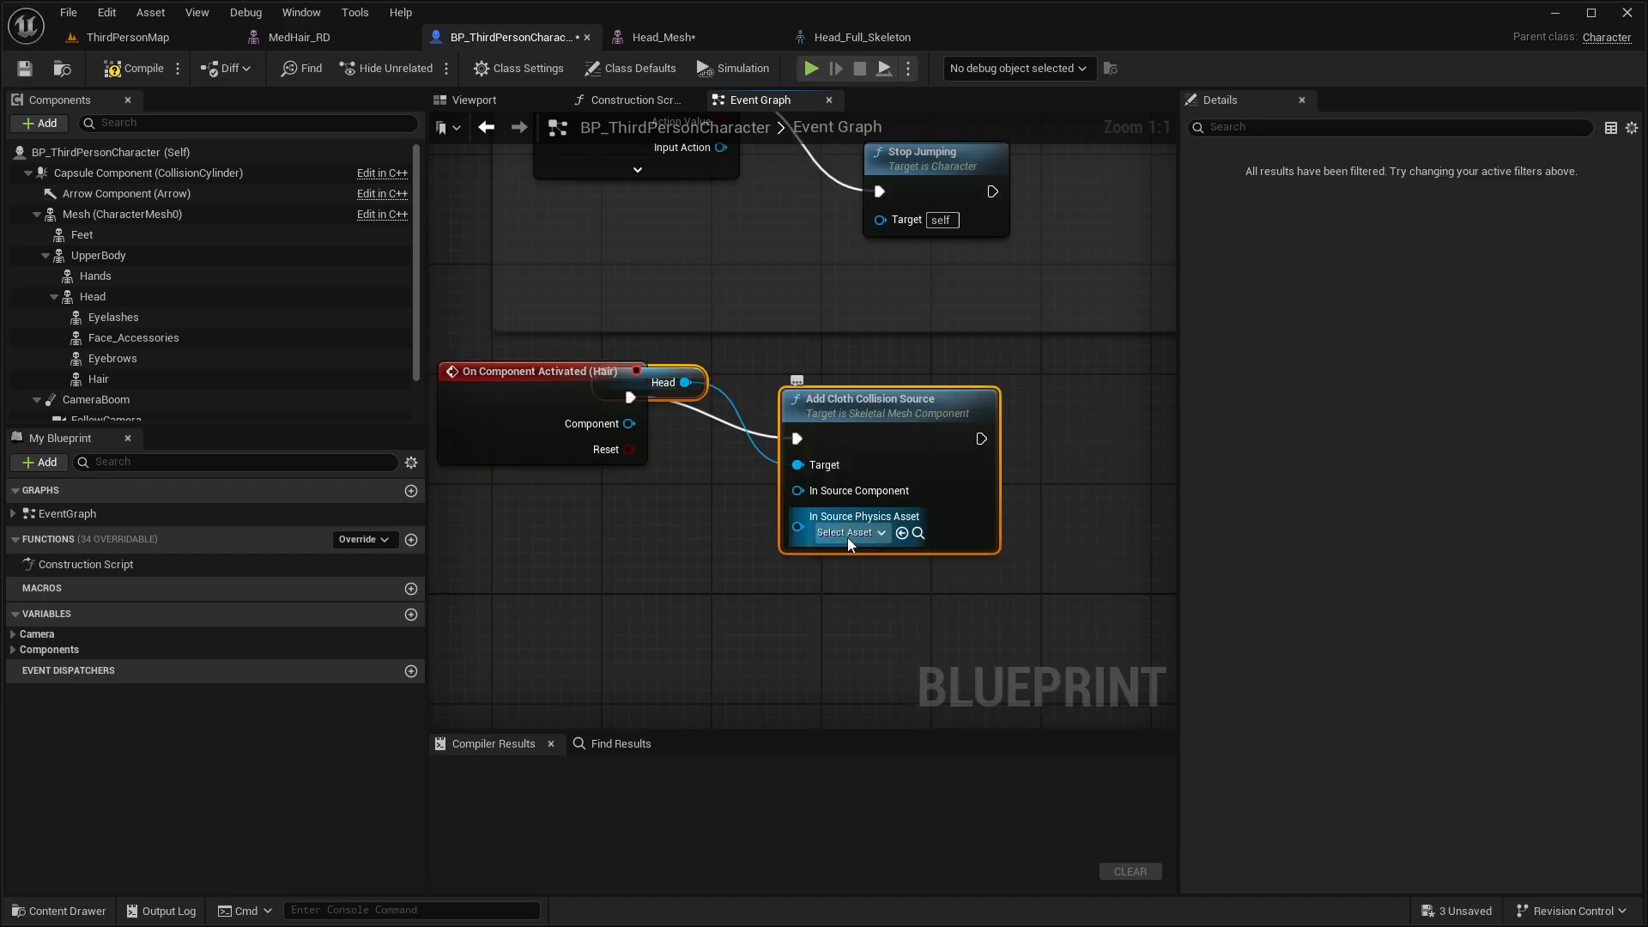
click(845, 533)
text(head)
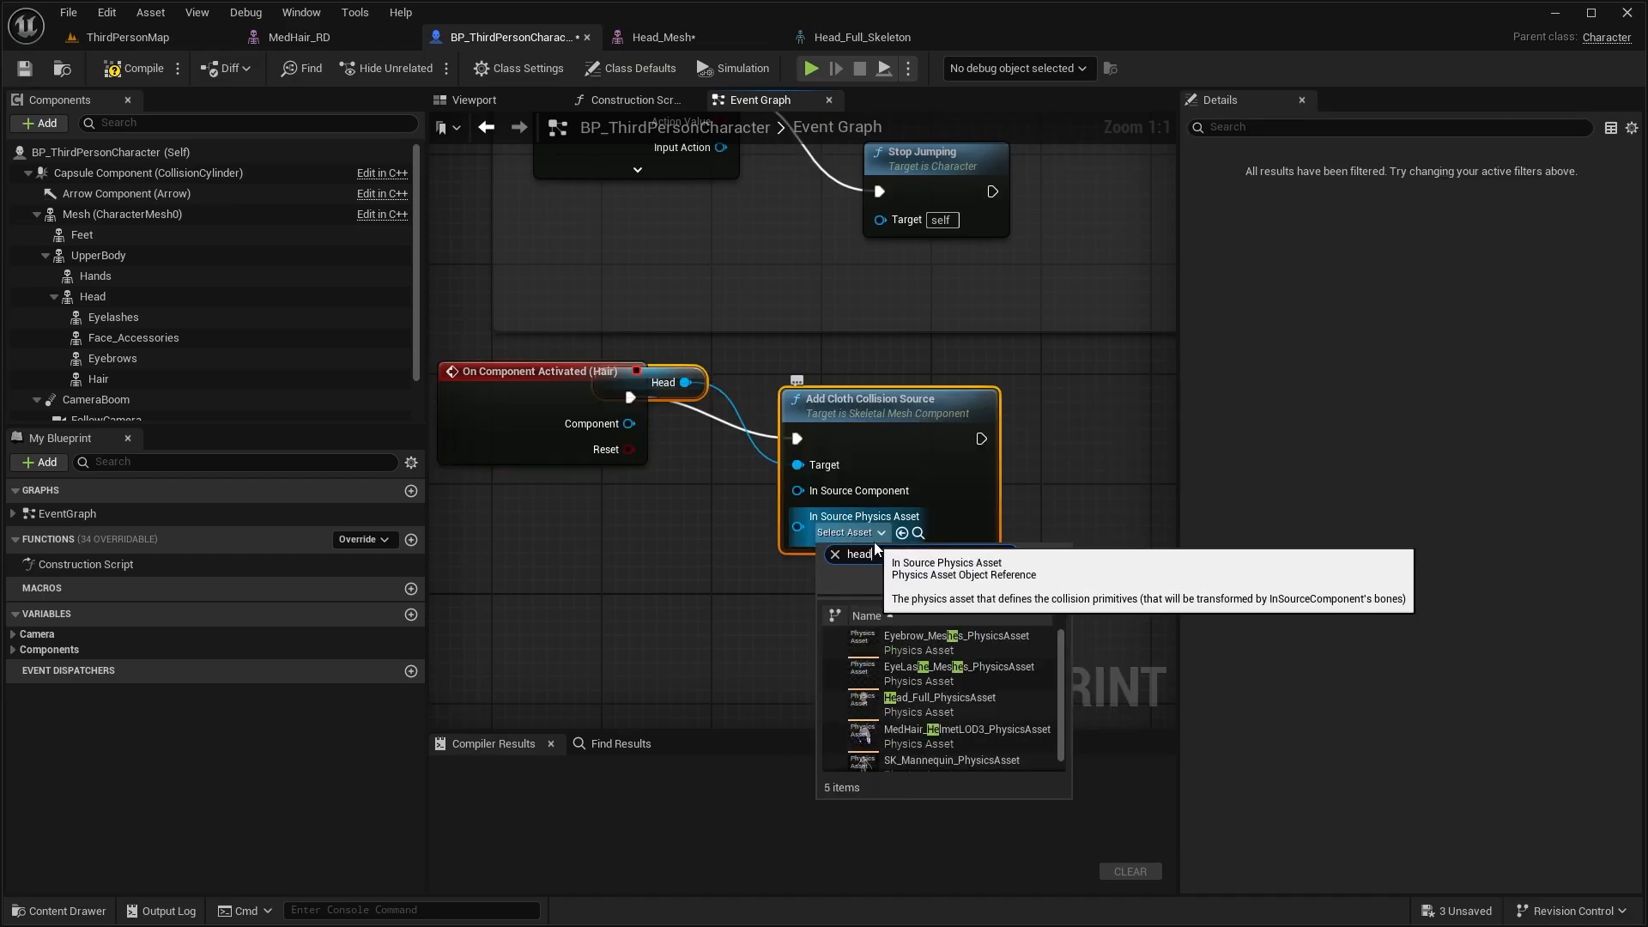
click(939, 636)
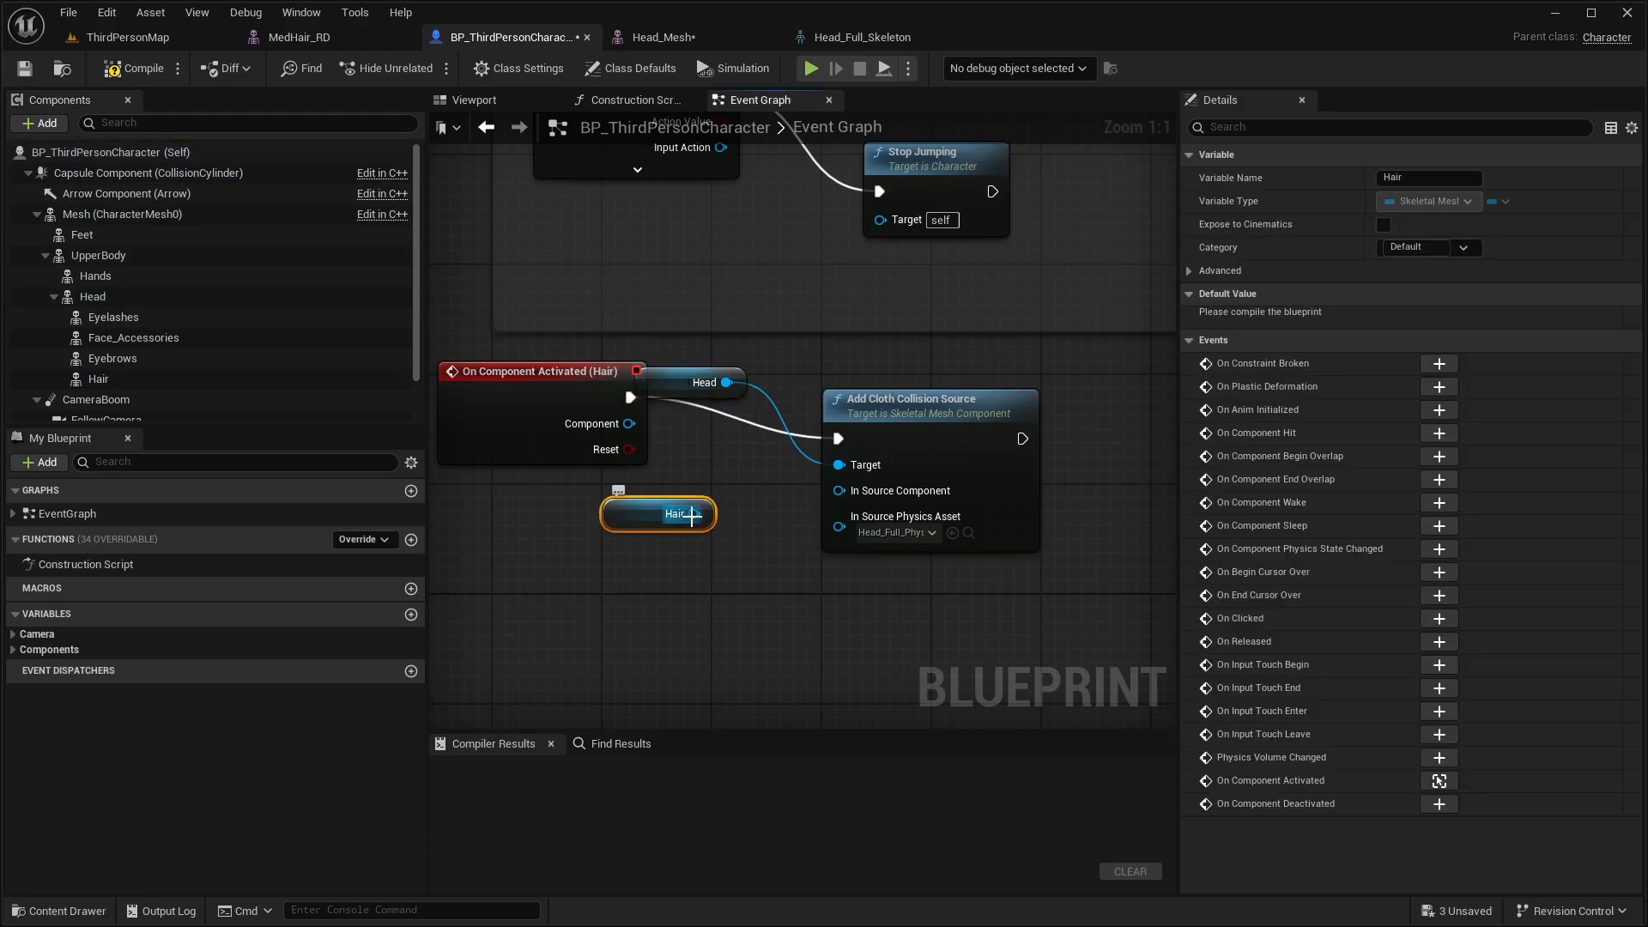
Wire Hair to the cloth collision node's Target and Head to its In Source Component, then compile the blueprint
drag(694, 514, 839, 465)
alt+click(725, 385)
drag(728, 382, 839, 491)
drag(670, 391, 633, 577)
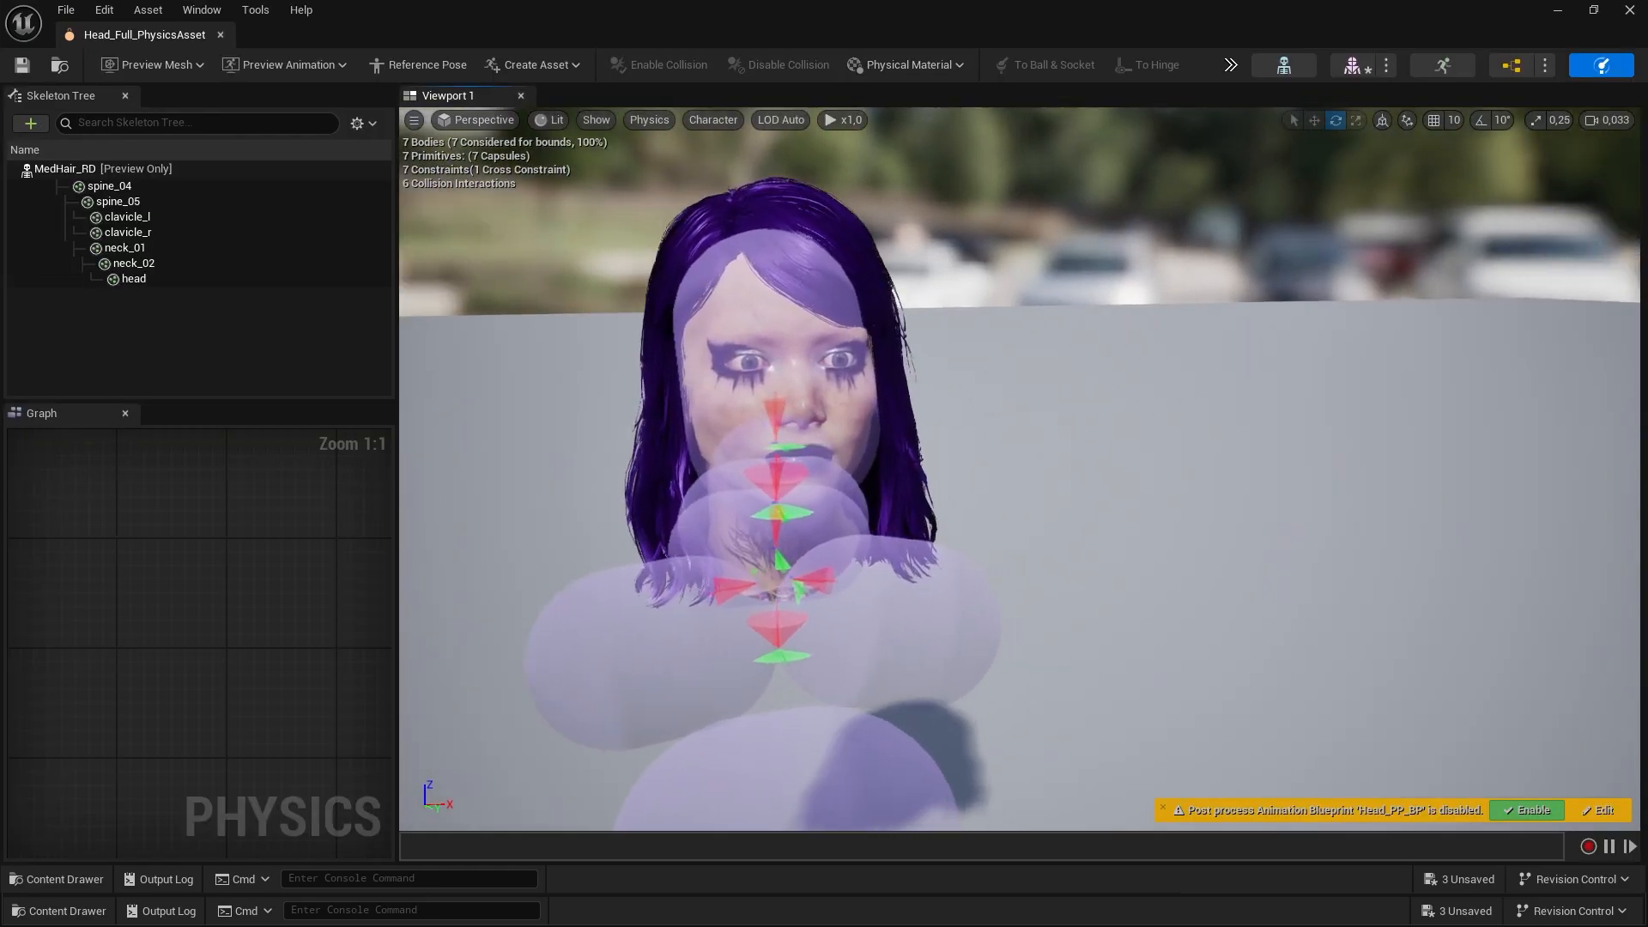
right_drag(858, 480, 1288, 481)
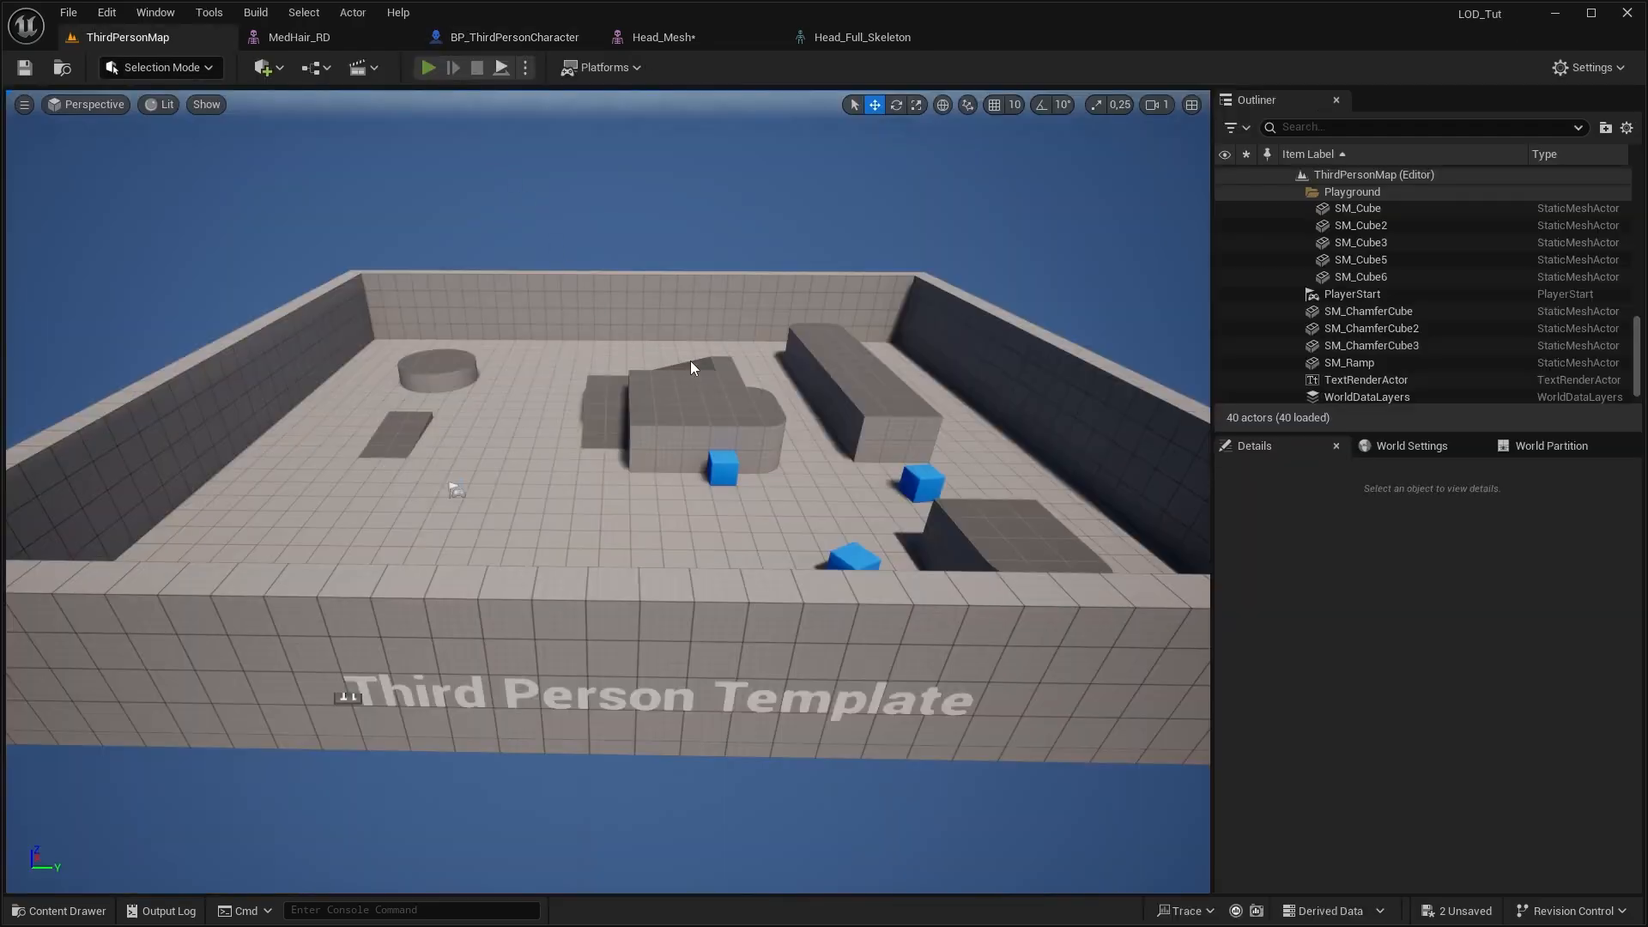
Play ThirdPersonMap and move the character around to examine how the hair behaves in motion
key(alt+p)
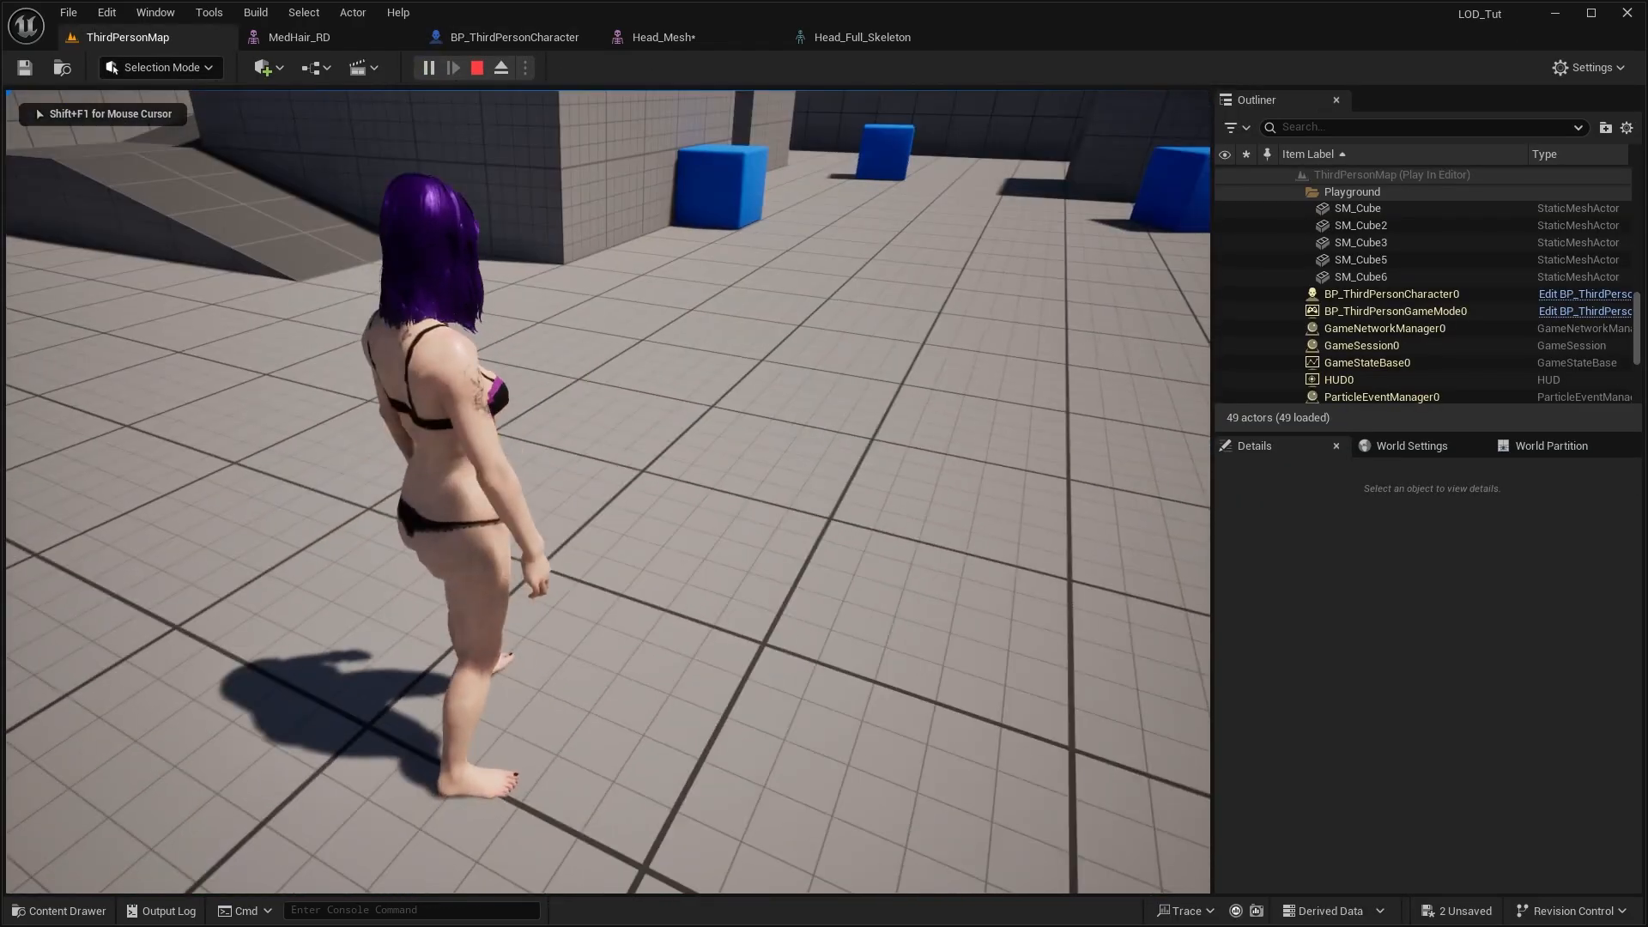
key(w)
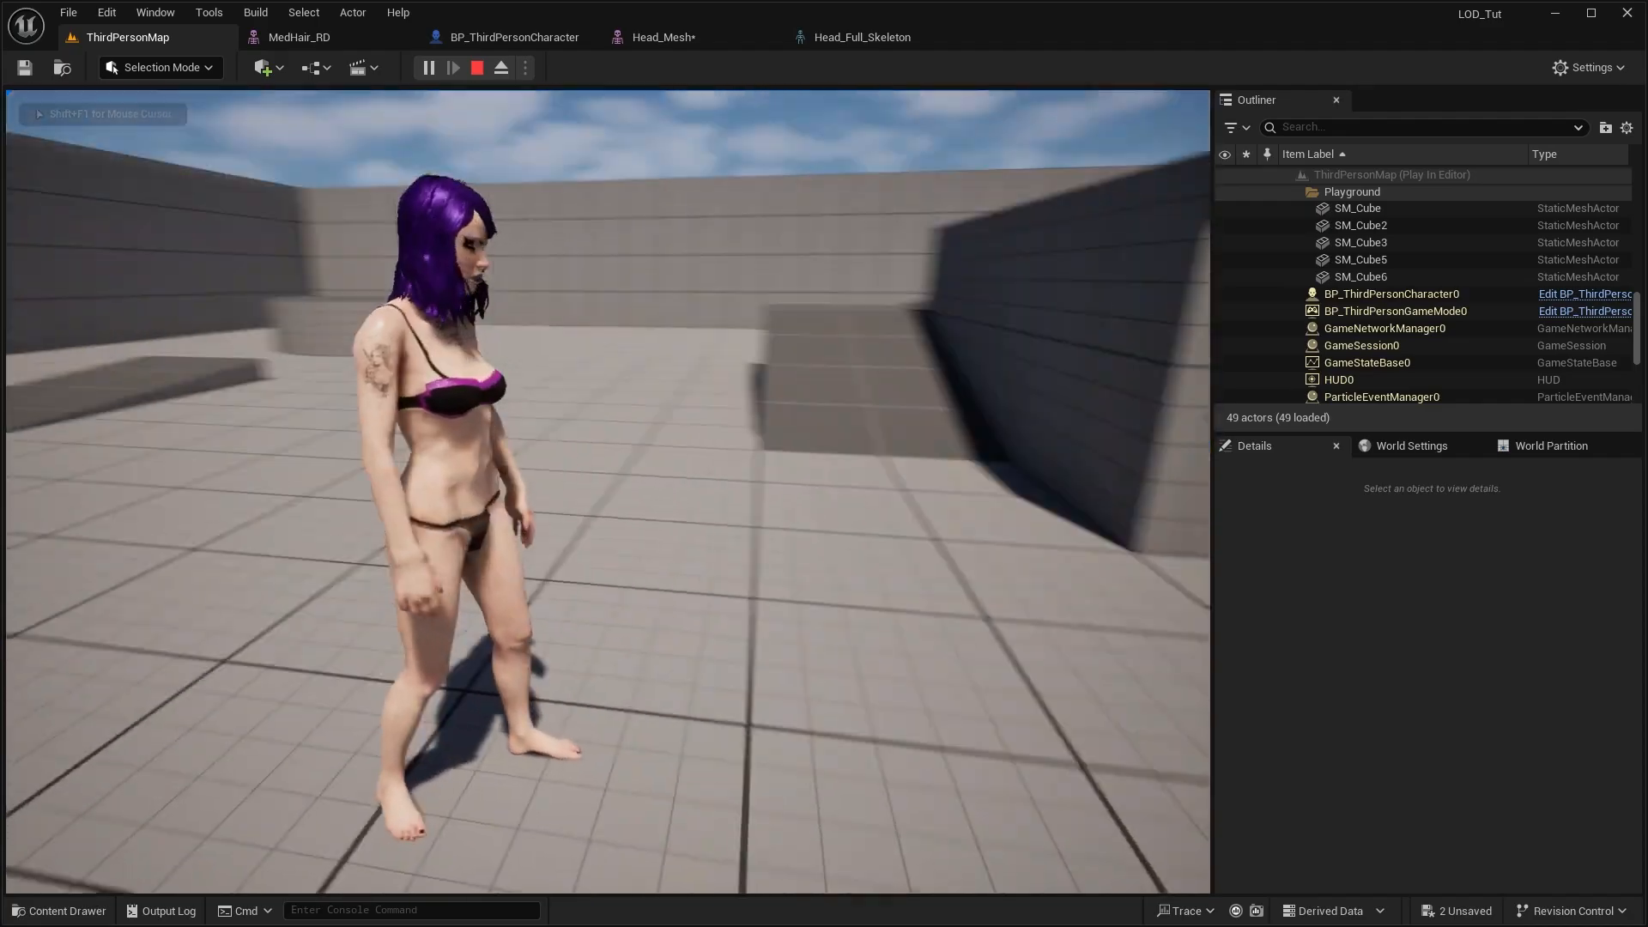
key(s)
key(d)
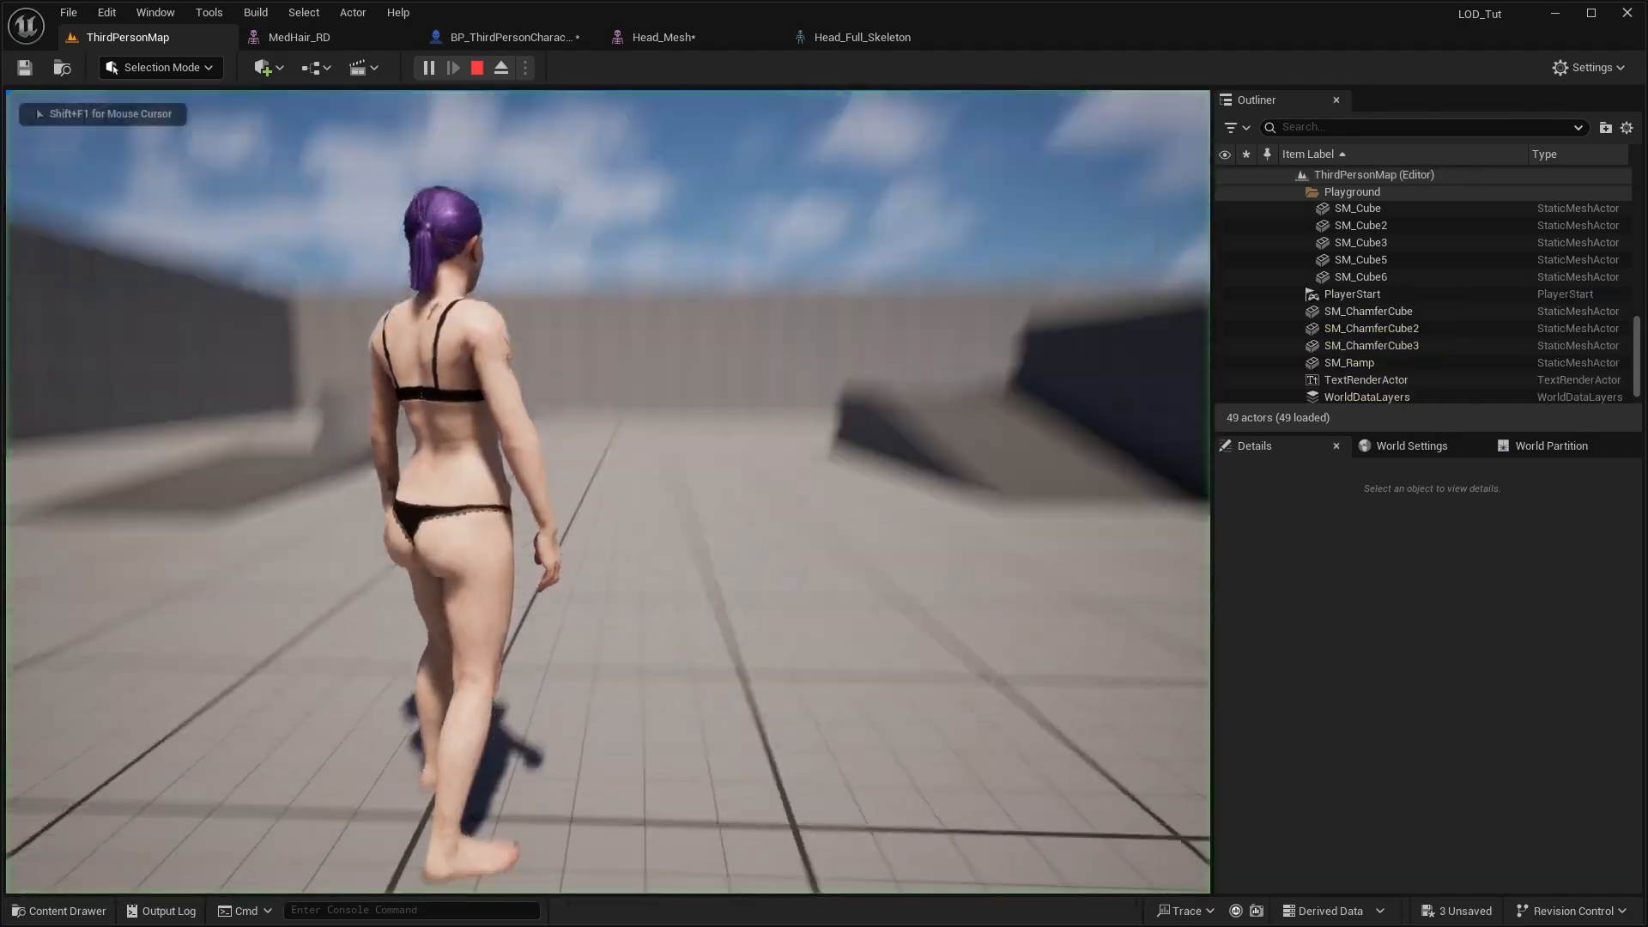
key(d)
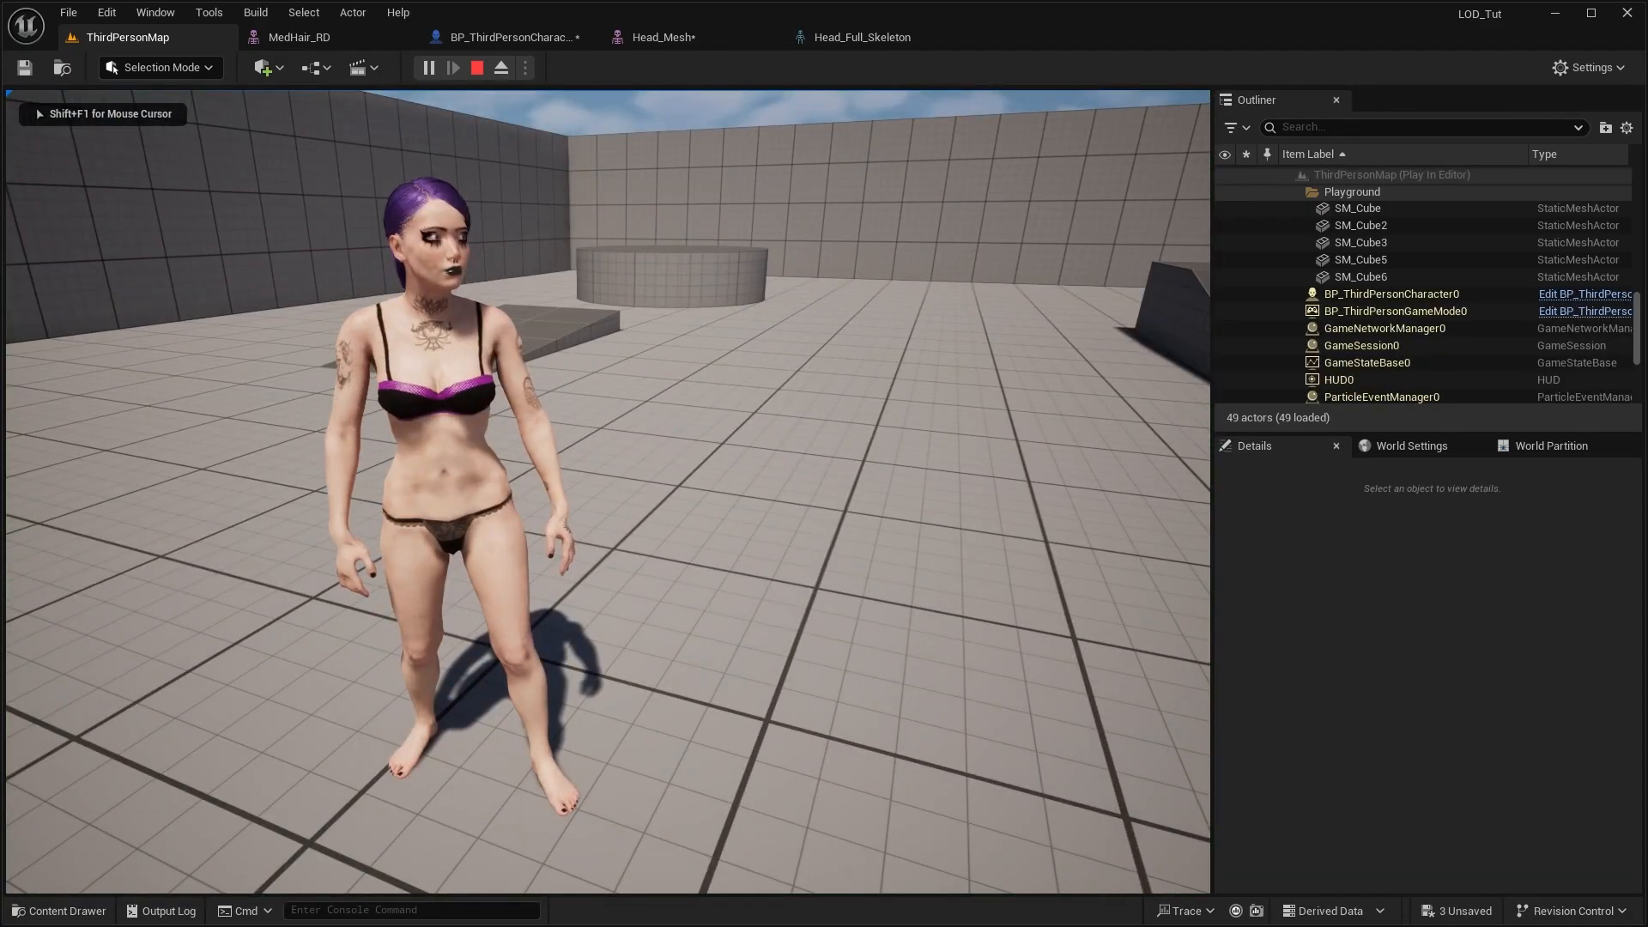
key(w)
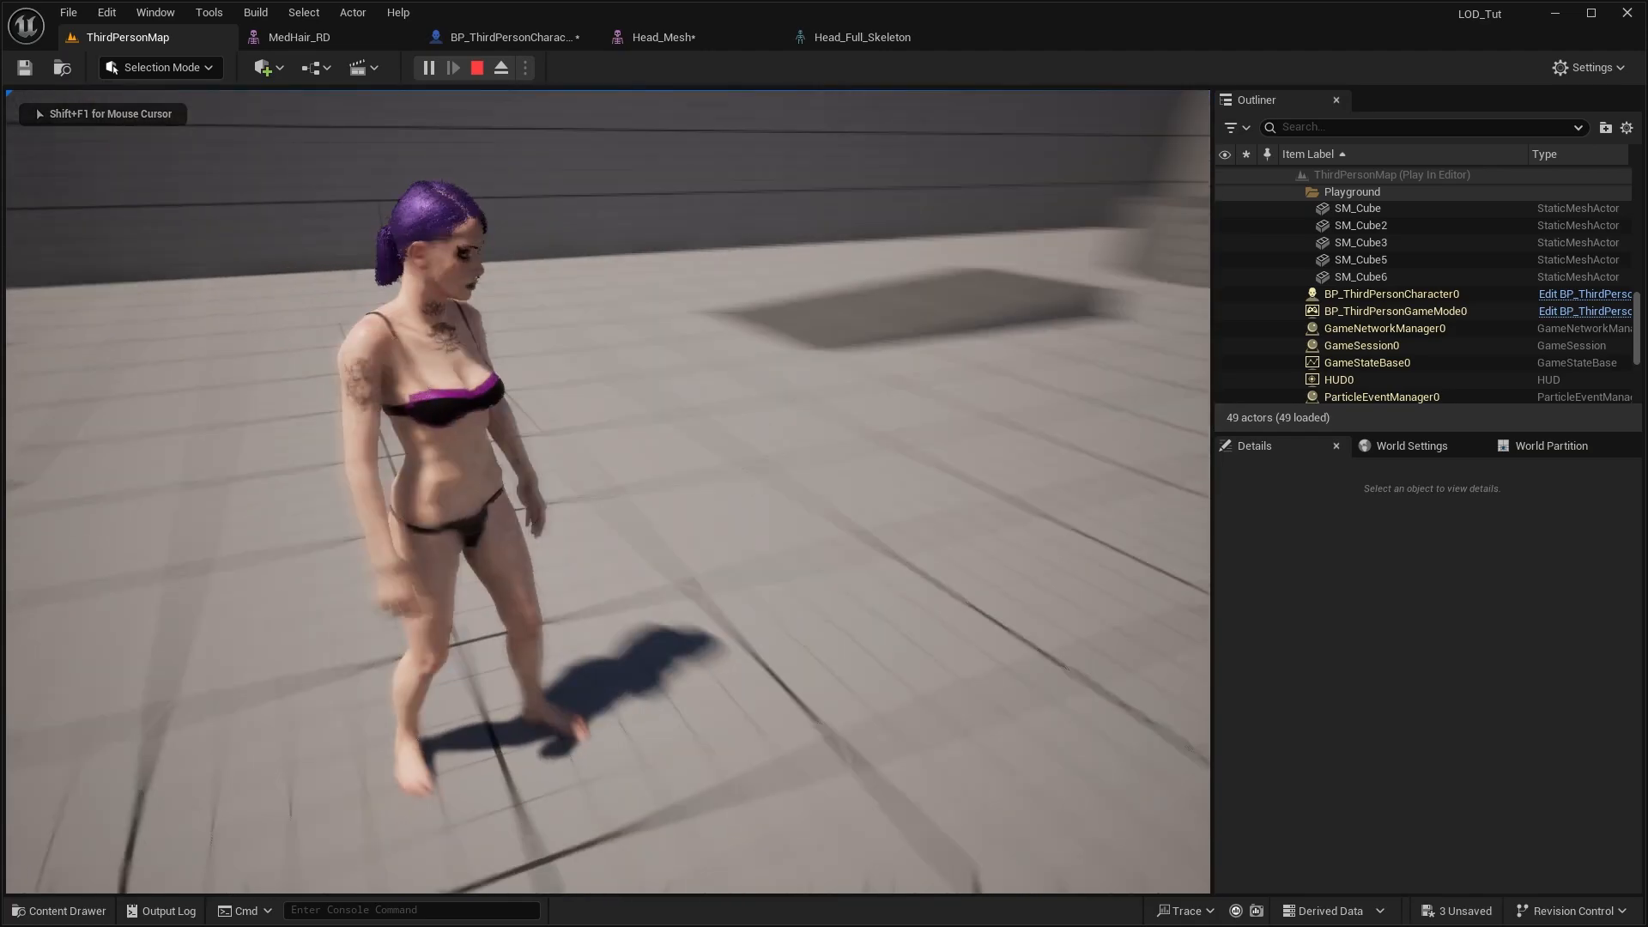
key(w)
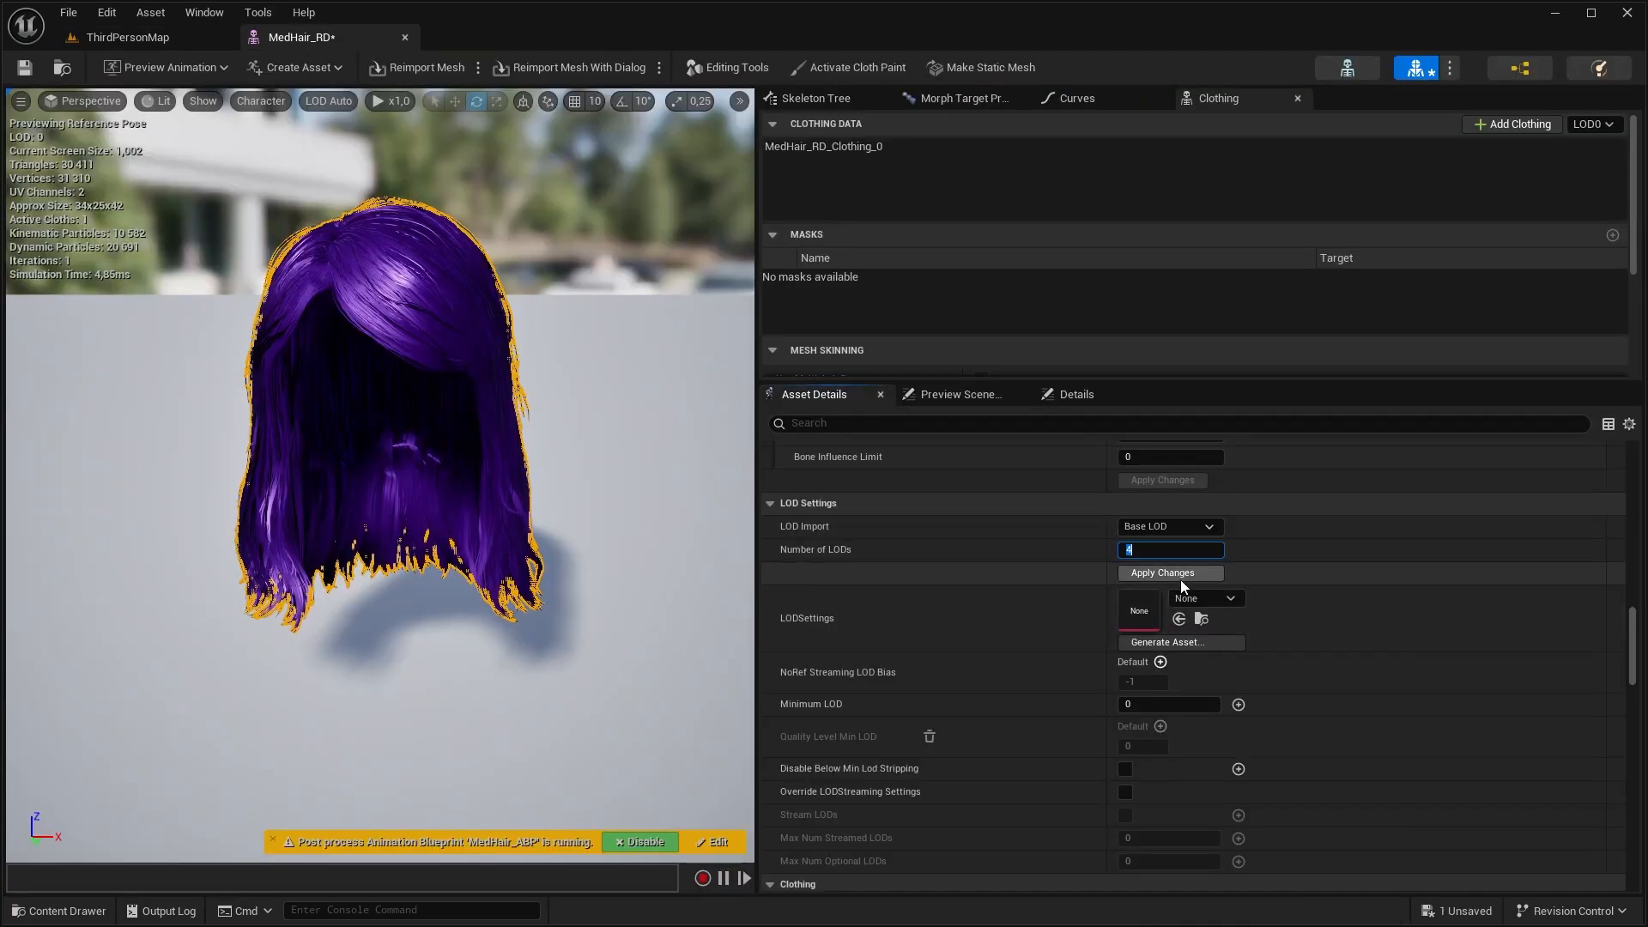
Generate four LODs for MedHair_RD, with Percent of Triangles set to 0,5 for LOD 1 and 0,2 for LOD 2
click(1181, 575)
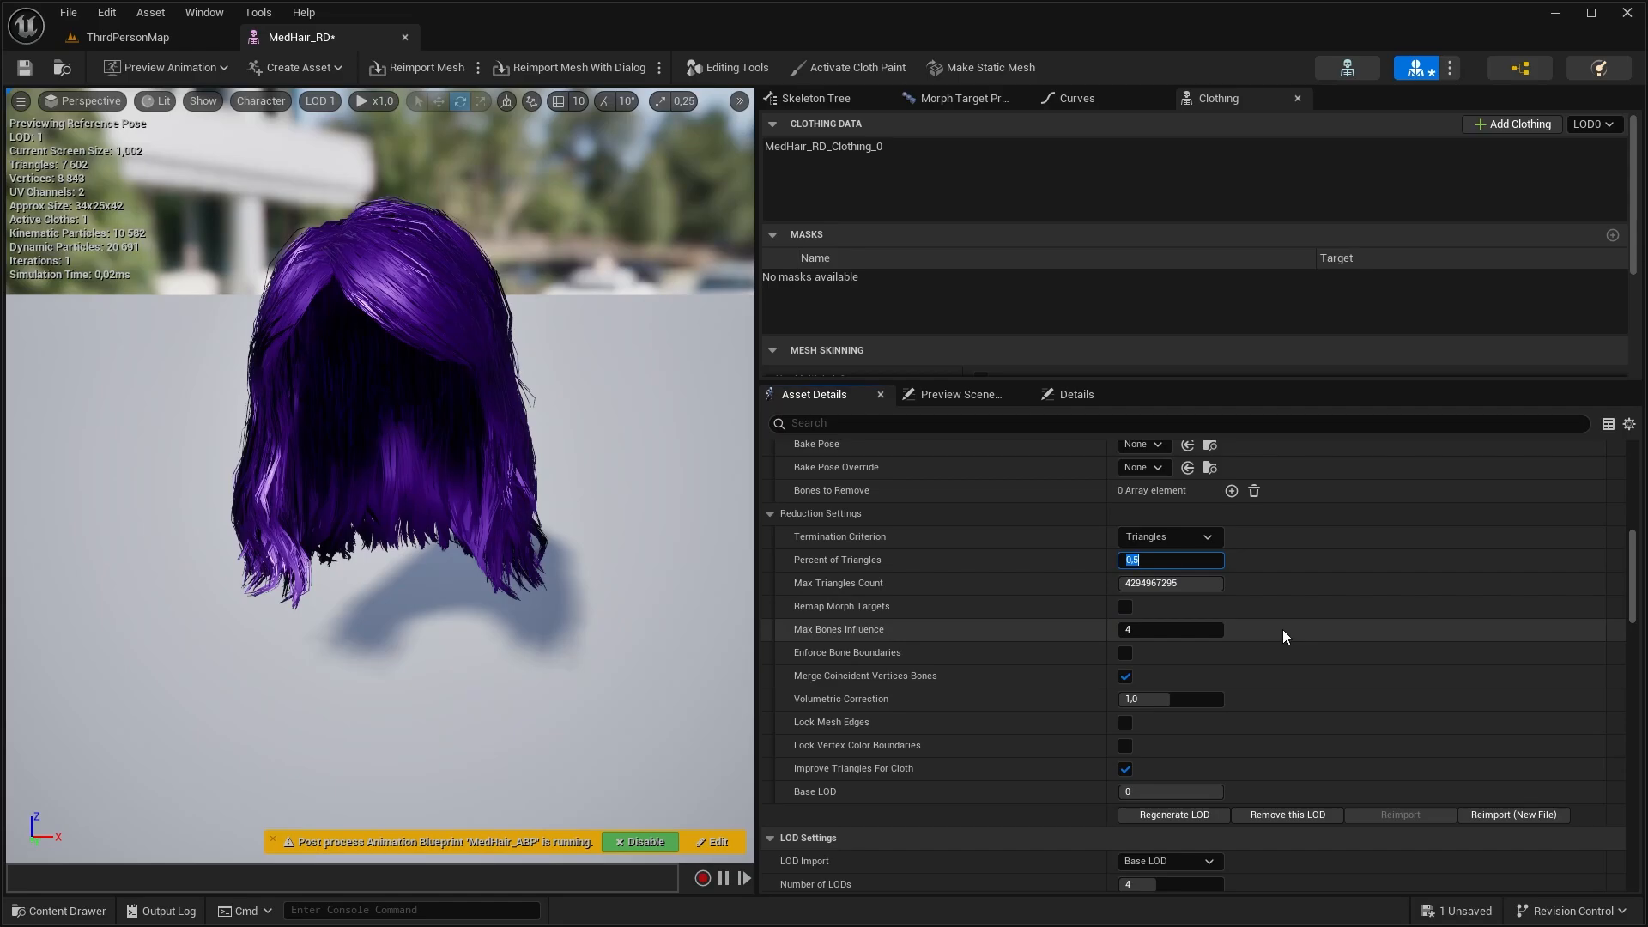
text(0,2)
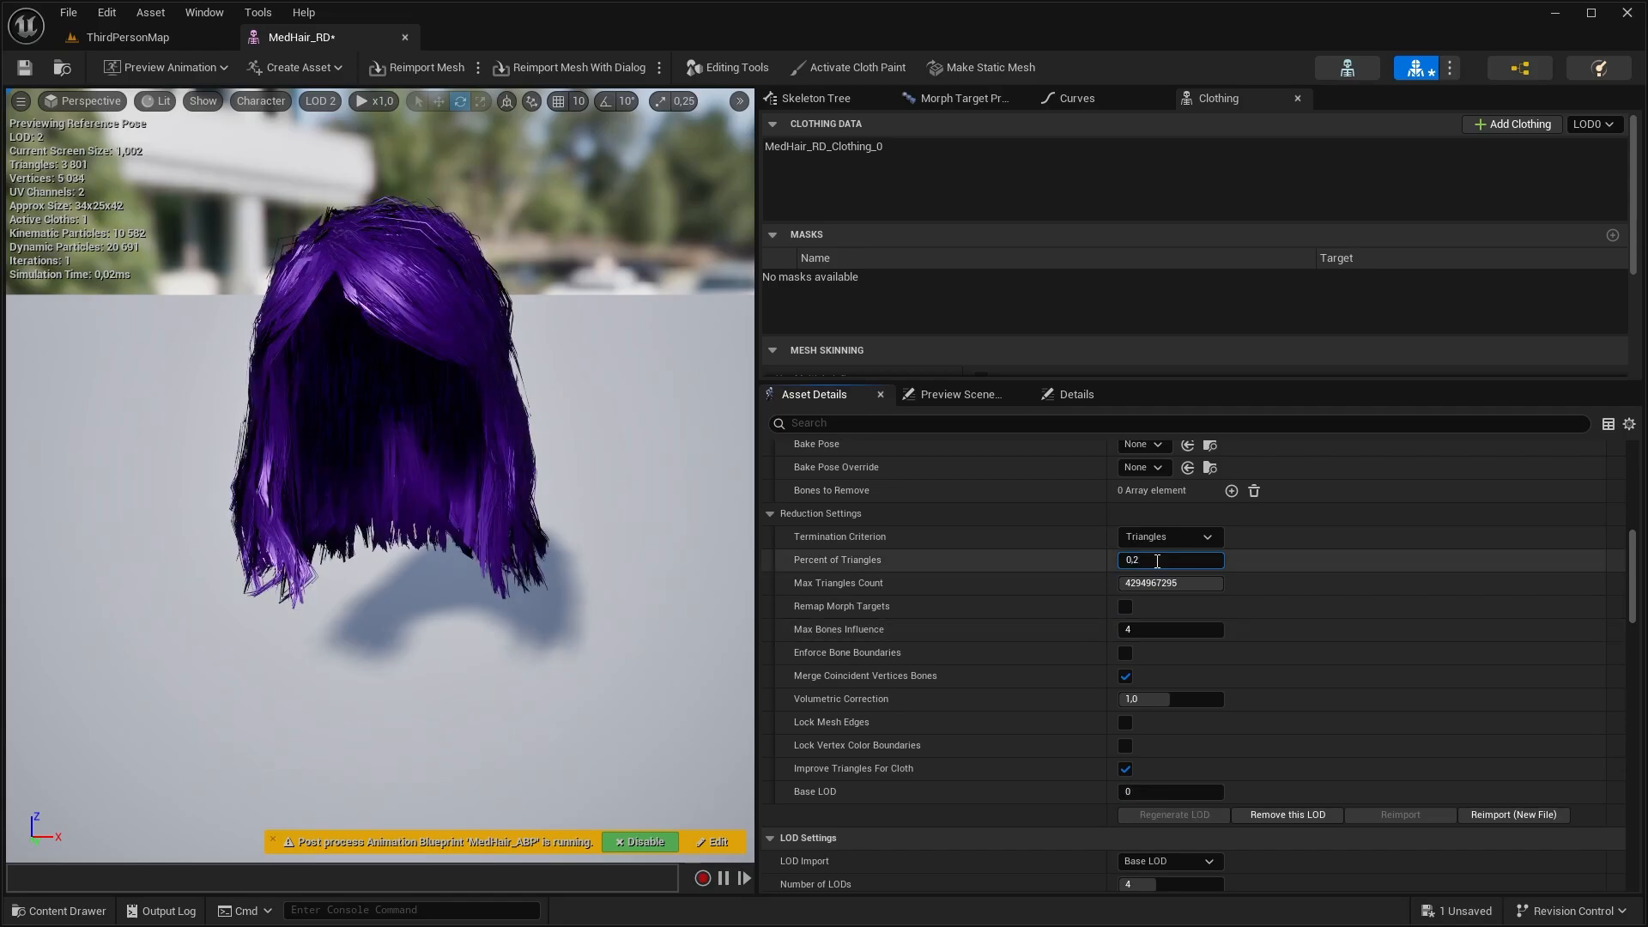
scroll(1167, 575, down, 4)
Reimport LOD Level 3 of MedHair_RD with the low-poly helmet mesh and check its material slots
click(1173, 587)
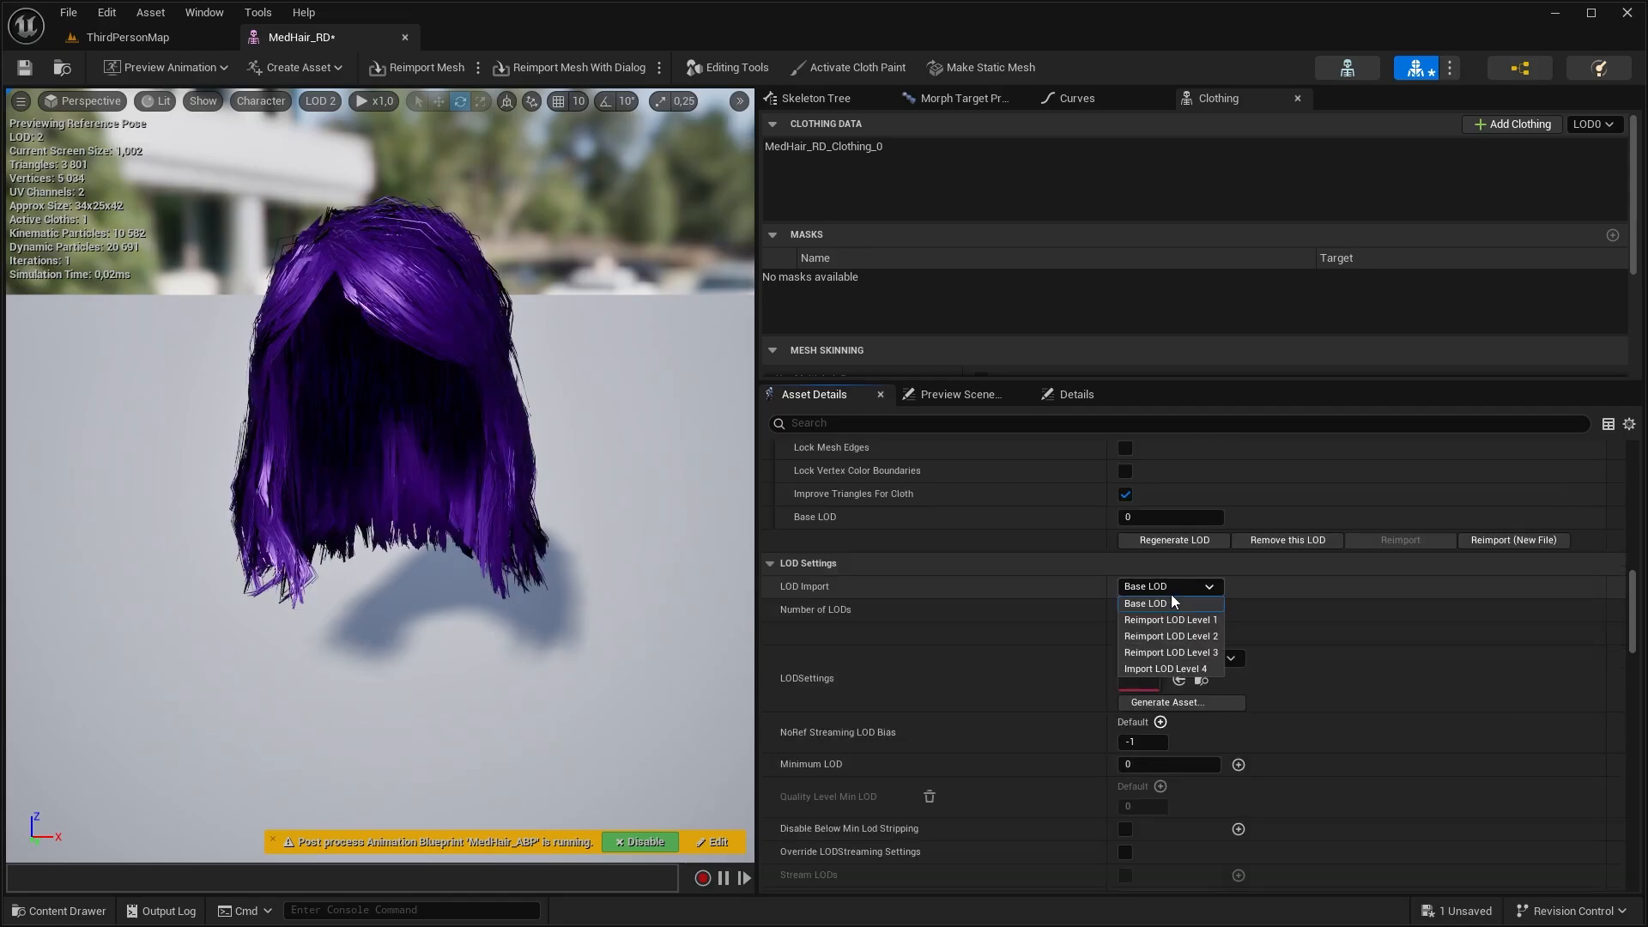
click(1174, 653)
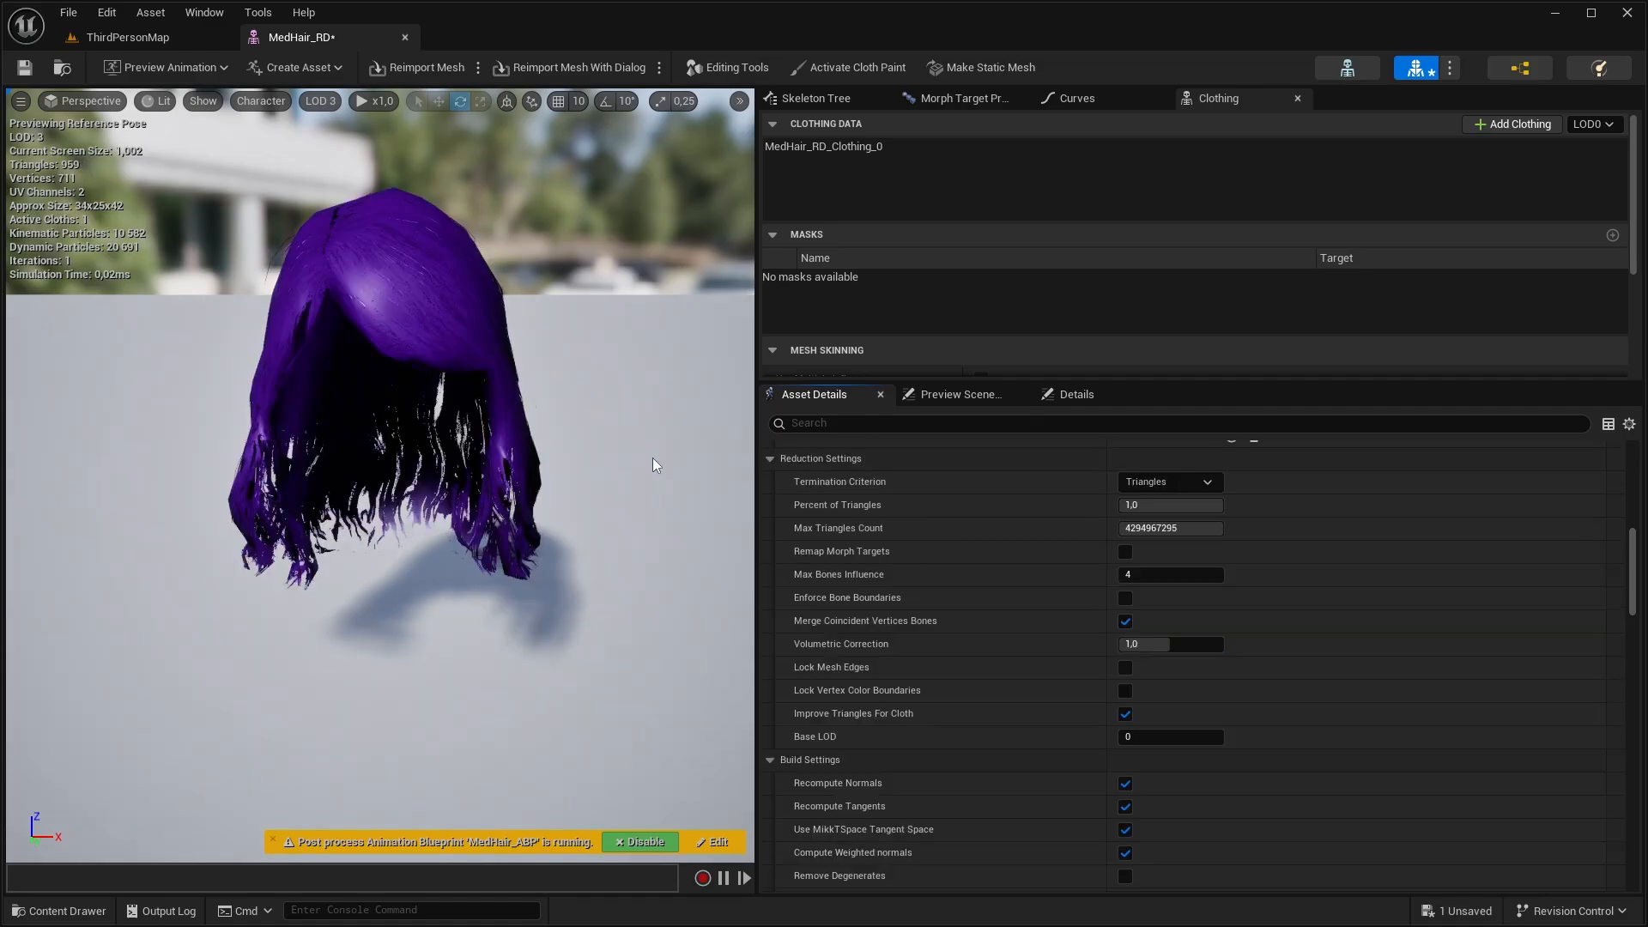
scroll(1271, 528, up, 5)
scroll(1459, 574, up, 4)
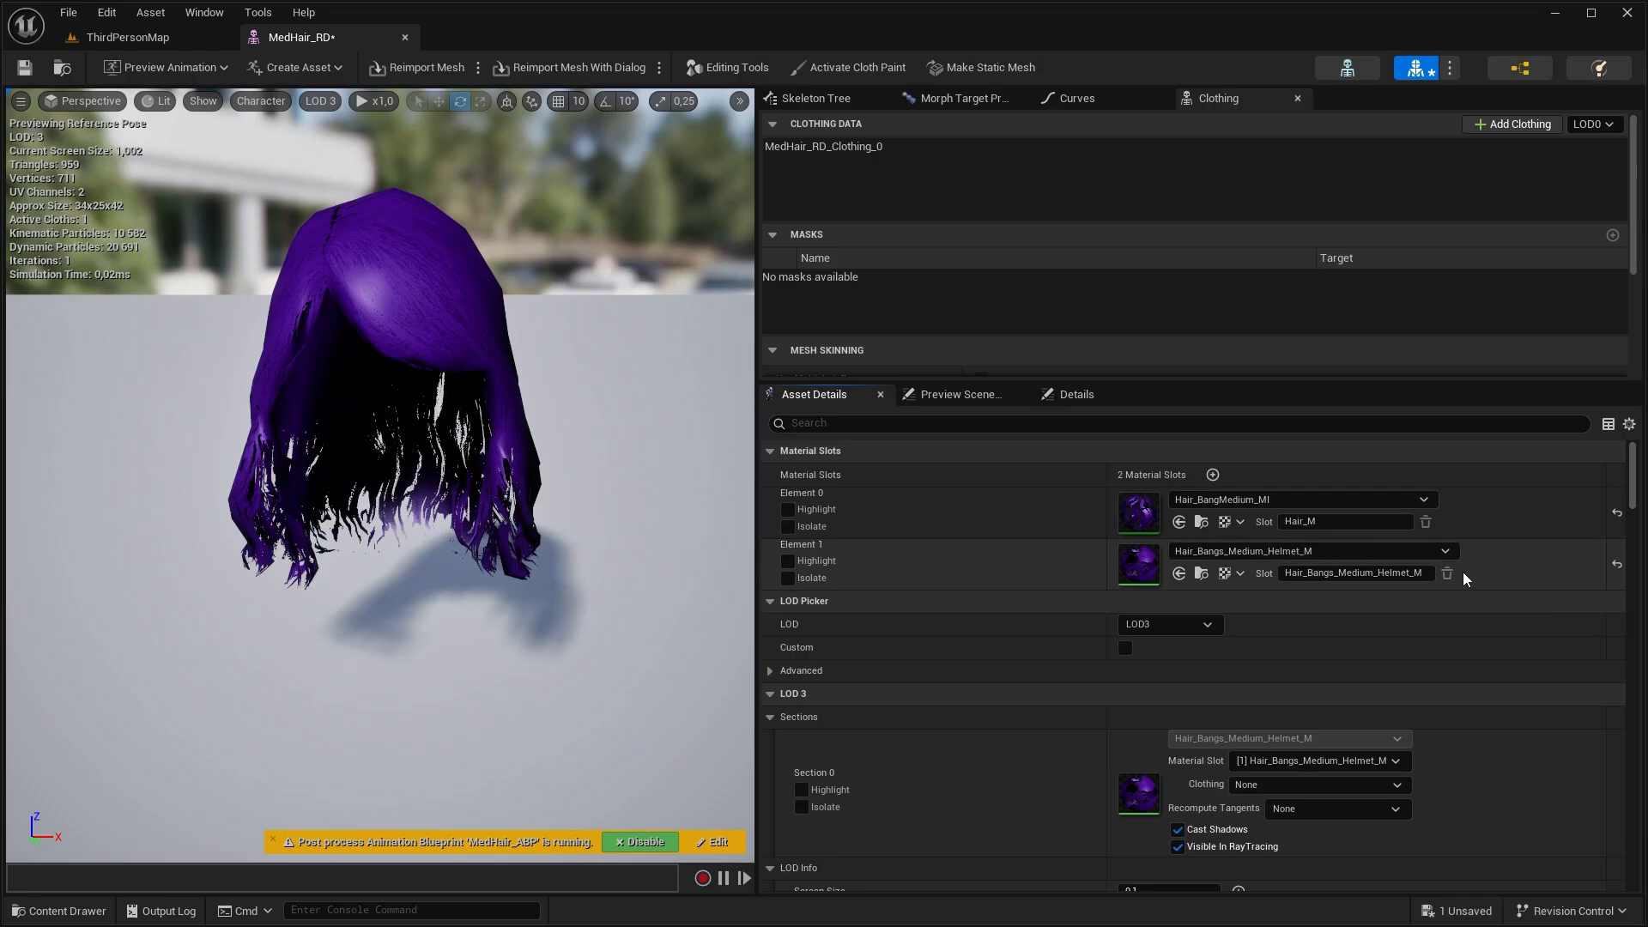
scroll(1391, 567, down, 1)
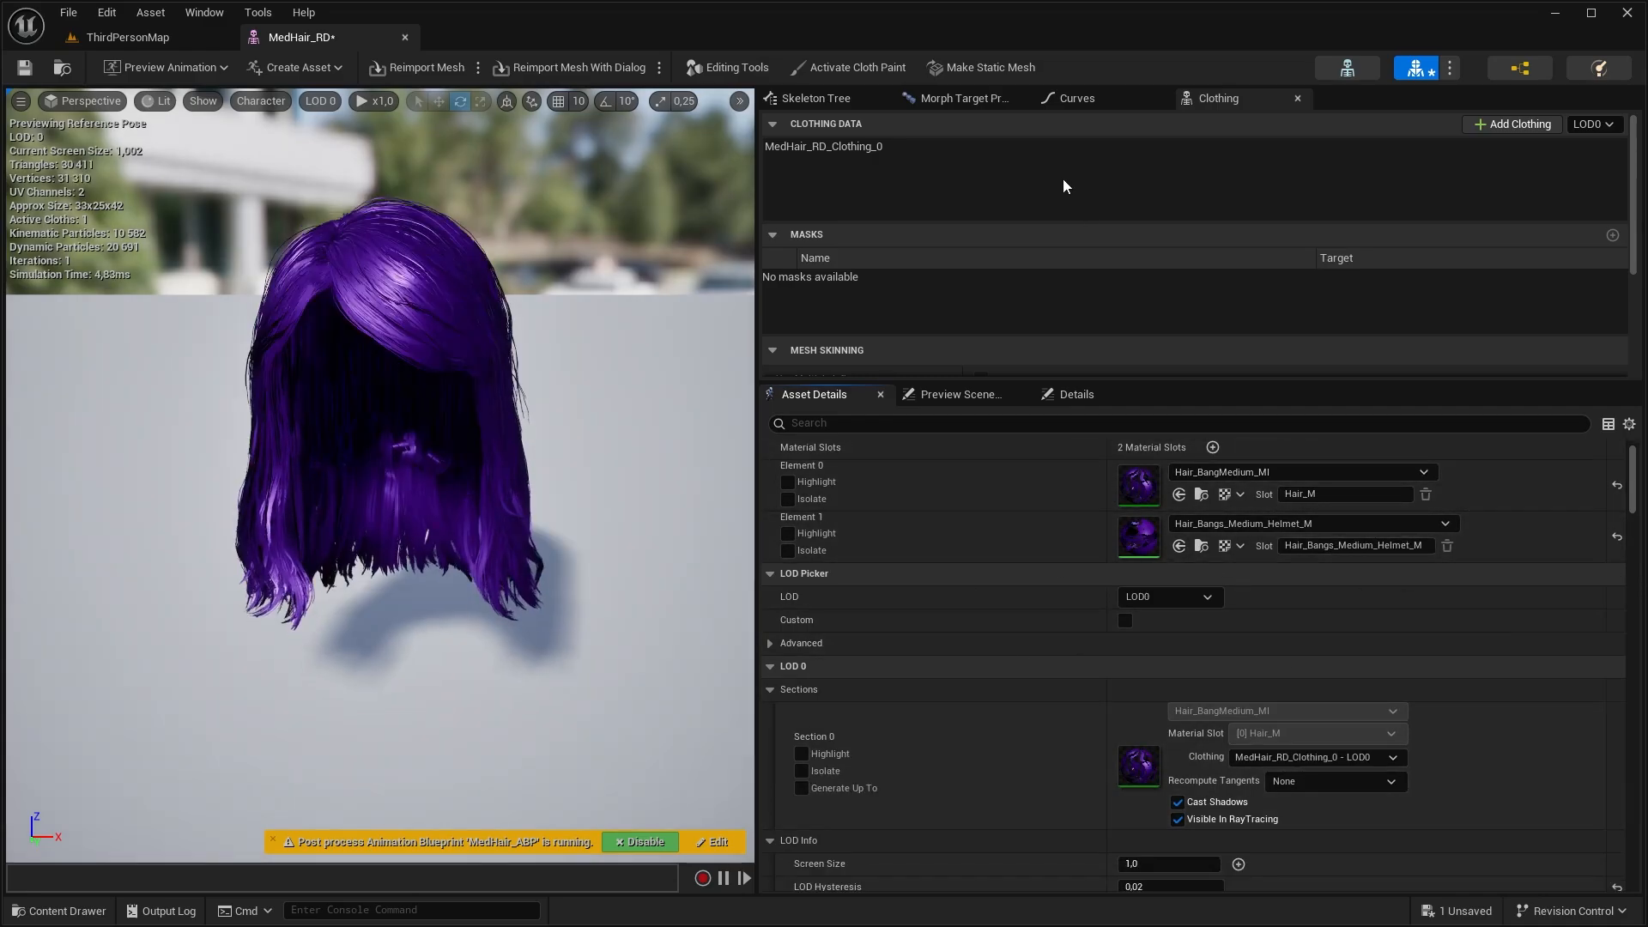
Select MedHair_RD_Clothing_0 and compare the hair's appearance in the LOD 0, LOD 1 and LOD 2 previews
click(922, 149)
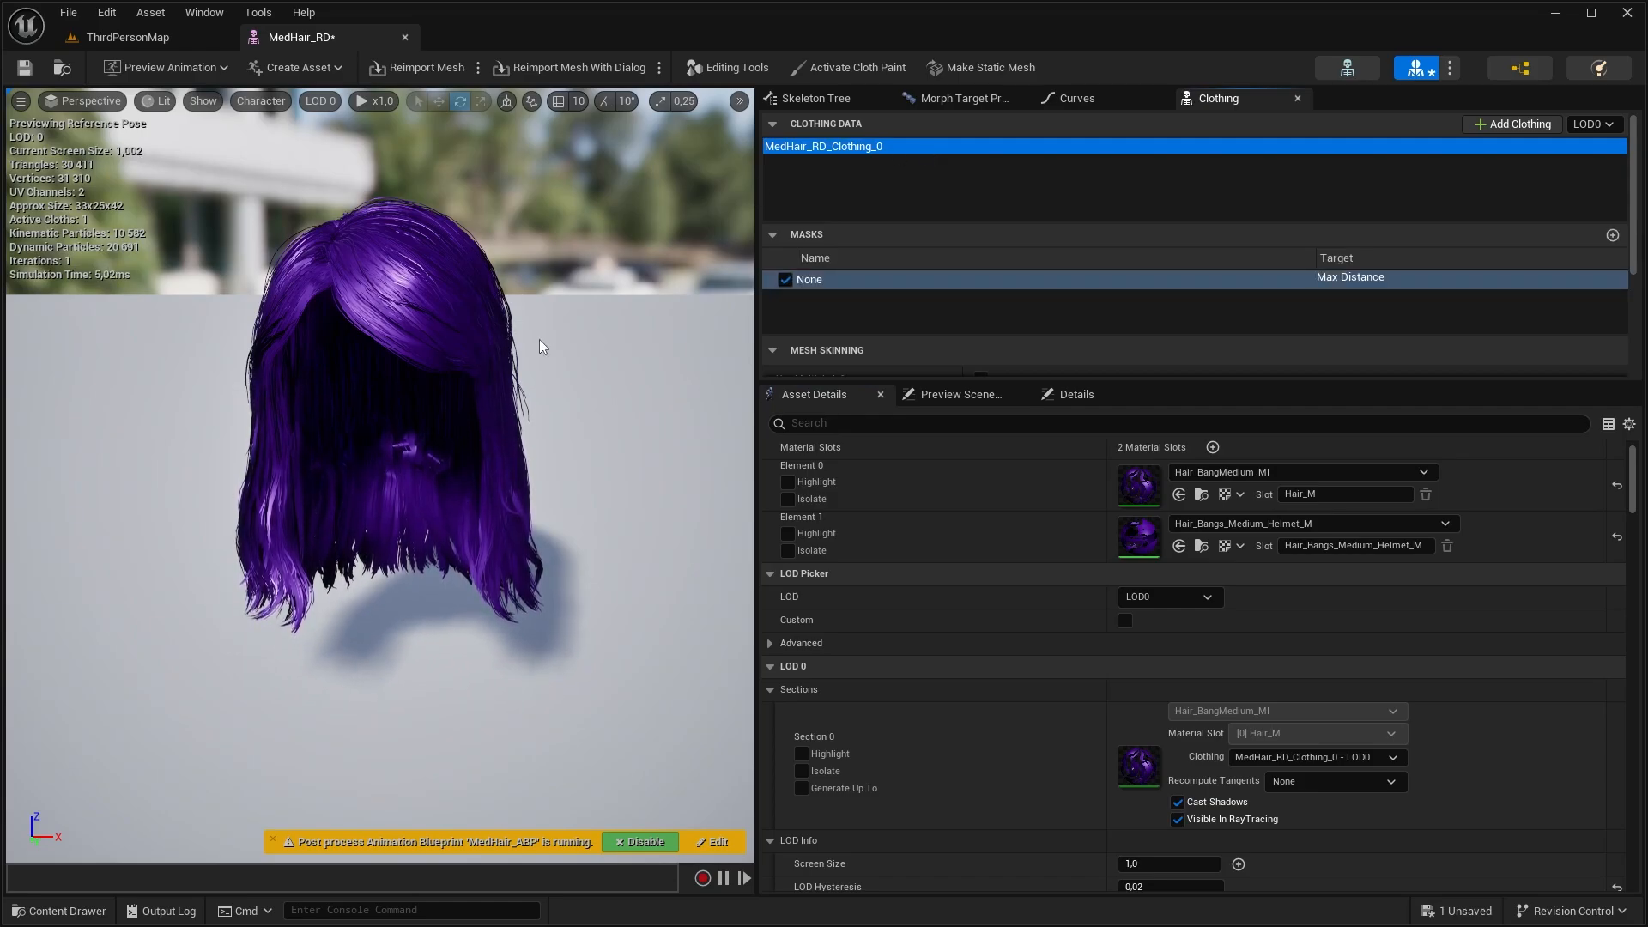
click(325, 103)
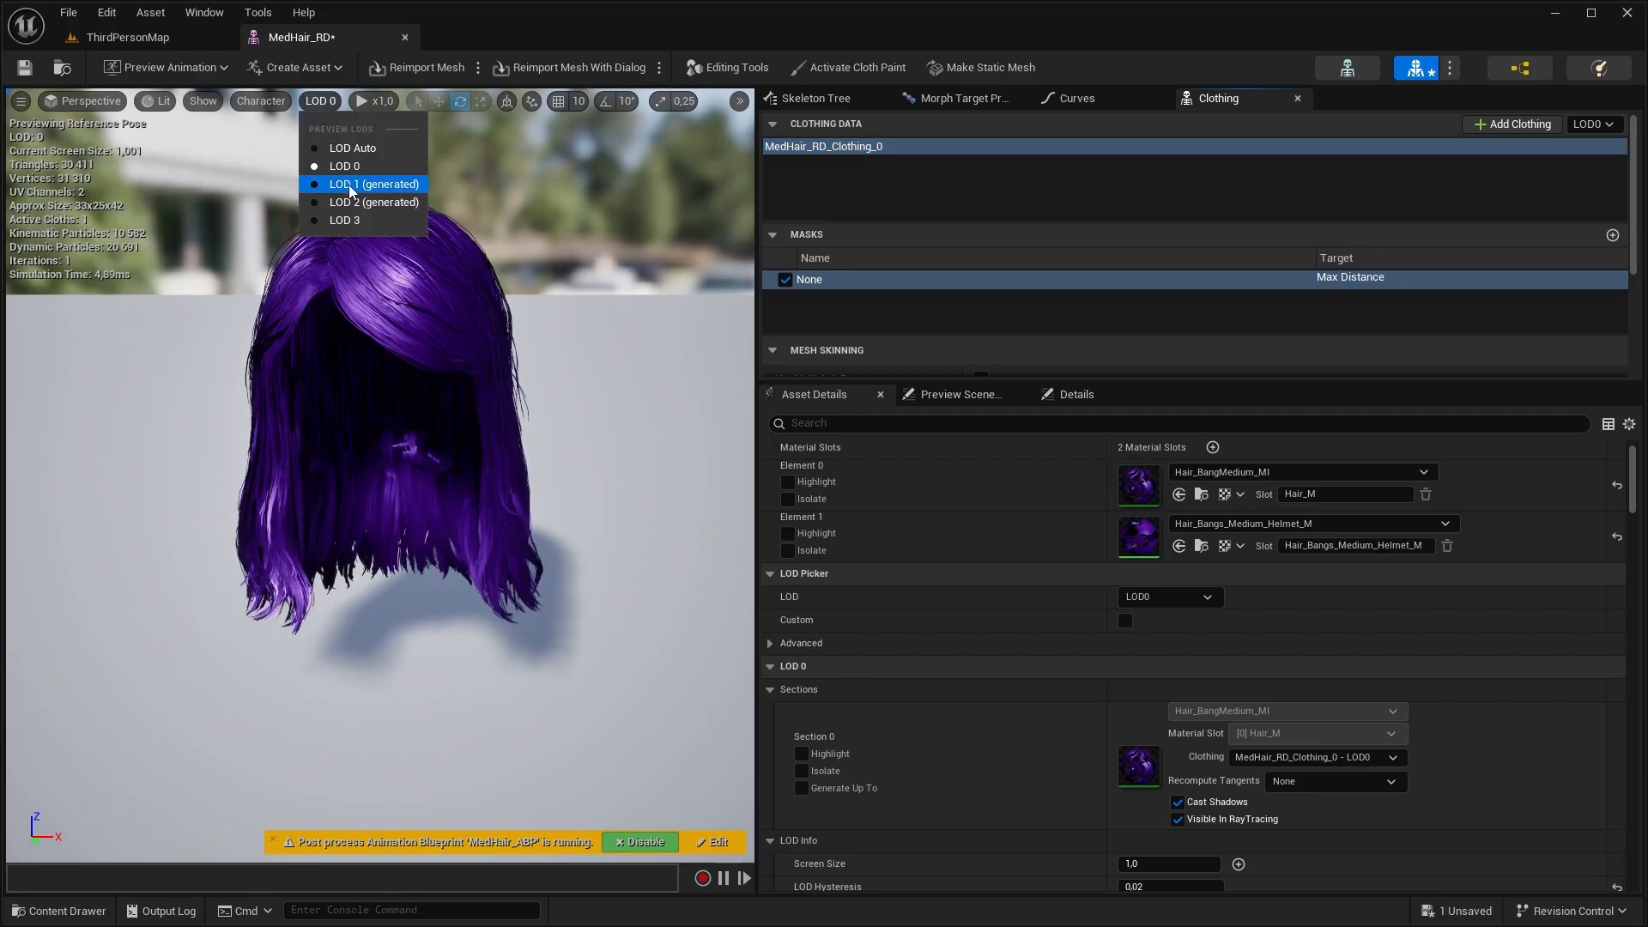
click(360, 182)
click(319, 100)
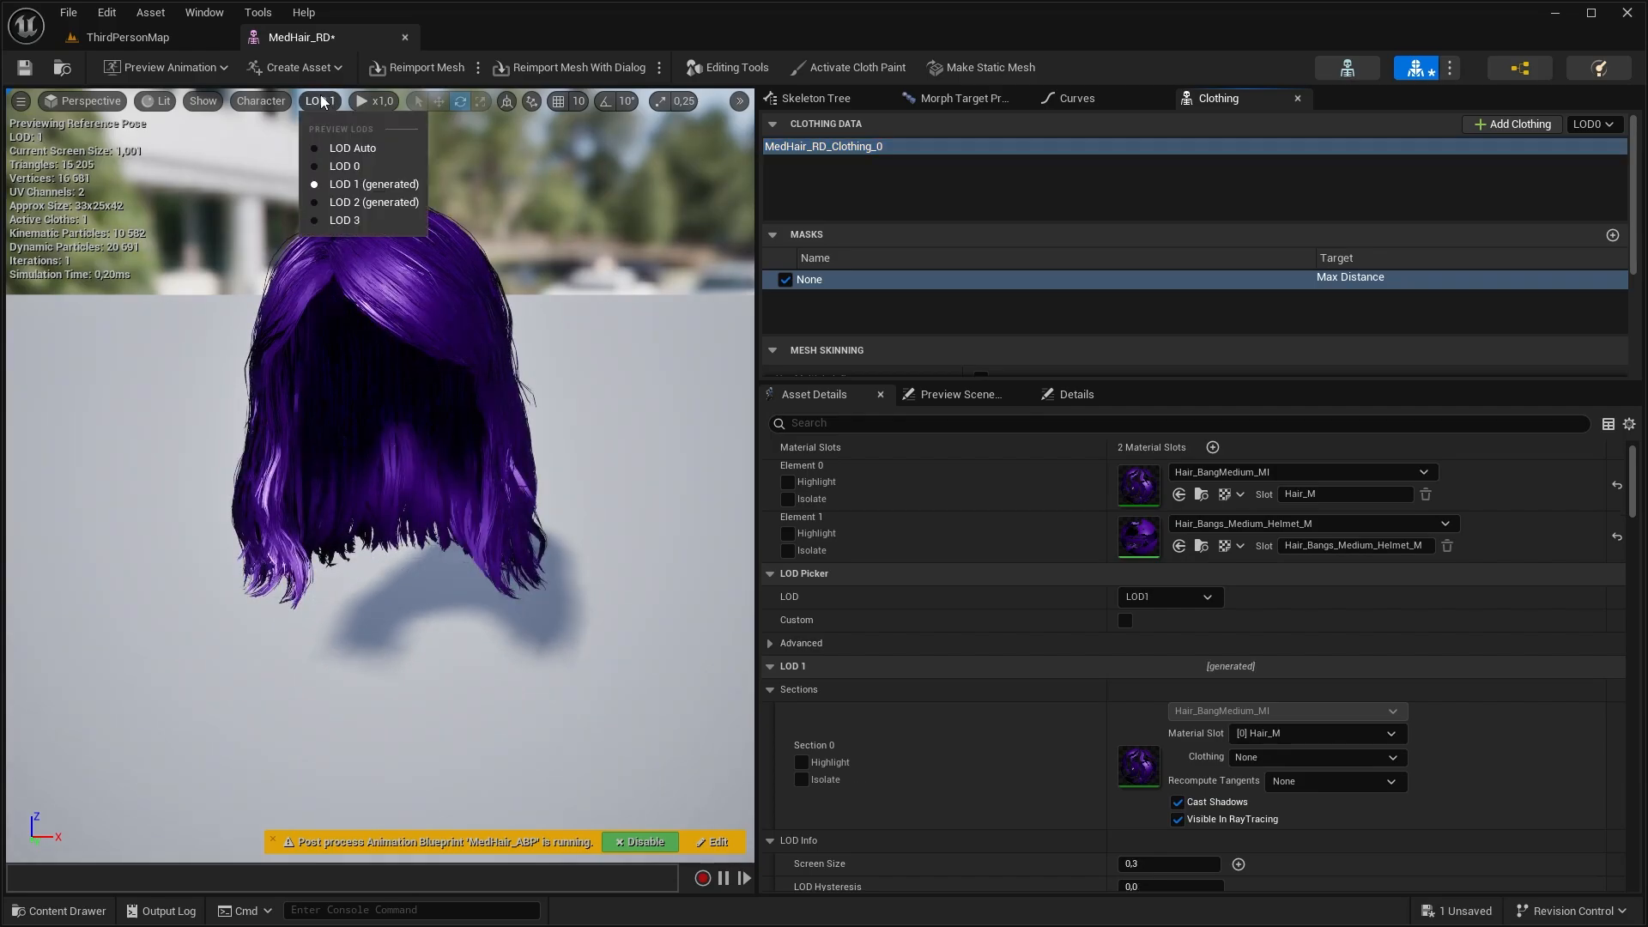
click(360, 162)
click(320, 101)
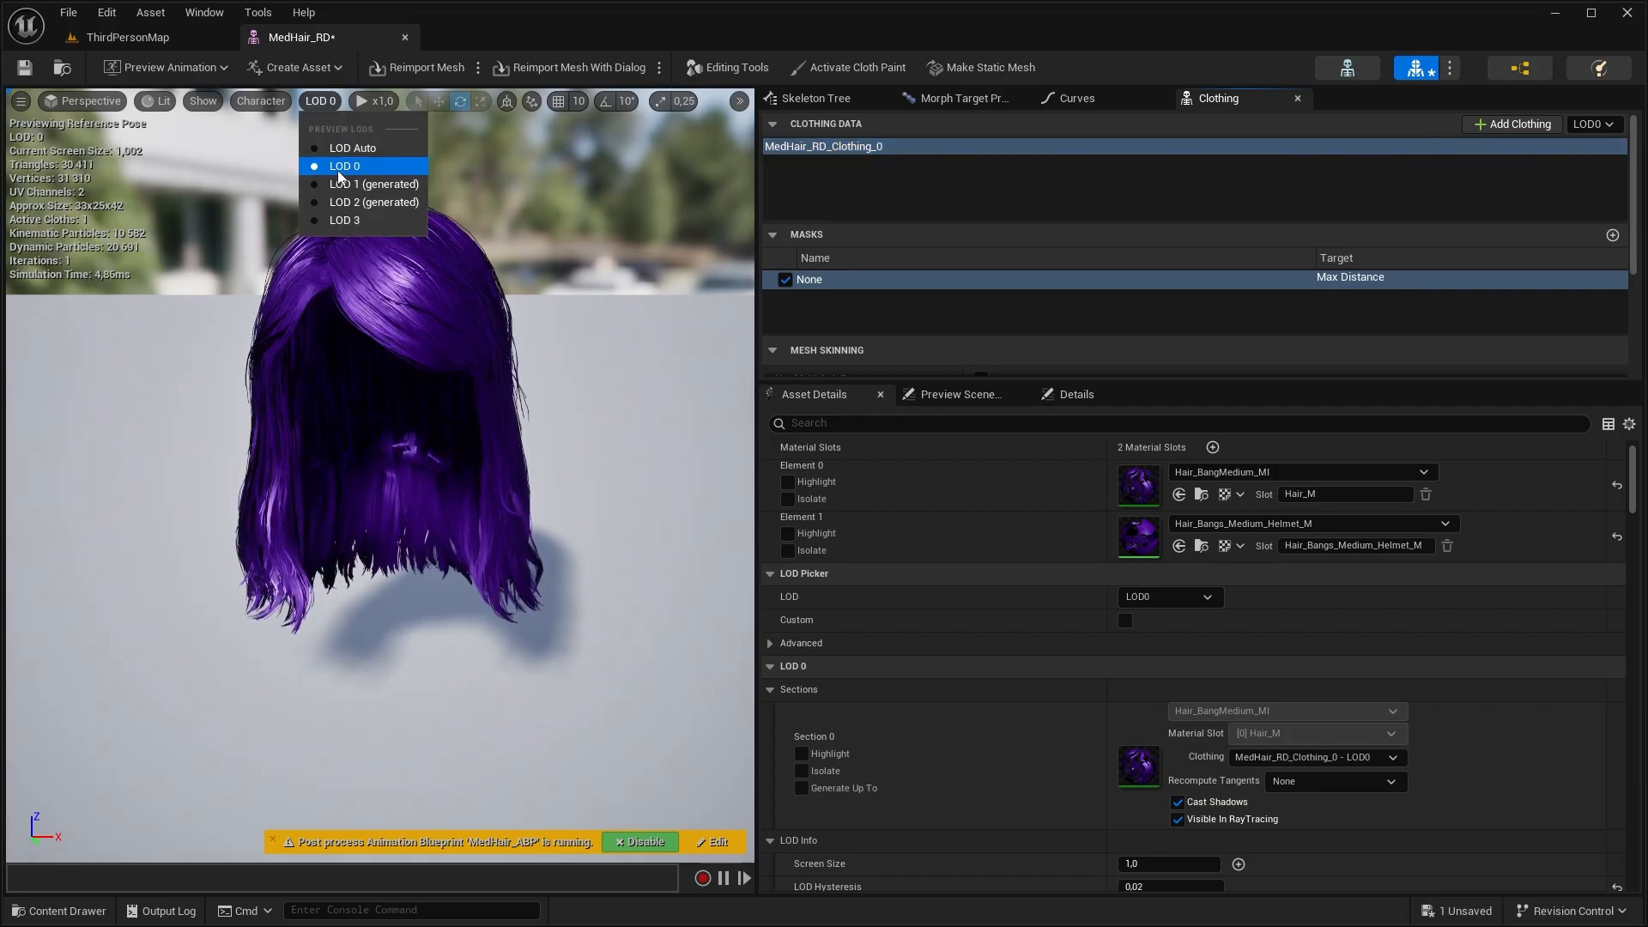
click(361, 184)
click(320, 100)
click(361, 202)
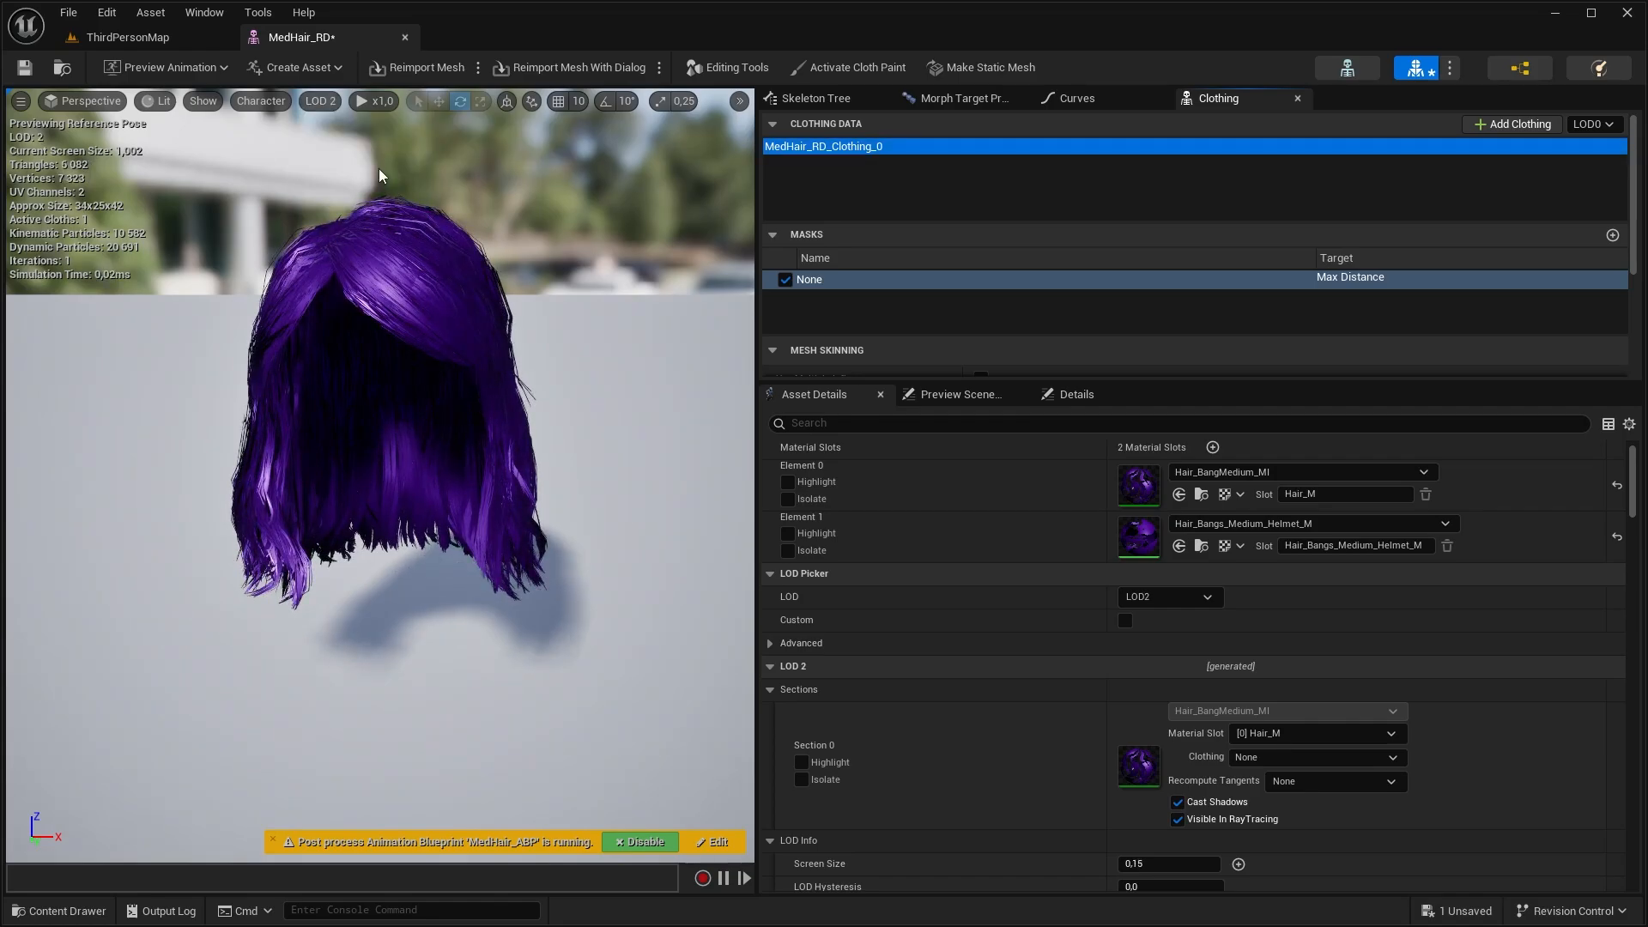
Preview LOD 1 and create a clothing LOD from its Section 0, targeting MedHair_RD_Clothing_0 at LOD 1
click(319, 101)
click(360, 184)
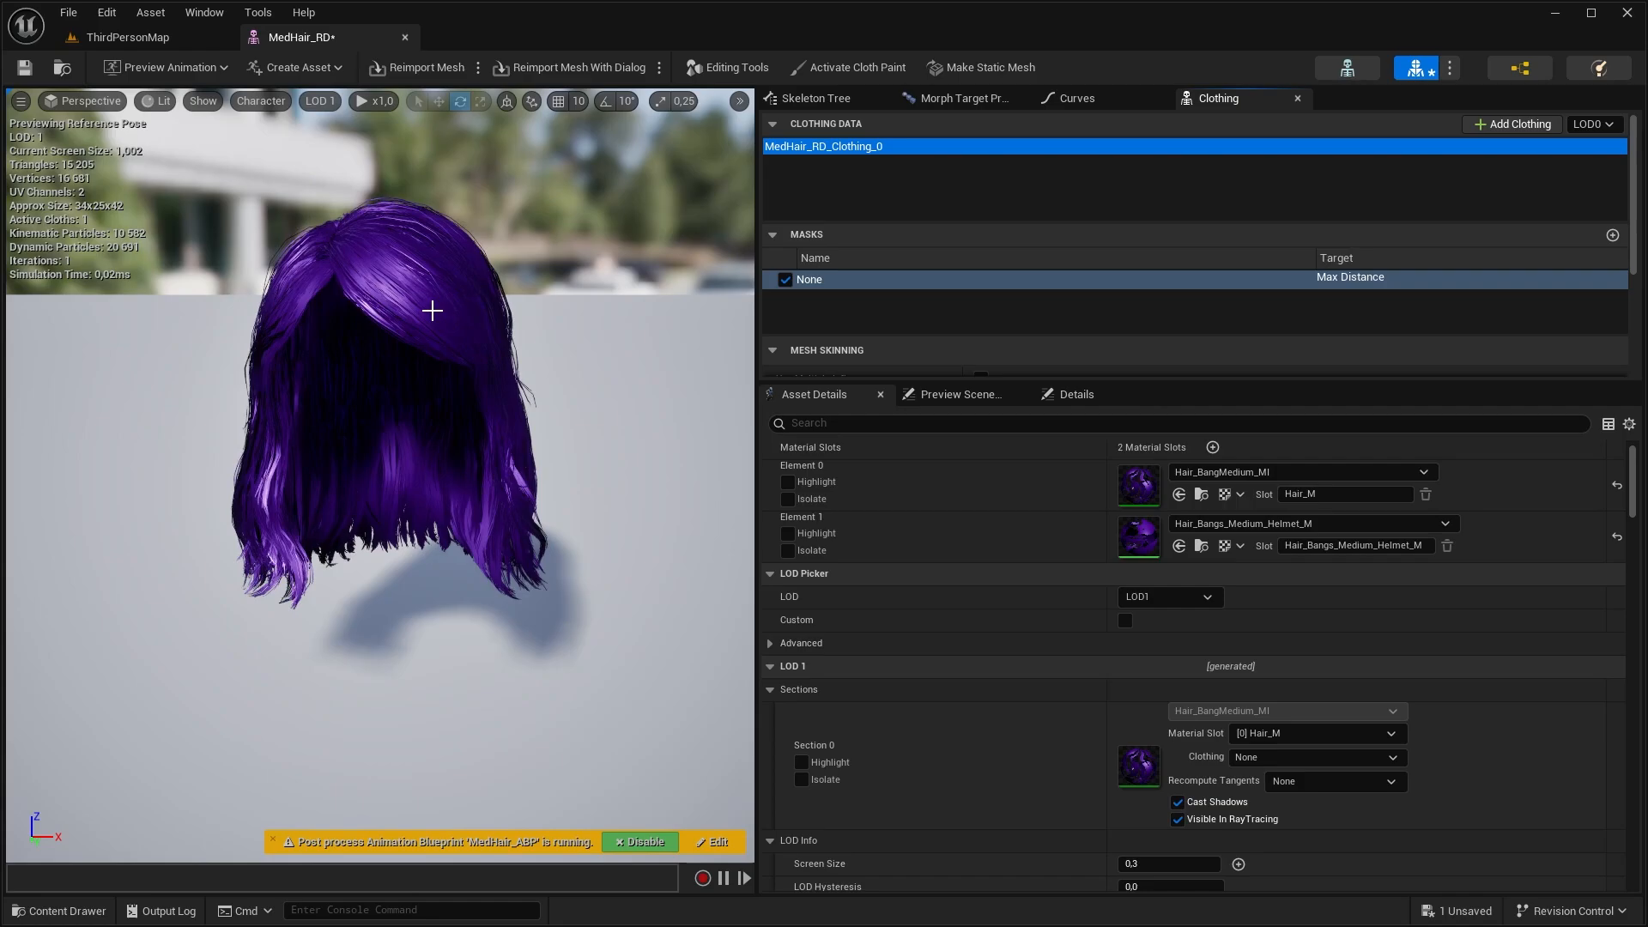
click(435, 305)
right_click(435, 305)
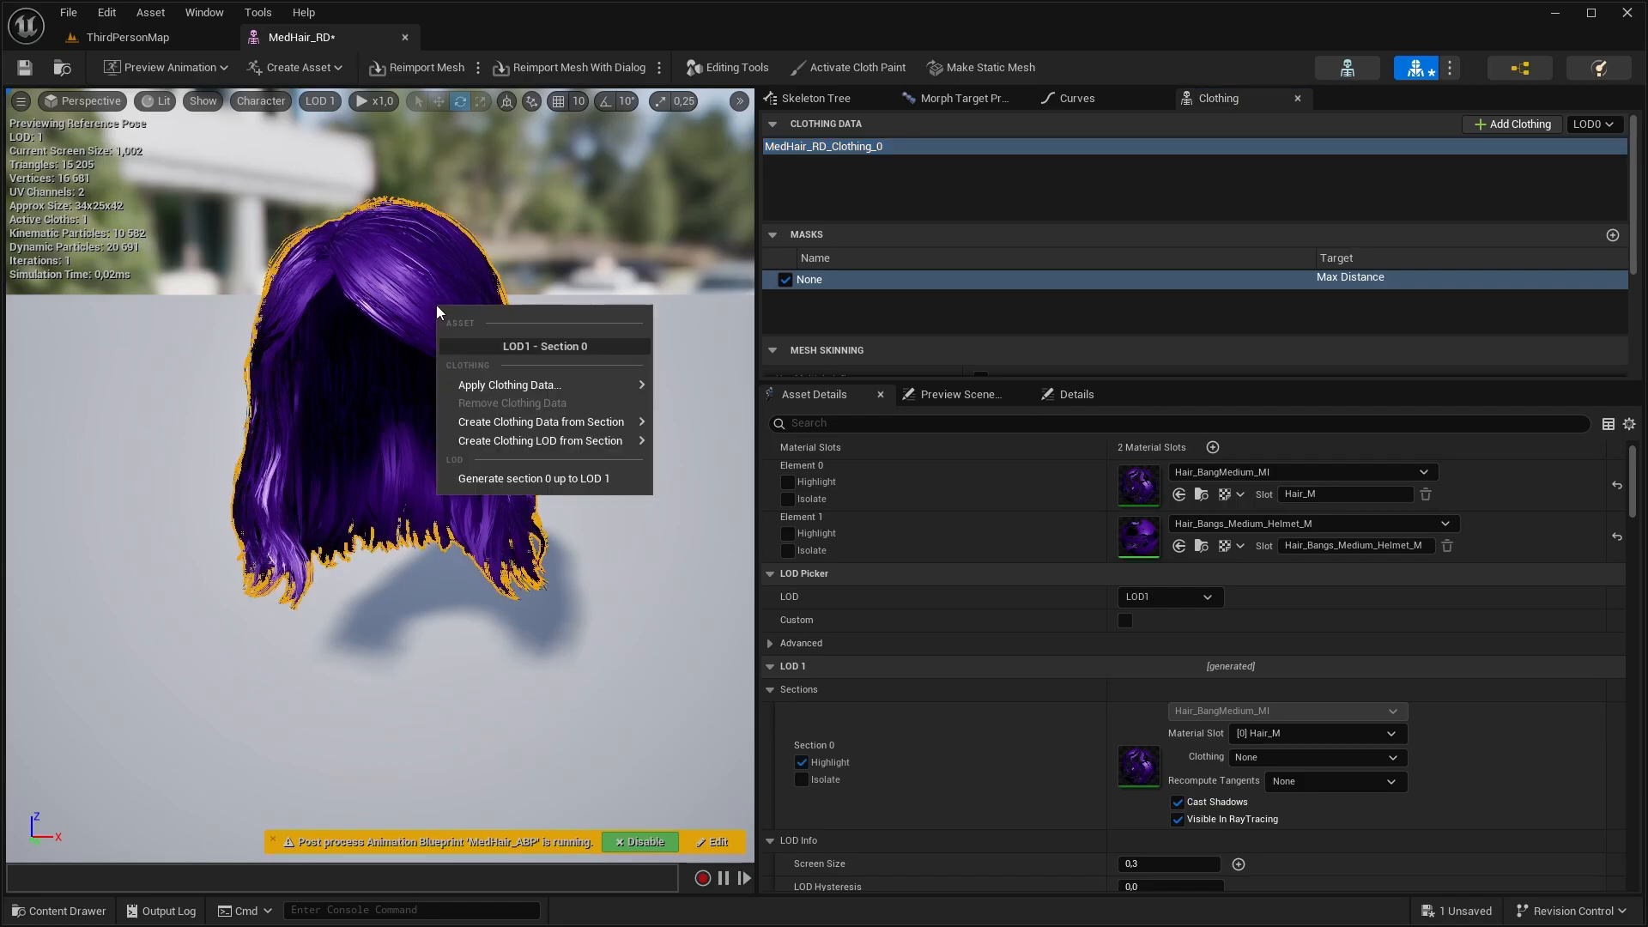
mouse_move(549, 440)
click(815, 478)
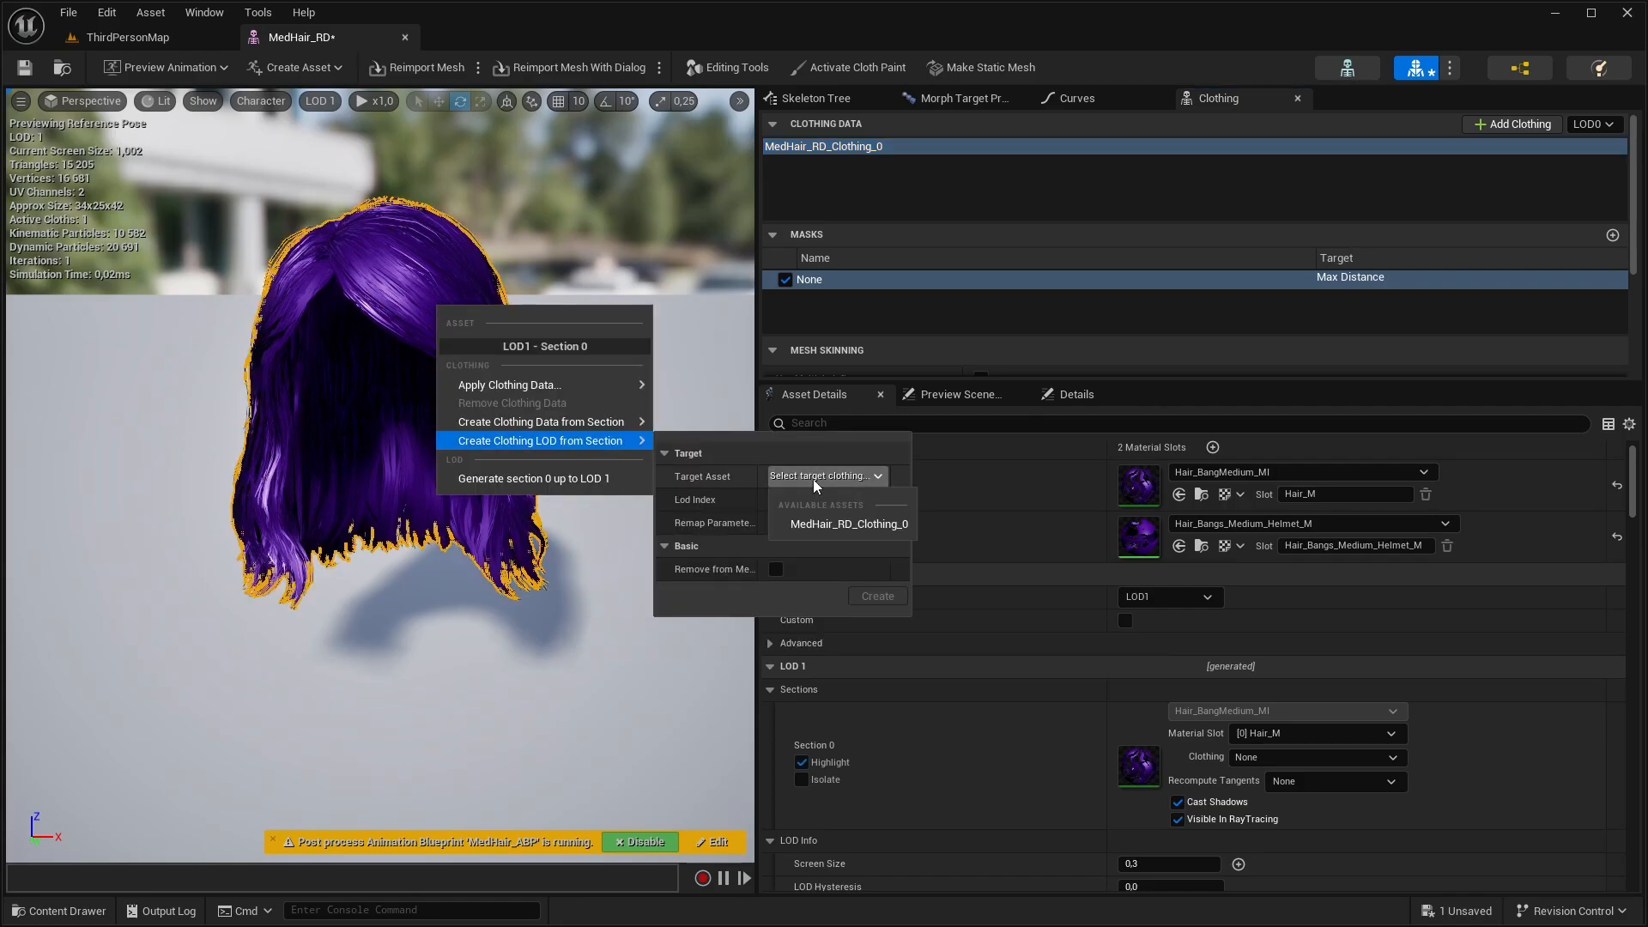
click(841, 522)
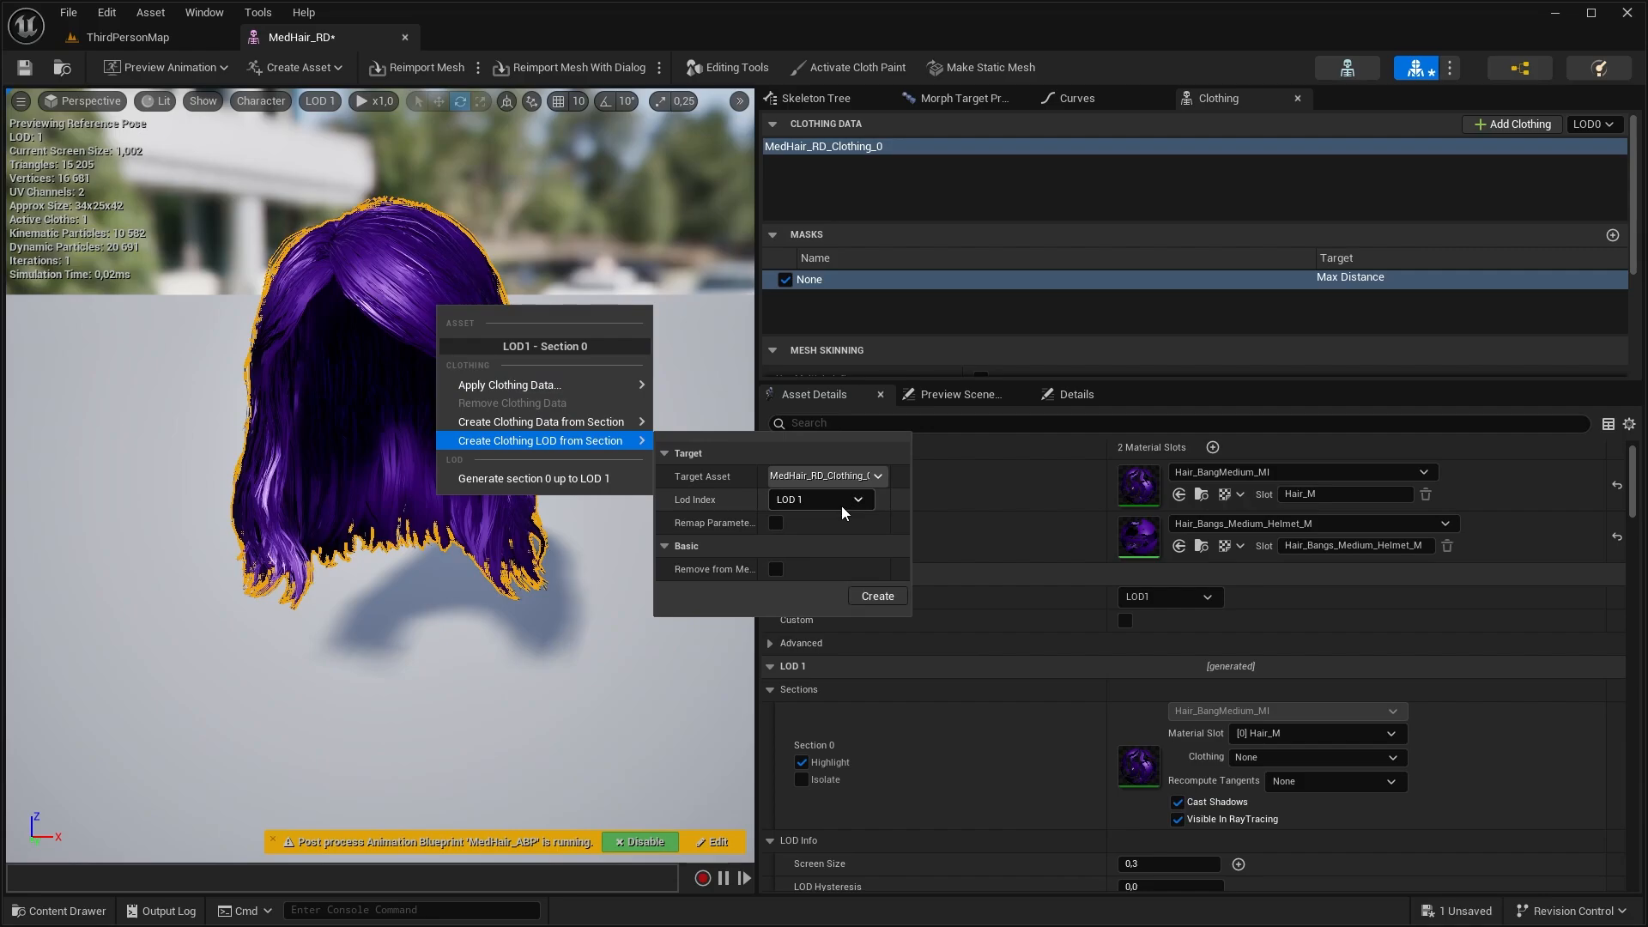
click(876, 597)
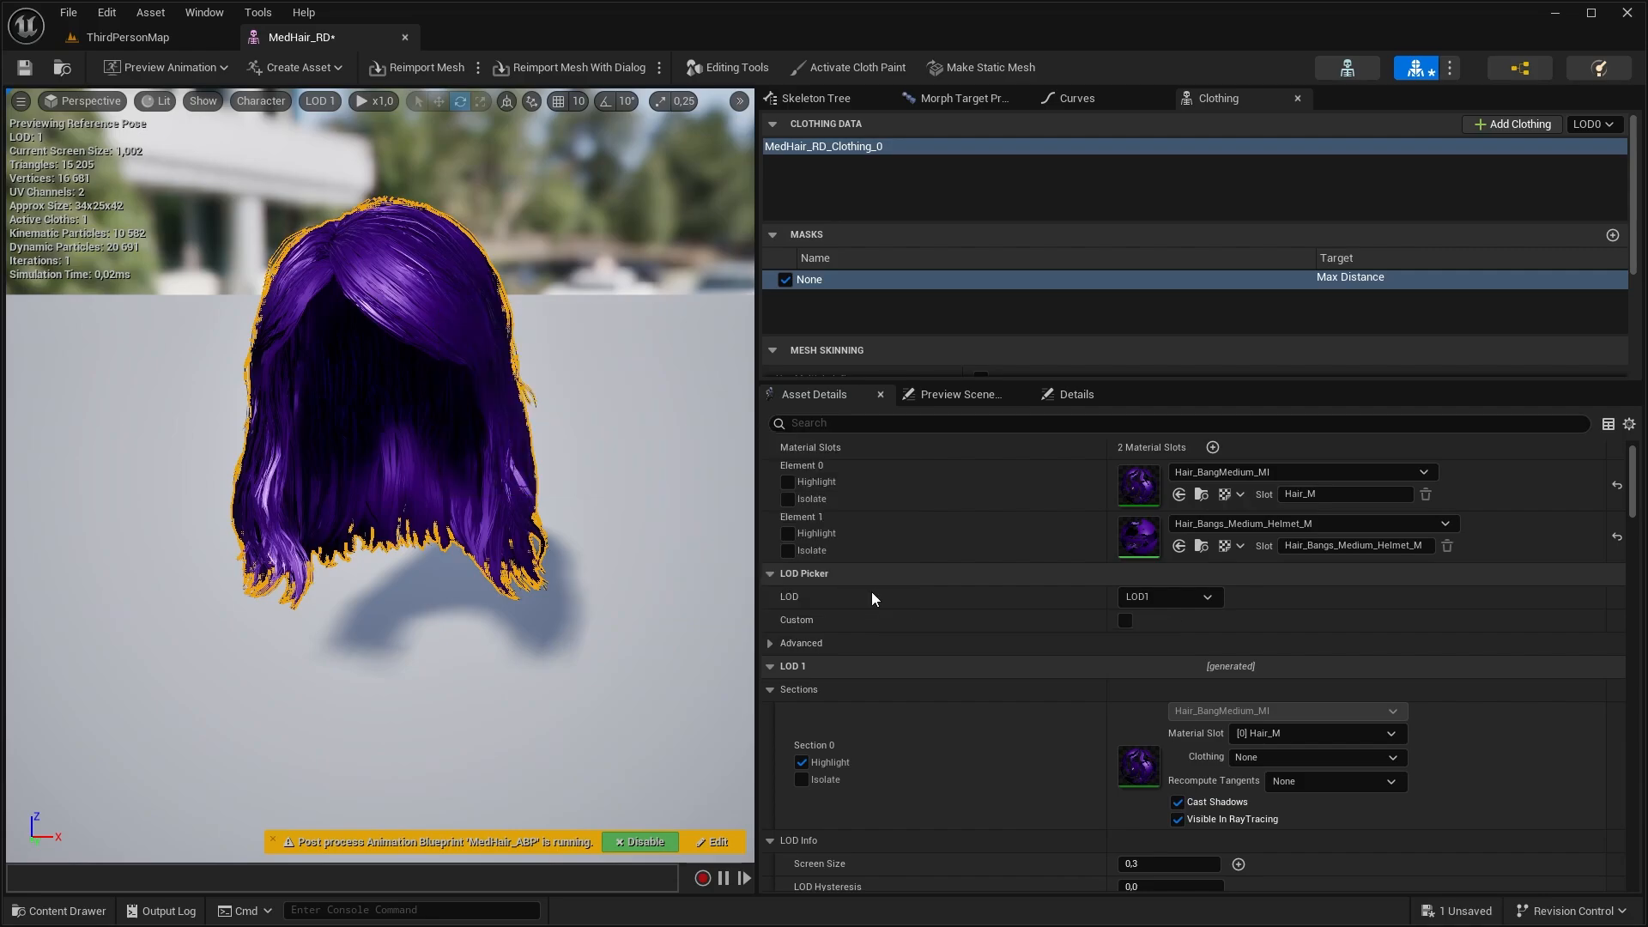
Switch the clothing data to LOD1 and enlarge the clothing area to show its mesh skinning and cloth config settings
click(1592, 124)
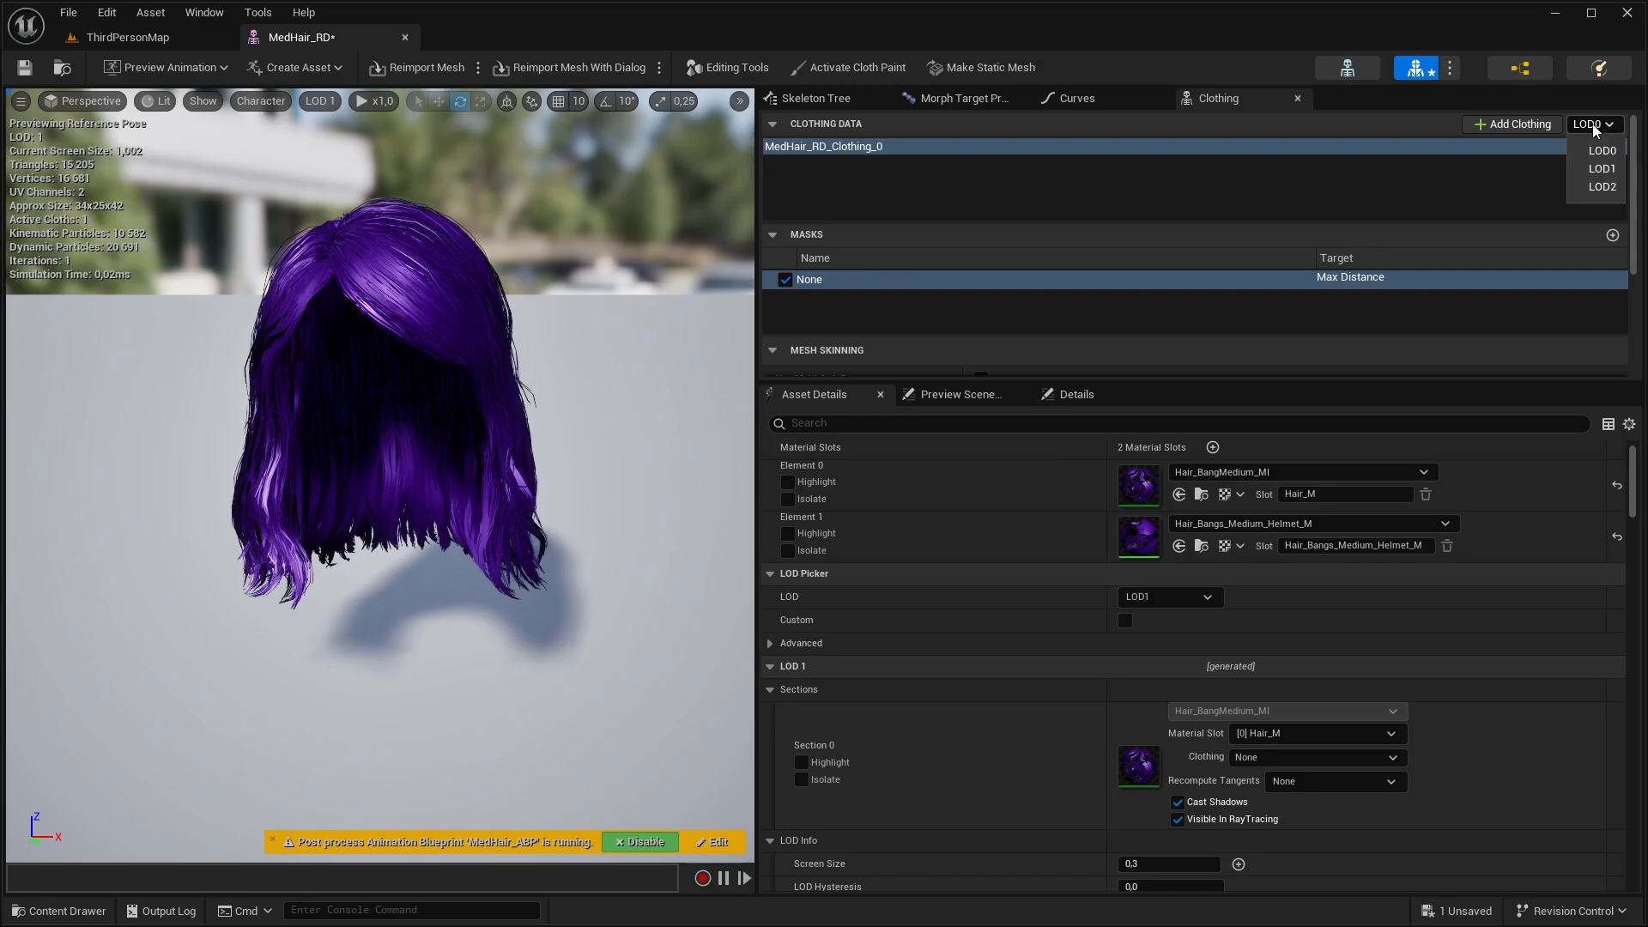
click(1599, 169)
click(319, 101)
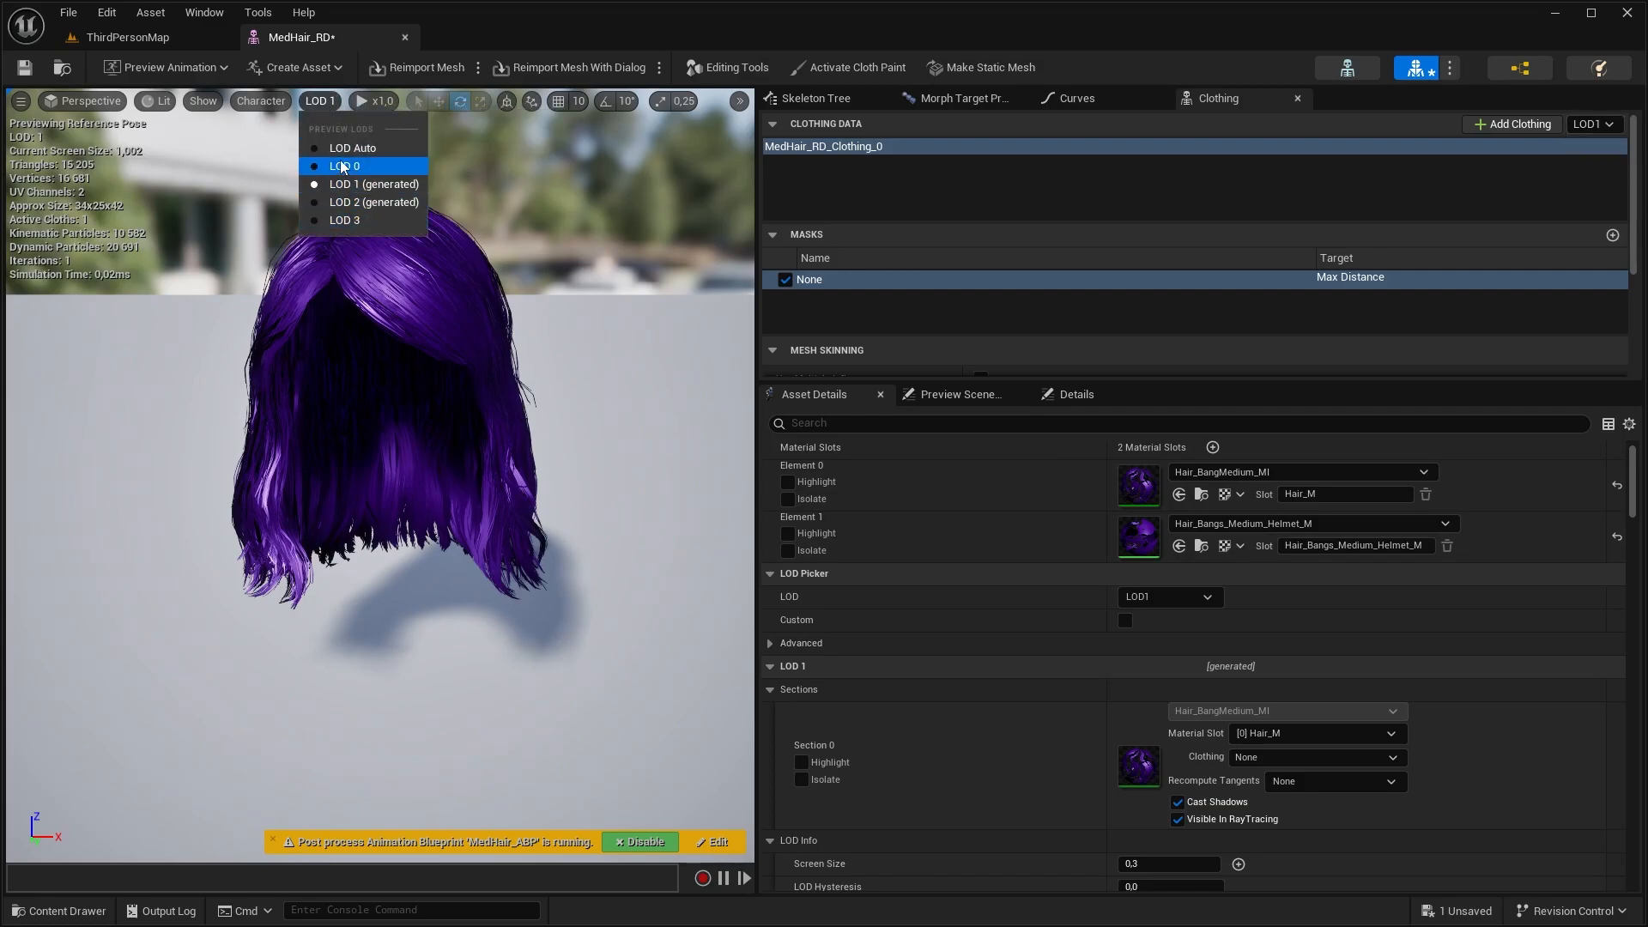
click(1592, 124)
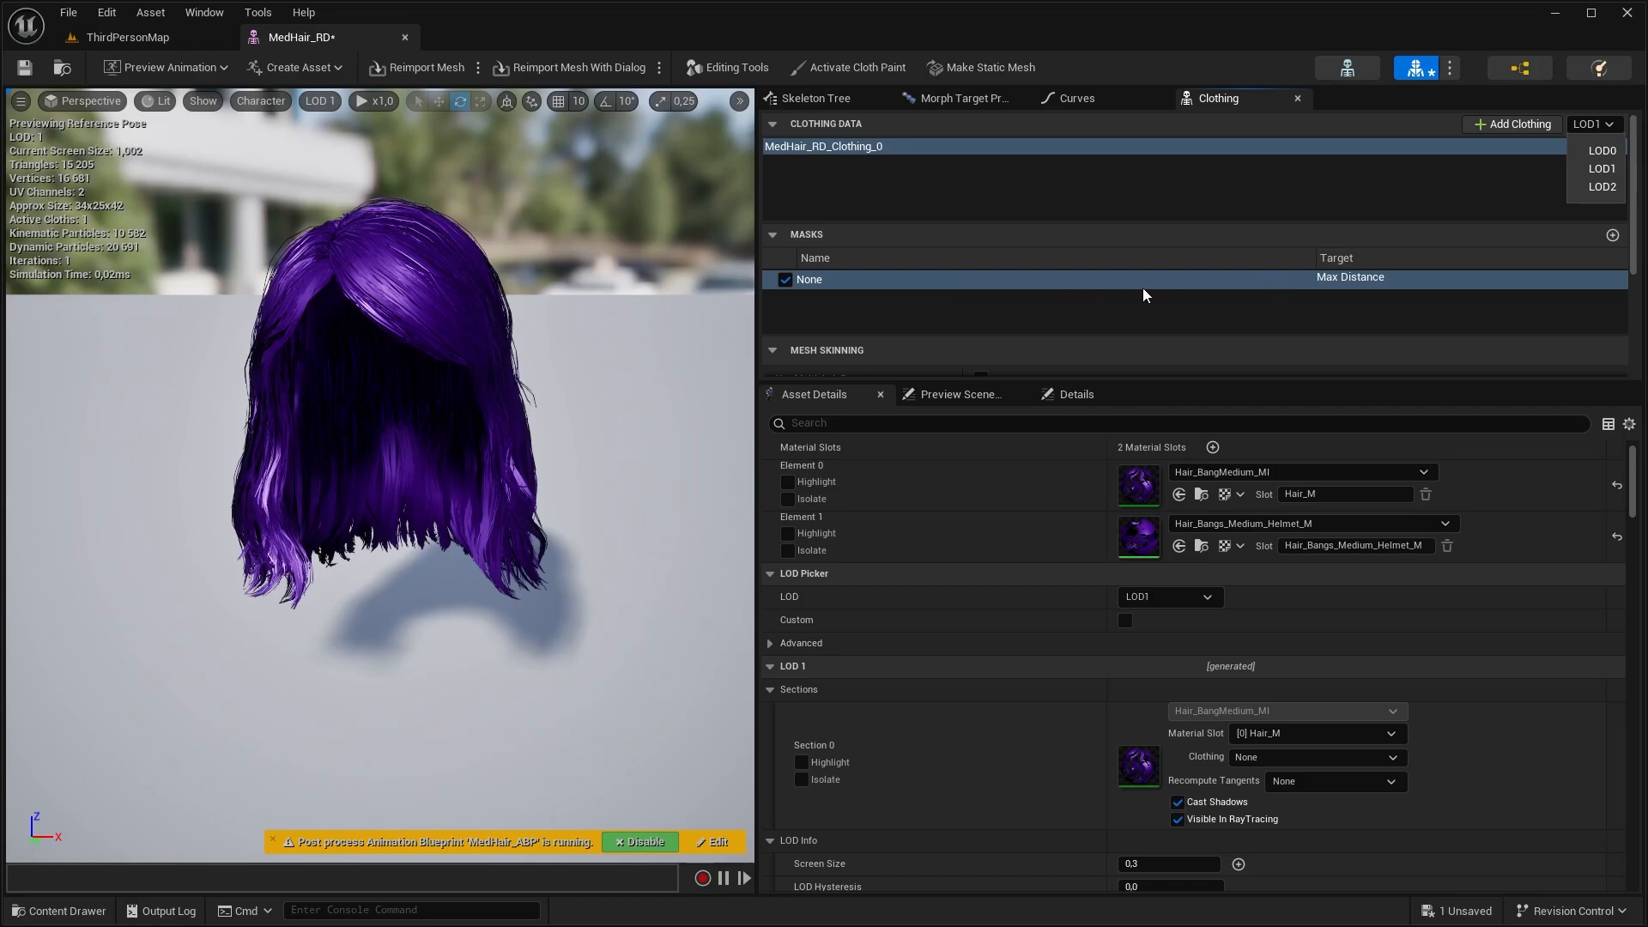
drag(1069, 380, 889, 745)
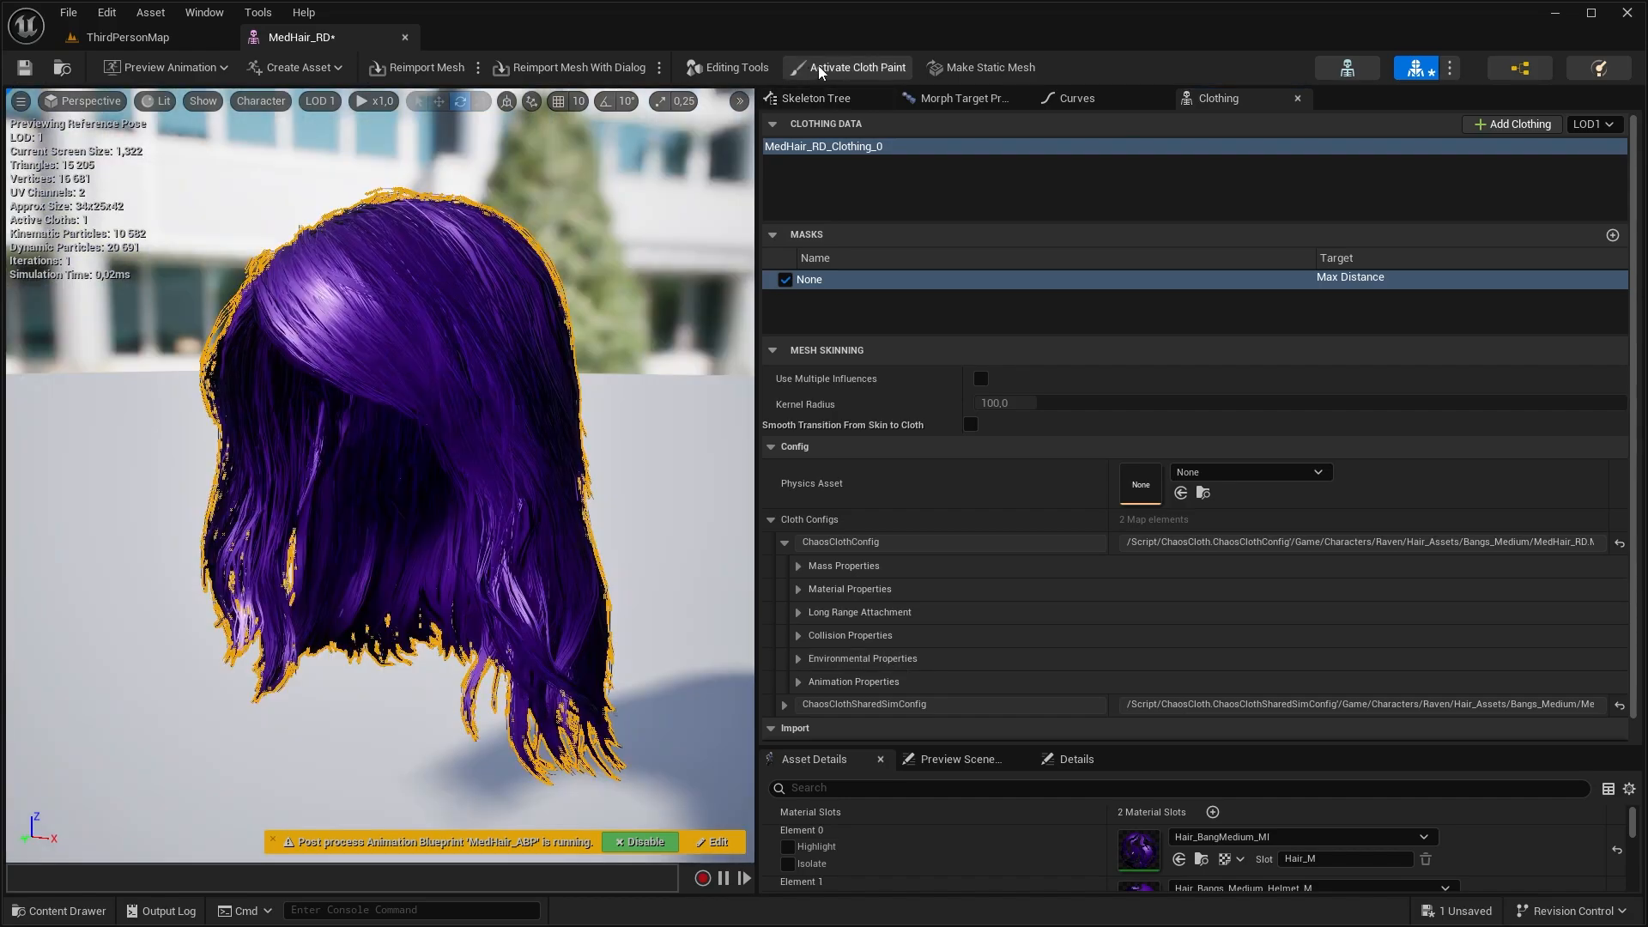
Check the LOD 1 cloth mask in cloth paint mode, and apply the MedHair_RD_Clothing_0 - LOD1 clothing data to Section 0 of LOD1
click(852, 67)
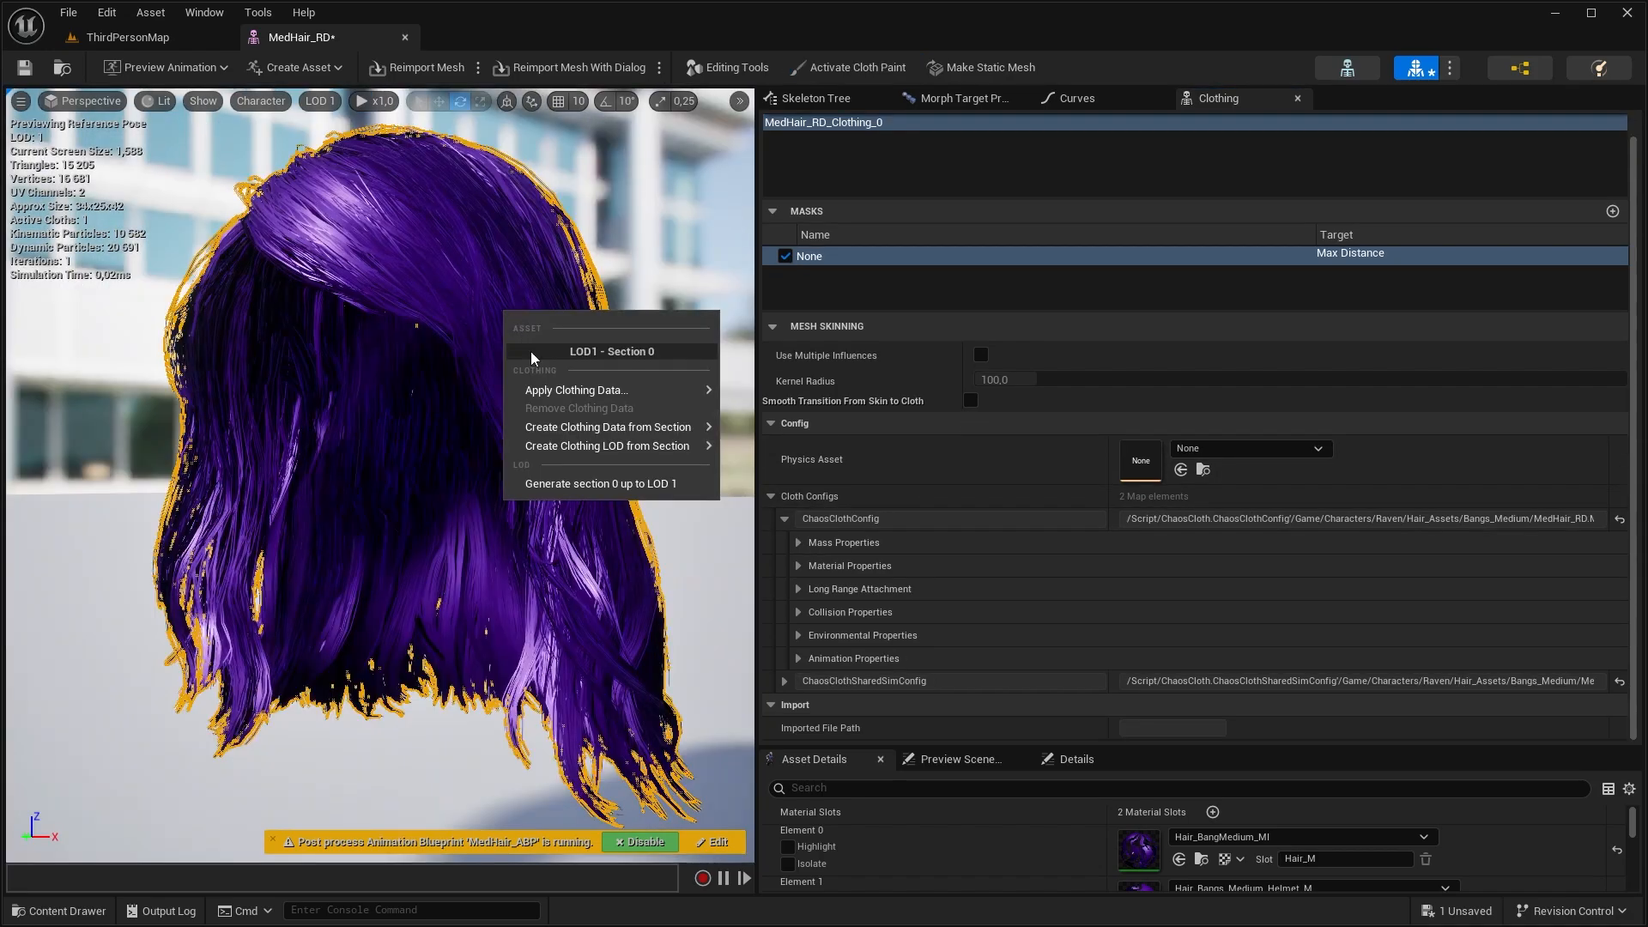
mouse_move(556, 400)
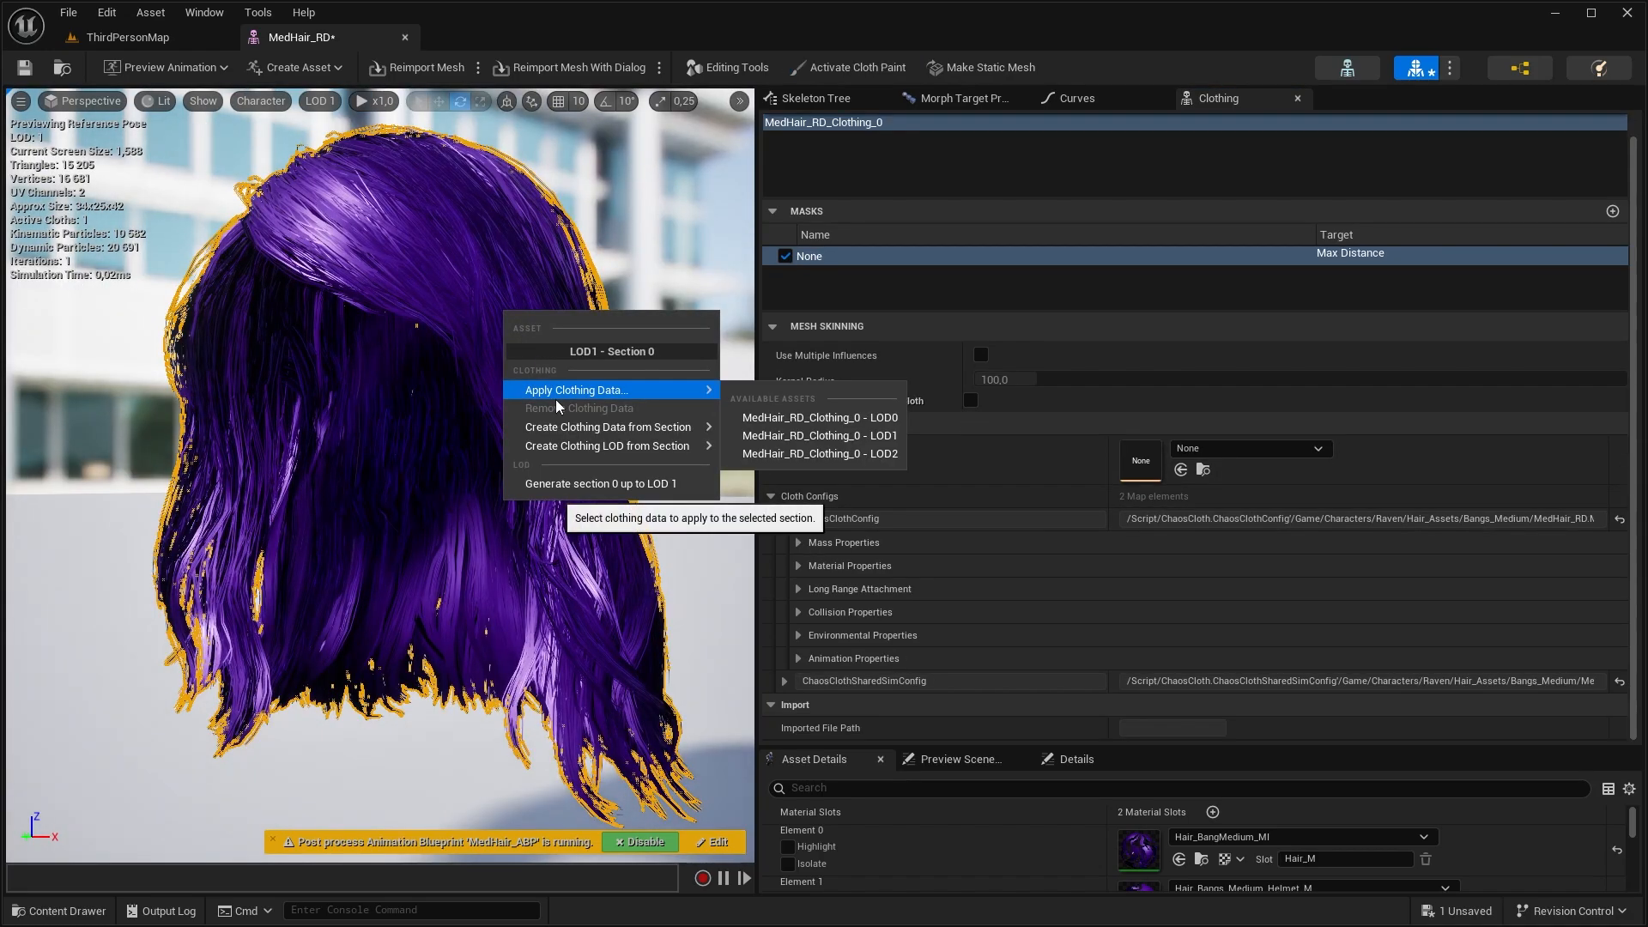
click(849, 435)
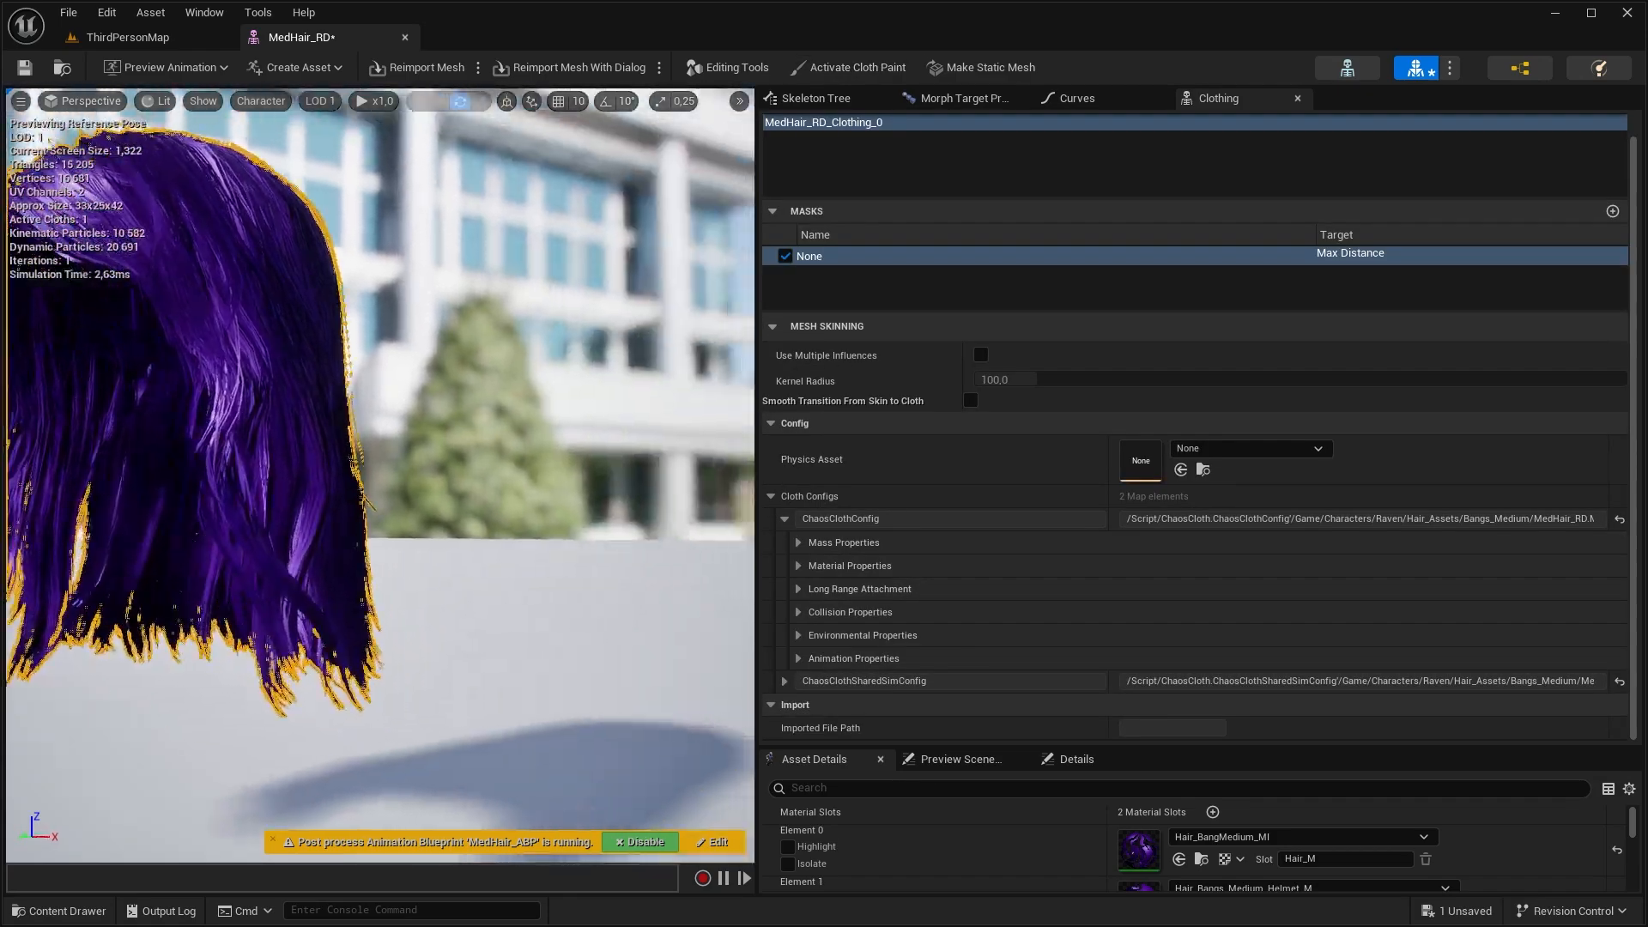
Switch the hair preview back and forth between LOD 0 and LOD 1 to compare their shape and cloth simulation near and far
mouse_move(397, 127)
right_down()
mouse_move(344, 184)
mouse_move(369, 241)
mouse_move(397, 127)
right_up()
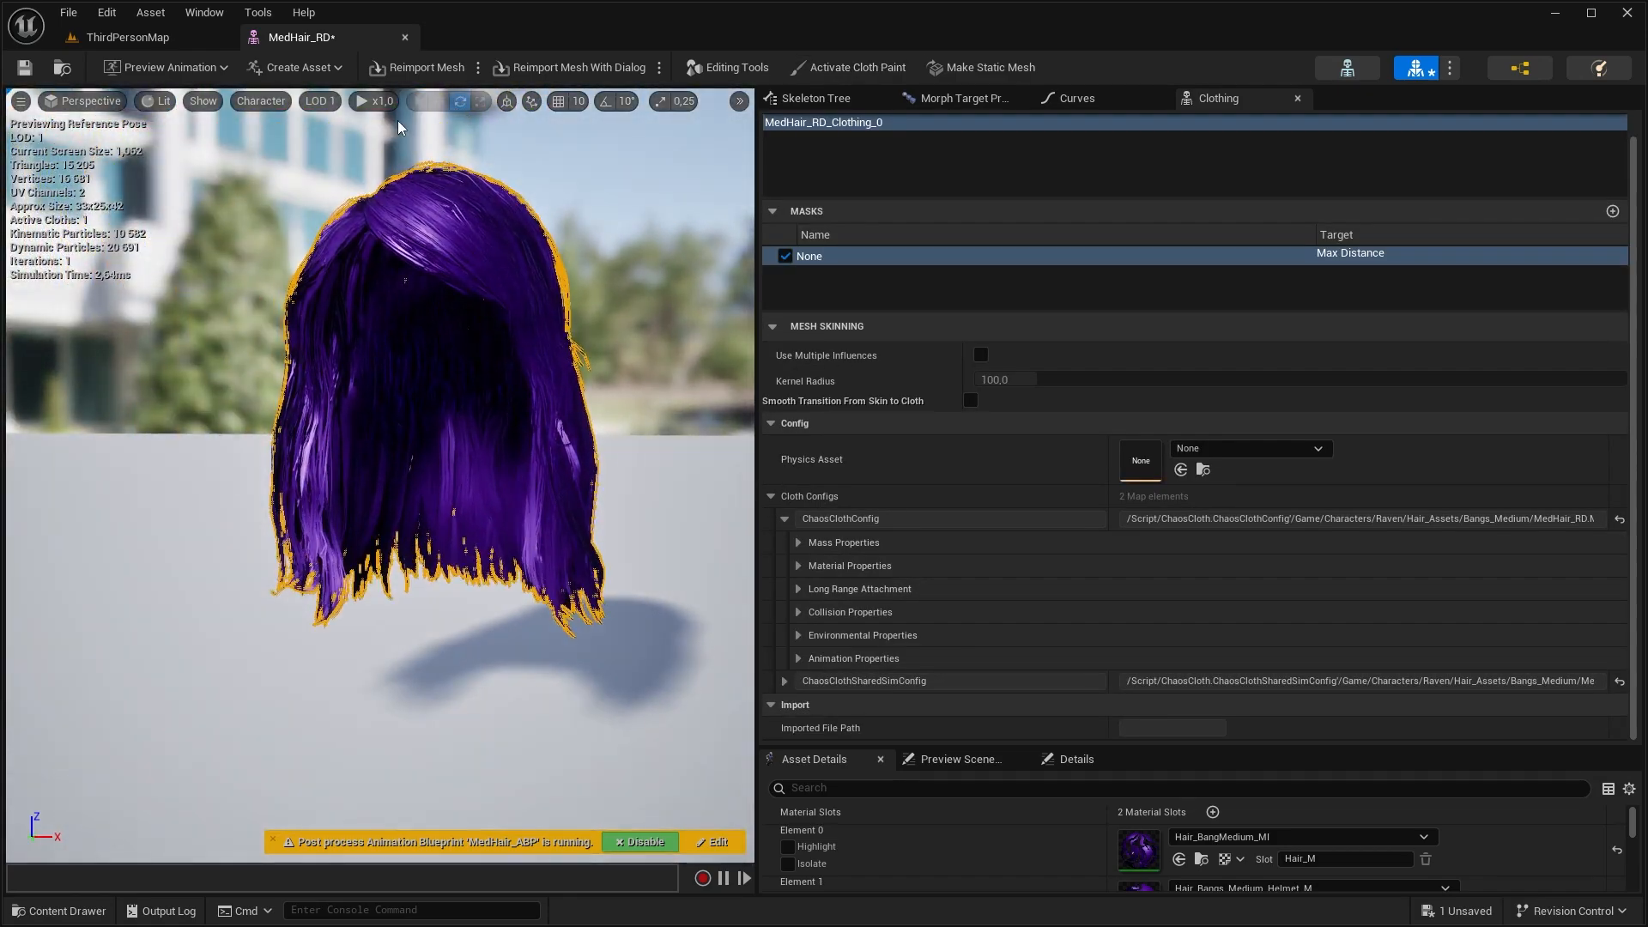
click(315, 101)
click(340, 167)
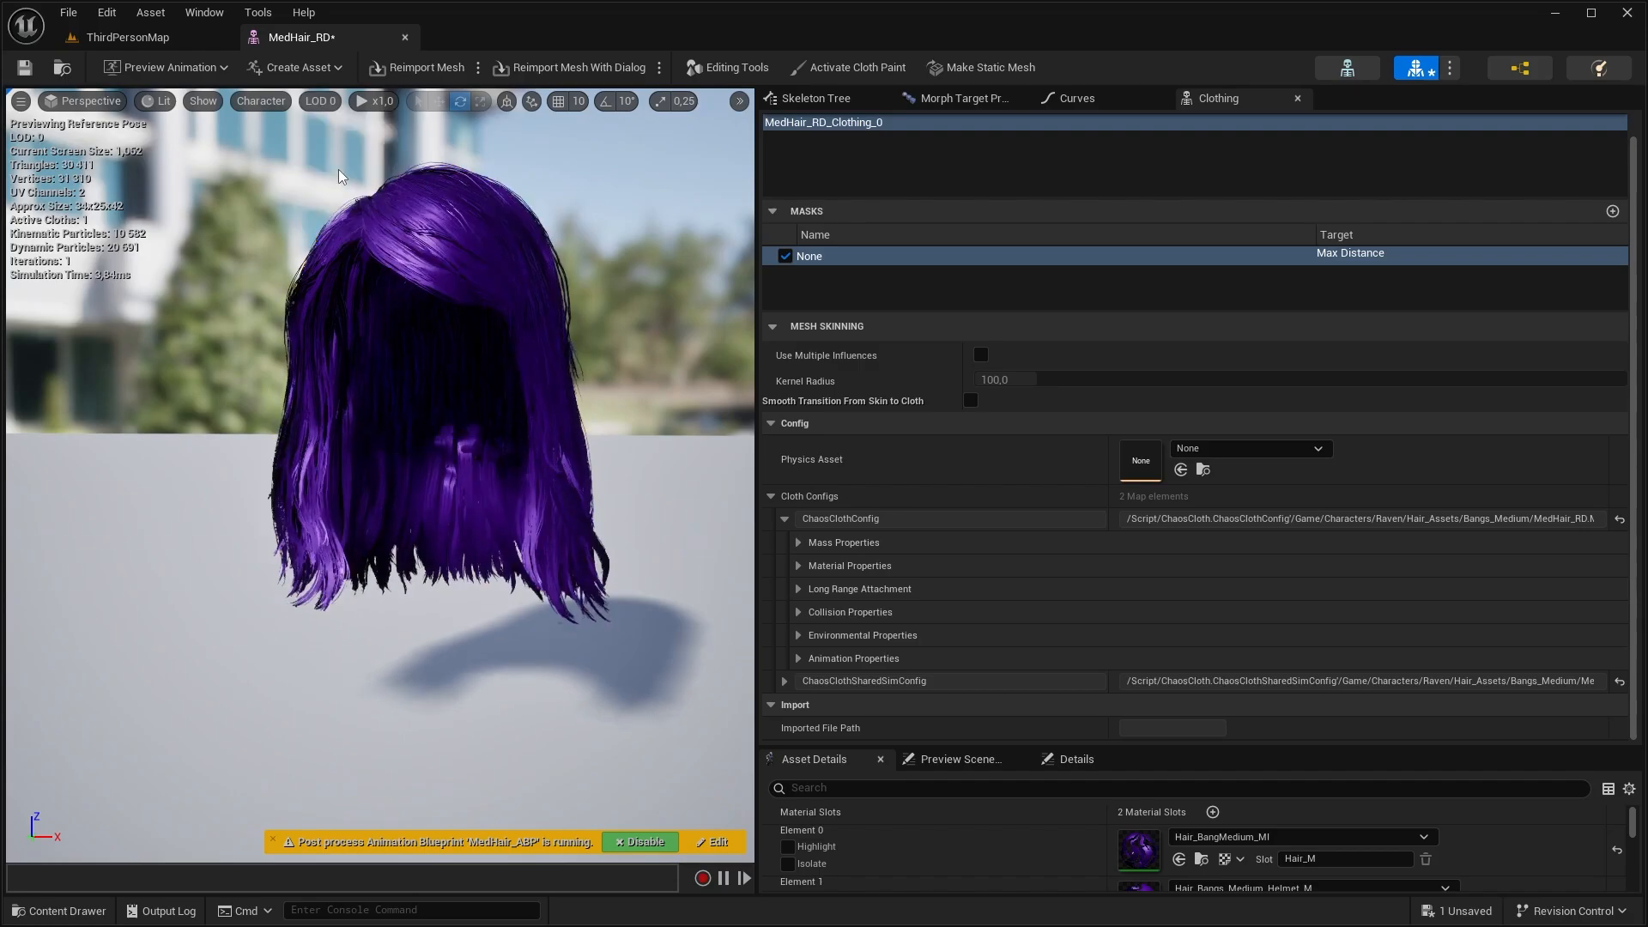
click(336, 189)
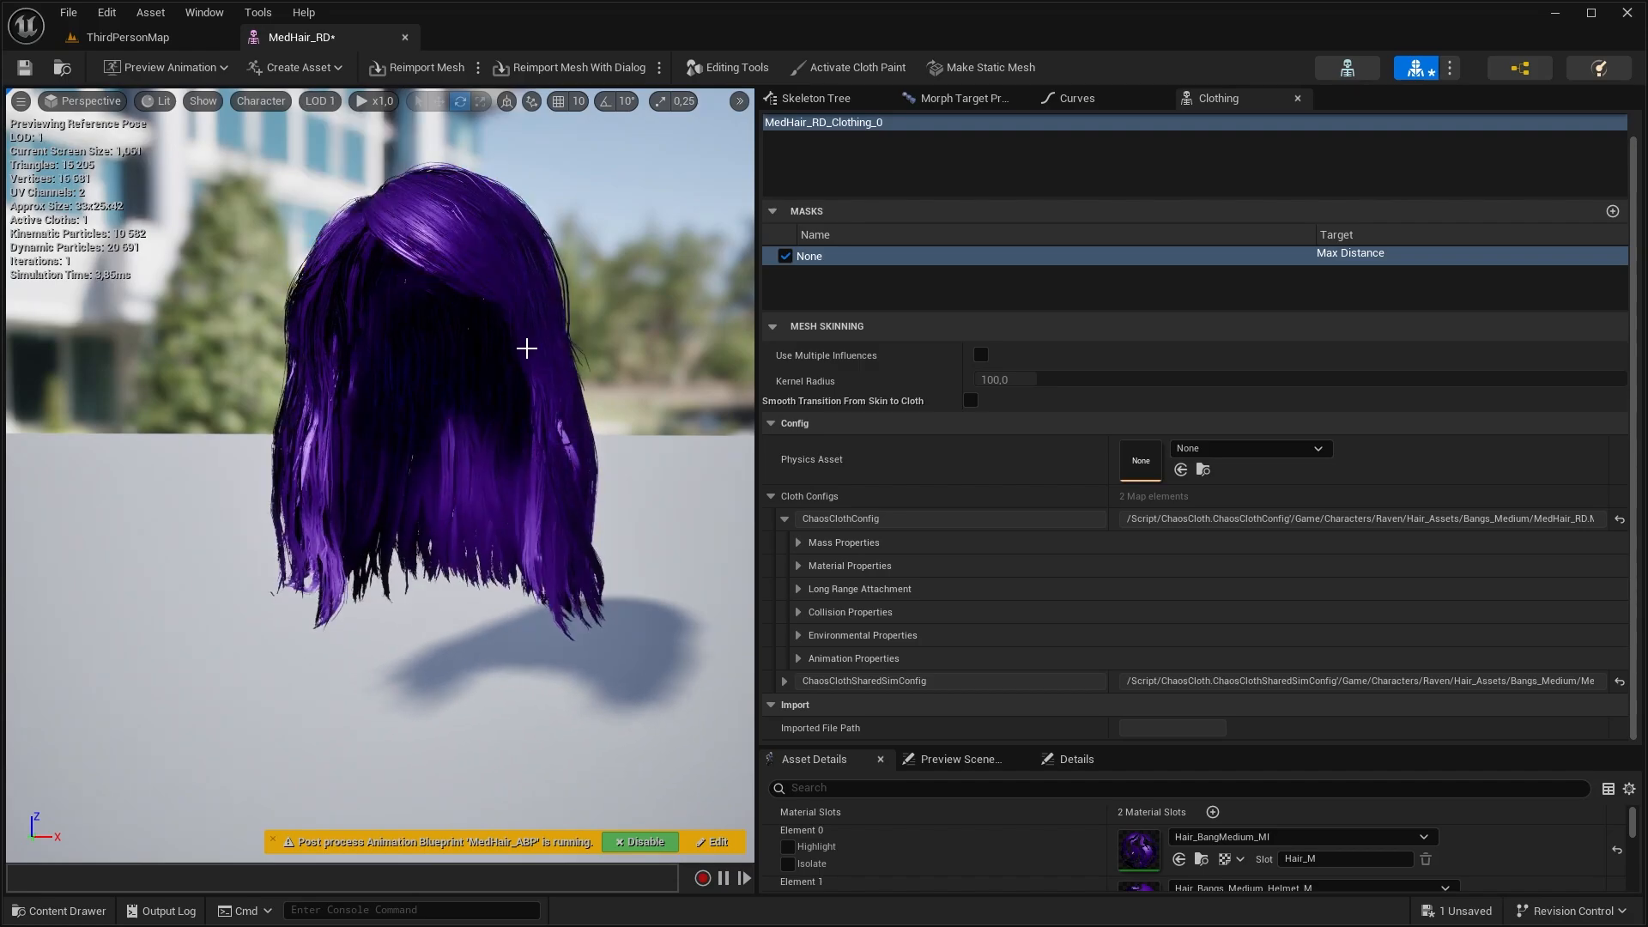
right_drag(526, 350, 567, 340)
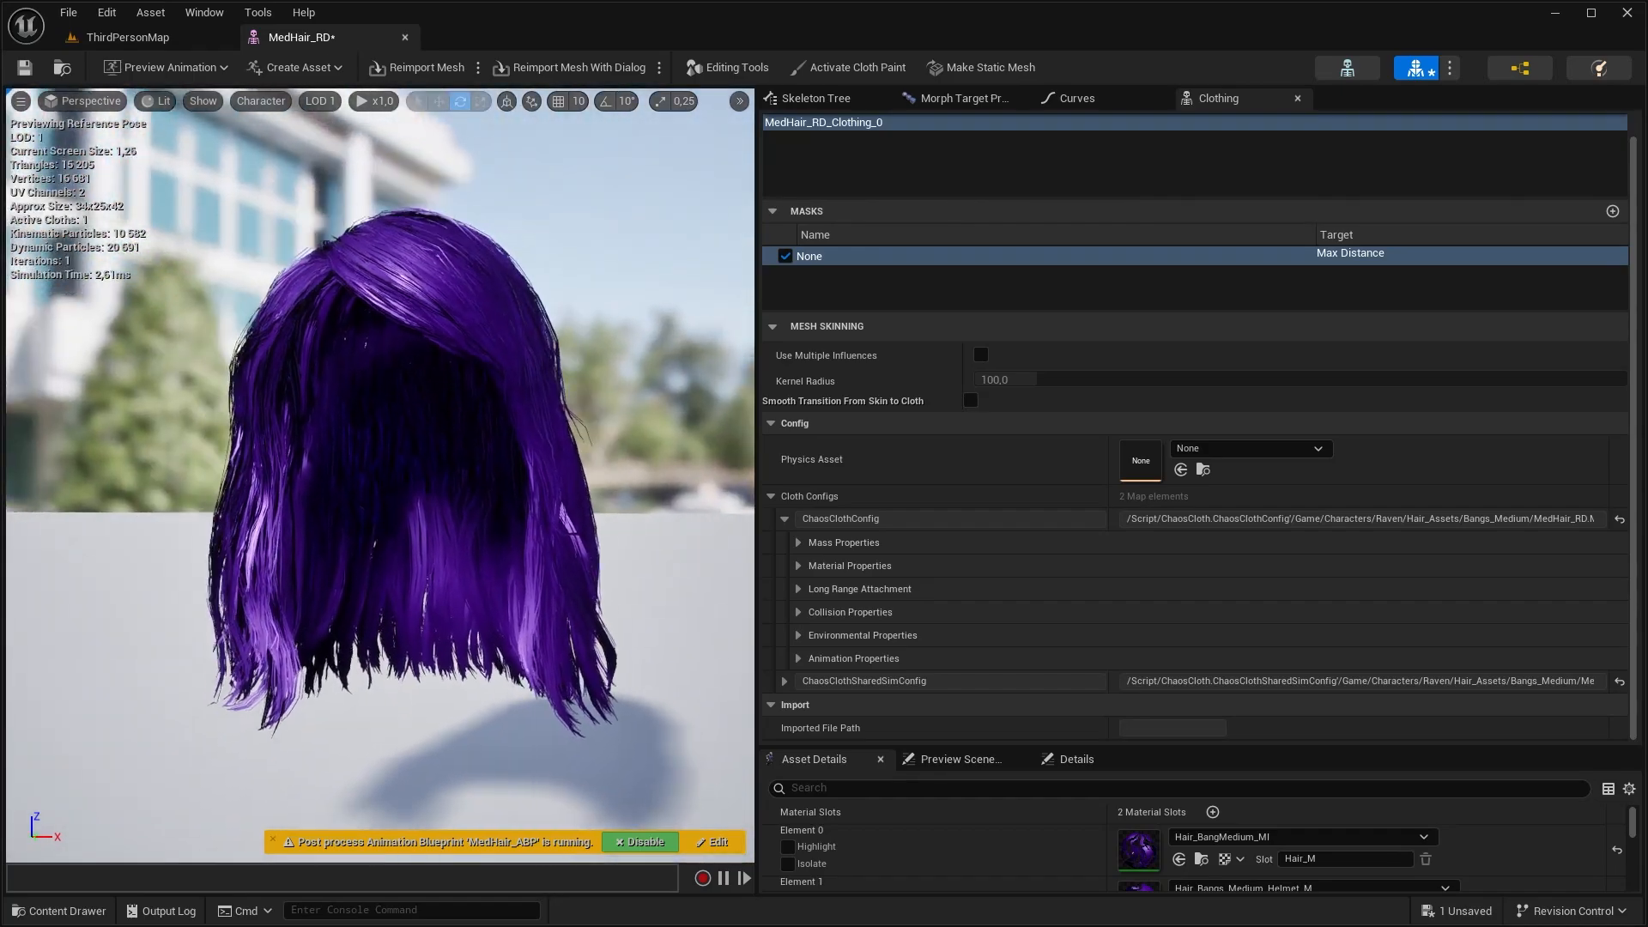
click(324, 103)
click(1173, 586)
text(6)
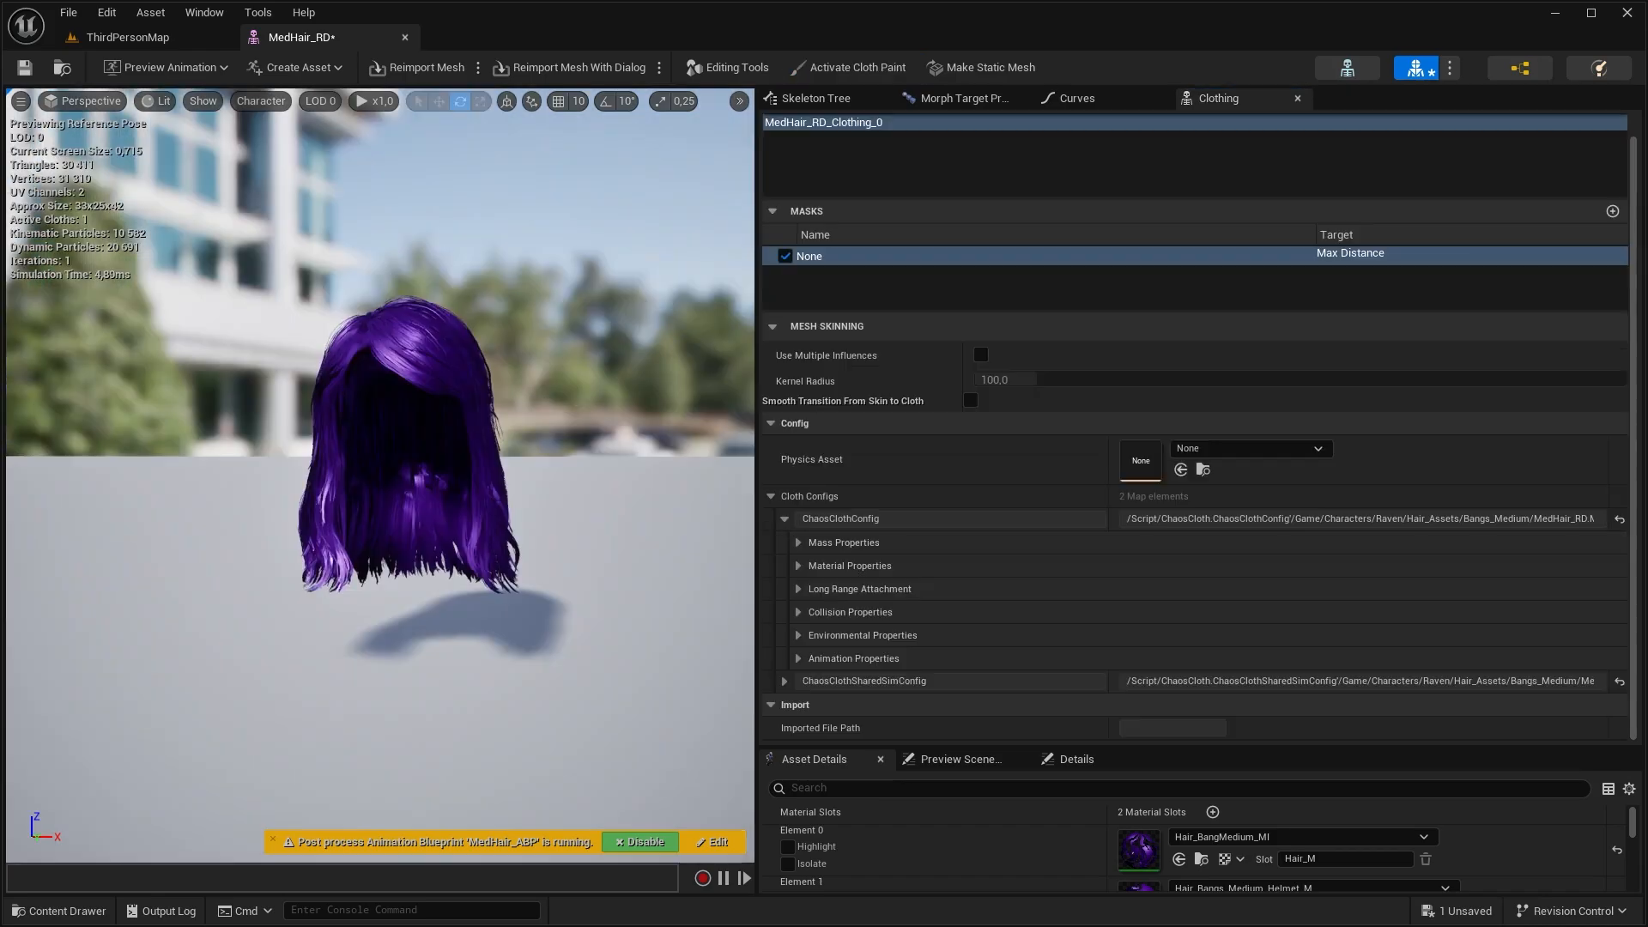
click(348, 185)
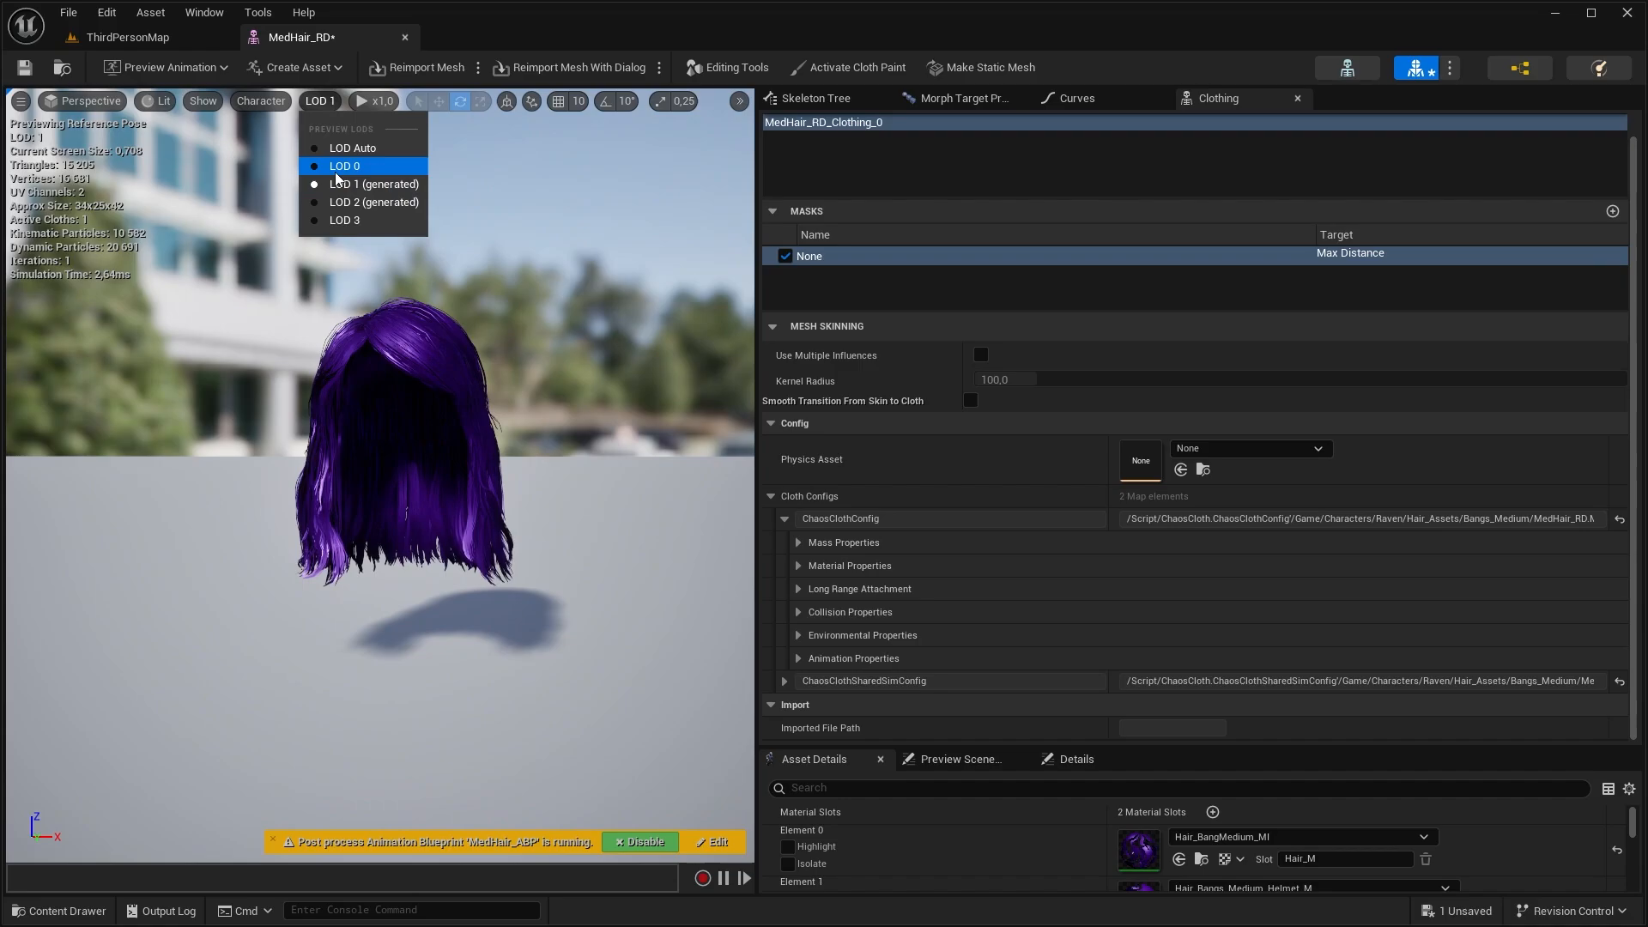
click(336, 170)
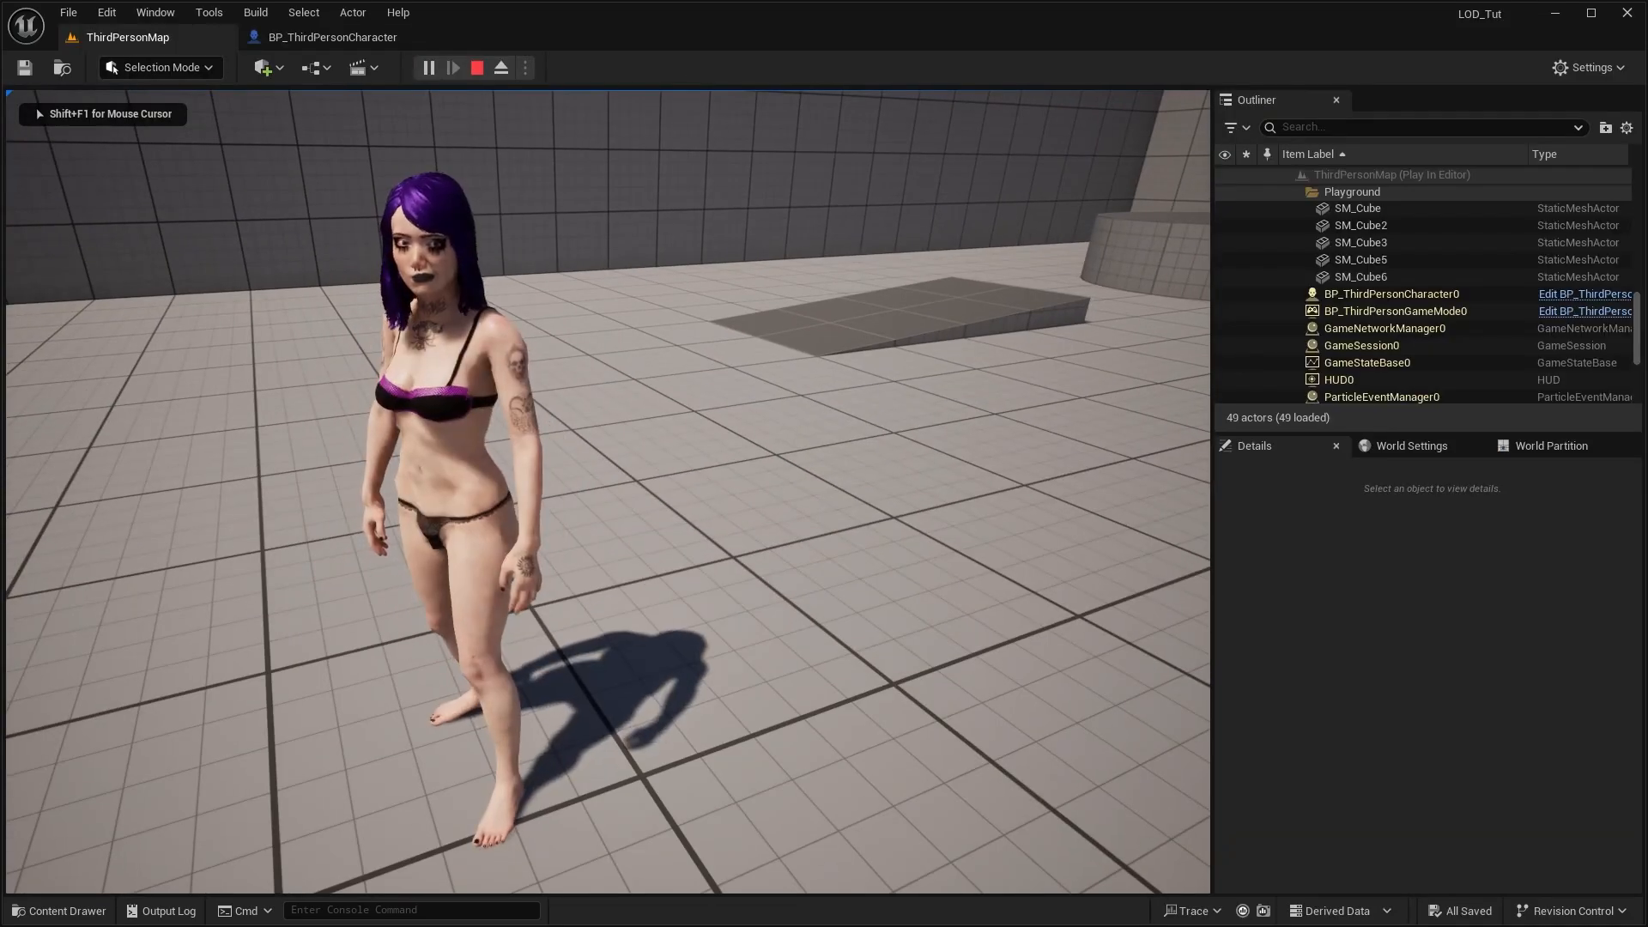
Eject from the character during play in ThirdPersonMap and fly the camera away and back to examine the hair's LOD changes
key(F8)
key(s)
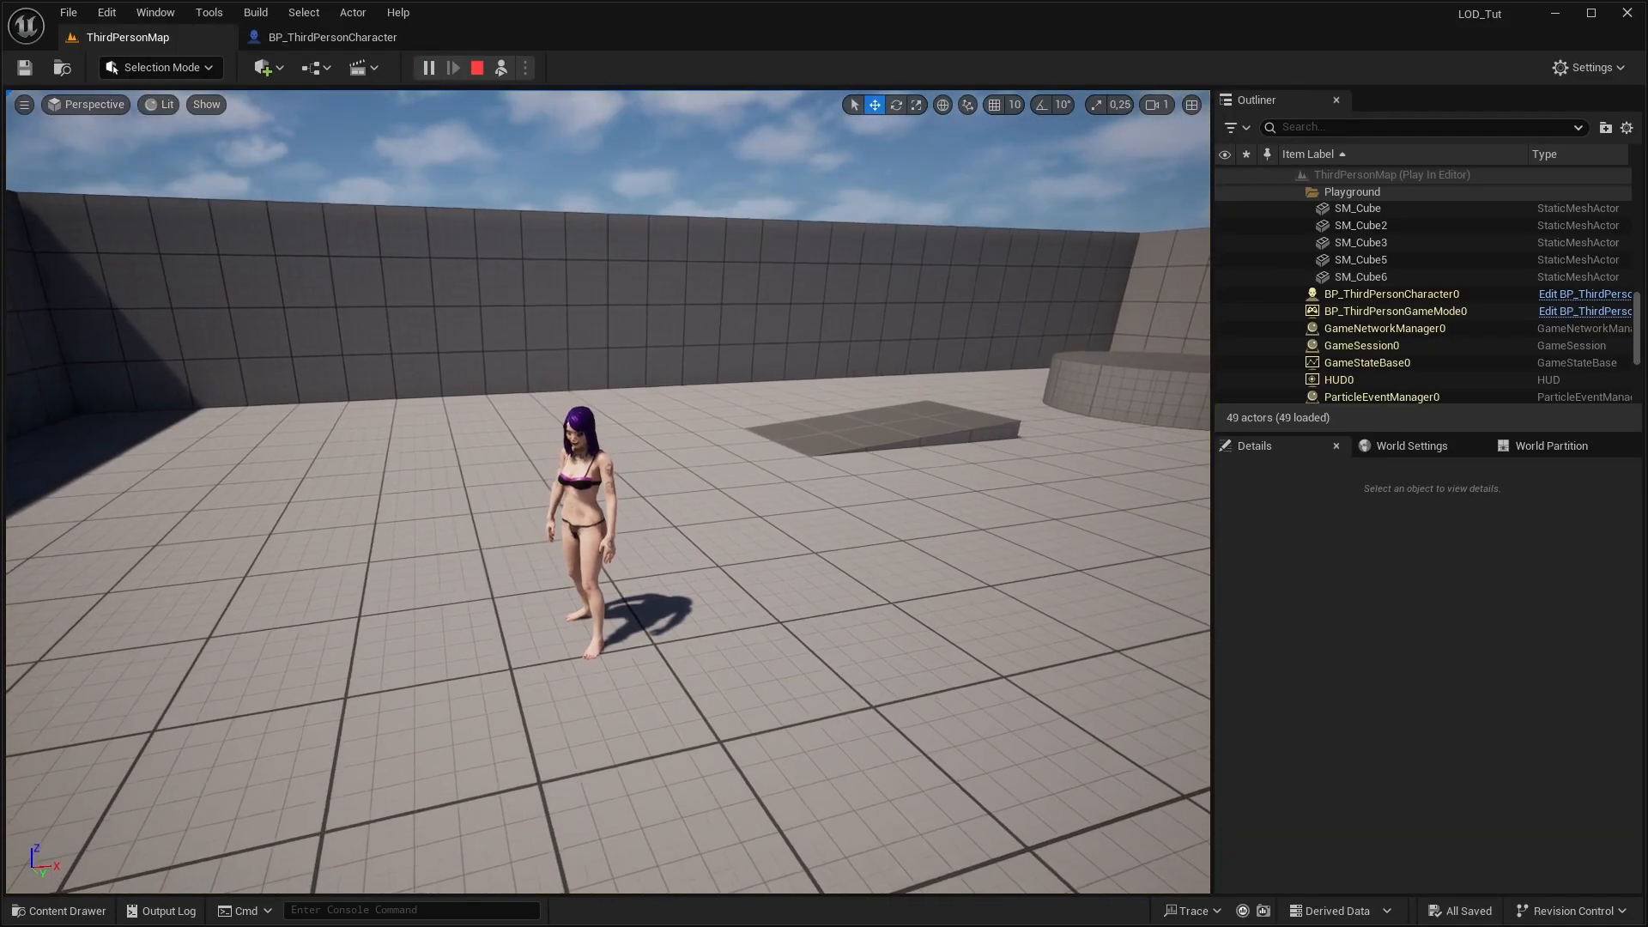
key(s)
key(w)
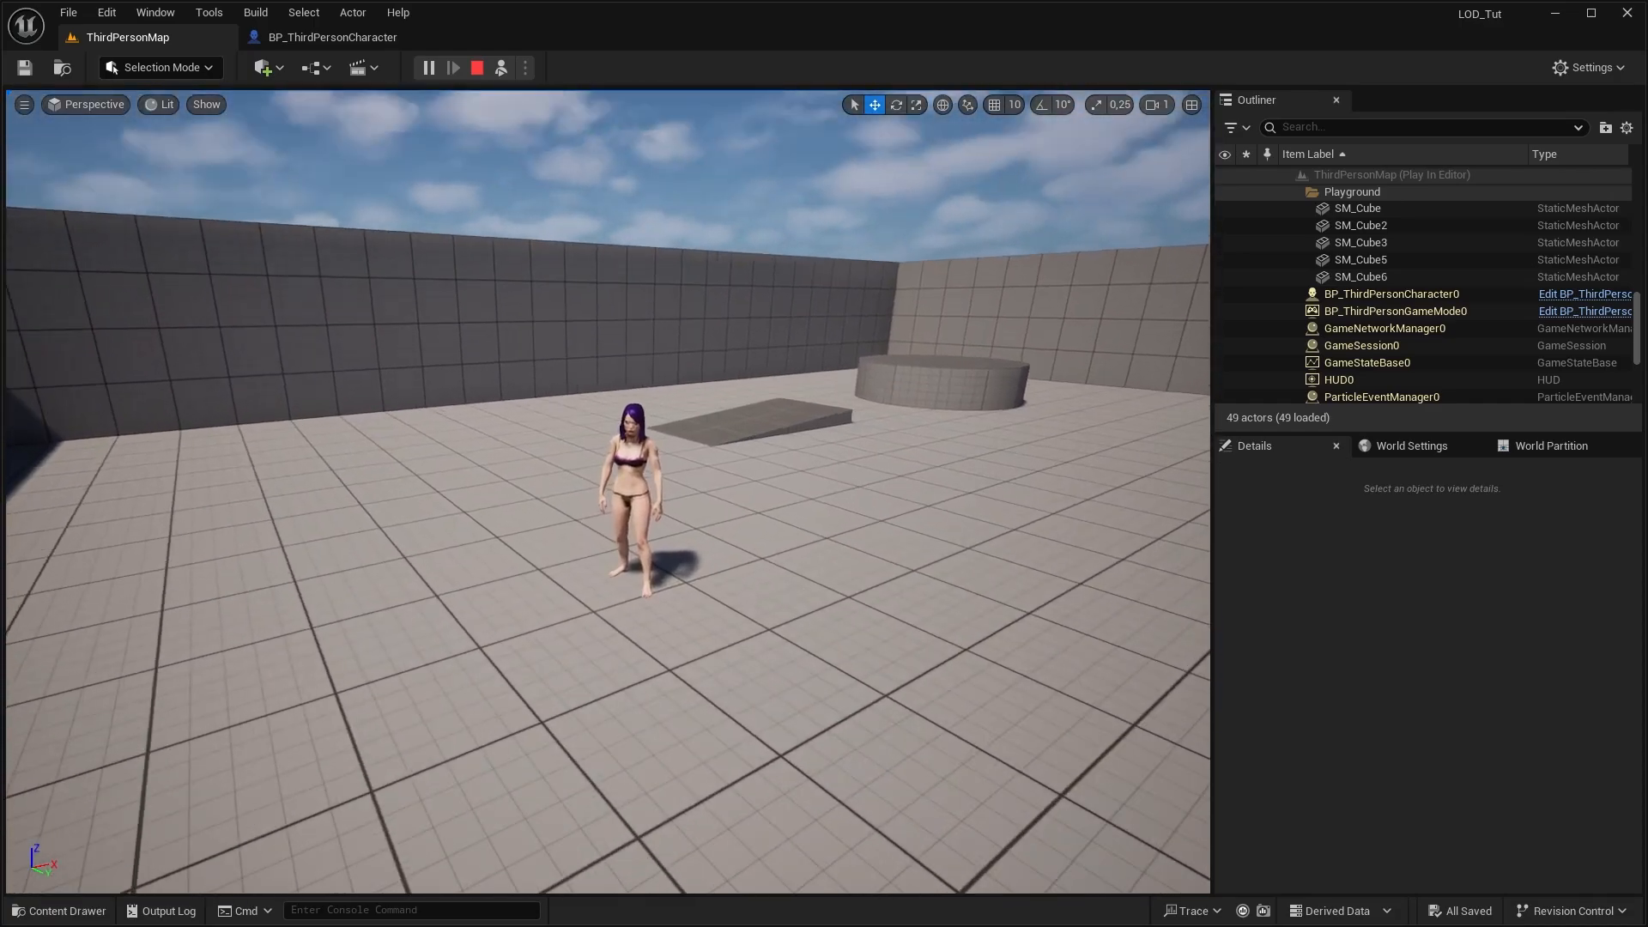
key(s)
key(s)
key(e)
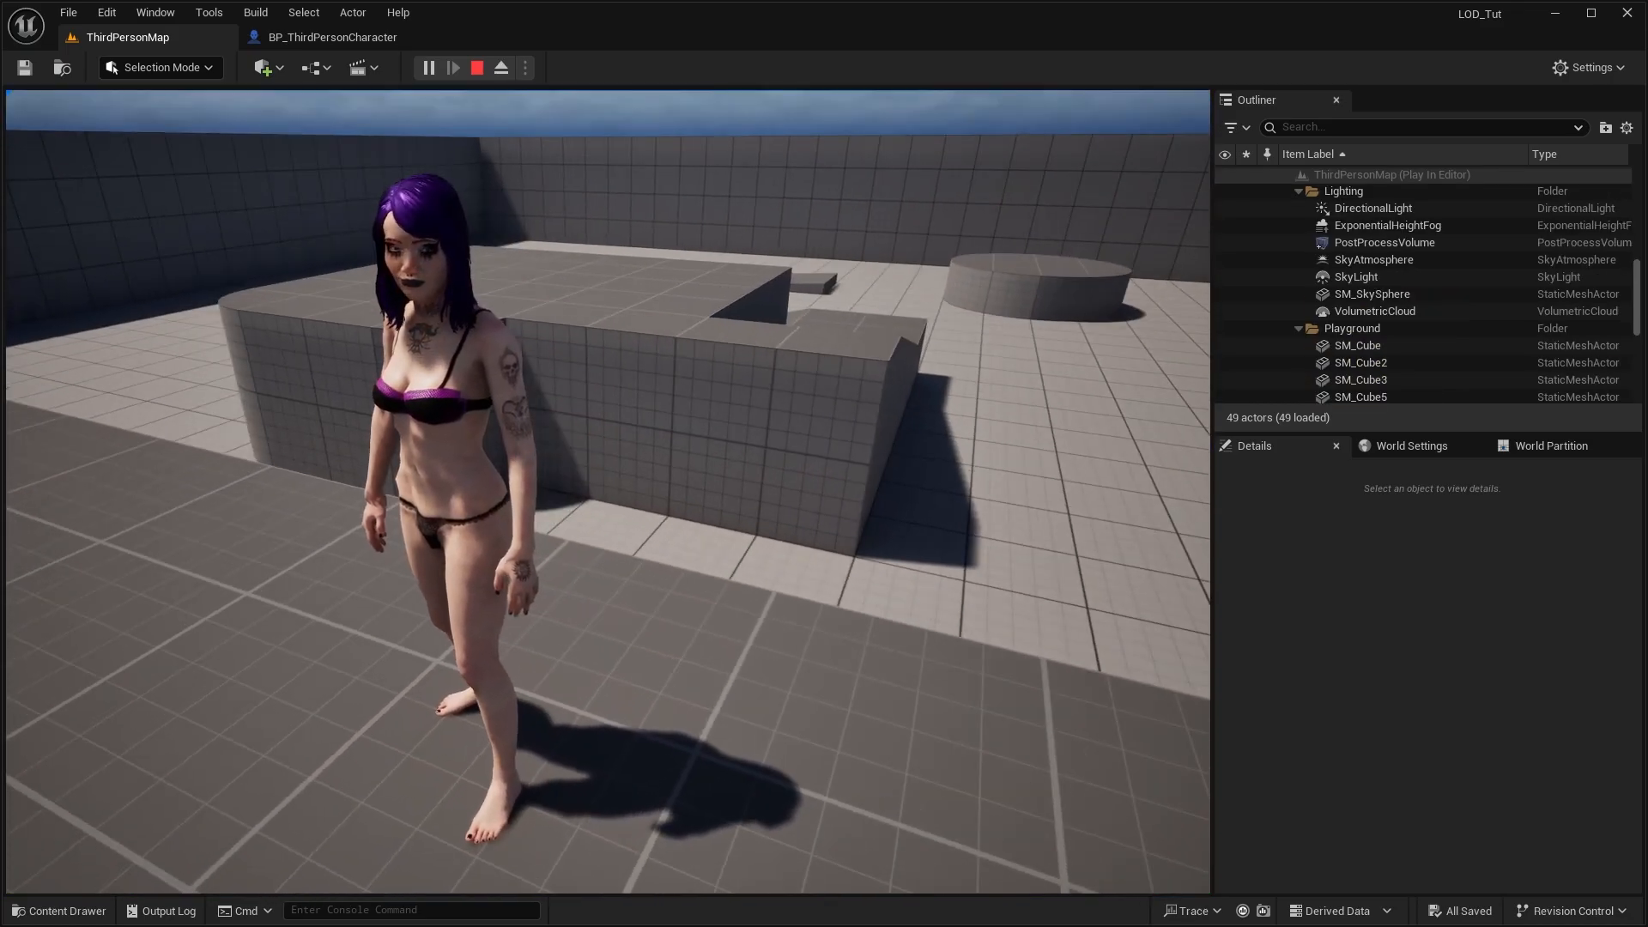
Run and jump with the character around the level to examine the hair's cloth movement during play
key(w)
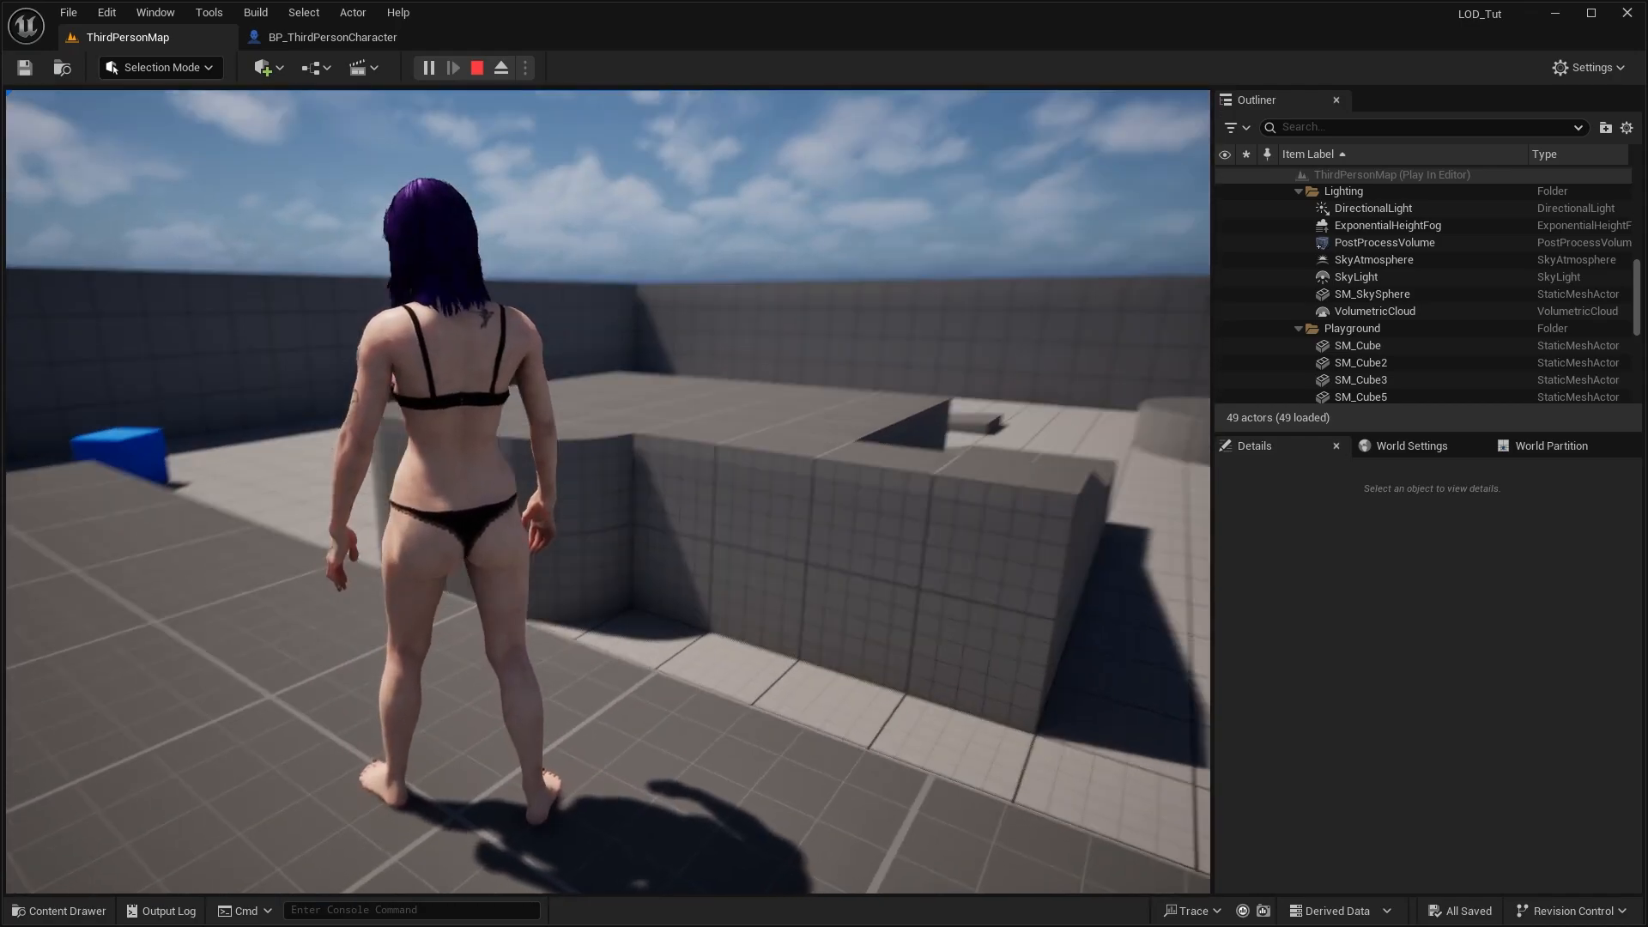
key(space)
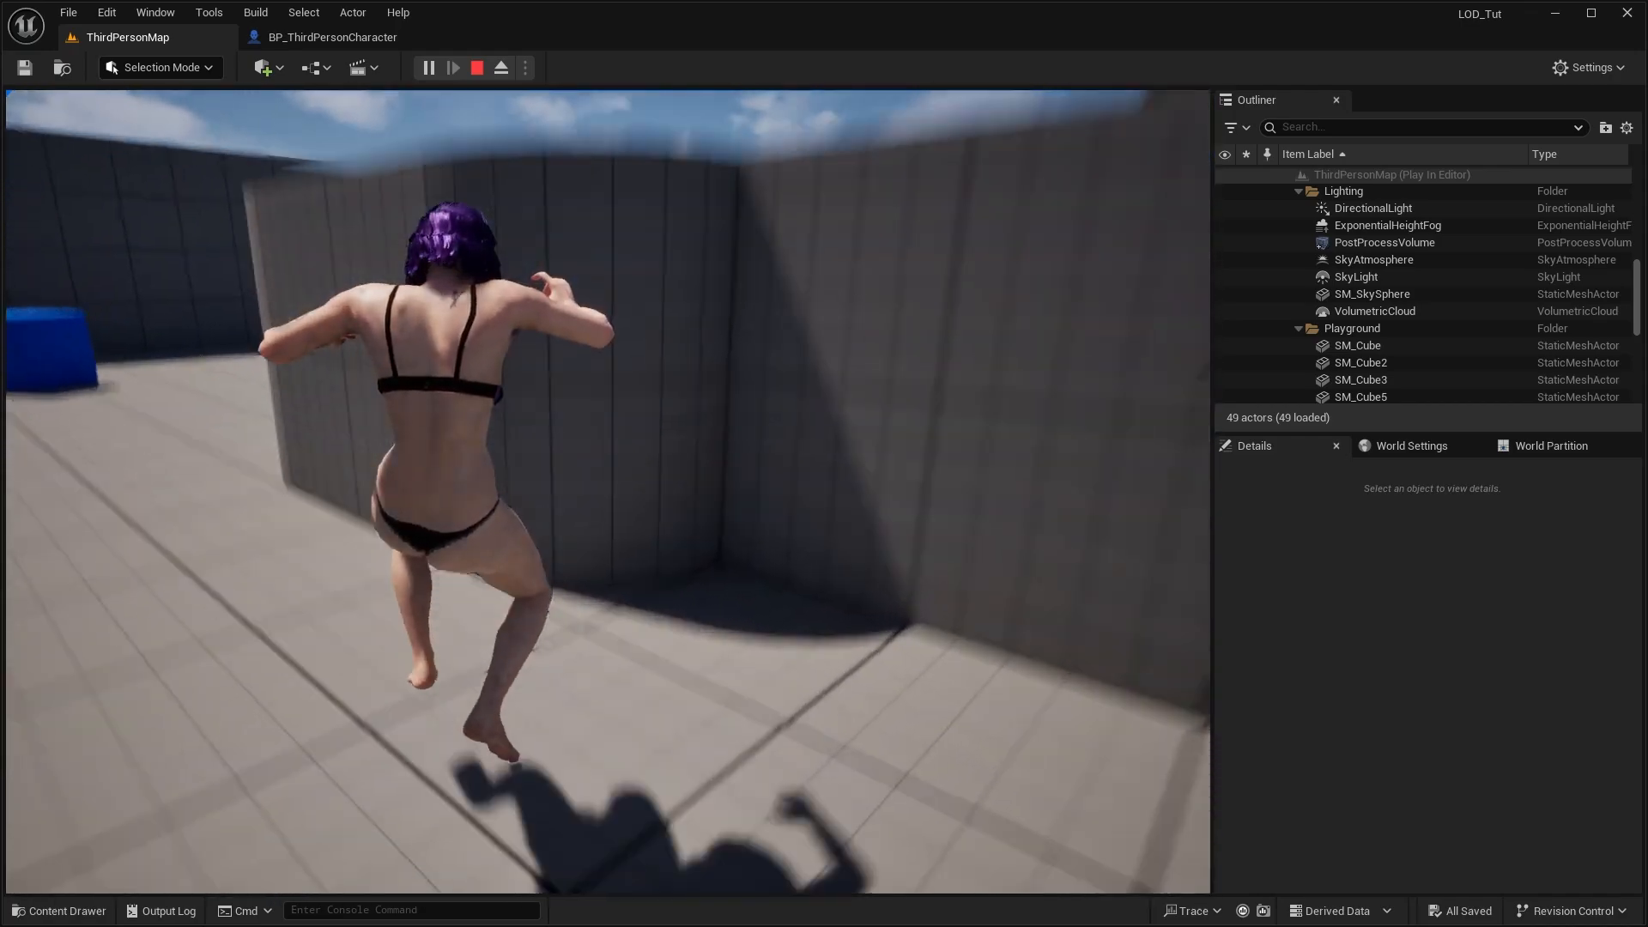
key(space)
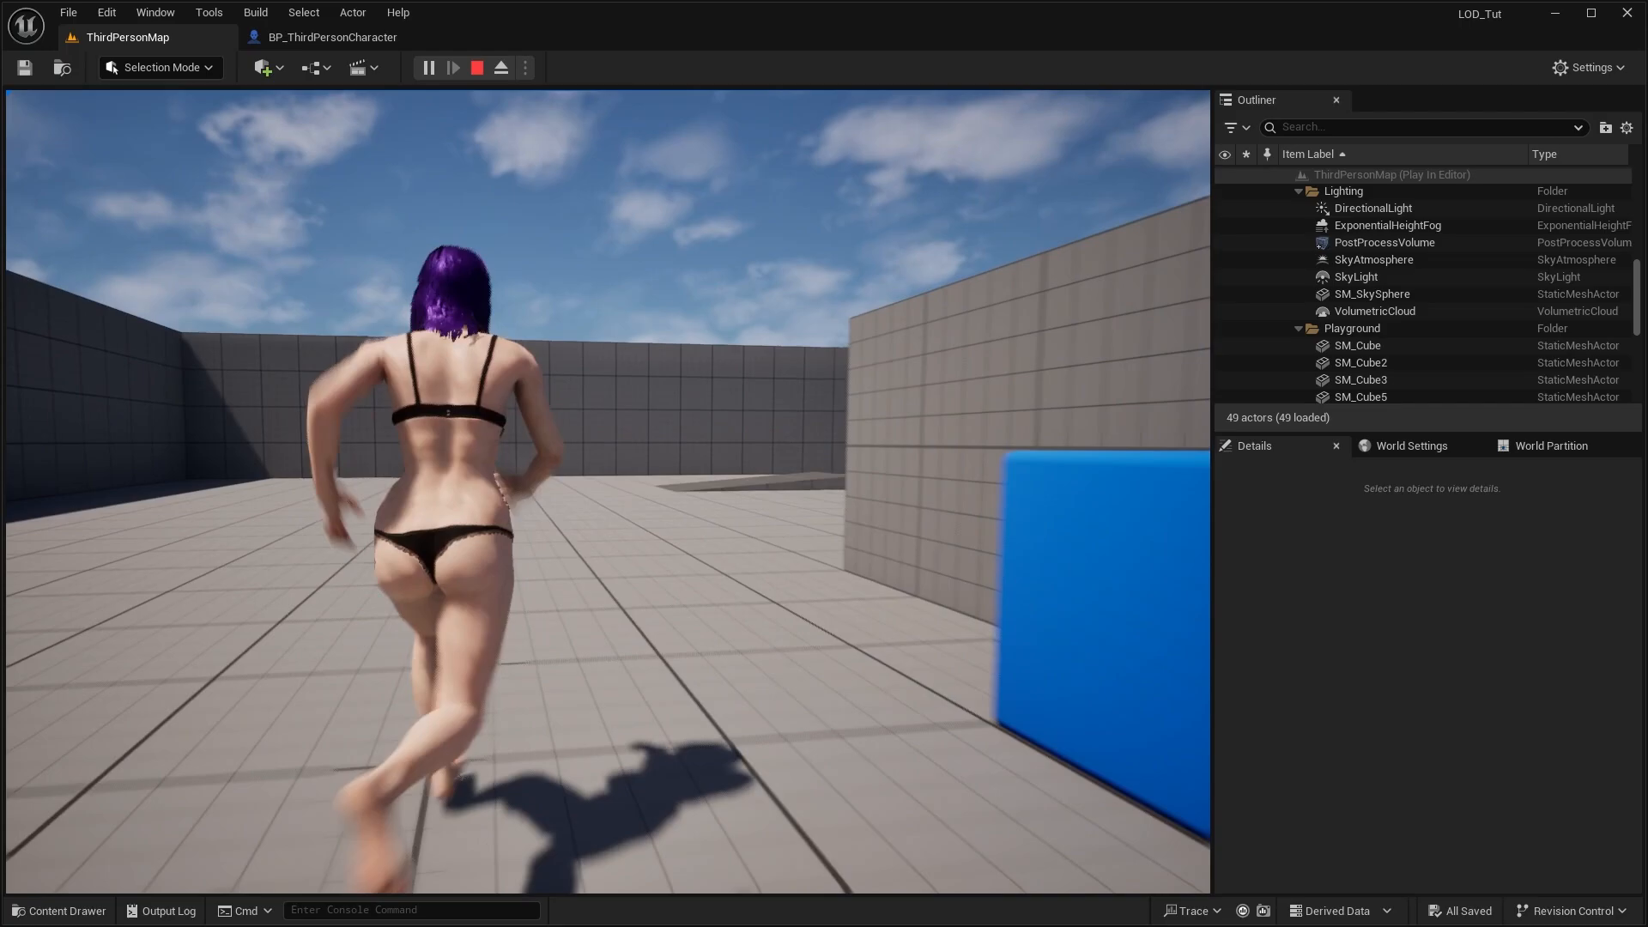